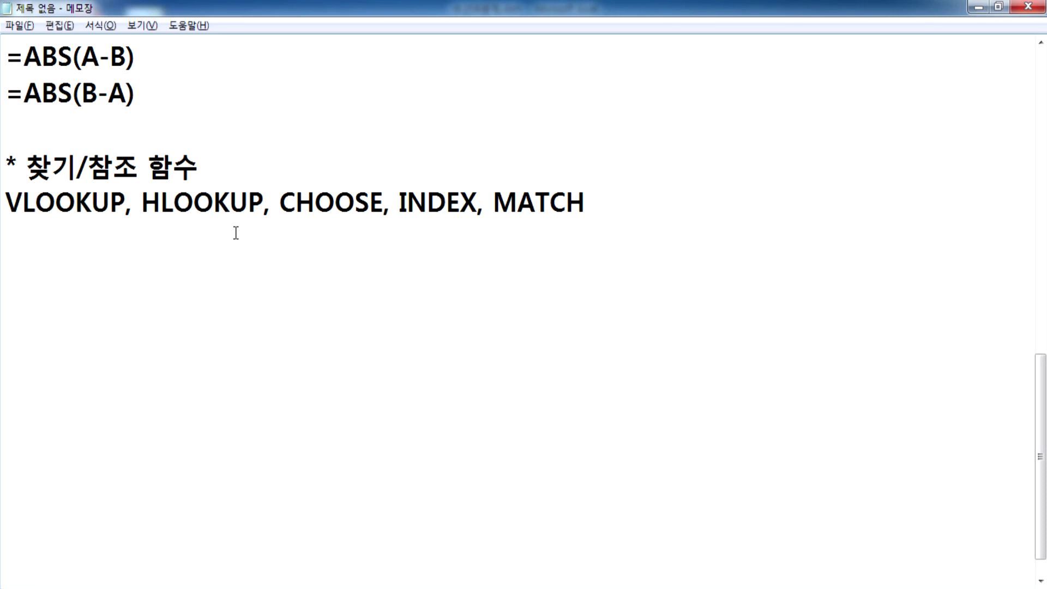
In Notepad, highlight the V of VLOOKUP and the H of HLOOKUP, then start a new line below the list.
{"action": "left_click_drag", "start_coordinate": [142, 202], "coordinate": [264, 201]}
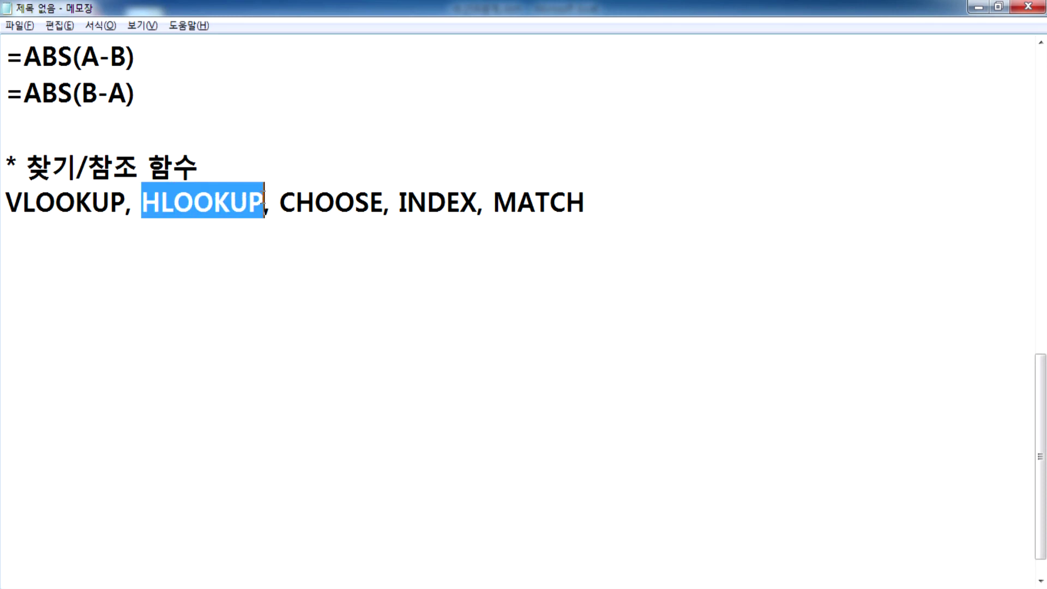
{"action": "left_click_drag", "start_coordinate": [5, 202], "coordinate": [214, 202]}
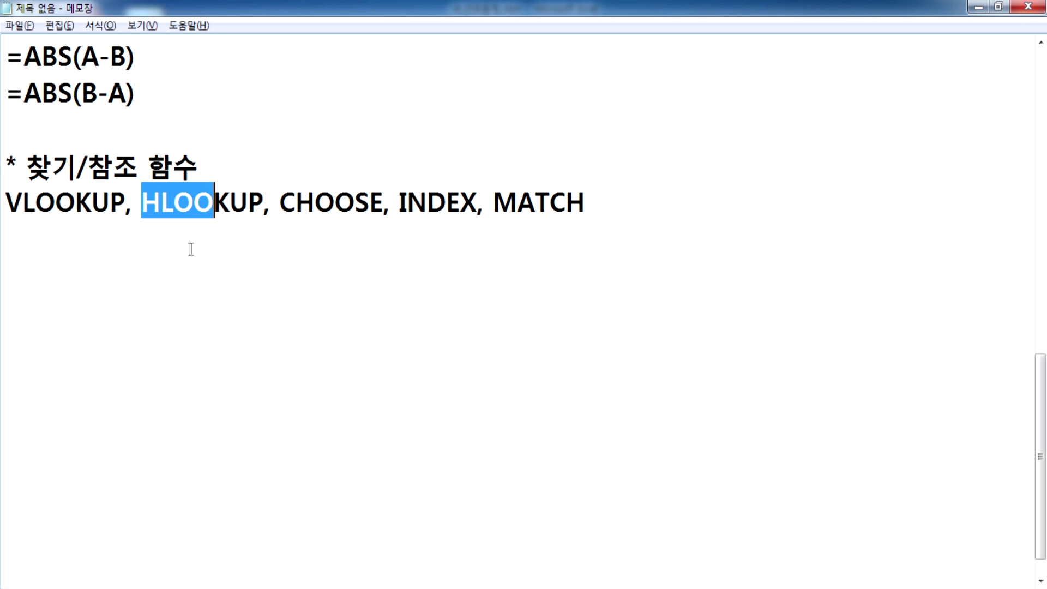
{"action": "left_click", "coordinate": [125, 240]}
{"action": "left_click", "coordinate": [21, 201]}
{"action": "left_click_drag", "start_coordinate": [19, 202], "coordinate": [6, 203]}
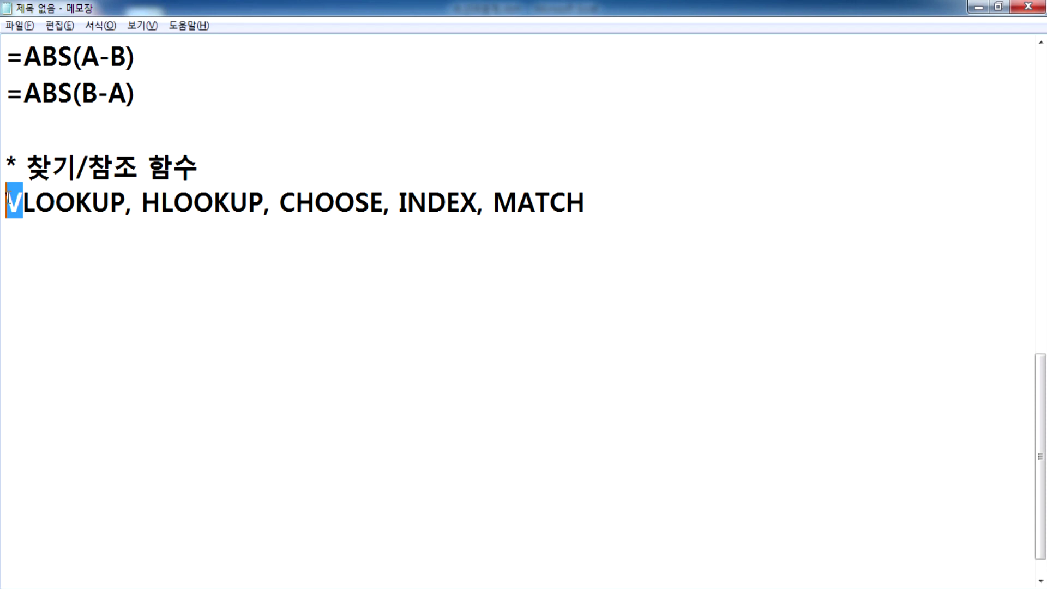
{"action": "left_click_drag", "start_coordinate": [144, 203], "coordinate": [165, 201]}
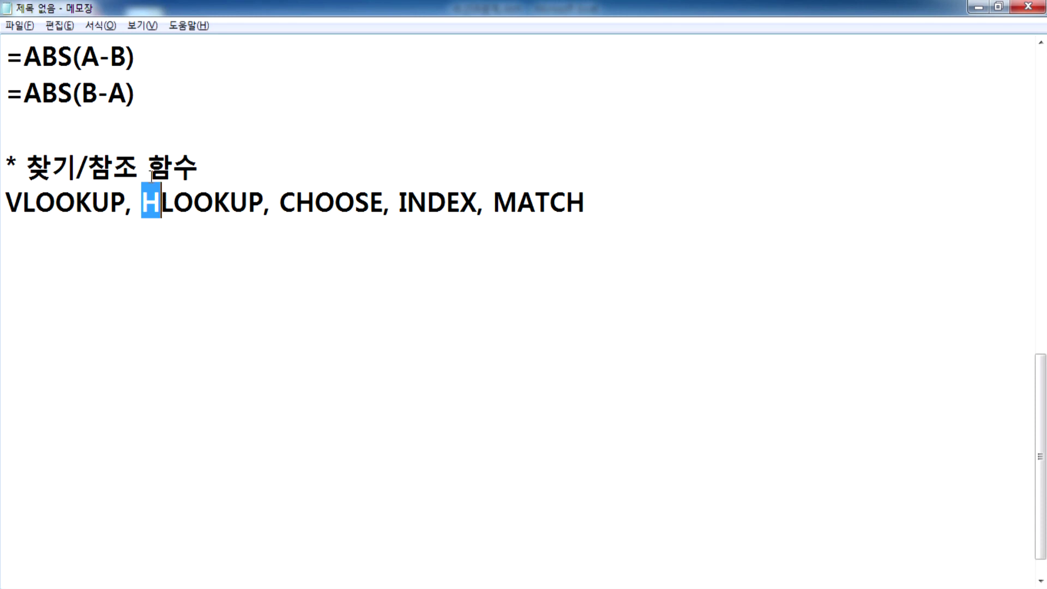
{"action": "left_click", "coordinate": [132, 251]}
{"action": "key", "text": "Return"}
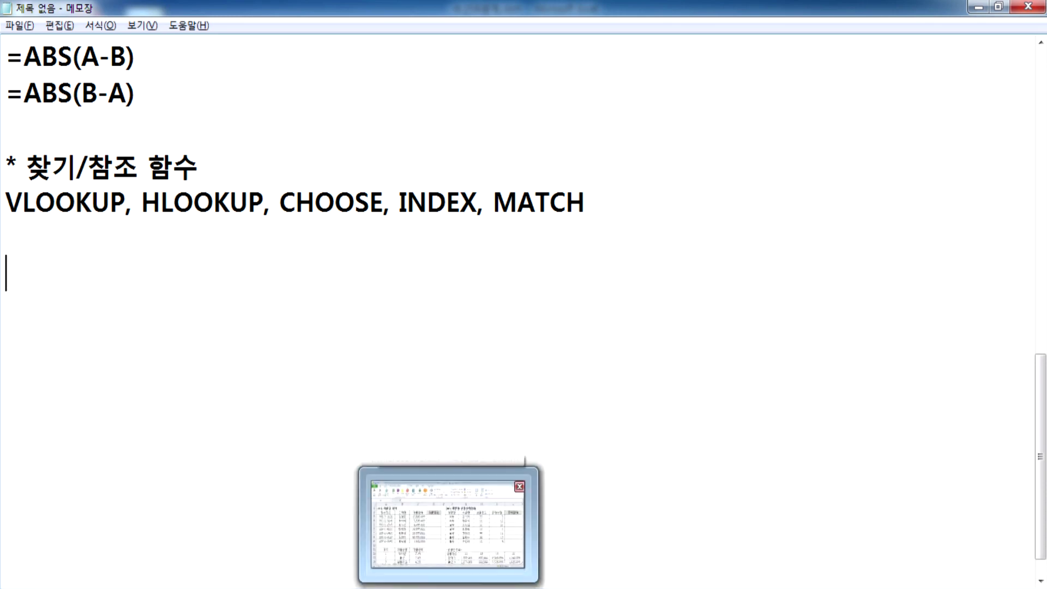
Bring Excel forward, collapse the ribbon, highlight the 3 in code 001-3-1121, then select D3.
{"action": "left_click", "coordinate": [529, 460]}
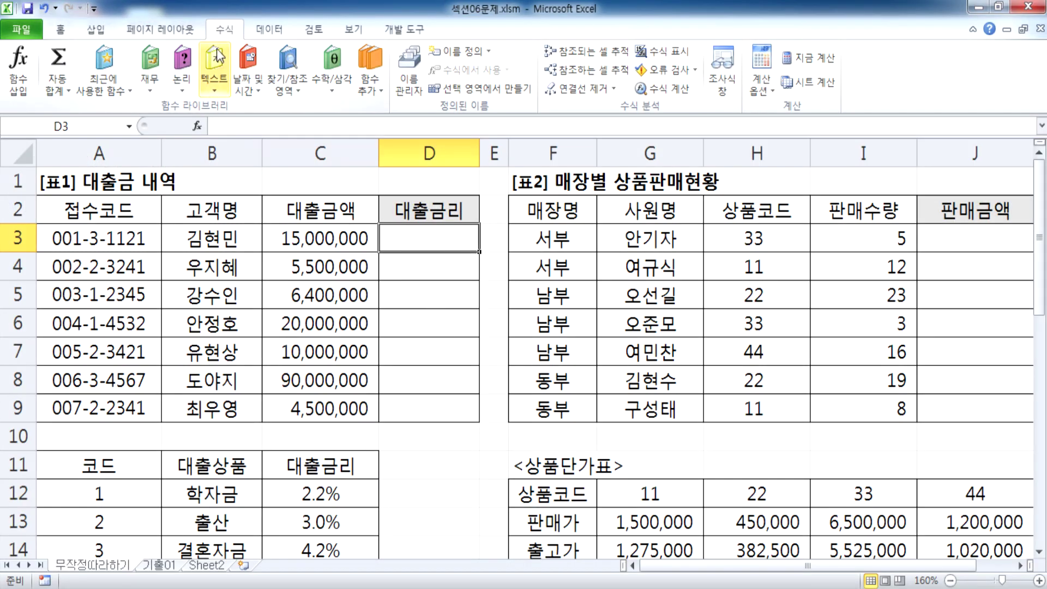
{"action": "double_click", "coordinate": [226, 30]}
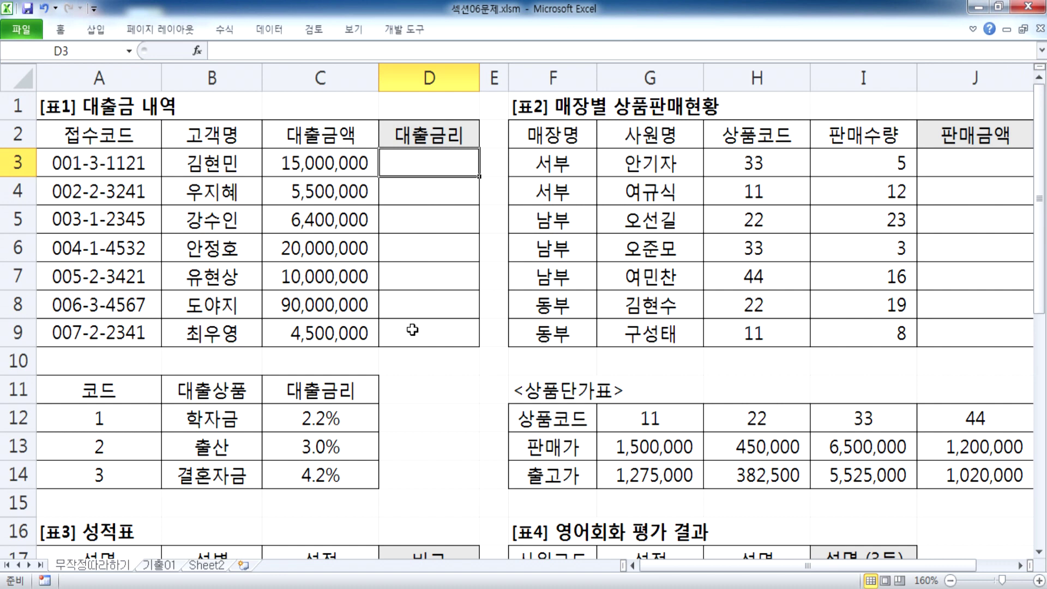
{"action": "double_click", "coordinate": [94, 162]}
{"action": "double_click", "coordinate": [94, 162]}
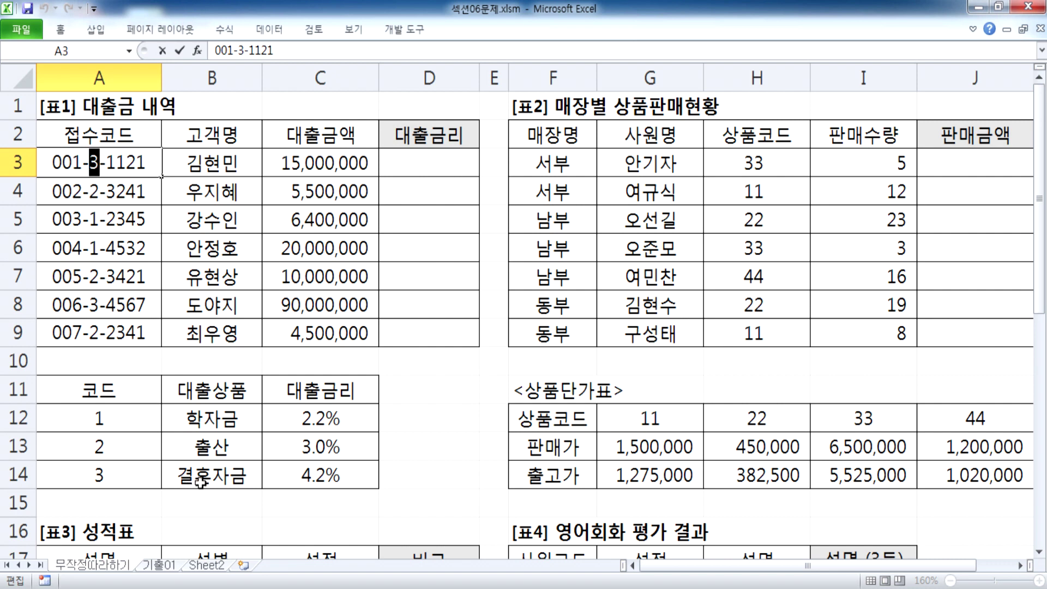
{"action": "scroll", "coordinate": [112, 479], "scroll_direction": "down", "scroll_amount": 2}
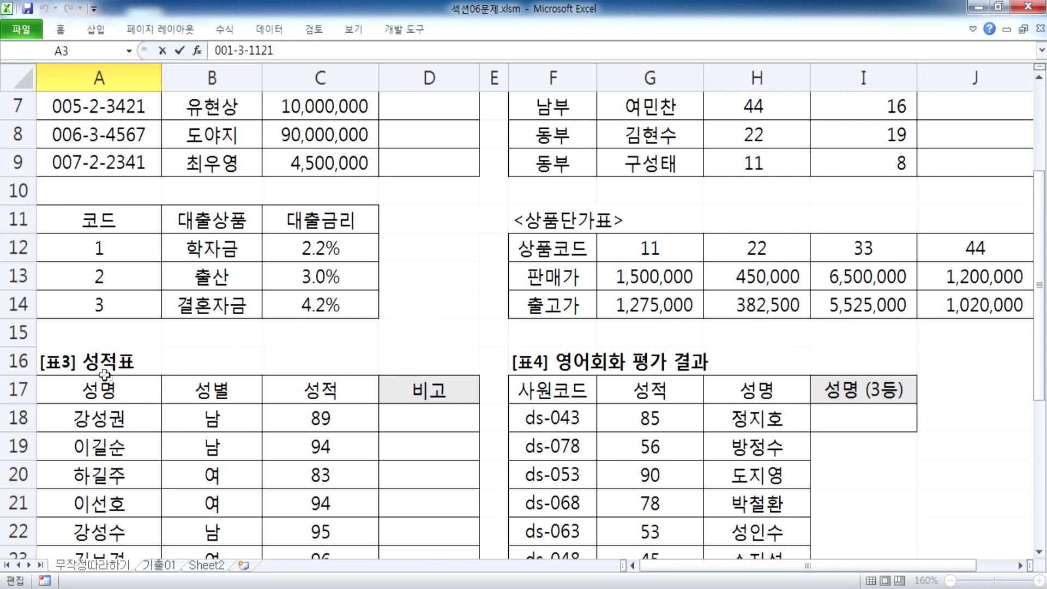
{"action": "scroll", "coordinate": [316, 316], "scroll_direction": "up", "scroll_amount": 2}
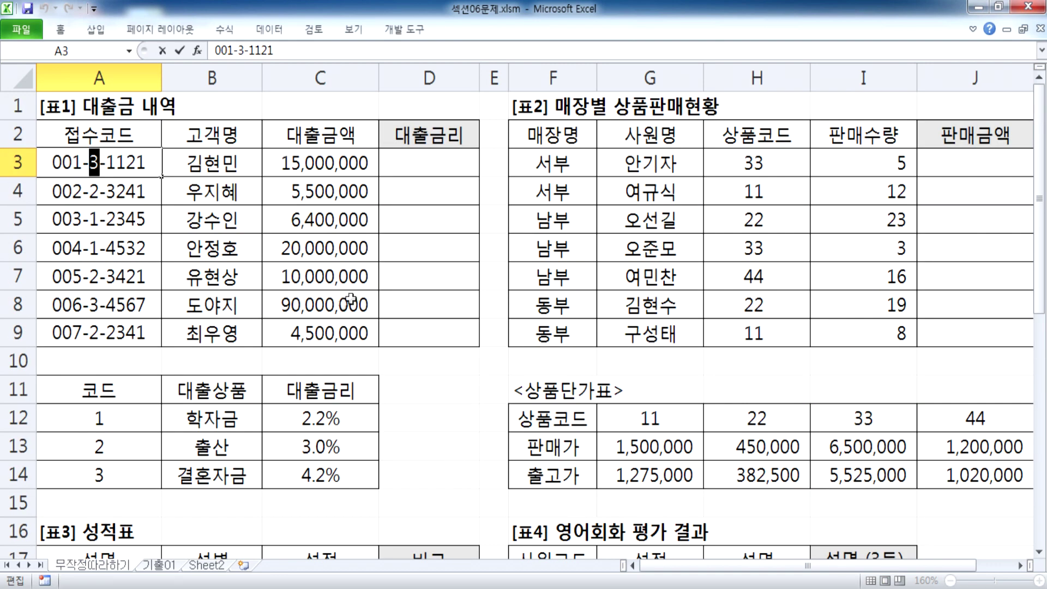
{"action": "left_click", "coordinate": [421, 158]}
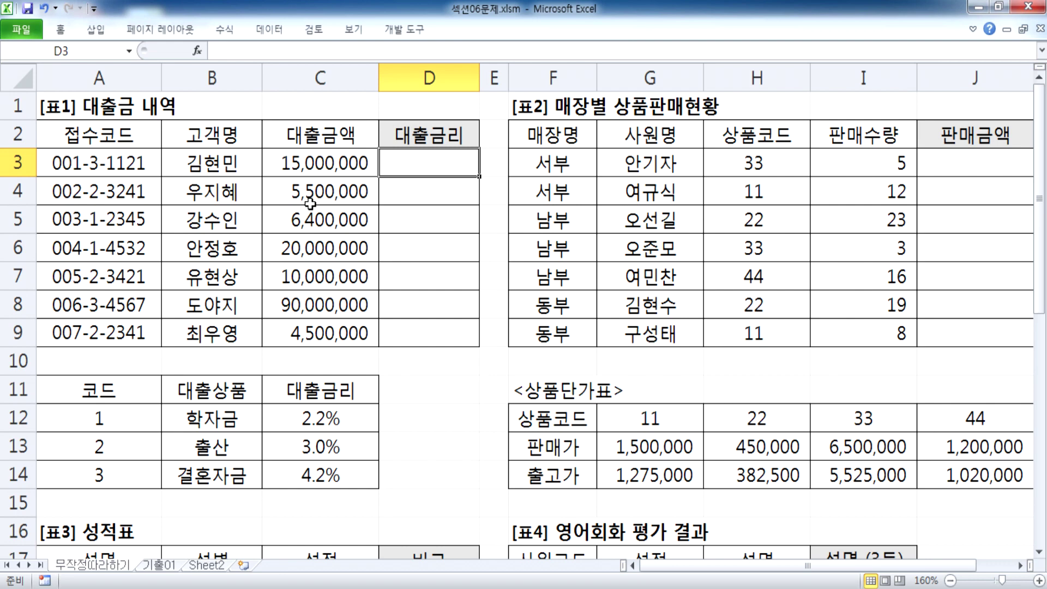
{"action": "key", "text": "alt+Tab"}
Dock Notepad on the right half beside Excel and widen it slightly.
{"action": "left_click_drag", "start_coordinate": [259, 11], "coordinate": [1043, 11]}
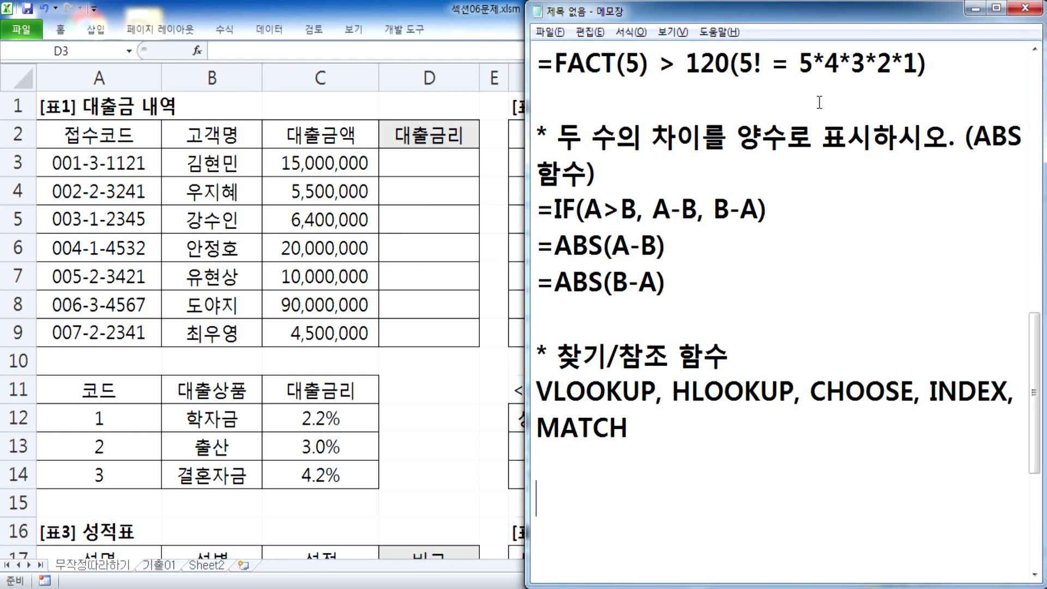
{"action": "scroll", "coordinate": [556, 284], "scroll_direction": "down", "scroll_amount": 3}
{"action": "left_click_drag", "start_coordinate": [527, 248], "coordinate": [483, 241]}
Add the note '* 접수코드의 맨 앞에서 다섯 번째 문자와 하단의 참조 영역을 활용', then select A11:C14 in Excel.
{"action": "type", "text": "* 접수"}
{"action": "key", "text": "Home"}
{"action": "key", "text": "Return"}
{"action": "key", "text": "End"}
{"action": "type", "text": "코드"}
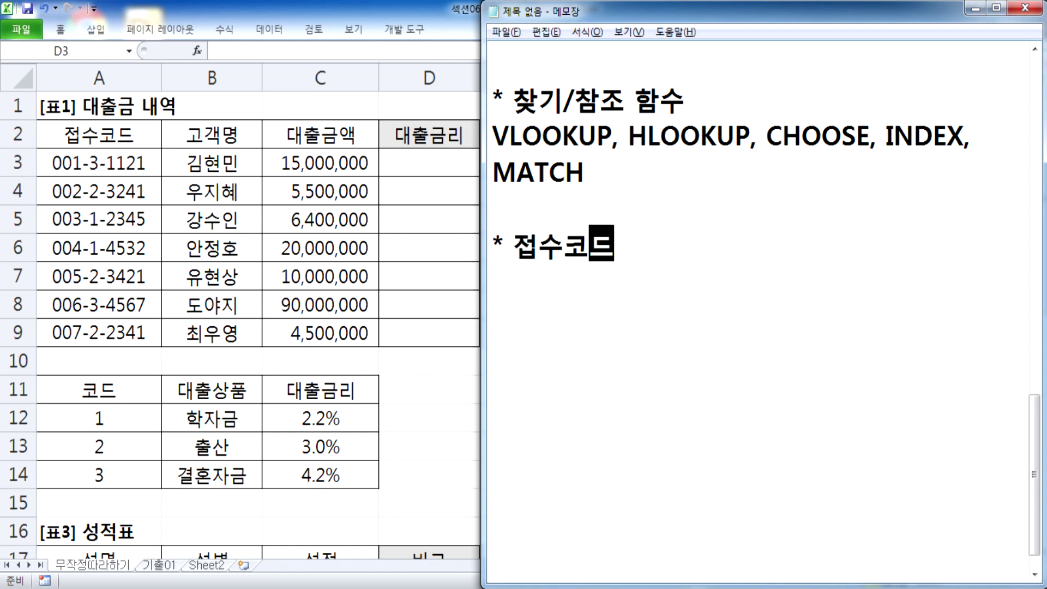
{"action": "type", "text": "의 맨"}
{"action": "type", "text": " 앞에서 "}
{"action": "type", "text": "다섯 ㅂ"}
{"action": "type", "text": "번째 "}
{"action": "type", "text": "문자의"}
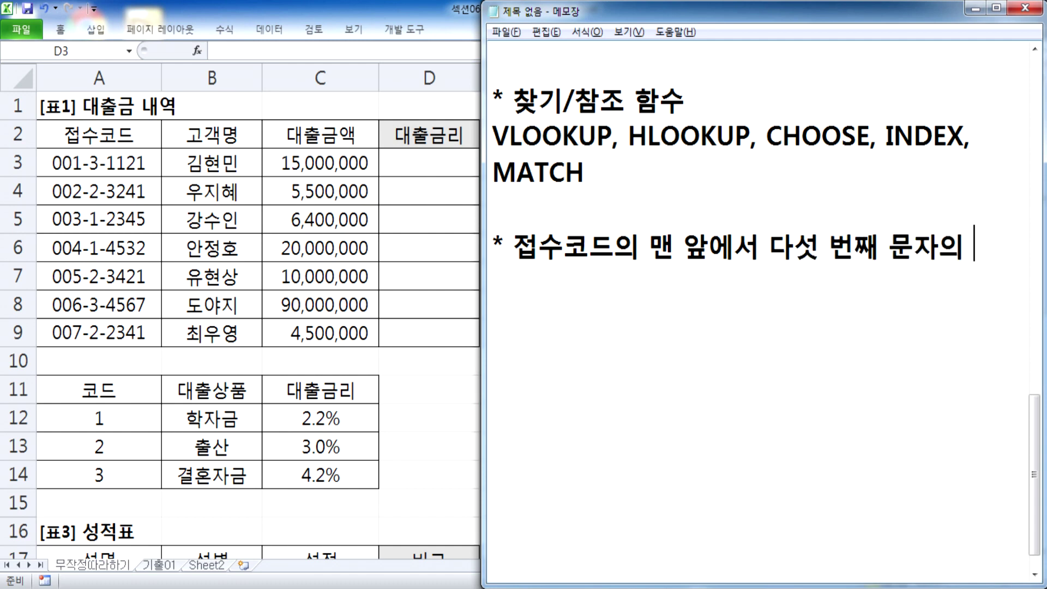
{"action": "key", "text": "BackSpace"}
{"action": "type", "text": "와 하단의 ㅊ"}
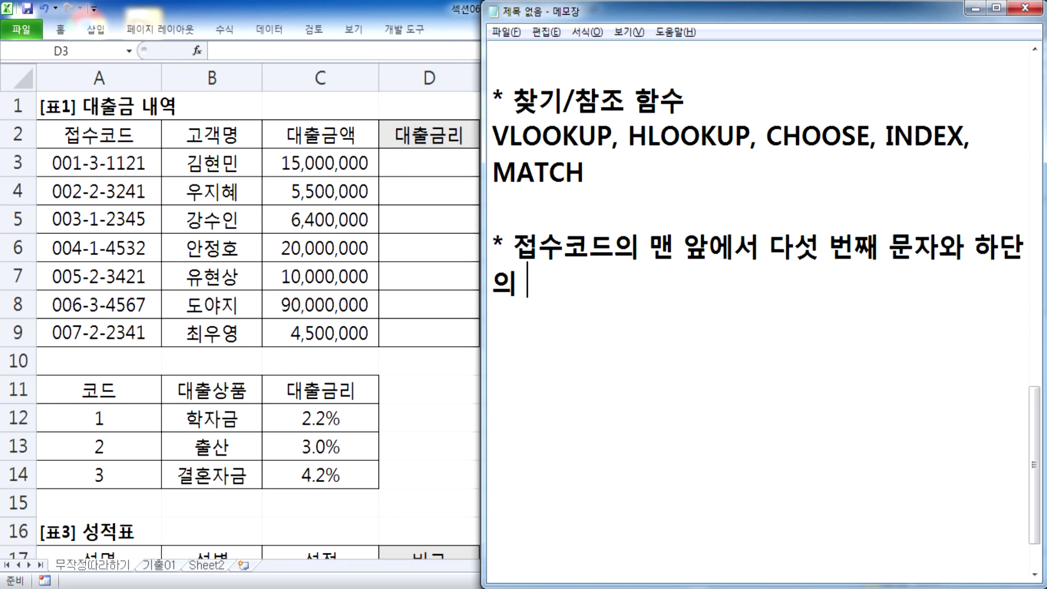
{"action": "type", "text": "ㅏㅁㅈ"}
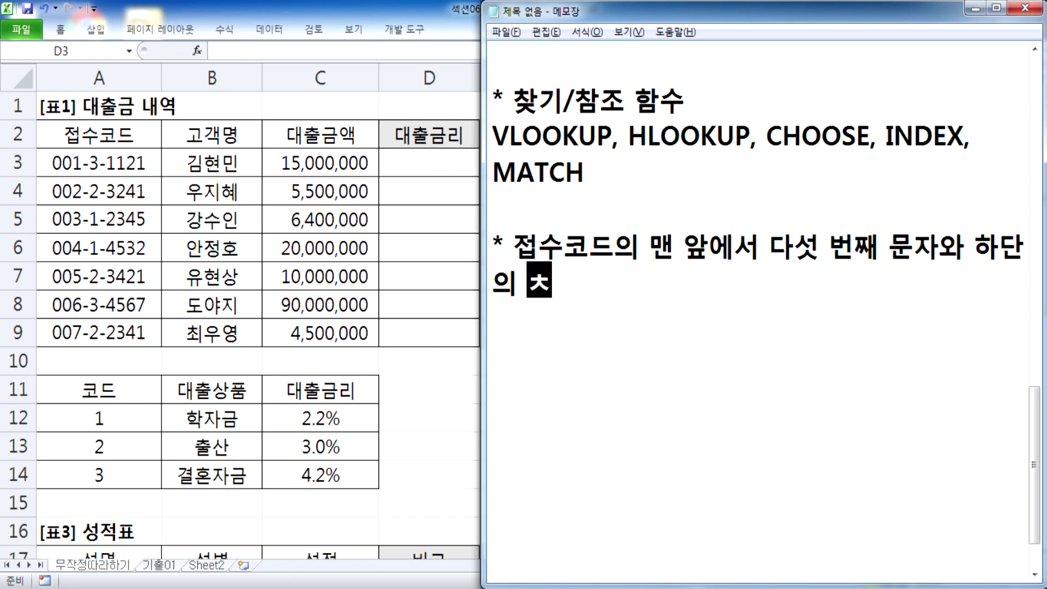
{"action": "type", "text": "ㅗ ㅇㅕㅇㅇㅕㄱㅇㅡㄹ ㅎ"}
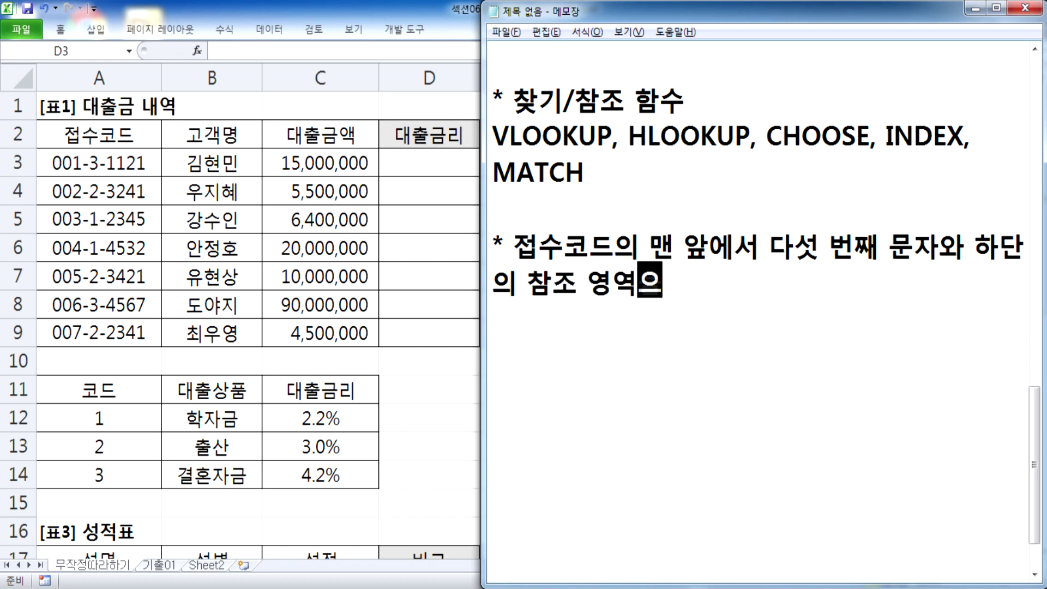
{"action": "type", "text": "ㅘㄱㅇ"}
{"action": "key", "text": "BackSpace"}
{"action": "key", "text": "BackSpace"}
{"action": "type", "text": "ㅎㅗㅏㄹㅇㅛㅇ"}
{"action": "key", "text": "Return"}
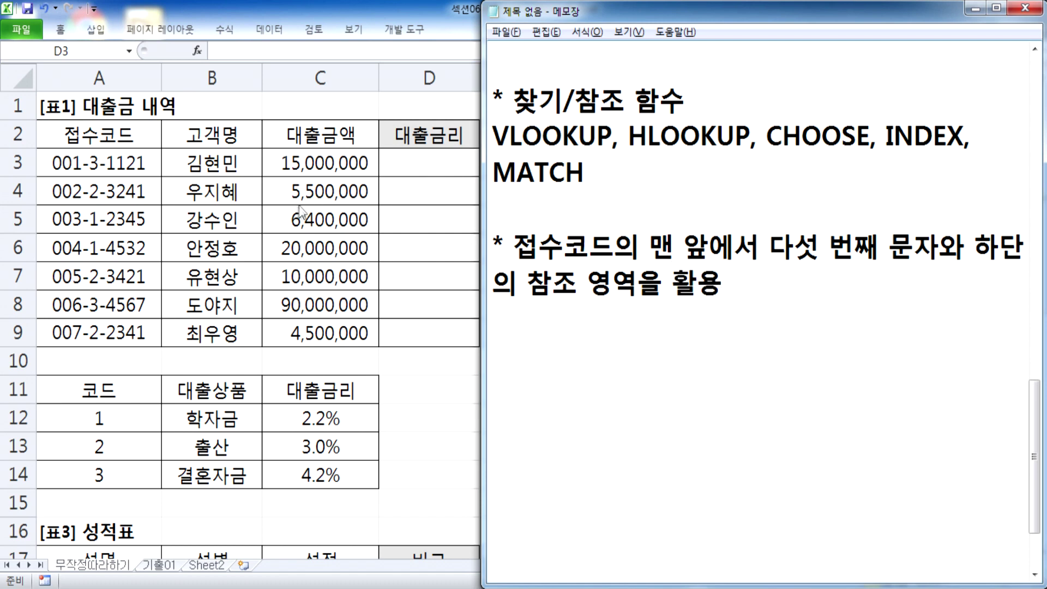
{"action": "key", "text": "alt+Tab"}
{"action": "left_click_drag", "start_coordinate": [98, 390], "coordinate": [276, 475]}
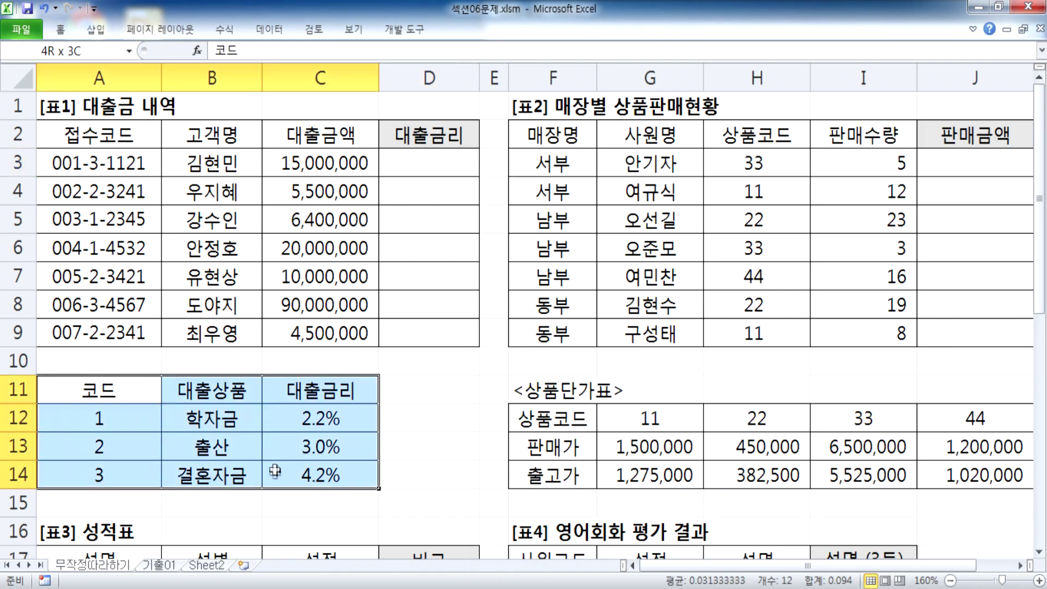
Select the rate table's header row A11:C11 and its lookup rows A12:C14.
{"action": "left_click_drag", "start_coordinate": [109, 410], "coordinate": [308, 474]}
{"action": "scroll", "coordinate": [349, 439], "scroll_direction": "down", "scroll_amount": 2}
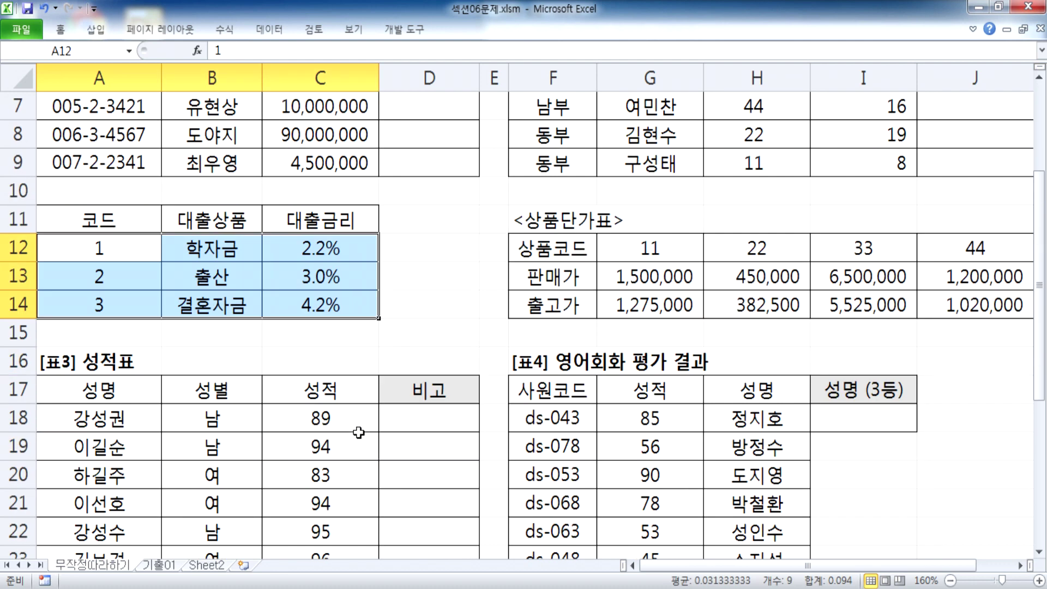
{"action": "left_click_drag", "start_coordinate": [131, 245], "coordinate": [321, 301]}
{"action": "left_click", "coordinate": [93, 220]}
{"action": "left_click_drag", "start_coordinate": [90, 220], "coordinate": [315, 217]}
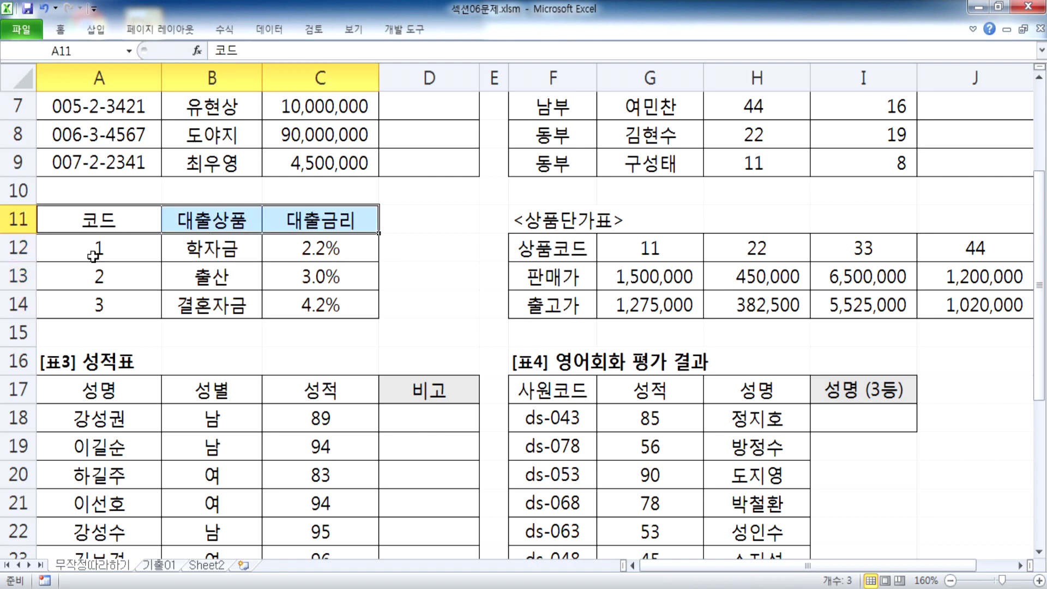
{"action": "left_click", "coordinate": [98, 251]}
{"action": "left_click_drag", "start_coordinate": [147, 248], "coordinate": [297, 303]}
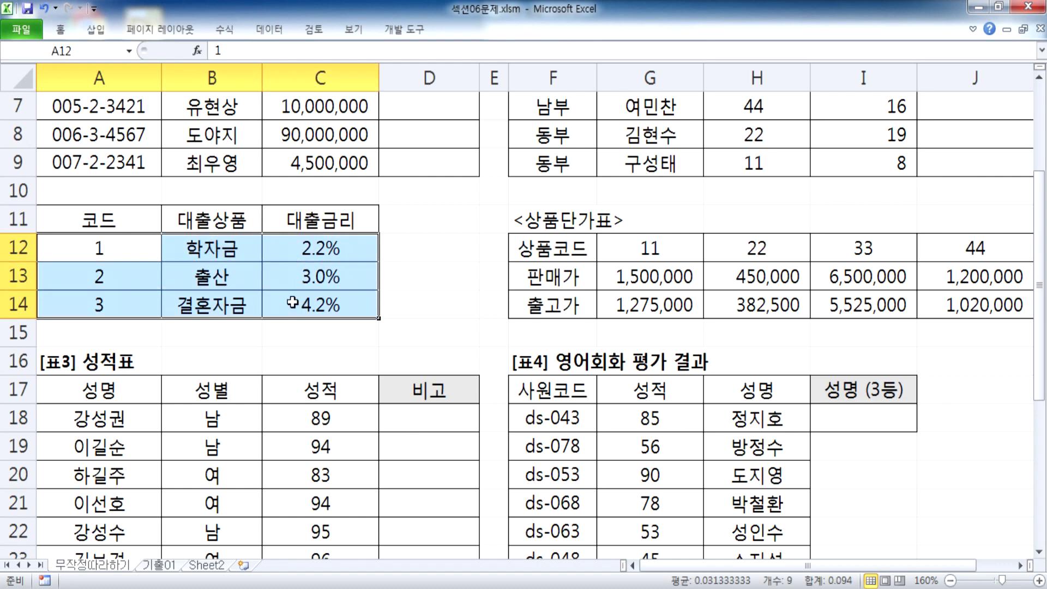
{"action": "scroll", "coordinate": [293, 303], "scroll_direction": "up", "scroll_amount": 2}
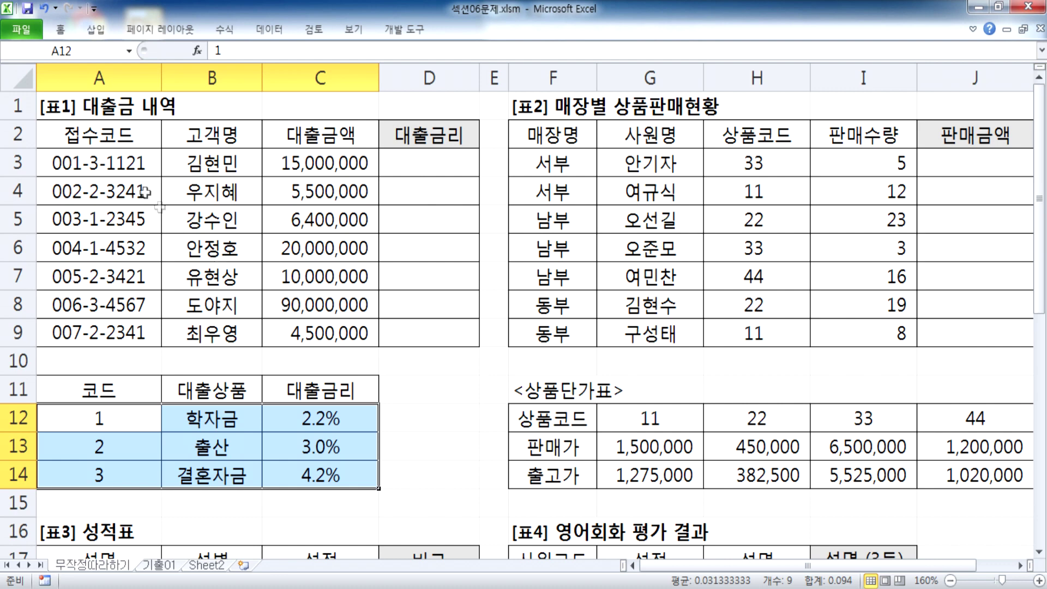
{"action": "left_click_drag", "start_coordinate": [97, 158], "coordinate": [431, 305]}
Select parts of the loan table A2:D9 and highlight the 3 in A3's code 001-3-1121.
{"action": "left_click", "coordinate": [138, 134]}
{"action": "left_click_drag", "start_coordinate": [137, 134], "coordinate": [474, 334]}
{"action": "left_click_drag", "start_coordinate": [107, 127], "coordinate": [395, 138]}
{"action": "left_click_drag", "start_coordinate": [117, 162], "coordinate": [403, 316]}
{"action": "left_click_drag", "start_coordinate": [548, 148], "coordinate": [694, 141]}
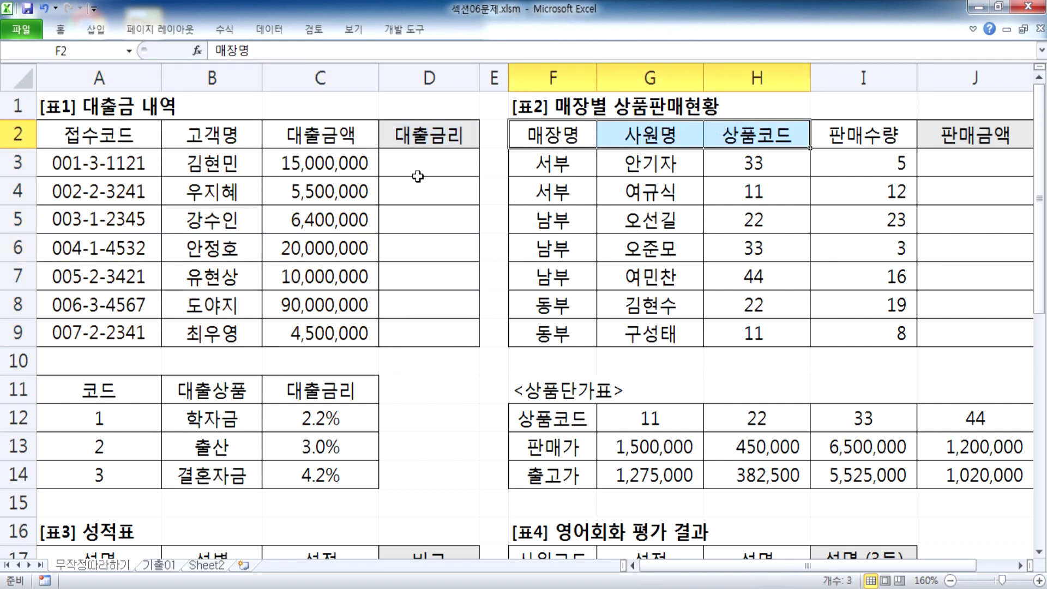
{"action": "left_click_drag", "start_coordinate": [297, 163], "coordinate": [315, 334]}
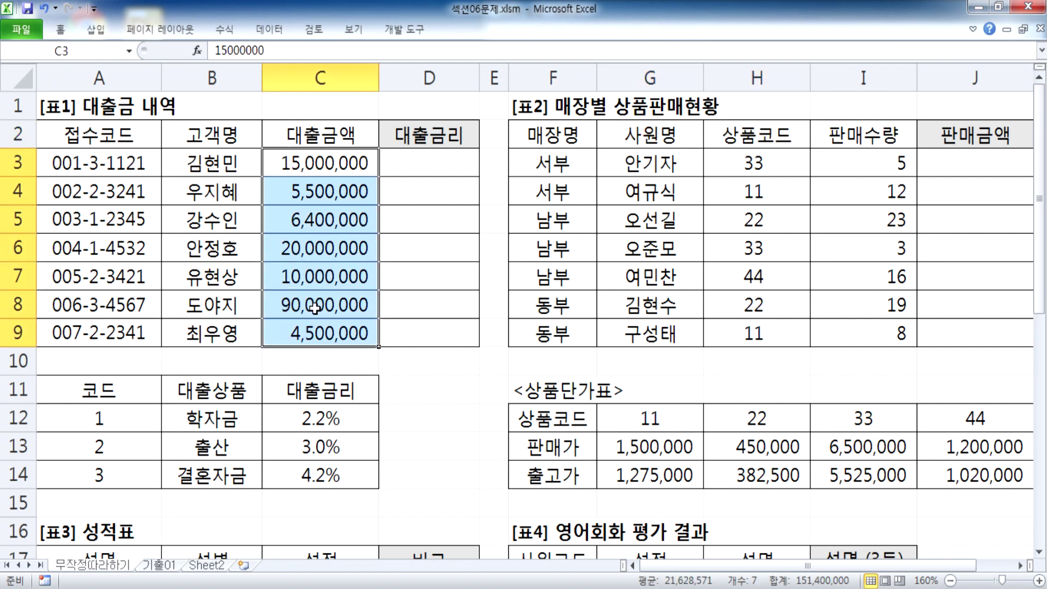
{"action": "left_click", "coordinate": [98, 161]}
{"action": "double_click", "coordinate": [94, 162]}
{"action": "double_click", "coordinate": [94, 162]}
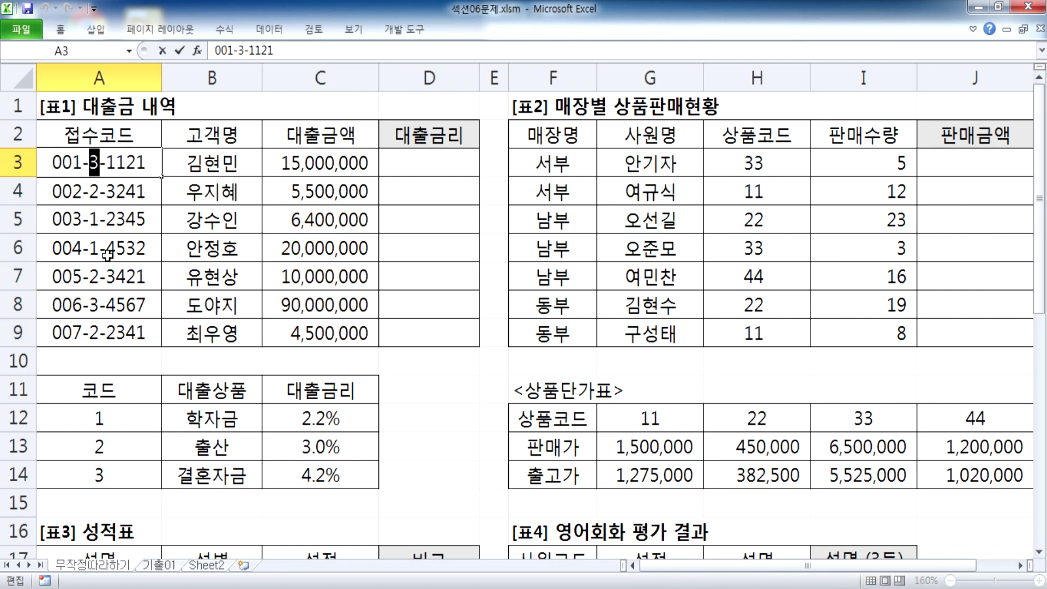
{"action": "double_click", "coordinate": [55, 162]}
{"action": "left_click", "coordinate": [63, 162]}
{"action": "left_click_drag", "start_coordinate": [89, 158], "coordinate": [98, 159]}
Check code 3 in A14, its 4.2% rate in C14 and the 학자금 entry, then select D3.
{"action": "scroll", "coordinate": [218, 207], "scroll_direction": "down", "scroll_amount": 2}
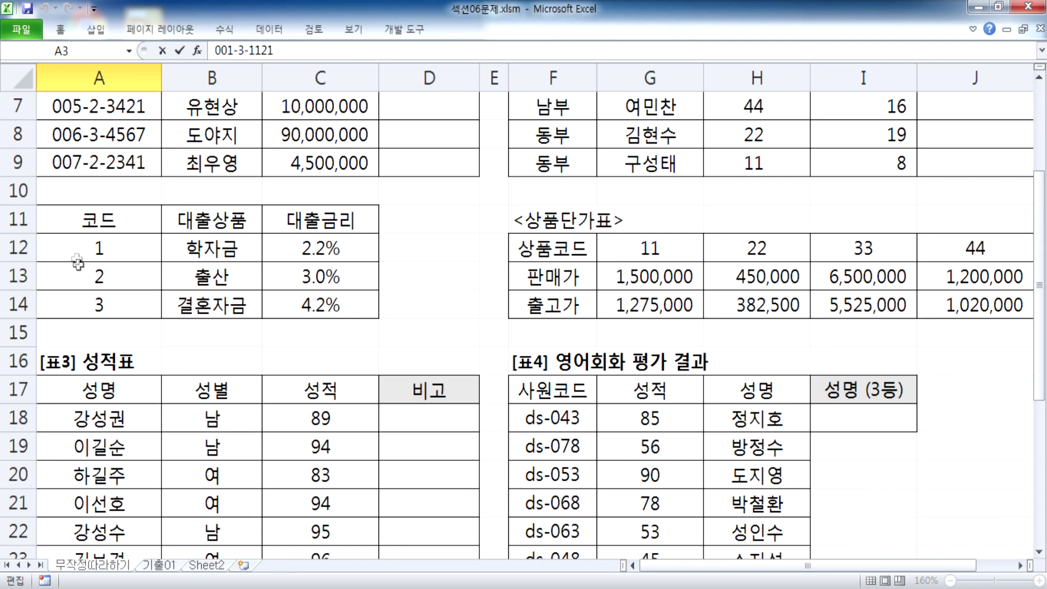
{"action": "left_click", "coordinate": [101, 306]}
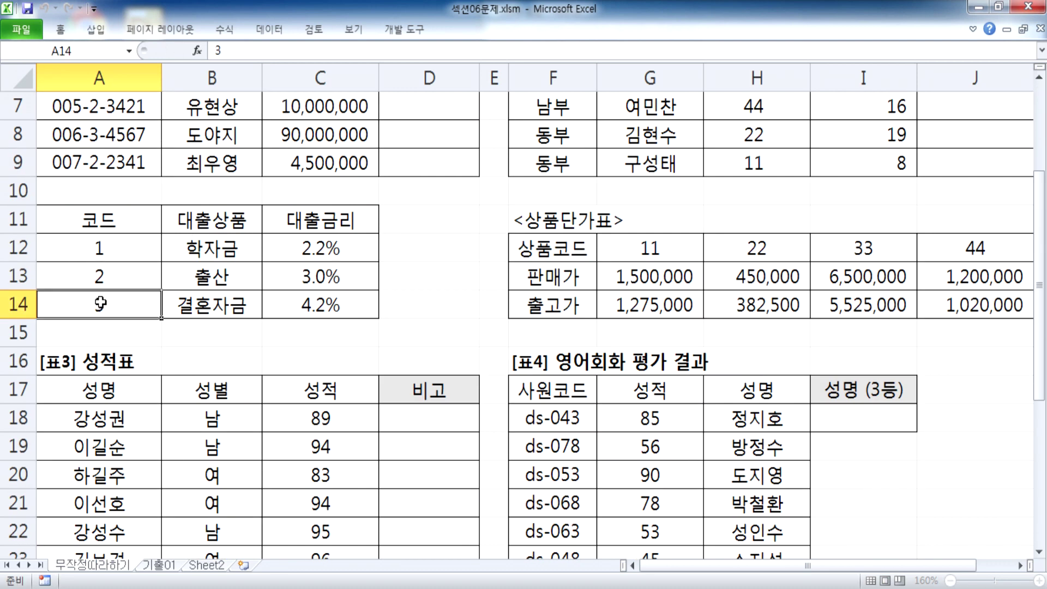
{"action": "left_click", "coordinate": [327, 220]}
{"action": "scroll", "coordinate": [436, 164], "scroll_direction": "up", "scroll_amount": 2}
{"action": "left_click_drag", "start_coordinate": [429, 135], "coordinate": [427, 285]}
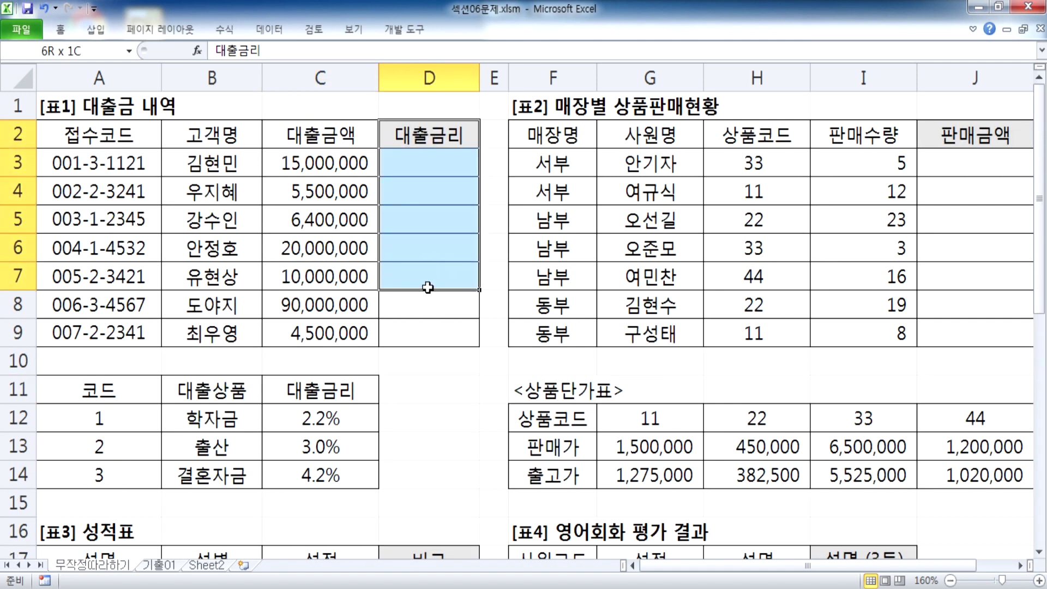
{"action": "scroll", "coordinate": [322, 294], "scroll_direction": "down", "scroll_amount": 2}
{"action": "left_click", "coordinate": [323, 297]}
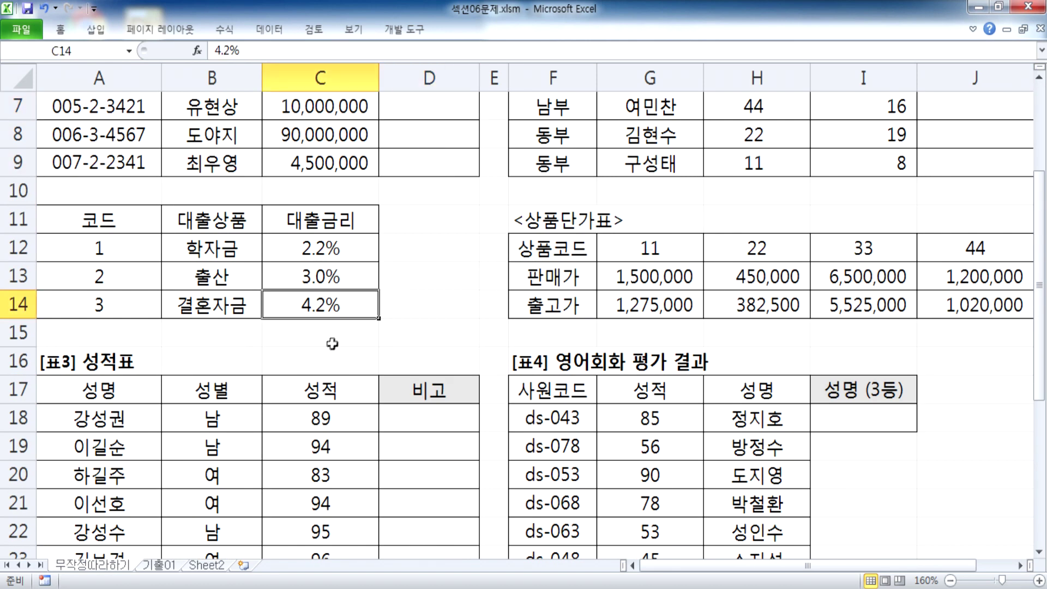
{"action": "scroll", "coordinate": [338, 342], "scroll_direction": "up", "scroll_amount": 2}
{"action": "scroll", "coordinate": [420, 261], "scroll_direction": "down", "scroll_amount": 2}
{"action": "left_click_drag", "start_coordinate": [197, 218], "coordinate": [217, 304]}
{"action": "left_click", "coordinate": [220, 245]}
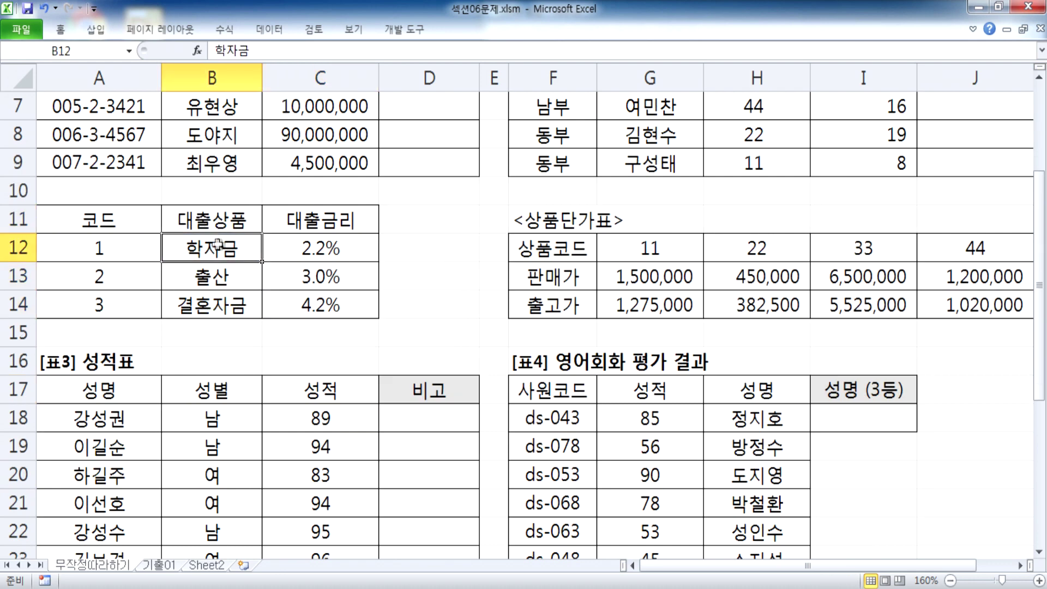
{"action": "scroll", "coordinate": [409, 171], "scroll_direction": "up", "scroll_amount": 2}
{"action": "left_click", "coordinate": [415, 164]}
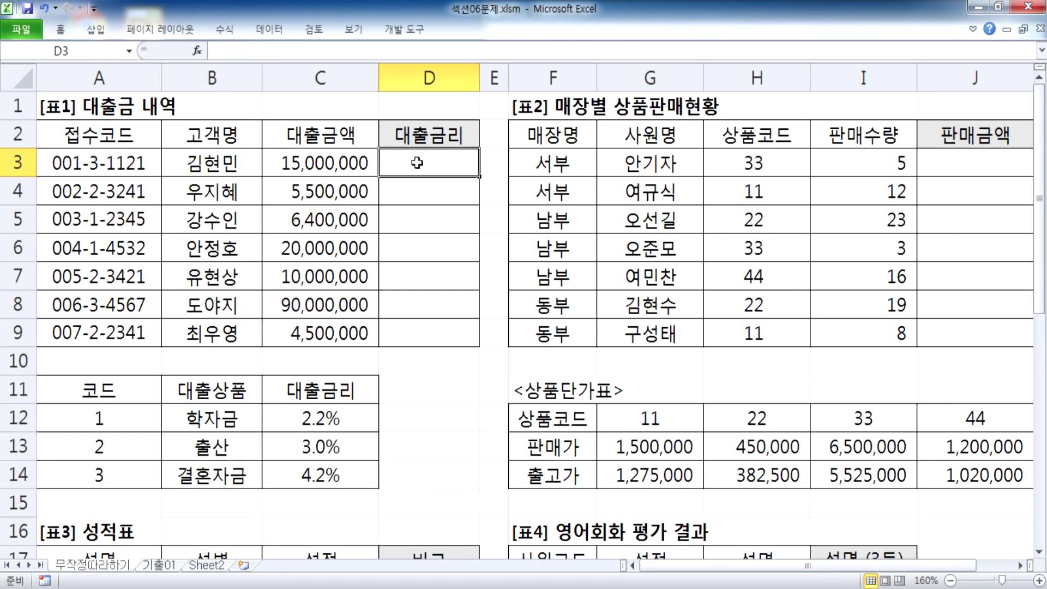
{"action": "key", "text": "alt+Tab"}
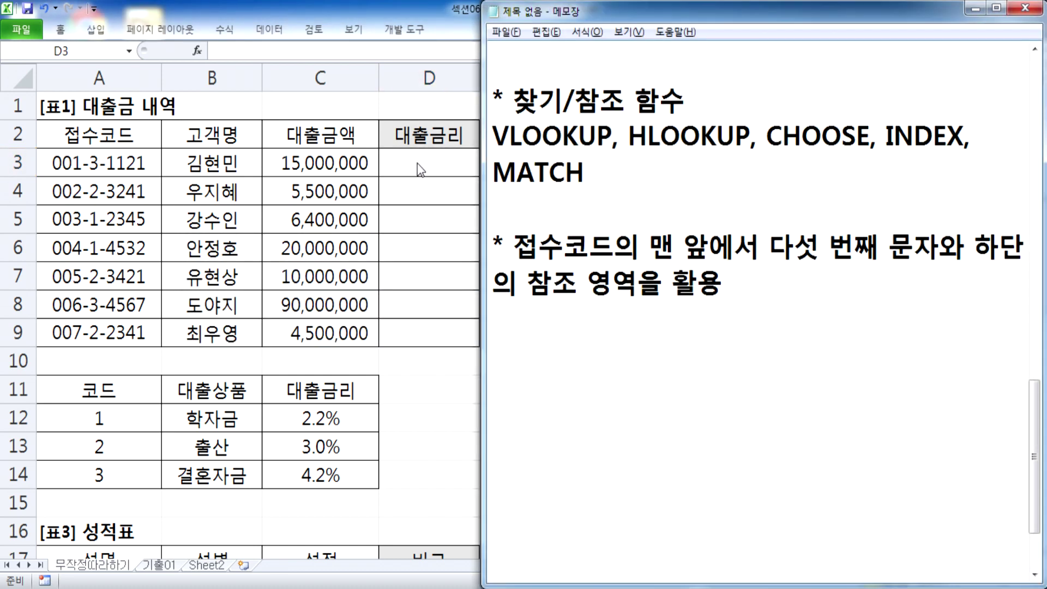
Add the note line 'VLOOKUP, MID 함수를 사용'.
{"action": "type", "text": "VLOOKU"}
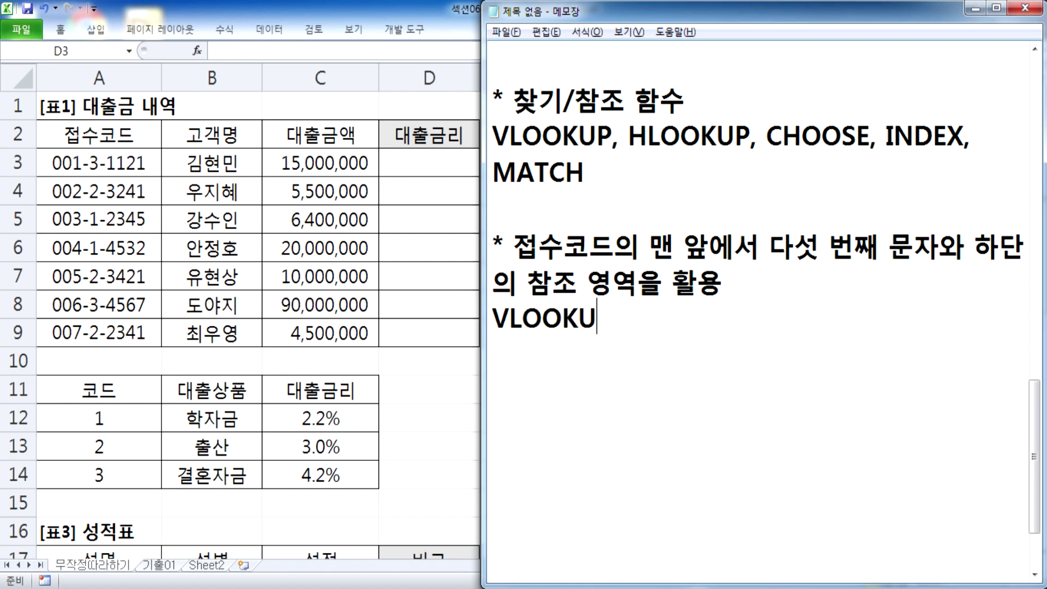
{"action": "type", "text": "P, MID"}
{"action": "type", "text": " 함수를 사용"}
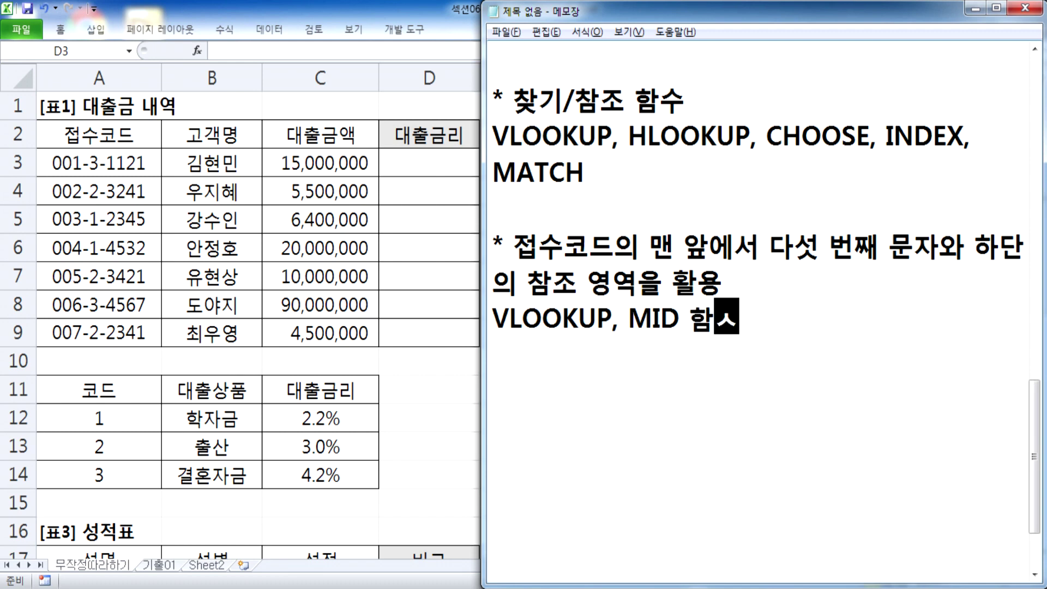
{"action": "key", "text": "Return"}
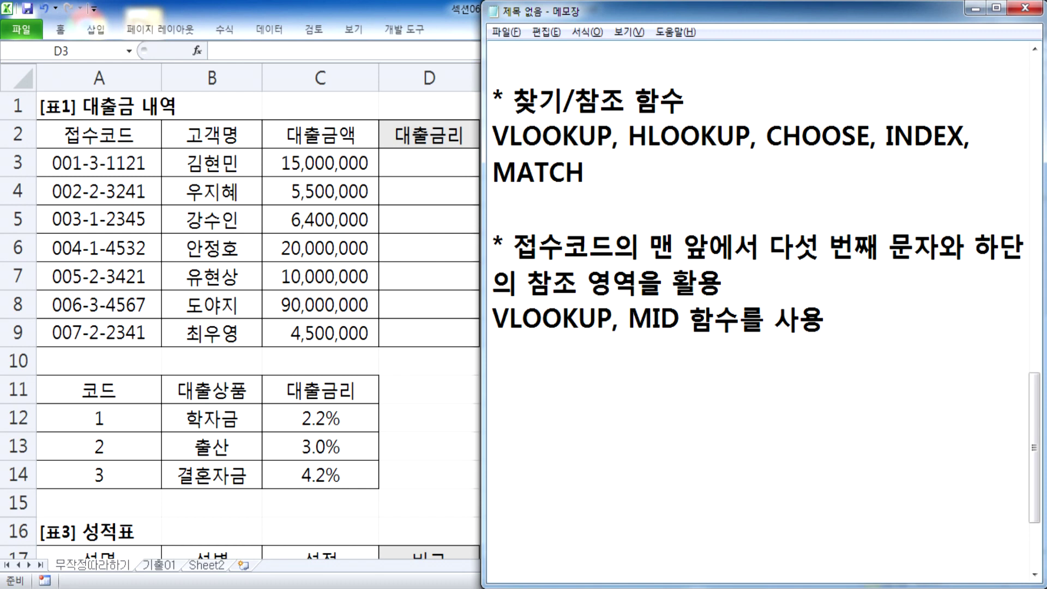
{"action": "scroll", "coordinate": [584, 295], "scroll_direction": "down", "scroll_amount": 2}
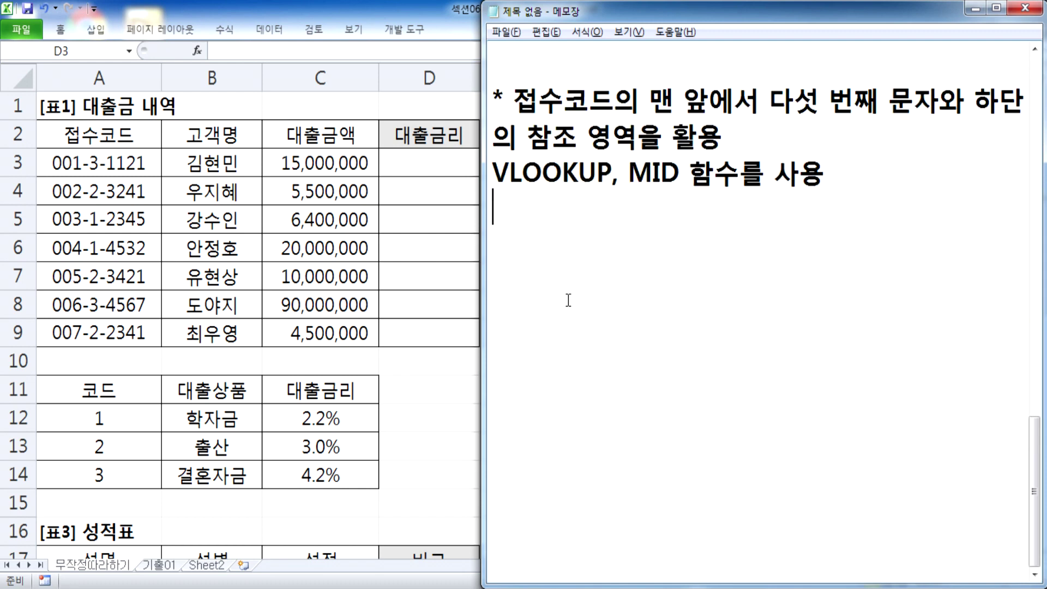
Write the explanation '=MID(문자열, n, m) : 문자열에서 n번째에서 m개를 가져온다.'.
{"action": "type", "text": "=MID("}
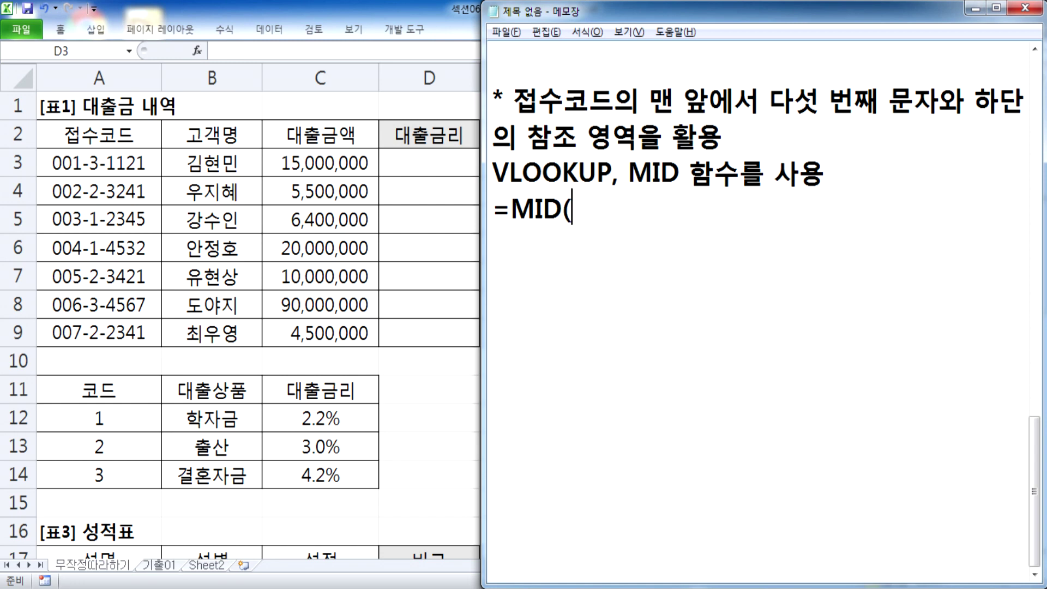
{"action": "type", "text": "문자열, "}
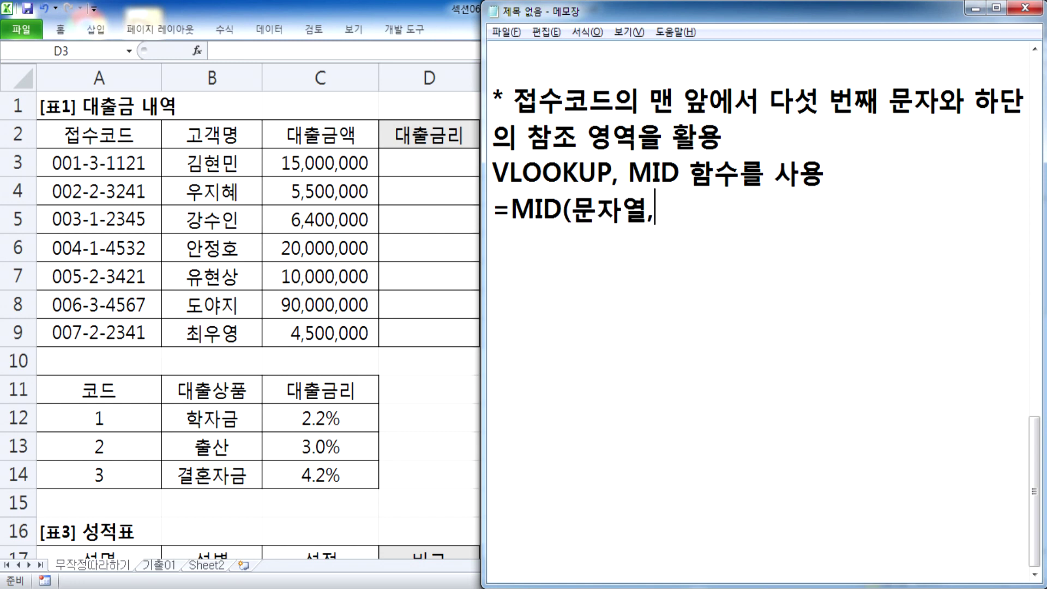
{"action": "type", "text": "n, m)"}
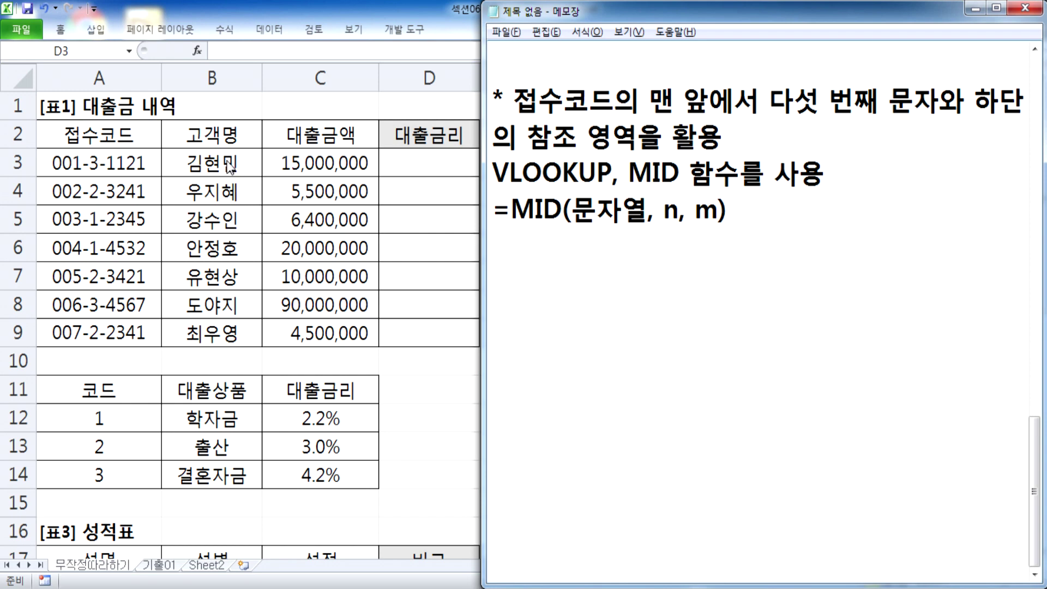
{"action": "type", "text": ": 문자열에"}
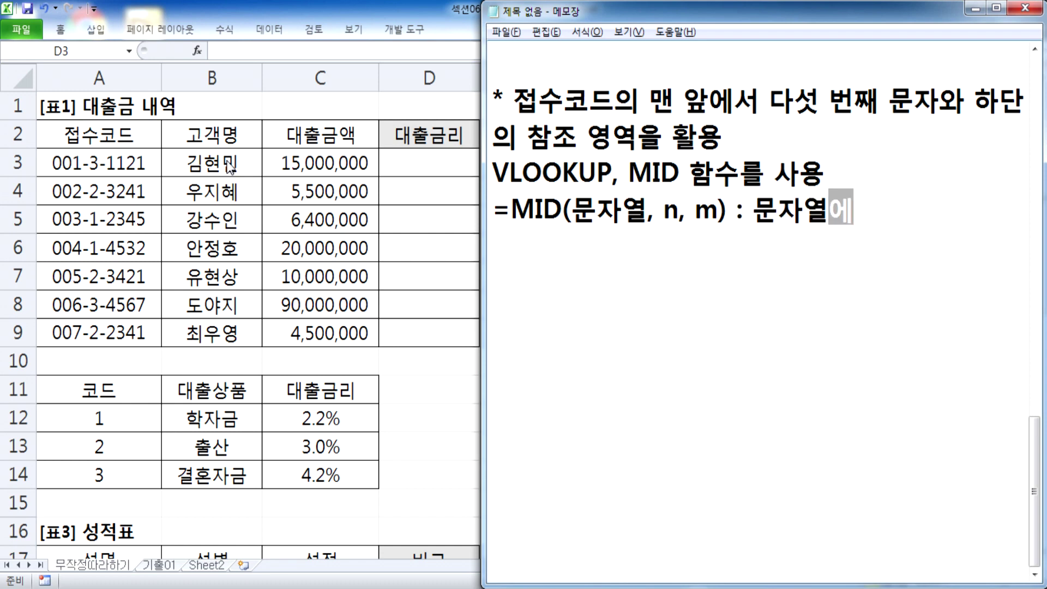
{"action": "type", "text": "서 n버"}
{"action": "key", "text": "BackSpace"}
{"action": "type", "text": "번째에서 "}
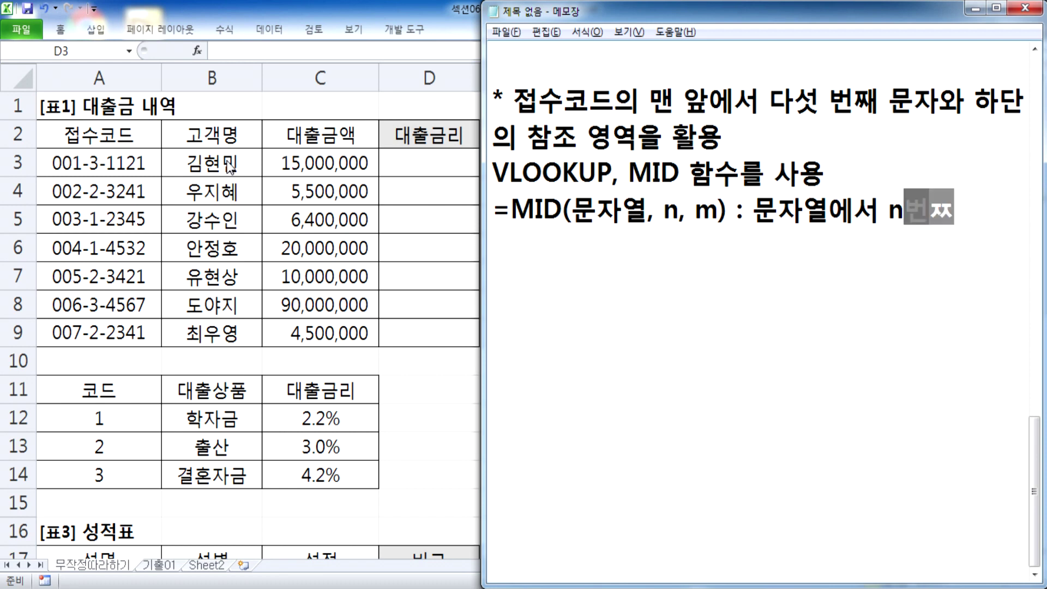
{"action": "type", "text": "ㅡ"}
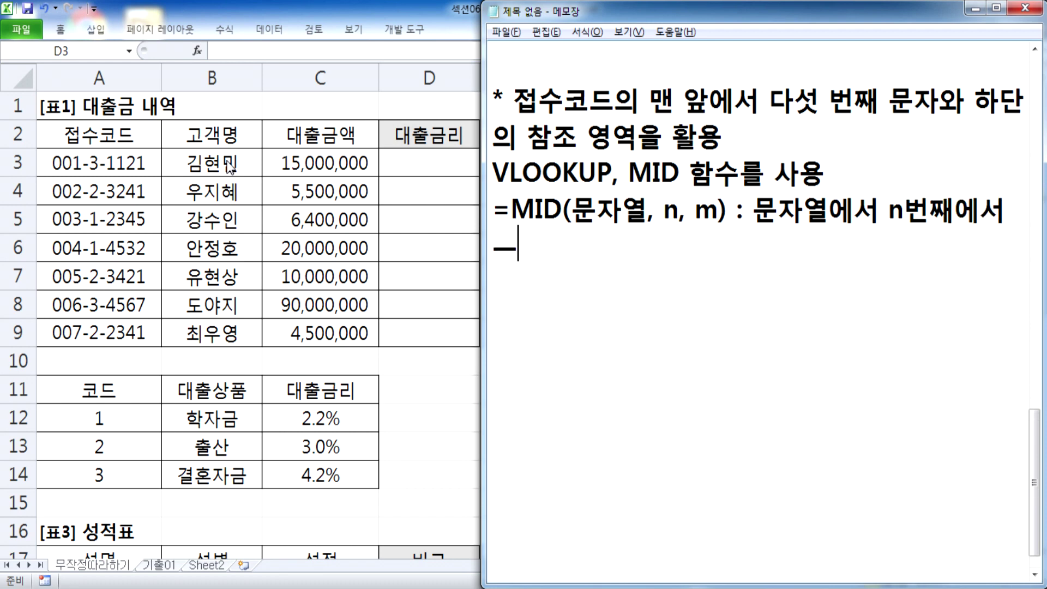
{"action": "key", "text": "BackSpace"}
{"action": "type", "text": "M개를"}
{"action": "key", "text": "Left"}
{"action": "key", "text": "Left"}
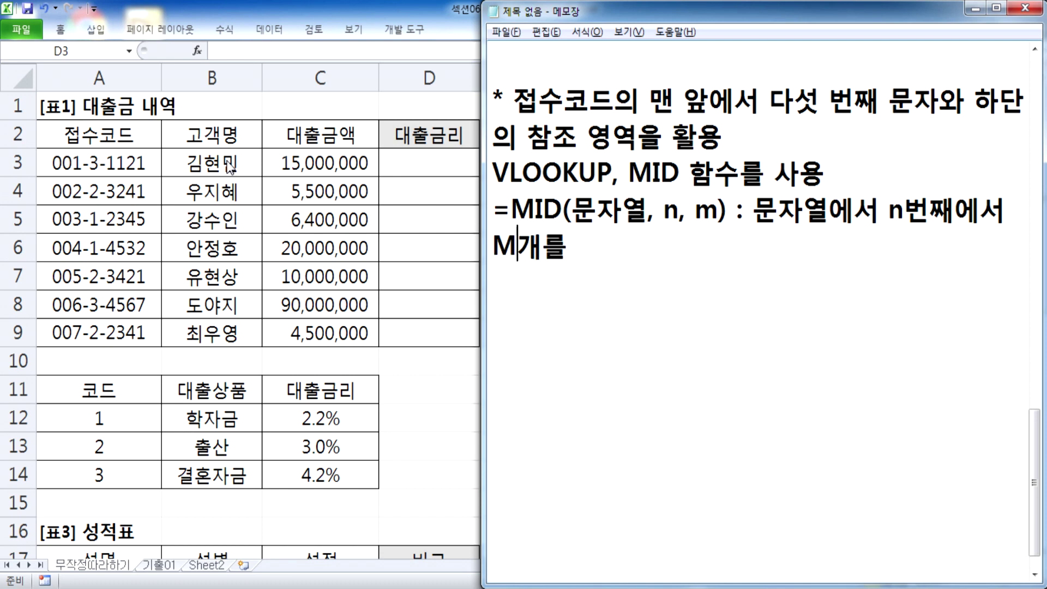
{"action": "key", "text": "BackSpace"}
{"action": "type", "text": "m"}
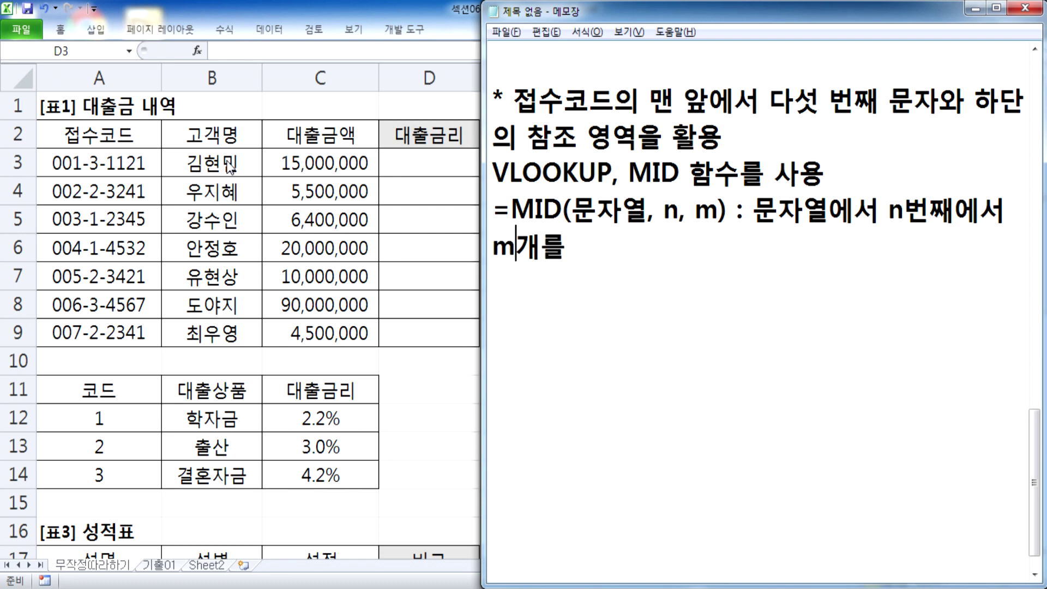
{"action": "type", "text": " RKWU"}
{"action": "key", "text": "BackSpace"}
{"action": "key", "text": "BackSpace"}
{"action": "key", "text": "BackSpace"}
{"action": "key", "text": "BackSpace"}
{"action": "key", "text": "Hangul"}
{"action": "type", "text": "ㄱ가져온다."}
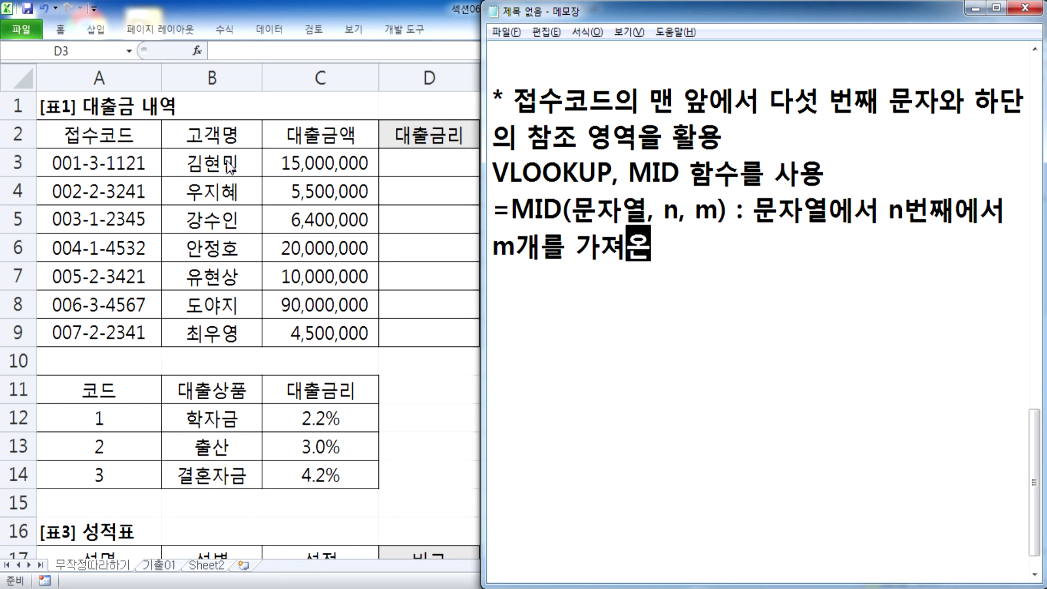
Add the example '=MID(A3, 5, 1) : "3"' and confirm it against cell A3 in Excel.
{"action": "key", "text": "Return"}
{"action": "type", "text": "=ㅡㅑ"}
{"action": "key", "text": "BackSpace"}
{"action": "key", "text": "BackSpace"}
{"action": "key", "text": "Hangul"}
{"action": "type", "text": "MID(A3,"}
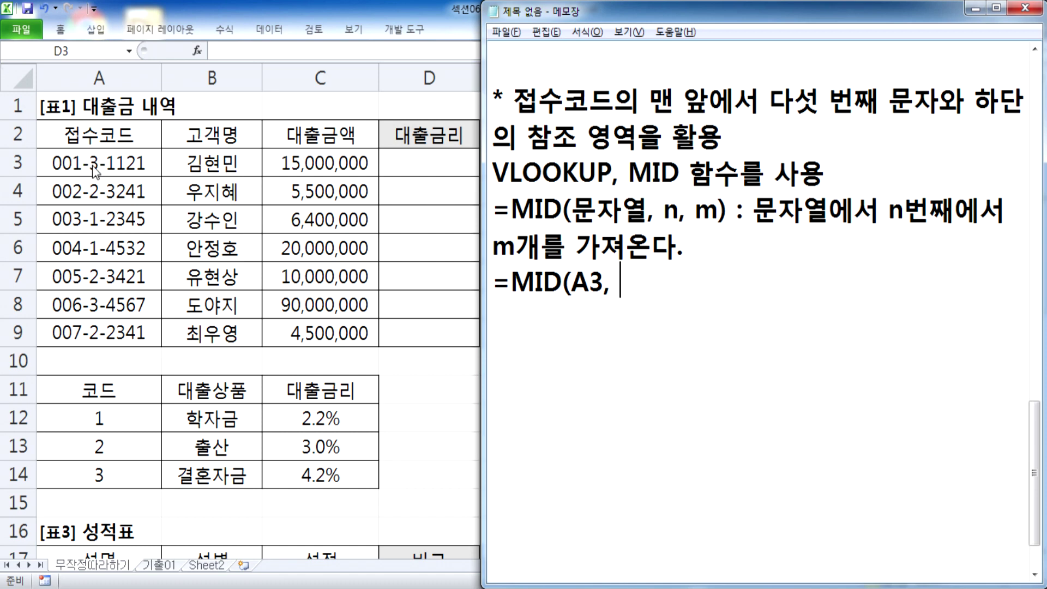
{"action": "type", "text": "5, 1)"}
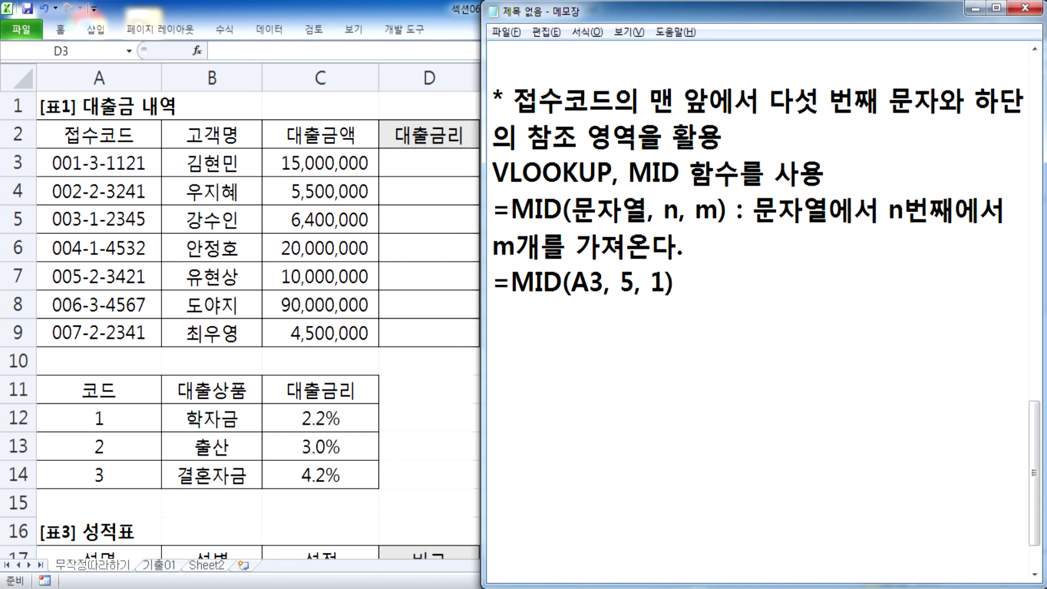
{"action": "type", "text": " : \"3\""}
{"action": "left_click", "coordinate": [91, 163]}
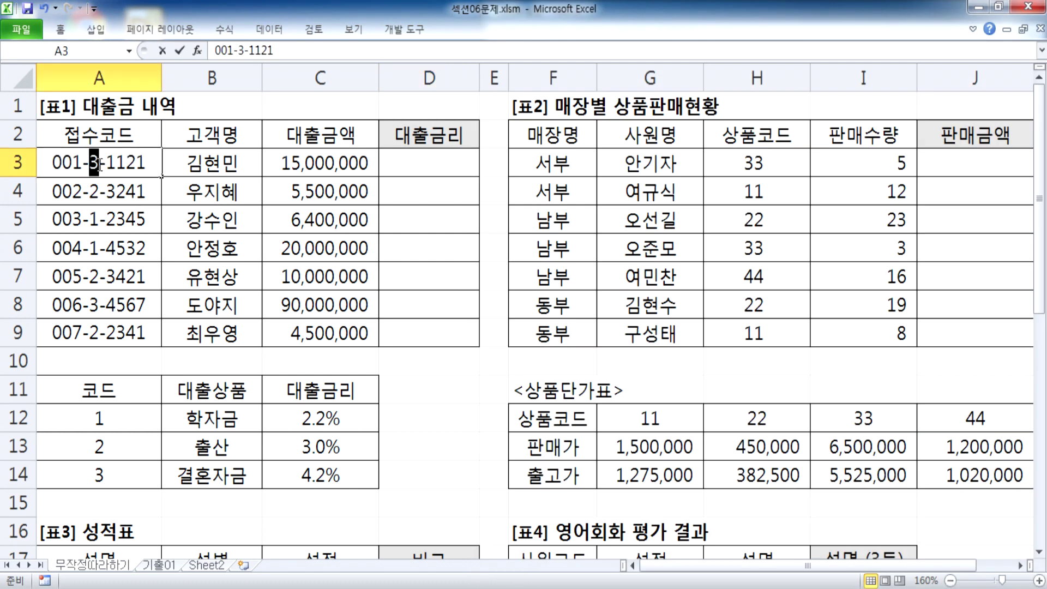
{"action": "key", "text": "alt+Tab"}
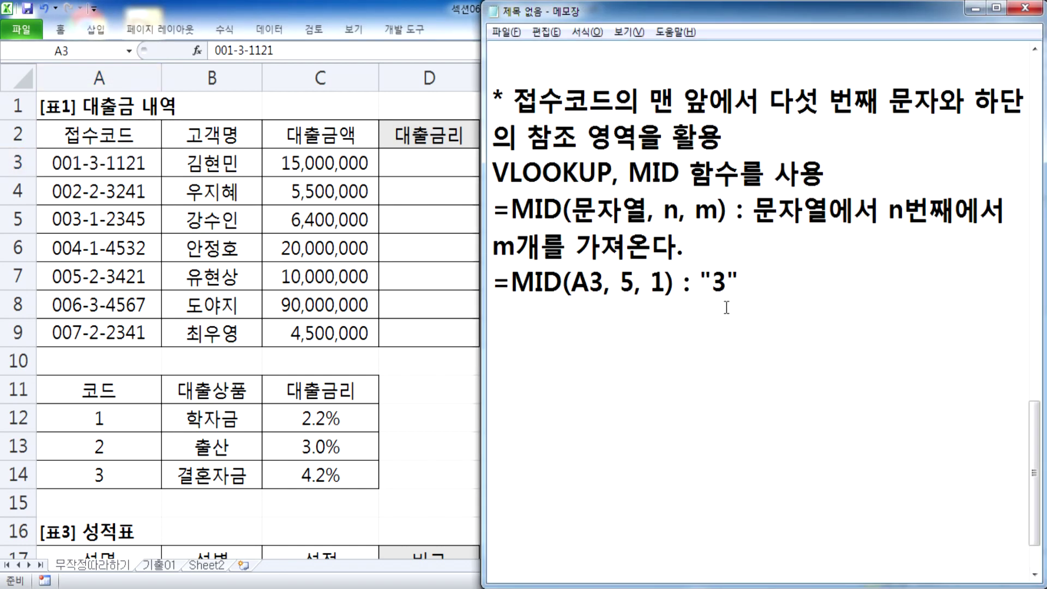
{"action": "key", "text": "alt+Tab"}
{"action": "scroll", "coordinate": [100, 418], "scroll_direction": "down", "scroll_amount": 2}
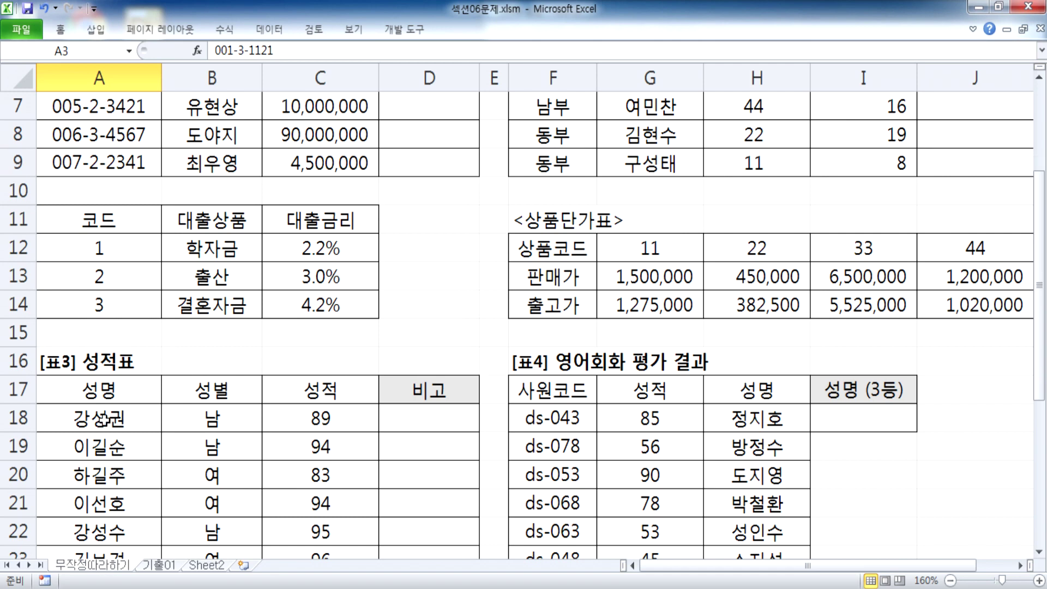
{"action": "left_click", "coordinate": [107, 309]}
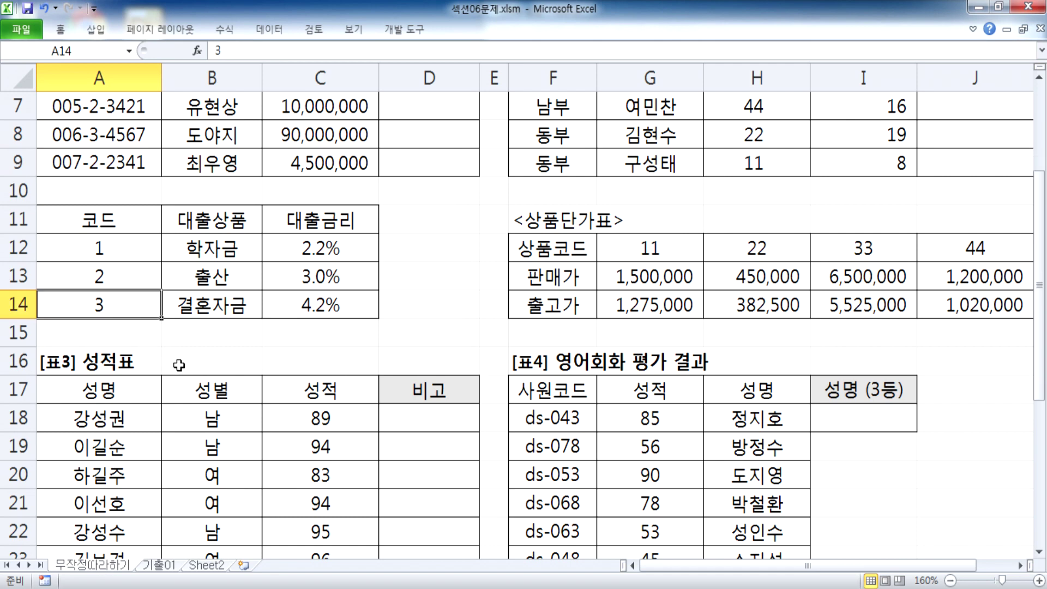
{"action": "scroll", "coordinate": [111, 324], "scroll_direction": "up", "scroll_amount": 2}
{"action": "left_click", "coordinate": [93, 162]}
{"action": "scroll", "coordinate": [121, 313], "scroll_direction": "down", "scroll_amount": 2}
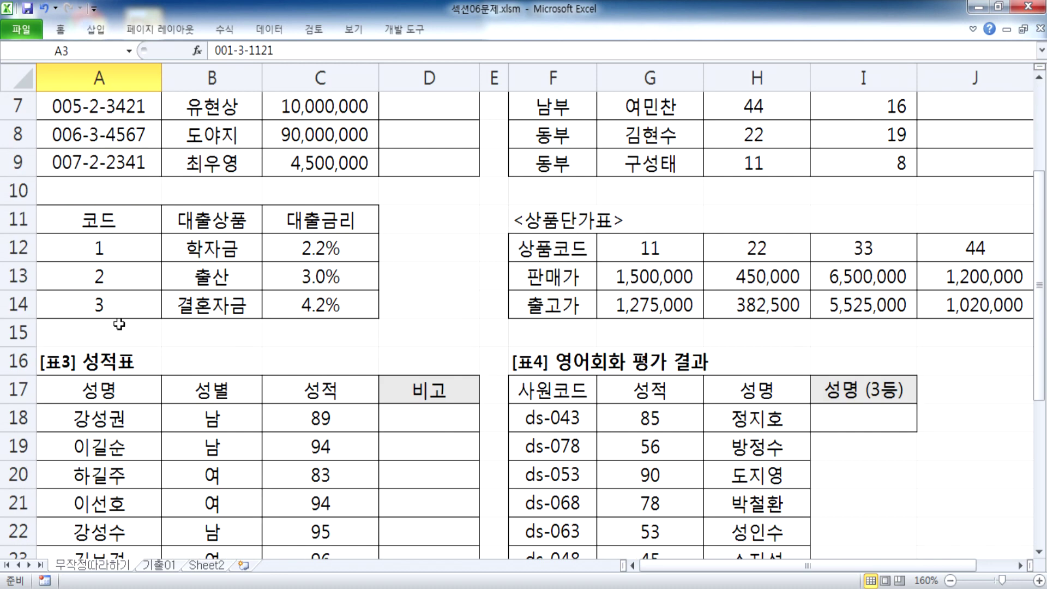
{"action": "left_click", "coordinate": [101, 305]}
{"action": "scroll", "coordinate": [99, 305], "scroll_direction": "up", "scroll_amount": 2}
{"action": "left_click", "coordinate": [92, 163]}
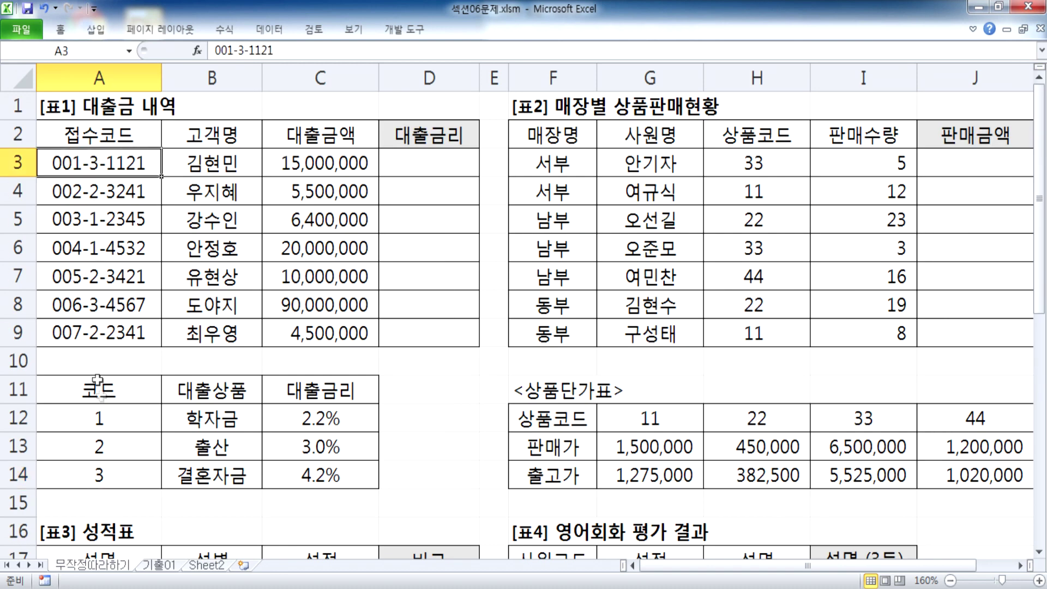
{"action": "scroll", "coordinate": [94, 367], "scroll_direction": "down", "scroll_amount": 1}
{"action": "left_click", "coordinate": [107, 391]}
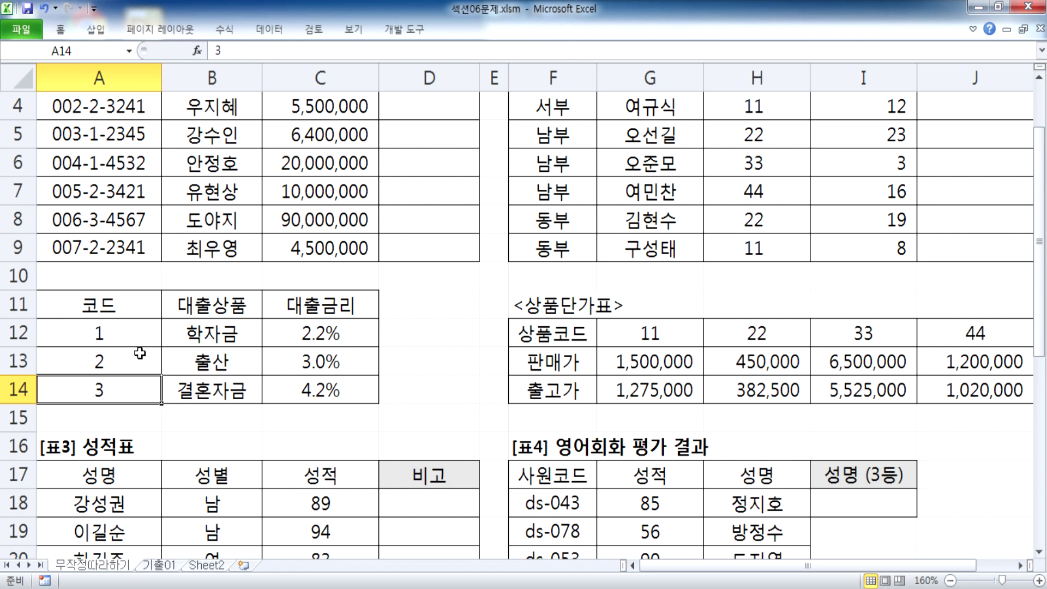
{"action": "left_click", "coordinate": [110, 331]}
{"action": "left_click_drag", "start_coordinate": [101, 306], "coordinate": [322, 388]}
{"action": "left_click", "coordinate": [147, 333]}
{"action": "left_click", "coordinate": [143, 361]}
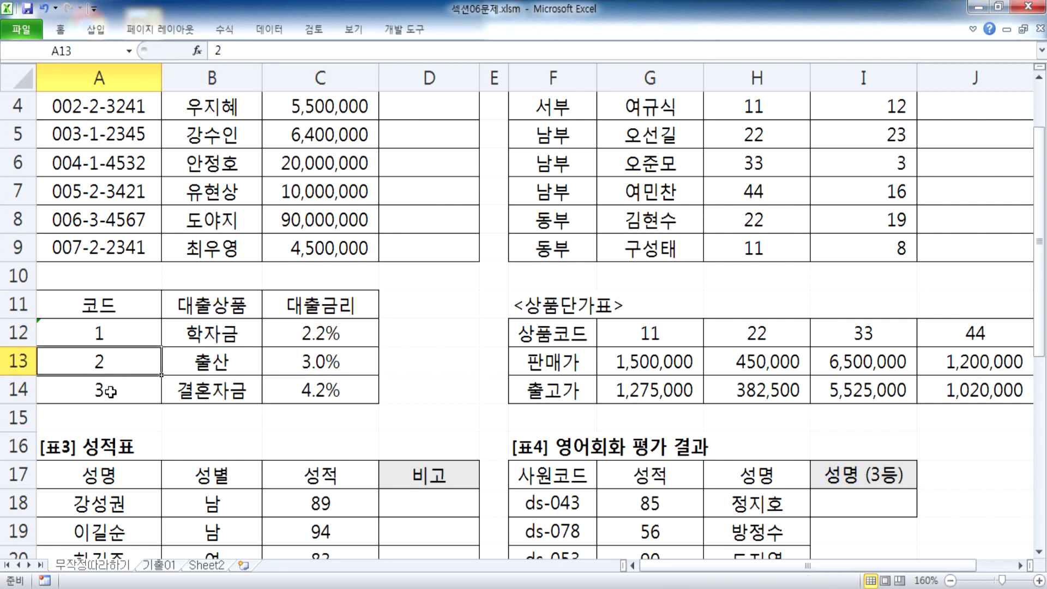
{"action": "left_click", "coordinate": [122, 386]}
{"action": "key", "text": "Up"}
{"action": "key", "text": "Up"}
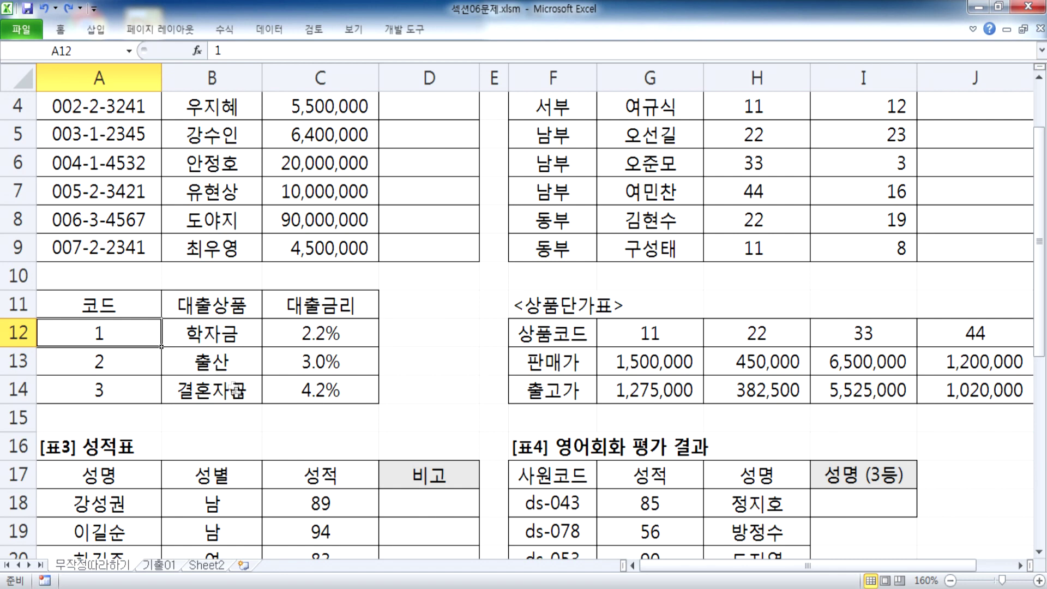
{"action": "scroll", "coordinate": [195, 406], "scroll_direction": "up", "scroll_amount": 1}
{"action": "left_click", "coordinate": [93, 162]}
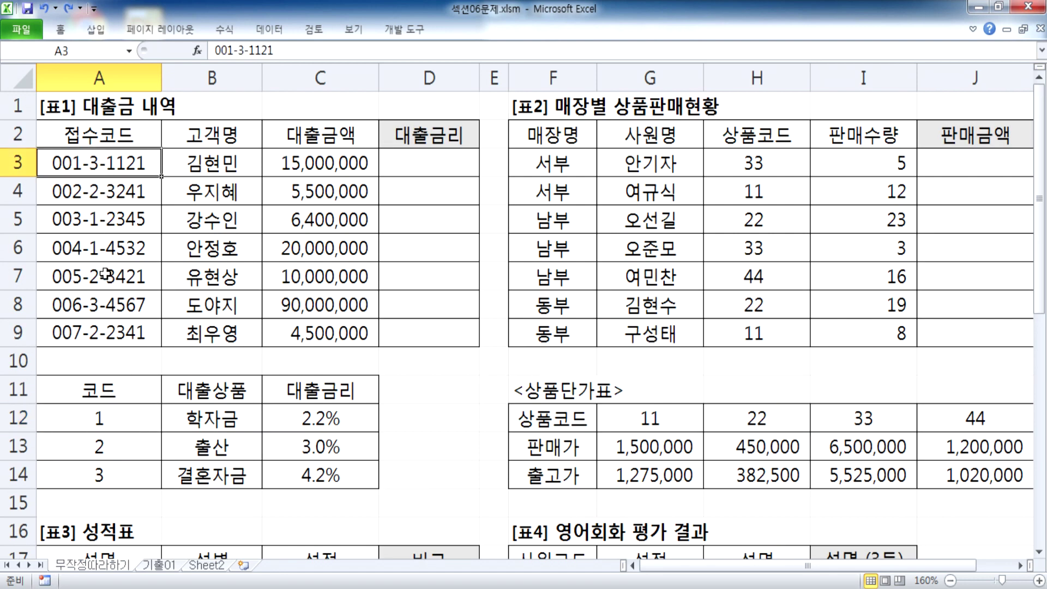
{"action": "scroll", "coordinate": [103, 275], "scroll_direction": "down", "scroll_amount": 1}
{"action": "left_click", "coordinate": [314, 392]}
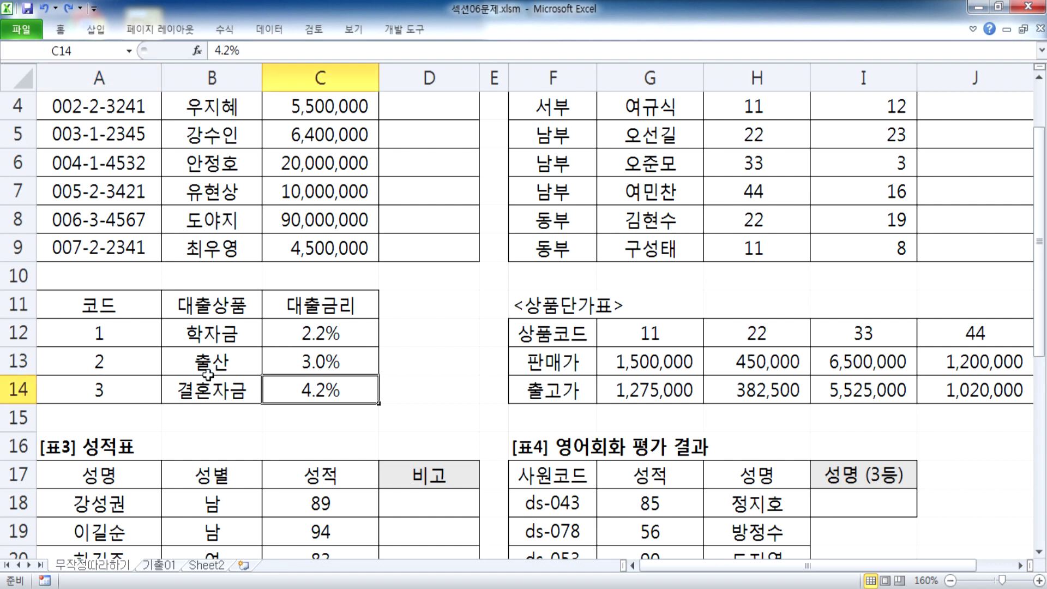
{"action": "left_click_drag", "start_coordinate": [96, 337], "coordinate": [99, 389]}
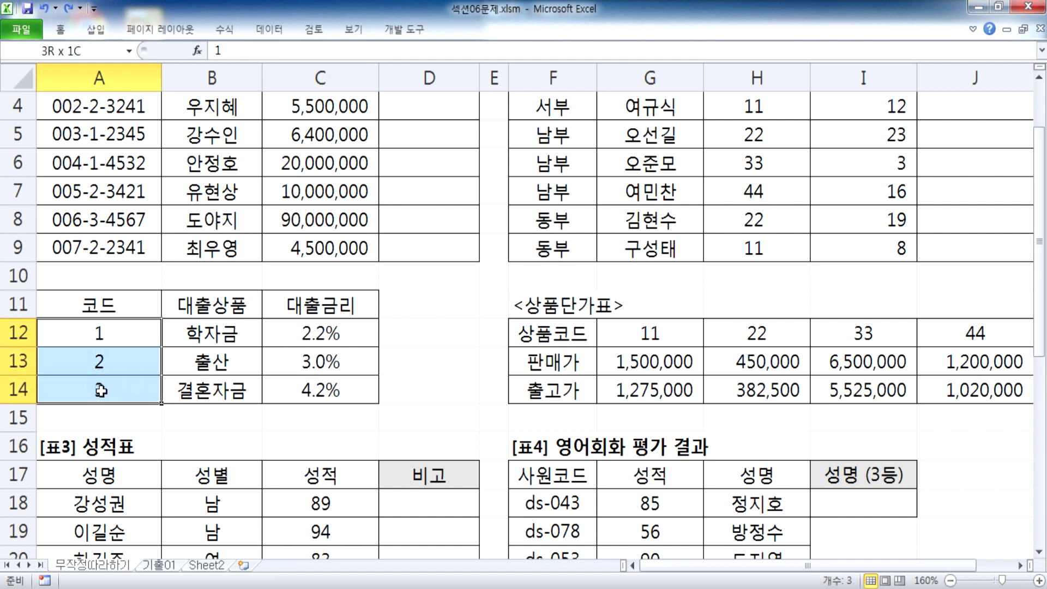
Apply the Text number format to loan codes A12:A14 via Format Cells, then go to D3.
{"action": "key", "text": "ctrl+1"}
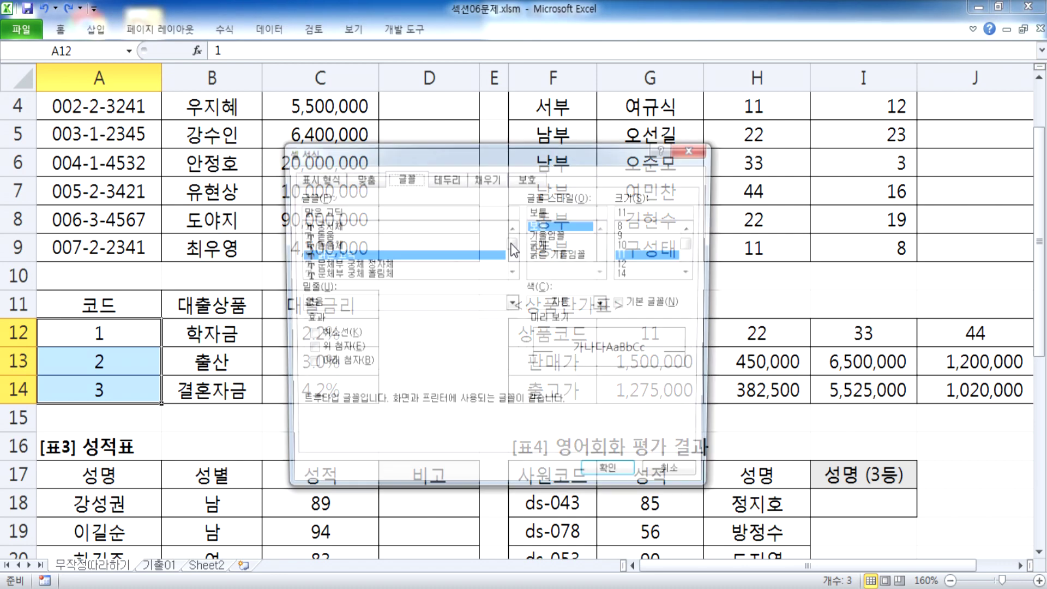
{"action": "left_click", "coordinate": [325, 180]}
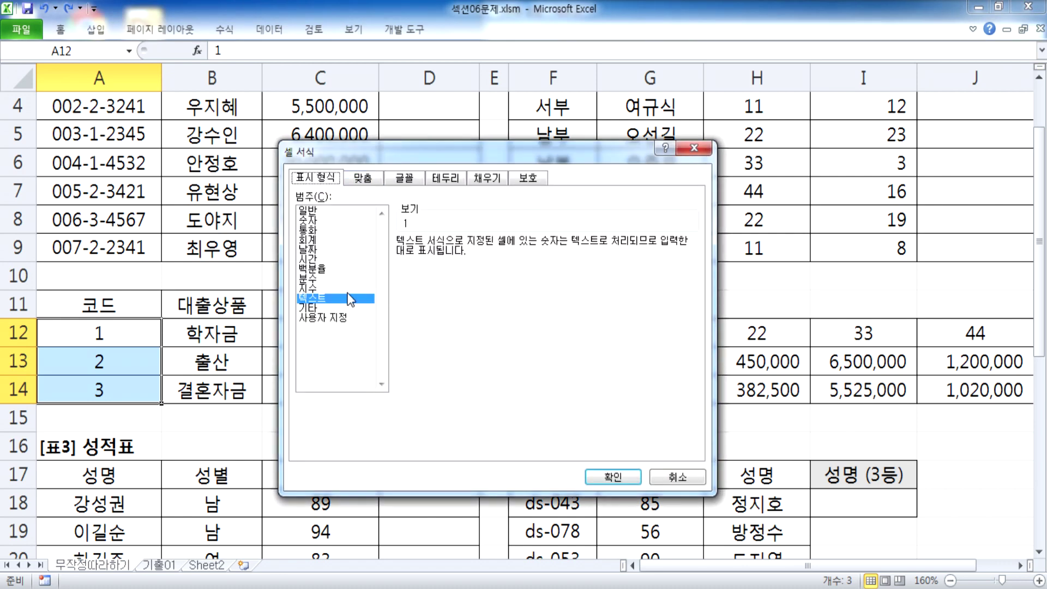
{"action": "left_click", "coordinate": [322, 212]}
{"action": "left_click", "coordinate": [319, 221]}
{"action": "left_click", "coordinate": [310, 298]}
{"action": "double_click", "coordinate": [306, 298]}
{"action": "left_click", "coordinate": [304, 333]}
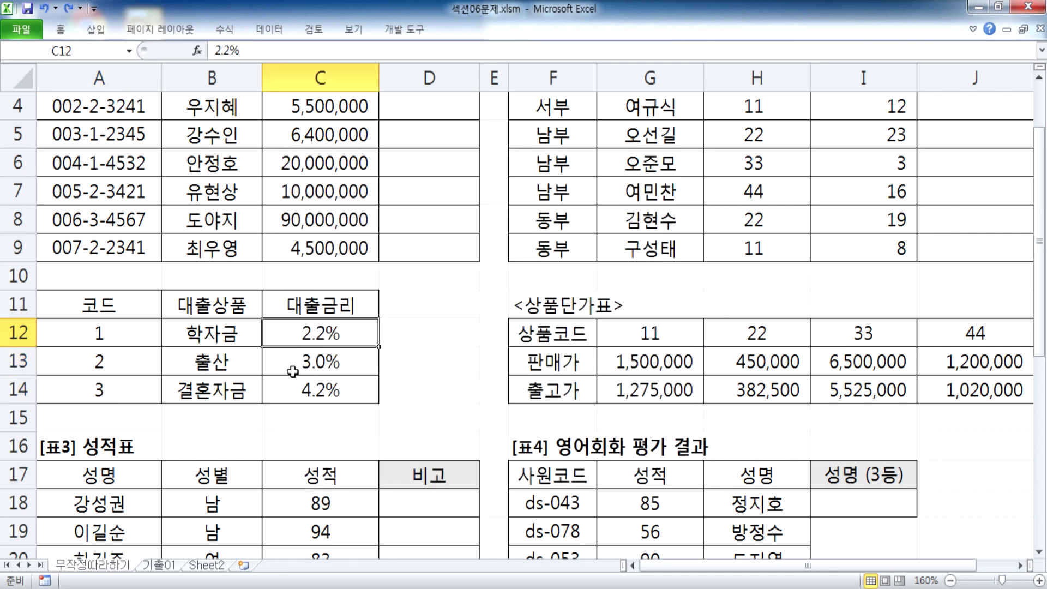
{"action": "scroll", "coordinate": [293, 371], "scroll_direction": "up", "scroll_amount": 1}
{"action": "left_click", "coordinate": [417, 170]}
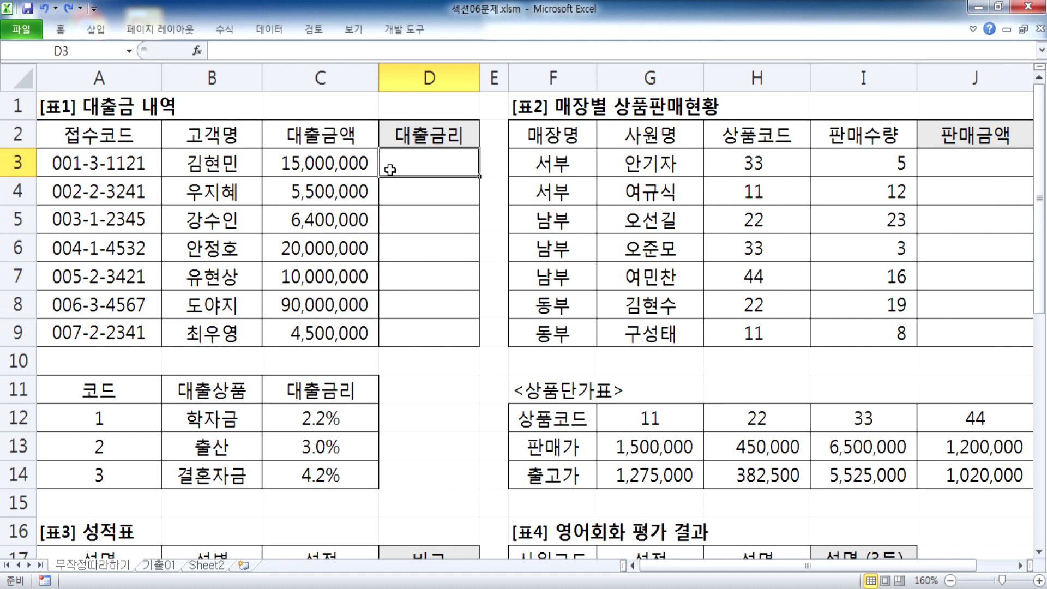
Enter =MID(A3,5,1) in cell D3.
{"action": "type", "text": "=MID*("}
{"action": "key", "text": "BackSpace"}
{"action": "key", "text": "BackSpace"}
{"action": "type", "text": "("}
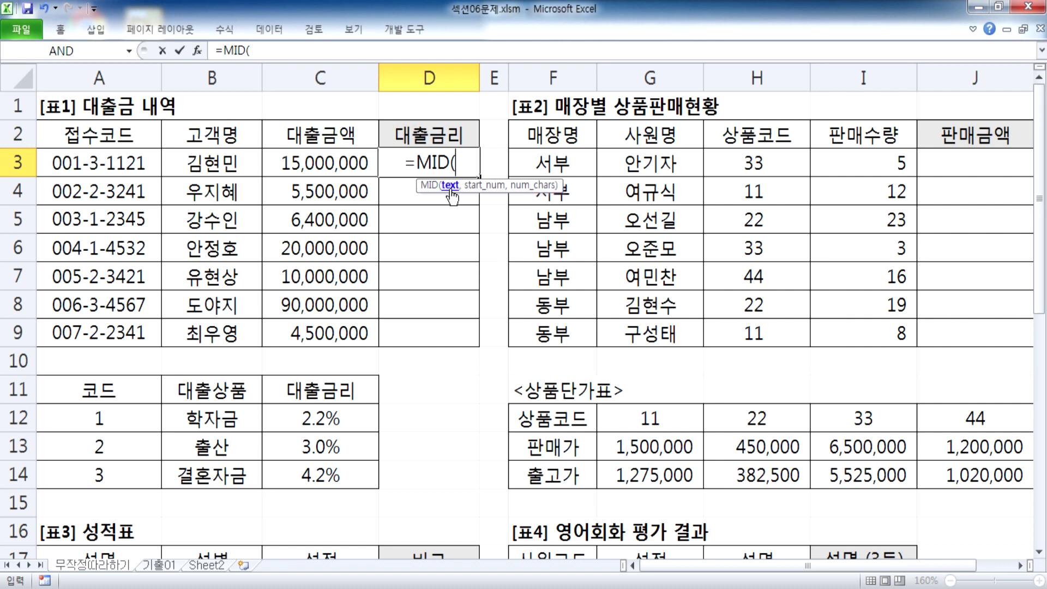
{"action": "left_click", "coordinate": [115, 166]}
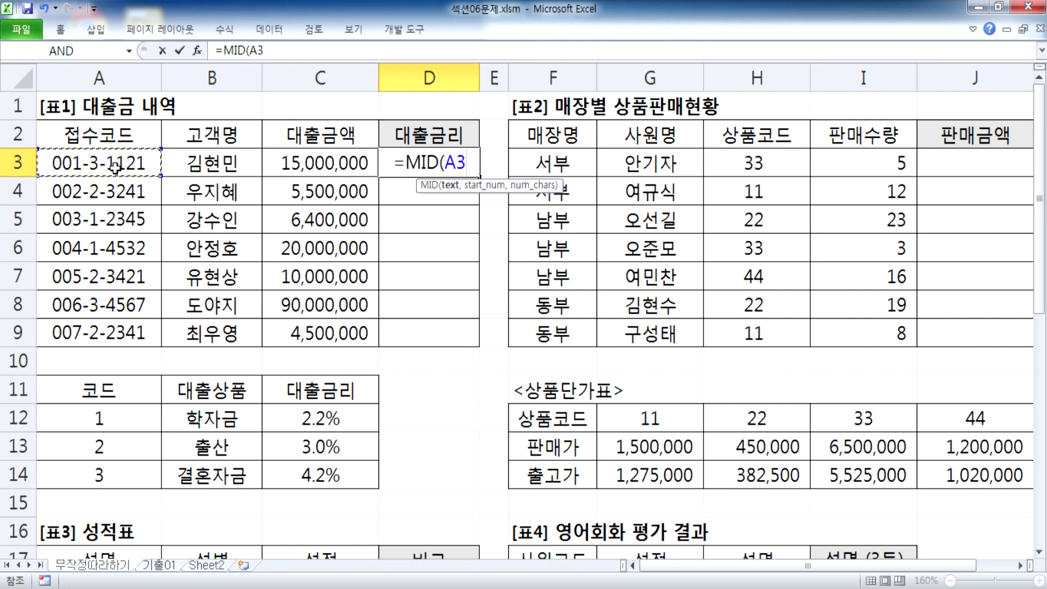
{"action": "type", "text": ","}
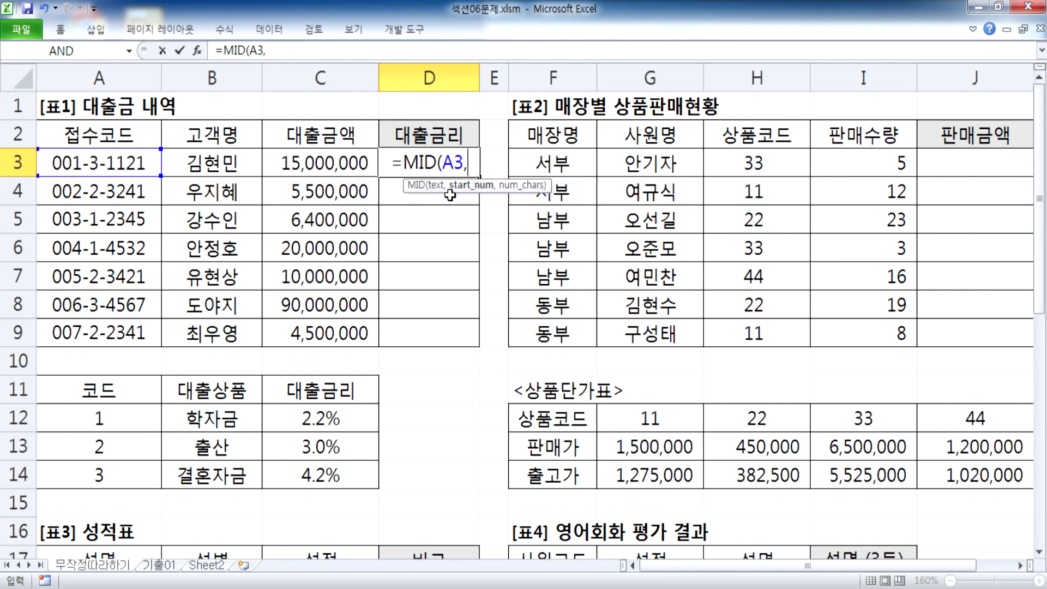
{"action": "type", "text": "5,"}
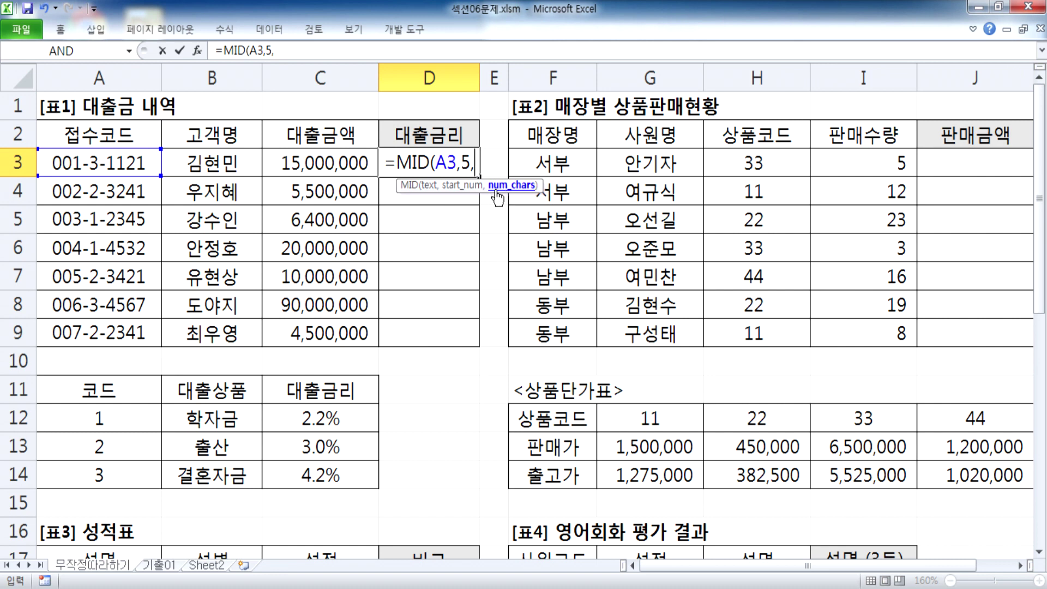
{"action": "type", "text": "1"}
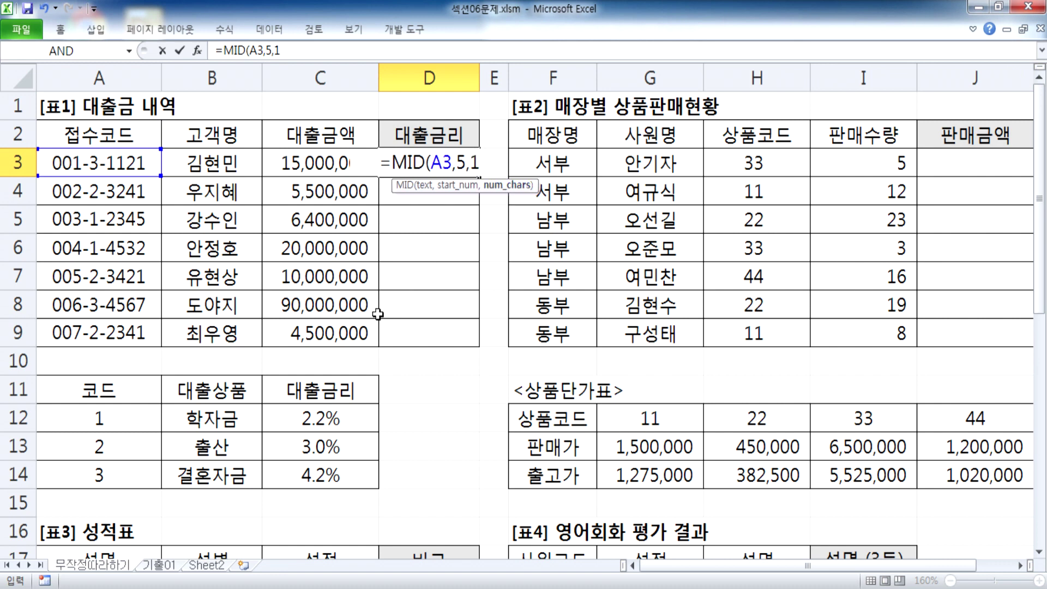
{"action": "key", "text": "Return"}
Check D3's result of 3 against code 3 in A14 and the rates in C12:C14.
{"action": "left_click", "coordinate": [434, 165]}
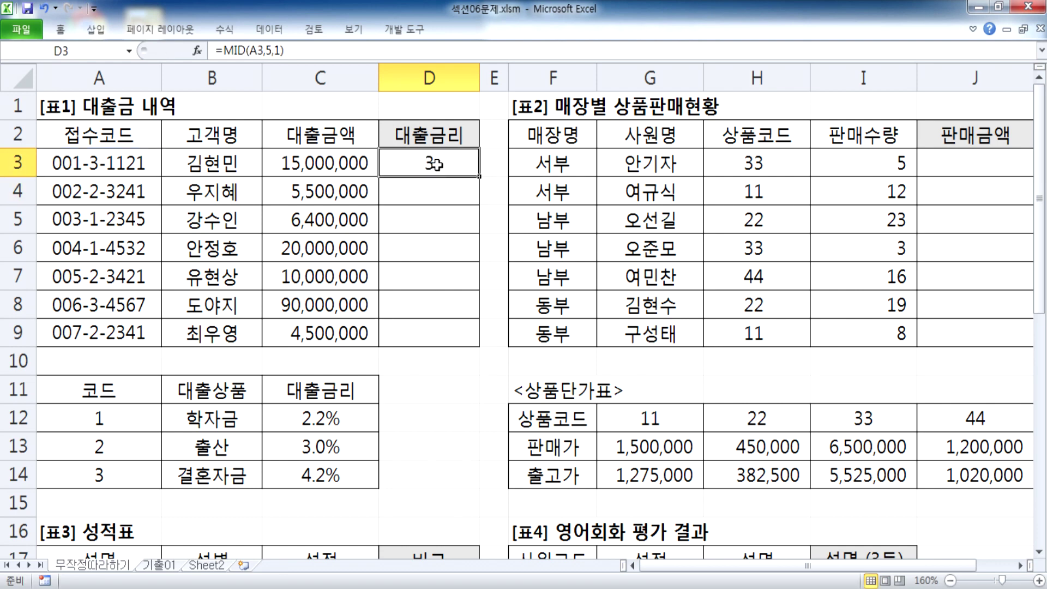
{"action": "scroll", "coordinate": [432, 222], "scroll_direction": "up", "scroll_amount": 2, "text": "ctrl"}
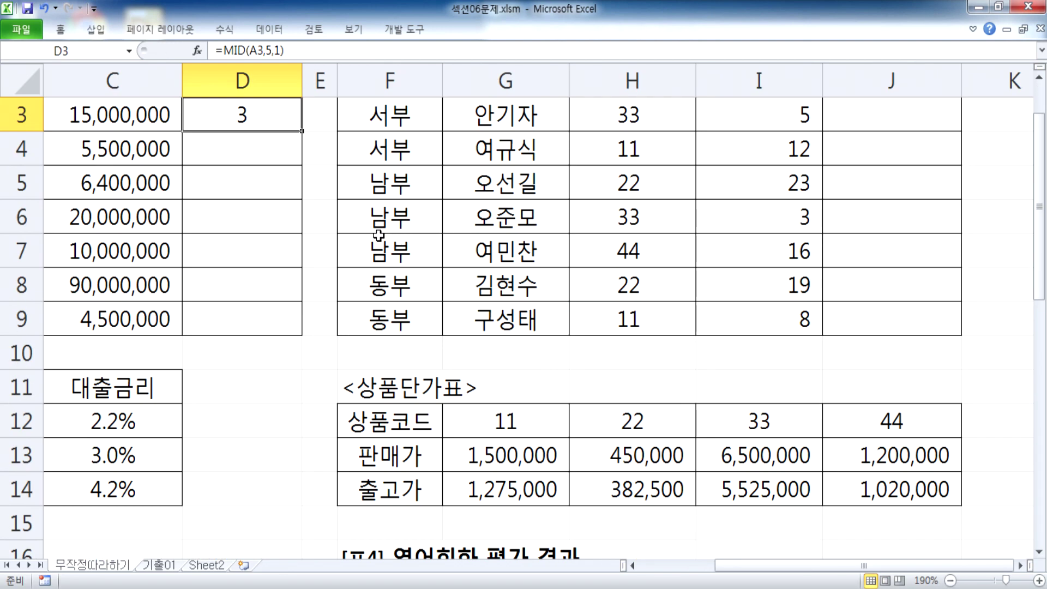
{"action": "key", "text": "Home"}
{"action": "scroll", "coordinate": [375, 232], "scroll_direction": "up", "scroll_amount": 1}
{"action": "left_click", "coordinate": [486, 171]}
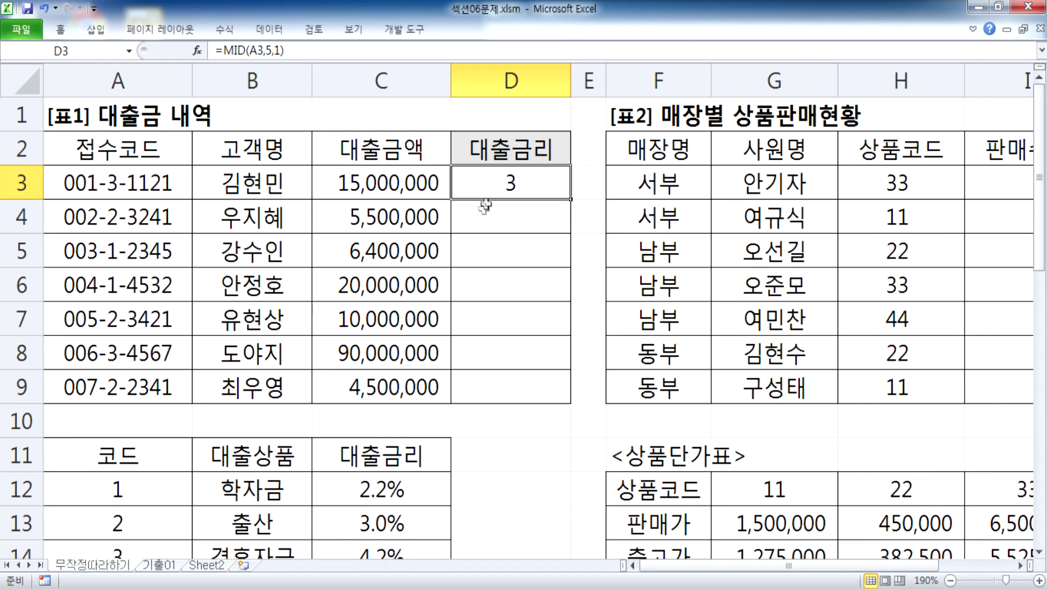
{"action": "scroll", "coordinate": [478, 207], "scroll_direction": "down", "scroll_amount": 1, "text": "ctrl"}
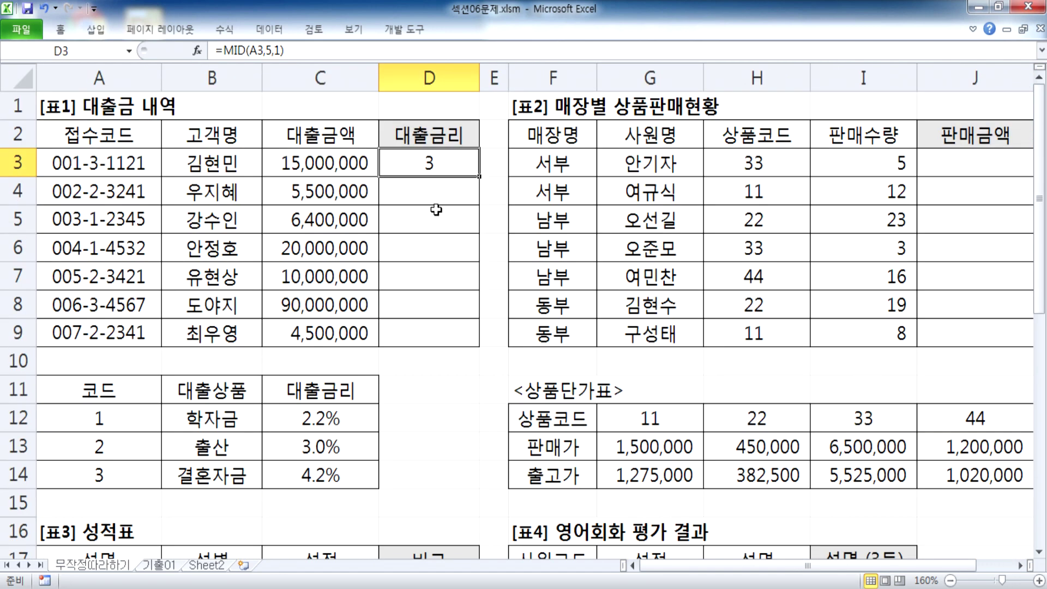
{"action": "left_click", "coordinate": [109, 470]}
{"action": "left_click_drag", "start_coordinate": [322, 417], "coordinate": [325, 486]}
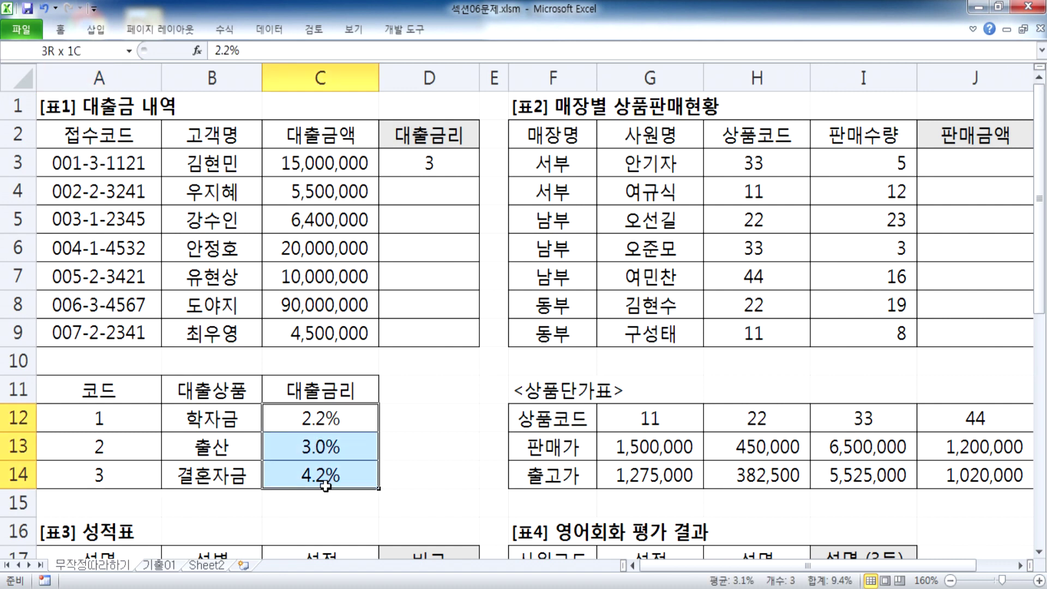
{"action": "left_click", "coordinate": [428, 164]}
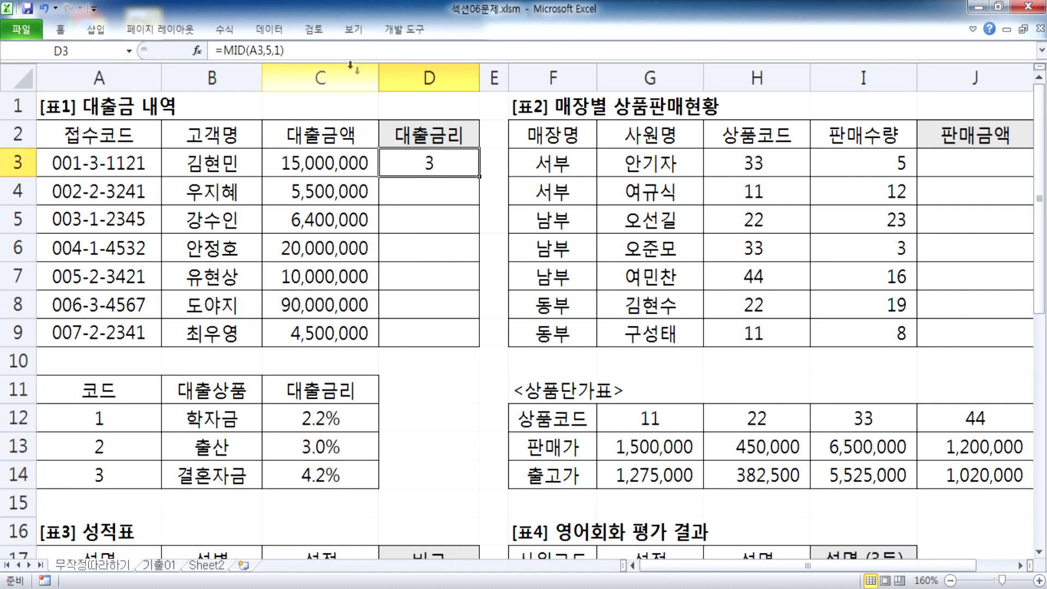
{"action": "left_click", "coordinate": [301, 54]}
{"action": "left_click", "coordinate": [430, 173]}
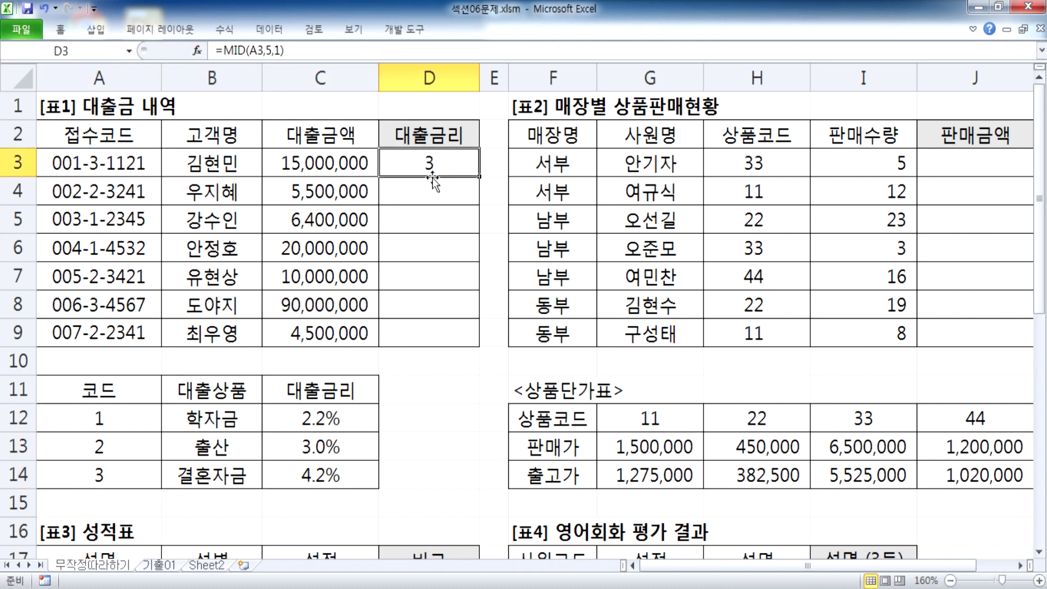
Clear the MID formula from D3 and glance at the VLOOKUP note in Notepad.
{"action": "key", "text": "Delete"}
{"action": "key", "text": "alt+Tab"}
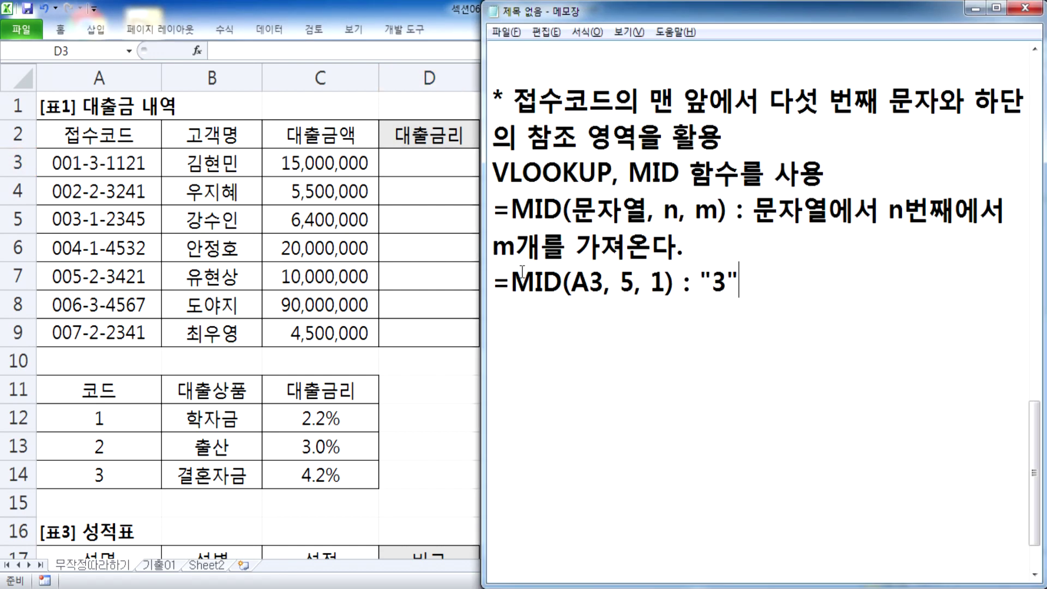
{"action": "left_click_drag", "start_coordinate": [493, 172], "coordinate": [597, 173]}
{"action": "left_click", "coordinate": [436, 170]}
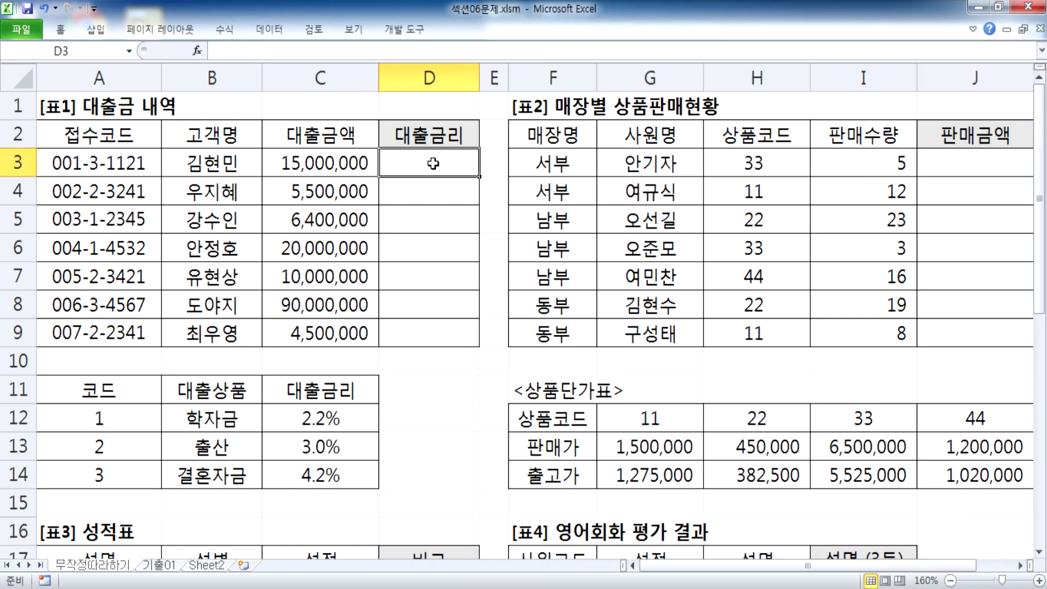
Start typing =VLOOKUP( in D3 using the function autocomplete.
{"action": "type", "text": "="}
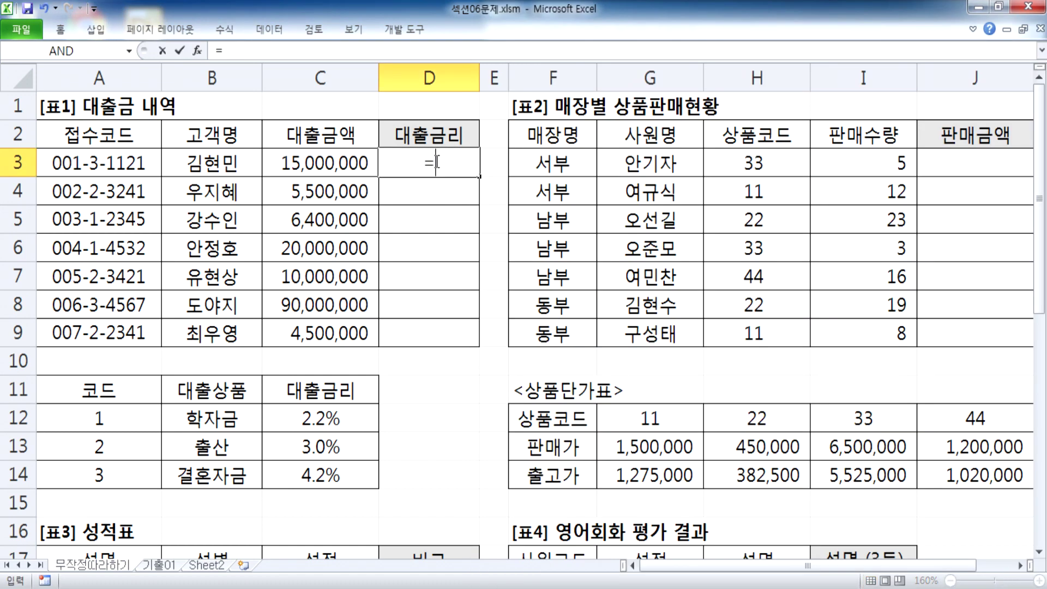
{"action": "type", "text": "VL"}
{"action": "key", "text": "Tab"}
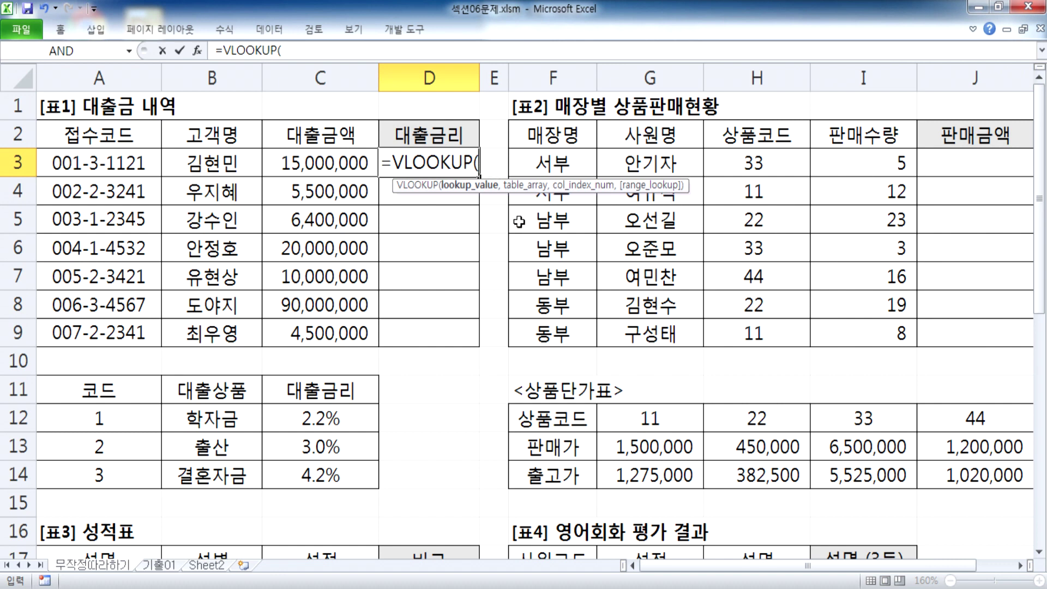
{"action": "key", "text": "BackSpace"}
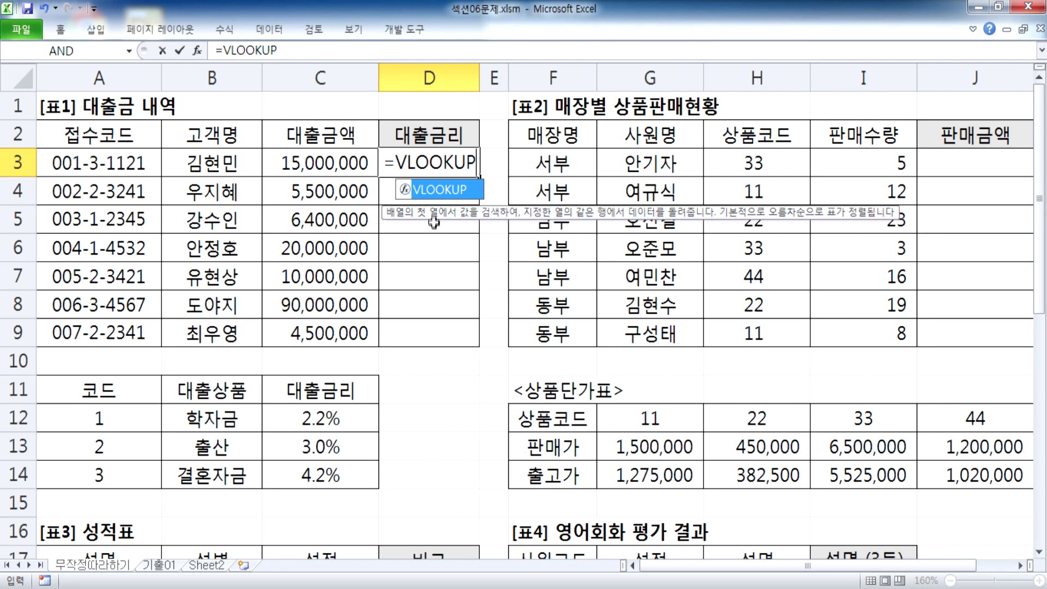
{"action": "scroll", "coordinate": [434, 222], "scroll_direction": "down", "scroll_amount": 2}
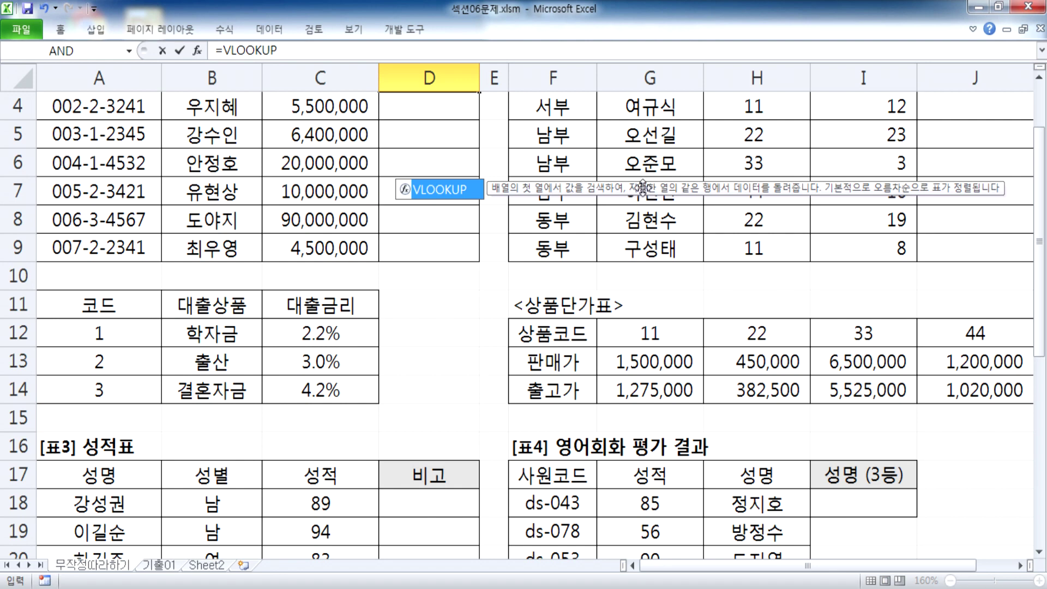
{"action": "scroll", "coordinate": [579, 203], "scroll_direction": "up", "scroll_amount": 1}
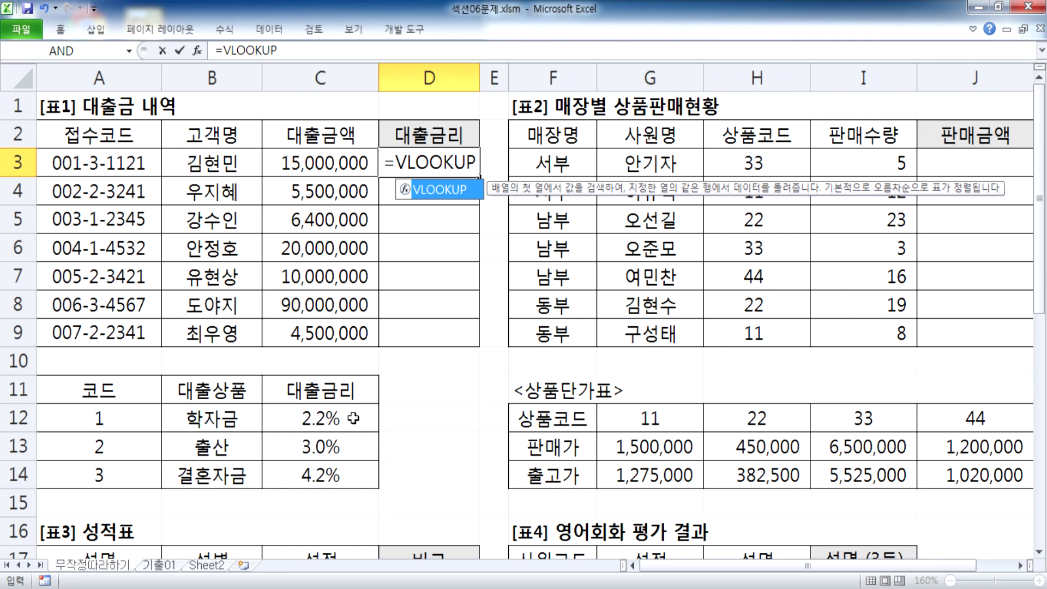
{"action": "scroll", "coordinate": [352, 420], "scroll_direction": "down", "scroll_amount": 1}
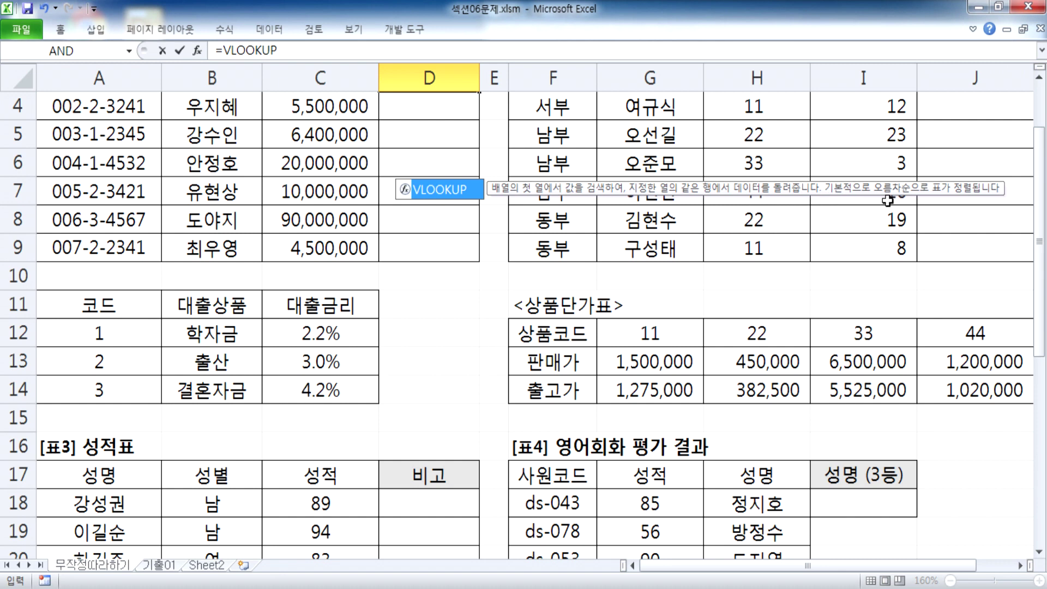
{"action": "scroll", "coordinate": [422, 265], "scroll_direction": "up", "scroll_amount": 1}
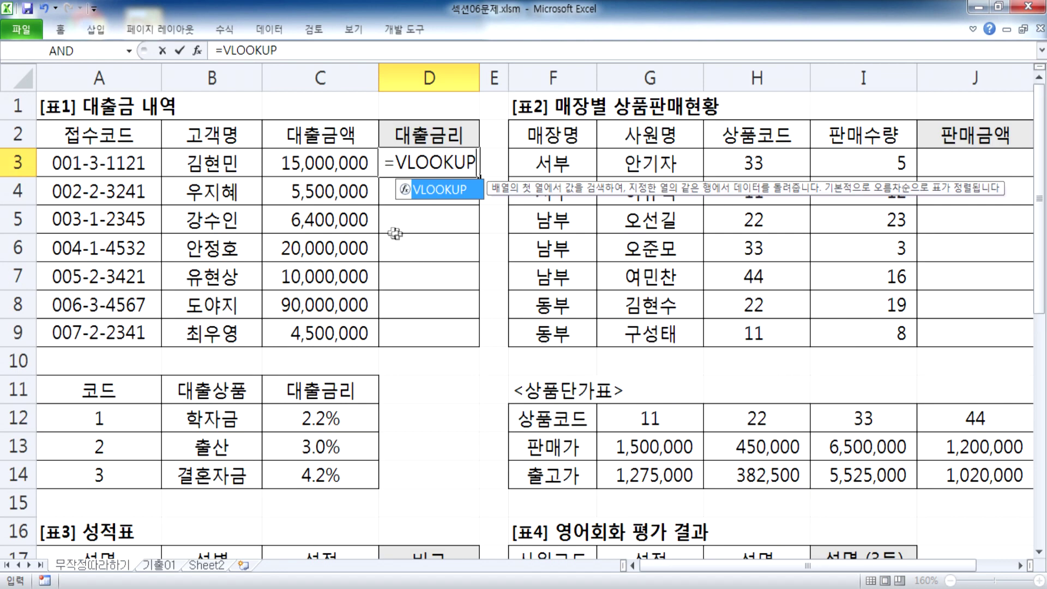
{"action": "type", "text": "("}
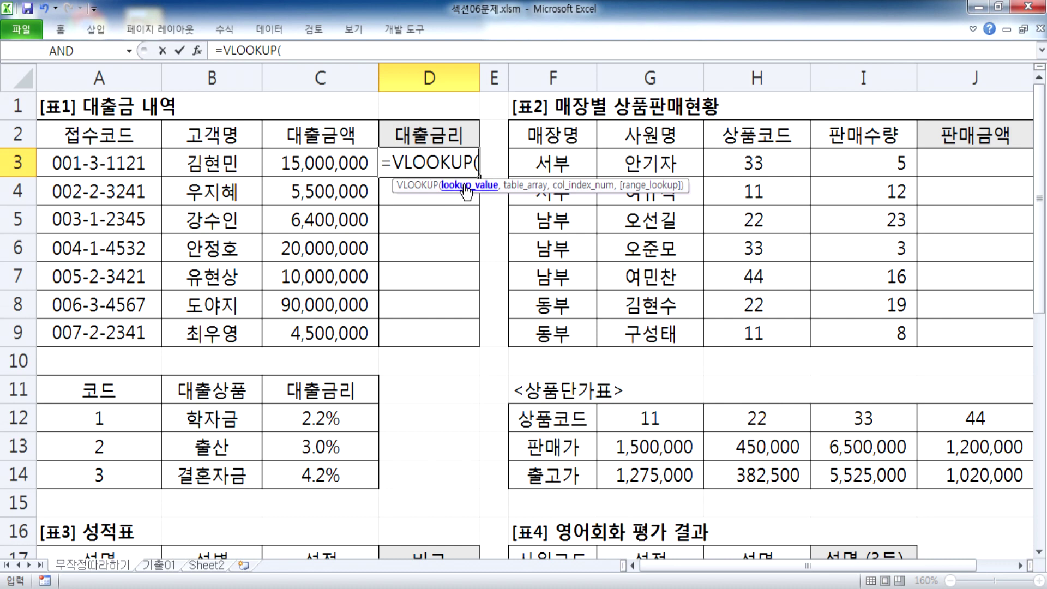
Open VLOOKUP's Function Arguments, move it aside, and try A12:C14 as the lookup value.
{"action": "left_click", "coordinate": [199, 52]}
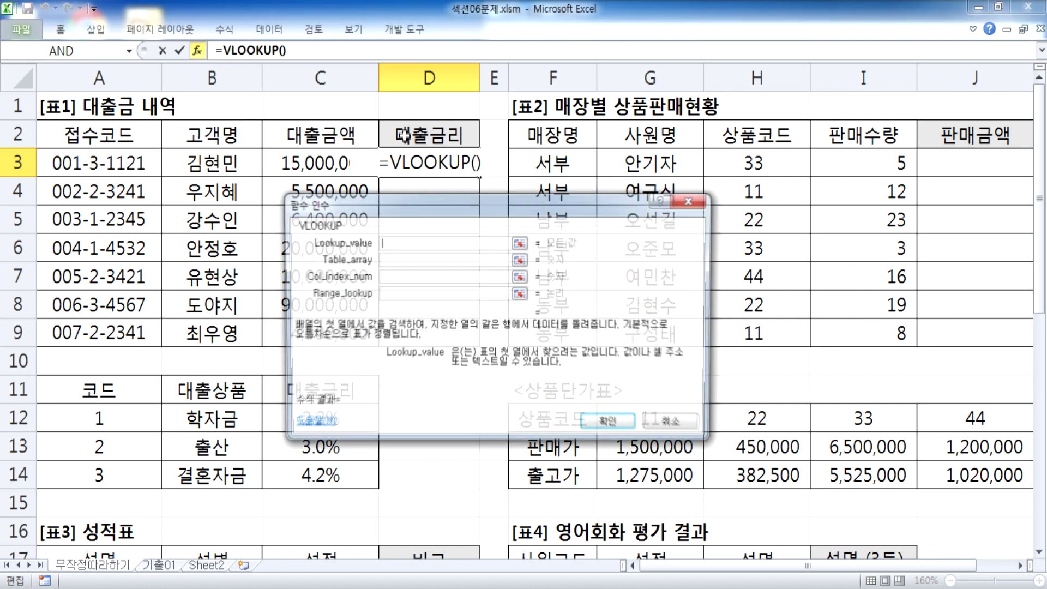
{"action": "left_click_drag", "start_coordinate": [420, 200], "coordinate": [630, 93]}
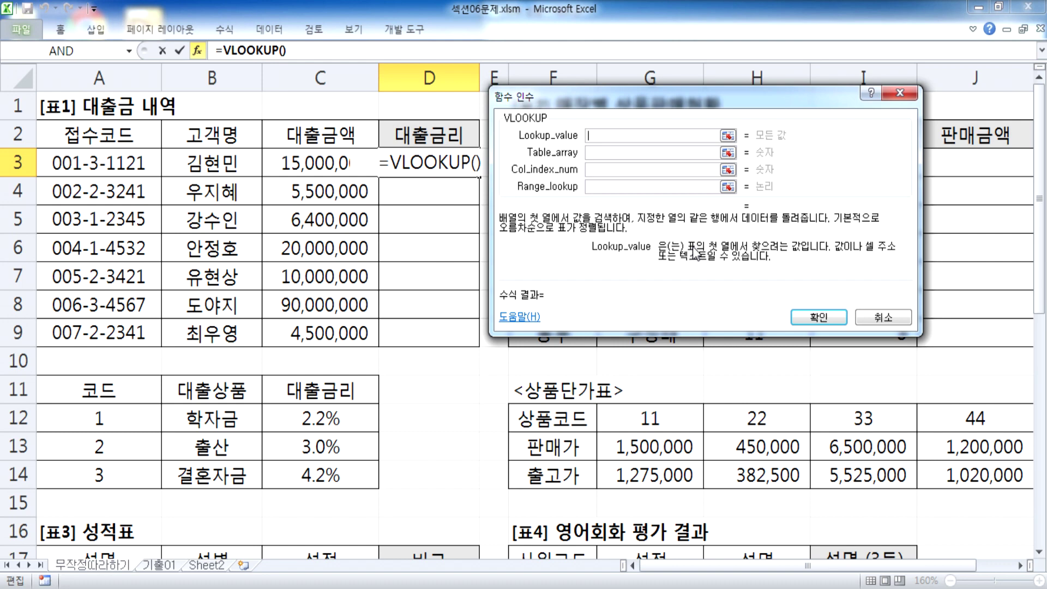
{"action": "left_click_drag", "start_coordinate": [111, 415], "coordinate": [273, 472]}
{"action": "left_click_drag", "start_coordinate": [125, 418], "coordinate": [148, 474]}
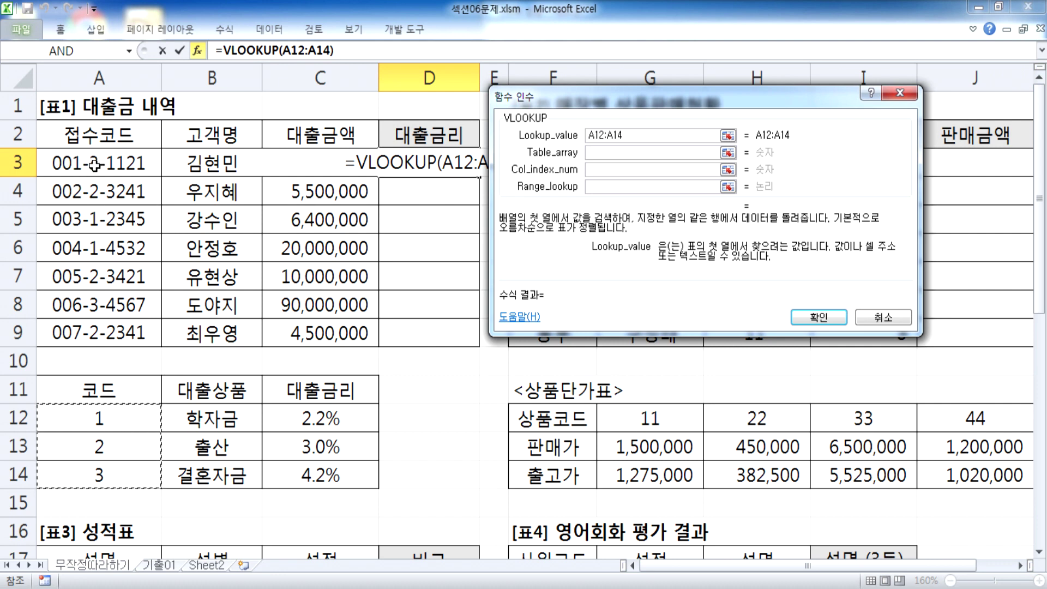
Replace the lookup value with MID(A3,5,1) and move to the Table_array box.
{"action": "left_click_drag", "start_coordinate": [625, 135], "coordinate": [569, 135]}
{"action": "key", "text": "BackSpace"}
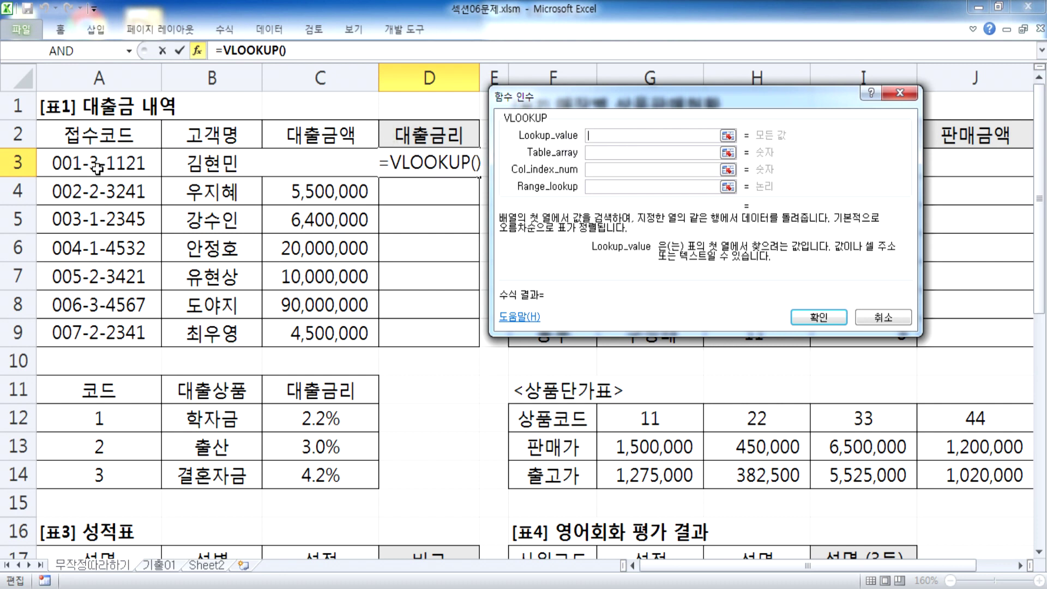
{"action": "type", "text": "MID("}
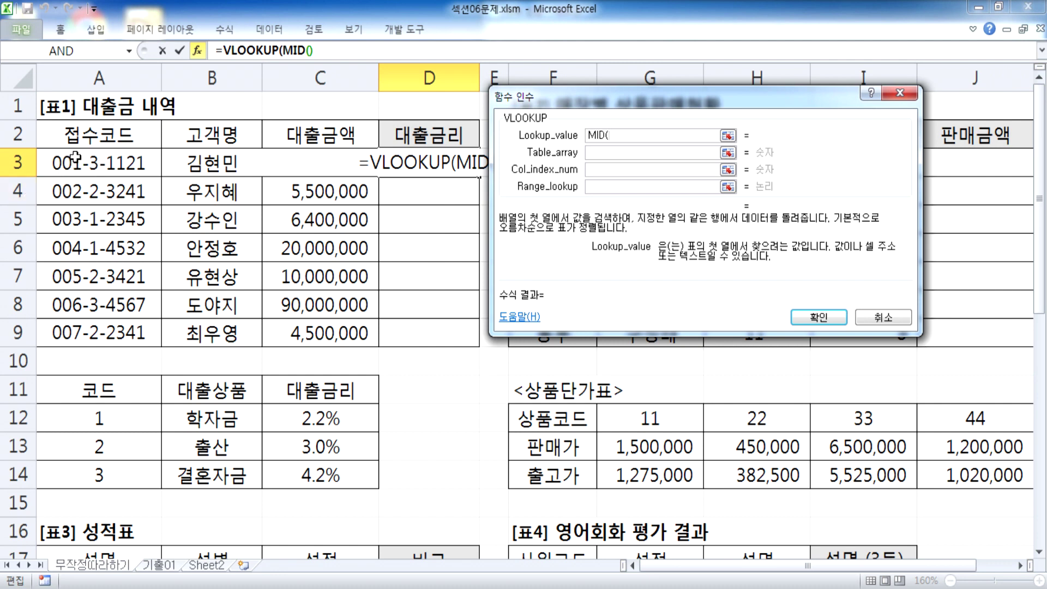
{"action": "left_click", "coordinate": [74, 161]}
{"action": "type", "text": ",5"}
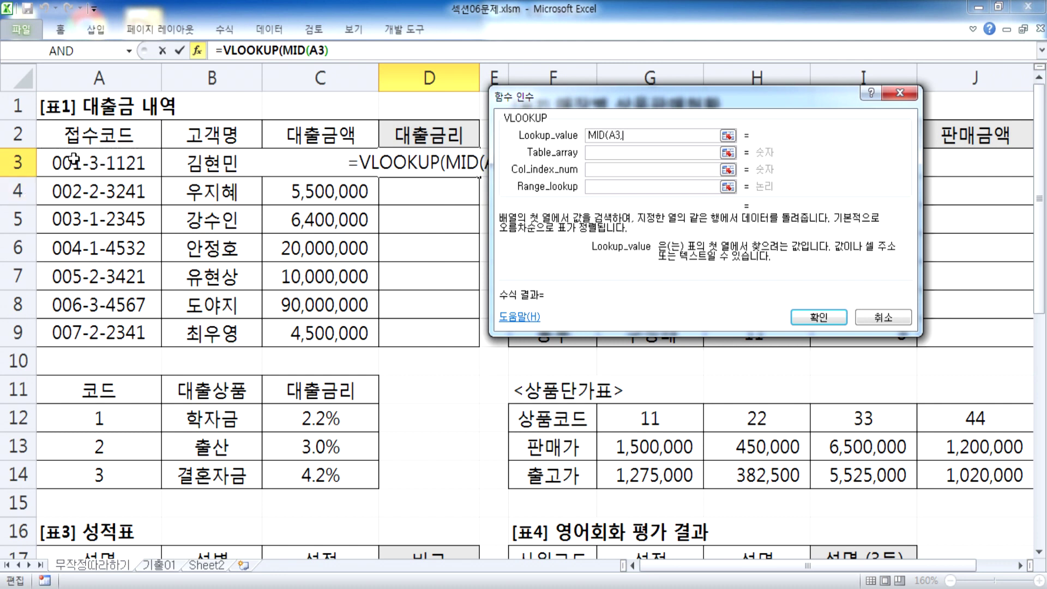
{"action": "type", "text": ",1"}
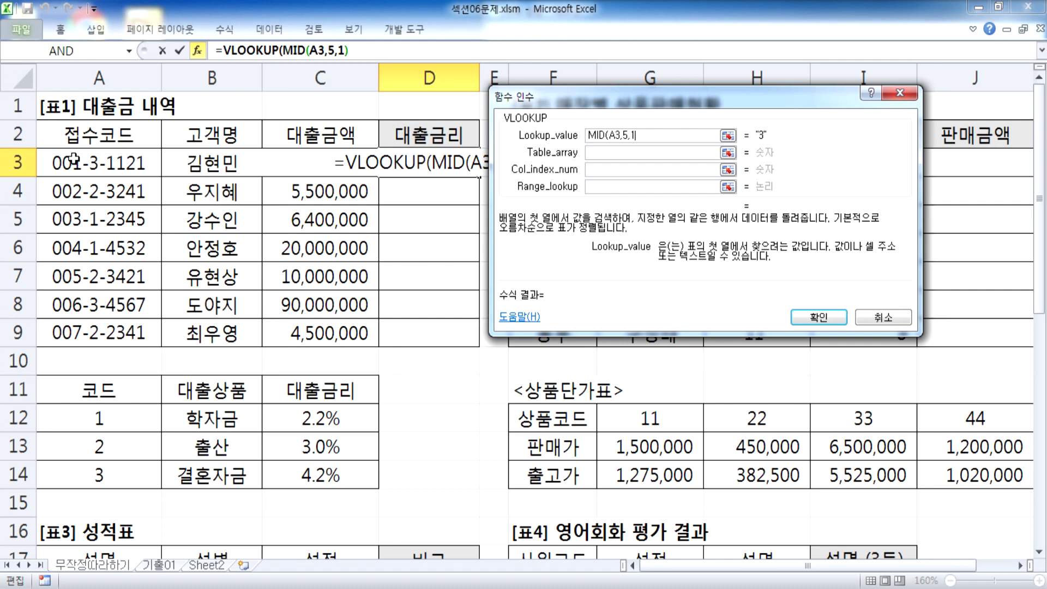
{"action": "type", "text": "))"}
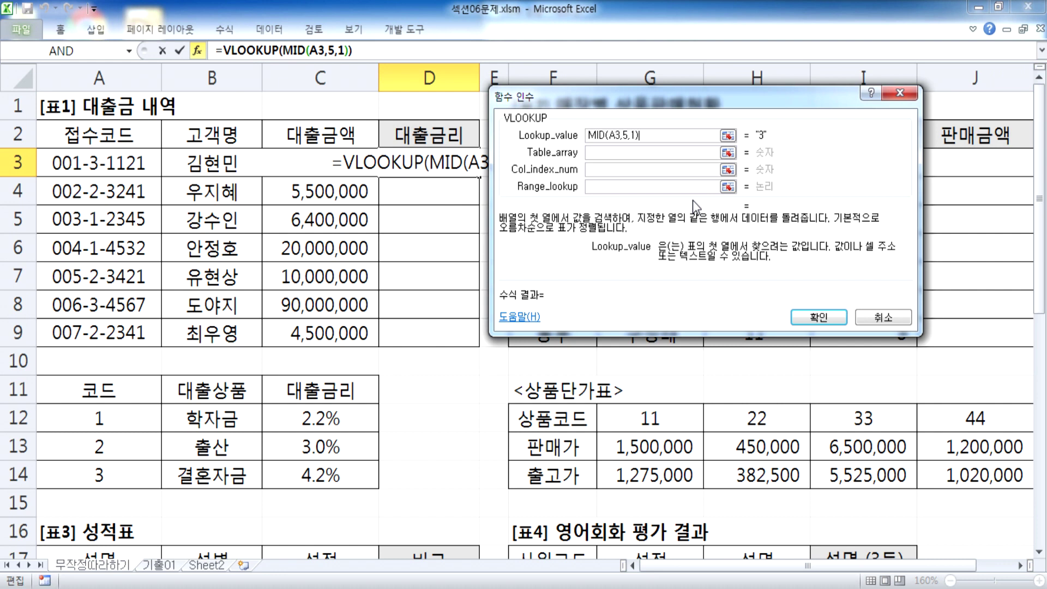
{"action": "left_click", "coordinate": [598, 155]}
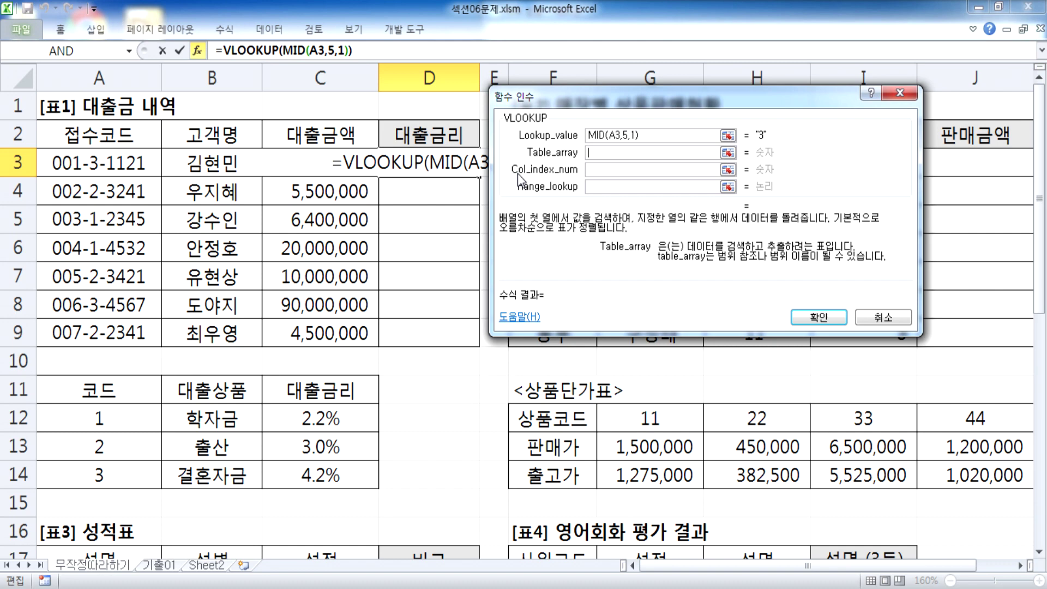
{"action": "scroll", "coordinate": [174, 273], "scroll_direction": "down", "scroll_amount": 2}
Set the VLOOKUP table array to A12:C14 and make it absolute as $A$12:$C$14 with F4.
{"action": "left_click_drag", "start_coordinate": [114, 248], "coordinate": [300, 297]}
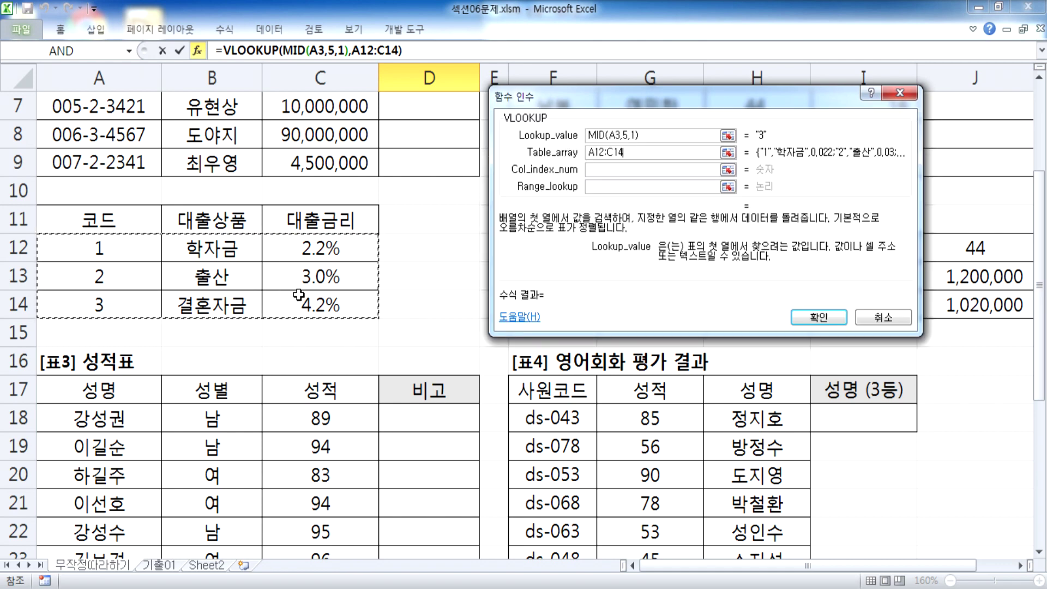
{"action": "scroll", "coordinate": [306, 308], "scroll_direction": "up", "scroll_amount": 2}
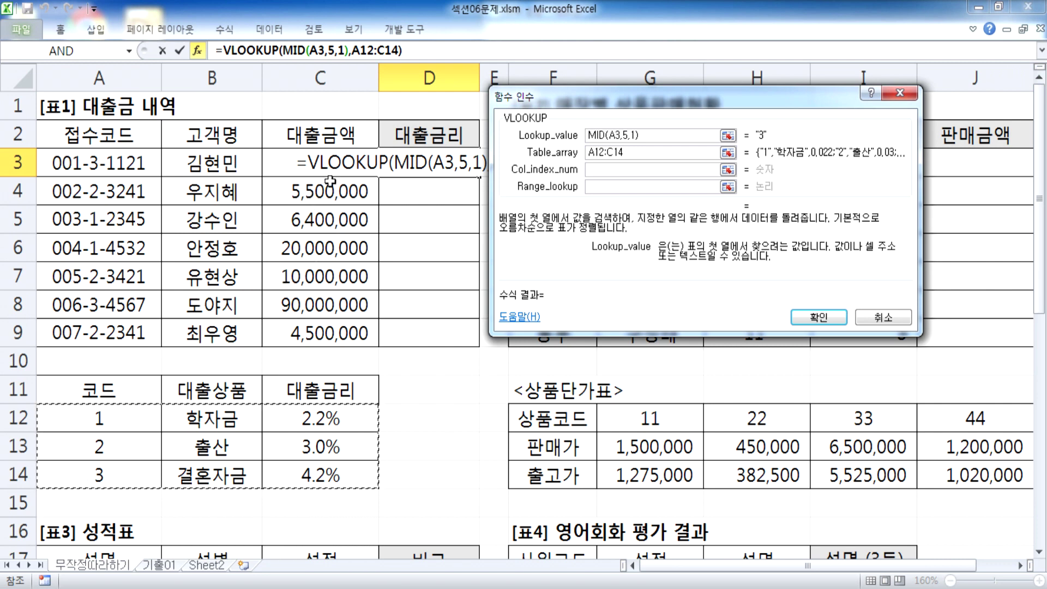
{"action": "left_click_drag", "start_coordinate": [649, 136], "coordinate": [588, 139]}
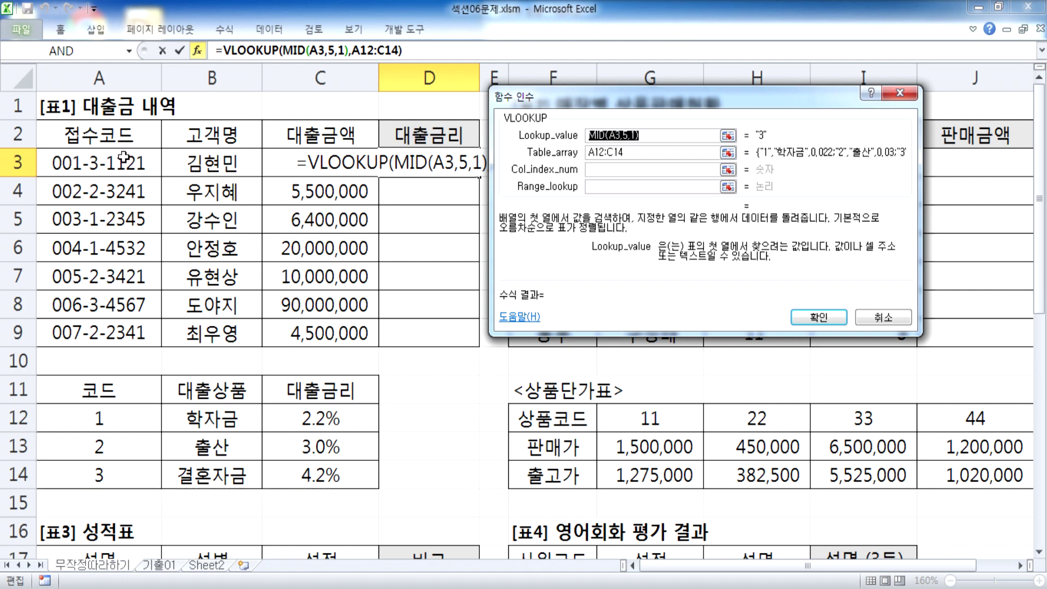
{"action": "left_click_drag", "start_coordinate": [627, 154], "coordinate": [569, 155]}
{"action": "scroll", "coordinate": [398, 242], "scroll_direction": "down", "scroll_amount": 1}
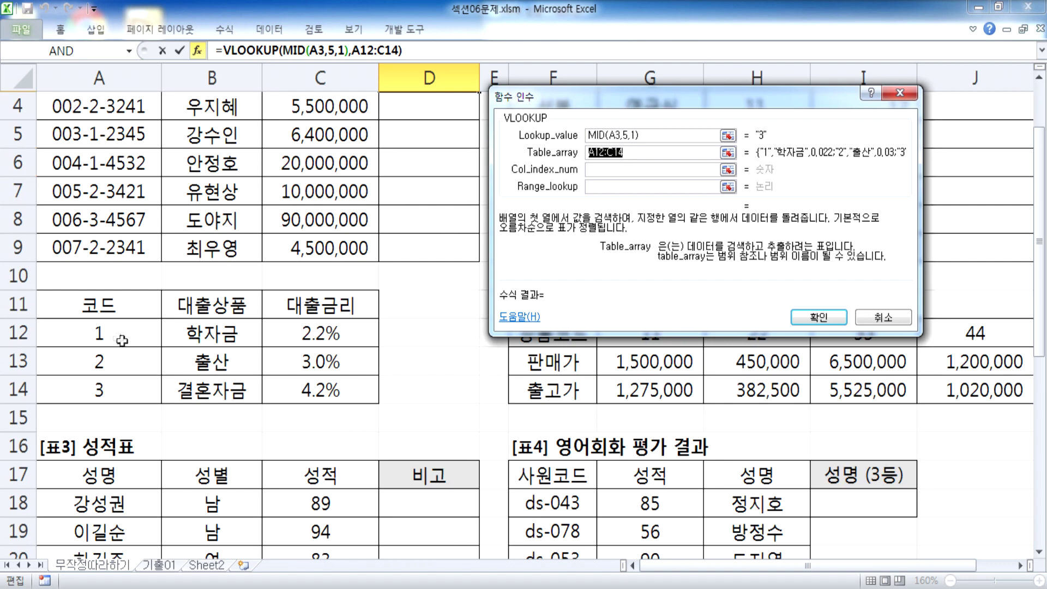
{"action": "left_click_drag", "start_coordinate": [101, 333], "coordinate": [312, 389]}
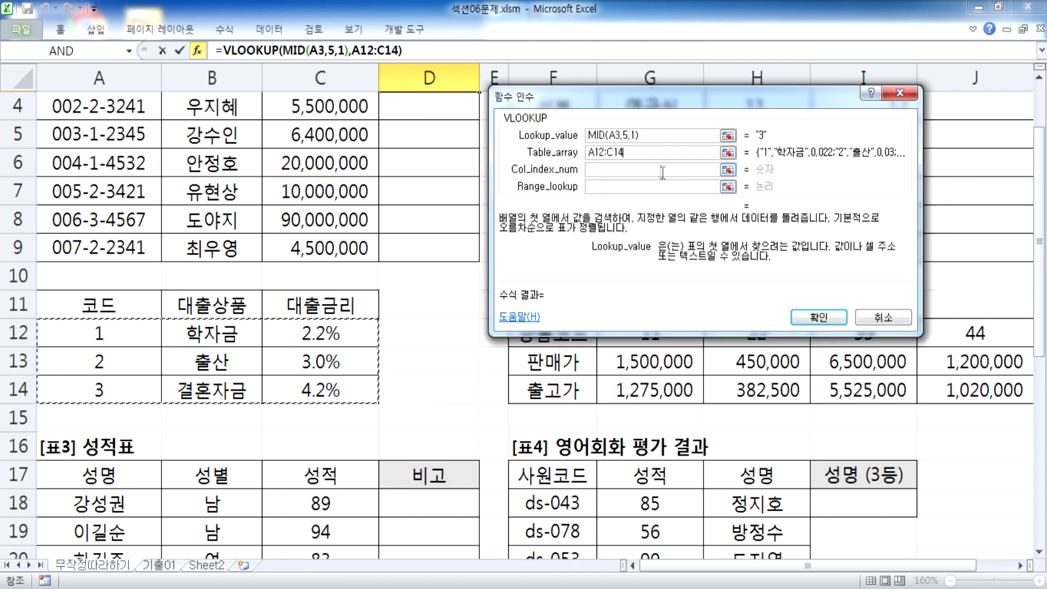
{"action": "key", "text": "F4"}
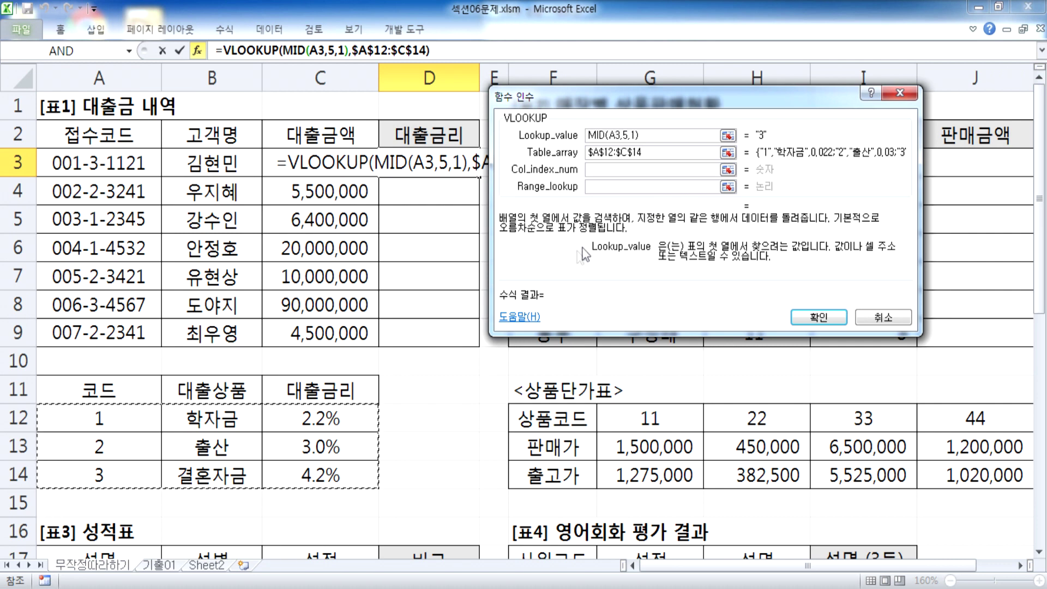
Drag A12:C14 into the Col_index_num argument and highlight that wrong entry.
{"action": "left_click", "coordinate": [612, 170]}
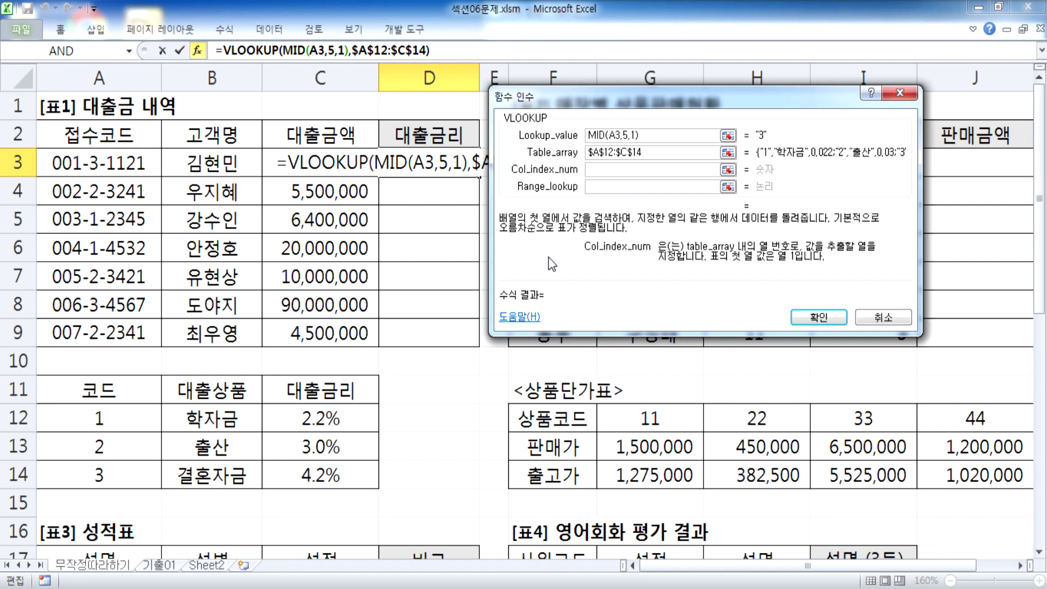
{"action": "scroll", "coordinate": [239, 335], "scroll_direction": "down", "scroll_amount": 2}
{"action": "left_click_drag", "start_coordinate": [98, 249], "coordinate": [300, 300]}
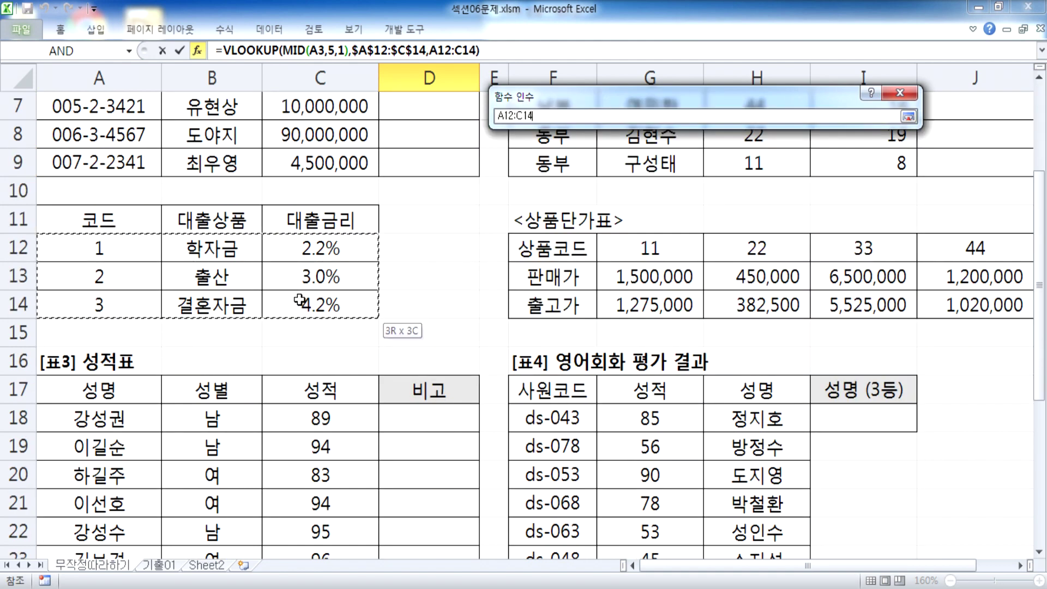
{"action": "left_click_drag", "start_coordinate": [299, 299], "coordinate": [299, 299]}
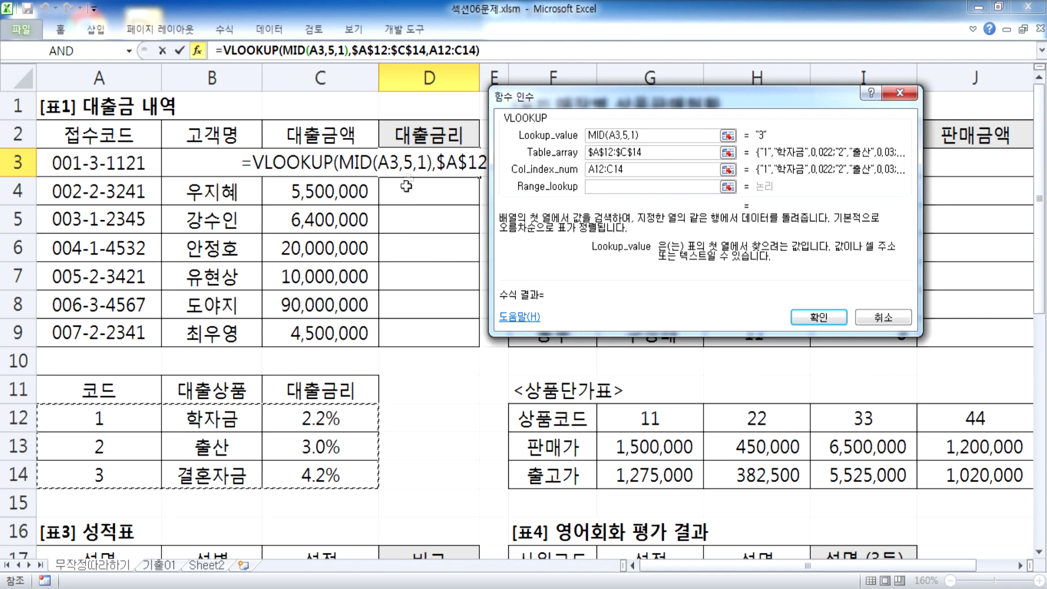
{"action": "scroll", "coordinate": [269, 329], "scroll_direction": "down", "scroll_amount": 1}
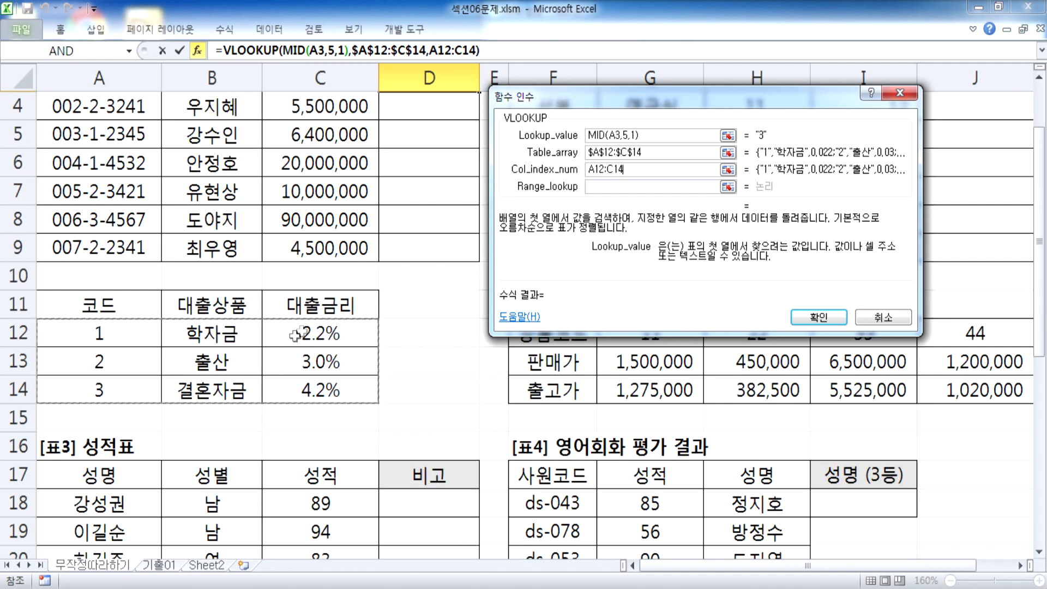
{"action": "left_click_drag", "start_coordinate": [623, 169], "coordinate": [575, 169]}
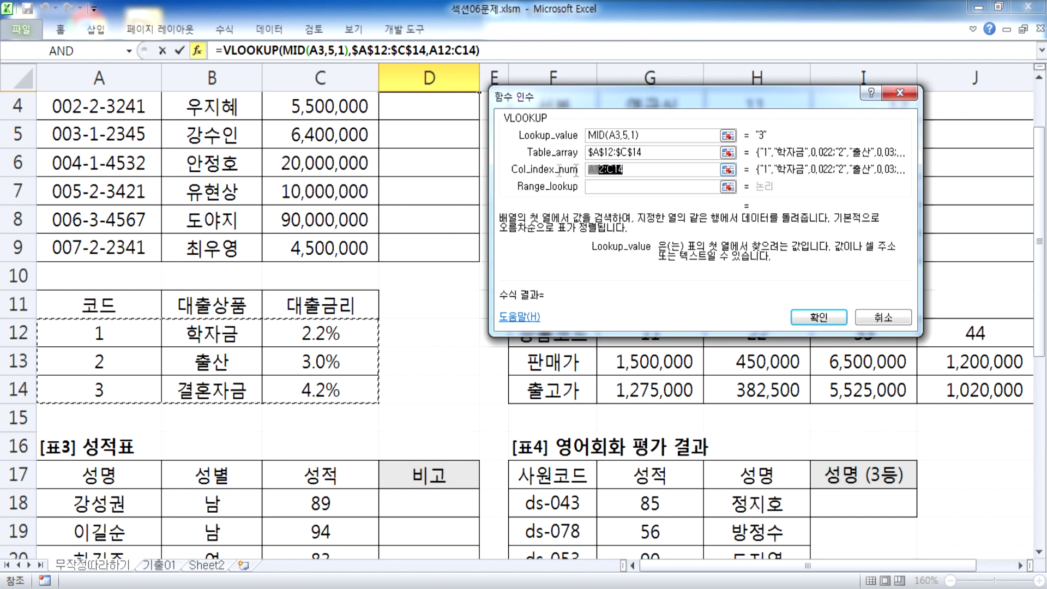
Enter 3 as the column index so the preview shows 4.2%, then go to Range_lookup.
{"action": "type", "text": "3"}
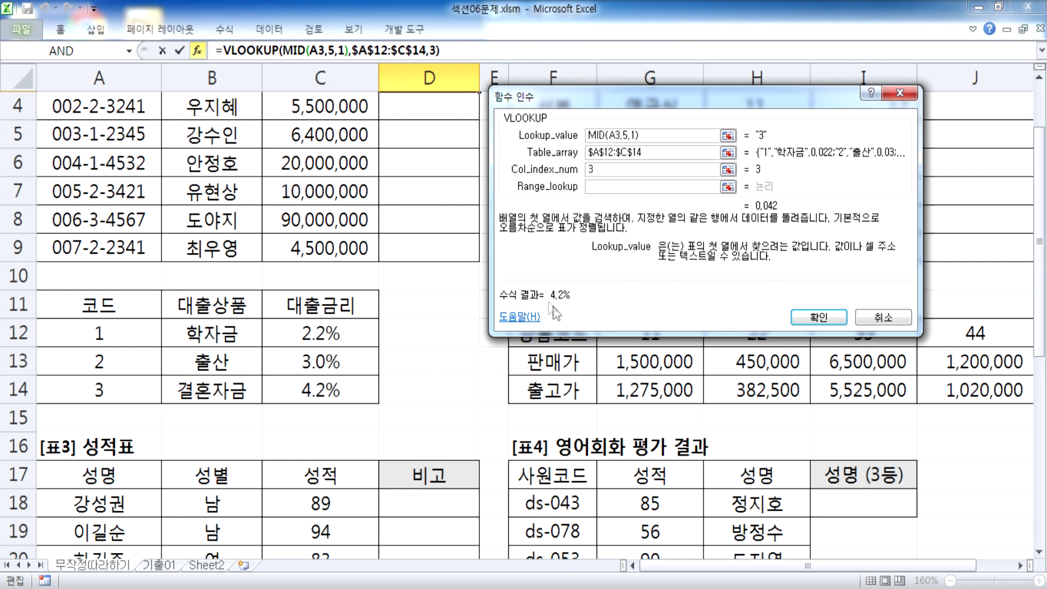
{"action": "left_click", "coordinate": [607, 187]}
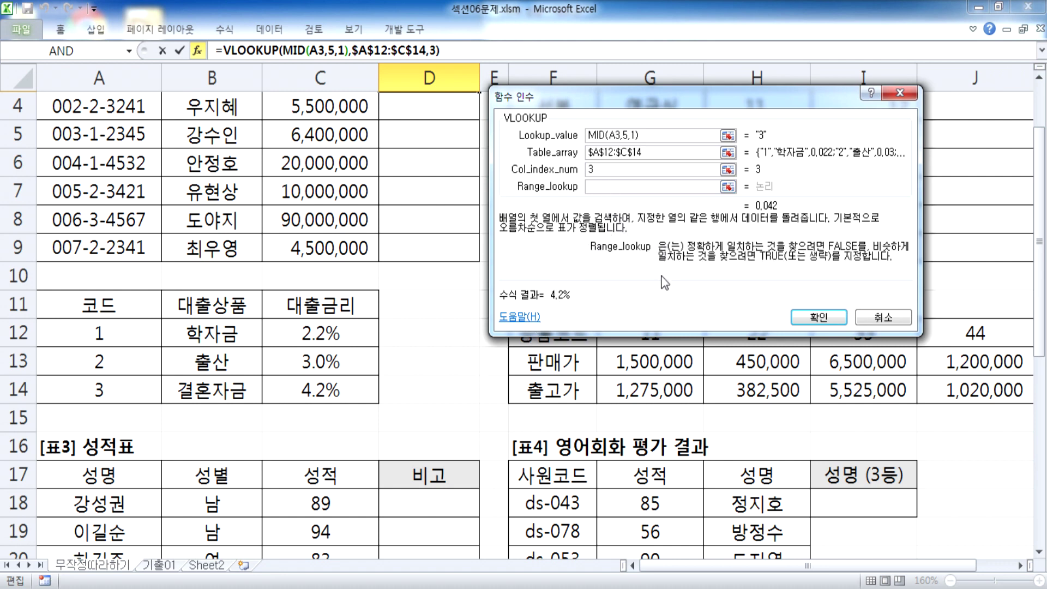
{"action": "scroll", "coordinate": [211, 279], "scroll_direction": "up", "scroll_amount": 1}
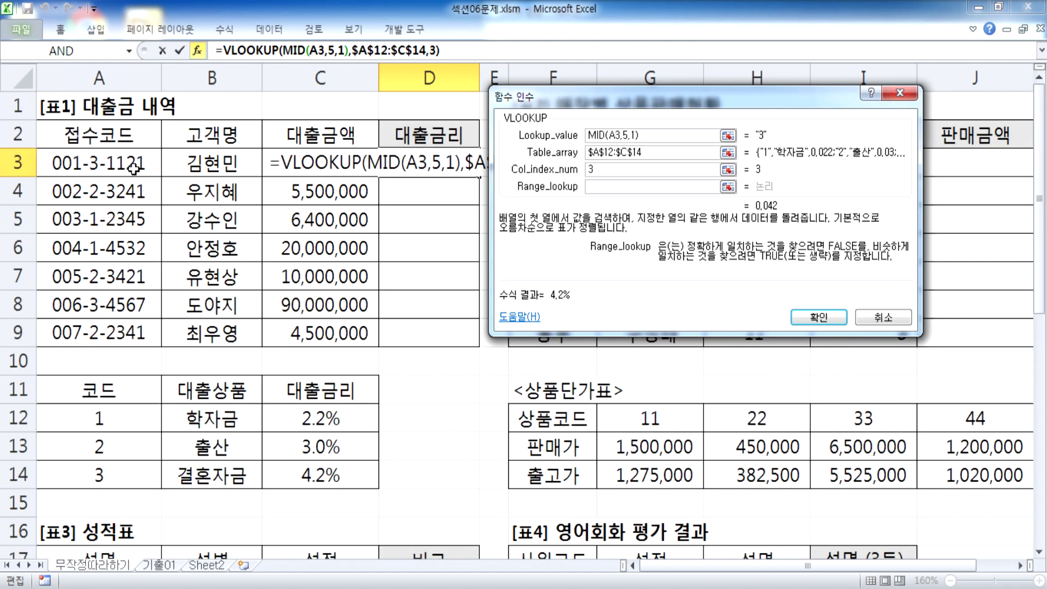
{"action": "scroll", "coordinate": [93, 222], "scroll_direction": "down", "scroll_amount": 2}
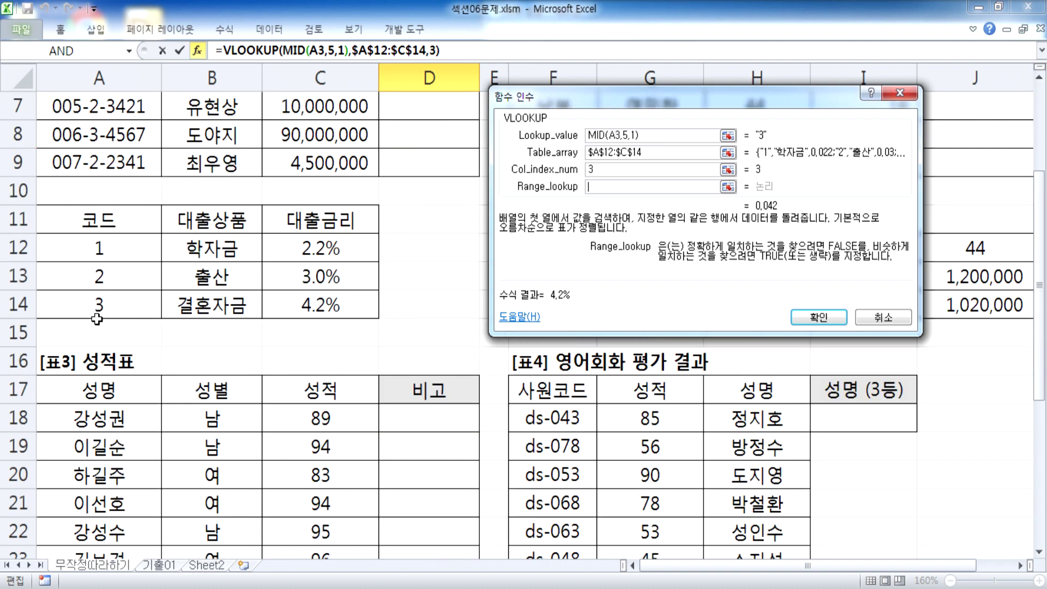
{"action": "scroll", "coordinate": [97, 319], "scroll_direction": "up", "scroll_amount": 2}
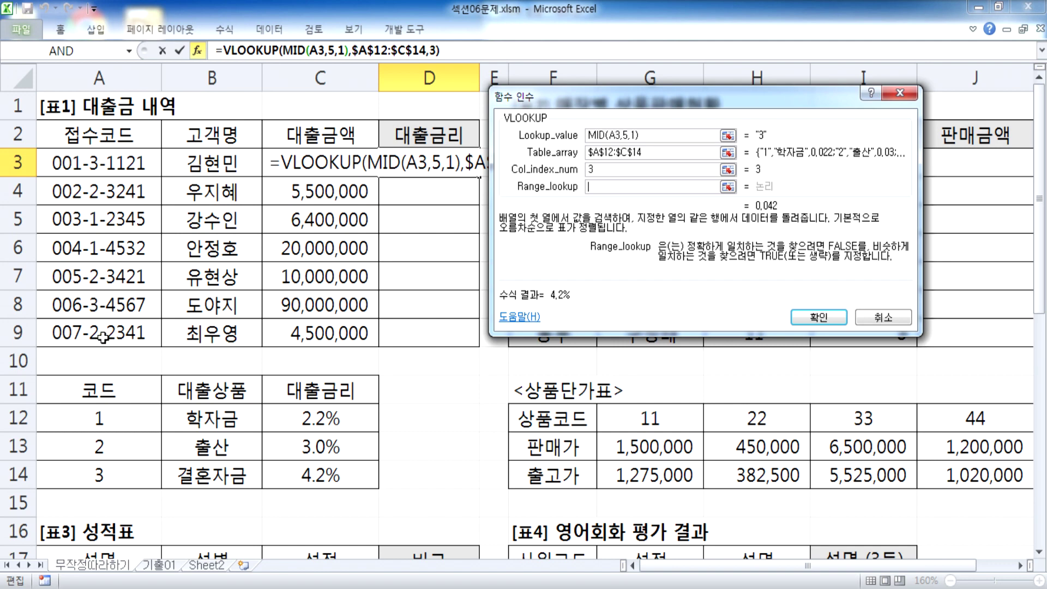
{"action": "scroll", "coordinate": [111, 341], "scroll_direction": "down", "scroll_amount": 2}
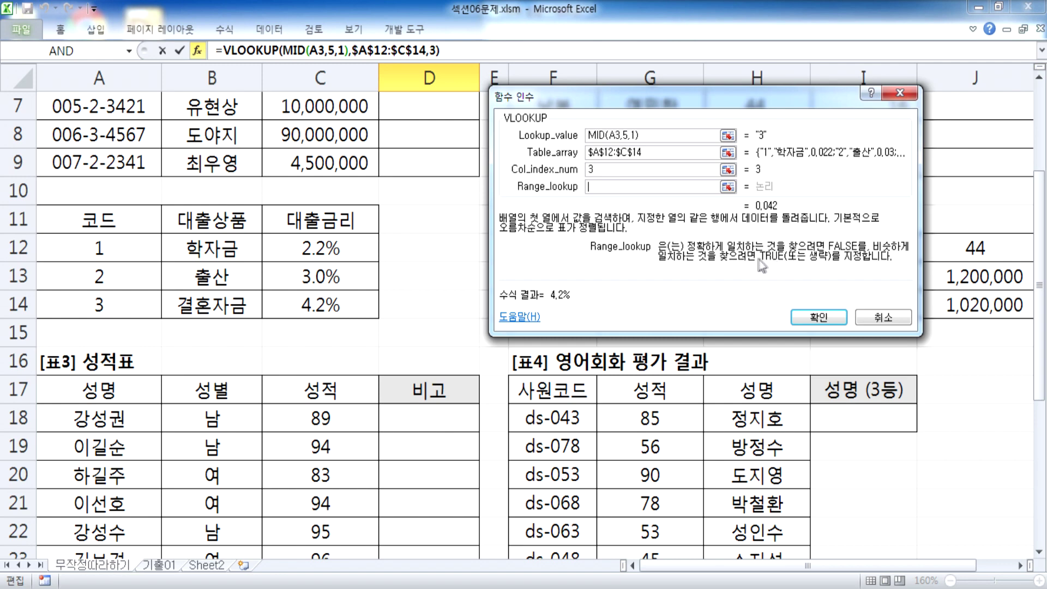
{"action": "scroll", "coordinate": [174, 269], "scroll_direction": "up", "scroll_amount": 2}
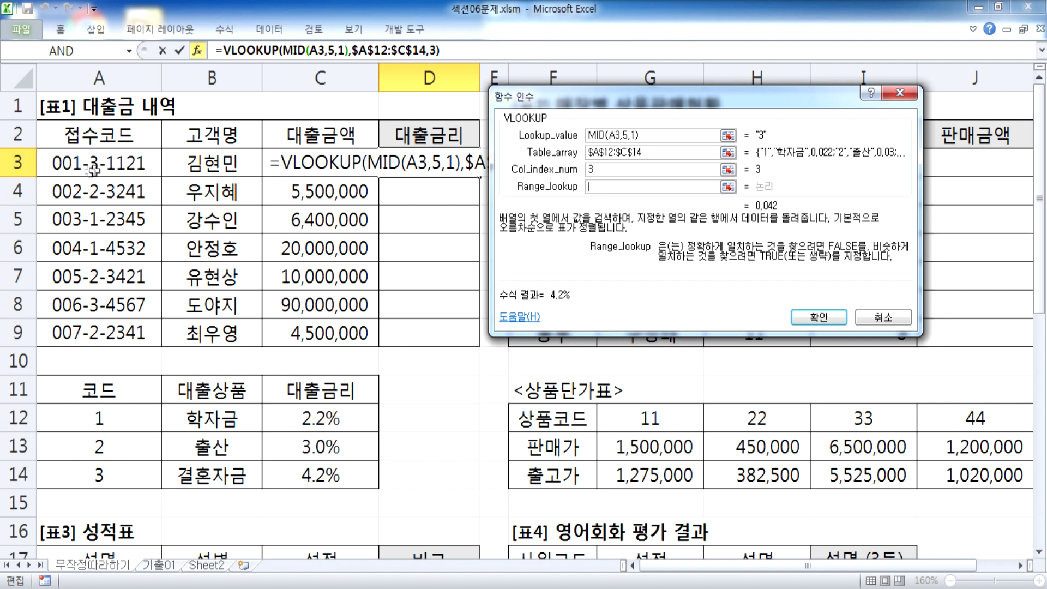
{"action": "scroll", "coordinate": [97, 167], "scroll_direction": "down", "scroll_amount": 2}
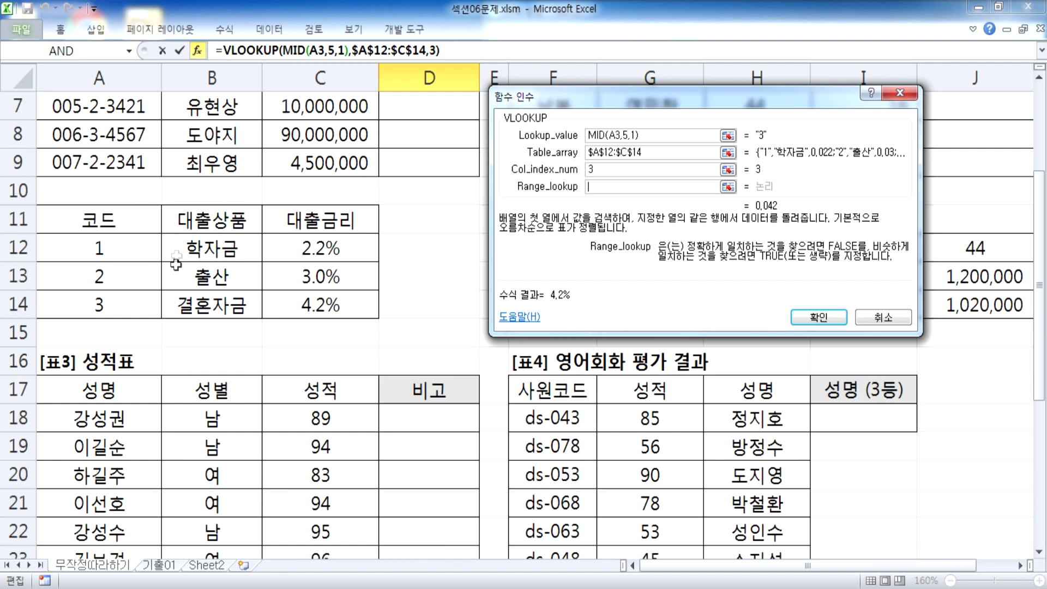
{"action": "scroll", "coordinate": [111, 291], "scroll_direction": "up", "scroll_amount": 2}
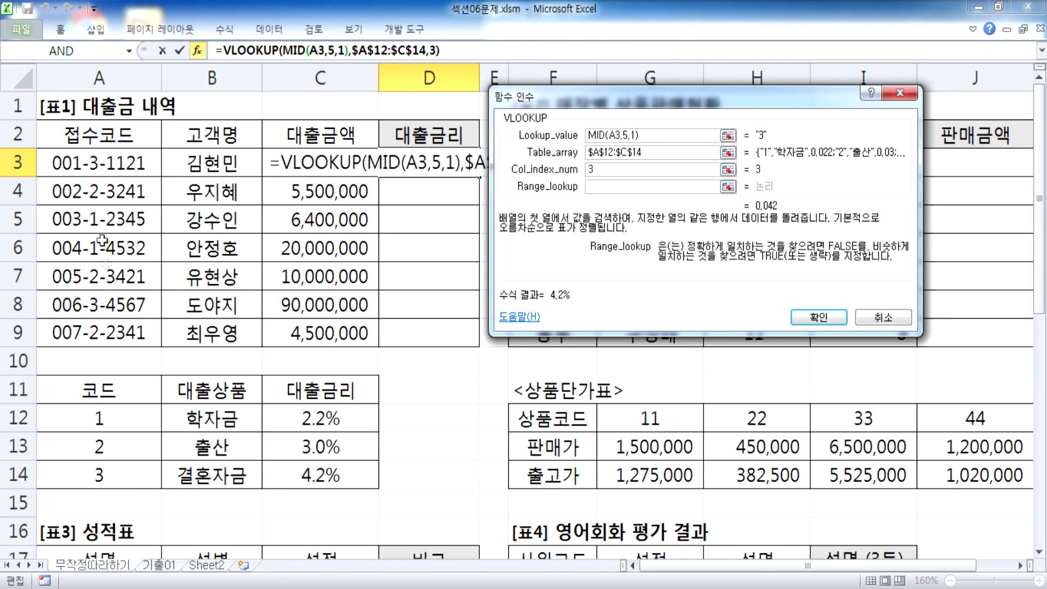
{"action": "scroll", "coordinate": [93, 197], "scroll_direction": "down", "scroll_amount": 3}
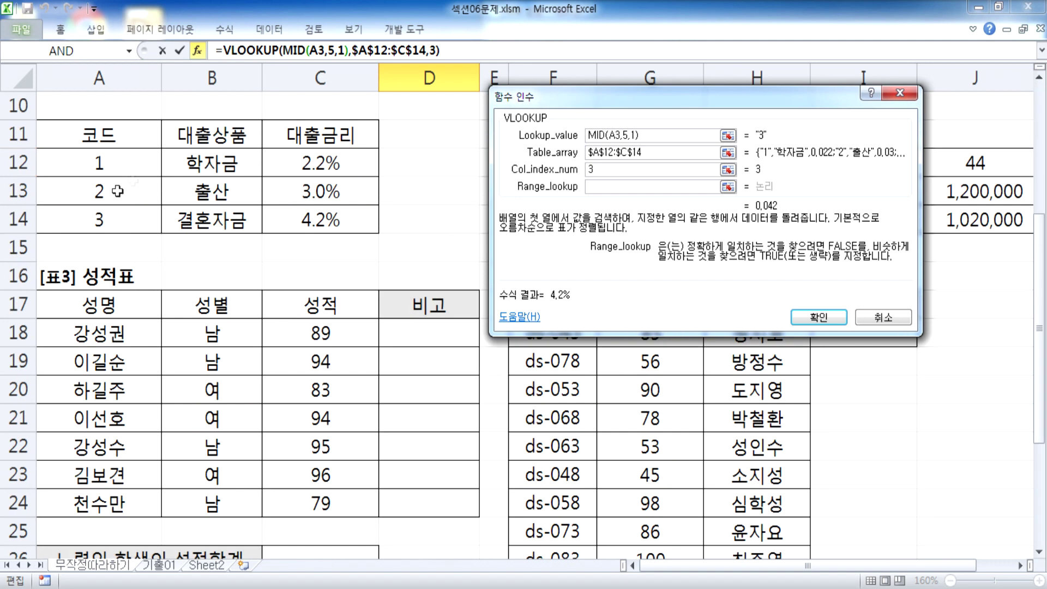
{"action": "scroll", "coordinate": [113, 213], "scroll_direction": "up", "scroll_amount": 2}
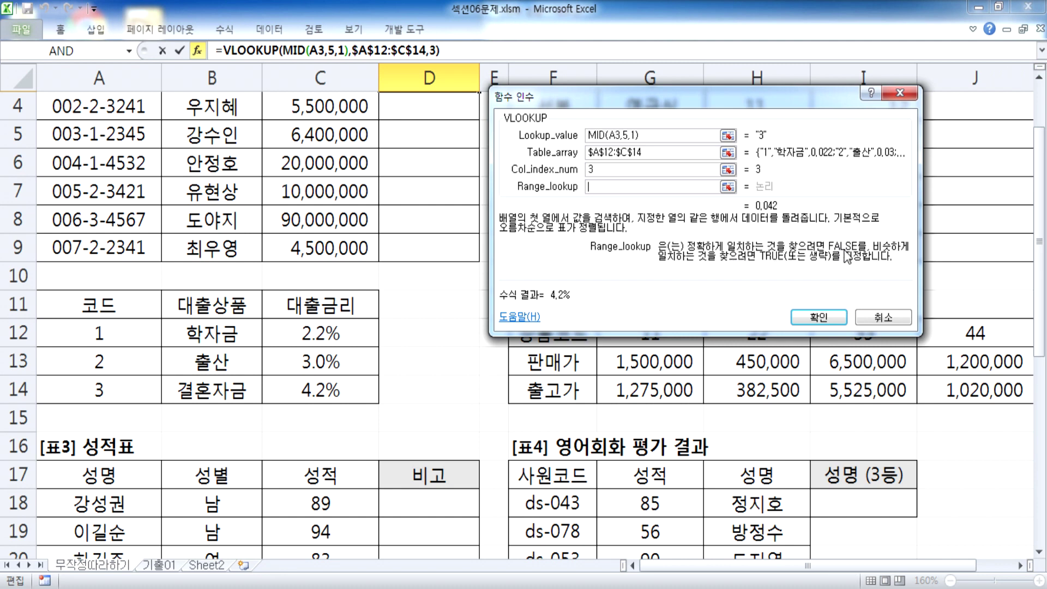
Replace the match type 0 with FALSE and confirm D3's VLOOKUP, showing the 4.2% rate.
{"action": "type", "text": "0"}
{"action": "key", "text": "BackSpace"}
{"action": "type", "text": "FALSE"}
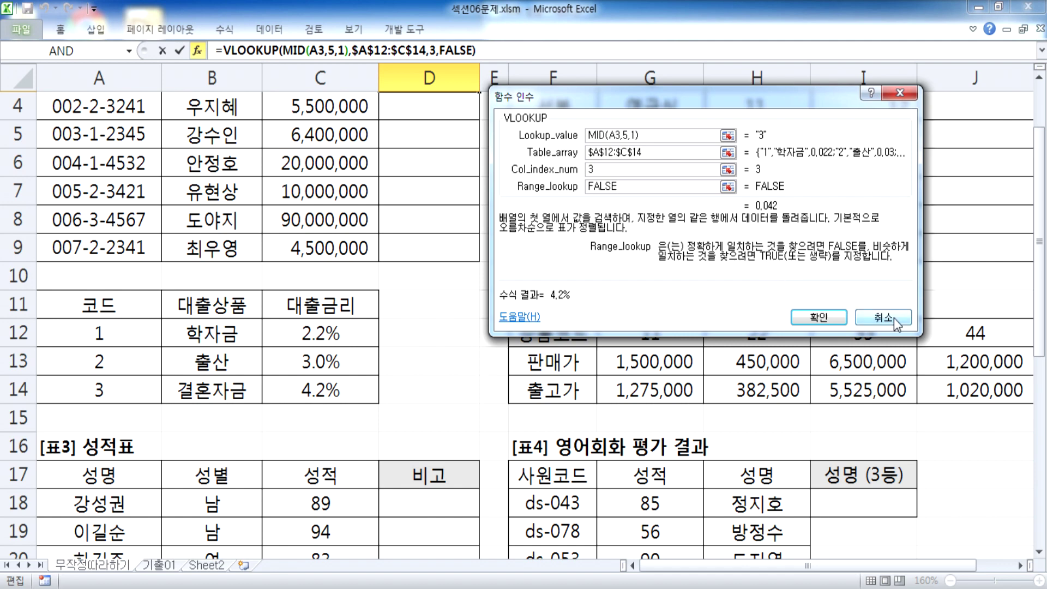
{"action": "left_click", "coordinate": [819, 317]}
{"action": "scroll", "coordinate": [431, 229], "scroll_direction": "up", "scroll_amount": 1}
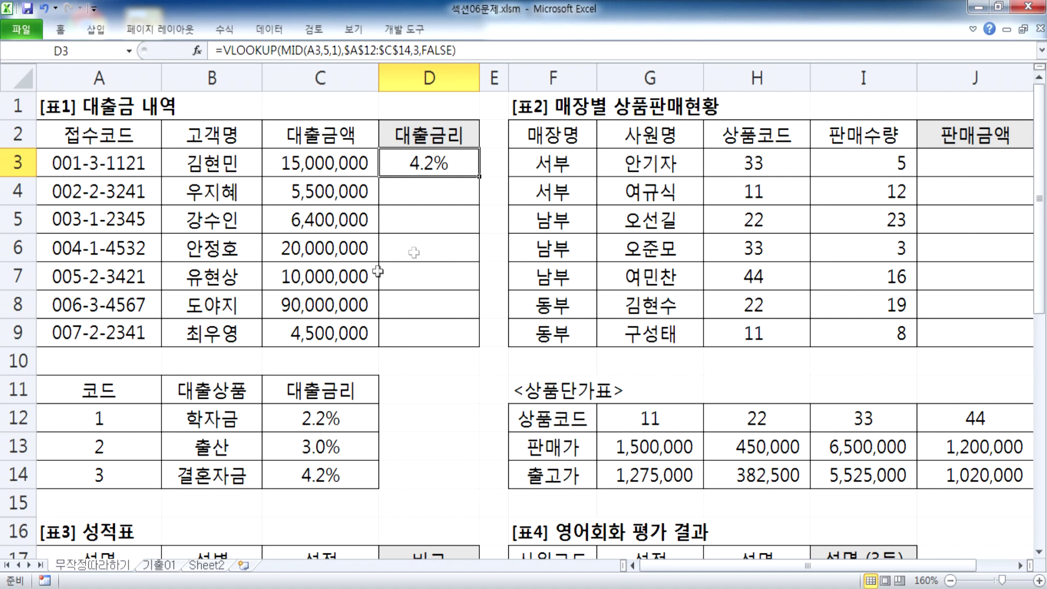
Review the code table A12:C14 and A3's code digit, cancelling a trial edit of A3.
{"action": "left_click_drag", "start_coordinate": [128, 421], "coordinate": [302, 481]}
{"action": "left_click_drag", "start_coordinate": [111, 417], "coordinate": [108, 477]}
{"action": "left_click", "coordinate": [93, 164]}
{"action": "double_click", "coordinate": [94, 162]}
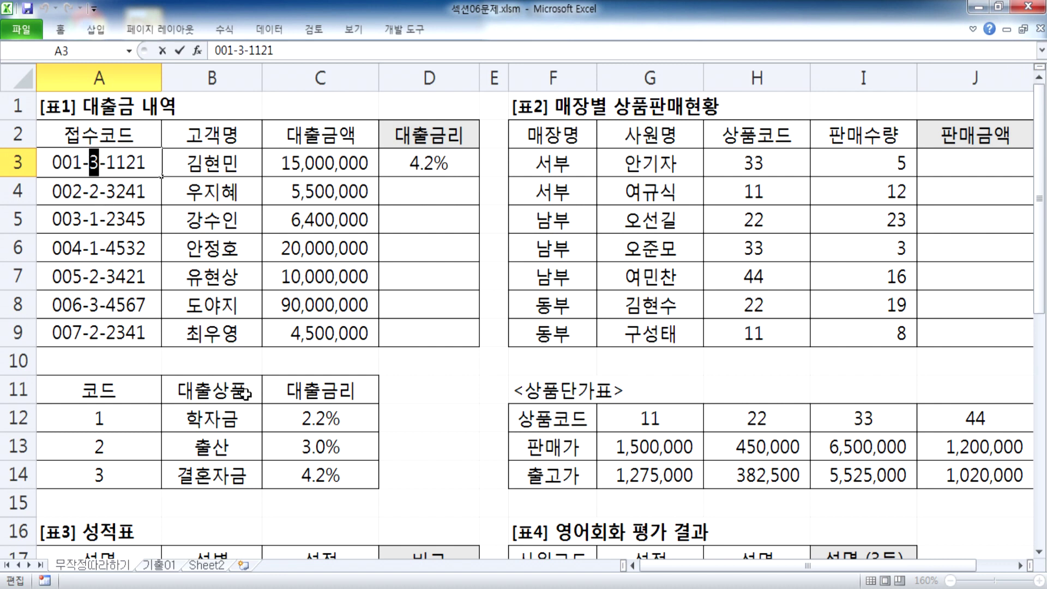
{"action": "type", "text": "4"}
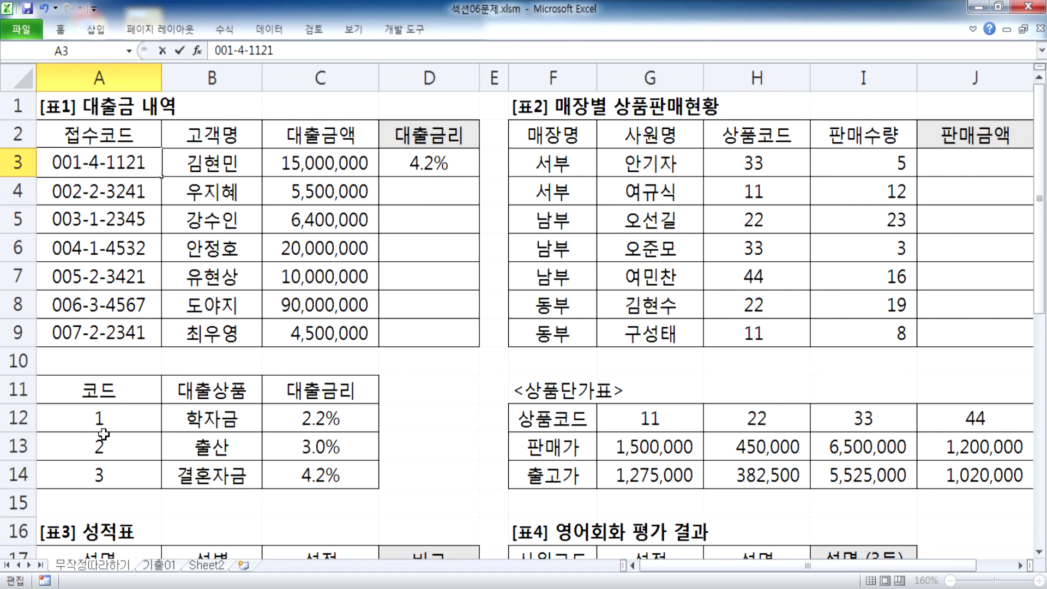
{"action": "key", "text": "Escape"}
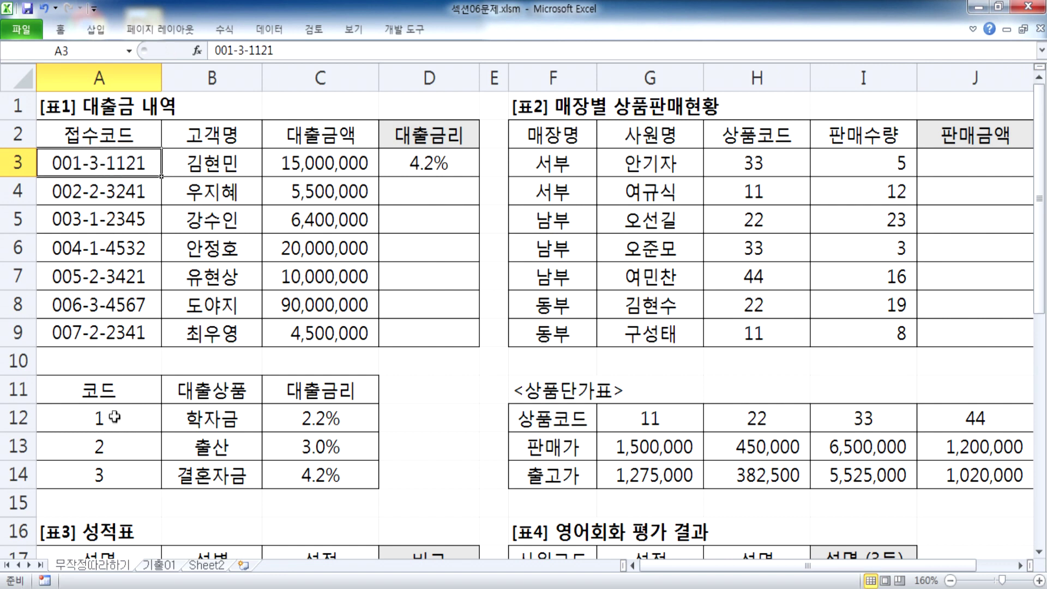
{"action": "left_click_drag", "start_coordinate": [117, 418], "coordinate": [109, 475]}
{"action": "left_click_drag", "start_coordinate": [210, 419], "coordinate": [216, 467]}
{"action": "left_click_drag", "start_coordinate": [303, 417], "coordinate": [307, 475]}
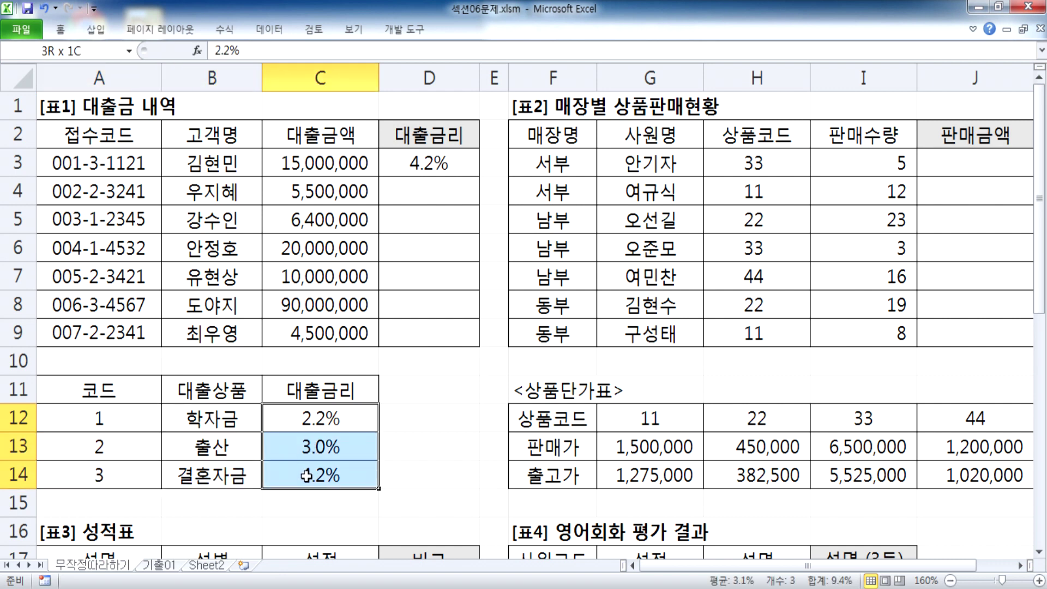
Inspect D3's VLOOKUP formula and commit it with Ctrl+Enter, keeping the 4.2% result.
{"action": "double_click", "coordinate": [440, 158]}
{"action": "left_click", "coordinate": [549, 162]}
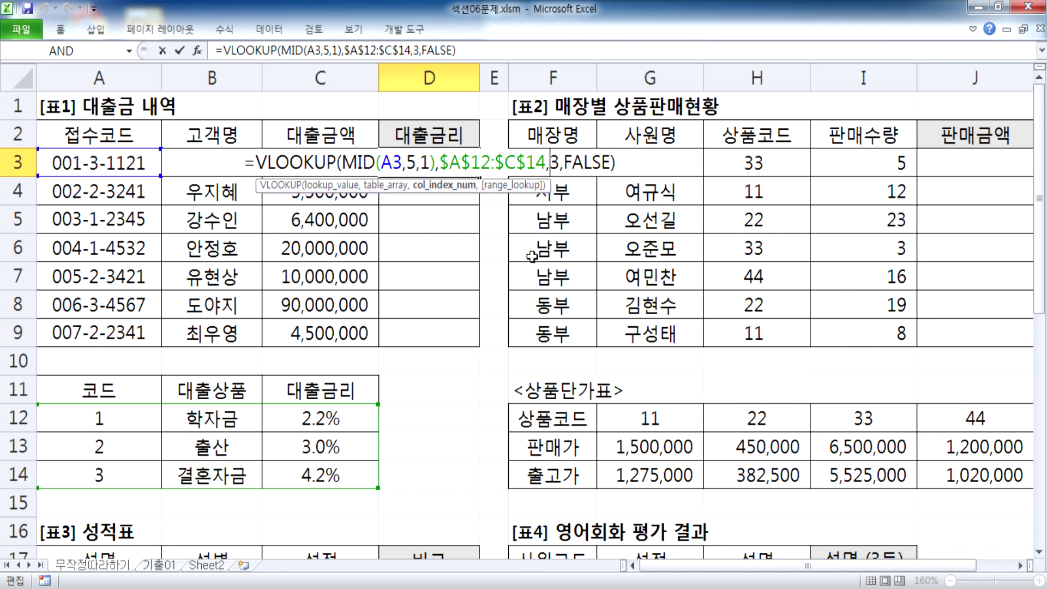
{"action": "key", "text": "ctrl+Return"}
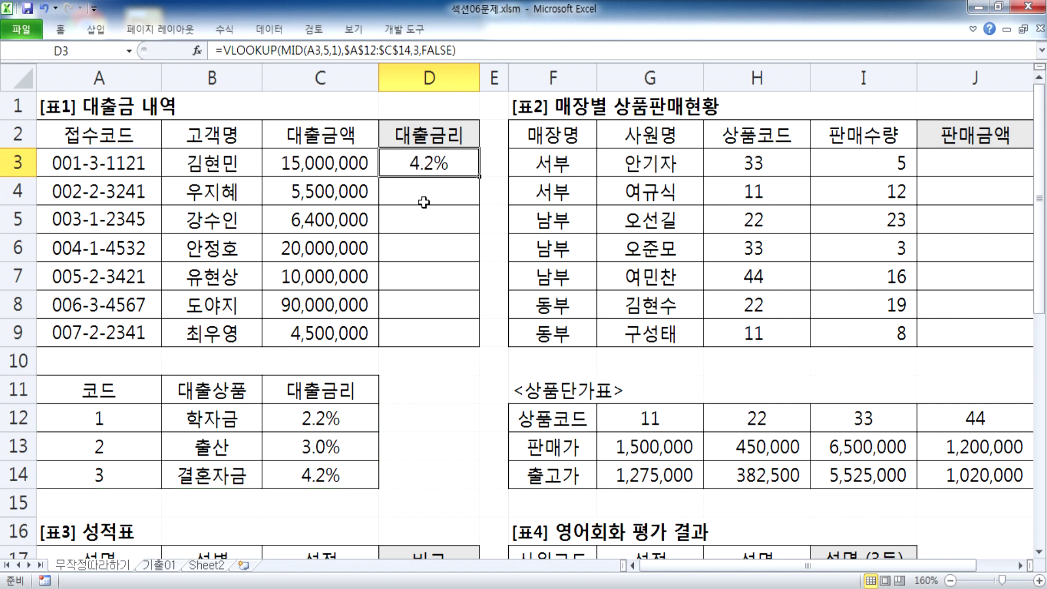
{"action": "left_click", "coordinate": [425, 197]}
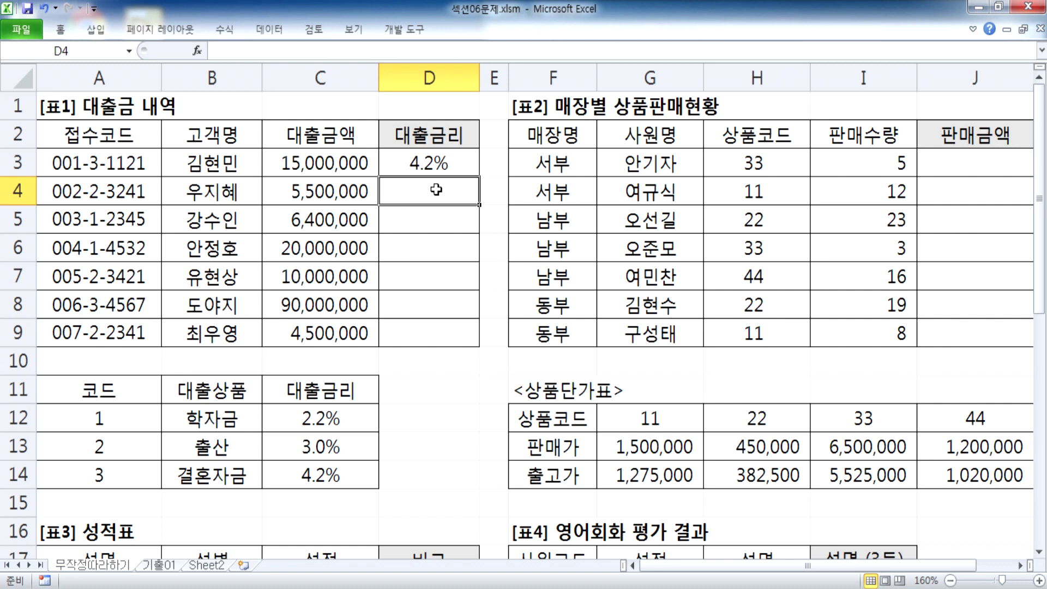
Type =V in D4, then point out the rate-table codes and price-table product codes 11, 22, 33.
{"action": "type", "text": "="}
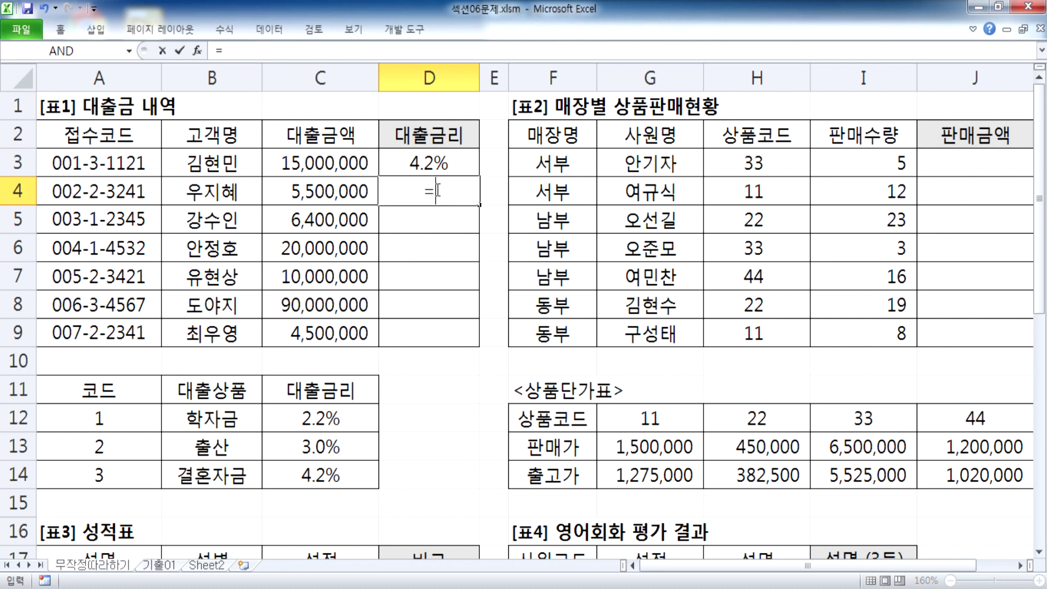
{"action": "type", "text": "V"}
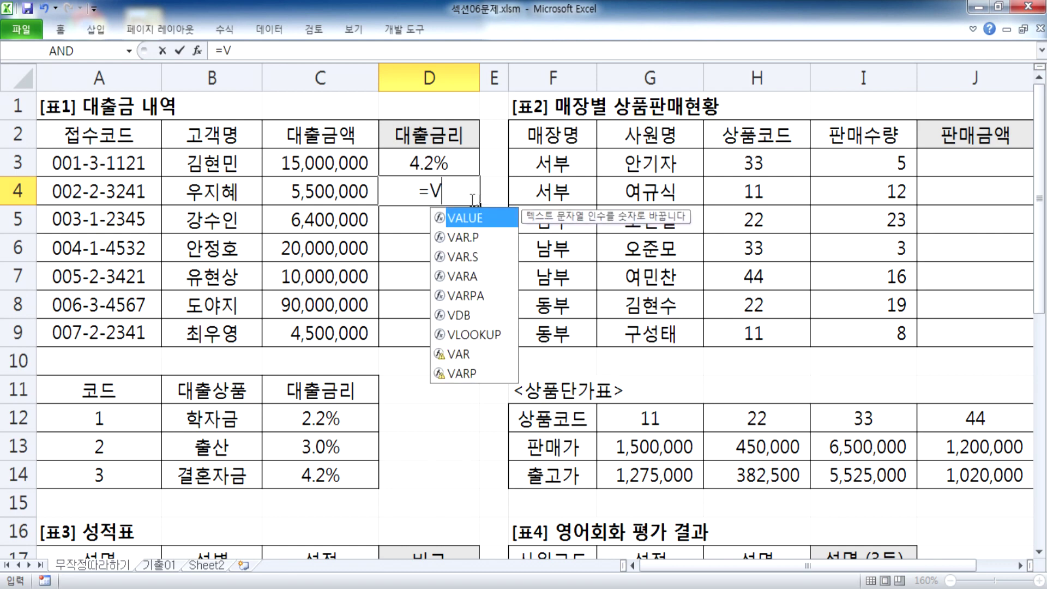
{"action": "scroll", "coordinate": [204, 243], "scroll_direction": "down", "scroll_amount": 3}
{"action": "left_click_drag", "start_coordinate": [98, 164], "coordinate": [248, 210]}
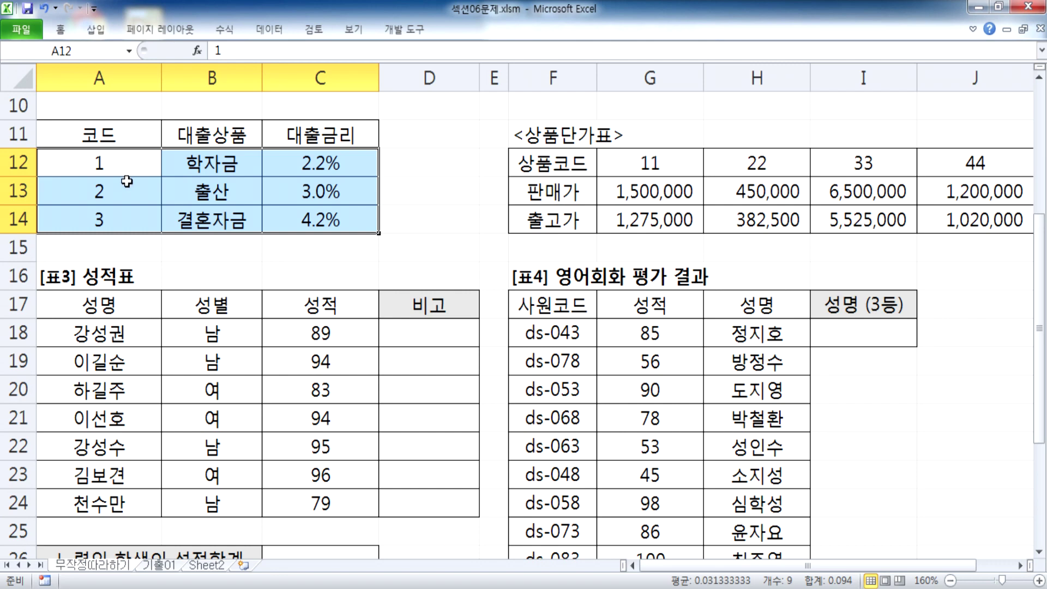
{"action": "scroll", "coordinate": [131, 202], "scroll_direction": "up", "scroll_amount": 2}
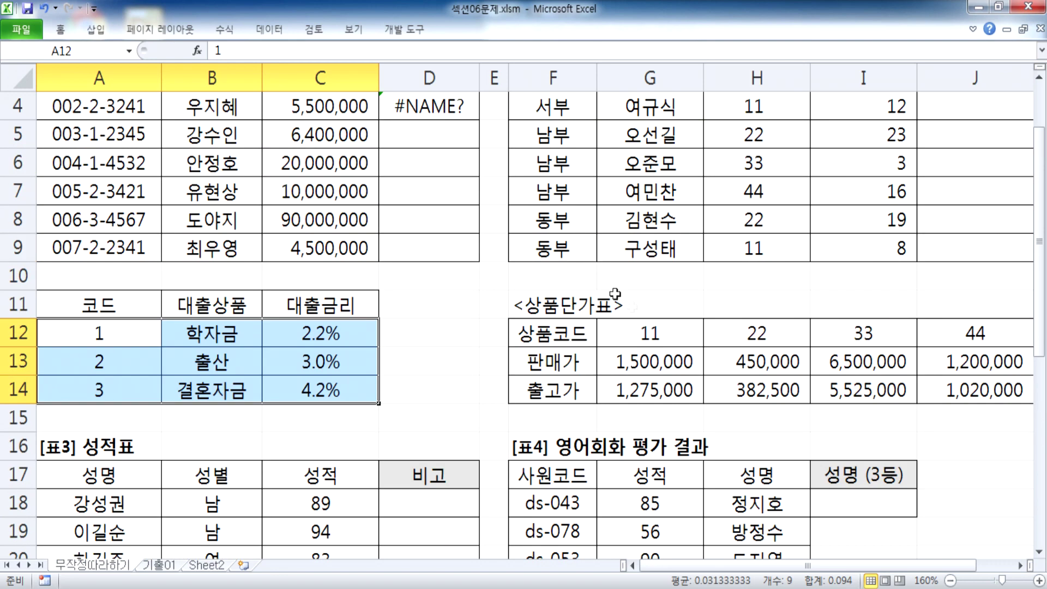
{"action": "left_click", "coordinate": [650, 333]}
{"action": "scroll", "coordinate": [649, 335], "scroll_direction": "up", "scroll_amount": 1}
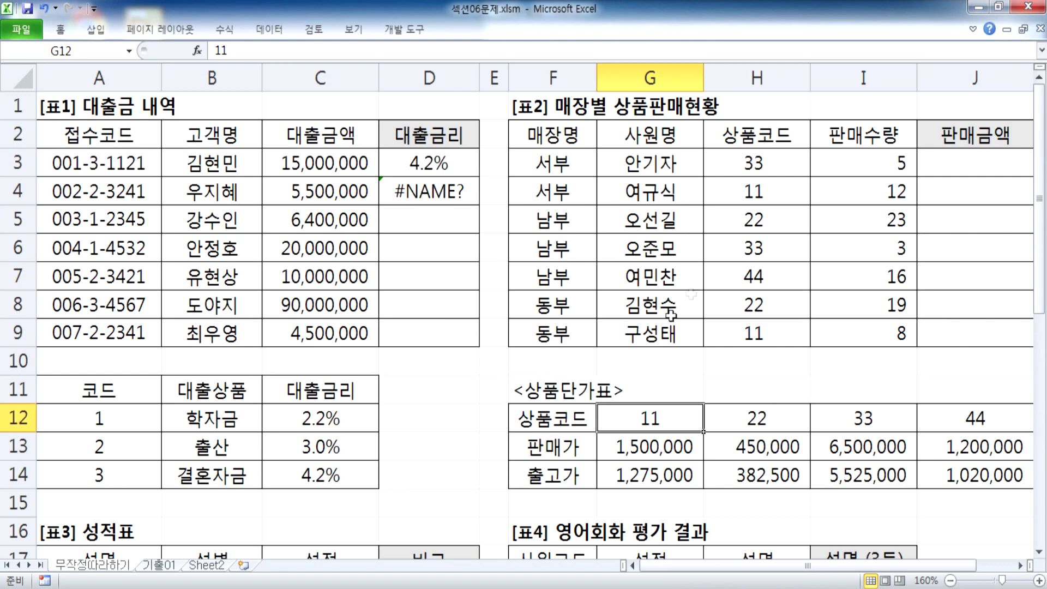
{"action": "left_click", "coordinate": [754, 163]}
{"action": "left_click", "coordinate": [857, 416]}
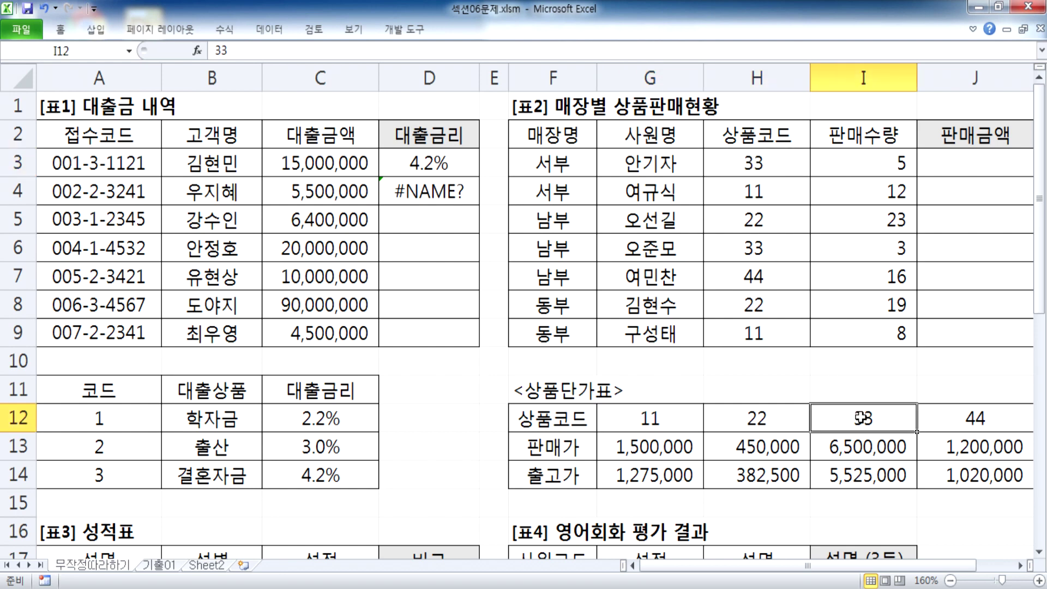
{"action": "scroll", "coordinate": [853, 387], "scroll_direction": "down", "scroll_amount": 1}
{"action": "scroll", "coordinate": [659, 335], "scroll_direction": "down", "scroll_amount": 1}
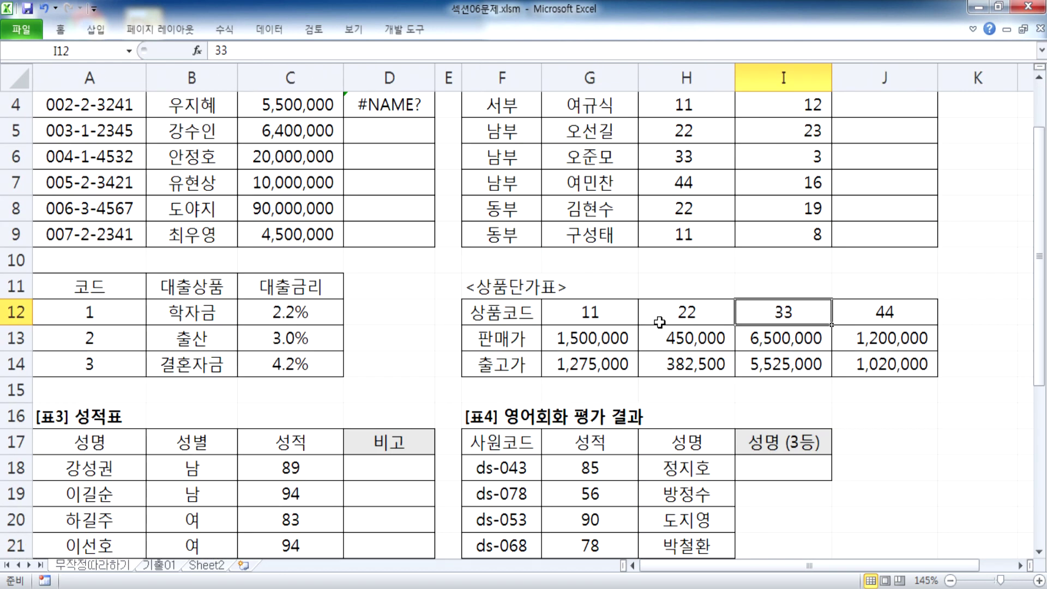
{"action": "left_click_drag", "start_coordinate": [596, 312], "coordinate": [887, 362]}
Compare the full rate table A12:C14 with the price table G12:J14, including code 33's prices.
{"action": "left_click_drag", "start_coordinate": [98, 308], "coordinate": [254, 365]}
{"action": "left_click_drag", "start_coordinate": [567, 312], "coordinate": [889, 367]}
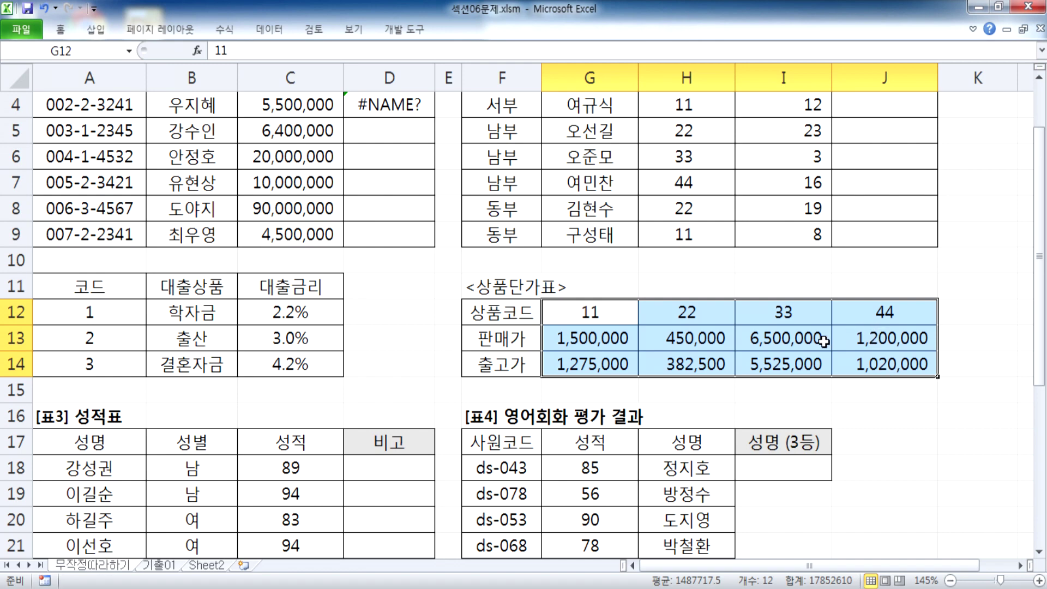
{"action": "scroll", "coordinate": [823, 341], "scroll_direction": "down", "scroll_amount": 1}
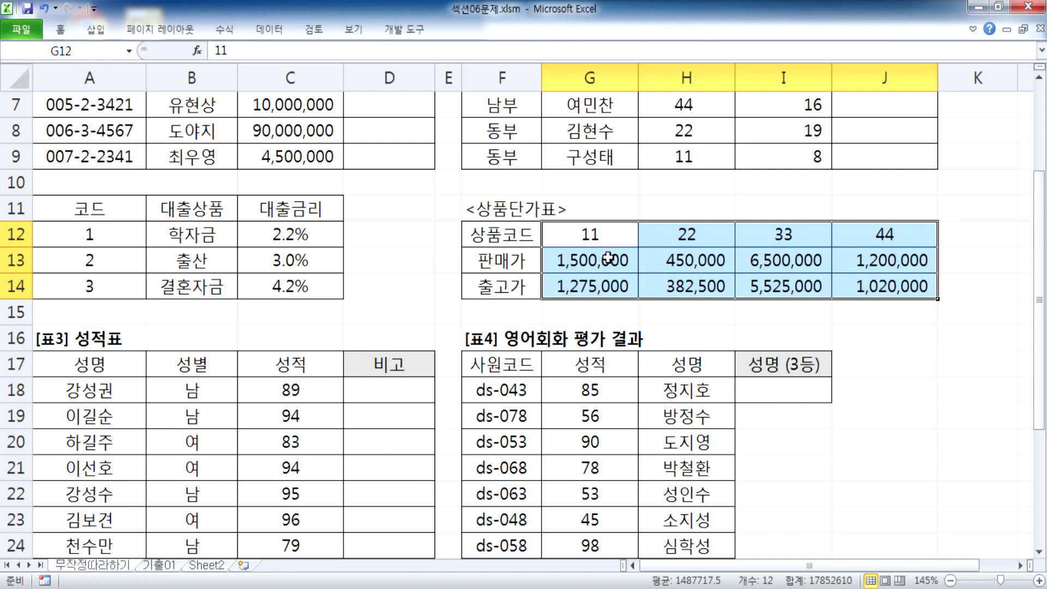
{"action": "left_click_drag", "start_coordinate": [106, 229], "coordinate": [113, 289]}
{"action": "left_click_drag", "start_coordinate": [111, 290], "coordinate": [261, 294]}
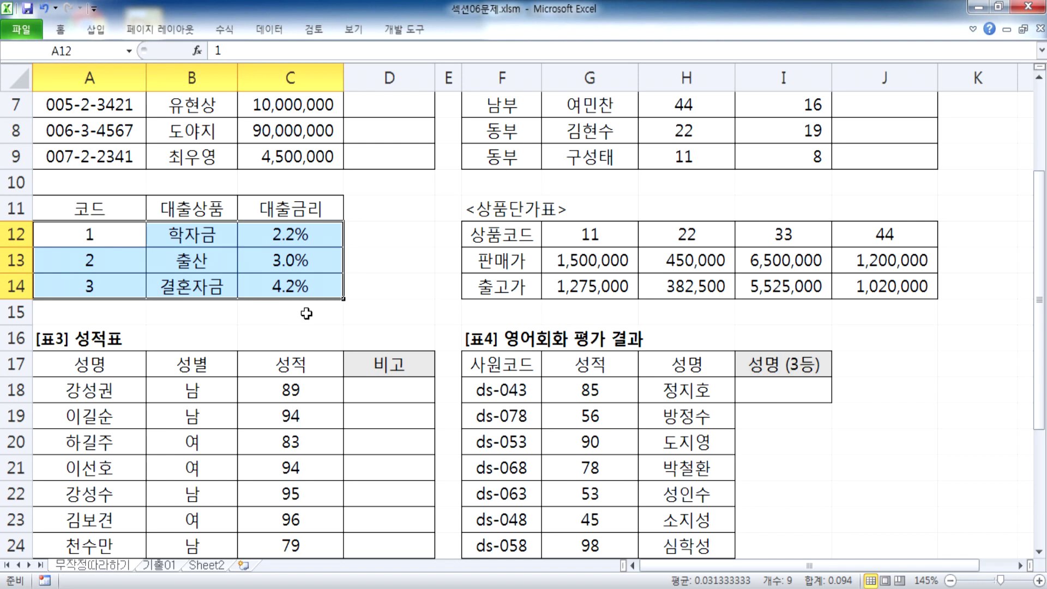
{"action": "left_click_drag", "start_coordinate": [576, 236], "coordinate": [879, 236]}
{"action": "scroll", "coordinate": [599, 228], "scroll_direction": "up", "scroll_amount": 2}
{"action": "left_click", "coordinate": [668, 163]}
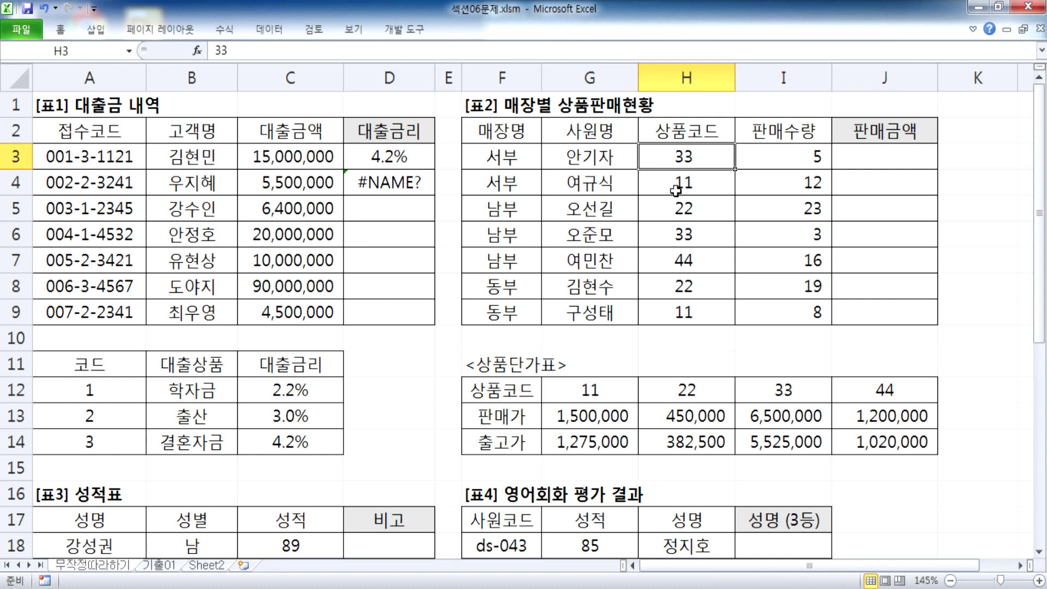
{"action": "left_click_drag", "start_coordinate": [768, 389], "coordinate": [783, 421]}
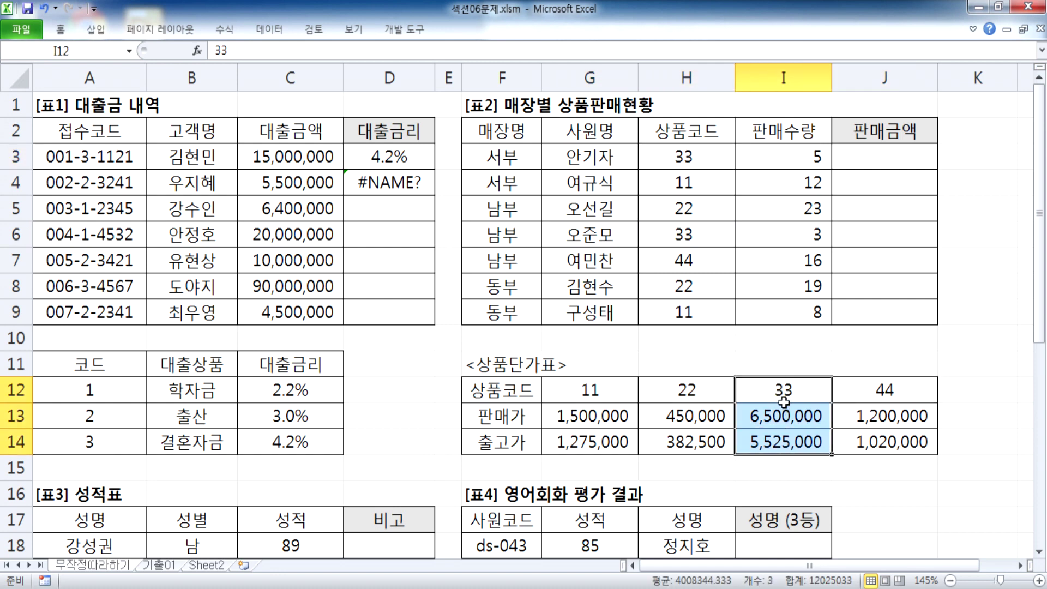
{"action": "left_click_drag", "start_coordinate": [586, 392], "coordinate": [867, 423]}
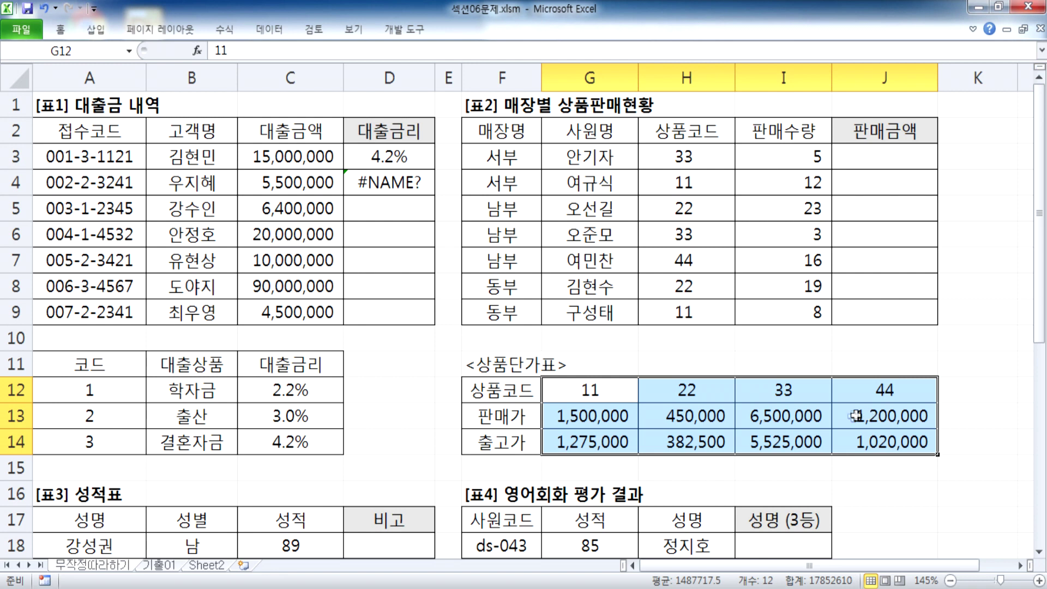
{"action": "left_click", "coordinate": [388, 185]}
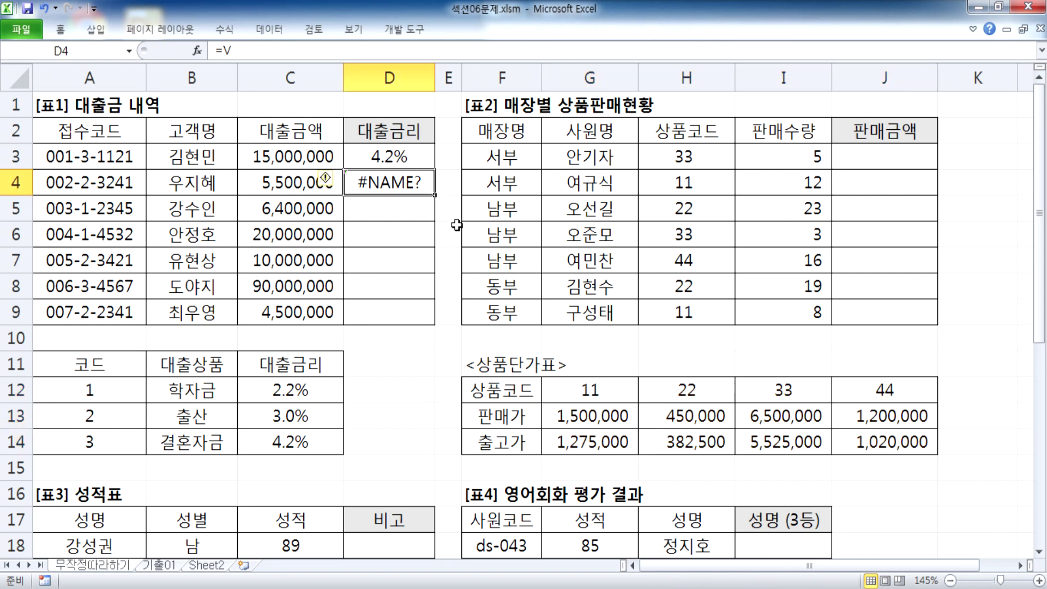
Begin D4 as =VLOOKUP(MID(A4,5,1), using A4's fifth character as the lookup value.
{"action": "type", "text": "=VLO"}
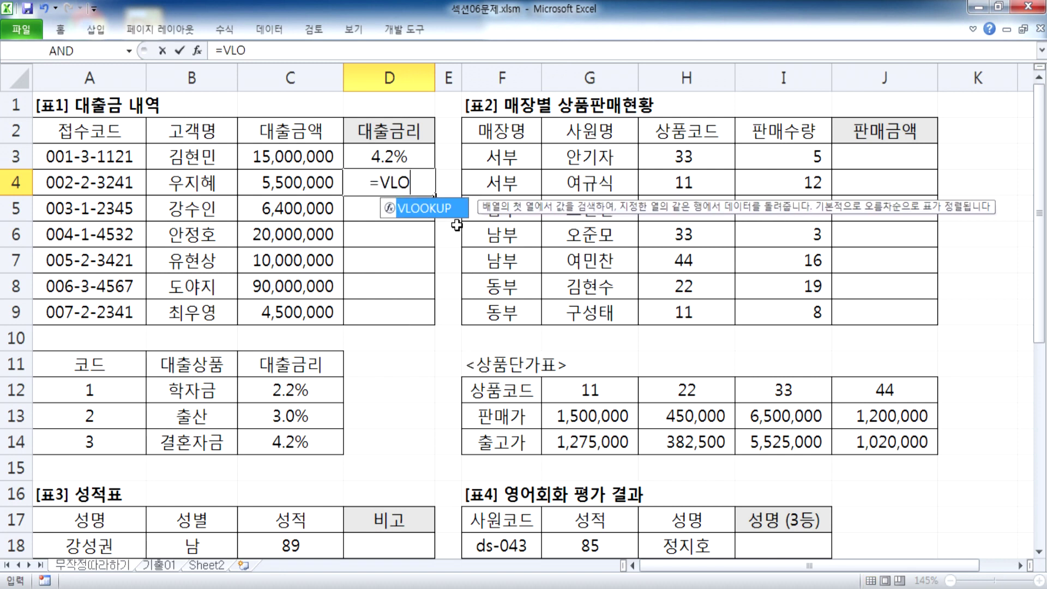
{"action": "key", "text": "Tab"}
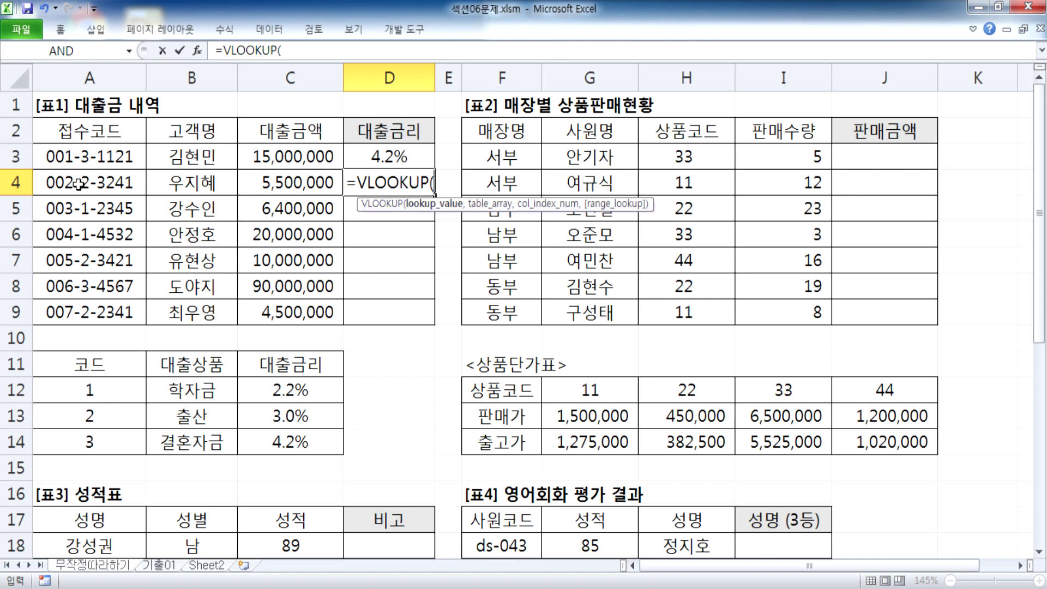
{"action": "type", "text": "MID("}
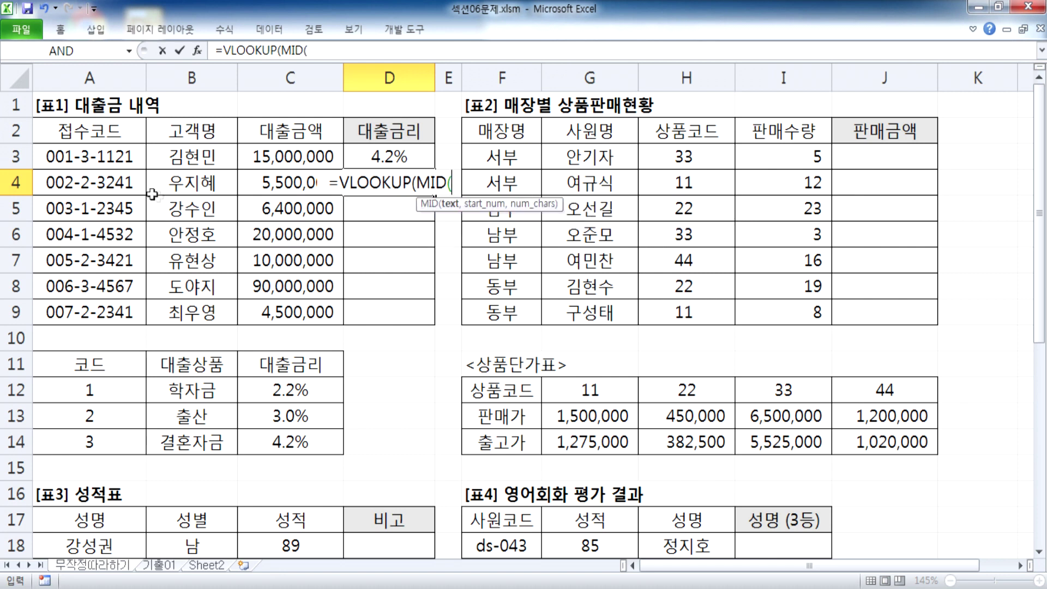
{"action": "left_click", "coordinate": [72, 184]}
{"action": "type", "text": ","}
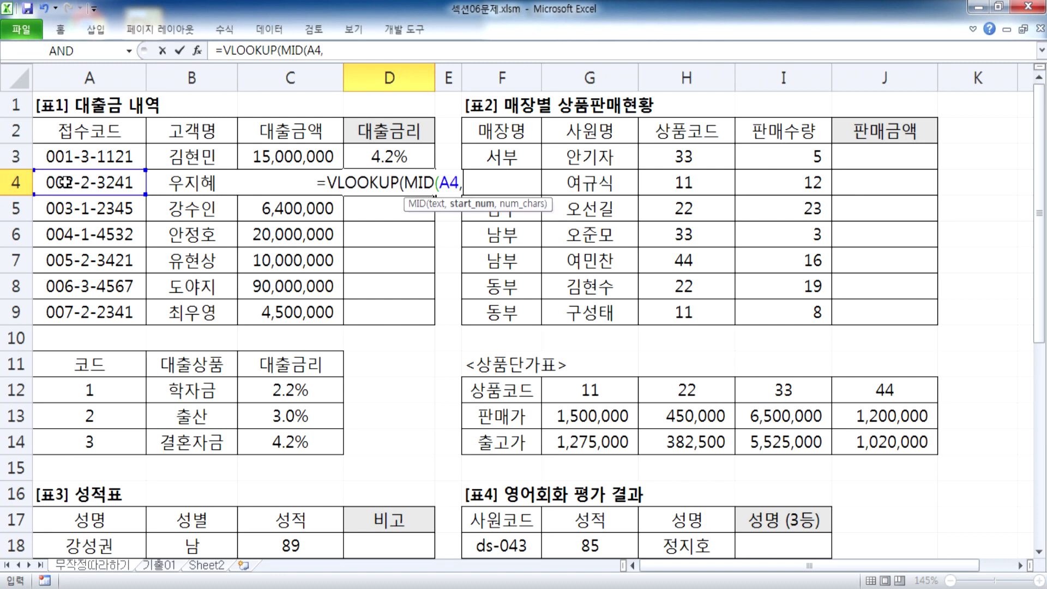
{"action": "type", "text": "5,1"}
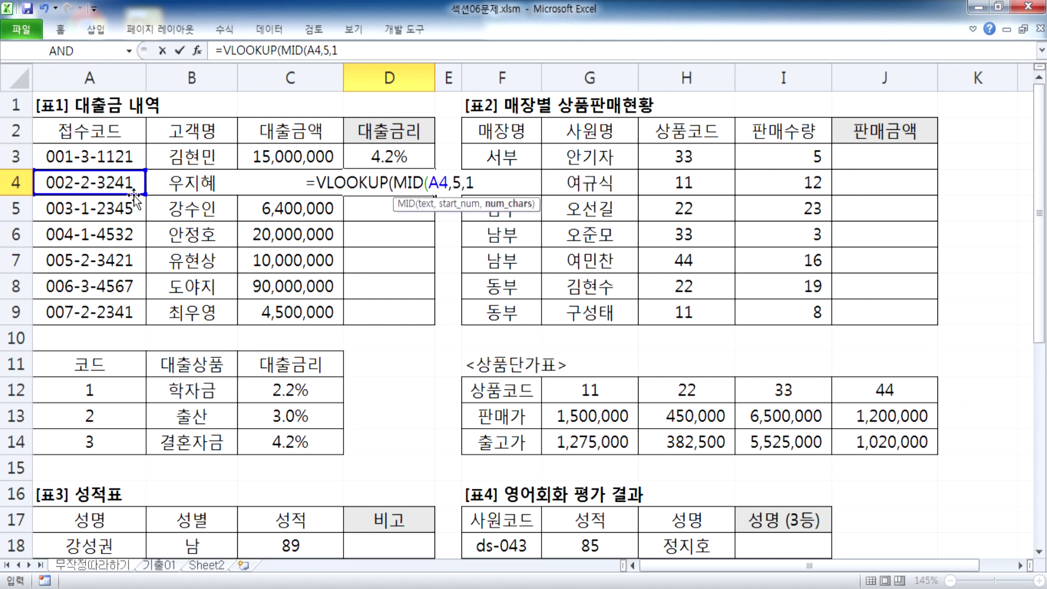
{"action": "type", "text": ")"}
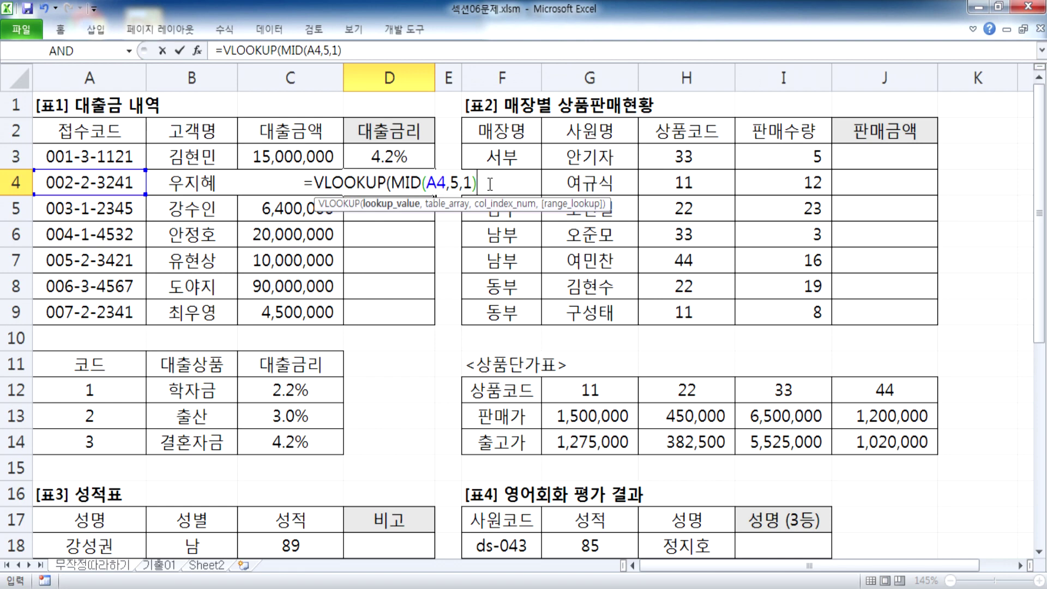
{"action": "type", "text": ","}
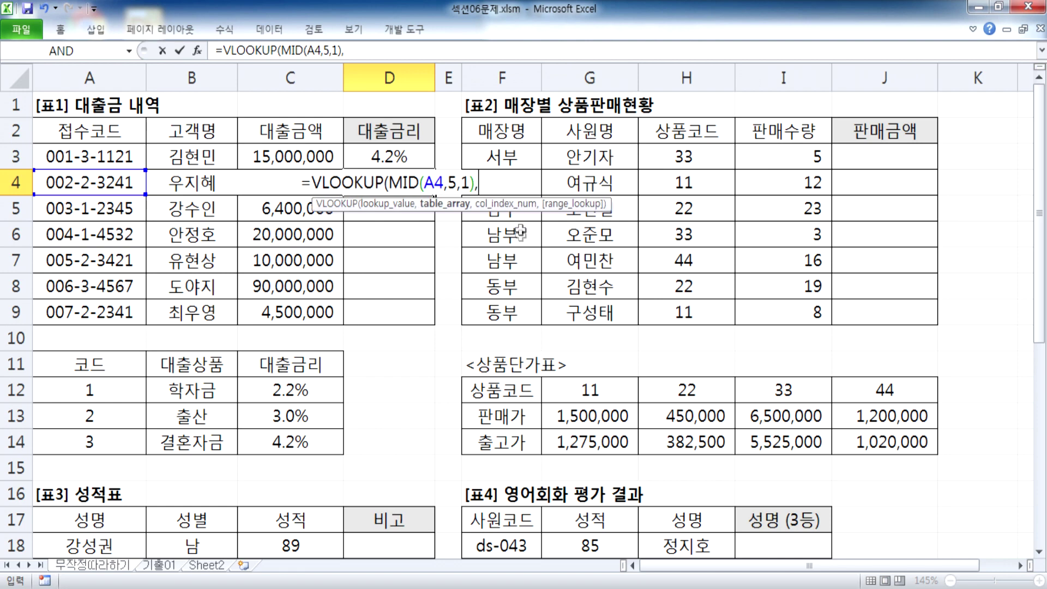
{"action": "scroll", "coordinate": [346, 316], "scroll_direction": "down", "scroll_amount": 2}
Complete D4 with table $A$12:$C$14, column 3 and FALSE, giving a 3.0% loan rate.
{"action": "left_click_drag", "start_coordinate": [130, 155], "coordinate": [276, 214]}
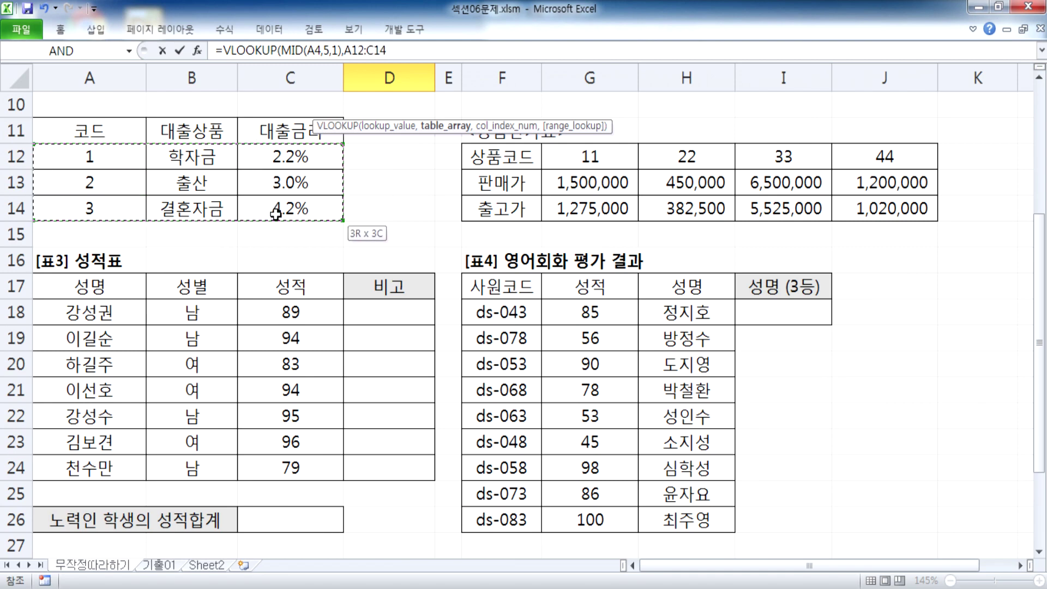
{"action": "scroll", "coordinate": [308, 248], "scroll_direction": "up", "scroll_amount": 3}
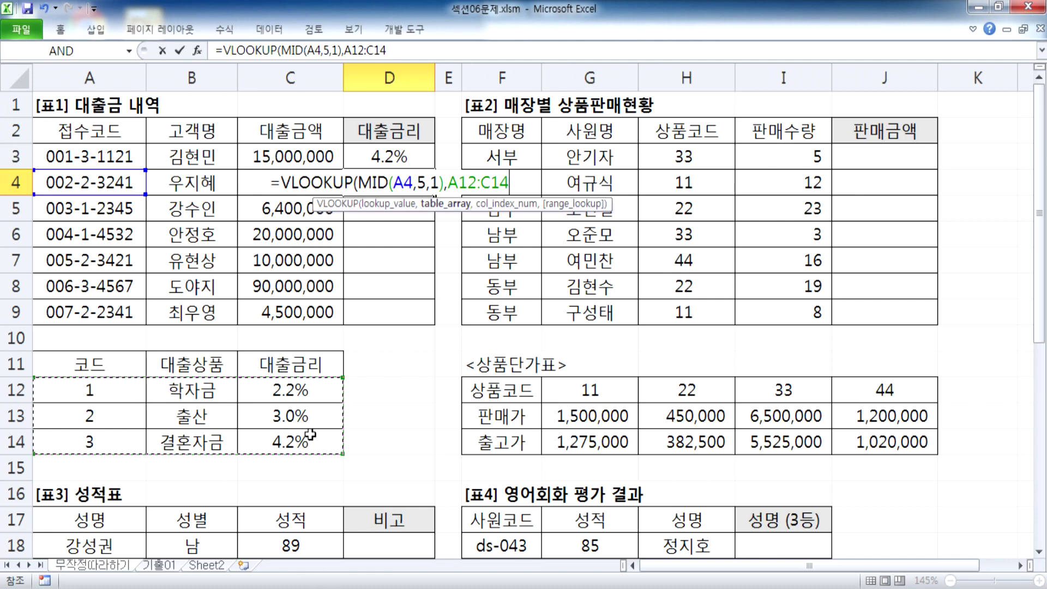
{"action": "key", "text": "F4"}
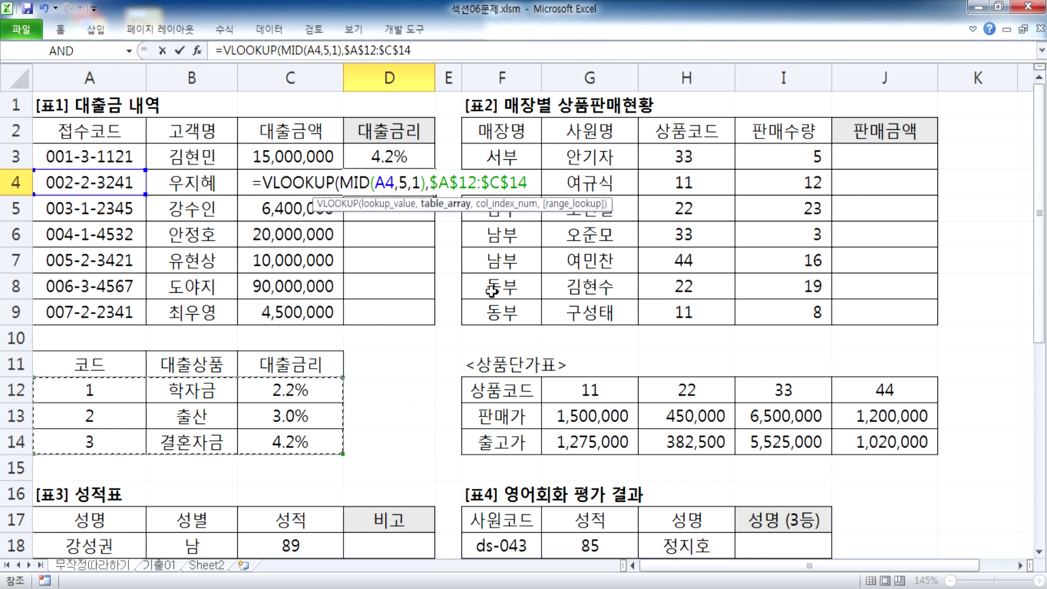
{"action": "type", "text": ","}
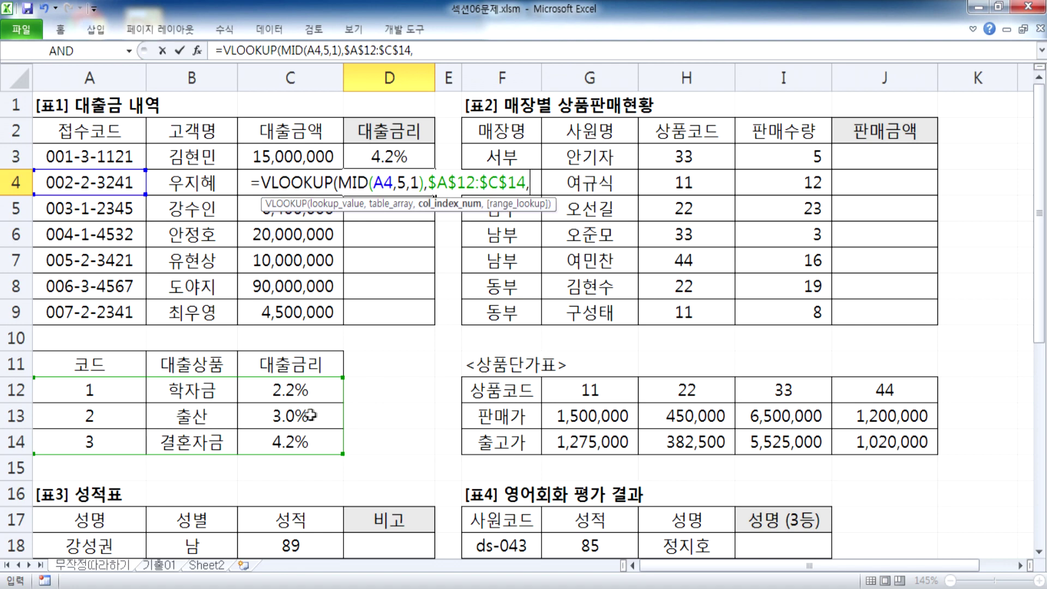
{"action": "scroll", "coordinate": [131, 346], "scroll_direction": "down", "scroll_amount": 1}
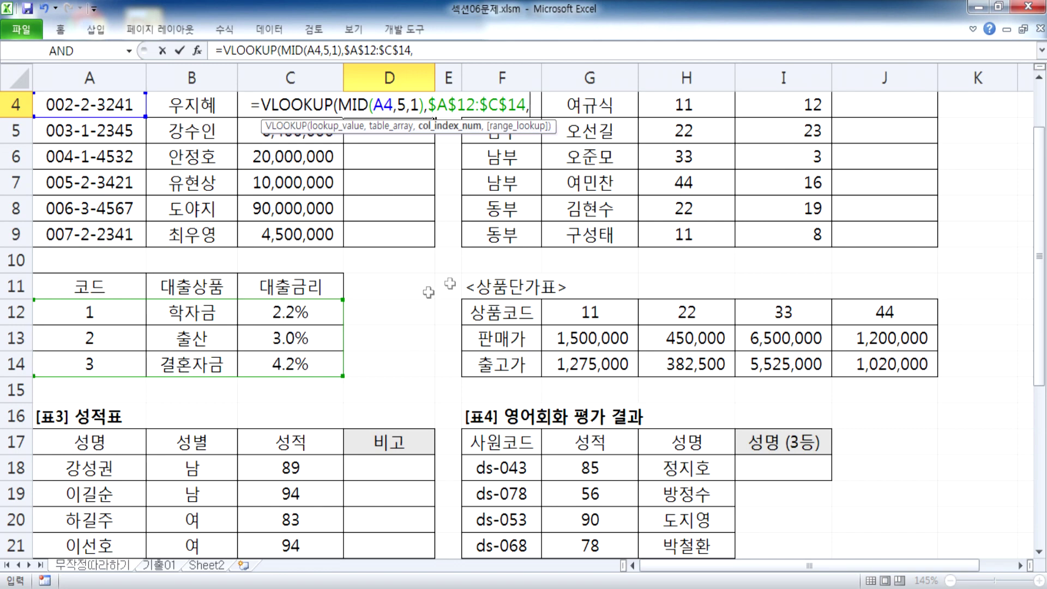
{"action": "scroll", "coordinate": [428, 292], "scroll_direction": "up", "scroll_amount": 1}
{"action": "type", "text": "3"}
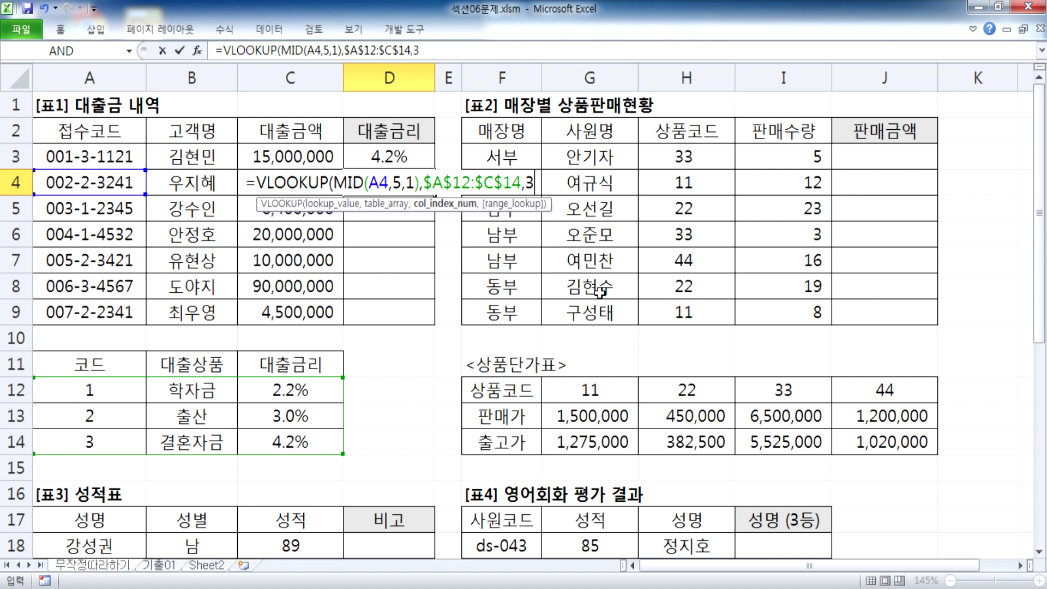
{"action": "type", "text": ","}
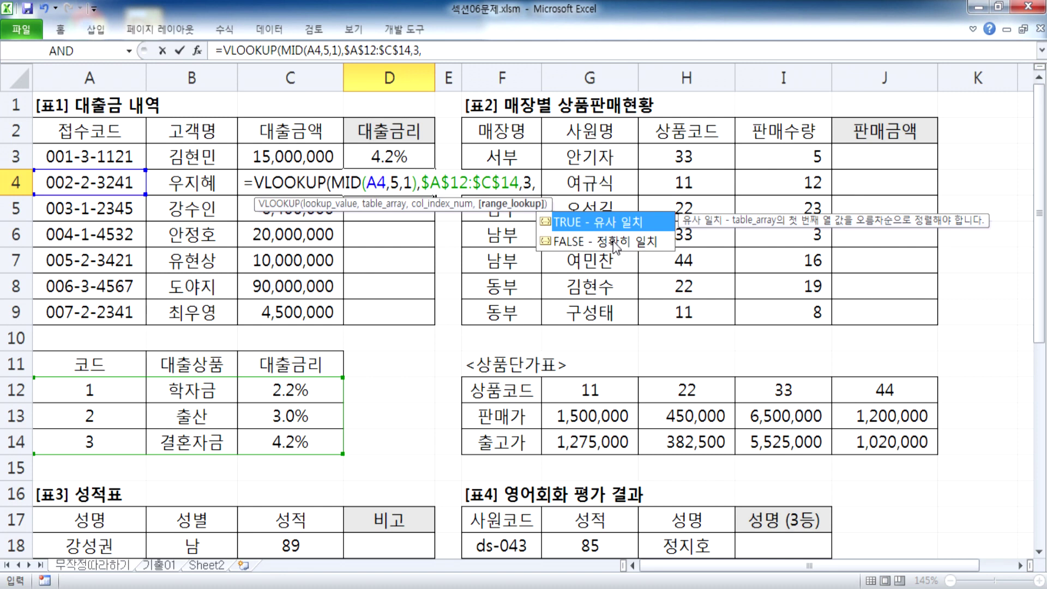
{"action": "left_click", "coordinate": [594, 246]}
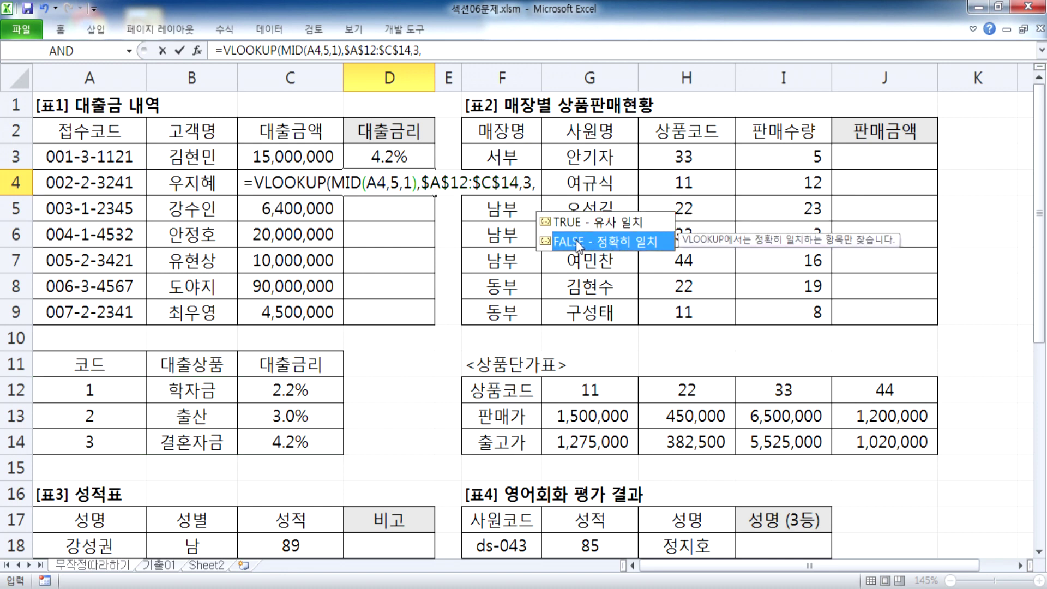
{"action": "double_click", "coordinate": [575, 240]}
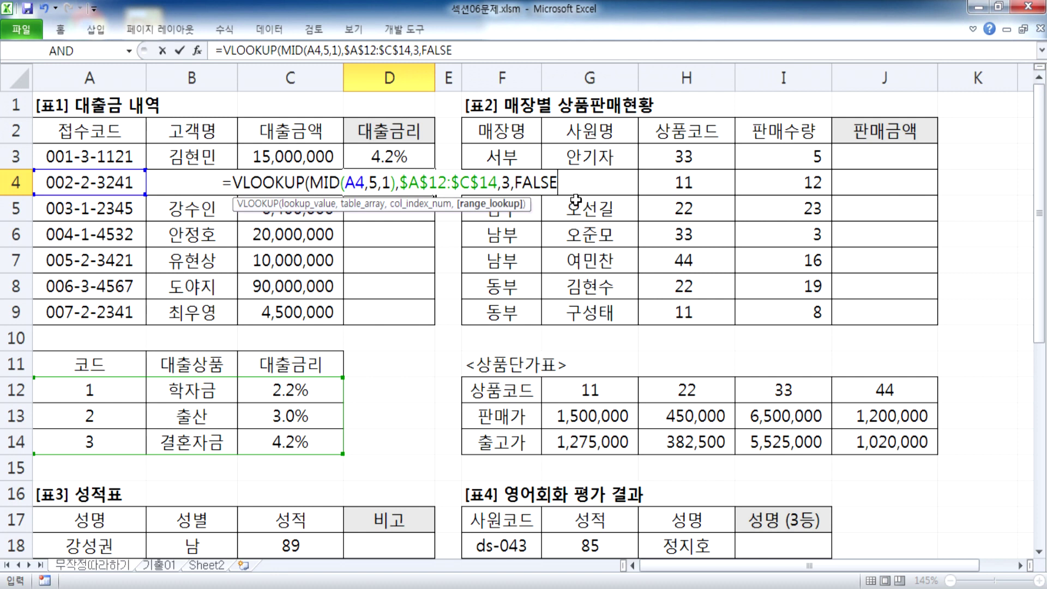
{"action": "type", "text": ")"}
{"action": "key", "text": "Return"}
Copy D3's VLOOKUP formula text into the Notepad notes and widen Notepad to fit it.
{"action": "key", "text": "Up"}
{"action": "key", "text": "Up"}
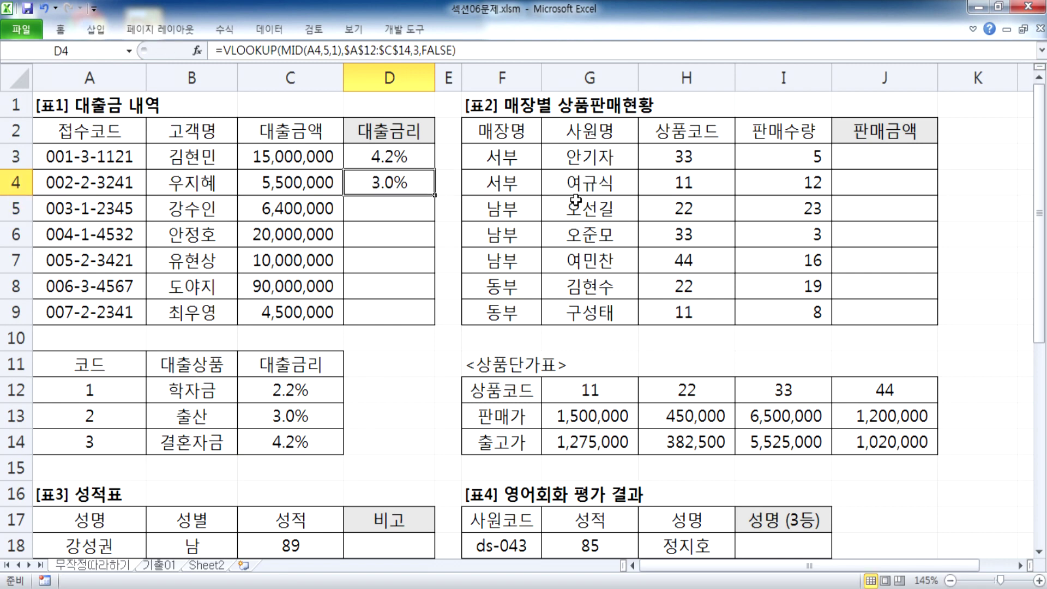
{"action": "left_click_drag", "start_coordinate": [486, 51], "coordinate": [184, 54]}
{"action": "key", "text": "ctrl+c"}
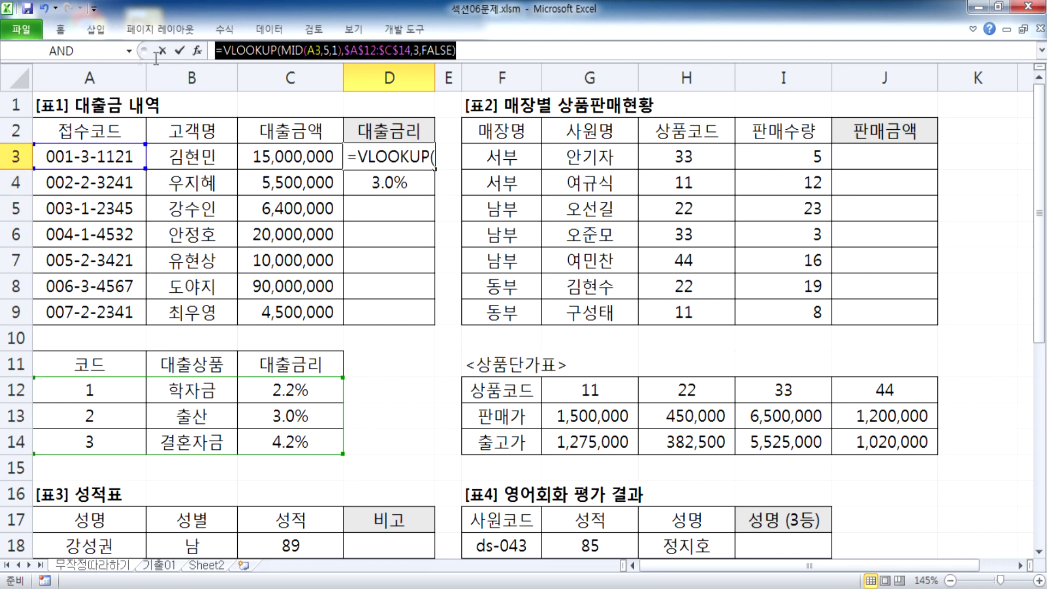
{"action": "key", "text": "alt+Tab"}
{"action": "left_click", "coordinate": [545, 338]}
{"action": "key", "text": "ctrl+v"}
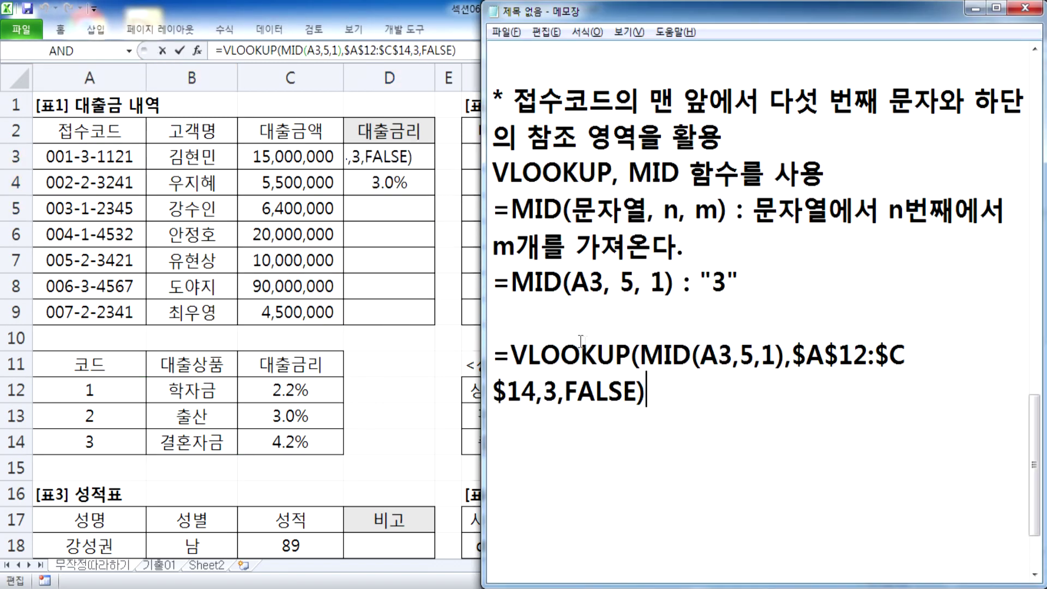
{"action": "left_click_drag", "start_coordinate": [482, 316], "coordinate": [424, 316]}
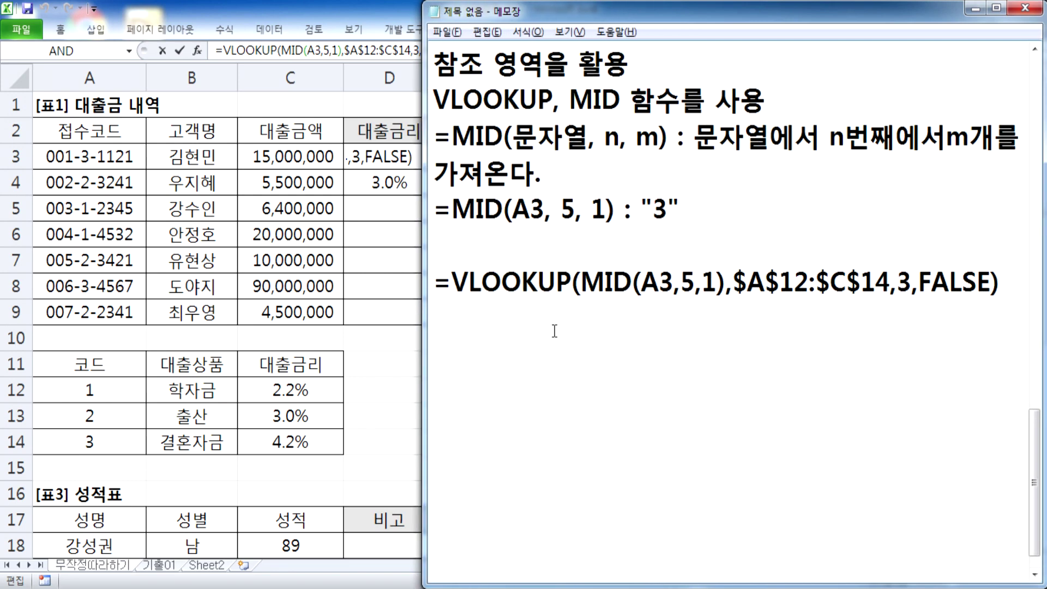
{"action": "key", "text": "alt+Tab"}
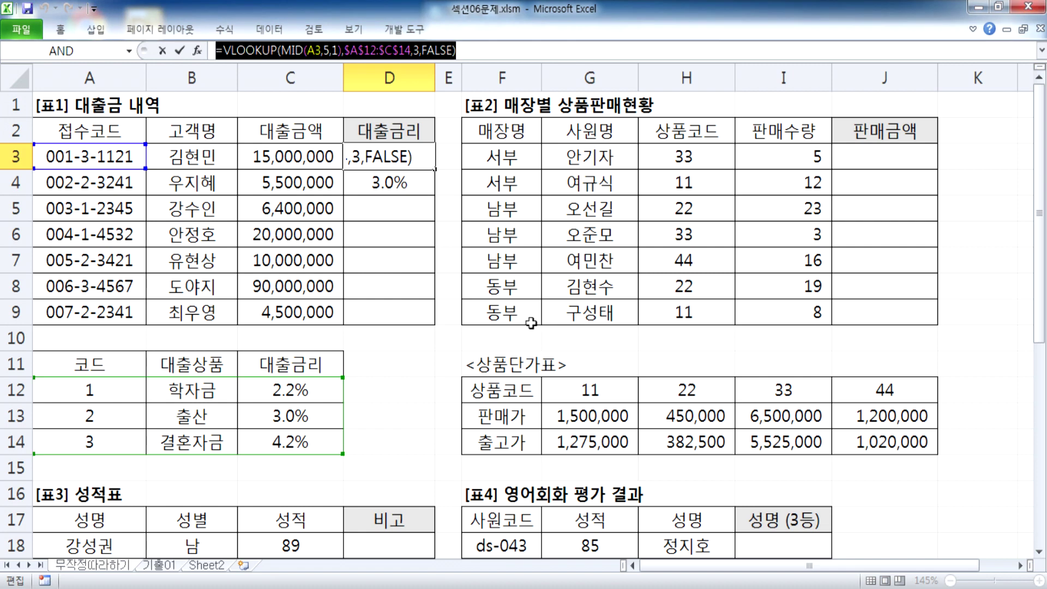
Fill D3's formula down to D9, giving 4.2%, 3.0%, 2.2%, 2.2%, 3.0%, 4.2%, 3.0%.
{"action": "key", "text": "ctrl+Return"}
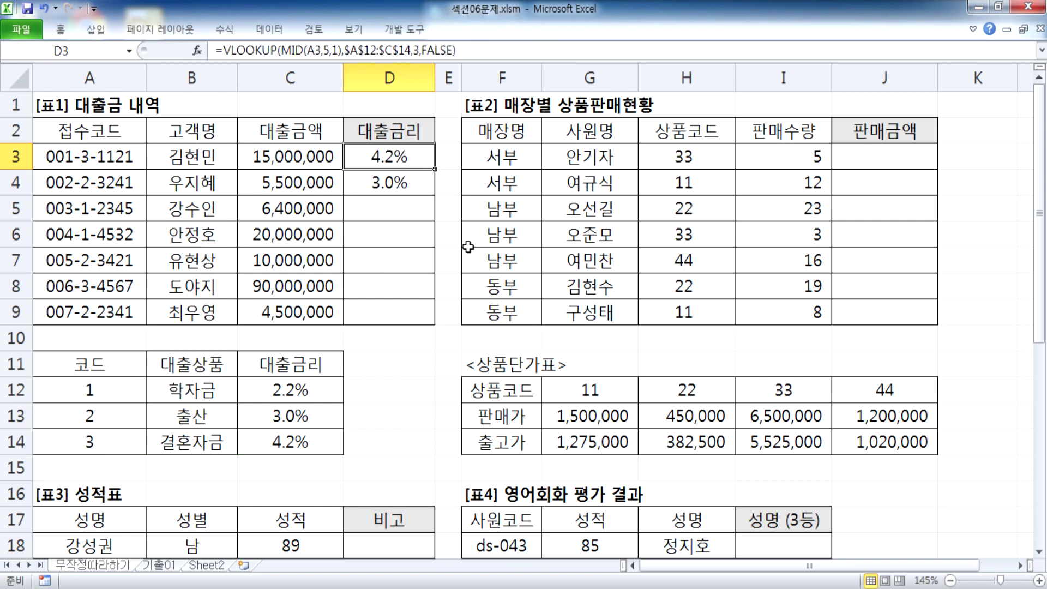
{"action": "left_click_drag", "start_coordinate": [435, 171], "coordinate": [442, 319]}
{"action": "left_click", "coordinate": [391, 161]}
{"action": "key", "text": "alt+Tab"}
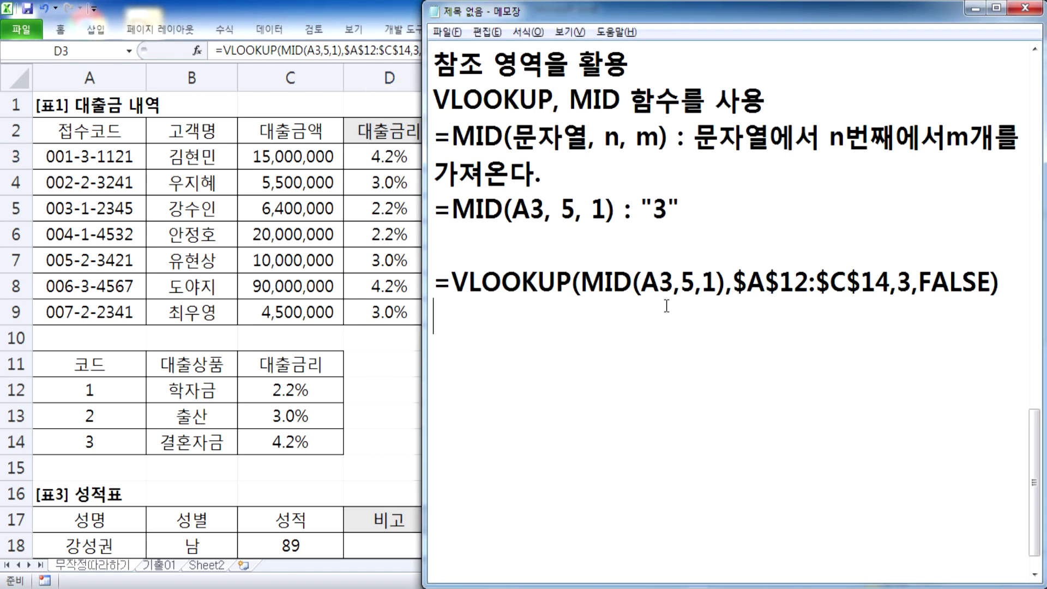
Highlight the lookup table A12:C14 on the loan sheet.
{"action": "left_click", "coordinate": [296, 377]}
{"action": "left_click_drag", "start_coordinate": [93, 386], "coordinate": [265, 445]}
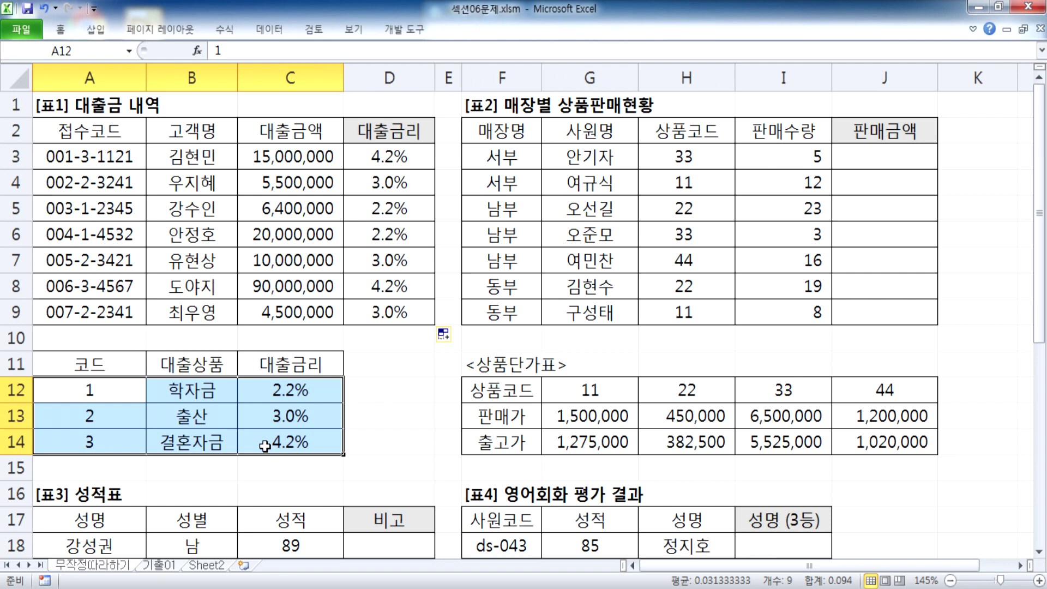
{"action": "scroll", "coordinate": [275, 427], "scroll_direction": "down", "scroll_amount": 1}
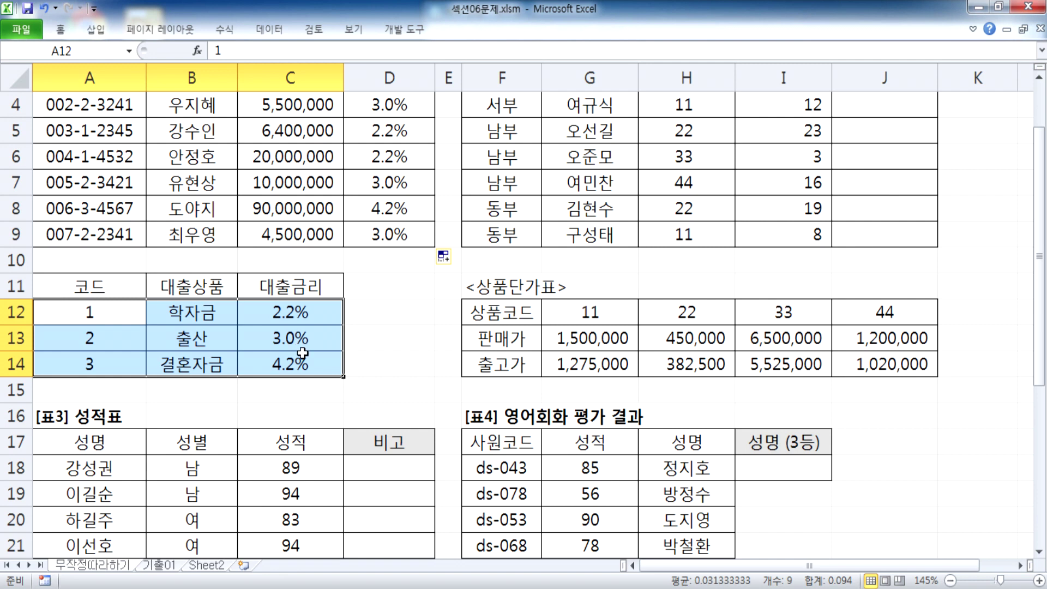
{"action": "left_click_drag", "start_coordinate": [93, 313], "coordinate": [280, 364]}
Match MID(A3,5,1) to the fifth characters of A3 and A5 and codes 3 and 1 in the table.
{"action": "key", "text": "alt+Tab"}
{"action": "left_click_drag", "start_coordinate": [581, 280], "coordinate": [725, 280]}
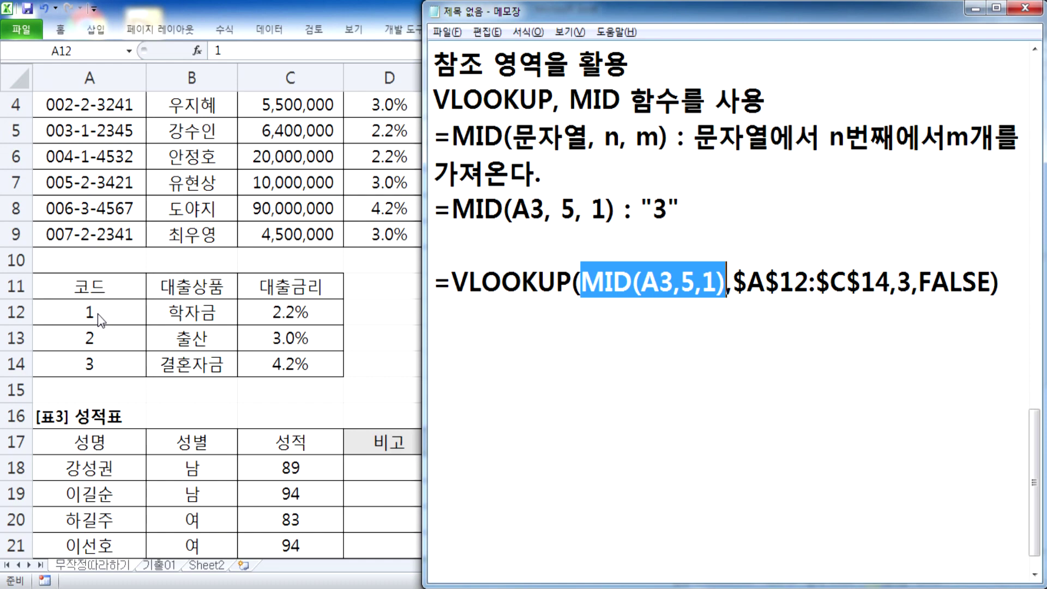
{"action": "key", "text": "alt+Tab"}
{"action": "scroll", "coordinate": [157, 324], "scroll_direction": "up", "scroll_amount": 1}
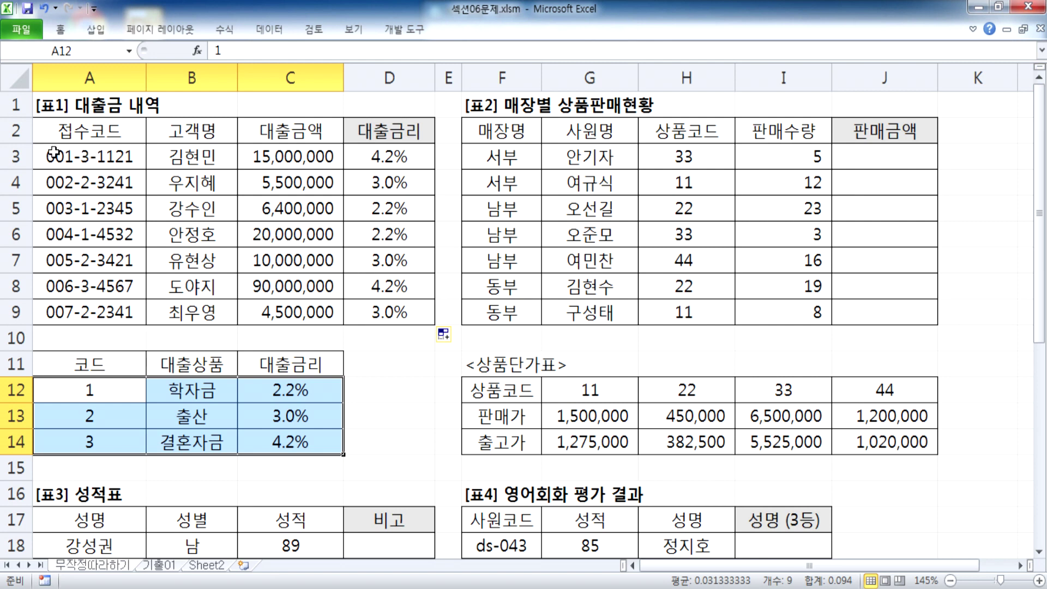
{"action": "double_click", "coordinate": [90, 158]}
{"action": "left_click_drag", "start_coordinate": [91, 159], "coordinate": [80, 159]}
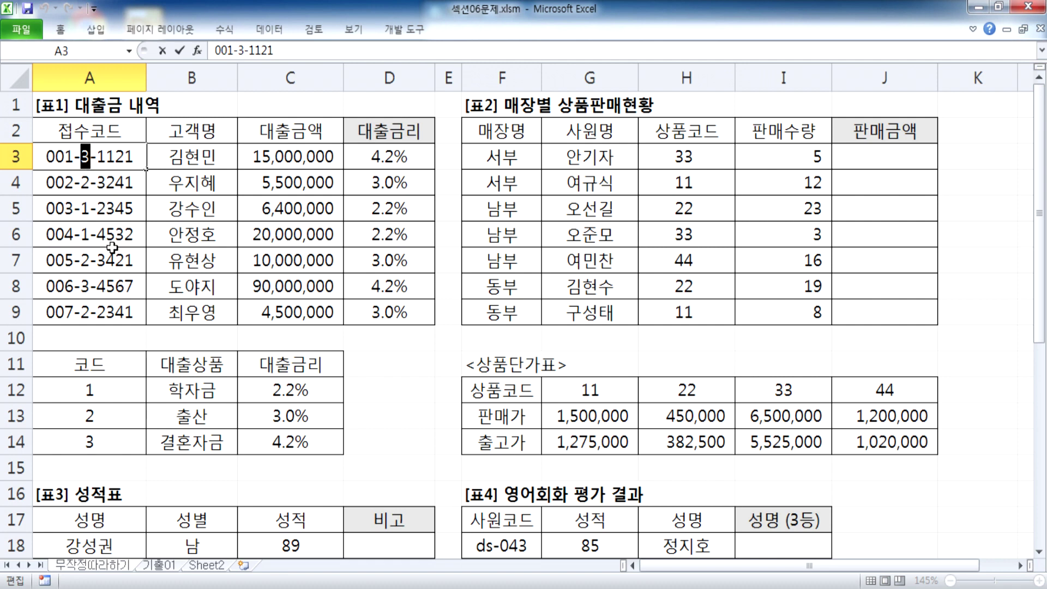
{"action": "left_click", "coordinate": [84, 442]}
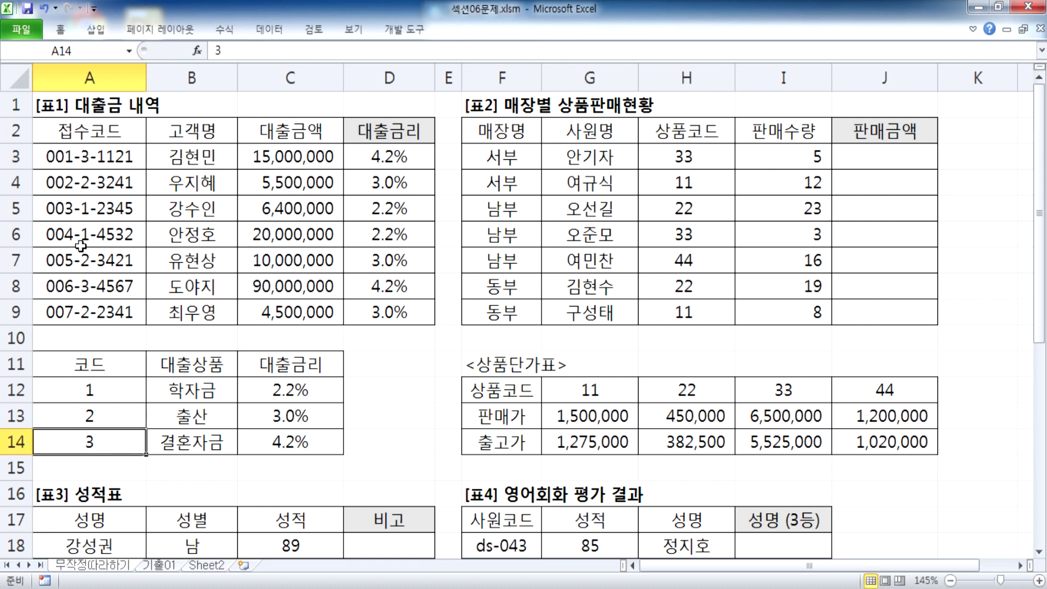
{"action": "double_click", "coordinate": [87, 208]}
{"action": "left_click_drag", "start_coordinate": [89, 209], "coordinate": [81, 208]}
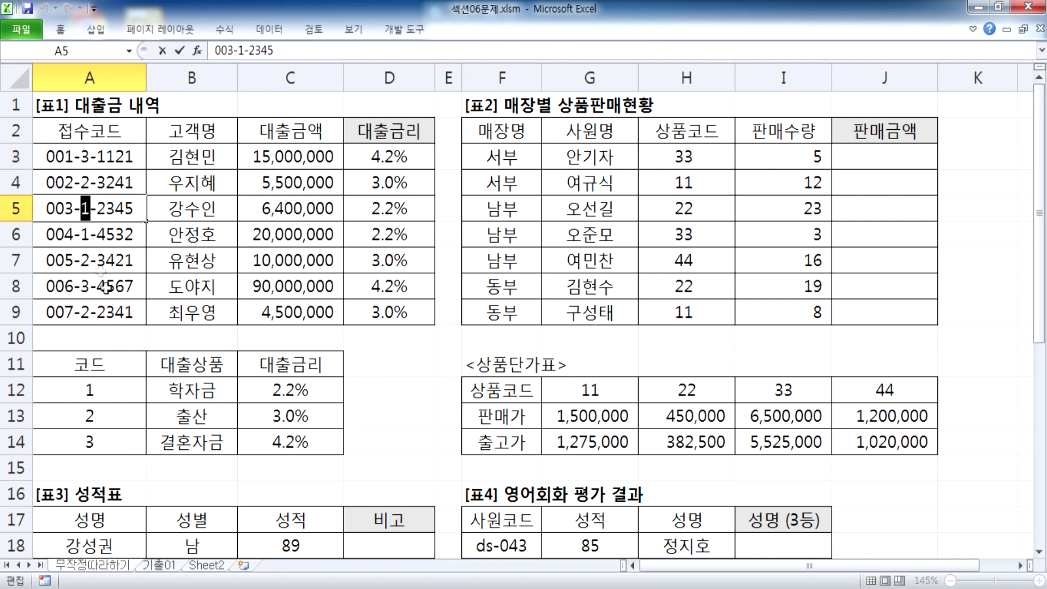
{"action": "left_click", "coordinate": [106, 391]}
Match $A$12:$C$14 in the notes to the sheet range and highlight the column number 3.
{"action": "key", "text": "alt+Tab"}
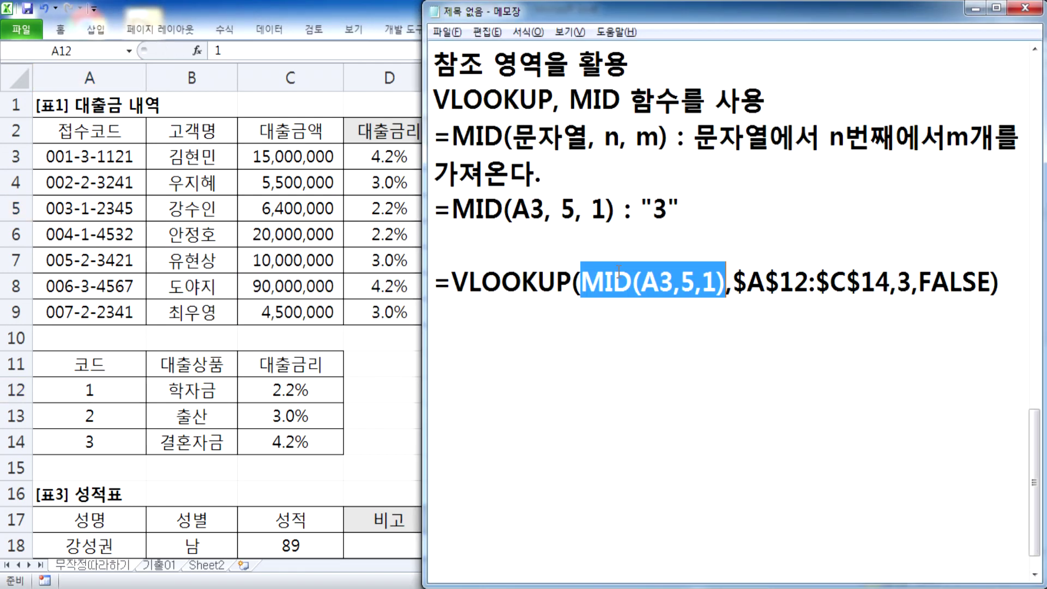
{"action": "left_click_drag", "start_coordinate": [732, 282], "coordinate": [891, 282]}
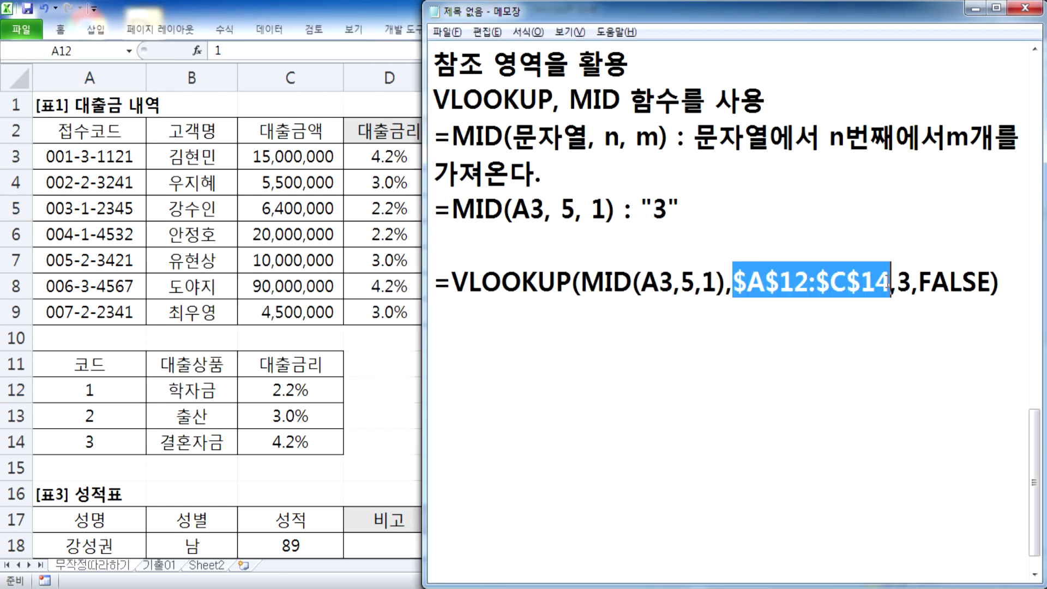
{"action": "key", "text": "alt+Tab"}
{"action": "left_click_drag", "start_coordinate": [105, 385], "coordinate": [288, 442]}
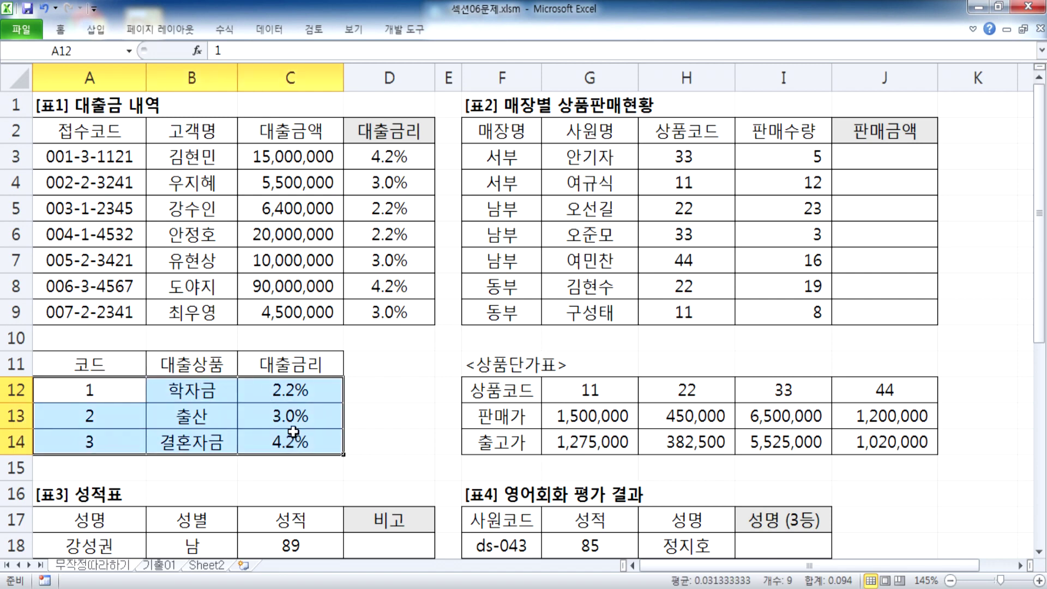
{"action": "key", "text": "alt+Tab"}
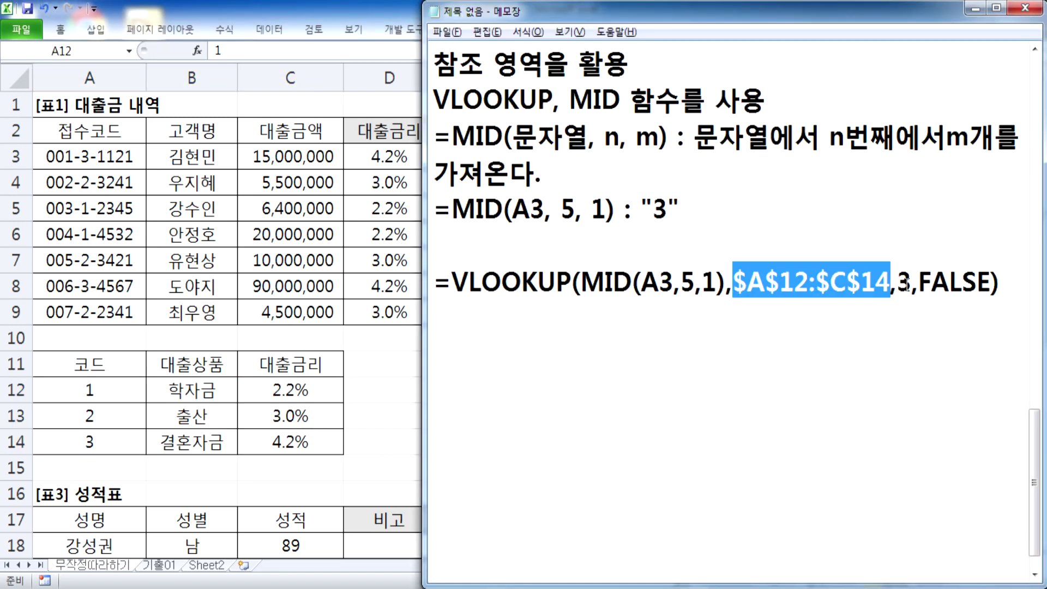
{"action": "left_click", "coordinate": [905, 285]}
{"action": "double_click", "coordinate": [903, 282]}
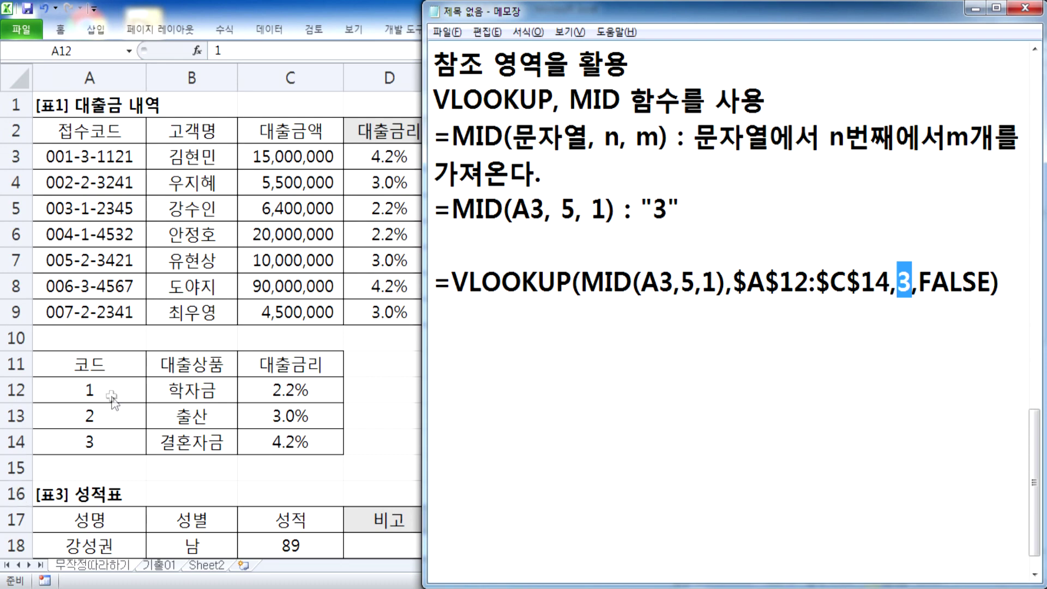
Point out the product code row G12:J12 and cell A12, then switch to the 기출01 sheet.
{"action": "key", "text": "alt+Tab"}
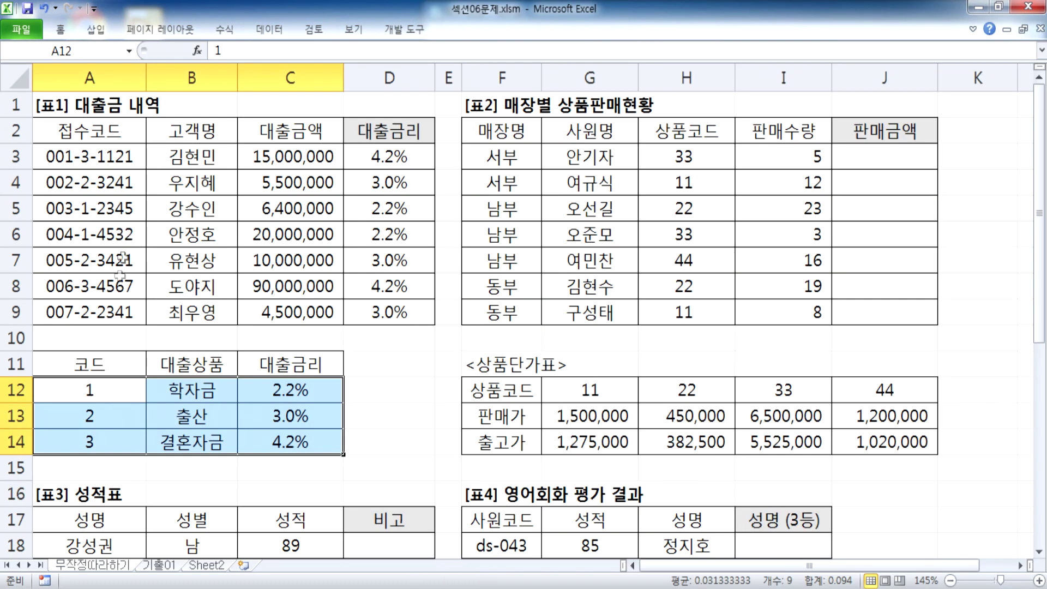
{"action": "scroll", "coordinate": [228, 341], "scroll_direction": "down", "scroll_amount": 2}
{"action": "left_click_drag", "start_coordinate": [572, 236], "coordinate": [894, 229]}
{"action": "scroll", "coordinate": [763, 338], "scroll_direction": "up", "scroll_amount": 2}
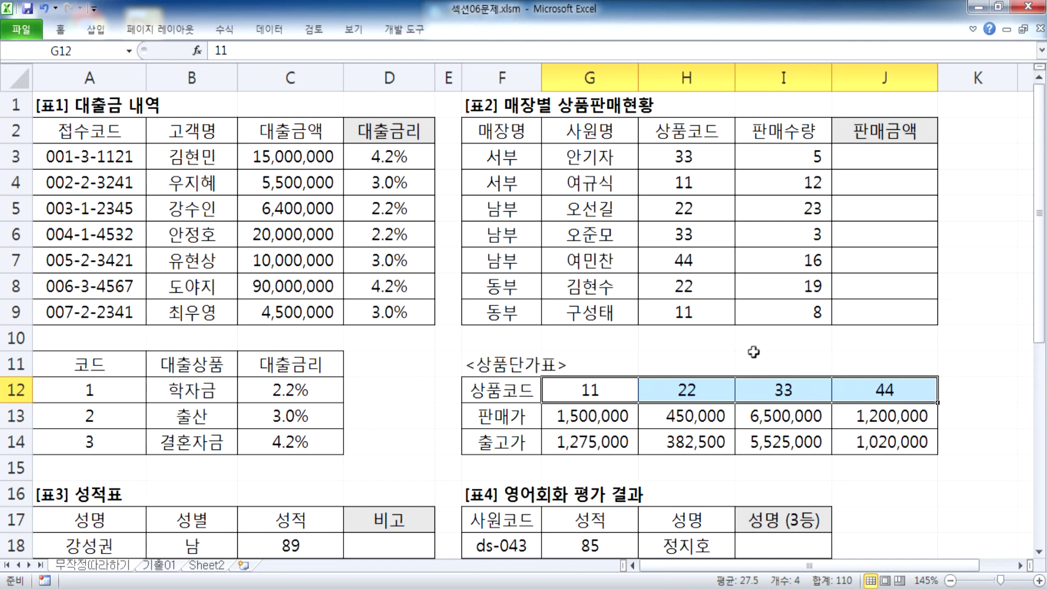
{"action": "left_click", "coordinate": [115, 388]}
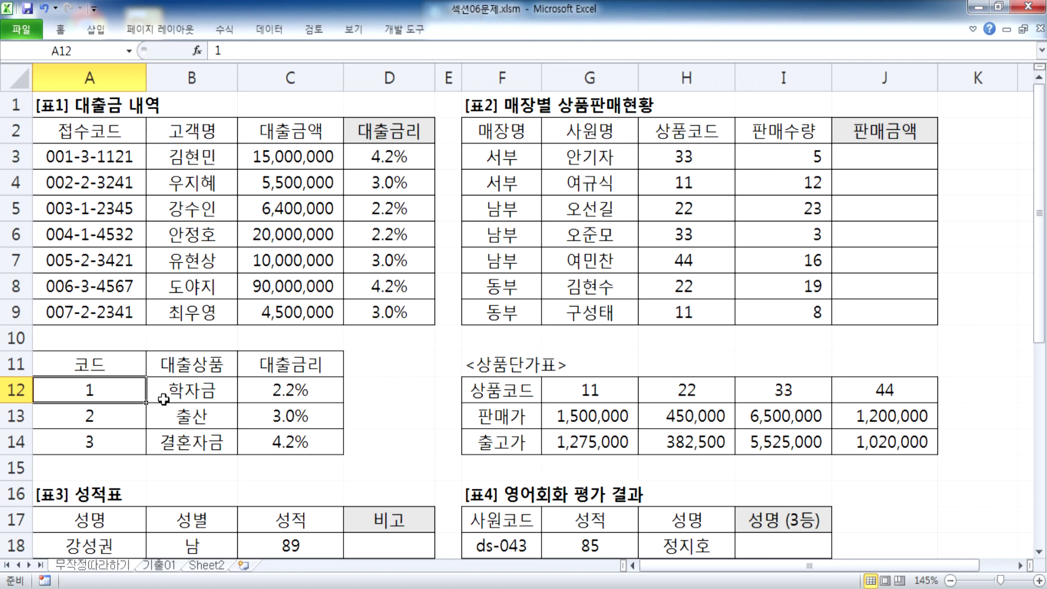
{"action": "left_click", "coordinate": [157, 565]}
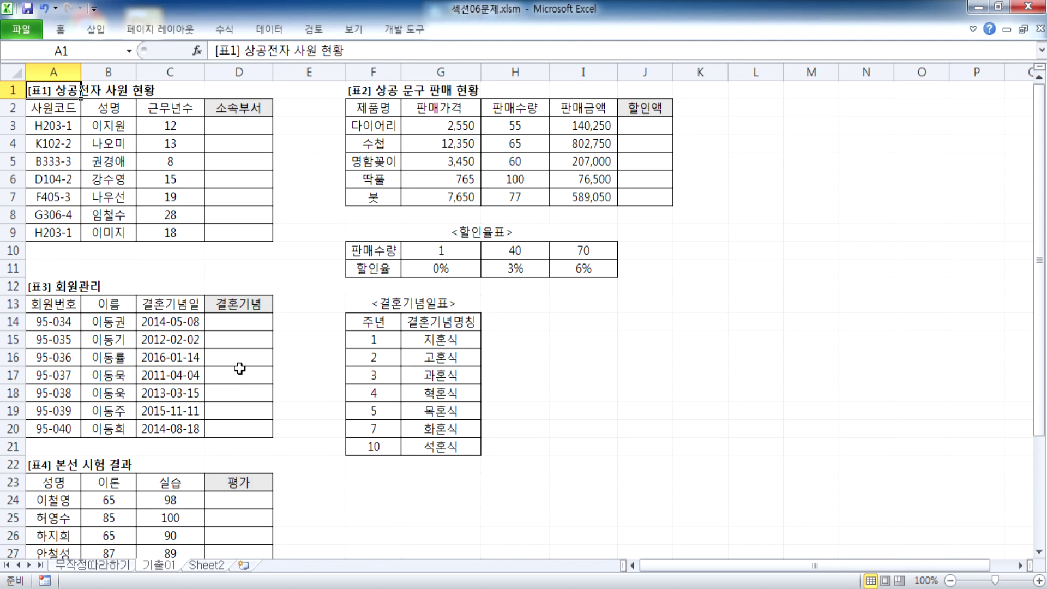
{"action": "scroll", "coordinate": [217, 361], "scroll_direction": "up", "scroll_amount": 2, "text": "ctrl"}
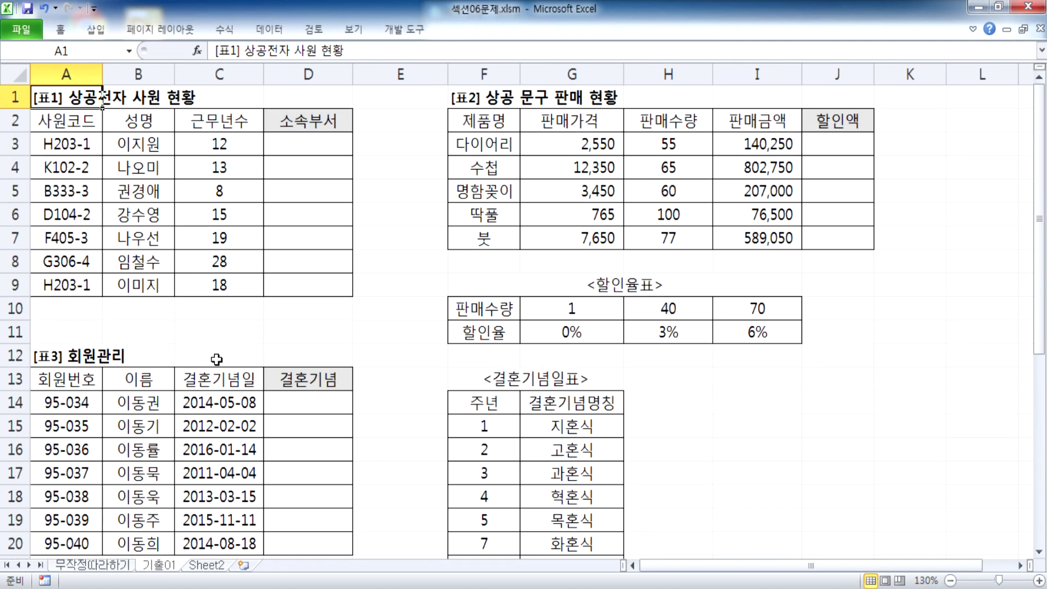
{"action": "left_click", "coordinate": [669, 143]}
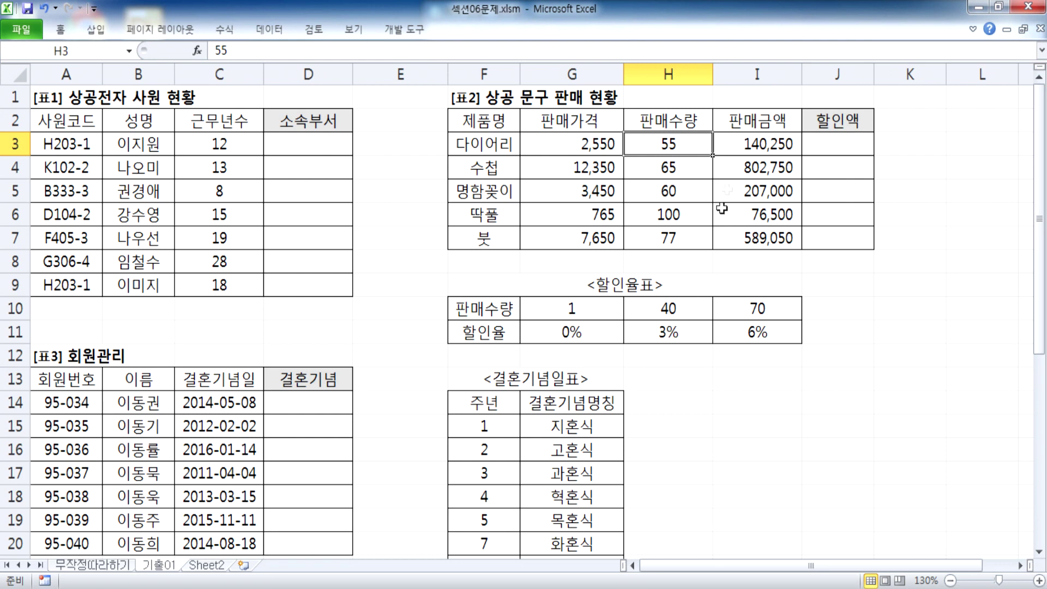
{"action": "left_click_drag", "start_coordinate": [571, 308], "coordinate": [753, 332]}
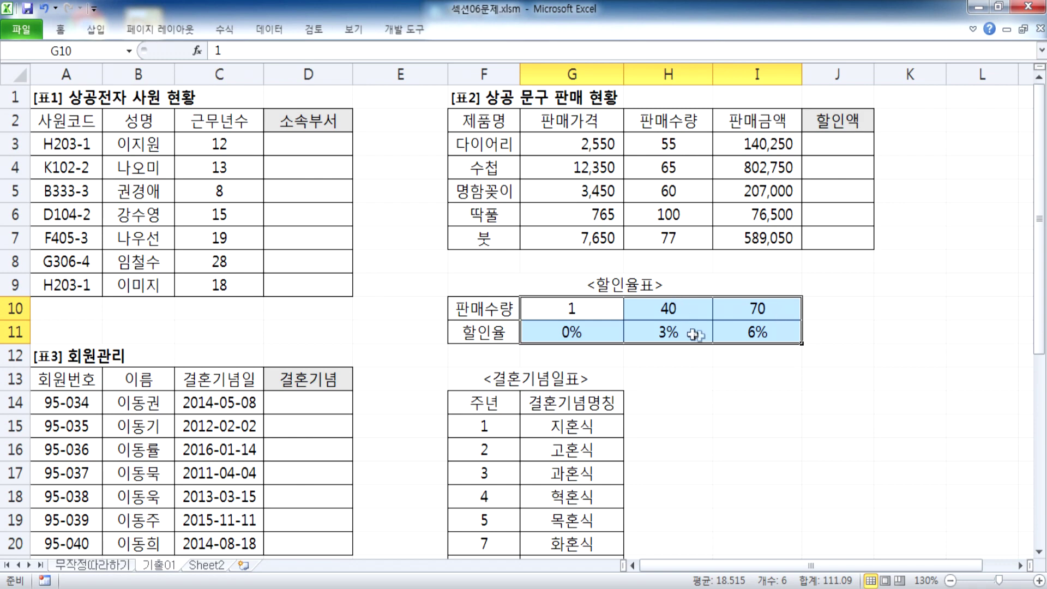
{"action": "scroll", "coordinate": [741, 354], "scroll_direction": "up", "scroll_amount": 2, "text": "ctrl"}
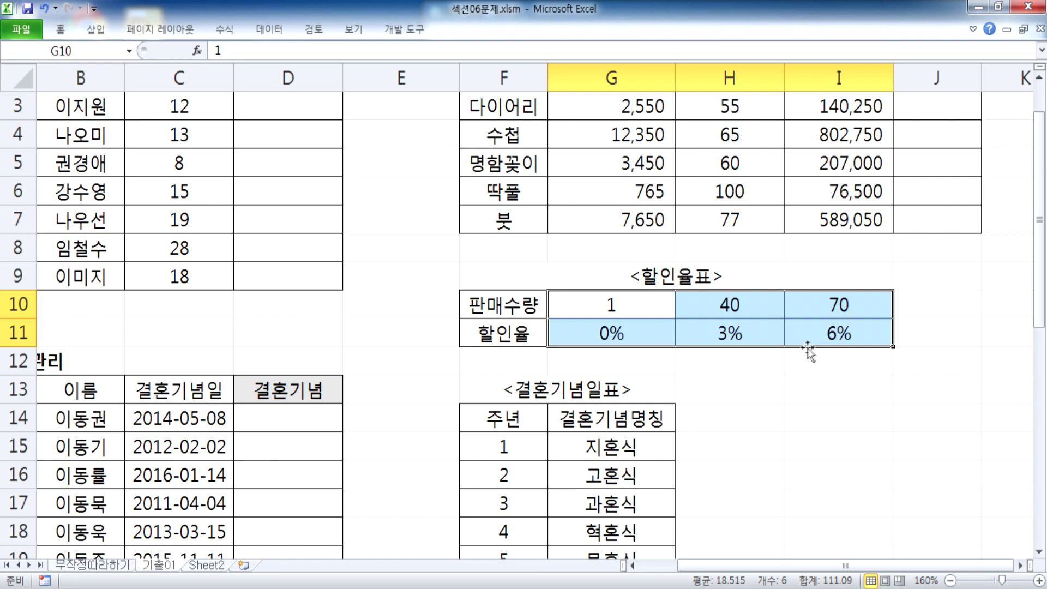
{"action": "scroll", "coordinate": [809, 351], "scroll_direction": "up", "scroll_amount": 1}
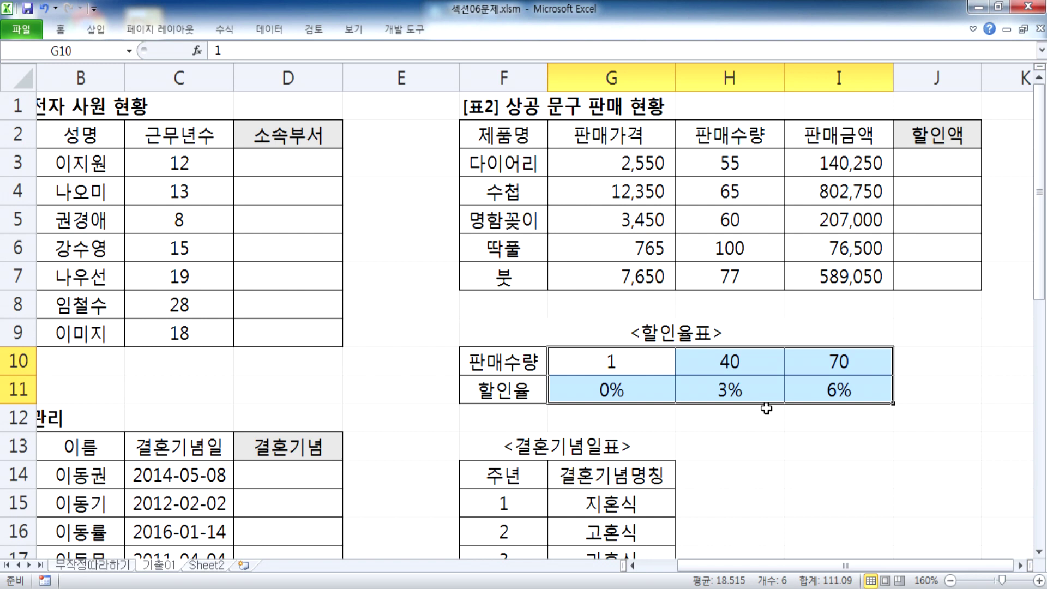
{"action": "left_click", "coordinate": [754, 191]}
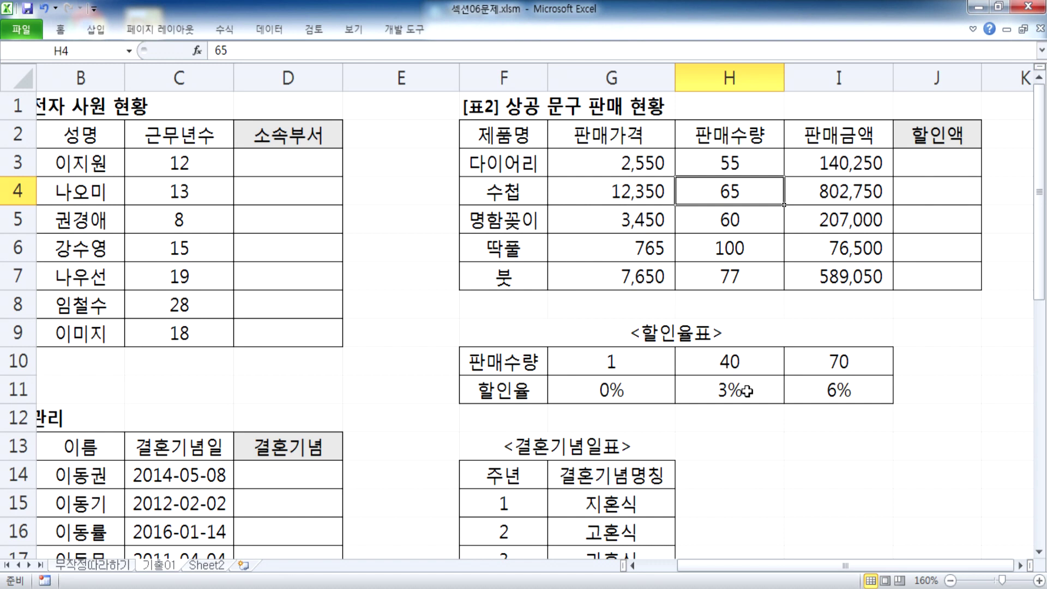
{"action": "left_click", "coordinate": [753, 252]}
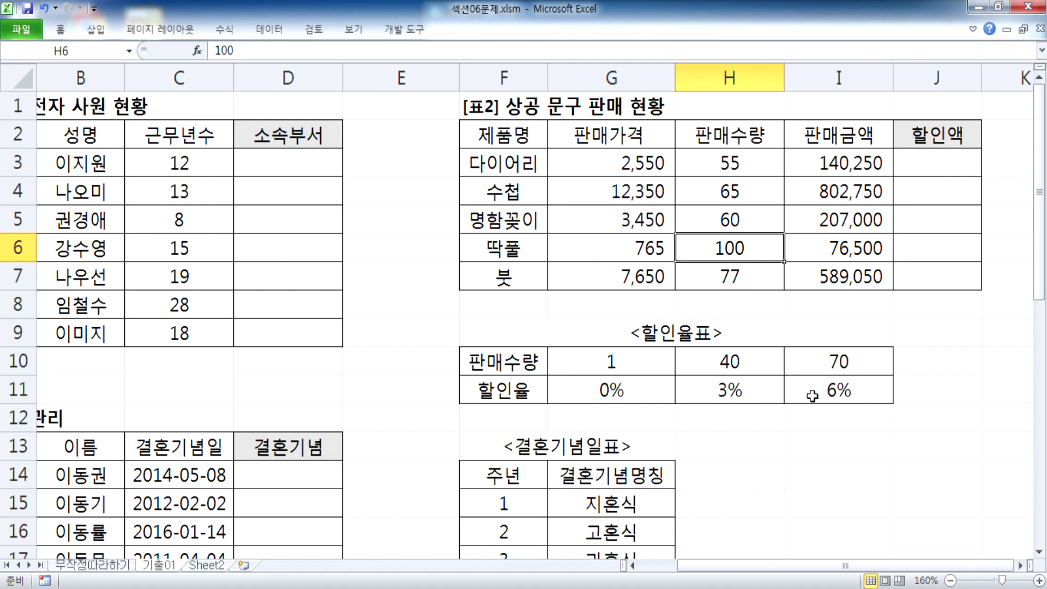
{"action": "left_click", "coordinate": [615, 361]}
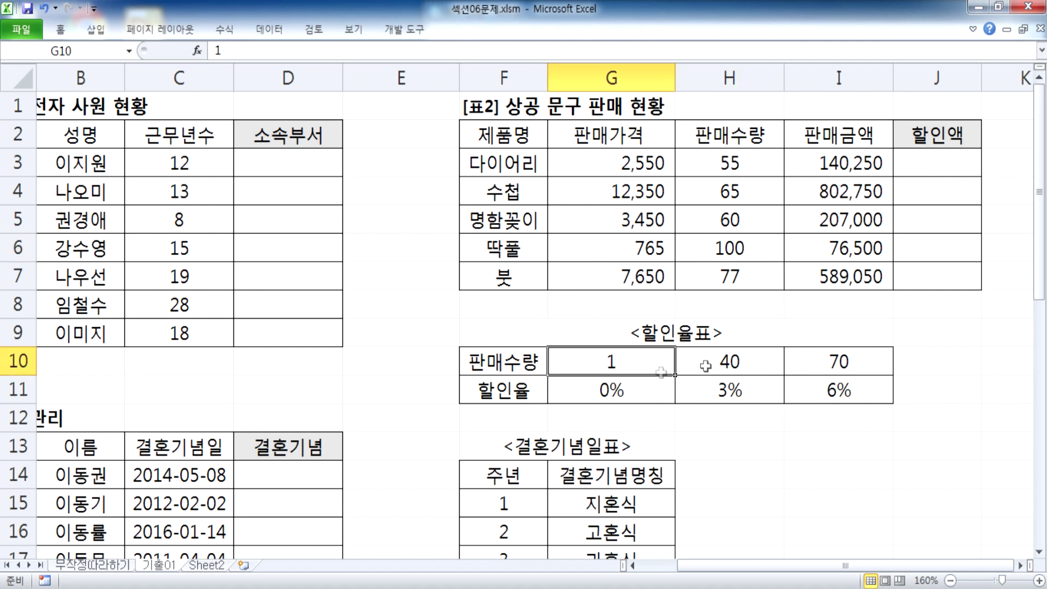
{"action": "left_click", "coordinate": [623, 389]}
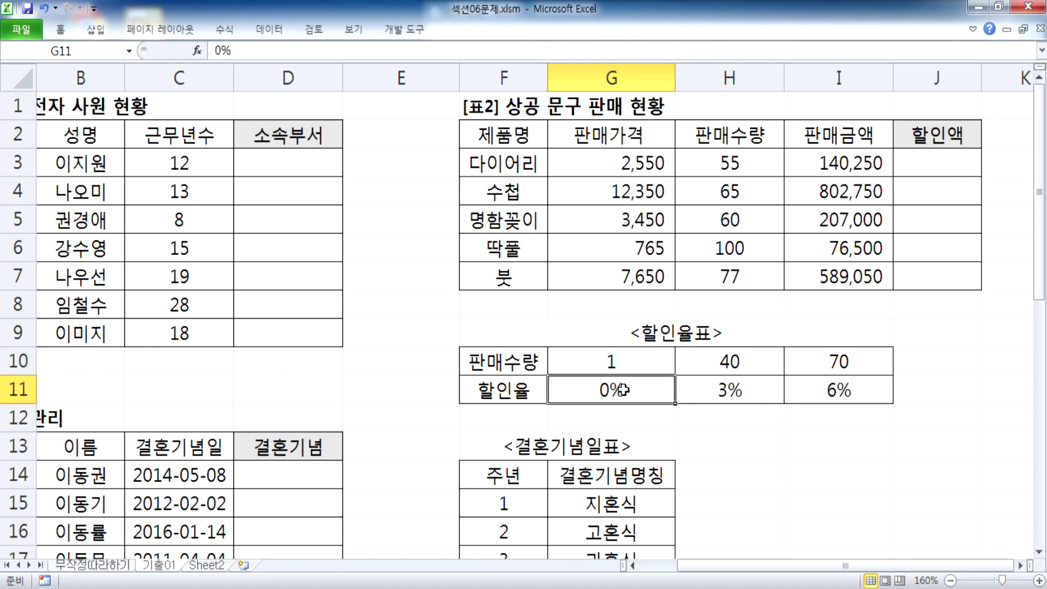
{"action": "left_click", "coordinate": [767, 358]}
{"action": "left_click_drag", "start_coordinate": [767, 359], "coordinate": [747, 391]}
{"action": "left_click_drag", "start_coordinate": [818, 362], "coordinate": [842, 390]}
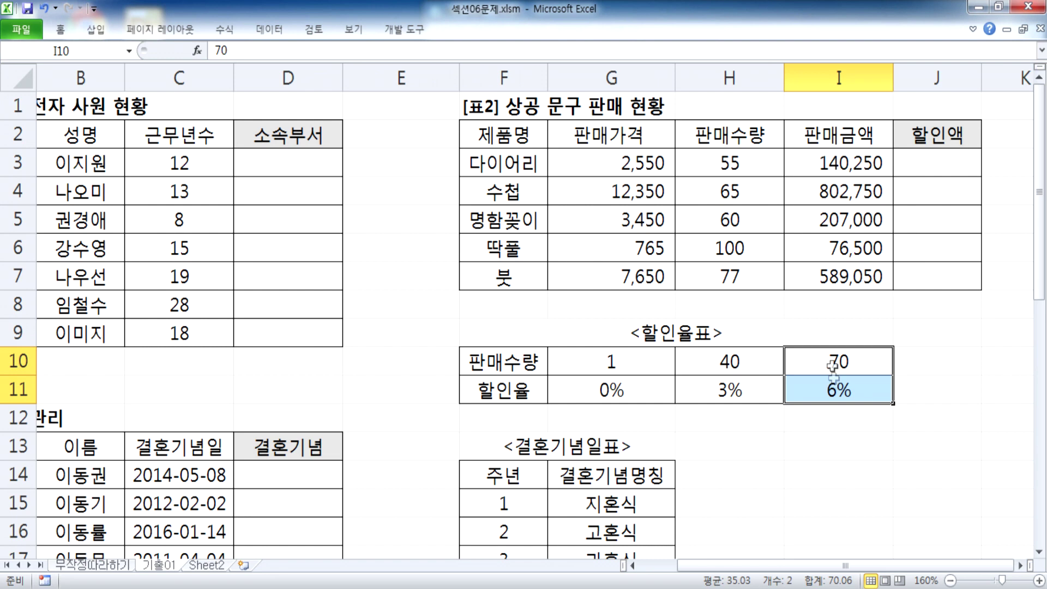
{"action": "left_click", "coordinate": [739, 163]}
{"action": "left_click_drag", "start_coordinate": [668, 363], "coordinate": [868, 392]}
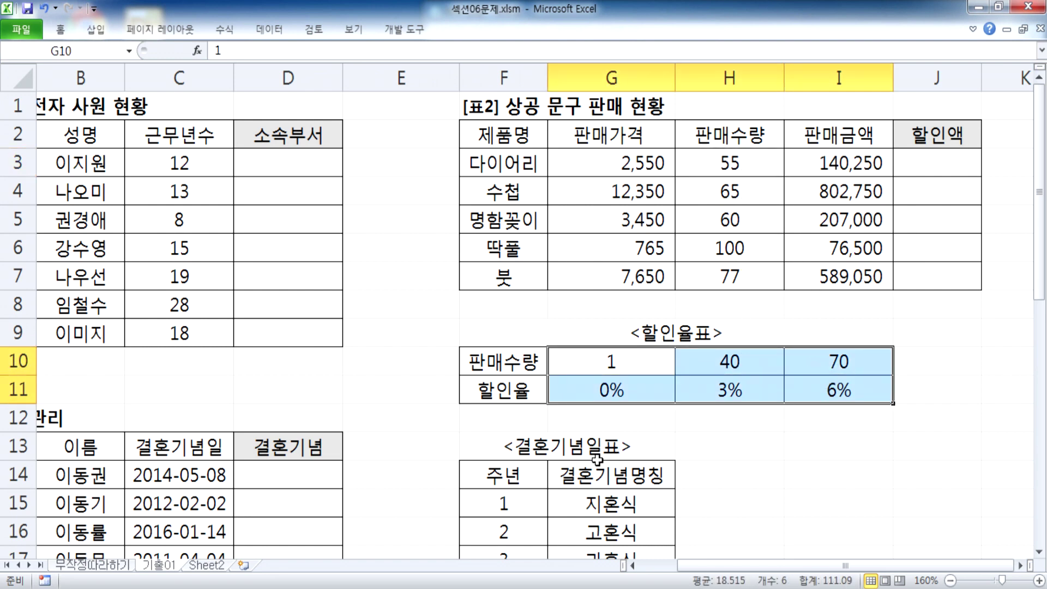
{"action": "left_click", "coordinate": [750, 164]}
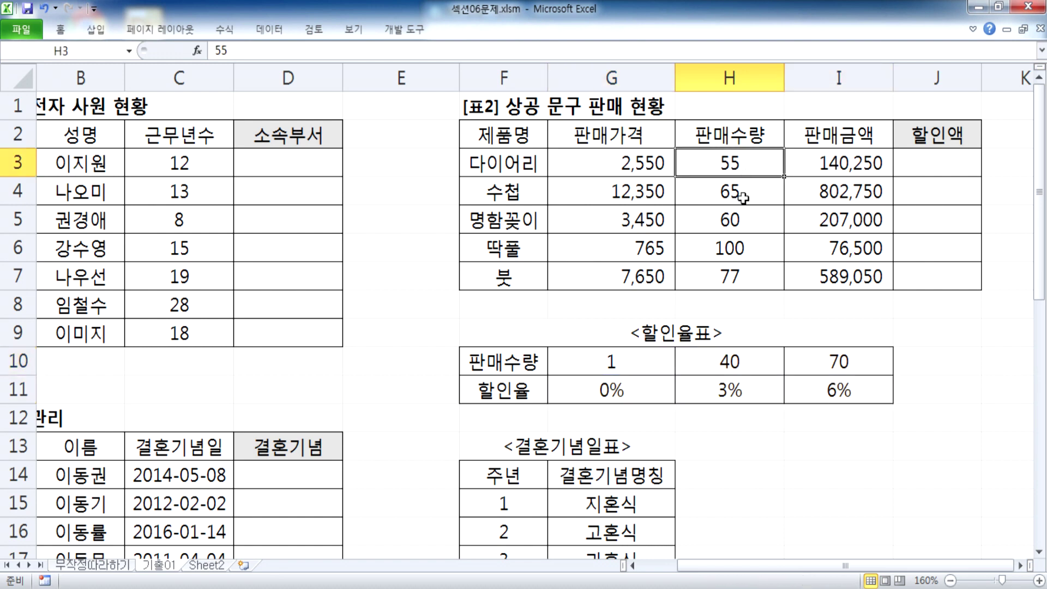
{"action": "left_click", "coordinate": [744, 364]}
{"action": "left_click_drag", "start_coordinate": [744, 364], "coordinate": [762, 389]}
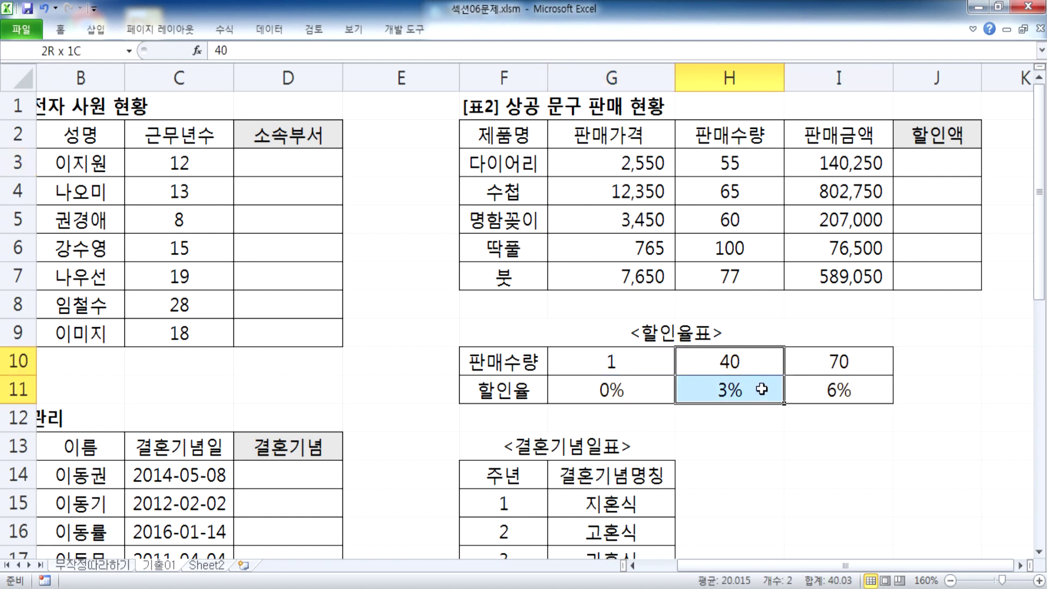
{"action": "key", "text": "alt+Tab"}
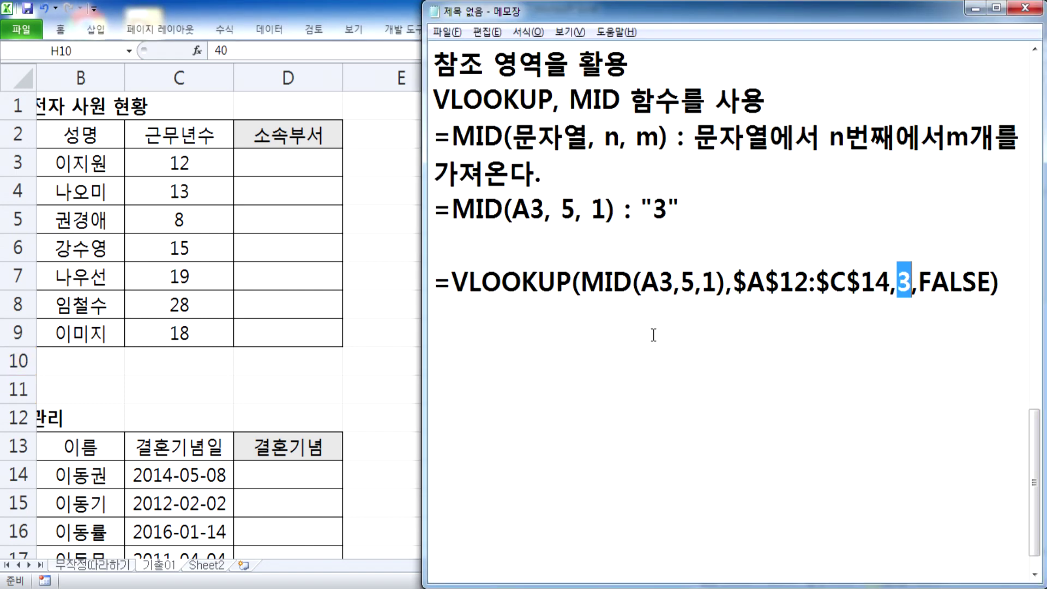
{"action": "left_click", "coordinate": [486, 319]}
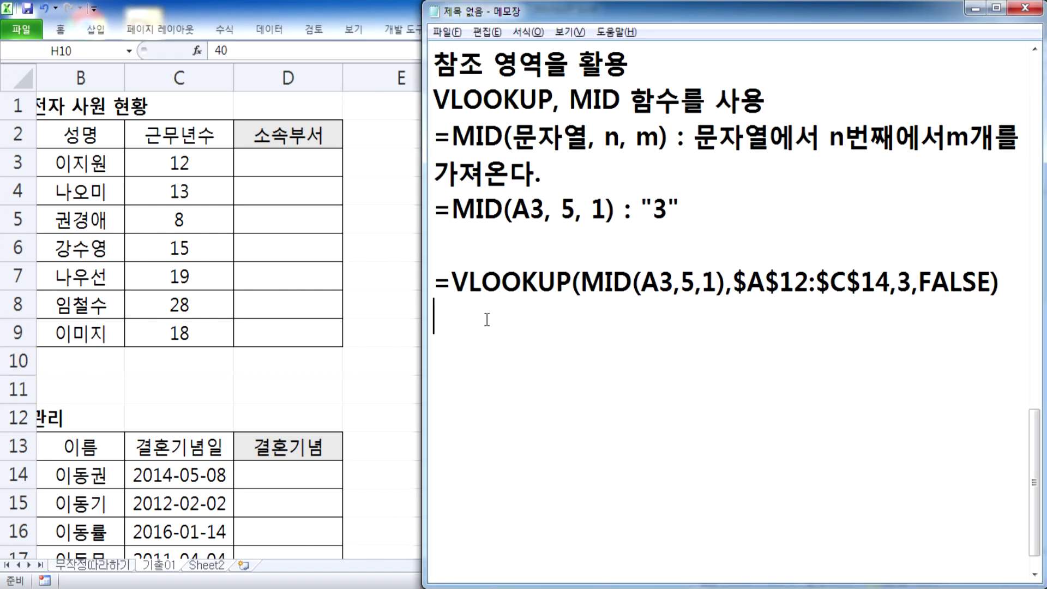
{"action": "key", "text": "alt+Tab"}
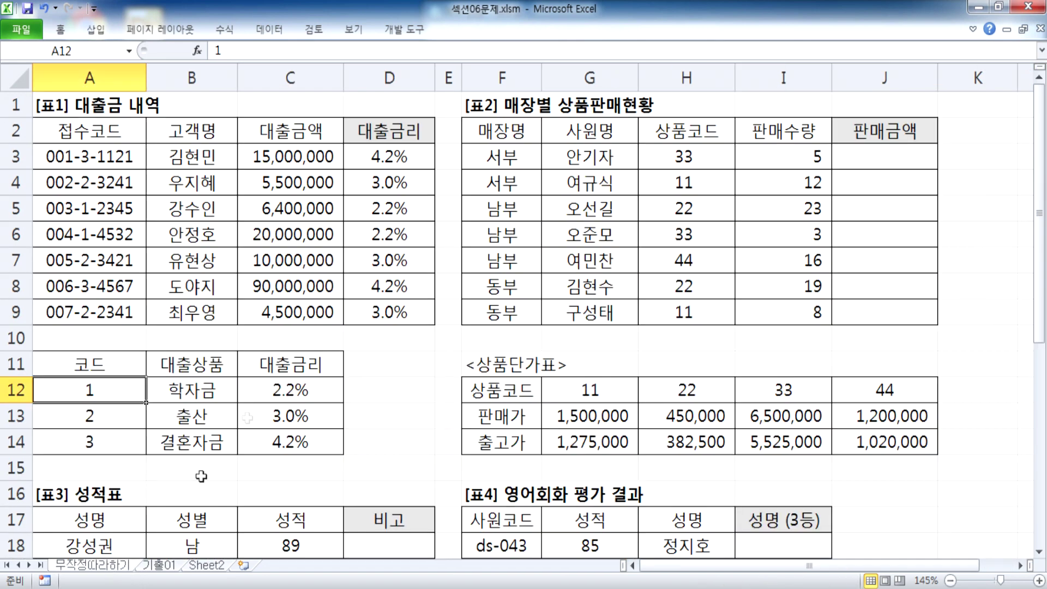
{"action": "left_click", "coordinate": [396, 153]}
View the Function Arguments breakdown of D3's VLOOKUP formula and close it.
{"action": "left_click", "coordinate": [200, 53]}
{"action": "left_click", "coordinate": [621, 186]}
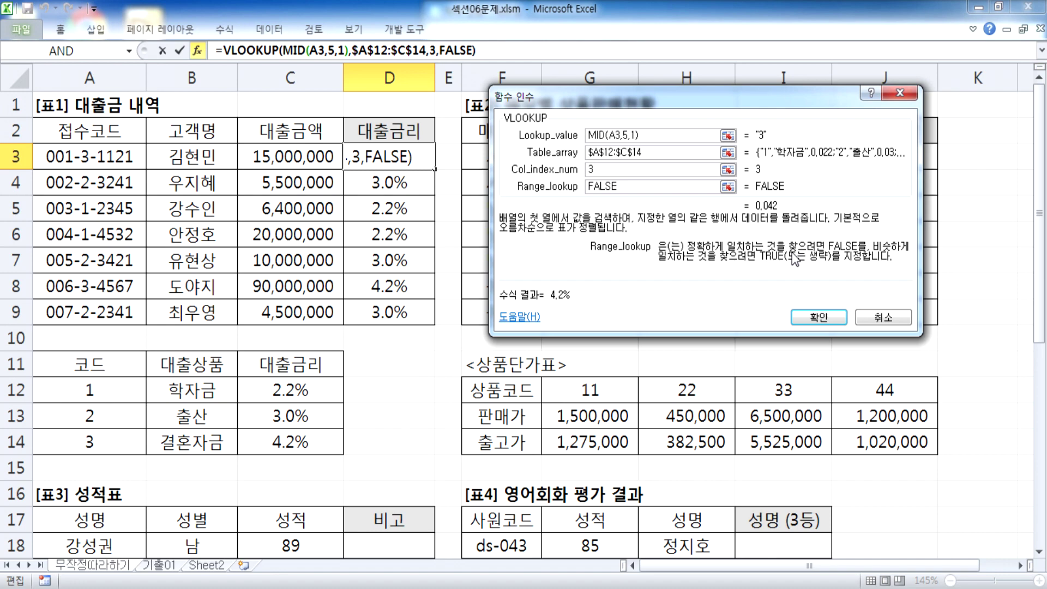
{"action": "key", "text": "Return"}
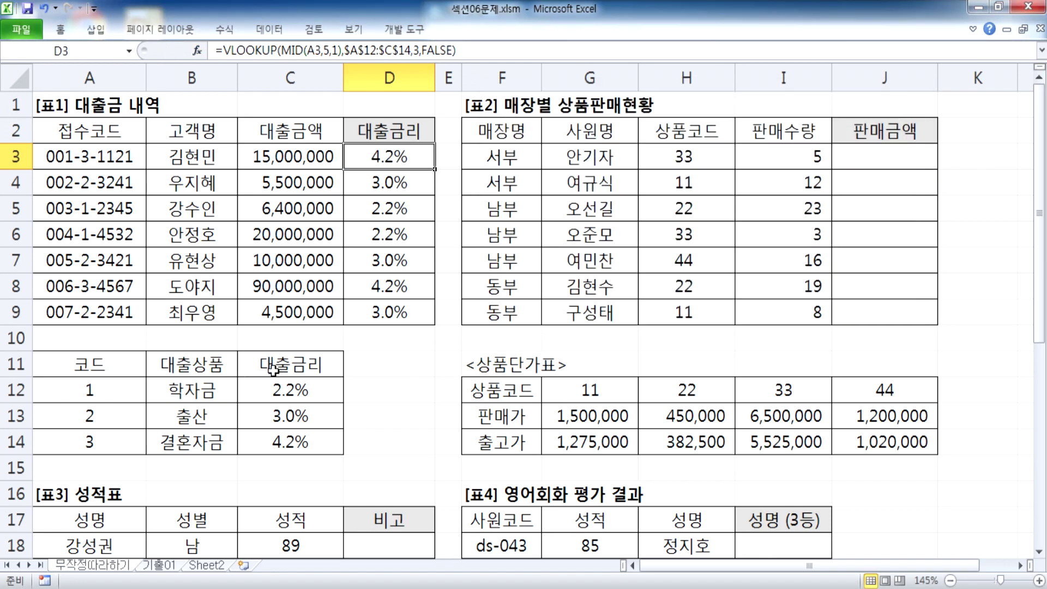
Highlight FALSE in D3's formula and read the Range_lookup explanation in Function Arguments.
{"action": "left_click_drag", "start_coordinate": [104, 392], "coordinate": [100, 448]}
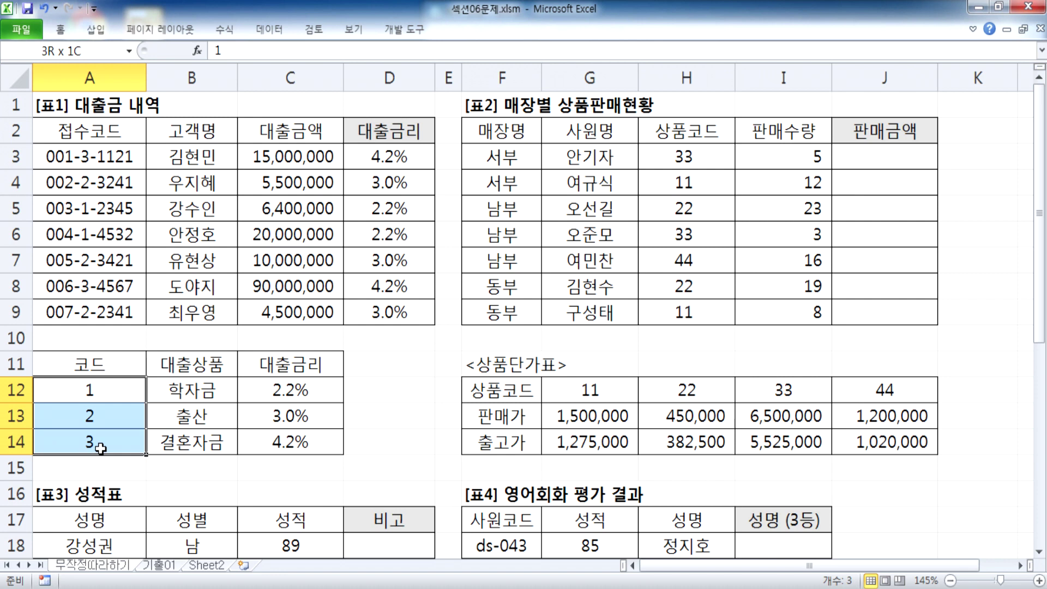
{"action": "double_click", "coordinate": [395, 162]}
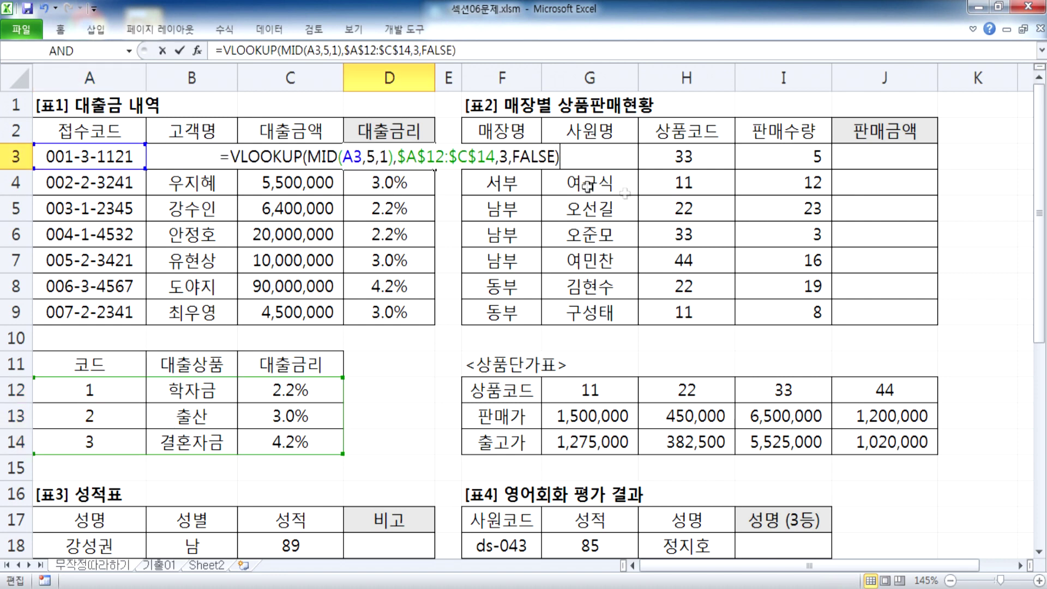
{"action": "left_click_drag", "start_coordinate": [513, 157], "coordinate": [555, 157]}
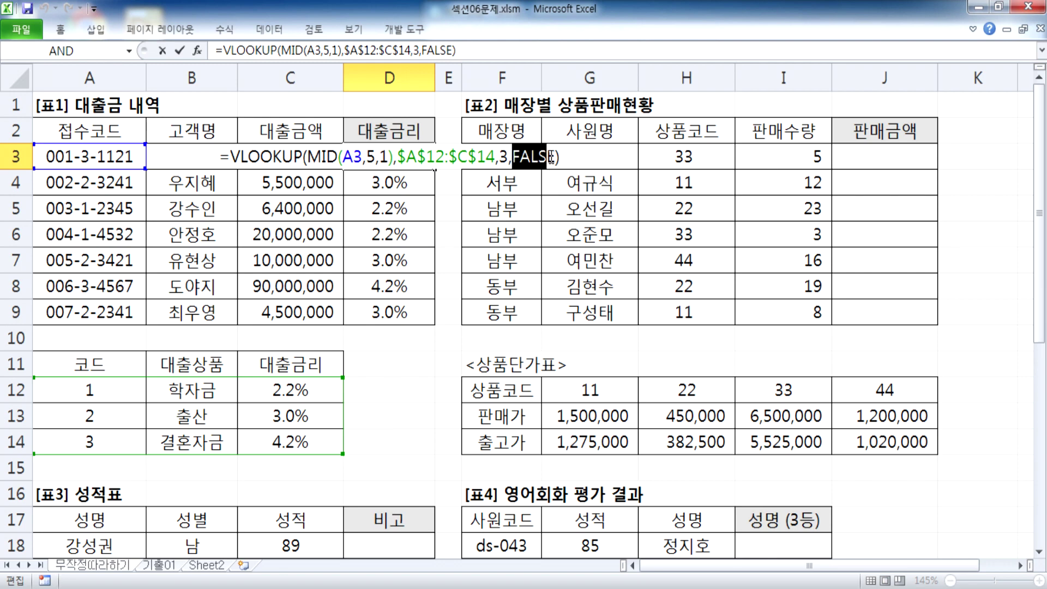
{"action": "left_click", "coordinate": [196, 51]}
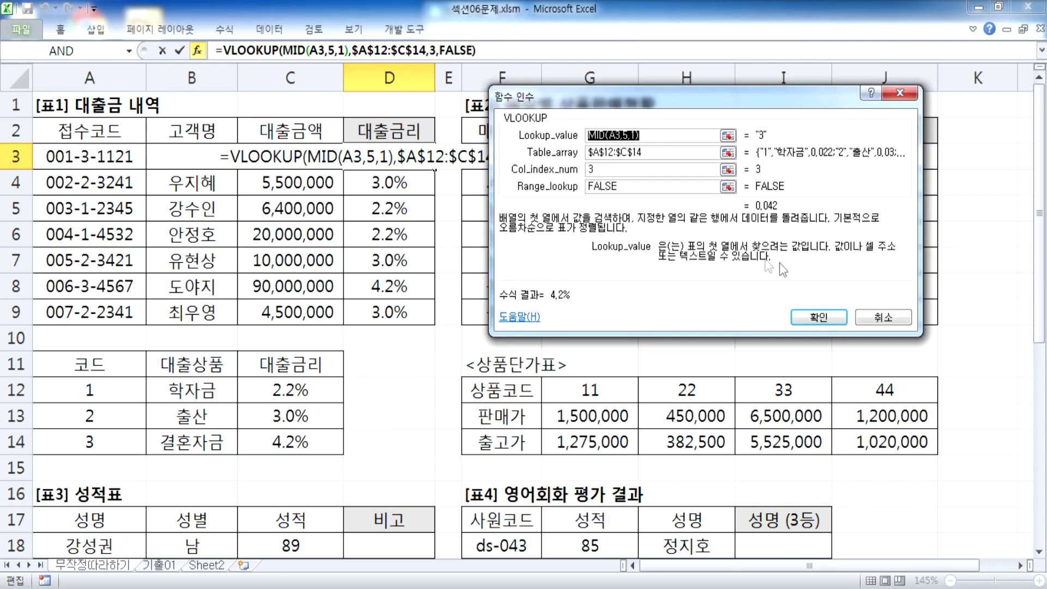
{"action": "left_click", "coordinate": [614, 188]}
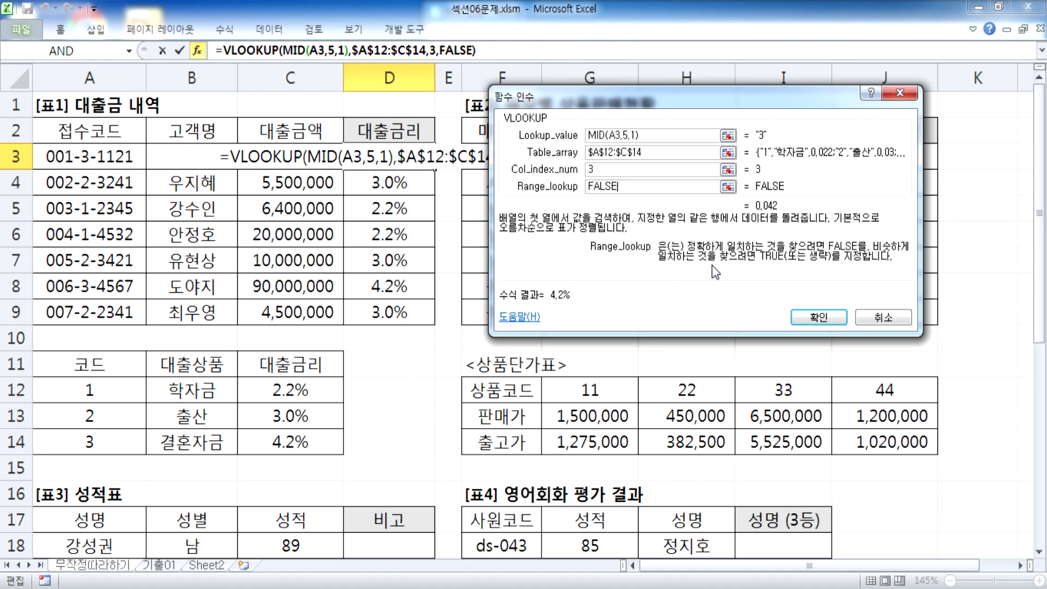
{"action": "key", "text": "Return"}
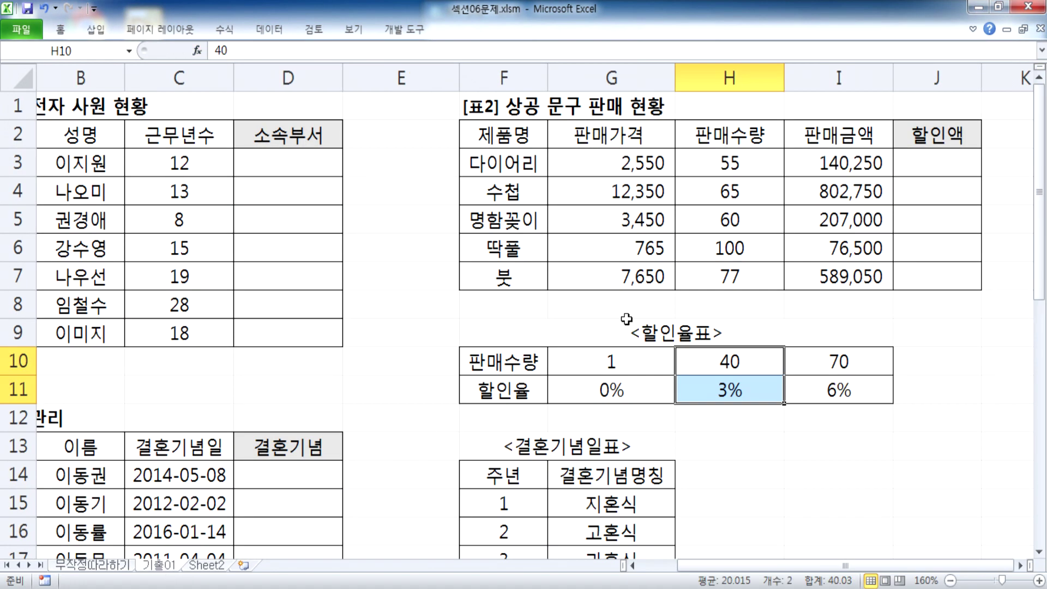
On the stationery sheet, point out sales quantity 55 and the 40-unit threshold with its 3% rate.
{"action": "left_click", "coordinate": [742, 159]}
{"action": "left_click", "coordinate": [720, 365]}
{"action": "left_click_drag", "start_coordinate": [720, 366], "coordinate": [759, 393]}
On the loan sheet, match product code 33 in the sales list to code 33 in the price table.
{"action": "left_click", "coordinate": [102, 567]}
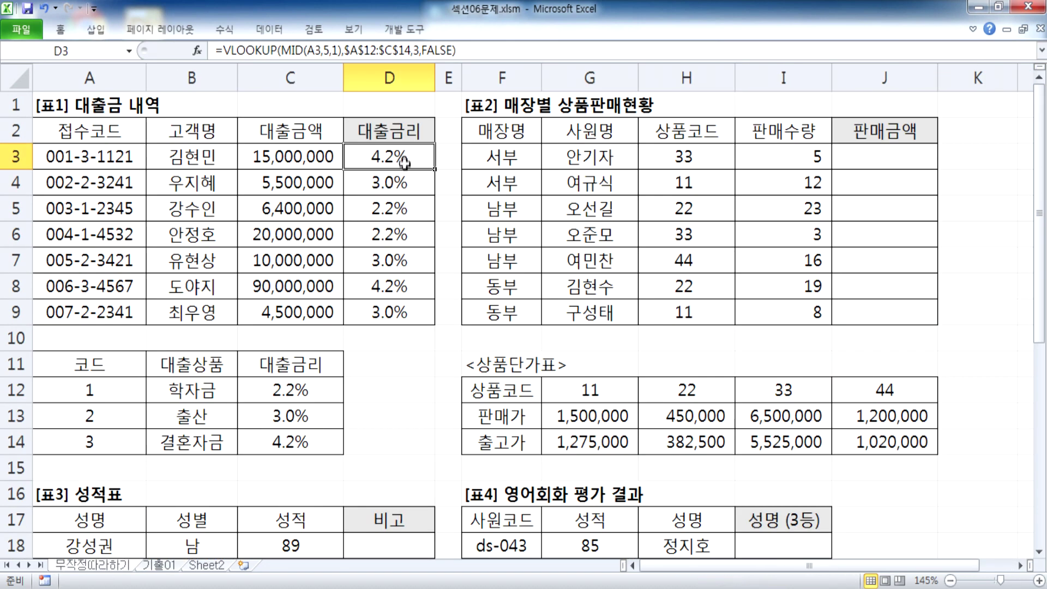
{"action": "left_click", "coordinate": [690, 157]}
{"action": "left_click", "coordinate": [763, 388]}
{"action": "scroll", "coordinate": [787, 360], "scroll_direction": "down", "scroll_amount": 1}
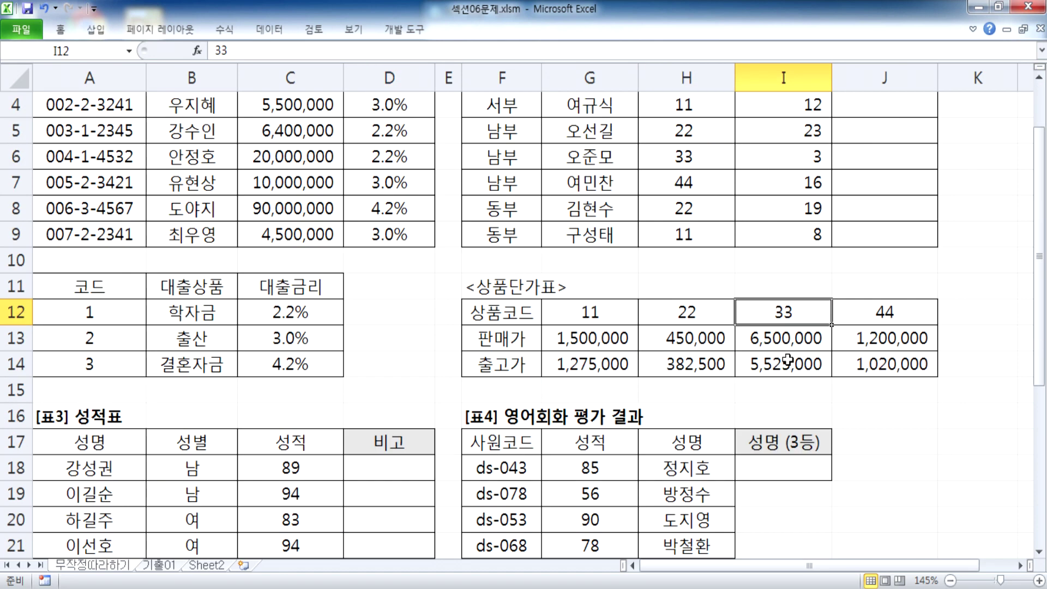
{"action": "scroll", "coordinate": [787, 359], "scroll_direction": "up", "scroll_amount": 1}
{"action": "left_click", "coordinate": [700, 157]}
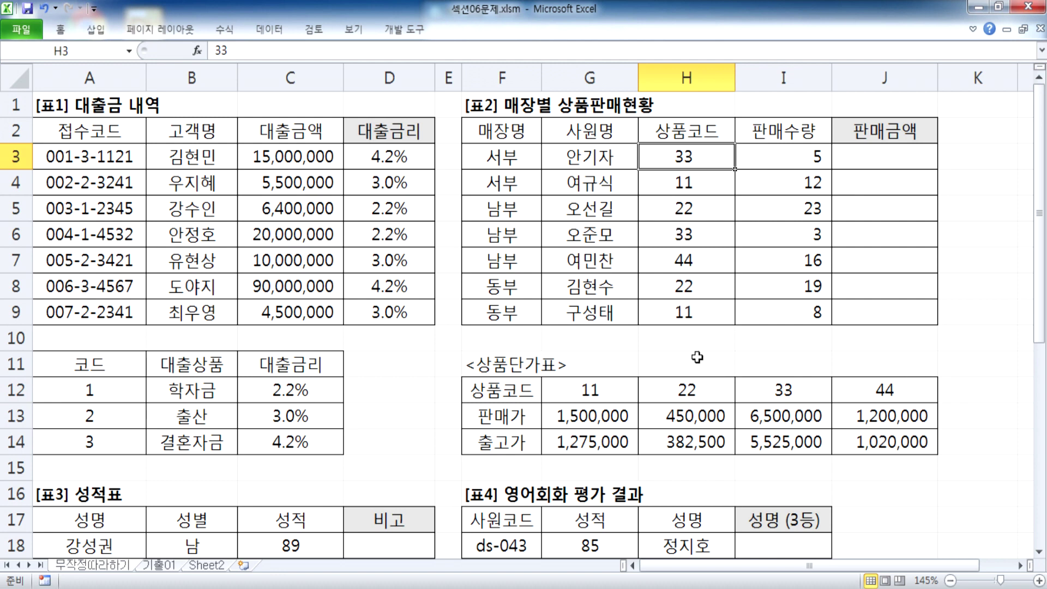
Point out codes 11, 22, 33 and 44 in the 상품단가표 price table.
{"action": "left_click", "coordinate": [604, 392]}
{"action": "left_click", "coordinate": [683, 389]}
{"action": "left_click", "coordinate": [765, 389]}
{"action": "left_click", "coordinate": [871, 392]}
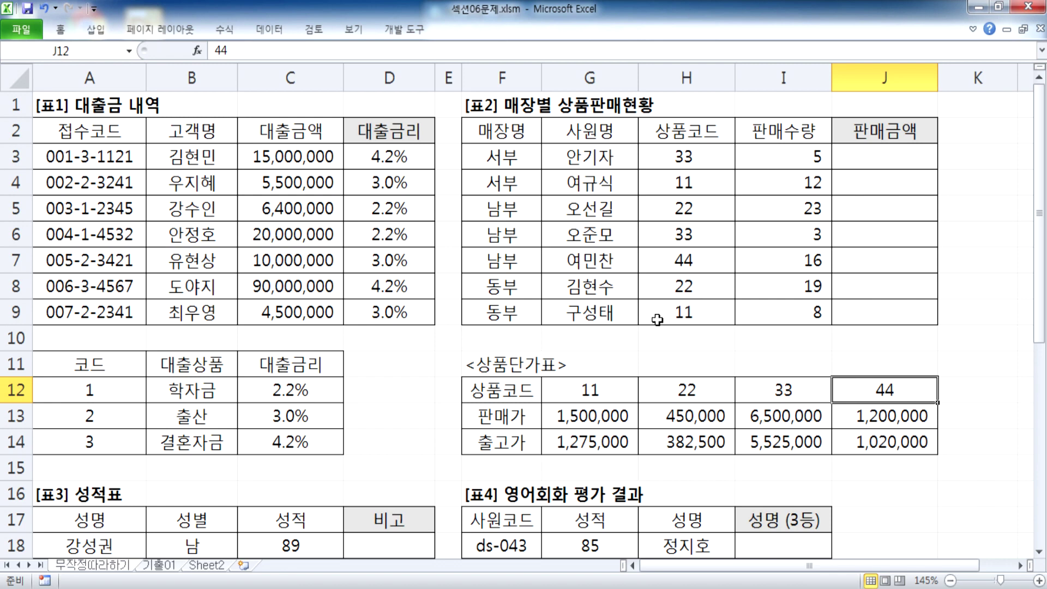
{"action": "scroll", "coordinate": [480, 398], "scroll_direction": "down", "scroll_amount": 3}
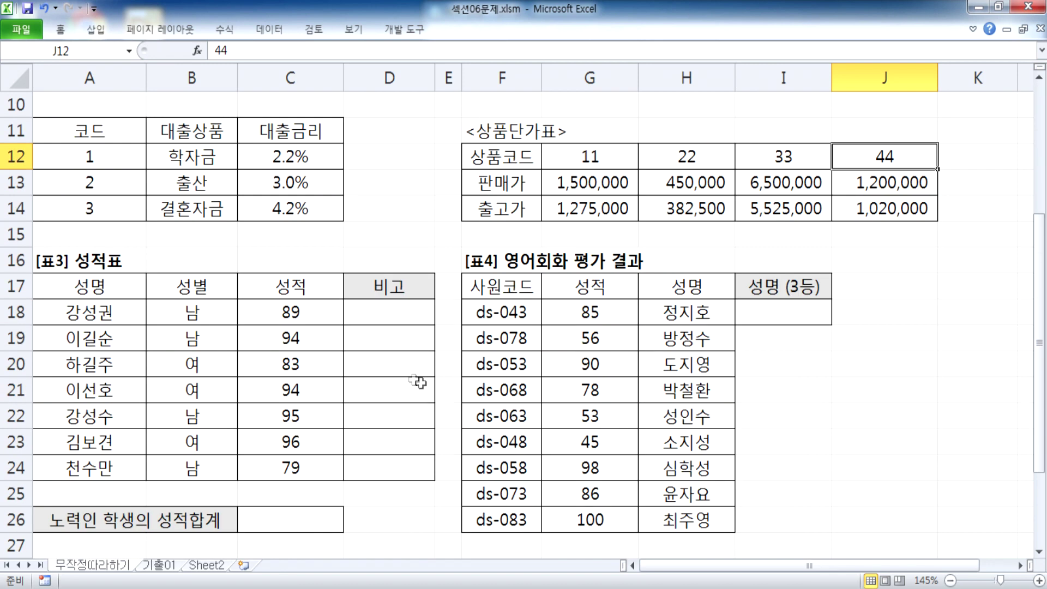
{"action": "scroll", "coordinate": [382, 363], "scroll_direction": "up", "scroll_amount": 3}
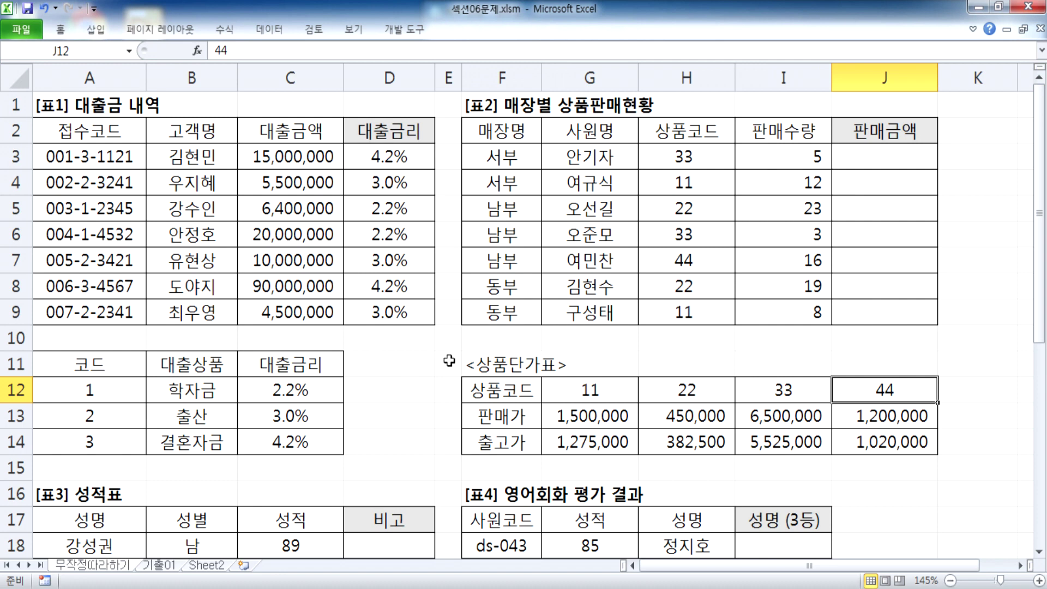
Inspect D3's VLOOKUP formula, highlighting its $A$12:$C$14 range without changing anything.
{"action": "left_click", "coordinate": [373, 361]}
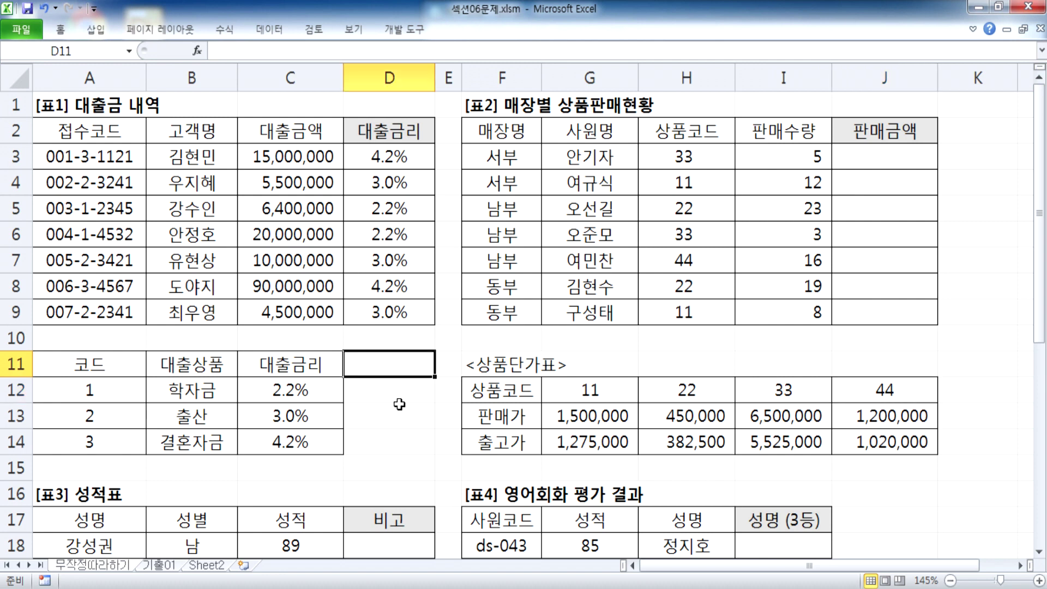
{"action": "left_click", "coordinate": [404, 157]}
{"action": "double_click", "coordinate": [400, 156]}
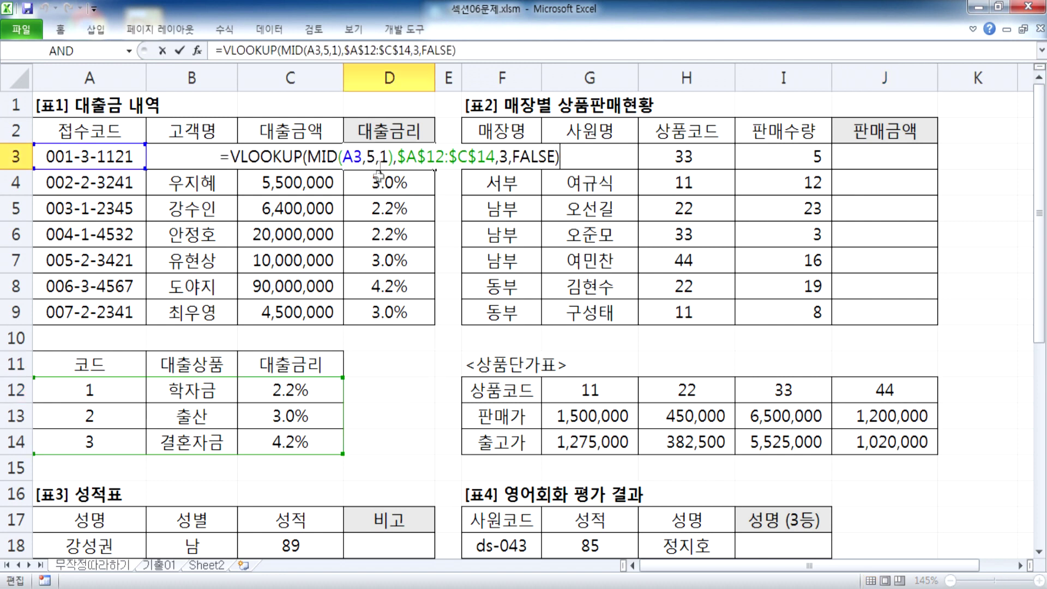
{"action": "left_click_drag", "start_coordinate": [397, 157], "coordinate": [494, 157]}
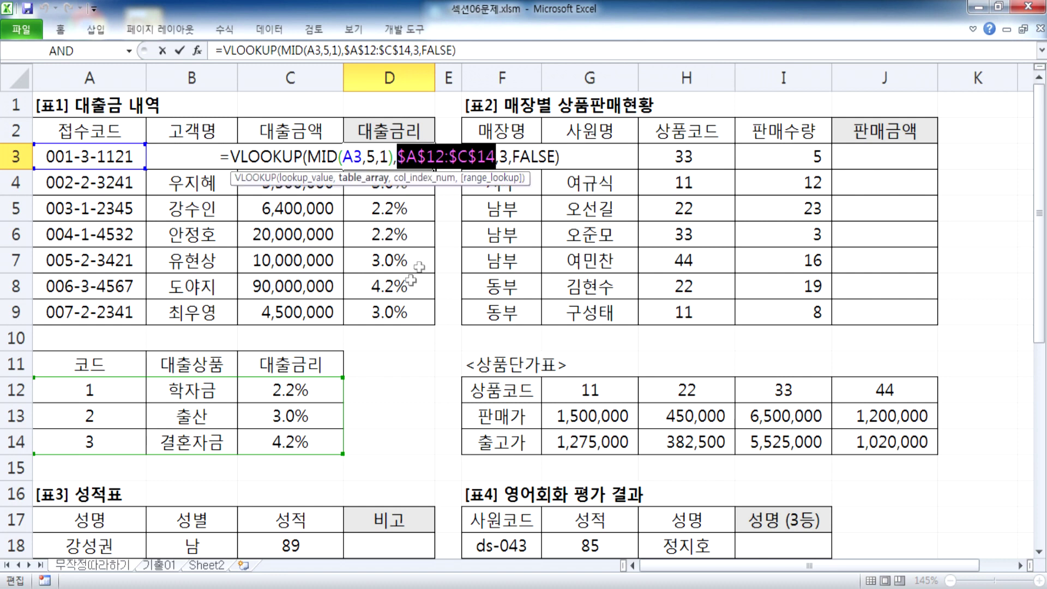
{"action": "key", "text": "Escape"}
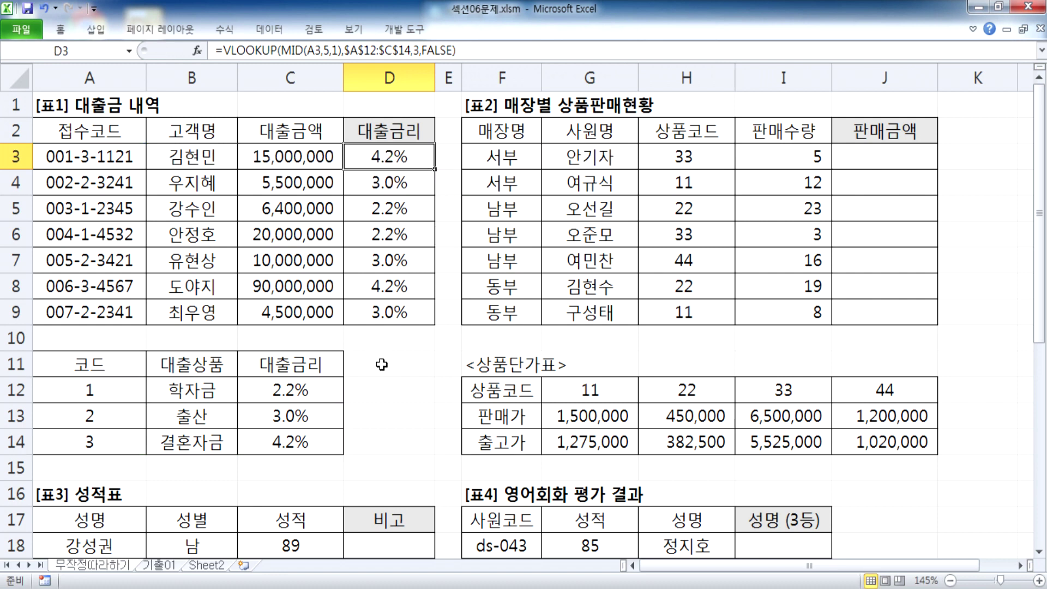
{"action": "left_click", "coordinate": [381, 364]}
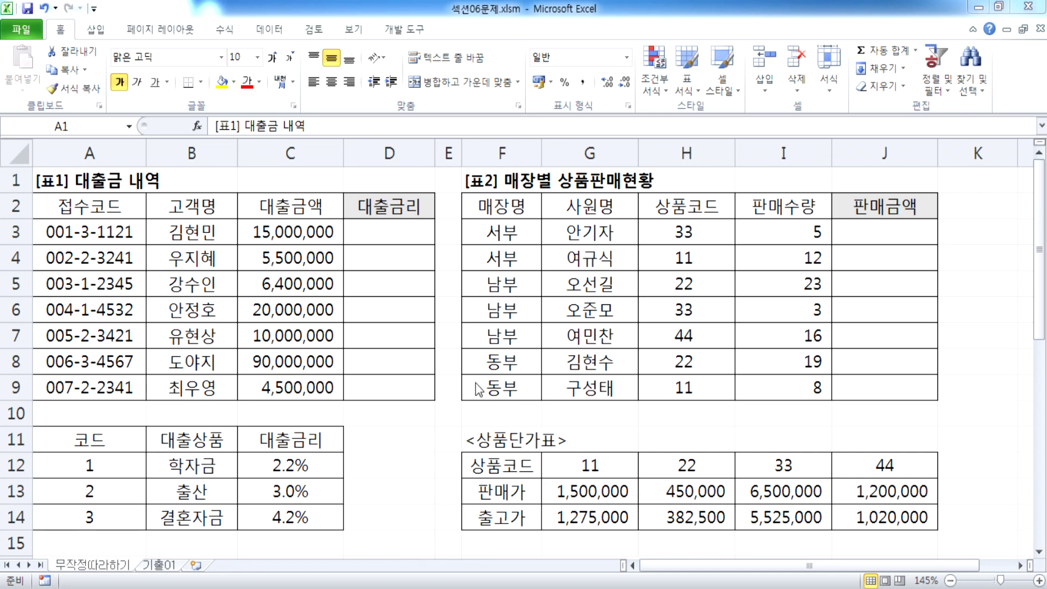
Highlight the fifth character '3' in A3's code 001-3-1121, then dock a blank Notepad beside Excel.
{"action": "double_click", "coordinate": [81, 232]}
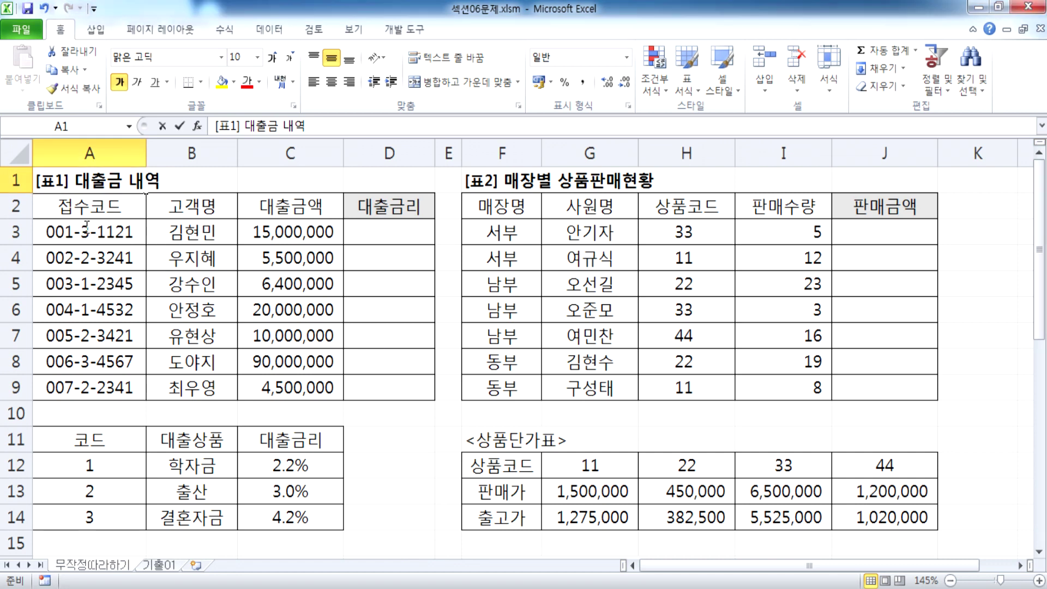
{"action": "left_click_drag", "start_coordinate": [81, 232], "coordinate": [90, 232]}
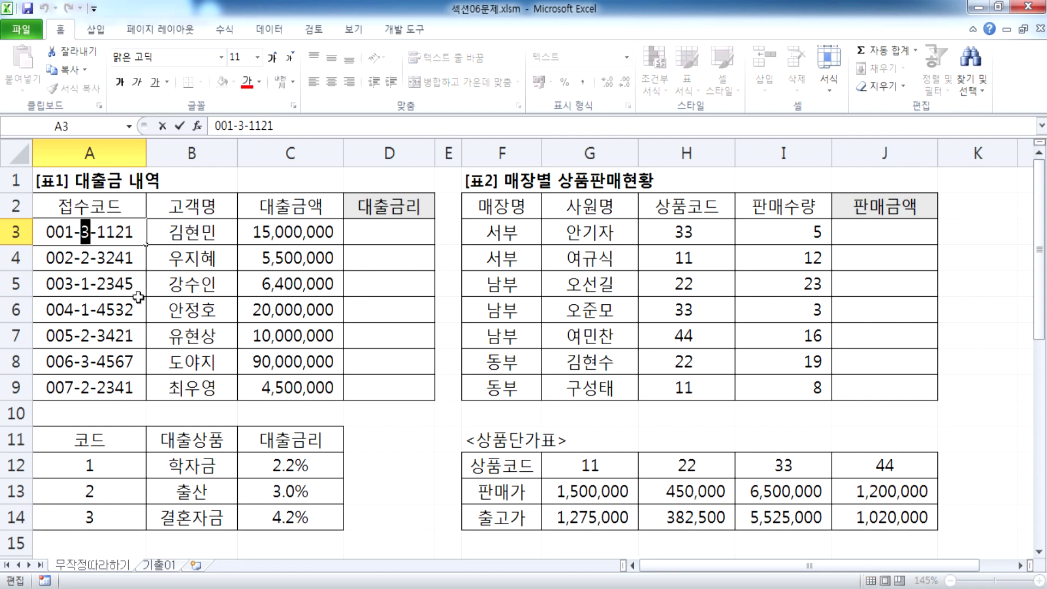
{"action": "scroll", "coordinate": [147, 386], "scroll_direction": "down", "scroll_amount": 1}
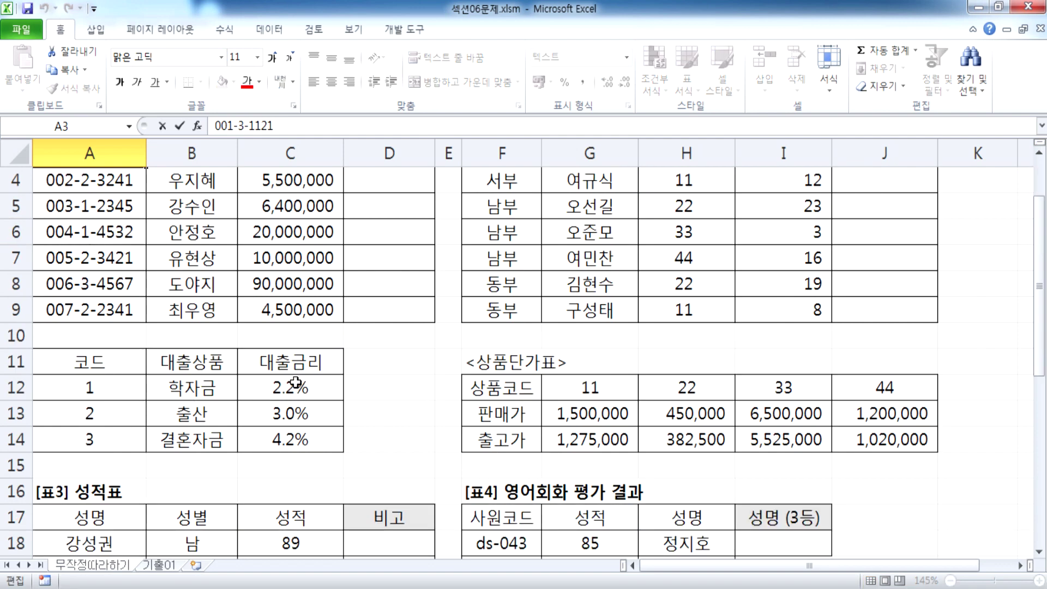
{"action": "scroll", "coordinate": [292, 383], "scroll_direction": "up", "scroll_amount": 1}
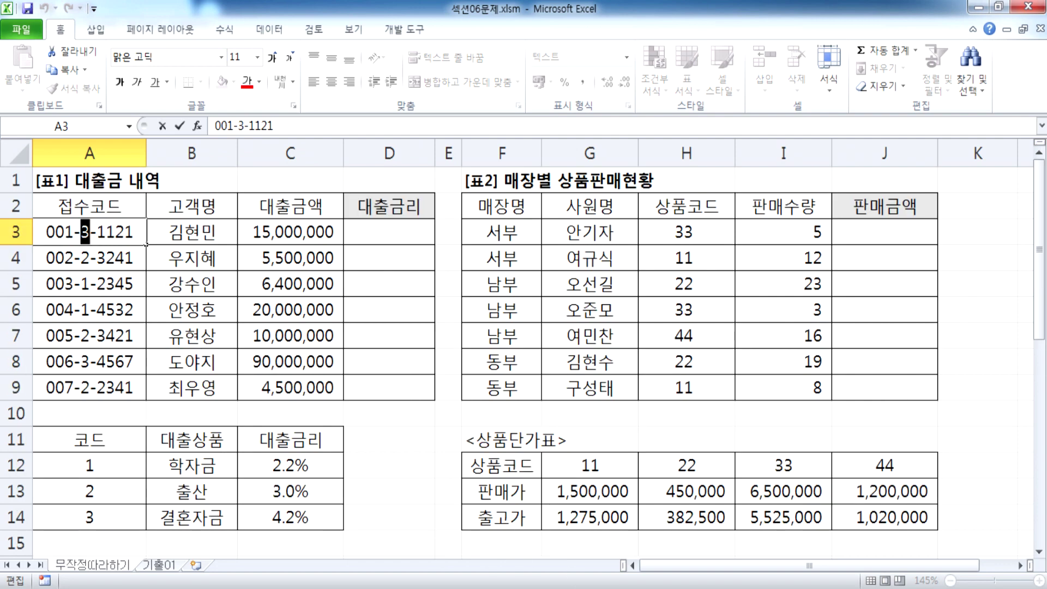
{"action": "key", "text": "alt+Tab"}
{"action": "left_click_drag", "start_coordinate": [284, 3], "coordinate": [1046, 25]}
Write the problem sentence about finding 대출금리 from the code's fifth character, prefixed with 문제1).
{"action": "left_click_drag", "start_coordinate": [519, 218], "coordinate": [461, 218]}
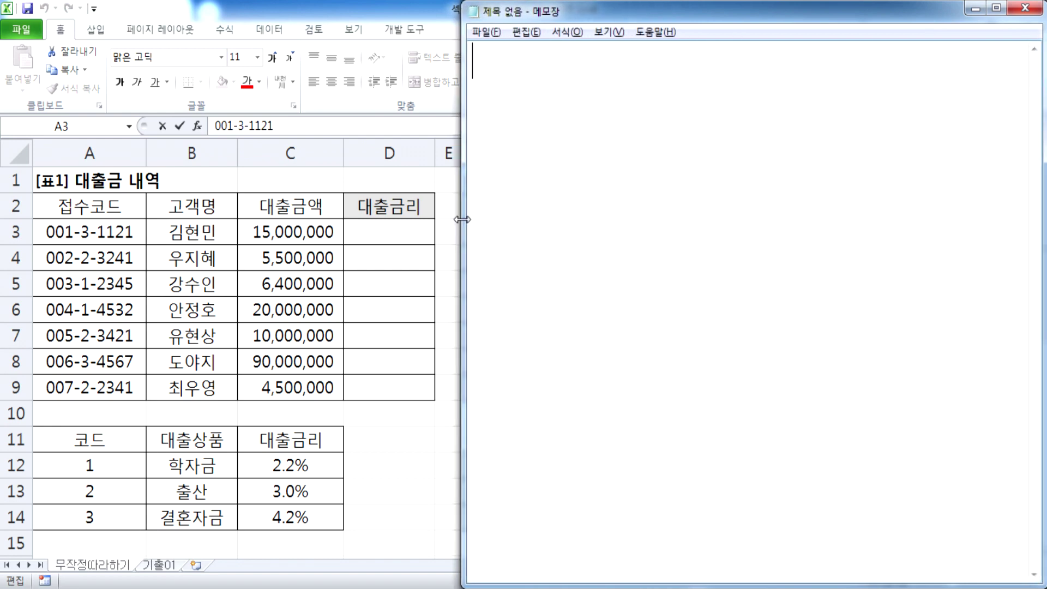
{"action": "type", "text": "wwj"}
{"action": "key", "text": "BackSpace"}
{"action": "key", "text": "BackSpace"}
{"action": "key", "text": "BackSpace"}
{"action": "type", "text": "wj"}
{"action": "key", "text": "BackSpace"}
{"action": "key", "text": "BackSpace"}
{"action": "key", "text": "Hangul"}
{"action": "type", "text": "접수코드의 "}
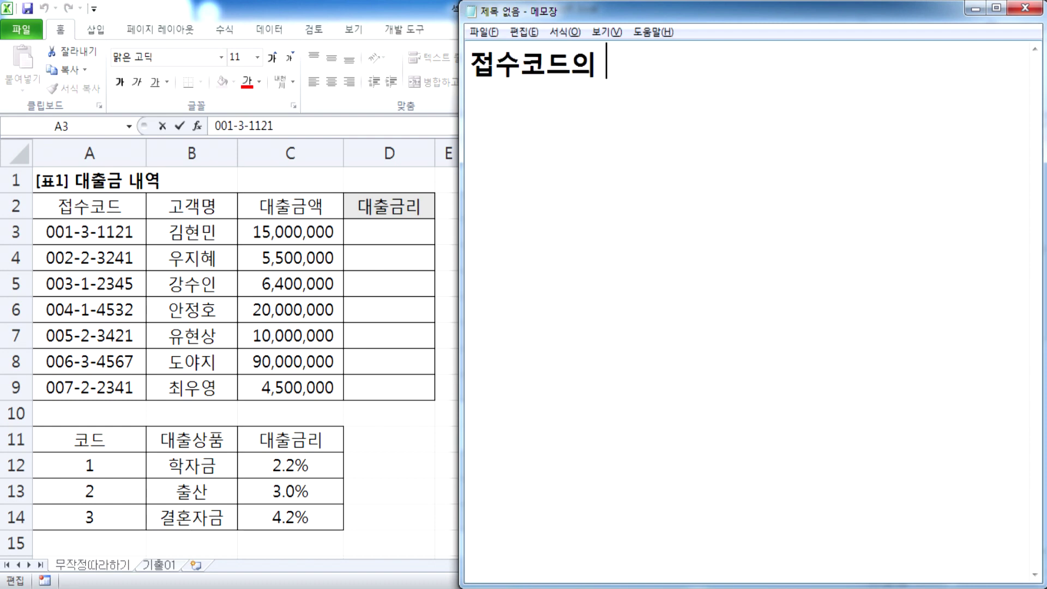
{"action": "type", "text": "5번째 "}
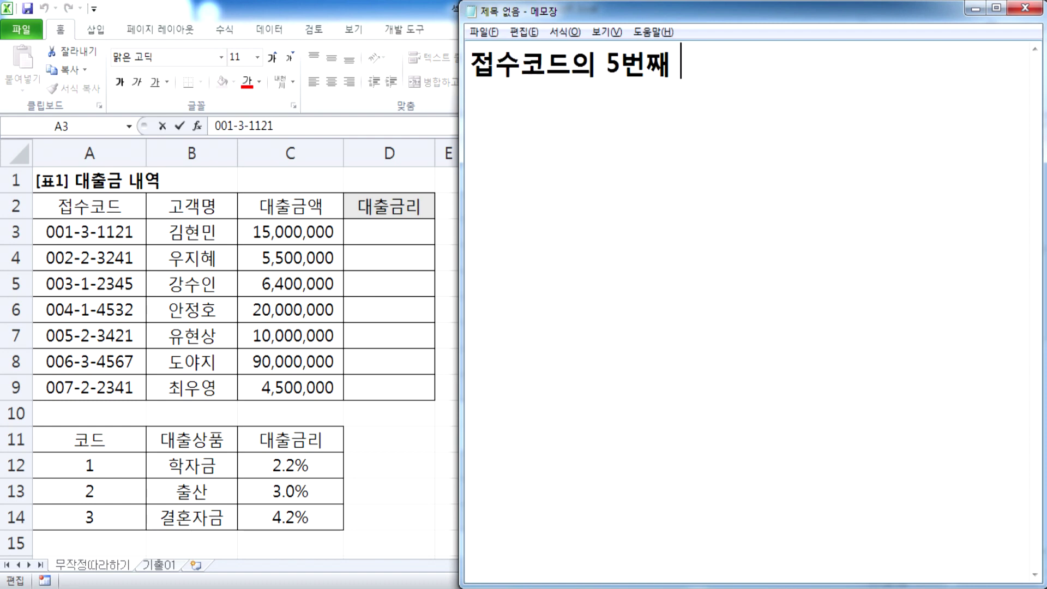
{"action": "type", "text": "문잘를 이"}
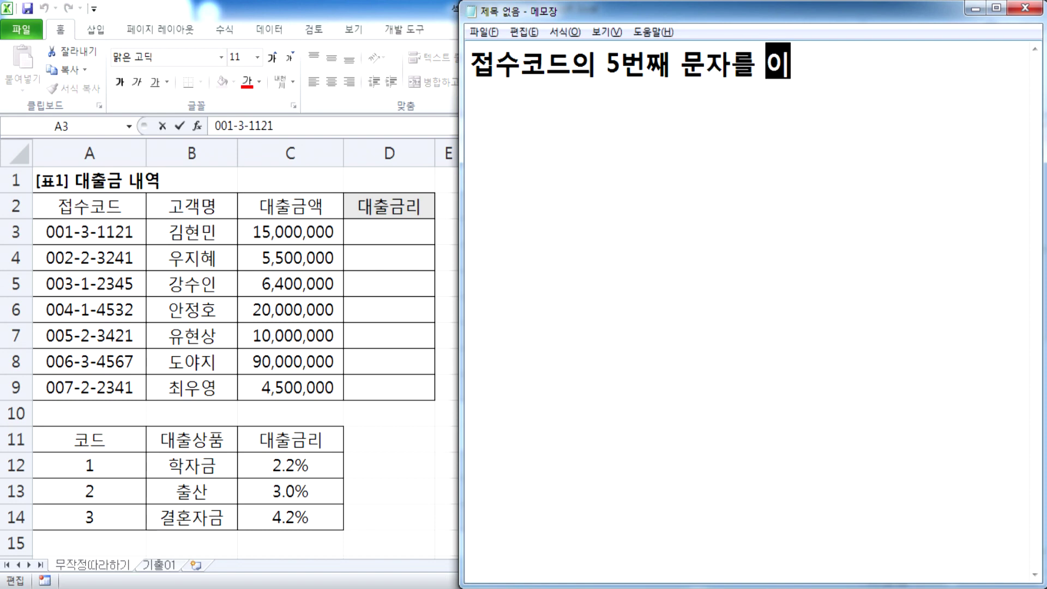
{"action": "type", "text": "용하여 ㅎ하단"}
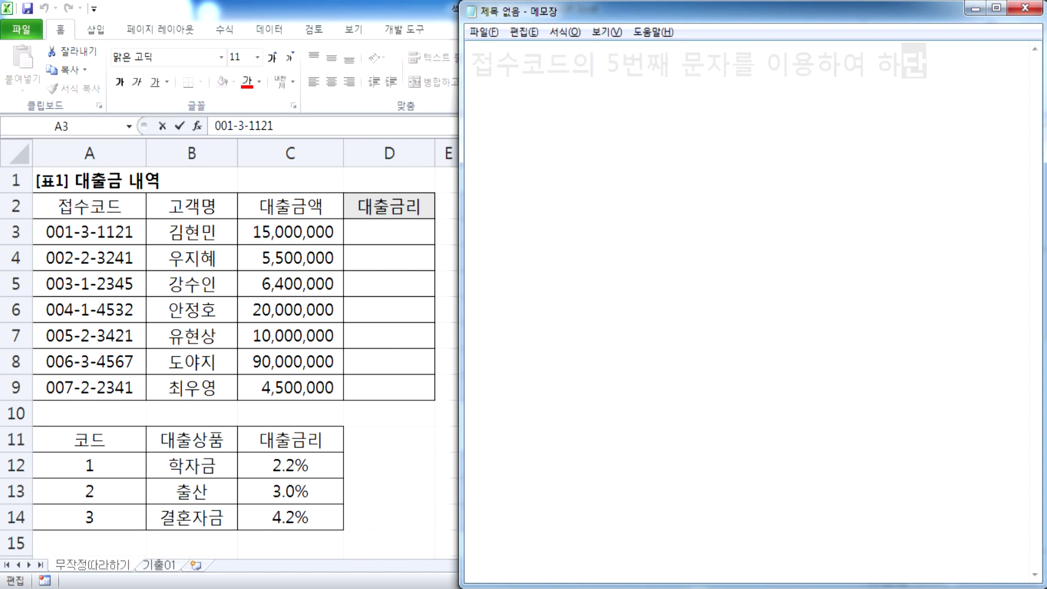
{"action": "type", "text": "의 코드"}
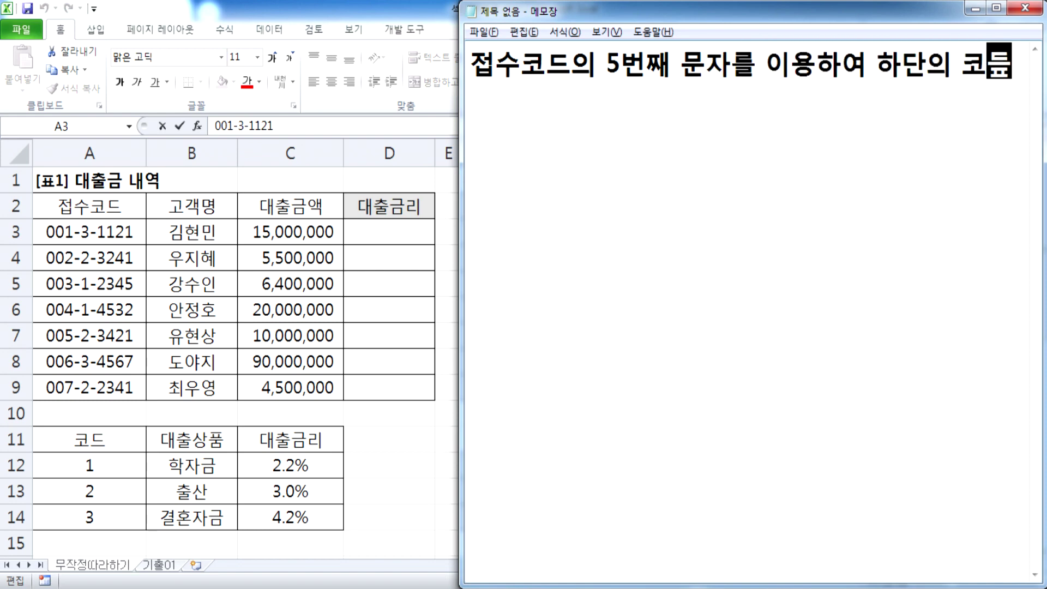
{"action": "type", "text": " 표를 참"}
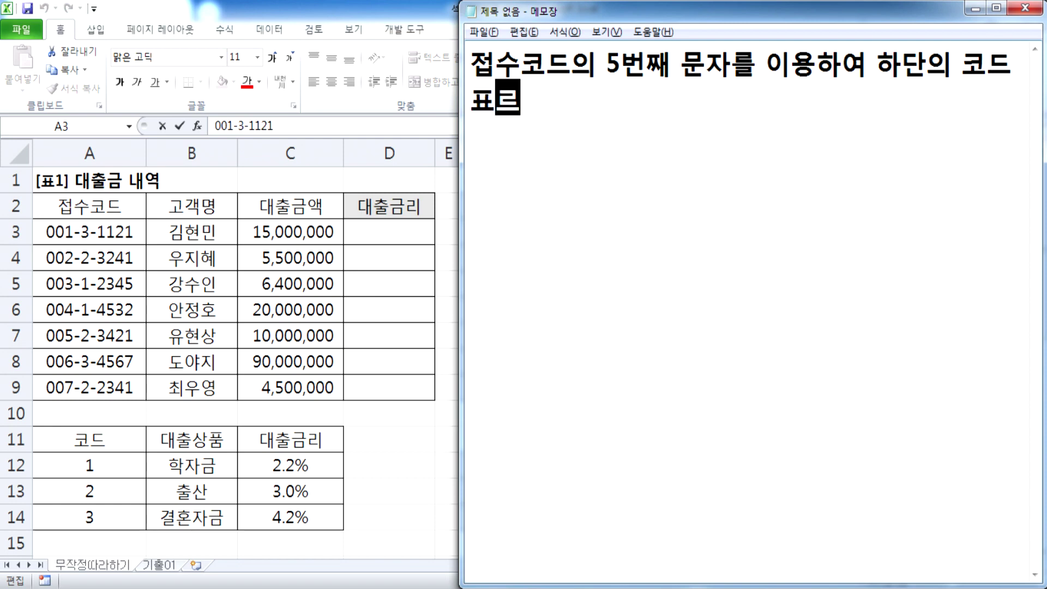
{"action": "type", "text": "조"}
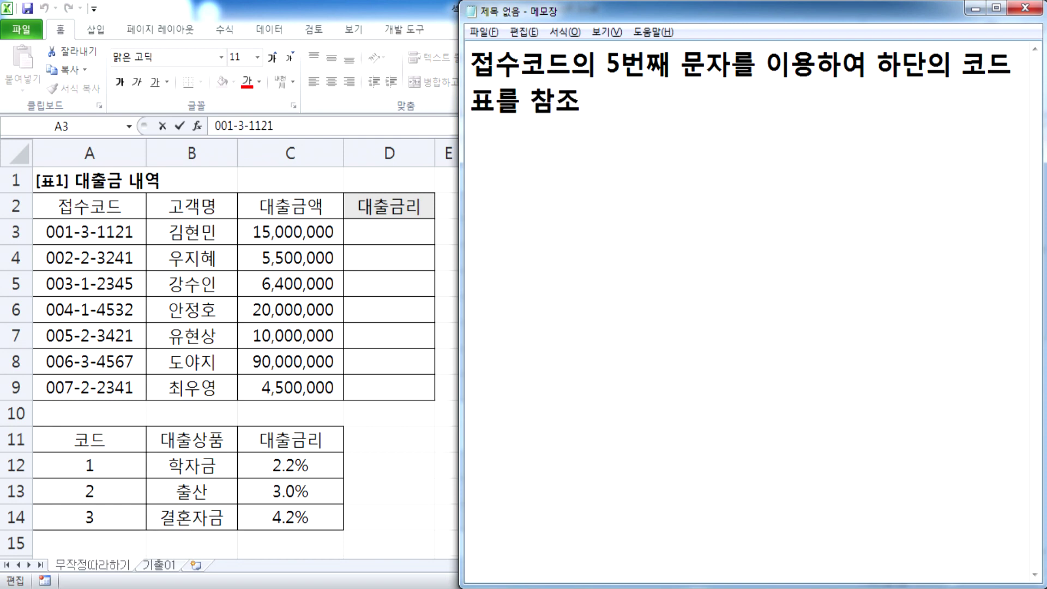
{"action": "type", "text": "해서 대출"}
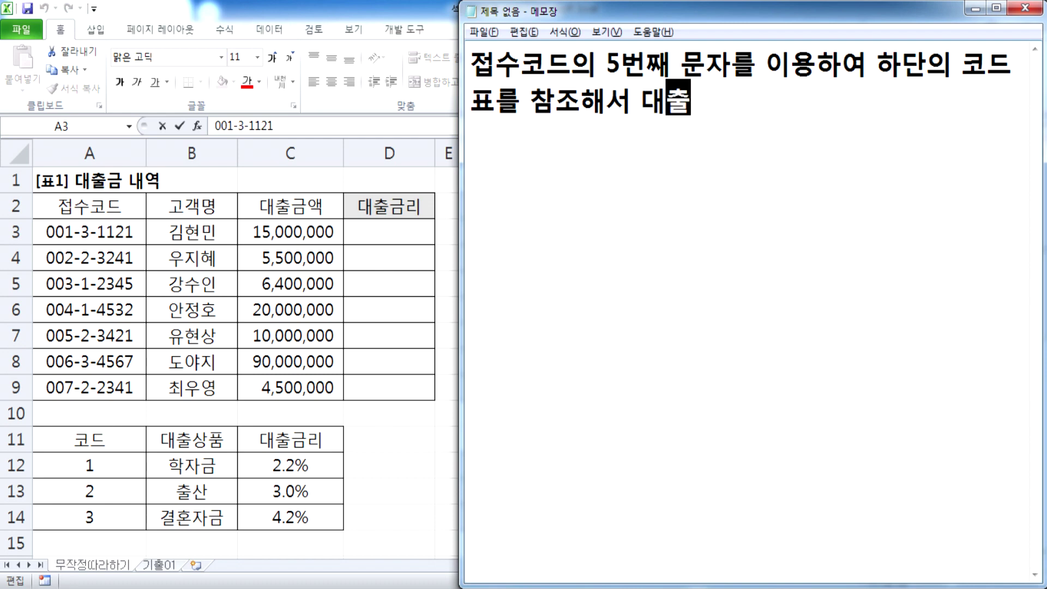
{"action": "type", "text": "금리를 찾"}
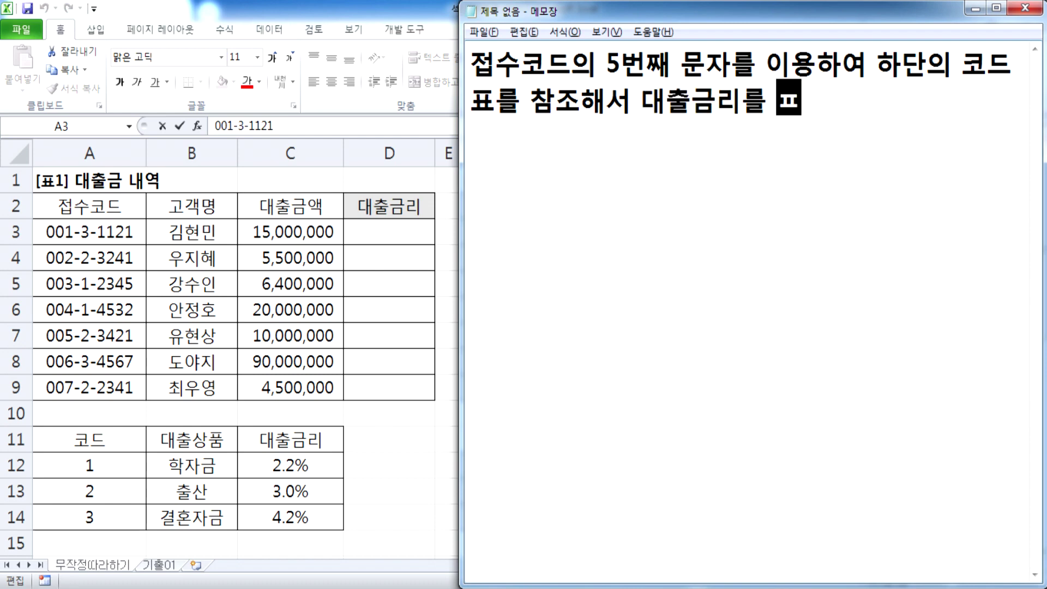
{"action": "type", "text": "시하시오."}
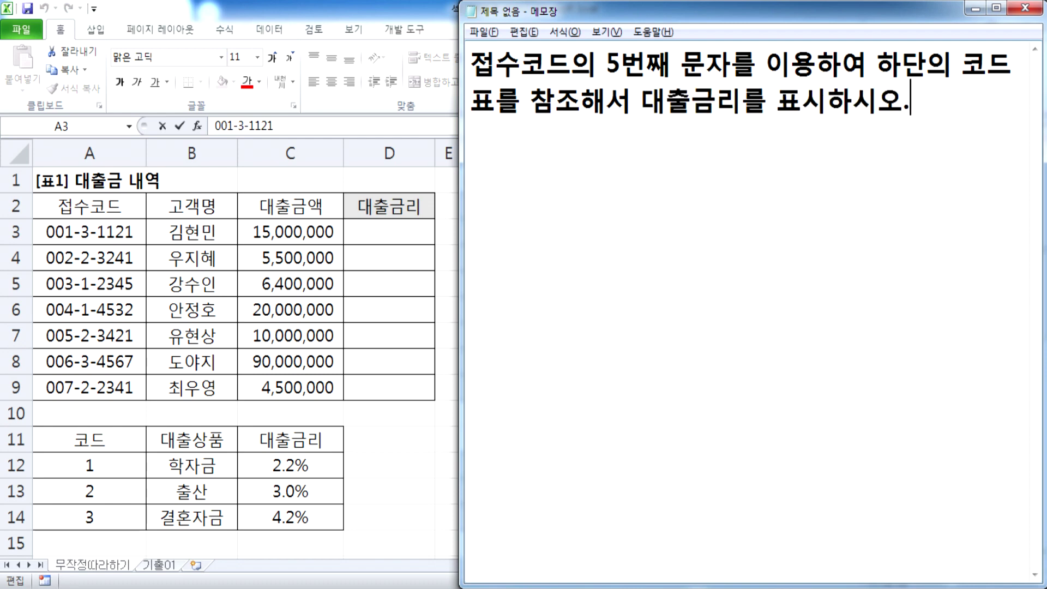
{"action": "key", "text": "ctrl+Home"}
{"action": "type", "text": "문제1)"}
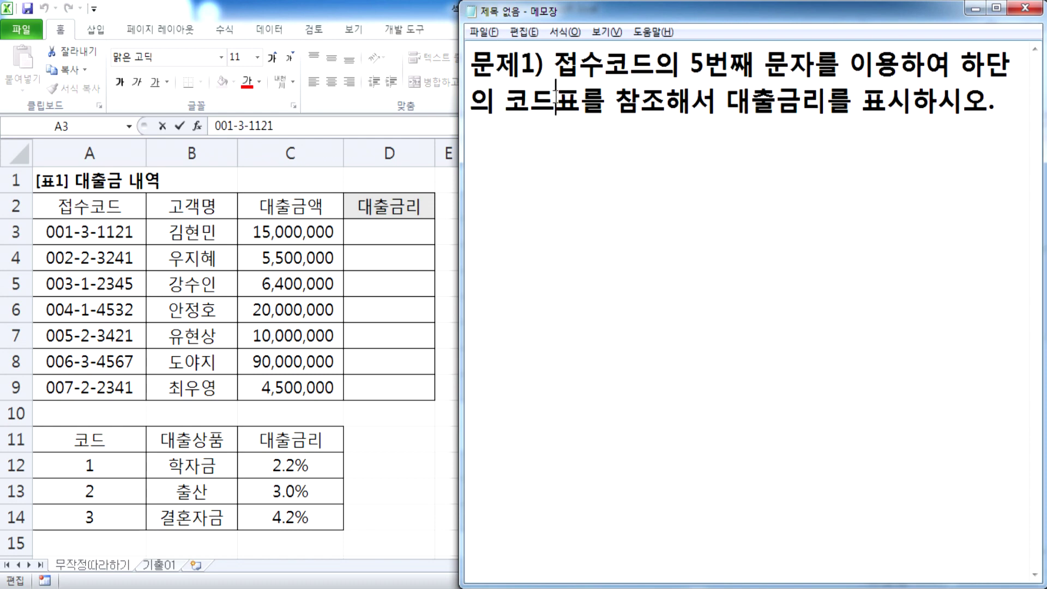
Add a line reading 'VLOOKUP, MID 함수를 사용'.
{"action": "key", "text": "ctrl+End"}
{"action": "key", "text": "Return"}
{"action": "key", "text": "Return"}
{"action": "key", "text": "BackSpace"}
{"action": "type", "text": "vlooku"}
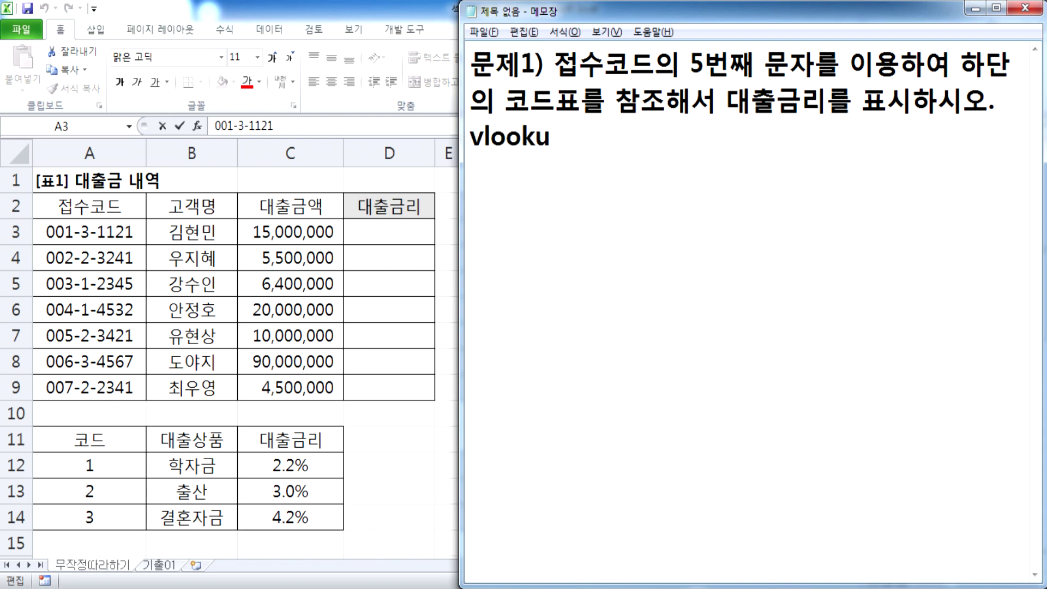
{"action": "key", "text": "shift+Home"}
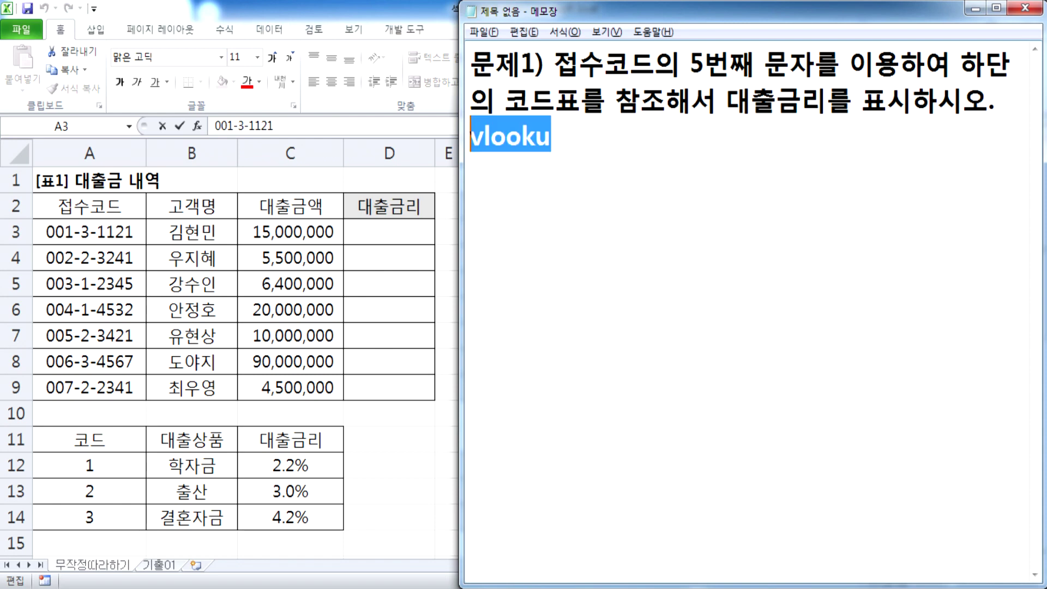
{"action": "type", "text": "VLOOKUP"}
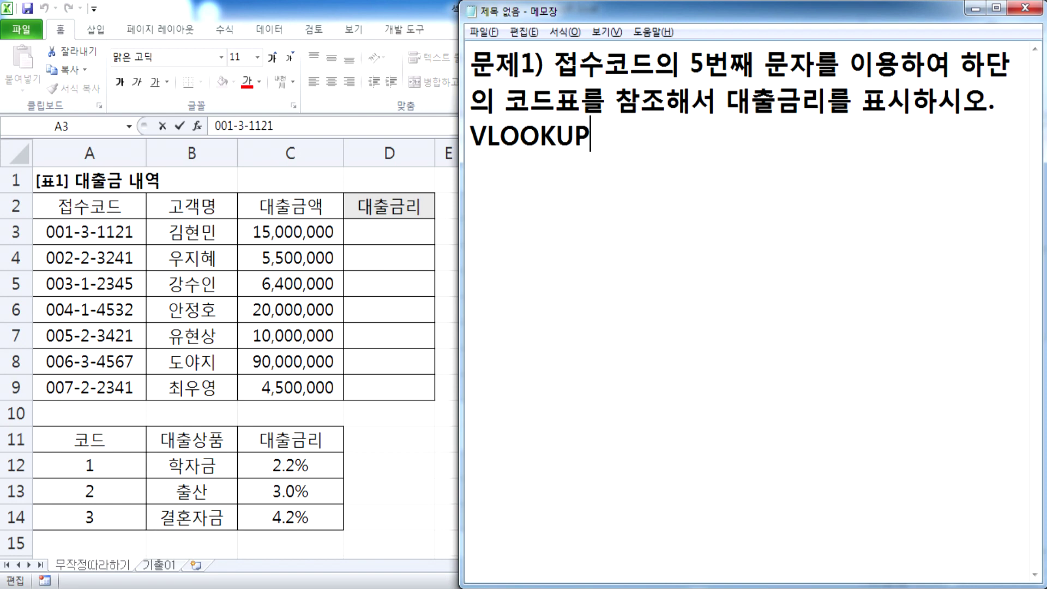
{"action": "type", "text": ", MID 함수"}
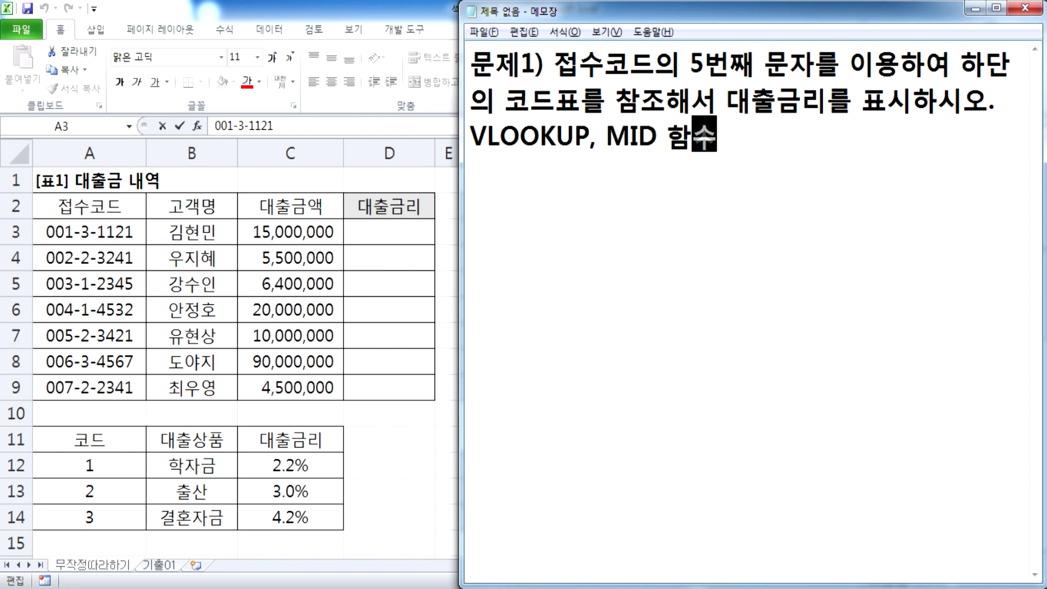
{"action": "type", "text": "를 사용"}
Add an 'A3' line and paste A3's code 001-3-1121 copied from Excel after it.
{"action": "key", "text": "Return"}
{"action": "type", "text": "A4"}
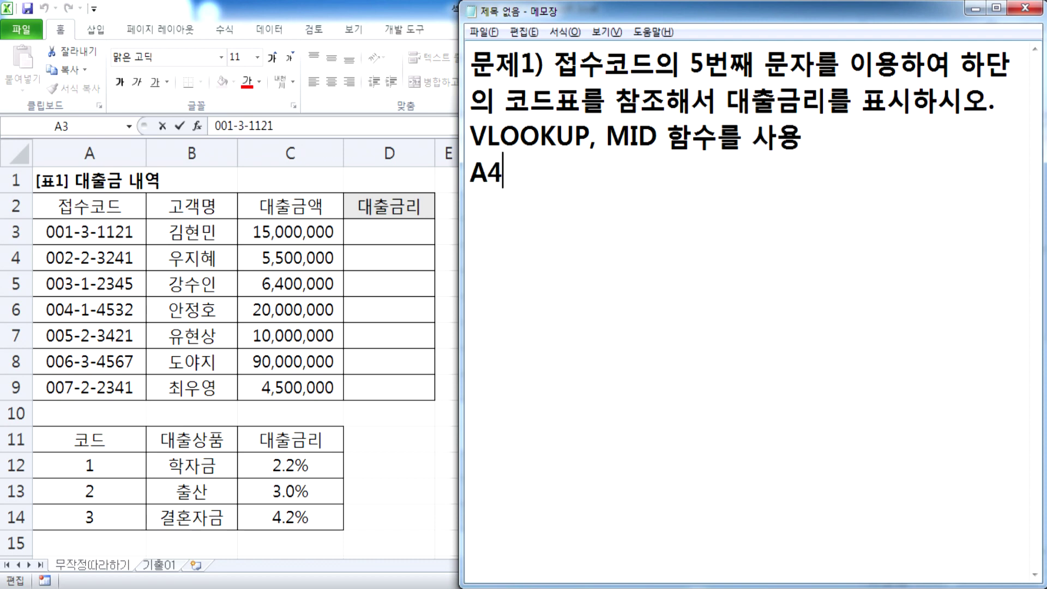
{"action": "key", "text": "BackSpace"}
{"action": "type", "text": "3 :"}
{"action": "key", "text": "alt+Tab"}
{"action": "left_click", "coordinate": [110, 240]}
{"action": "key", "text": "Escape"}
{"action": "key", "text": "ctrl+c"}
{"action": "key", "text": "alt+Tab"}
{"action": "key", "text": "ctrl+v"}
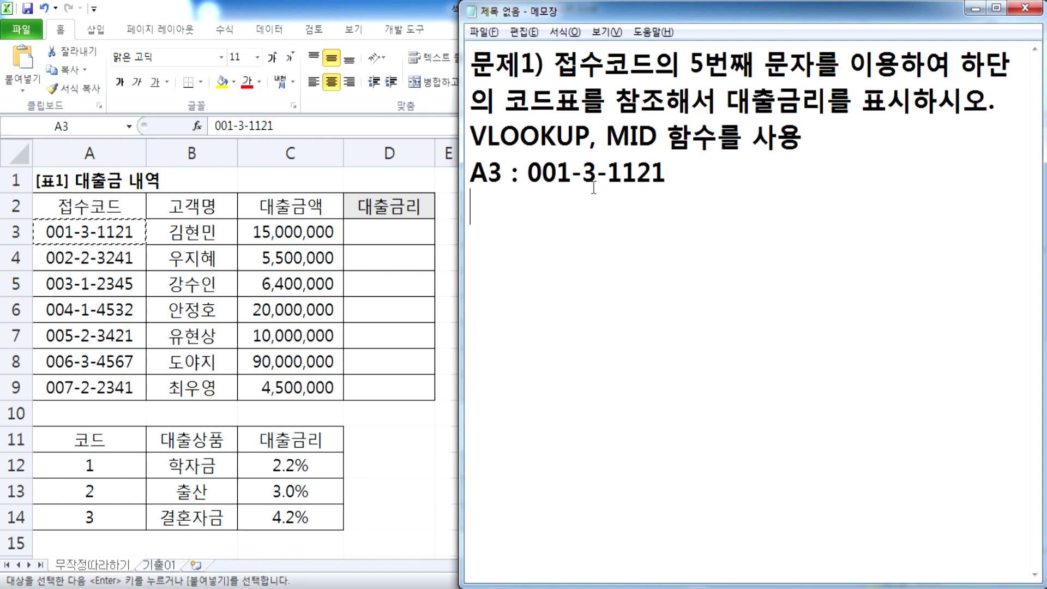
Note that A3셀의 다섯번째부터 1글자를 참조, followed by ': MID(A3, 5, 1)'.
{"action": "left_click_drag", "start_coordinate": [582, 173], "coordinate": [596, 172]}
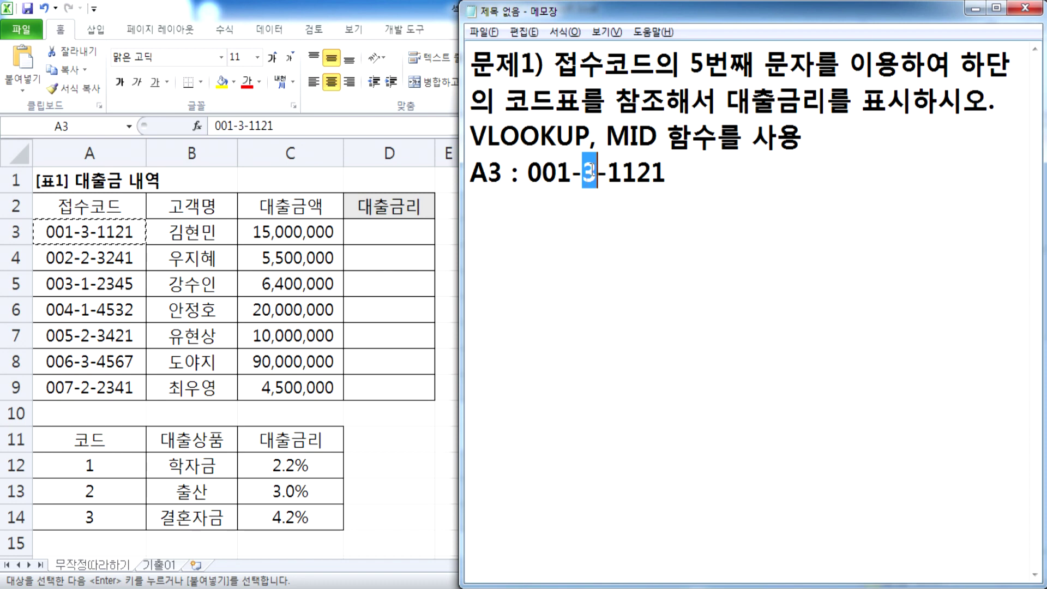
{"action": "left_click", "coordinate": [534, 207]}
{"action": "type", "text": "A3셀 ㅇ; |"}
{"action": "key", "text": "BackSpace"}
{"action": "key", "text": "BackSpace"}
{"action": "key", "text": "BackSpace"}
{"action": "key", "text": "BackSpace"}
{"action": "key", "text": "BackSpace"}
{"action": "type", "text": "으;ㅣ"}
{"action": "key", "text": "BackSpace"}
{"action": "key", "text": "BackSpace"}
{"action": "key", "text": "BackSpace"}
{"action": "type", "text": "의 다"}
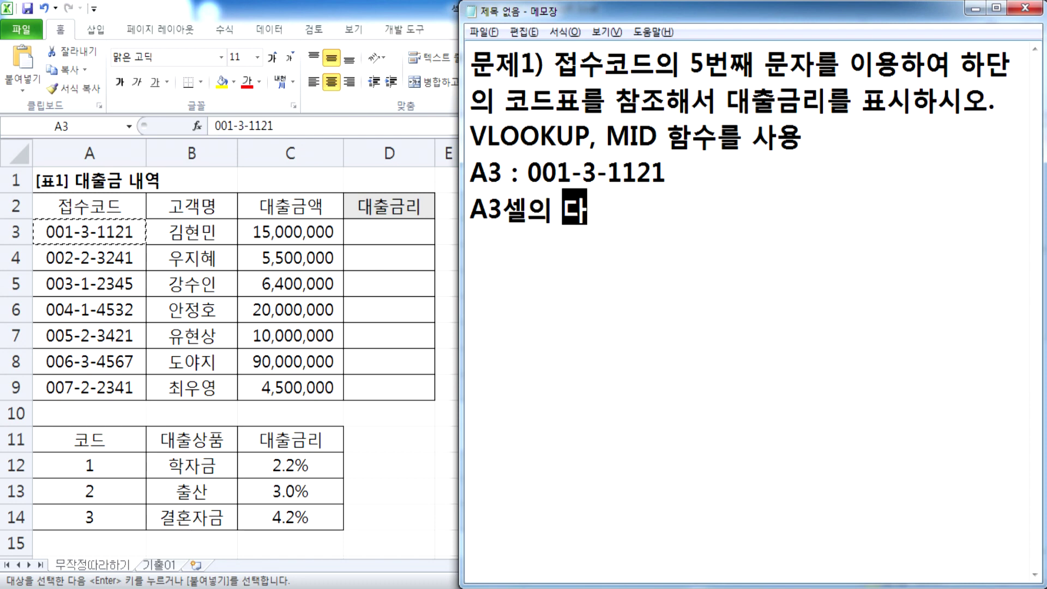
{"action": "type", "text": "섯번째"}
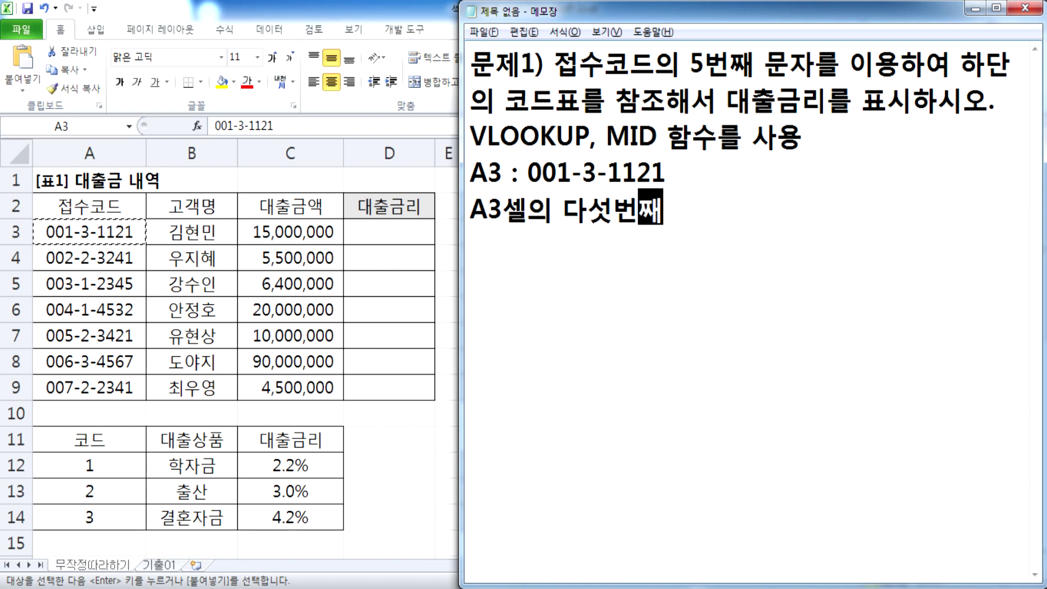
{"action": "type", "text": "부터 1ㄱ글자"}
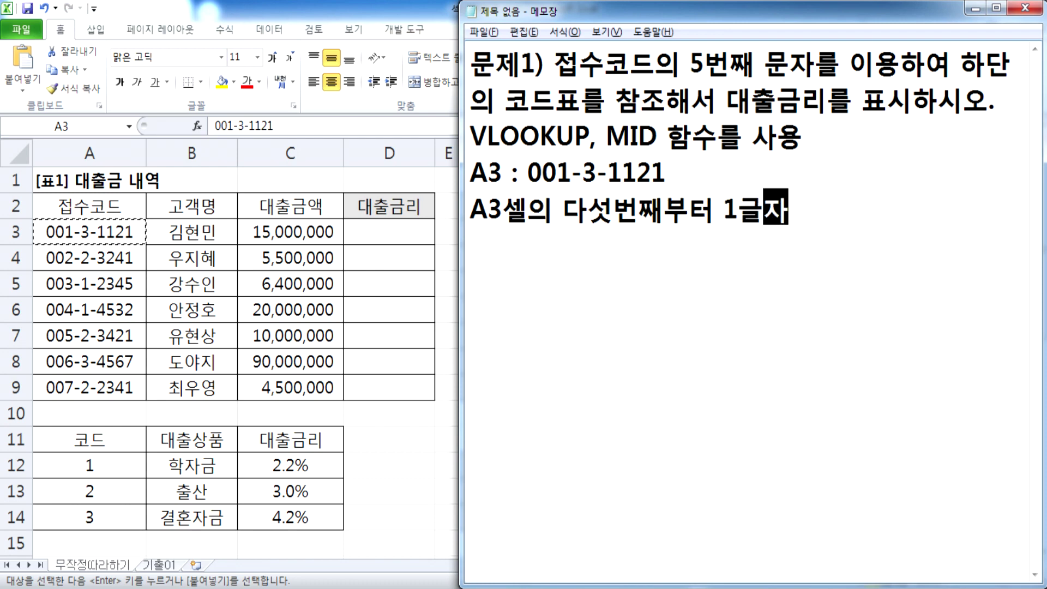
{"action": "type", "text": "를 ㅊ참조"}
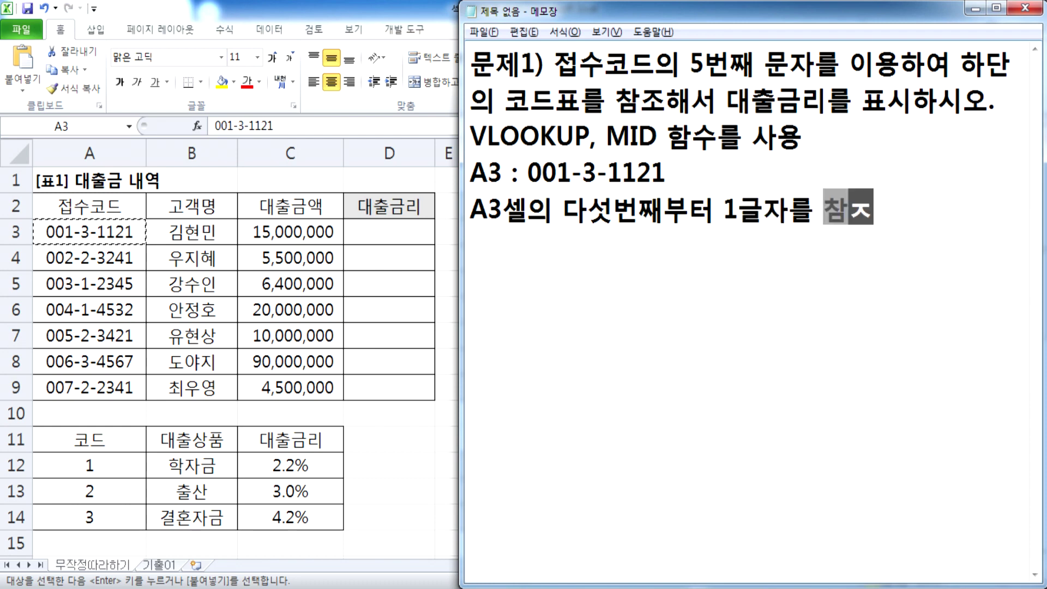
{"action": "key", "text": "Return"}
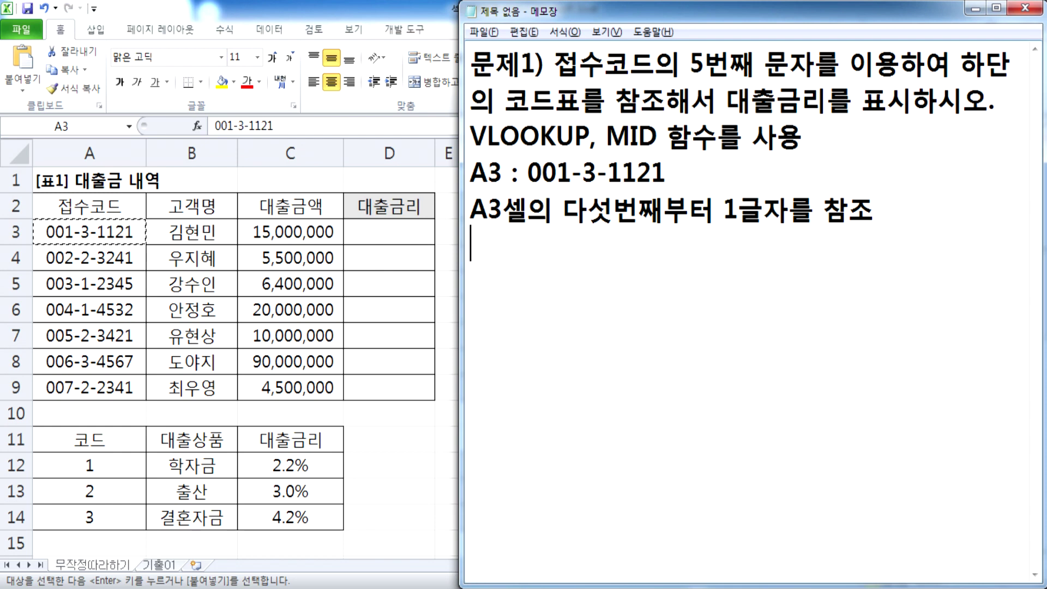
{"action": "type", "text": ": MID("}
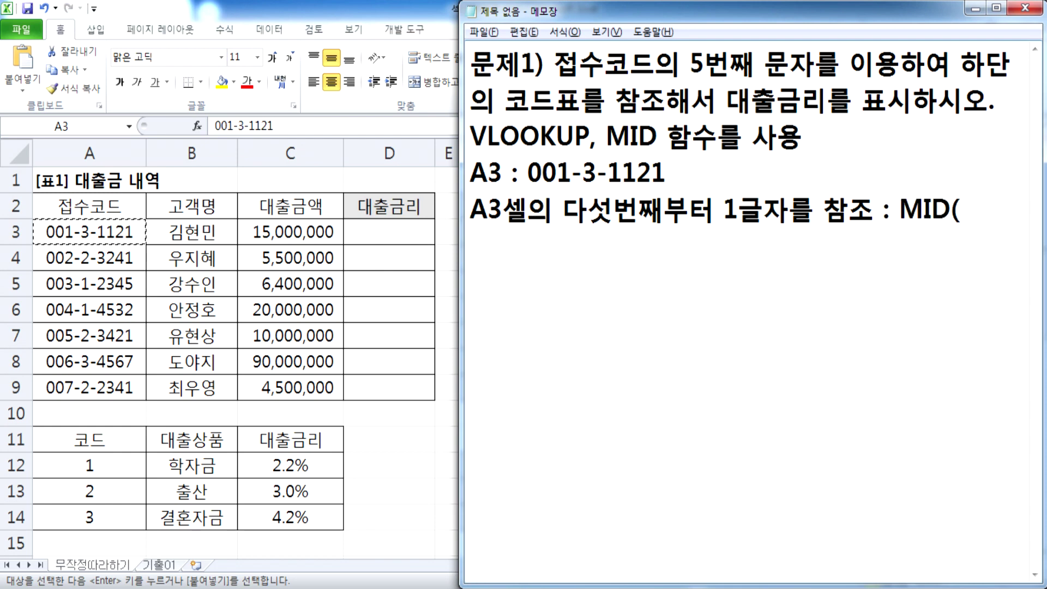
{"action": "type", "text": "A3, 5, 1)"}
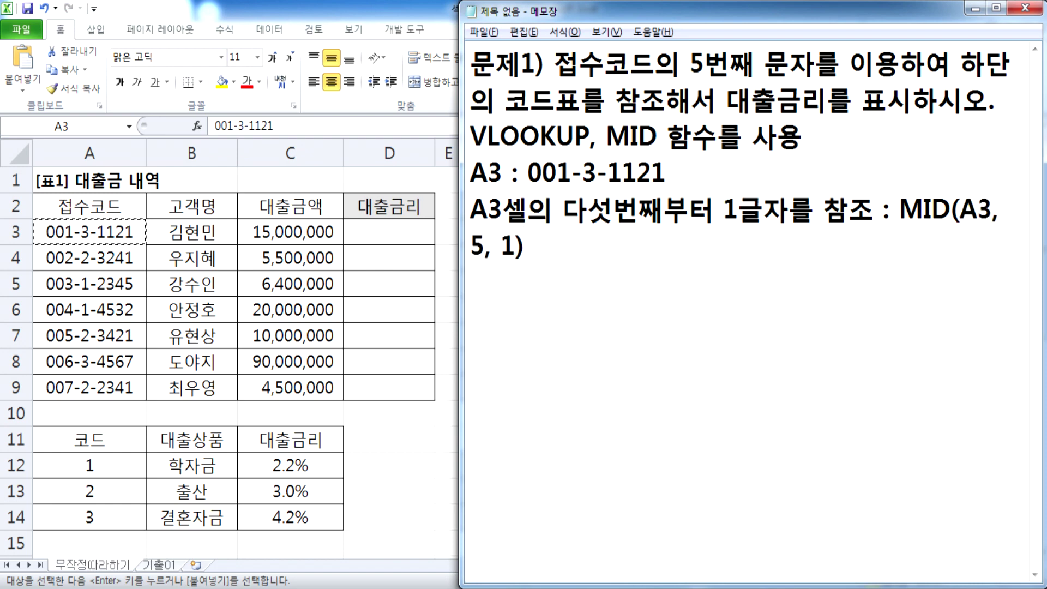
Mark the 3 in 001-3-1121 and start a new line reading VLOOKUP(.
{"action": "mouse_move", "coordinate": [461, 191]}
{"action": "left_mouse_down"}
{"action": "mouse_move", "coordinate": [406, 191]}
{"action": "mouse_move", "coordinate": [453, 174]}
{"action": "left_mouse_up"}
{"action": "mouse_move", "coordinate": [534, 172]}
{"action": "left_mouse_down"}
{"action": "mouse_move", "coordinate": [548, 172]}
{"action": "mouse_move", "coordinate": [478, 172]}
{"action": "mouse_move", "coordinate": [548, 172]}
{"action": "left_mouse_up"}
{"action": "left_click", "coordinate": [494, 172]}
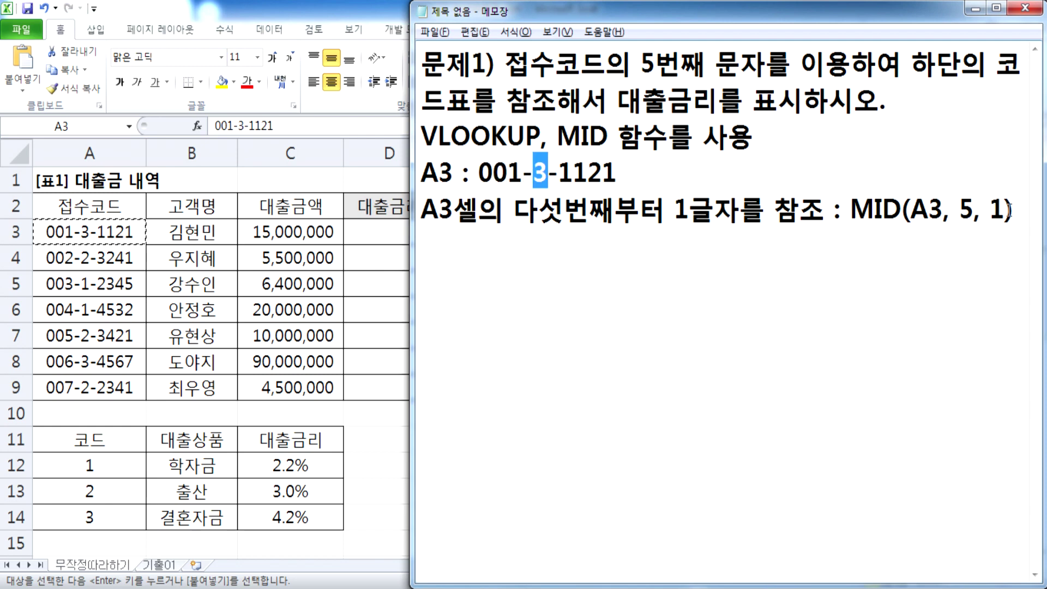
{"action": "left_click", "coordinate": [990, 245]}
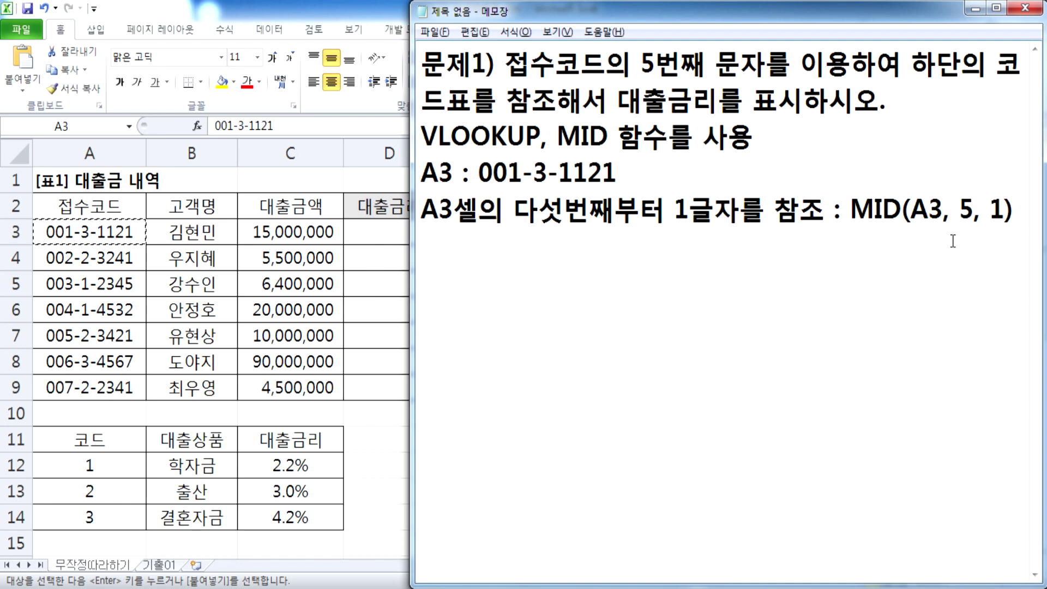
{"action": "type", "text": "피ㅐㅐㅏ"}
{"action": "key", "text": "BackSpace"}
{"action": "key", "text": "BackSpace"}
{"action": "key", "text": "BackSpace"}
{"action": "key", "text": "BackSpace"}
{"action": "key", "text": "BackSpace"}
{"action": "key", "text": "Hangul"}
{"action": "type", "text": "VLOOK"}
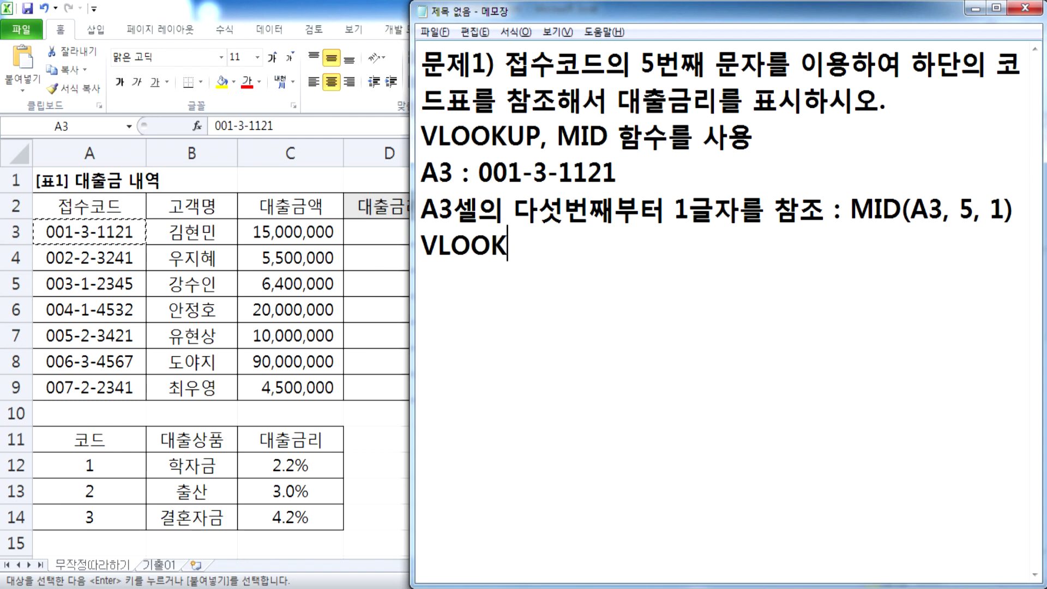
{"action": "type", "text": "UP("}
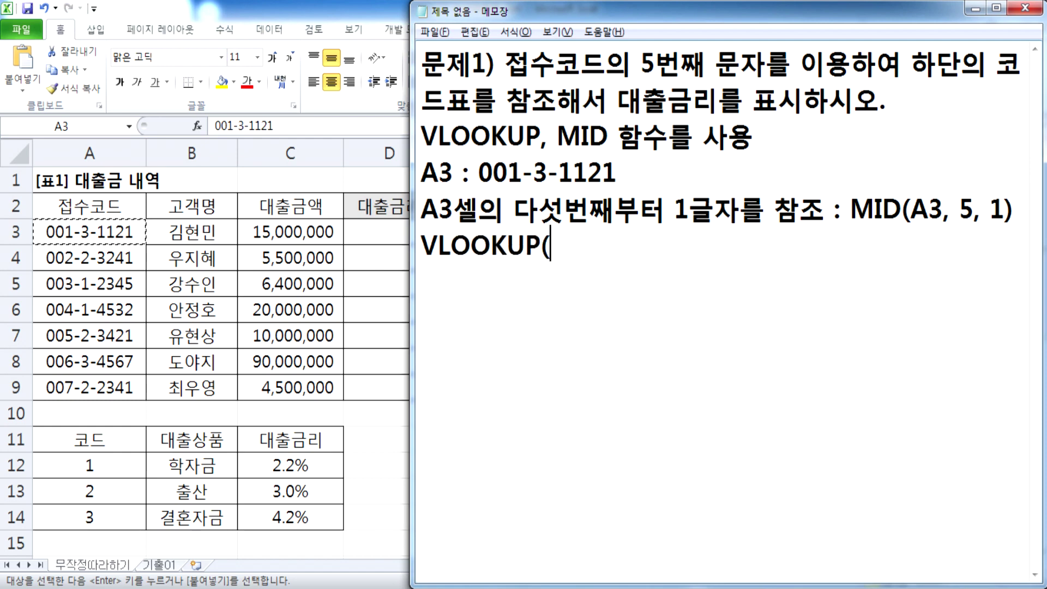
{"action": "left_click", "coordinate": [117, 442]}
{"action": "left_click", "coordinate": [106, 459]}
{"action": "scroll", "coordinate": [115, 439], "scroll_direction": "down", "scroll_amount": 2}
{"action": "key", "text": "Escape"}
{"action": "left_click_drag", "start_coordinate": [93, 309], "coordinate": [118, 371]}
{"action": "left_click_drag", "start_coordinate": [562, 314], "coordinate": [887, 359]}
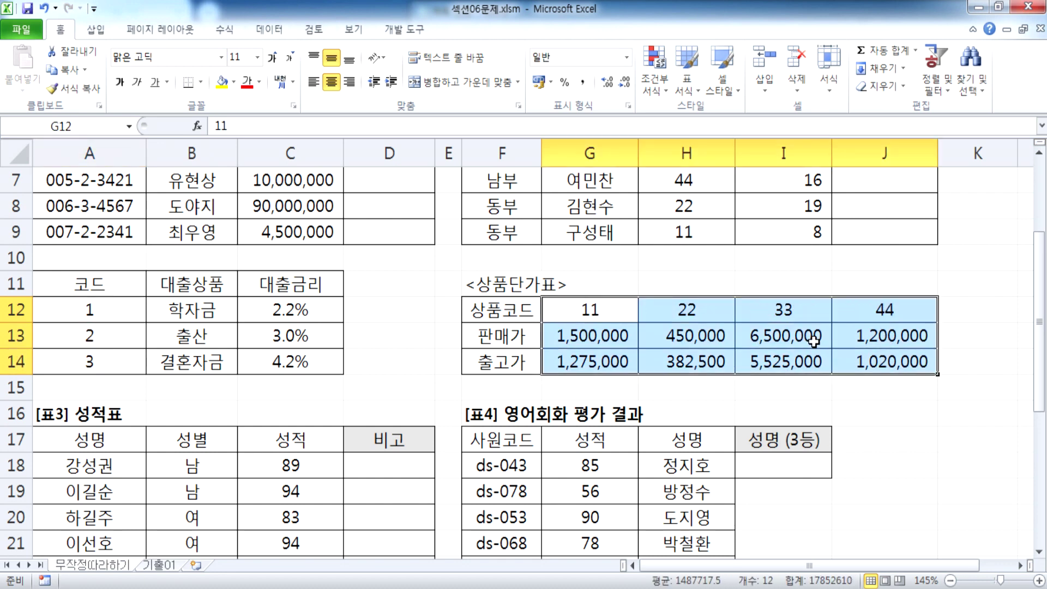
{"action": "scroll", "coordinate": [812, 334], "scroll_direction": "up", "scroll_amount": 2}
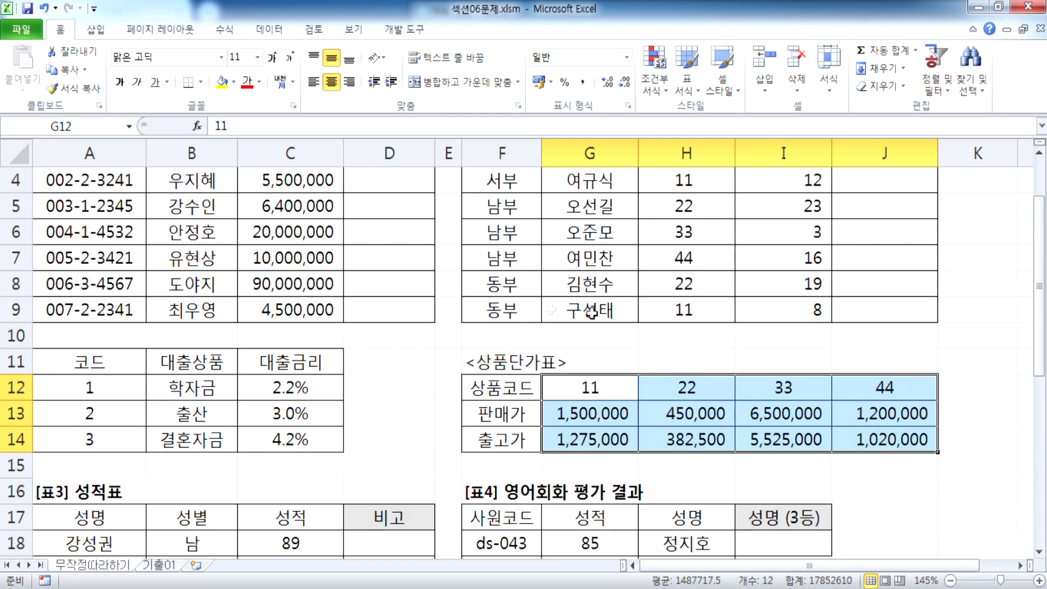
{"action": "left_click", "coordinate": [390, 238]}
{"action": "key", "text": "alt+Tab"}
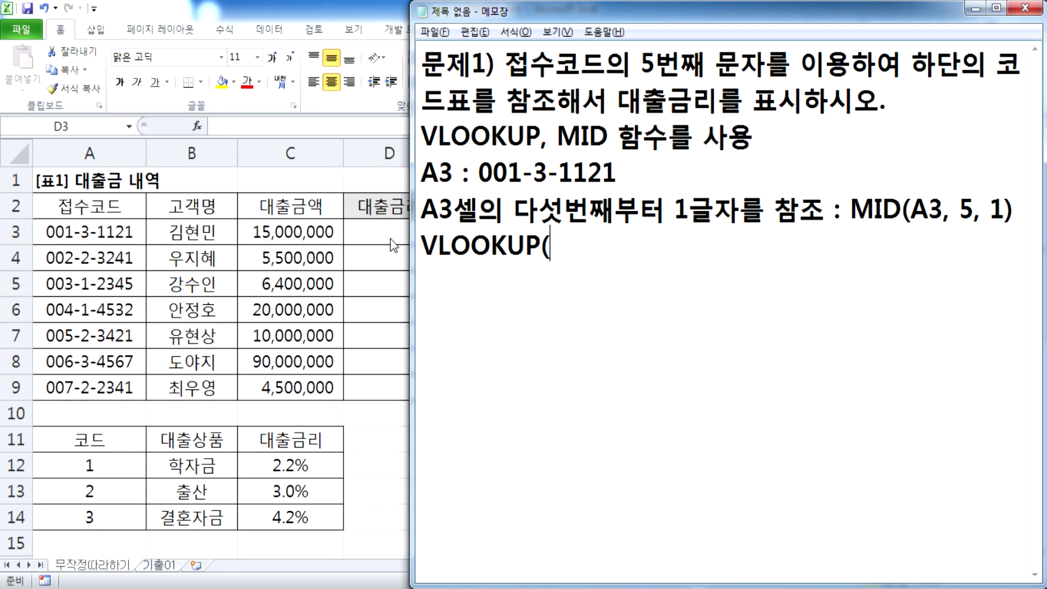
Type 'A12:C14 코드표의 첫번째 항목 : 코드' on the line below VLOOKUP(.
{"action": "left_click", "coordinate": [420, 315]}
{"action": "type", "text": "ㅁ"}
{"action": "key", "text": "Hangul"}
{"action": "key", "text": "BackSpace"}
{"action": "type", "text": "A12:C1"}
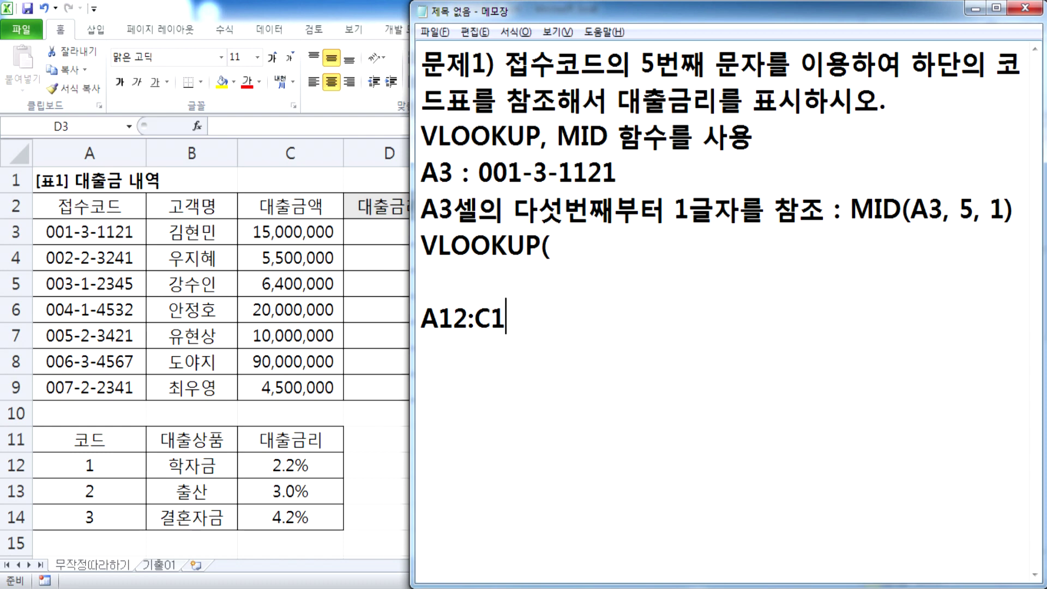
{"action": "type", "text": "4 코드표"}
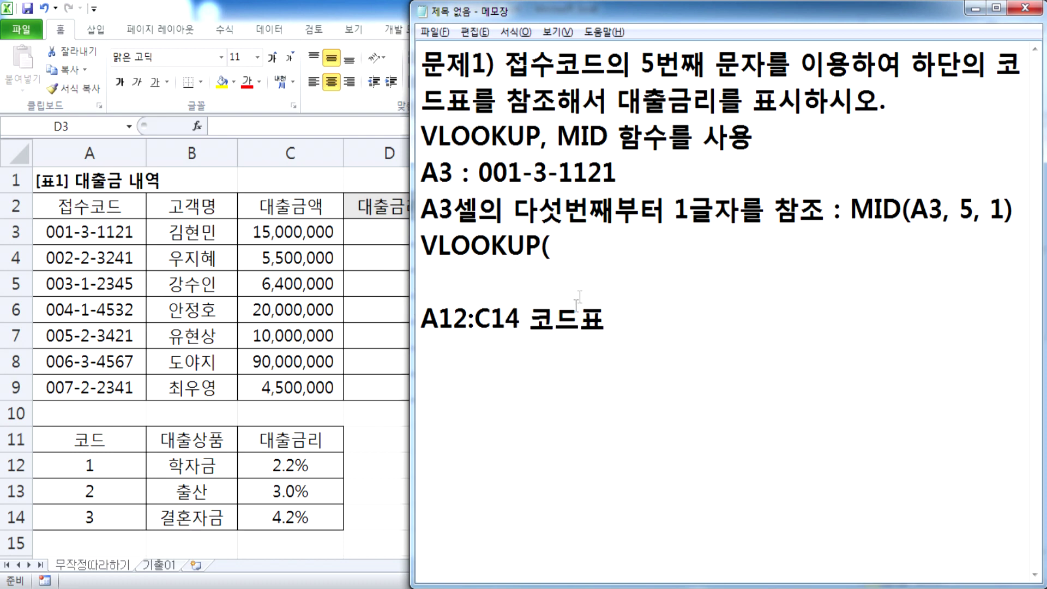
{"action": "type", "text": "의 첫번째 "}
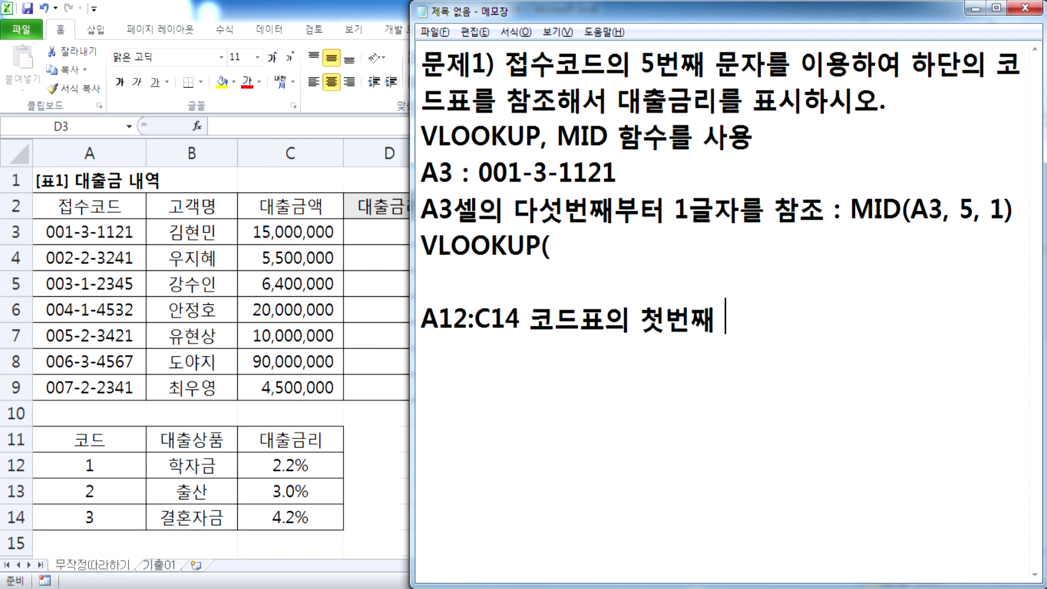
{"action": "type", "text": "항목 : 콤"}
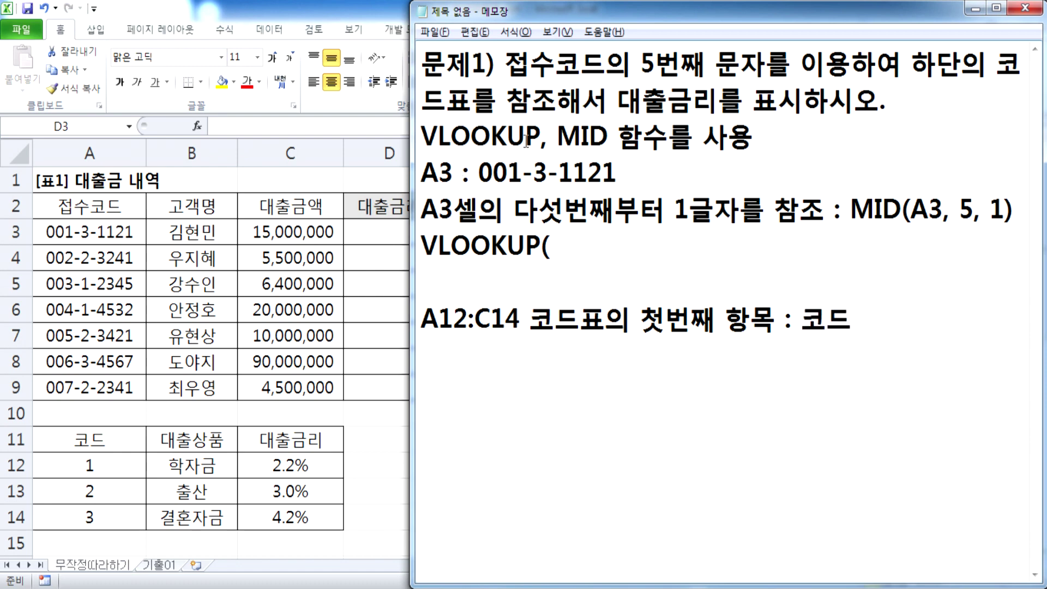
Point out the MID references and add MID(A3, 5, 1) after 코드.
{"action": "left_click_drag", "start_coordinate": [557, 137], "coordinate": [754, 140]}
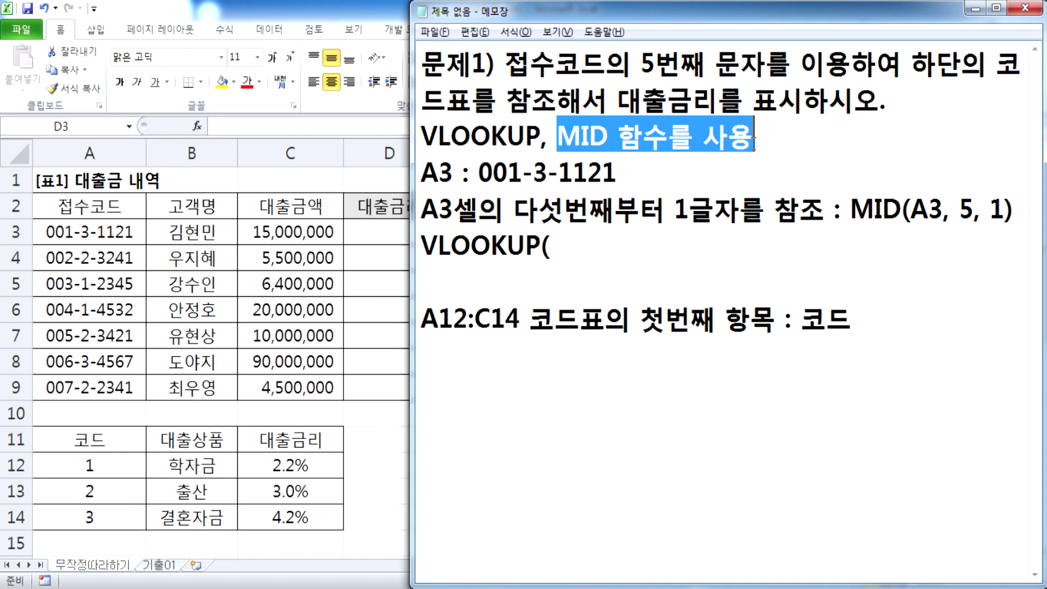
{"action": "left_click_drag", "start_coordinate": [875, 209], "coordinate": [987, 209]}
{"action": "left_click", "coordinate": [890, 327]}
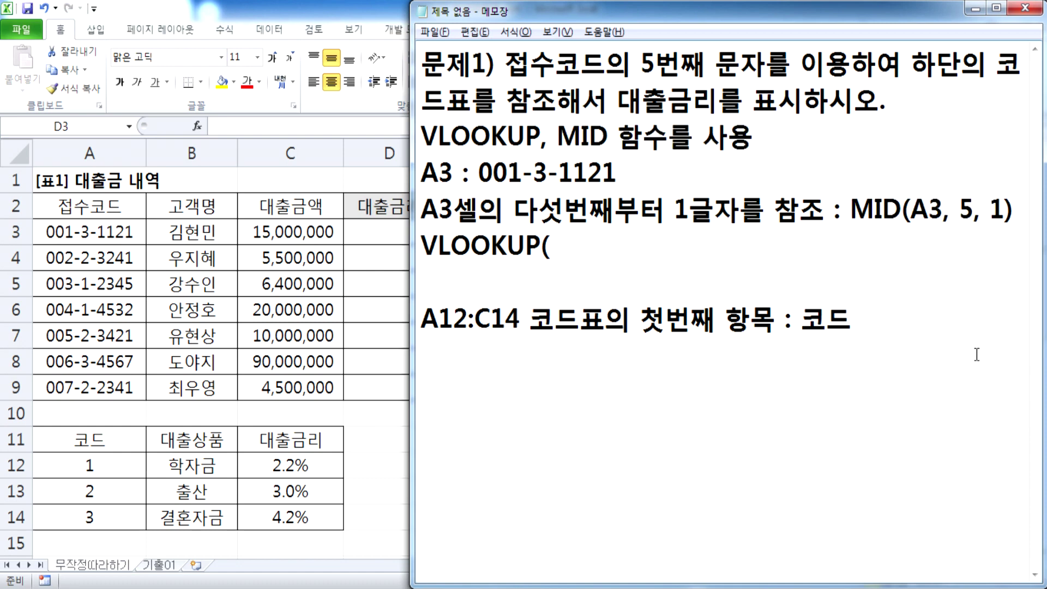
{"action": "type", "text": "=MID(A3, 5, 1)"}
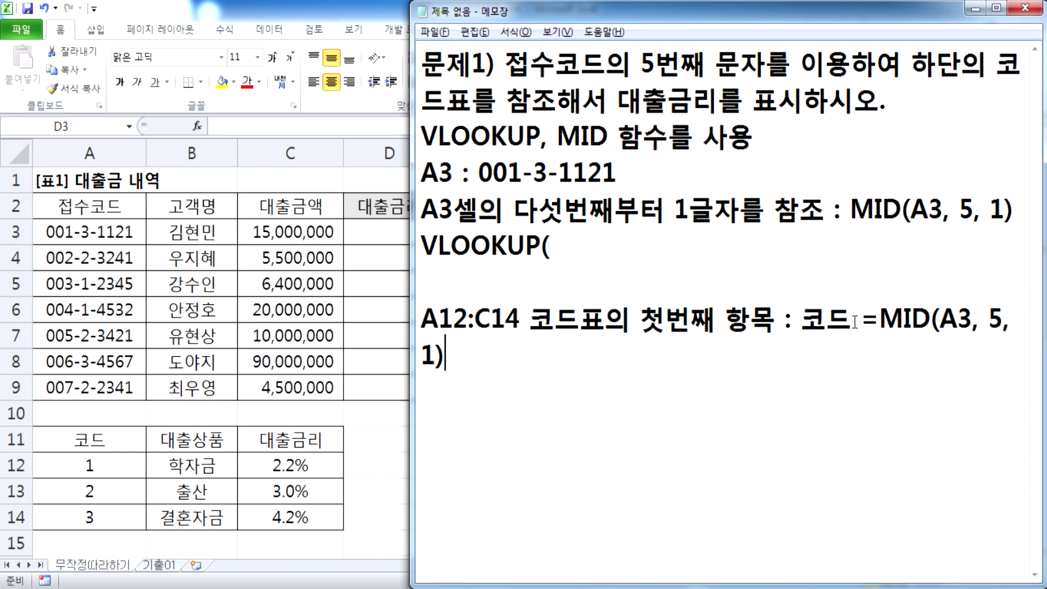
{"action": "key", "text": "BackSpace"}
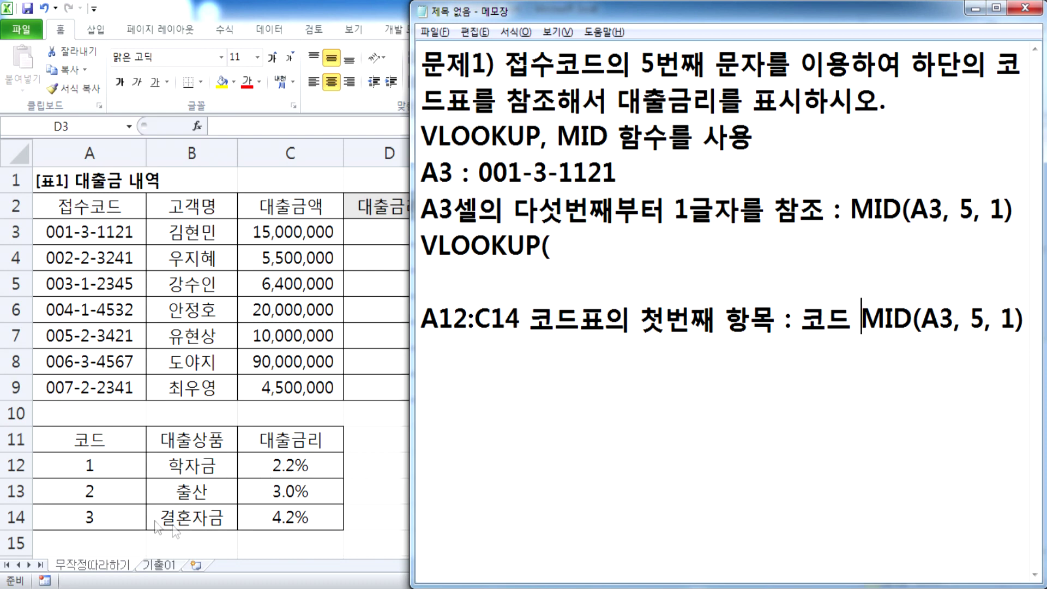
Check the codes in A12:A14 on the loan sheet, then return to the line under VLOOKUP(.
{"action": "key", "text": "alt+Tab"}
{"action": "left_click_drag", "start_coordinate": [101, 465], "coordinate": [94, 517]}
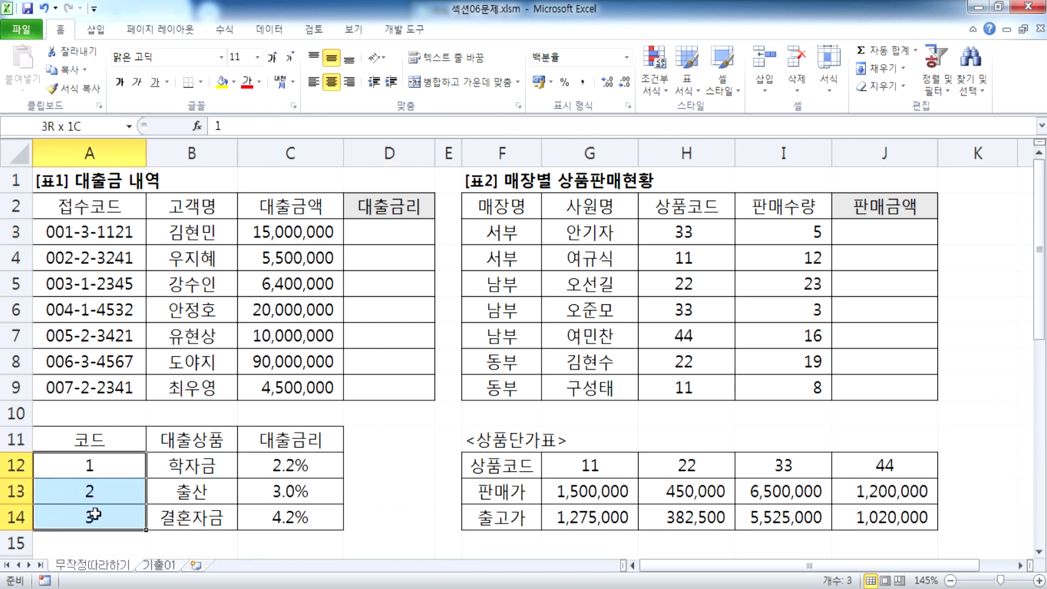
{"action": "key", "text": "alt+Tab"}
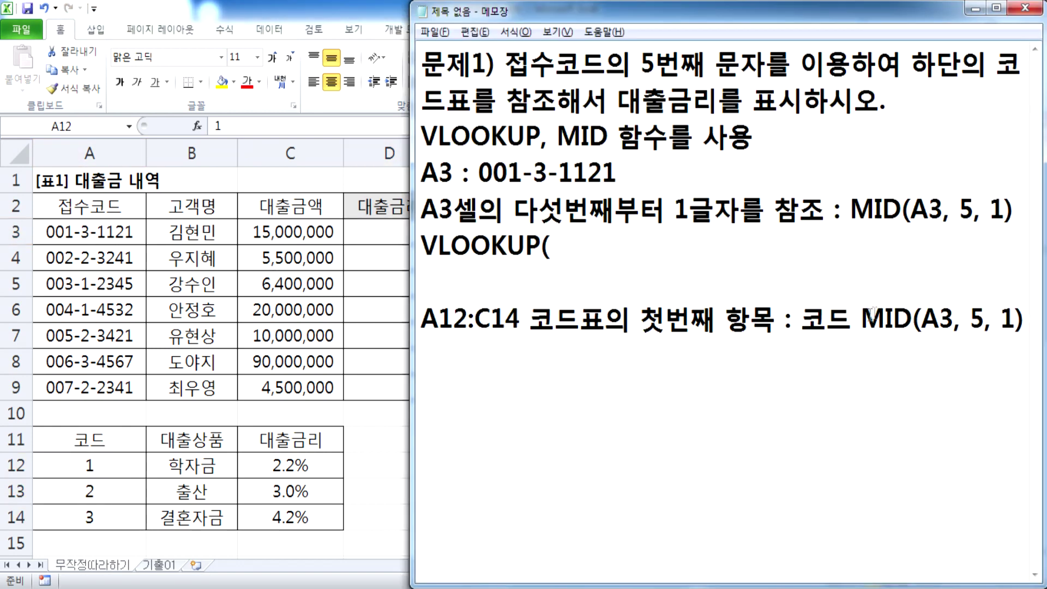
{"action": "left_click", "coordinate": [545, 280]}
Move the VLOOKUP( line below the code-table note and prefix it with =.
{"action": "key", "text": "shift+Up"}
{"action": "key", "text": "ctrl+c"}
{"action": "key", "text": "Delete"}
{"action": "key", "text": "Delete"}
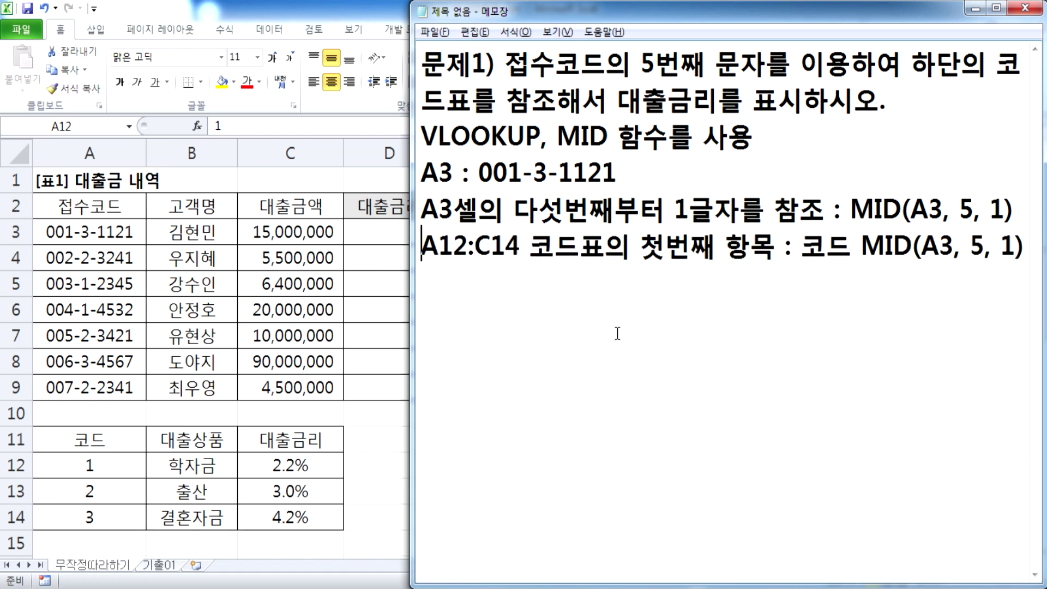
{"action": "key", "text": "Return"}
{"action": "key", "text": "ctrl+v"}
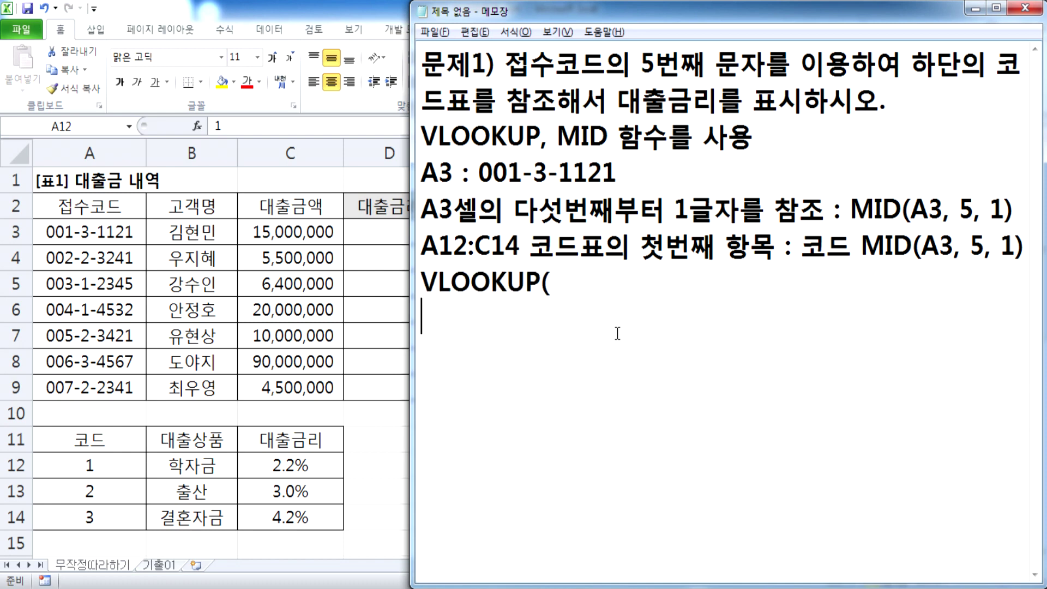
{"action": "key", "text": "Home"}
{"action": "type", "text": "="}
{"action": "key", "text": "End"}
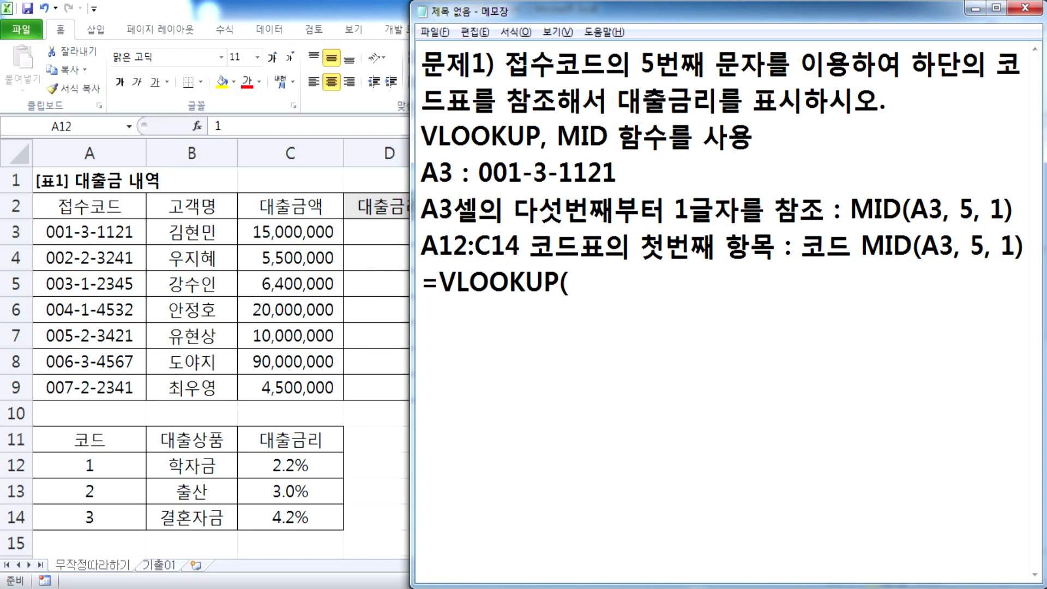
Complete the line as =VLOOKUP(LOOKUP VALUE, TABLE_ARRAY.
{"action": "type", "text": "코드,"}
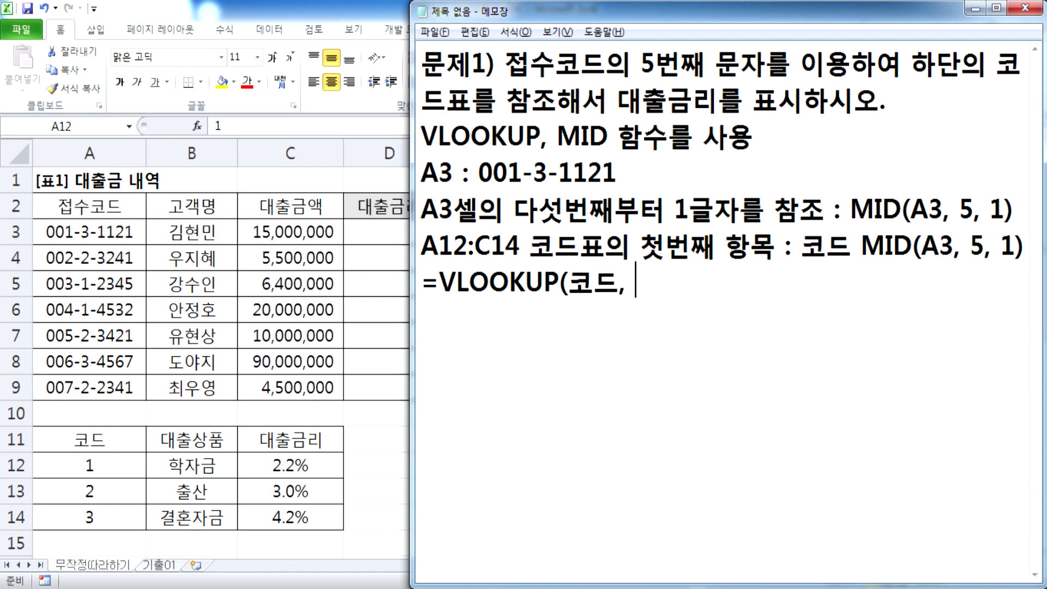
{"action": "key", "text": "BackSpace"}
{"action": "key", "text": "BackSpace"}
{"action": "key", "text": "BackSpace"}
{"action": "key", "text": "BackSpace"}
{"action": "key", "text": "BackSpace"}
{"action": "type", "text": "("}
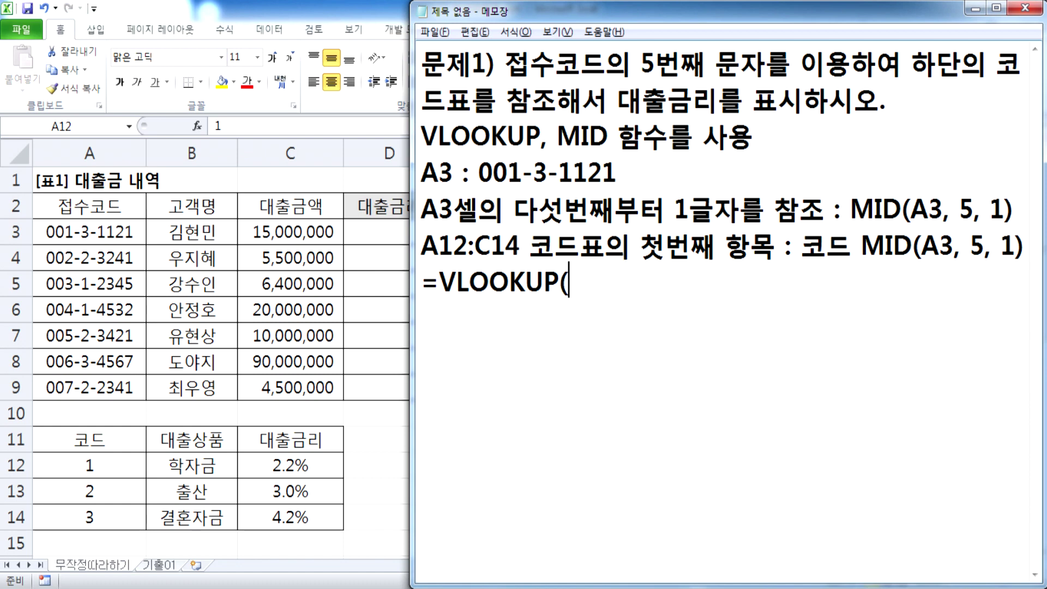
{"action": "type", "text": "LOO"}
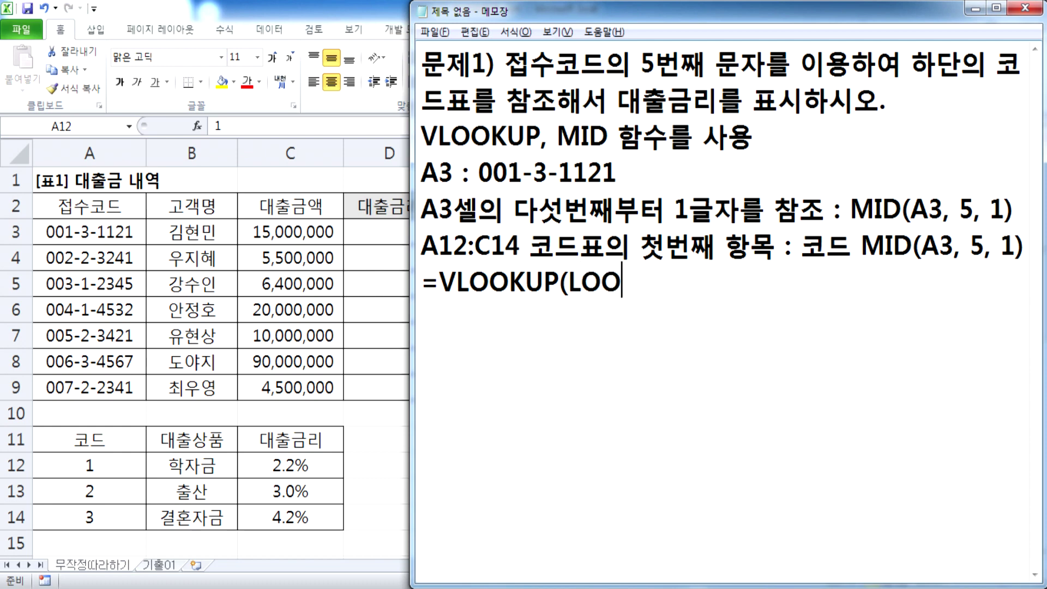
{"action": "type", "text": "KUP VA"}
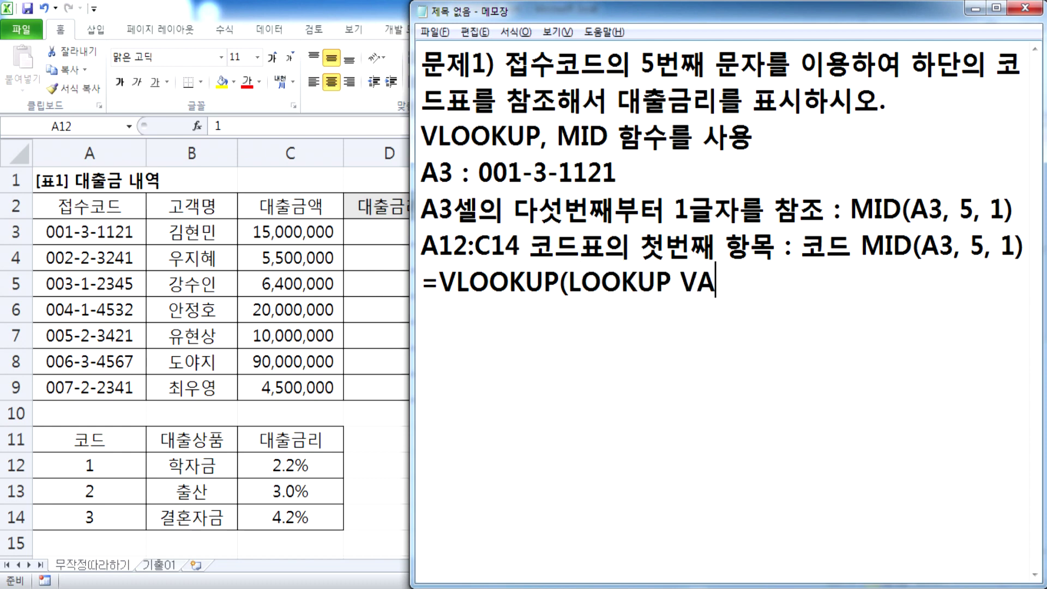
{"action": "type", "text": "LUE, "}
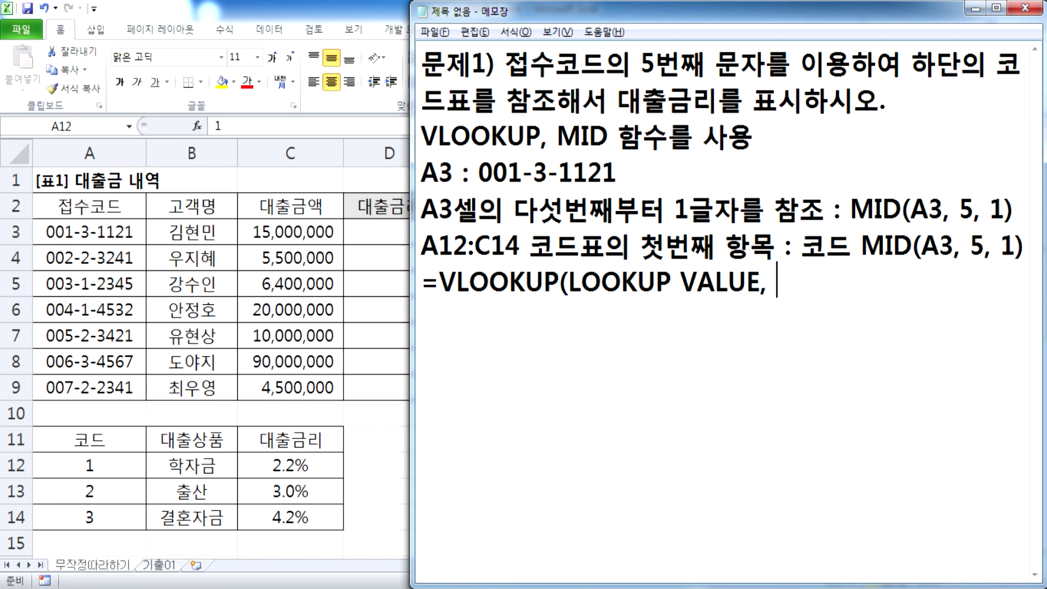
{"action": "type", "text": "TAL"}
{"action": "key", "text": "BackSpace"}
{"action": "type", "text": "B"}
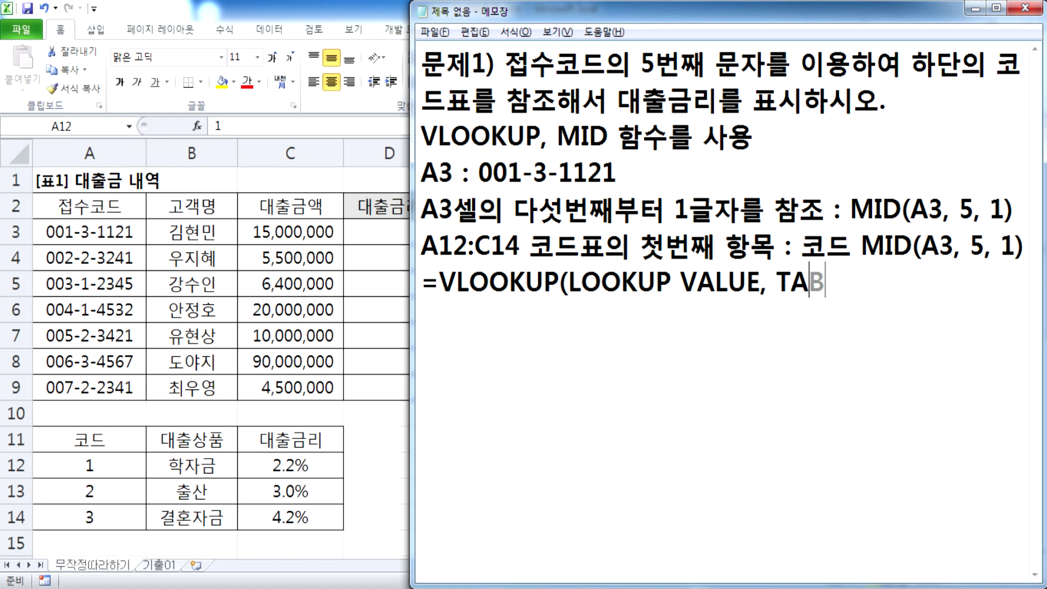
{"action": "type", "text": "LE_ARRAY"}
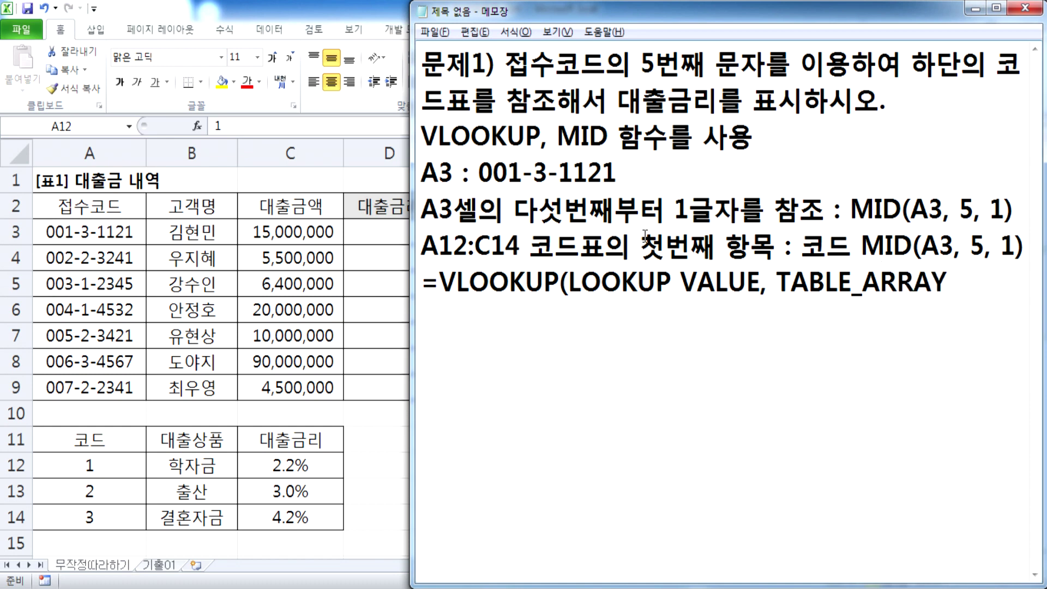
Relate 코드표 to TABLE_ARRAY and highlight the LOOKUP VALUE argument.
{"action": "left_click_drag", "start_coordinate": [530, 246], "coordinate": [600, 243]}
{"action": "left_click_drag", "start_coordinate": [791, 284], "coordinate": [946, 283]}
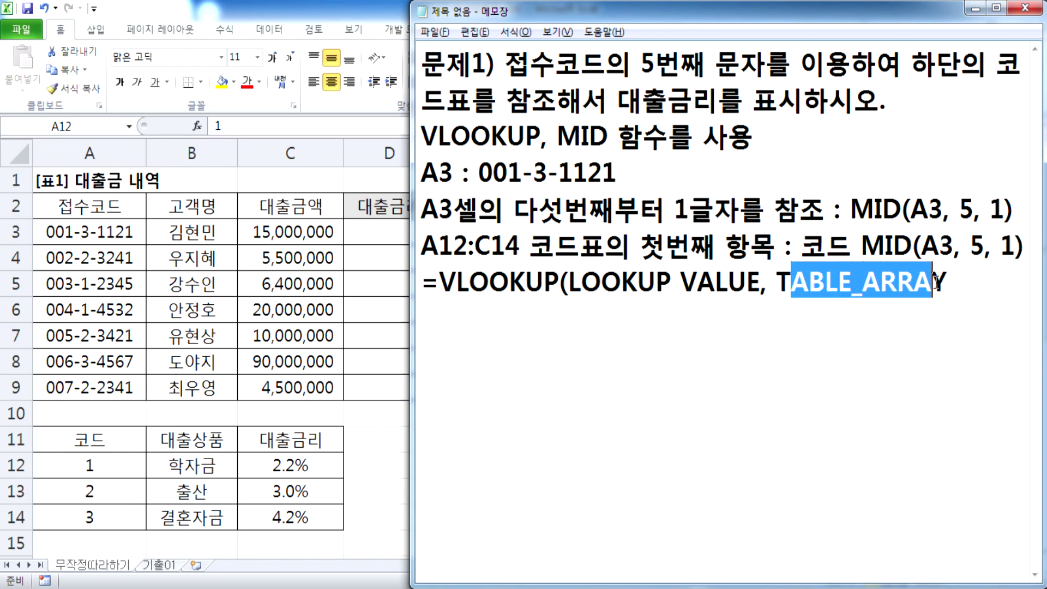
{"action": "left_click", "coordinate": [584, 283]}
{"action": "left_click_drag", "start_coordinate": [599, 282], "coordinate": [699, 282]}
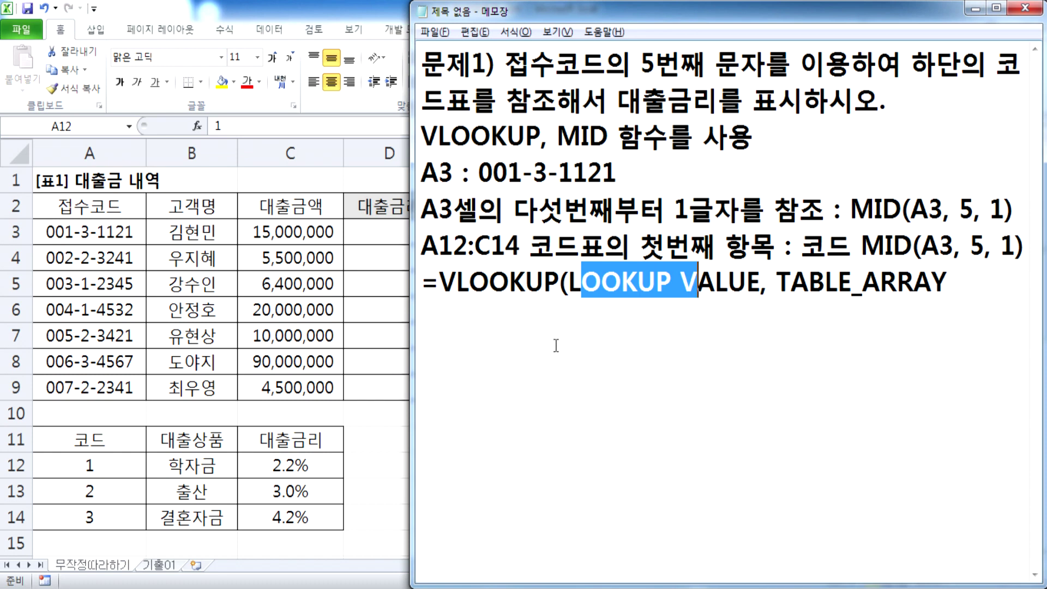
In Notepad, add '순번' after TABLE_ARRAY on the VLOOKUP syntax line.
{"action": "left_click", "coordinate": [970, 292]}
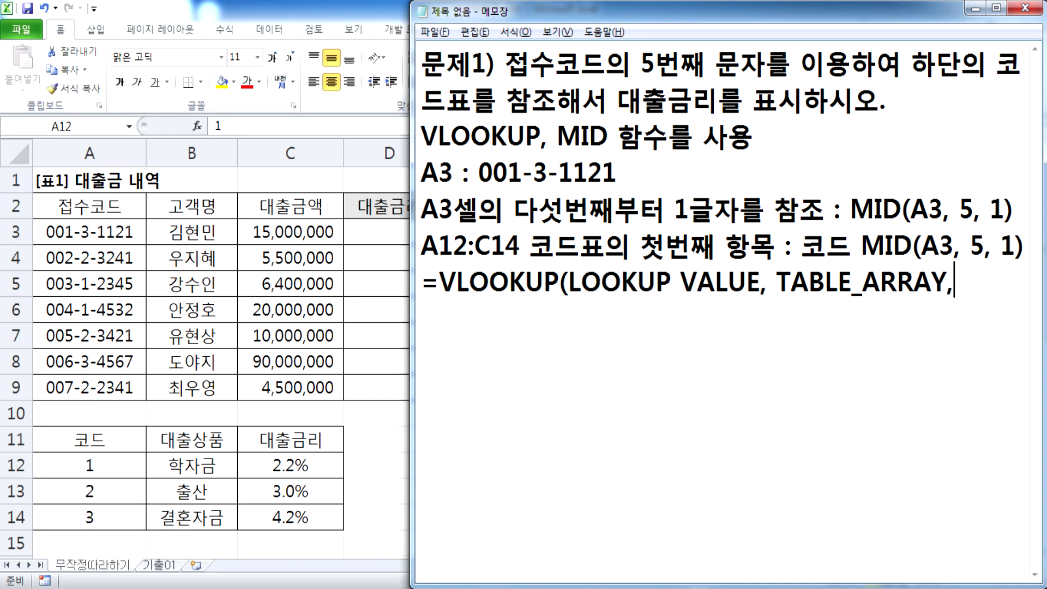
{"action": "type", "text": "TNS"}
{"action": "key", "text": "BackSpace"}
{"action": "key", "text": "BackSpace"}
{"action": "key", "text": "BackSpace"}
{"action": "key", "text": "Hangul"}
{"action": "type", "text": "순버"}
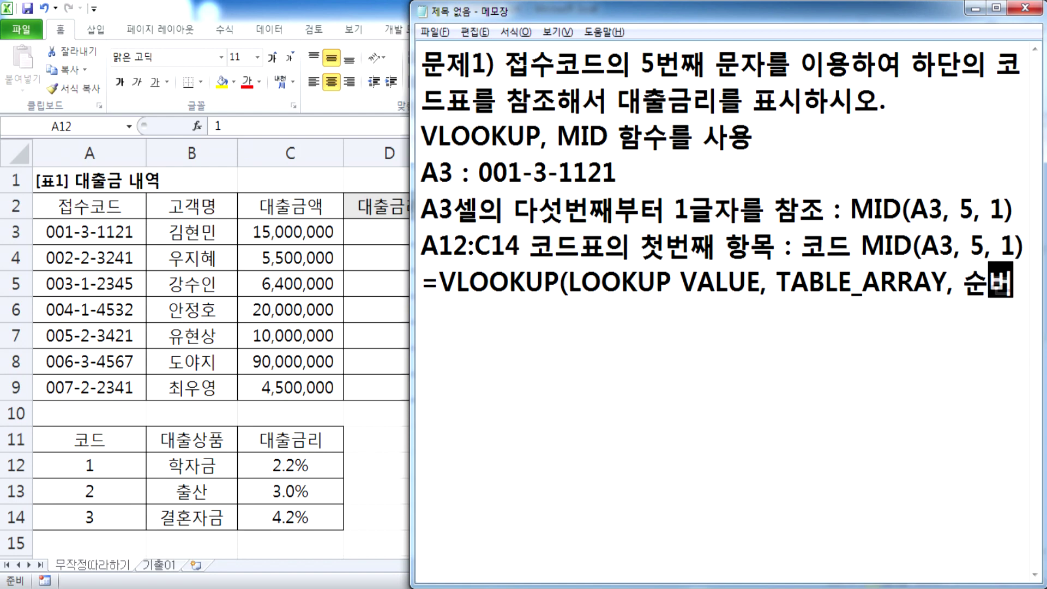
{"action": "type", "text": "ㄴ"}
In Excel, highlight the loan product names B12:B14 and interest rates C12:C14.
{"action": "key", "text": "alt+Tab"}
{"action": "scroll", "coordinate": [117, 305], "scroll_direction": "down", "scroll_amount": 2}
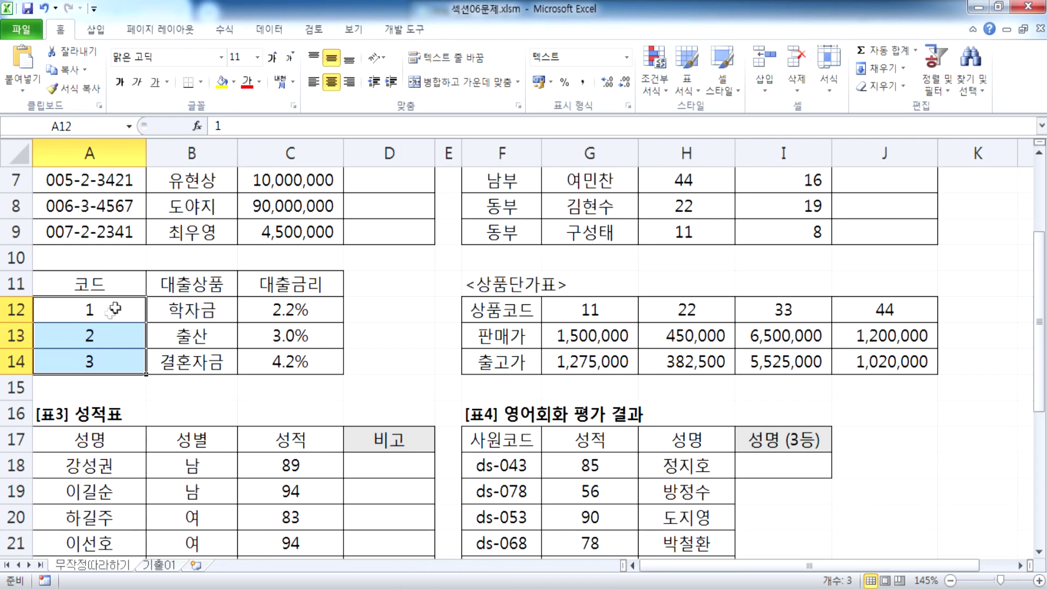
{"action": "left_click_drag", "start_coordinate": [182, 307], "coordinate": [182, 360]}
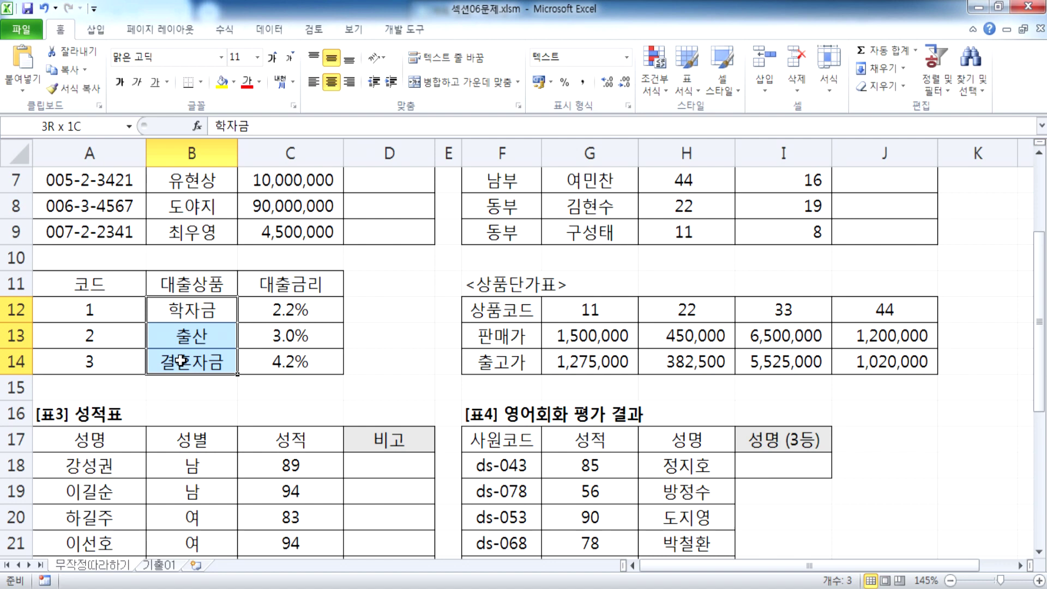
{"action": "left_click_drag", "start_coordinate": [272, 308], "coordinate": [276, 357]}
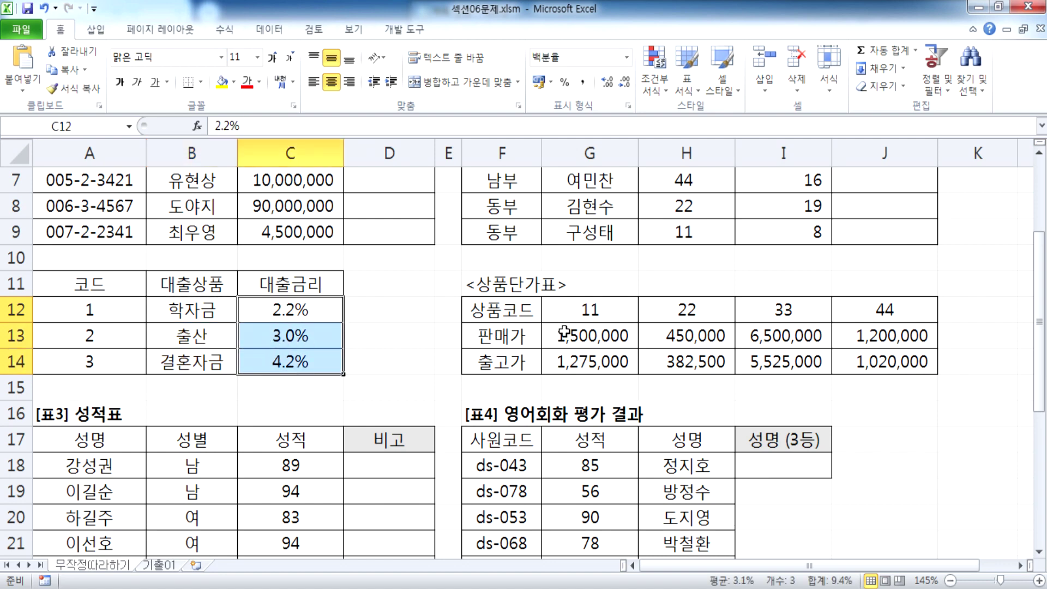
Append ', 옵션' to the VLOOKUP syntax note, then return to the workbook.
{"action": "key", "text": "alt+Tab"}
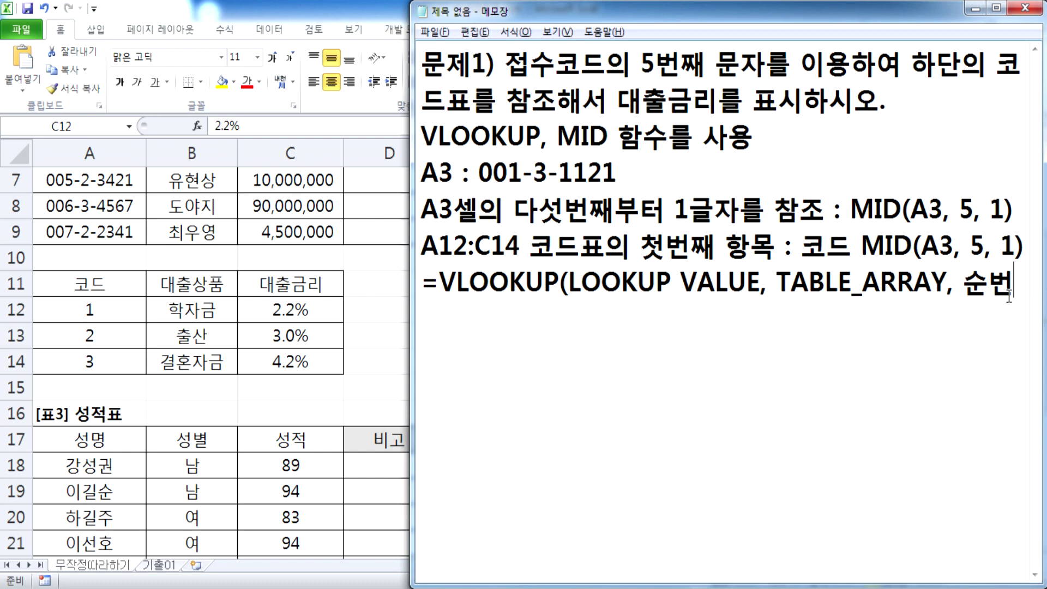
{"action": "type", "text": ", 옵션"}
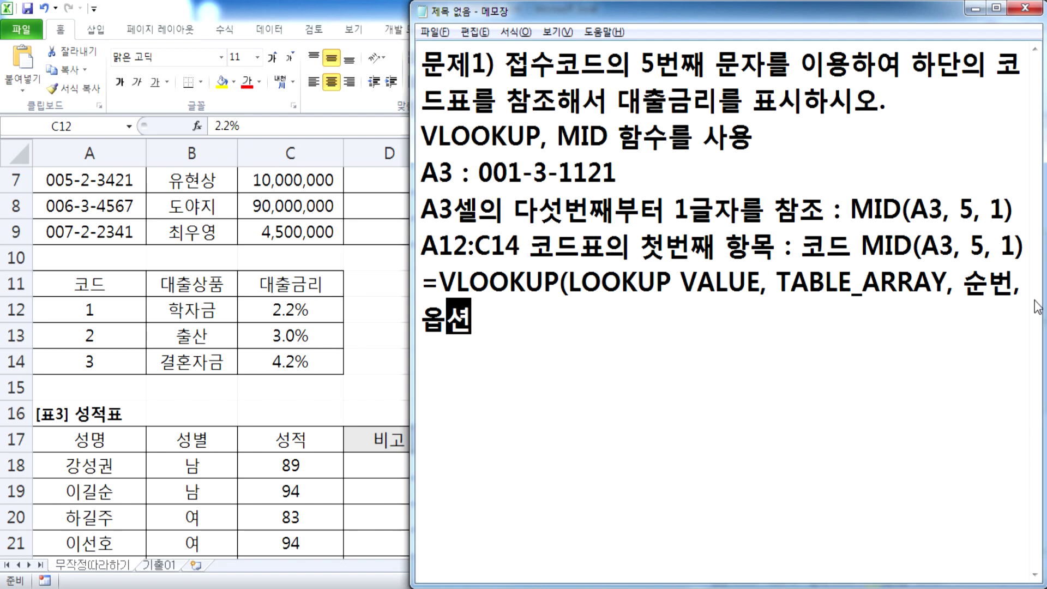
{"action": "key", "text": "alt+Tab"}
{"action": "scroll", "coordinate": [916, 294], "scroll_direction": "up", "scroll_amount": 2}
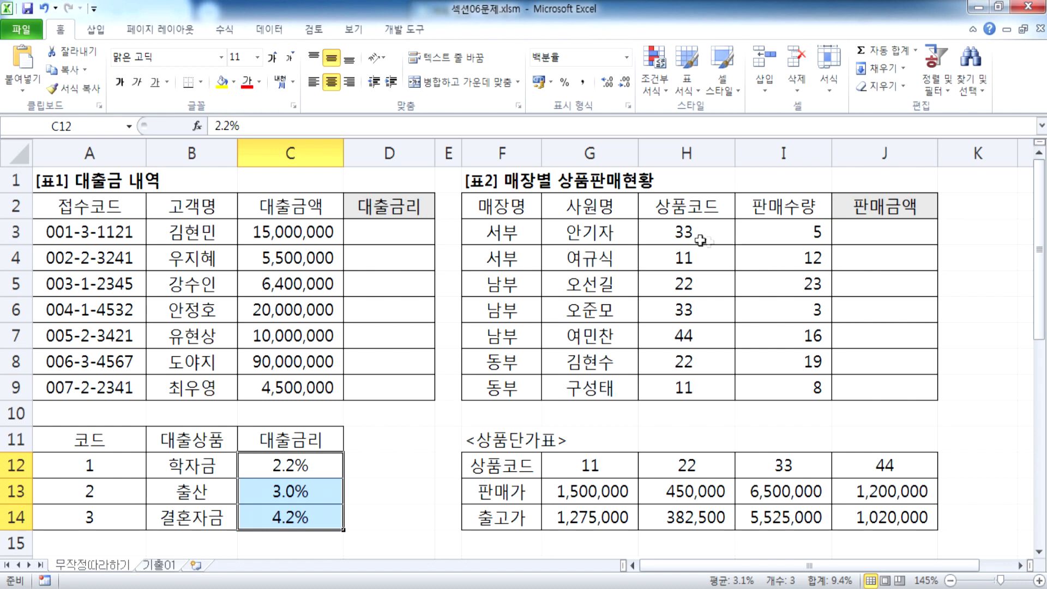
On the 기출01 sheet, point out quantity 55 in H3, threshold 40 in H10 and 3% in H11.
{"action": "scroll", "coordinate": [709, 259], "scroll_direction": "down", "scroll_amount": 5}
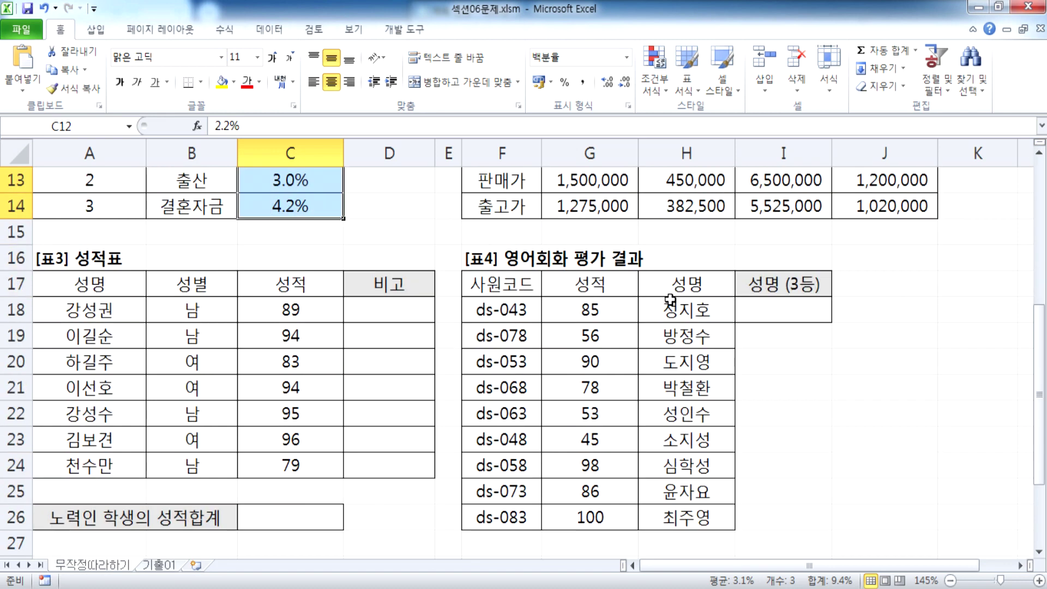
{"action": "scroll", "coordinate": [221, 545], "scroll_direction": "up", "scroll_amount": 5}
{"action": "left_click", "coordinate": [156, 566]}
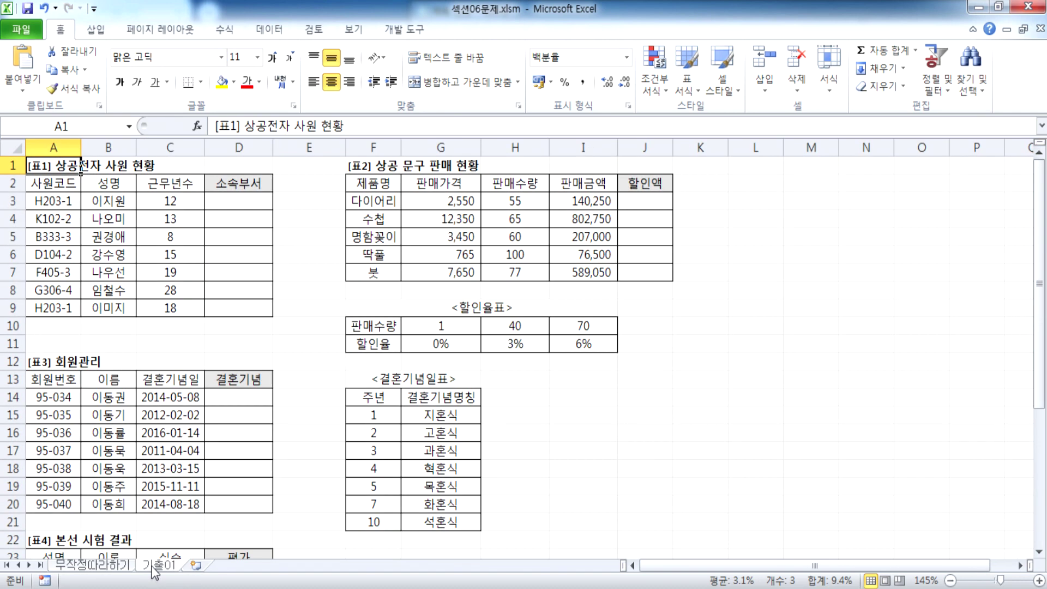
{"action": "scroll", "coordinate": [461, 351], "scroll_direction": "up", "scroll_amount": 3}
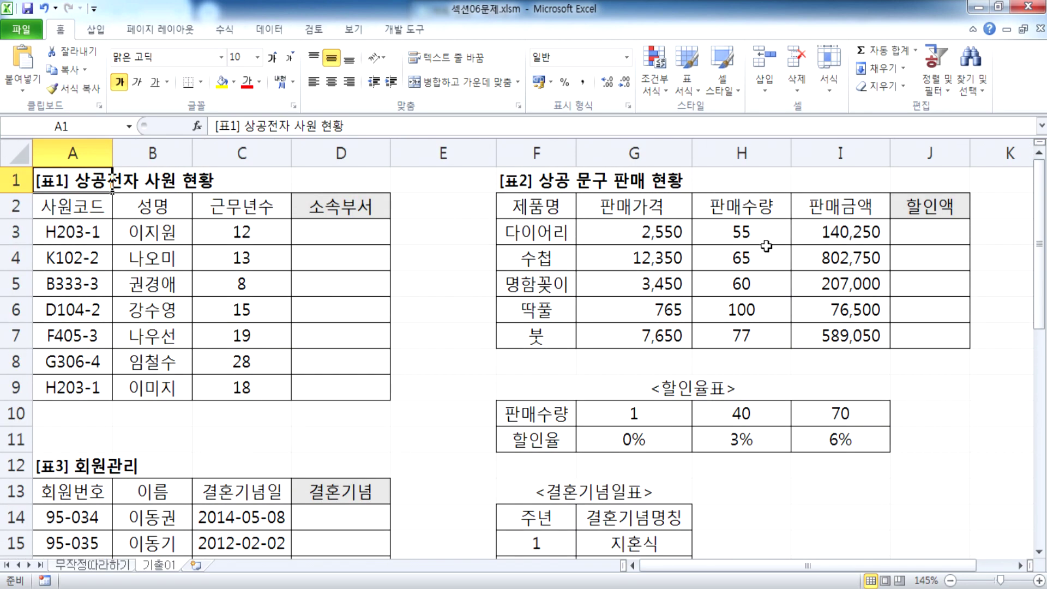
{"action": "left_click", "coordinate": [748, 231]}
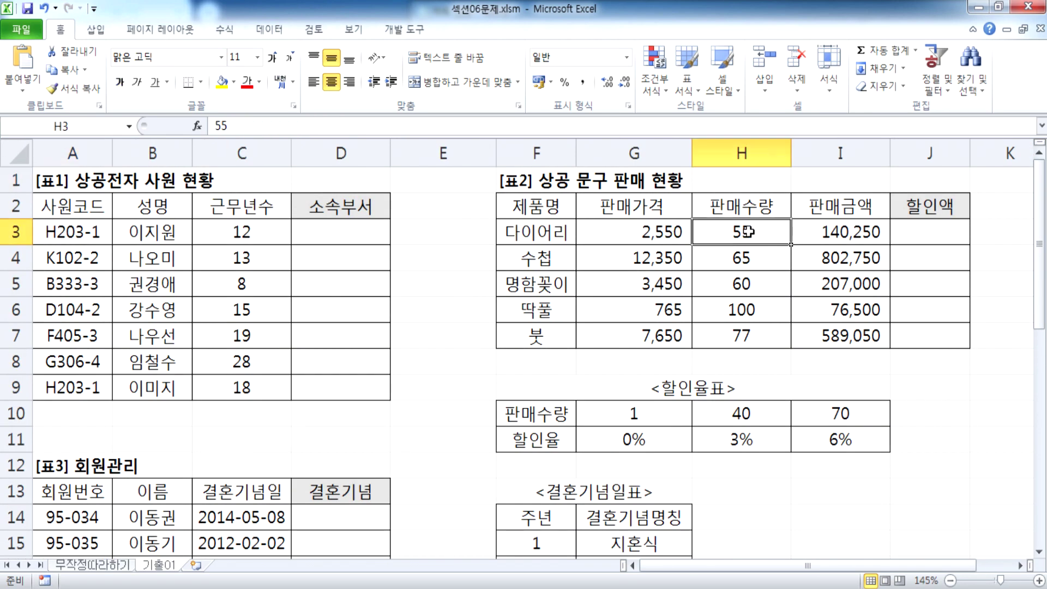
{"action": "left_click", "coordinate": [746, 416]}
{"action": "left_click", "coordinate": [760, 440]}
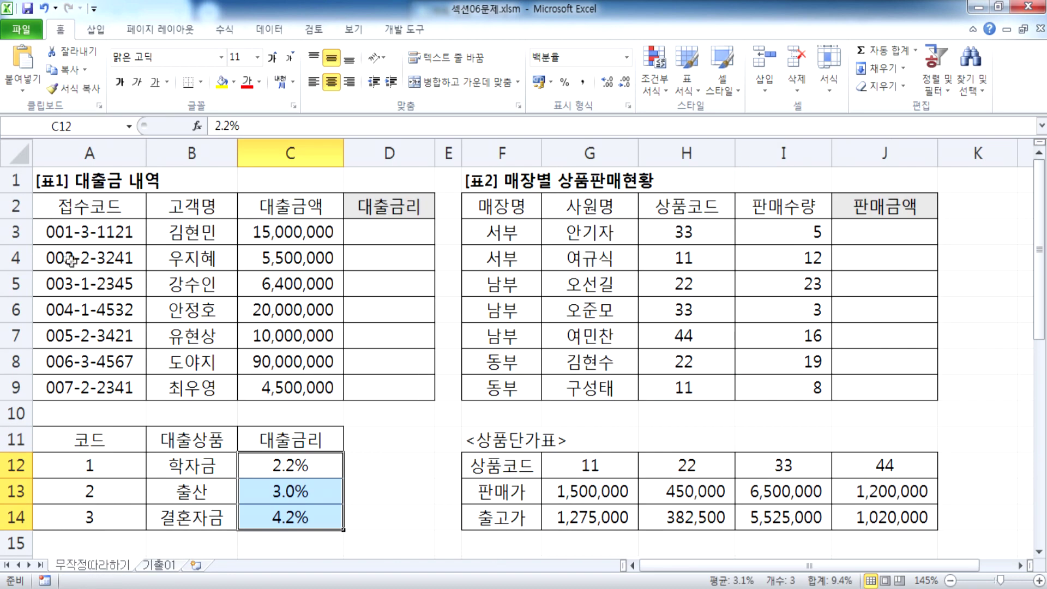
Highlight the product code 22 column H12:H14 of the price table.
{"action": "scroll", "coordinate": [88, 256], "scroll_direction": "down", "scroll_amount": 1}
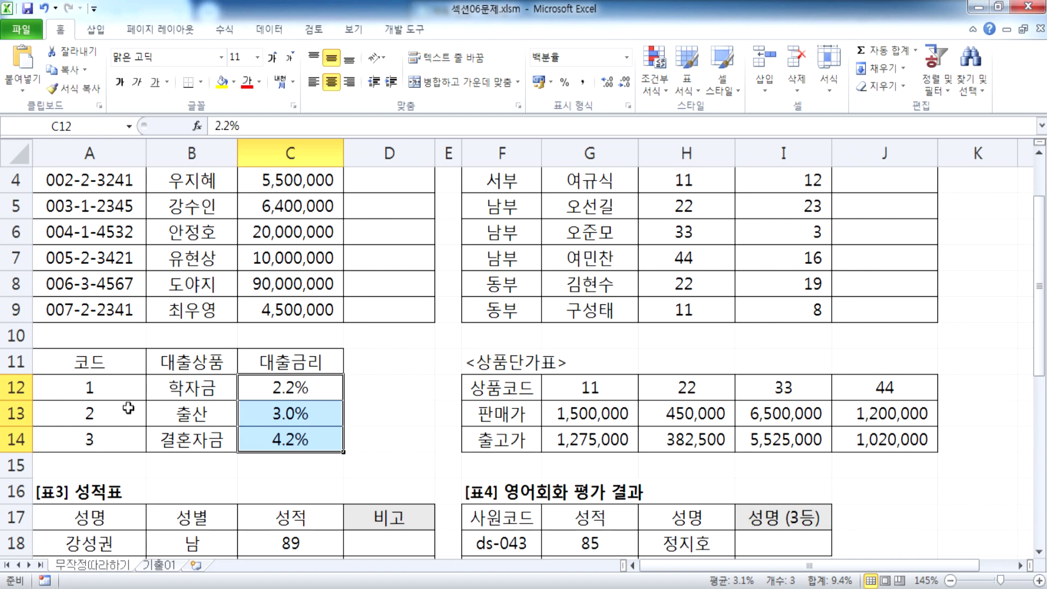
{"action": "scroll", "coordinate": [128, 407], "scroll_direction": "up", "scroll_amount": 1}
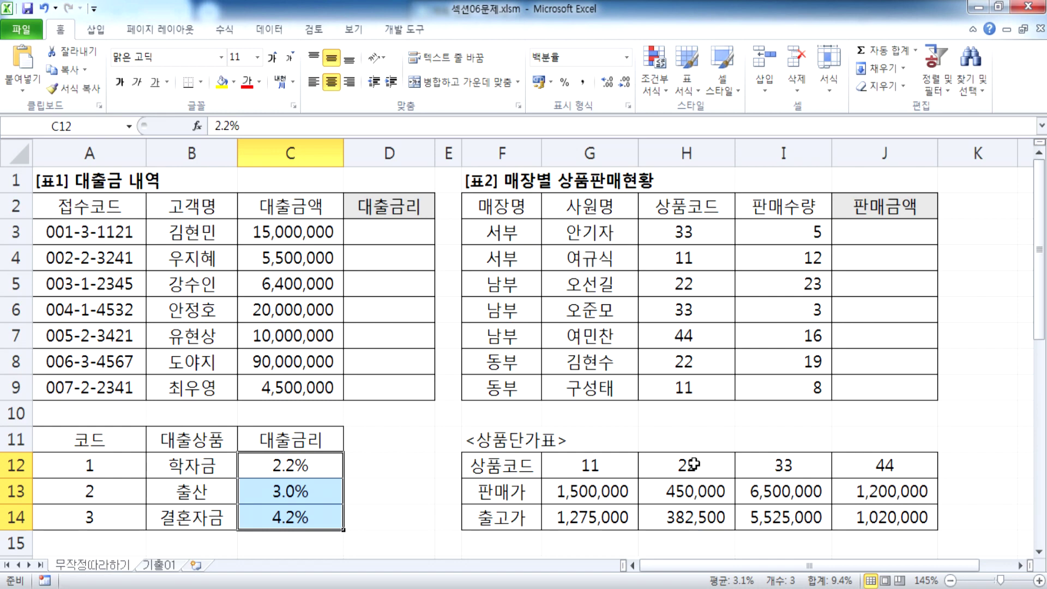
{"action": "left_click_drag", "start_coordinate": [682, 468], "coordinate": [675, 513]}
{"action": "left_click", "coordinate": [676, 466]}
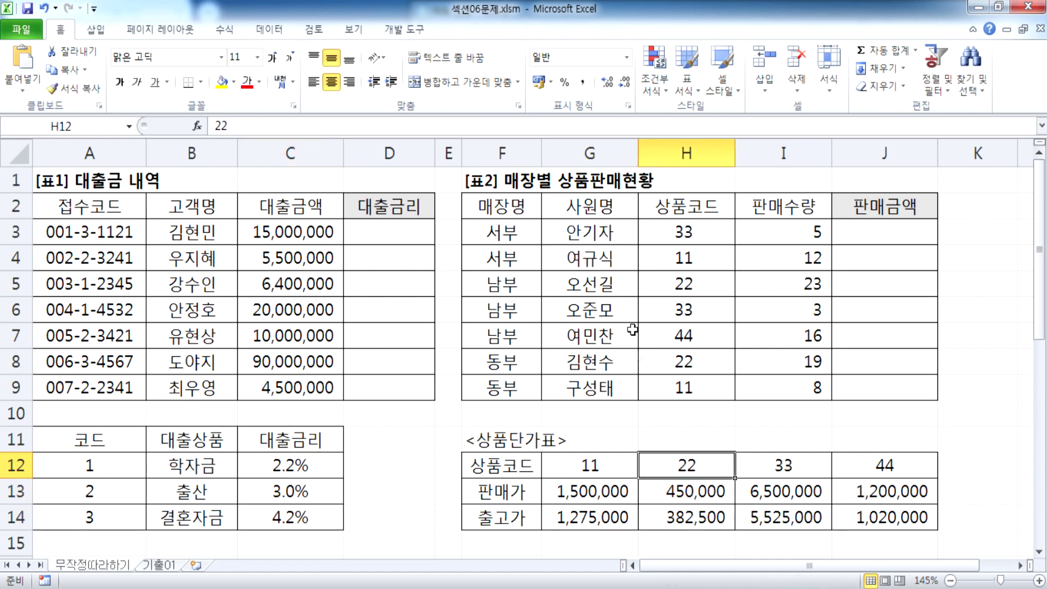
Close the Notepad VLOOKUP note with ')' after 옵션, then select cell D3 in Excel.
{"action": "key", "text": "alt+Tab"}
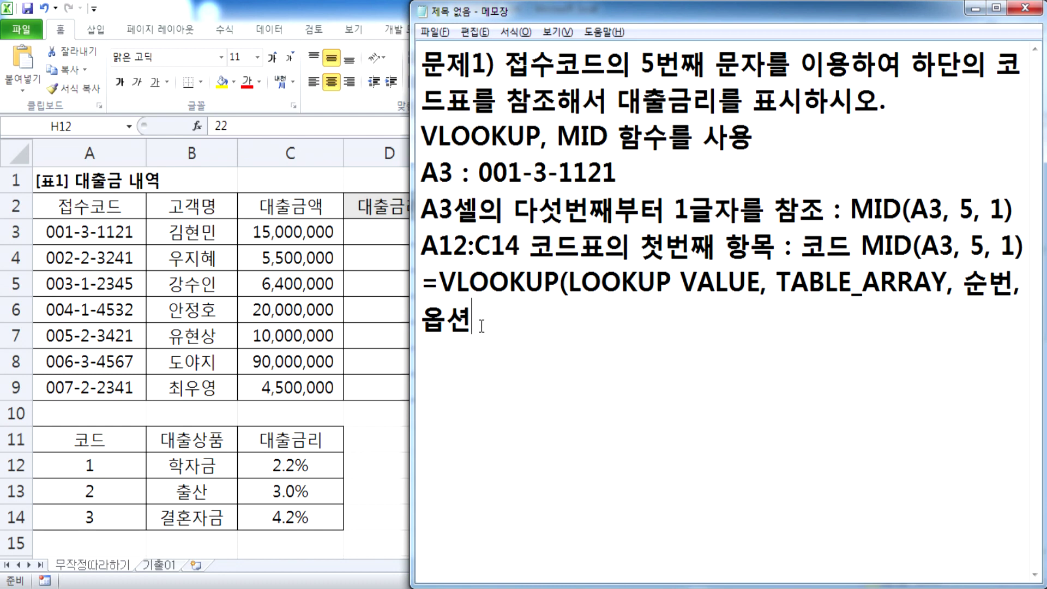
{"action": "type", "text": ")"}
{"action": "key", "text": "alt+Tab"}
{"action": "left_click", "coordinate": [386, 234]}
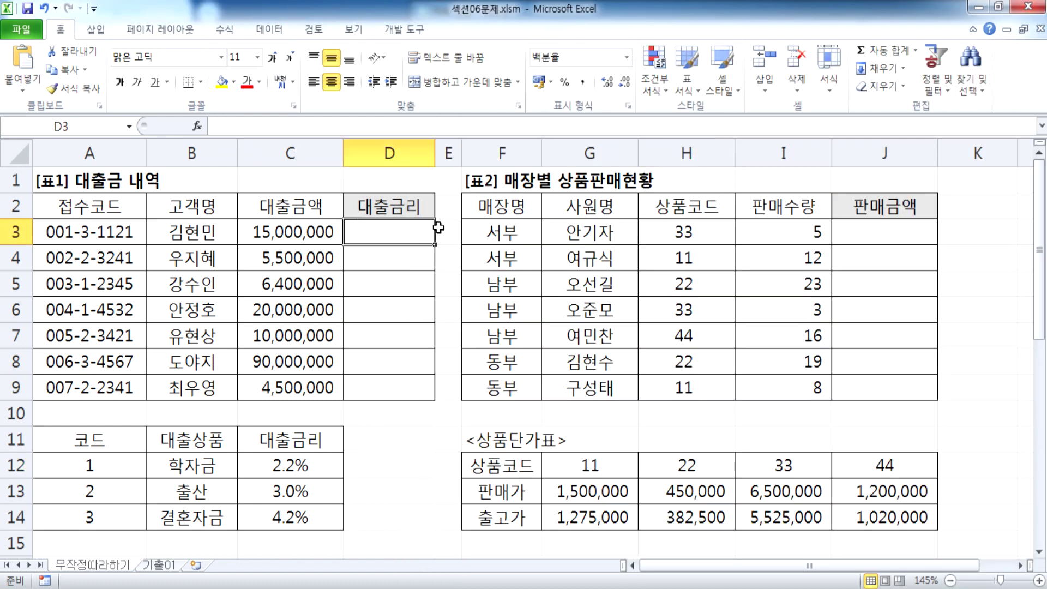
Start D3's formula as =VLOOKUP(MID(A3,5,1), using the VL autocomplete.
{"action": "type", "text": "=VL"}
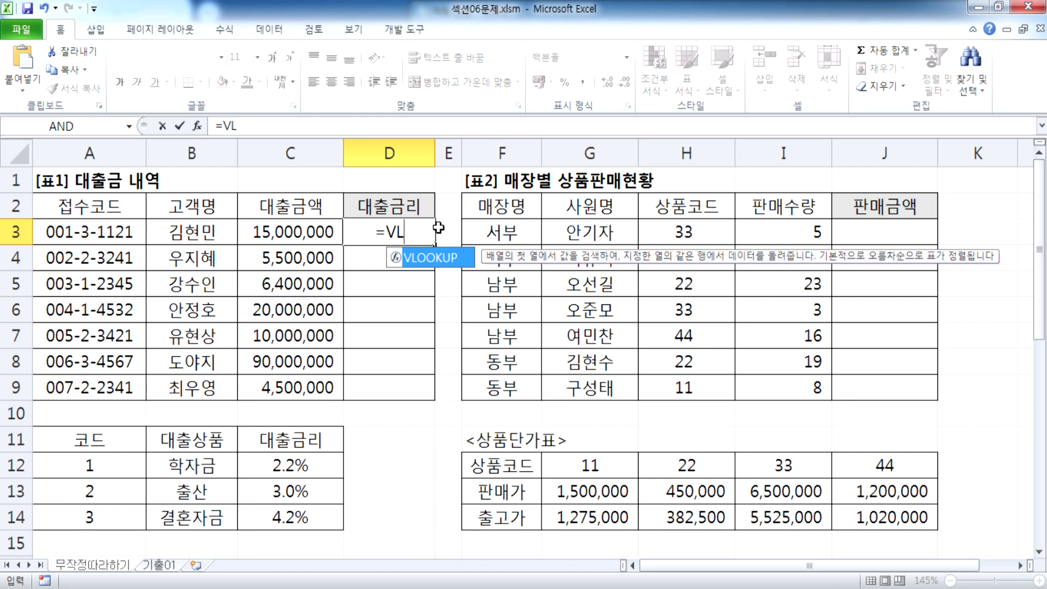
{"action": "key", "text": "Tab"}
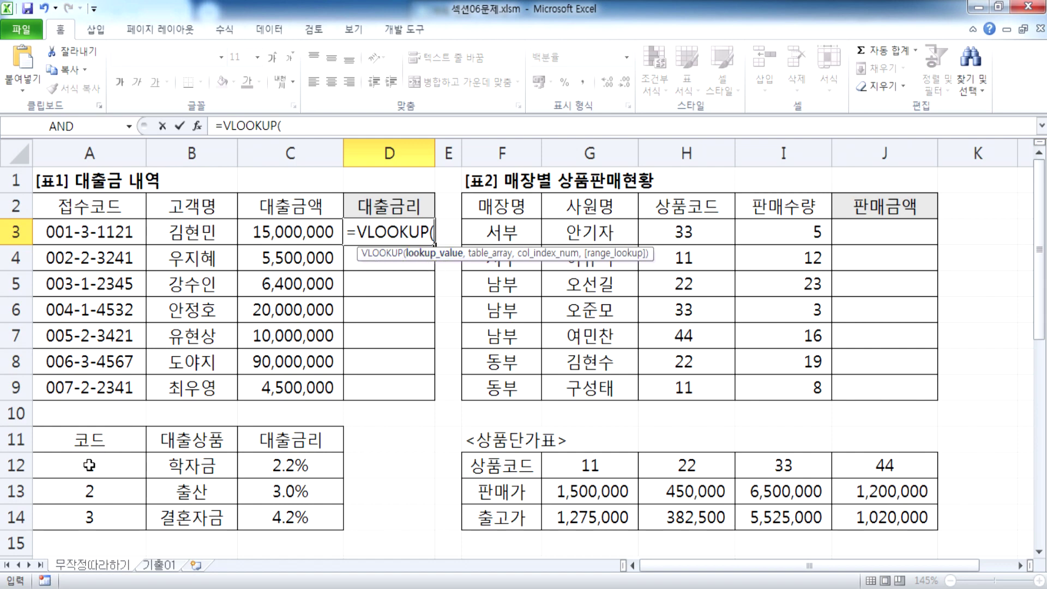
{"action": "scroll", "coordinate": [93, 472], "scroll_direction": "down", "scroll_amount": 2}
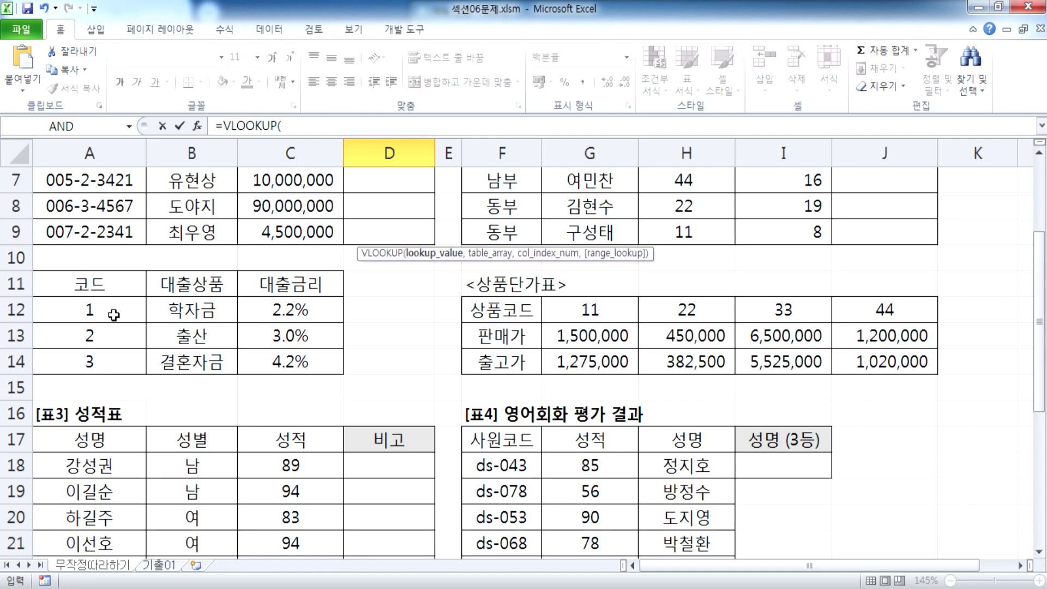
{"action": "scroll", "coordinate": [113, 314], "scroll_direction": "up", "scroll_amount": 2}
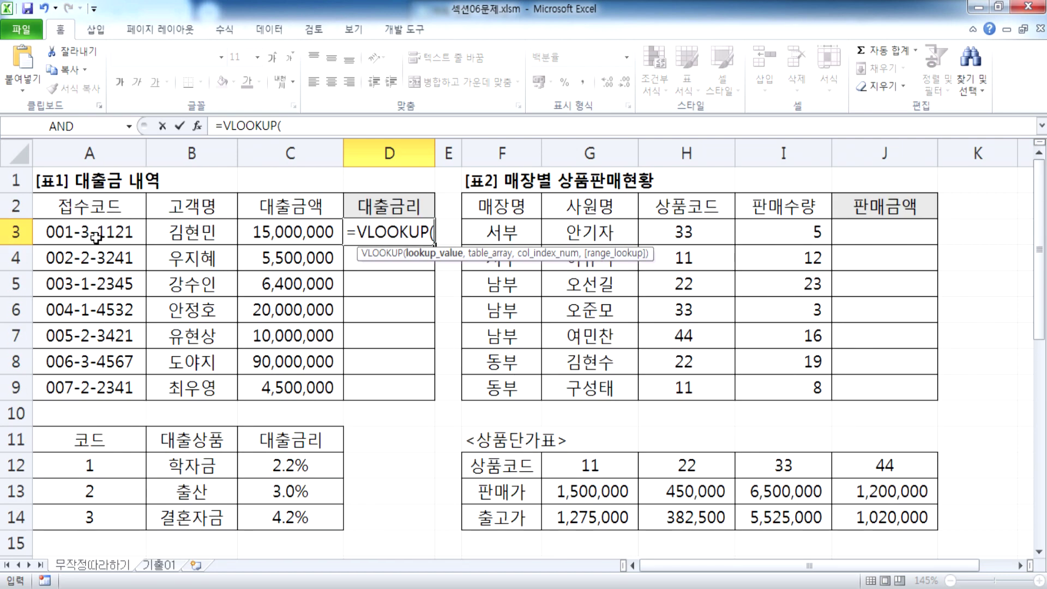
{"action": "type", "text": "MID("}
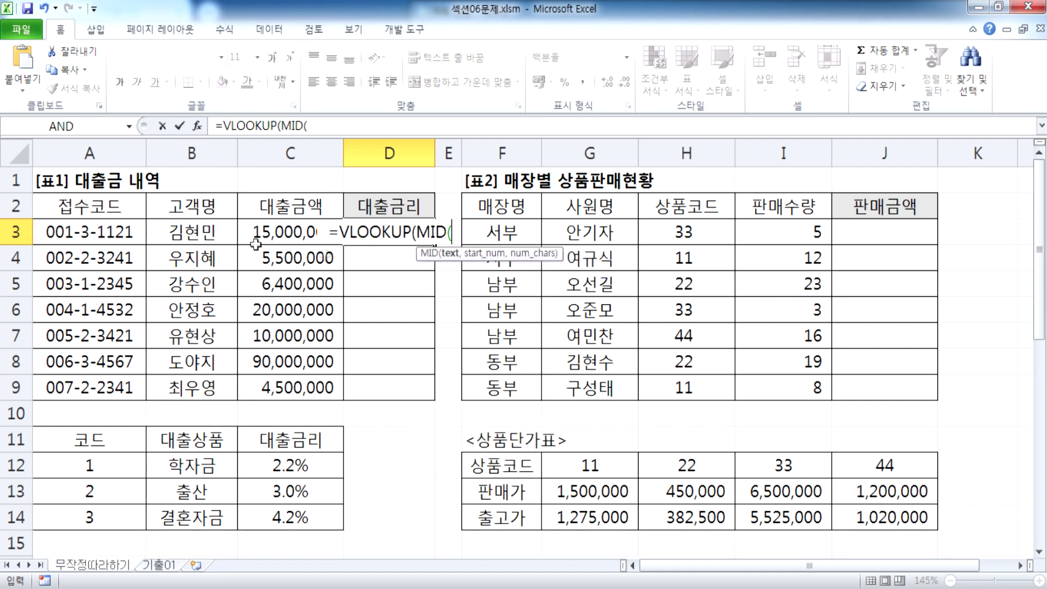
{"action": "left_click", "coordinate": [79, 240]}
{"action": "type", "text": ",5,1)"}
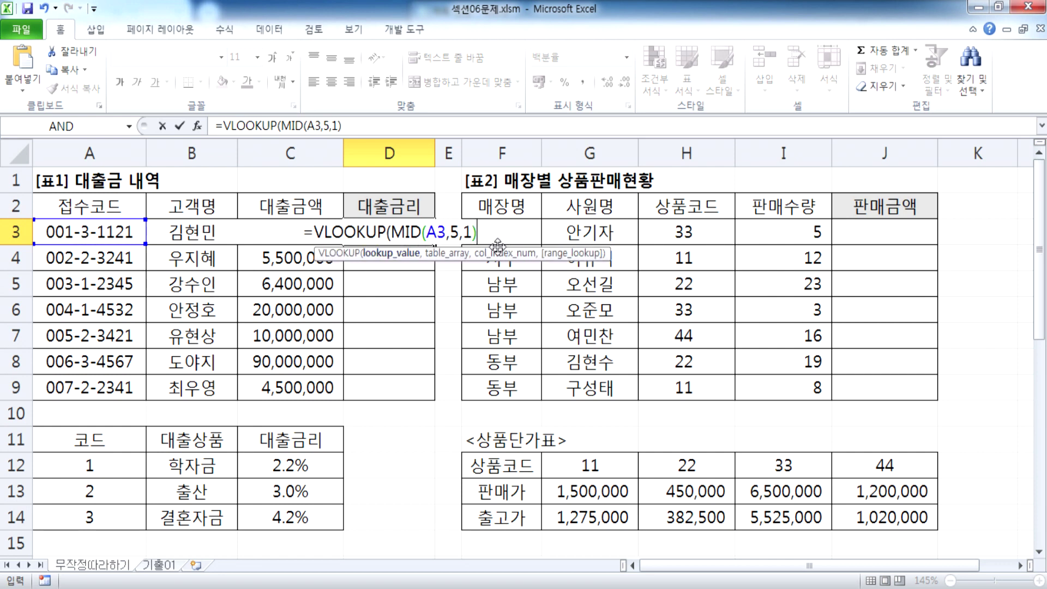
{"action": "type", "text": ","}
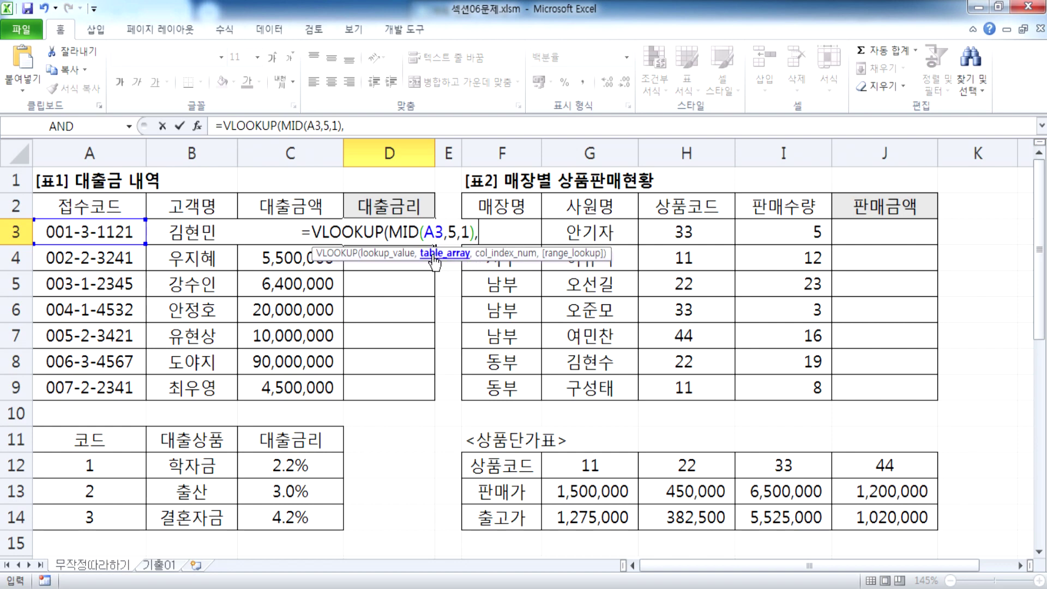
Reference the code table A12:C14 as the lookup range and make it absolute as $A$12:$C$14.
{"action": "left_click_drag", "start_coordinate": [90, 465], "coordinate": [286, 510]}
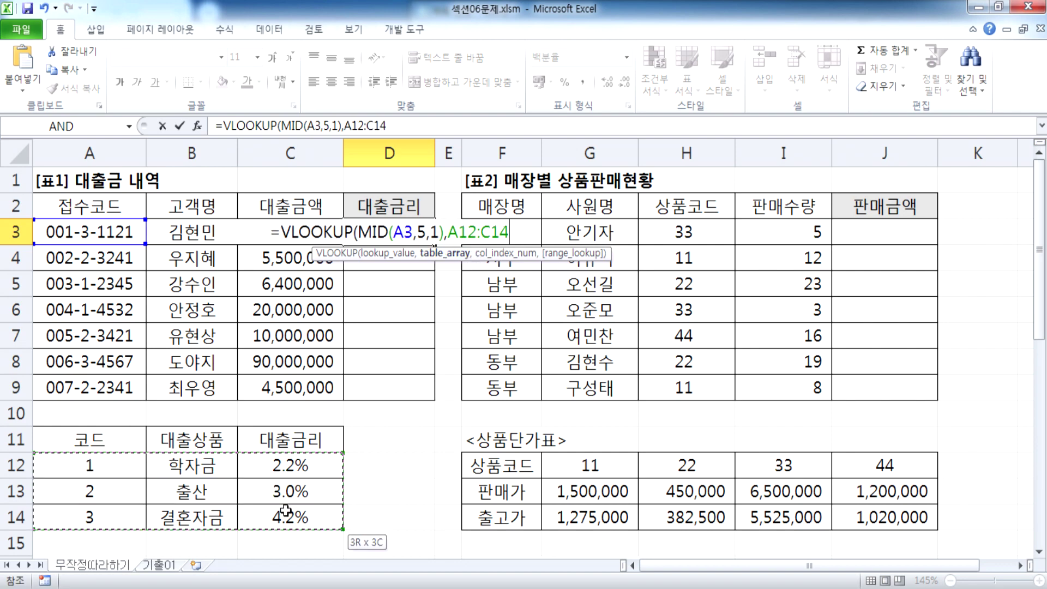
{"action": "scroll", "coordinate": [556, 395], "scroll_direction": "down", "scroll_amount": 1}
{"action": "left_click_drag", "start_coordinate": [570, 384], "coordinate": [863, 439]}
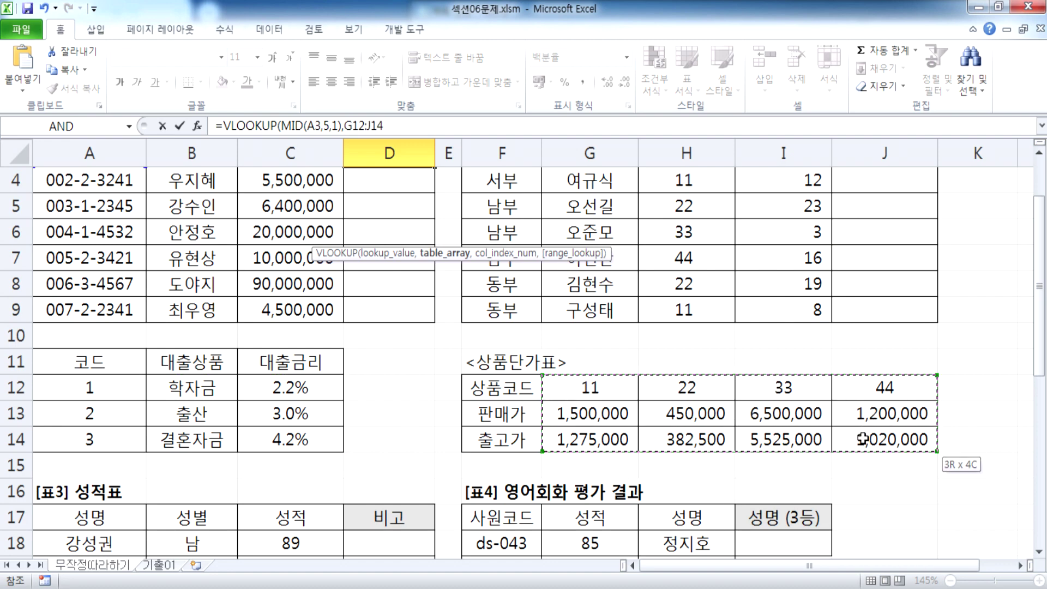
{"action": "left_click_drag", "start_coordinate": [82, 393], "coordinate": [278, 433]}
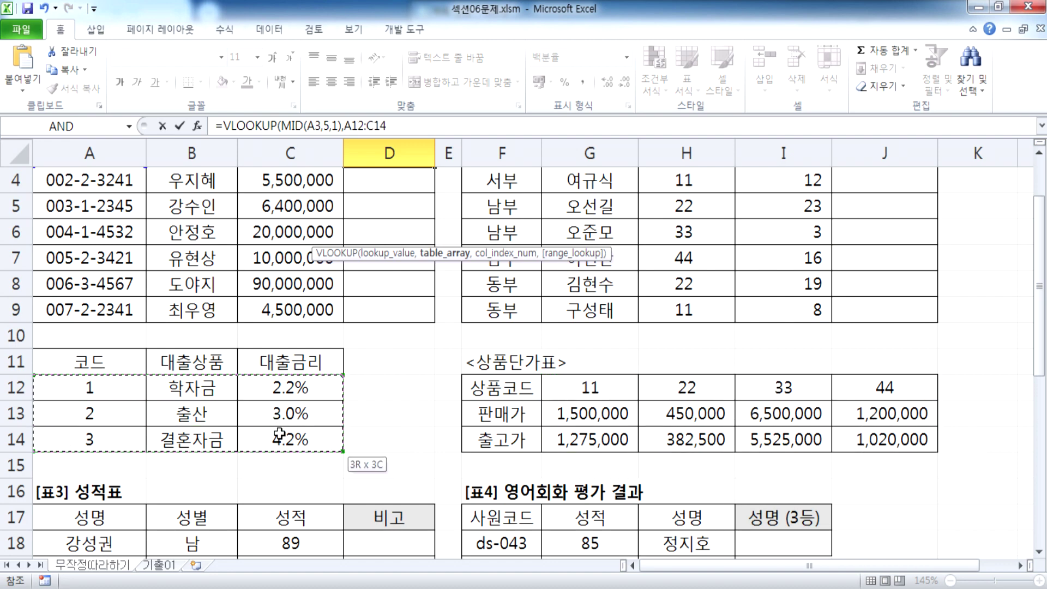
{"action": "scroll", "coordinate": [278, 433], "scroll_direction": "up", "scroll_amount": 1}
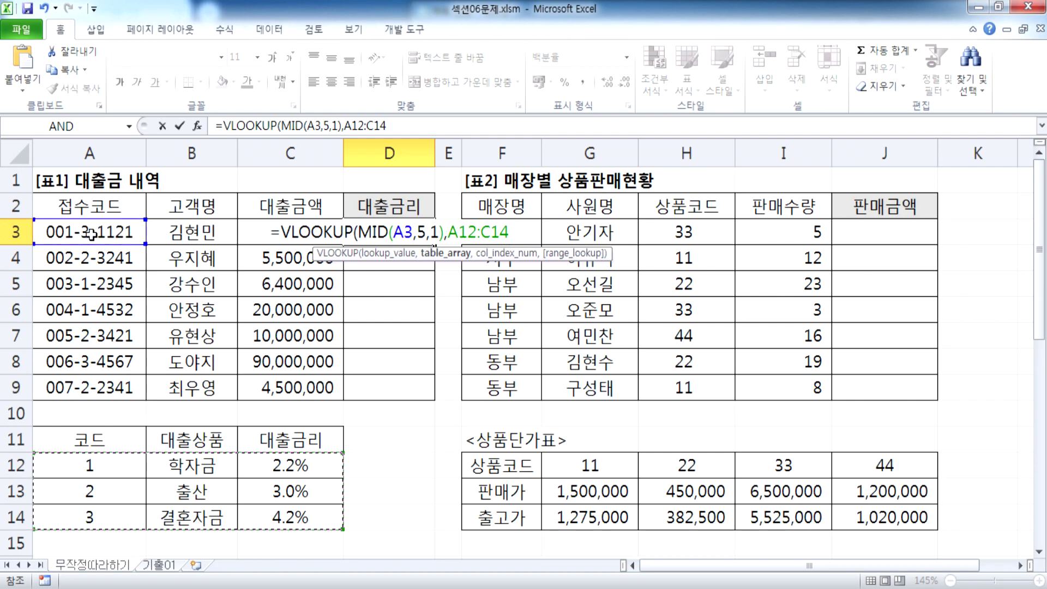
{"action": "scroll", "coordinate": [88, 381], "scroll_direction": "down", "scroll_amount": 1}
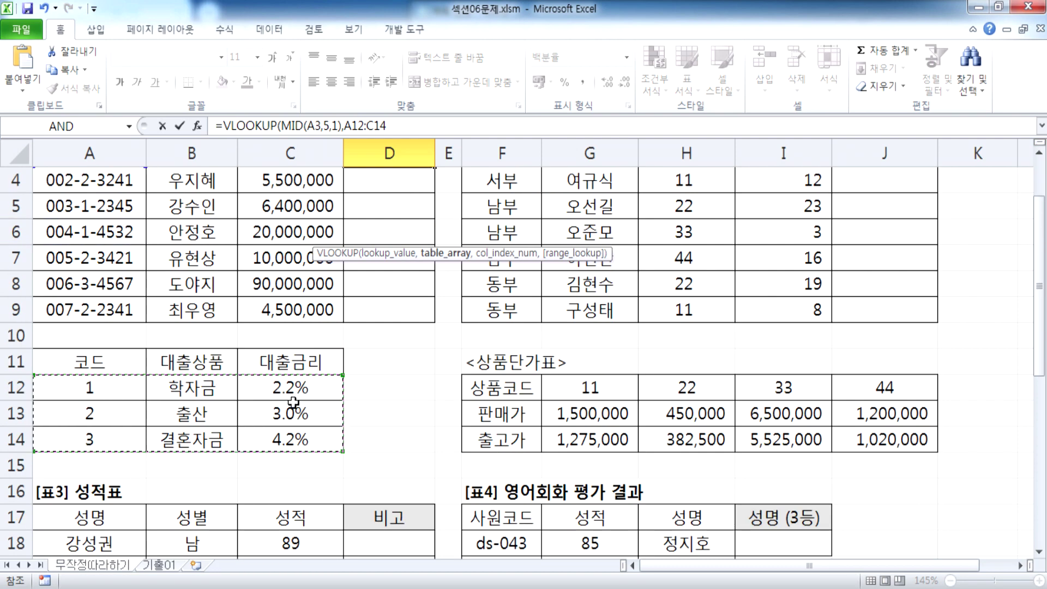
{"action": "scroll", "coordinate": [283, 359], "scroll_direction": "up", "scroll_amount": 1}
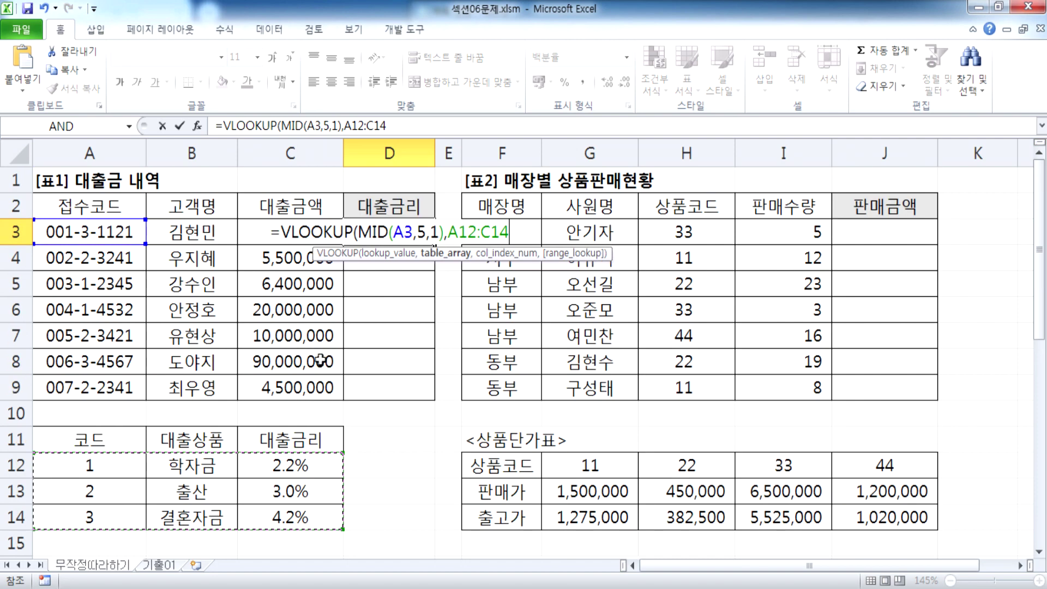
{"action": "key", "text": "F4"}
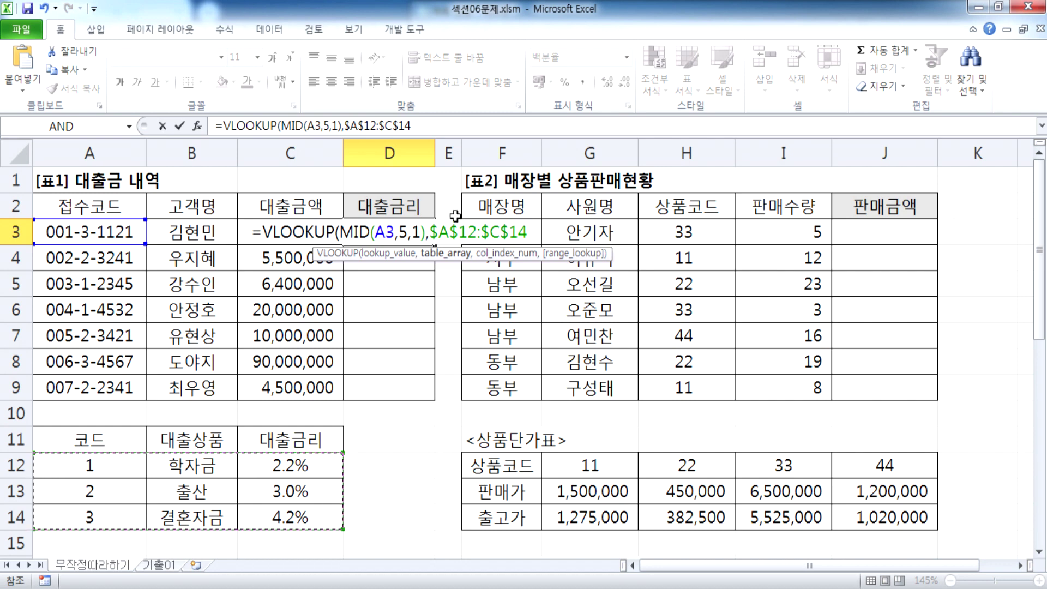
Enter 3 as the column index argument of D3's VLOOKUP.
{"action": "type", "text": ","}
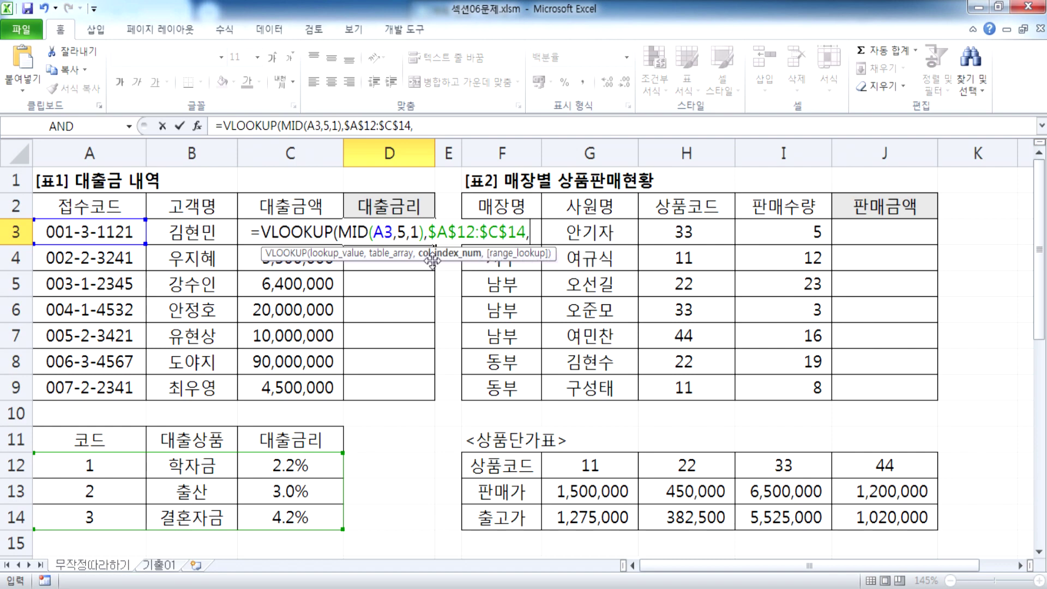
{"action": "scroll", "coordinate": [434, 263], "scroll_direction": "down", "scroll_amount": 1}
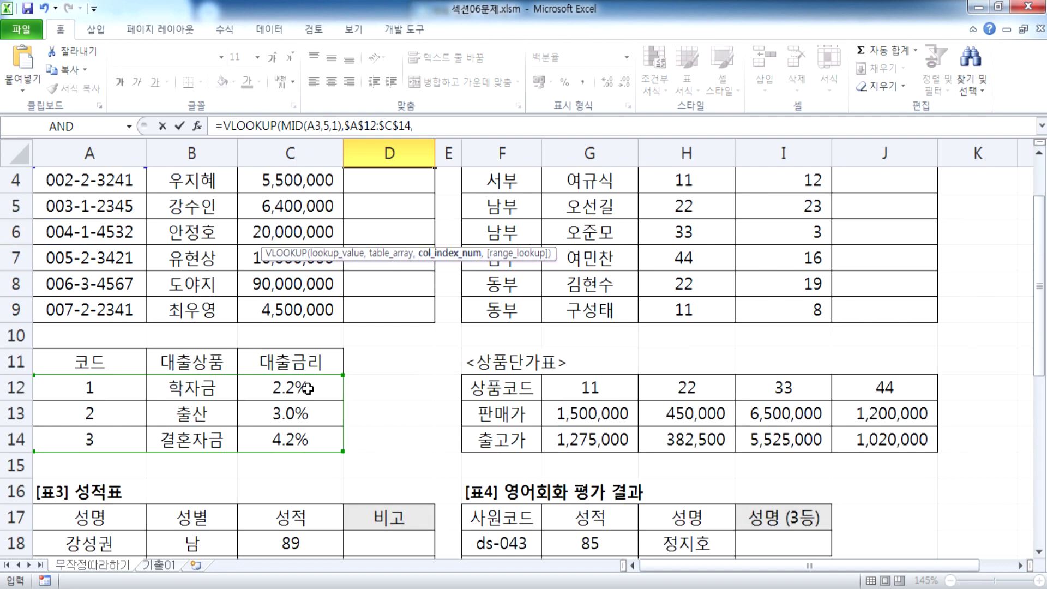
{"action": "left_click_drag", "start_coordinate": [90, 373], "coordinate": [90, 374]}
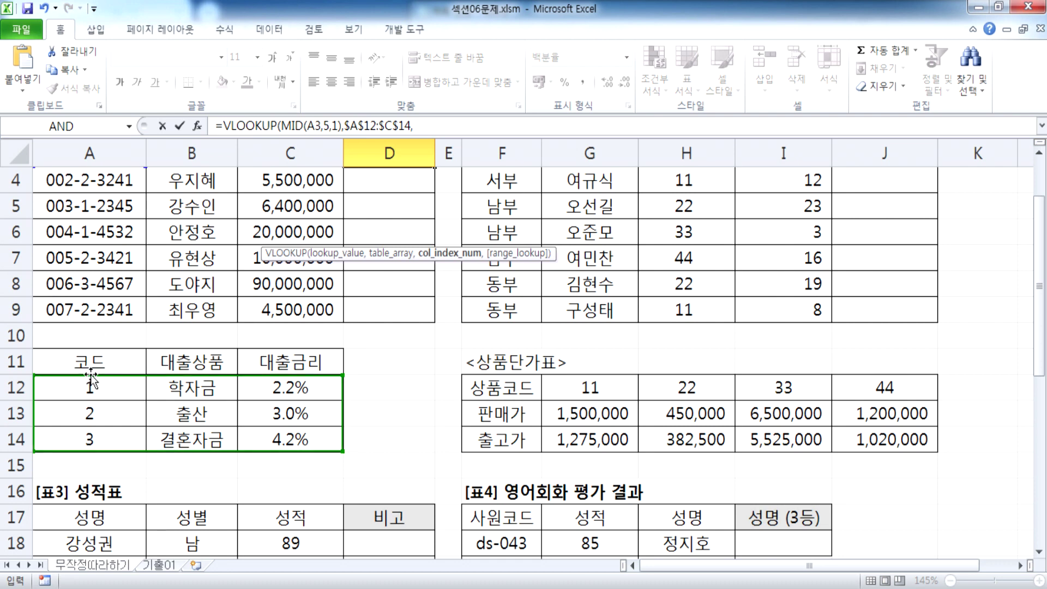
{"action": "left_click_drag", "start_coordinate": [91, 374], "coordinate": [91, 373]}
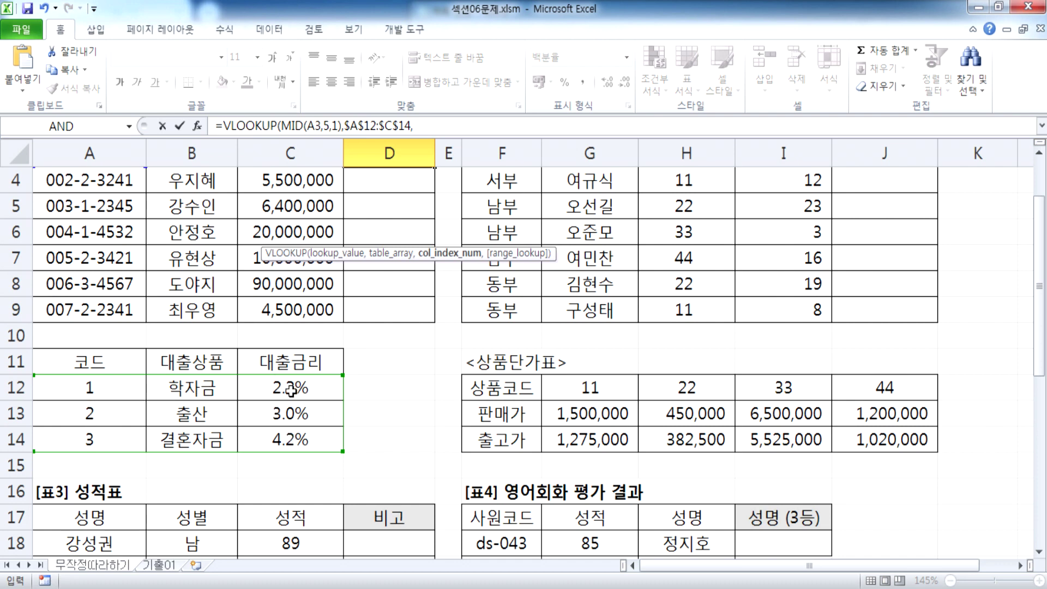
{"action": "scroll", "coordinate": [291, 391], "scroll_direction": "up", "scroll_amount": 1}
{"action": "type", "text": "4"}
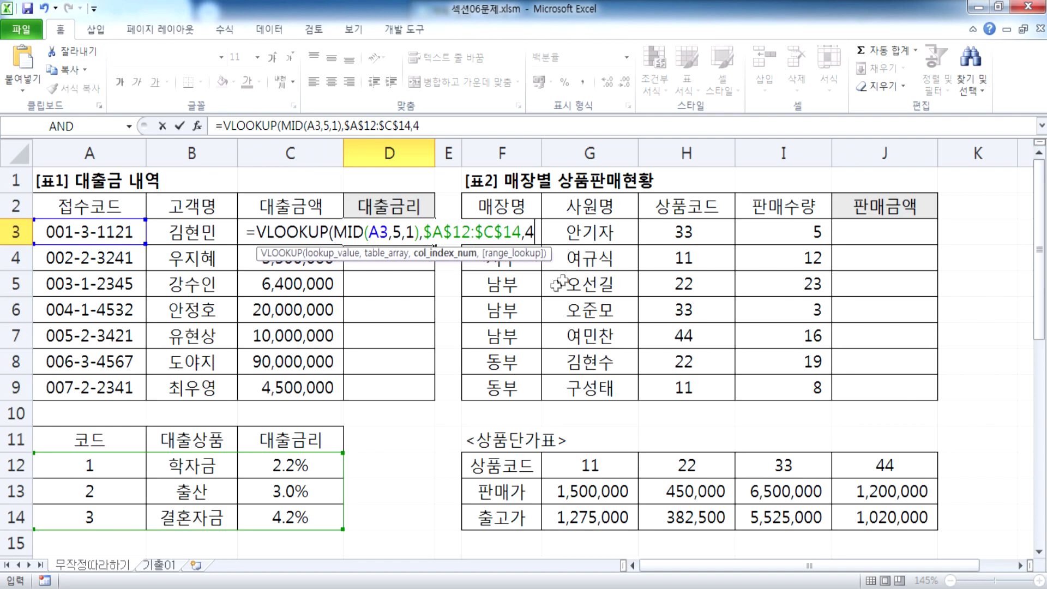
{"action": "key", "text": "BackSpace"}
{"action": "type", "text": "3,"}
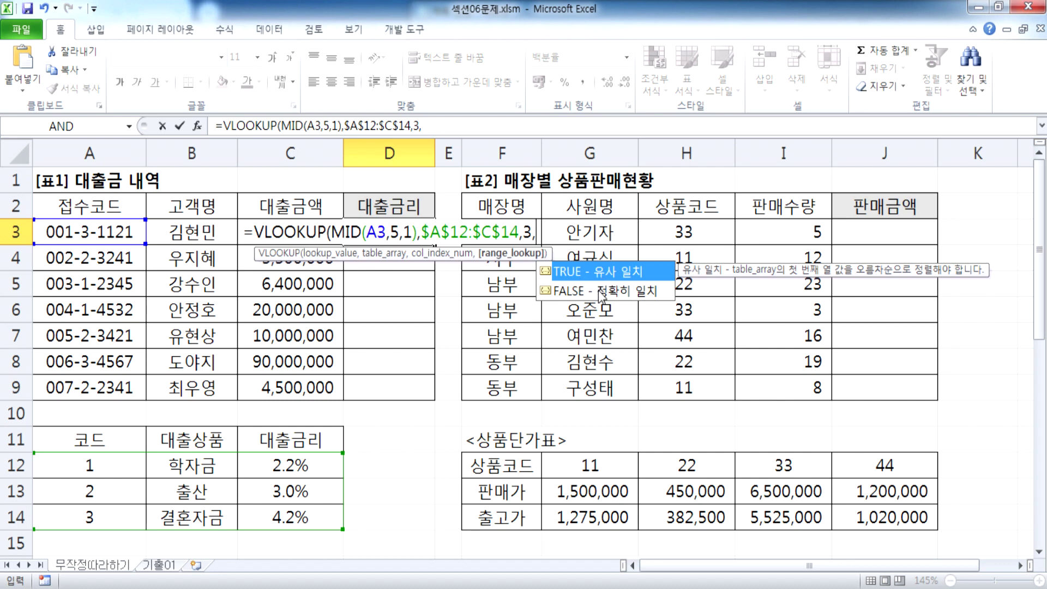
Compare exact and approximate match options, choose FALSE, and close and enter the formula.
{"action": "left_click", "coordinate": [602, 294]}
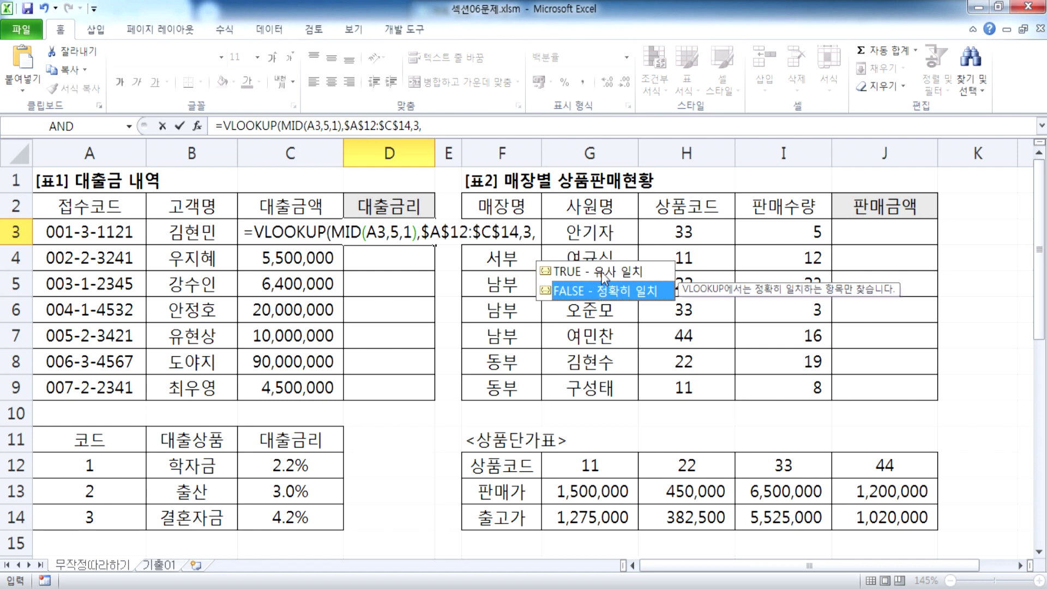
{"action": "left_click", "coordinate": [602, 273]}
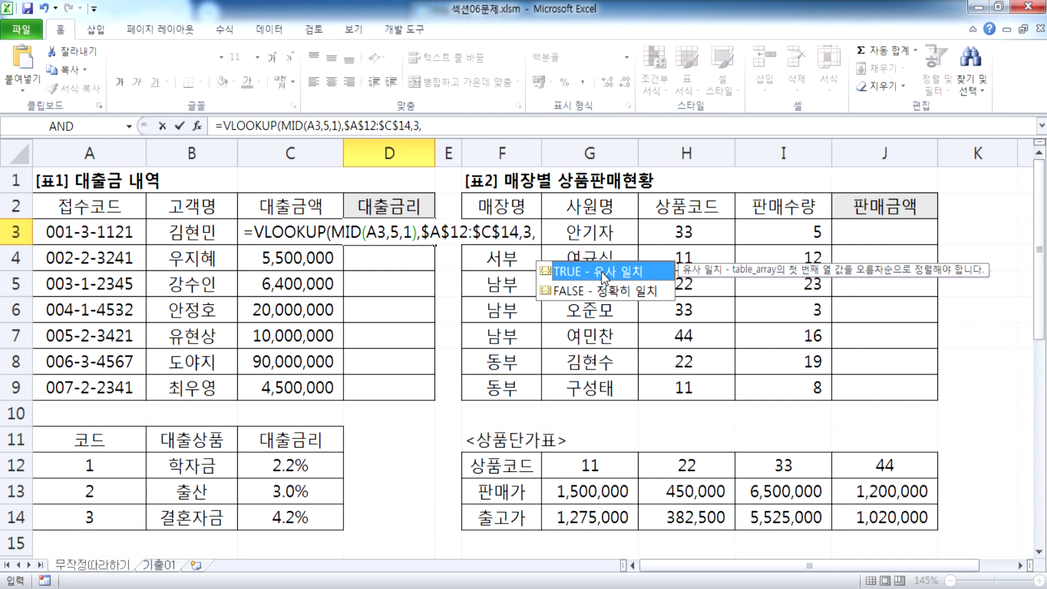
{"action": "left_click", "coordinate": [602, 292]}
{"action": "left_click", "coordinate": [606, 270]}
{"action": "left_click", "coordinate": [597, 295]}
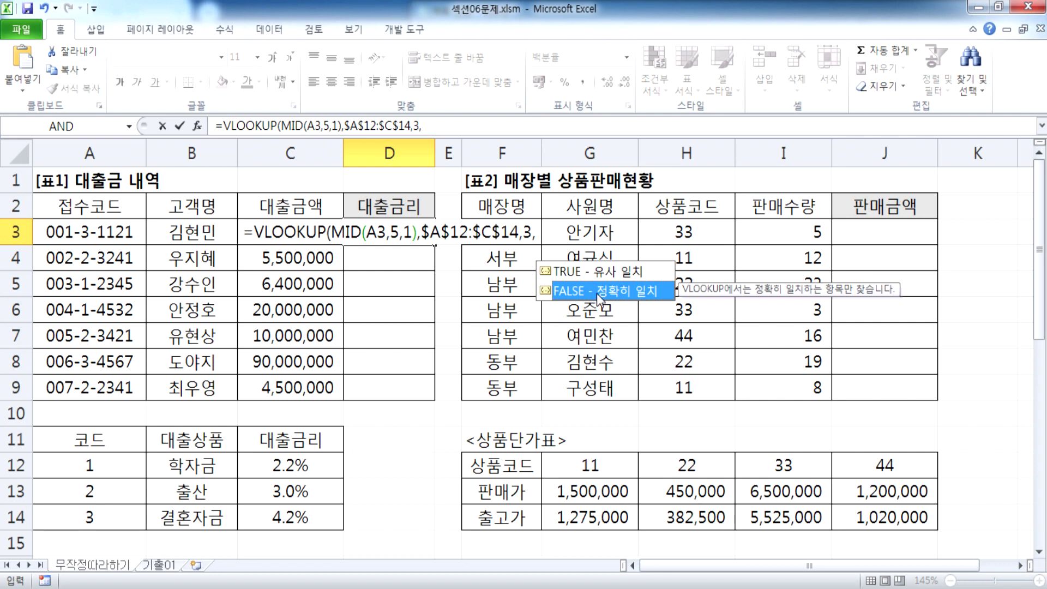
{"action": "double_click", "coordinate": [596, 293]}
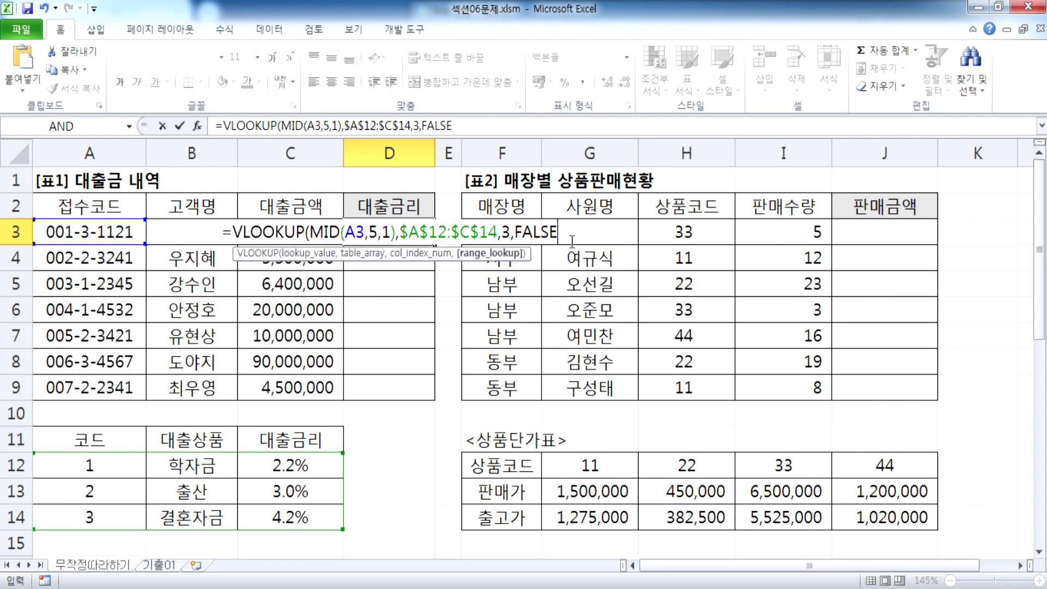
{"action": "type", "text": ")"}
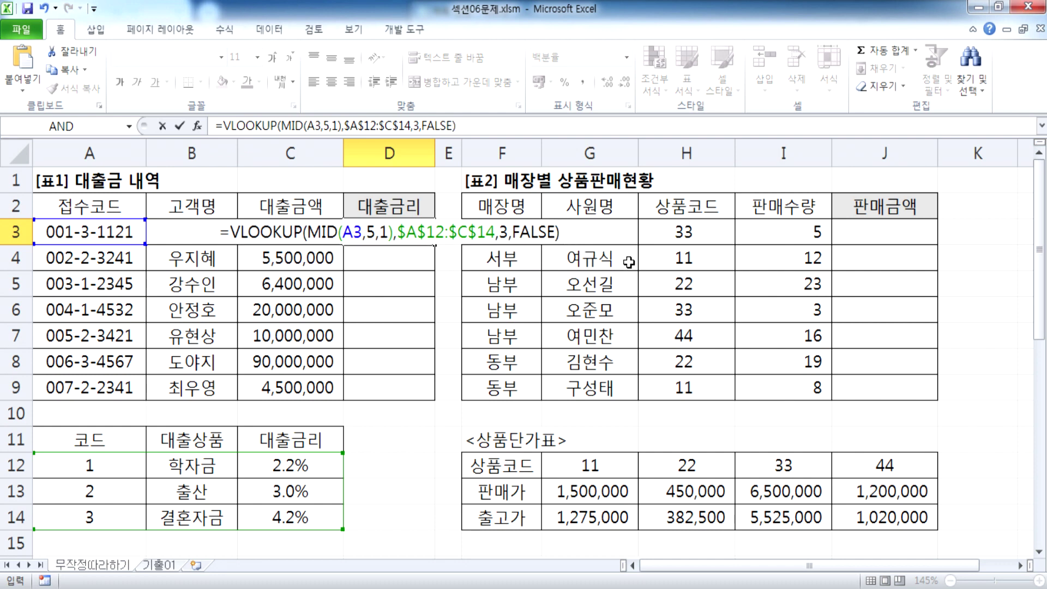
{"action": "key", "text": "Return"}
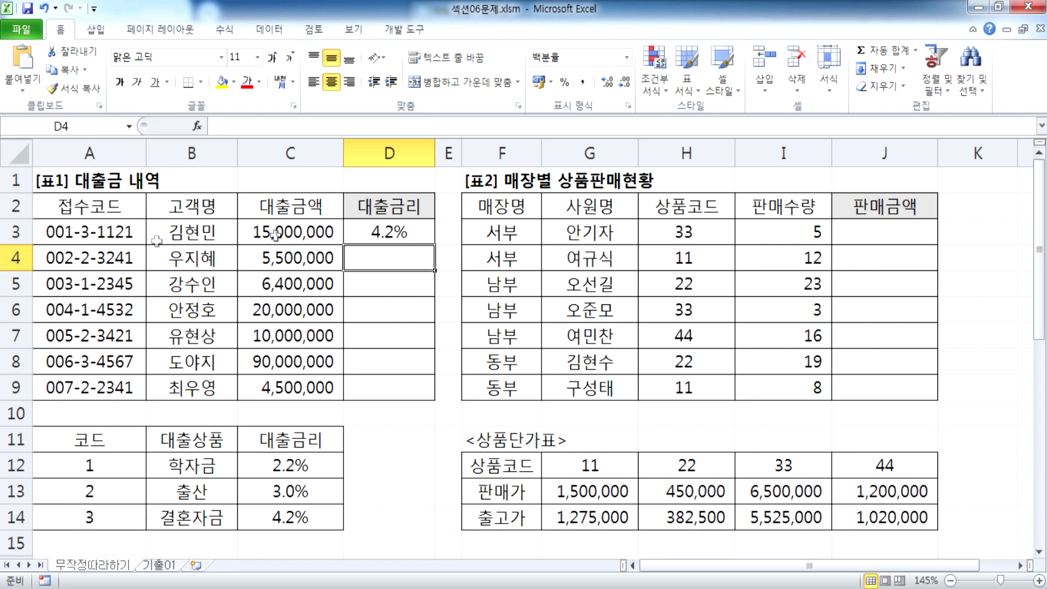
Fill D3's loan rate formula down to D9 and copy the formula text.
{"action": "key", "text": "Up"}
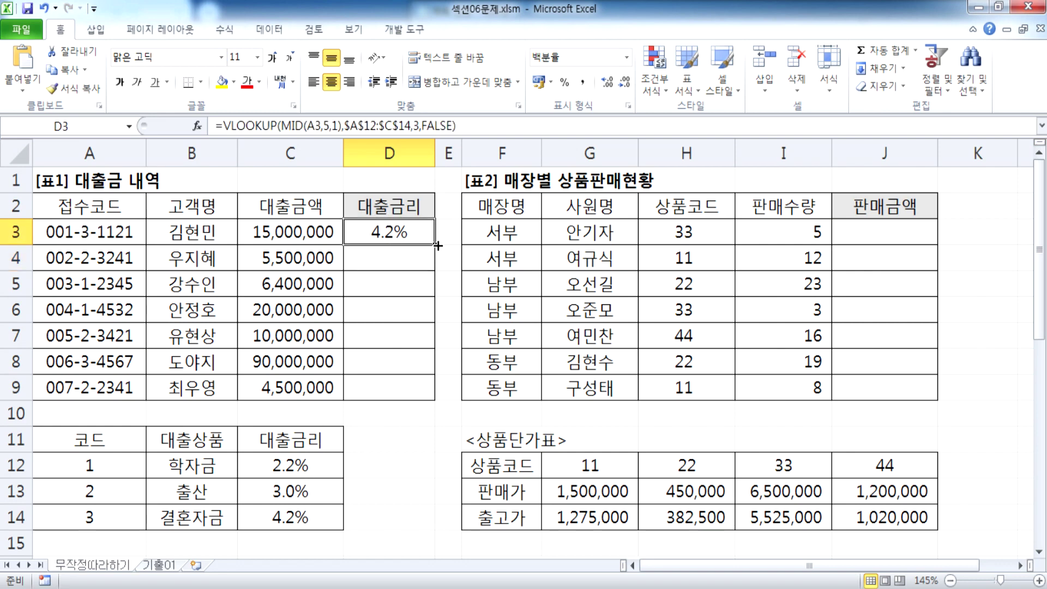
{"action": "double_click", "coordinate": [434, 246]}
{"action": "left_click", "coordinate": [407, 234]}
{"action": "left_click_drag", "start_coordinate": [483, 127], "coordinate": [207, 131]}
{"action": "key", "text": "ctrl+c"}
{"action": "key", "text": "alt+Tab"}
Paste =VLOOKUP(MID(A3,5,1),$A$12:$C$14,3,FALSE) on a new line and enlarge Notepad.
{"action": "key", "text": "Return"}
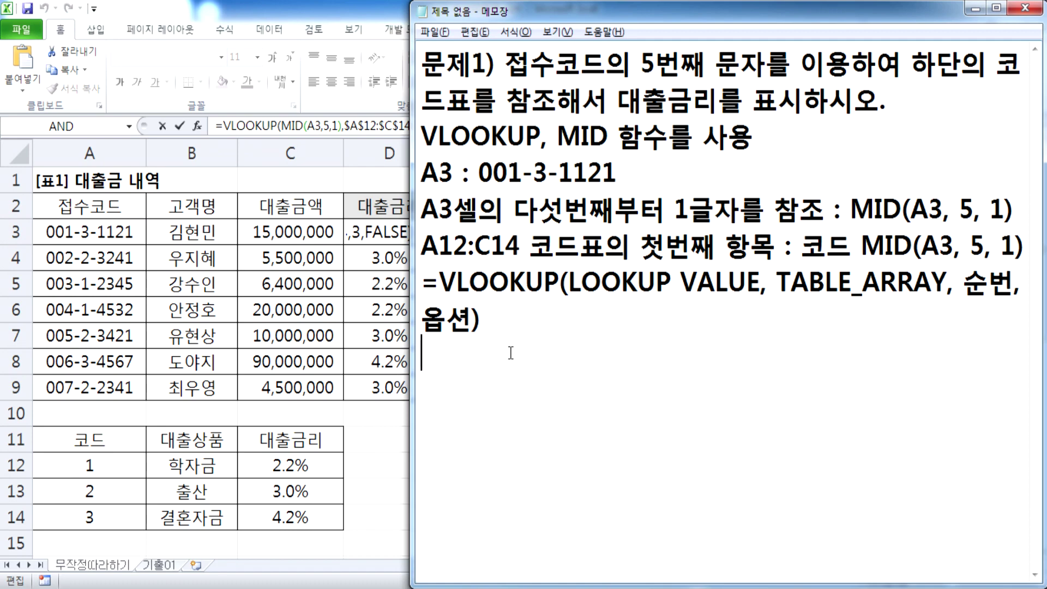
{"action": "key", "text": "ctrl+v"}
{"action": "left_click_drag", "start_coordinate": [544, 15], "coordinate": [453, 0]}
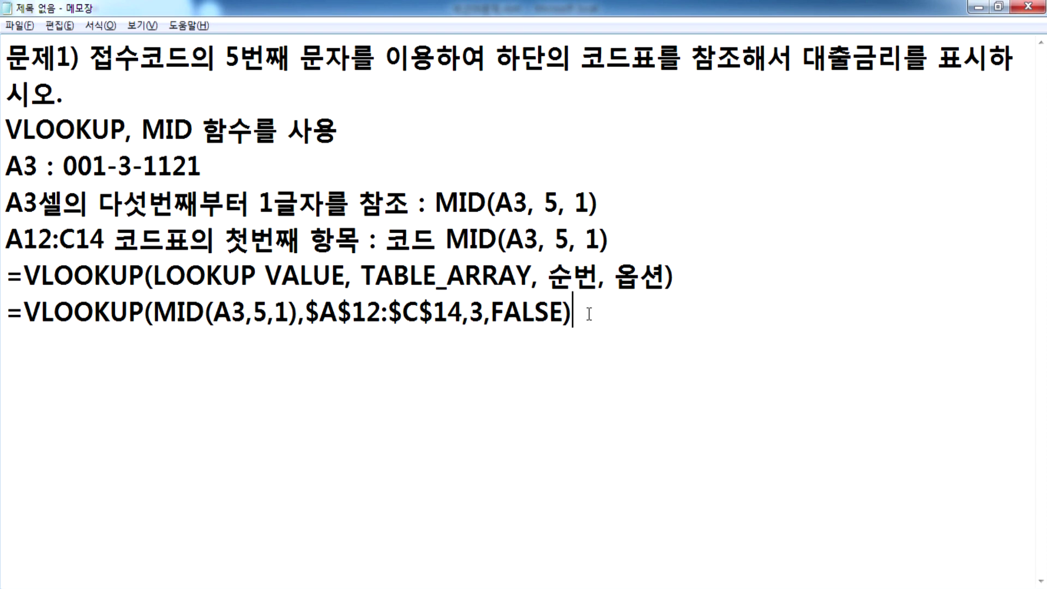
Change LOOKUP VALUE to LOOKUP_VALUE and join the function line onto the first sentence.
{"action": "left_click_drag", "start_coordinate": [254, 275], "coordinate": [267, 275]}
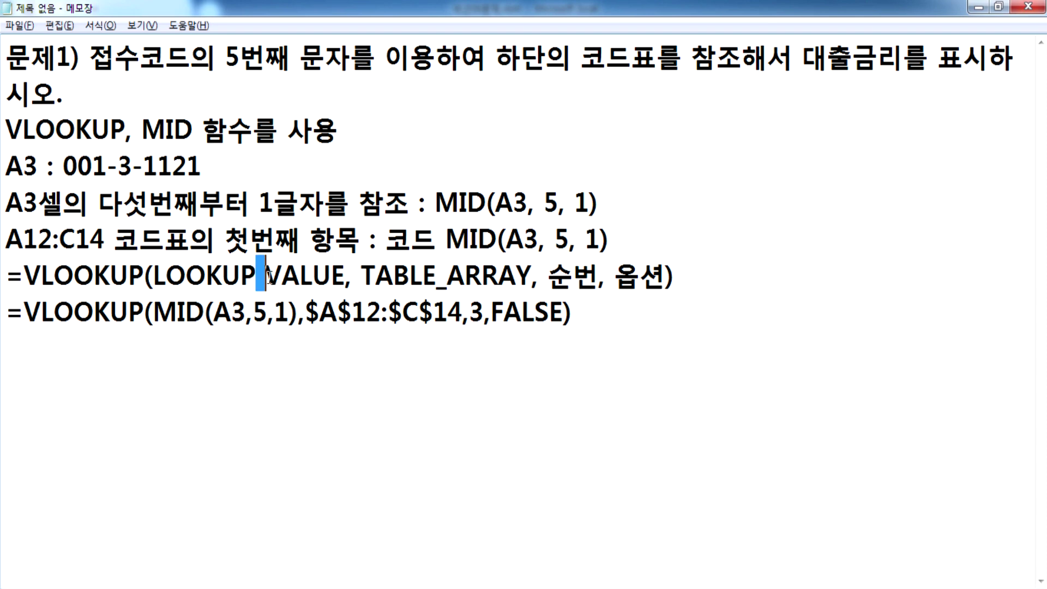
{"action": "type", "text": "_"}
{"action": "left_click", "coordinate": [303, 353]}
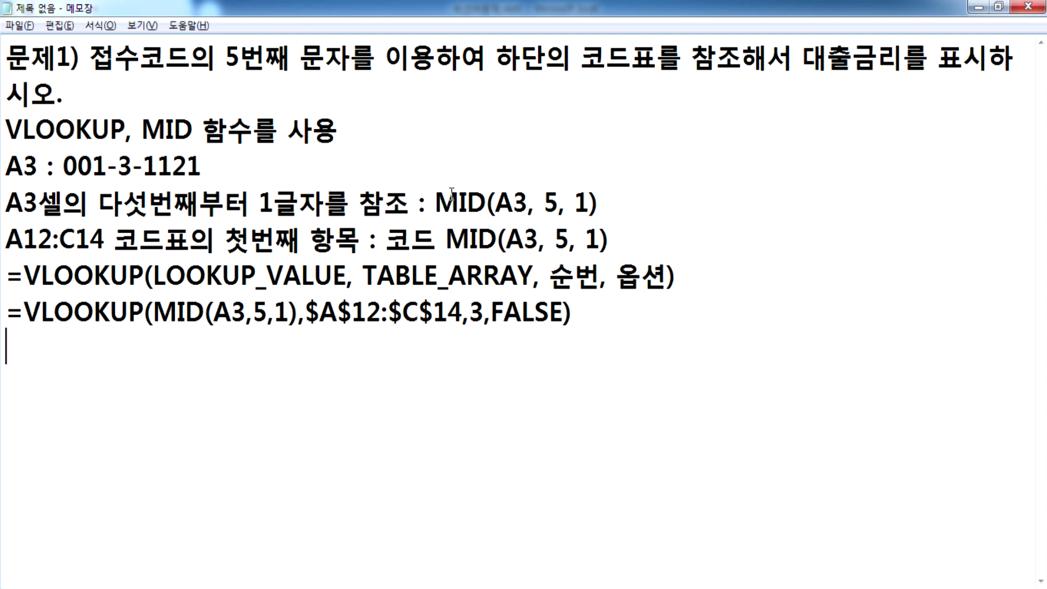
{"action": "left_click", "coordinate": [375, 106]}
{"action": "key", "text": "Delete"}
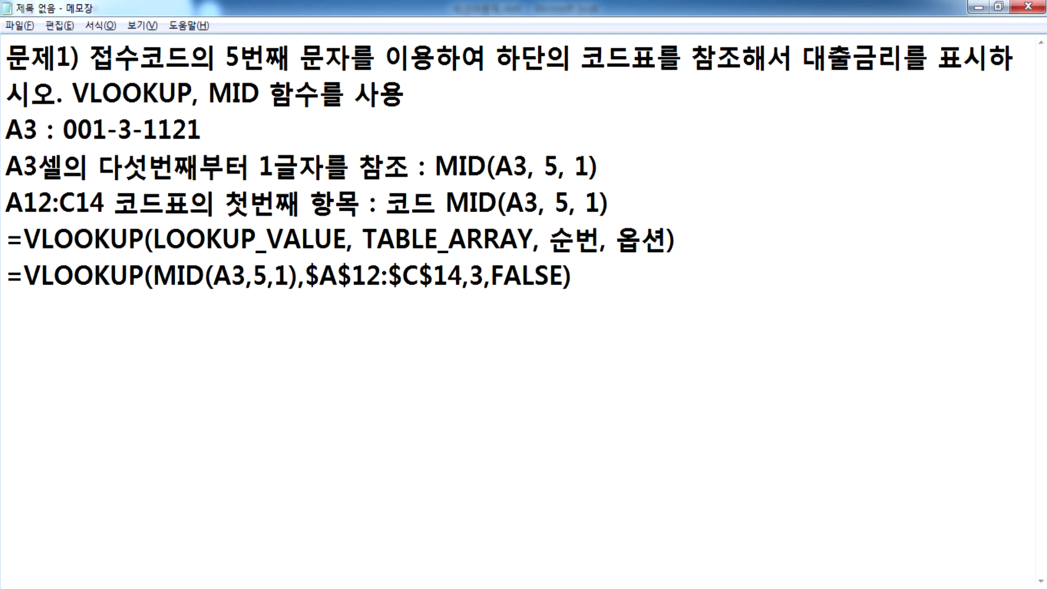
Exit D3's editing, scroll so the sales table starts at column F, and collapse the ribbon.
{"action": "key", "text": "alt+Tab"}
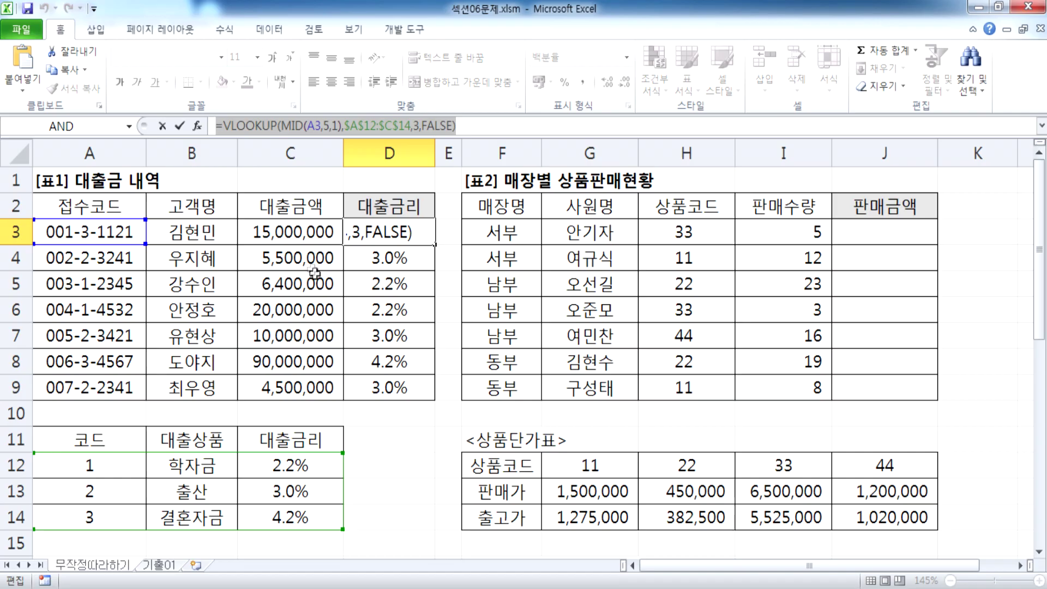
{"action": "key", "text": "ctrl+Return"}
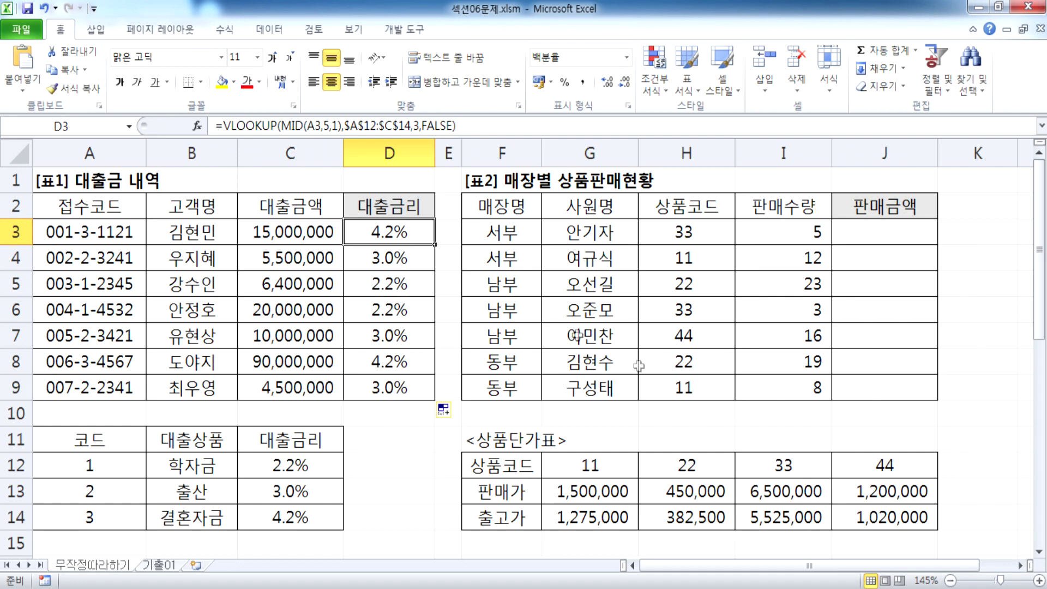
{"action": "left_click", "coordinate": [1019, 565]}
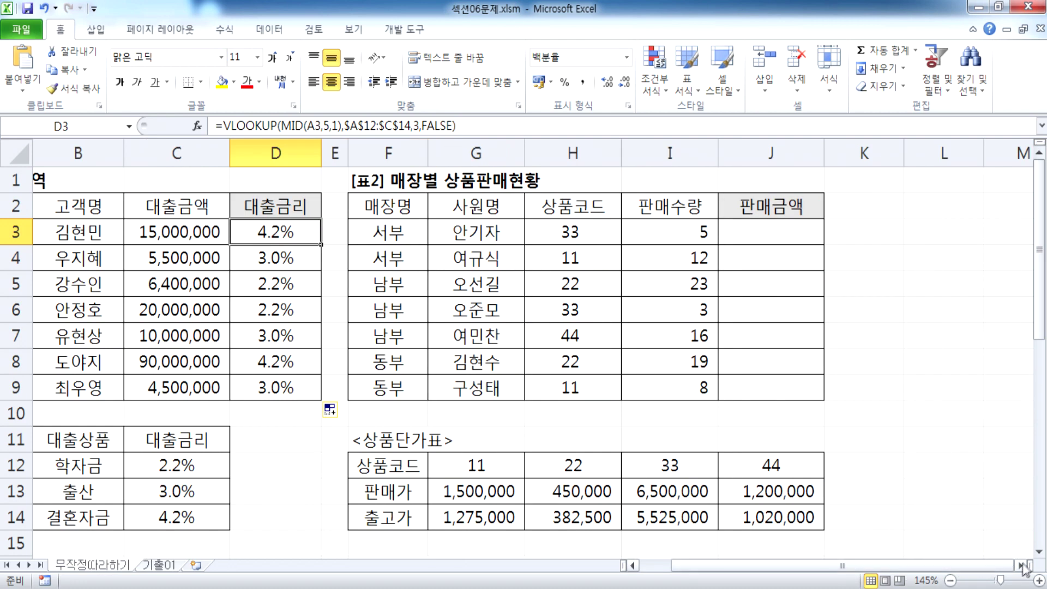
{"action": "left_click", "coordinate": [1019, 565]}
{"action": "left_click", "coordinate": [1020, 565]}
{"action": "left_click", "coordinate": [1020, 565]}
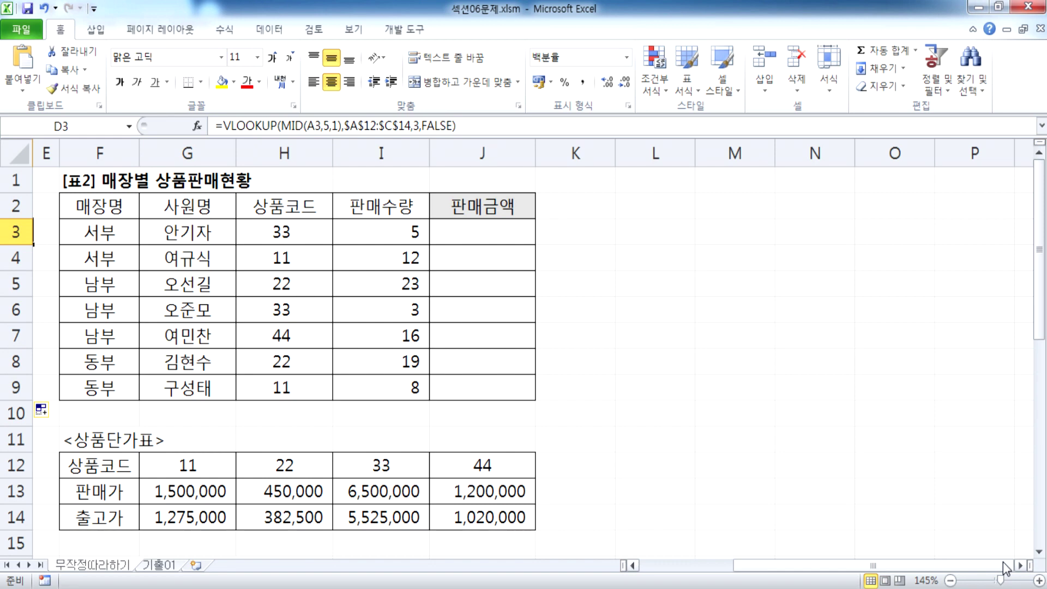
{"action": "left_click", "coordinate": [1019, 565]}
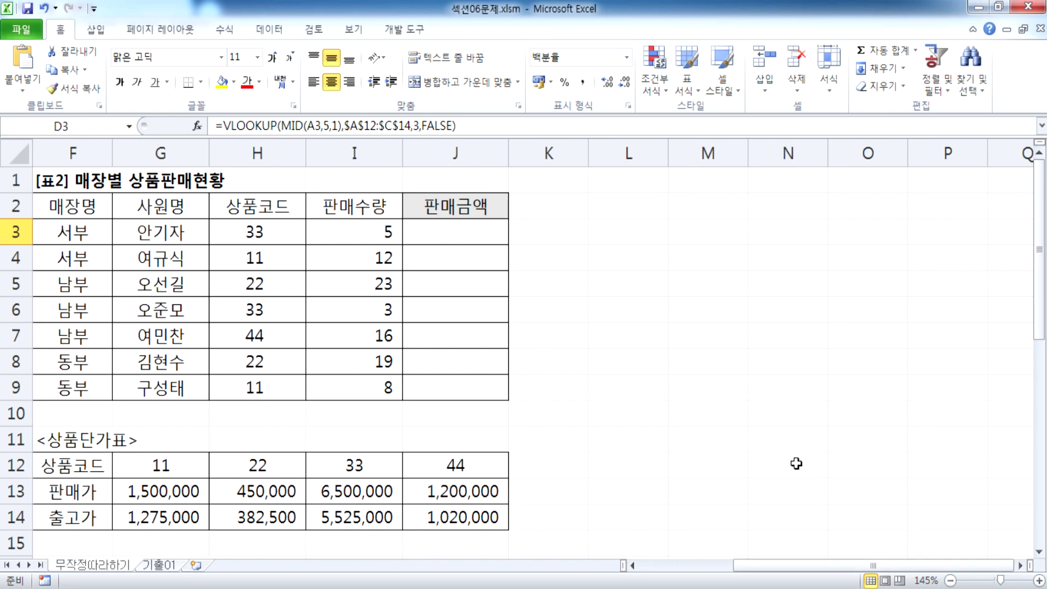
{"action": "double_click", "coordinate": [61, 30]}
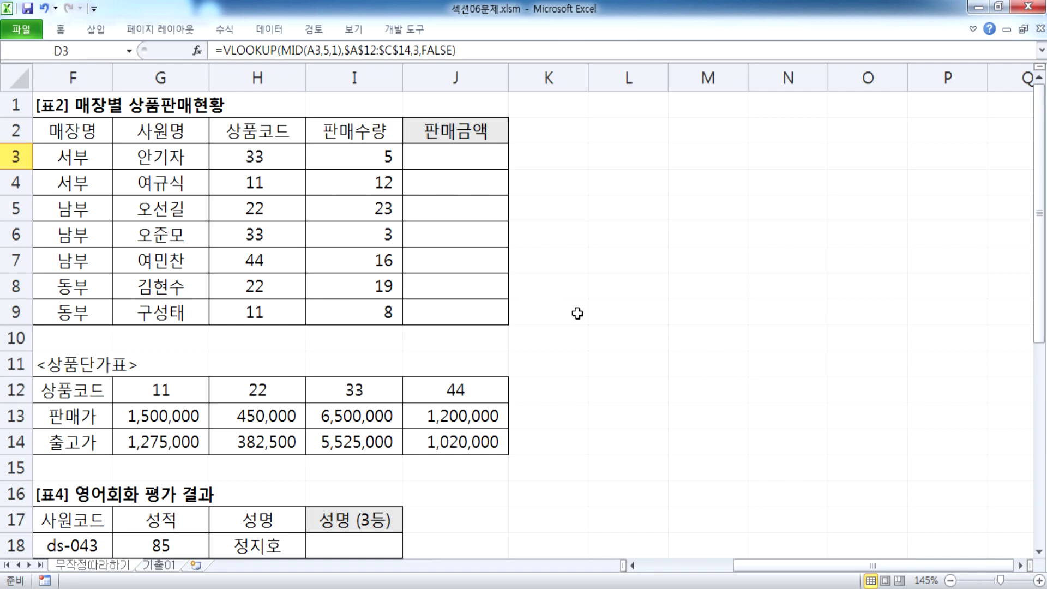
{"action": "key", "text": "alt+Tab"}
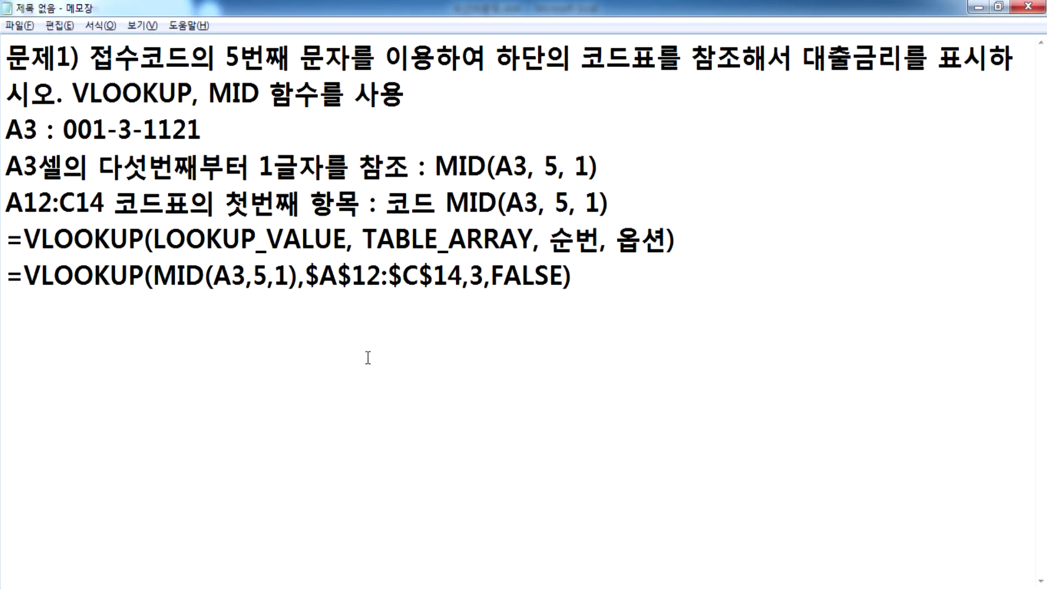
Type '문제2) 상품코드,' and highlight the product codes H3:H9 in Excel.
{"action": "type", "text": "문제2_ "}
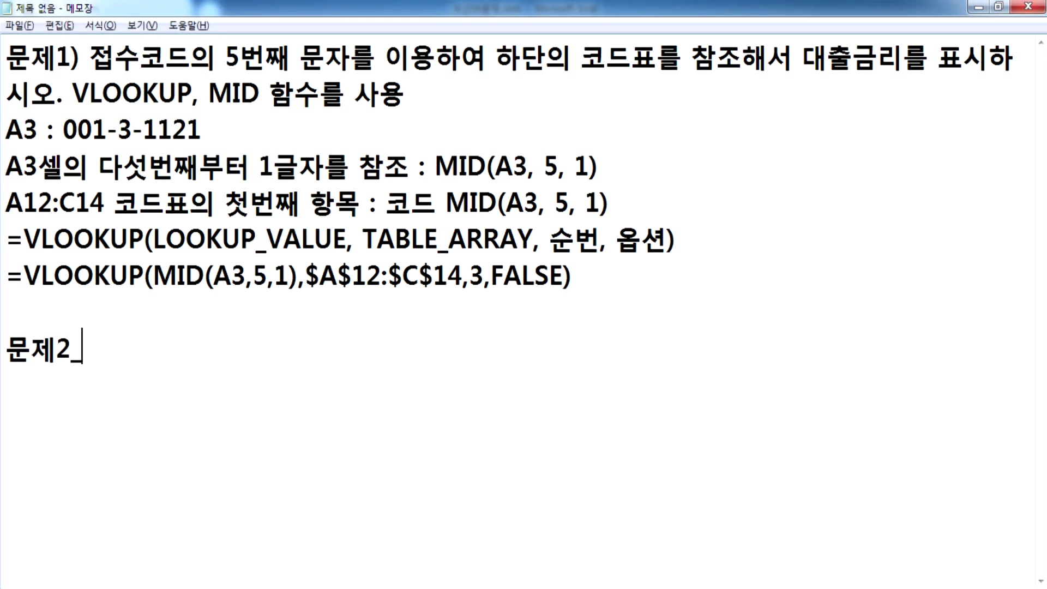
{"action": "type", "text": ") 상품코드,"}
{"action": "key", "text": "alt+Tab"}
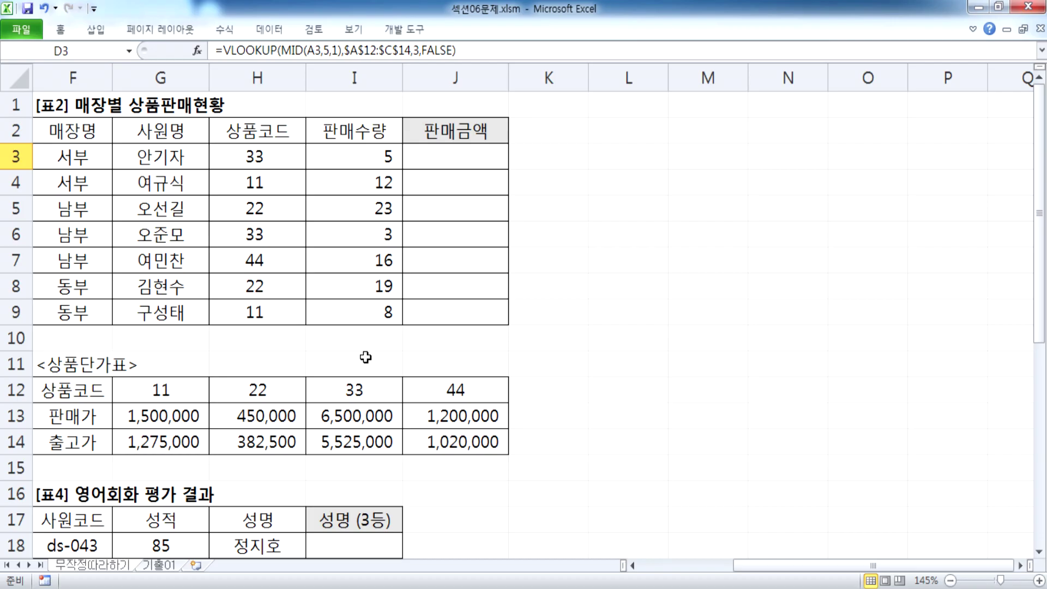
{"action": "left_click_drag", "start_coordinate": [263, 164], "coordinate": [261, 315]}
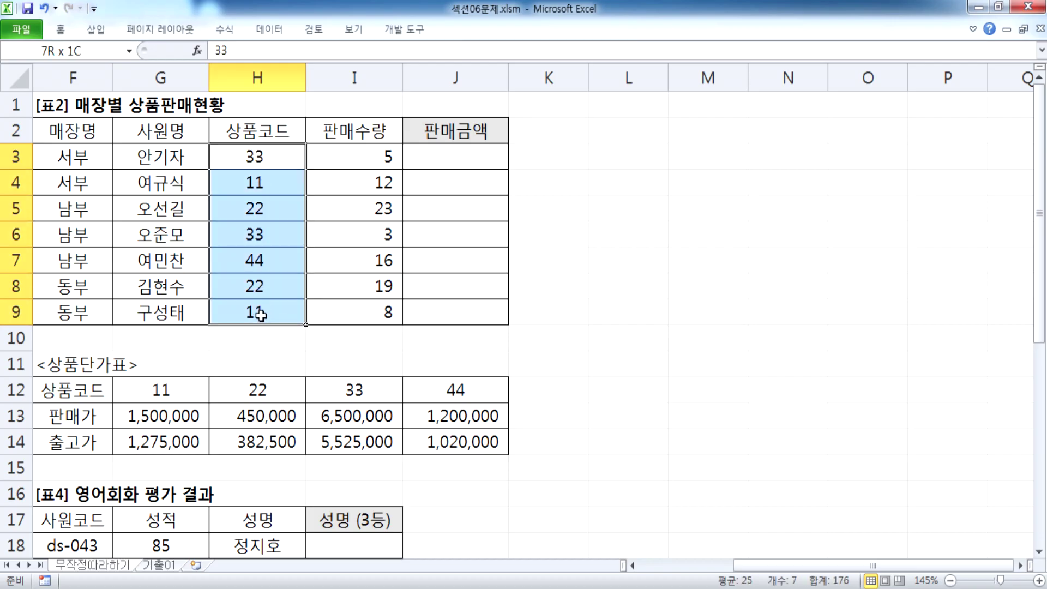
{"action": "key", "text": "alt+Tab"}
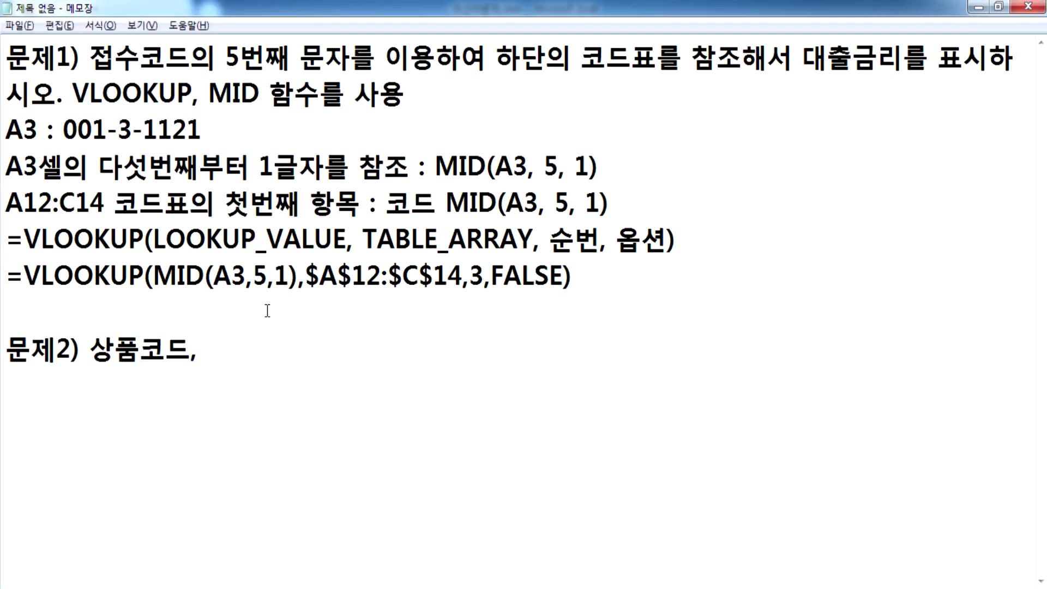
Add '상품단가표' to the note and highlight the unit price table G12:J14.
{"action": "type", "text": "상품단ㄷ"}
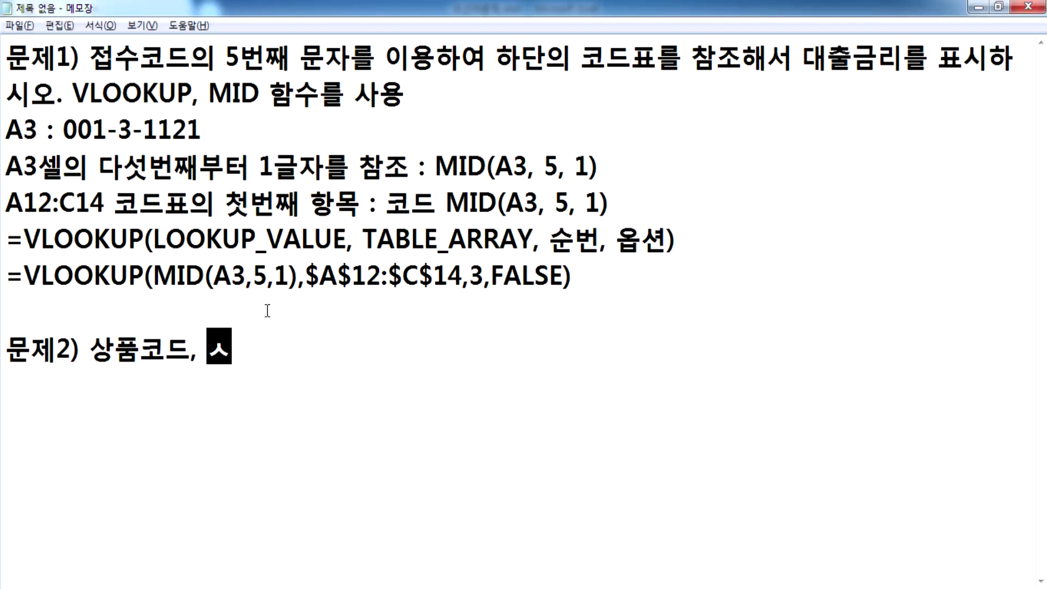
{"action": "key", "text": "BackSpace"}
{"action": "type", "text": "가표"}
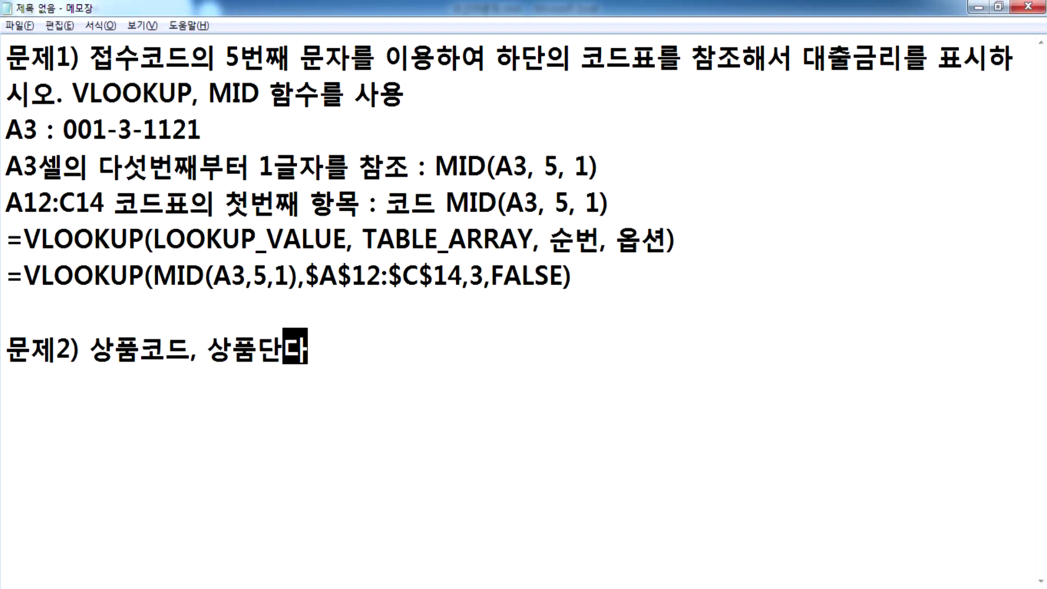
{"action": "key", "text": "alt+Tab"}
{"action": "left_click_drag", "start_coordinate": [143, 390], "coordinate": [442, 447]}
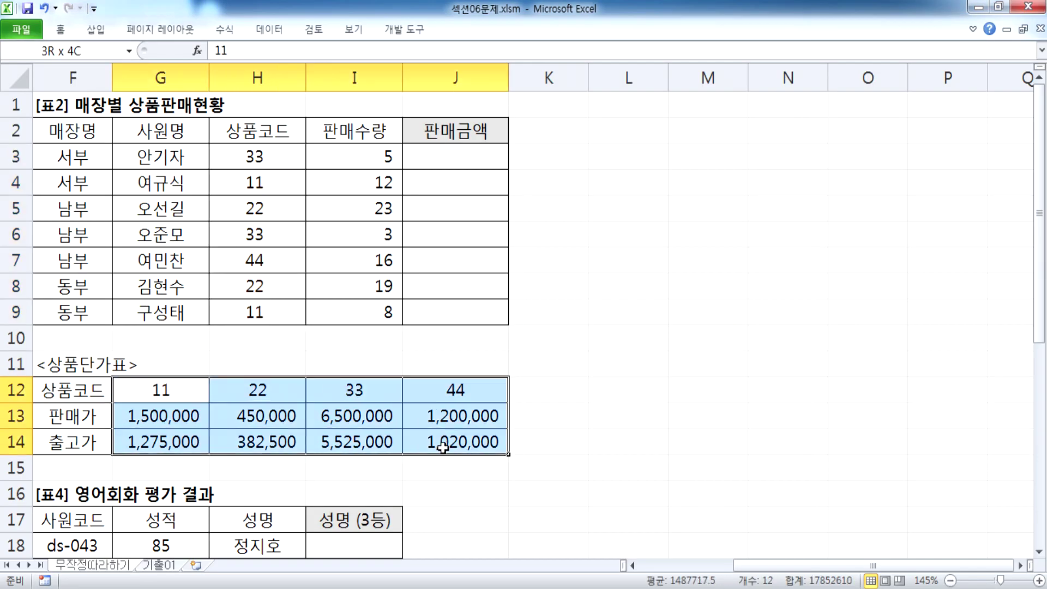
{"action": "scroll", "coordinate": [443, 447], "scroll_direction": "down", "scroll_amount": 1}
{"action": "left_click_drag", "start_coordinate": [69, 321], "coordinate": [72, 368]}
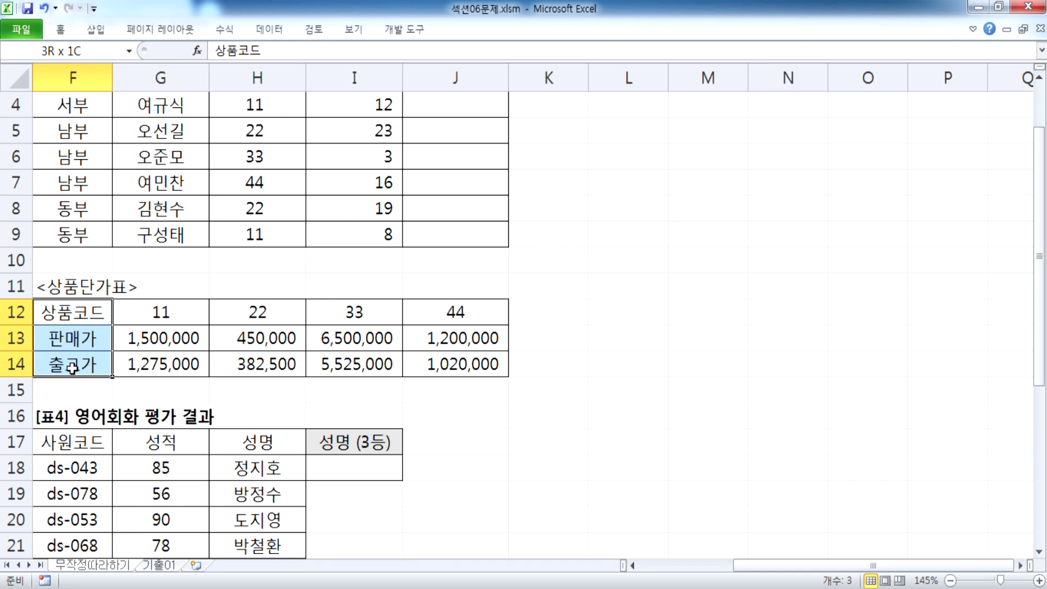
{"action": "left_click_drag", "start_coordinate": [131, 319], "coordinate": [462, 368]}
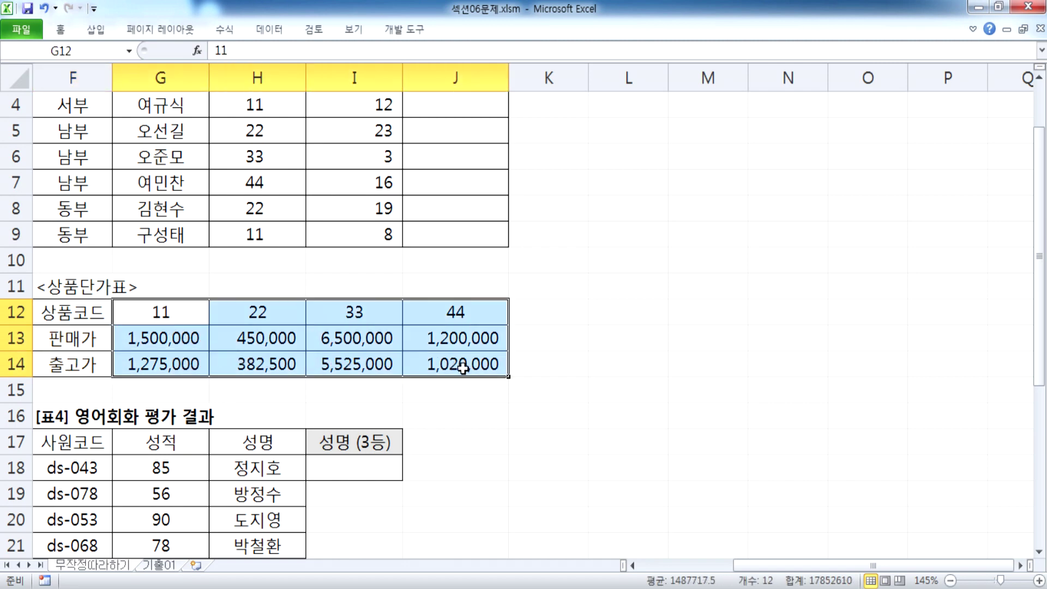
{"action": "scroll", "coordinate": [463, 367], "scroll_direction": "up", "scroll_amount": 1}
Finish with '를 이용하여 판매금액을 계산하시오.' and add the line 판매금액=판매가*판매수량.
{"action": "key", "text": "alt+Tab"}
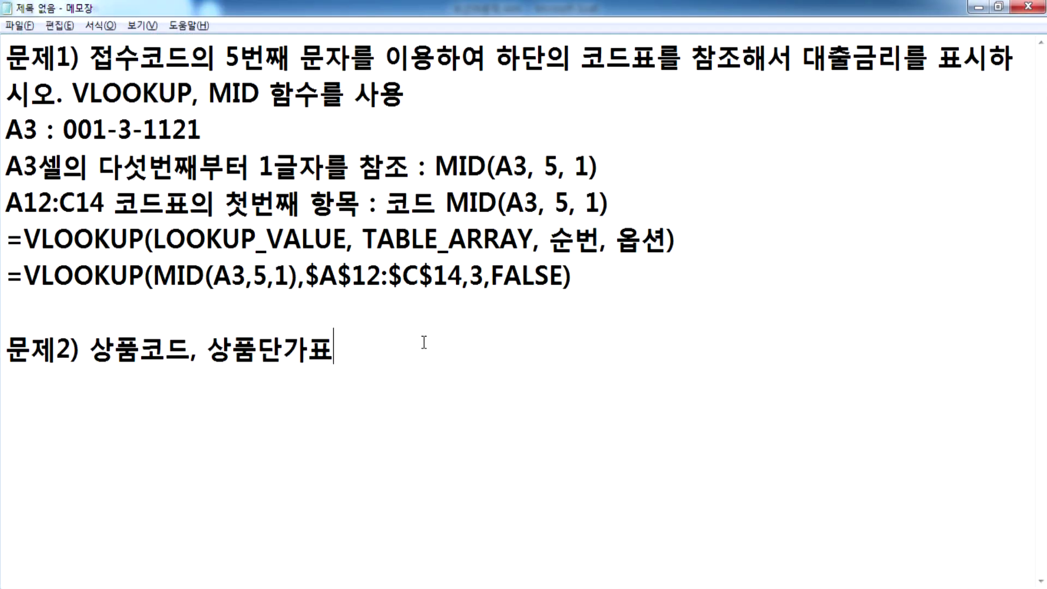
{"action": "type", "text": "를 이요"}
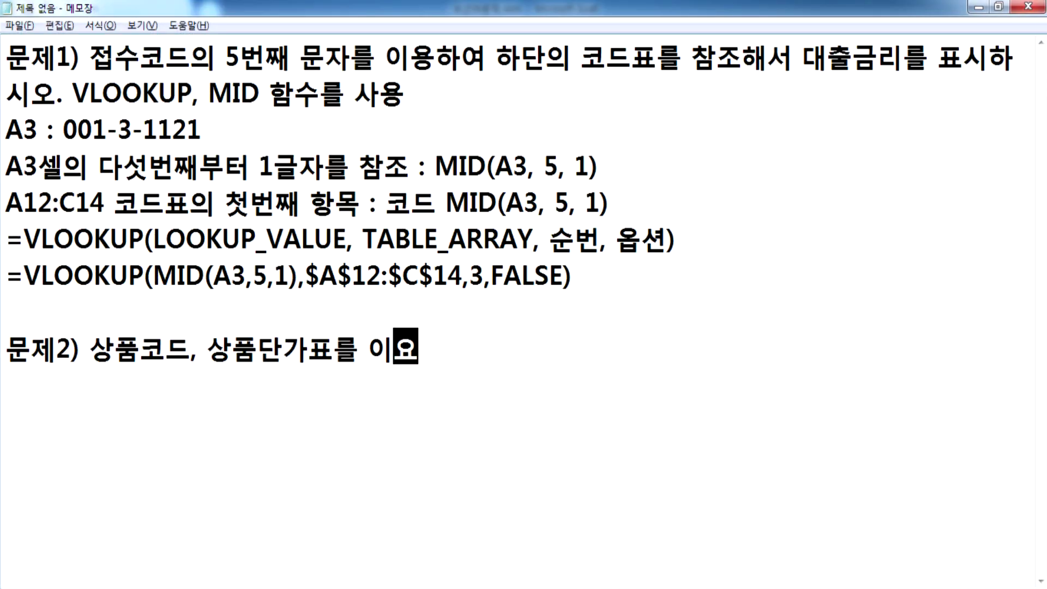
{"action": "type", "text": "용하여 "}
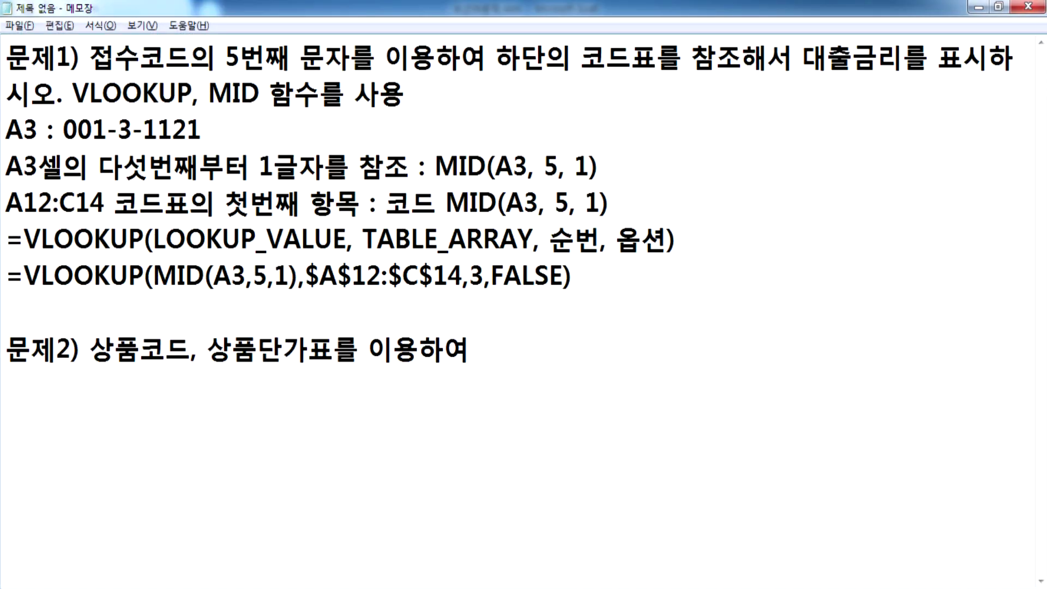
{"action": "type", "text": "판매금액"}
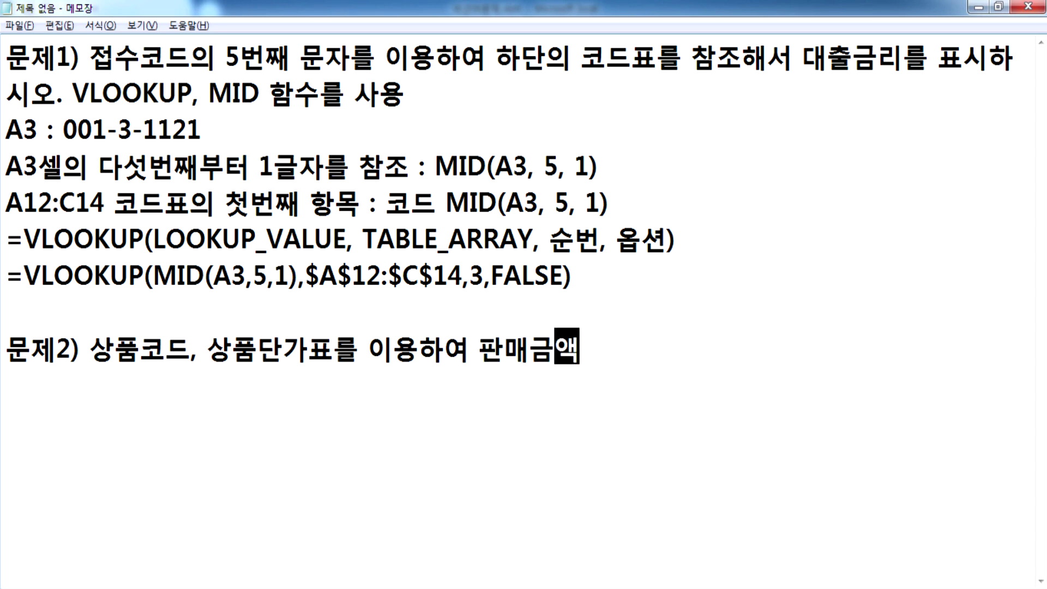
{"action": "type", "text": "을 ㄱ계산하시오."}
{"action": "key", "text": "Return"}
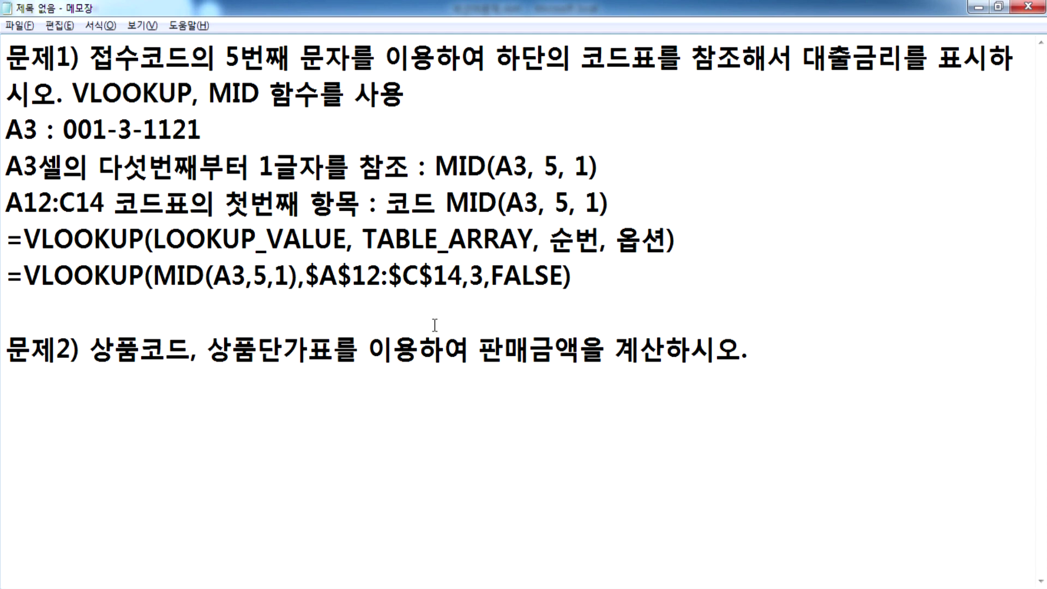
{"action": "type", "text": "판매금액"}
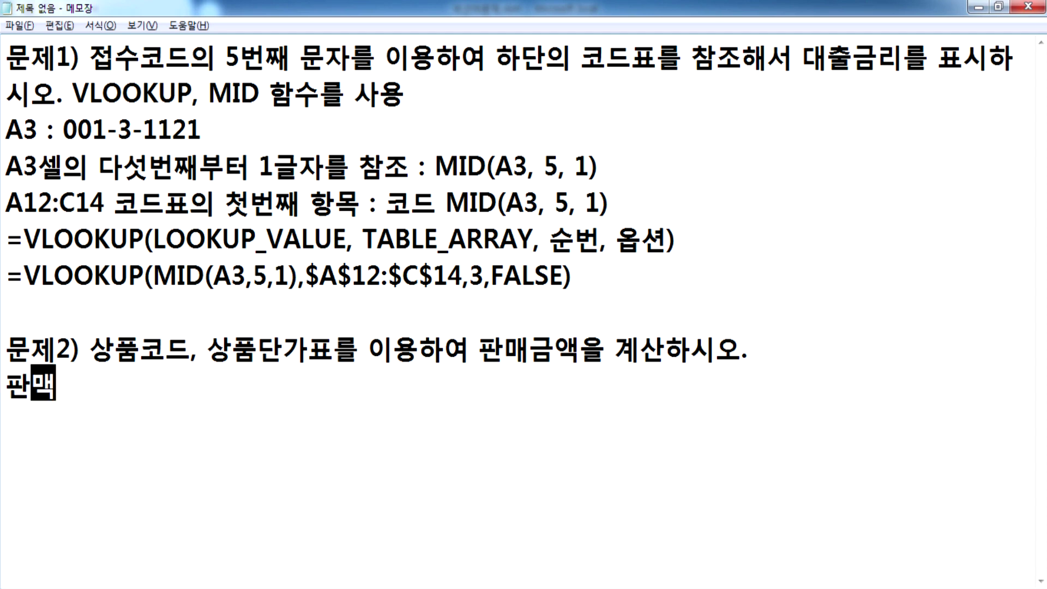
{"action": "type", "text": "=판매가*"}
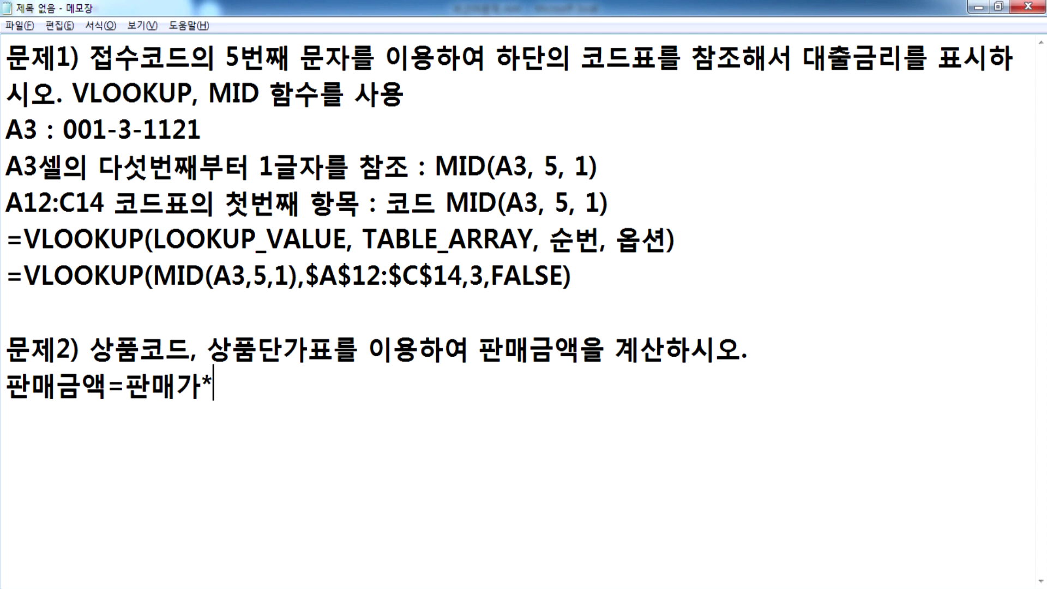
{"action": "type", "text": "판매수량"}
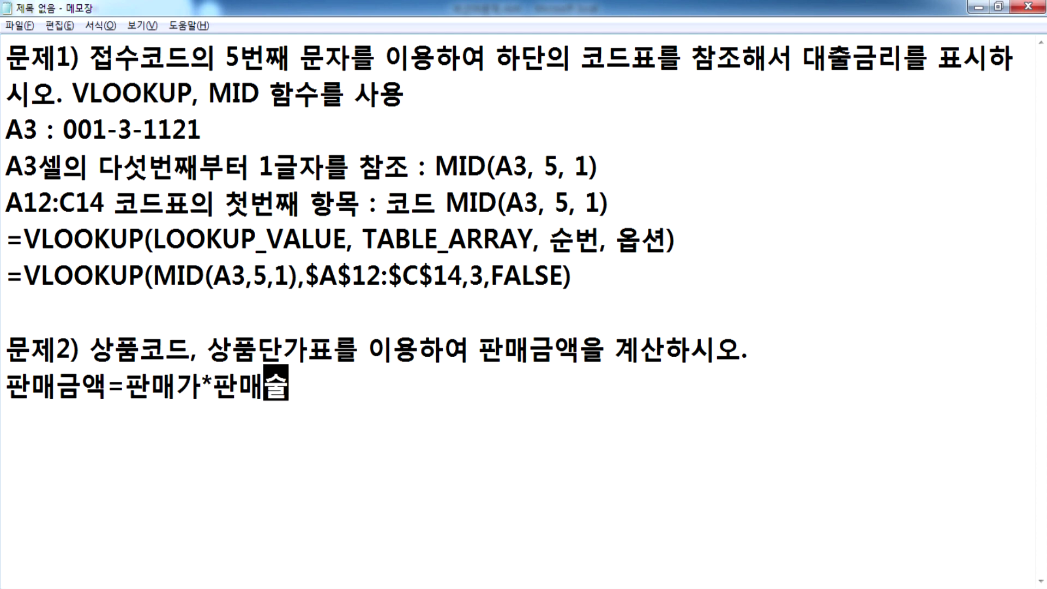
{"action": "key", "text": "Return"}
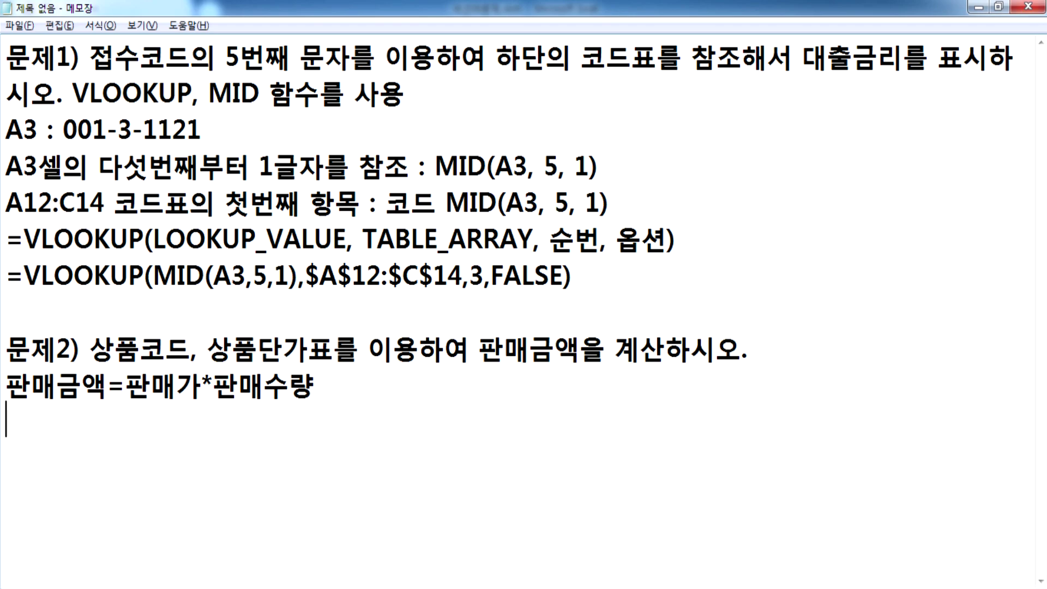
{"action": "key", "text": "alt+Tab"}
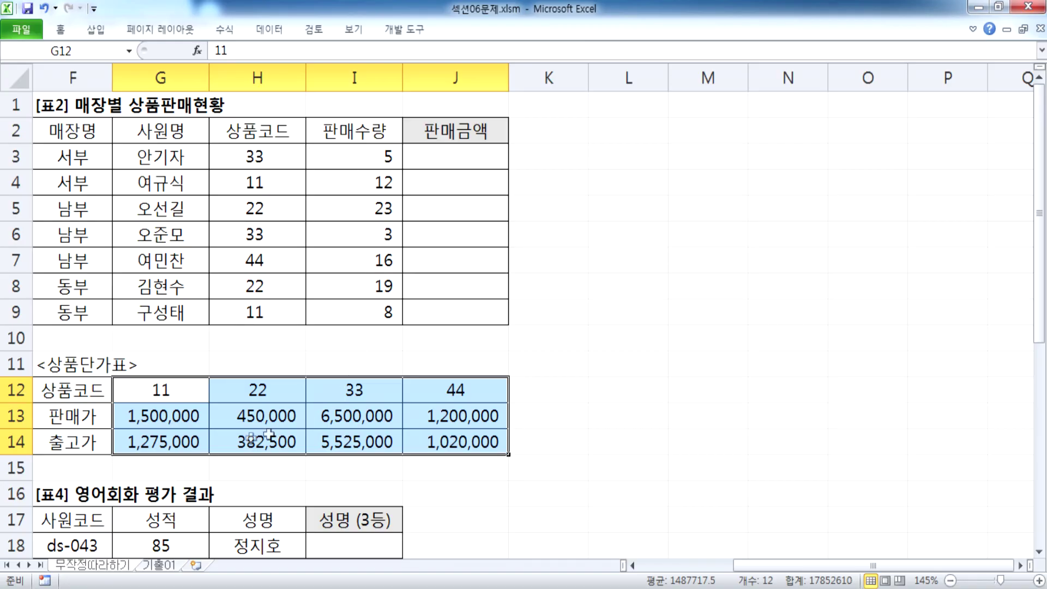
Highlight the 판매가 prices H13:J13, the price table G12:J14, and quantity 5 in I3.
{"action": "left_click_drag", "start_coordinate": [225, 418], "coordinate": [436, 415]}
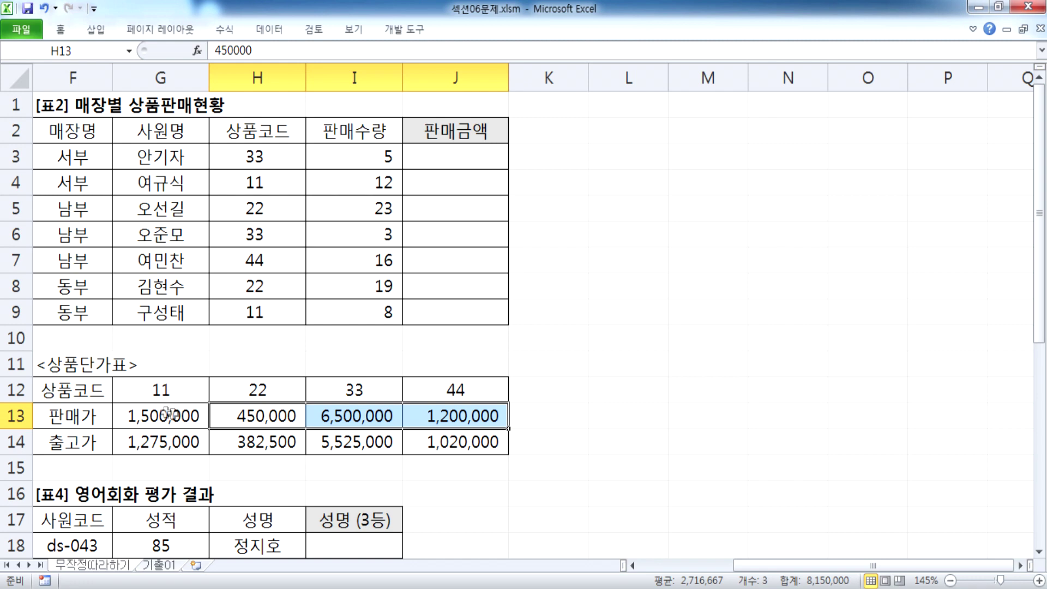
{"action": "left_click_drag", "start_coordinate": [128, 402], "coordinate": [428, 442]}
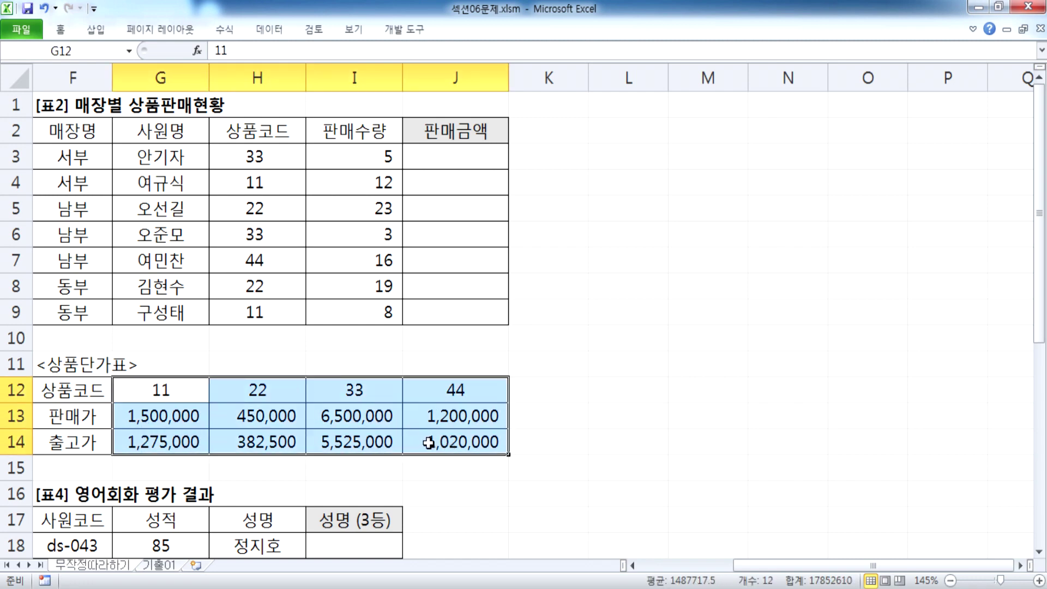
{"action": "key", "text": "Tab"}
{"action": "key", "text": "Tab"}
{"action": "key", "text": "Tab"}
{"action": "key", "text": "Tab"}
{"action": "key", "text": "Tab"}
{"action": "key", "text": "Tab"}
{"action": "key", "text": "Tab"}
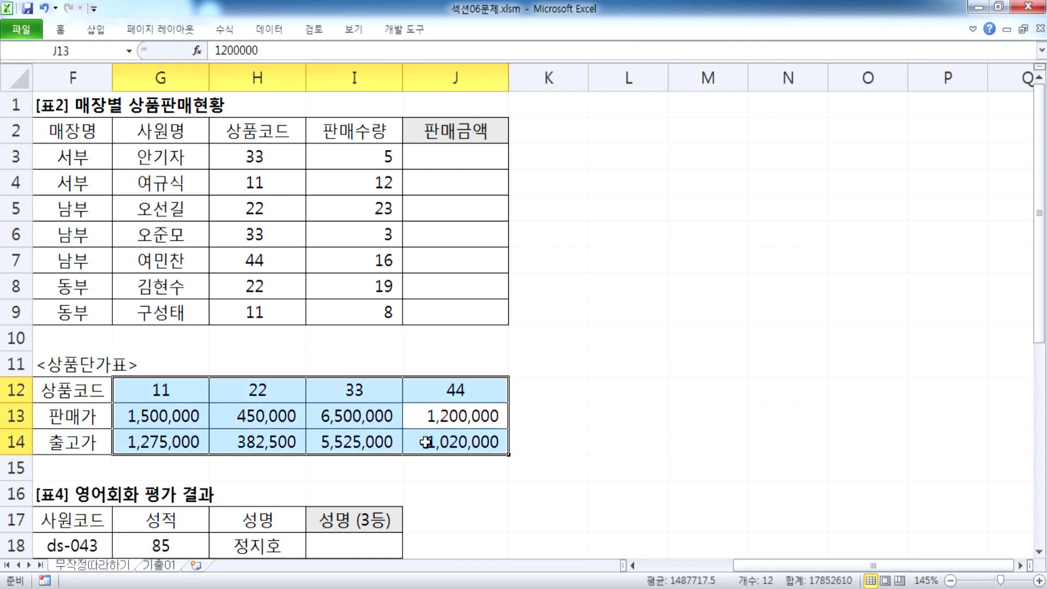
{"action": "left_click", "coordinate": [355, 152]}
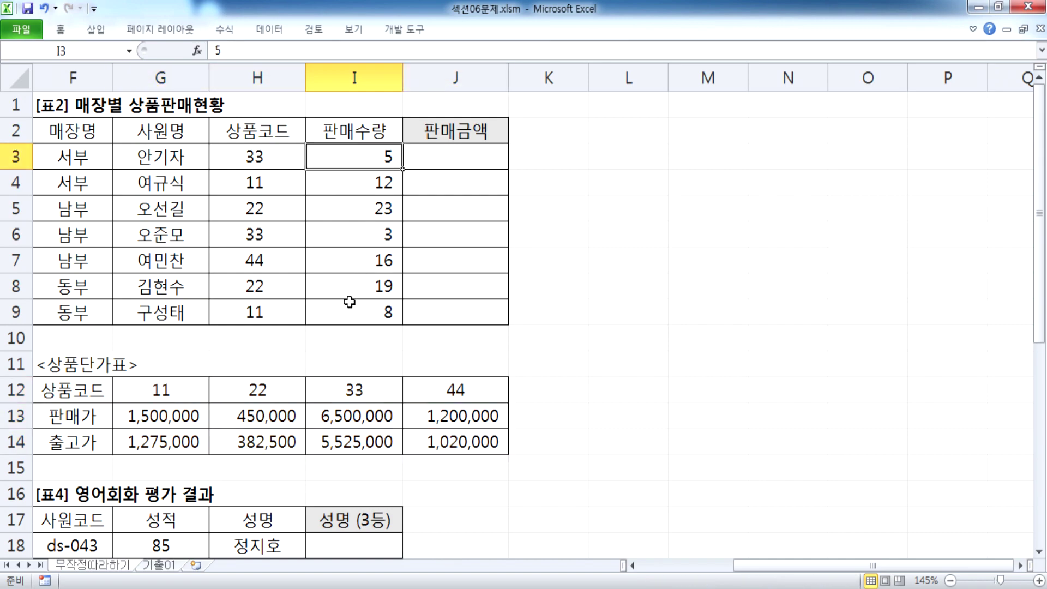
{"action": "key", "text": "alt+Tab"}
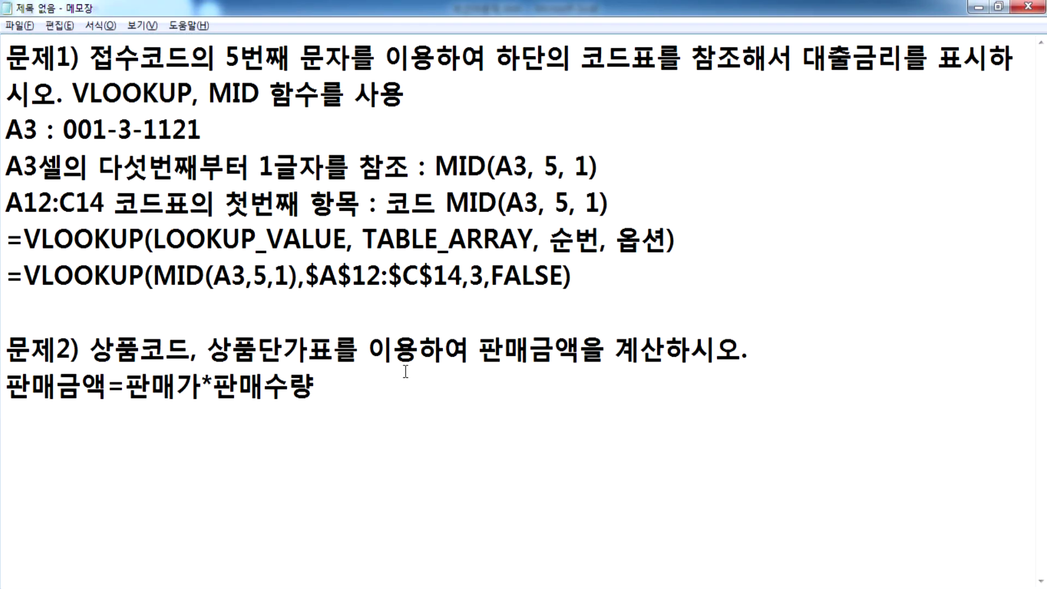
Add the hint line 'INDEX, HLOOKUP, VLOOKUP 함수 중 알맞은 함수 사용' under problem 2.
{"action": "type", "text": "IND"}
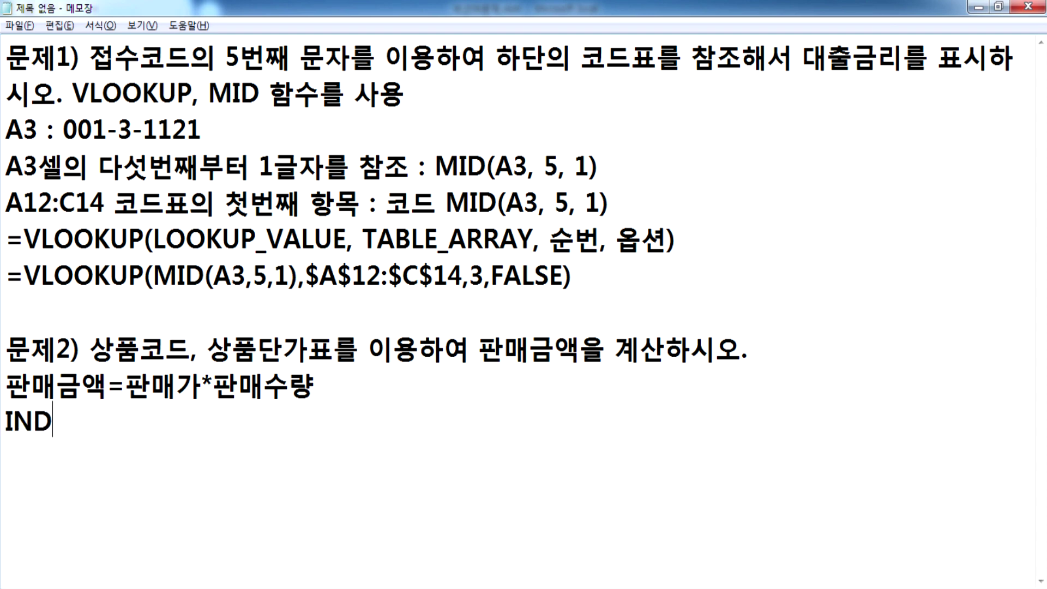
{"action": "type", "text": "EX, HLOOKUP,"}
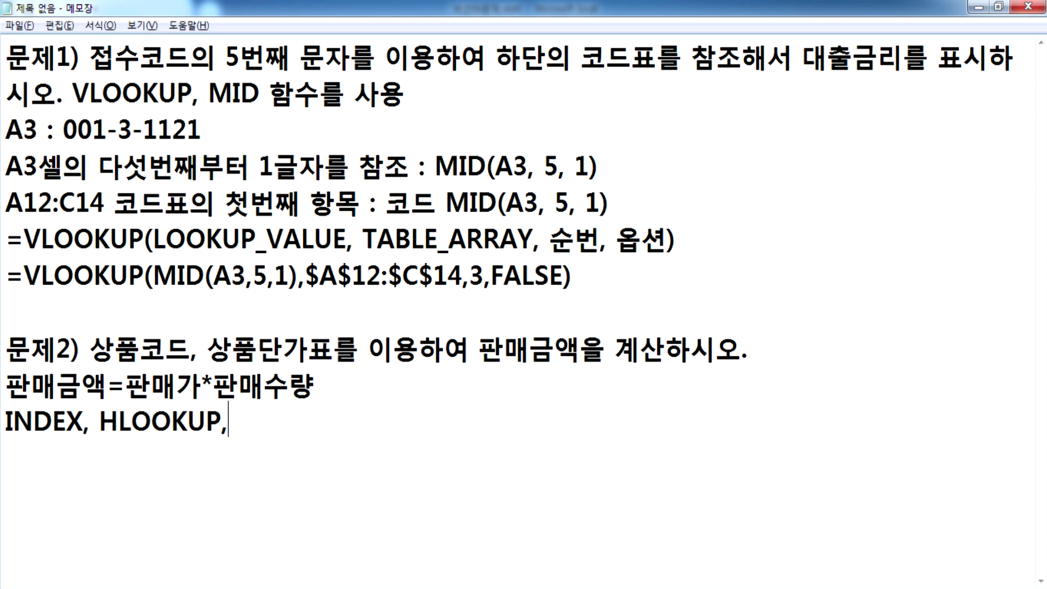
{"action": "type", "text": " VLOOKYU"}
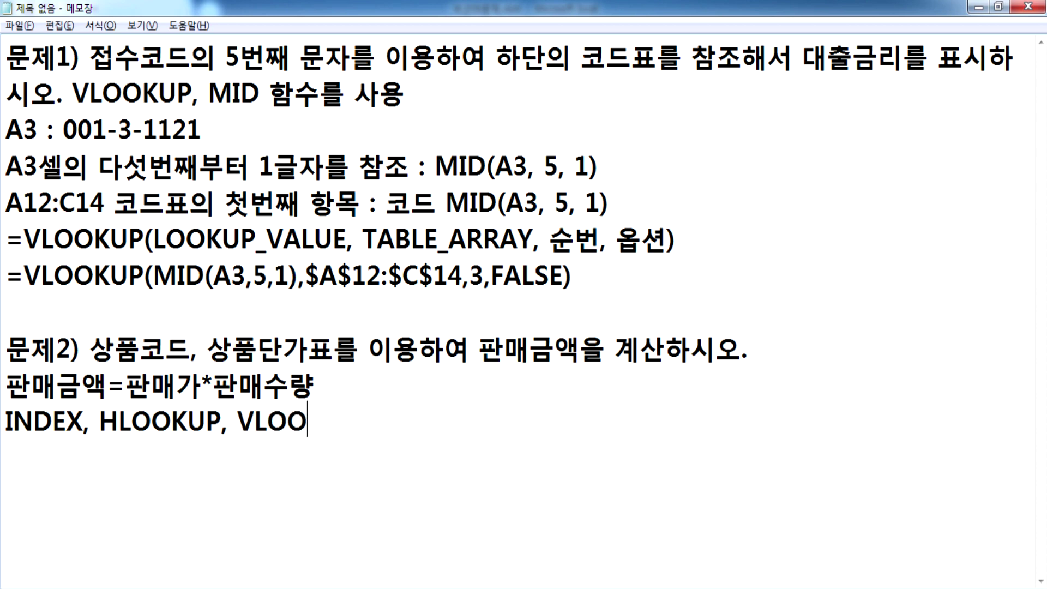
{"action": "key", "text": "BackSpace"}
{"action": "key", "text": "BackSpace"}
{"action": "type", "text": "UP"}
{"action": "type", "text": "함"}
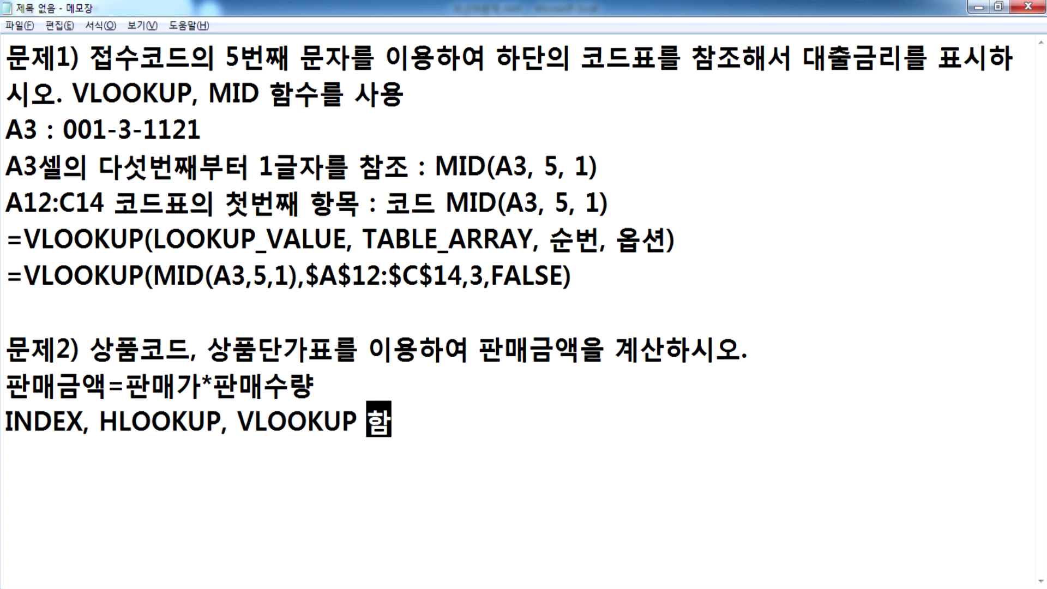
{"action": "type", "text": "수 ㅈ중"}
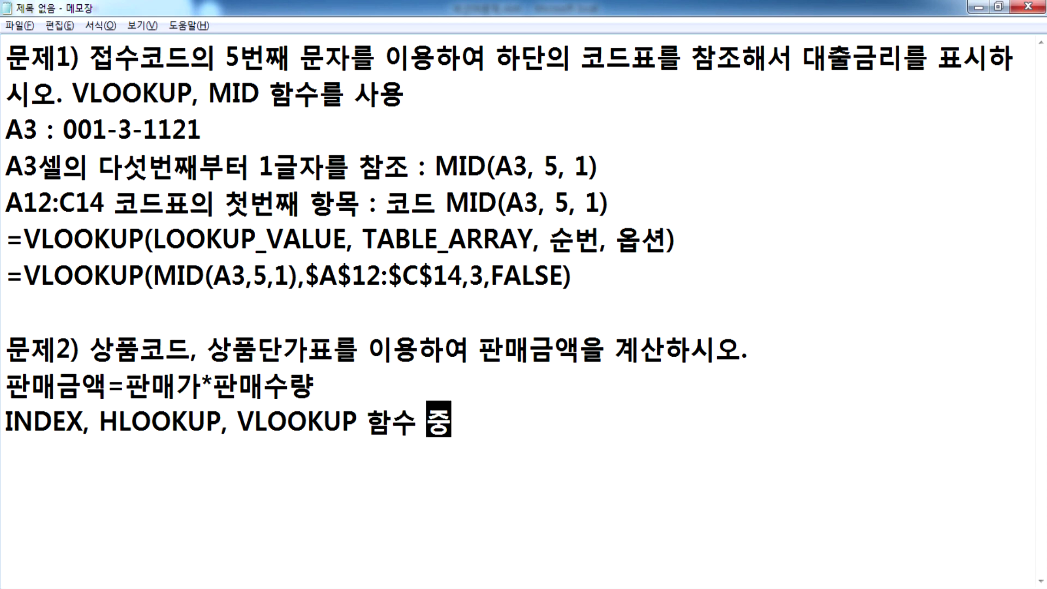
{"action": "type", "text": " 알맞으은 "}
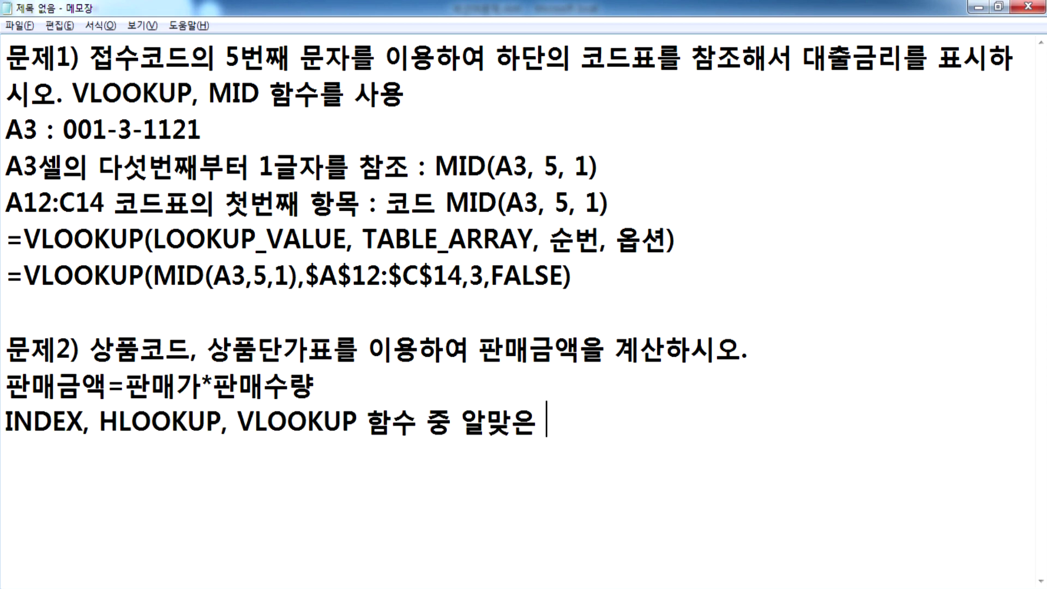
{"action": "type", "text": "함수 사용"}
{"action": "key", "text": "Return"}
{"action": "key", "text": "Return"}
{"action": "key", "text": "Return"}
{"action": "key", "text": "Return"}
{"action": "key", "text": "Return"}
{"action": "key", "text": "Return"}
{"action": "key", "text": "Return"}
{"action": "key", "text": "Return"}
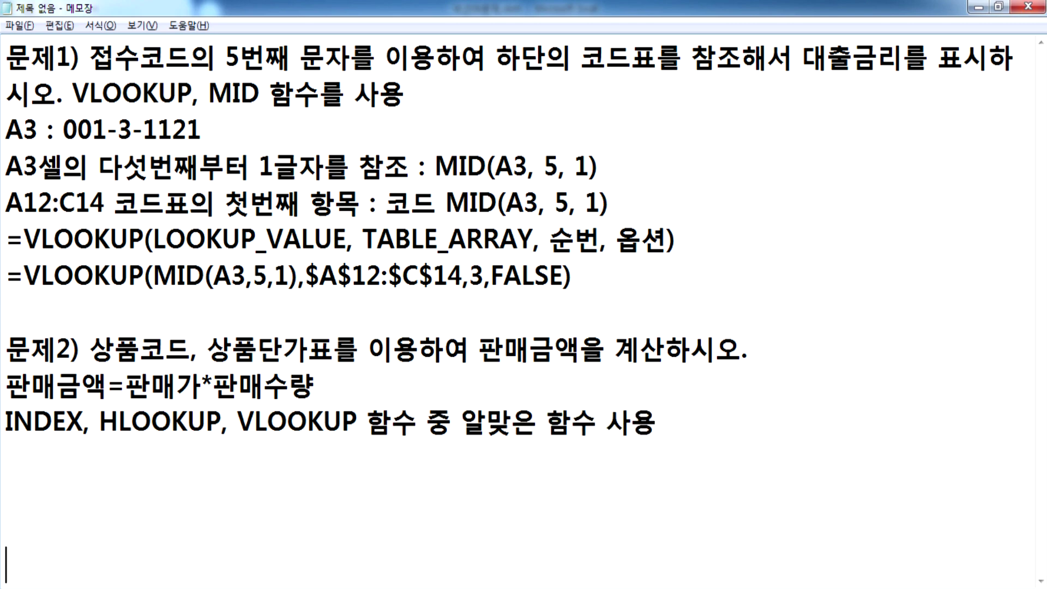
{"action": "scroll", "coordinate": [266, 245], "scroll_direction": "down", "scroll_amount": 2}
{"action": "left_click", "coordinate": [60, 185]}
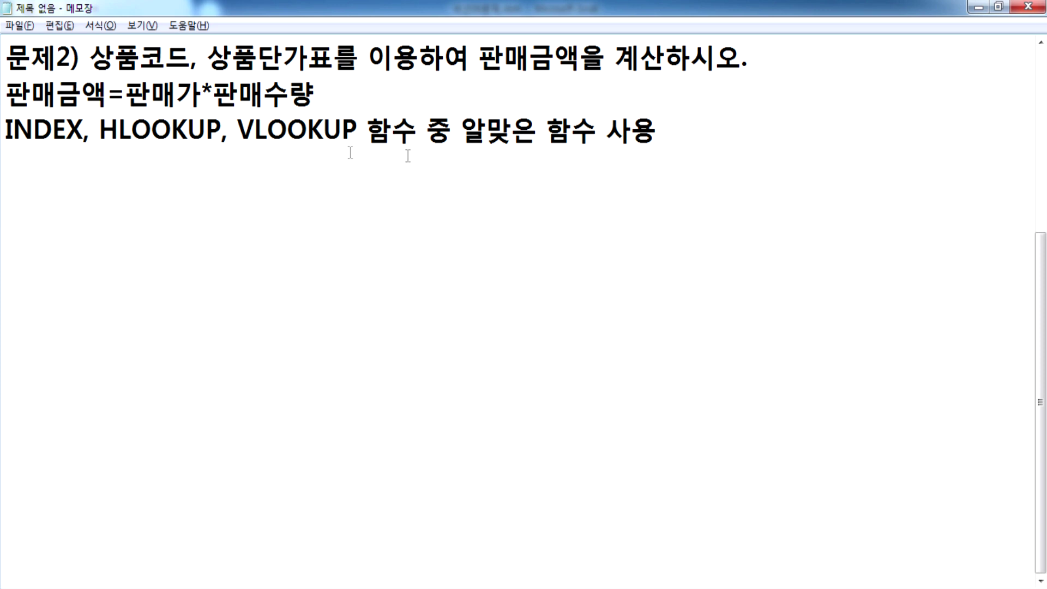
{"action": "key", "text": "alt+Tab"}
{"action": "key", "text": "alt+Tab"}
{"action": "key", "text": "alt+Tab"}
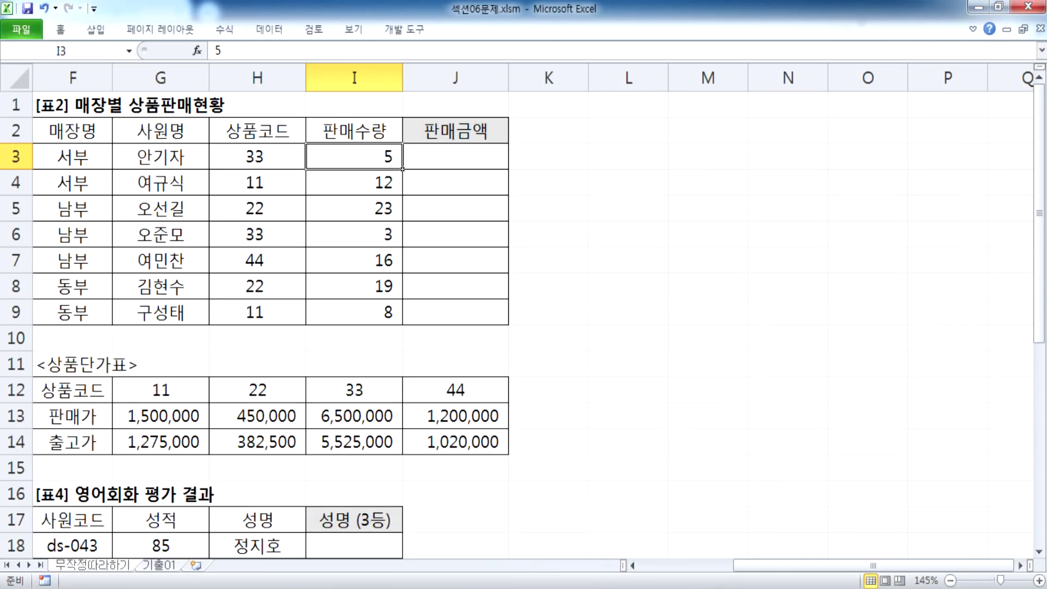
Shrink and reposition the Notepad window beside Excel, scrolled to show all of problem 2.
{"action": "key", "text": "alt+Tab"}
{"action": "left_click_drag", "start_coordinate": [314, 8], "coordinate": [840, 22]}
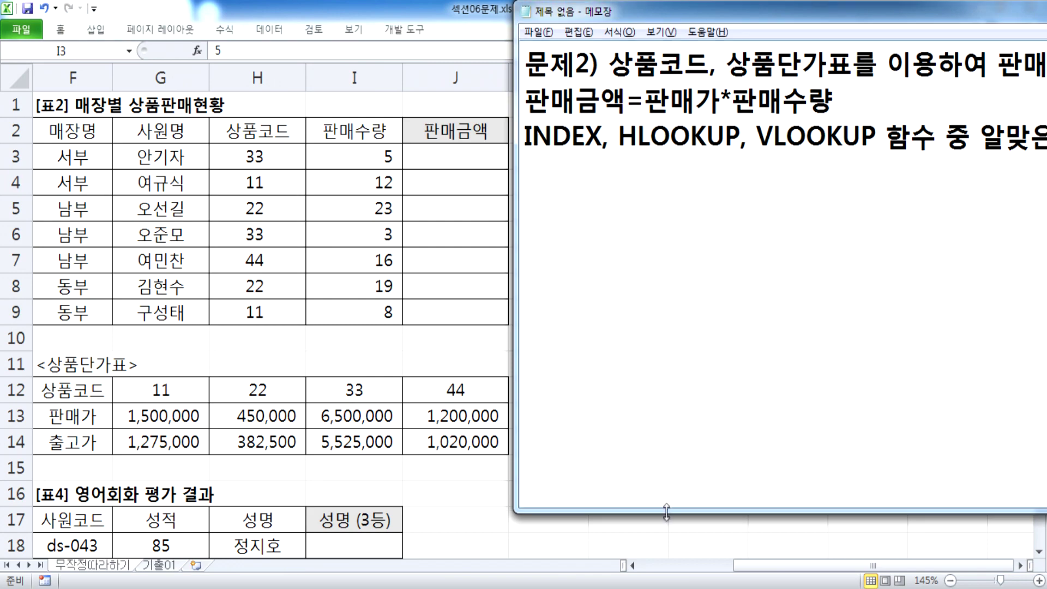
{"action": "left_click_drag", "start_coordinate": [669, 512], "coordinate": [669, 567]}
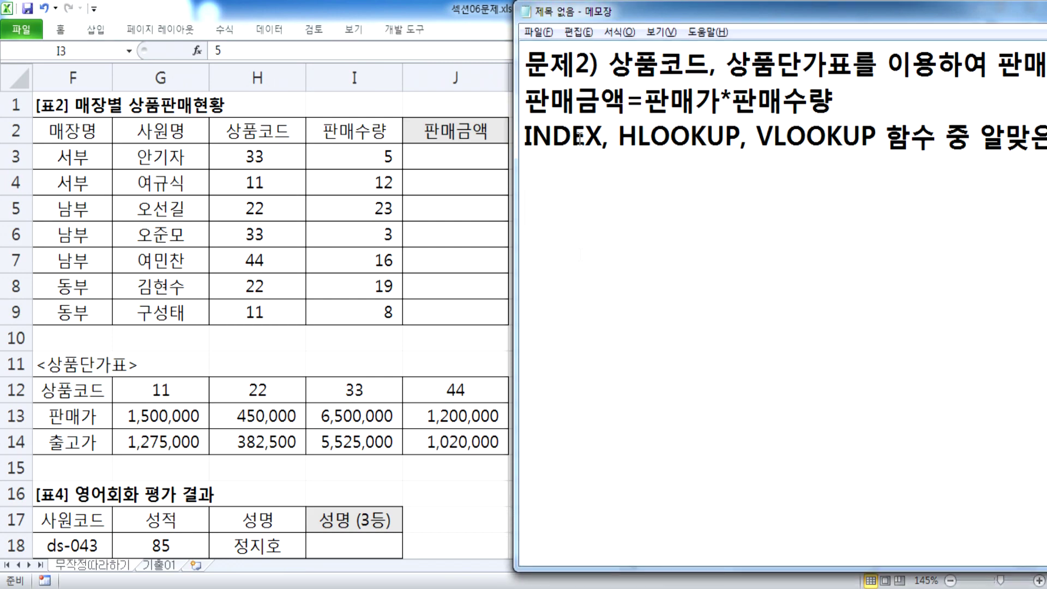
{"action": "left_click_drag", "start_coordinate": [632, 21], "coordinate": [285, 11]}
{"action": "left_click_drag", "start_coordinate": [170, 163], "coordinate": [504, 166]}
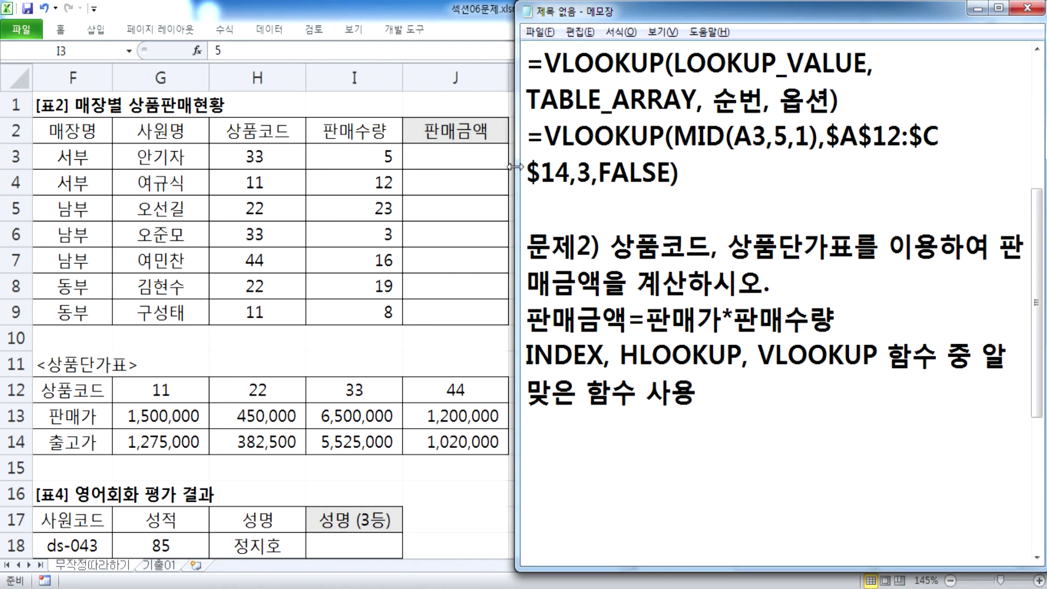
{"action": "scroll", "coordinate": [600, 198], "scroll_direction": "down", "scroll_amount": 2}
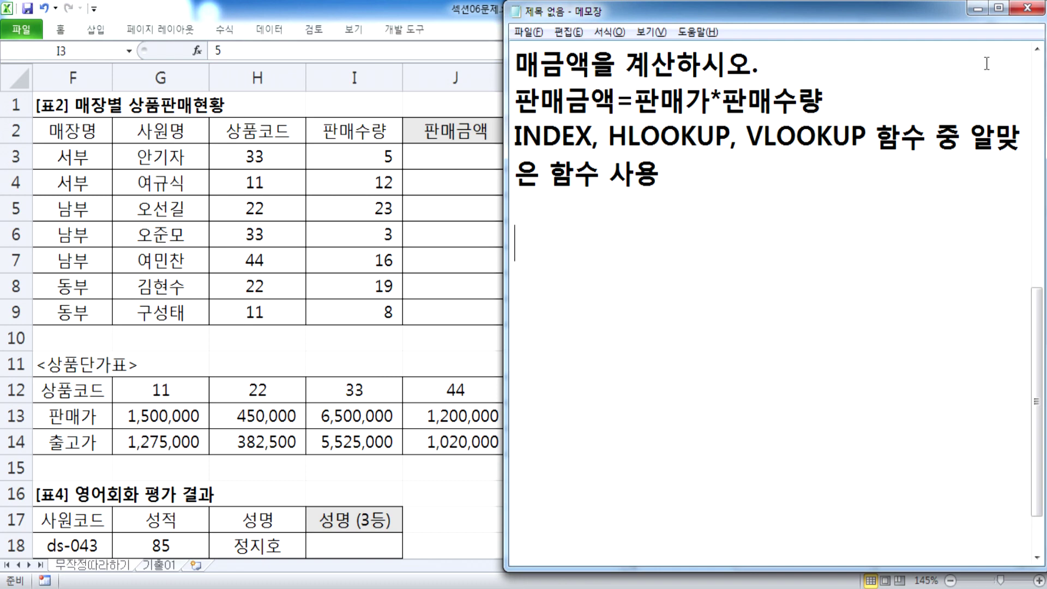
{"action": "left_click", "coordinate": [1036, 49]}
{"action": "left_click", "coordinate": [1036, 49]}
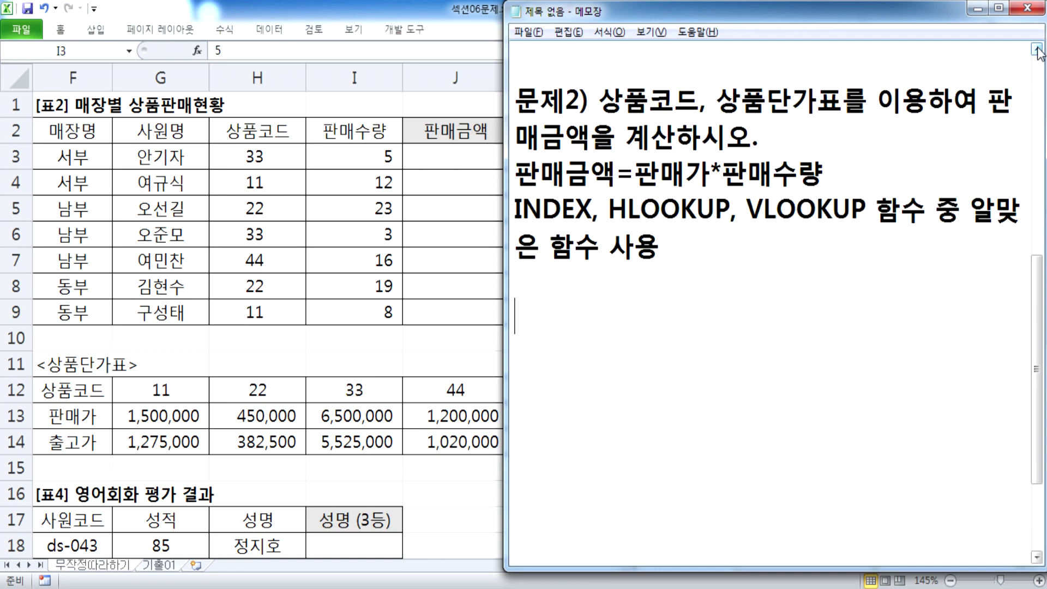
{"action": "left_click", "coordinate": [1036, 557]}
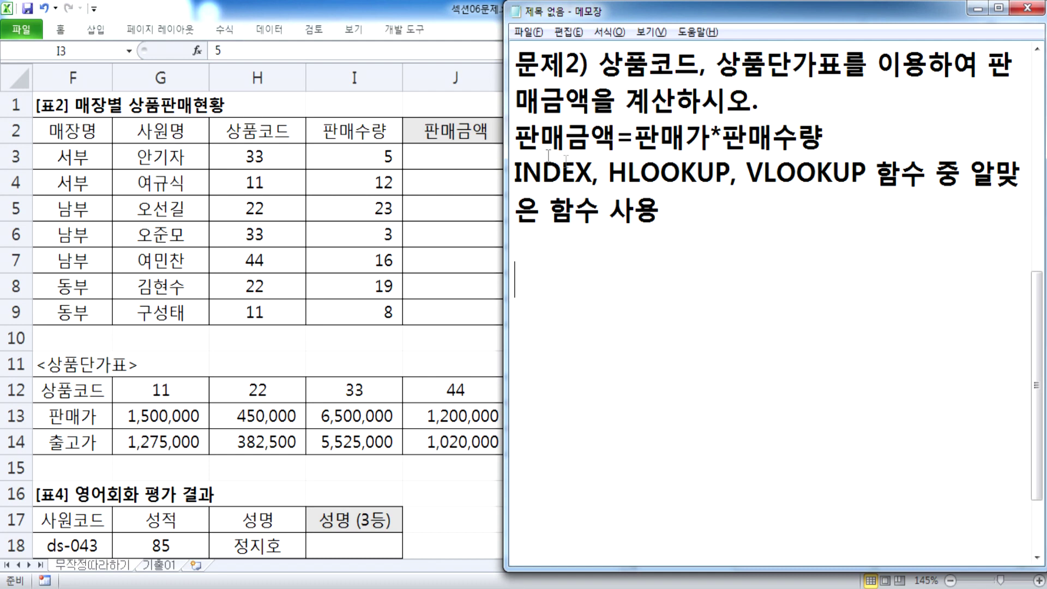
Write the syntax line =INDEX(범위, 줄, 칸) below the problem 2 notes in Notepad.
{"action": "left_click_drag", "start_coordinate": [607, 172], "coordinate": [731, 172]}
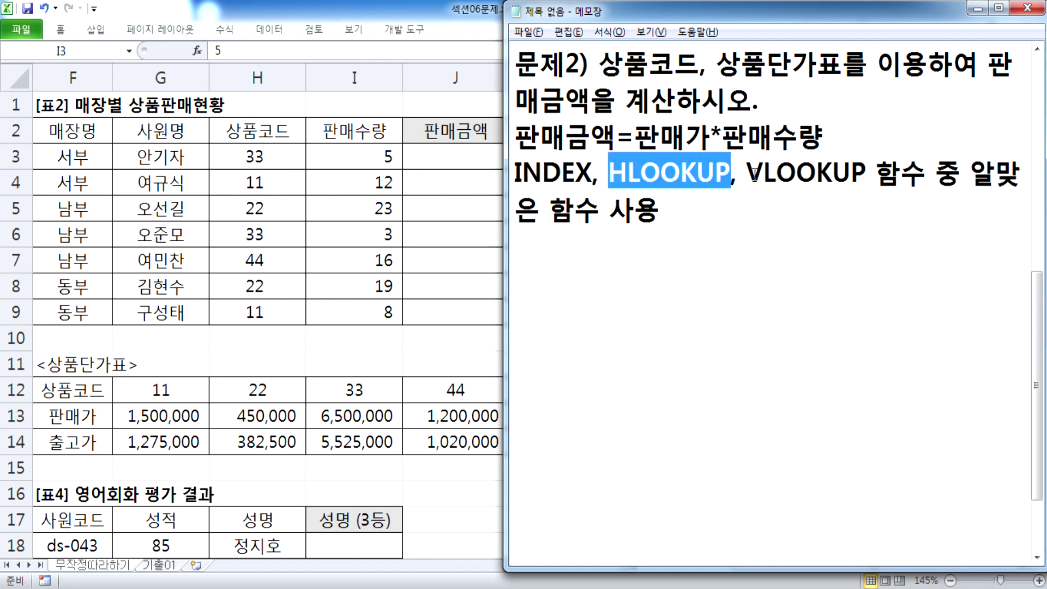
{"action": "left_click_drag", "start_coordinate": [594, 172], "coordinate": [515, 172]}
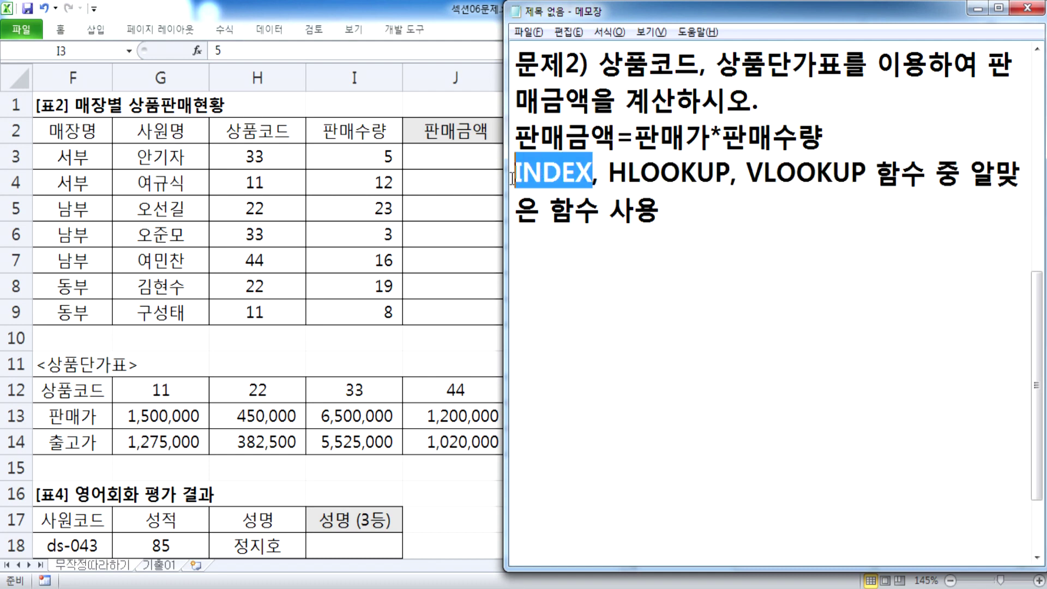
{"action": "left_click", "coordinate": [528, 270]}
{"action": "type", "text": "=hl"}
{"action": "key", "text": "BackSpace"}
{"action": "key", "text": "BackSpace"}
{"action": "type", "text": "da"}
{"action": "key", "text": "BackSpace"}
{"action": "key", "text": "BackSpace"}
{"action": "type", "text": "IN"}
{"action": "type", "text": "DEX("}
{"action": "type", "text": "qjadnl"}
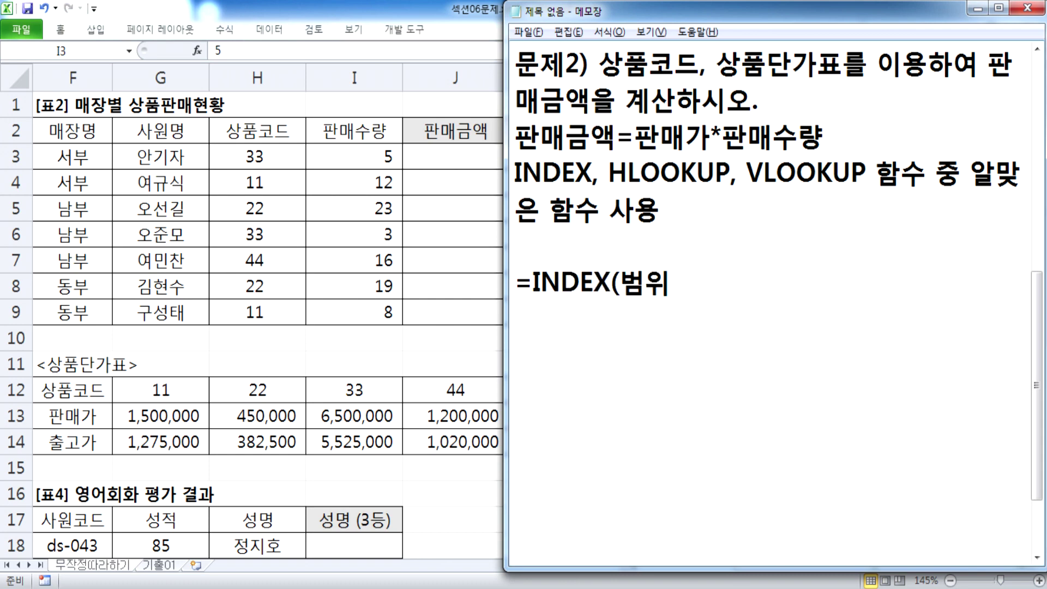
{"action": "type", "text": " , wnf, zks"}
{"action": "type", "text": ")"}
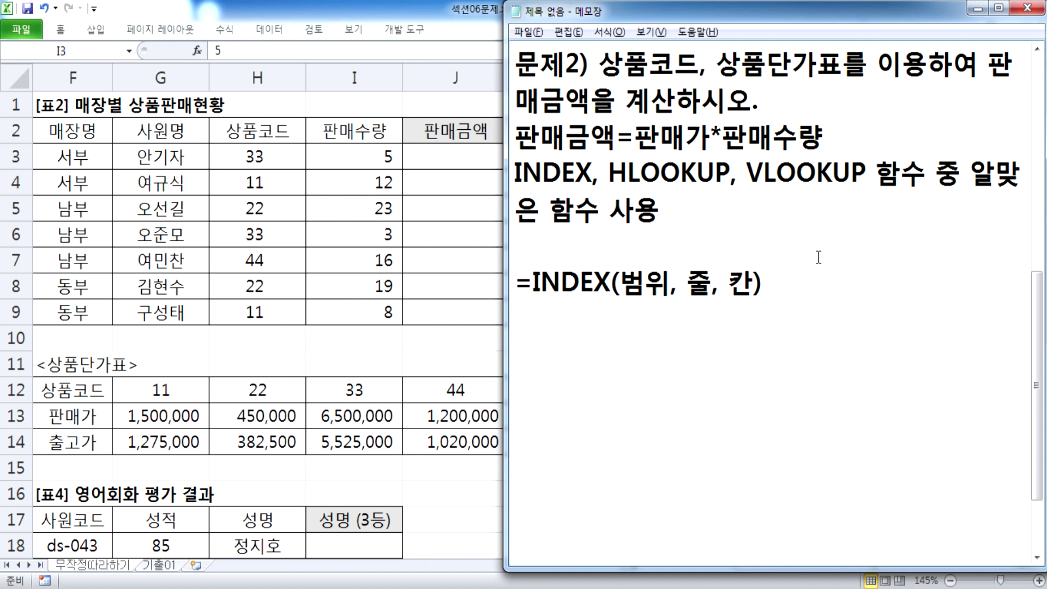
{"action": "key", "text": "Return"}
Type =HLOOKUP(상품코드, 상품단가표, 2, FALSE) * under the INDEX line, widening Notepad to fit.
{"action": "type", "text": "=HLOO"}
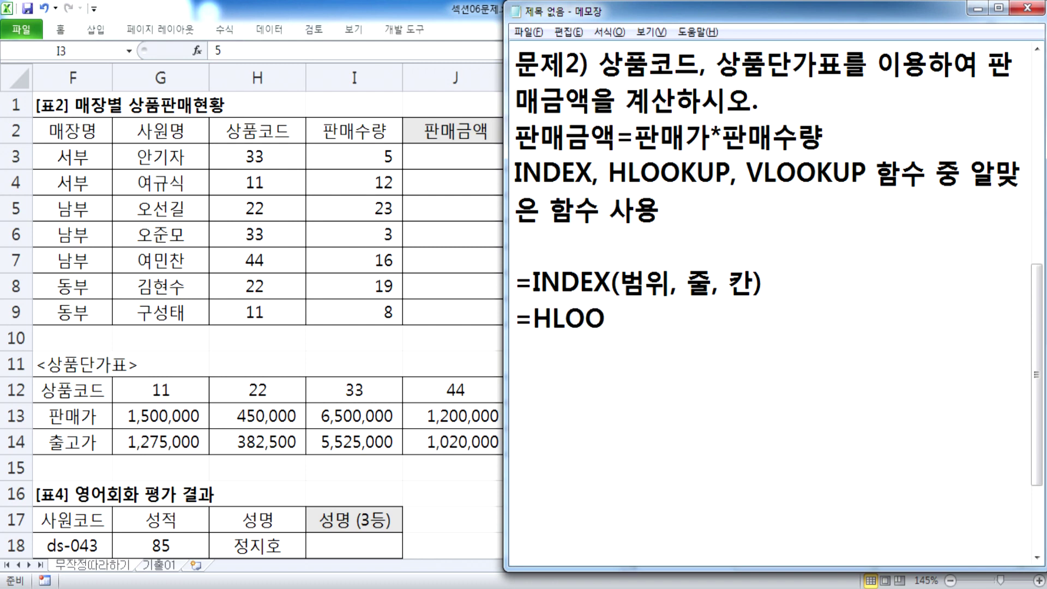
{"action": "type", "text": "KUP("}
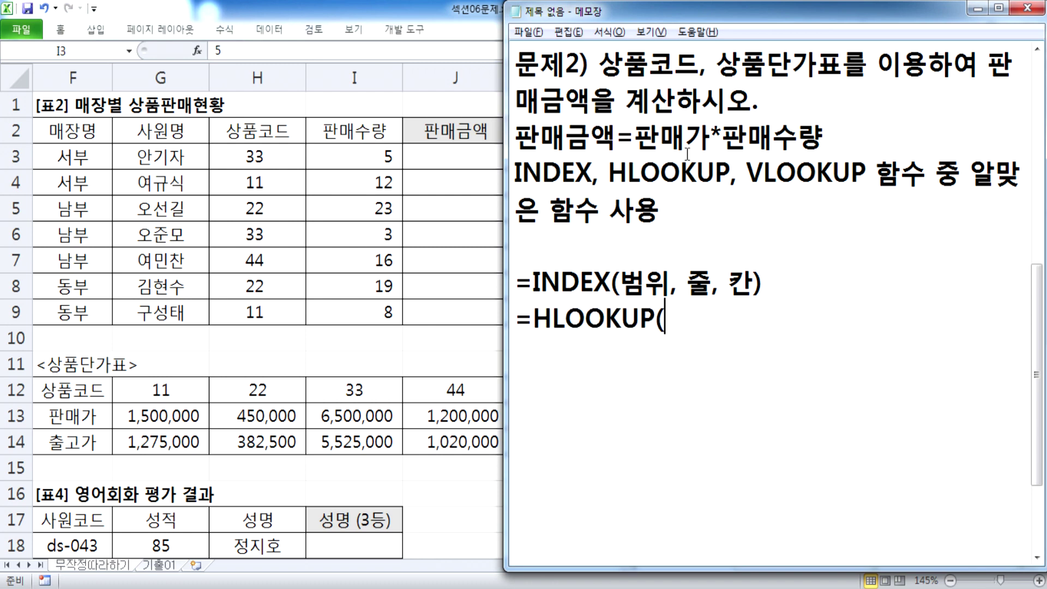
{"action": "left_click_drag", "start_coordinate": [635, 142], "coordinate": [704, 140]}
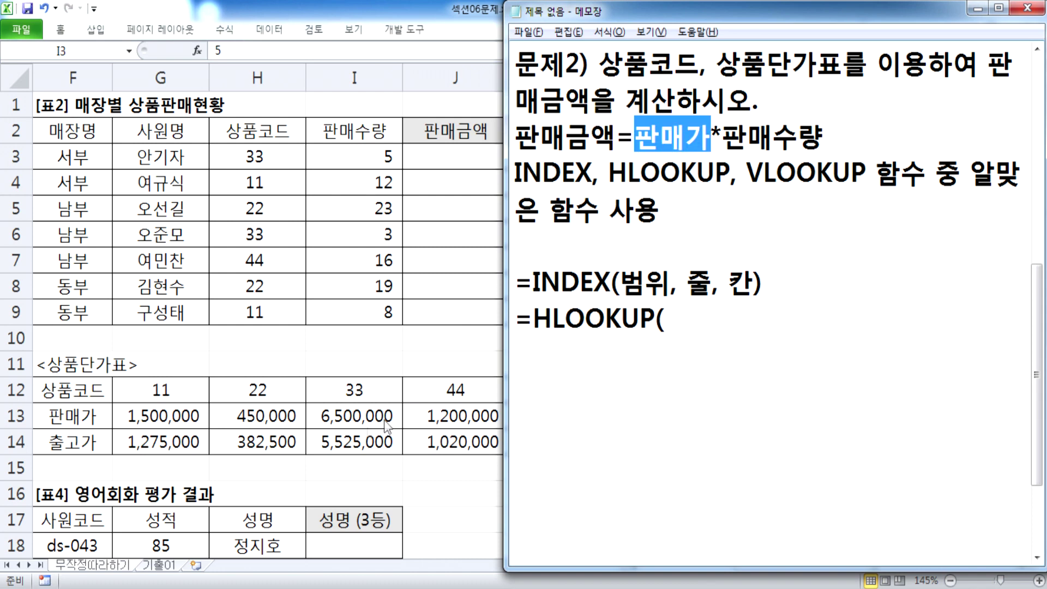
{"action": "left_click", "coordinate": [694, 315]}
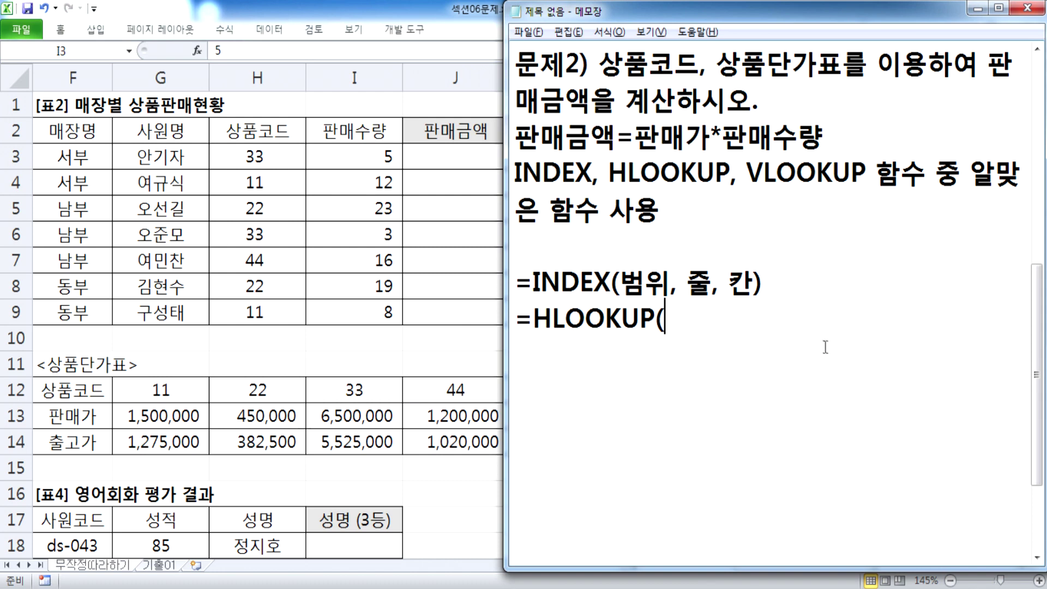
{"action": "type", "text": "상품"}
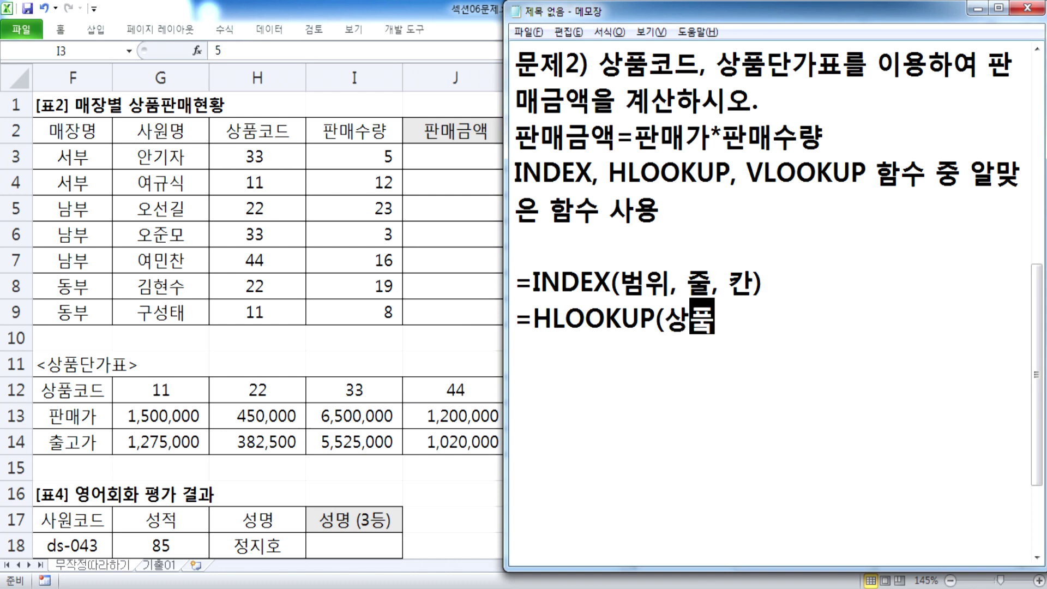
{"action": "type", "text": "ㅋㅗ드,"}
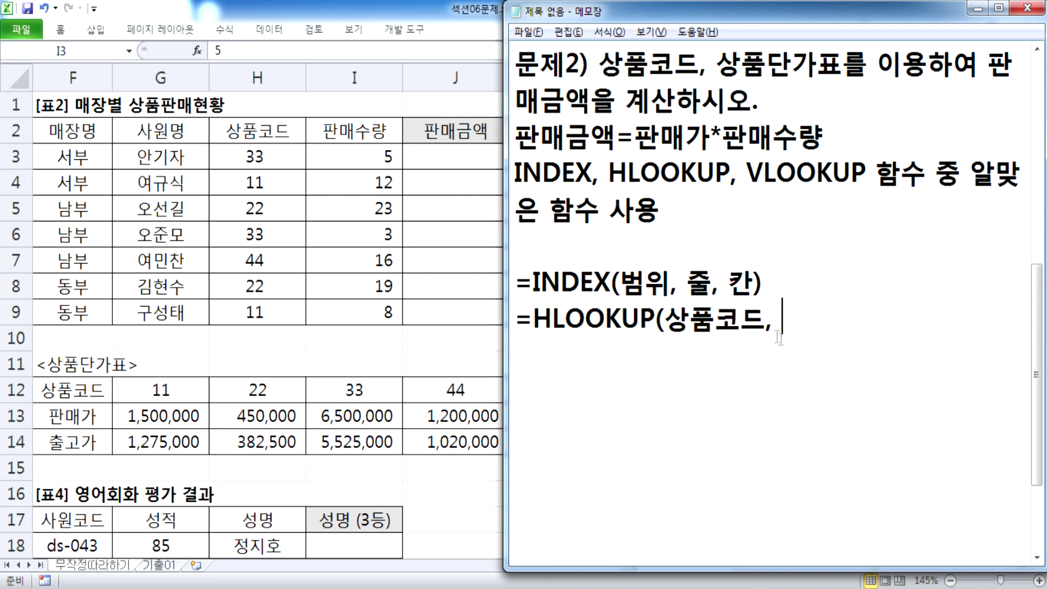
{"action": "type", "text": "상"}
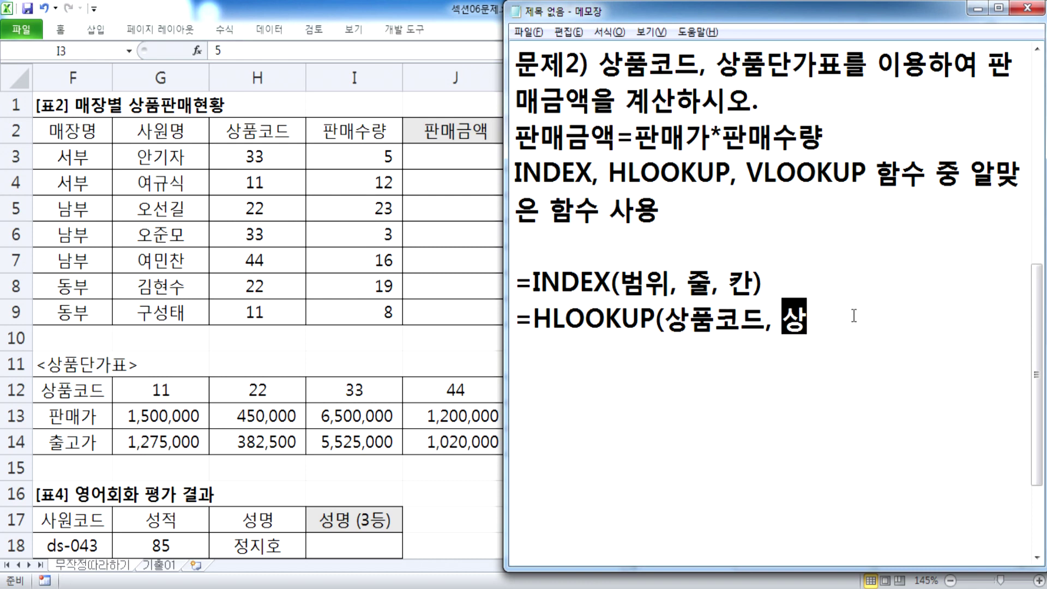
{"action": "type", "text": "품단가표,"}
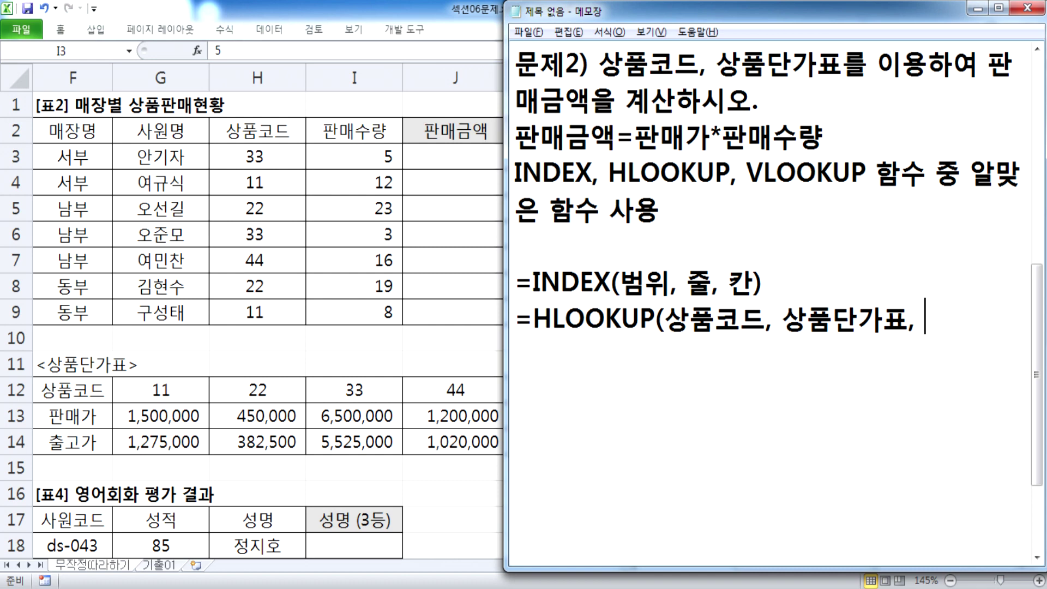
{"action": "type", "text": "2, FALSE_"}
{"action": "key", "text": "BackSpace"}
{"action": "type", "text": ")"}
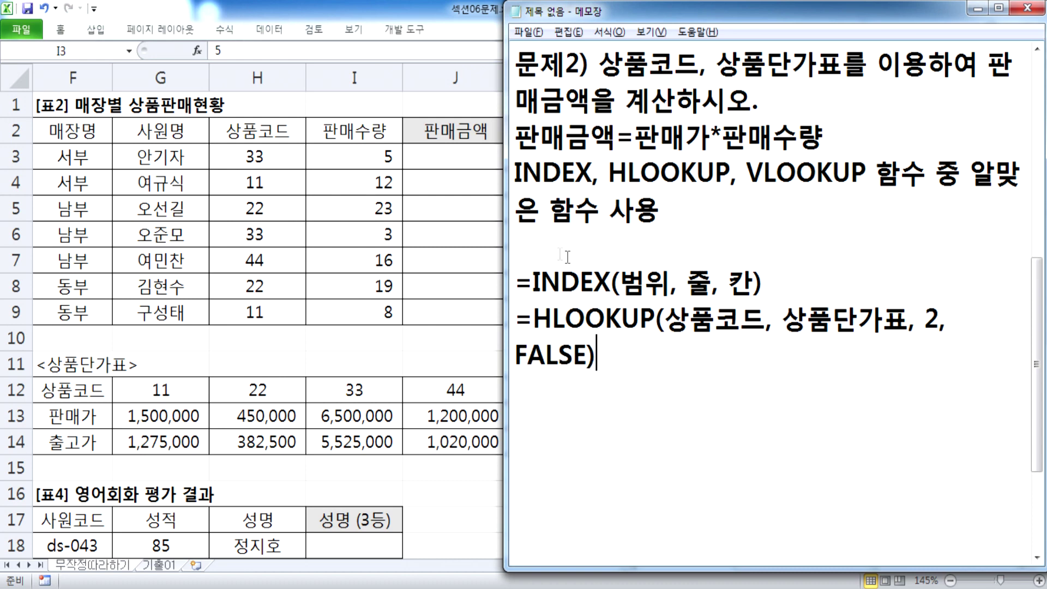
{"action": "left_click_drag", "start_coordinate": [505, 238], "coordinate": [443, 237]}
{"action": "type", "text": "*"}
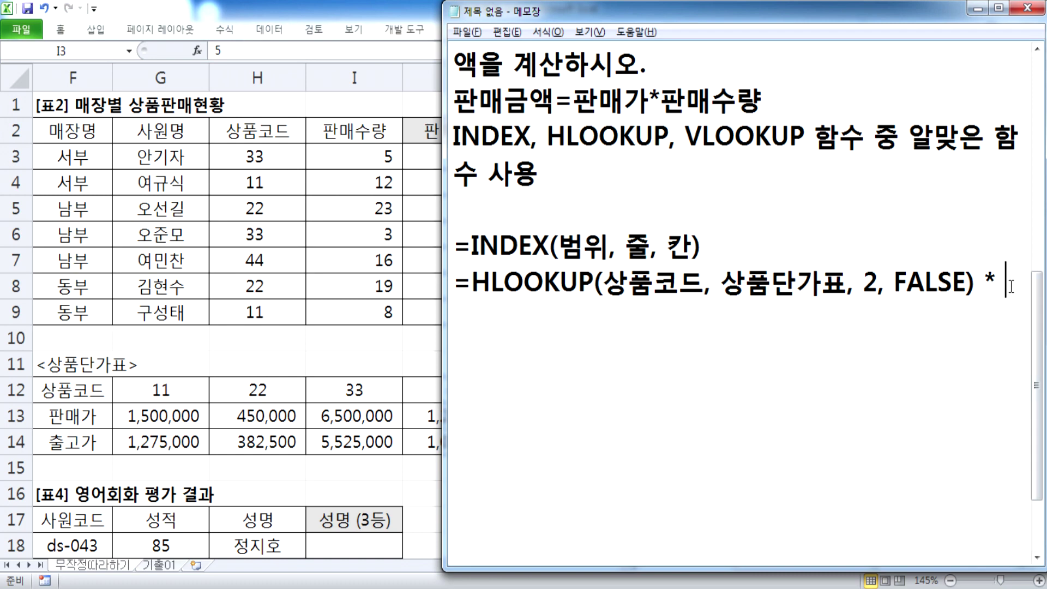
End the HLOOKUP notes line with 판매수량 after the asterisk.
{"action": "left_click_drag", "start_coordinate": [443, 208], "coordinate": [367, 214]}
{"action": "type", "text": "VKSAO"}
{"action": "key", "text": "BackSpace"}
{"action": "key", "text": "BackSpace"}
{"action": "key", "text": "BackSpace"}
{"action": "key", "text": "BackSpace"}
{"action": "key", "text": "BackSpace"}
{"action": "key", "text": "Hangul"}
{"action": "type", "text": "판매수랴ㅇ"}
Highlight the sales amount definition and HLOOKUP( in the notes, then select Excel cell J3.
{"action": "left_click", "coordinate": [1036, 49]}
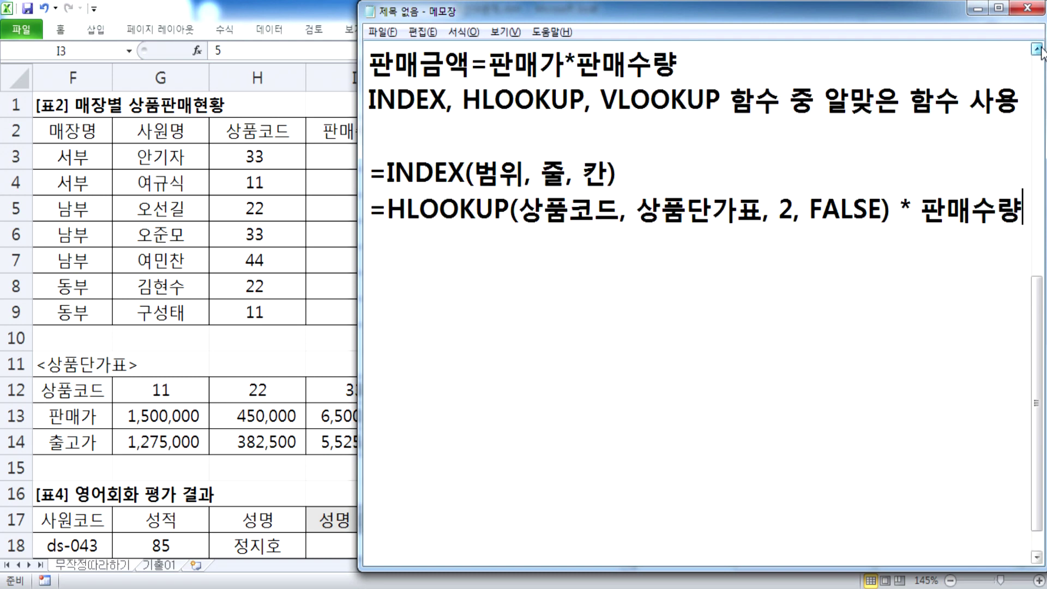
{"action": "left_click_drag", "start_coordinate": [488, 61], "coordinate": [560, 61]}
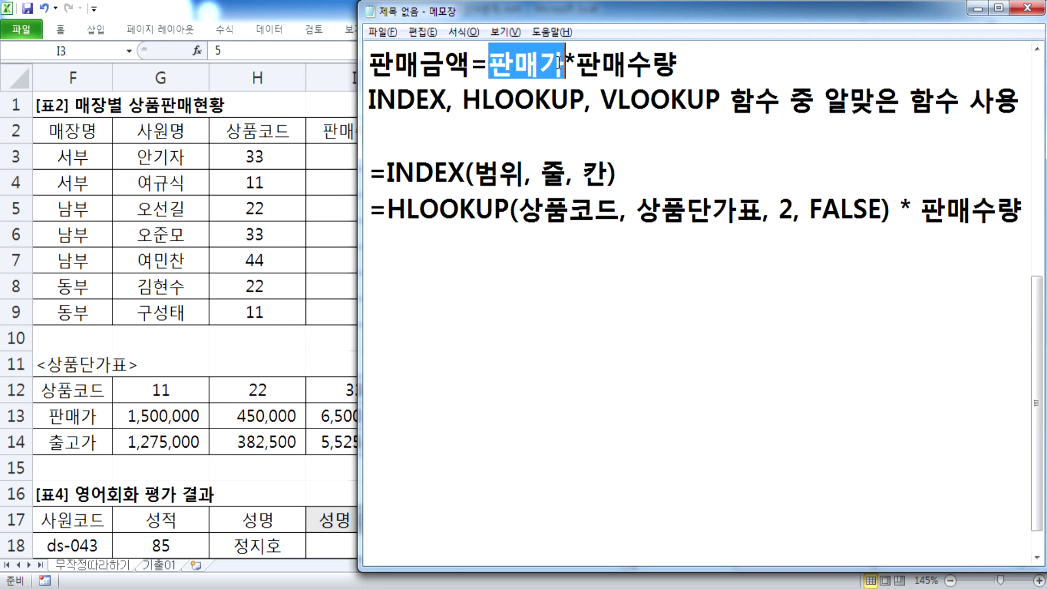
{"action": "left_click", "coordinate": [1018, 207]}
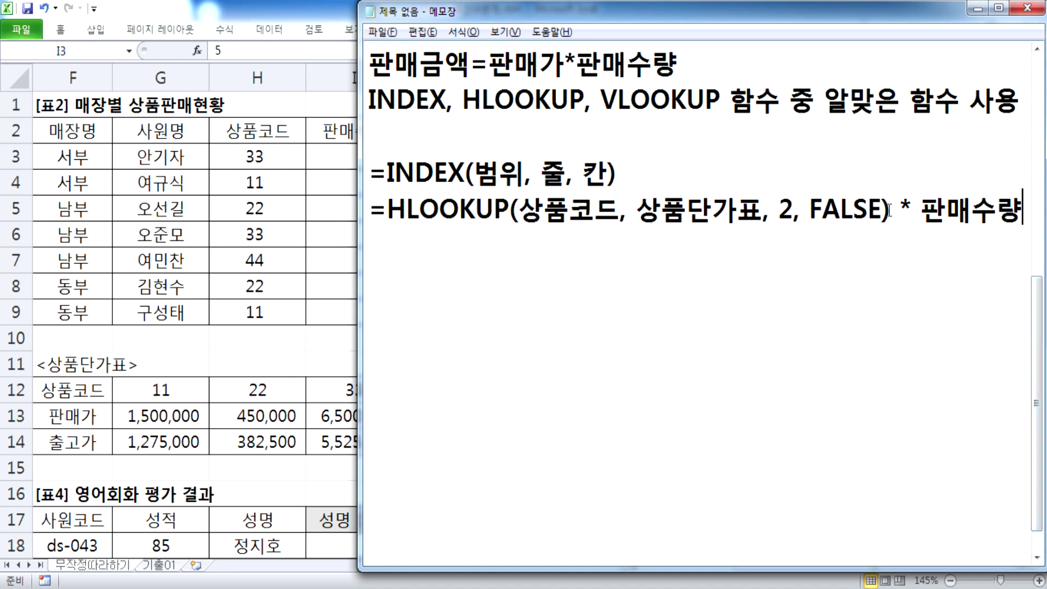
{"action": "left_click_drag", "start_coordinate": [388, 207], "coordinate": [519, 208]}
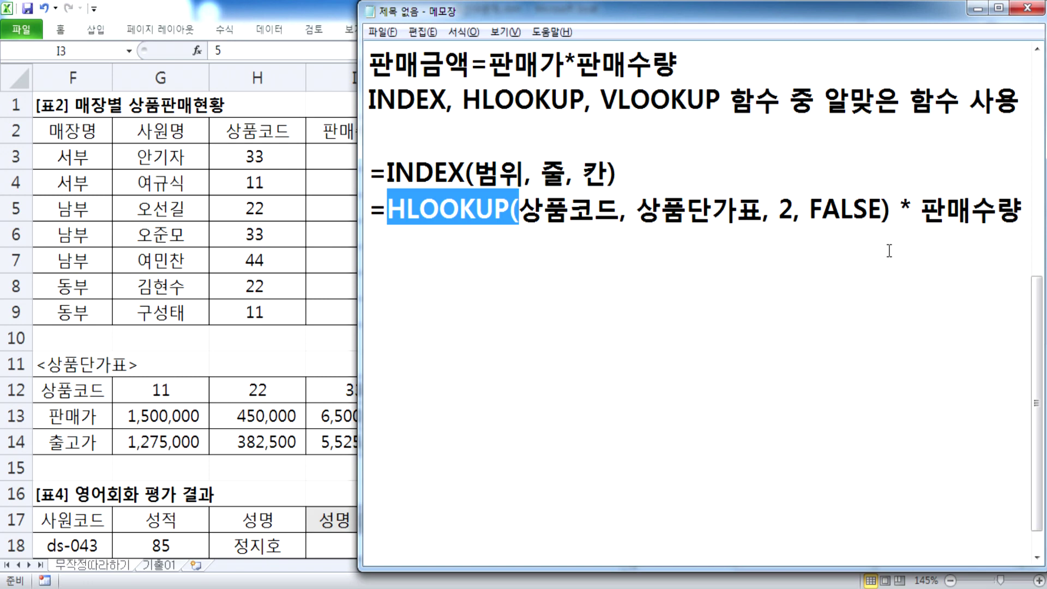
{"action": "left_click", "coordinate": [810, 270]}
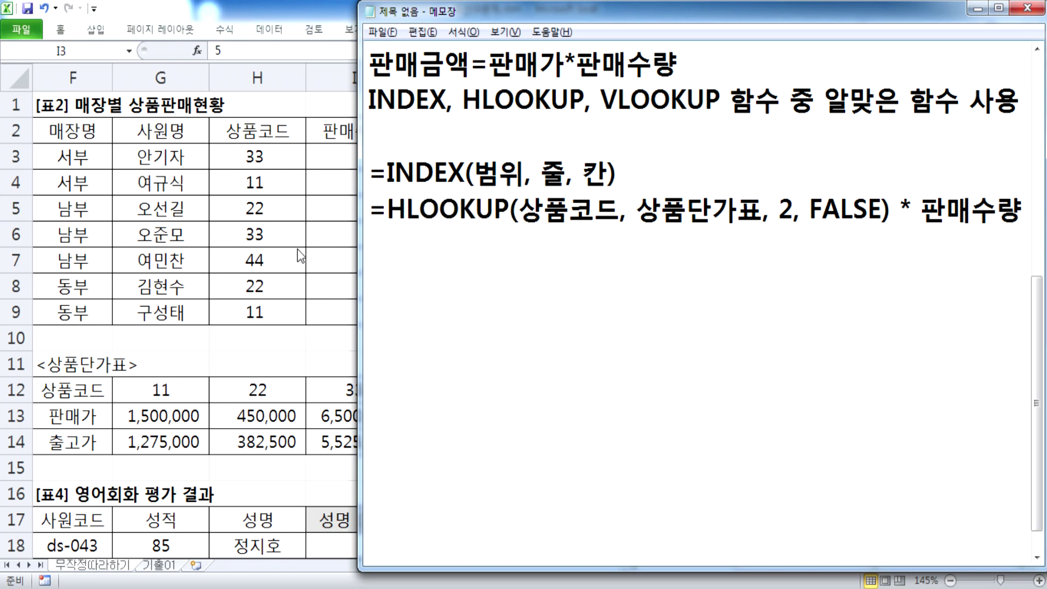
{"action": "key", "text": "alt+Tab"}
{"action": "left_click", "coordinate": [433, 154]}
Begin J3's formula as =HLOOKUP(H3,$G$12:$J$14,2, with the price table locked absolute.
{"action": "key", "text": "alt+Tab"}
{"action": "key", "text": "alt+Tab"}
{"action": "type", "text": "=HLO"}
{"action": "key", "text": "Tab"}
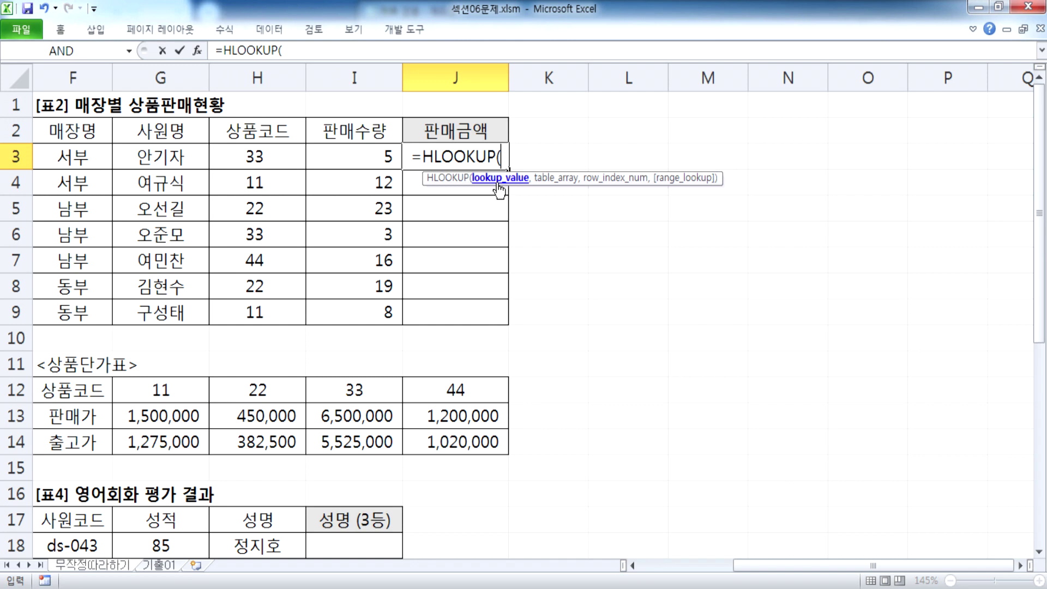
{"action": "left_click", "coordinate": [276, 148]}
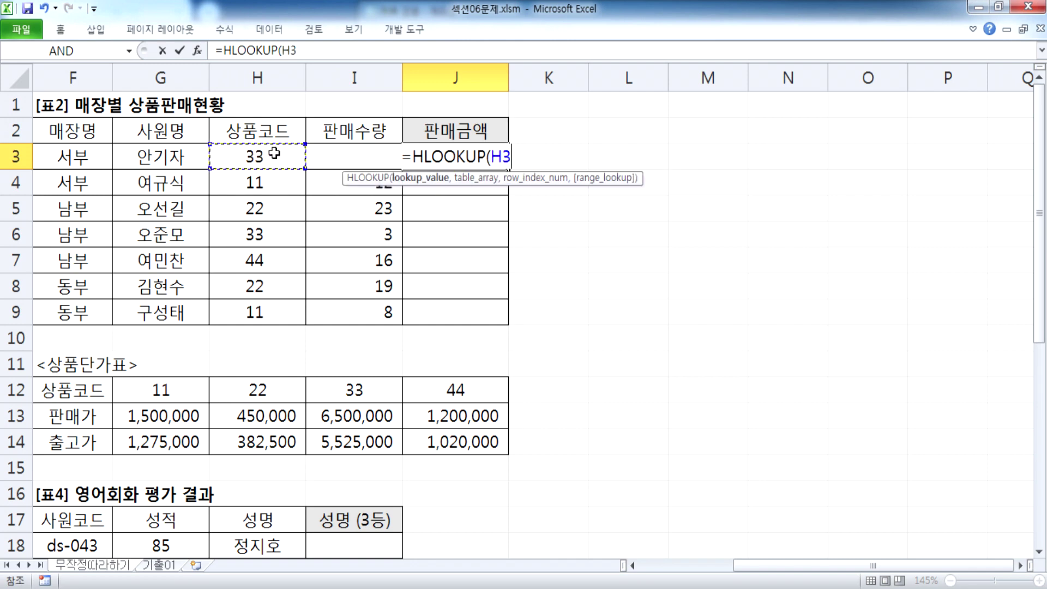
{"action": "type", "text": ","}
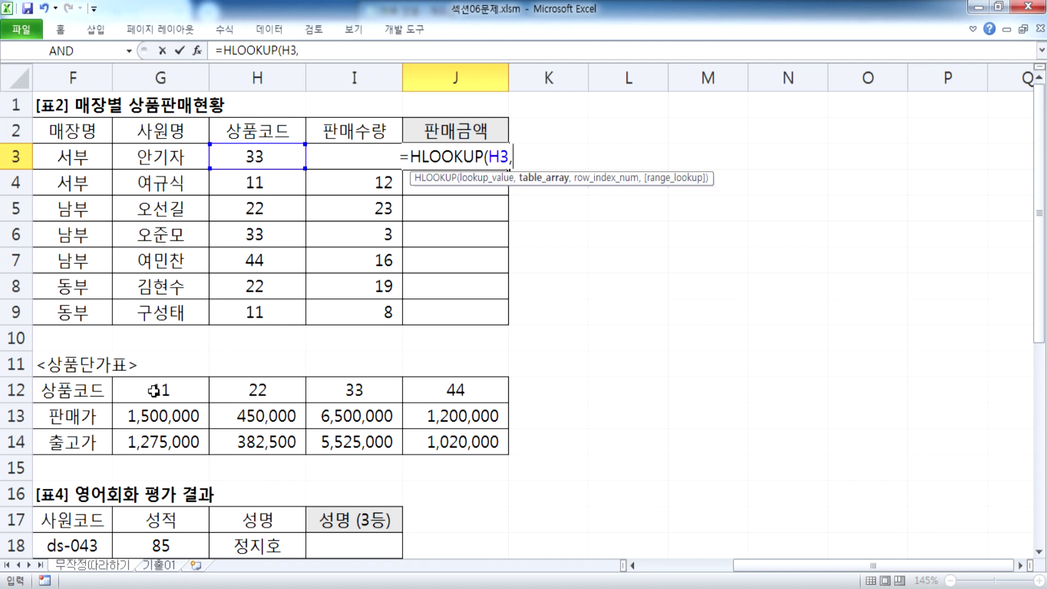
{"action": "left_click_drag", "start_coordinate": [165, 389], "coordinate": [445, 435]}
{"action": "key", "text": "alt+Tab"}
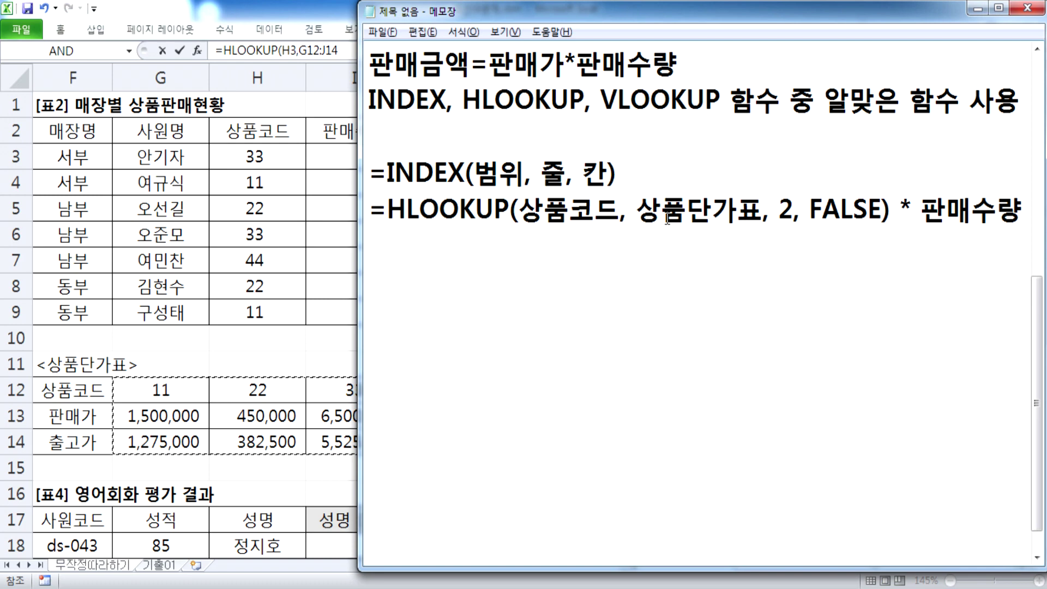
{"action": "key", "text": "alt+Tab"}
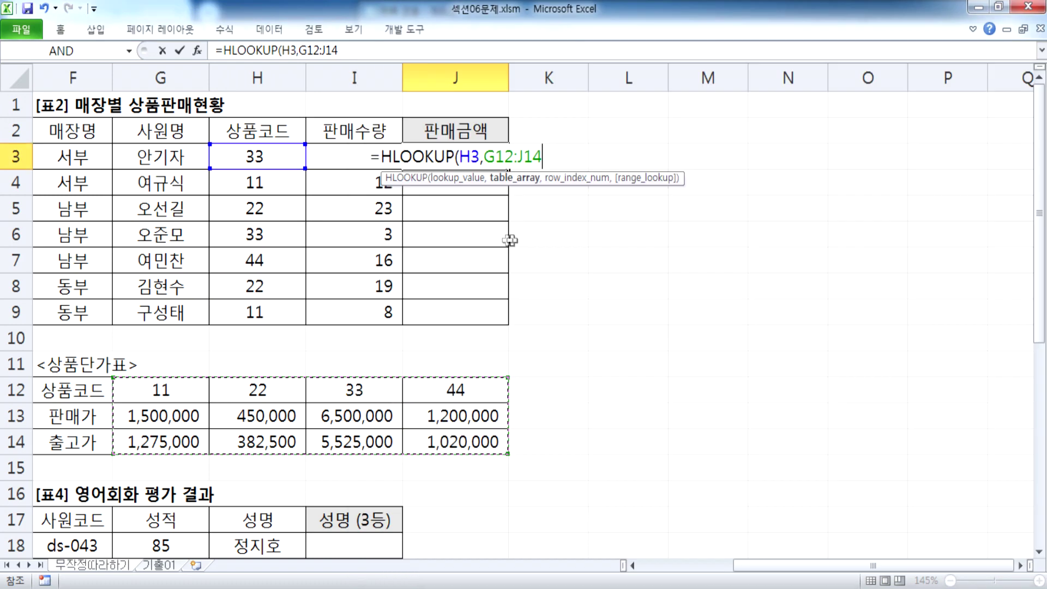
{"action": "key", "text": "F4"}
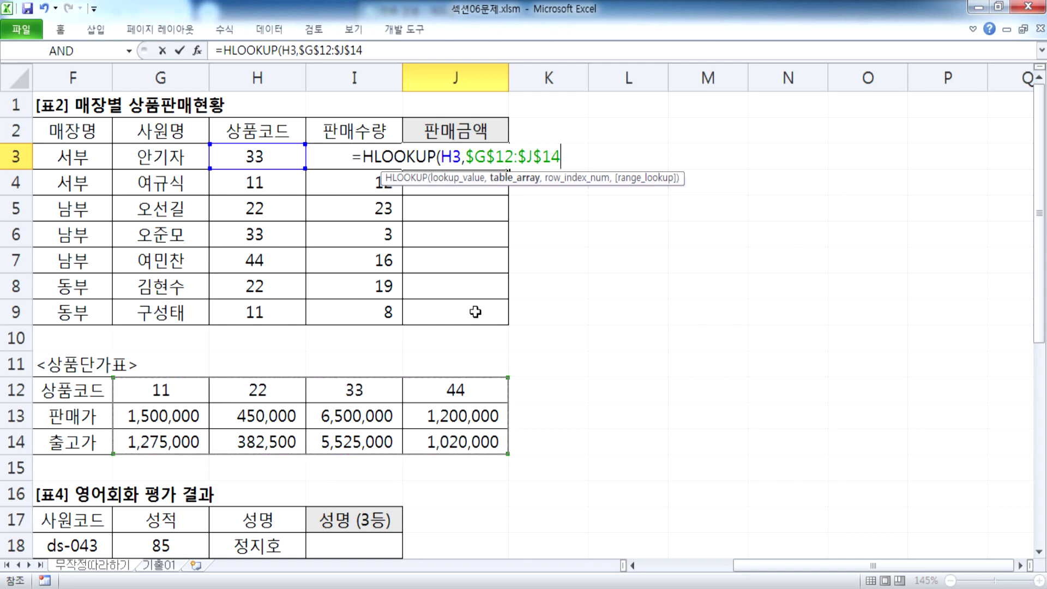
{"action": "type", "text": ","}
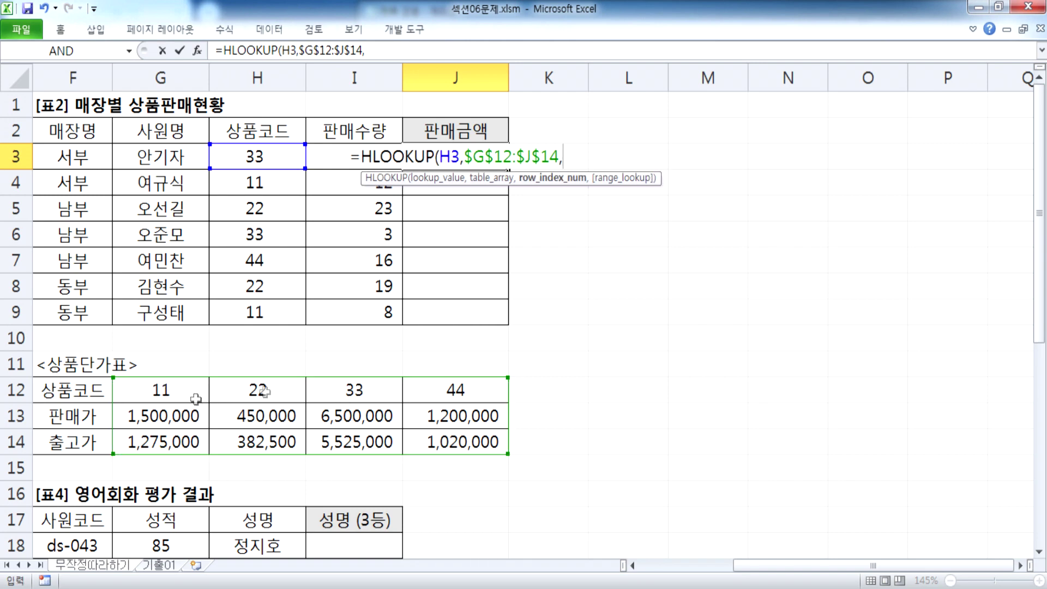
{"action": "type", "text": "2"}
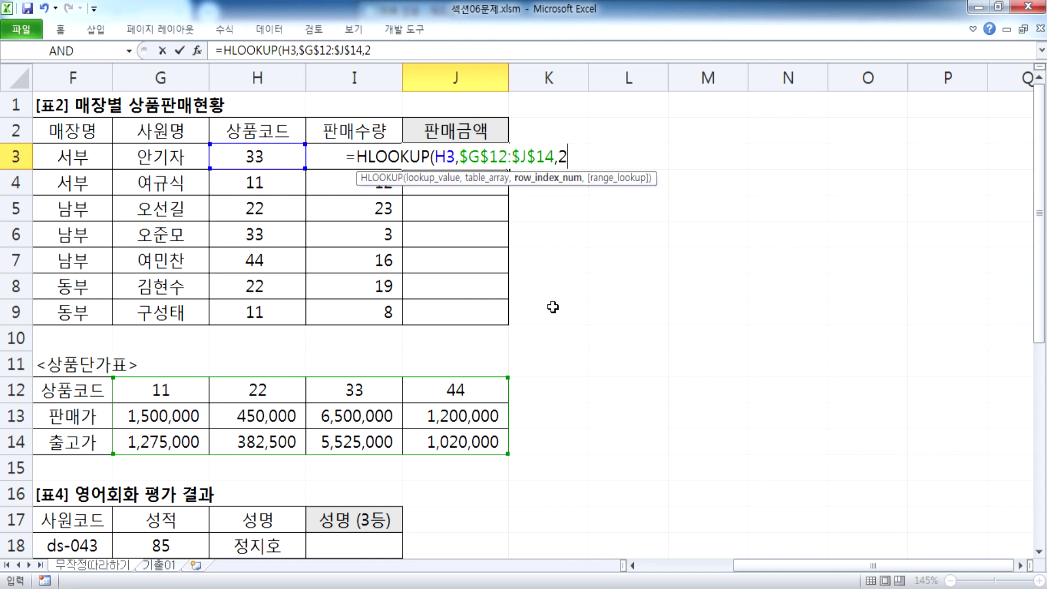
{"action": "type", "text": ","}
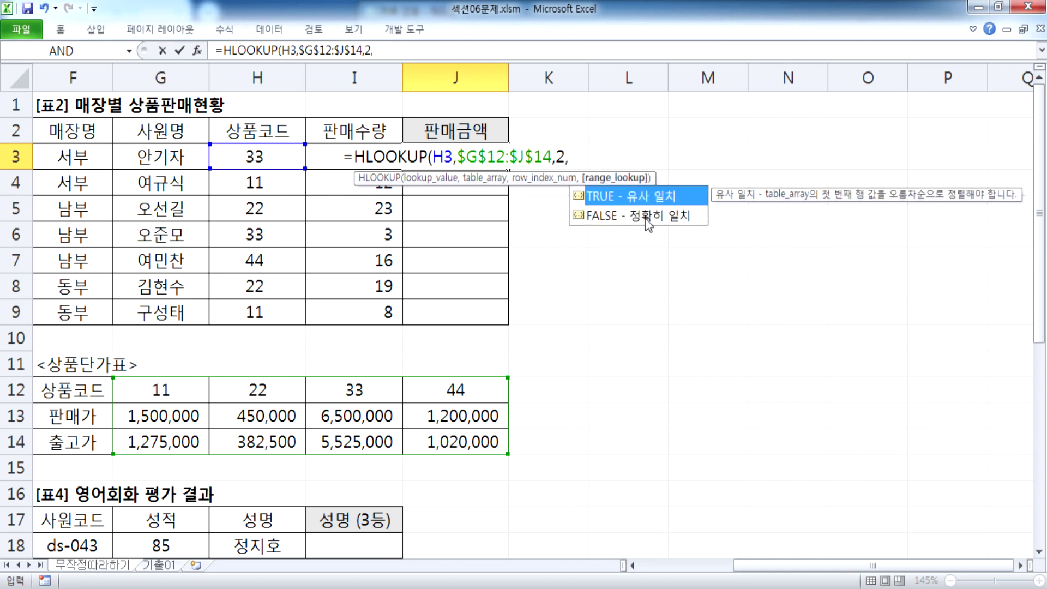
Compare the exact and approximate match options and insert FALSE for an exact match.
{"action": "left_click", "coordinate": [646, 219]}
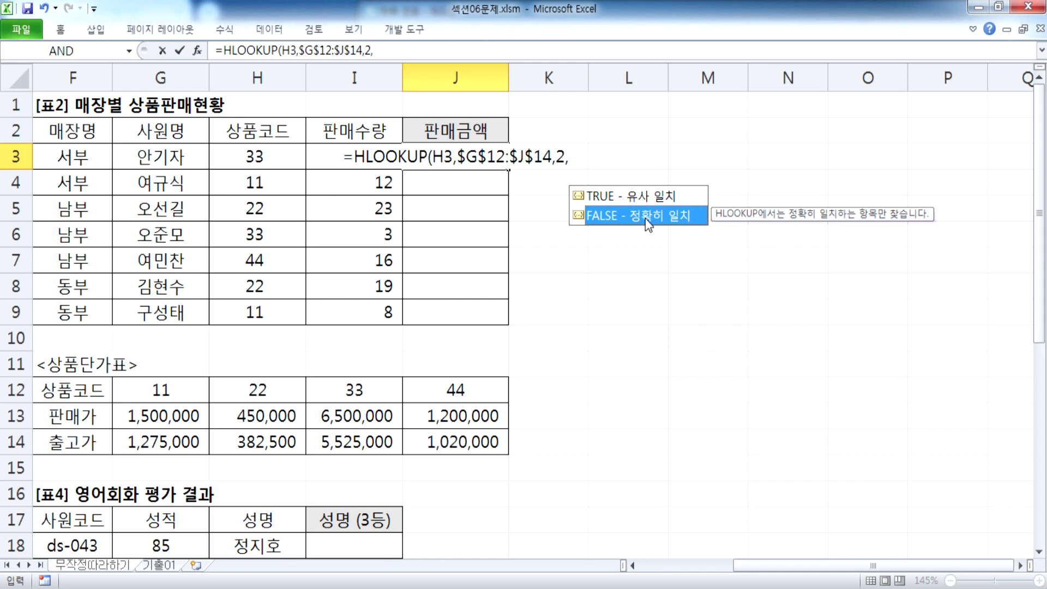
{"action": "left_click", "coordinate": [646, 200]}
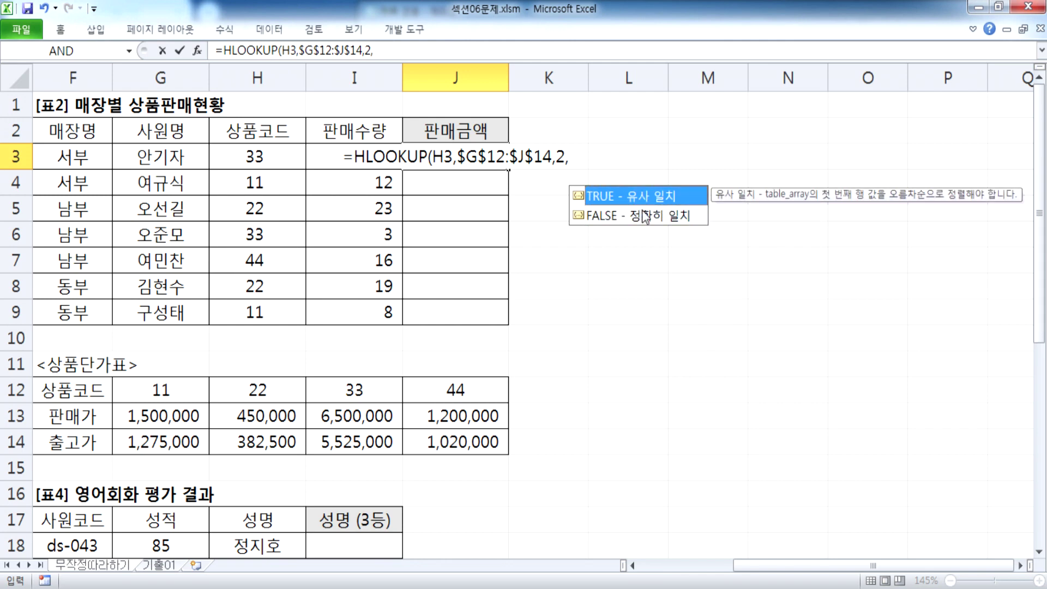
{"action": "left_click", "coordinate": [642, 219]}
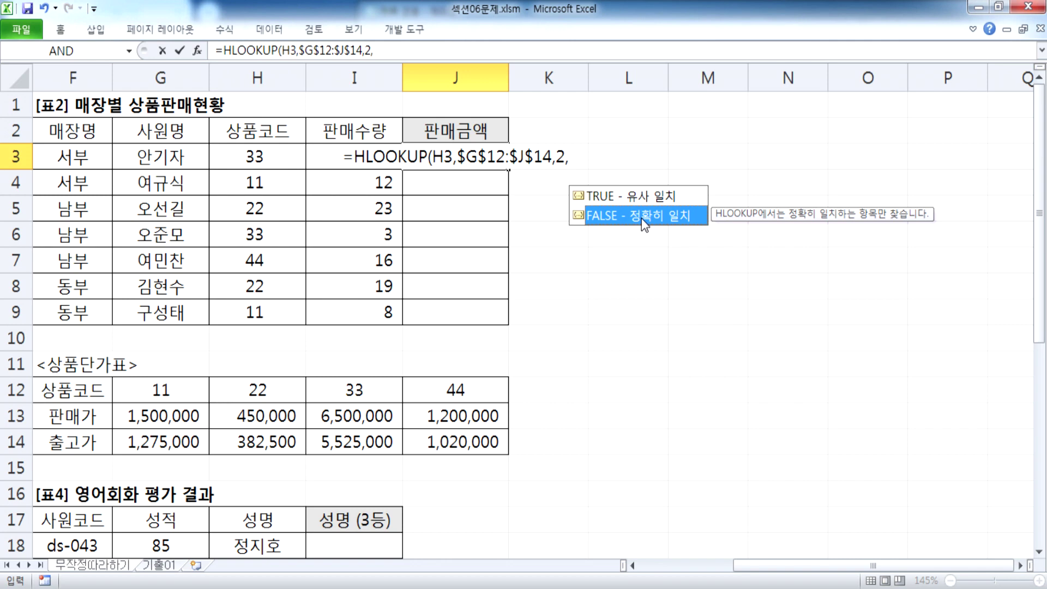
{"action": "left_click", "coordinate": [641, 196]}
{"action": "left_click", "coordinate": [635, 215]}
{"action": "double_click", "coordinate": [633, 214]}
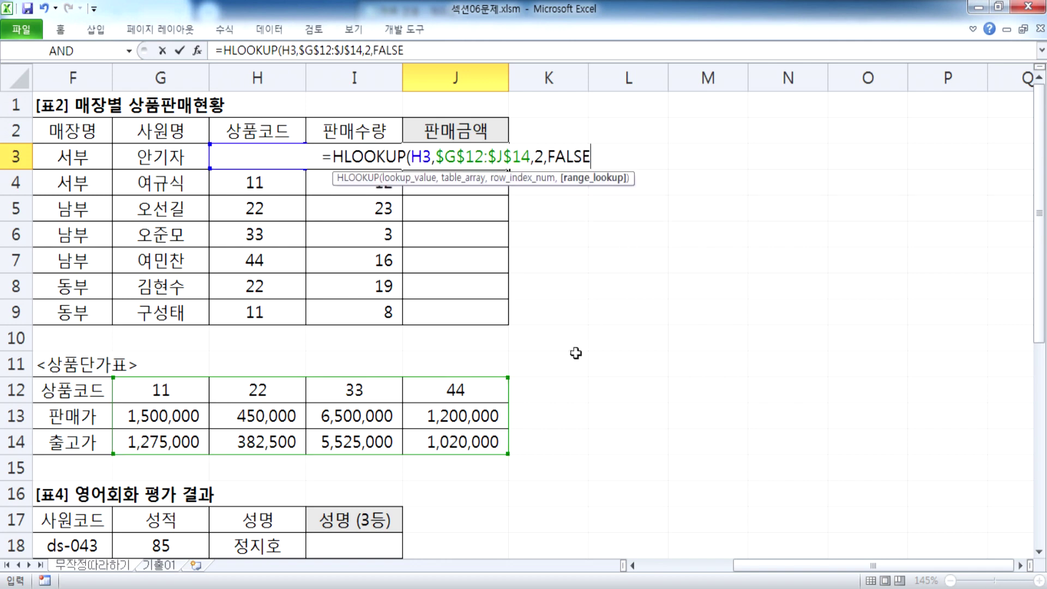
Multiply the lookup by I3 and commit J3, giving 32,500,000.
{"action": "type", "text": ")"}
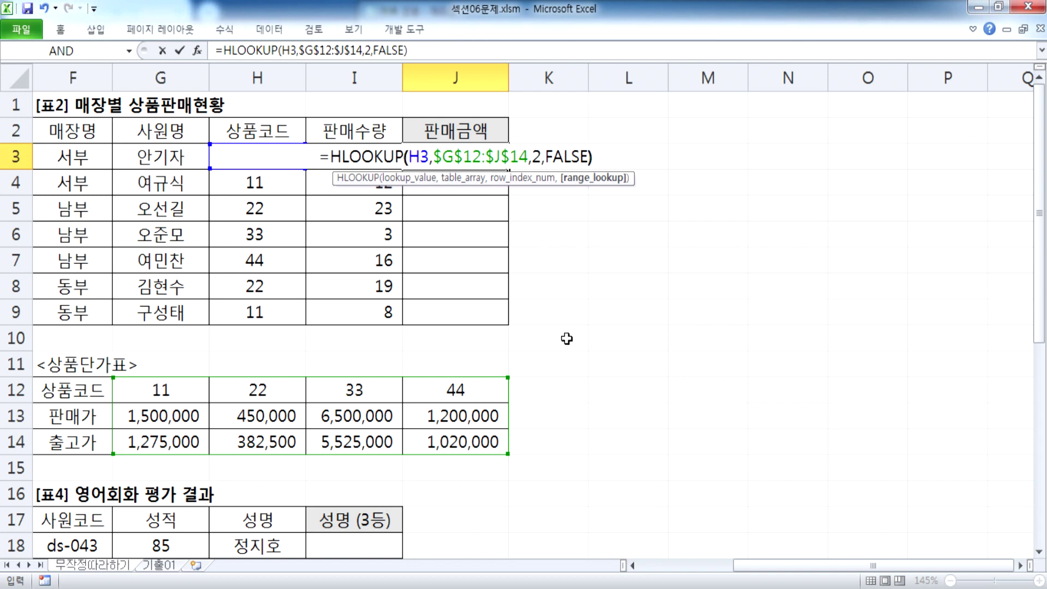
{"action": "type", "text": "*"}
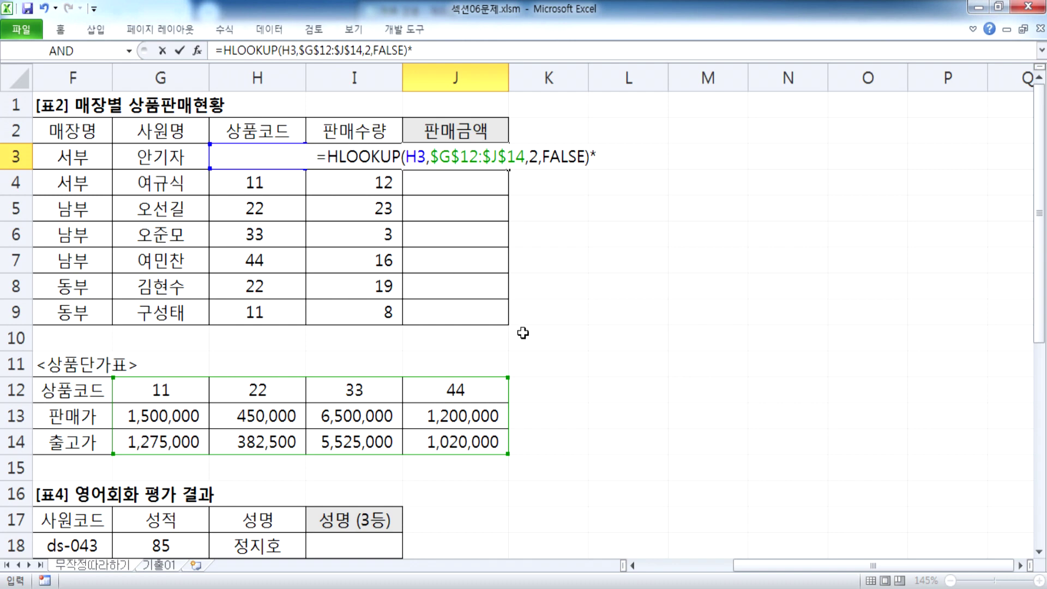
{"action": "key", "text": "Left"}
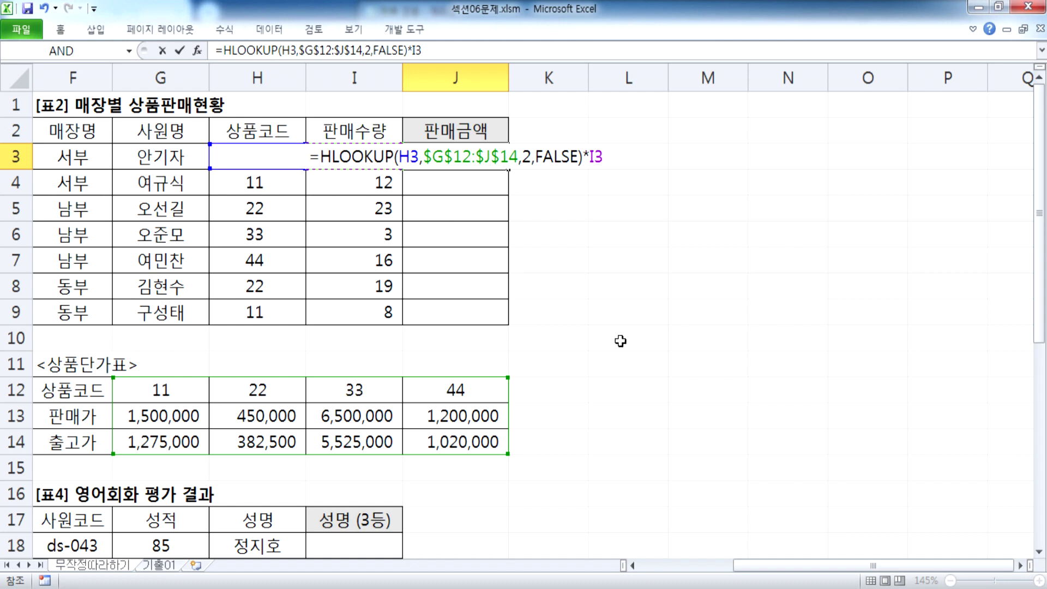
{"action": "key", "text": "Right"}
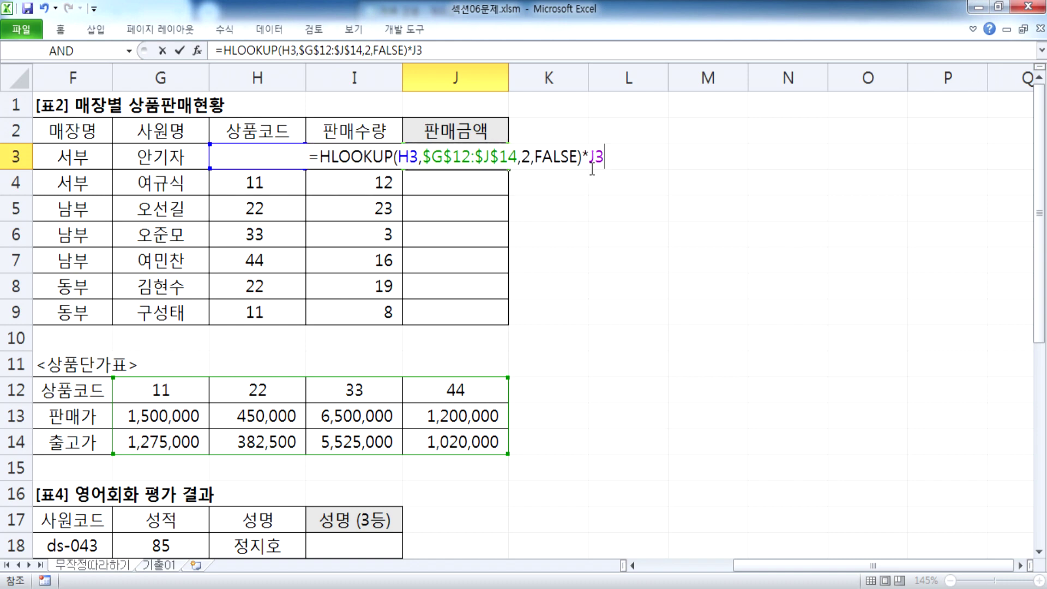
{"action": "key", "text": "Right"}
{"action": "key", "text": "Right"}
{"action": "key", "text": "Left"}
{"action": "key", "text": "Left"}
{"action": "left_click", "coordinate": [348, 185]}
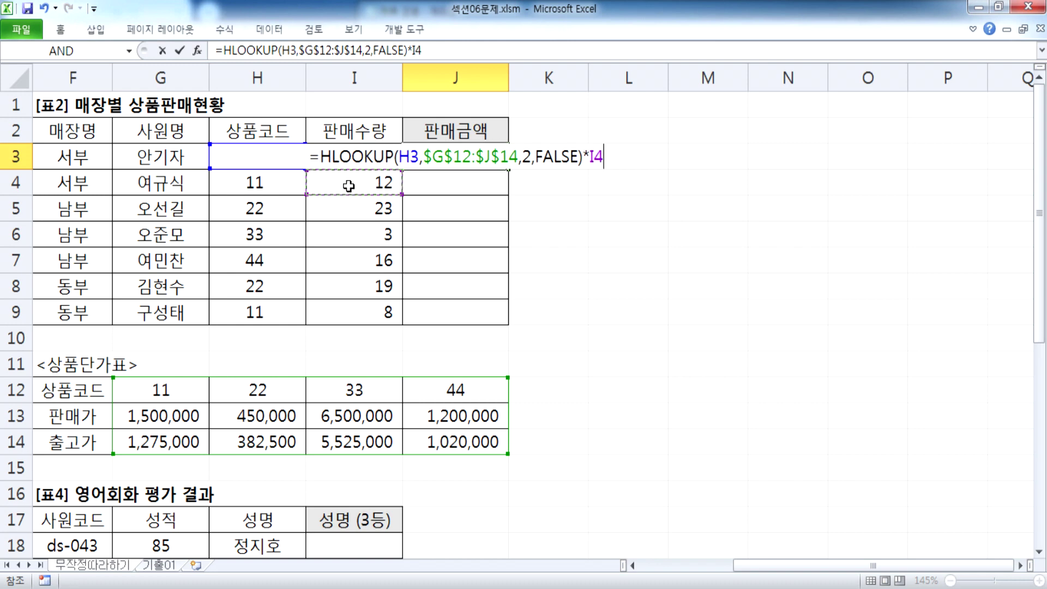
{"action": "left_click", "coordinate": [342, 128]}
{"action": "key", "text": "Down"}
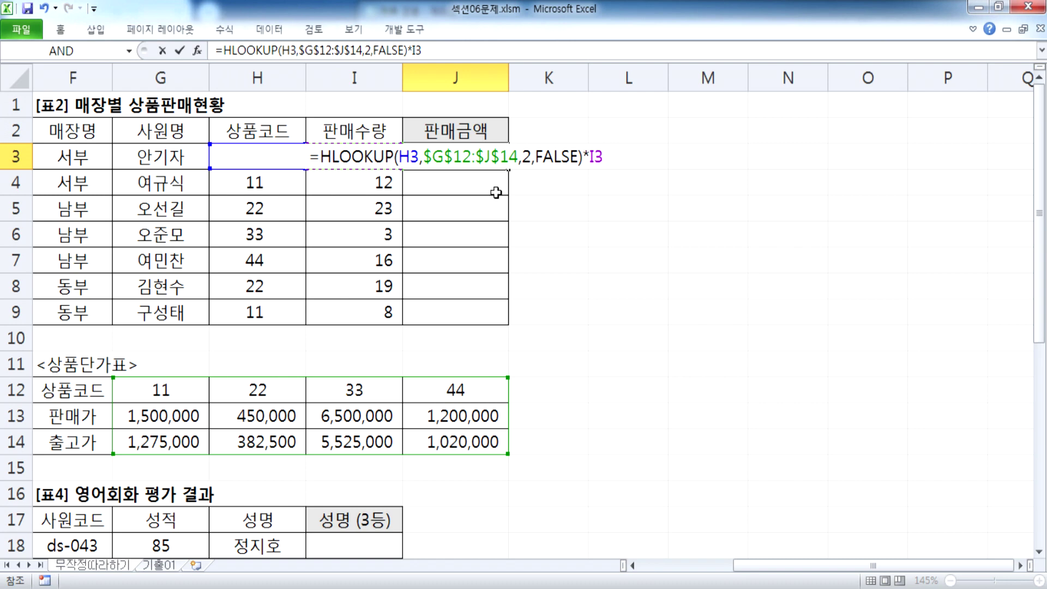
{"action": "double_click", "coordinate": [596, 156]}
{"action": "key", "text": "BackSpace"}
{"action": "type", "text": "I3"}
{"action": "key", "text": "Return"}
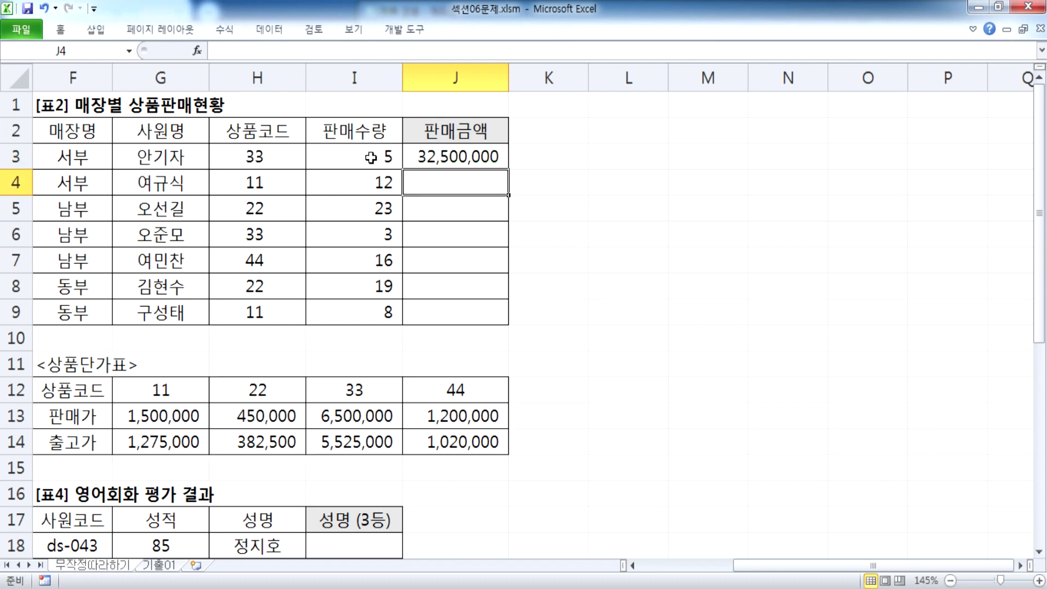
Check I3's quantity and the code 33 price, then fill J3's formula down to J9.
{"action": "left_click", "coordinate": [371, 157]}
{"action": "left_click", "coordinate": [334, 414]}
{"action": "left_click", "coordinate": [361, 162]}
{"action": "left_click", "coordinate": [464, 157]}
{"action": "left_click", "coordinate": [379, 157]}
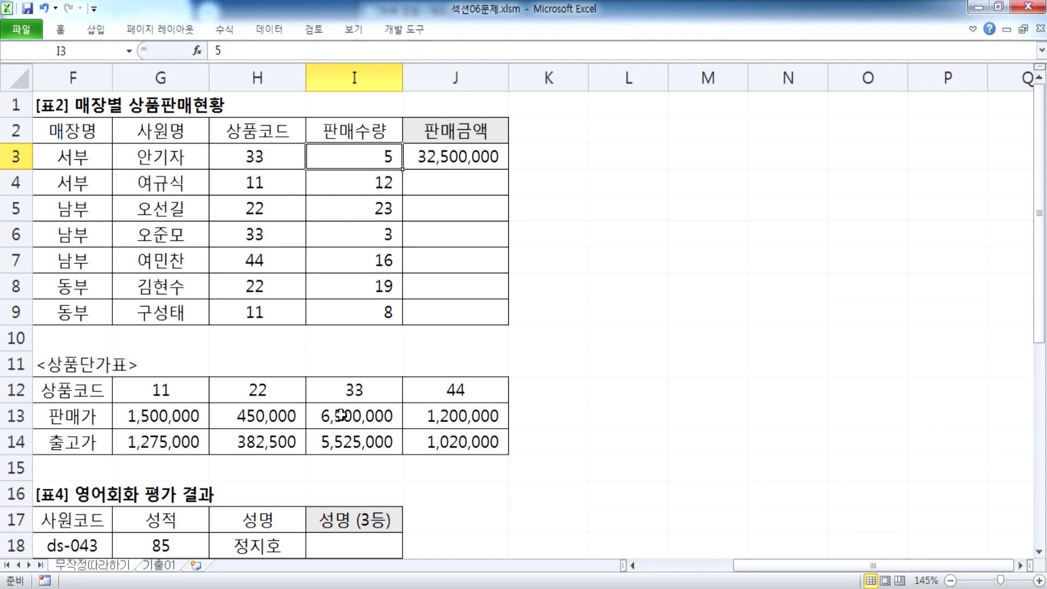
{"action": "left_click", "coordinate": [493, 158]}
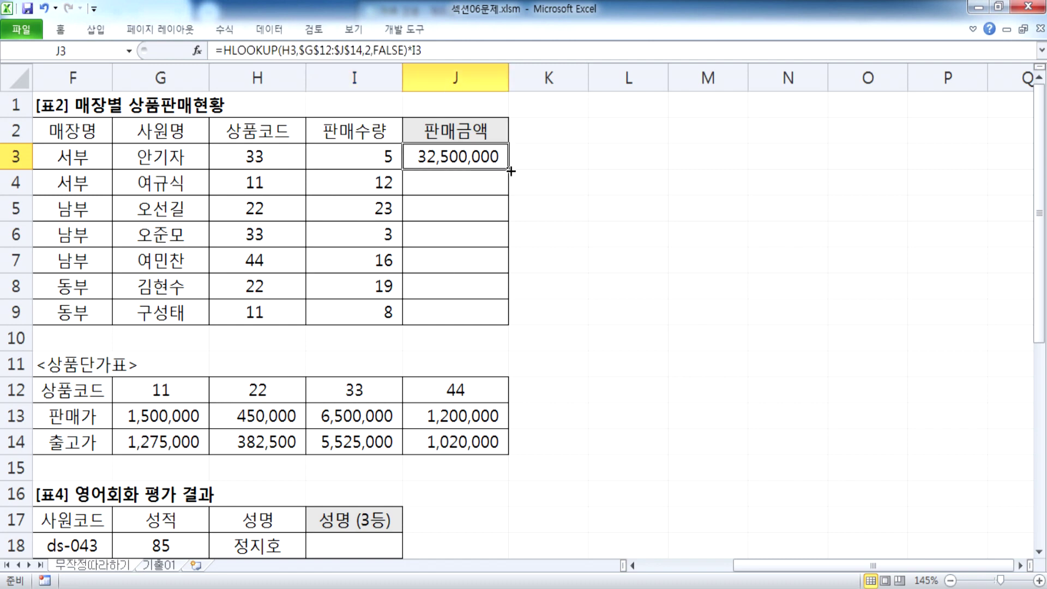
{"action": "double_click", "coordinate": [508, 169]}
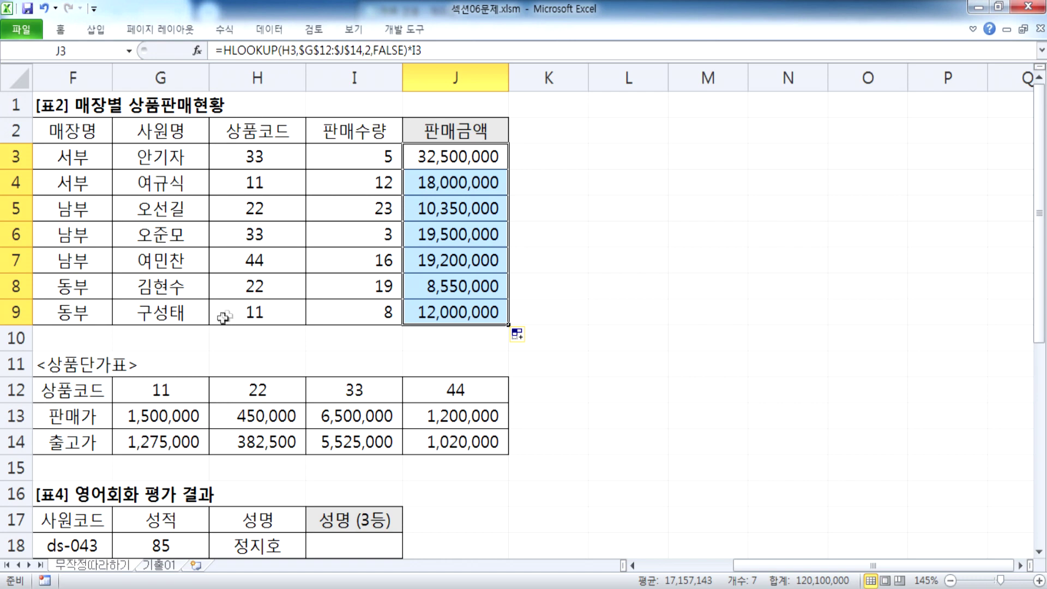
Verify filled results against the code 11 price and row 7 values, then view J3's formula text.
{"action": "left_click", "coordinate": [155, 416]}
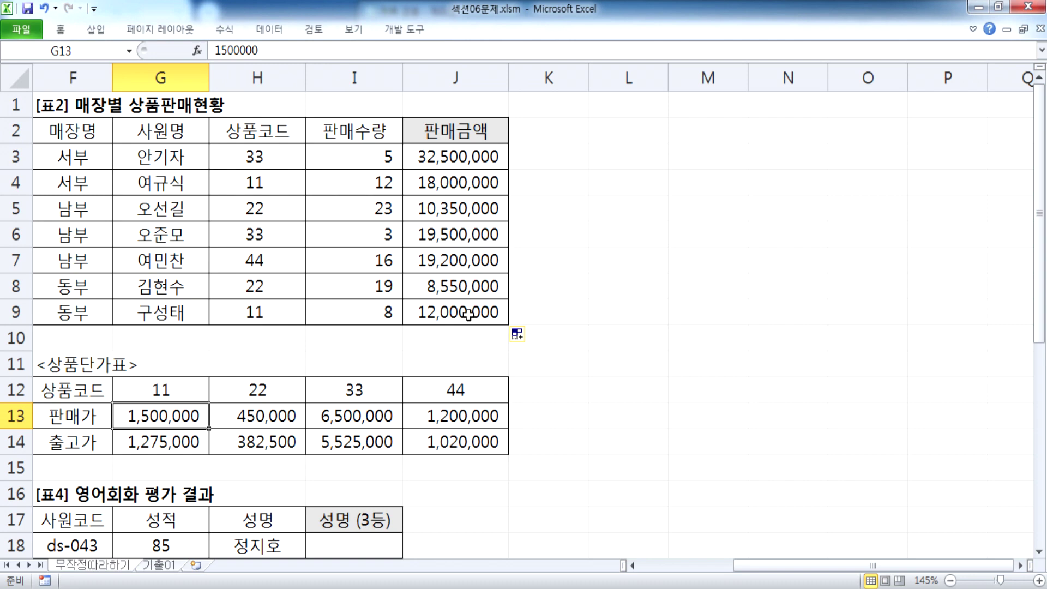
{"action": "left_click", "coordinate": [268, 262]}
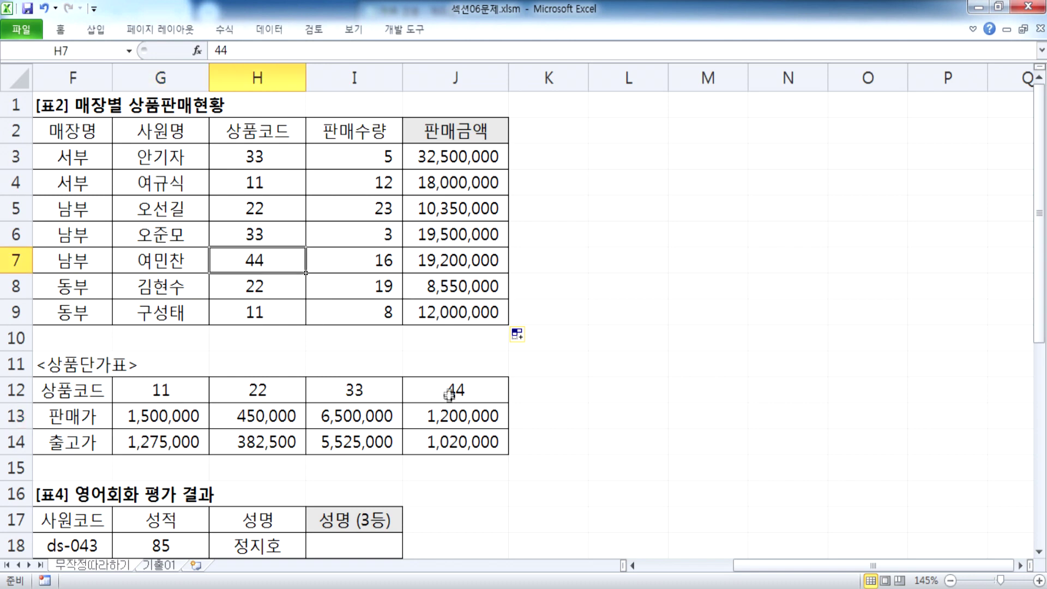
{"action": "left_click", "coordinate": [353, 261]}
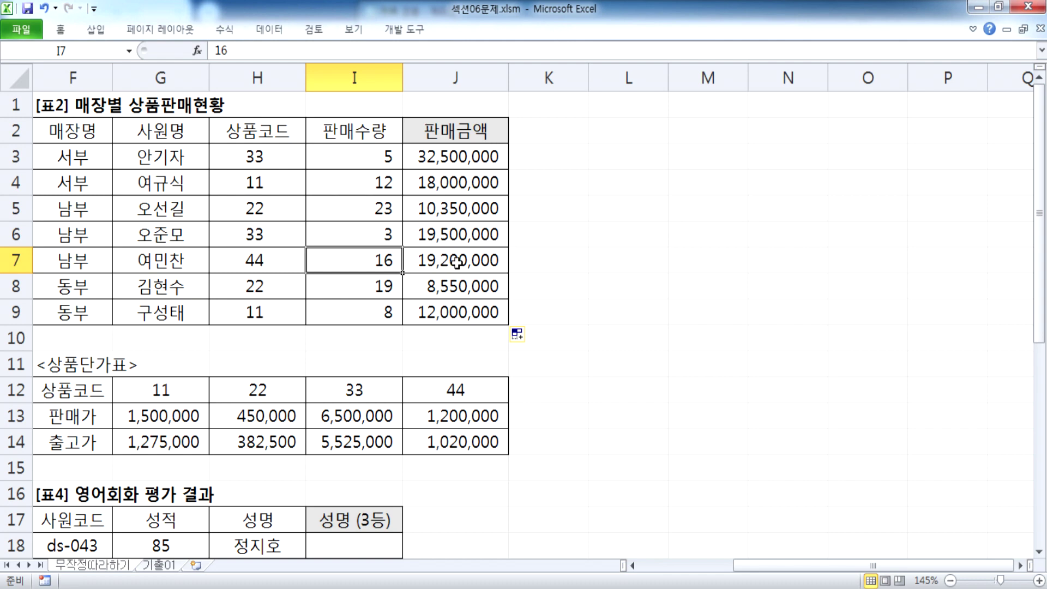
{"action": "key", "text": "alt+Tab"}
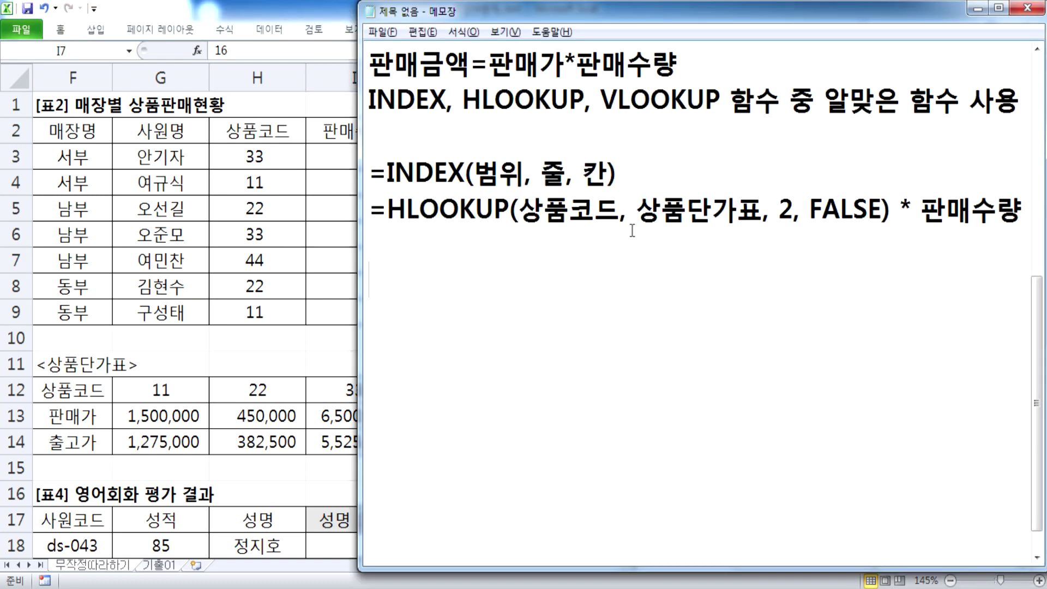
{"action": "key", "text": "alt+Tab"}
{"action": "left_click", "coordinate": [451, 158]}
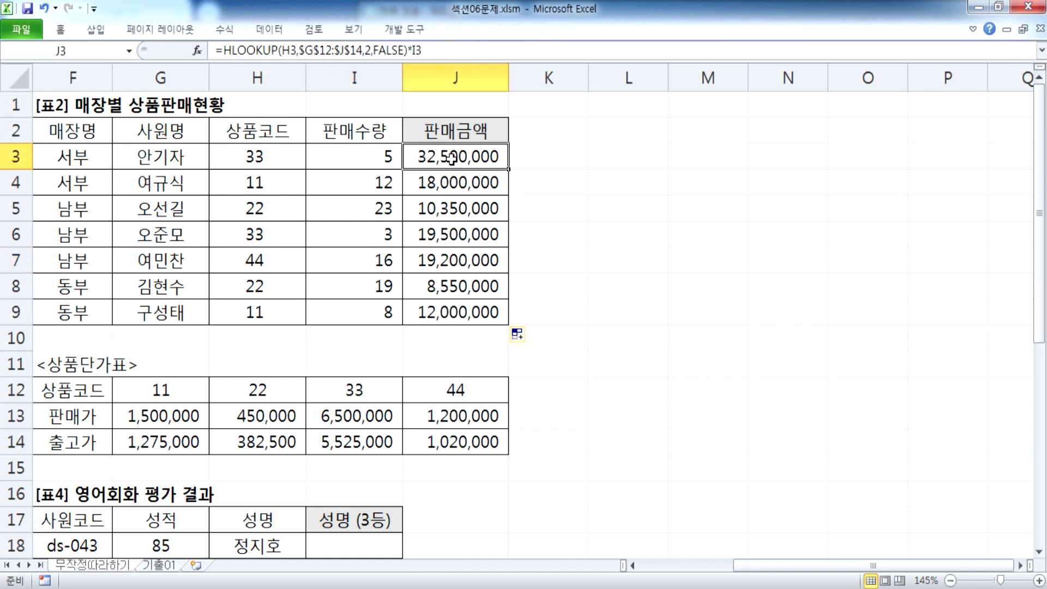
{"action": "left_click", "coordinate": [456, 49]}
Paste J3's formula into Notepad, spaced as =HLOOKUP(H3, $G$12:$J$14, 2, FALSE) * I3.
{"action": "key", "text": "alt+Tab"}
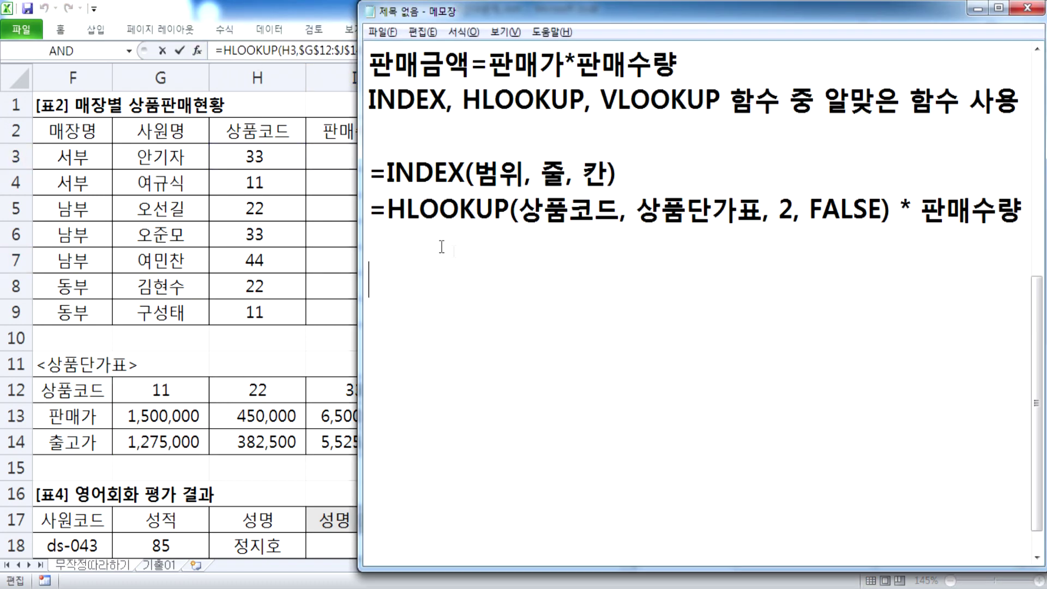
{"action": "type", "text": "=HLOOKUP(H3,$G$12:$J$14,2,FALSE)*I3"}
{"action": "left_click", "coordinate": [562, 245]}
{"action": "left_click", "coordinate": [729, 245]}
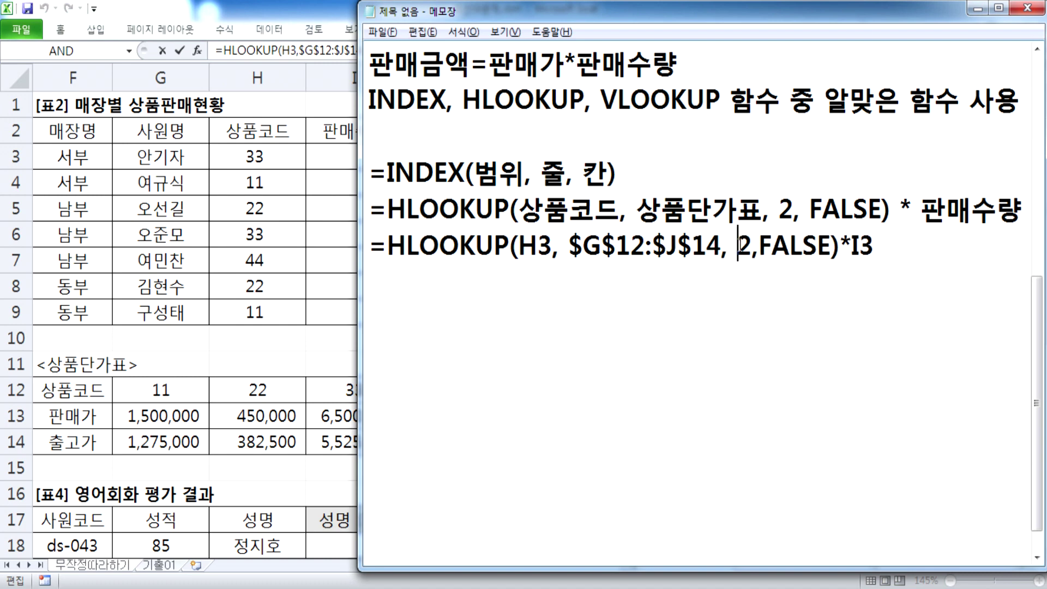
{"action": "left_click", "coordinate": [759, 245]}
{"action": "left_click", "coordinate": [849, 246]}
{"action": "left_click", "coordinate": [871, 246]}
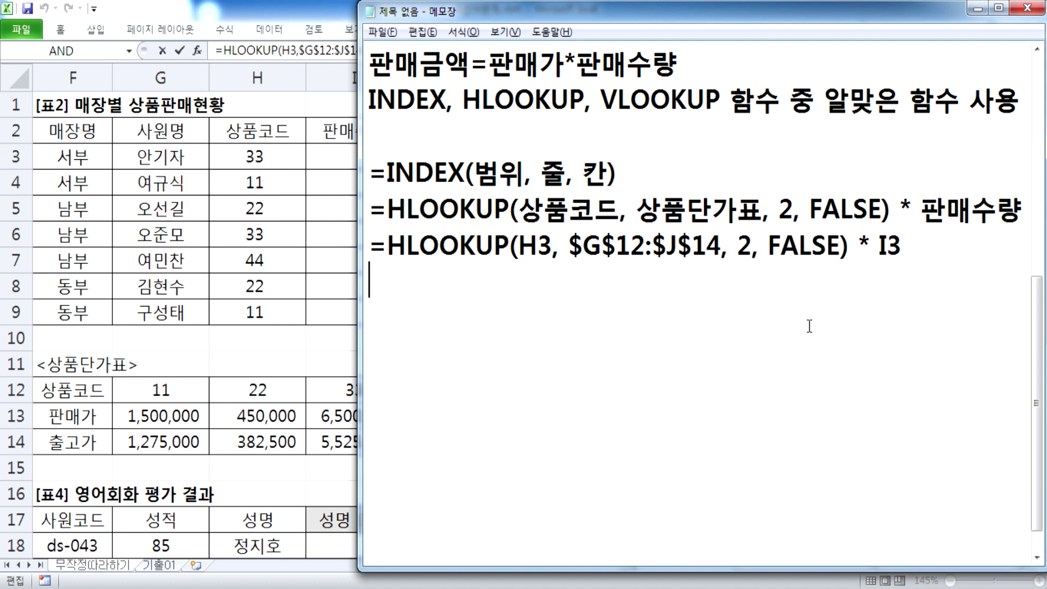
{"action": "left_click", "coordinate": [560, 244]}
{"action": "scroll", "coordinate": [600, 213], "scroll_direction": "up", "scroll_amount": 3}
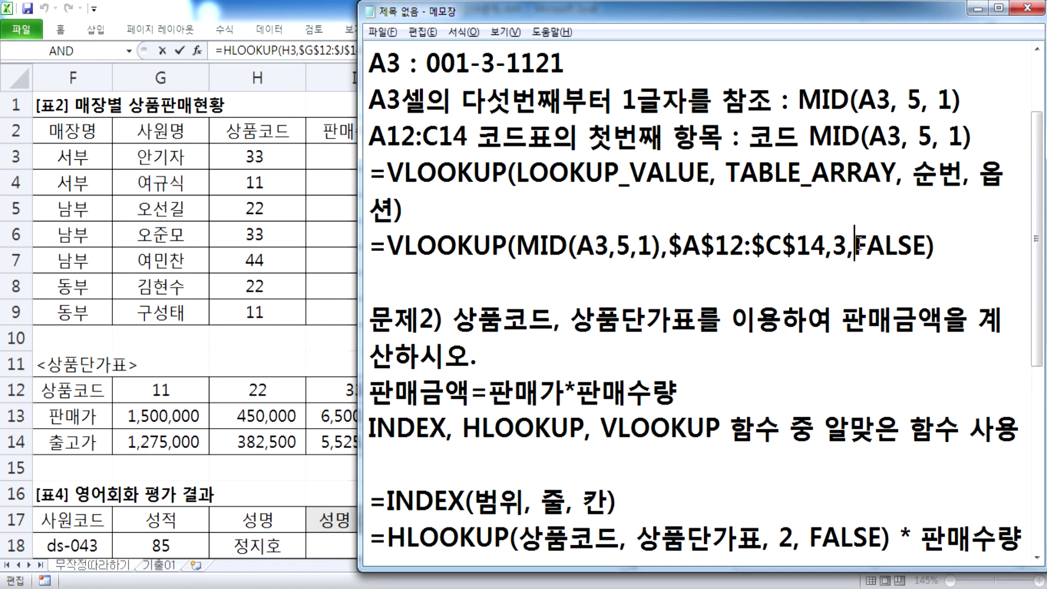
{"action": "left_click_drag", "start_coordinate": [853, 245], "coordinate": [928, 245]}
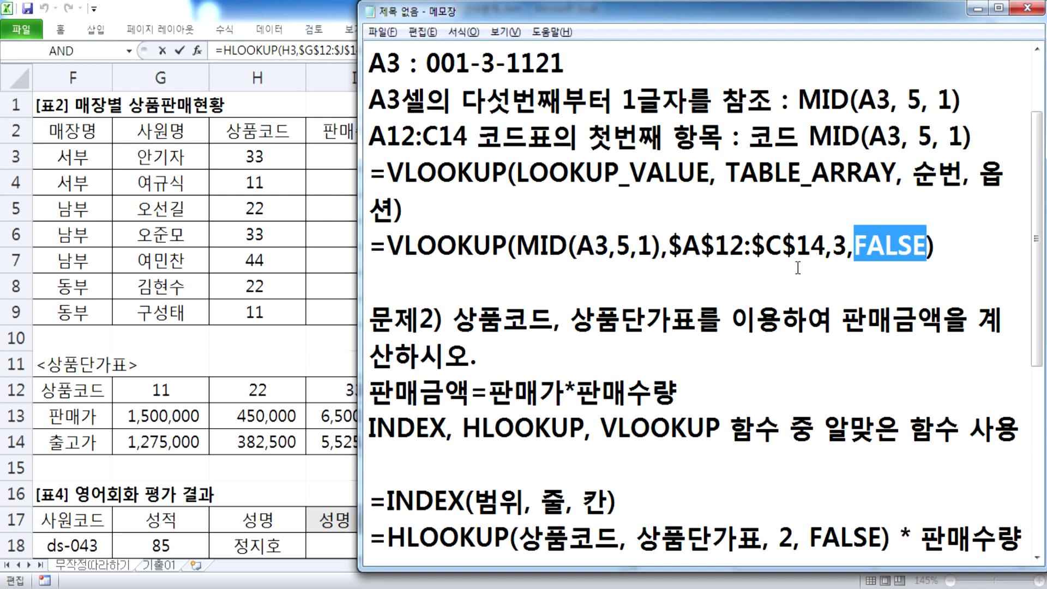
{"action": "scroll", "coordinate": [818, 278], "scroll_direction": "down", "scroll_amount": 3}
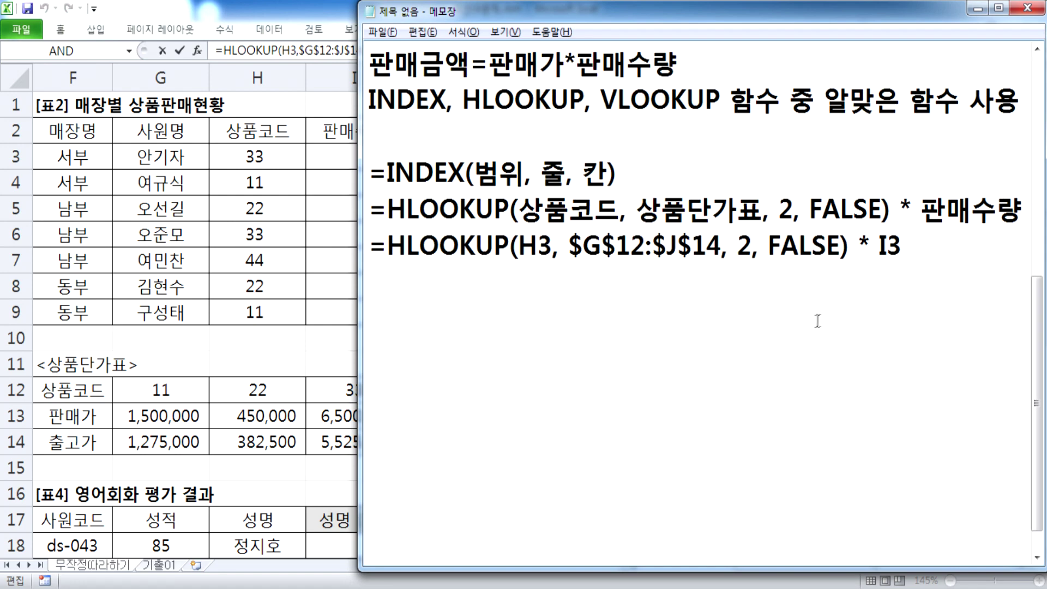
{"action": "left_click_drag", "start_coordinate": [389, 245], "coordinate": [753, 246]}
{"action": "left_click", "coordinate": [751, 245]}
Duplicate the finished formula line in Notepad and remove the FALSE argument from the copy.
{"action": "left_click_drag", "start_coordinate": [370, 246], "coordinate": [376, 284]}
{"action": "key", "text": "ctrl+c"}
{"action": "left_click", "coordinate": [376, 285]}
{"action": "key", "text": "ctrl+v"}
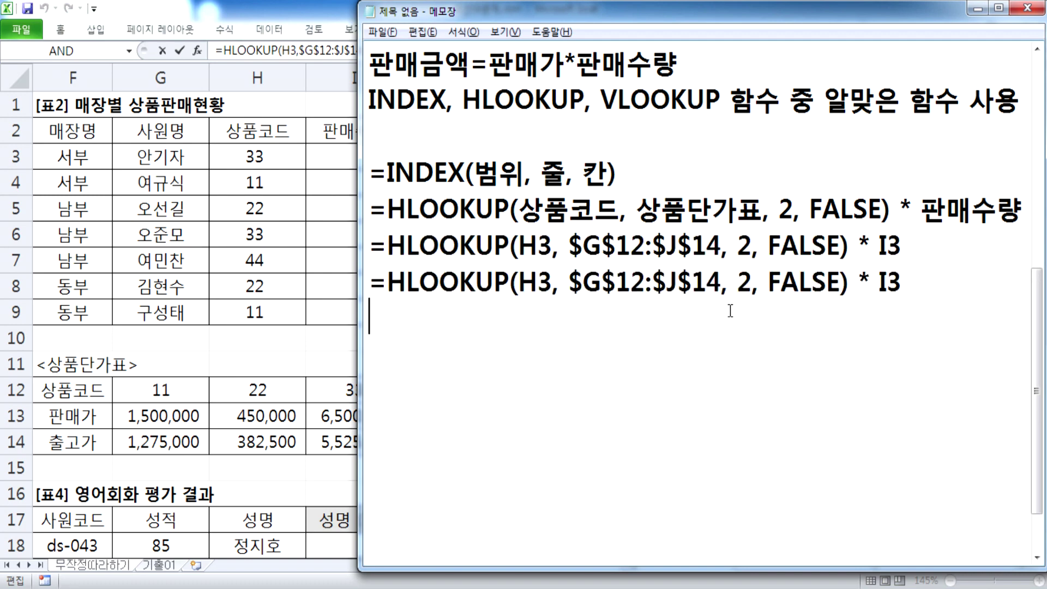
{"action": "left_click_drag", "start_coordinate": [752, 287], "coordinate": [842, 288]}
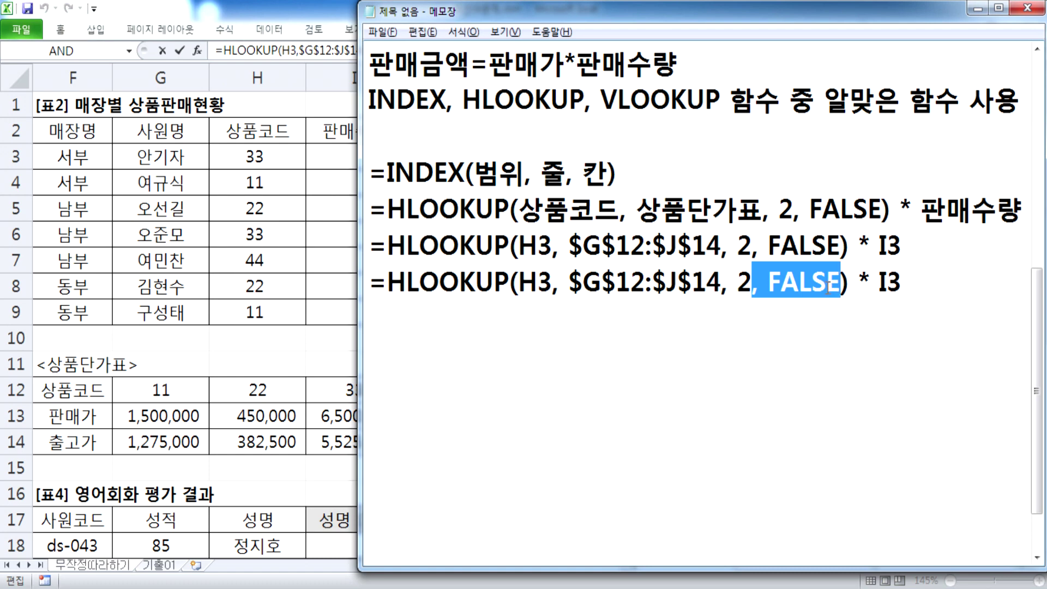
{"action": "key", "text": "Delete"}
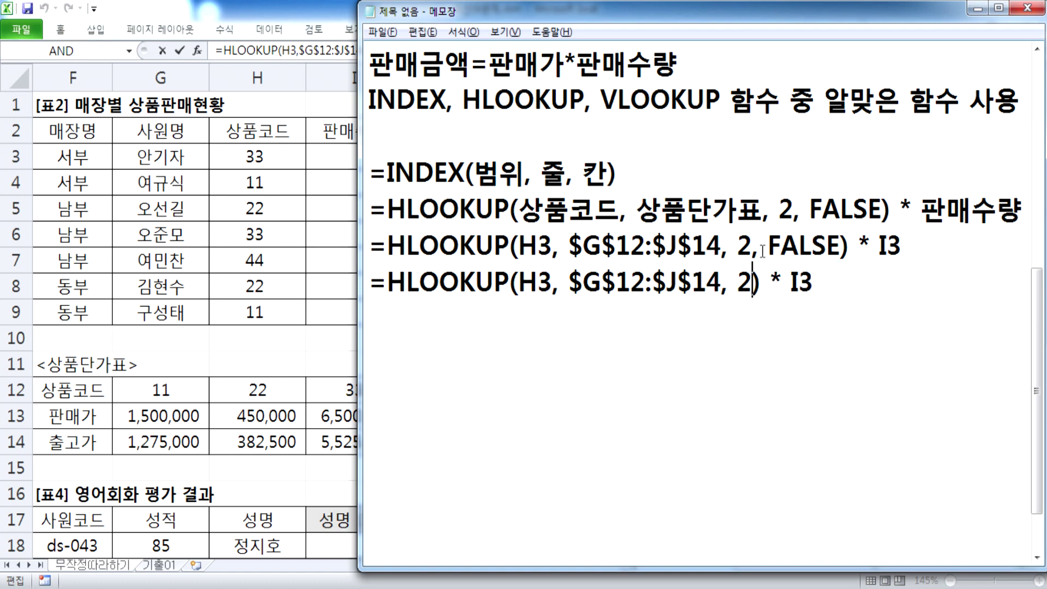
Add the note 'FALSE : 정확하게 일치하는 경우' below the formulas.
{"action": "left_click", "coordinate": [721, 343]}
{"action": "left_click", "coordinate": [750, 327]}
{"action": "key", "text": "Return"}
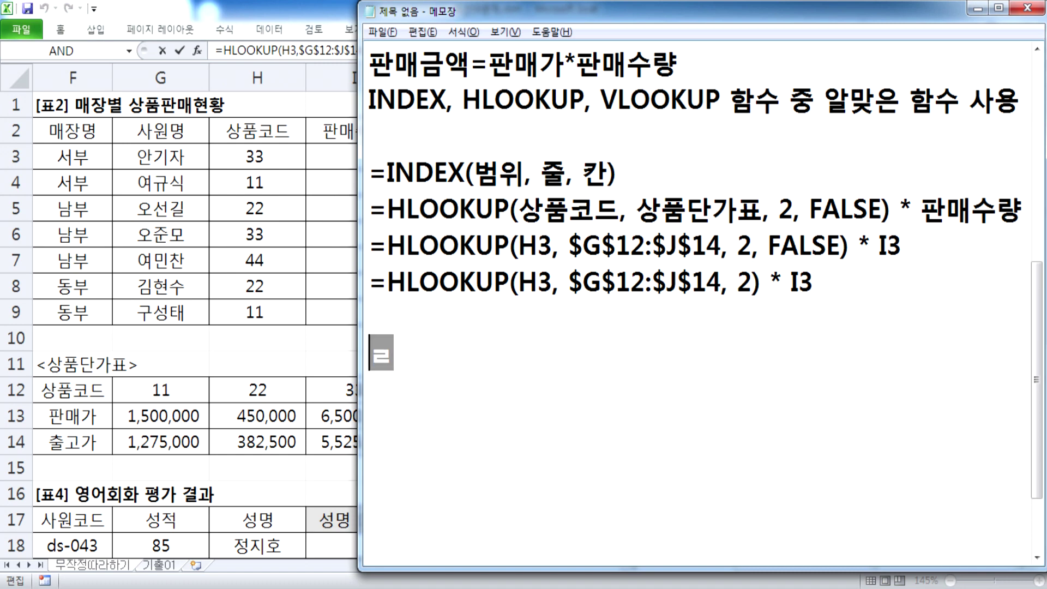
{"action": "type", "text": "FAA"}
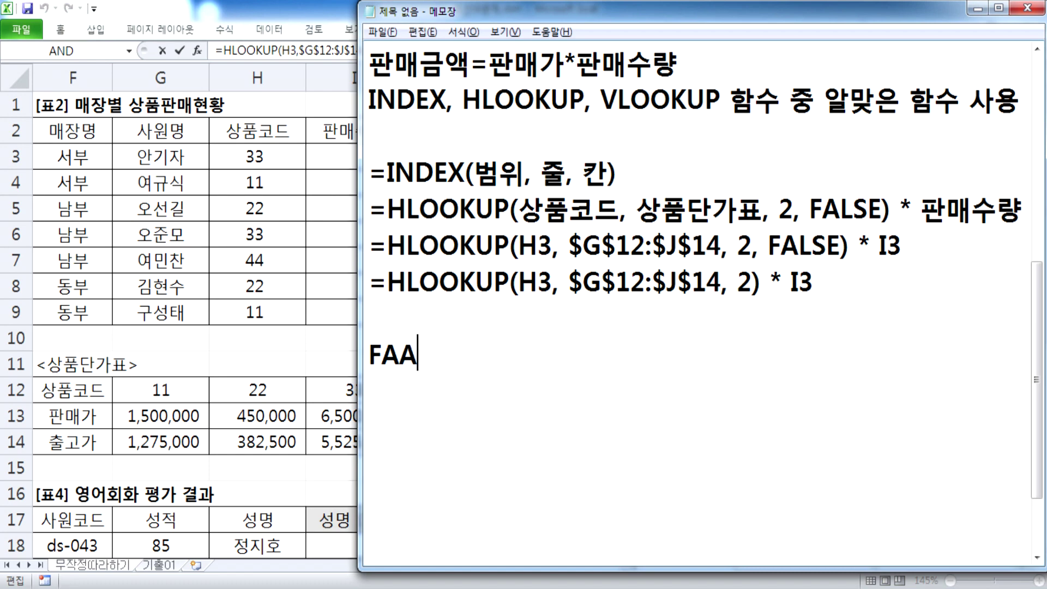
{"action": "key", "text": "BackSpace"}
{"action": "type", "text": "K"}
{"action": "key", "text": "BackSpace"}
{"action": "type", "text": "LSE : WJD"}
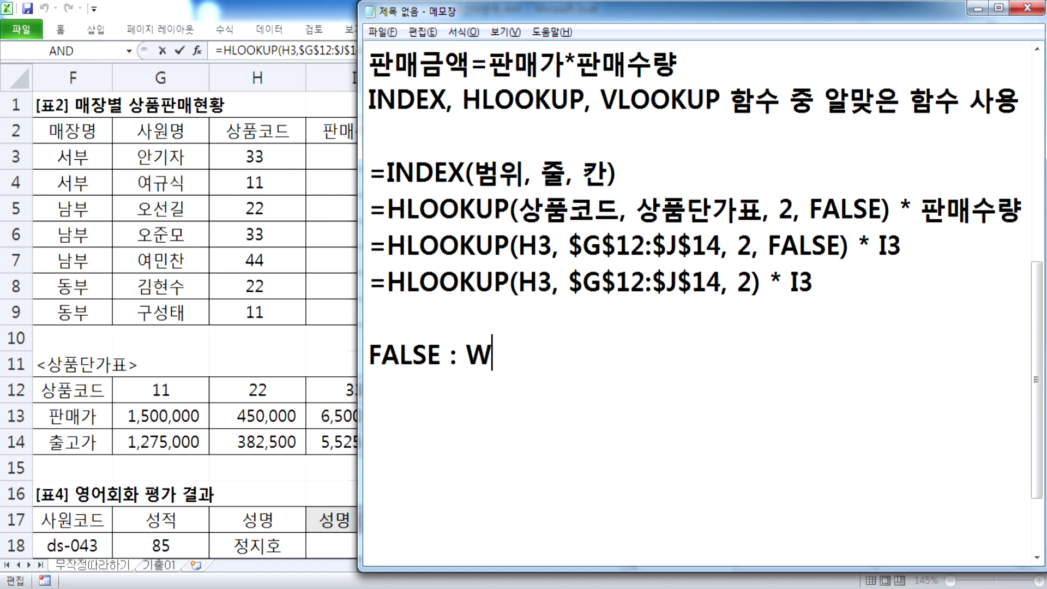
{"action": "key", "text": "BackSpace"}
{"action": "key", "text": "BackSpace"}
{"action": "key", "text": "BackSpace"}
{"action": "type", "text": "정확하게 "}
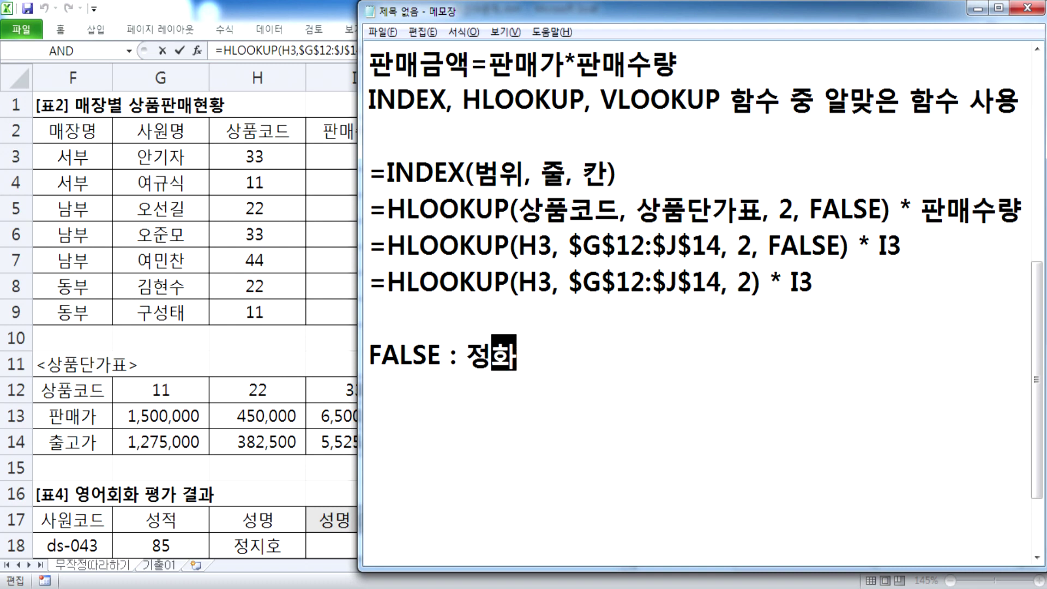
{"action": "type", "text": "일치하는 경우"}
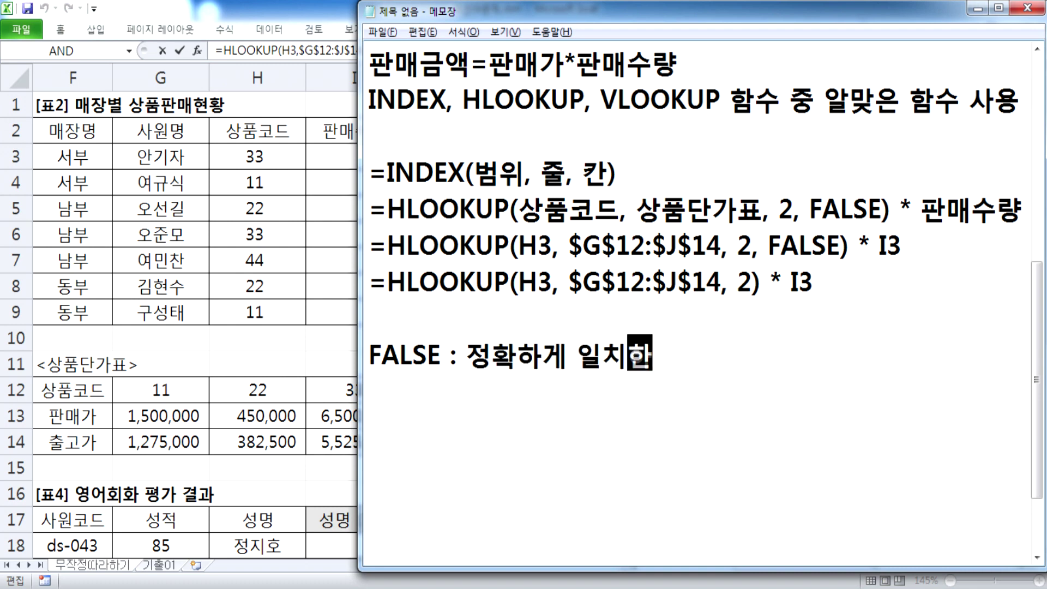
Add the TRUE note: approximate match, omittable, data must be sorted ascending.
{"action": "key", "text": "Return"}
{"action": "type", "text": "TRUE : "}
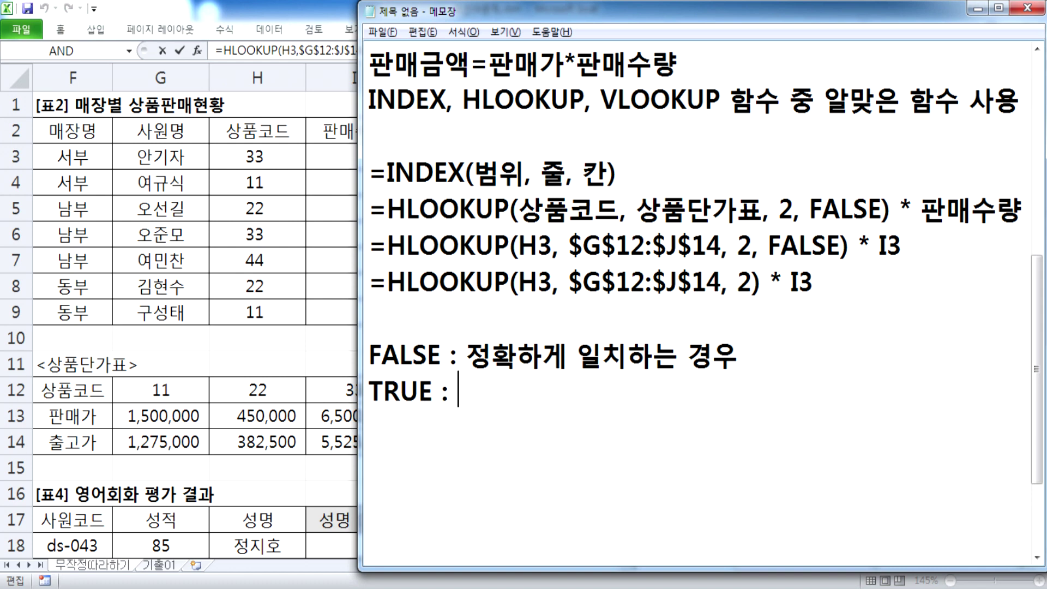
{"action": "type", "text": "비슷하게 이일치하는 경우, 생략 가능,"}
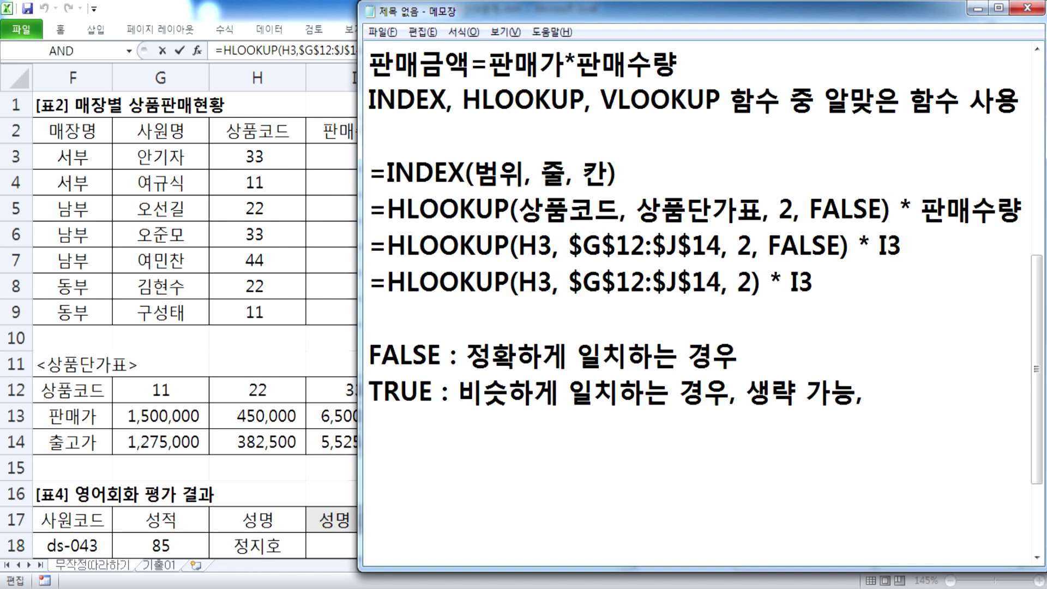
{"action": "type", "text": "반드시 오"}
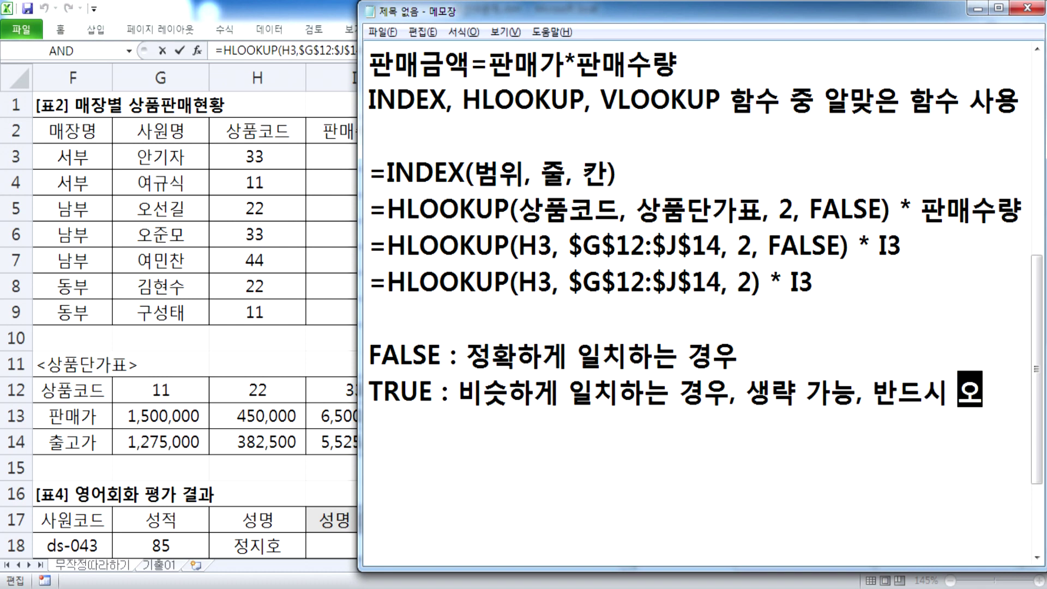
{"action": "type", "text": "름차순으로 정ㄹ"}
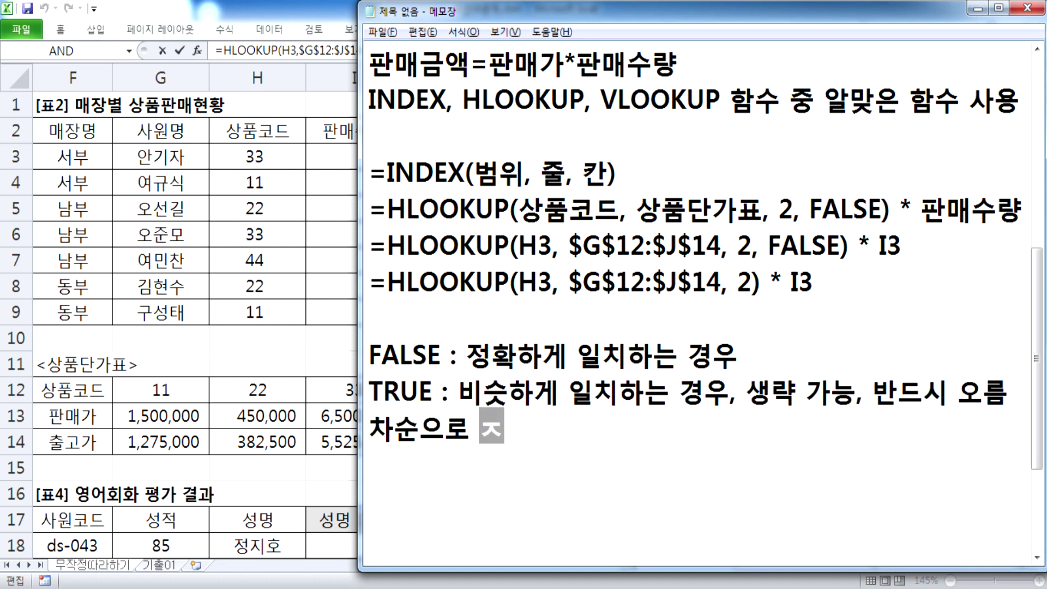
{"action": "type", "text": "렬되어 있"}
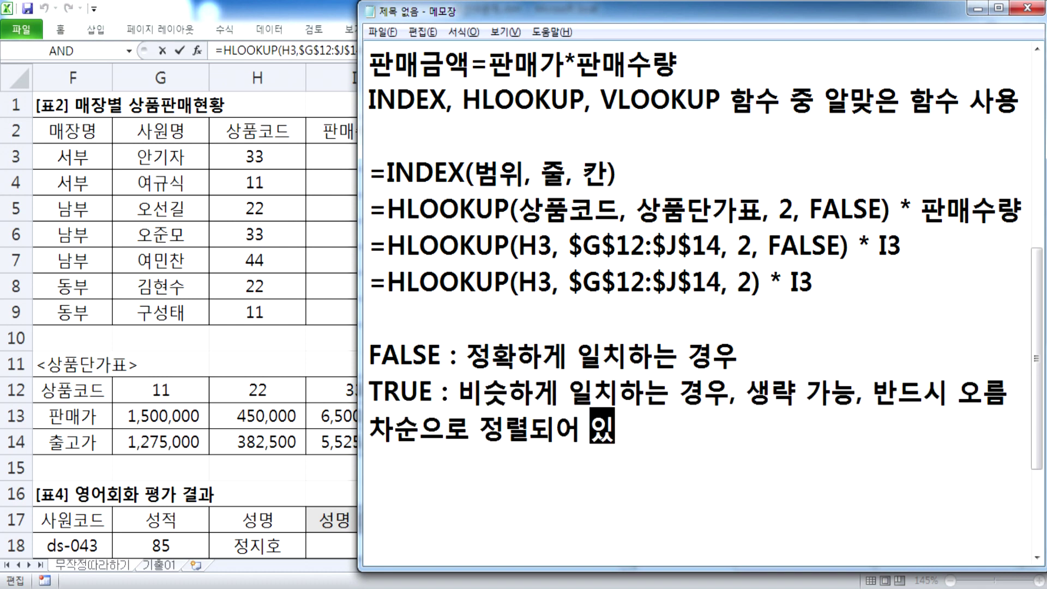
{"action": "type", "text": "어야만 한다."}
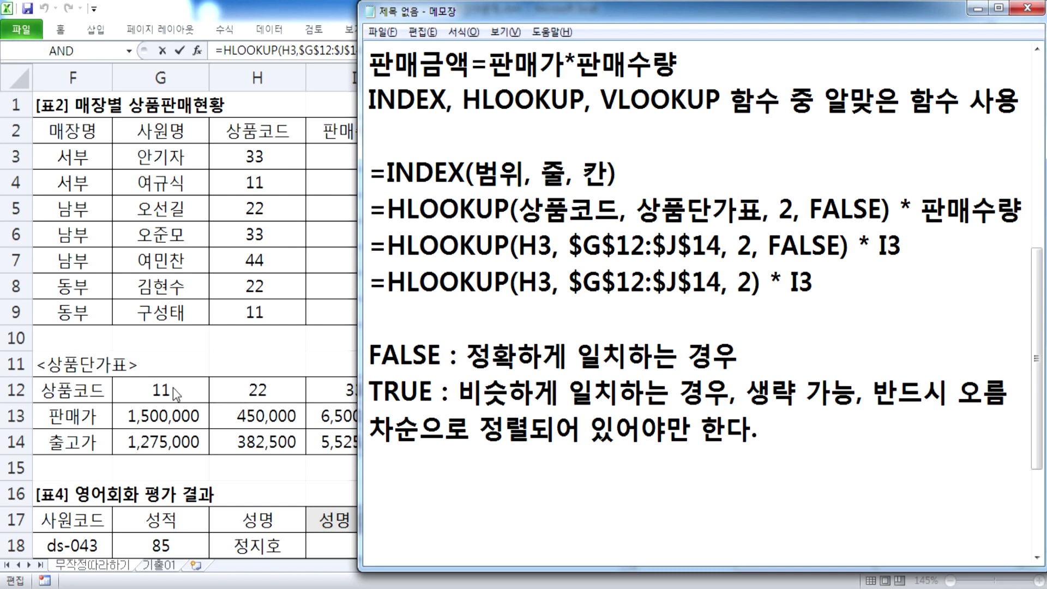
{"action": "left_click", "coordinate": [215, 566]}
On the 기출01 sheet, highlight the ascending quantity thresholds in G10:I10, including 40 and 70.
{"action": "left_click", "coordinate": [163, 568]}
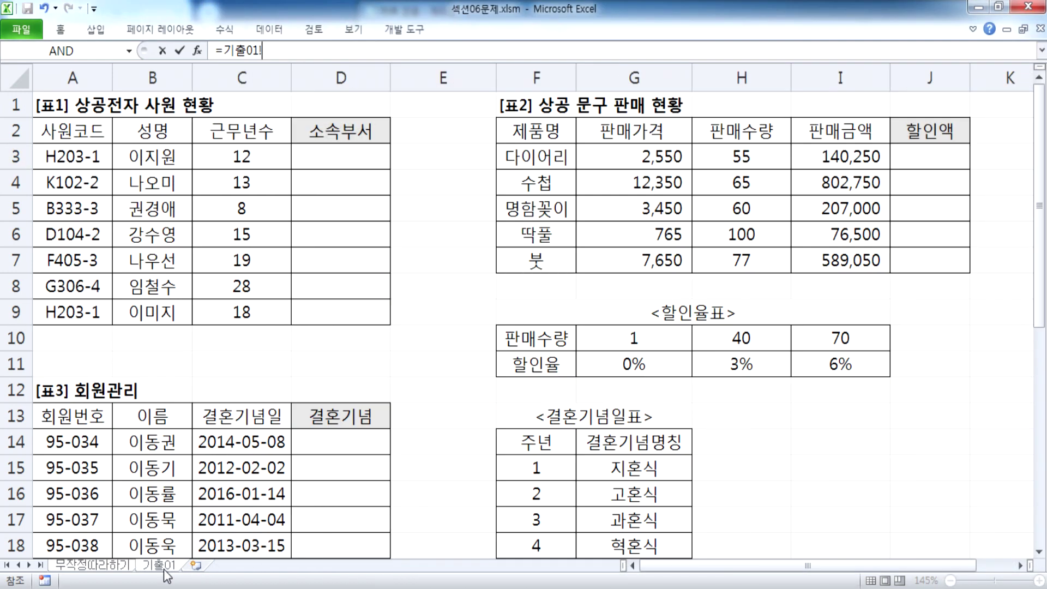
{"action": "left_click", "coordinate": [644, 339]}
{"action": "key", "text": "Escape"}
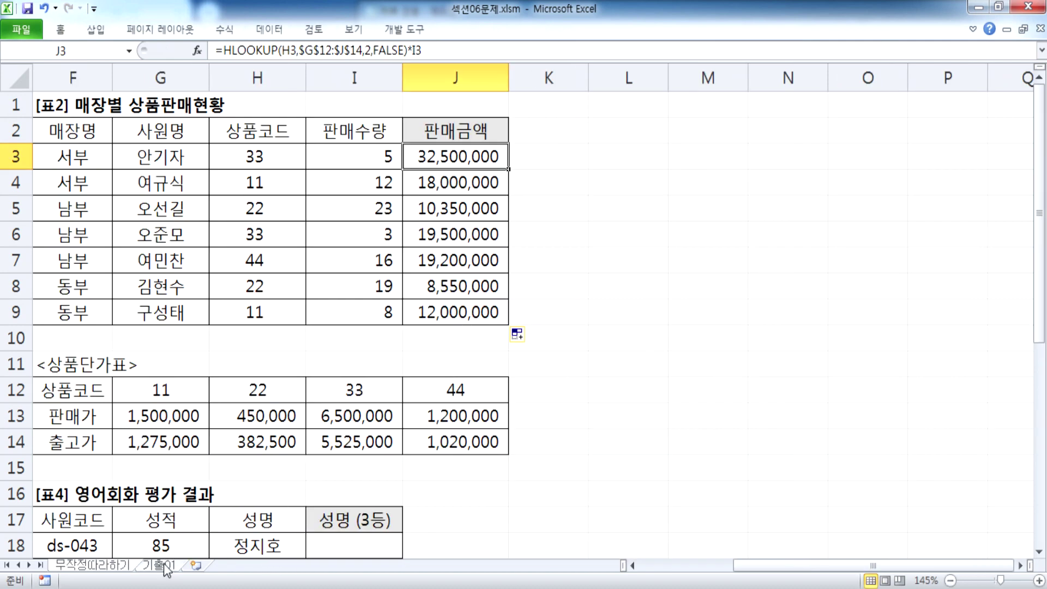
{"action": "left_click", "coordinate": [162, 565]}
{"action": "left_click", "coordinate": [703, 337]}
{"action": "left_click", "coordinate": [833, 336]}
{"action": "left_click_drag", "start_coordinate": [654, 338], "coordinate": [839, 338]}
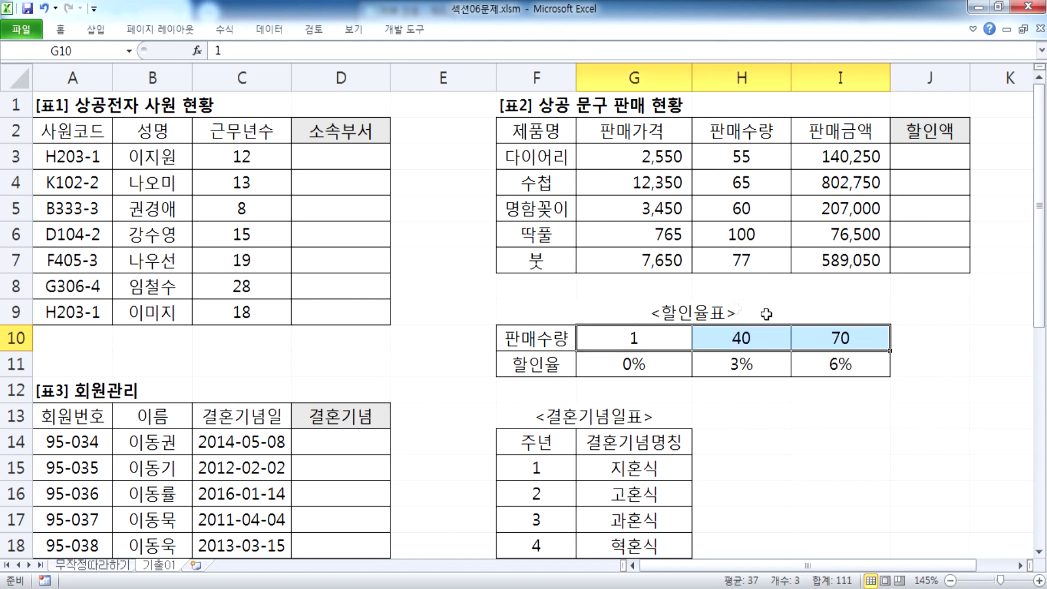
{"action": "scroll", "coordinate": [766, 313], "scroll_direction": "down", "scroll_amount": 2}
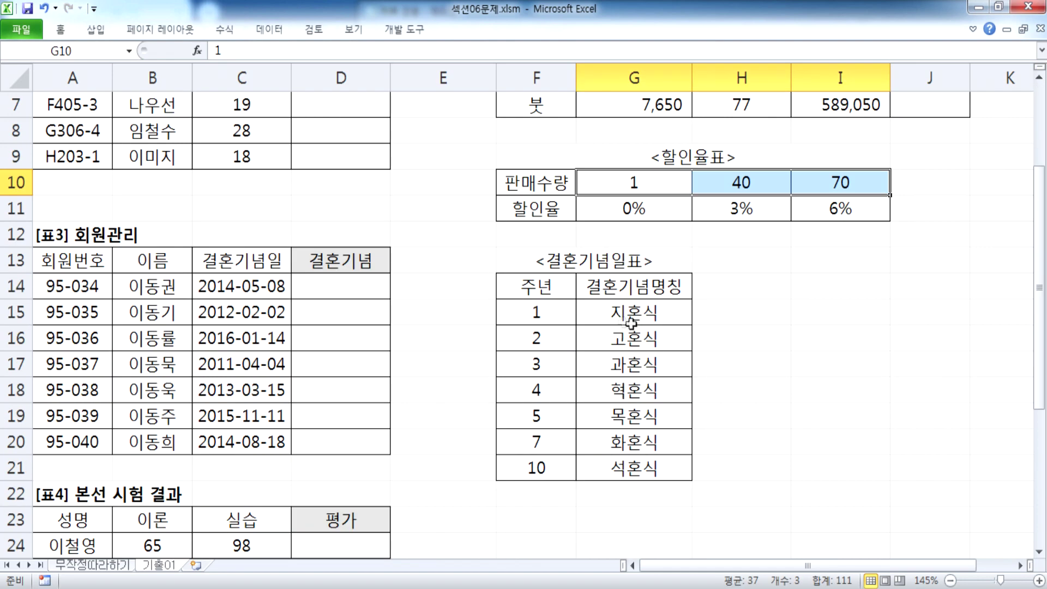
Walk through and highlight the ascending anniversary years F15:F21, then select a member name.
{"action": "left_click", "coordinate": [553, 315]}
{"action": "left_click", "coordinate": [545, 338]}
{"action": "left_click", "coordinate": [542, 364]}
{"action": "left_click", "coordinate": [543, 390]}
{"action": "left_click", "coordinate": [545, 416]}
{"action": "left_click", "coordinate": [544, 442]}
{"action": "left_click", "coordinate": [542, 468]}
{"action": "left_click_drag", "start_coordinate": [551, 310], "coordinate": [553, 472]}
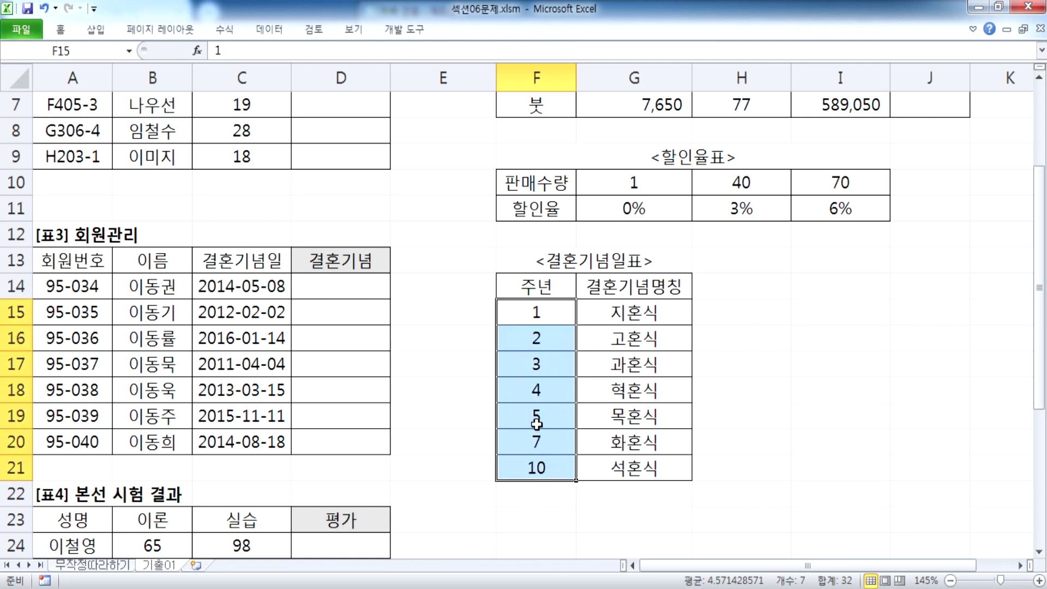
{"action": "scroll", "coordinate": [536, 419], "scroll_direction": "up", "scroll_amount": 2}
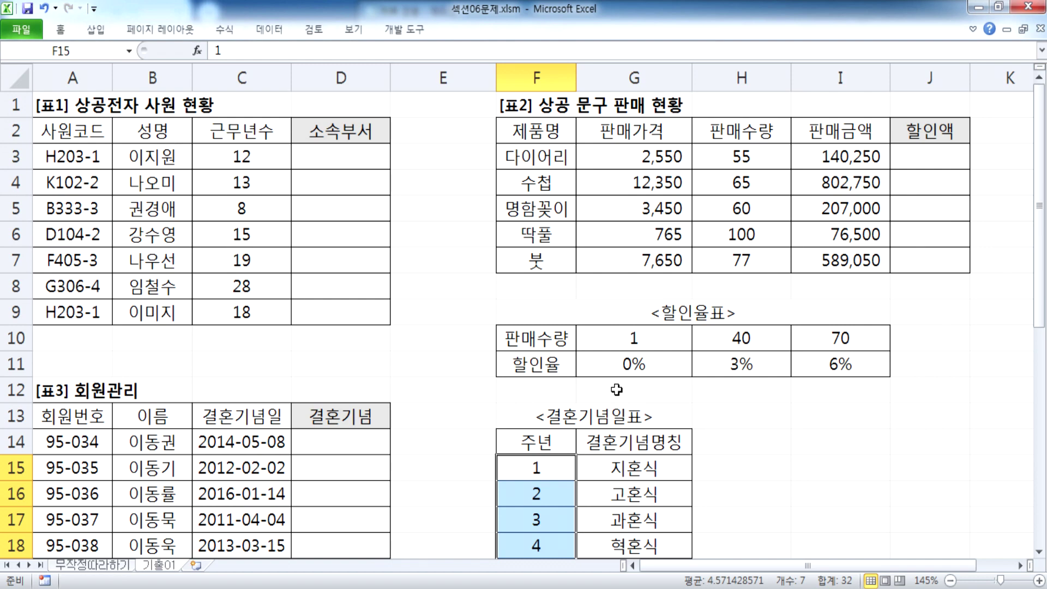
{"action": "scroll", "coordinate": [346, 376], "scroll_direction": "down", "scroll_amount": 2}
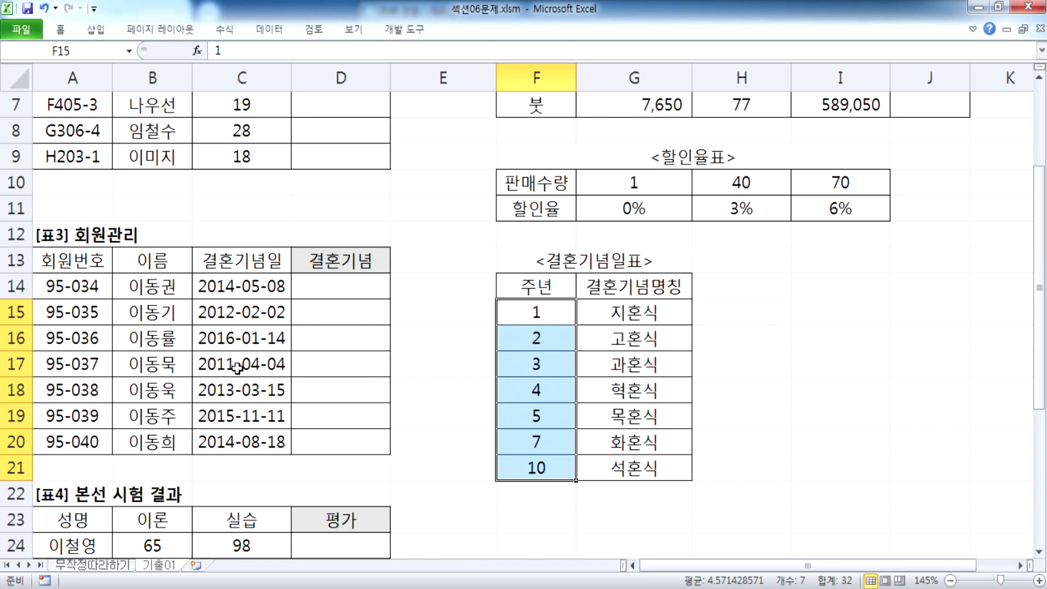
{"action": "left_click", "coordinate": [143, 370]}
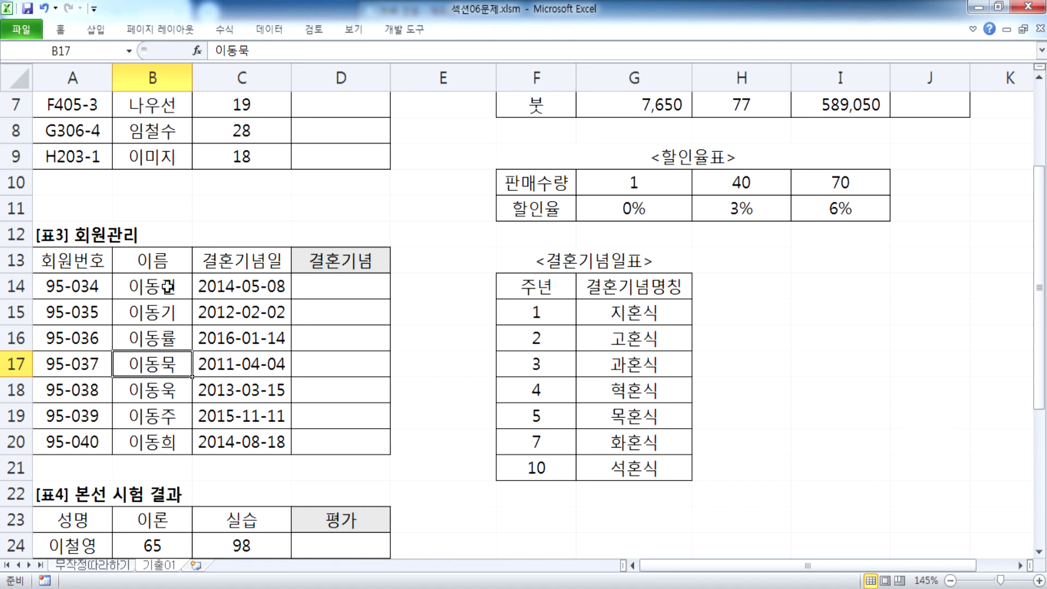
Go through the member names down to B20, then come back to B17.
{"action": "left_click", "coordinate": [172, 286]}
{"action": "left_click", "coordinate": [179, 313]}
{"action": "left_click", "coordinate": [178, 339]}
{"action": "left_click", "coordinate": [177, 363]}
{"action": "left_click", "coordinate": [177, 388]}
{"action": "left_click", "coordinate": [174, 414]}
{"action": "left_click", "coordinate": [172, 445]}
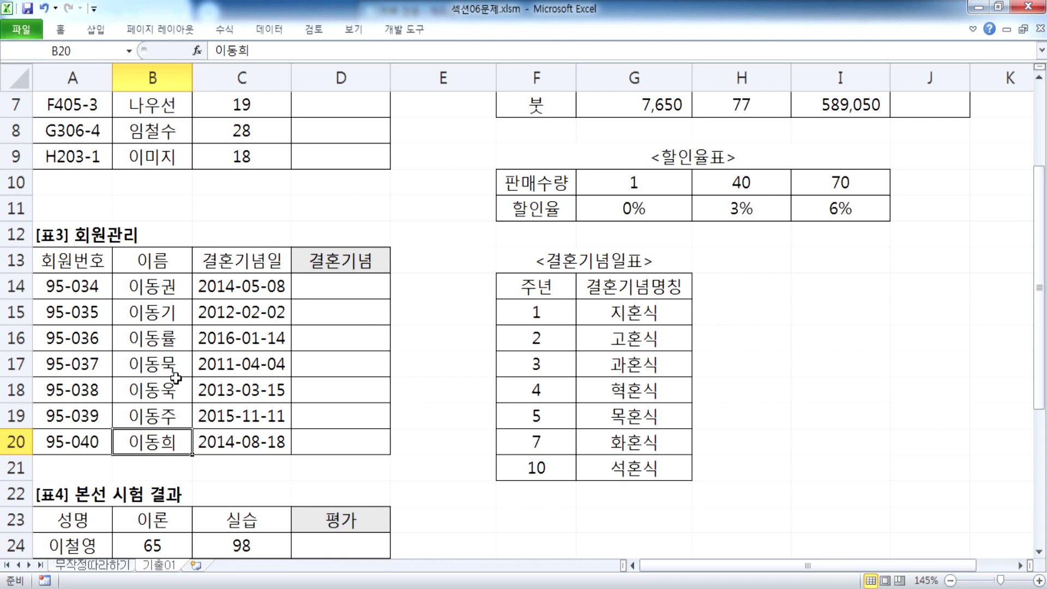
{"action": "left_click", "coordinate": [176, 374]}
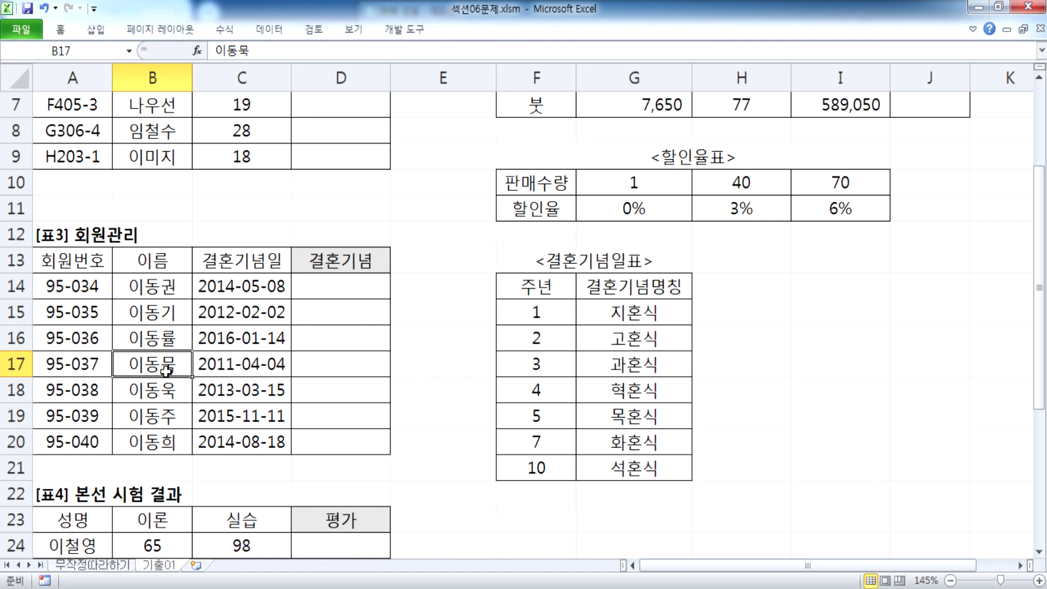
Compare the member names in B16 and B17.
{"action": "scroll", "coordinate": [171, 370], "scroll_direction": "down", "scroll_amount": 1}
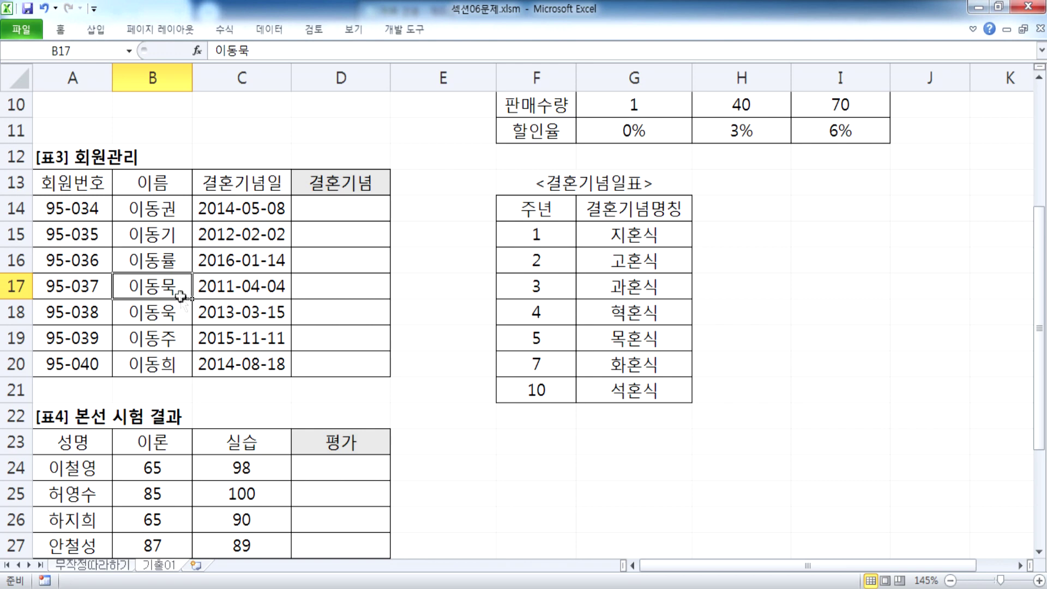
{"action": "left_click", "coordinate": [177, 263]}
{"action": "left_click", "coordinate": [174, 276]}
{"action": "left_click", "coordinate": [173, 262]}
{"action": "left_click", "coordinate": [170, 291]}
{"action": "scroll", "coordinate": [545, 277], "scroll_direction": "up", "scroll_amount": 2}
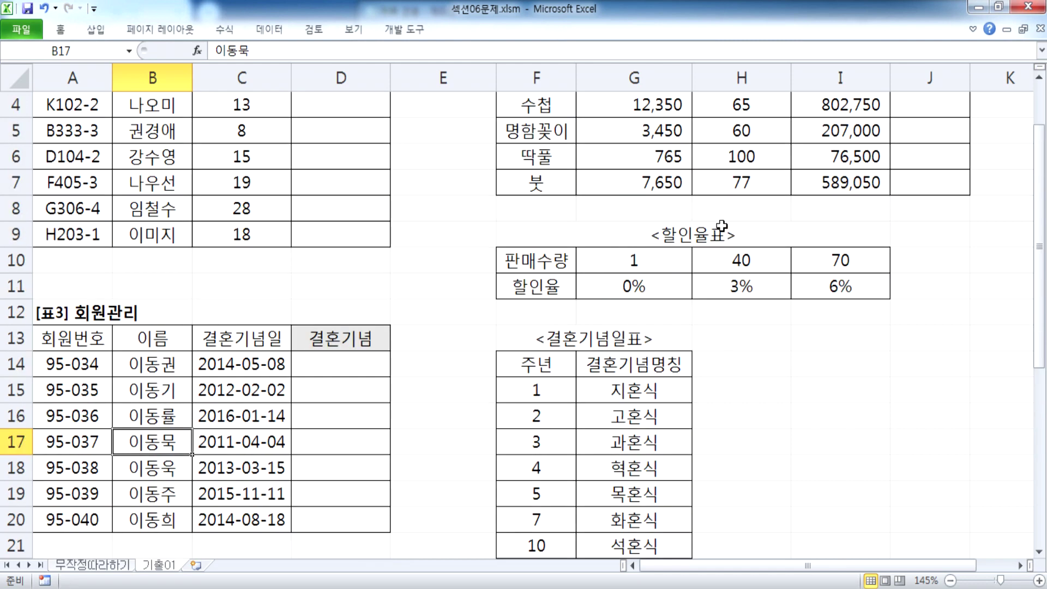
Compare sales quantity 65 against the 40 and 70 quantity thresholds and the 3% rate.
{"action": "left_click", "coordinate": [736, 114]}
{"action": "left_click", "coordinate": [739, 262]}
{"action": "left_click", "coordinate": [839, 260]}
{"action": "left_click", "coordinate": [764, 265]}
{"action": "left_click", "coordinate": [758, 285]}
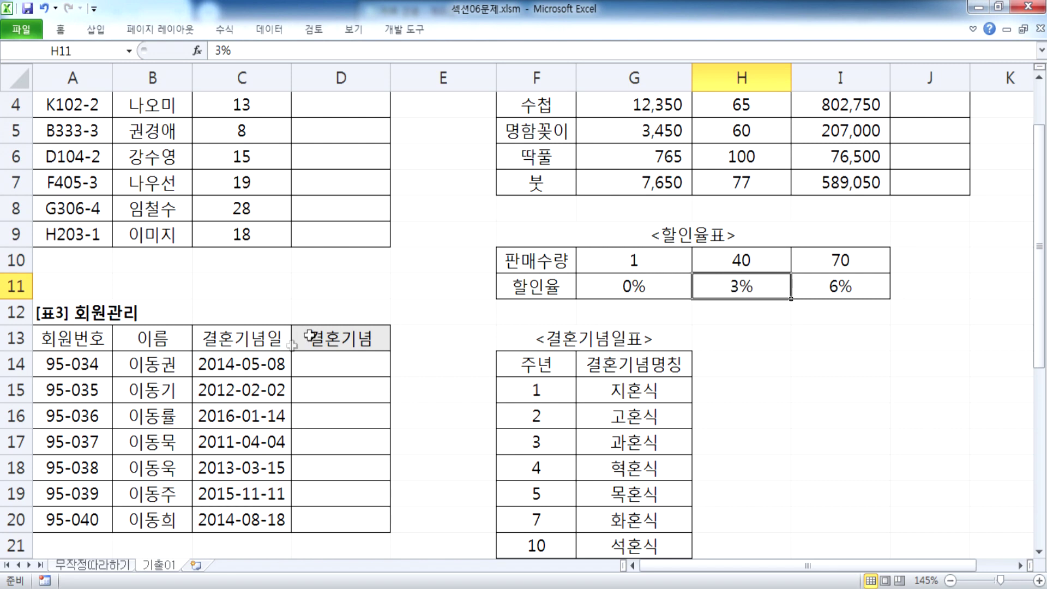
Dismiss the Windows colour-scheme prompt and compare the B16 and B17 member names again.
{"action": "left_click", "coordinate": [310, 406]}
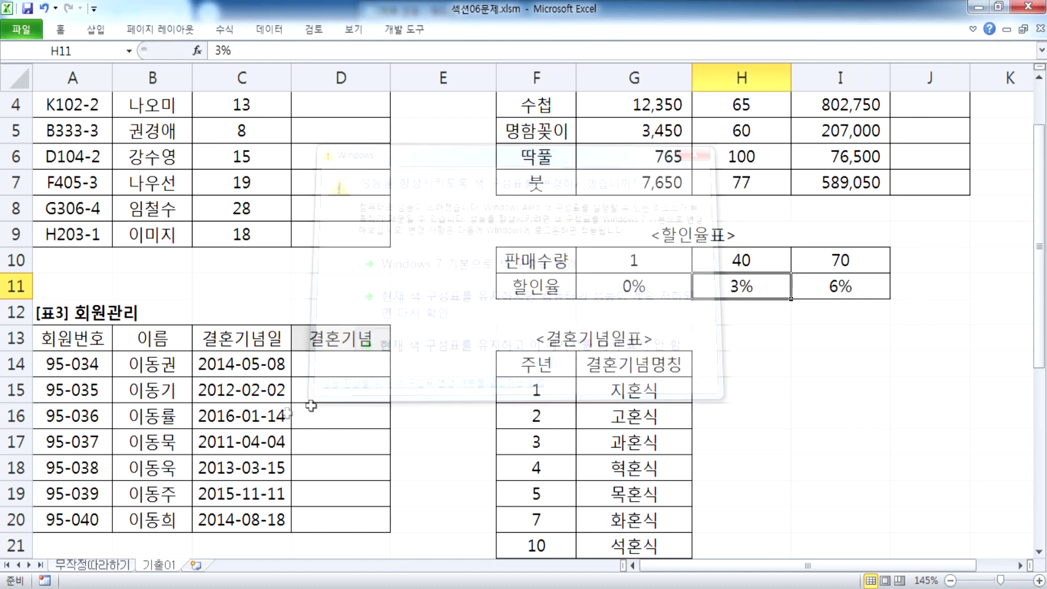
{"action": "left_click", "coordinate": [175, 444]}
{"action": "scroll", "coordinate": [216, 414], "scroll_direction": "down", "scroll_amount": 1}
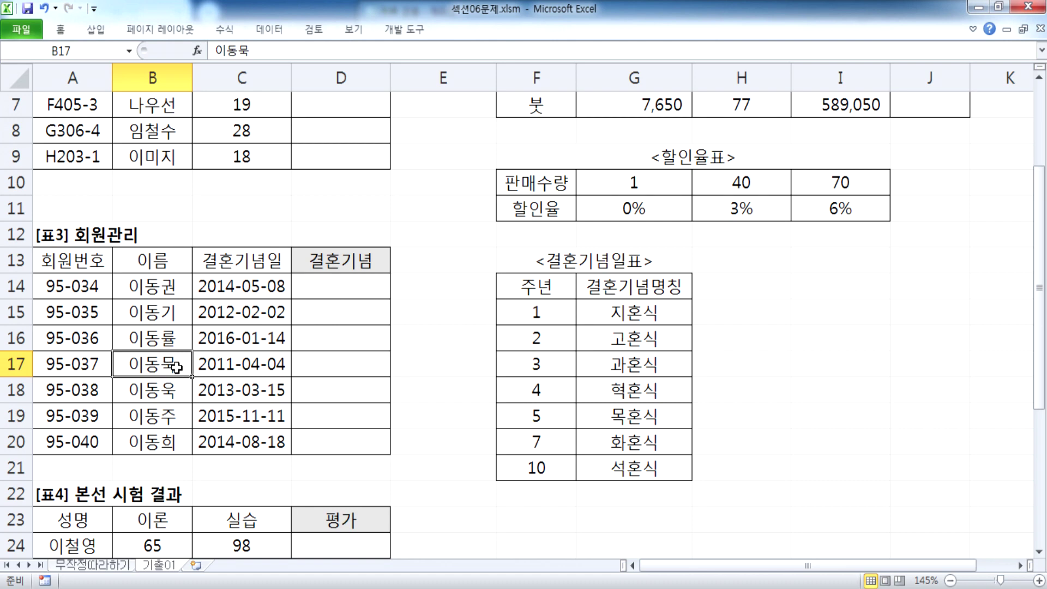
{"action": "left_click", "coordinate": [173, 338]}
{"action": "left_click", "coordinate": [174, 364]}
{"action": "left_click", "coordinate": [169, 342]}
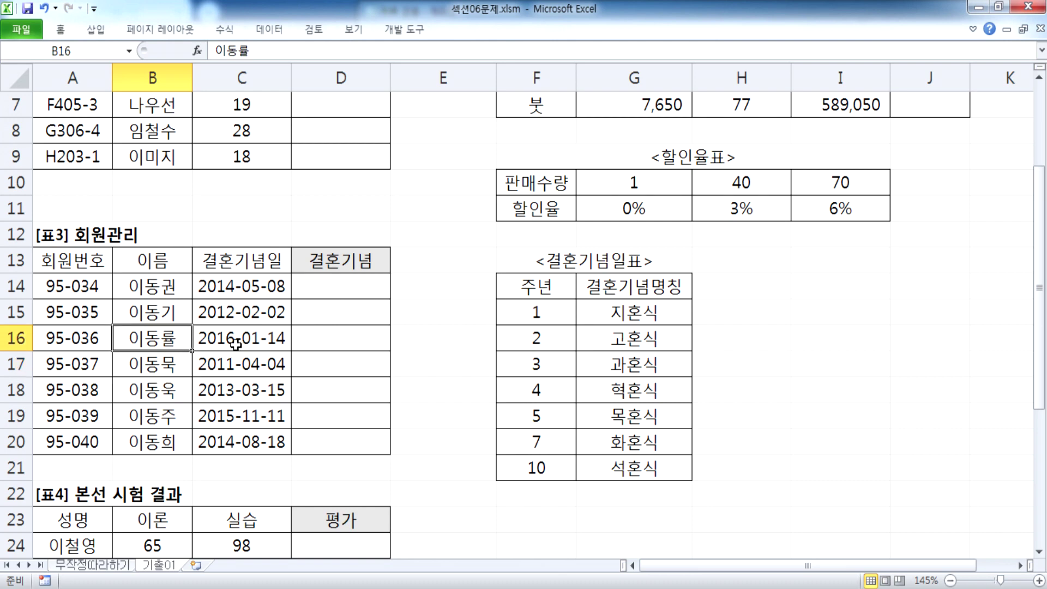
{"action": "scroll", "coordinate": [294, 343], "scroll_direction": "up", "scroll_amount": 2}
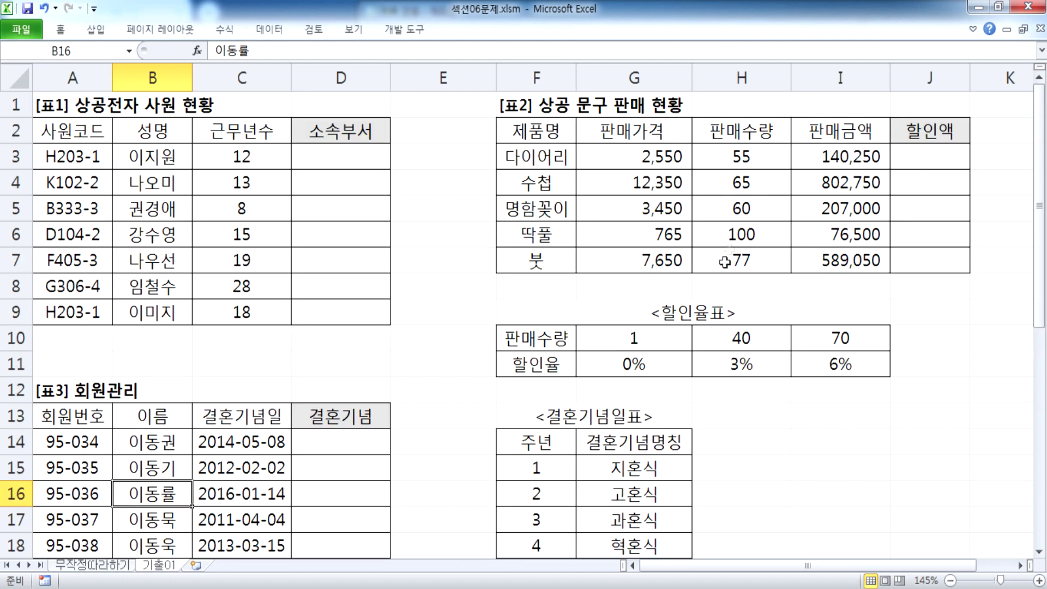
Match quantity 55 to the 40 threshold's 3% rate, then return to the store sales sheet.
{"action": "left_click", "coordinate": [758, 161]}
{"action": "left_click", "coordinate": [749, 333]}
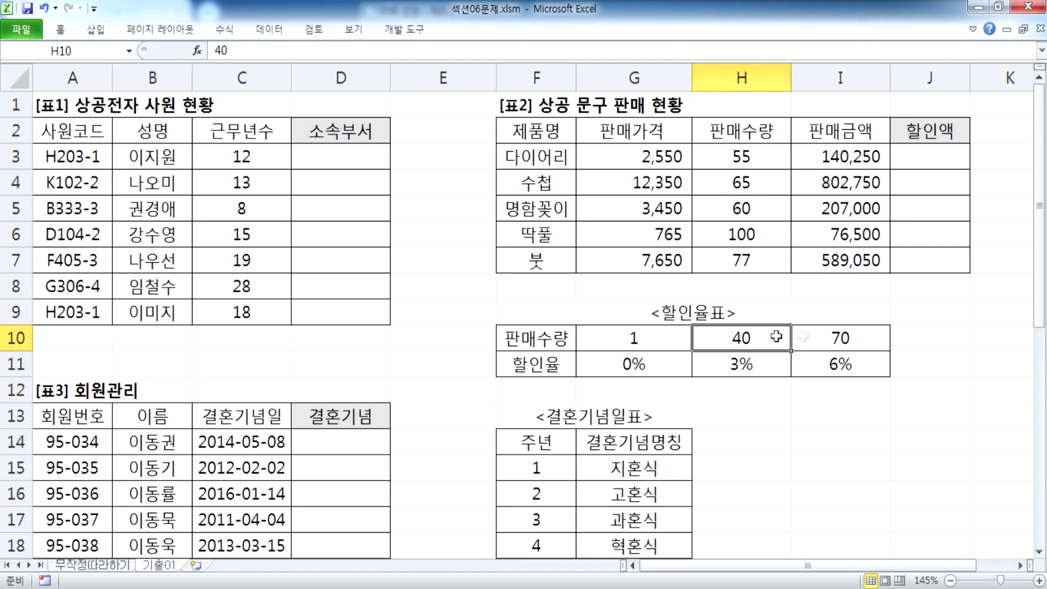
{"action": "left_click", "coordinate": [839, 336]}
{"action": "left_click_drag", "start_coordinate": [743, 336], "coordinate": [760, 361]}
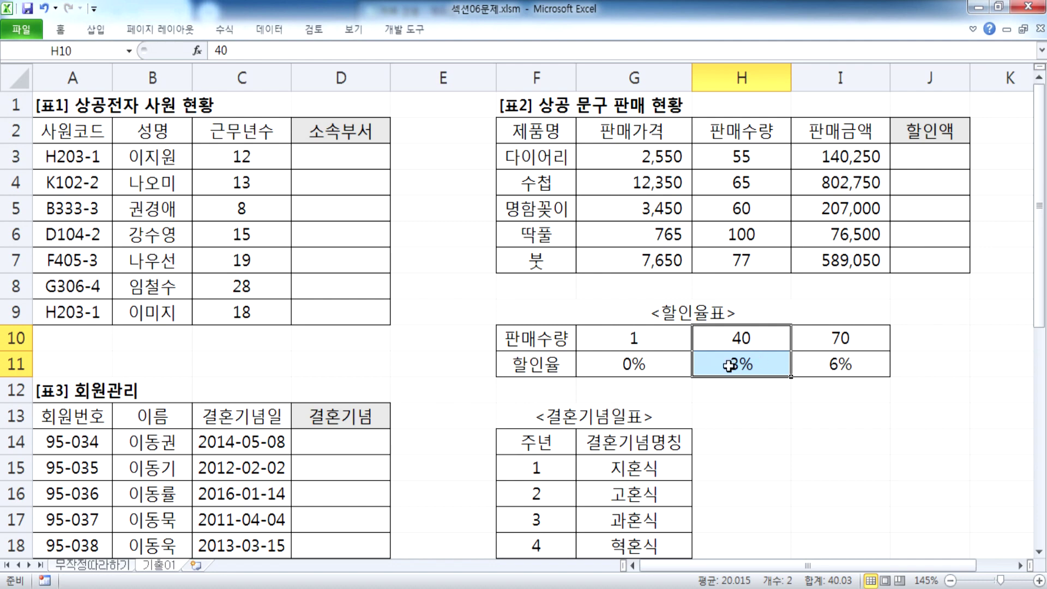
{"action": "left_click", "coordinate": [123, 567]}
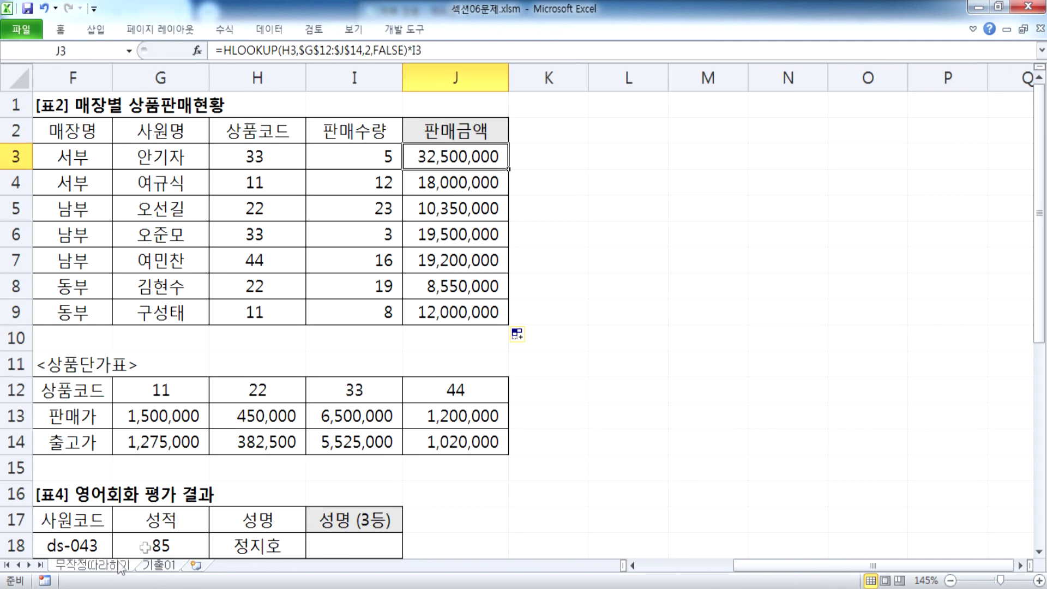
Cancel a trial product code of 35 in H3 and inspect FALSE in J3's HLOOKUP without changing it.
{"action": "left_click", "coordinate": [267, 156]}
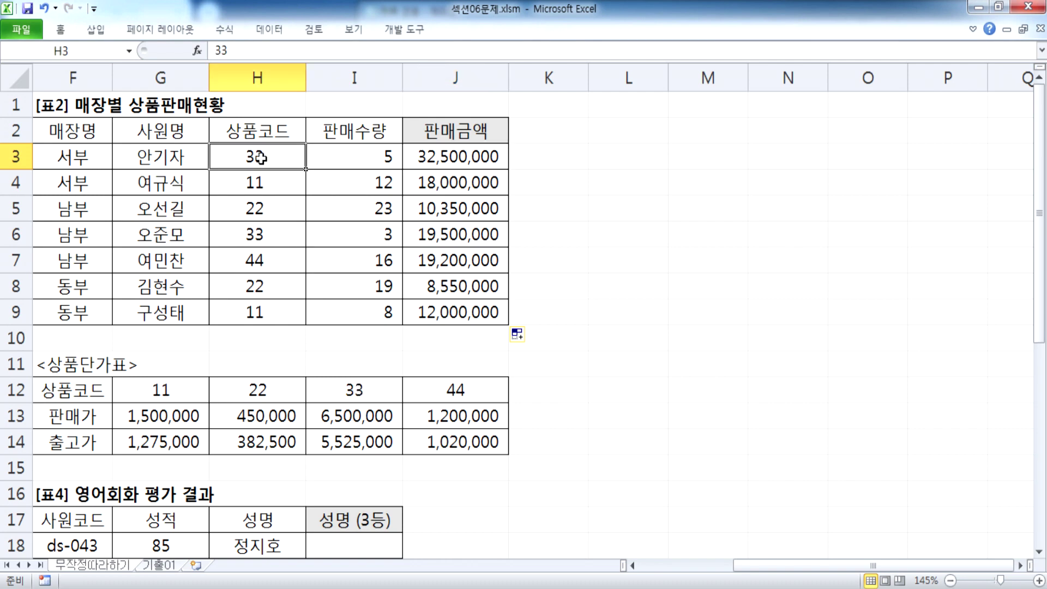
{"action": "type", "text": "35"}
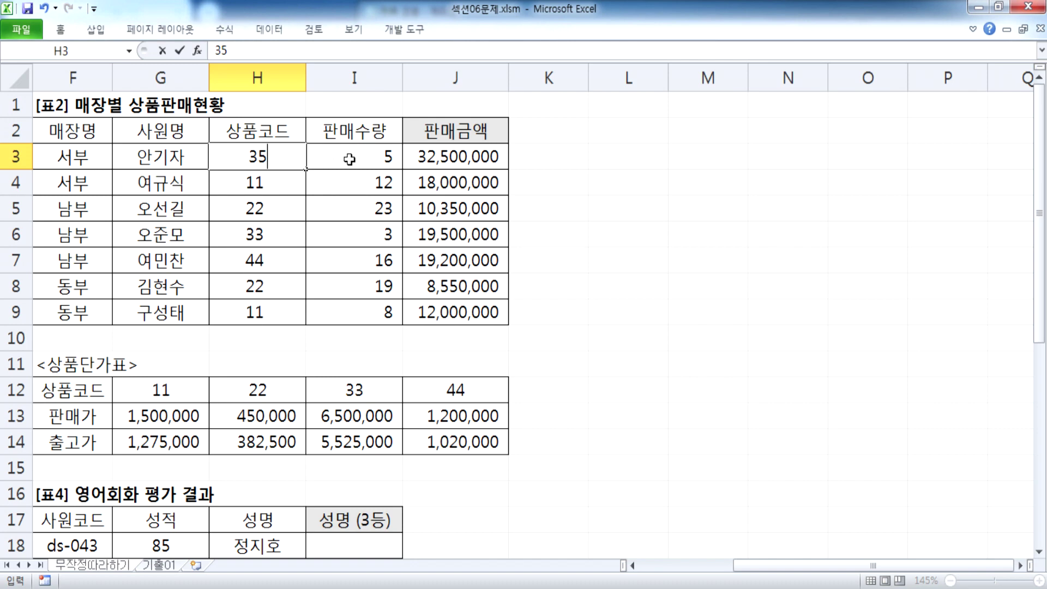
{"action": "key", "text": "Escape"}
{"action": "left_click", "coordinate": [431, 162]}
{"action": "key", "text": "F2"}
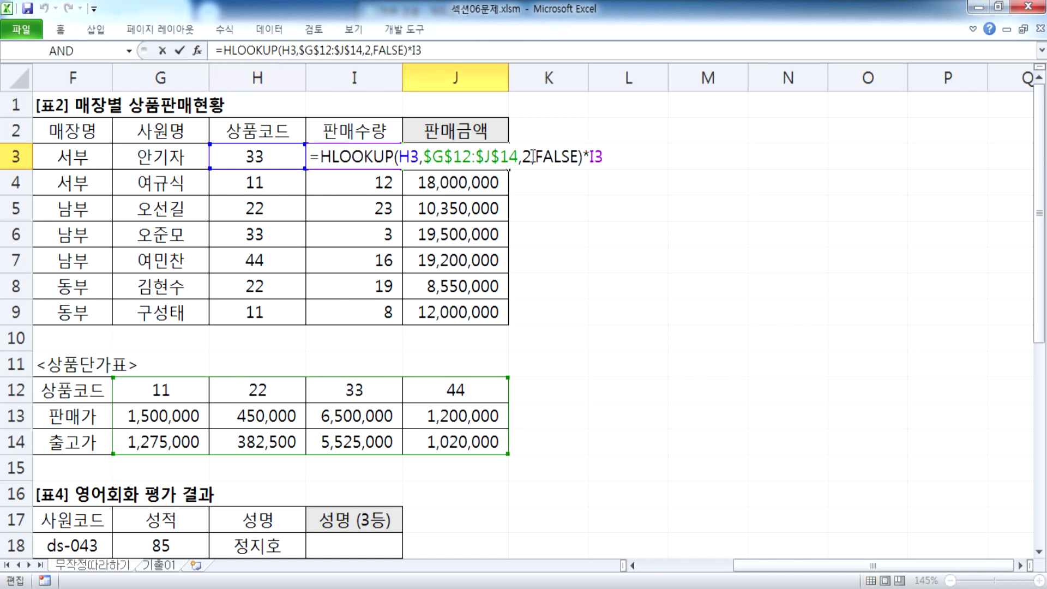
{"action": "double_click", "coordinate": [538, 157]}
{"action": "key", "text": "Escape"}
Enter product code 35 in H3 and check the sales amount it produces.
{"action": "left_click", "coordinate": [283, 161]}
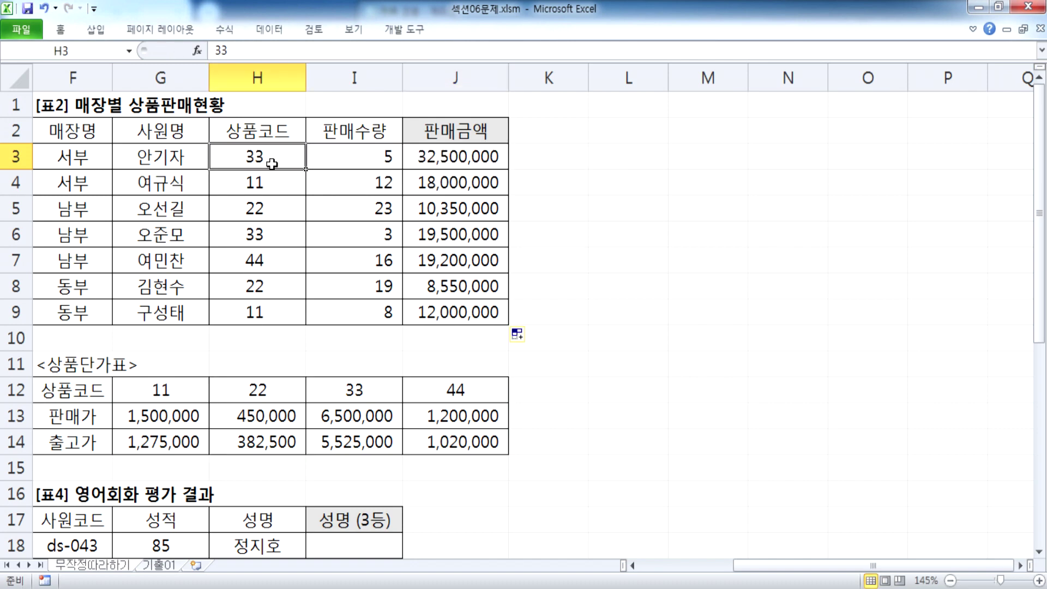
{"action": "type", "text": "35"}
{"action": "key", "text": "Return"}
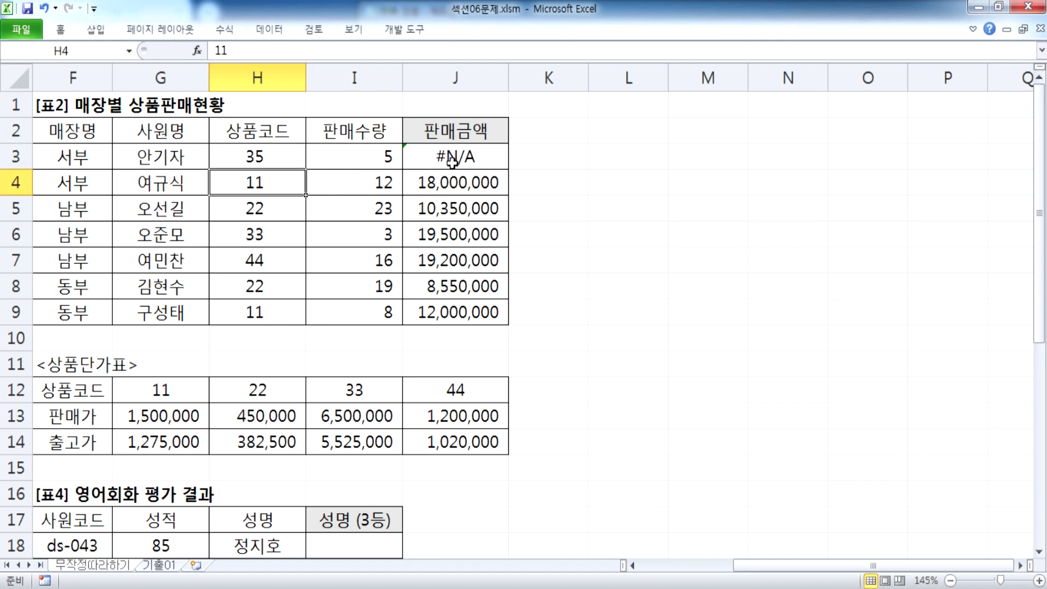
{"action": "key", "text": "Up"}
{"action": "key", "text": "Right"}
{"action": "key", "text": "Right"}
{"action": "left_click", "coordinate": [273, 156]}
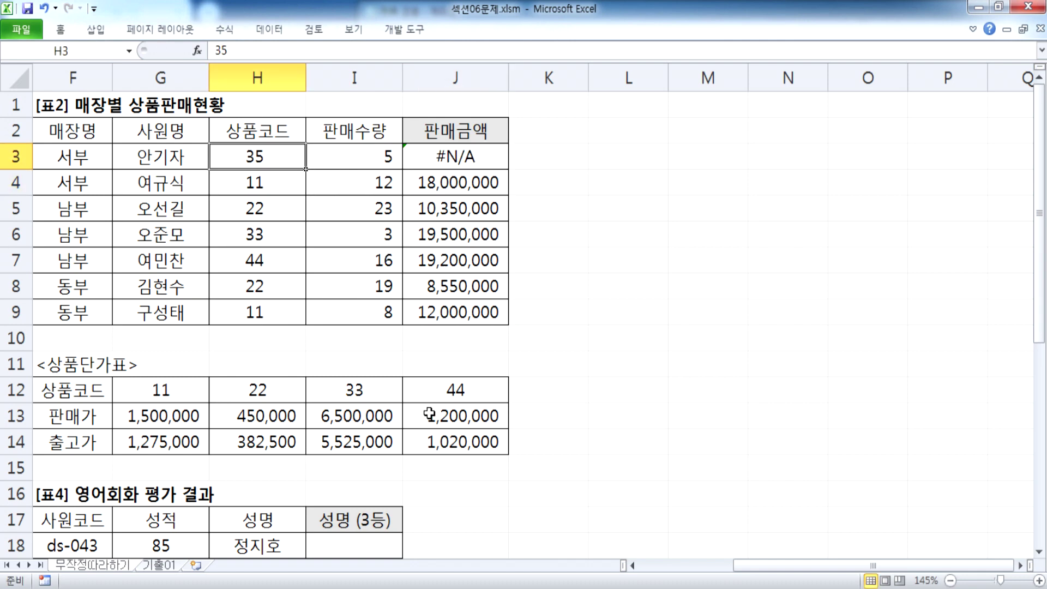
Delete ',FALSE' from J3's HLOOKUP formula so it uses approximate match.
{"action": "left_click", "coordinate": [436, 161]}
{"action": "key", "text": "F2"}
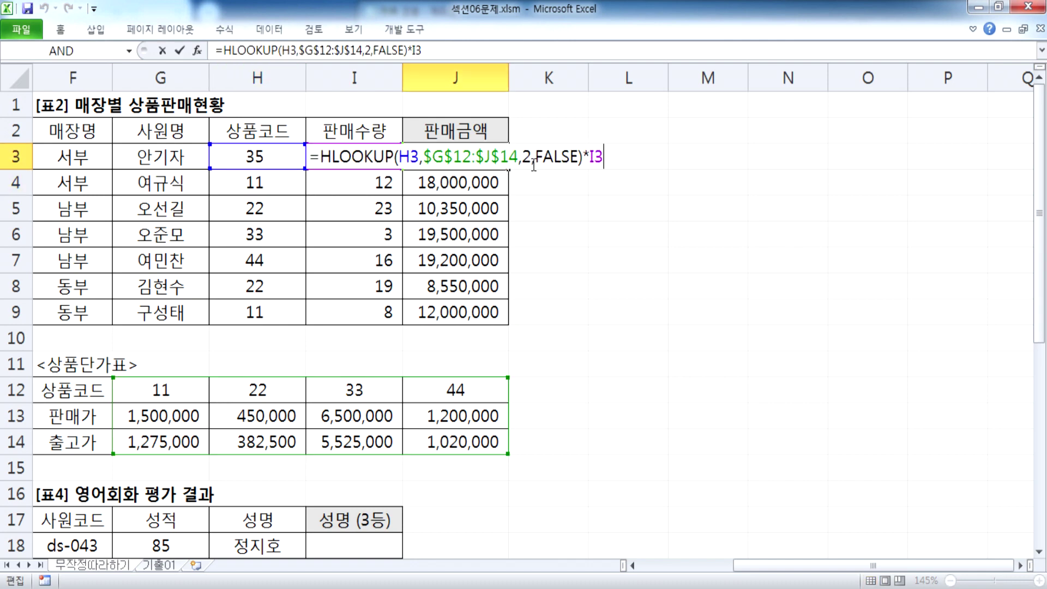
{"action": "left_click", "coordinate": [530, 160]}
{"action": "left_click_drag", "start_coordinate": [531, 160], "coordinate": [579, 160]}
{"action": "key", "text": "Delete"}
{"action": "key", "text": "Return"}
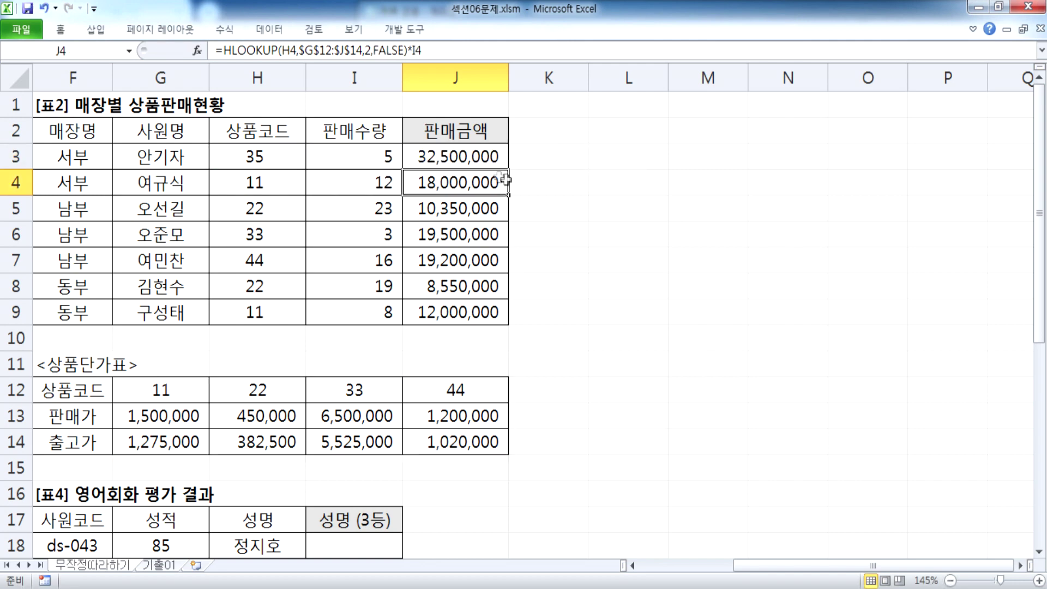
Try product codes 34, 38 and finally 40 in H3 against the approximate-match formula.
{"action": "left_click", "coordinate": [279, 148]}
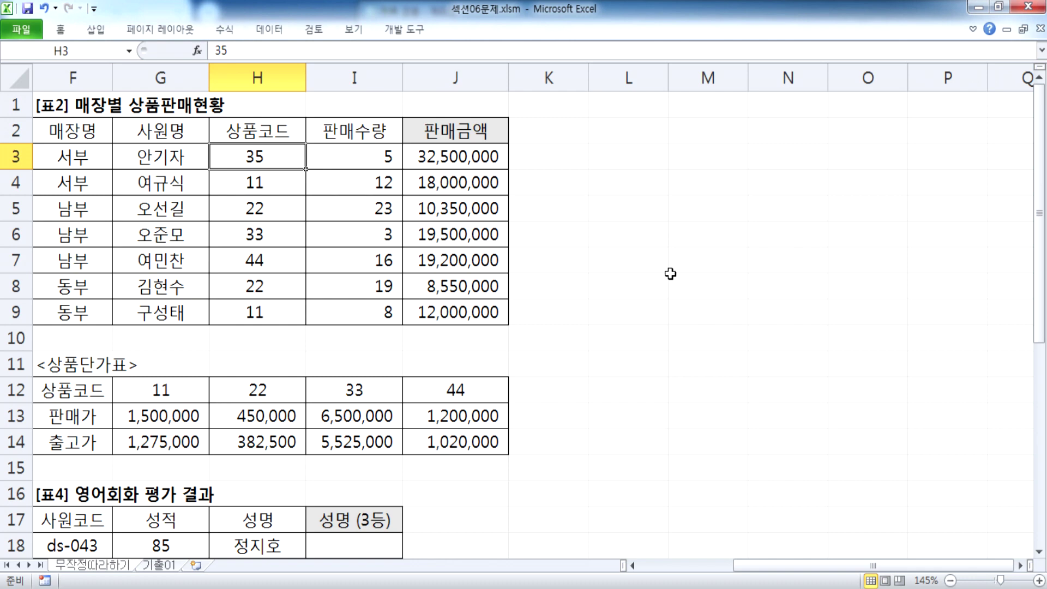
{"action": "type", "text": "34"}
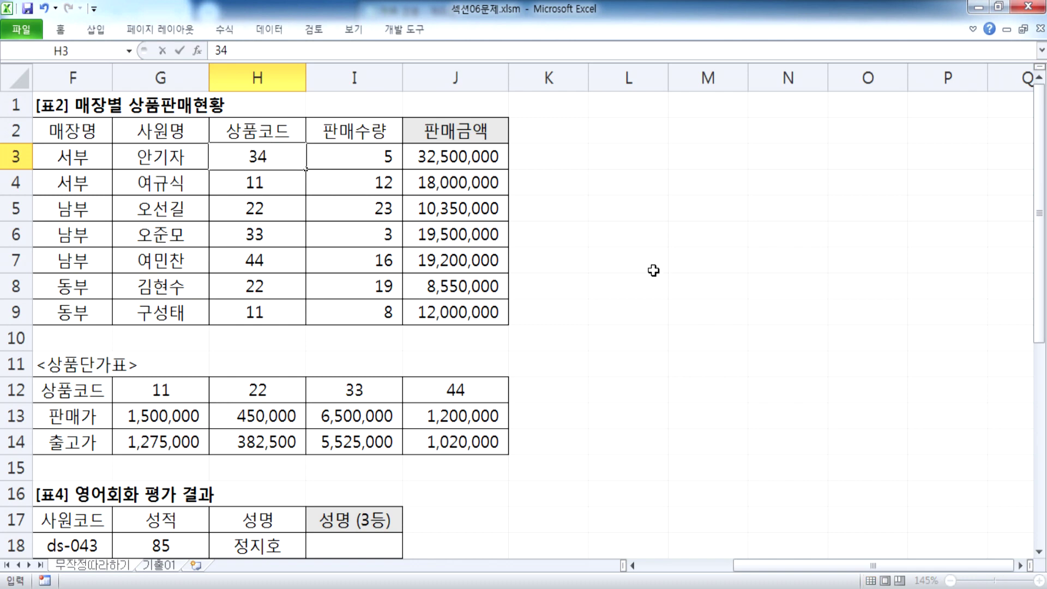
{"action": "key", "text": "Return"}
{"action": "key", "text": "Up"}
{"action": "type", "text": "38"}
{"action": "key", "text": "Return"}
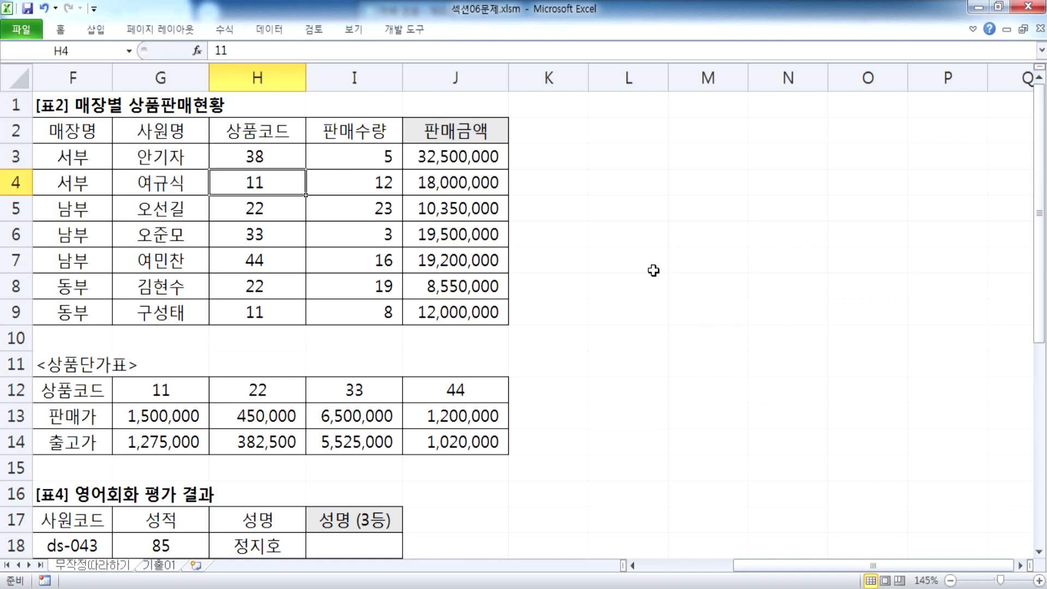
{"action": "key", "text": "Up"}
{"action": "type", "text": "40"}
{"action": "key", "text": "Return"}
{"action": "left_click", "coordinate": [446, 160]}
Add an incomplete ',FA' after the 2 in J3's HLOOKUP, which gives #NAME?, and set H3 to 33.
{"action": "key", "text": "F2"}
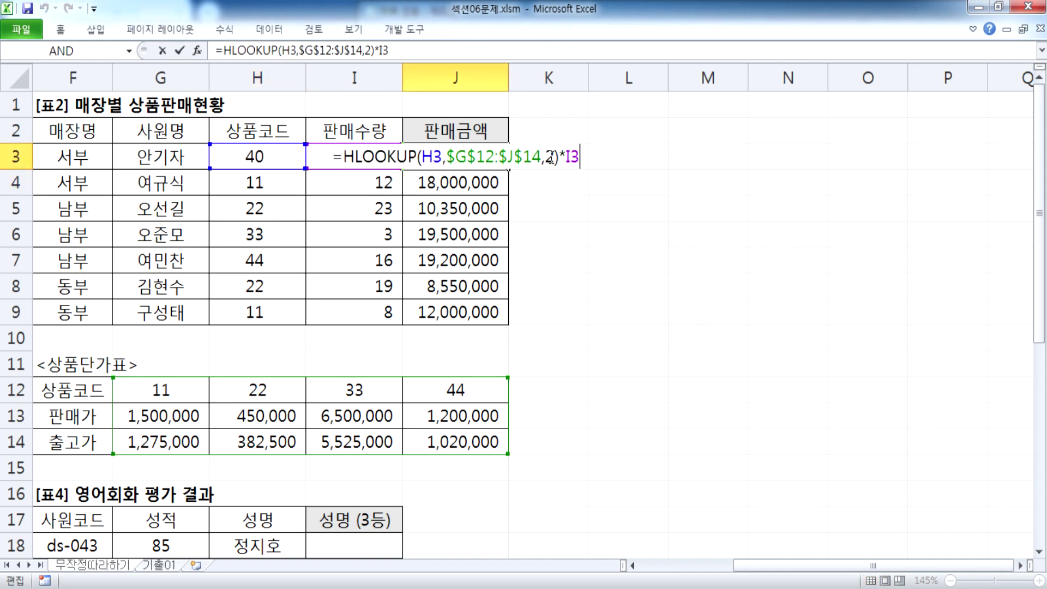
{"action": "left_click", "coordinate": [548, 157]}
{"action": "type", "text": ",FA"}
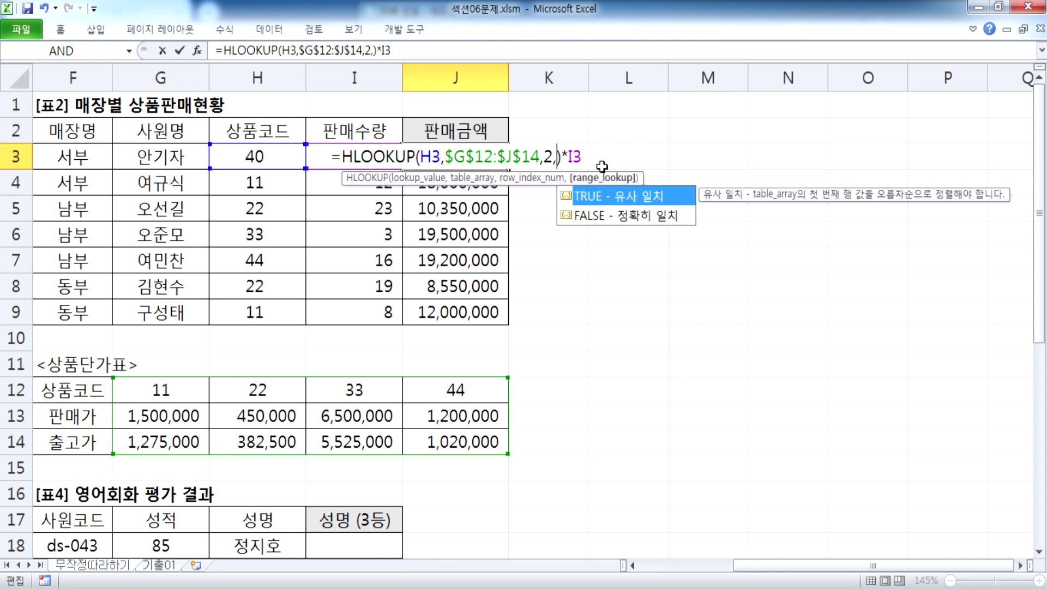
{"action": "key", "text": "Return"}
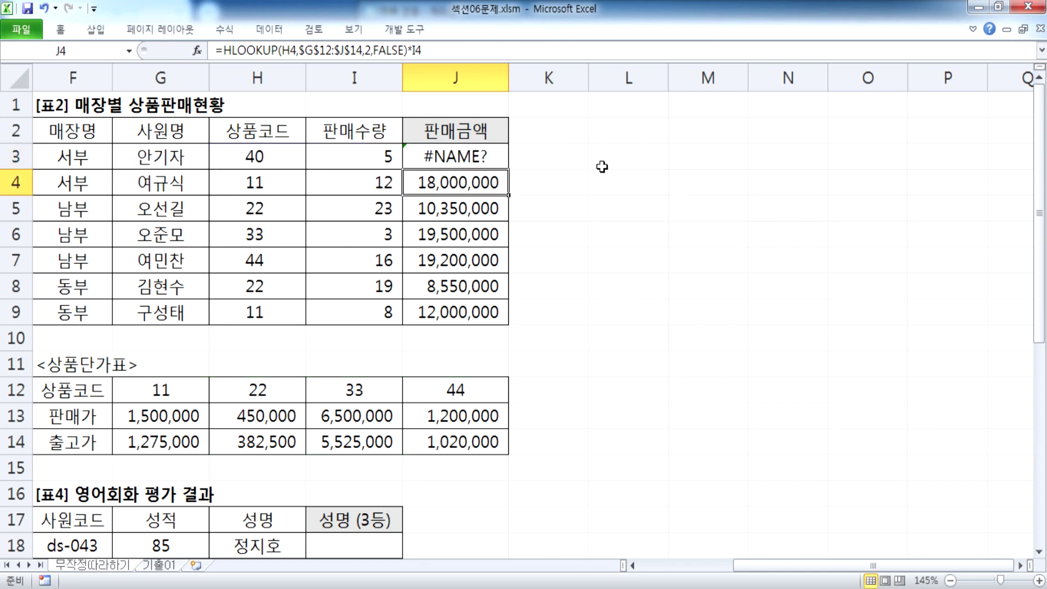
{"action": "key", "text": "Up"}
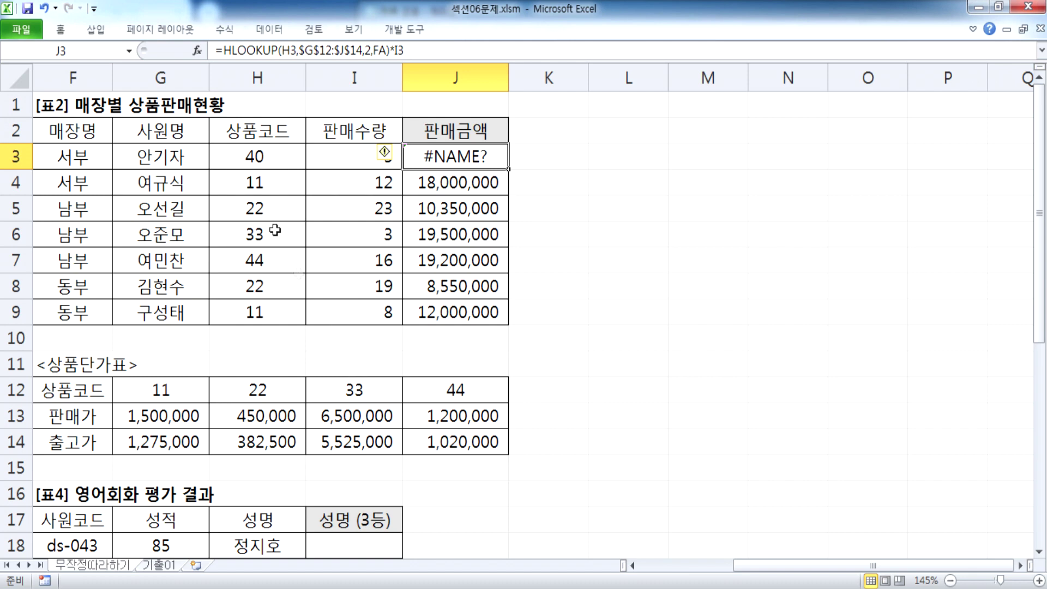
{"action": "left_click", "coordinate": [249, 161]}
{"action": "type", "text": "33"}
{"action": "key", "text": "Return"}
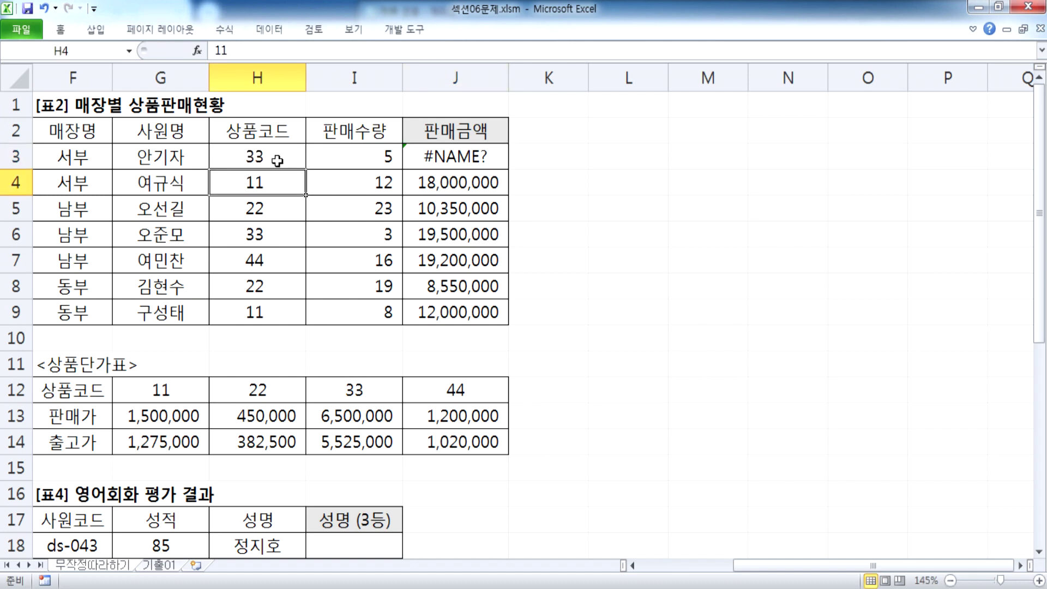
Extend J3's HLOOKUP argument to the misspelled ',FAS'.
{"action": "left_click", "coordinate": [296, 159]}
{"action": "double_click", "coordinate": [436, 155]}
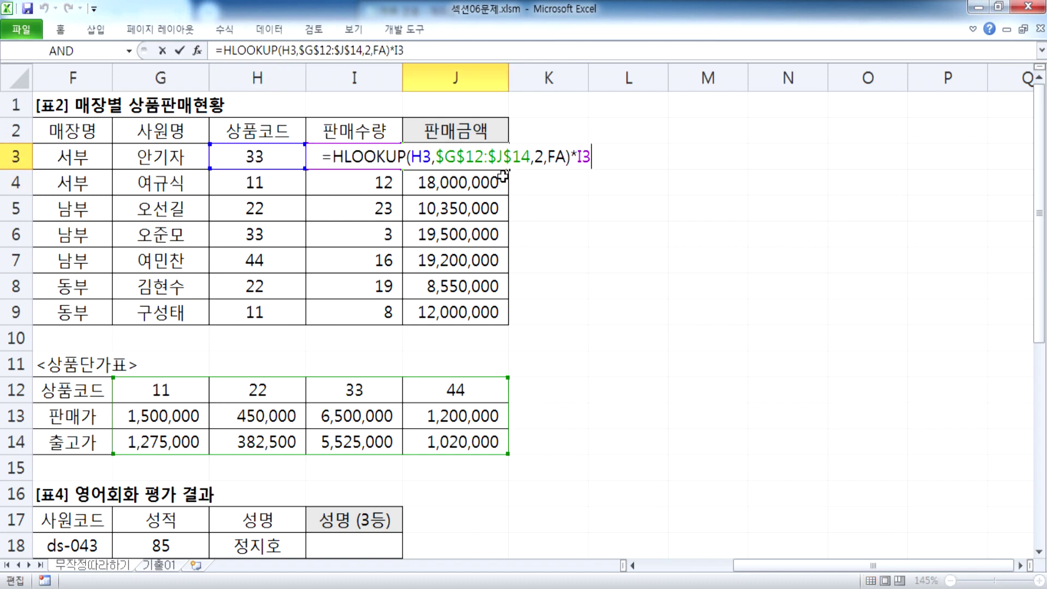
{"action": "left_click", "coordinate": [566, 158]}
{"action": "type", "text": "S"}
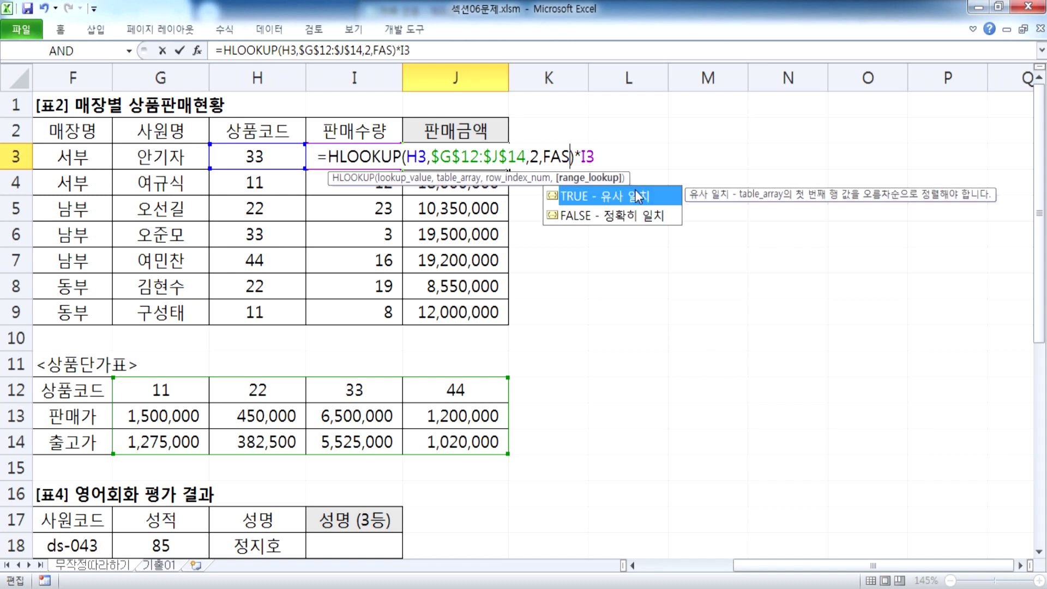
{"action": "key", "text": "Return"}
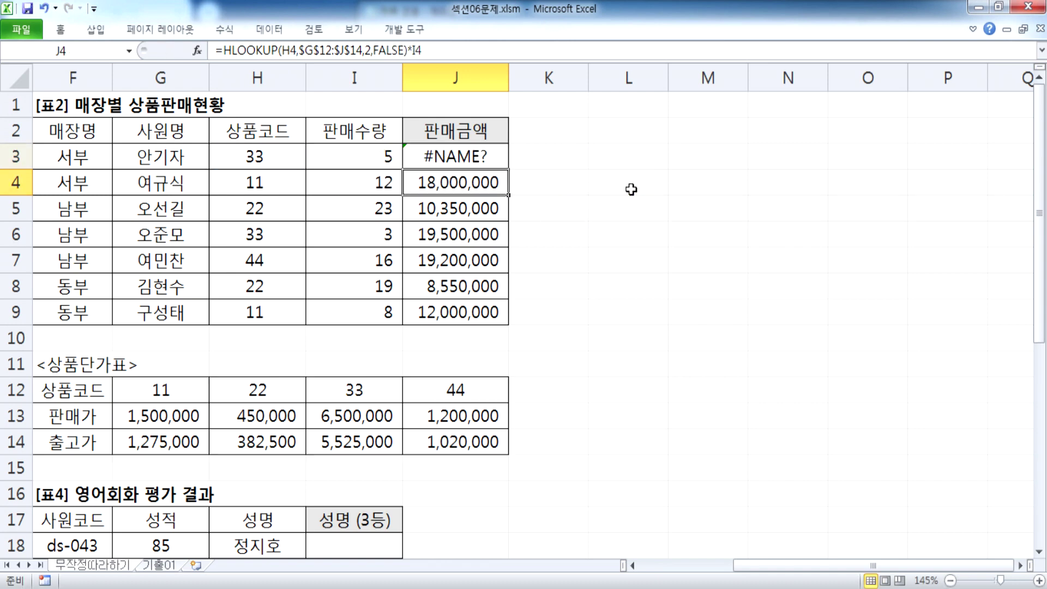
{"action": "key", "text": "Up"}
Correct the argument to FALSE so J3 returns 32,500,000 again.
{"action": "key", "text": "F2"}
{"action": "key", "text": "Left"}
{"action": "key", "text": "Left"}
{"action": "key", "text": "Left"}
{"action": "key", "text": "Left"}
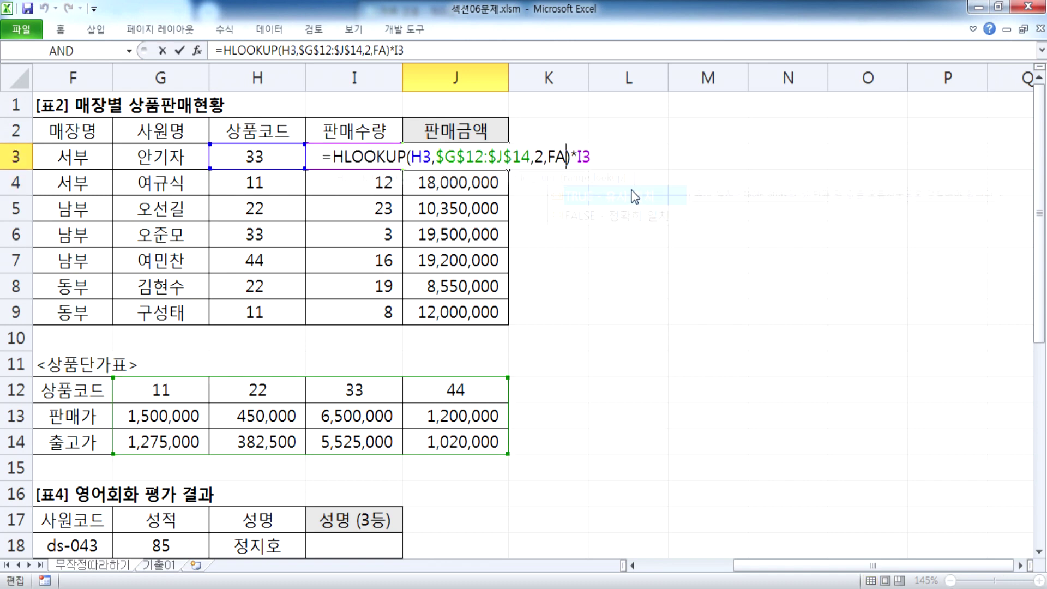
{"action": "key", "text": "BackSpace"}
{"action": "type", "text": "LSE"}
{"action": "key", "text": "Return"}
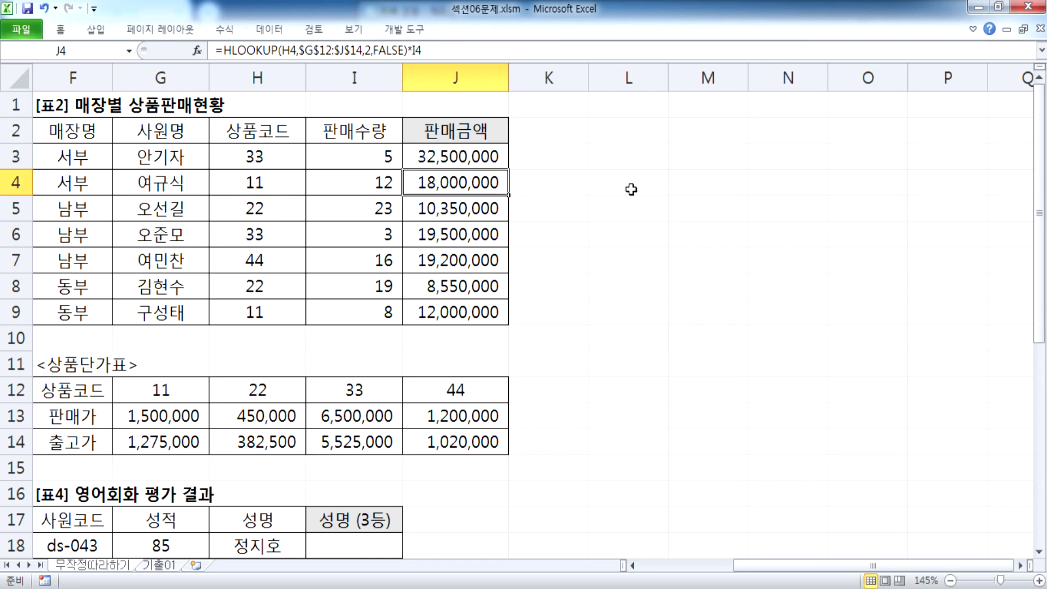
{"action": "left_click", "coordinate": [232, 155]}
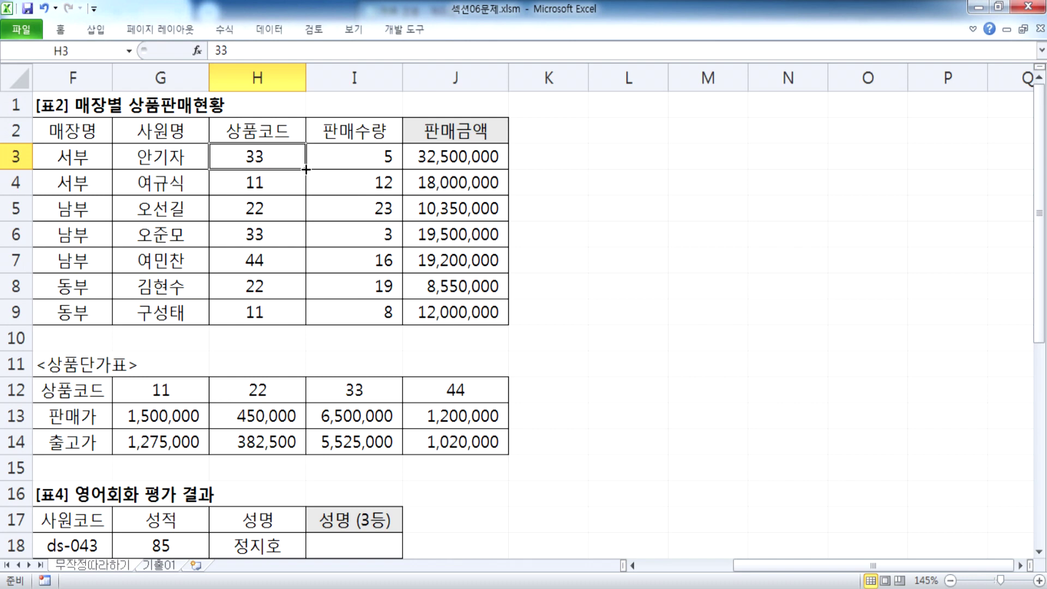
Review product codes H3:H9 and the exact-match HLOOKUP amounts in J3:J9, e.g. 32,500,000 for code 33.
{"action": "left_click_drag", "start_coordinate": [272, 153], "coordinate": [280, 315]}
{"action": "left_click_drag", "start_coordinate": [440, 163], "coordinate": [453, 308]}
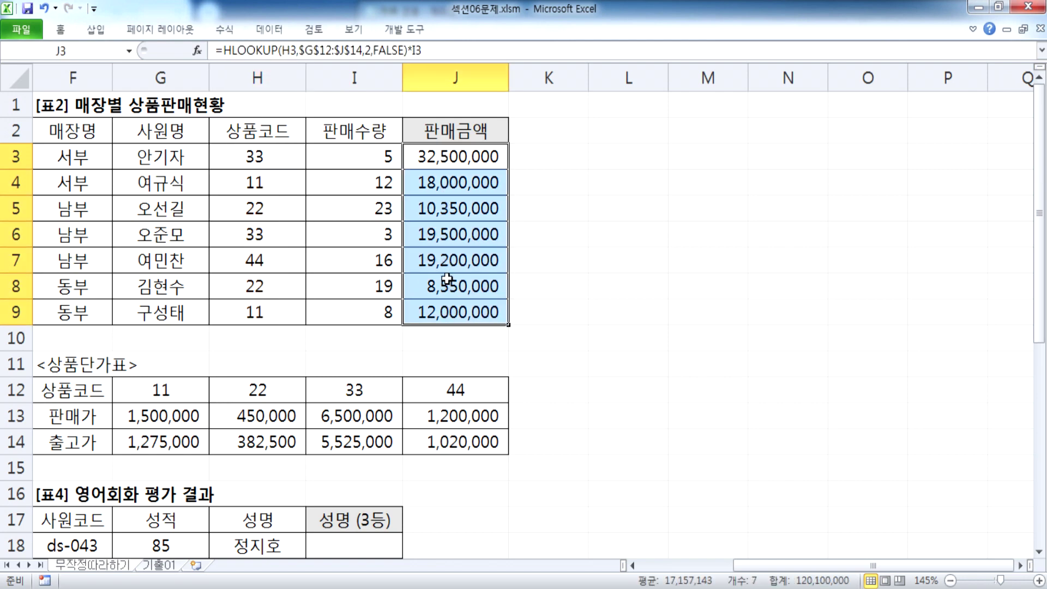
{"action": "double_click", "coordinate": [479, 158]}
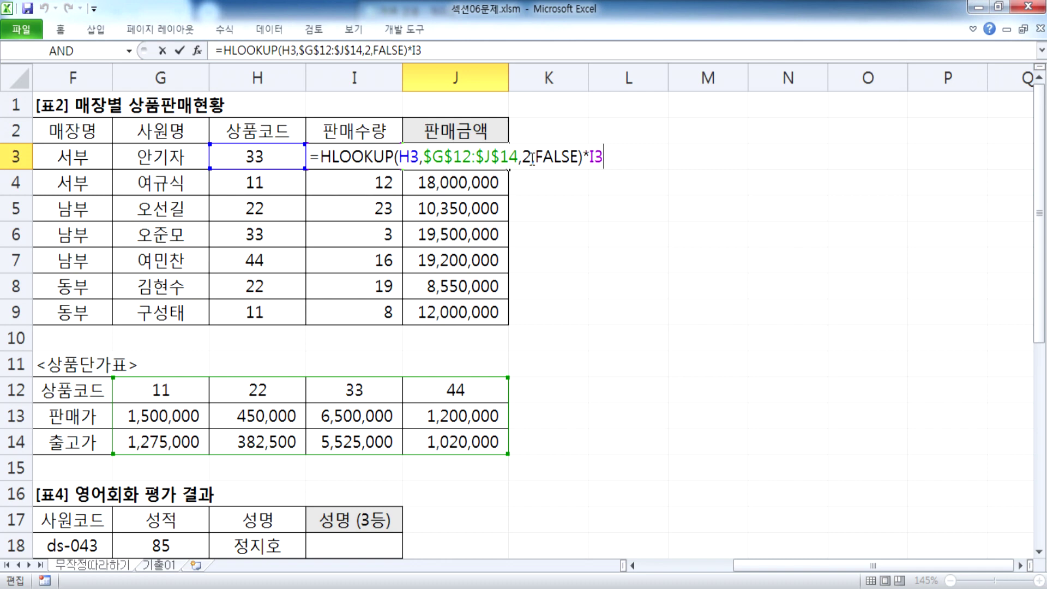
{"action": "left_click", "coordinate": [257, 151]}
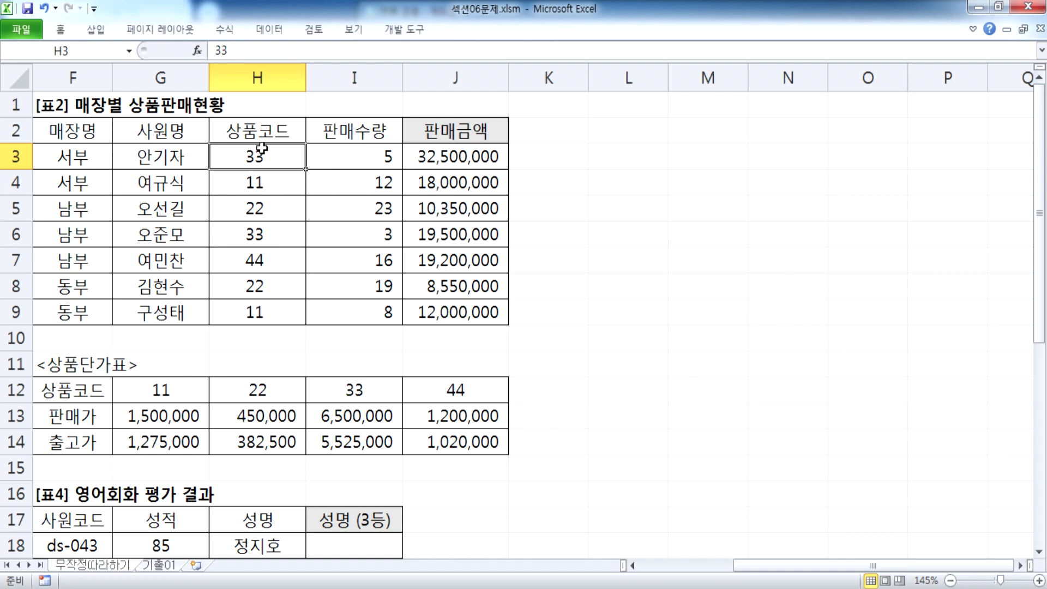
{"action": "left_click_drag", "start_coordinate": [263, 154], "coordinate": [270, 302]}
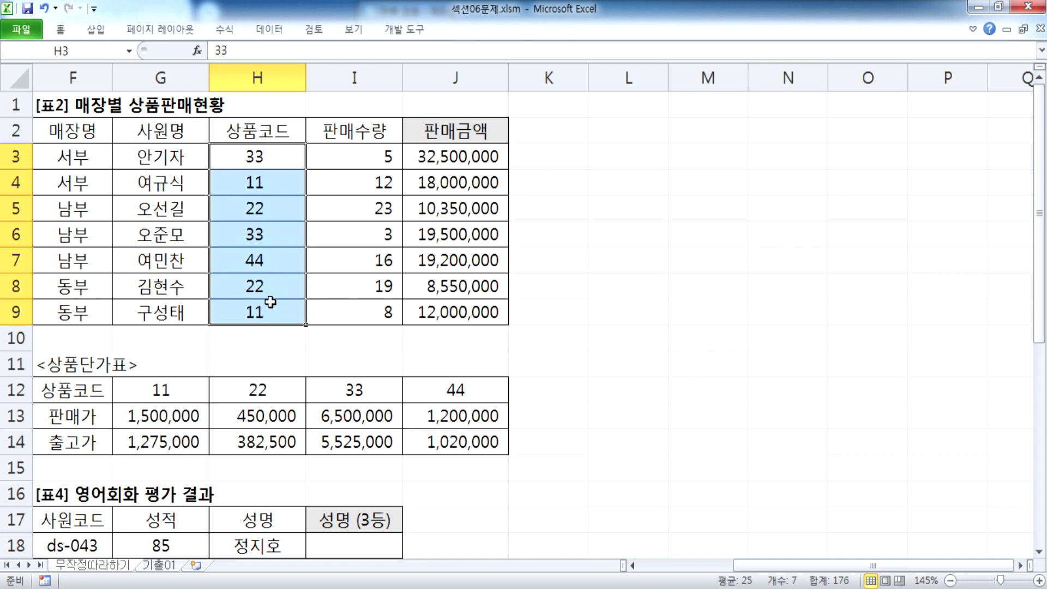
{"action": "double_click", "coordinate": [255, 163]}
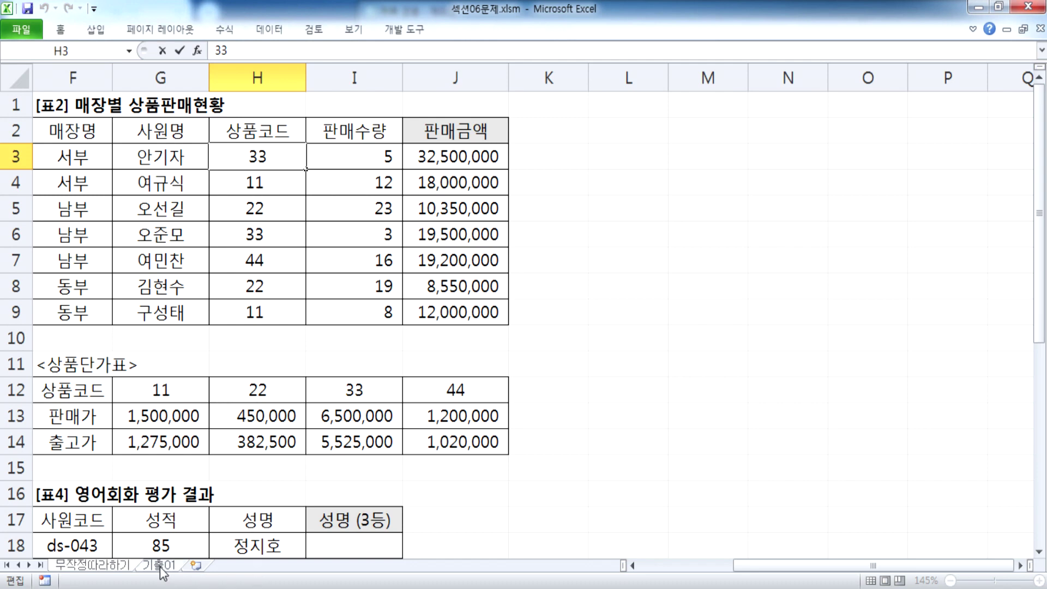
{"action": "left_click", "coordinate": [164, 566]}
{"action": "left_click", "coordinate": [751, 158]}
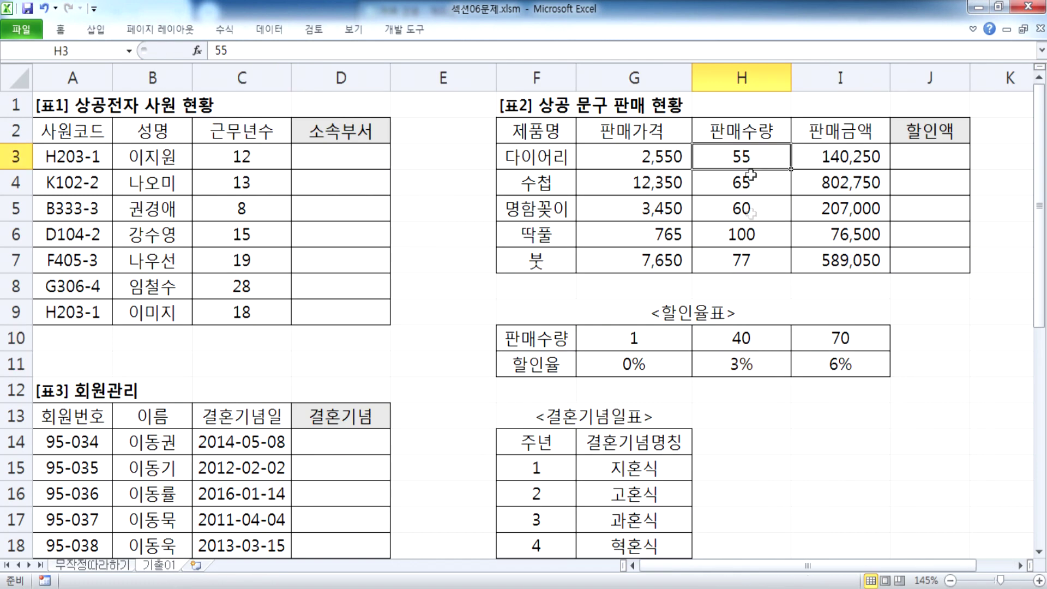
{"action": "left_click", "coordinate": [739, 338]}
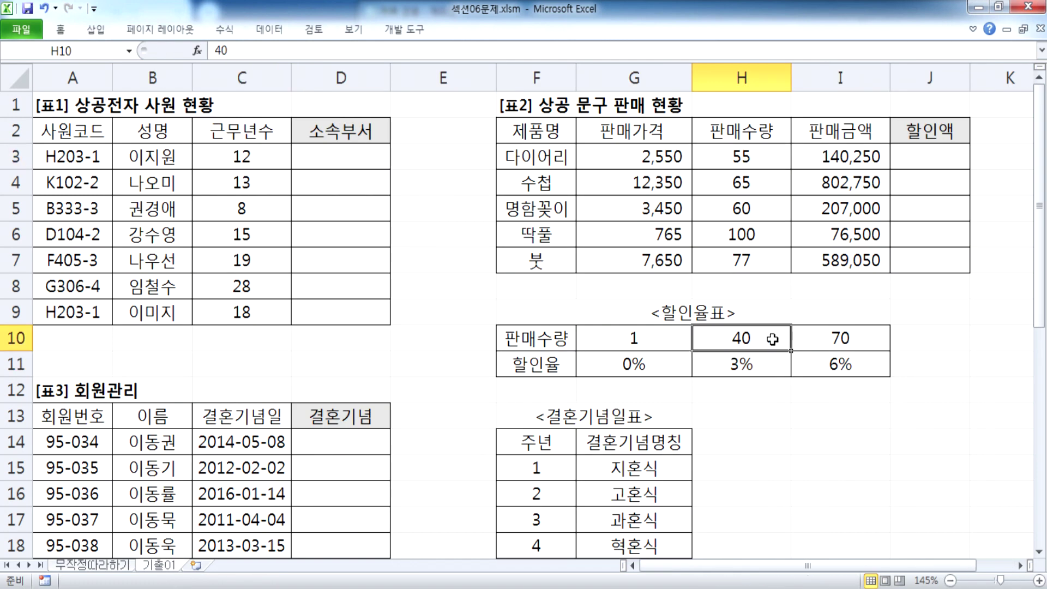
{"action": "left_click", "coordinate": [745, 365]}
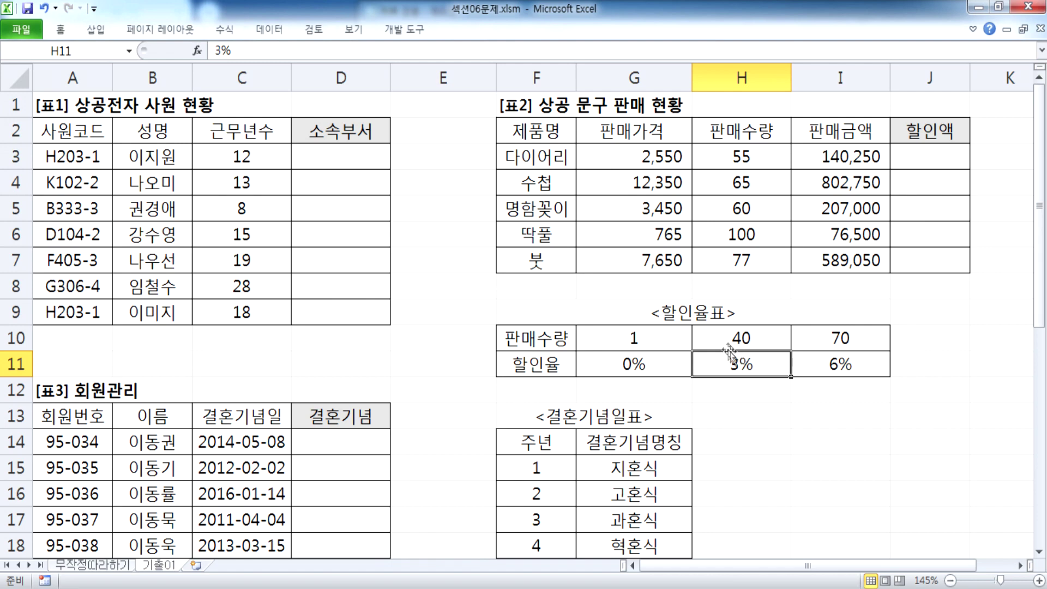
{"action": "left_click", "coordinate": [94, 568]}
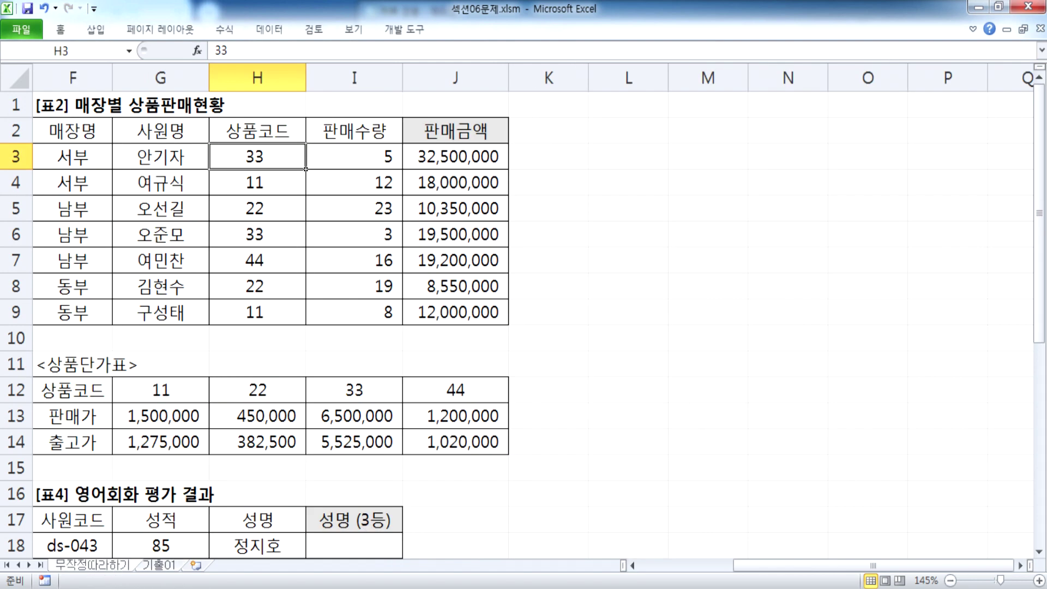
{"action": "key", "text": "alt+Tab"}
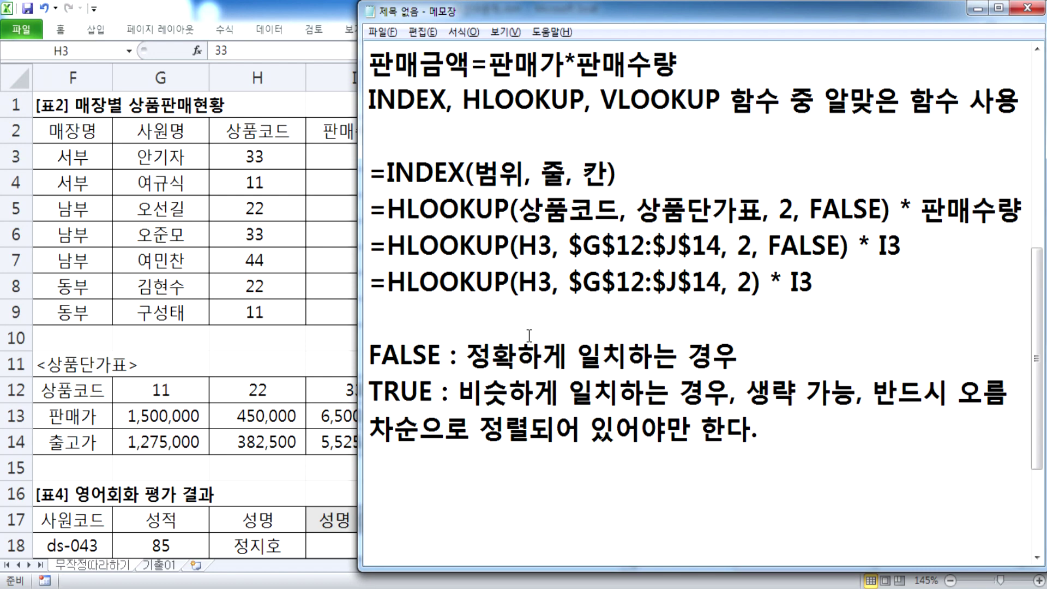
{"action": "key", "text": "alt+Tab"}
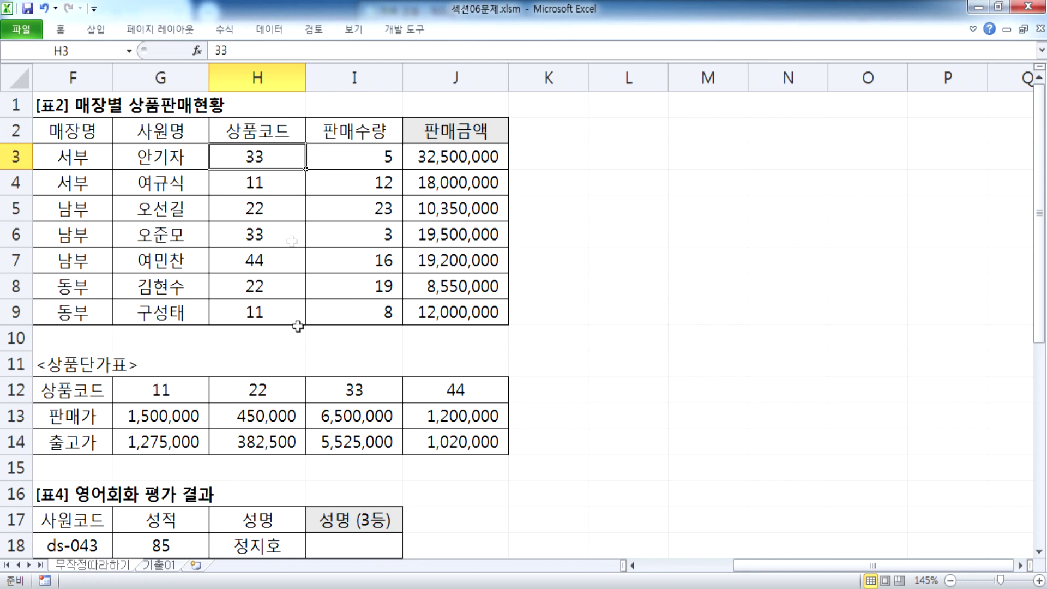
{"action": "left_click", "coordinate": [163, 551]}
{"action": "left_click", "coordinate": [158, 565]}
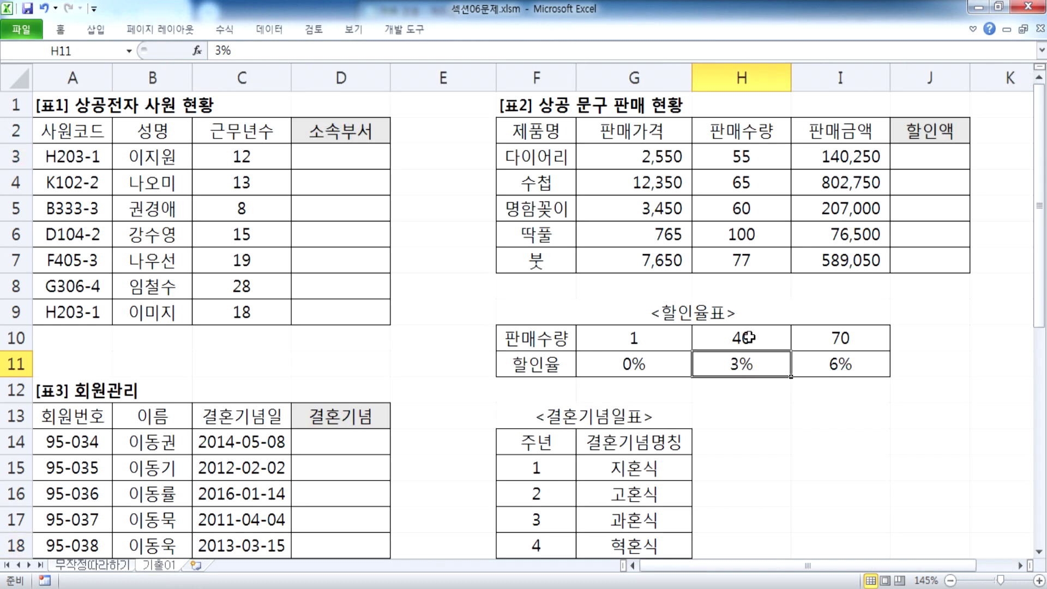
{"action": "left_click", "coordinate": [748, 155]}
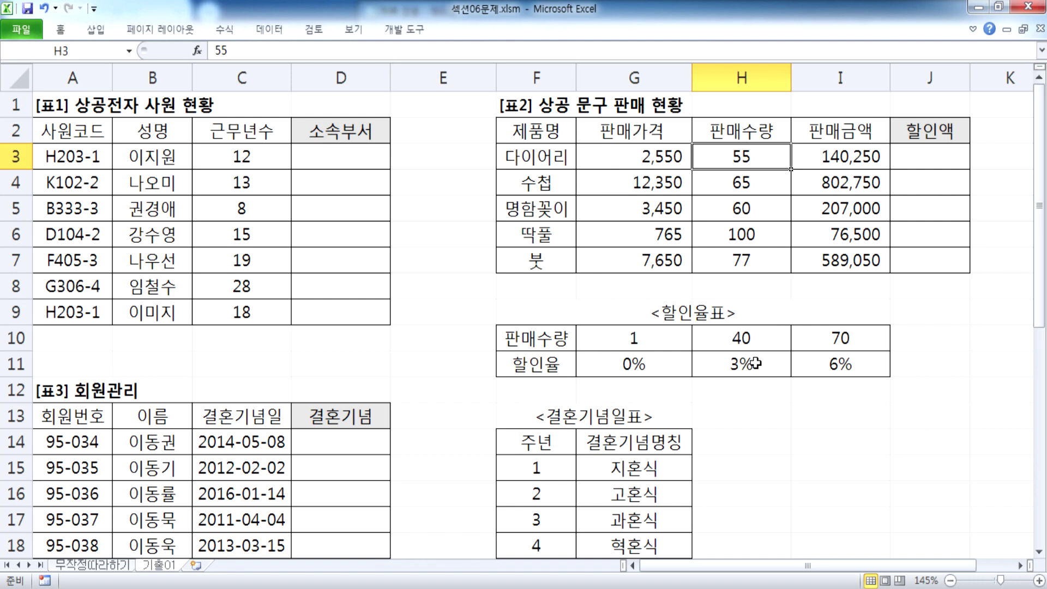
{"action": "left_click", "coordinate": [907, 159]}
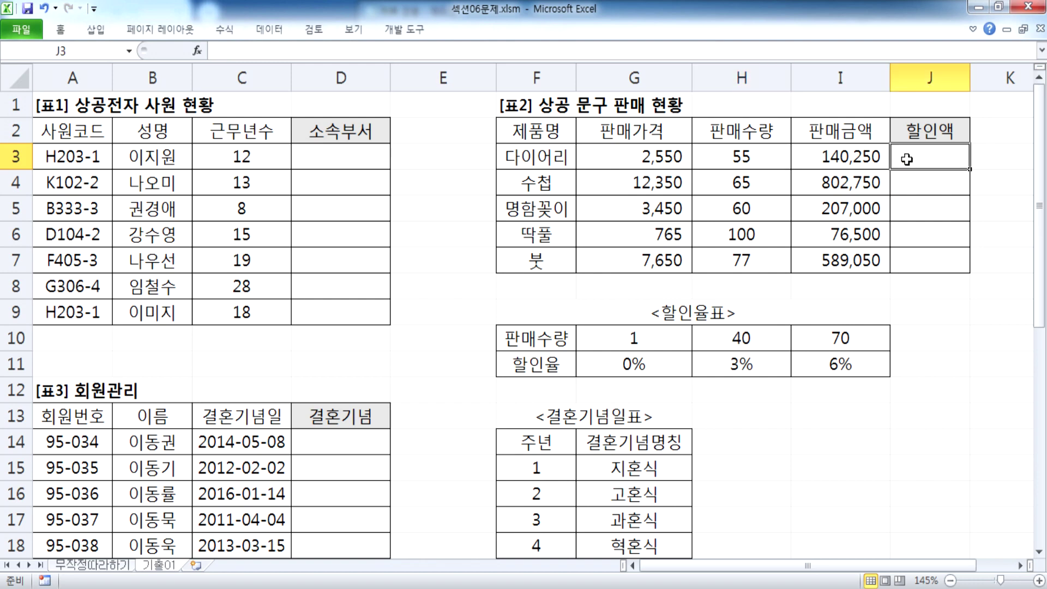
{"action": "key", "text": "alt+Tab"}
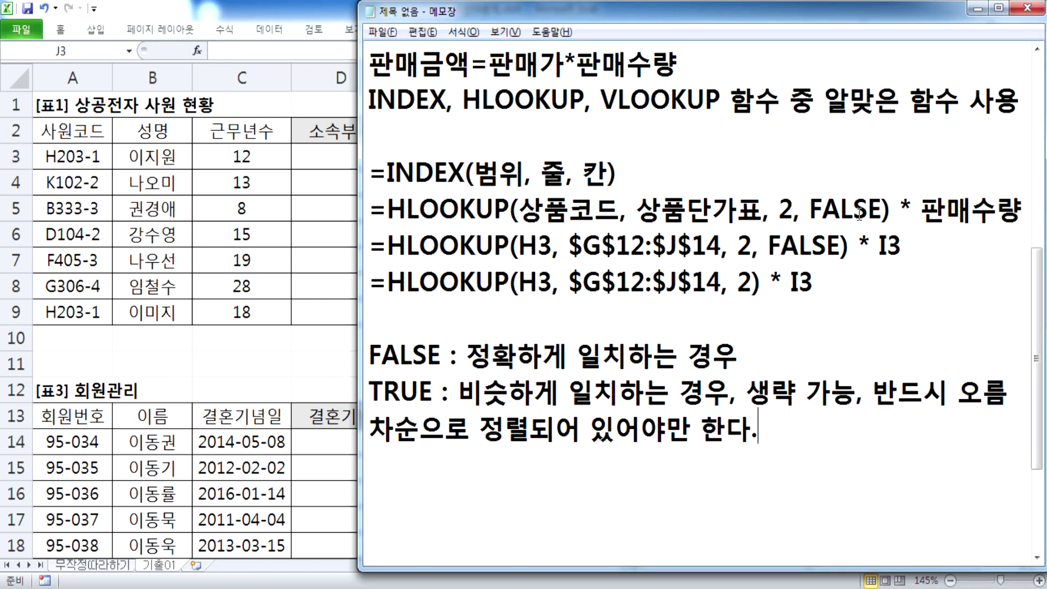
{"action": "left_click_drag", "start_coordinate": [369, 246], "coordinate": [370, 280]}
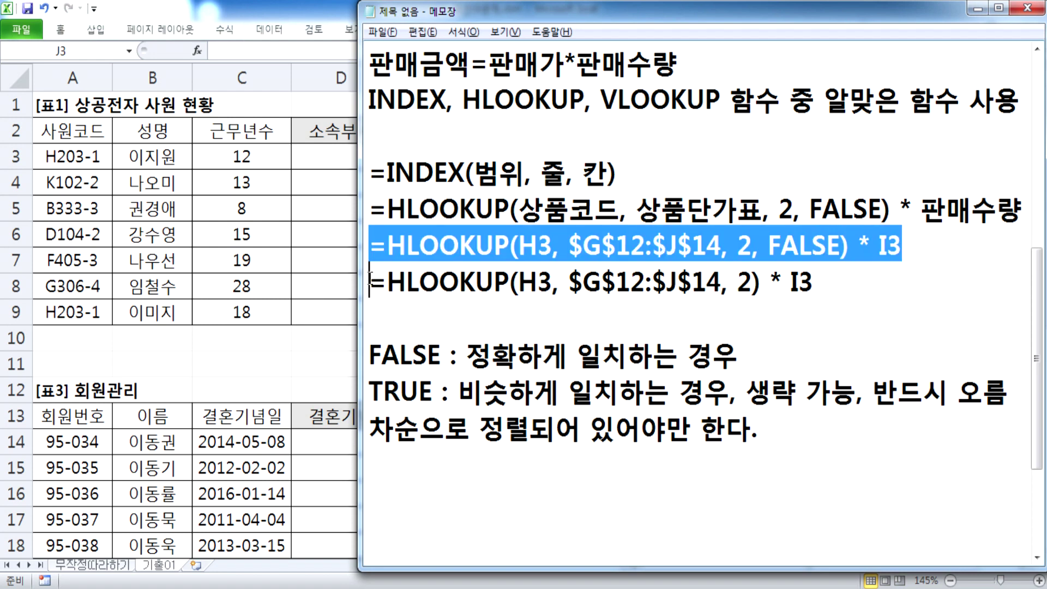
{"action": "left_click", "coordinate": [695, 266]}
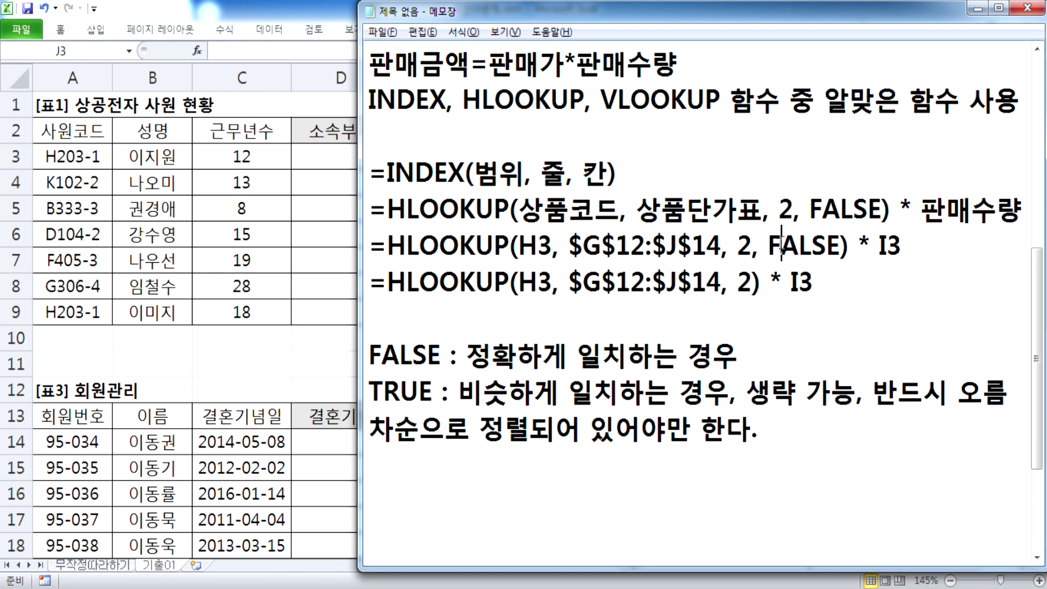
{"action": "key", "text": "alt+Tab"}
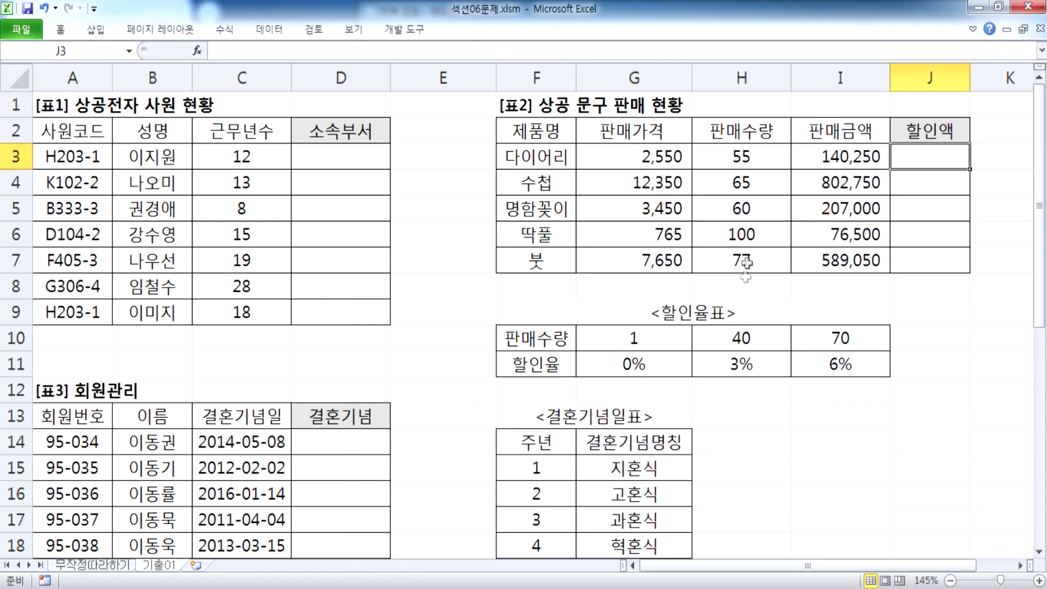
{"action": "key", "text": "alt+Tab"}
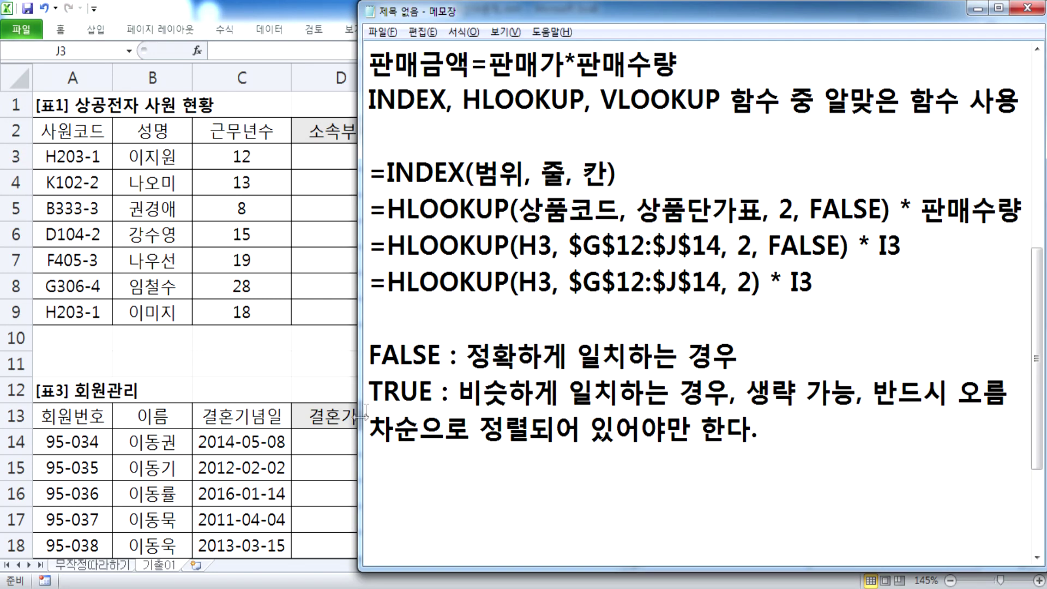
{"action": "left_click_drag", "start_coordinate": [369, 391], "coordinate": [434, 391]}
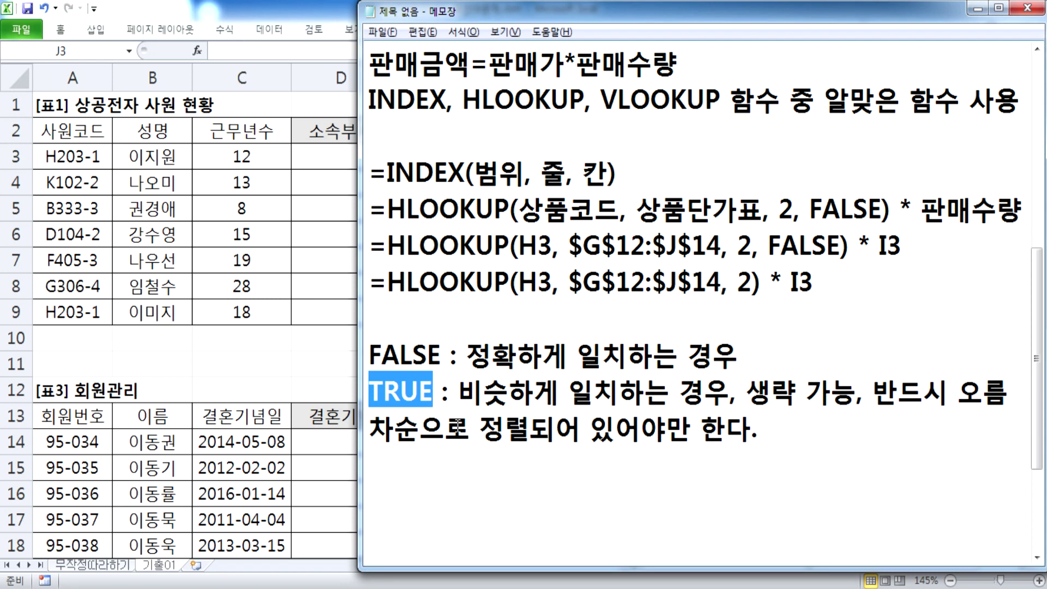
{"action": "key", "text": "alt+Tab"}
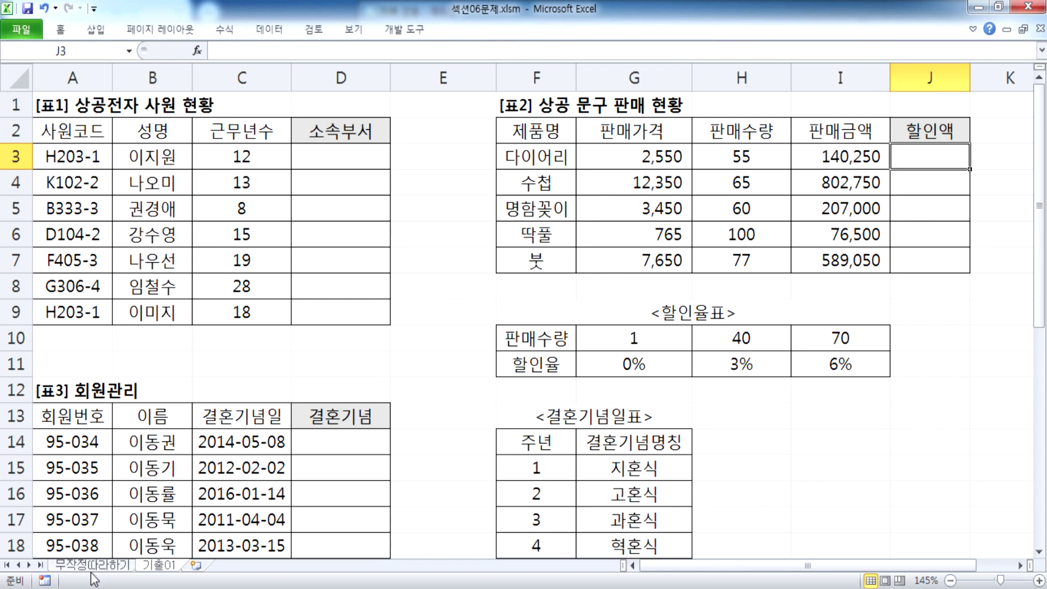
{"action": "key", "text": "ctrl+Page_Down"}
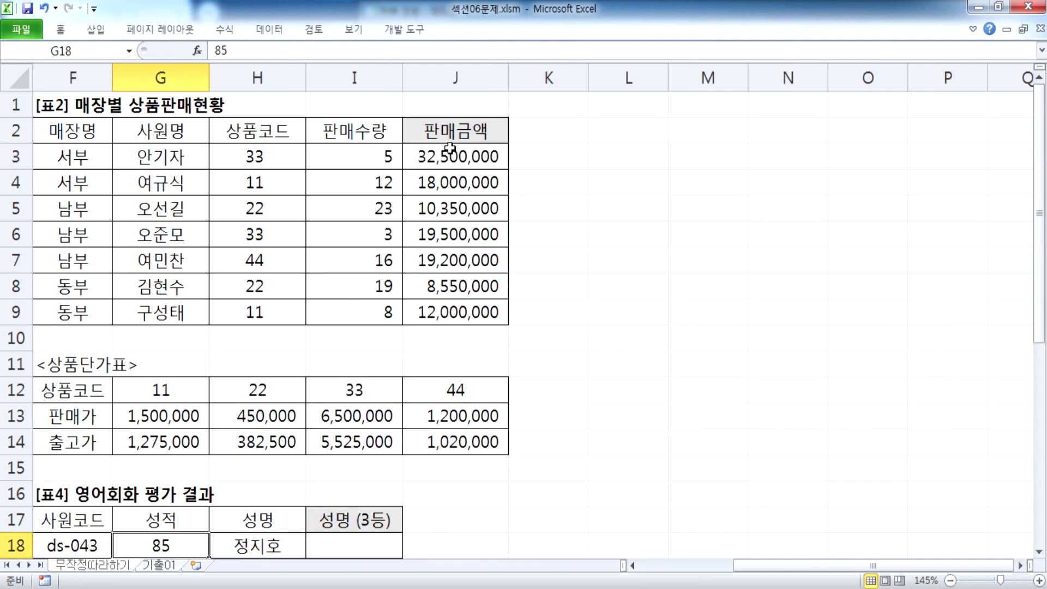
Delete FALSE from D3's VLOOKUP as a test, then undo to restore it.
{"action": "left_click", "coordinate": [442, 150]}
{"action": "key", "text": "Home"}
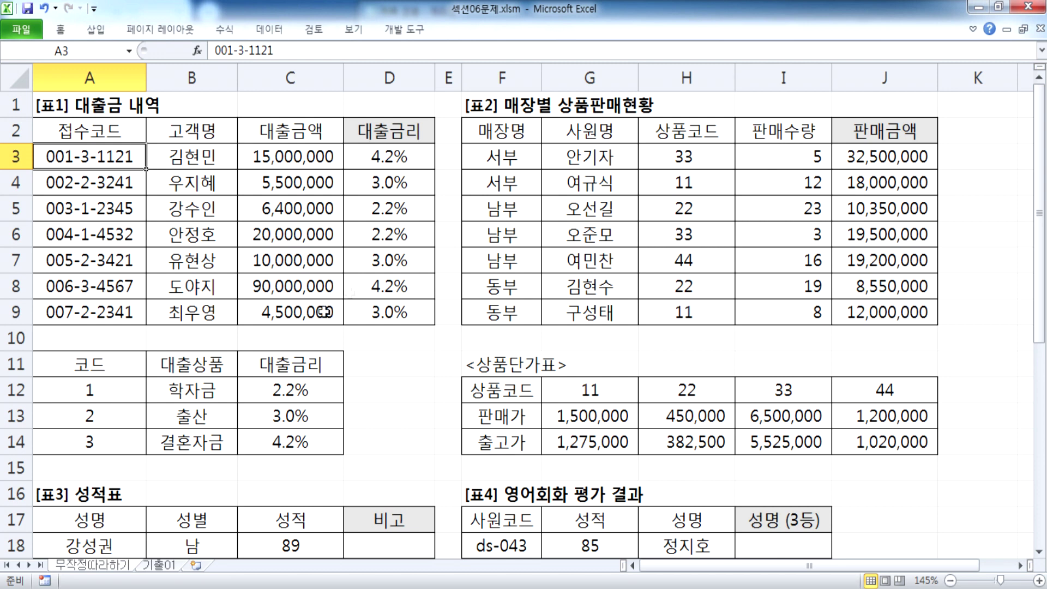
{"action": "left_click", "coordinate": [396, 158]}
{"action": "double_click", "coordinate": [397, 158]}
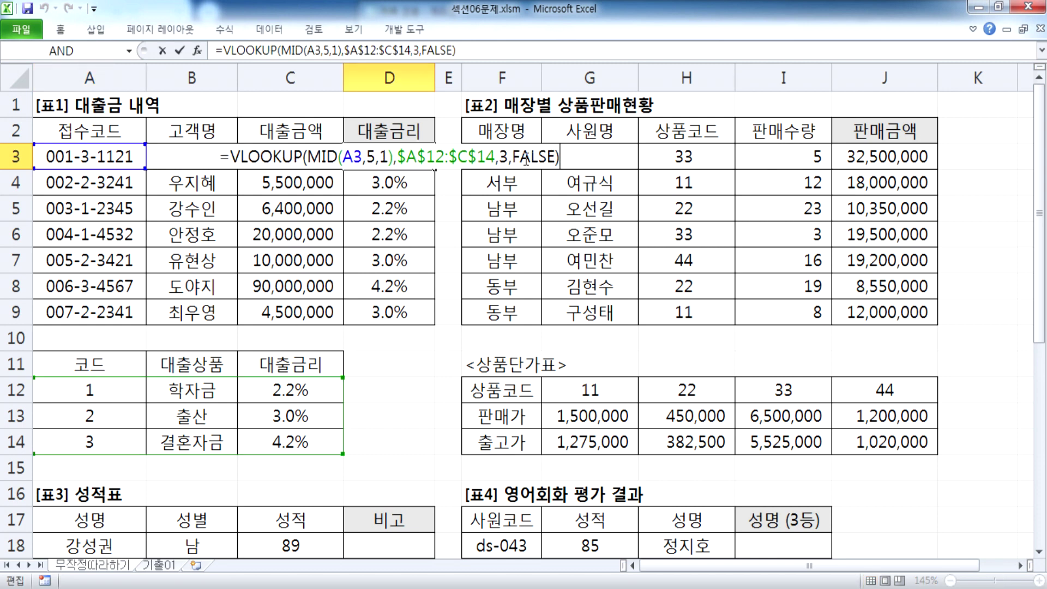
{"action": "left_click_drag", "start_coordinate": [512, 158], "coordinate": [553, 158]}
{"action": "key", "text": "BackSpace"}
{"action": "key", "text": "BackSpace"}
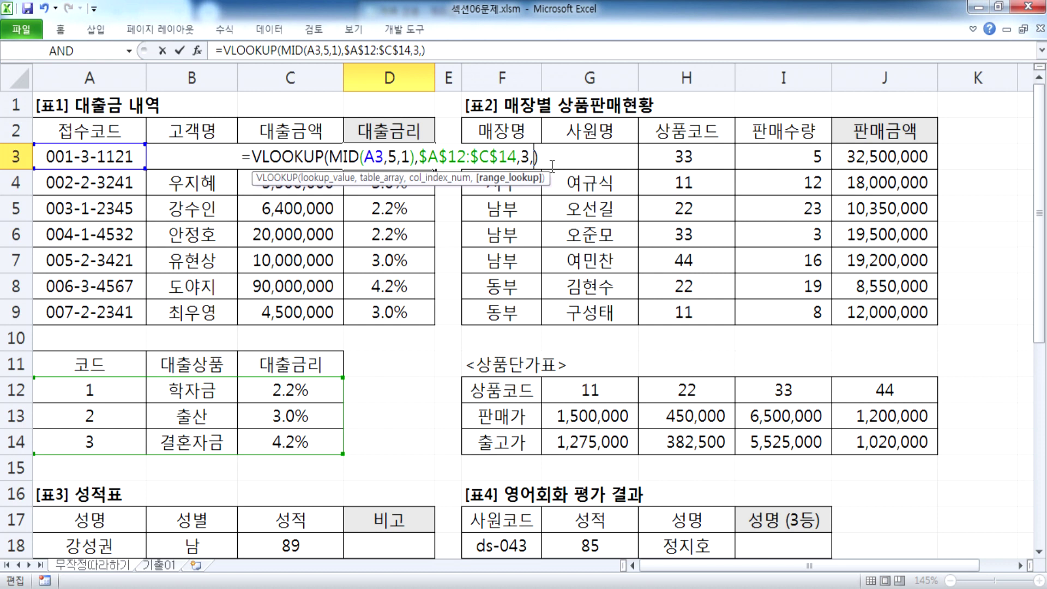
{"action": "key", "text": "Return"}
{"action": "left_click", "coordinate": [390, 161]}
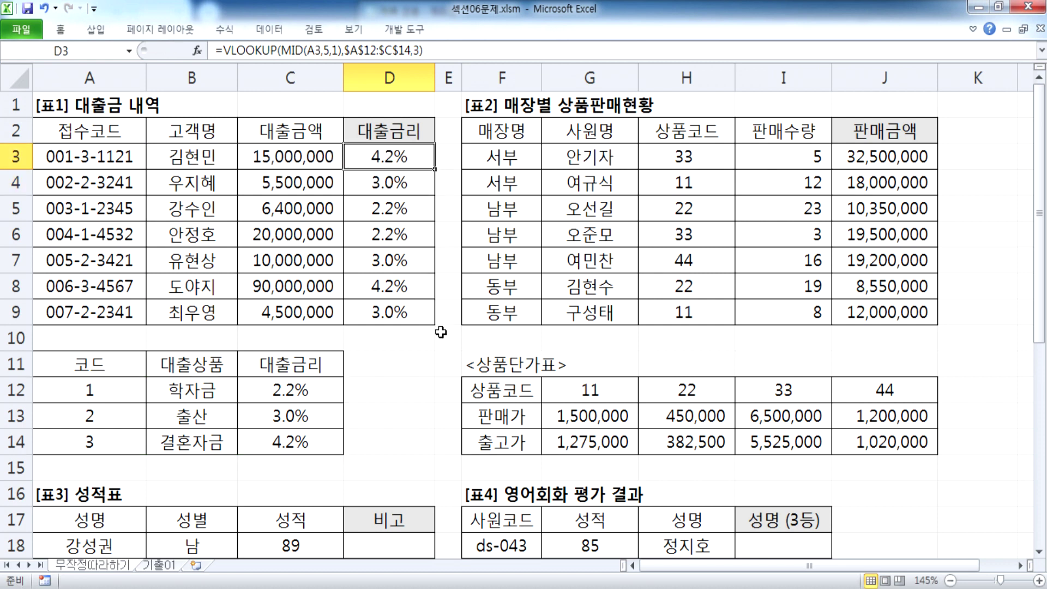
{"action": "key", "text": "ctrl+z"}
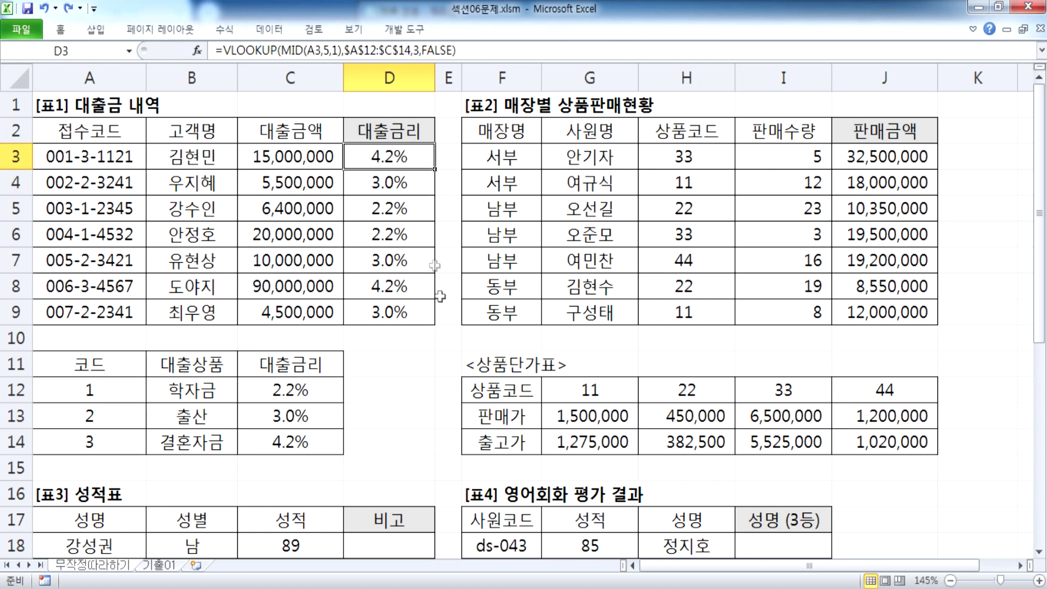
Leave D3 unchanged, check J3's HLOOKUP formula, and bring back the Notepad notes on FALSE/TRUE matching.
{"action": "key", "text": "F2"}
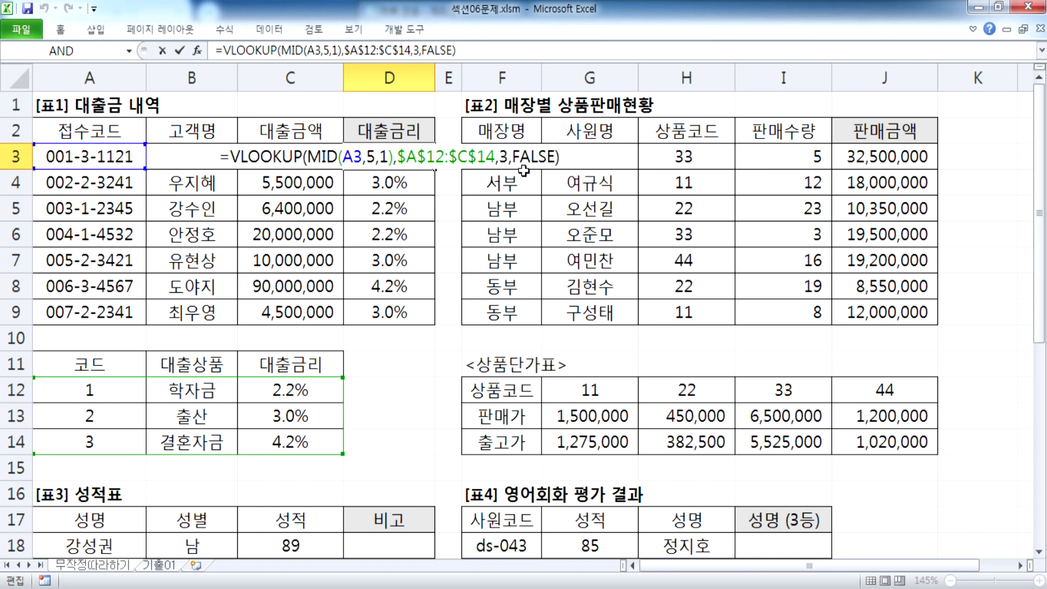
{"action": "key", "text": "Escape"}
{"action": "left_click", "coordinate": [853, 162]}
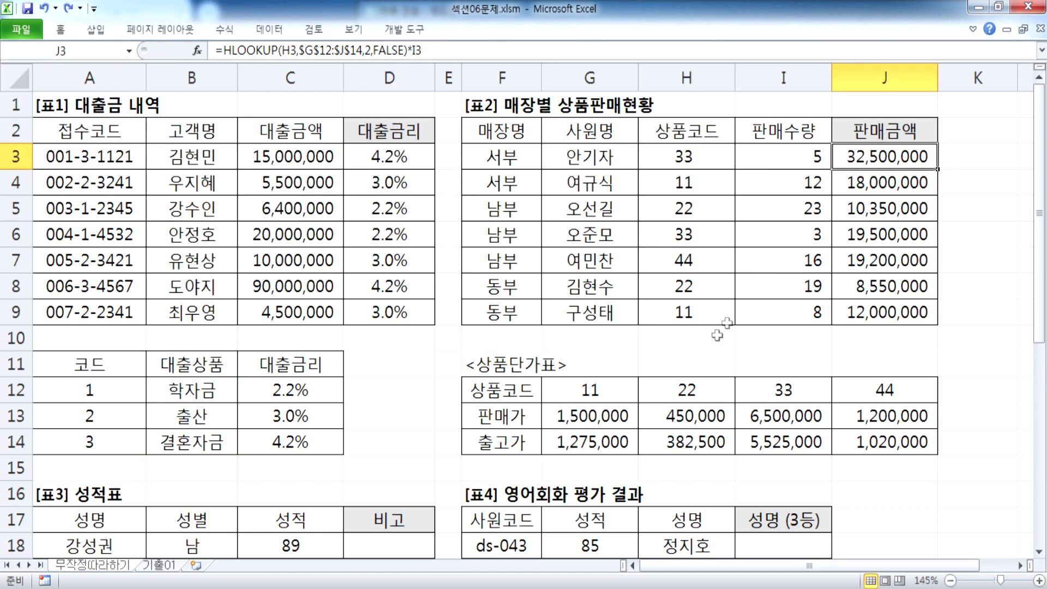
{"action": "scroll", "coordinate": [654, 387], "scroll_direction": "down", "scroll_amount": 2}
{"action": "scroll", "coordinate": [648, 391], "scroll_direction": "down", "scroll_amount": 3}
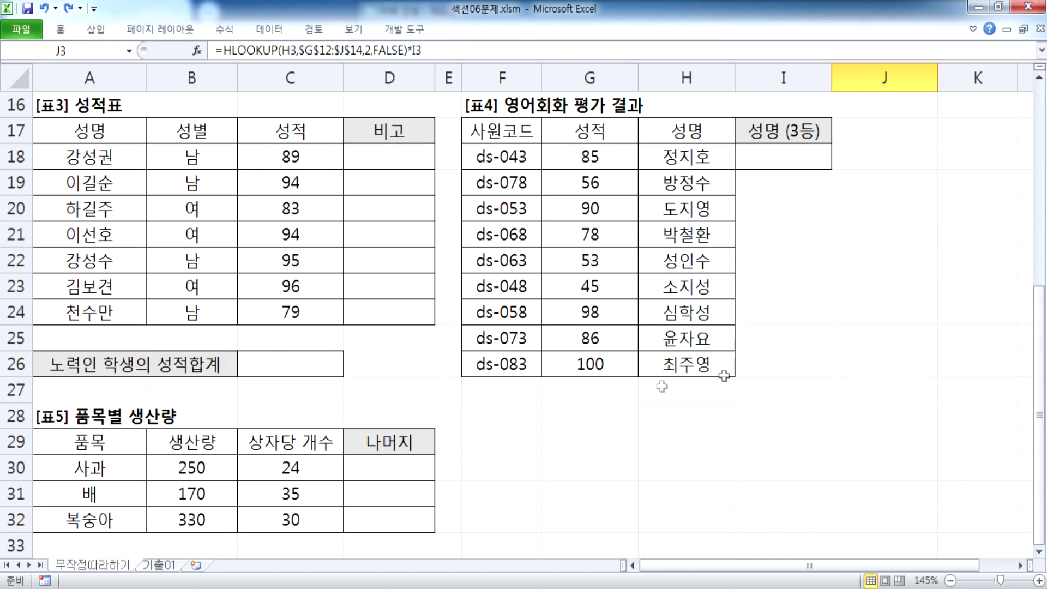
{"action": "left_click", "coordinate": [1039, 551]}
{"action": "key", "text": "alt+Tab"}
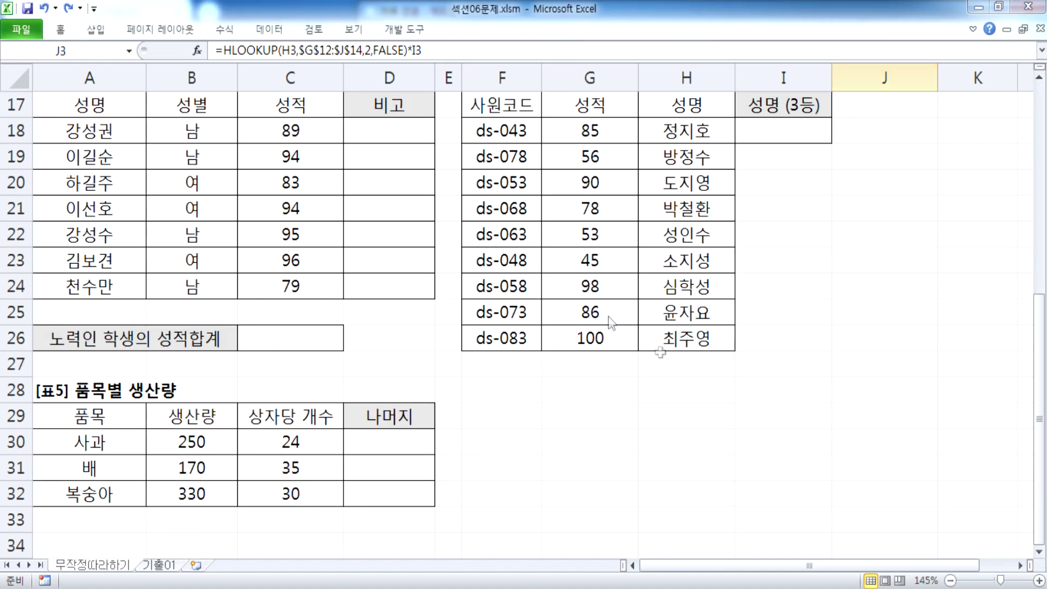
{"action": "left_click", "coordinate": [422, 467]}
{"action": "scroll", "coordinate": [436, 462], "scroll_direction": "down", "scroll_amount": 2}
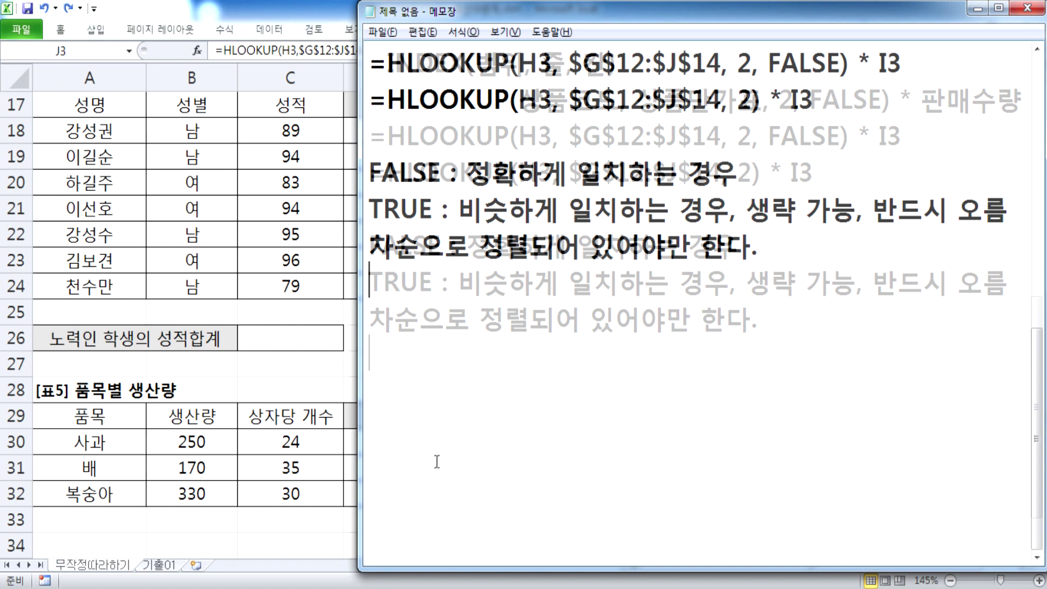
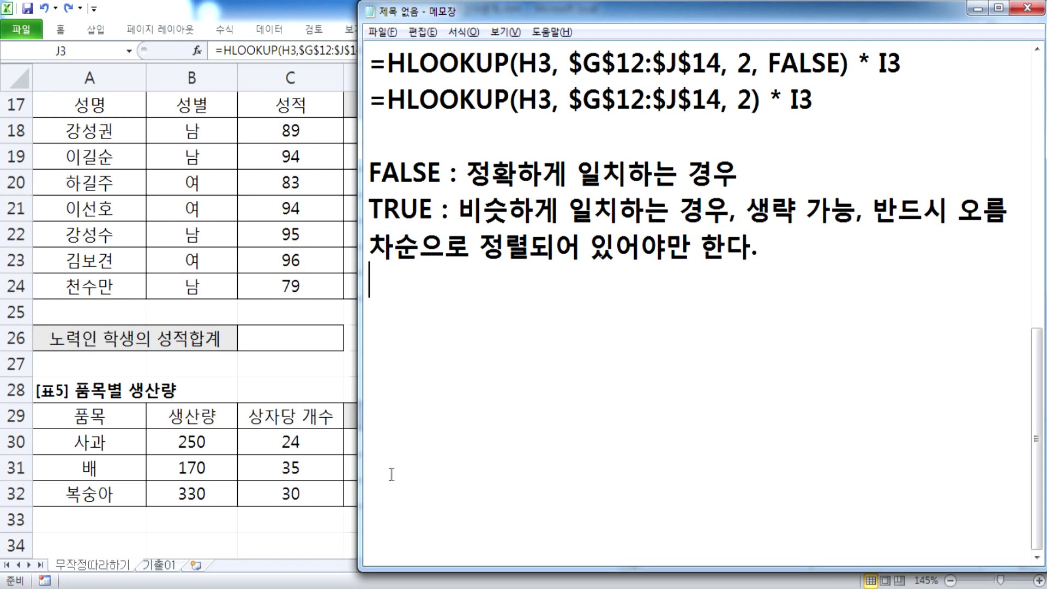
Switch from the Notepad HLOOKUP notes back to the Excel workbook.
{"action": "key", "text": "alt+Tab"}
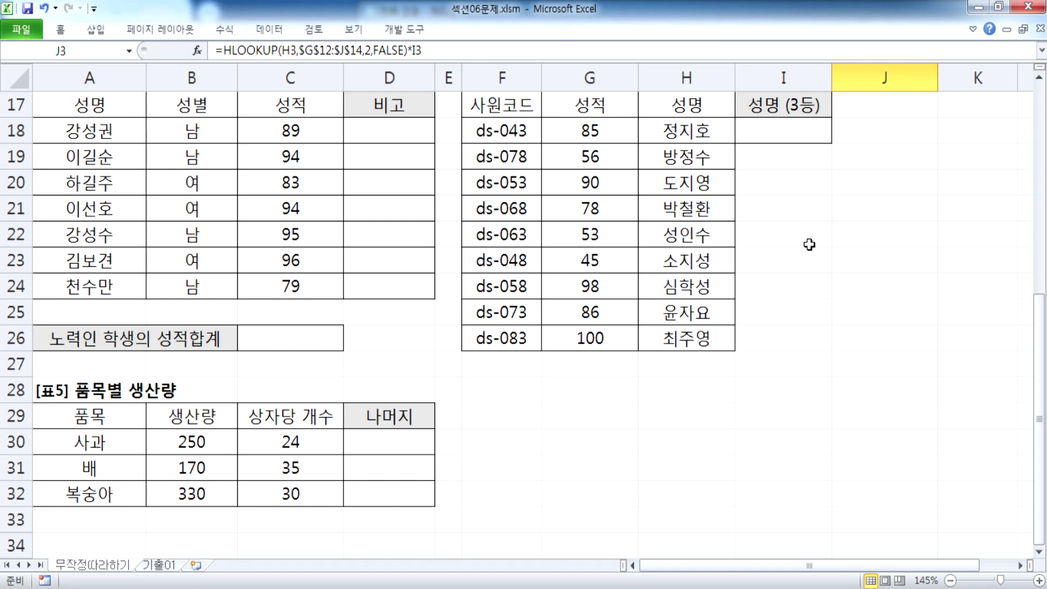
On the member table sheet, label C11 with the B17 member's name plus '결혼기념일'.
{"action": "scroll", "coordinate": [259, 421], "scroll_direction": "up", "scroll_amount": 1}
{"action": "scroll", "coordinate": [259, 421], "scroll_direction": "down", "scroll_amount": 1}
{"action": "left_click", "coordinate": [167, 568]}
{"action": "scroll", "coordinate": [366, 310], "scroll_direction": "down", "scroll_amount": 3}
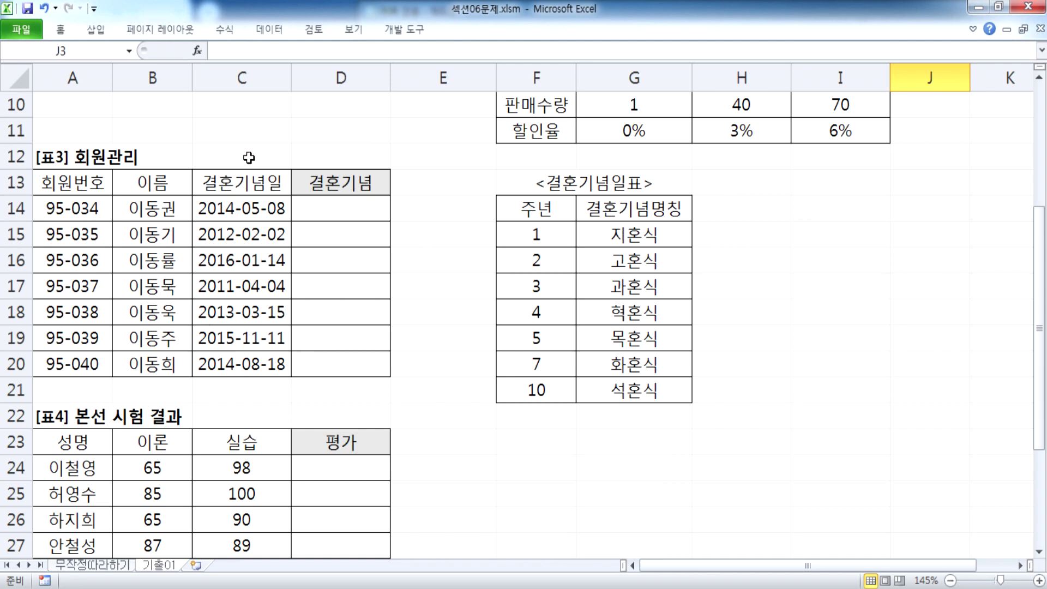
{"action": "left_click", "coordinate": [225, 136]}
{"action": "type", "text": "D"}
{"action": "key", "text": "BackSpace"}
{"action": "key", "text": "BackSpace"}
{"action": "type", "text": "의 결혼기념"}
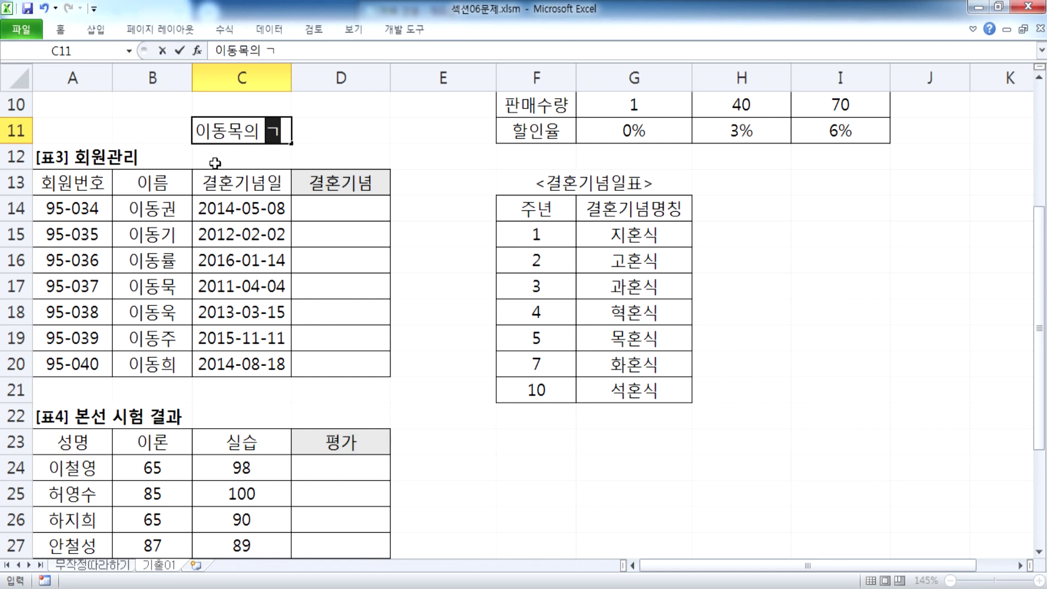
{"action": "type", "text": "일"}
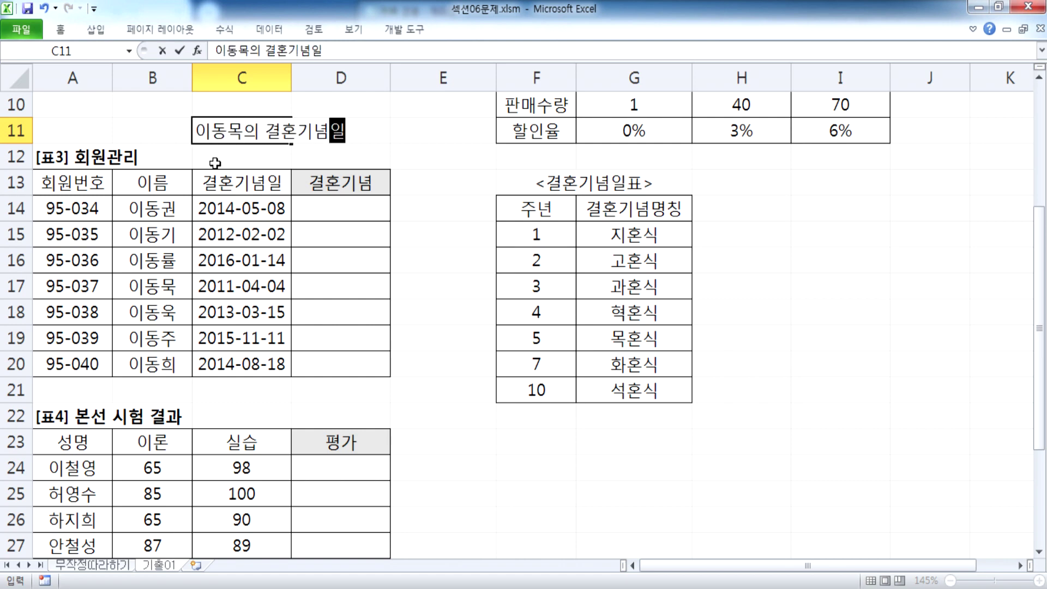
{"action": "key", "text": "Return"}
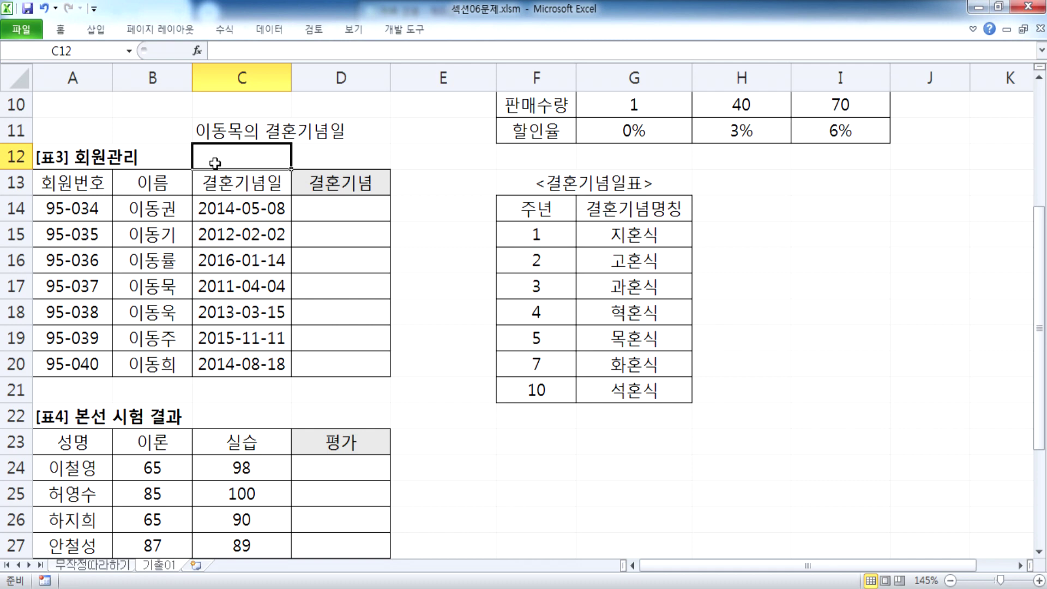
{"action": "left_click", "coordinate": [149, 290]}
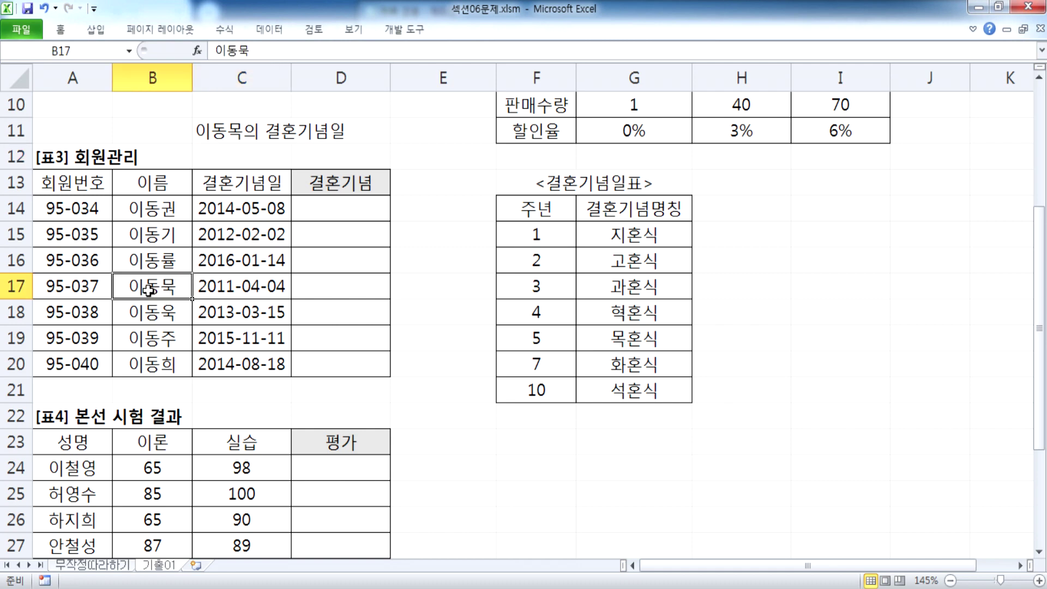
{"action": "left_click", "coordinate": [240, 156]}
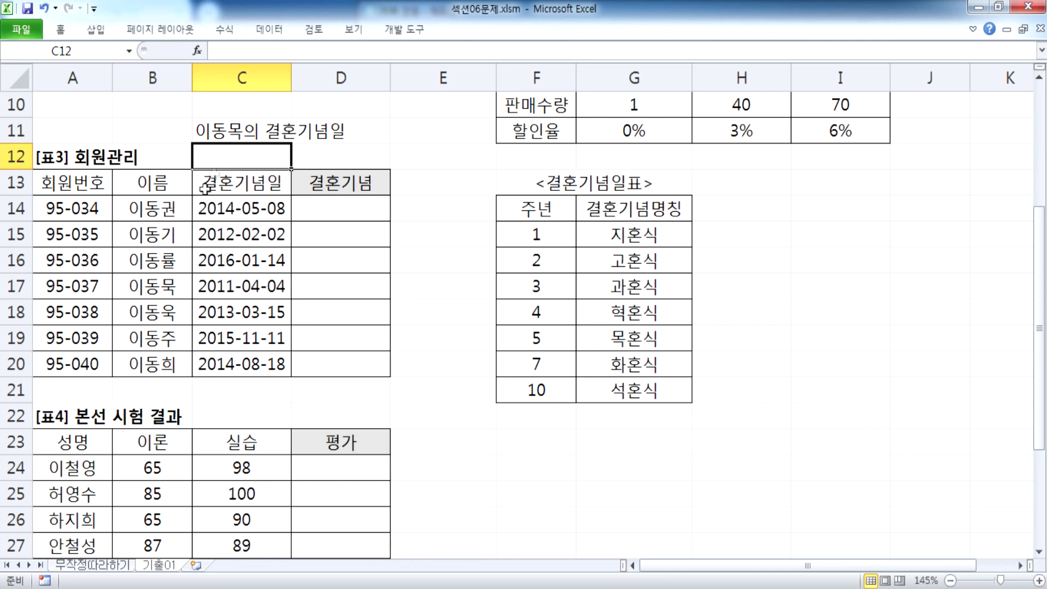
In C12 enter a VLOOKUP of the member's name over B14:C20, column 2, FALSE.
{"action": "type", "text": "="}
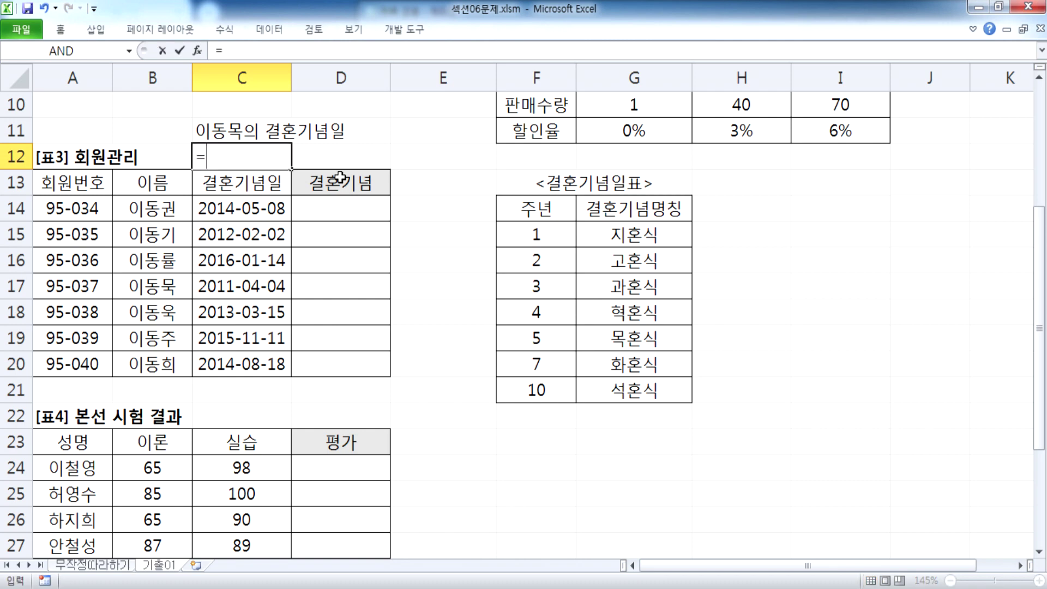
{"action": "type", "text": "v"}
{"action": "key", "text": "BackSpace"}
{"action": "type", "text": "VLO"}
{"action": "key", "text": "Tab"}
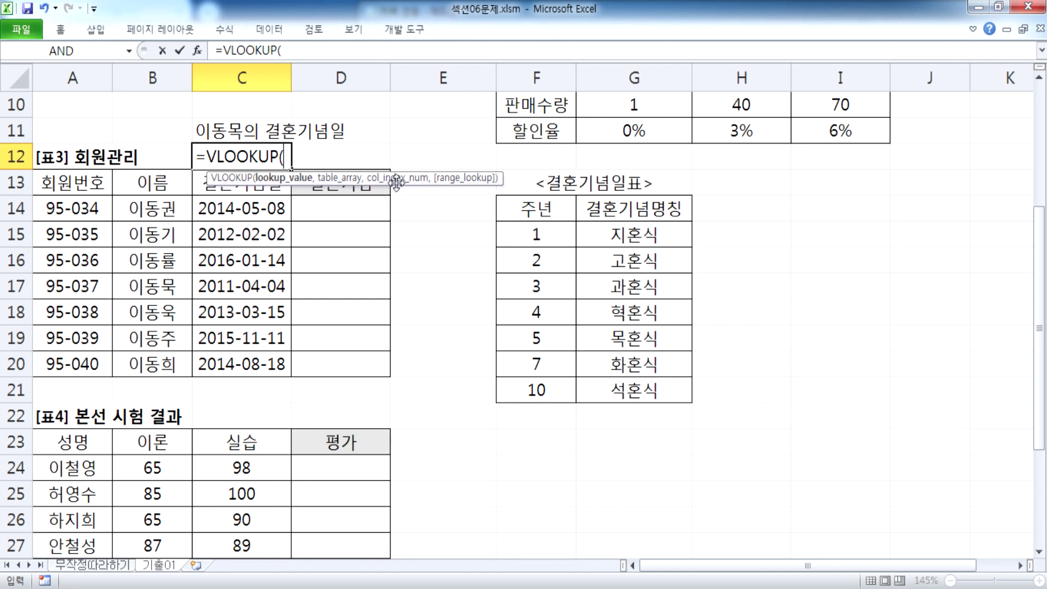
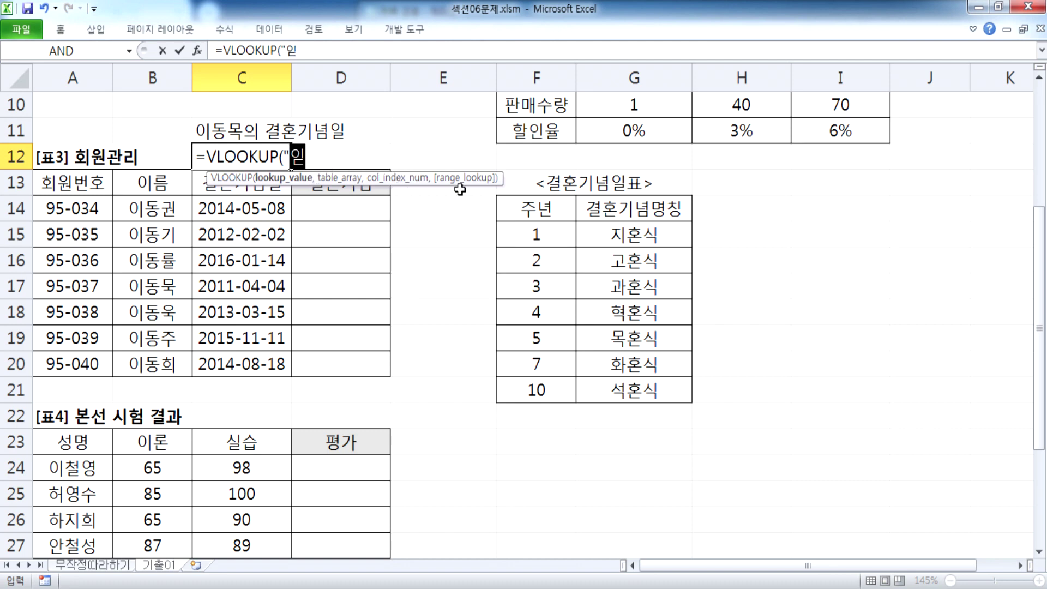
{"action": "type", "text": "\","}
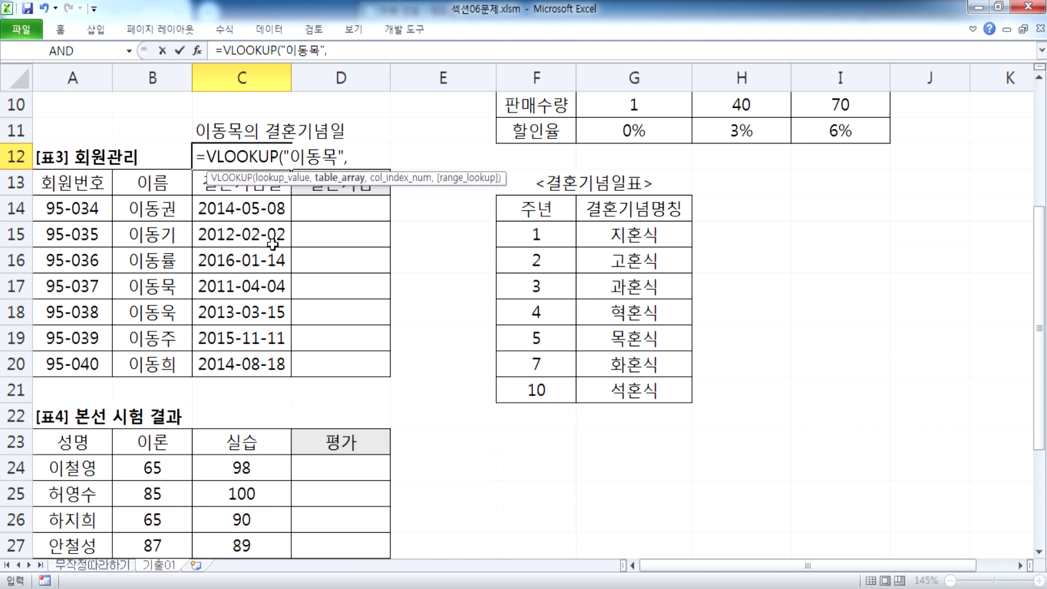
{"action": "left_click_drag", "start_coordinate": [154, 208], "coordinate": [251, 358]}
{"action": "left_click_drag", "start_coordinate": [82, 208], "coordinate": [82, 274]}
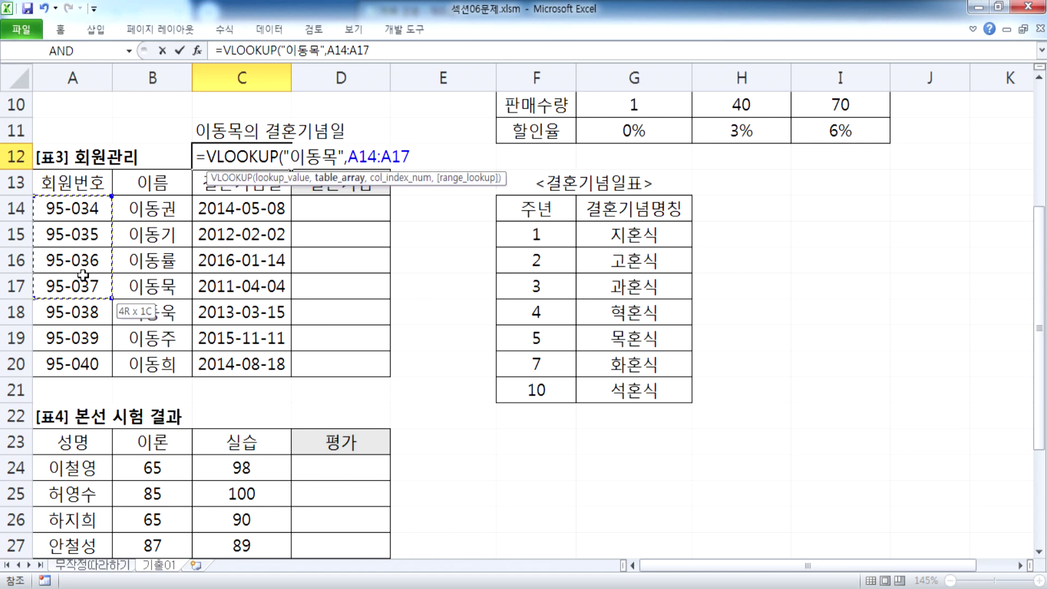
{"action": "left_click_drag", "start_coordinate": [146, 210], "coordinate": [224, 362]}
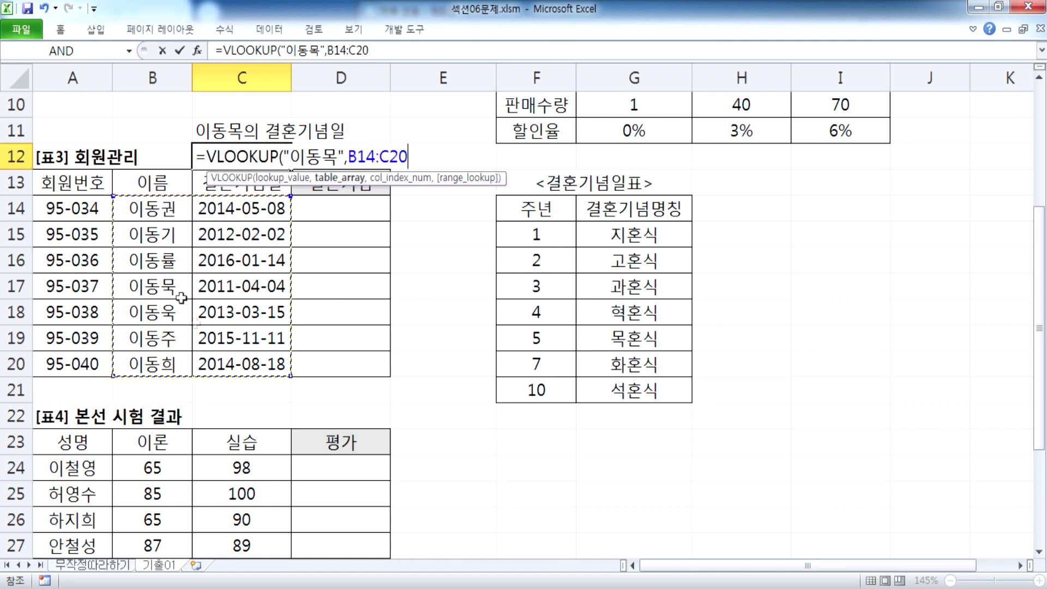
{"action": "left_click_drag", "start_coordinate": [289, 157], "coordinate": [321, 159]}
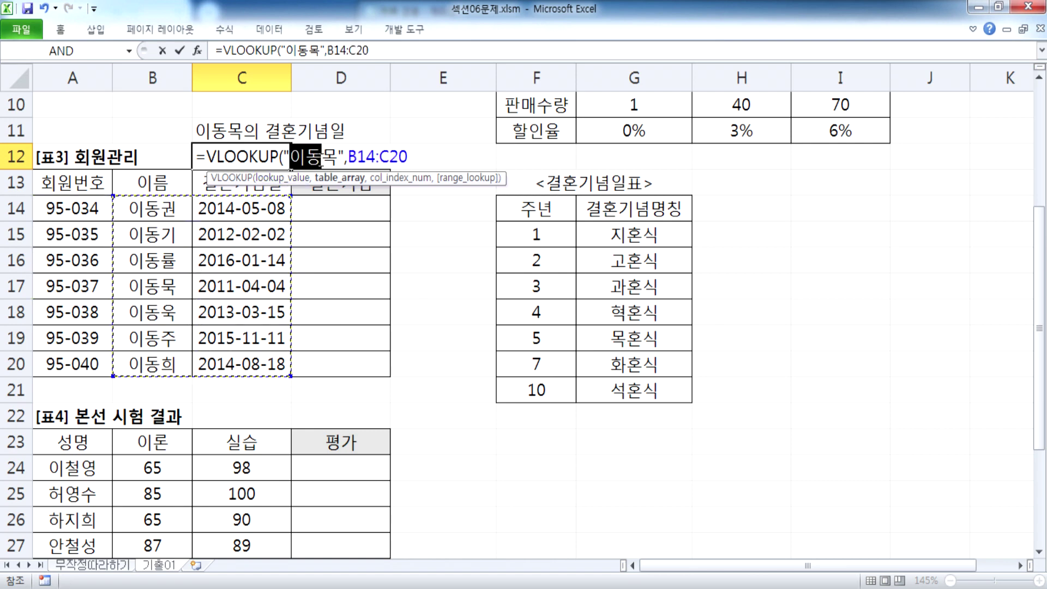
{"action": "left_click", "coordinate": [422, 159]}
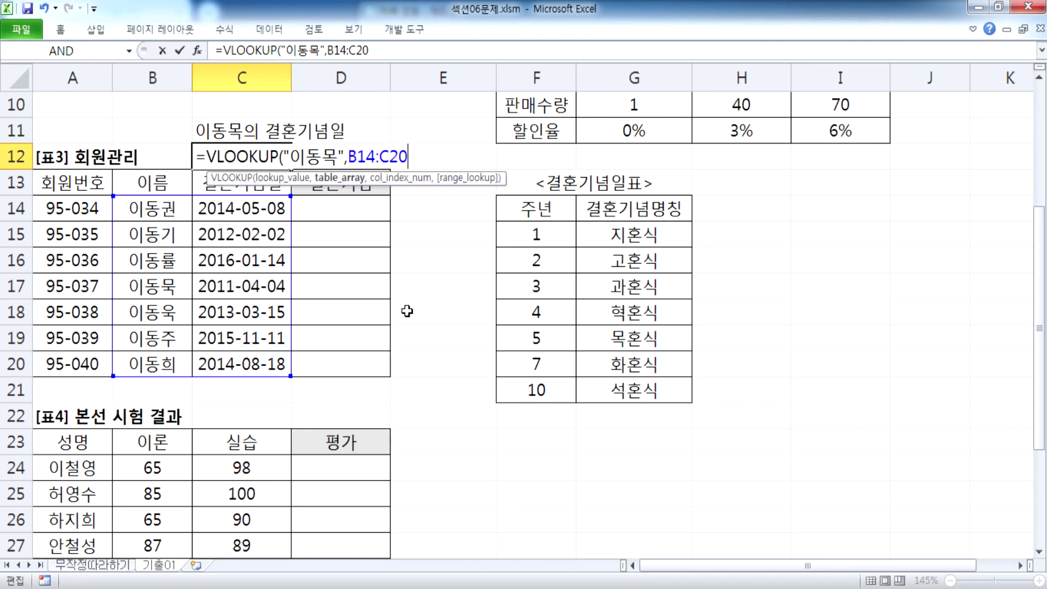
{"action": "type", "text": ","}
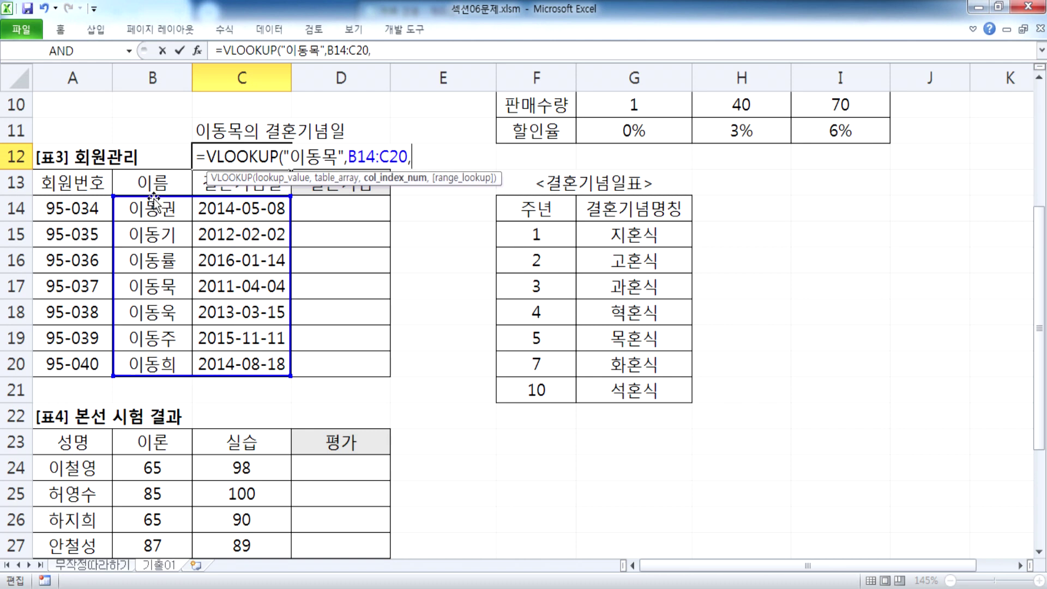
{"action": "type", "text": "2"}
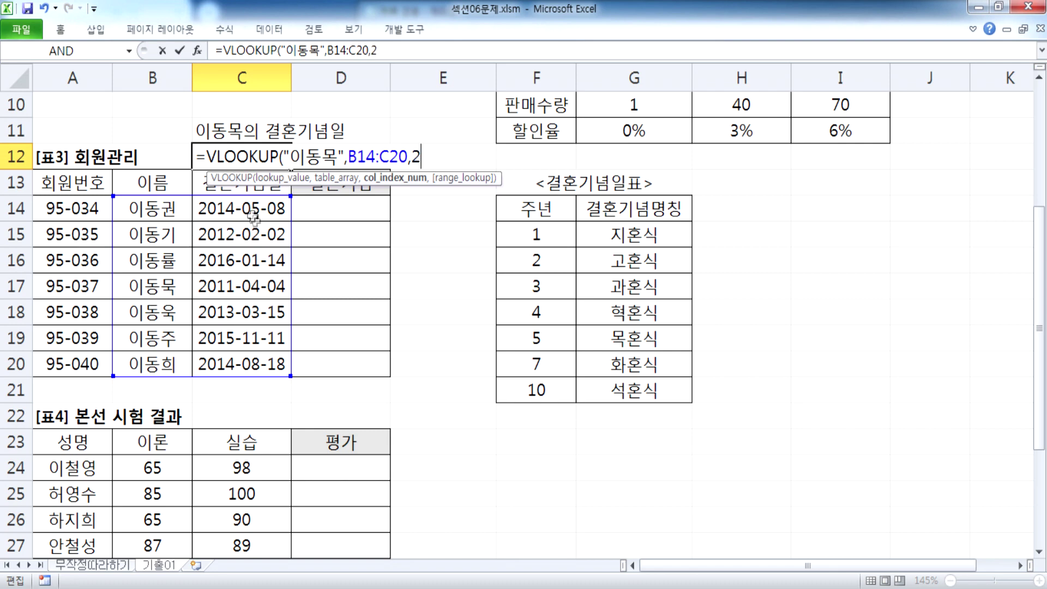
{"action": "type", "text": ","}
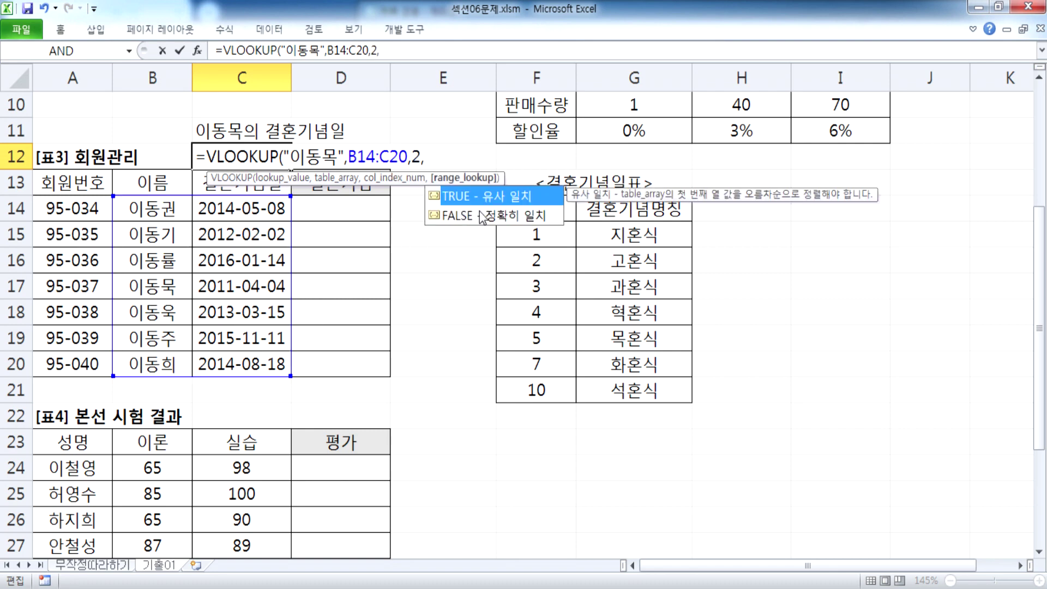
{"action": "left_click", "coordinate": [478, 221]}
{"action": "double_click", "coordinate": [477, 215]}
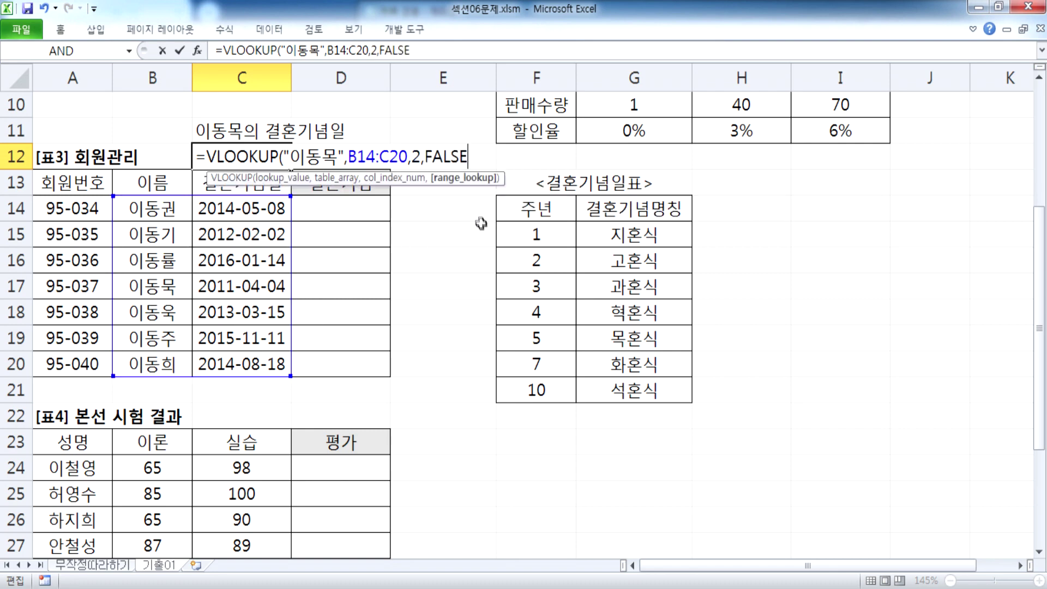
{"action": "key", "text": "Return"}
Correct the last syllable of the looked-up name in C12 to match B17.
{"action": "left_click", "coordinate": [225, 155]}
{"action": "double_click", "coordinate": [226, 155]}
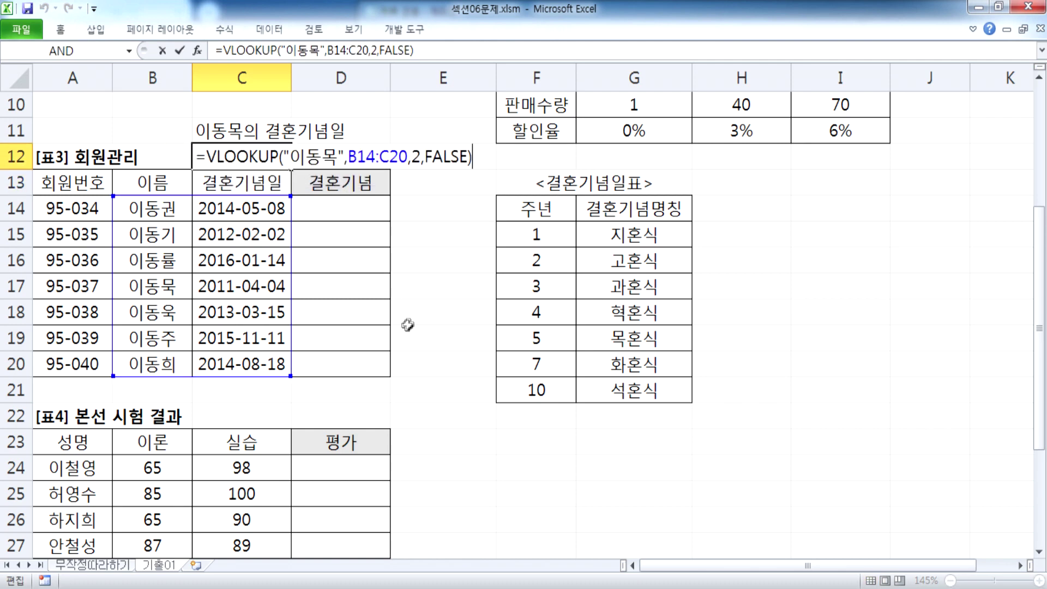
{"action": "left_click", "coordinate": [331, 160]}
{"action": "key", "text": "BackSpace"}
{"action": "type", "text": "묵"}
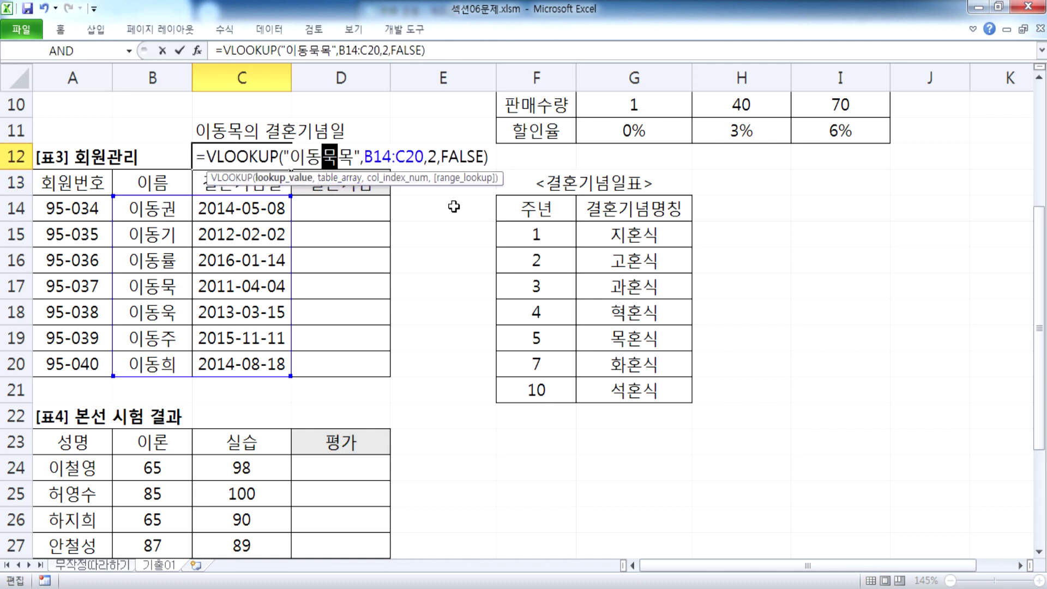
{"action": "key", "text": "Return"}
Format C12's serial number 40637 as a Short Date, showing 2011-04-04.
{"action": "left_click", "coordinate": [266, 159]}
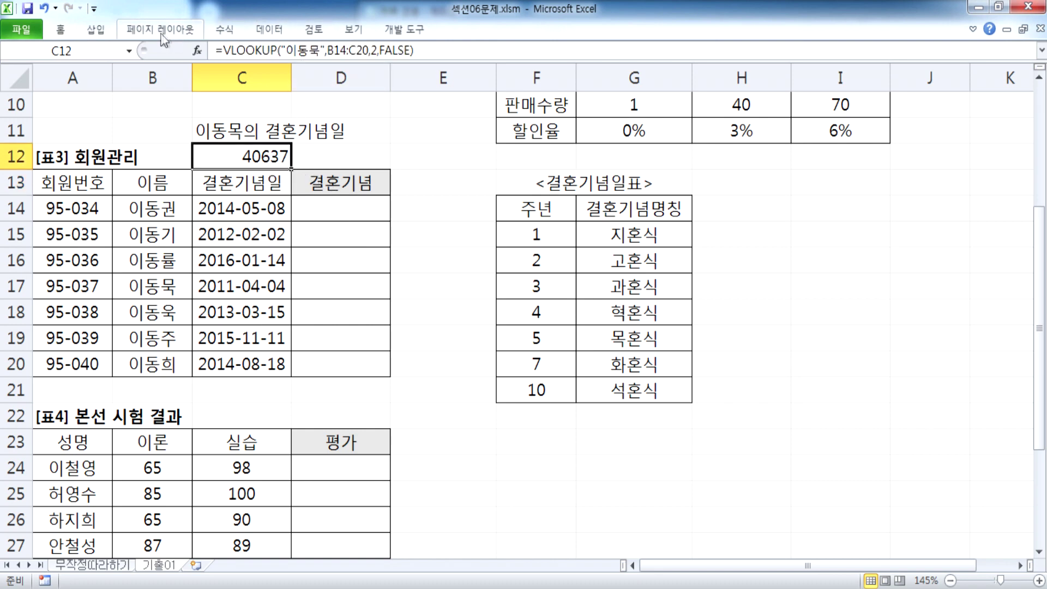
{"action": "left_click", "coordinate": [62, 30]}
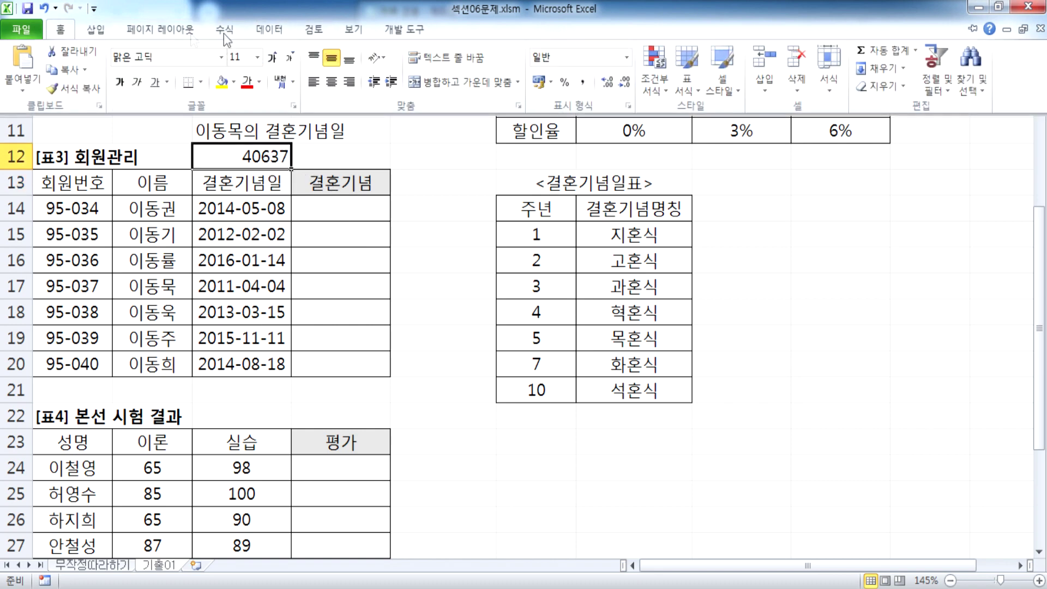
{"action": "left_click", "coordinate": [627, 57]}
{"action": "left_click", "coordinate": [597, 228]}
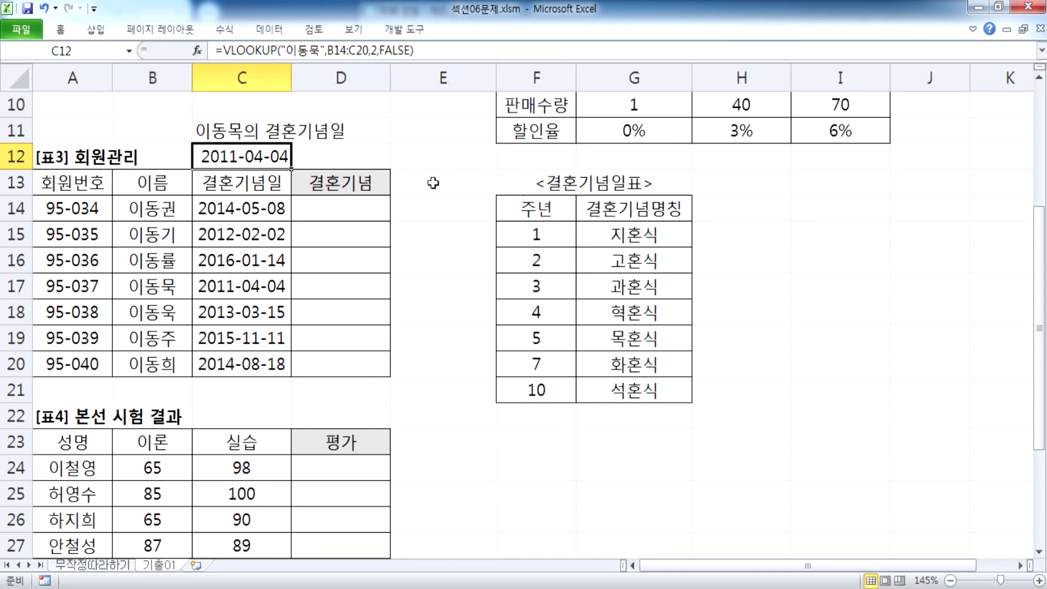
{"action": "left_click", "coordinate": [212, 285]}
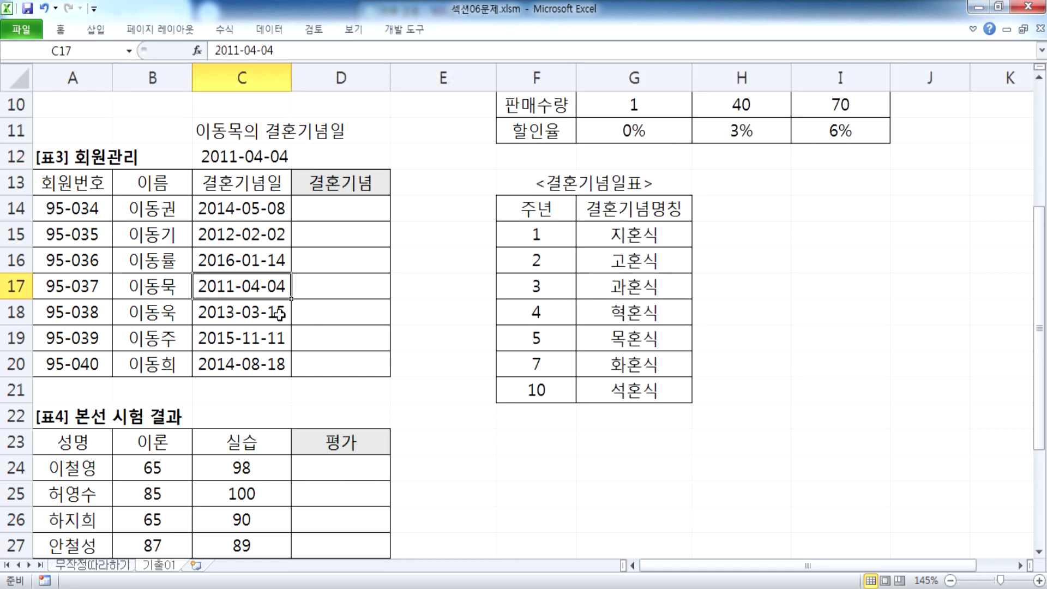
Change the C12 lookup name to another member and compare with C14's date.
{"action": "left_click", "coordinate": [250, 154]}
{"action": "double_click", "coordinate": [240, 160]}
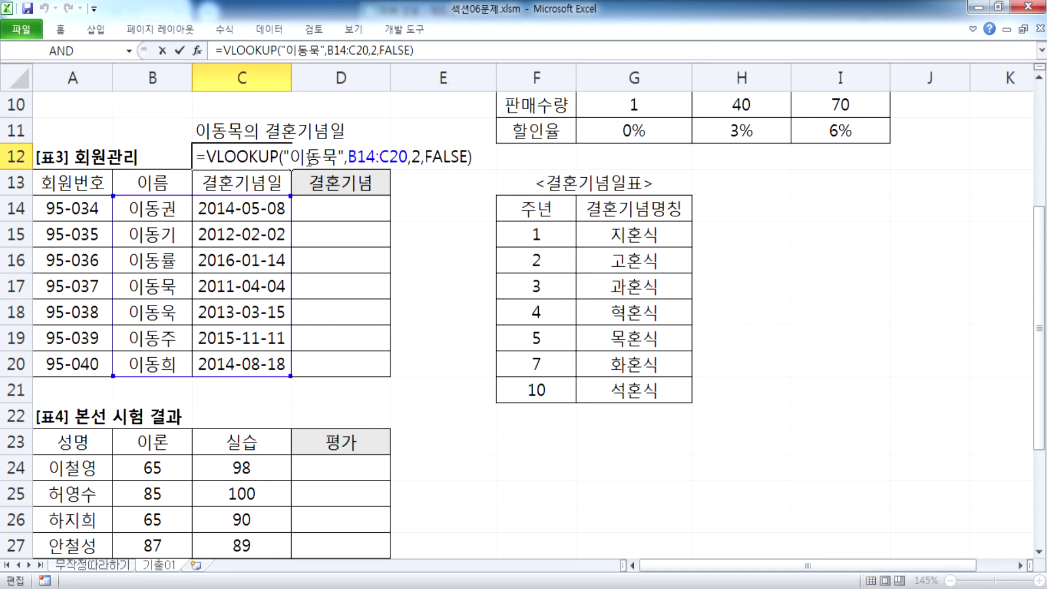
{"action": "left_click", "coordinate": [325, 160]}
{"action": "type", "text": "권"}
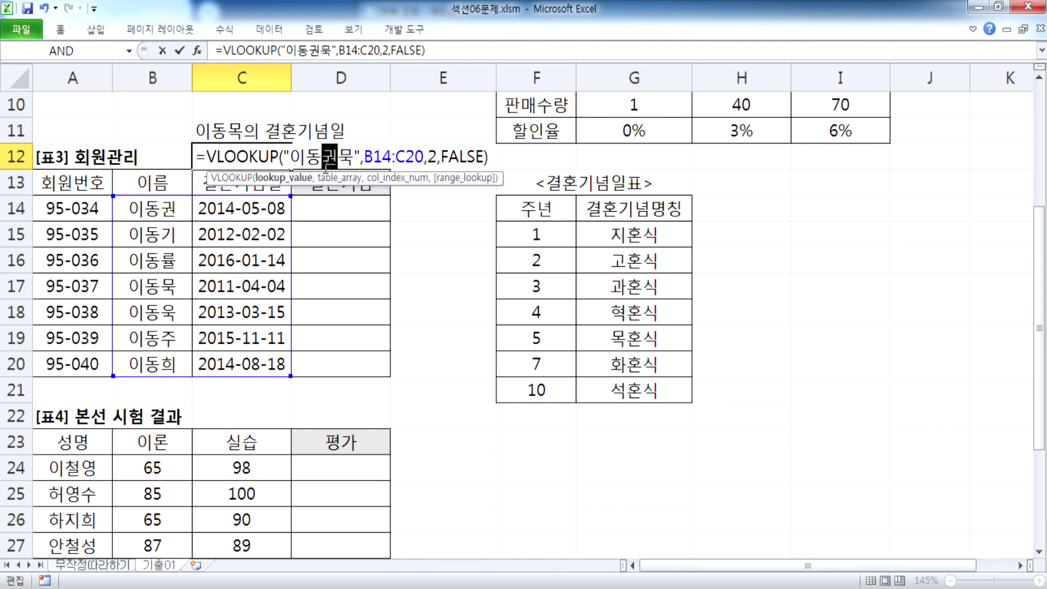
{"action": "key", "text": "Delete"}
{"action": "key", "text": "Return"}
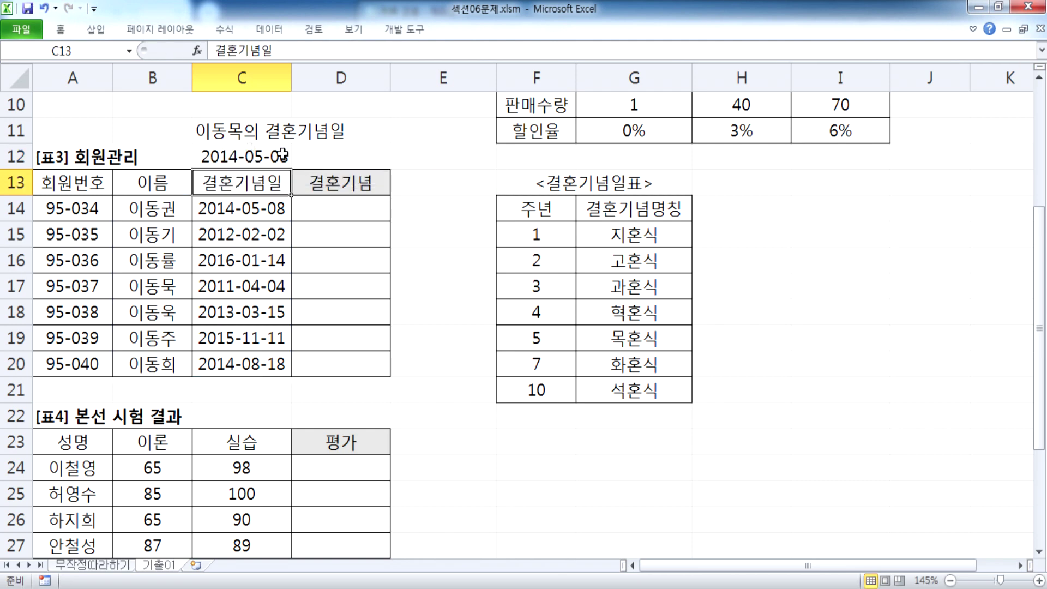
{"action": "left_click", "coordinate": [239, 208]}
Swap the lookup name's last character again and compare the result with C15's date.
{"action": "left_click", "coordinate": [255, 160]}
{"action": "double_click", "coordinate": [255, 160]}
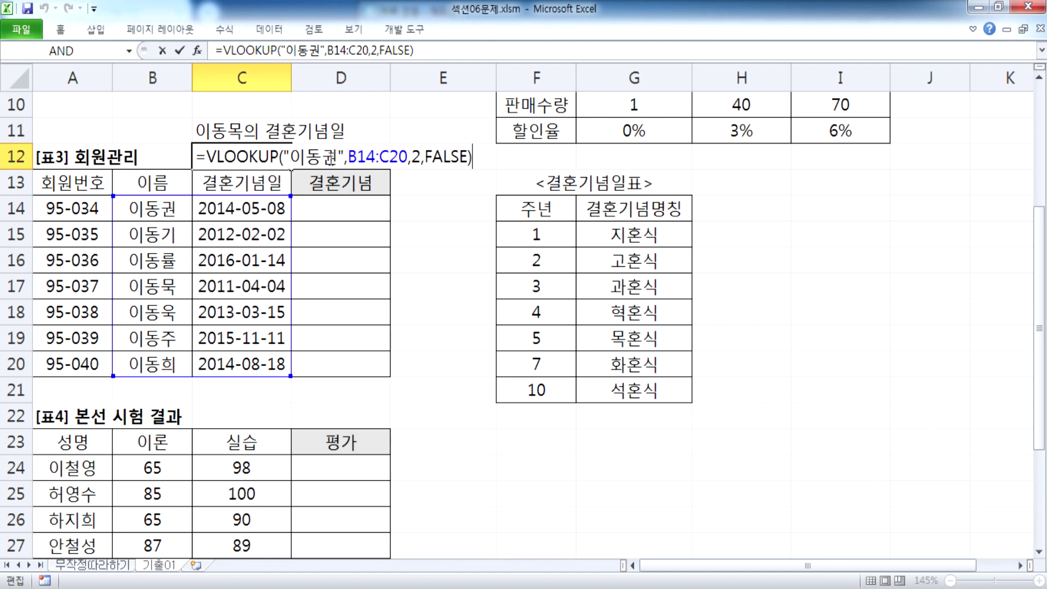
{"action": "left_click_drag", "start_coordinate": [322, 156], "coordinate": [338, 156]}
{"action": "type", "text": "기"}
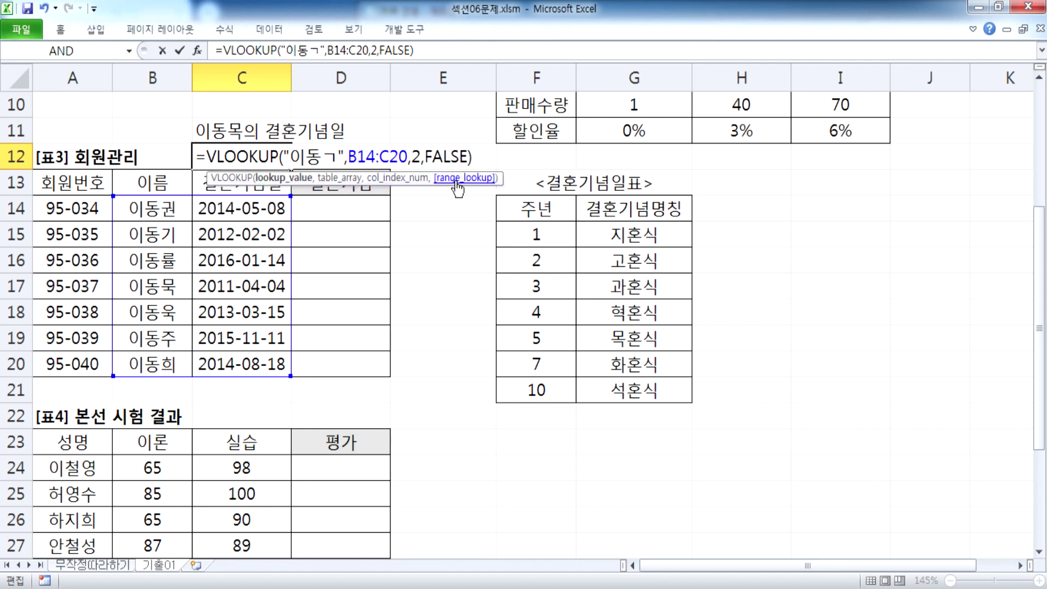
{"action": "key", "text": "Return"}
{"action": "left_click", "coordinate": [272, 235]}
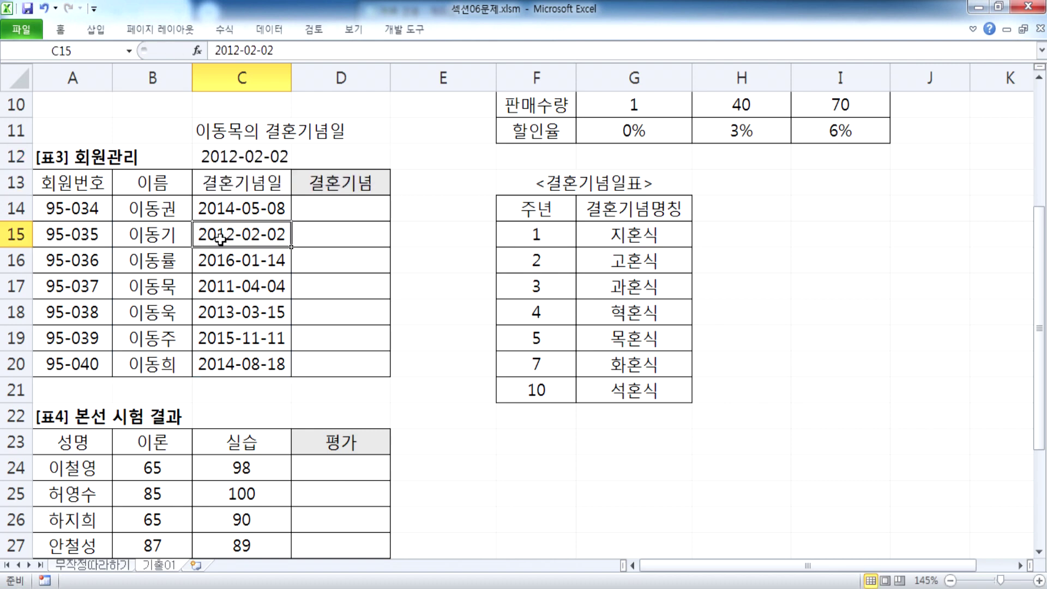
Change the lookup to another member so C12 returns 2015-11-11.
{"action": "left_click", "coordinate": [275, 162]}
{"action": "double_click", "coordinate": [274, 162]}
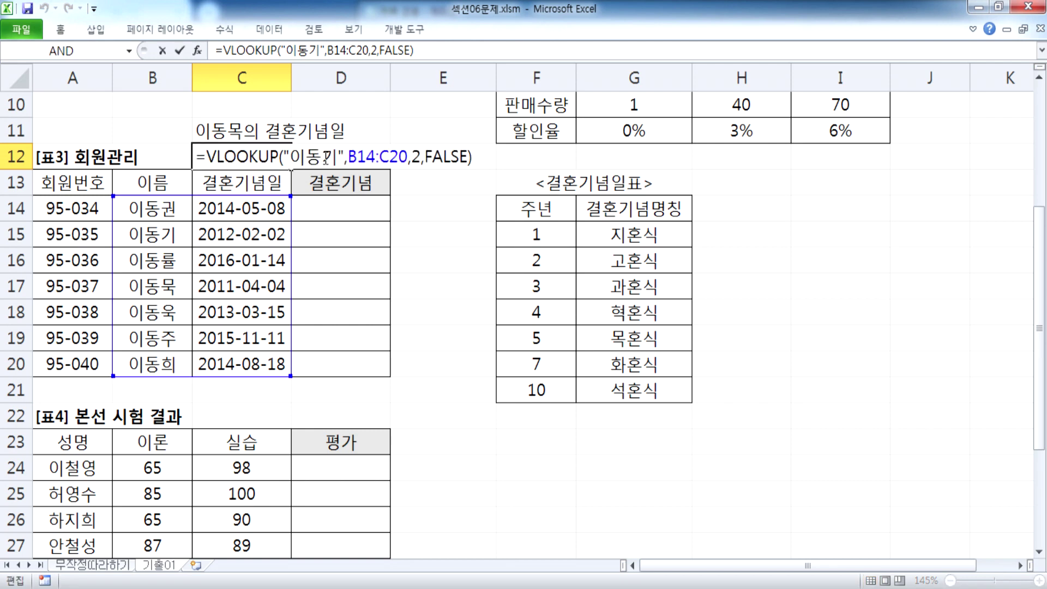
{"action": "left_click", "coordinate": [325, 159]}
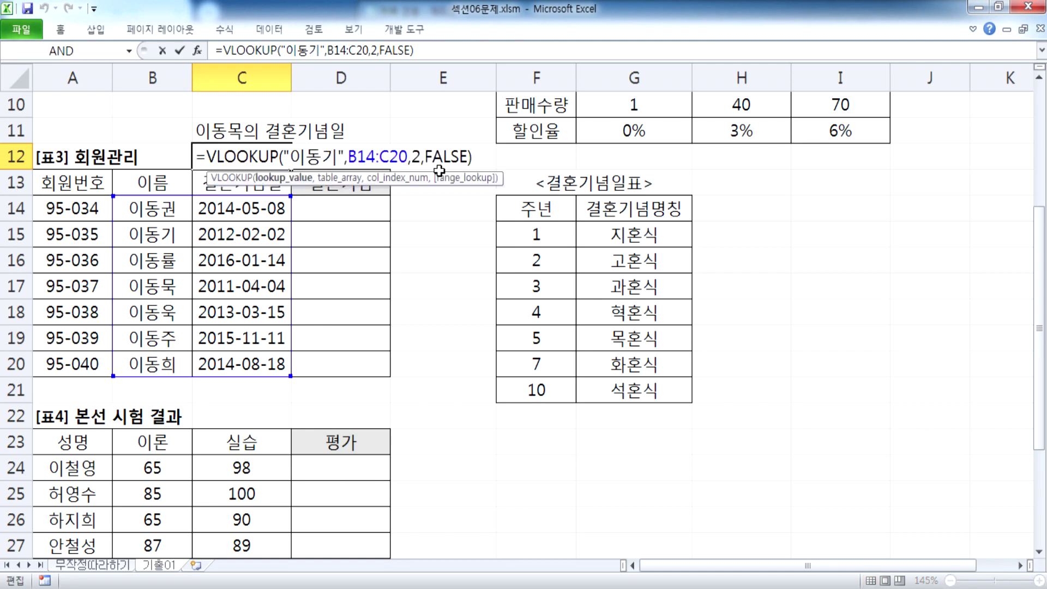
{"action": "type", "text": "주"}
{"action": "key", "text": "Delete"}
{"action": "key", "text": "Return"}
Change the lookup to a name not in B14:B20 so C12 shows #N/A.
{"action": "left_click", "coordinate": [258, 147]}
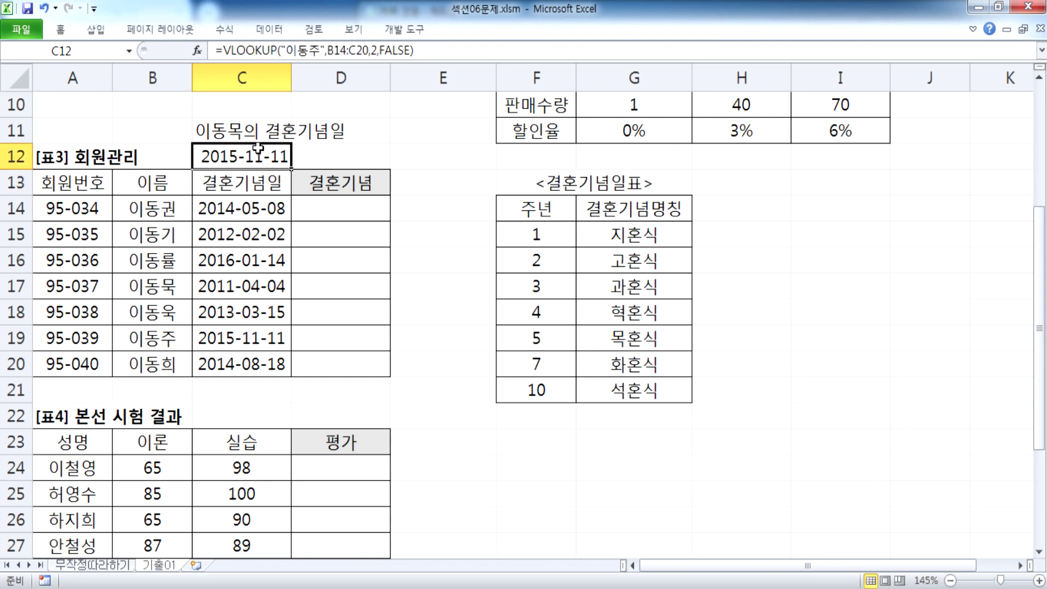
{"action": "double_click", "coordinate": [258, 147]}
{"action": "left_click", "coordinate": [321, 157]}
{"action": "type", "text": "호"}
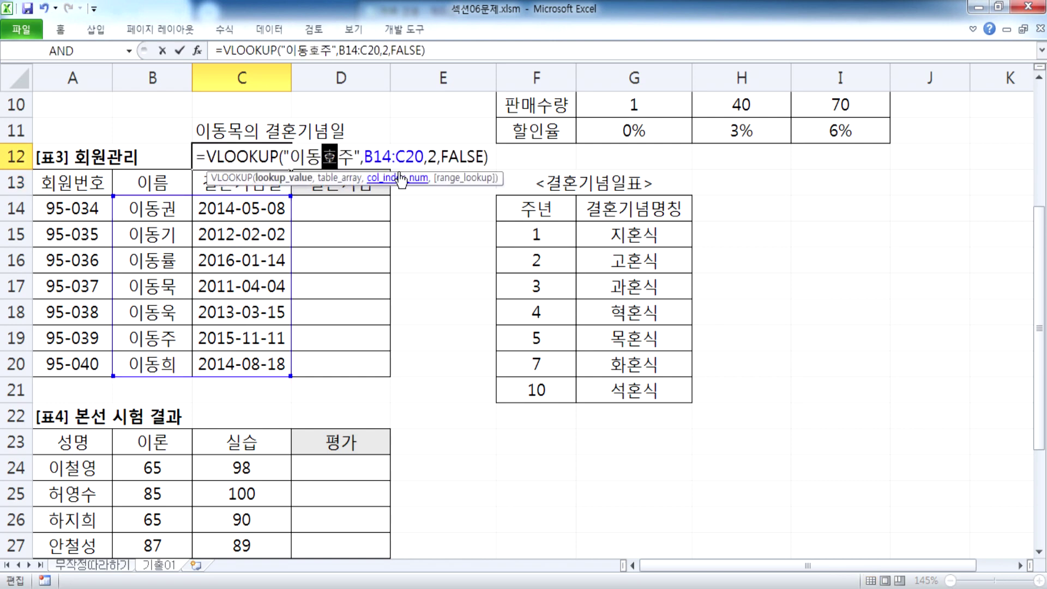
{"action": "key", "text": "Delete"}
{"action": "key", "text": "Return"}
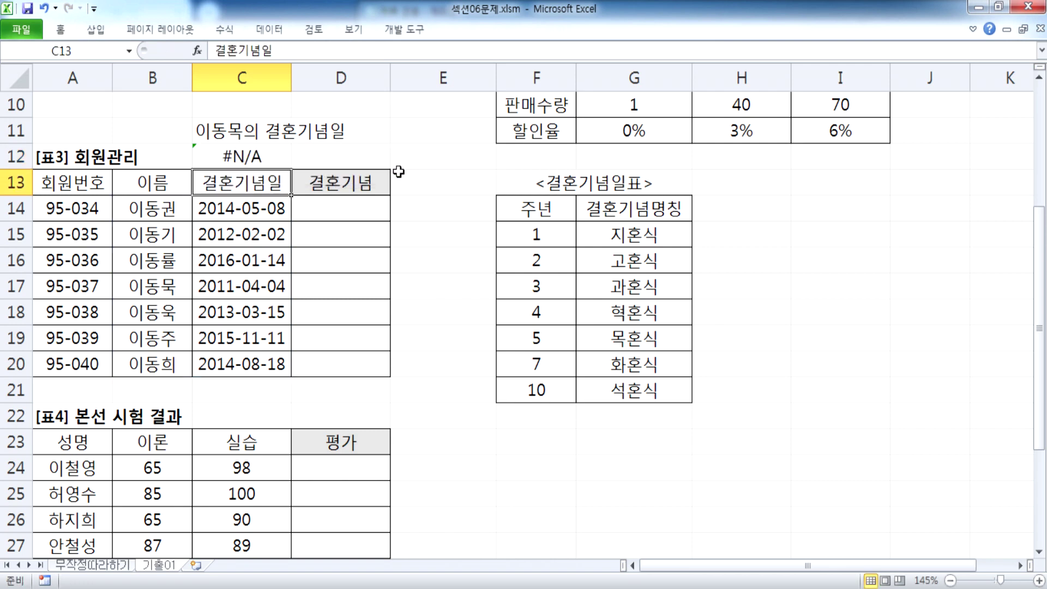
Delete ',FALSE' from the C12 VLOOKUP so it ends with B14:C20, 2.
{"action": "left_click", "coordinate": [245, 156]}
{"action": "key", "text": "F2"}
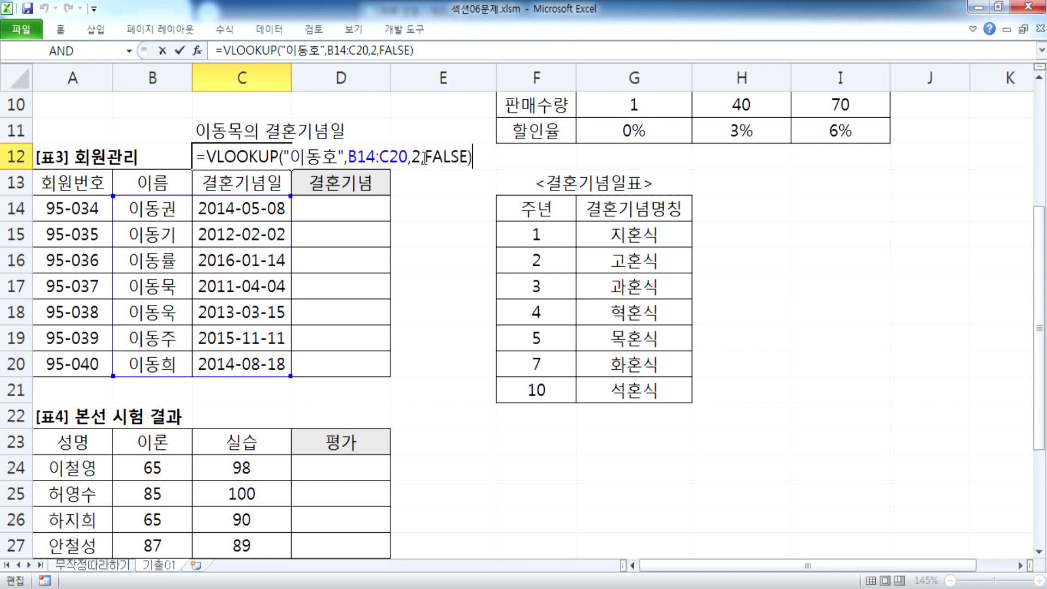
{"action": "left_click_drag", "start_coordinate": [423, 162], "coordinate": [467, 159]}
{"action": "key", "text": "Delete"}
{"action": "key", "text": "BackSpace"}
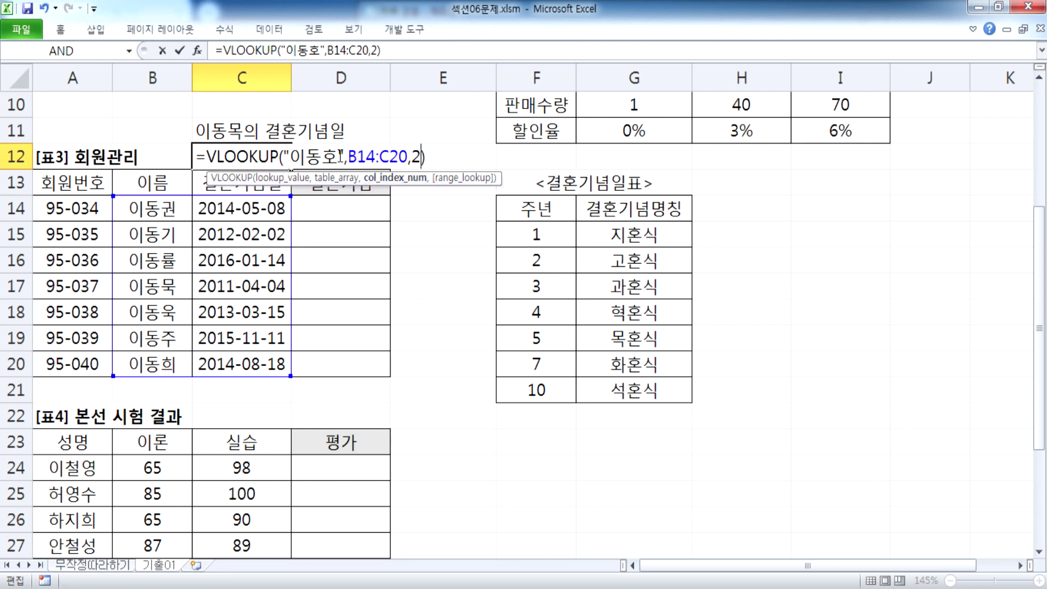
{"action": "key", "text": "Return"}
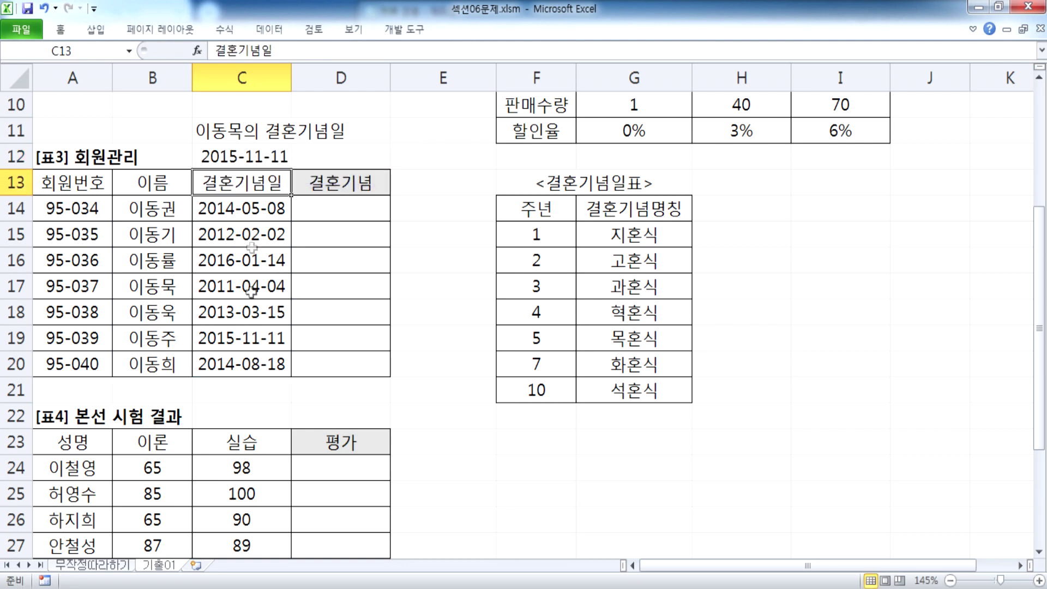
Restore the original member's name in the C12 lookup so it returns 2011-04-04.
{"action": "left_click", "coordinate": [251, 164]}
{"action": "key", "text": "F2"}
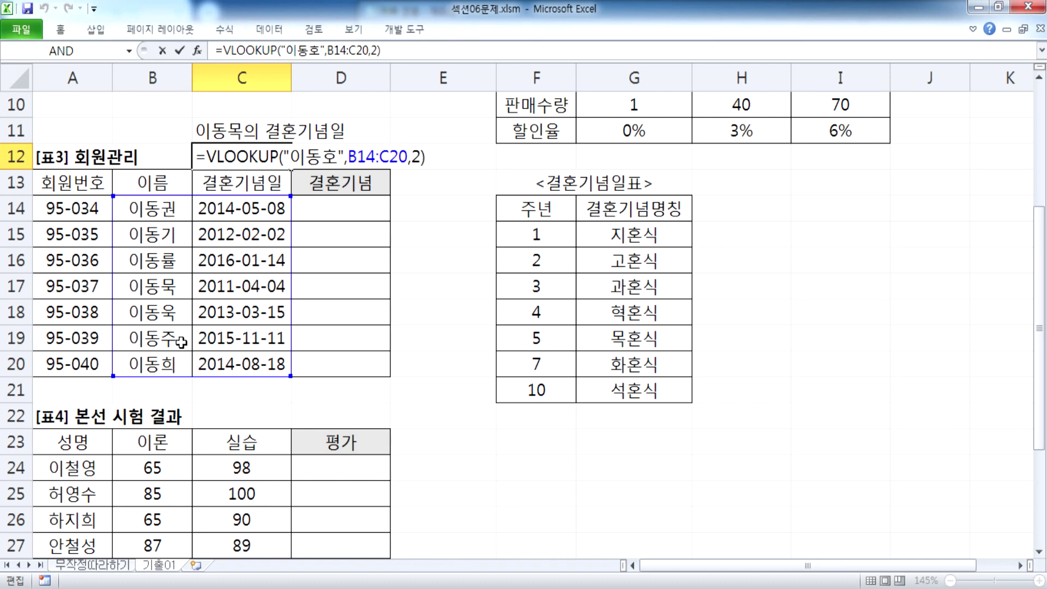
{"action": "key", "text": "Return"}
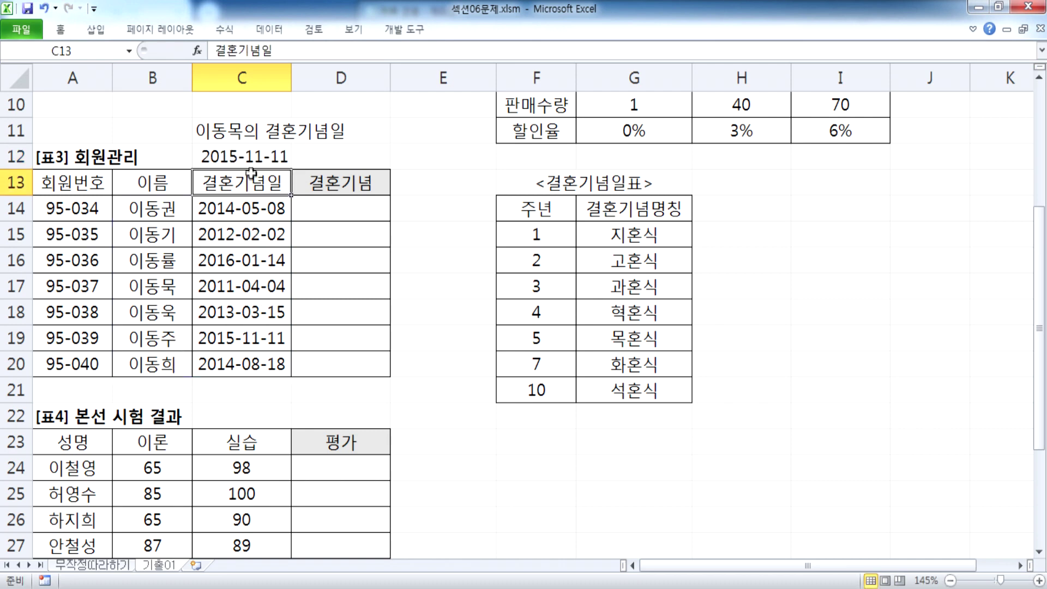
{"action": "key", "text": "Up"}
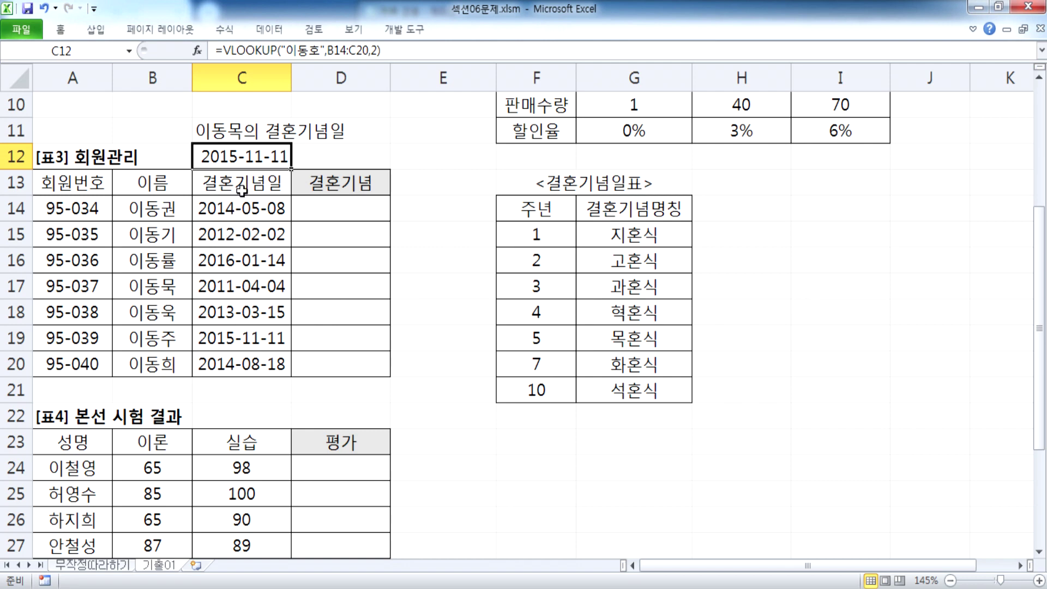
{"action": "key", "text": "F2"}
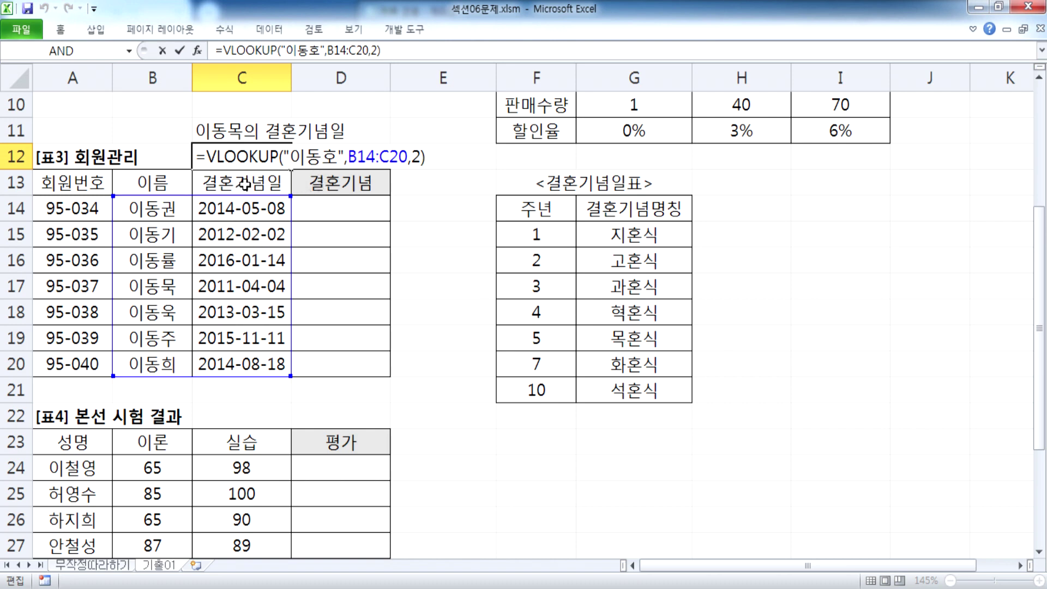
{"action": "key", "text": "ctrl+Return"}
{"action": "key", "text": "F2"}
{"action": "left_click", "coordinate": [316, 158]}
{"action": "type", "text": "목"}
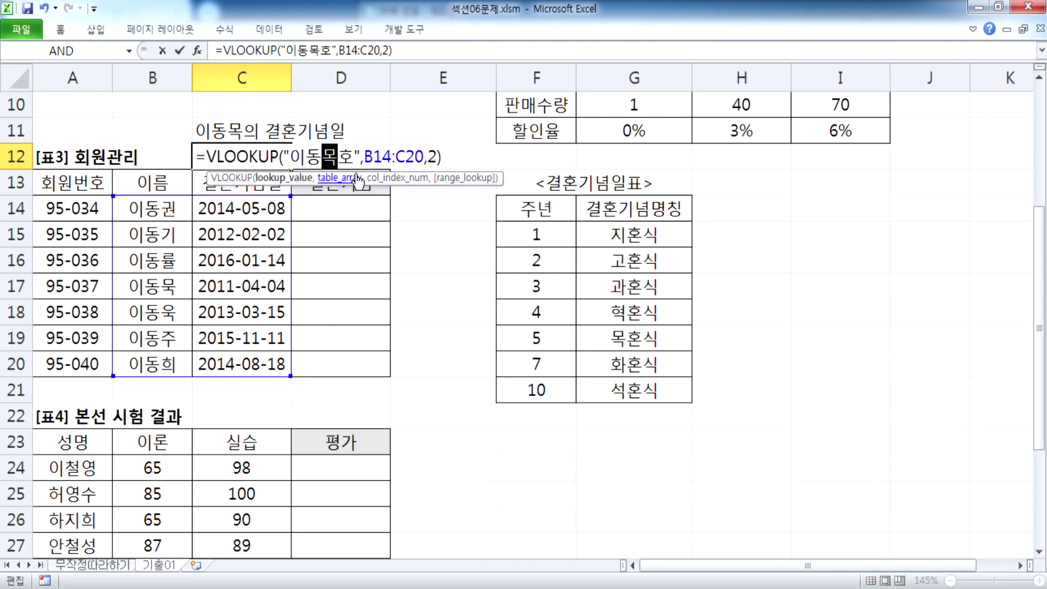
{"action": "key", "text": "Delete"}
{"action": "key", "text": "BackSpace"}
{"action": "type", "text": "묵"}
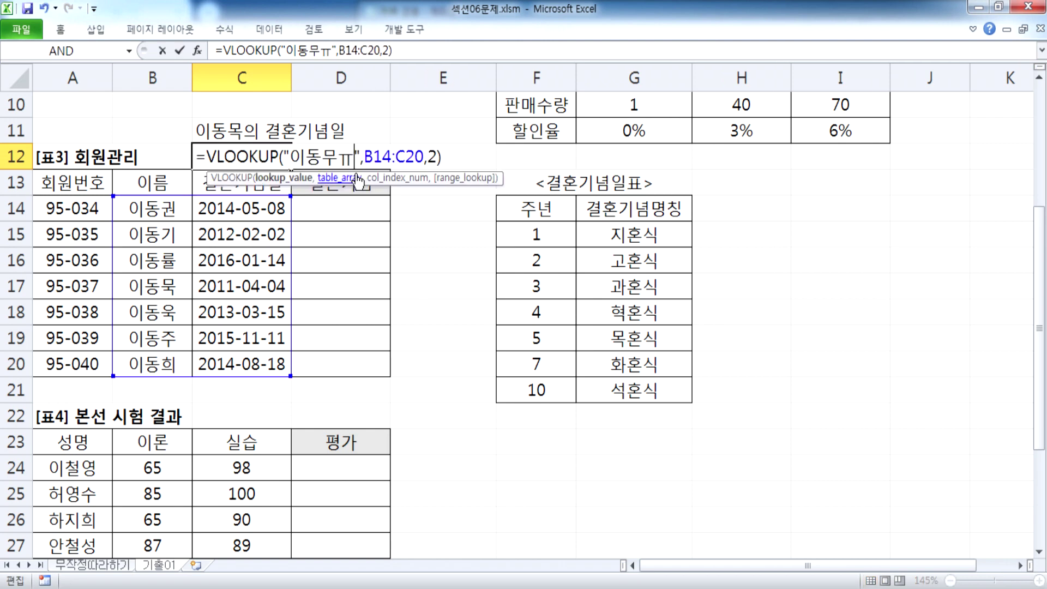
{"action": "key", "text": "Return"}
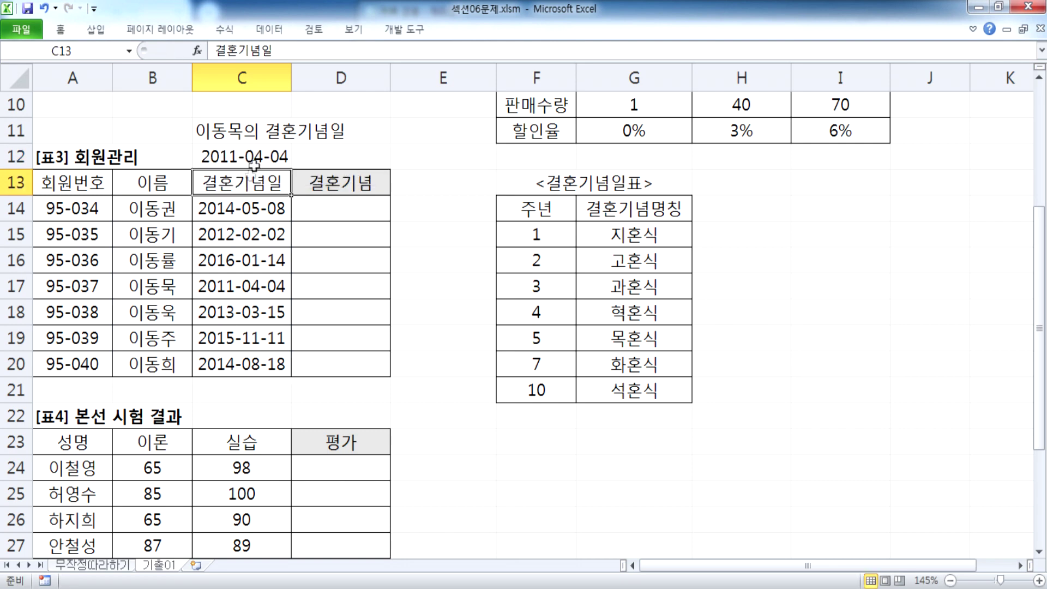
Clear the C12 lookup formula and the C11 anniversary label.
{"action": "left_click", "coordinate": [251, 161]}
{"action": "key", "text": "F2"}
{"action": "left_click", "coordinate": [421, 159]}
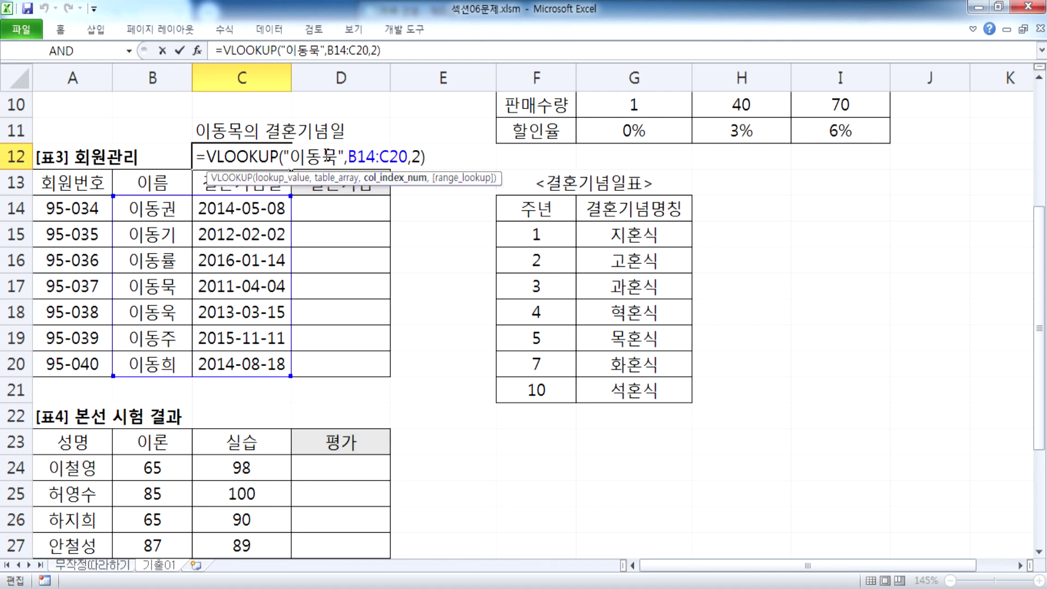
{"action": "key", "text": "Return"}
{"action": "key", "text": "Up"}
{"action": "key", "text": "Delete"}
{"action": "left_click", "coordinate": [241, 130]}
{"action": "key", "text": "Delete"}
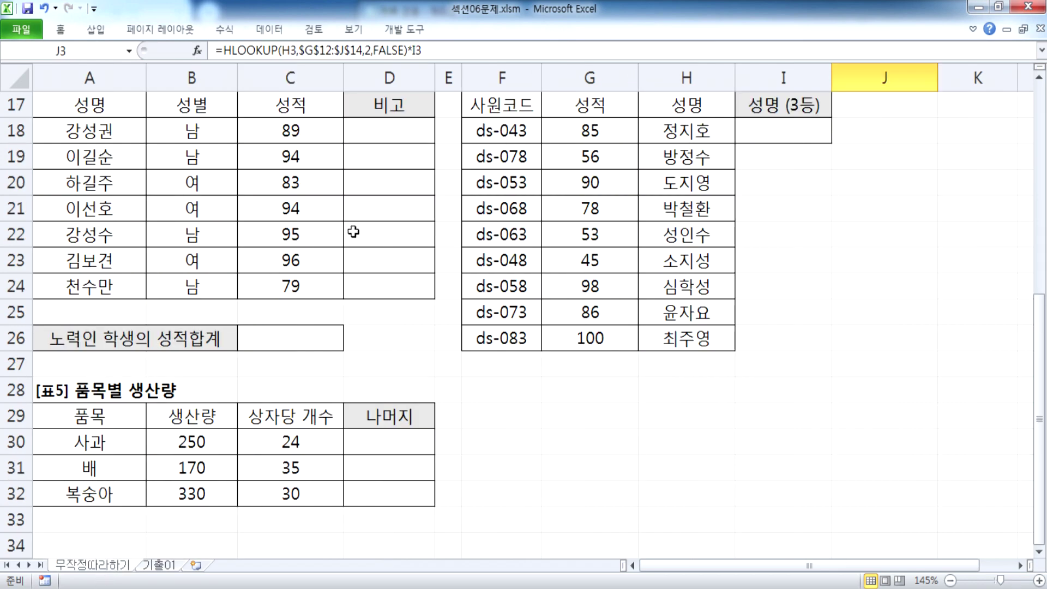
Alternate between the Excel sheet and the Notepad HLOOKUP notes, ending with the notes in front.
{"action": "scroll", "coordinate": [352, 234], "scroll_direction": "up", "scroll_amount": 2}
{"action": "scroll", "coordinate": [357, 227], "scroll_direction": "down", "scroll_amount": 1}
{"action": "key", "text": "alt+Tab"}
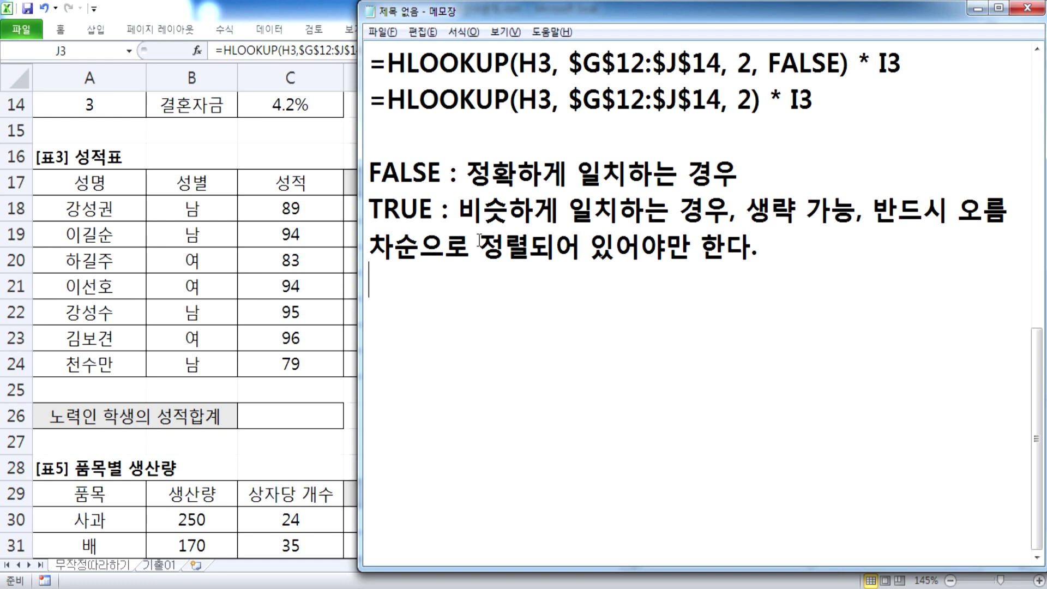
{"action": "key", "text": "alt+Tab"}
{"action": "scroll", "coordinate": [478, 236], "scroll_direction": "up", "scroll_amount": 2}
{"action": "scroll", "coordinate": [478, 236], "scroll_direction": "down", "scroll_amount": 3}
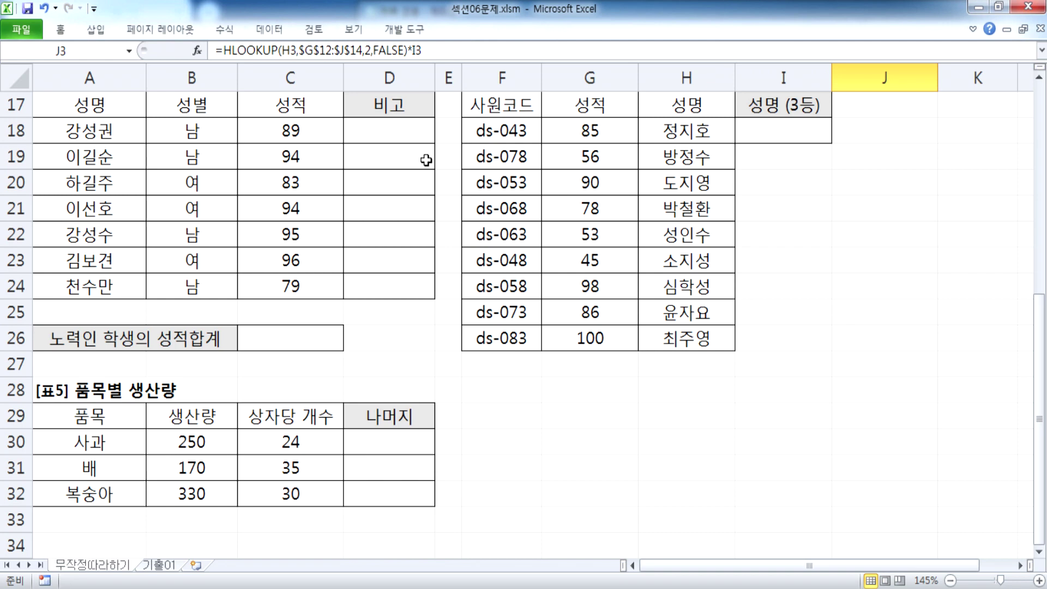
{"action": "left_click", "coordinate": [385, 133]}
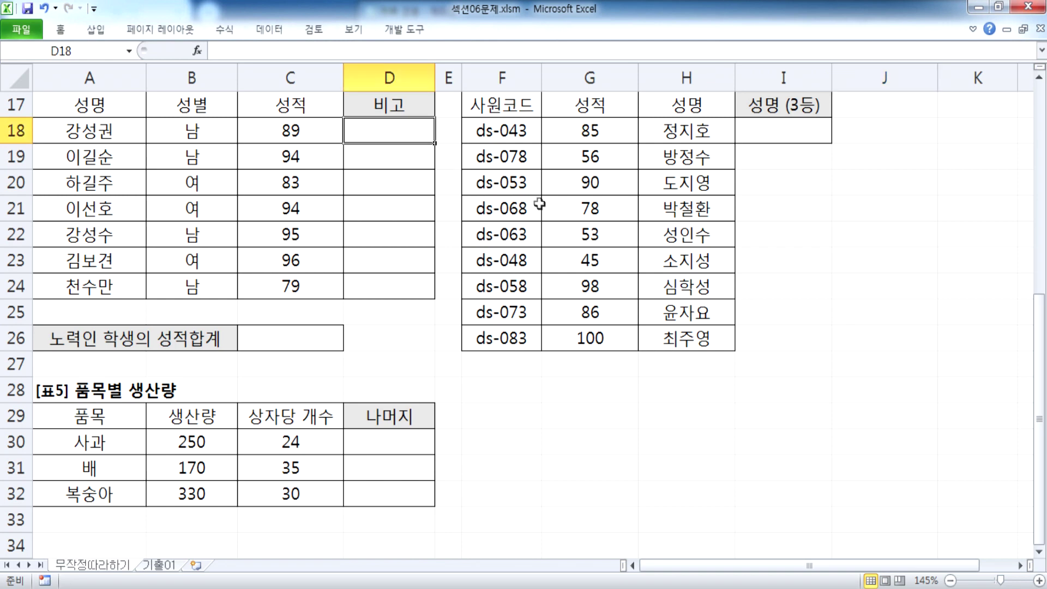
{"action": "key", "text": "alt+Tab"}
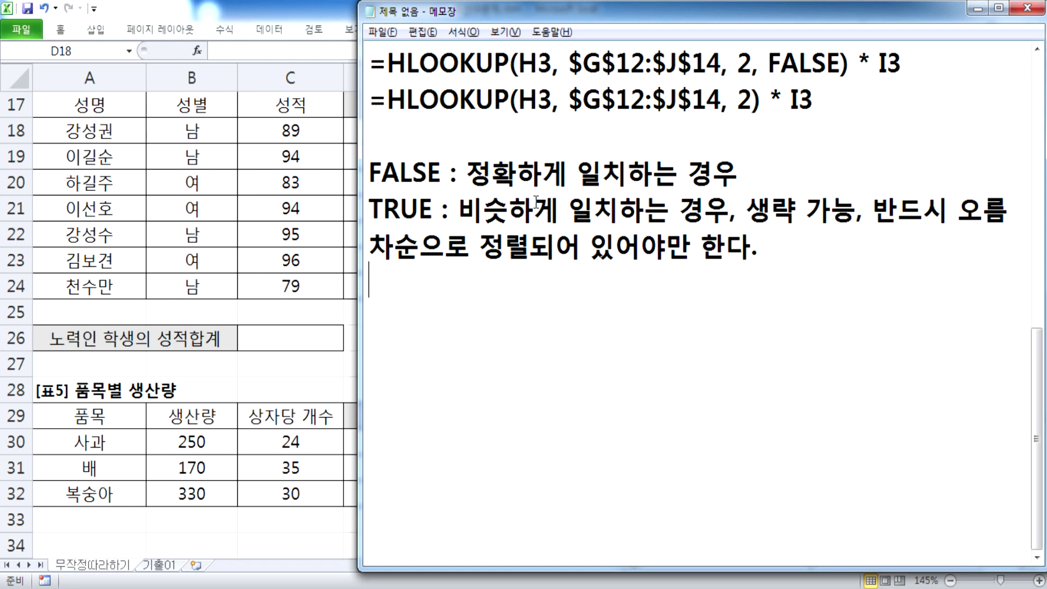
Write the ranking problem: 1st '최우수', 2nd '우수', 3rd '보통', rest '노력', highest score first.
{"action": "key", "text": "Return"}
{"action": "type", "text": "문제) 성"}
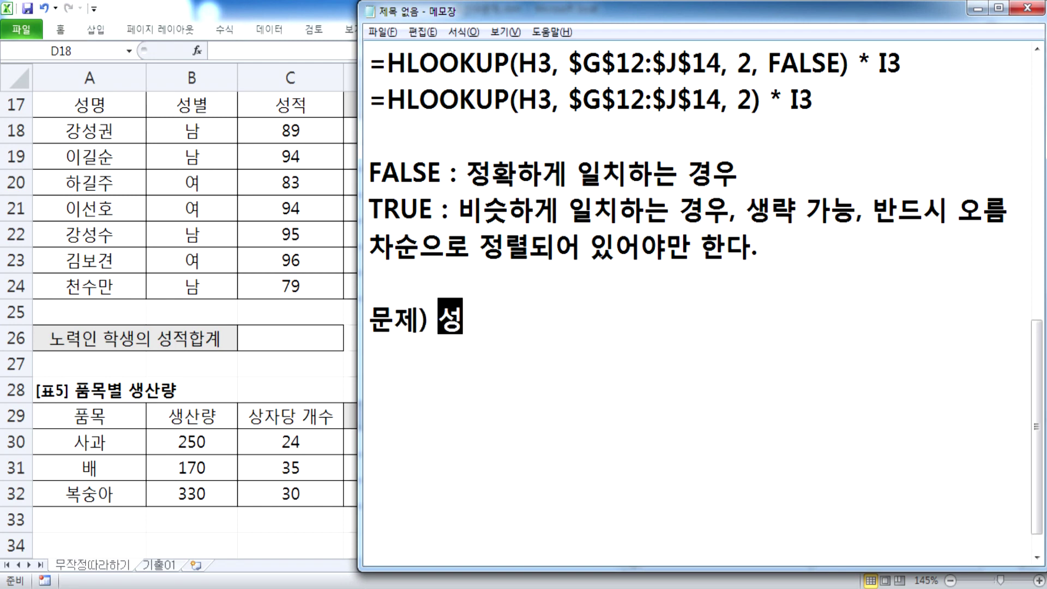
{"action": "type", "text": "적을 기준으로 "}
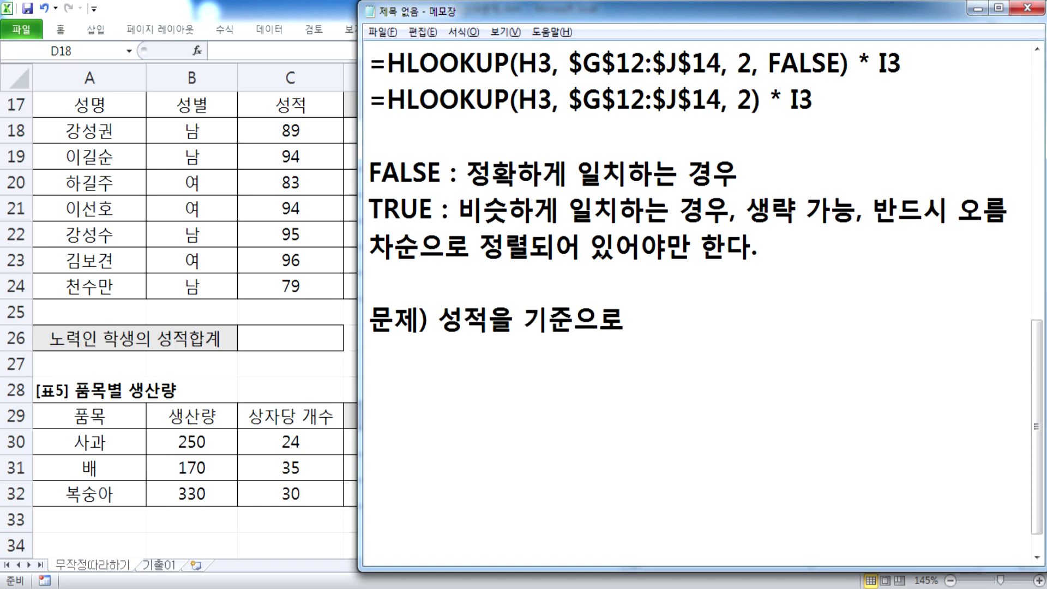
{"action": "type", "text": "ㅅㅜ"}
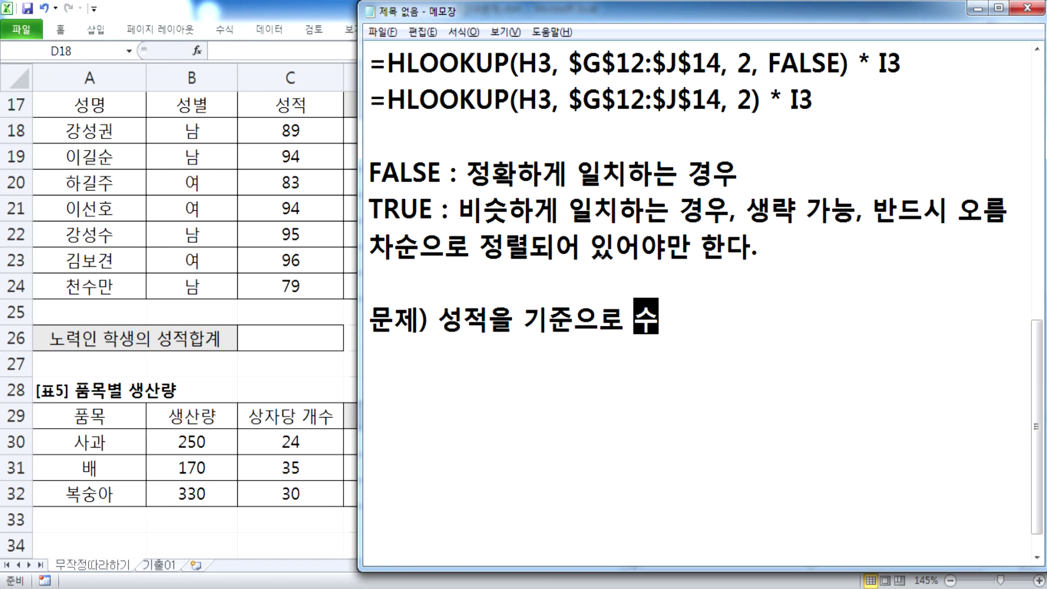
{"action": "type", "text": "ㄴ위"}
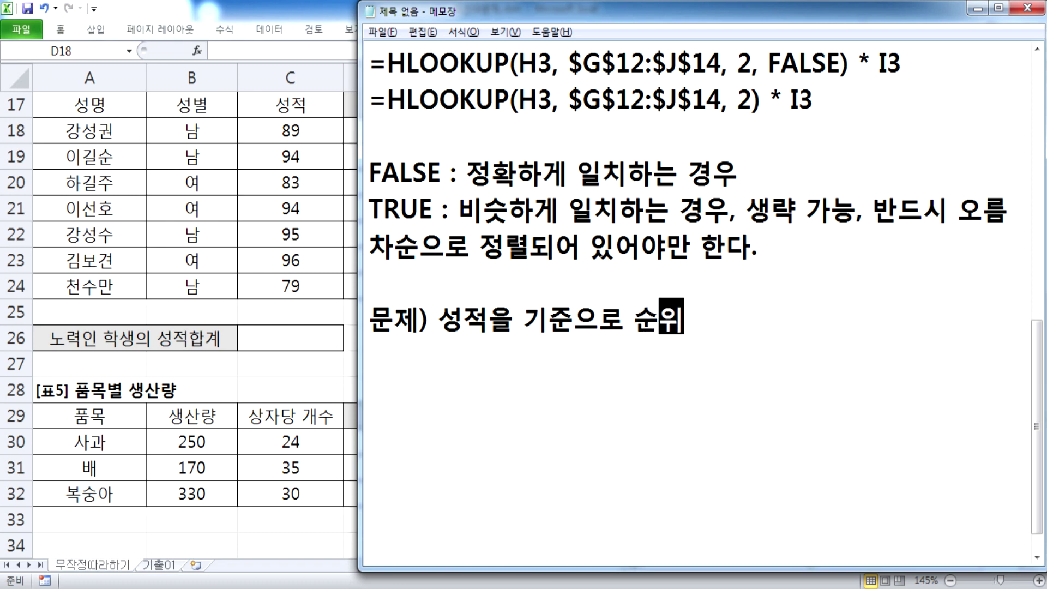
{"action": "type", "text": "를 계산"}
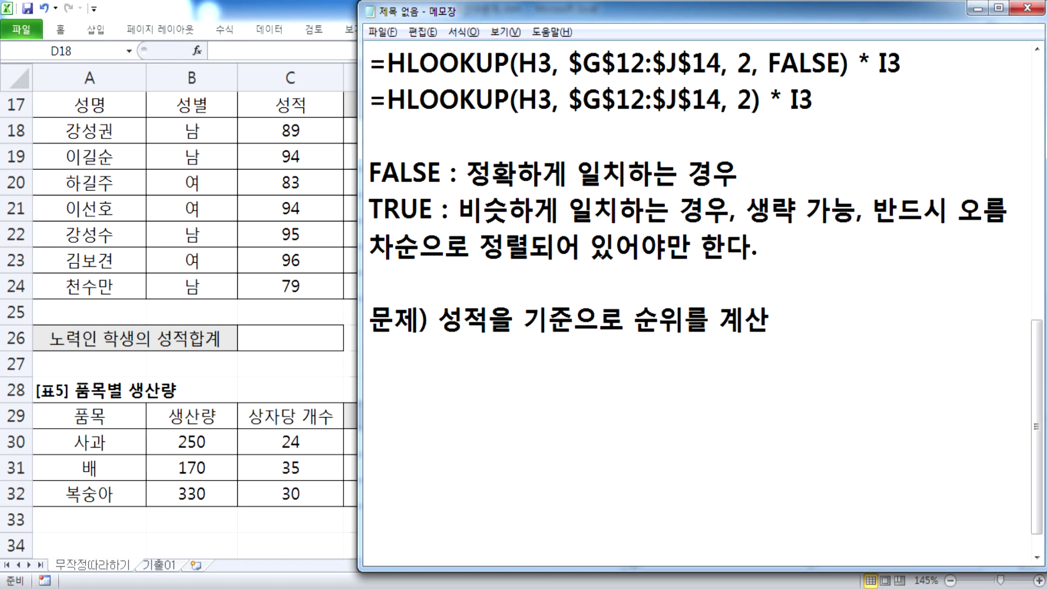
{"action": "key", "text": "alt+Tab"}
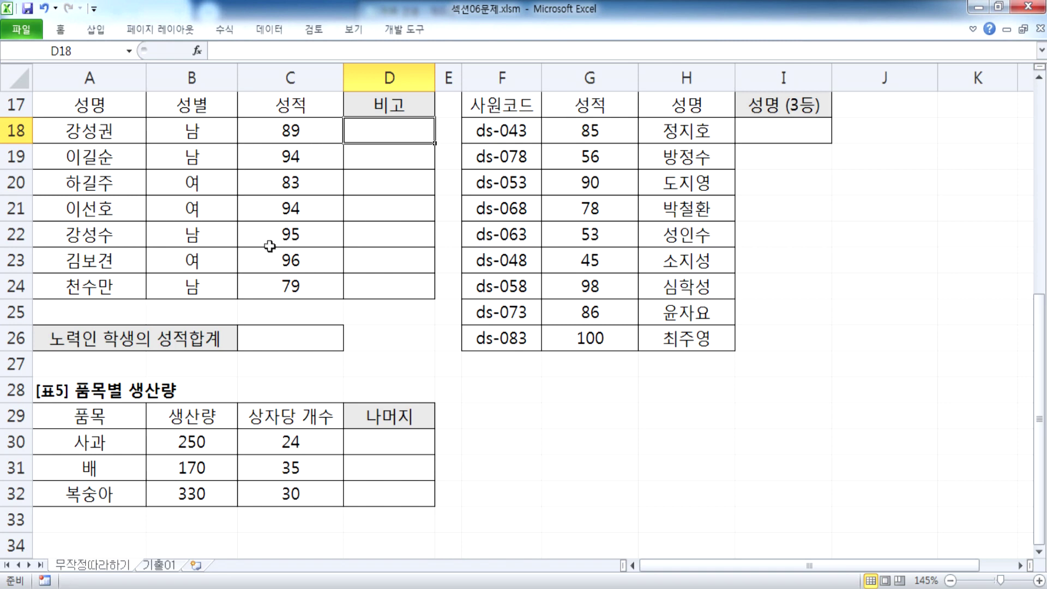
{"action": "key", "text": "alt+Tab"}
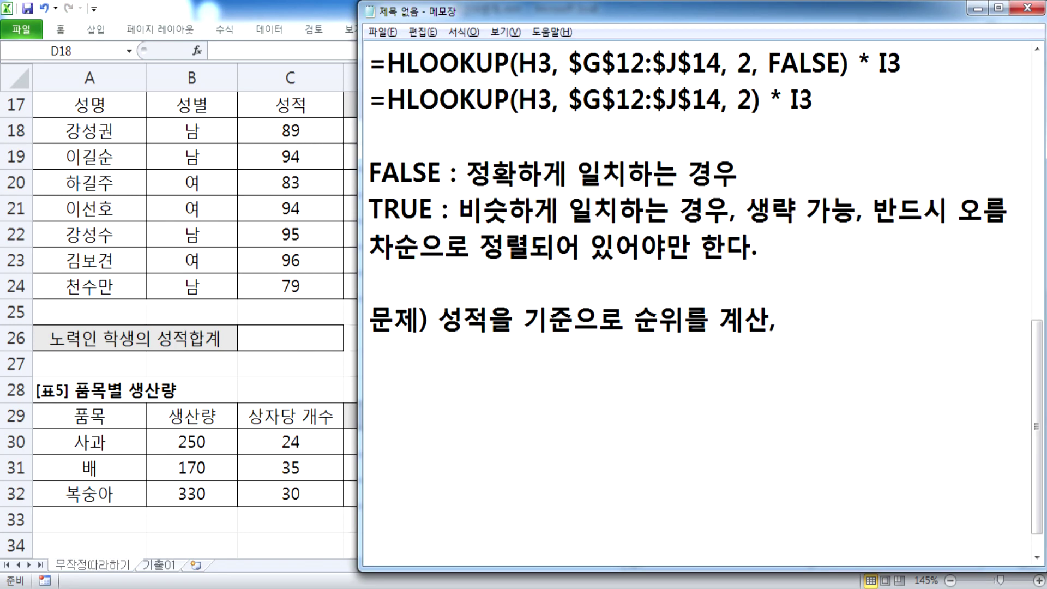
{"action": "type", "text": "2"}
{"action": "key", "text": "BackSpace"}
{"action": "key", "text": "BackSpace"}
{"action": "type", "text": "1위는 \"최우수\", 2회는"}
{"action": "key", "text": "BackSpace"}
{"action": "key", "text": "BackSpace"}
{"action": "key", "text": "BackSpace"}
{"action": "key", "text": "BackSpace"}
{"action": "type", "text": "2위ㄴ"}
{"action": "type", "text": "는 \"우수"}
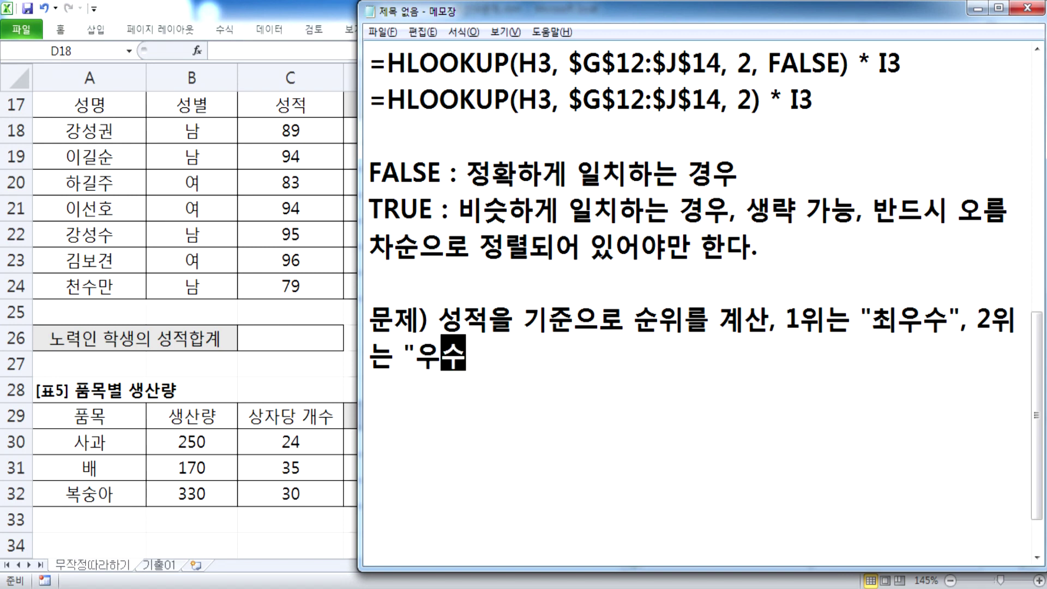
{"action": "type", "text": "\", 3위는 "}
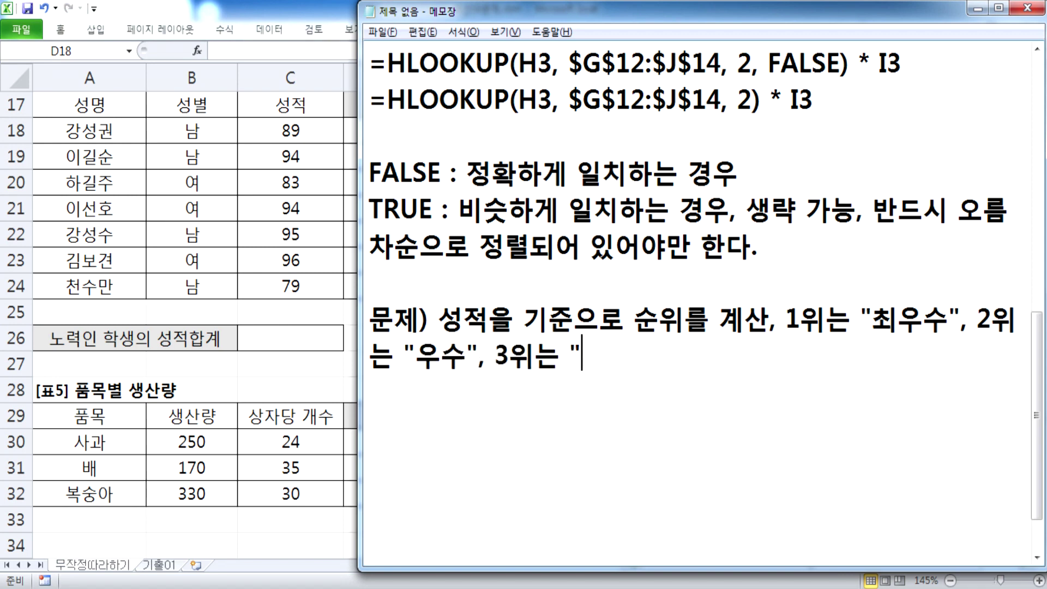
{"action": "type", "text": "\"보통\""}
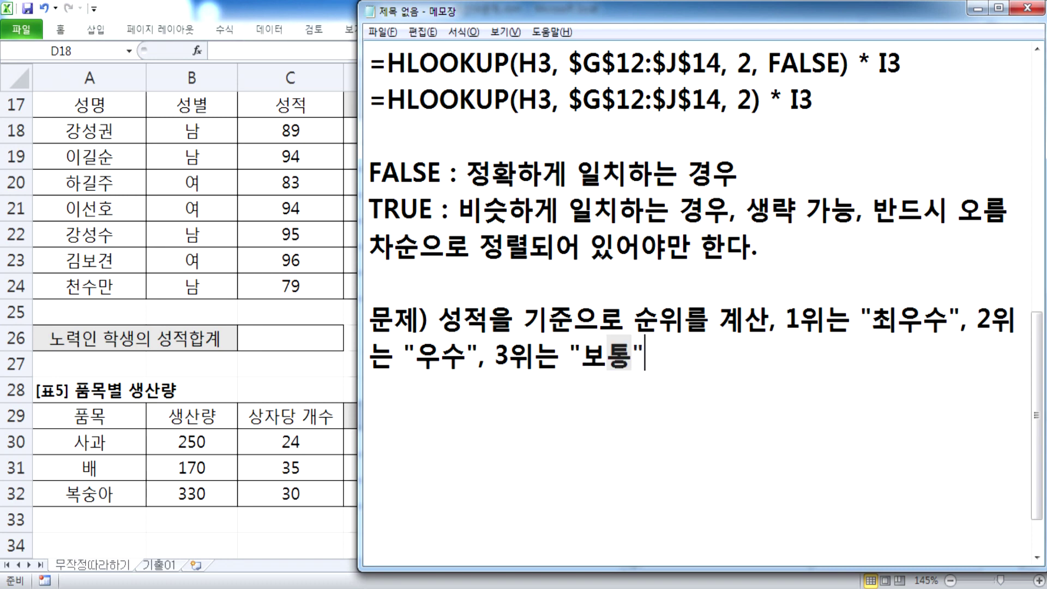
{"action": "type", "text": ", 나머지는 "}
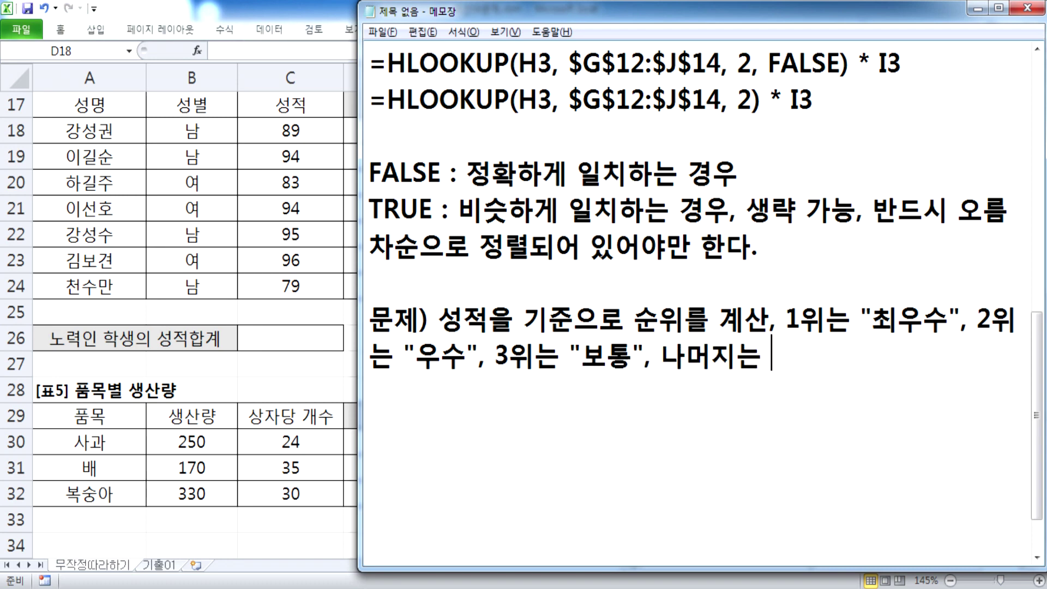
{"action": "type", "text": "\"노력\""}
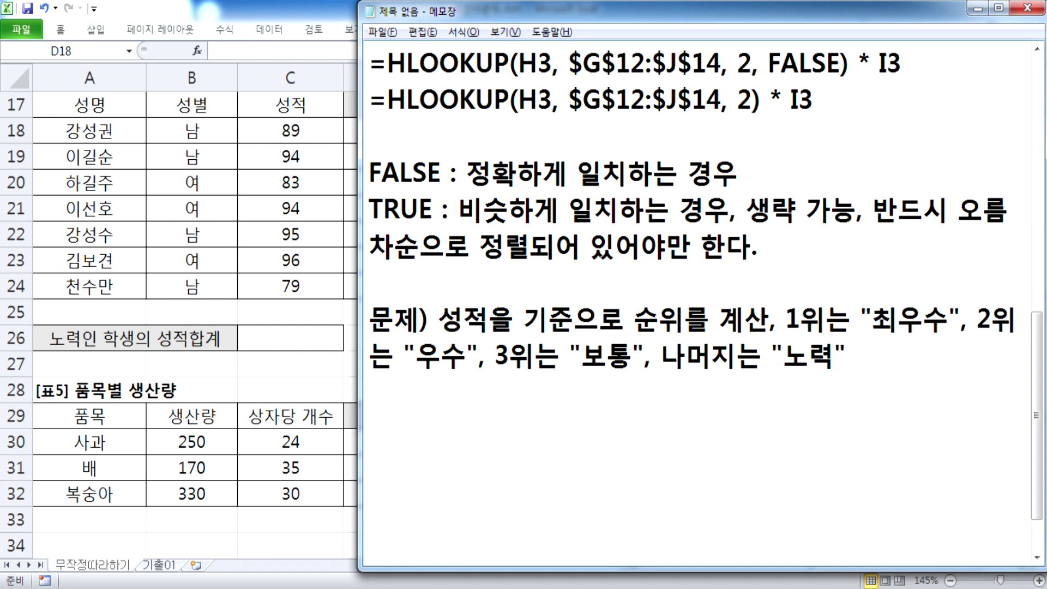
{"action": "type", "text": "으로 표시"}
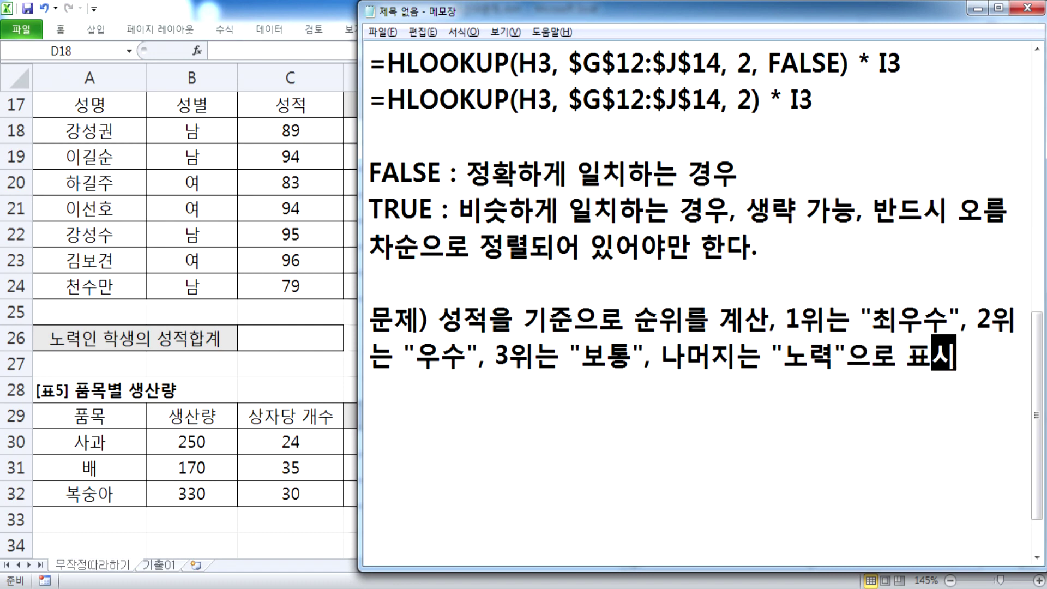
{"action": "type", "text": "하시오."}
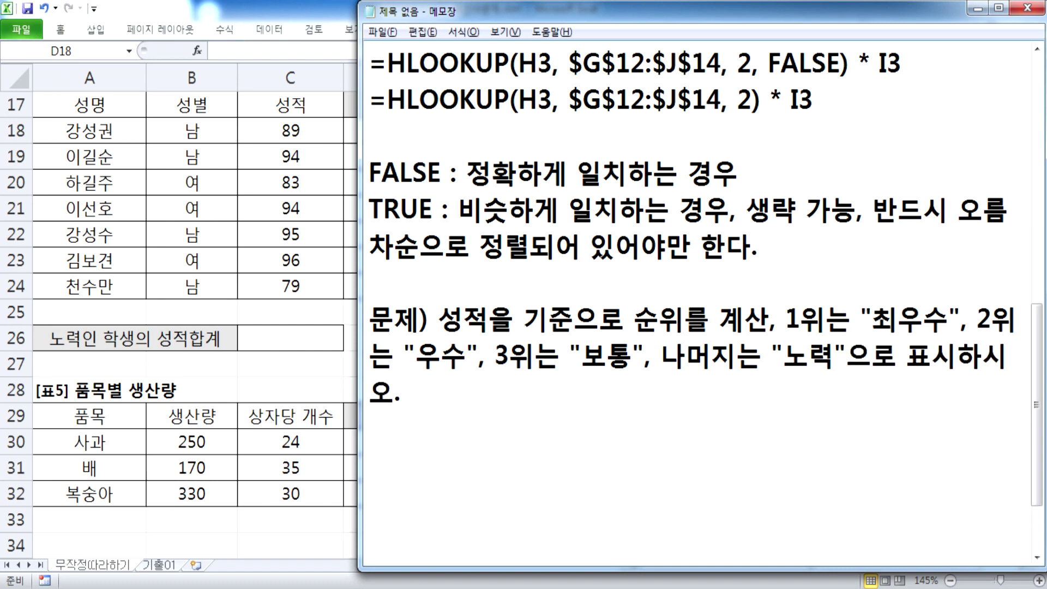
{"action": "type", "text": " 성적이 ㄴ"}
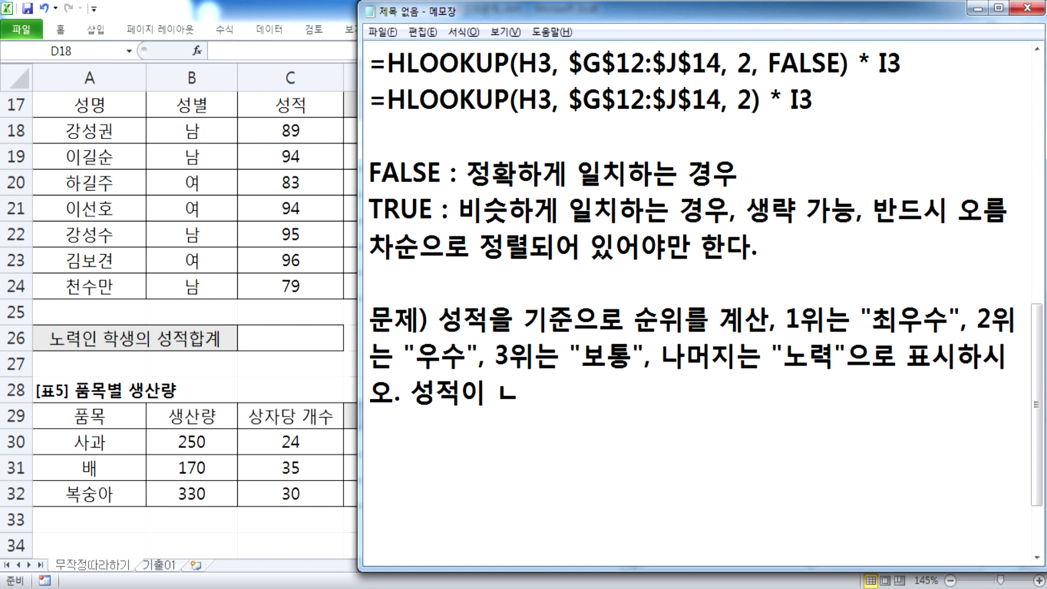
{"action": "type", "text": " 가자"}
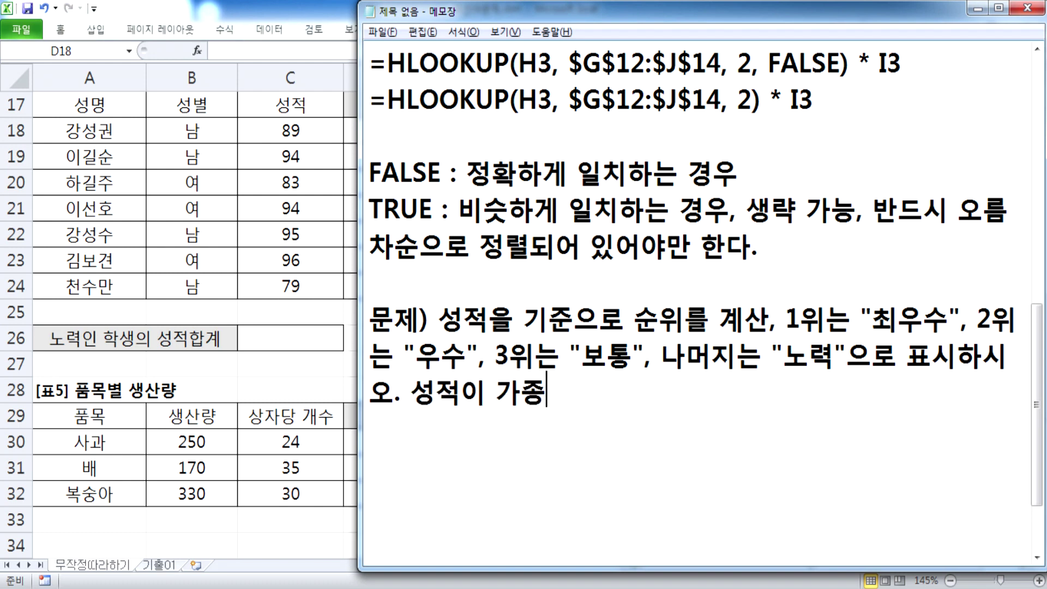
{"action": "type", "text": "ㅇ ㄴ"}
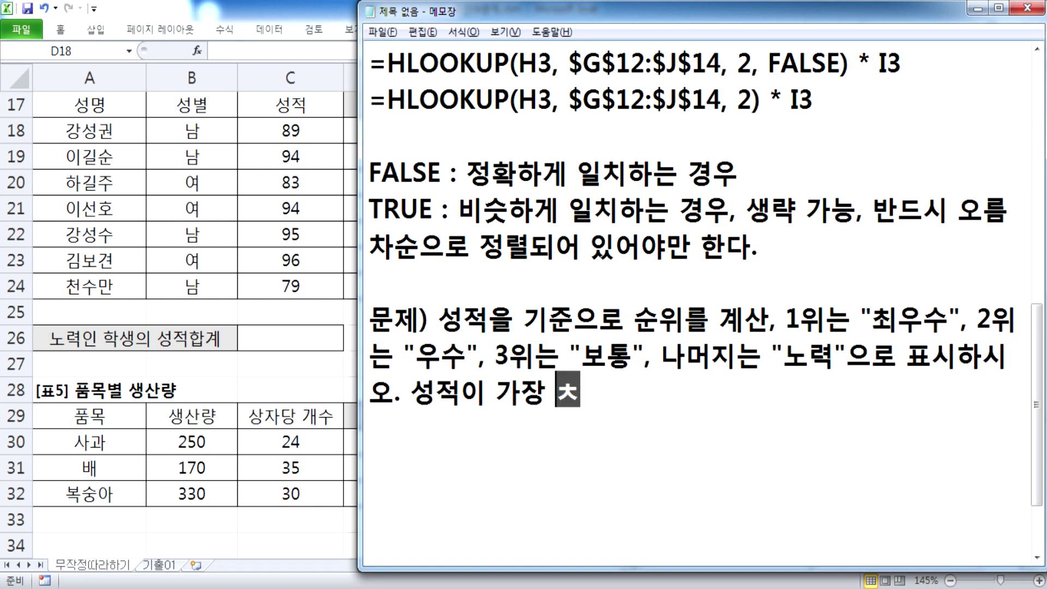
{"action": "type", "text": "ㅗㅍㅇㅡㄴ "}
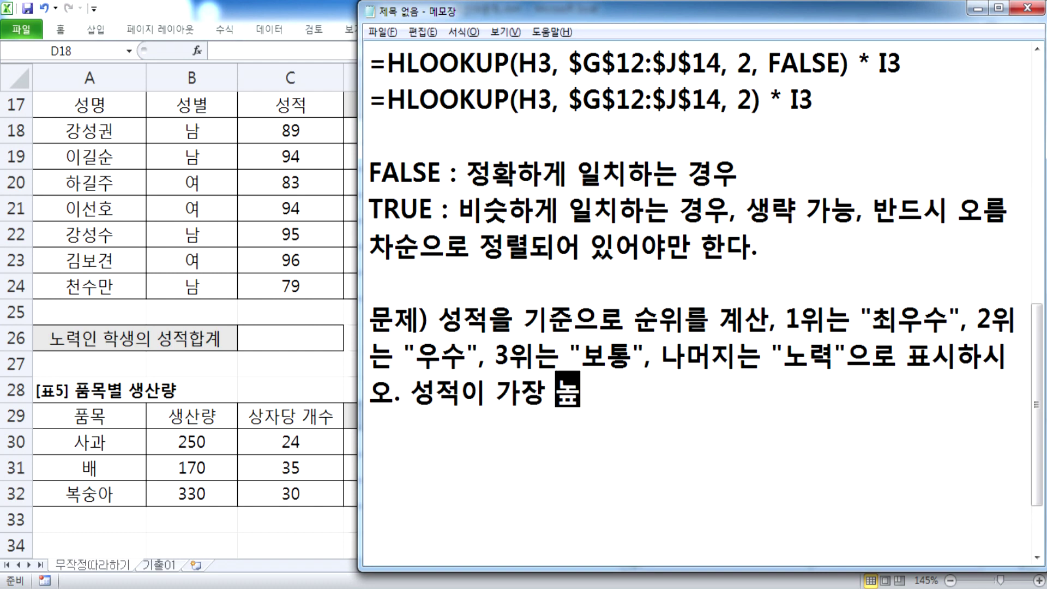
{"action": "type", "text": "학생이 1위"}
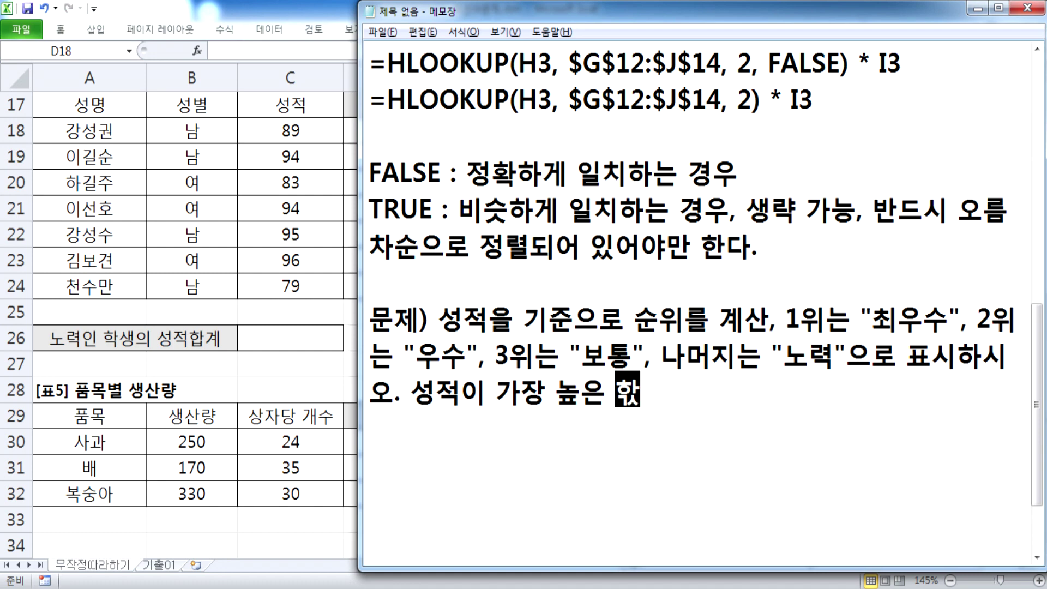
Add the line 'CHOOSE, RANK 함수를 사용' followed by blank lines.
{"action": "key", "text": "Return"}
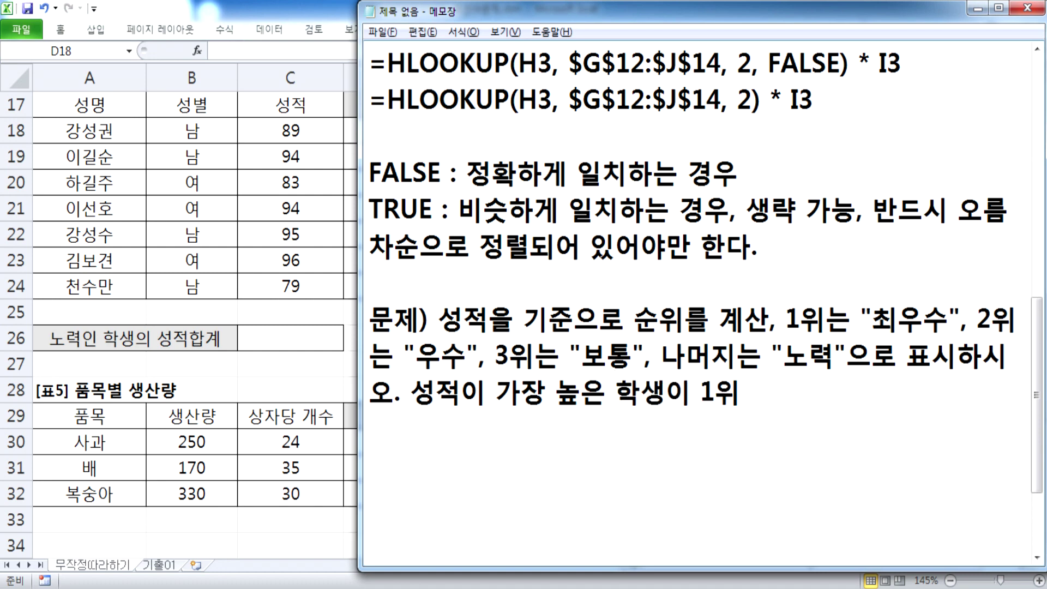
{"action": "type", "text": "CHOOSE"}
{"action": "type", "text": ", RANK"}
{"action": "type", "text": "ㅎ마ㅅ"}
{"action": "key", "text": "BackSpace"}
{"action": "key", "text": "BackSpace"}
{"action": "type", "text": "ㅏㅁㅅㅜ"}
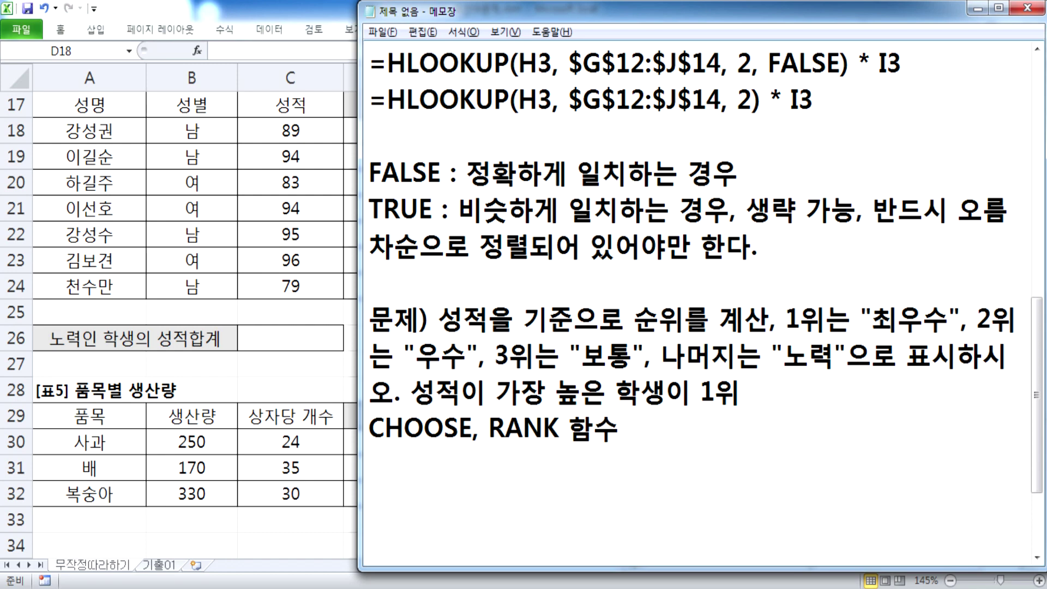
{"action": "type", "text": "를 사용"}
{"action": "key", "text": "Return"}
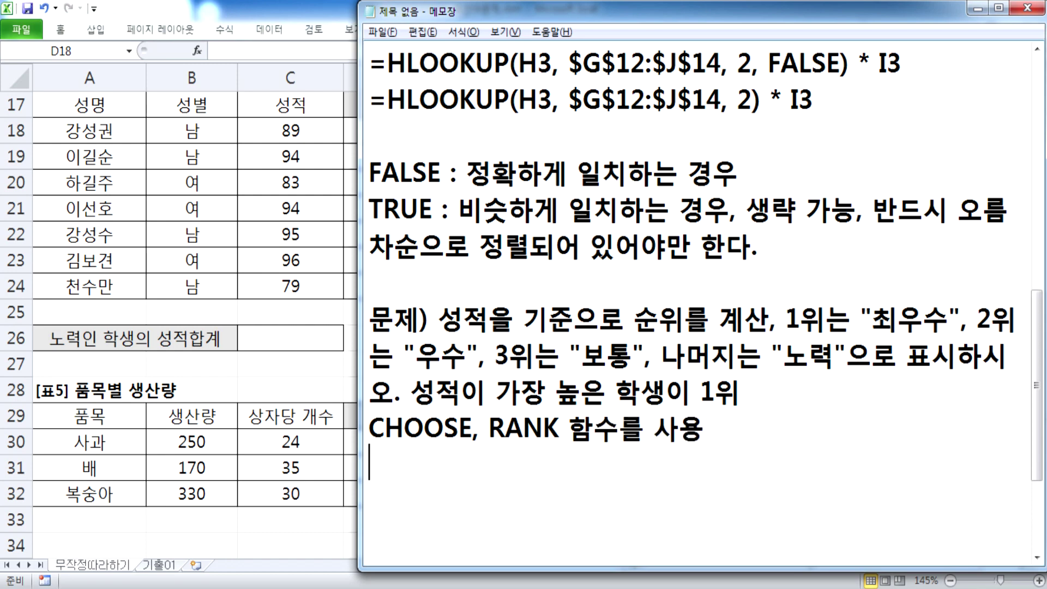
{"action": "scroll", "coordinate": [720, 189], "scroll_direction": "down", "scroll_amount": 2}
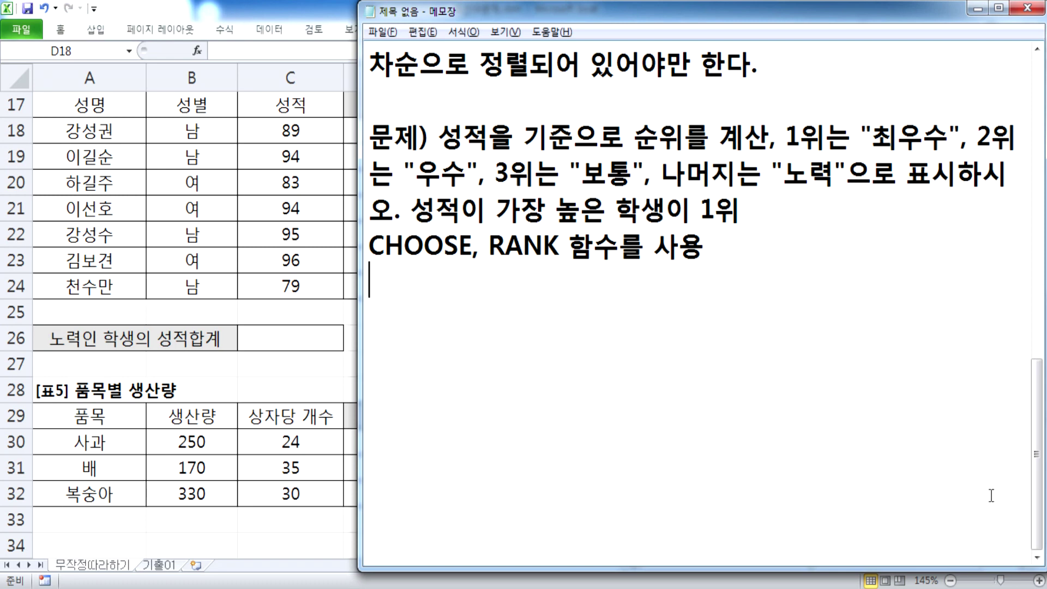
{"action": "key", "text": "Return"}
{"action": "key", "text": "Return"}
{"action": "key", "text": "Return"}
{"action": "key", "text": "Return"}
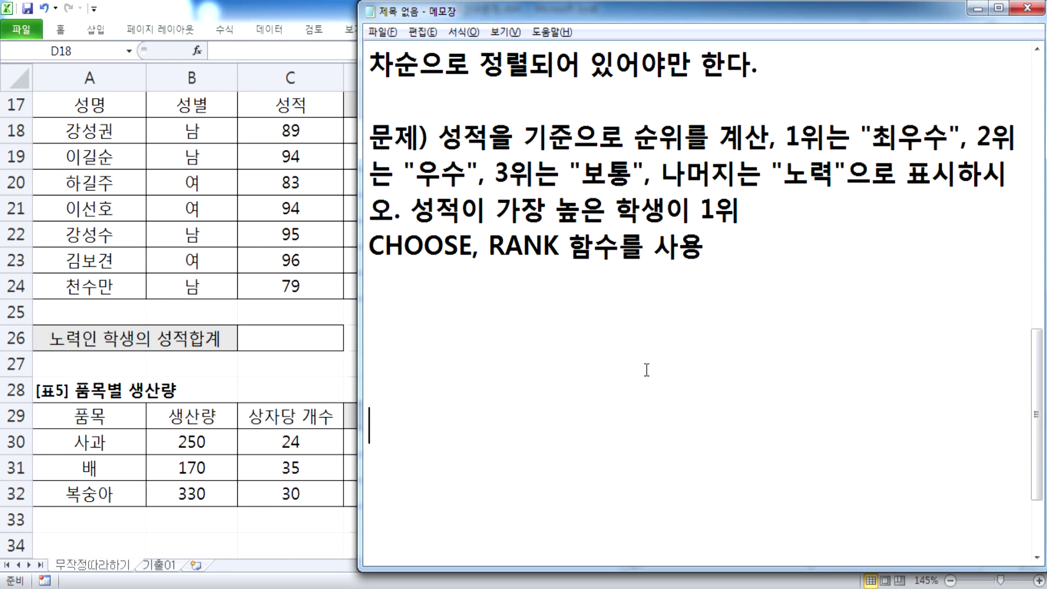
{"action": "left_click", "coordinate": [1036, 557]}
{"action": "left_click", "coordinate": [1035, 556]}
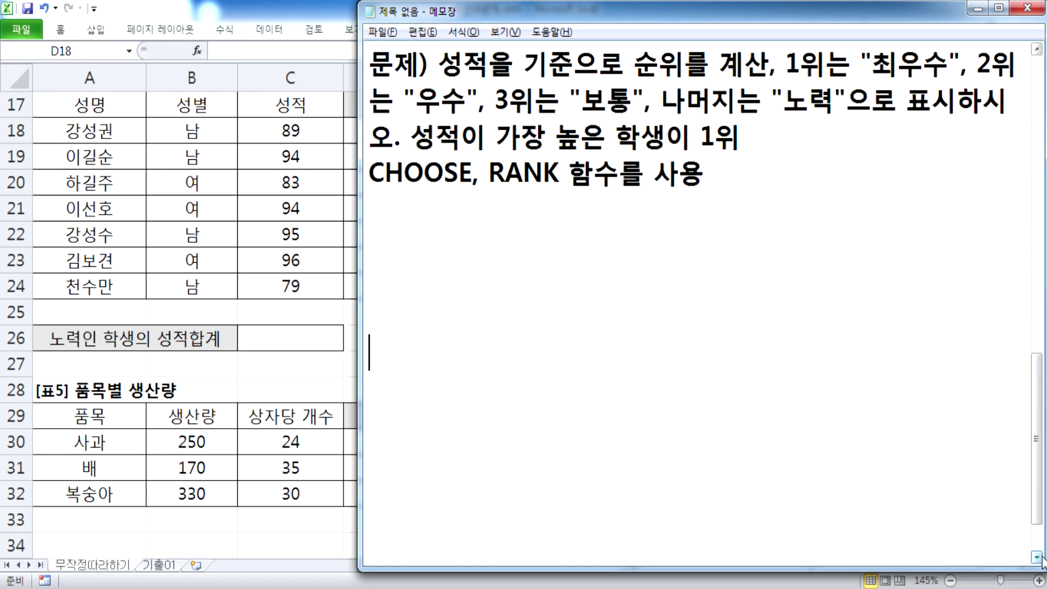
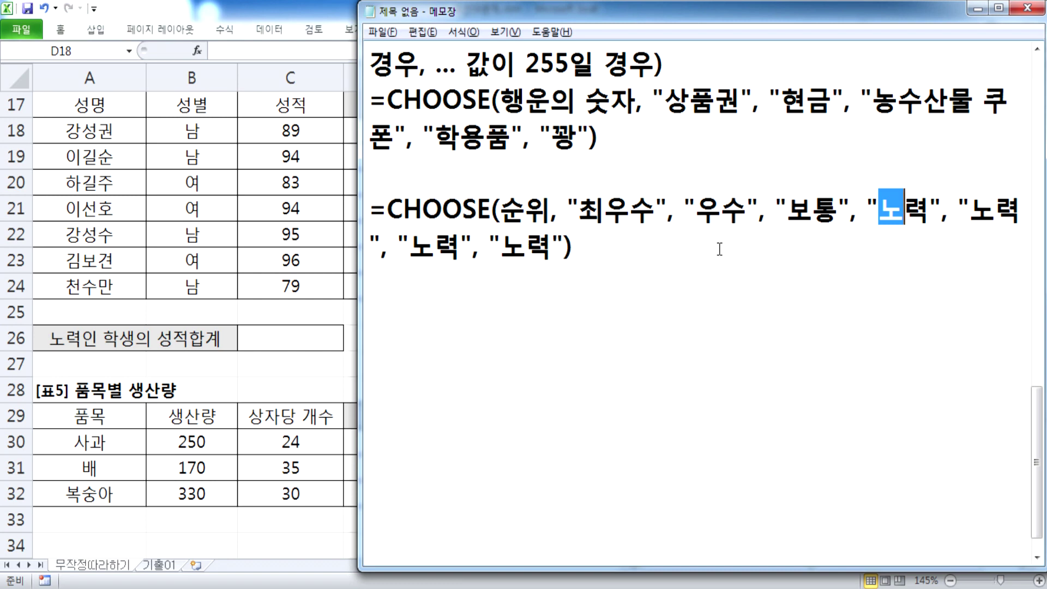
Put the caret below the CHOOSE formula and scroll through the grading notes.
{"action": "left_click", "coordinate": [682, 273]}
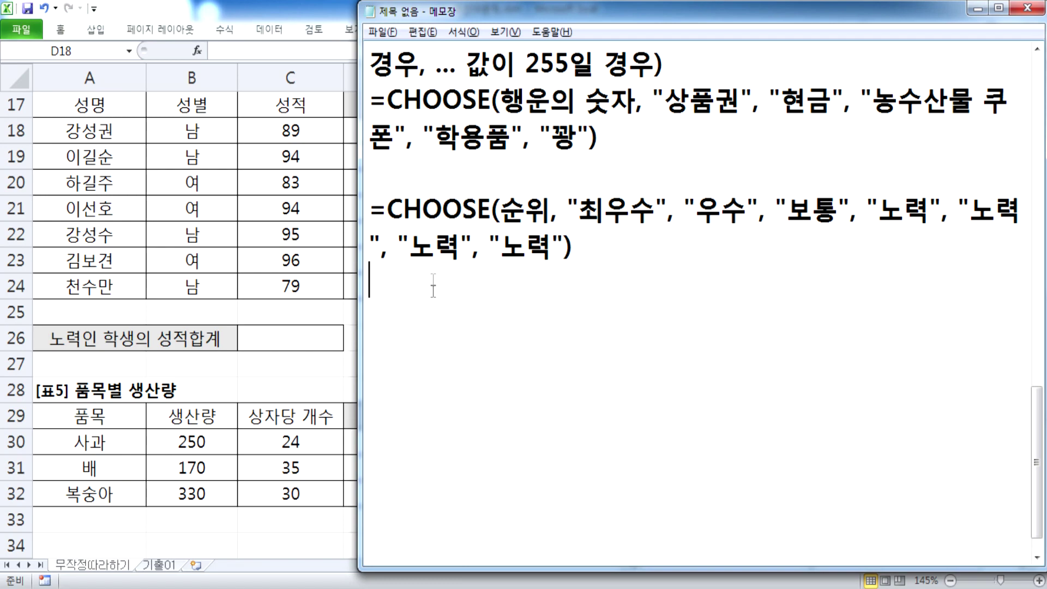
{"action": "scroll", "coordinate": [485, 172], "scroll_direction": "up", "scroll_amount": 1}
{"action": "scroll", "coordinate": [485, 170], "scroll_direction": "up", "scroll_amount": 1}
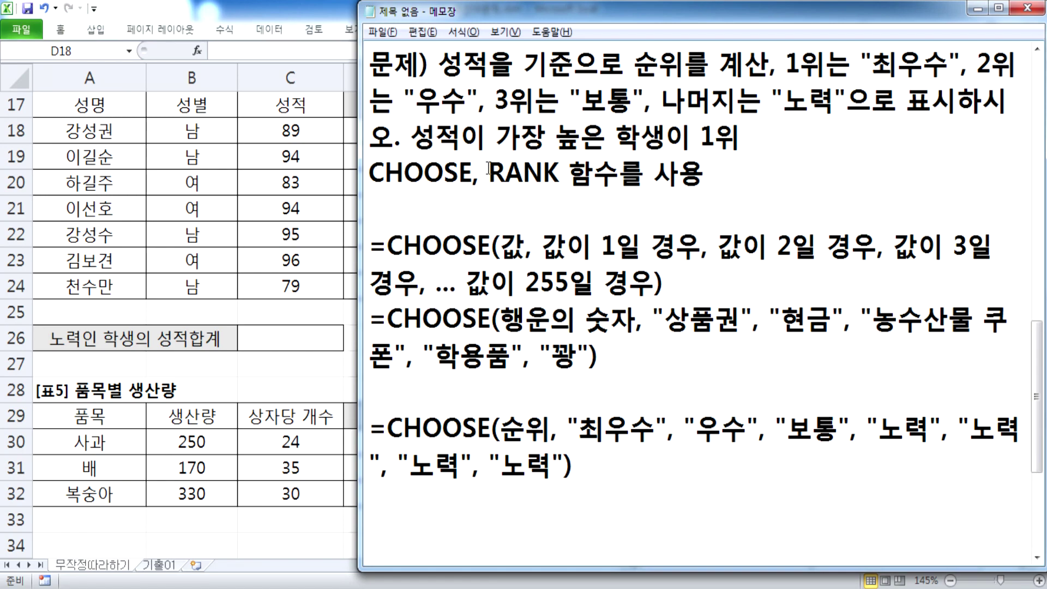
{"action": "scroll", "coordinate": [488, 169], "scroll_direction": "down", "scroll_amount": 1}
Enter =RANK(C18,$C$18:$C$24,0) in D18, ranking scores in descending order.
{"action": "key", "text": "alt+Tab"}
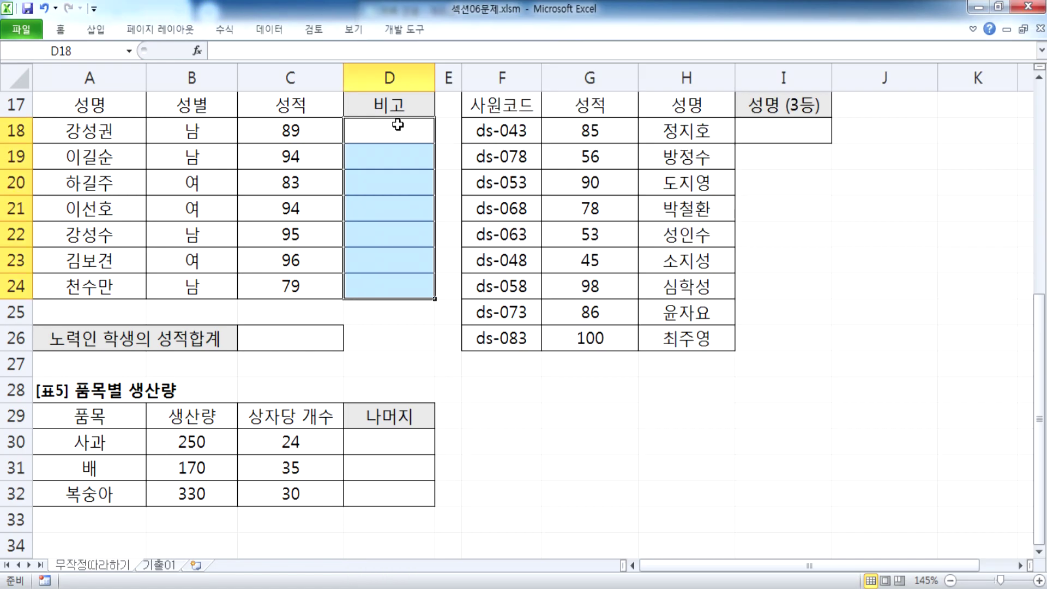
{"action": "left_click", "coordinate": [406, 133]}
{"action": "type", "text": "=ㄱ무ㅏ"}
{"action": "key", "text": "Escape"}
{"action": "type", "text": "=RANK("}
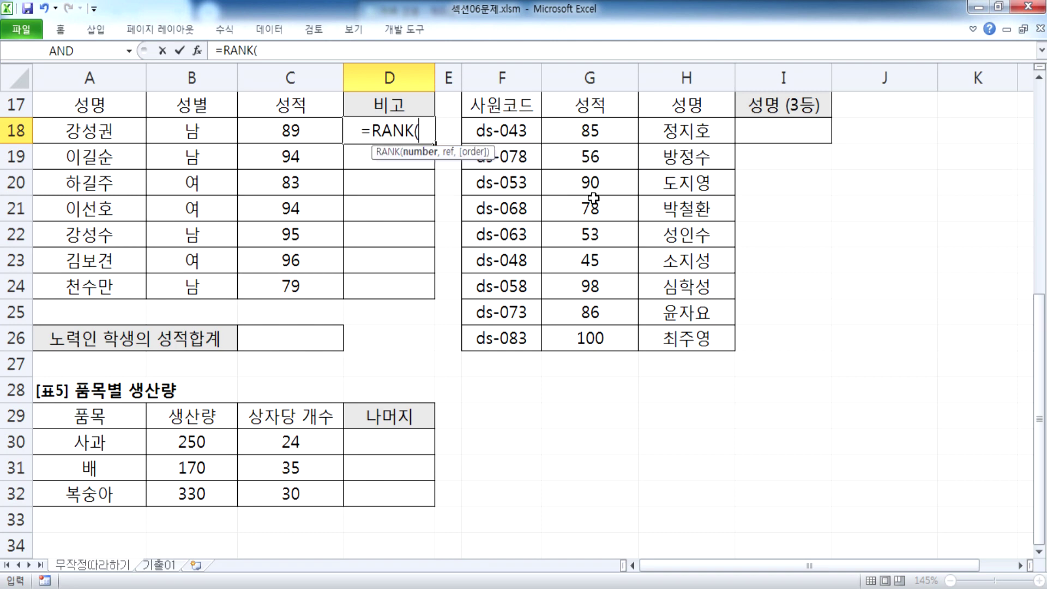
{"action": "left_click", "coordinate": [300, 138]}
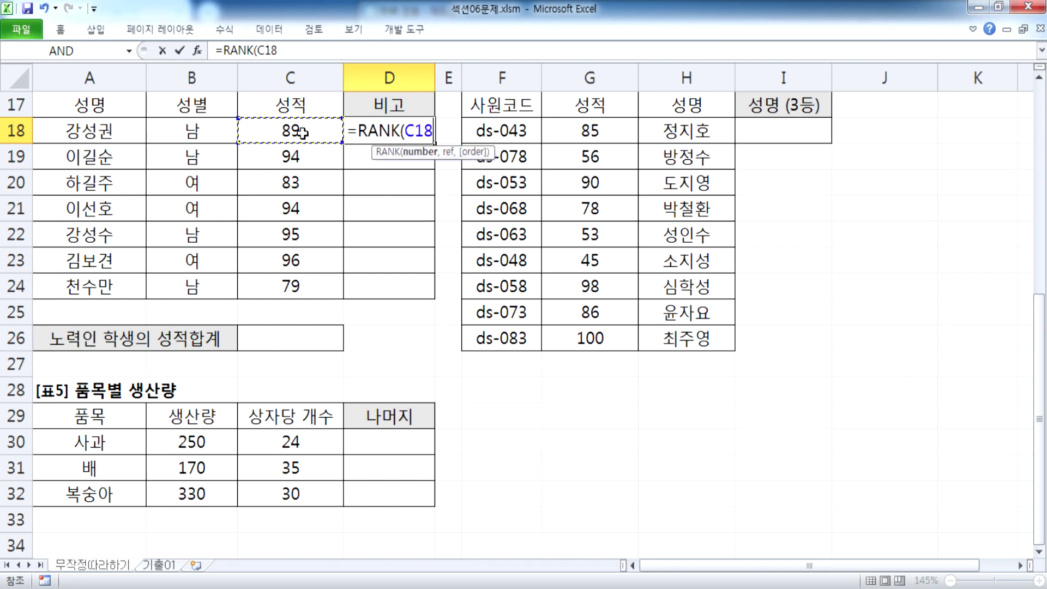
{"action": "type", "text": ","}
{"action": "left_click_drag", "start_coordinate": [257, 131], "coordinate": [255, 278]}
{"action": "key", "text": "F4"}
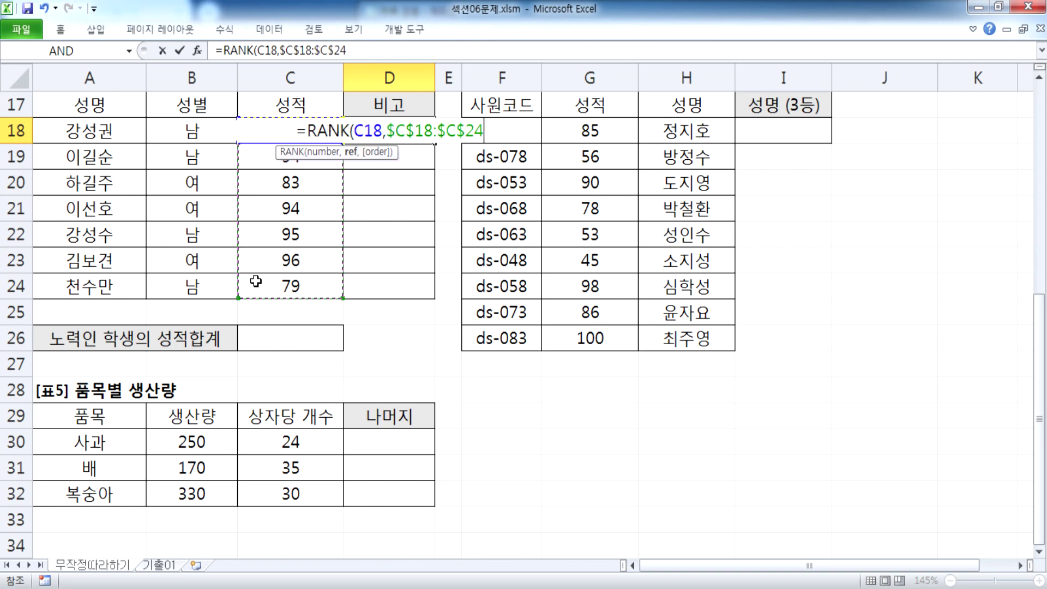
{"action": "type", "text": ","}
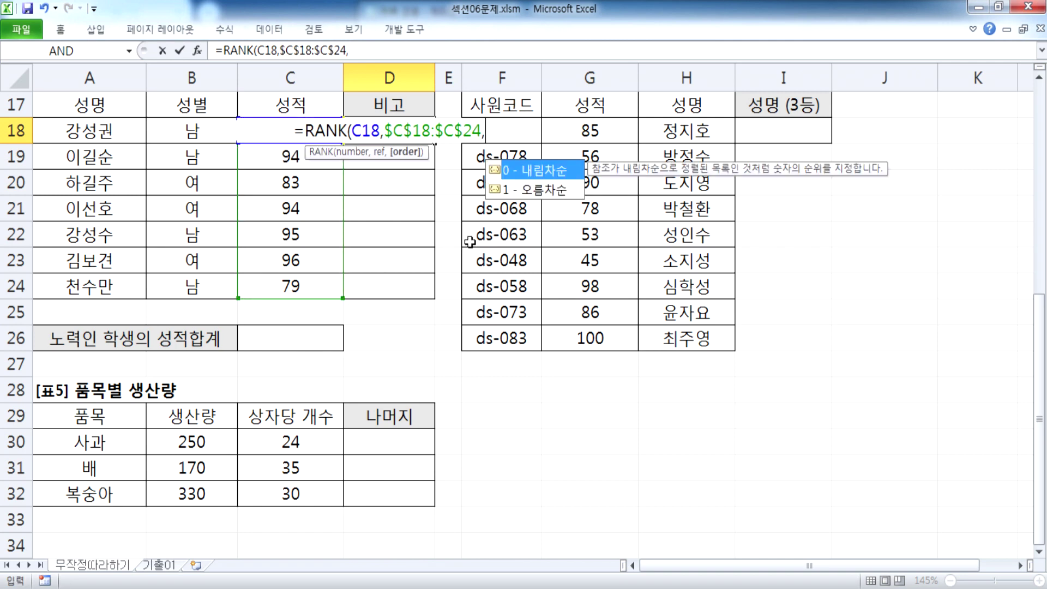
{"action": "double_click", "coordinate": [533, 175]}
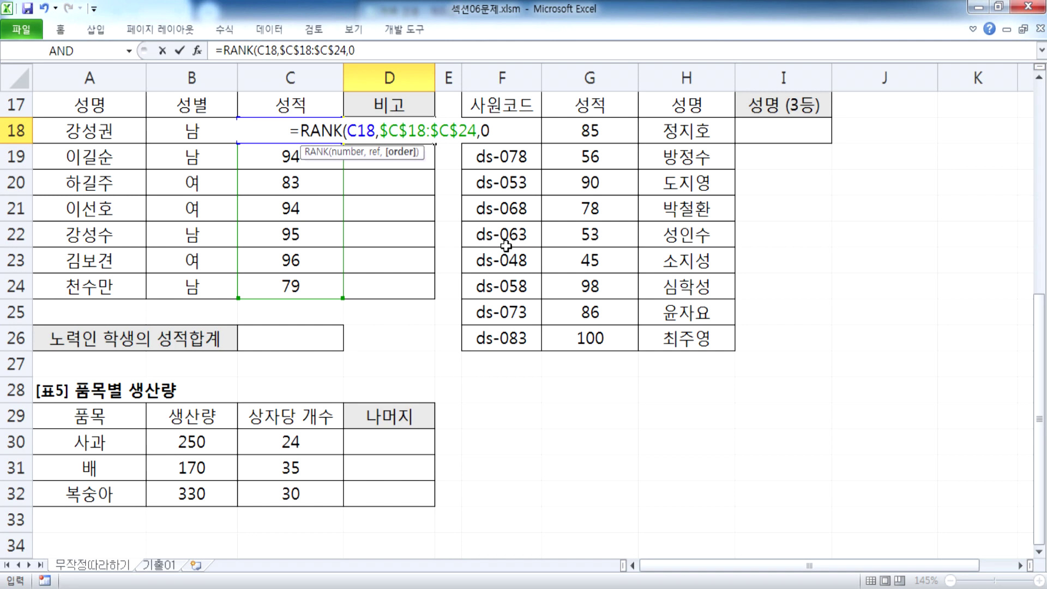
{"action": "key", "text": "Return"}
Copy D18's RANK formula text from the formula bar and return to Notepad.
{"action": "left_click", "coordinate": [411, 133]}
{"action": "left_click_drag", "start_coordinate": [358, 50], "coordinate": [191, 50]}
{"action": "key", "text": "ctrl+c"}
{"action": "key", "text": "alt+Tab"}
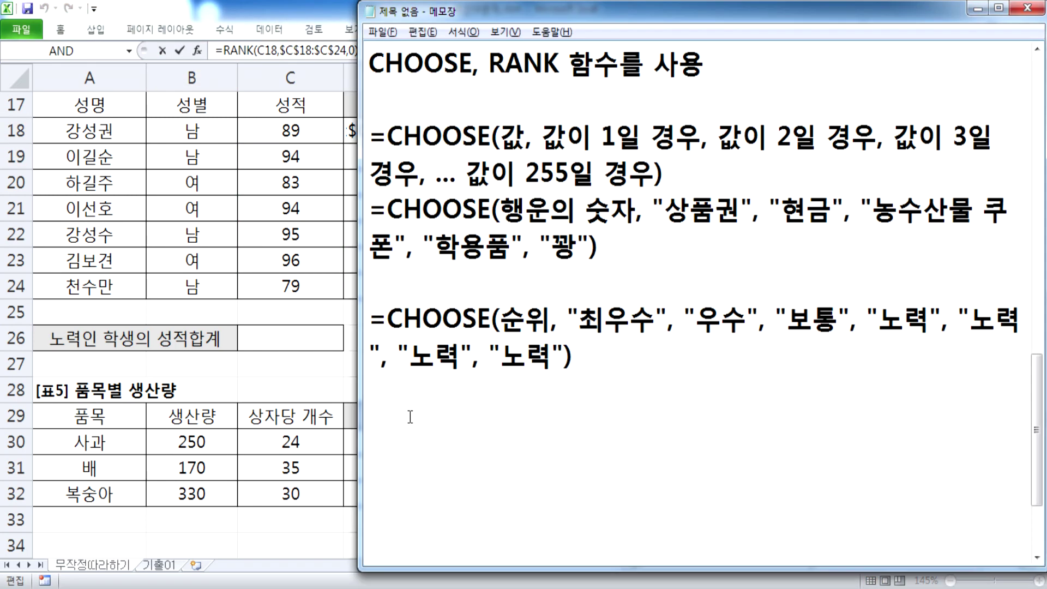
Paste the RANK formula on its own line below the CHOOSE formula.
{"action": "key", "text": "ctrl+v"}
{"action": "key", "text": "Home"}
{"action": "key", "text": "Return"}
{"action": "scroll", "coordinate": [547, 347], "scroll_direction": "down", "scroll_amount": 2}
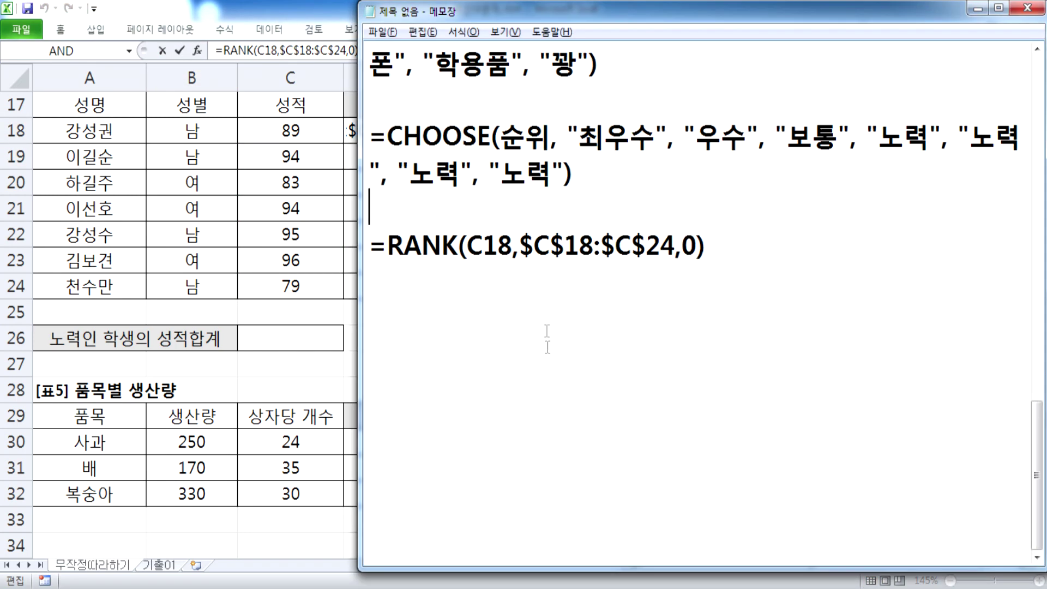
{"action": "left_click_drag", "start_coordinate": [681, 245], "coordinate": [696, 245]}
{"action": "scroll", "coordinate": [634, 334], "scroll_direction": "up", "scroll_amount": 1}
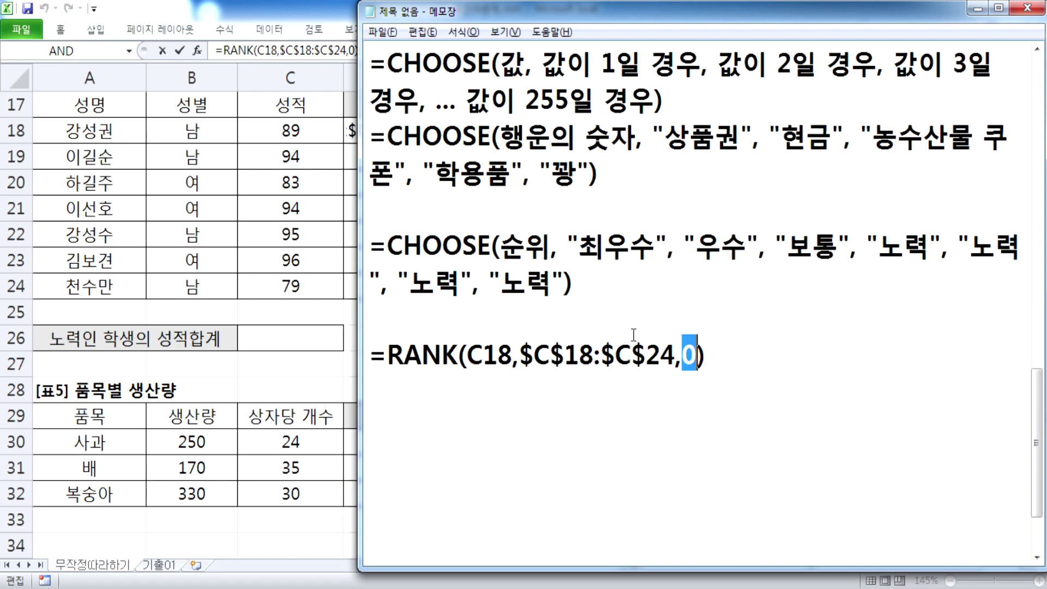
{"action": "scroll", "coordinate": [634, 333], "scroll_direction": "up", "scroll_amount": 1}
{"action": "scroll", "coordinate": [516, 245], "scroll_direction": "up", "scroll_amount": 4}
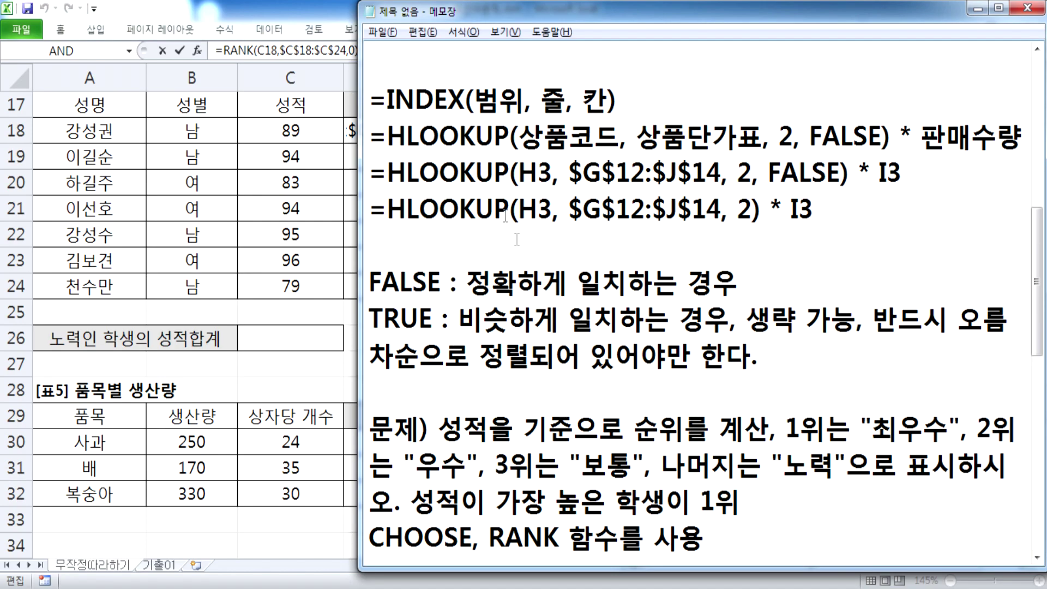
{"action": "scroll", "coordinate": [517, 243], "scroll_direction": "up", "scroll_amount": 2}
{"action": "scroll", "coordinate": [459, 217], "scroll_direction": "down", "scroll_amount": 3}
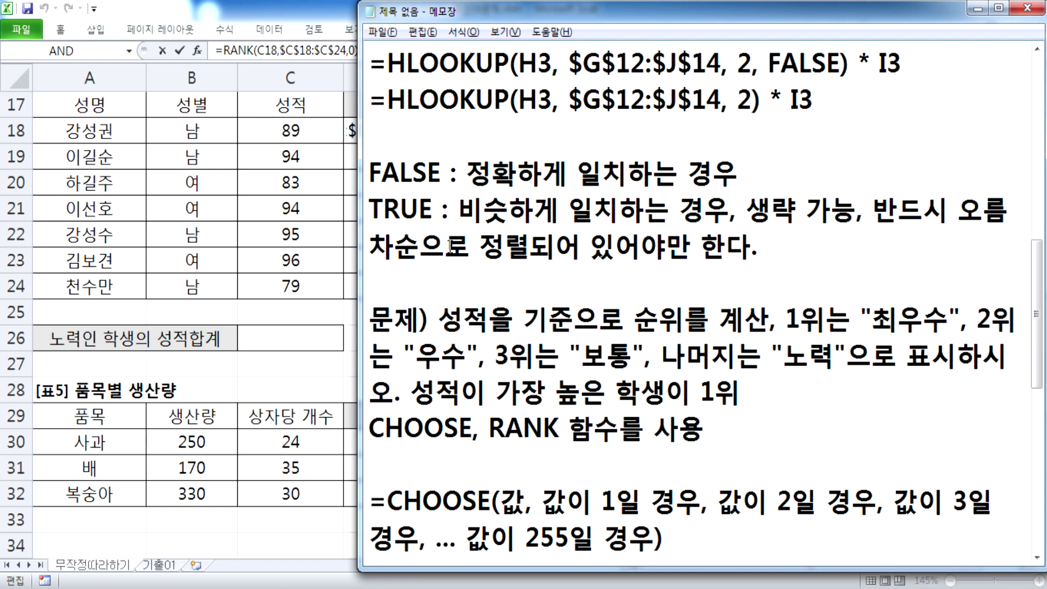
Append (0) after FALSE and (1) after TRUE in the lookup notes.
{"action": "left_click_drag", "start_coordinate": [369, 173], "coordinate": [440, 174]}
{"action": "left_click", "coordinate": [441, 173]}
{"action": "type", "text": "(0)"}
{"action": "key", "text": "Down"}
{"action": "key", "text": "Left"}
{"action": "key", "text": "Left"}
{"action": "key", "text": "Left"}
{"action": "type", "text": "(1)"}
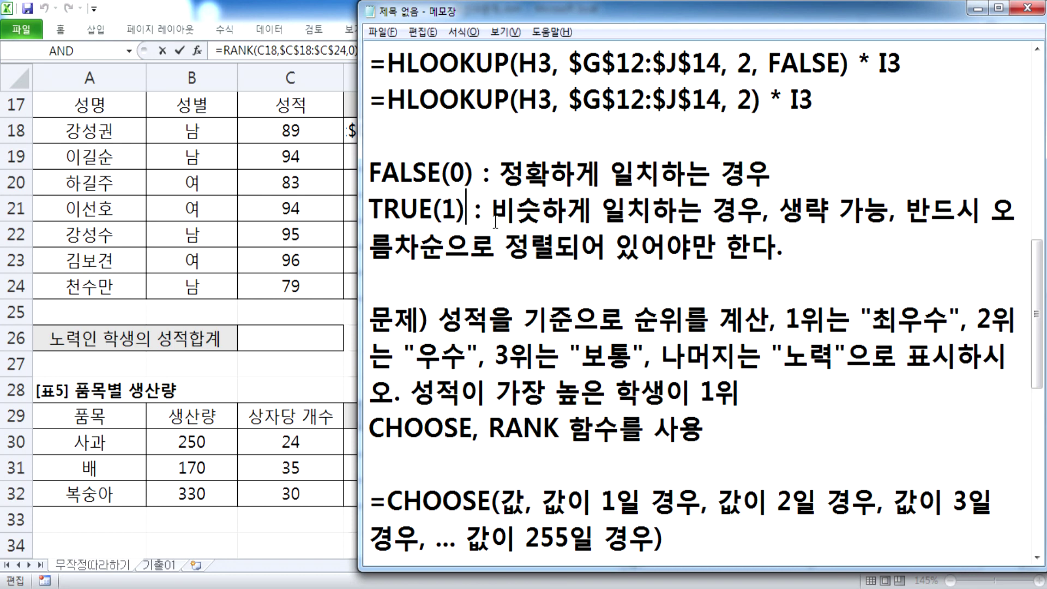
Highlight FALSE(0), TRUE(1) and the RANK formula's 0 for emphasis.
{"action": "left_click_drag", "start_coordinate": [371, 173], "coordinate": [464, 174]}
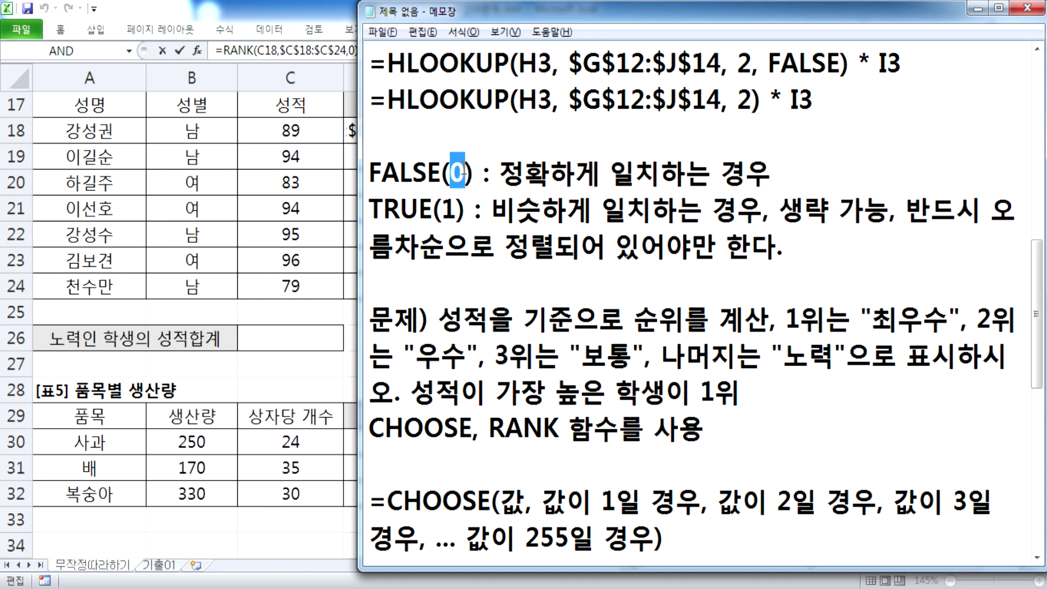
{"action": "left_click", "coordinate": [437, 172]}
{"action": "left_click_drag", "start_coordinate": [369, 209], "coordinate": [456, 209]}
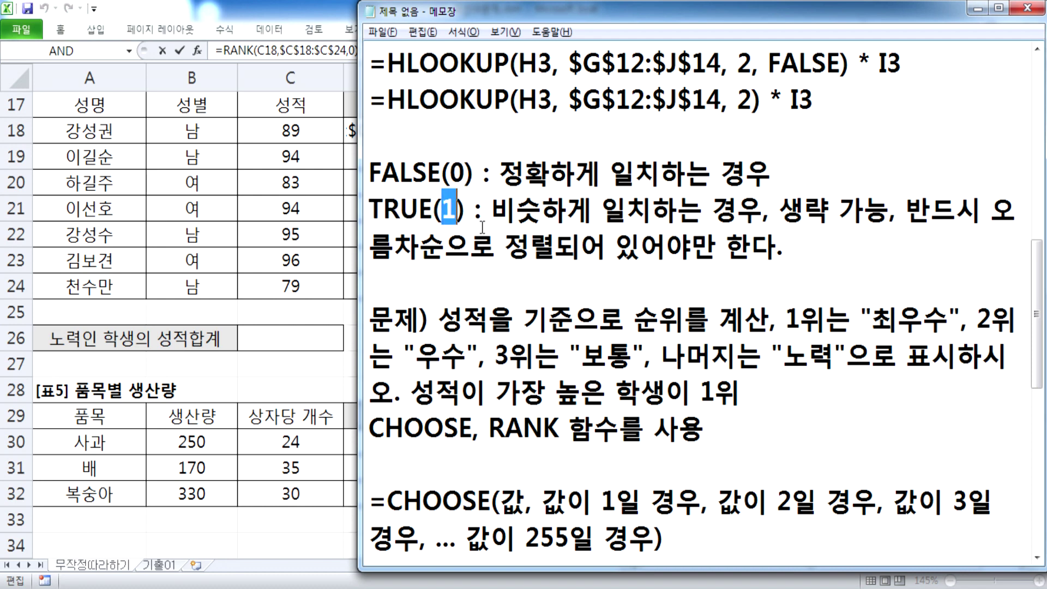
{"action": "scroll", "coordinate": [472, 277], "scroll_direction": "down", "scroll_amount": 2}
{"action": "scroll", "coordinate": [470, 279], "scroll_direction": "up", "scroll_amount": 2}
{"action": "left_click_drag", "start_coordinate": [369, 208], "coordinate": [468, 204]}
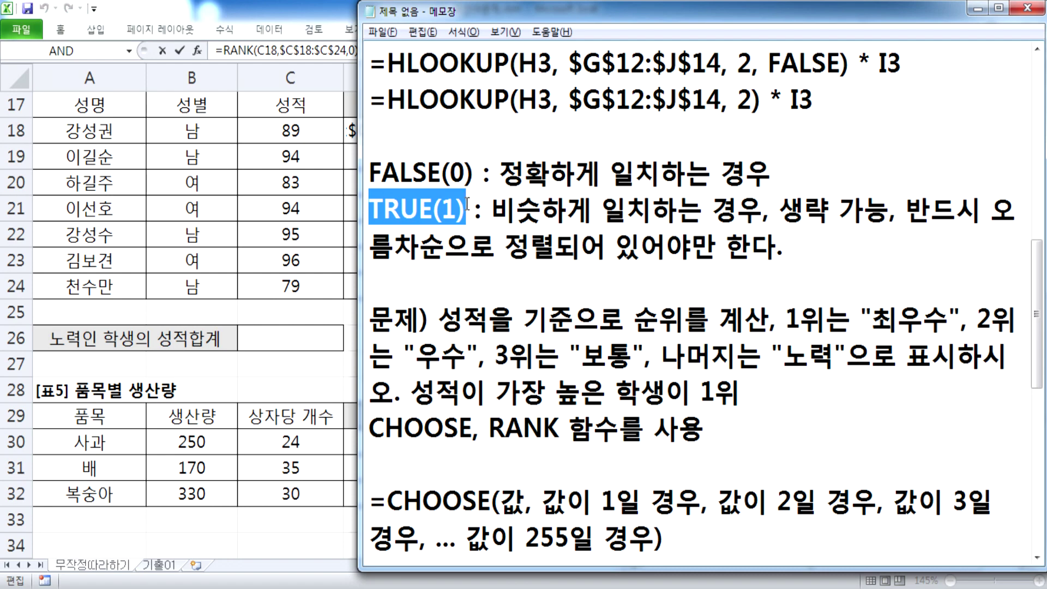
{"action": "scroll", "coordinate": [479, 256], "scroll_direction": "down", "scroll_amount": 4}
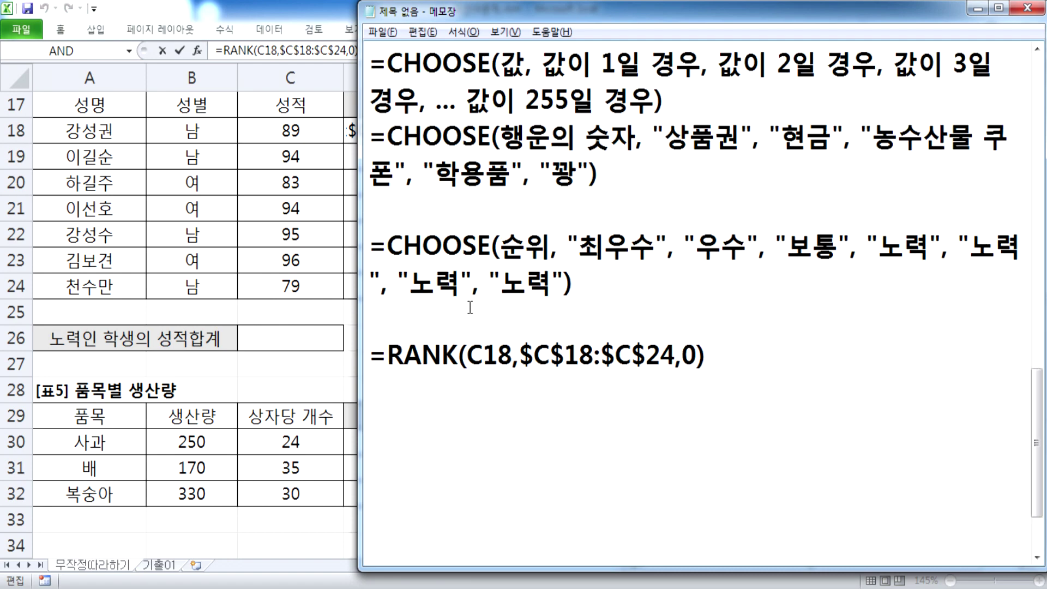
{"action": "left_click_drag", "start_coordinate": [681, 353], "coordinate": [694, 353]}
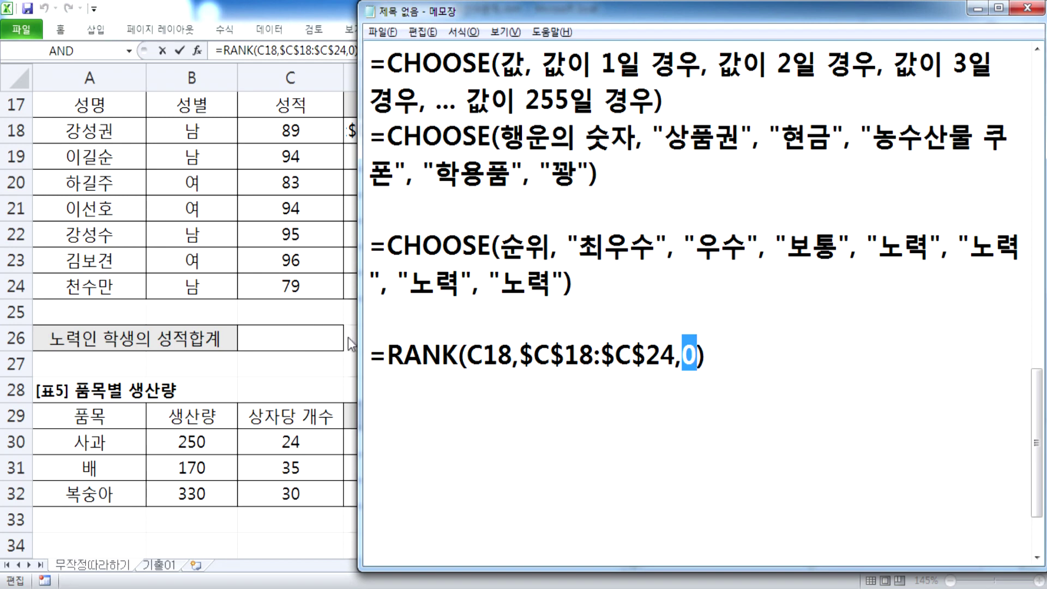
{"action": "left_click_drag", "start_coordinate": [371, 354], "coordinate": [371, 388]}
Duplicate the RANK line and drop the order argument, giving =RANK(C18,$C$18:$C$24).
{"action": "key", "text": "ctrl+c"}
{"action": "left_click", "coordinate": [371, 388]}
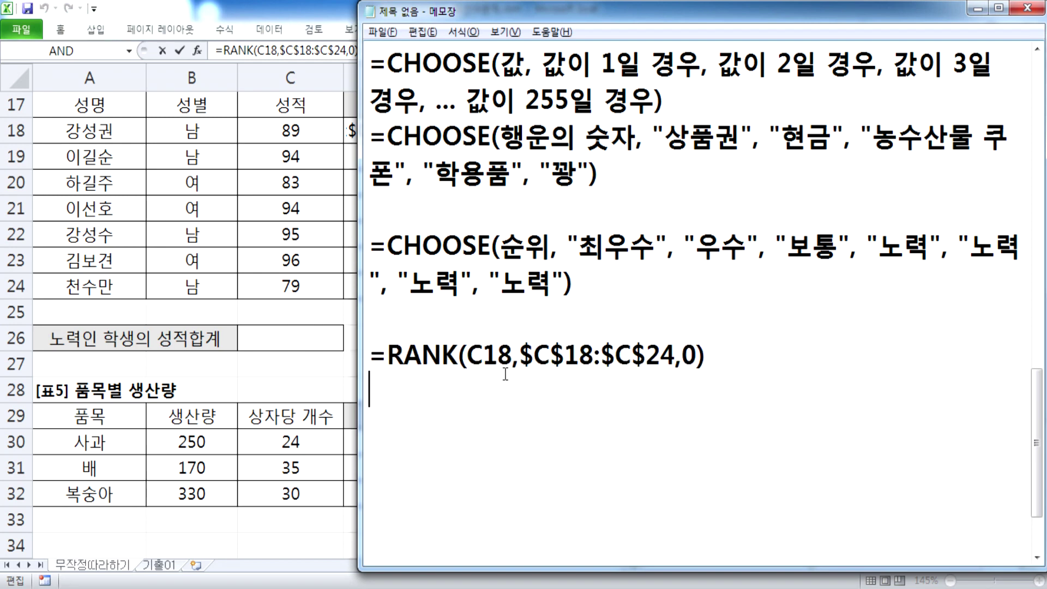
{"action": "key", "text": "ctrl+v"}
{"action": "left_click_drag", "start_coordinate": [675, 391], "coordinate": [632, 392]}
{"action": "key", "text": "Delete"}
Note '0 : 내림차순, 큰 값이 1등, 생략 가능' and '1 : 오름차순, 작은 값이 1등, 생략 불가'.
{"action": "left_click", "coordinate": [729, 412]}
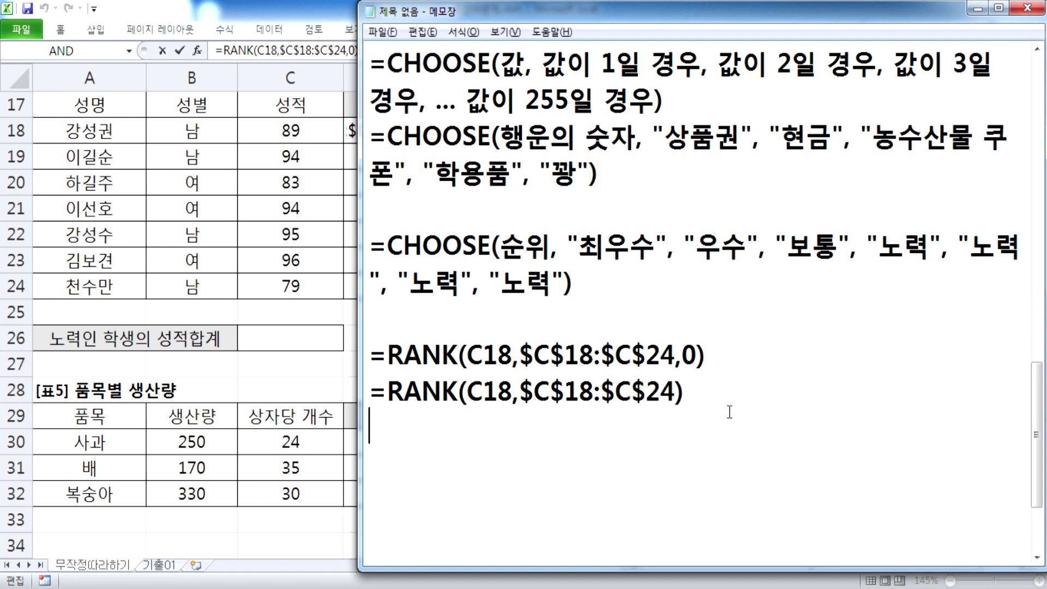
{"action": "scroll", "coordinate": [728, 413], "scroll_direction": "down", "scroll_amount": 2}
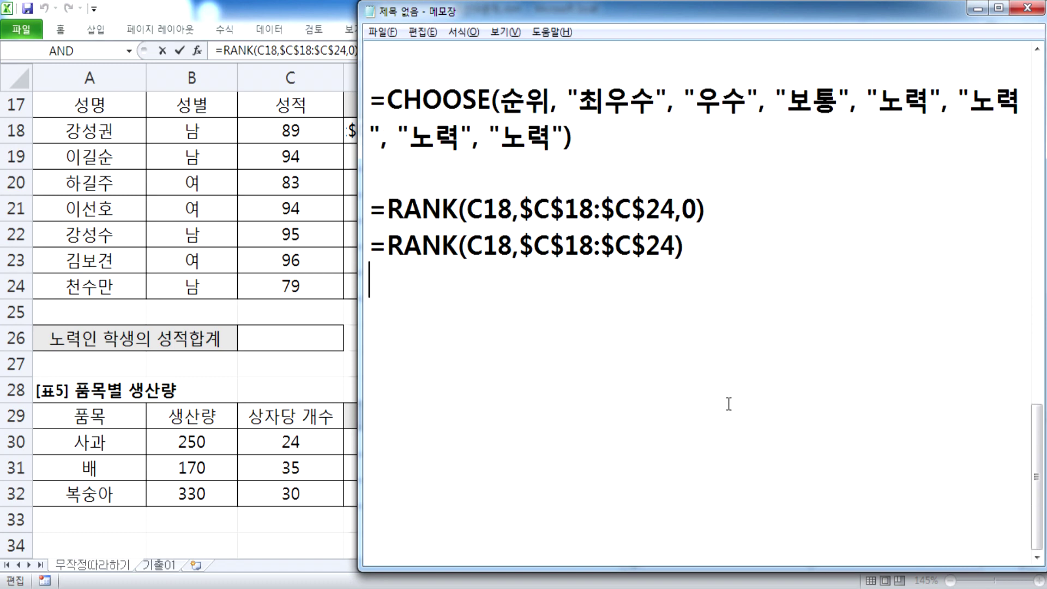
{"action": "type", "text": "0 : 나"}
{"action": "key", "text": "BackSpace"}
{"action": "type", "text": "내림차순, "}
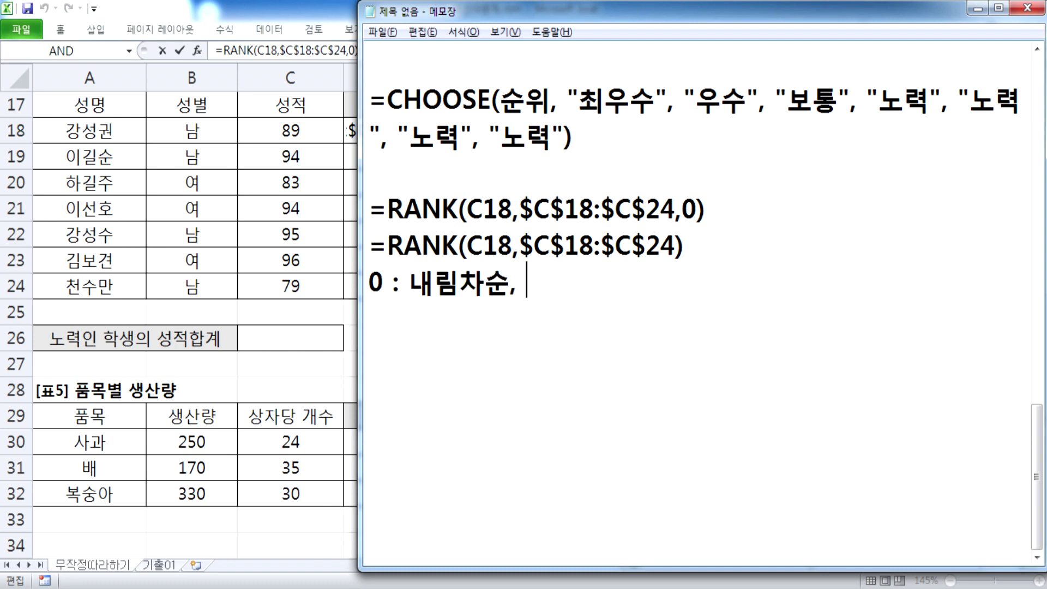
{"action": "type", "text": "큰 ㅅ"}
{"action": "key", "text": "BackSpace"}
{"action": "type", "text": "가 ㅂ"}
{"action": "key", "text": "BackSpace"}
{"action": "key", "text": "BackSpace"}
{"action": "type", "text": "값이 1"}
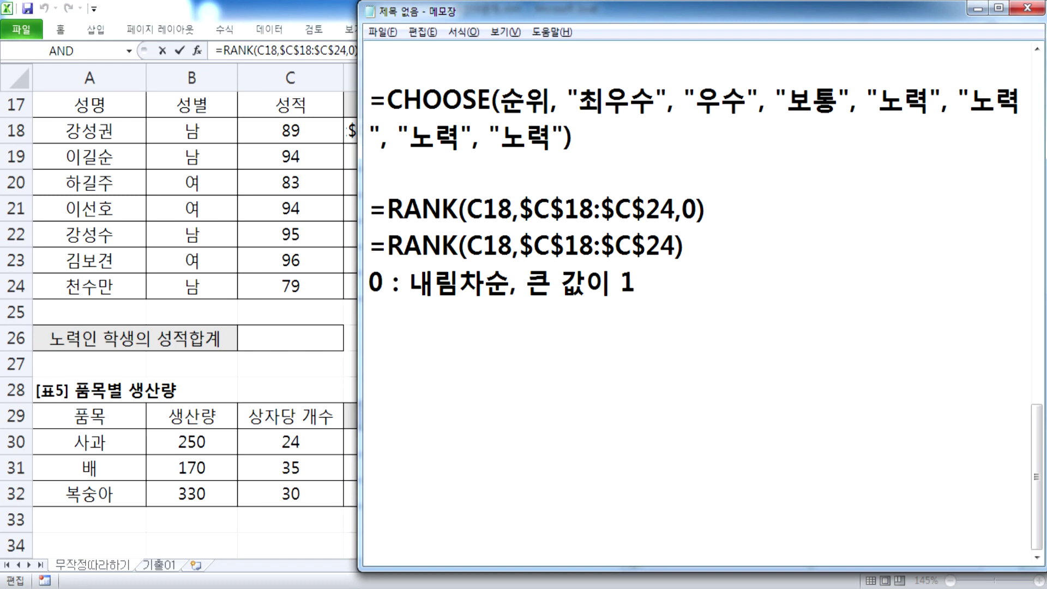
{"action": "type", "text": "등, 생략 가능"}
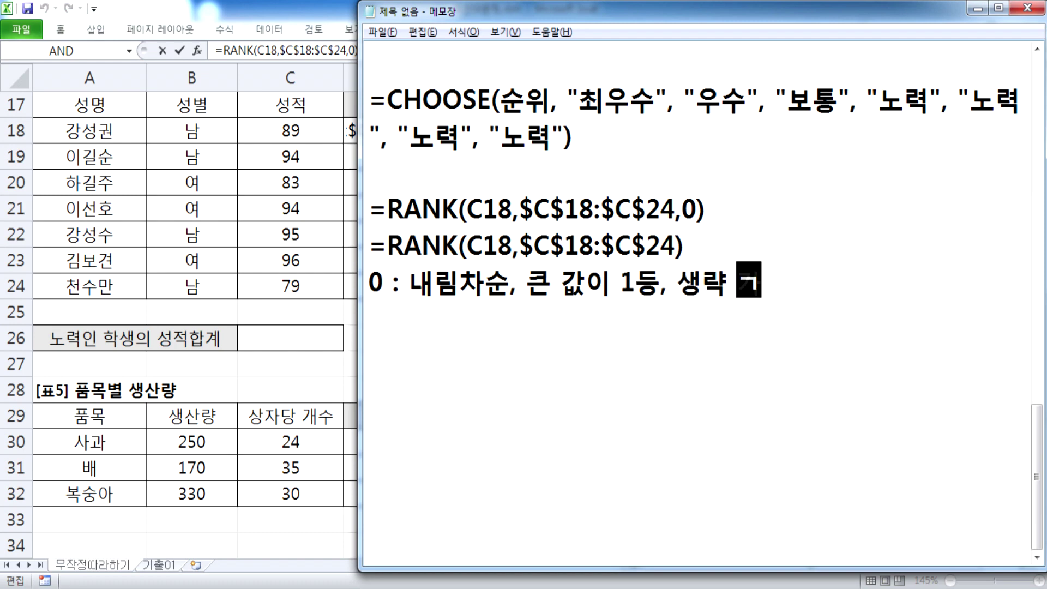
{"action": "key", "text": "Return"}
{"action": "type", "text": "1 : 오름차"}
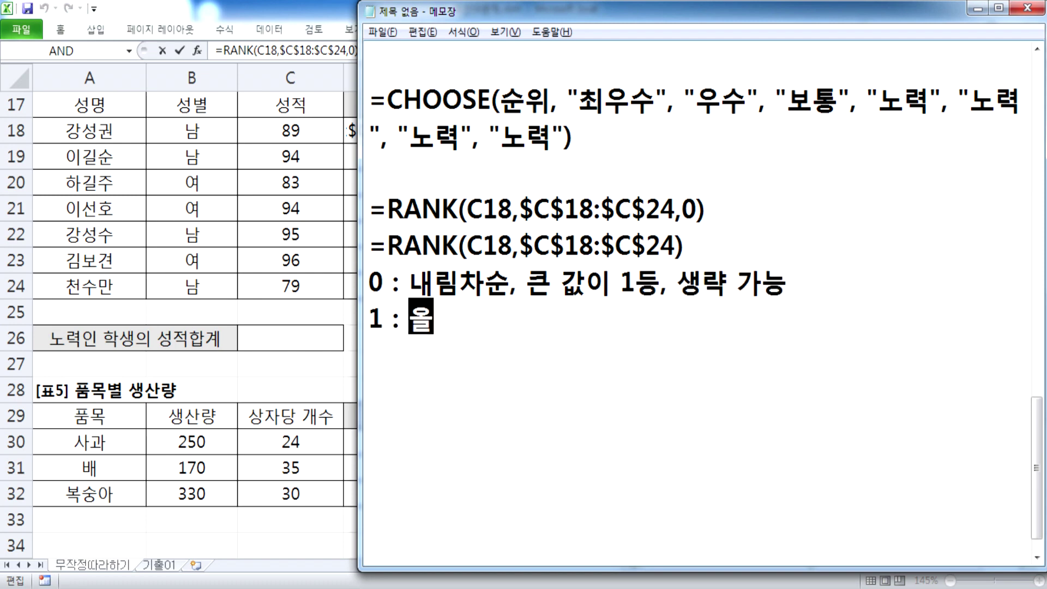
{"action": "type", "text": "순, 작은 "}
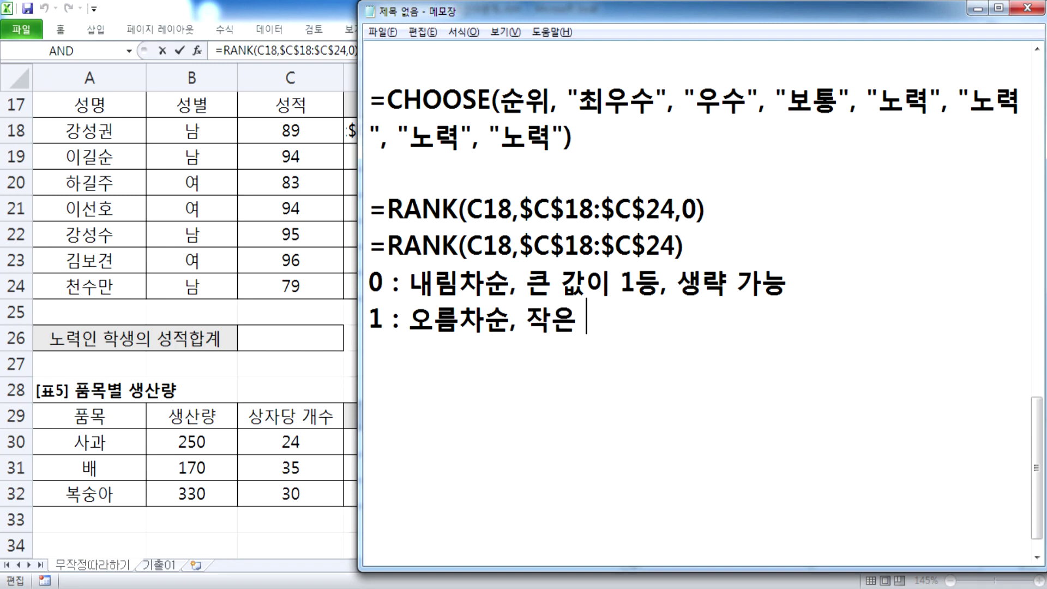
{"action": "type", "text": "값이 1등, 색"}
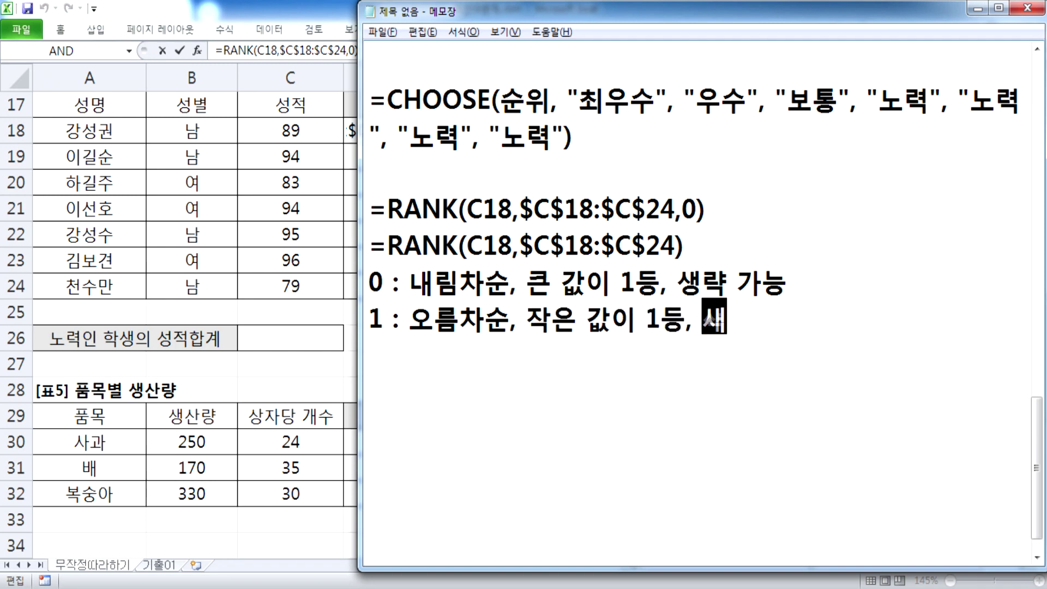
{"action": "type", "text": "략 불가"}
{"action": "key", "text": "Return"}
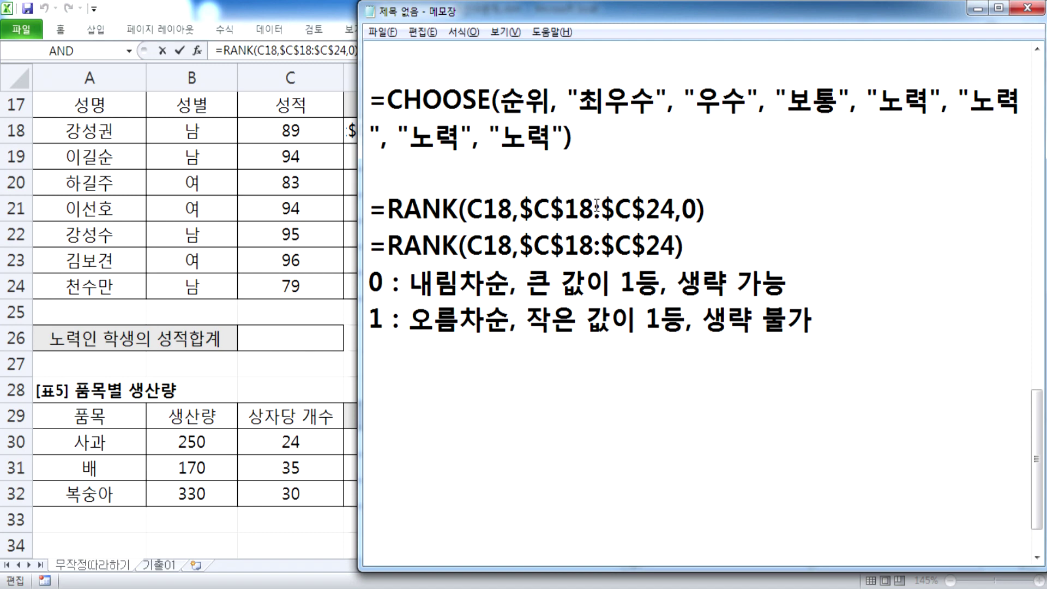
Paste a copy of the two-line CHOOSE(순위) formula onto the last line.
{"action": "left_click", "coordinate": [371, 112]}
{"action": "left_click_drag", "start_coordinate": [371, 111], "coordinate": [370, 180]}
{"action": "key", "text": "ctrl+c"}
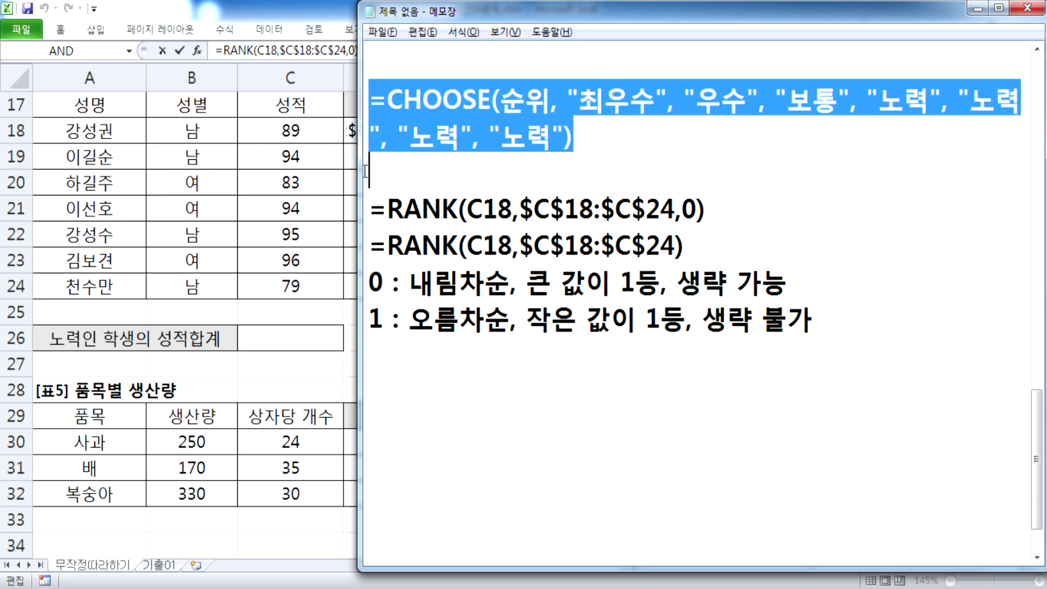
{"action": "left_click", "coordinate": [383, 383]}
{"action": "key", "text": "ctrl+v"}
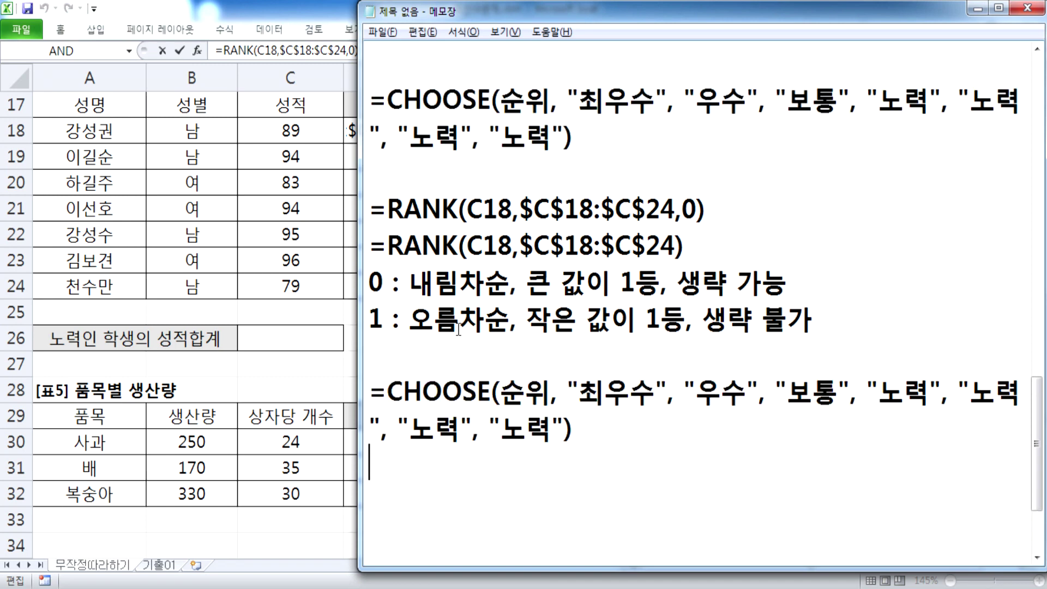
Replace 순위 in the copied formula with RANK(C18,$C$18:$C$24,0).
{"action": "left_click", "coordinate": [389, 210]}
{"action": "left_click_drag", "start_coordinate": [389, 210], "coordinate": [707, 211]}
{"action": "scroll", "coordinate": [615, 243], "scroll_direction": "down", "scroll_amount": 1}
{"action": "key", "text": "ctrl+c"}
{"action": "left_click_drag", "start_coordinate": [500, 282], "coordinate": [549, 282]}
{"action": "key", "text": "ctrl+v"}
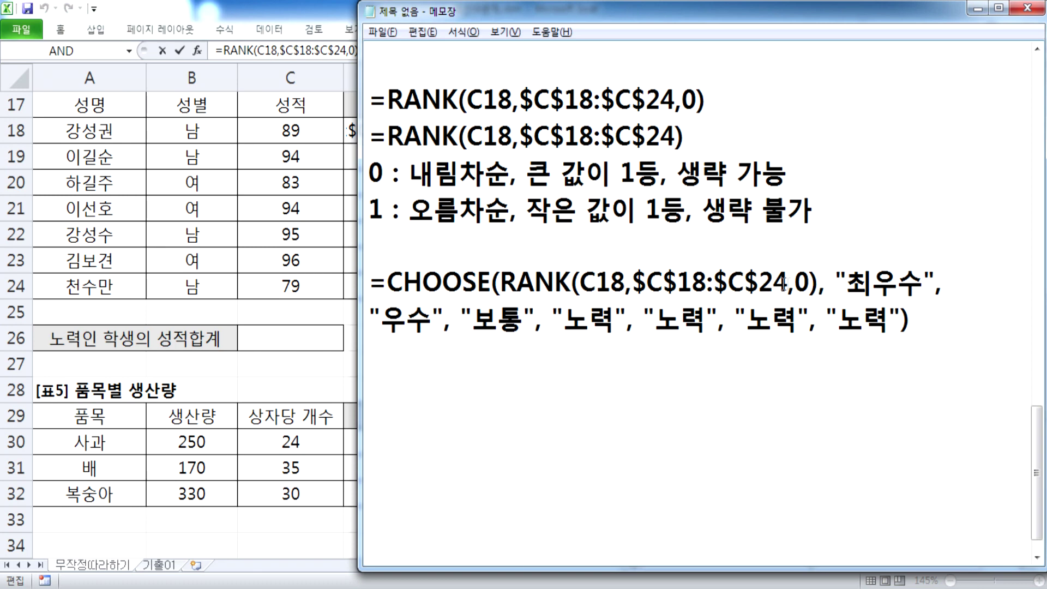
Add blank lines below the combined CHOOSE(RANK) formula and select it.
{"action": "left_click", "coordinate": [928, 330]}
{"action": "key", "text": "Return"}
{"action": "key", "text": "Return"}
{"action": "scroll", "coordinate": [507, 254], "scroll_direction": "up", "scroll_amount": 1}
{"action": "scroll", "coordinate": [476, 244], "scroll_direction": "up", "scroll_amount": 1}
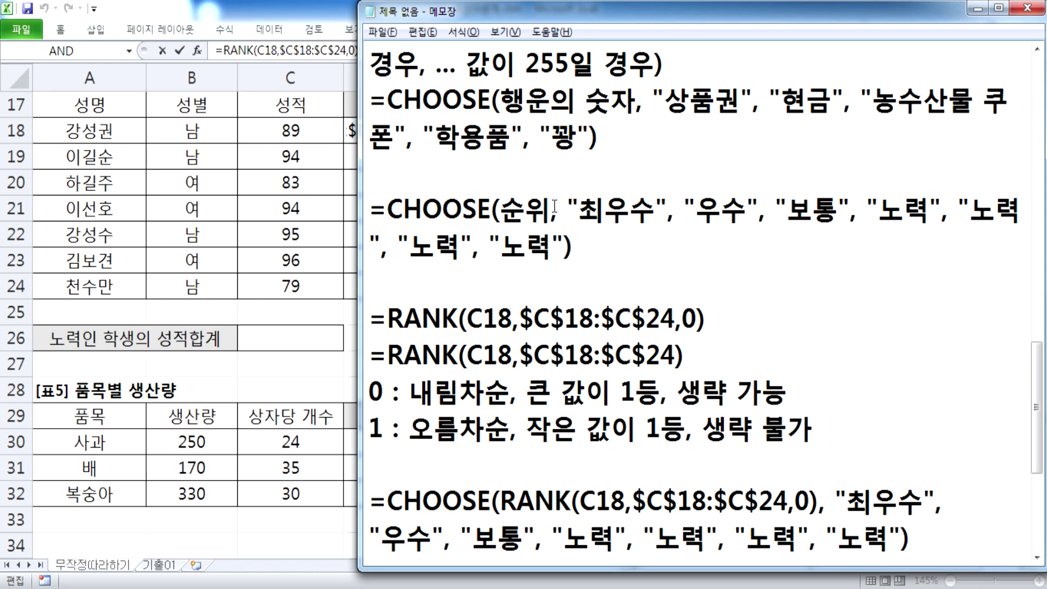
{"action": "scroll", "coordinate": [505, 248], "scroll_direction": "down", "scroll_amount": 1}
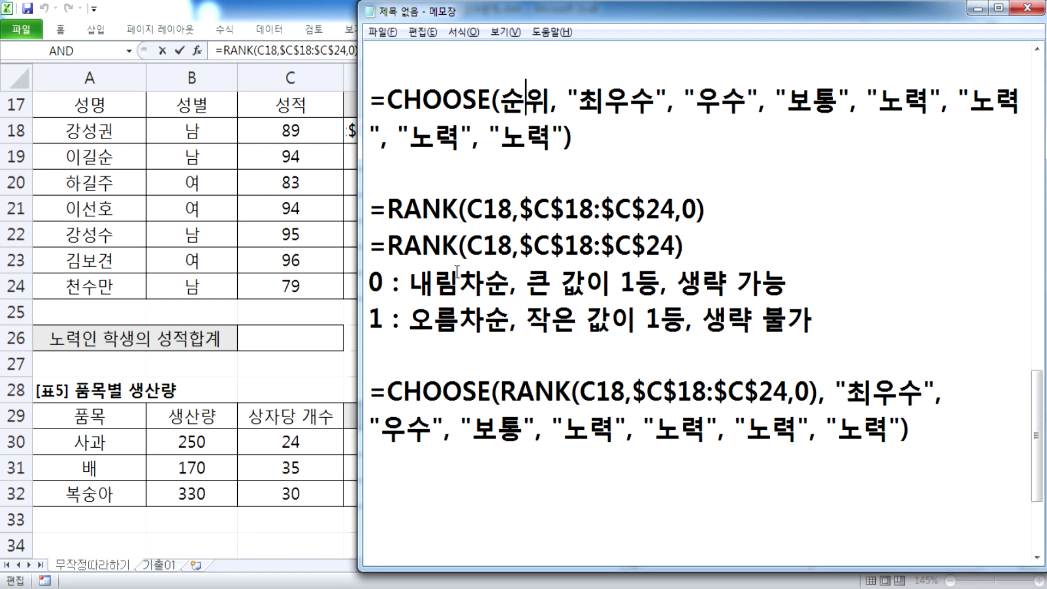
{"action": "scroll", "coordinate": [436, 283], "scroll_direction": "down", "scroll_amount": 2}
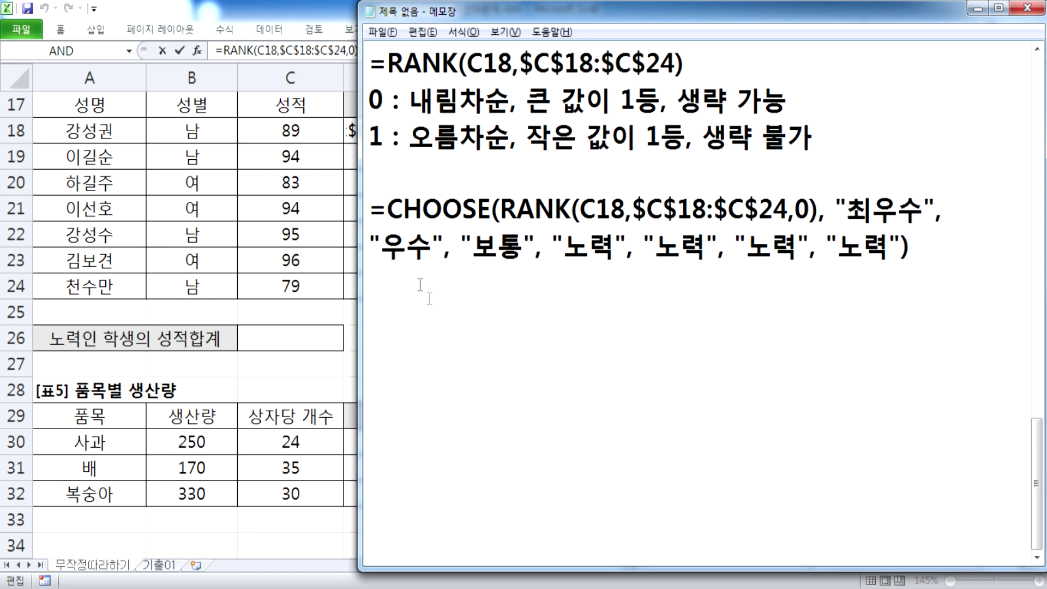
{"action": "left_click_drag", "start_coordinate": [374, 215], "coordinate": [923, 240]}
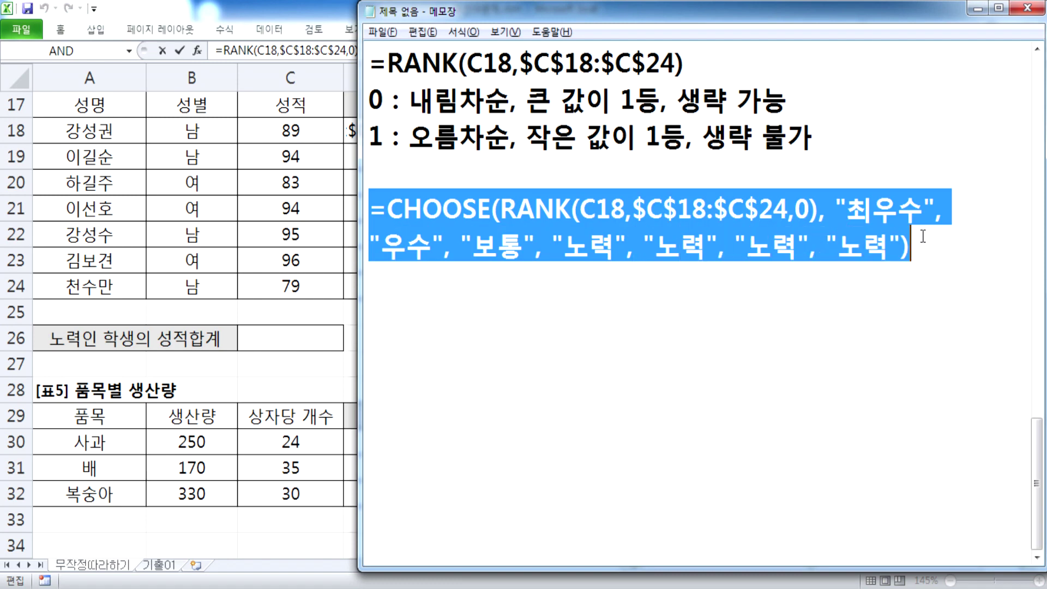
Replace D18's RANK formula with the combined CHOOSE(RANK) formula and fill it down to D24.
{"action": "key", "text": "alt+Tab"}
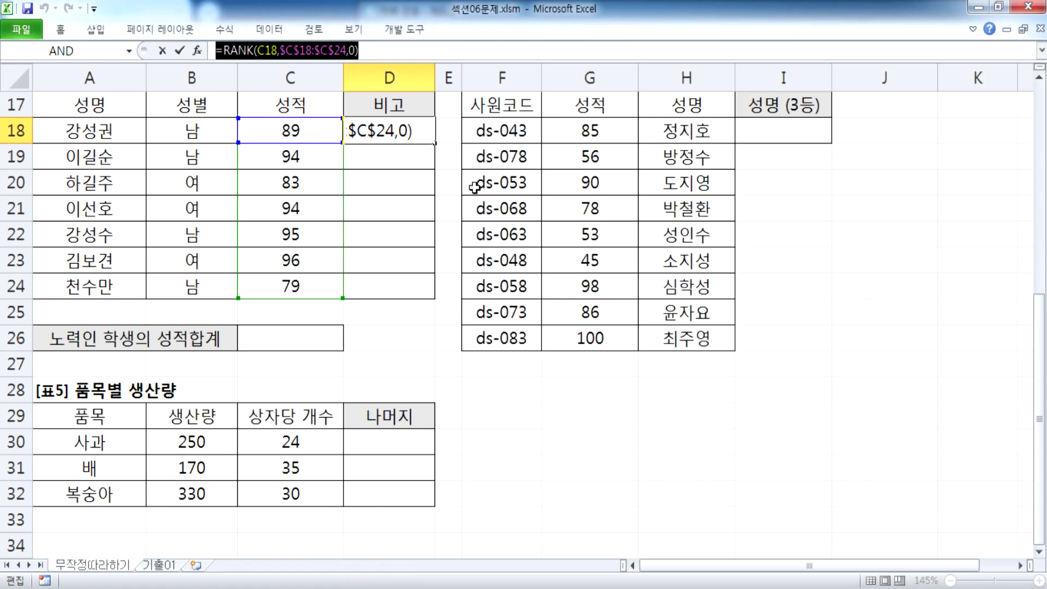
{"action": "key", "text": "ctrl+Return"}
{"action": "key", "text": "BackSpace"}
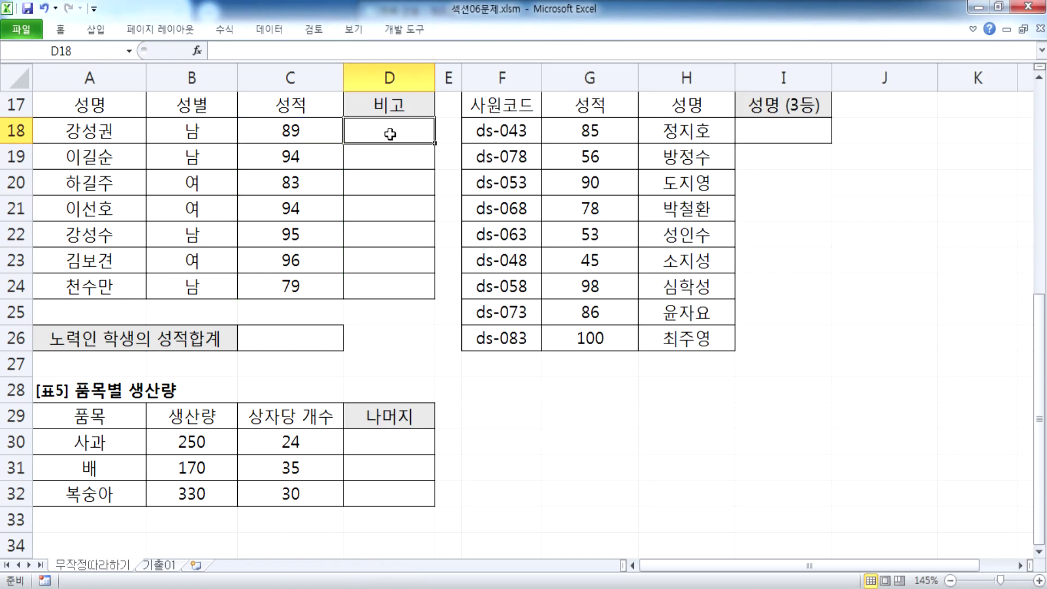
{"action": "key", "text": "ctrl+v"}
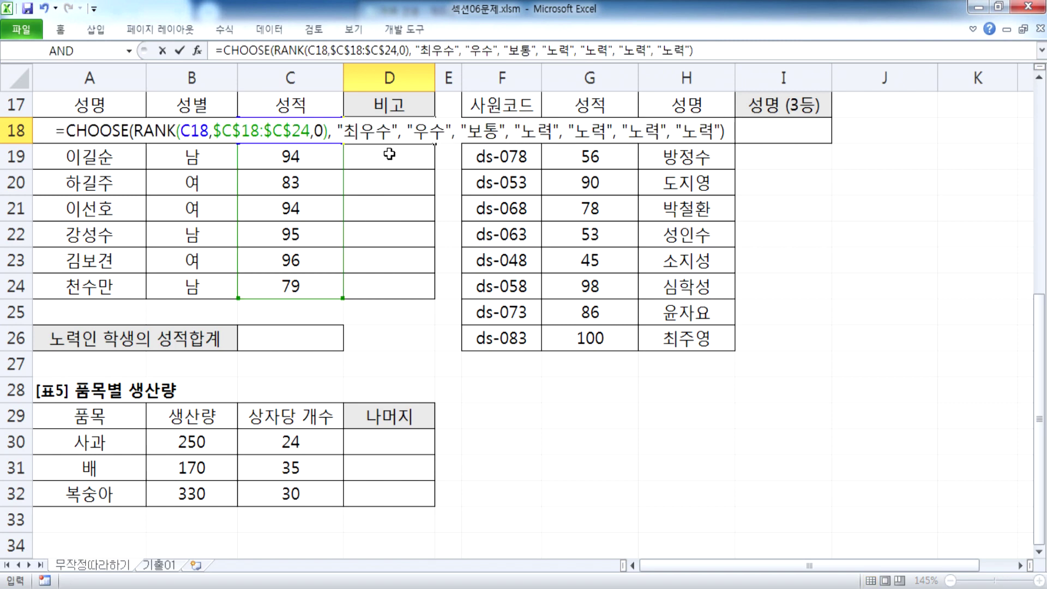
{"action": "key", "text": "Return"}
{"action": "left_click", "coordinate": [415, 135]}
{"action": "double_click", "coordinate": [433, 143]}
{"action": "left_click", "coordinate": [416, 137]}
{"action": "key", "text": "F2"}
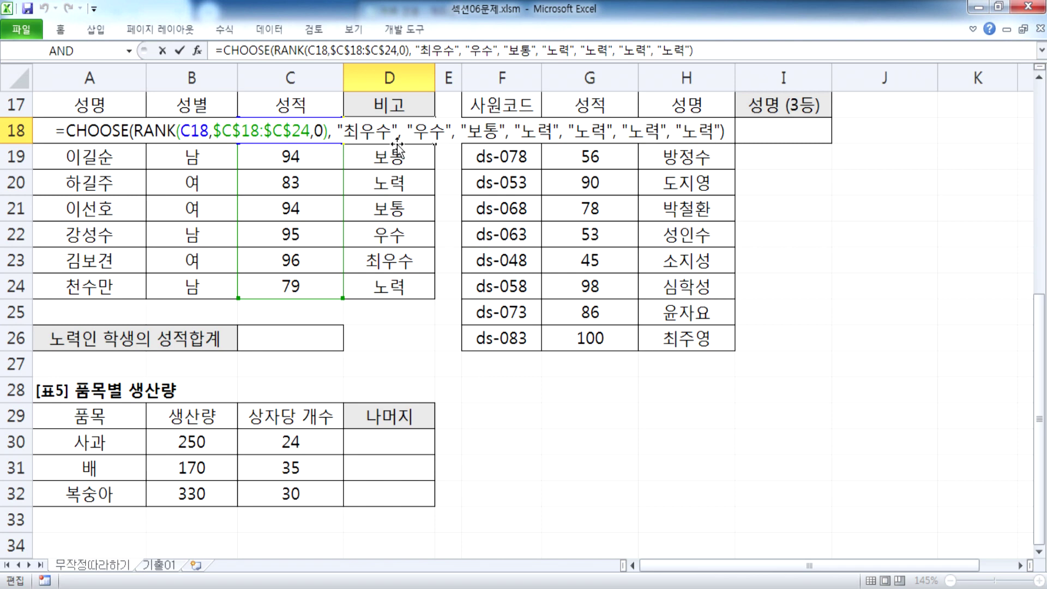
{"action": "key", "text": "alt+Tab"}
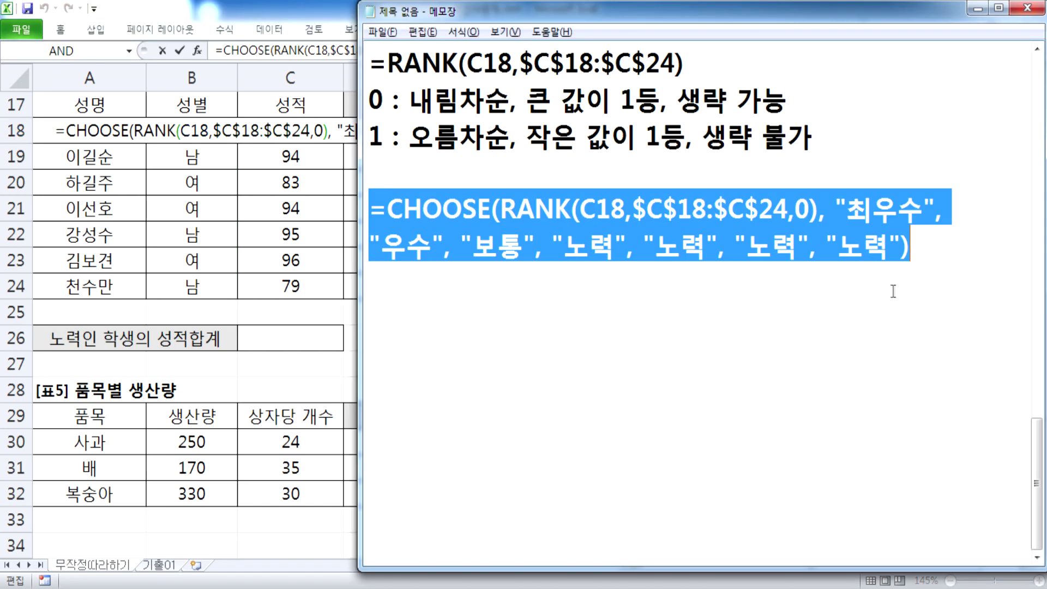
Write a note that the function becomes inconvenient as the number of people grows.
{"action": "left_click", "coordinate": [884, 293]}
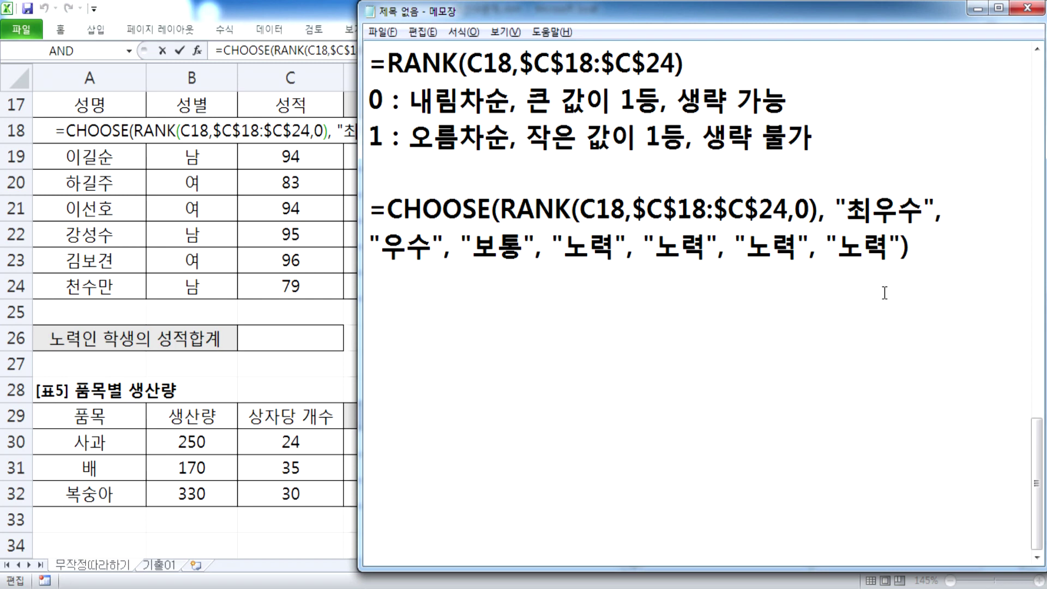
{"action": "key", "text": "Return"}
{"action": "type", "text": "* 인우"}
{"action": "type", "text": "원수가 ㅈ"}
{"action": "type", "text": "증가되면 "}
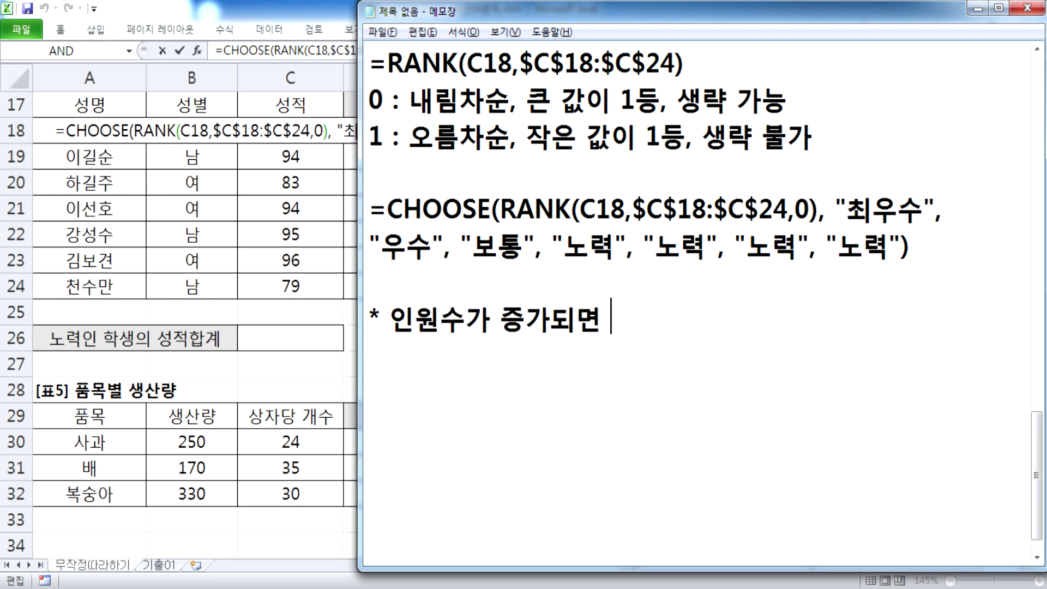
{"action": "type", "text": "함수사용"}
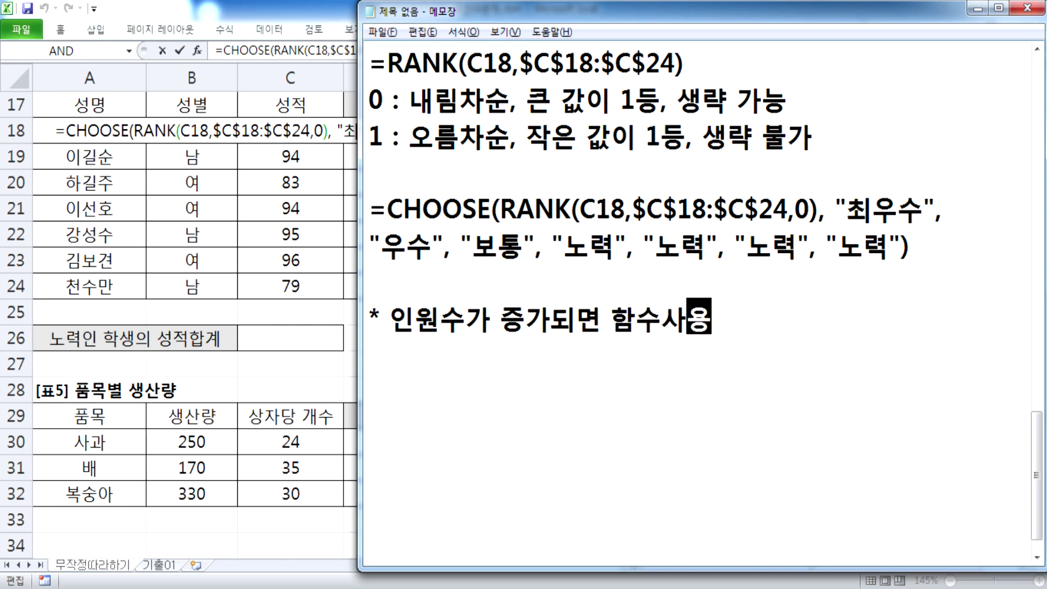
{"action": "type", "text": "이 불편했"}
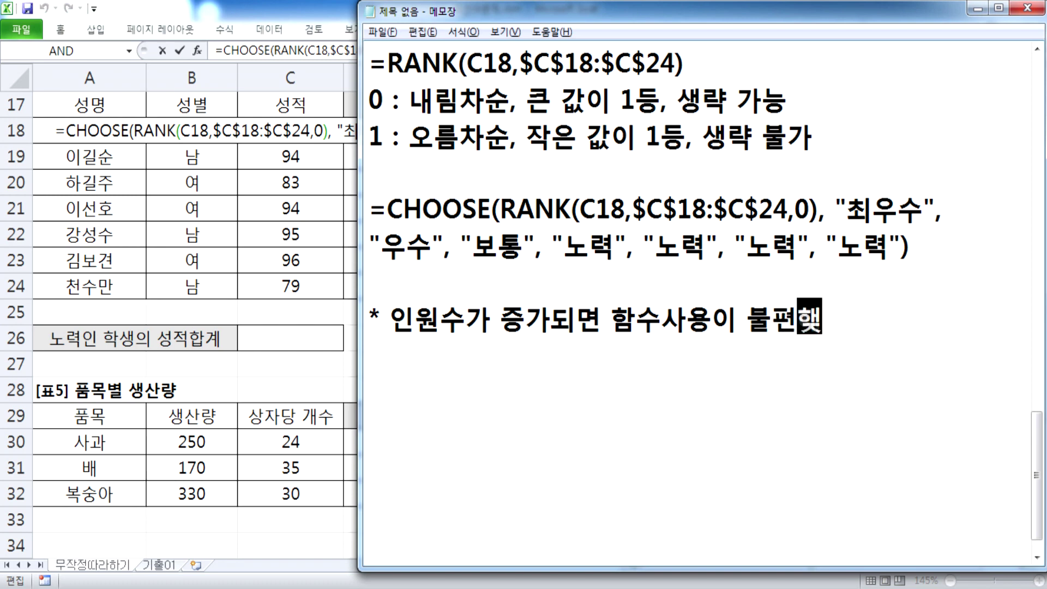
{"action": "key", "text": "BackSpace"}
{"action": "type", "text": "질 수 있다."}
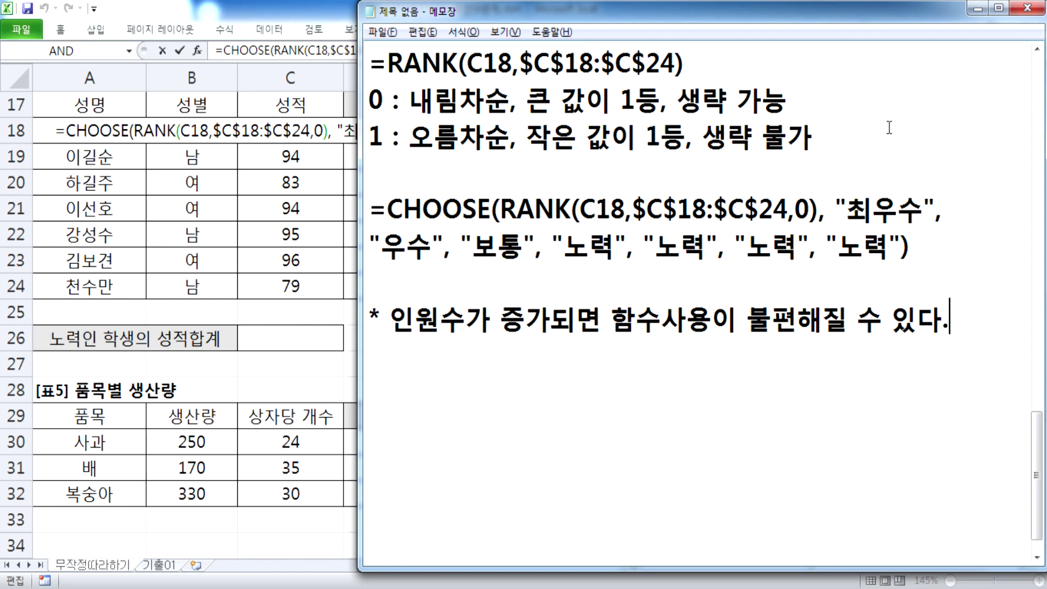
{"action": "key", "text": "Return"}
Paste another formula copy under a '100명이 시험을 봤다는 가정하에' line.
{"action": "type", "text": "=CHOOSE(RANK(C18,$C$18:$C$24,0), \"최우수\", \"우수\", \"보통\", \"노력\", \"노력\", \"노력\", \"노력\")"}
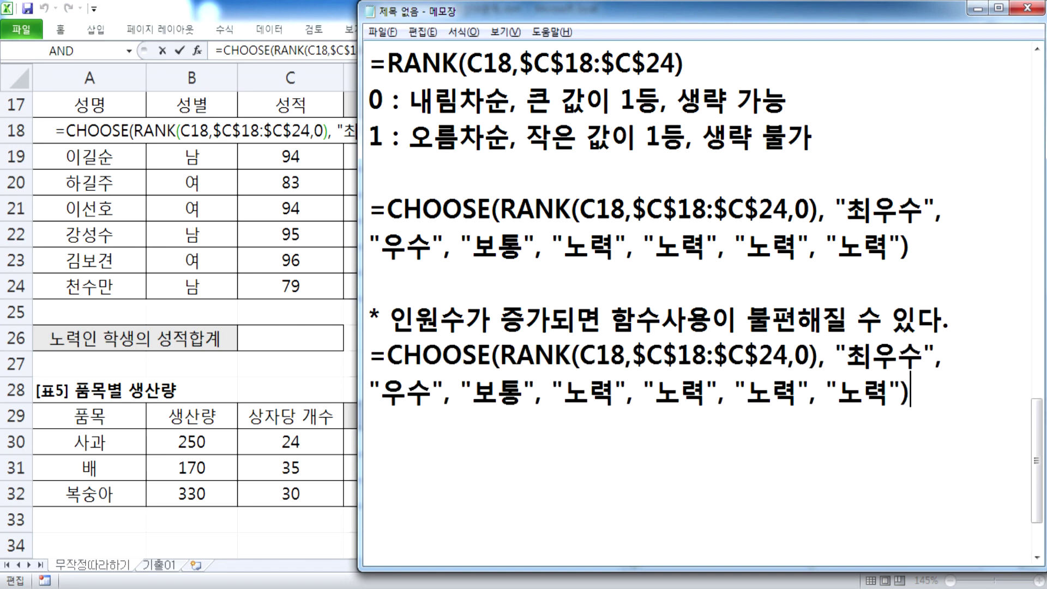
{"action": "left_click", "coordinate": [948, 318]}
{"action": "key", "text": "Return"}
{"action": "key", "text": "Return"}
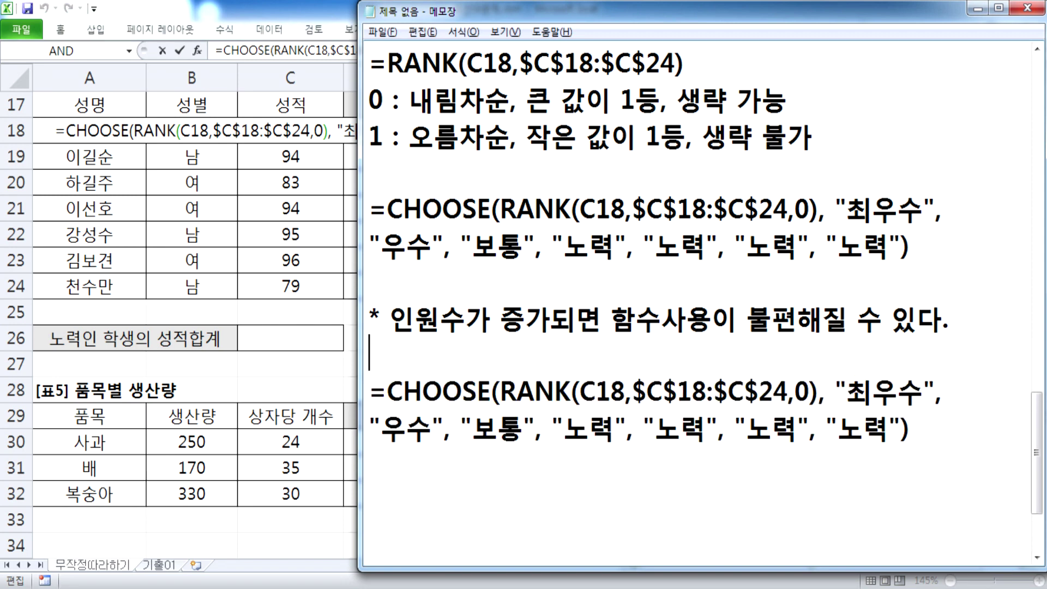
{"action": "type", "text": "100명이"}
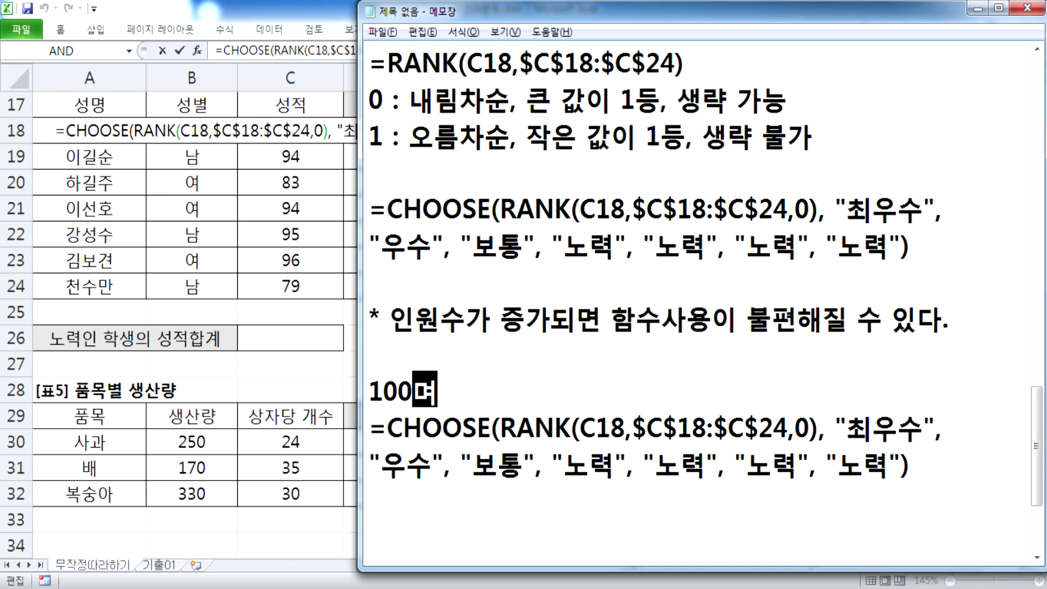
{"action": "type", "text": "*"}
{"action": "key", "text": "End"}
{"action": "type", "text": "싱험을 봤다느"}
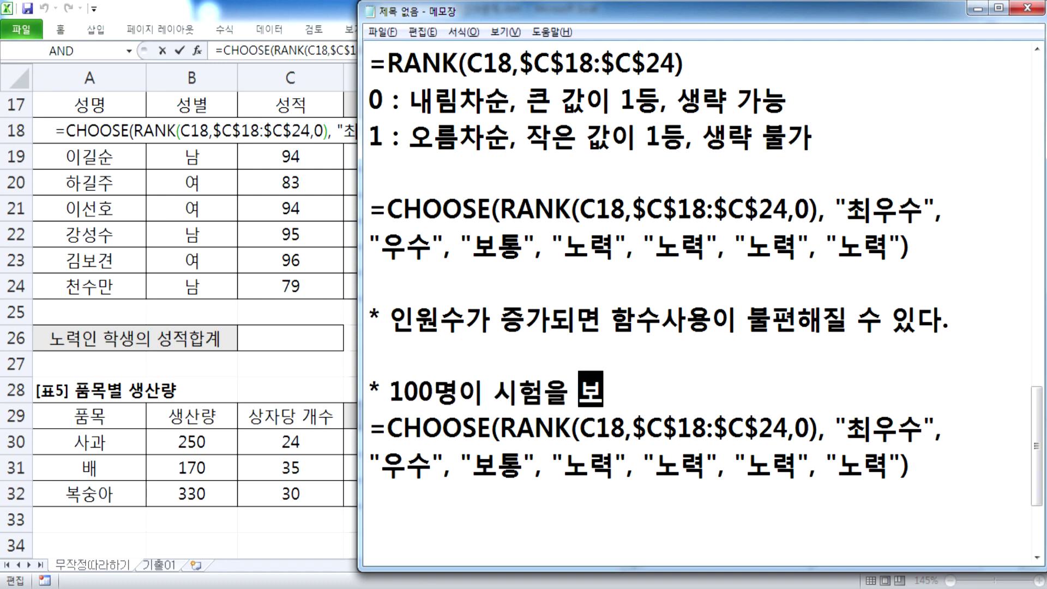
{"action": "type", "text": "는 가정하에"}
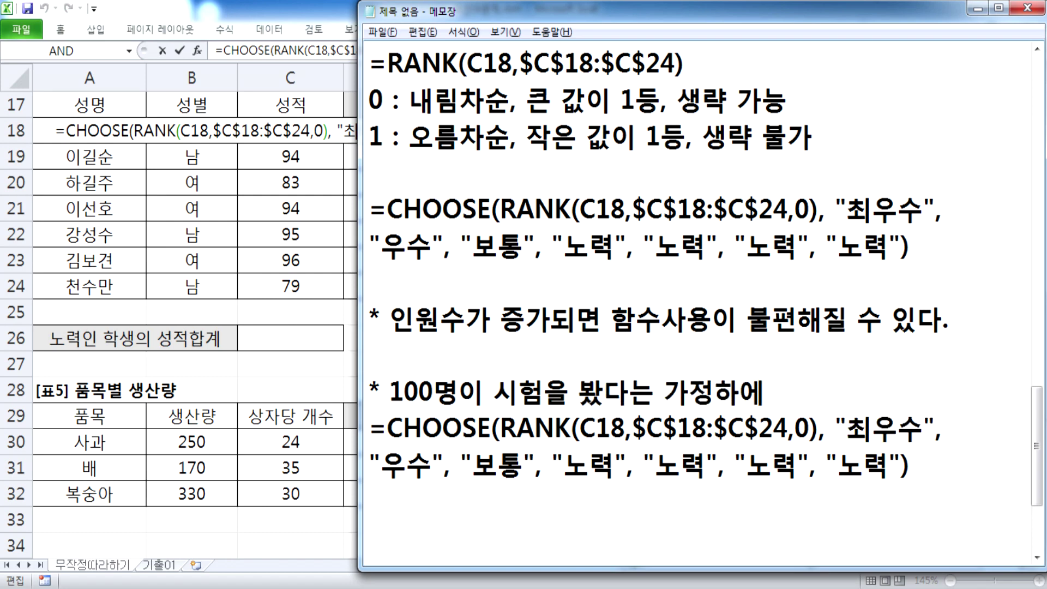
{"action": "scroll", "coordinate": [1032, 327], "scroll_direction": "down", "scroll_amount": 2}
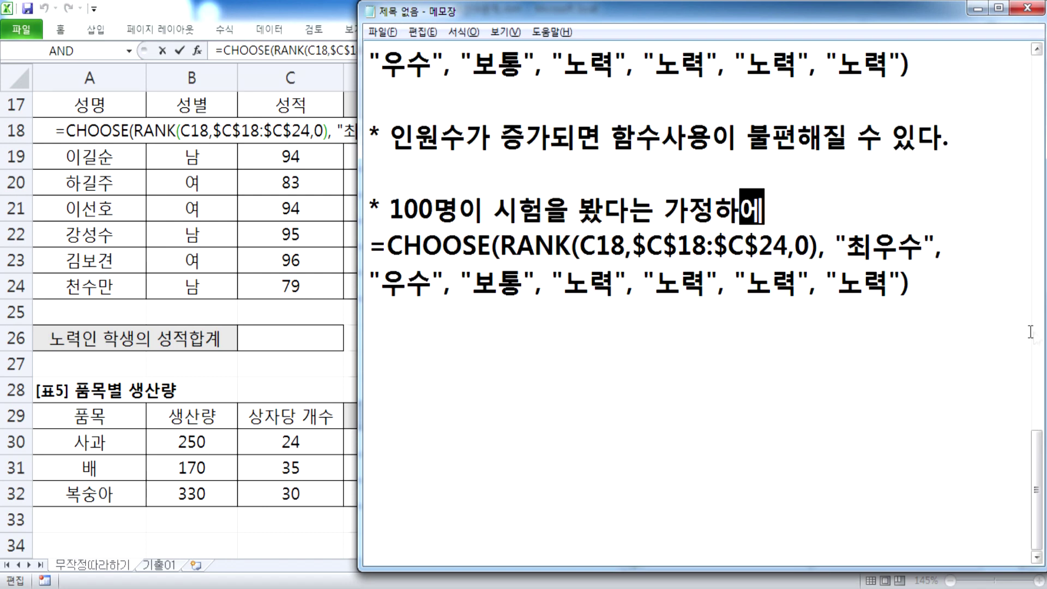
{"action": "left_click", "coordinate": [867, 281]}
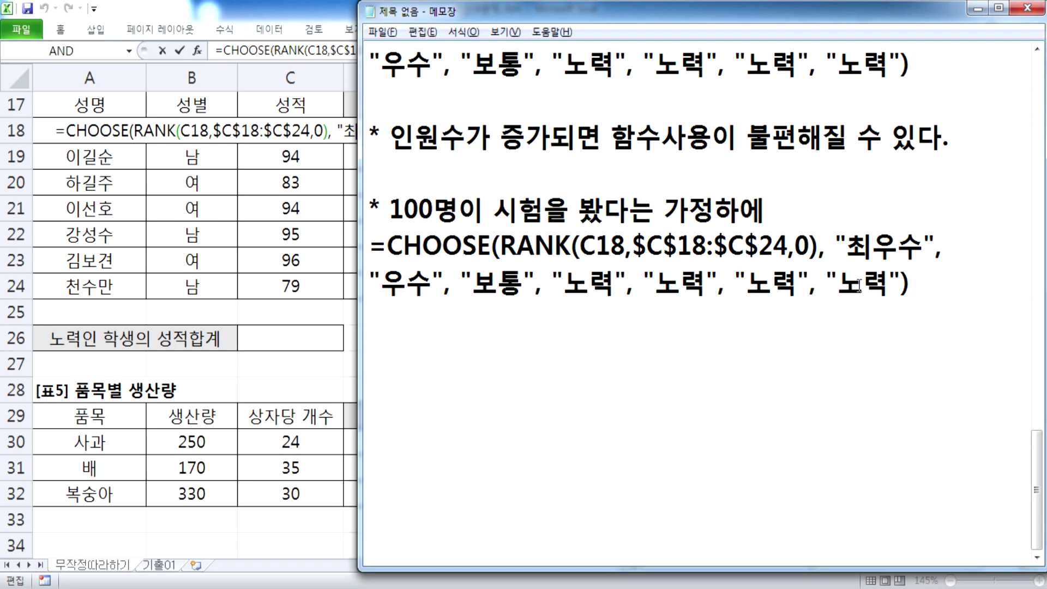
Insert ', .... 97번' before the closing parenthesis and point out the grade arguments.
{"action": "left_click", "coordinate": [903, 287]}
{"action": "type", "text": ", .... 97번"}
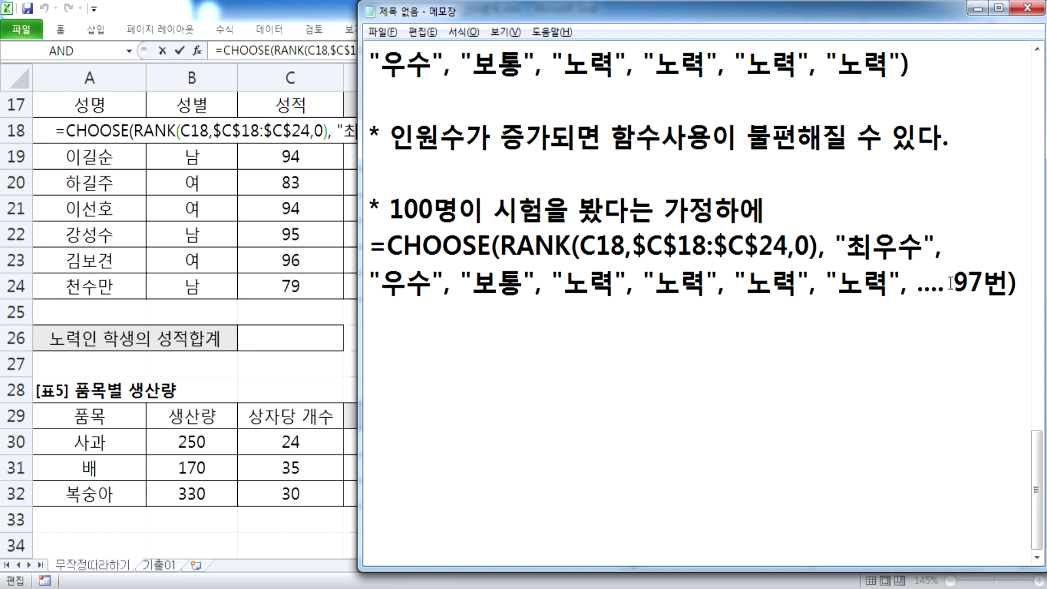
{"action": "left_click", "coordinate": [868, 246]}
{"action": "key", "text": "shift+Right"}
{"action": "key", "text": "shift+Right"}
{"action": "left_click_drag", "start_coordinate": [406, 281], "coordinate": [916, 280]}
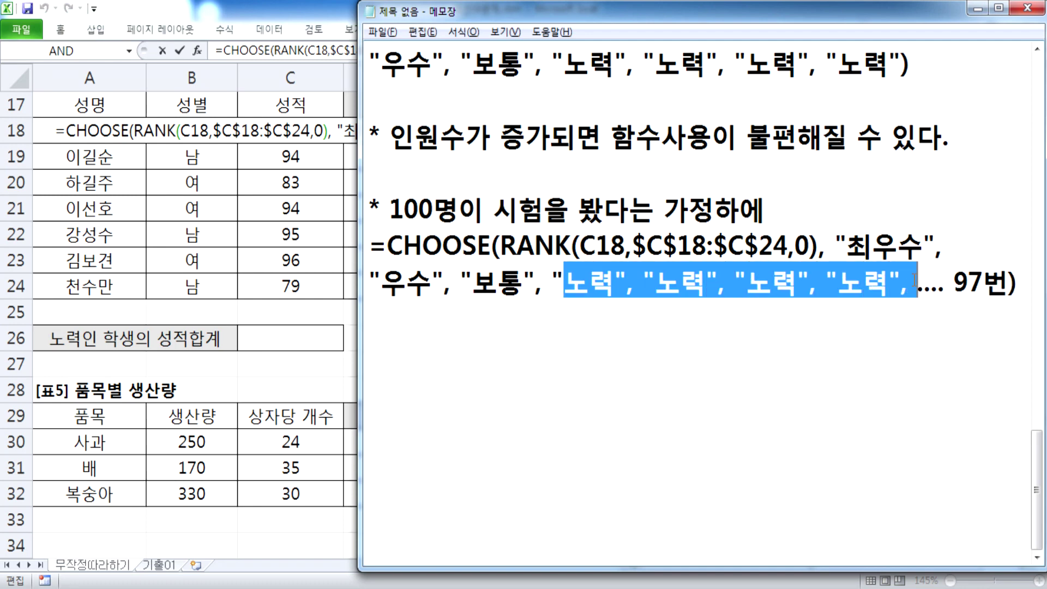
{"action": "left_click", "coordinate": [954, 280]}
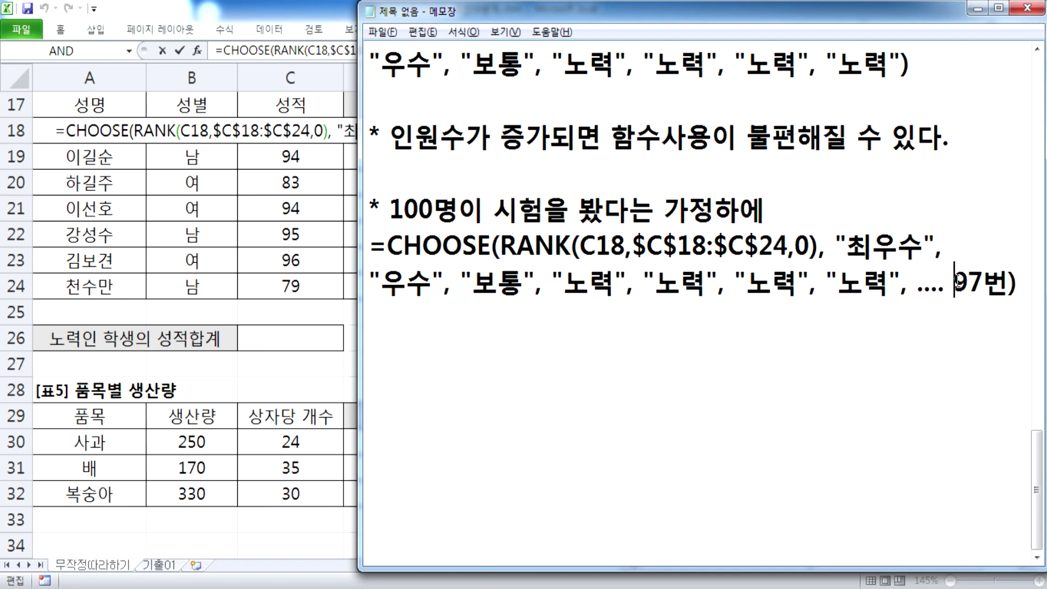
{"action": "left_click", "coordinate": [1015, 300]}
Paste a fresh copy of the combined formula below the 97번 example.
{"action": "key", "text": "Return"}
{"action": "type", "text": "=CHOOSE(RANK(C18,$C$18:$C$24,0), \"최우수\", \"우수\", \"보통\", \"노력\", \"노력\", \"노력\", \"노력\")"}
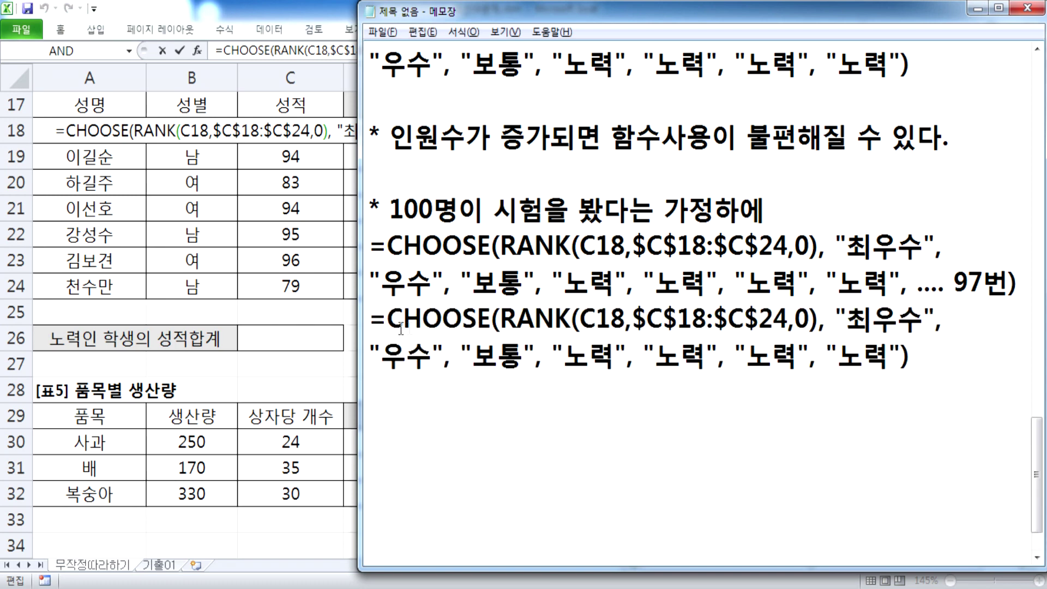
{"action": "left_click", "coordinate": [380, 320]}
{"action": "left_click", "coordinate": [372, 319]}
{"action": "key", "text": "Return"}
Wrap the copy in IFERROR, close CHOOSE after "보통", and delete the extra "노력" entries.
{"action": "left_click", "coordinate": [391, 355]}
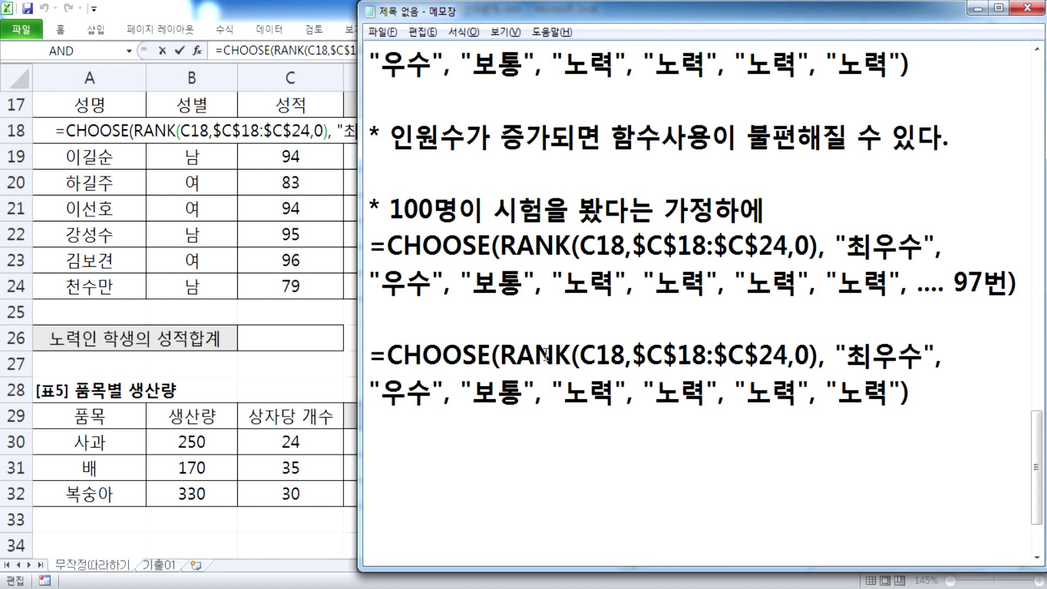
{"action": "type", "text": "IFERROR("}
{"action": "key", "text": "Down"}
{"action": "key", "text": "Right"}
{"action": "key", "text": "Right"}
{"action": "key", "text": "Right"}
{"action": "key", "text": "Right"}
{"action": "key", "text": "Right"}
{"action": "key", "text": "Right"}
{"action": "key", "text": "Left"}
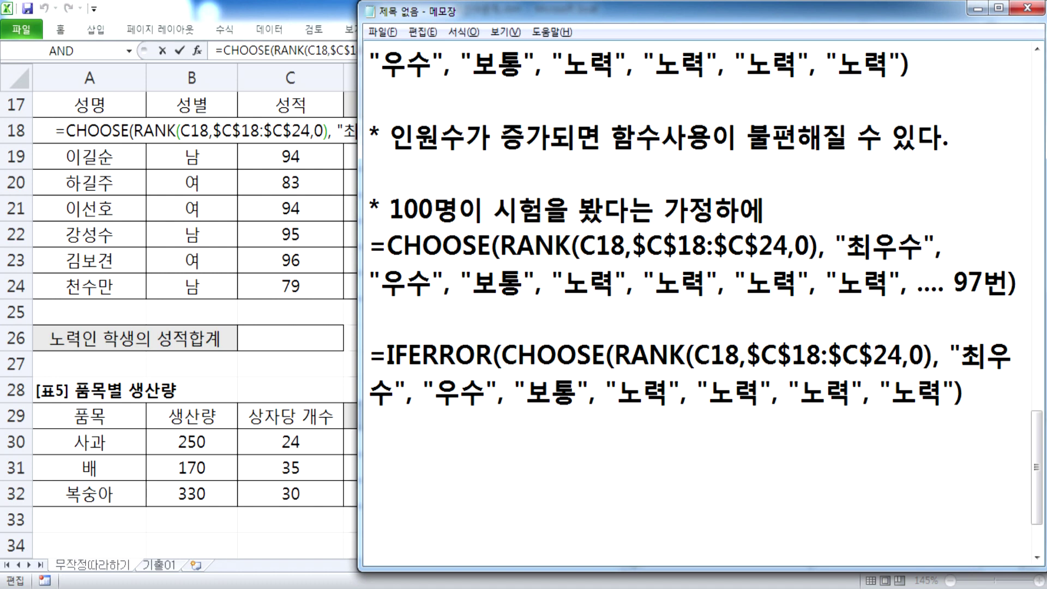
{"action": "type", "text": ")"}
{"action": "key", "text": "Right"}
{"action": "key", "text": "Right"}
{"action": "key", "text": "Right"}
{"action": "key", "text": "Right"}
{"action": "key", "text": "Right"}
{"action": "key", "text": "Right"}
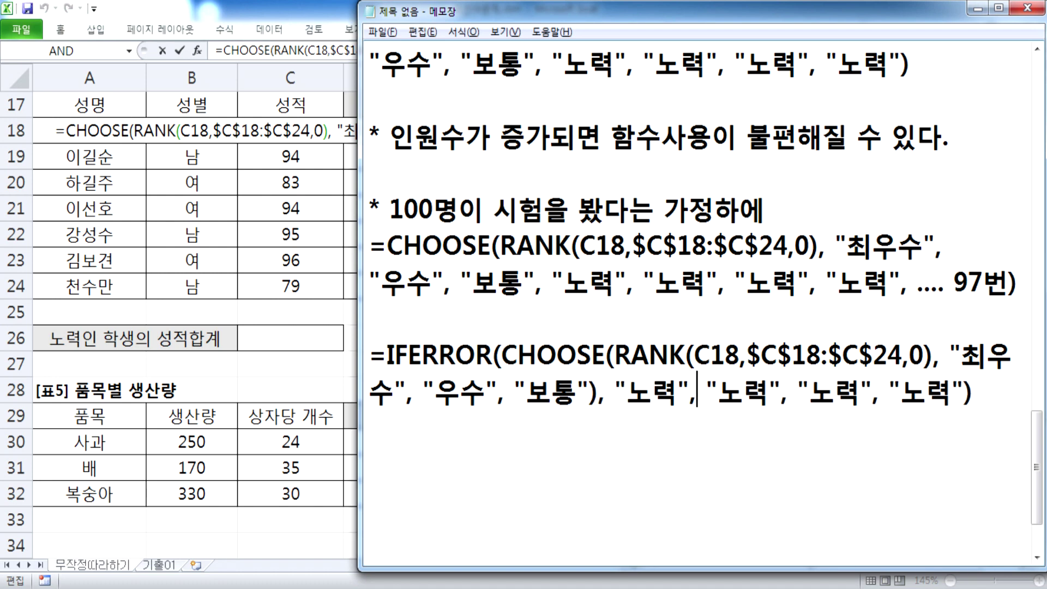
{"action": "key", "text": "shift+End"}
{"action": "key", "text": "shift+Left"}
{"action": "key", "text": "Delete"}
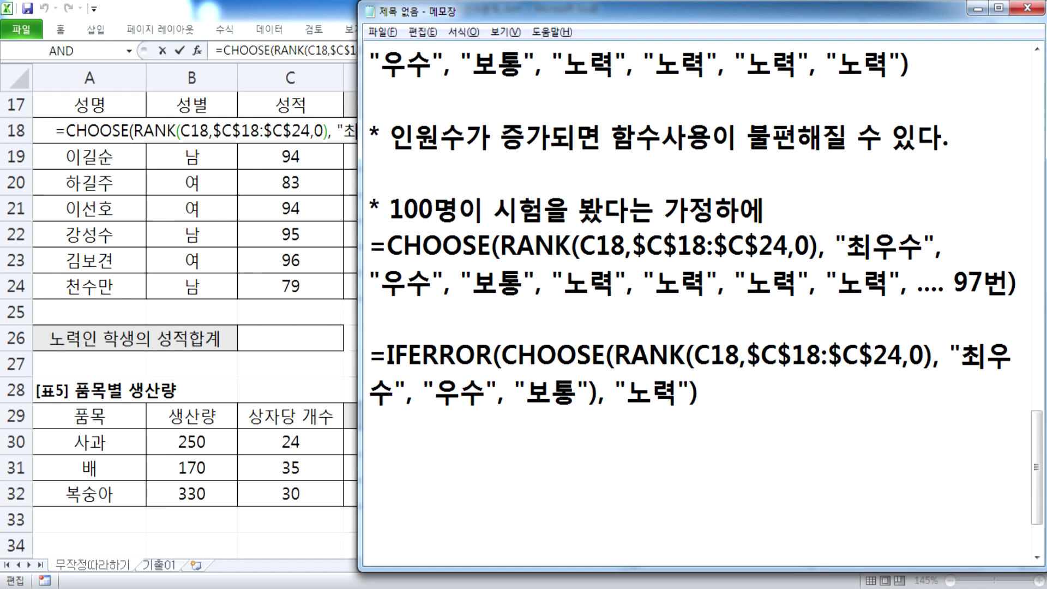
{"action": "scroll", "coordinate": [503, 401], "scroll_direction": "down", "scroll_amount": 1}
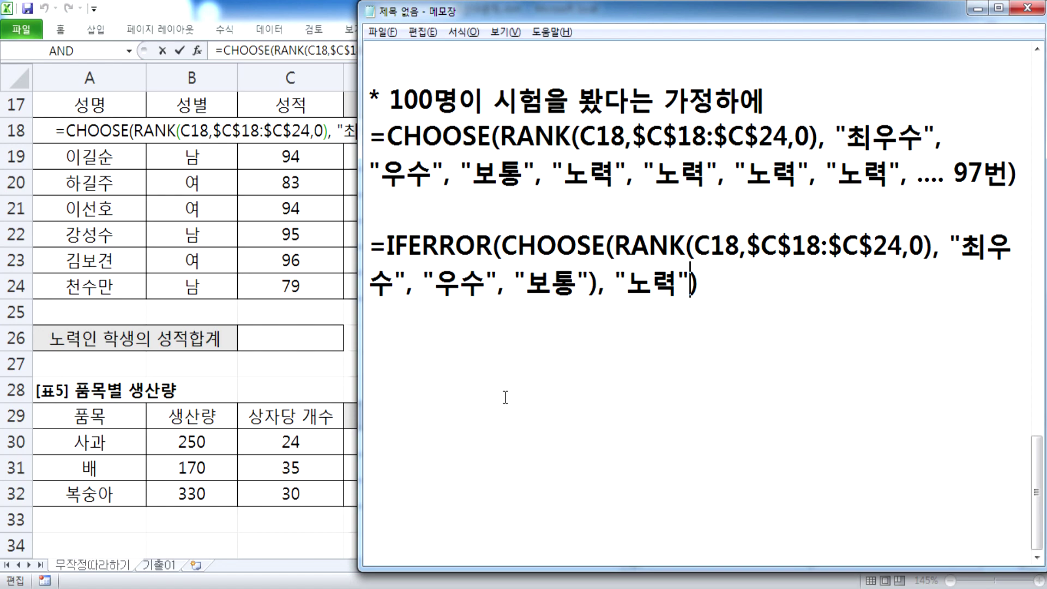
{"action": "left_click_drag", "start_coordinate": [360, 191], "coordinate": [274, 188]}
Add an X after the 97번 formula to mark it as the approach to avoid.
{"action": "left_click", "coordinate": [788, 177]}
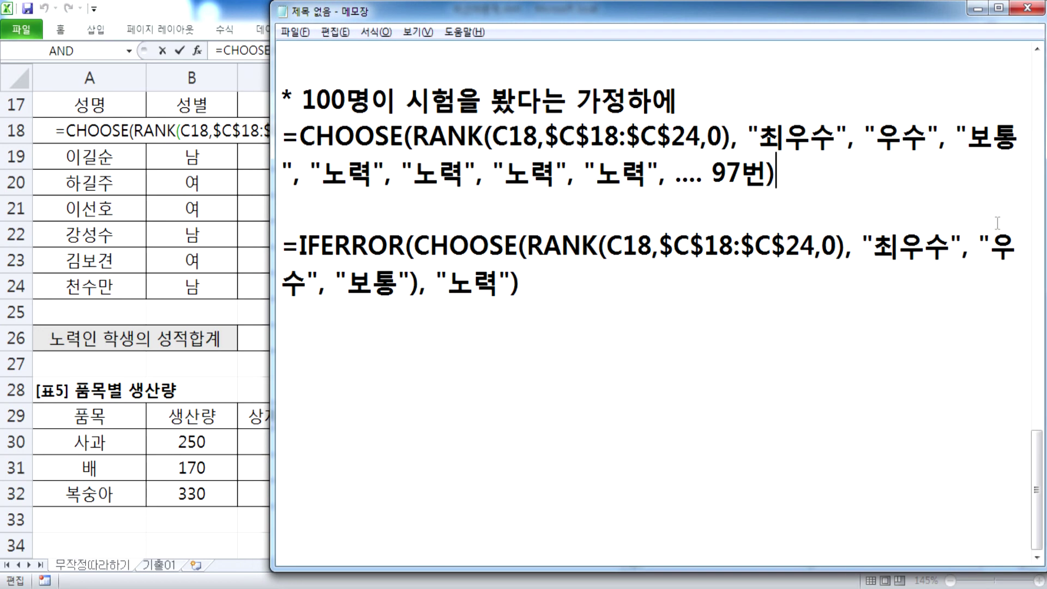
{"action": "type", "text": "x"}
{"action": "key", "text": "BackSpace"}
{"action": "type", "text": "X"}
Highlight the RANK, CHOOSE, IFERROR and fallback "노력" parts of the final formula.
{"action": "left_click_drag", "start_coordinate": [526, 246], "coordinate": [391, 281]}
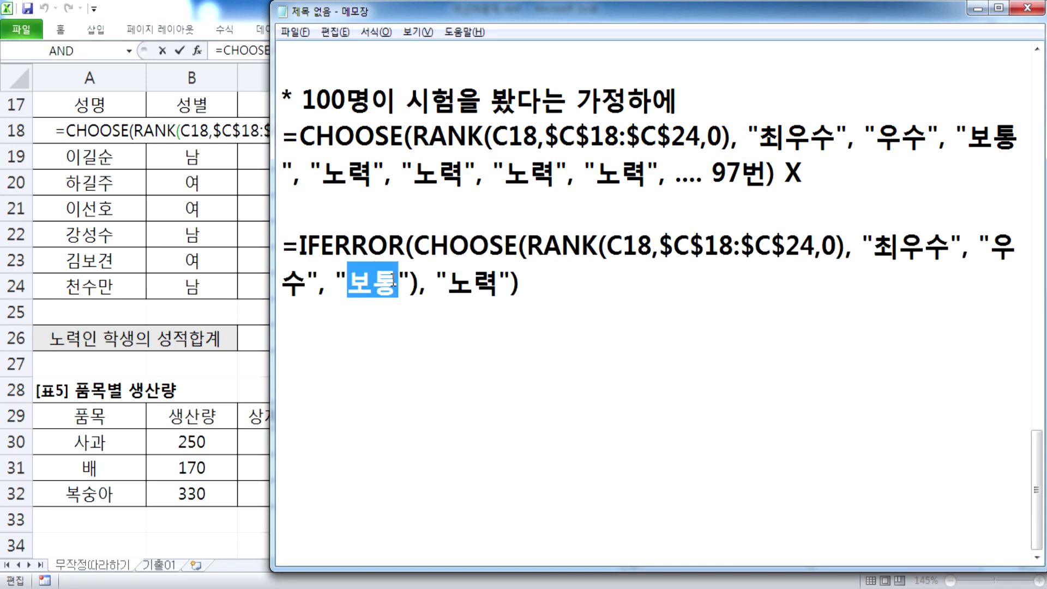
{"action": "left_click_drag", "start_coordinate": [423, 283], "coordinate": [414, 243]}
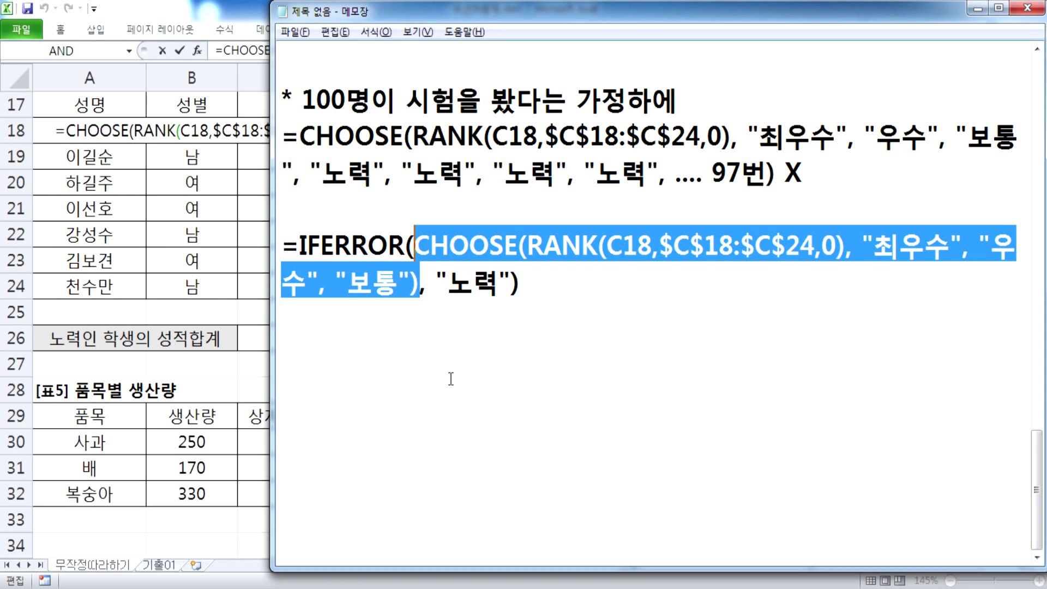
{"action": "left_click_drag", "start_coordinate": [299, 245], "coordinate": [405, 245]}
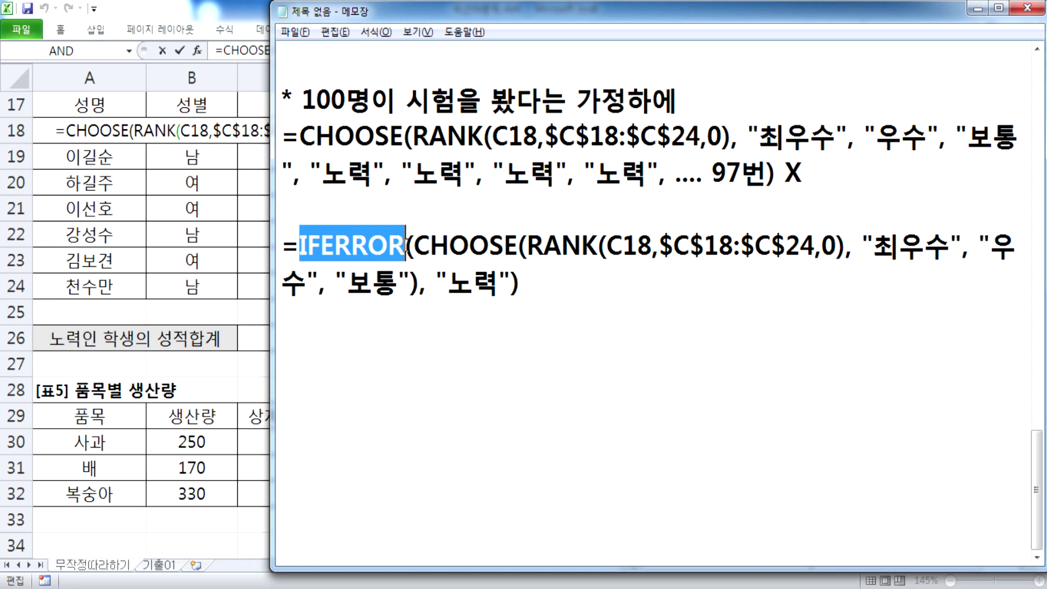
{"action": "left_click_drag", "start_coordinate": [426, 280], "coordinate": [499, 280]}
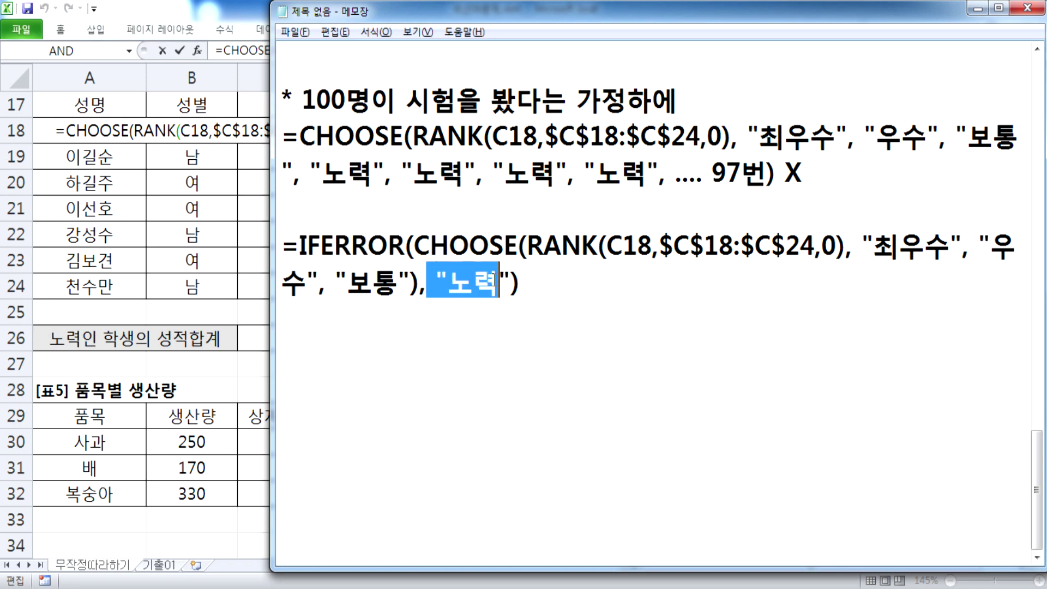
Add the note '* =IFERROR(계산, 값)': show the calculated value without an error, otherwise show 값.
{"action": "left_click", "coordinate": [461, 320]}
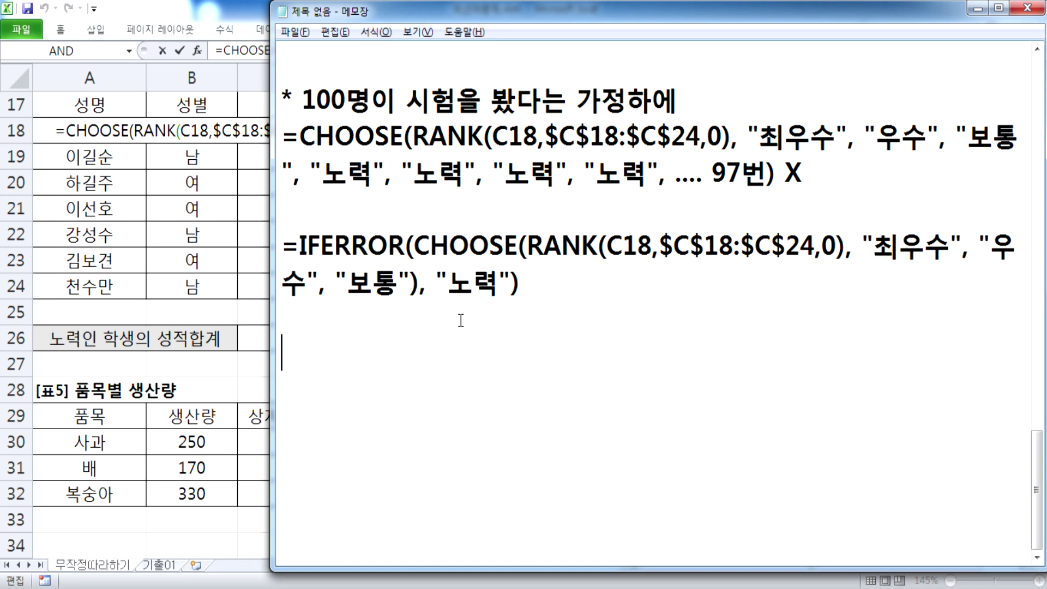
{"action": "key", "text": "Return"}
{"action": "key", "text": "BackSpace"}
{"action": "type", "text": "* =ㅑㄹㄷㄱ개"}
{"action": "key", "text": "BackSpace"}
{"action": "key", "text": "BackSpace"}
{"action": "key", "text": "BackSpace"}
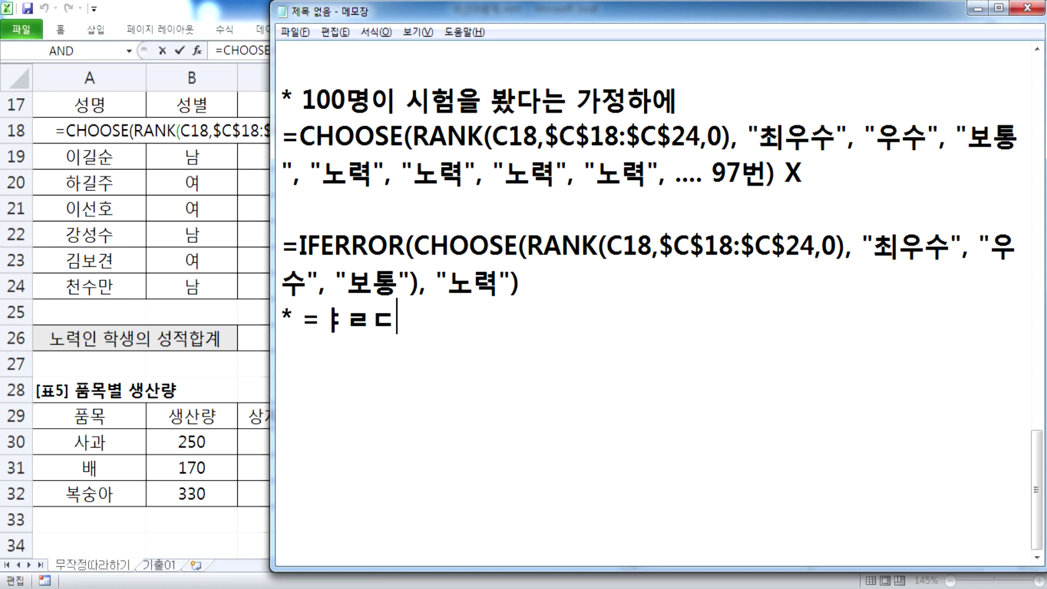
{"action": "key", "text": "BackSpace"}
{"action": "key", "text": "BackSpace"}
{"action": "key", "text": "BackSpace"}
{"action": "type", "text": "IFE"}
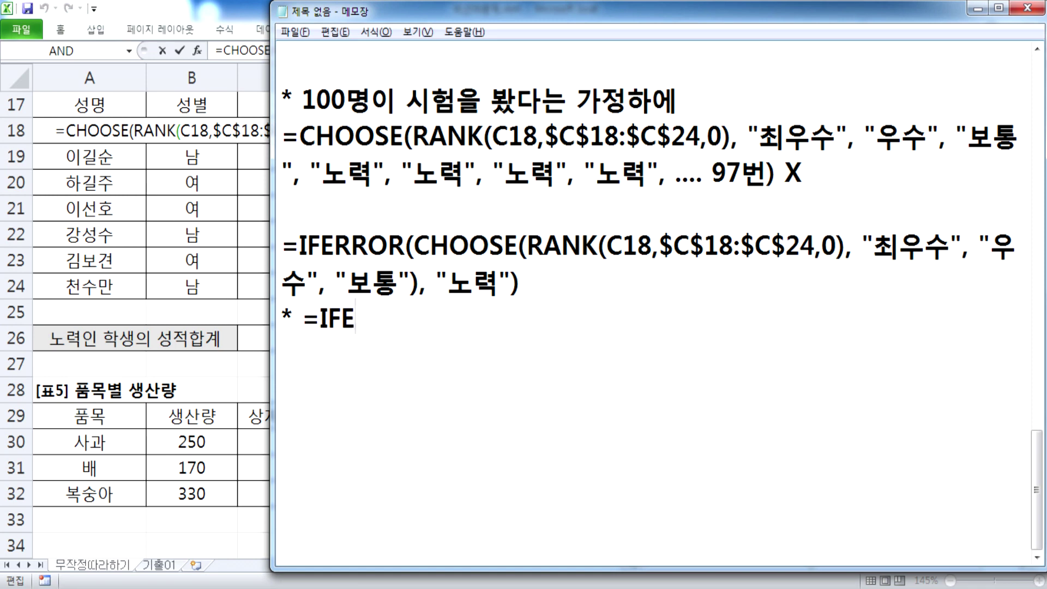
{"action": "type", "text": "RROR("}
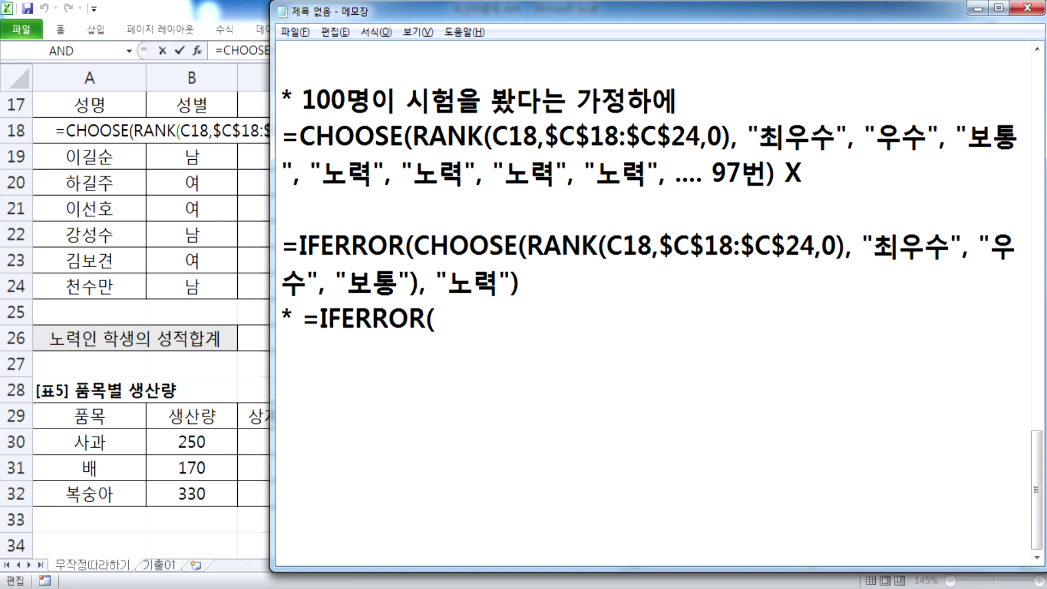
{"action": "type", "text": "계사ㄴ, "}
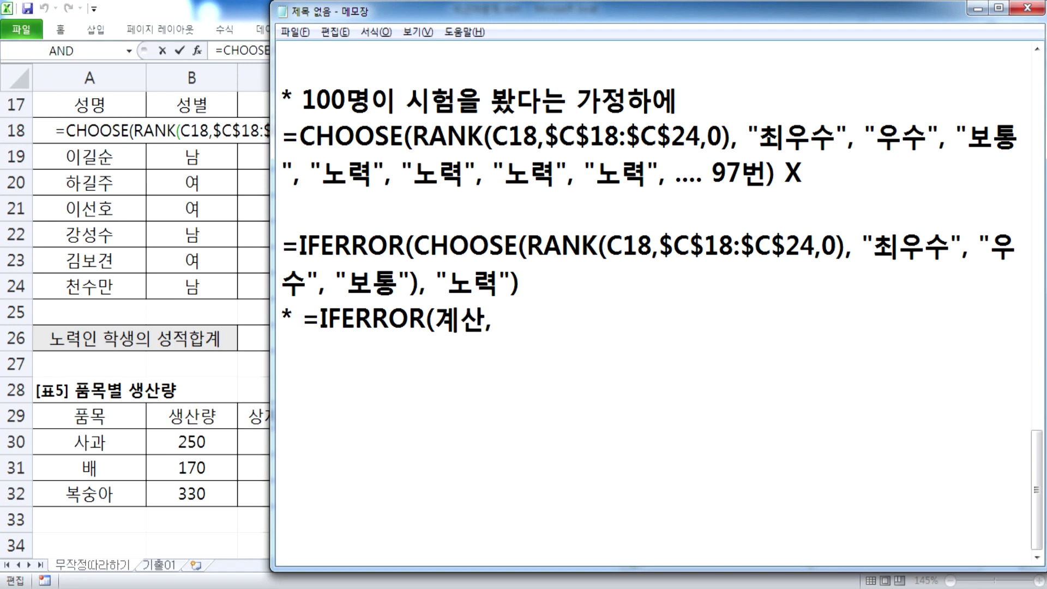
{"action": "type", "text": "값"}
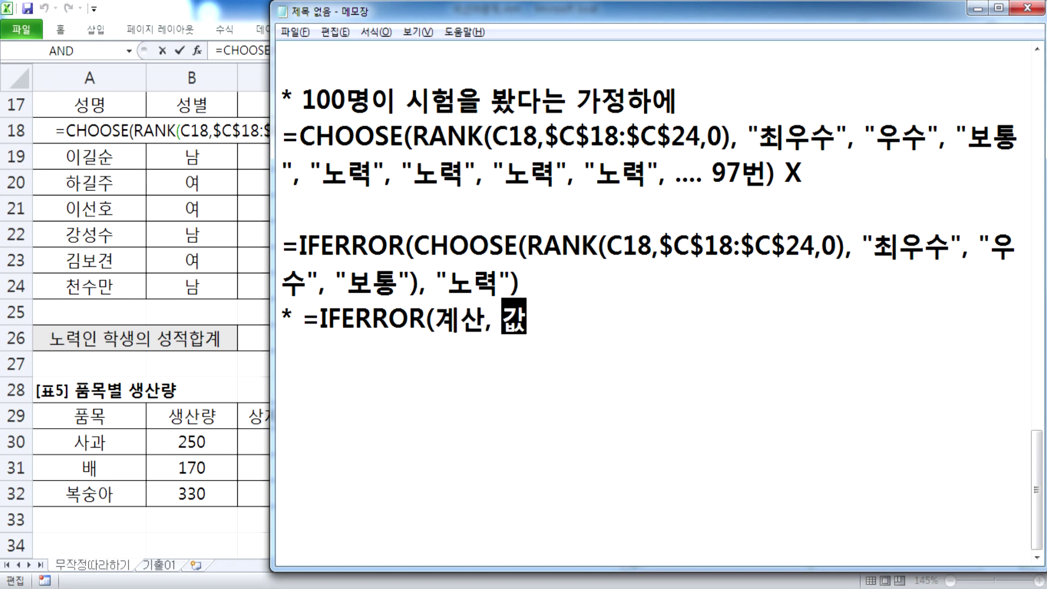
{"action": "type", "text": ") : 계산에 ㅇ"}
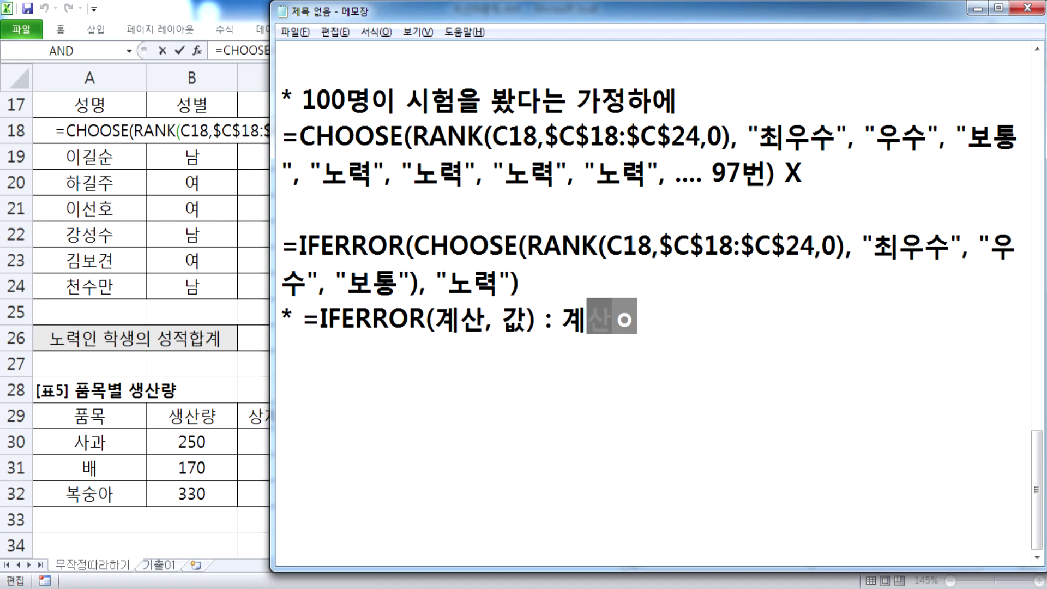
{"action": "type", "text": "ㅢ해서 "}
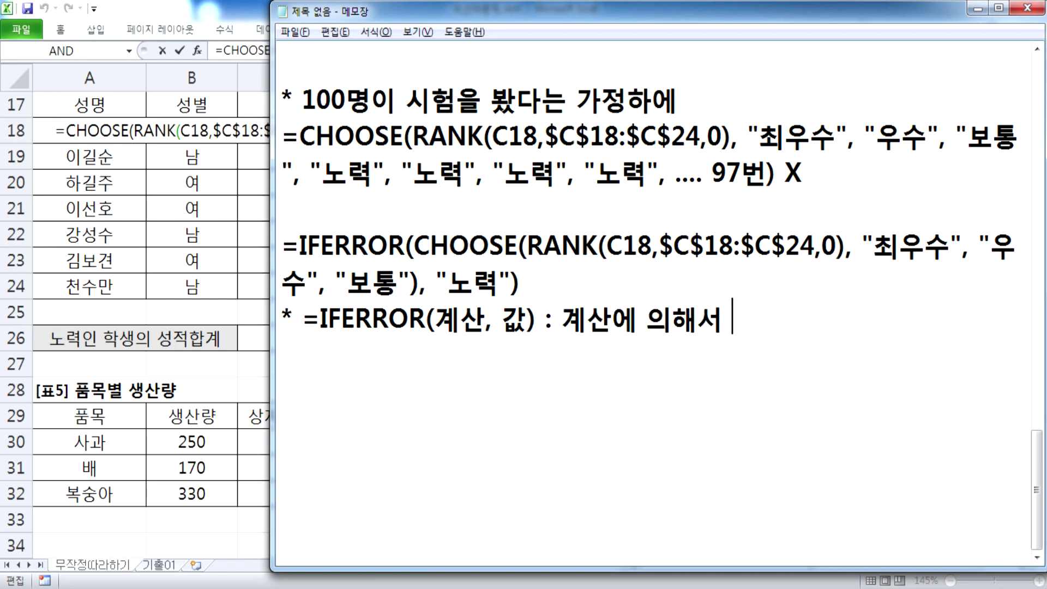
{"action": "type", "text": "오류가 "}
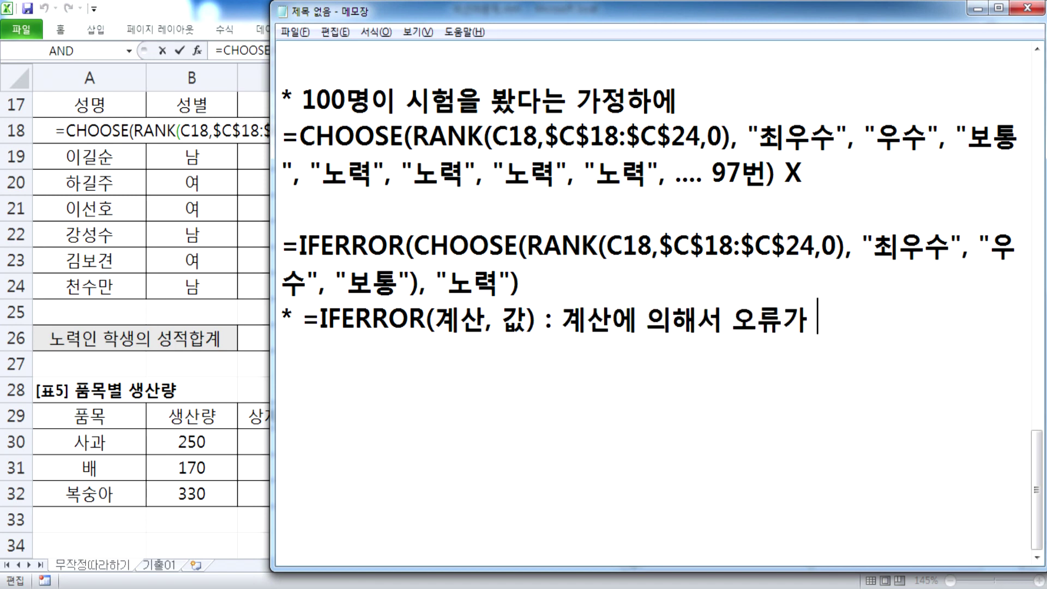
{"action": "type", "text": "없으면 계"}
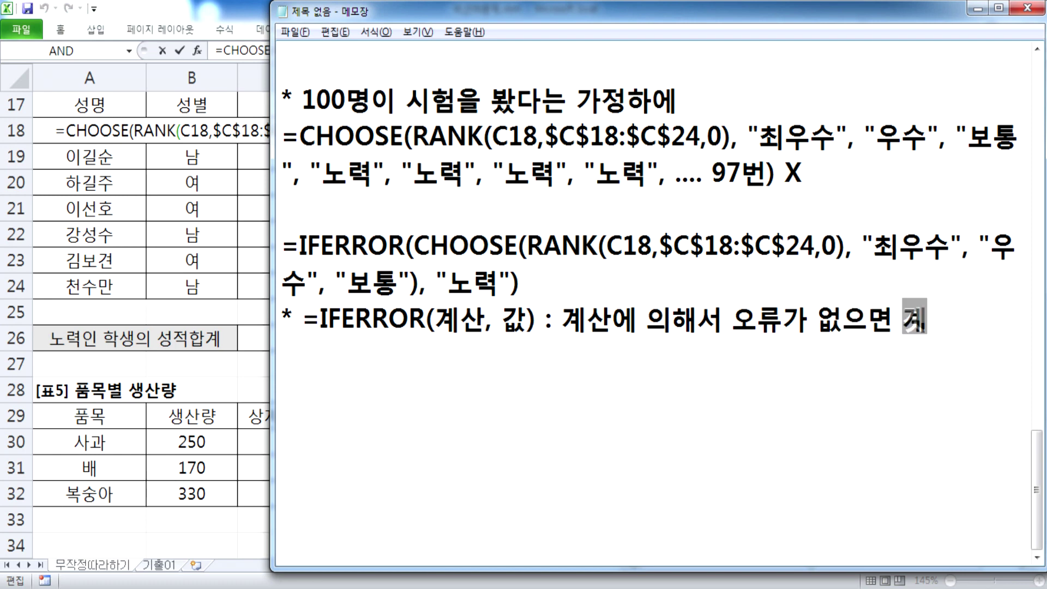
{"action": "type", "text": "산값을 표시"}
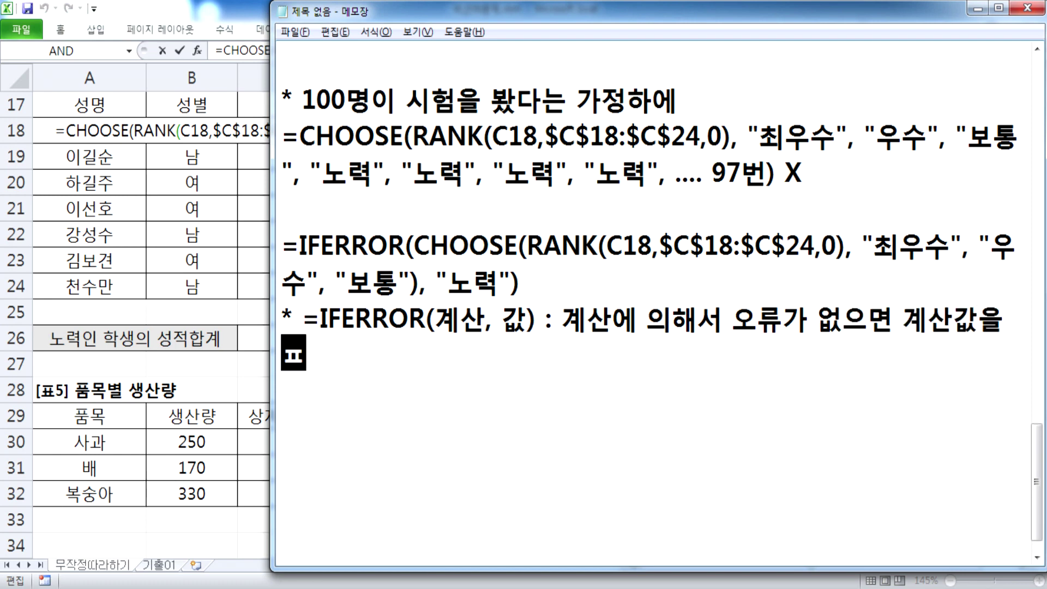
{"action": "type", "text": "하고, 오류가 발생하면 값을 "}
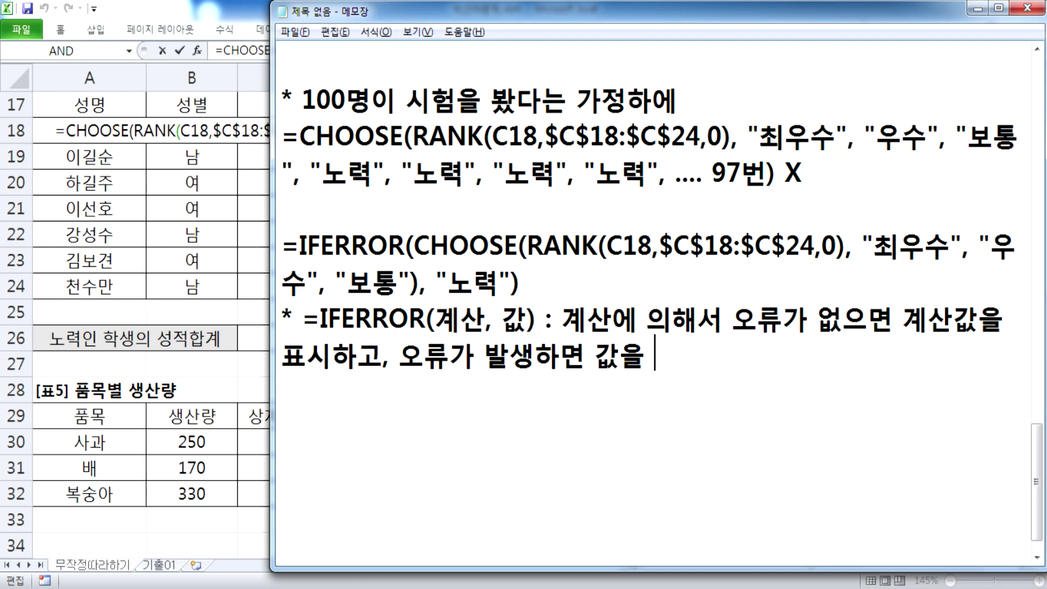
{"action": "type", "text": "표시한다."}
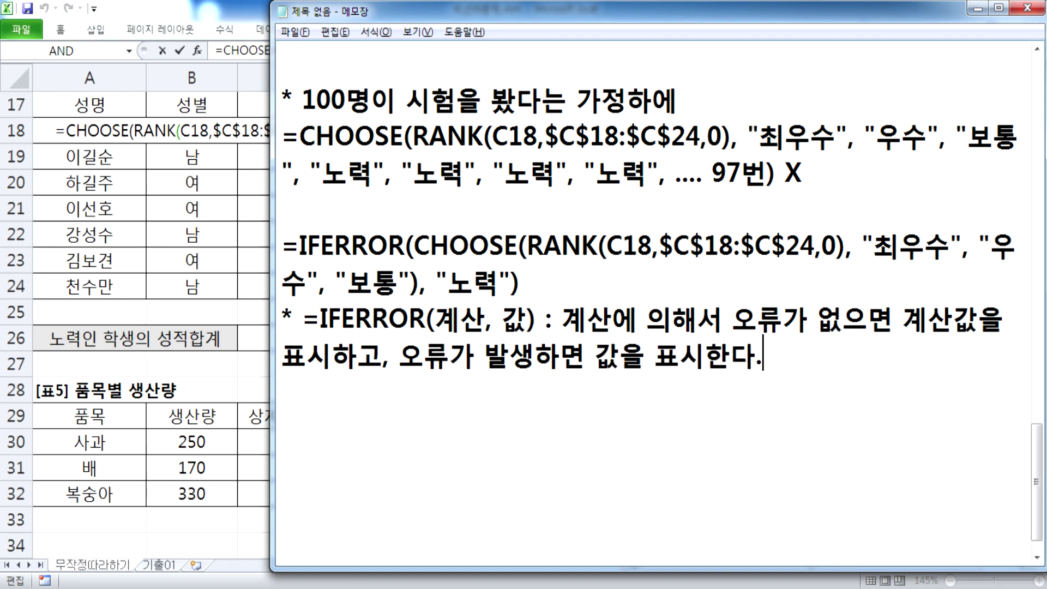
Rewrite the IFERROR syntax in the note as =IFERROR(A, B).
{"action": "left_click_drag", "start_coordinate": [435, 319], "coordinate": [478, 320]}
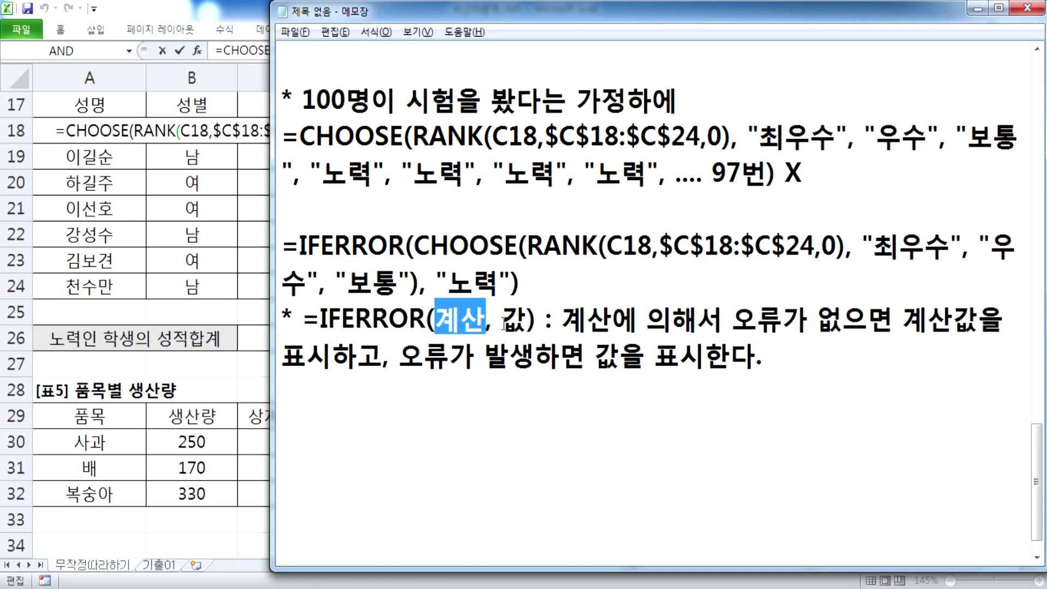
{"action": "left_click_drag", "start_coordinate": [502, 320], "coordinate": [526, 320]}
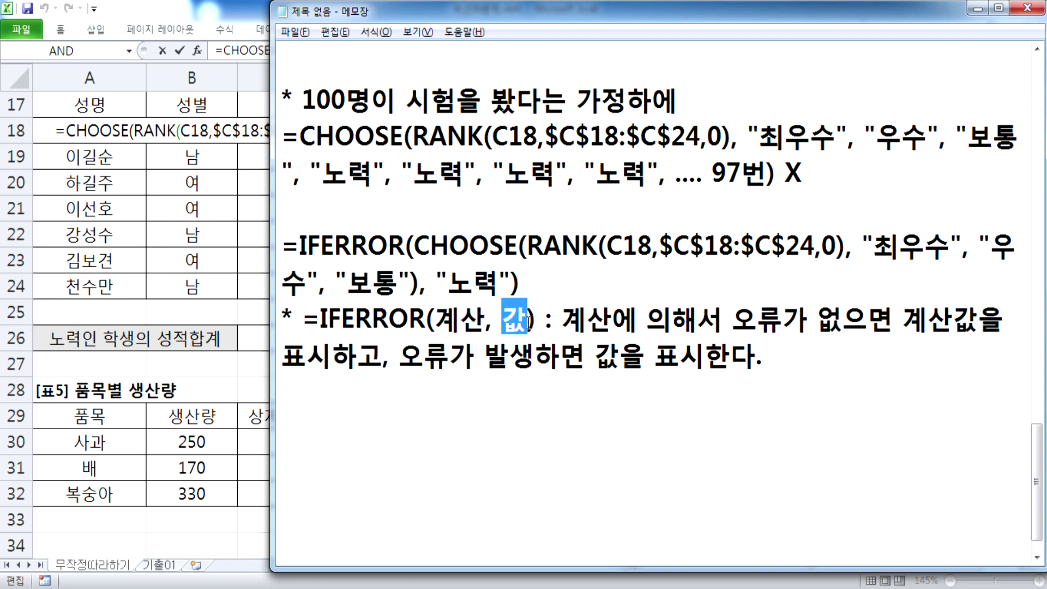
{"action": "left_click_drag", "start_coordinate": [435, 316], "coordinate": [486, 317]}
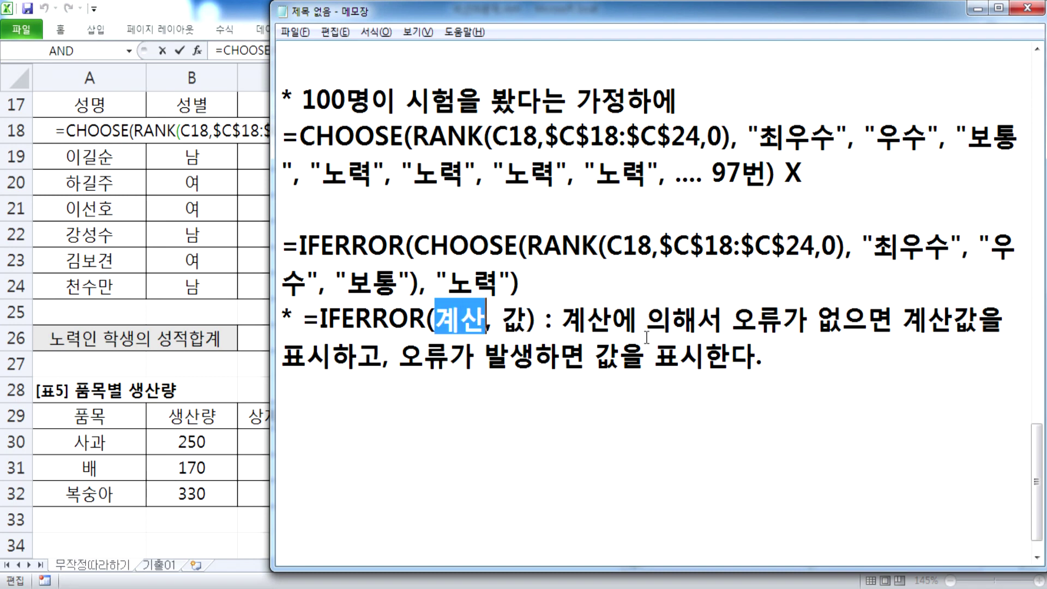
{"action": "type", "text": "A"}
{"action": "key", "text": "Right"}
{"action": "key", "text": "Right"}
{"action": "key", "text": "Delete"}
{"action": "type", "text": "B"}
Replace 계산 and 값 in the explanation with A and B, ending with 'B를'.
{"action": "key", "text": "Right"}
{"action": "key", "text": "Right"}
{"action": "key", "text": "Right"}
{"action": "key", "text": "Right"}
{"action": "key", "text": "Delete"}
{"action": "type", "text": "A"}
{"action": "key", "text": "Delete"}
{"action": "key", "text": "Right"}
{"action": "key", "text": "Right"}
{"action": "key", "text": "Right"}
{"action": "key", "text": "Right"}
{"action": "key", "text": "Right"}
{"action": "key", "text": "Right"}
{"action": "key", "text": "Right"}
{"action": "key", "text": "Right"}
{"action": "key", "text": "Right"}
{"action": "key", "text": "Right"}
{"action": "key", "text": "Right"}
{"action": "key", "text": "Right"}
{"action": "key", "text": "Right"}
{"action": "key", "text": "Right"}
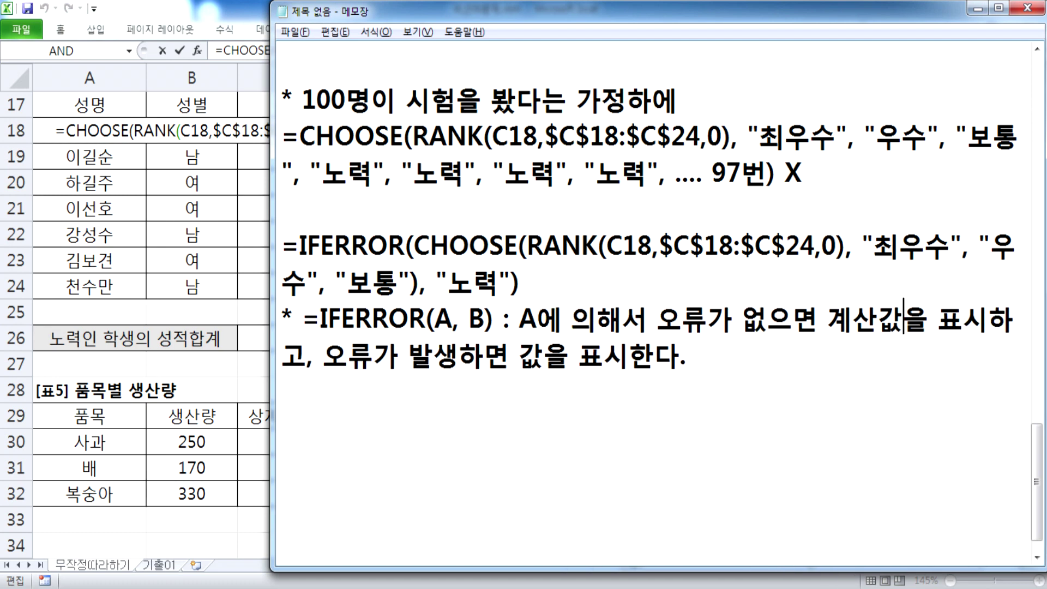
{"action": "key", "text": "Delete"}
{"action": "type", "text": "A"}
{"action": "key", "text": "Delete"}
{"action": "key", "text": "Delete"}
{"action": "key", "text": "Right"}
{"action": "key", "text": "Right"}
{"action": "key", "text": "Right"}
{"action": "key", "text": "Right"}
{"action": "key", "text": "Right"}
{"action": "key", "text": "Right"}
{"action": "key", "text": "Right"}
{"action": "key", "text": "Right"}
{"action": "key", "text": "Right"}
{"action": "key", "text": "Right"}
{"action": "key", "text": "Right"}
{"action": "key", "text": "Right"}
{"action": "key", "text": "Right"}
{"action": "key", "text": "Right"}
{"action": "key", "text": "Right"}
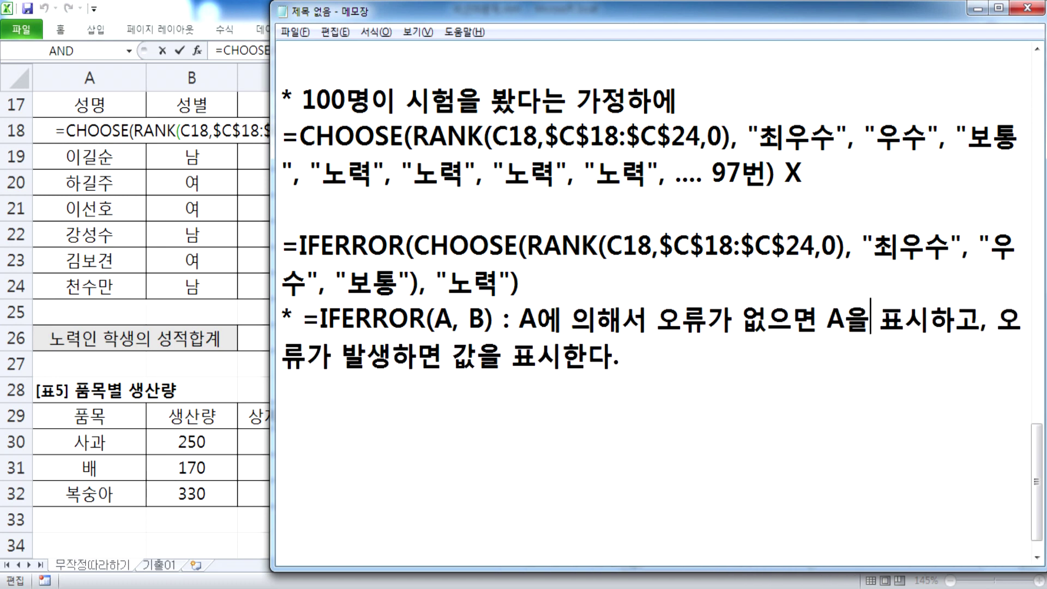
{"action": "key", "text": "Right"}
{"action": "key", "text": "Right"}
{"action": "key", "text": "Delete"}
{"action": "type", "text": "B"}
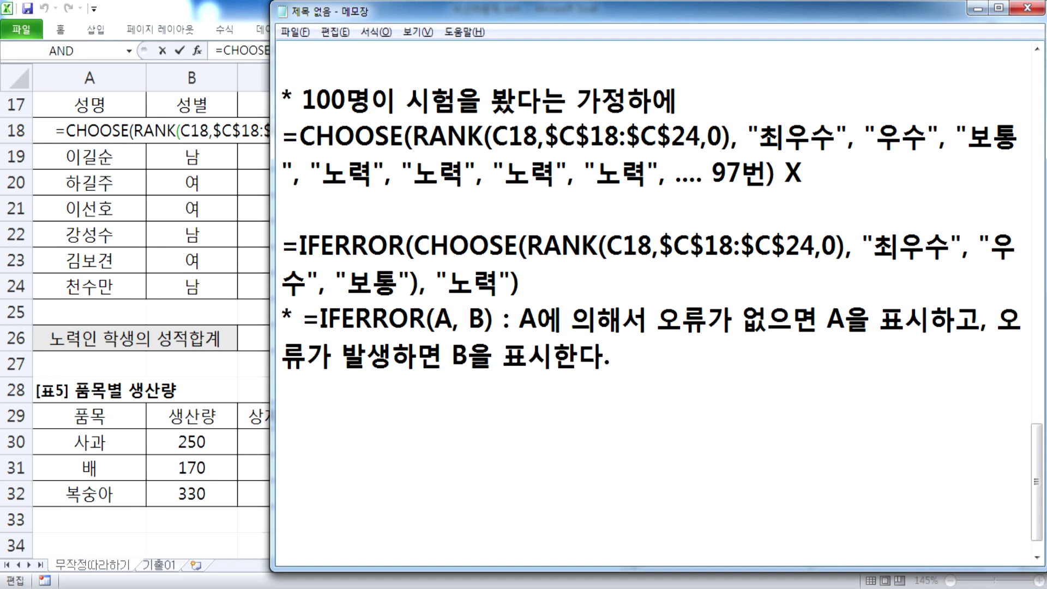
{"action": "type", "text": "FMF"}
{"action": "key", "text": "BackSpace"}
{"action": "key", "text": "BackSpace"}
{"action": "key", "text": "BackSpace"}
{"action": "key", "text": "Hangul"}
{"action": "type", "text": "를"}
{"action": "key", "text": "Delete"}
Fix the wording after A so the note reads 'A를 표시하고'.
{"action": "left_click_drag", "start_coordinate": [435, 319], "coordinate": [446, 319]}
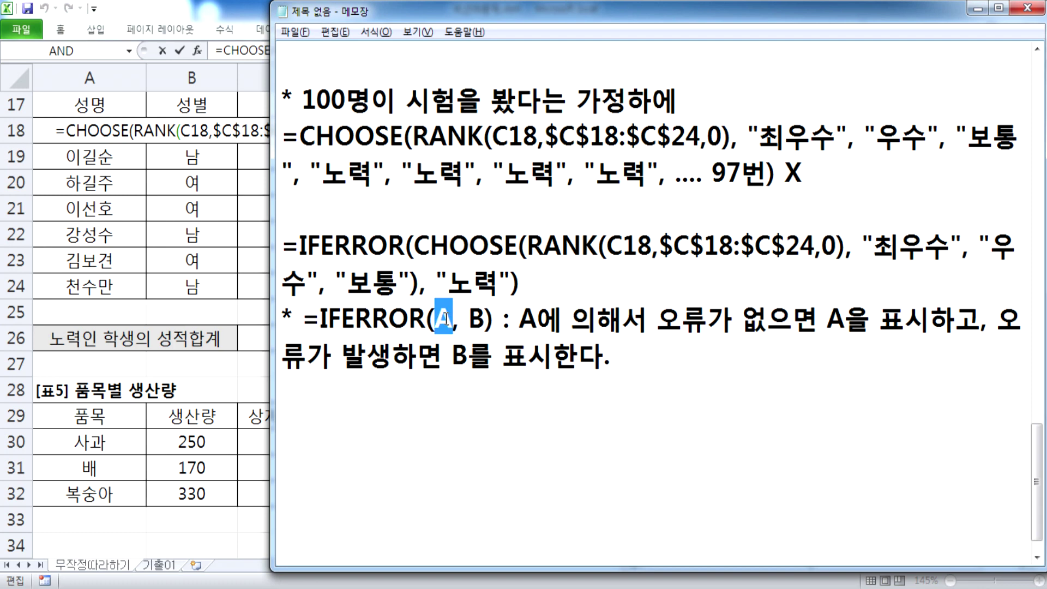
{"action": "left_click", "coordinate": [854, 326]}
{"action": "type", "text": "ㅡㅌ"}
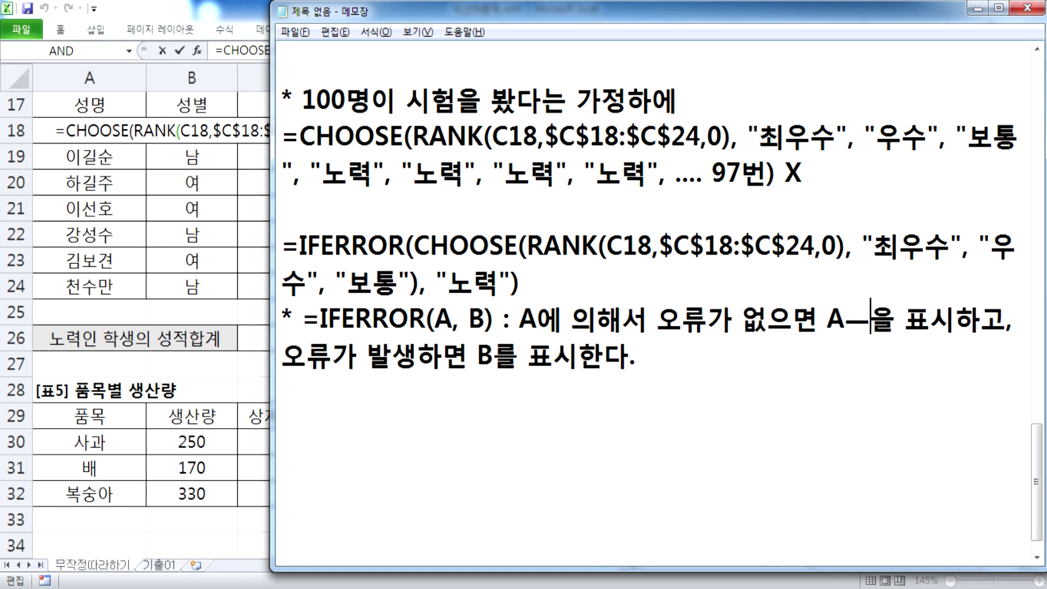
{"action": "key", "text": "BackSpace"}
{"action": "key", "text": "BackSpace"}
{"action": "type", "text": "를"}
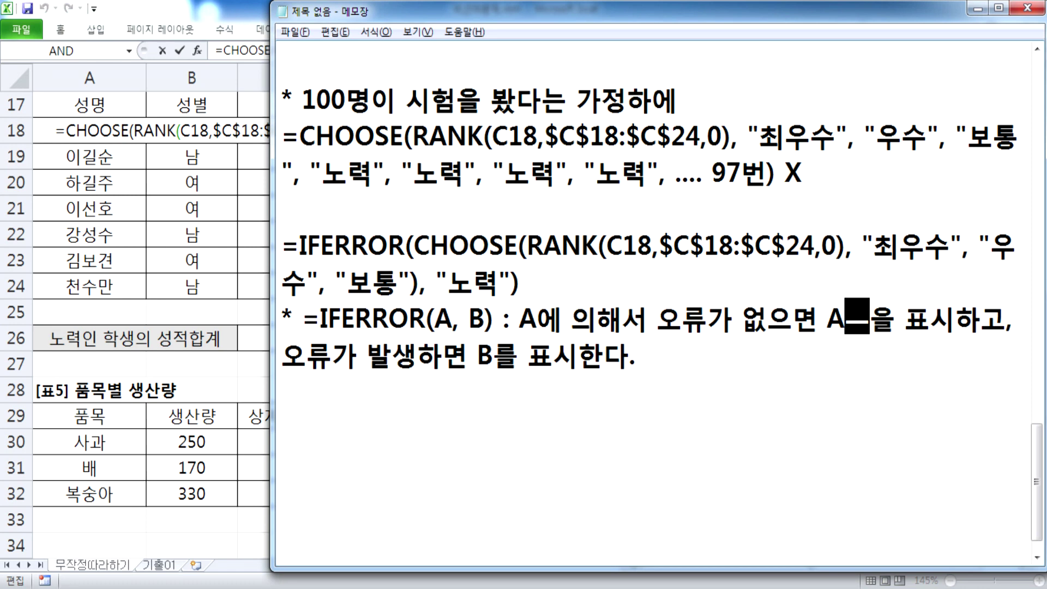
{"action": "key", "text": "Delete"}
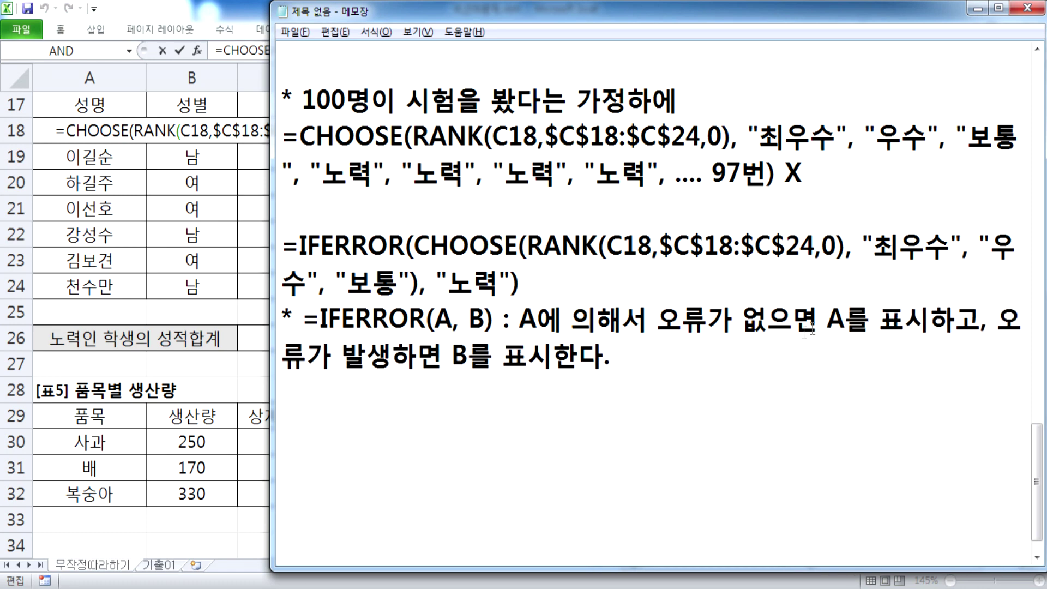
Highlight the IFERROR, CHOOSE and RANK parts of the grading formula while explaining.
{"action": "left_click_drag", "start_coordinate": [316, 320], "coordinate": [421, 316]}
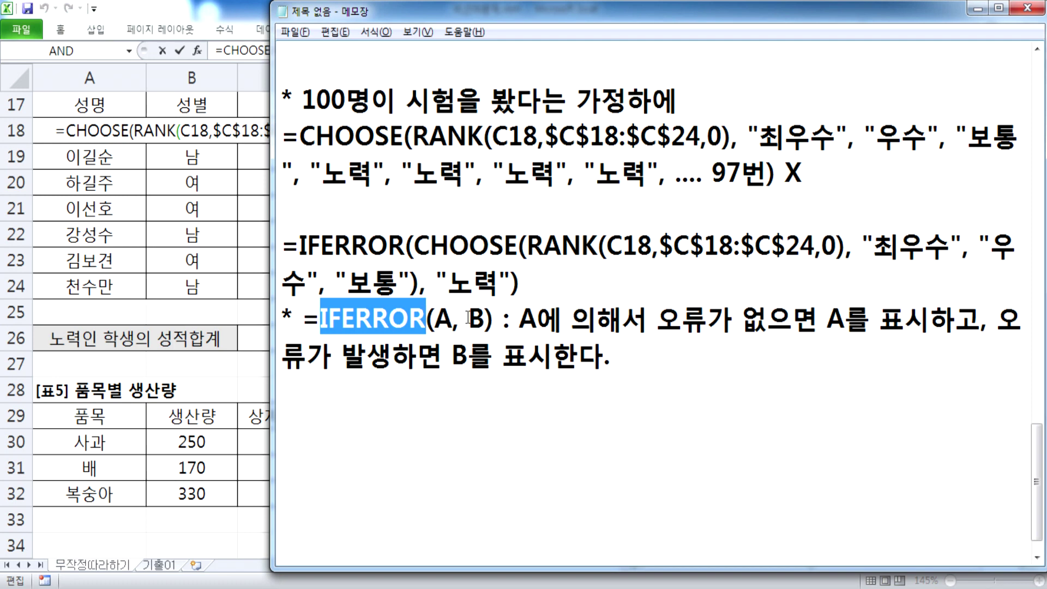
{"action": "left_click", "coordinate": [472, 318]}
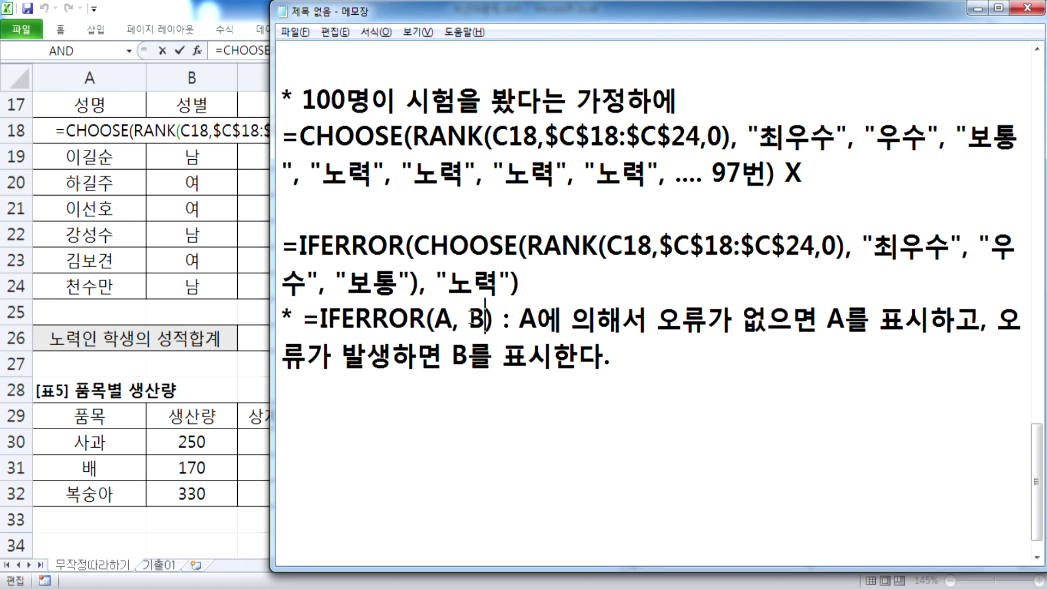
{"action": "scroll", "coordinate": [430, 240], "scroll_direction": "down", "scroll_amount": 1}
{"action": "left_click_drag", "start_coordinate": [415, 209], "coordinate": [420, 244]}
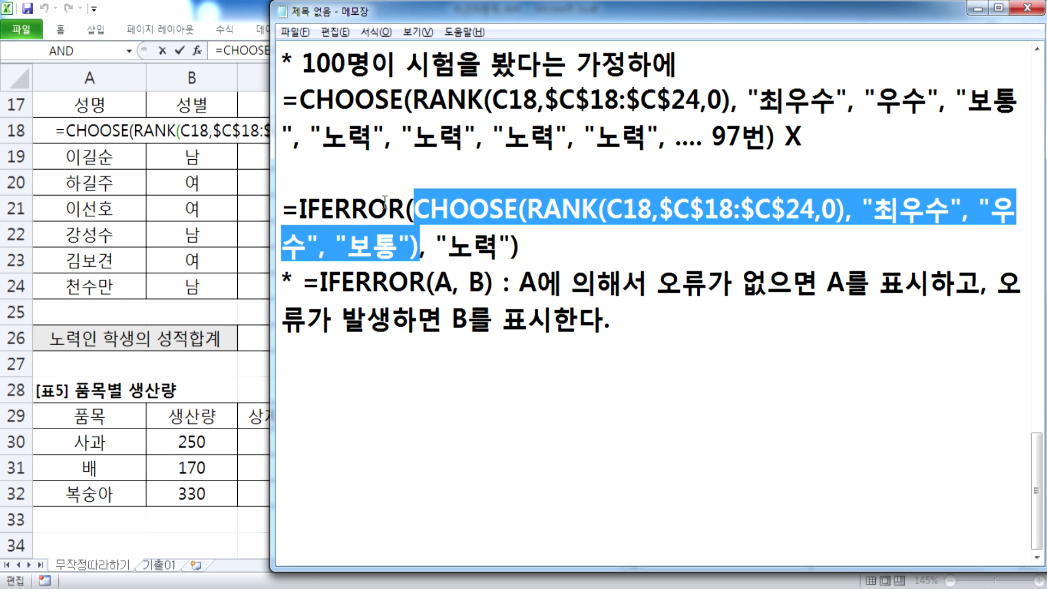
{"action": "left_click", "coordinate": [403, 210]}
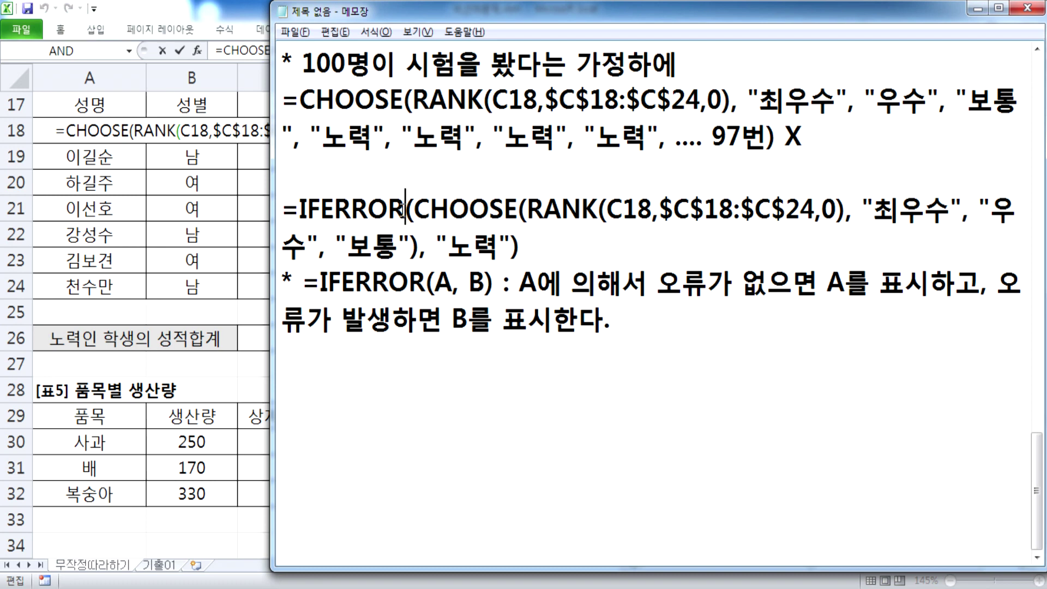
{"action": "left_click", "coordinate": [404, 210]}
{"action": "left_click", "coordinate": [591, 209]}
{"action": "left_click_drag", "start_coordinate": [592, 210], "coordinate": [297, 210]}
{"action": "left_click", "coordinate": [298, 210]}
{"action": "left_click", "coordinate": [312, 351]}
{"action": "scroll", "coordinate": [312, 351], "scroll_direction": "up", "scroll_amount": 4}
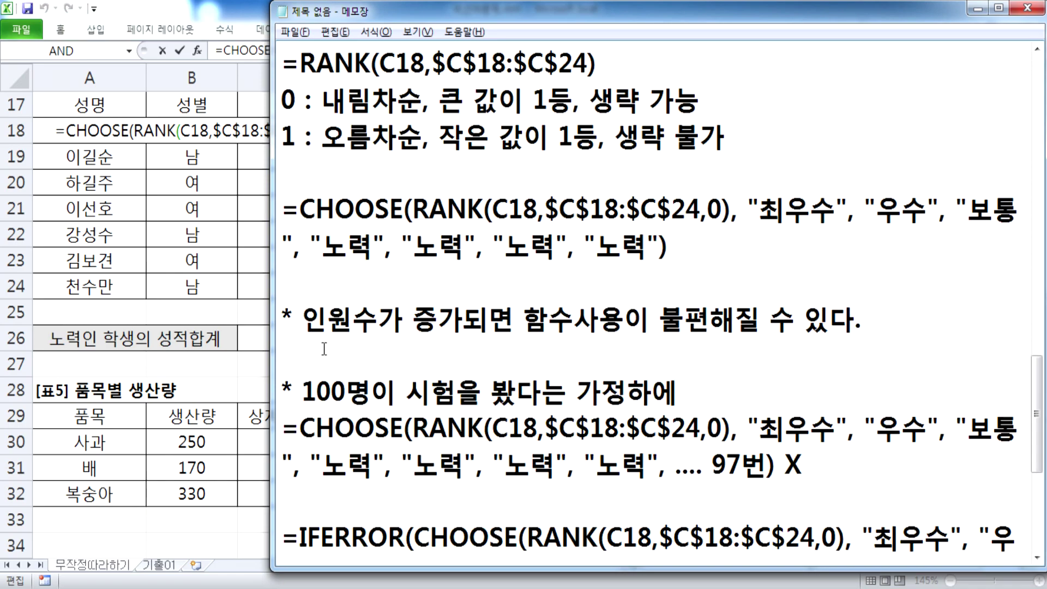
{"action": "scroll", "coordinate": [321, 328], "scroll_direction": "up", "scroll_amount": 3}
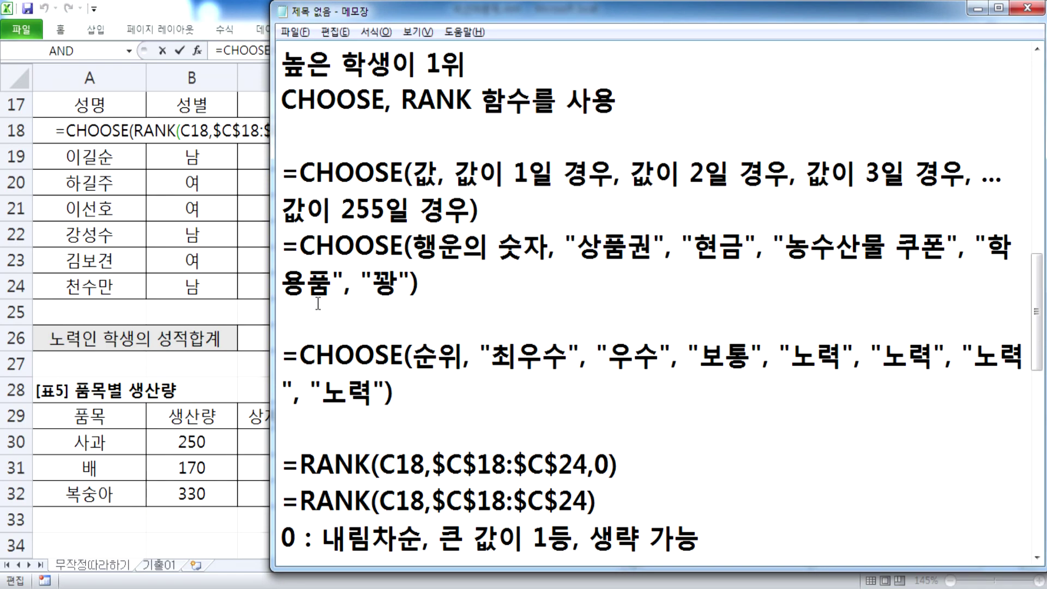
{"action": "scroll", "coordinate": [327, 283], "scroll_direction": "up", "scroll_amount": 4}
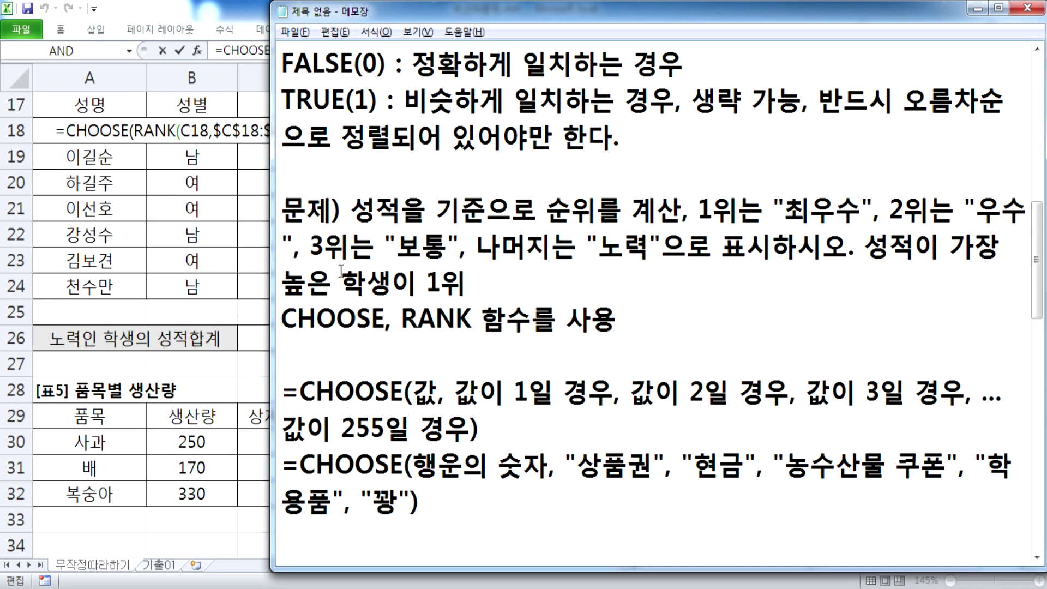
{"action": "scroll", "coordinate": [341, 270], "scroll_direction": "up", "scroll_amount": 1}
{"action": "scroll", "coordinate": [340, 270], "scroll_direction": "down", "scroll_amount": 1}
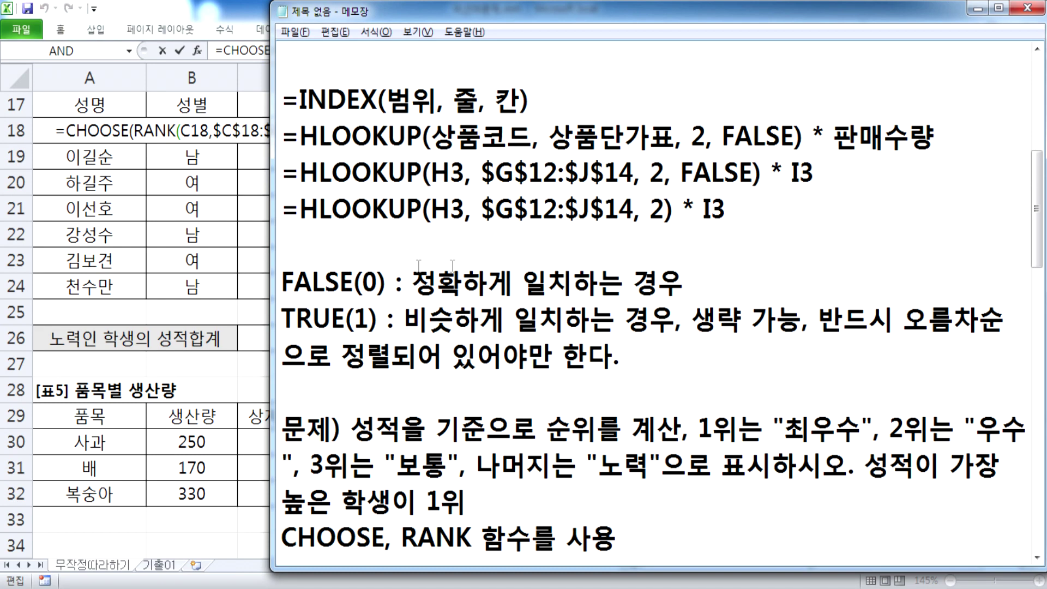
{"action": "left_click_drag", "start_coordinate": [769, 172], "coordinate": [815, 177]}
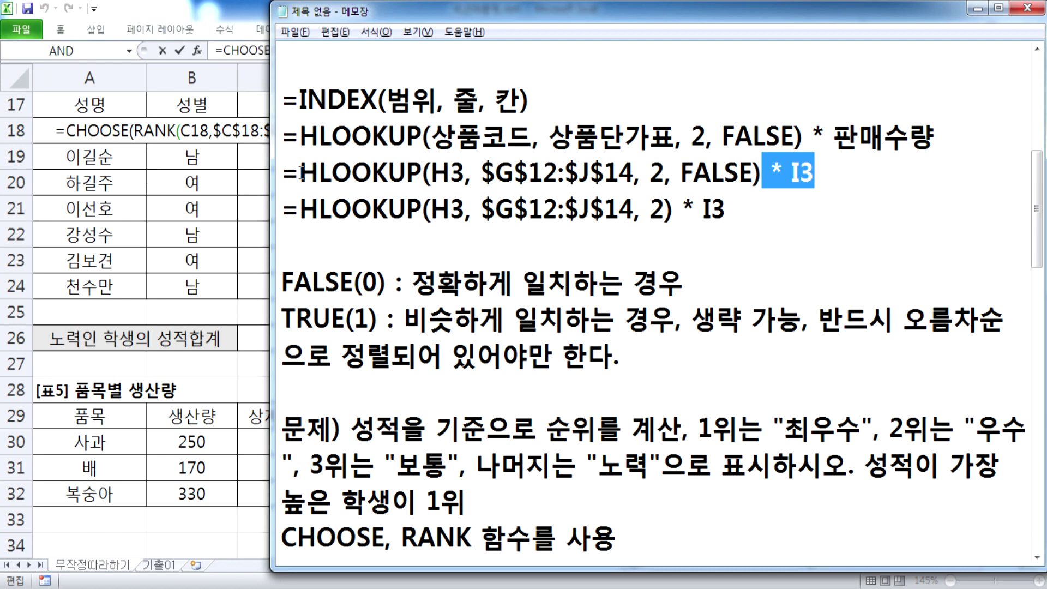
{"action": "left_click_drag", "start_coordinate": [300, 173], "coordinate": [424, 176]}
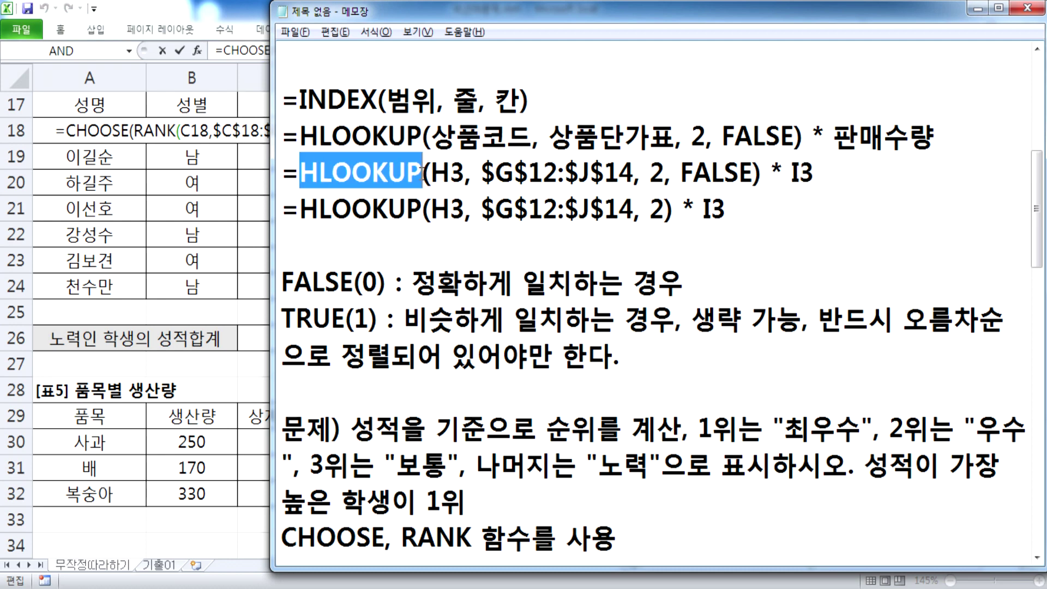
{"action": "scroll", "coordinate": [420, 218], "scroll_direction": "up", "scroll_amount": 2}
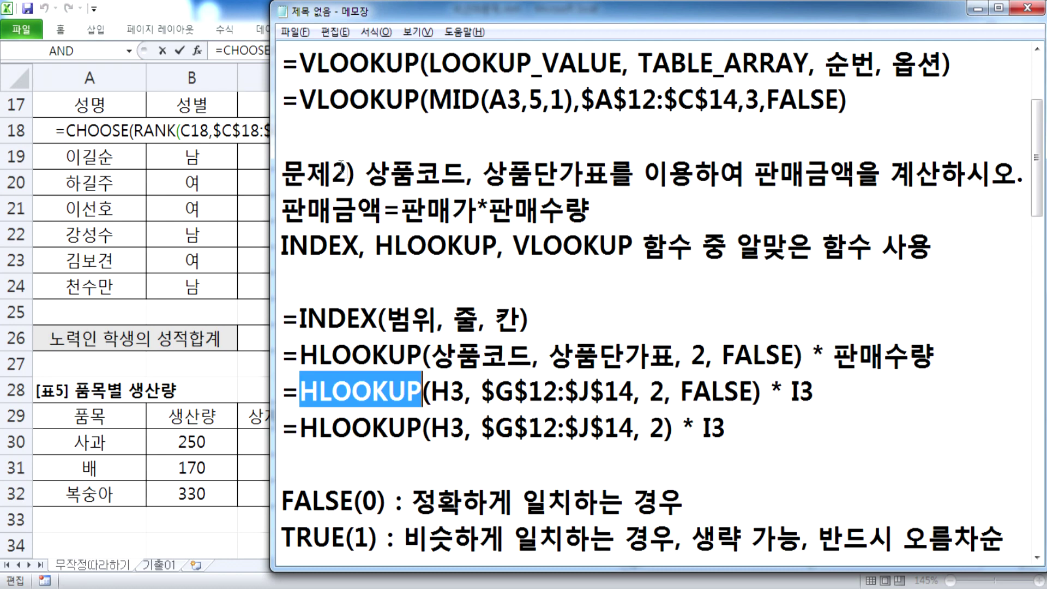
{"action": "left_click_drag", "start_coordinate": [300, 100], "coordinate": [481, 101]}
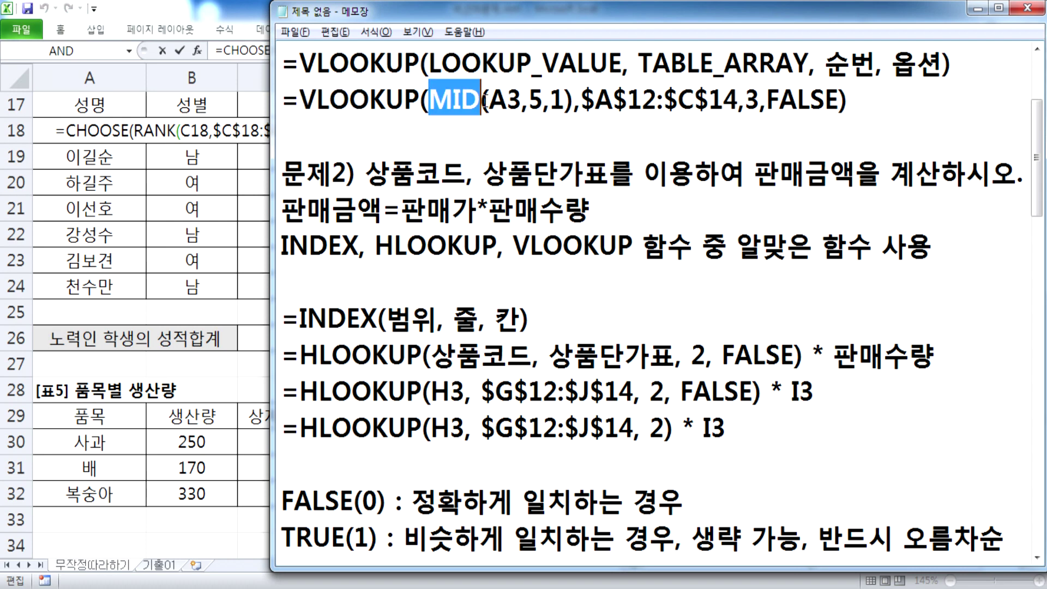
{"action": "left_click", "coordinate": [482, 102]}
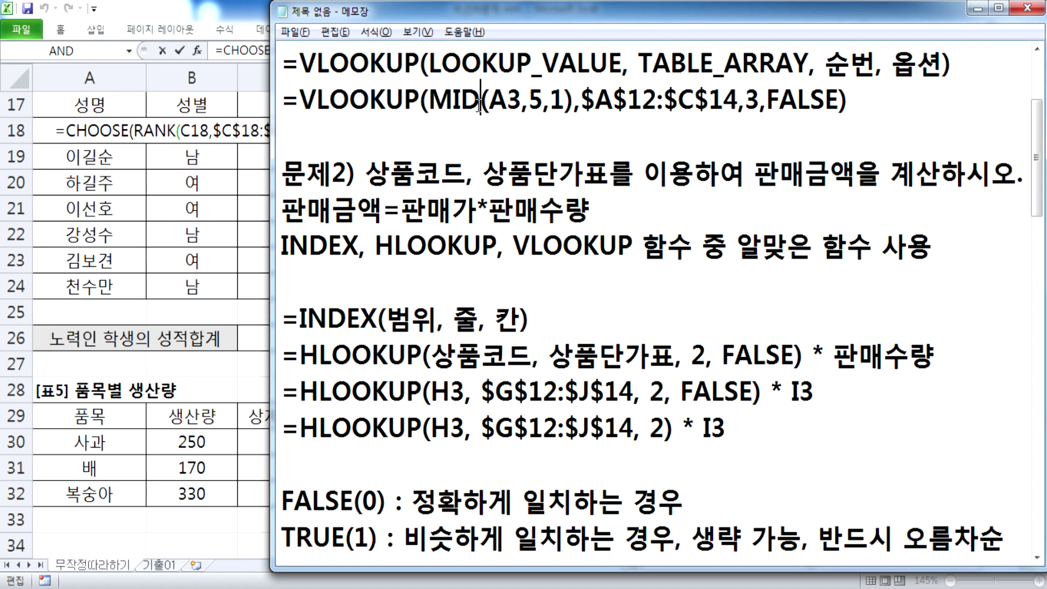
{"action": "scroll", "coordinate": [418, 260], "scroll_direction": "down", "scroll_amount": 8}
{"action": "scroll", "coordinate": [419, 260], "scroll_direction": "down", "scroll_amount": 5}
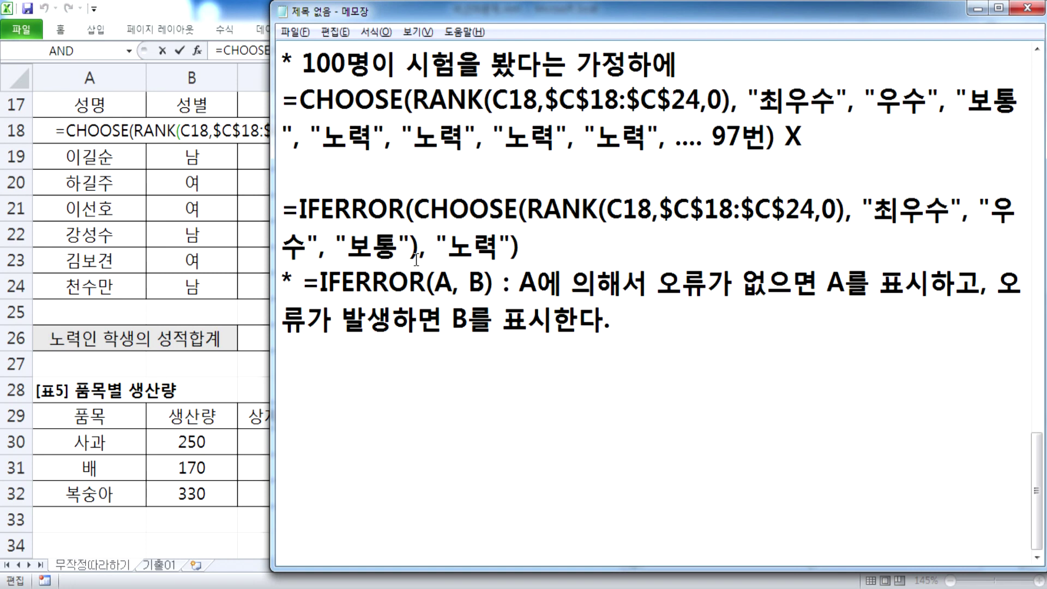
Put the caret on the empty last line of the Notepad notes.
{"action": "left_click", "coordinate": [309, 363]}
{"action": "key", "text": "alt+Tab"}
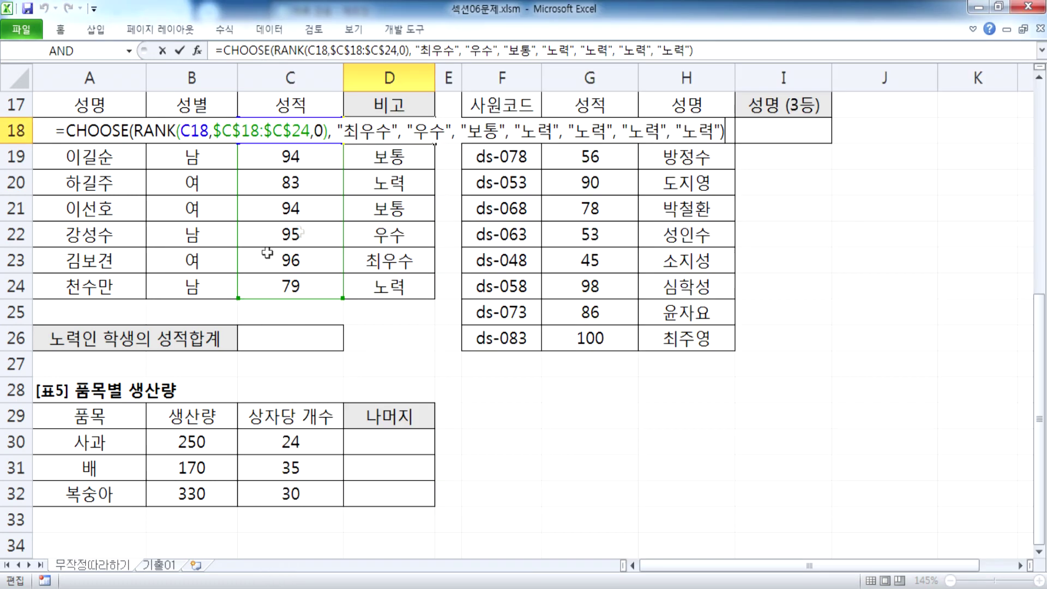
{"action": "key", "text": "ctrl+Return"}
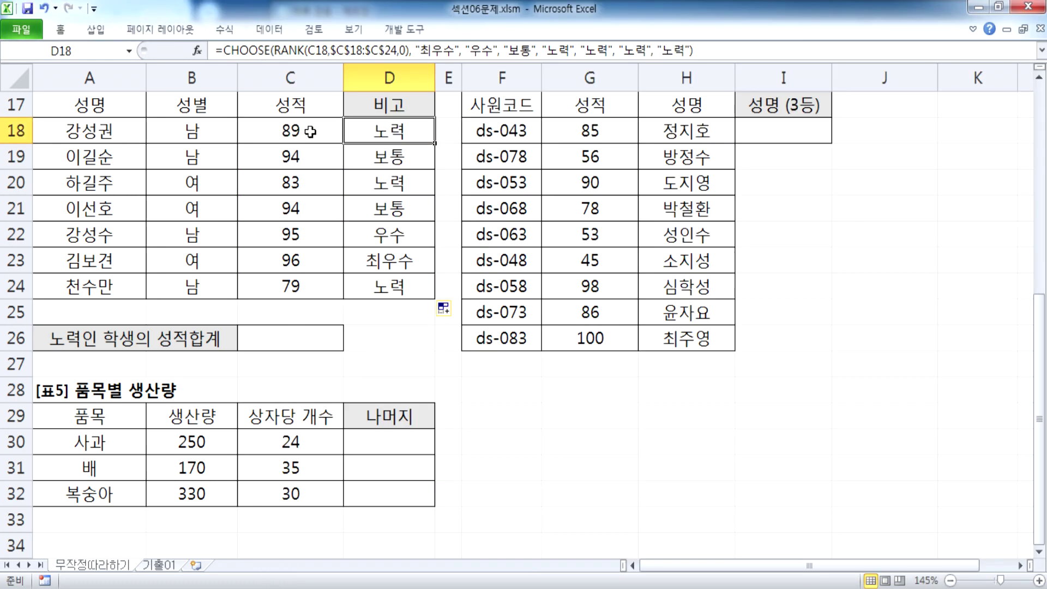
{"action": "left_click", "coordinate": [319, 132]}
{"action": "left_click", "coordinate": [397, 137]}
{"action": "double_click", "coordinate": [363, 132]}
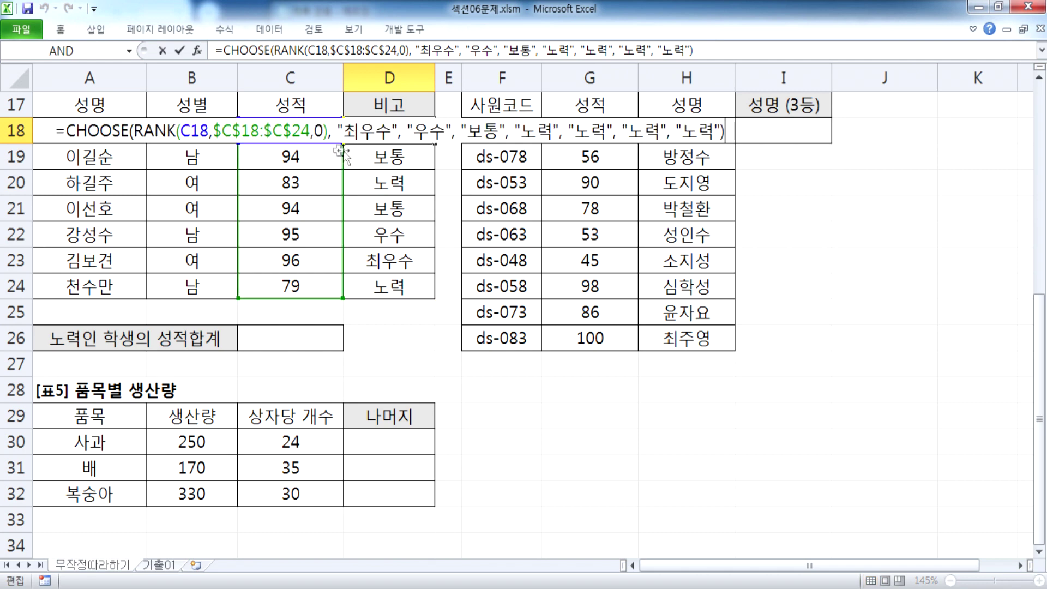
{"action": "key", "text": "Escape"}
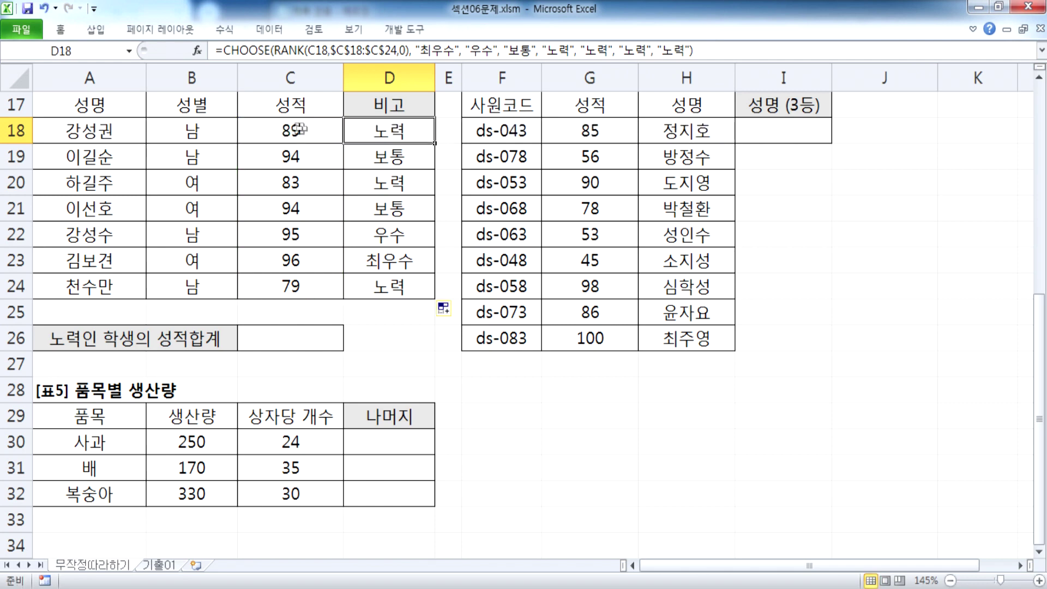
{"action": "left_click", "coordinate": [304, 131]}
{"action": "left_click_drag", "start_coordinate": [304, 131], "coordinate": [298, 283]}
{"action": "key", "text": "Return"}
{"action": "key", "text": "Return"}
{"action": "key", "text": "Return"}
{"action": "key", "text": "Return"}
{"action": "key", "text": "Return"}
{"action": "key", "text": "Return"}
{"action": "key", "text": "Return"}
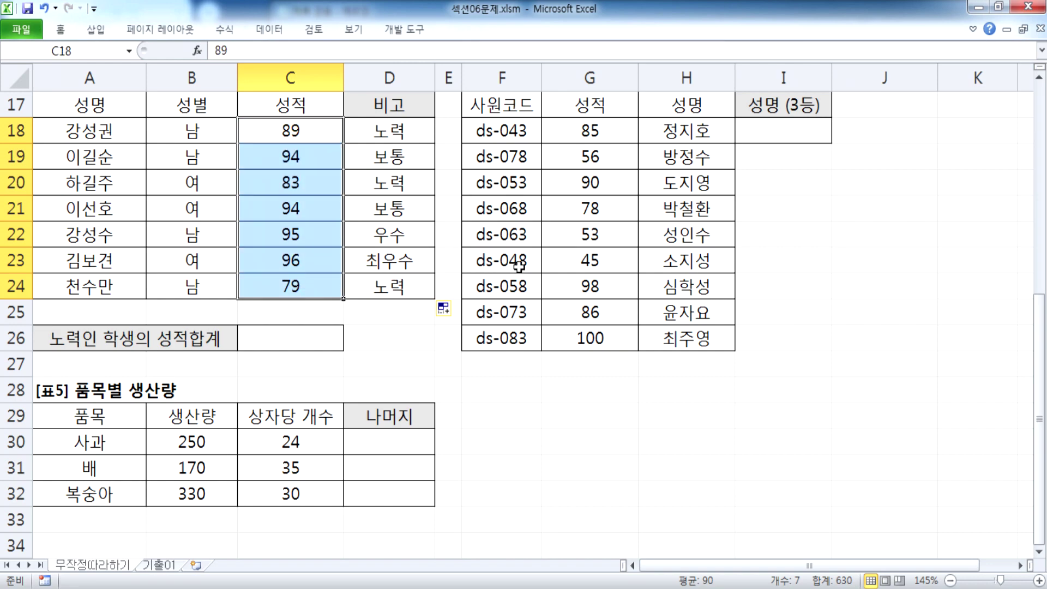
{"action": "key", "text": "alt+Tab"}
{"action": "scroll", "coordinate": [430, 256], "scroll_direction": "up", "scroll_amount": 1}
{"action": "scroll", "coordinate": [429, 257], "scroll_direction": "up", "scroll_amount": 1}
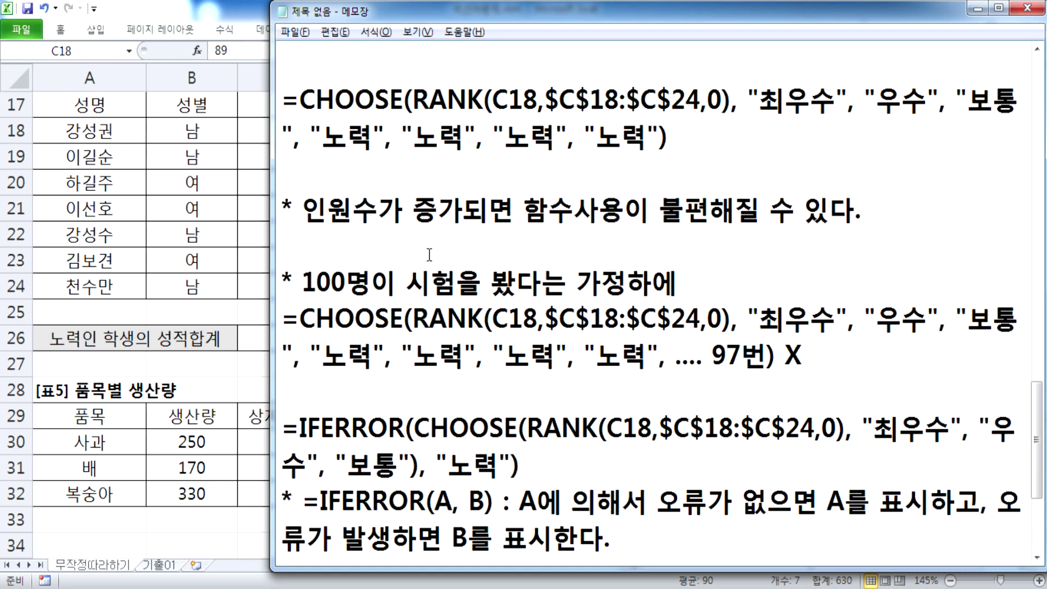
{"action": "scroll", "coordinate": [430, 254], "scroll_direction": "down", "scroll_amount": 1}
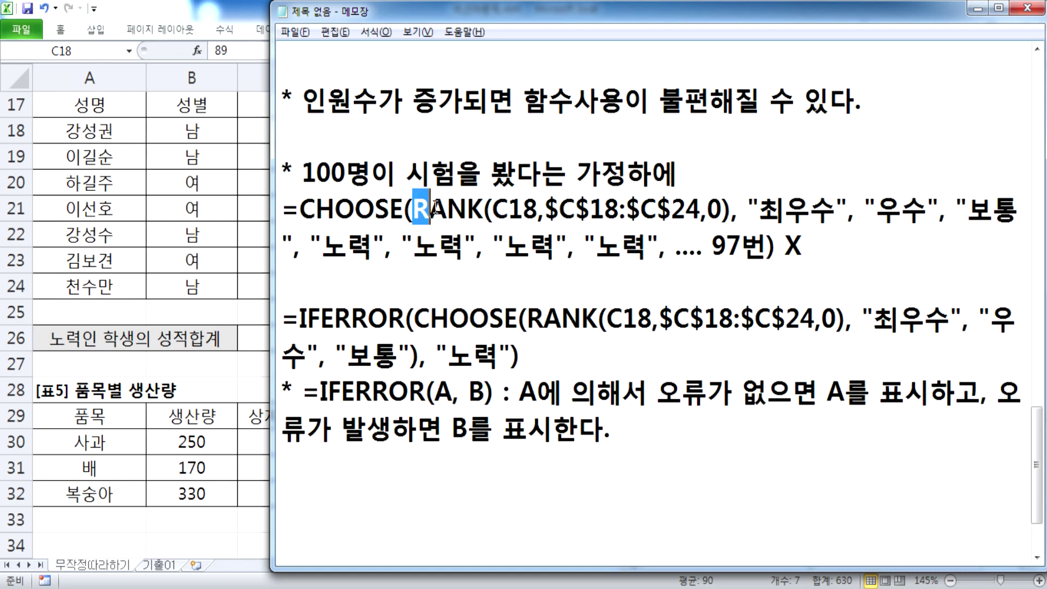
{"action": "key", "text": "alt+Tab"}
{"action": "left_click", "coordinate": [381, 136]}
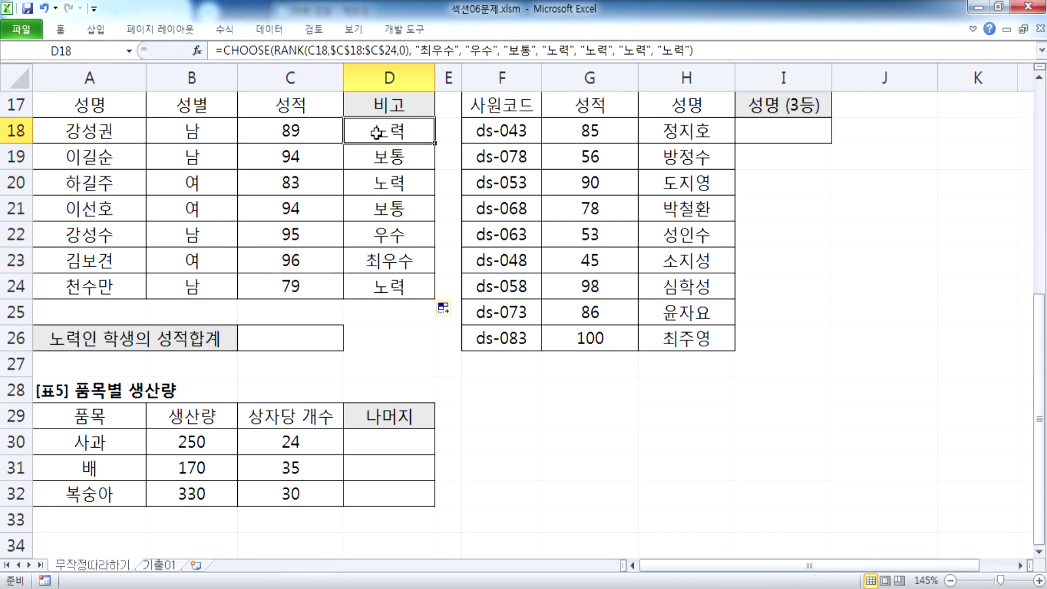
{"action": "double_click", "coordinate": [408, 140]}
Clear D18 and start =CHOOSE(RANK(C18,$C$18:$C$24 with an absolute score range.
{"action": "key", "text": "Escape"}
{"action": "key", "text": "Delete"}
{"action": "type", "text": "=C"}
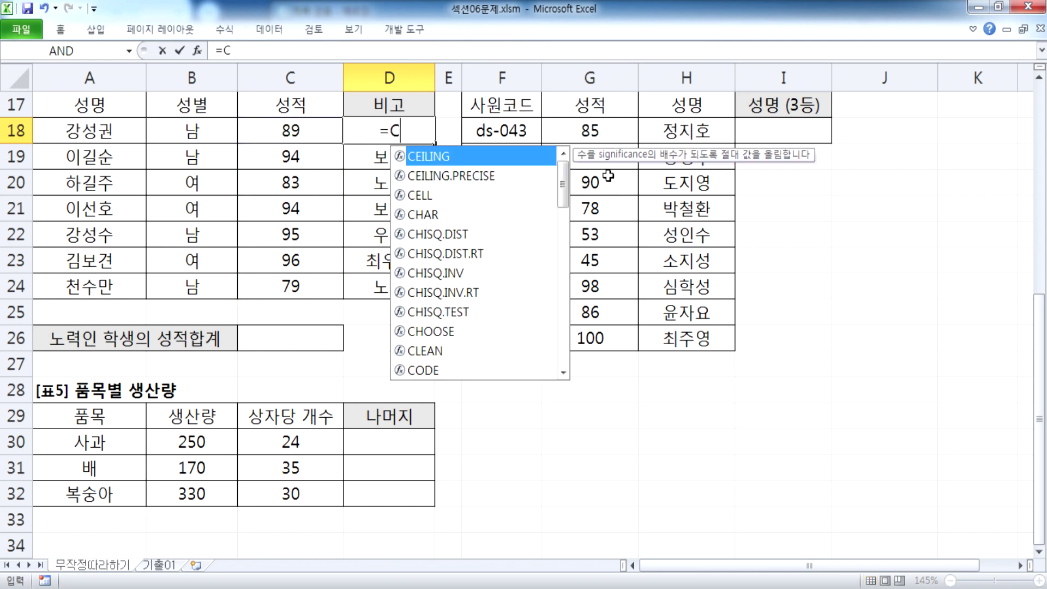
{"action": "type", "text": "HO"}
{"action": "key", "text": "Tab"}
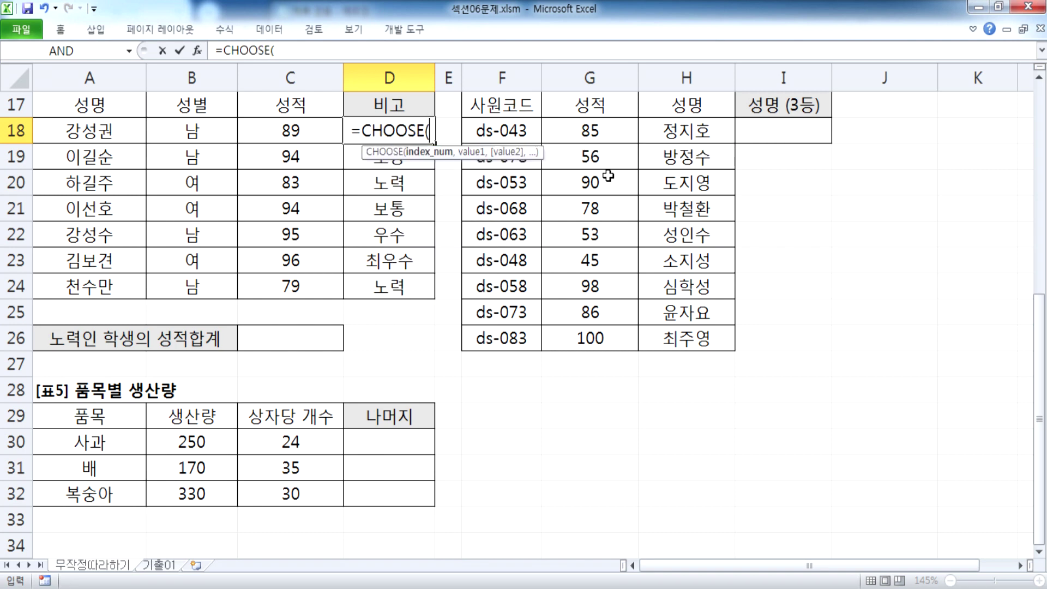
{"action": "type", "text": "RANK("}
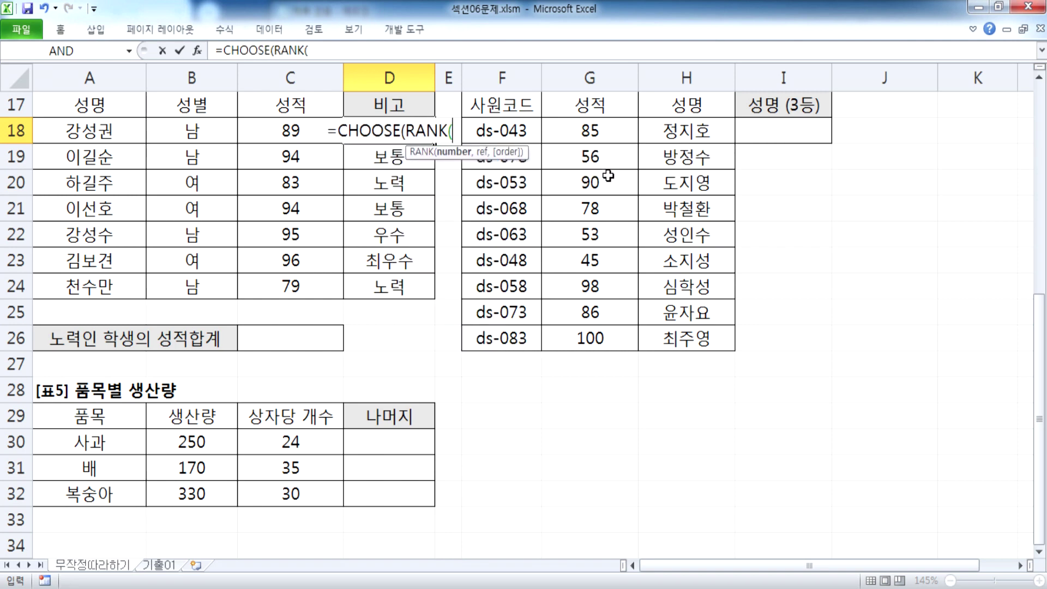
{"action": "left_click", "coordinate": [261, 136]}
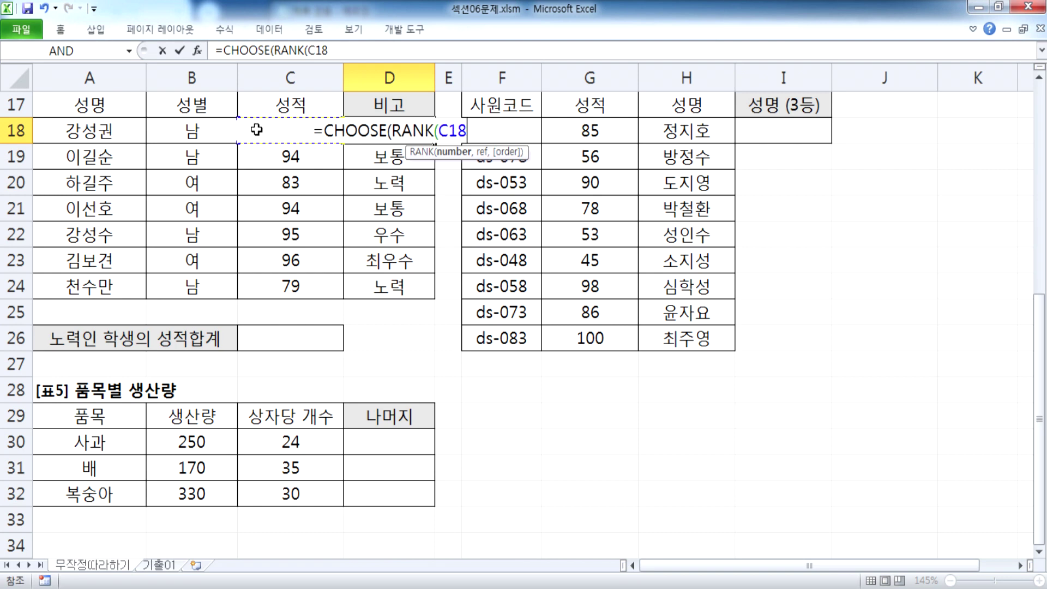
{"action": "type", "text": ","}
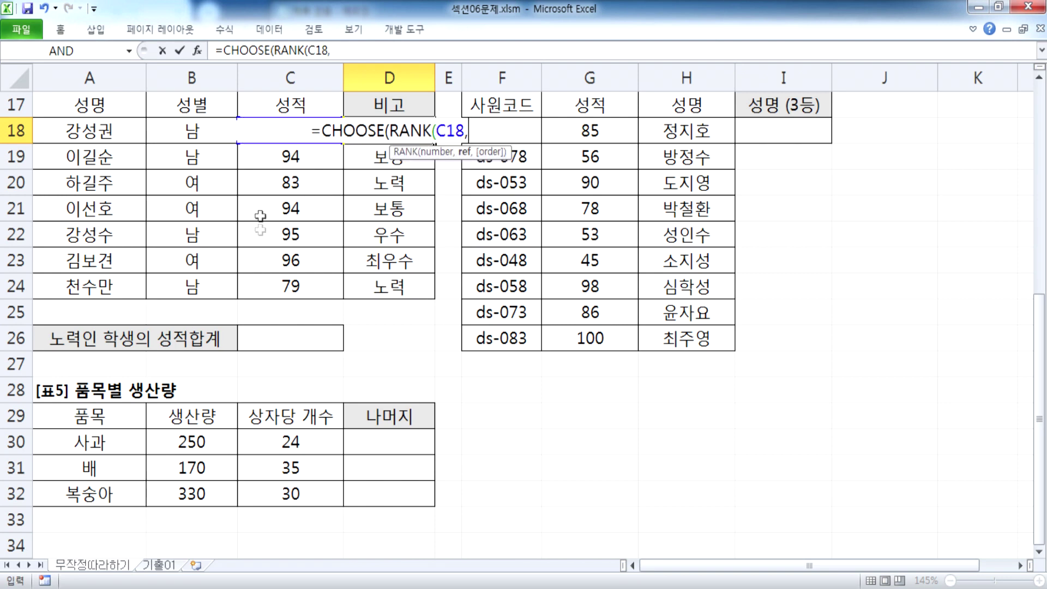
{"action": "left_click_drag", "start_coordinate": [262, 283], "coordinate": [263, 126]}
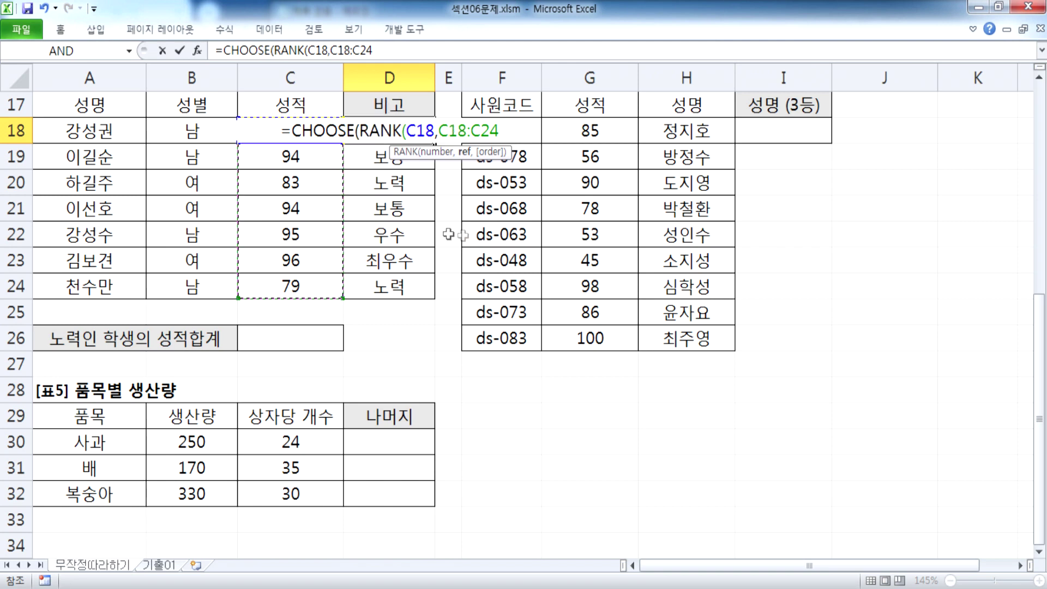
{"action": "key", "text": "F4"}
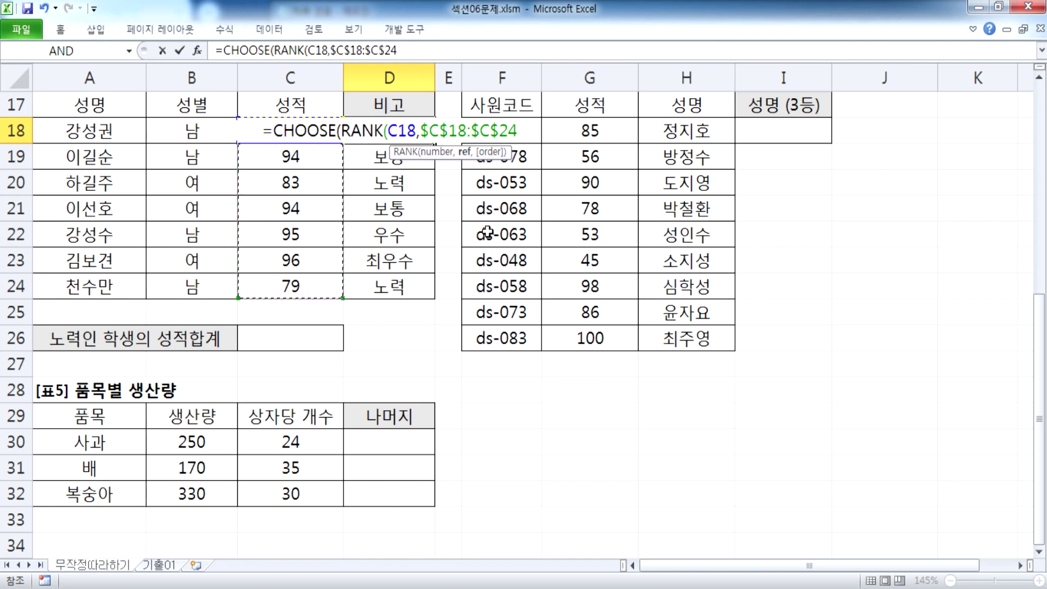
Try adding references after the range, then cancel the unfinished D18 formula.
{"action": "type", "text": ","}
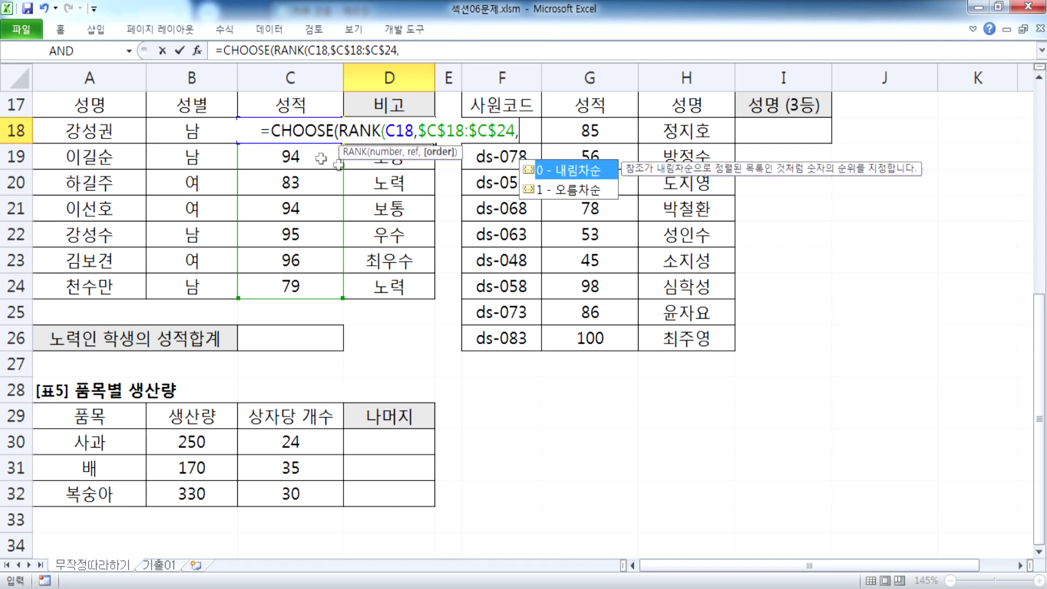
{"action": "left_click", "coordinate": [259, 158]}
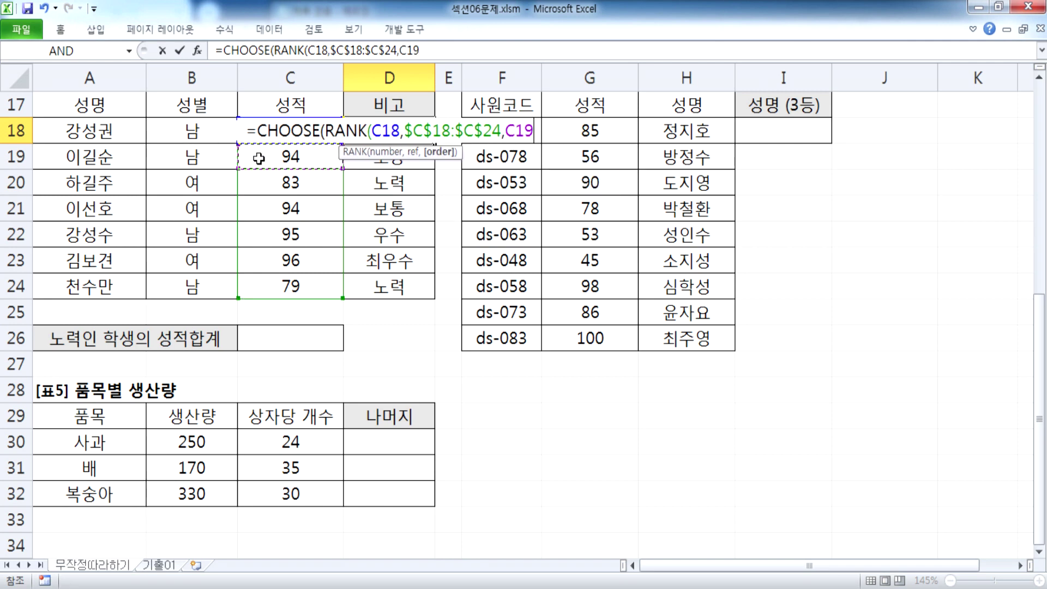
{"action": "left_click", "coordinate": [269, 101]}
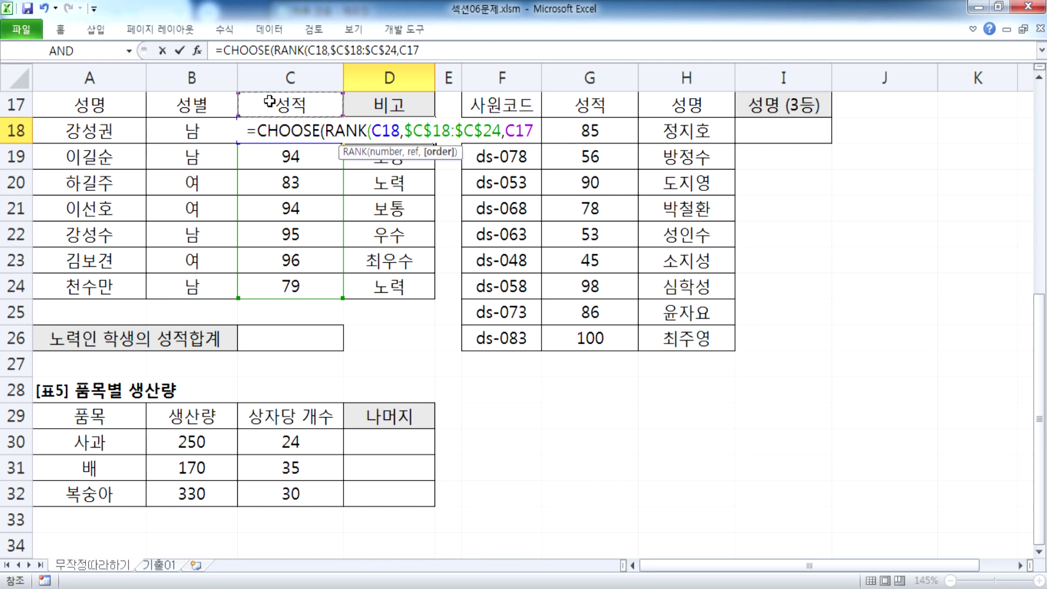
{"action": "key", "text": "Down"}
{"action": "key", "text": "Down"}
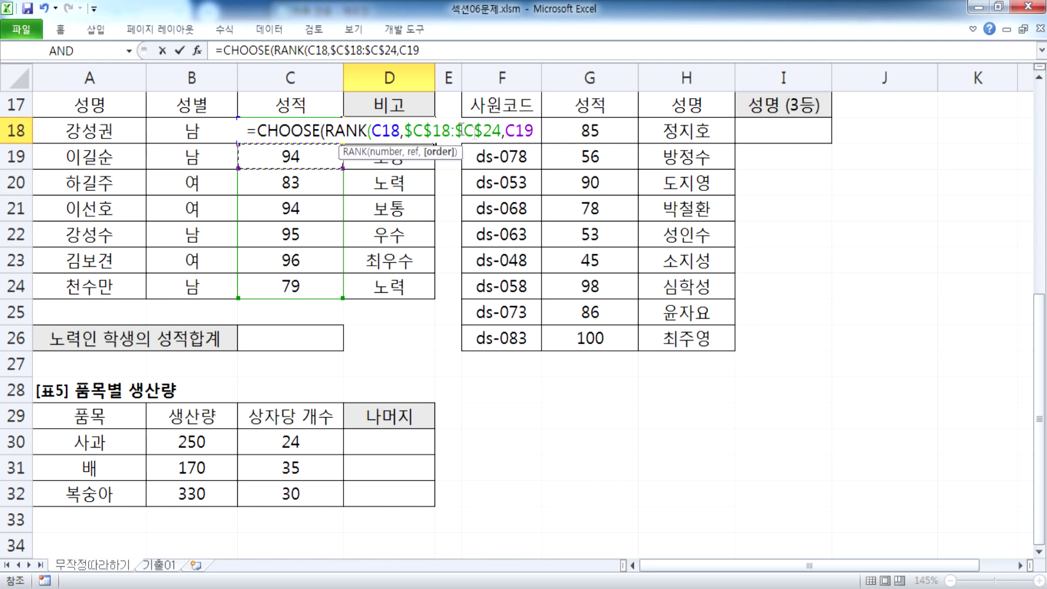
{"action": "left_click_drag", "start_coordinate": [405, 131], "coordinate": [539, 131]}
{"action": "key", "text": "BackSpace"}
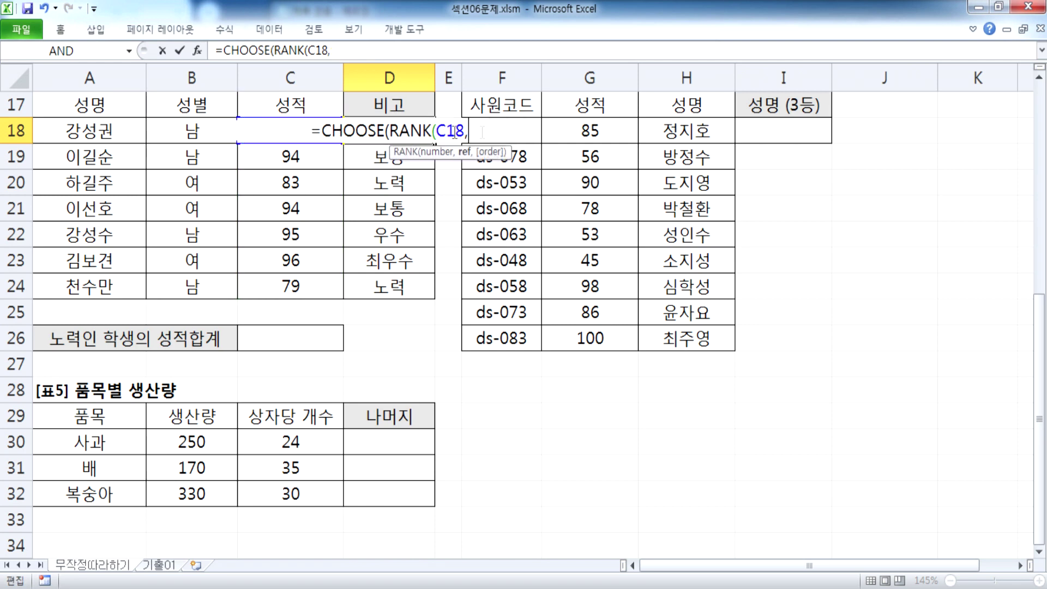
{"action": "left_click", "coordinate": [284, 107]}
{"action": "key", "text": "Down"}
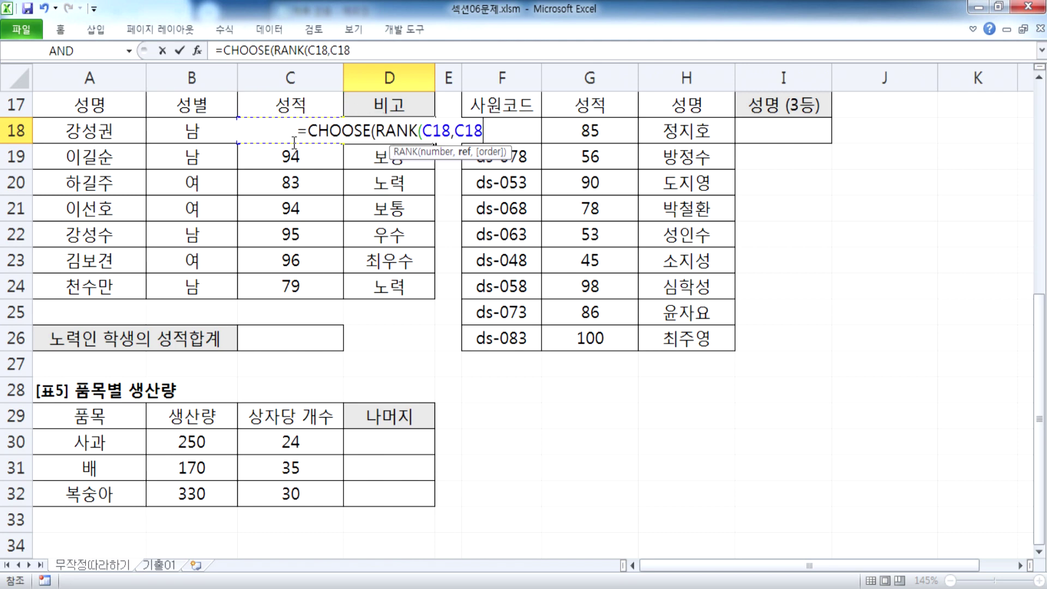
{"action": "key", "text": "shift+Down"}
{"action": "key", "text": "shift+Down"}
{"action": "key", "text": "shift+Down"}
{"action": "key", "text": "shift+Down"}
{"action": "key", "text": "shift+Down"}
{"action": "key", "text": "shift+Down"}
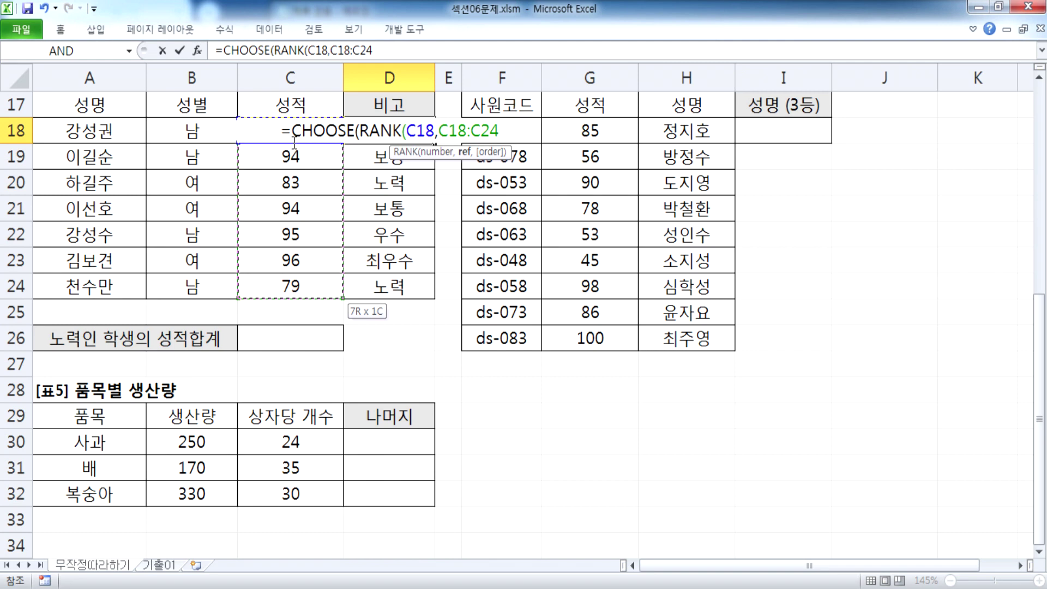
{"action": "key", "text": "Escape"}
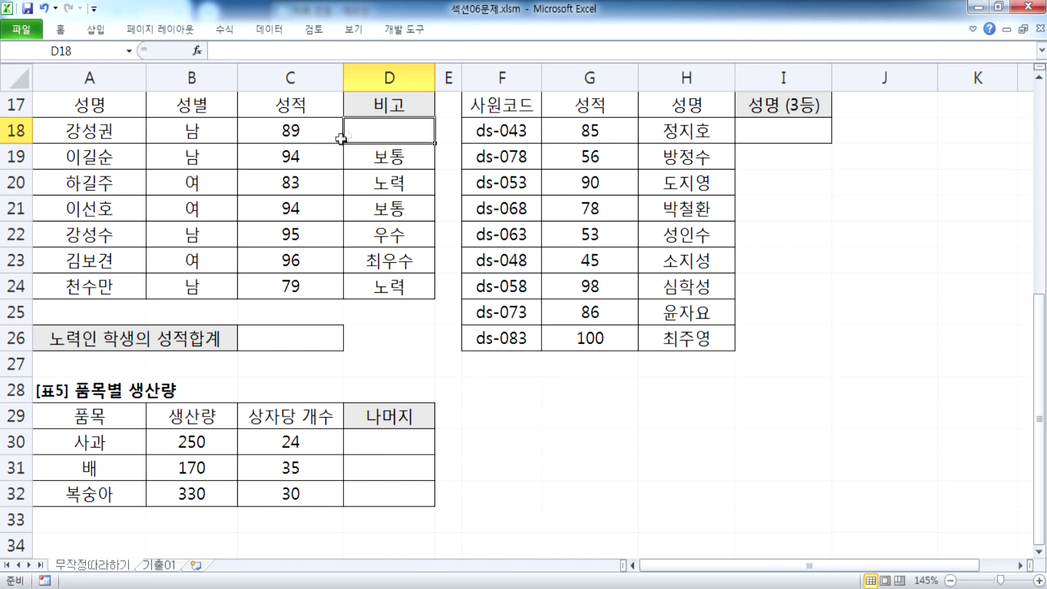
Pin the ribbon expanded and set the empty cell D18 to left alignment.
{"action": "double_click", "coordinate": [59, 30]}
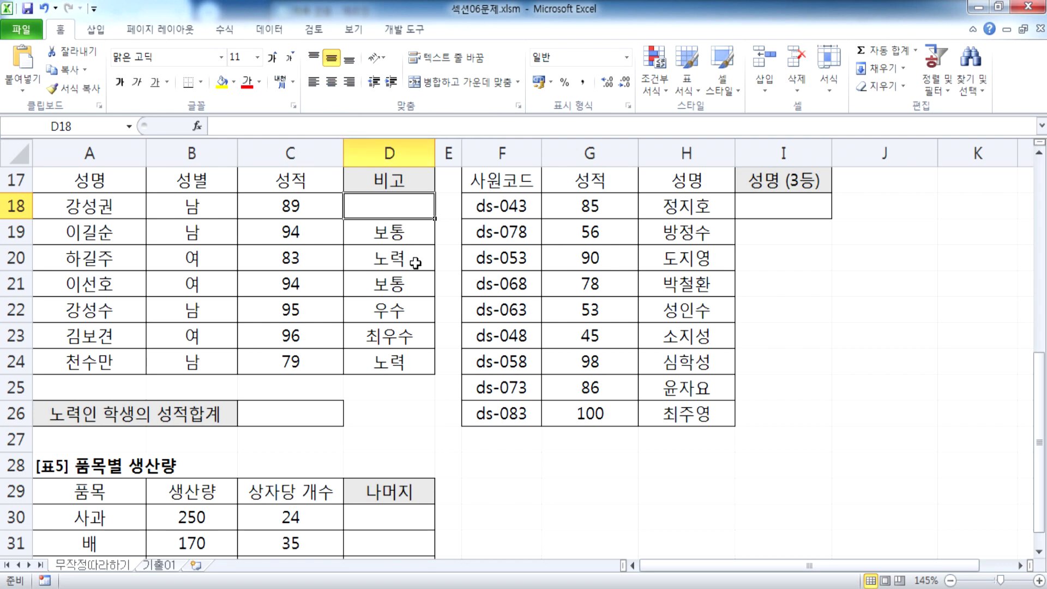
{"action": "left_click", "coordinate": [331, 82]}
{"action": "left_click", "coordinate": [318, 81]}
{"action": "left_click", "coordinate": [334, 85]}
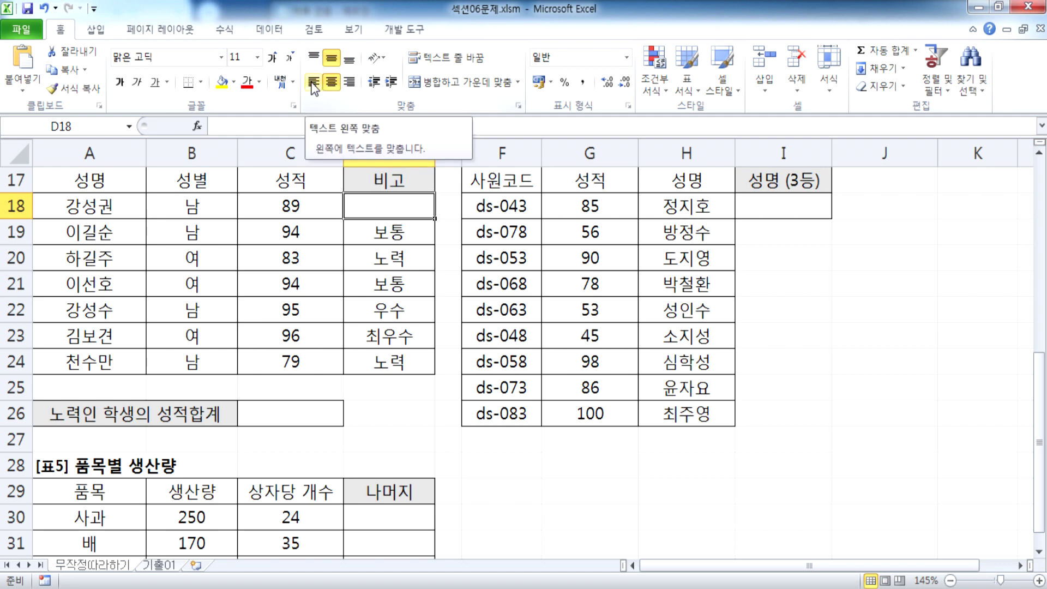
{"action": "left_click", "coordinate": [313, 84]}
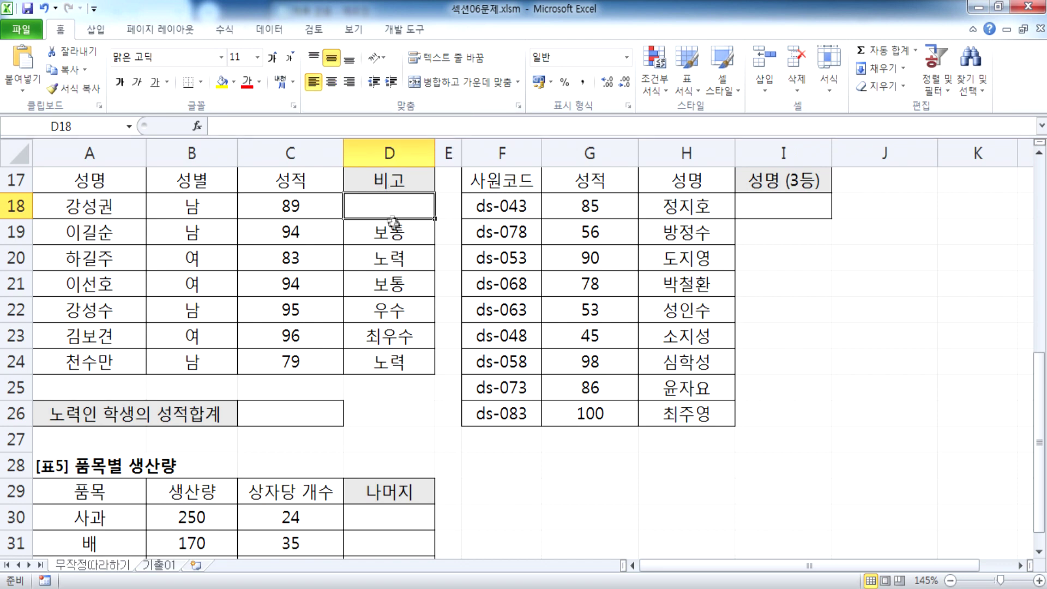
{"action": "type", "text": "="}
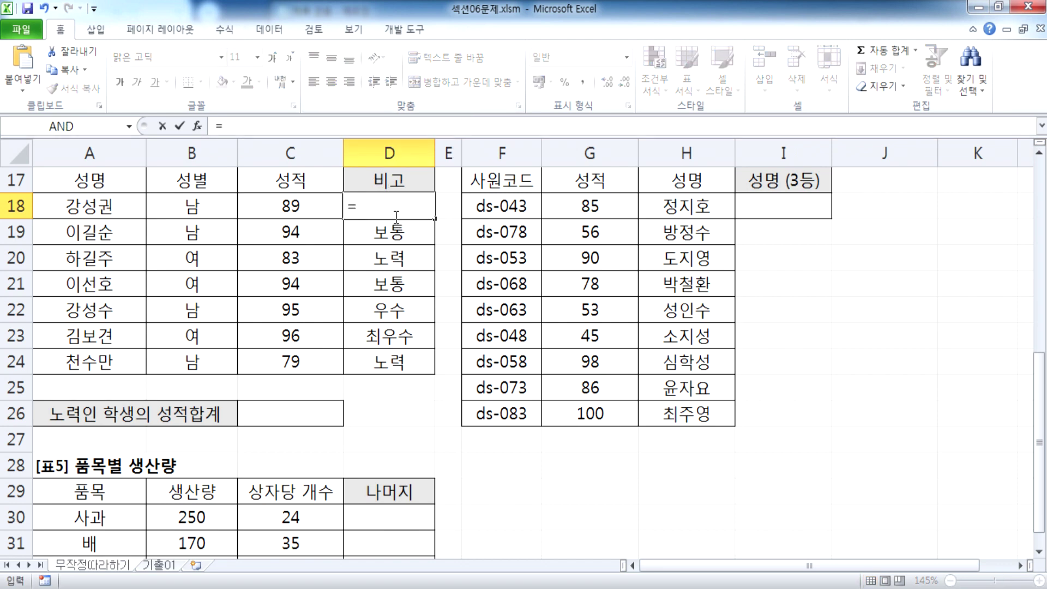
{"action": "type", "text": "CHOOSE"}
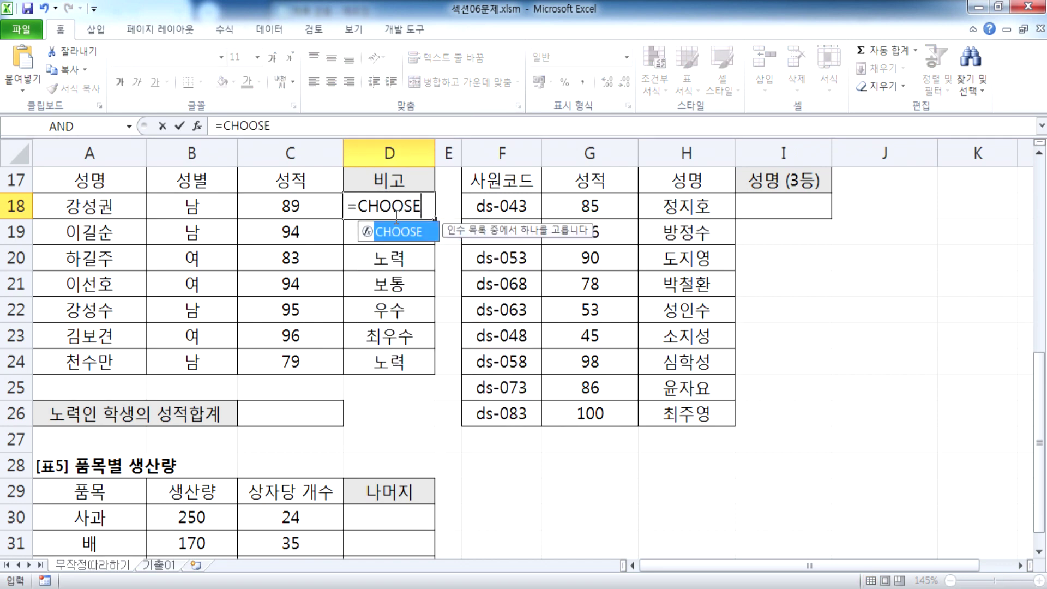
{"action": "type", "text": "(RANK("}
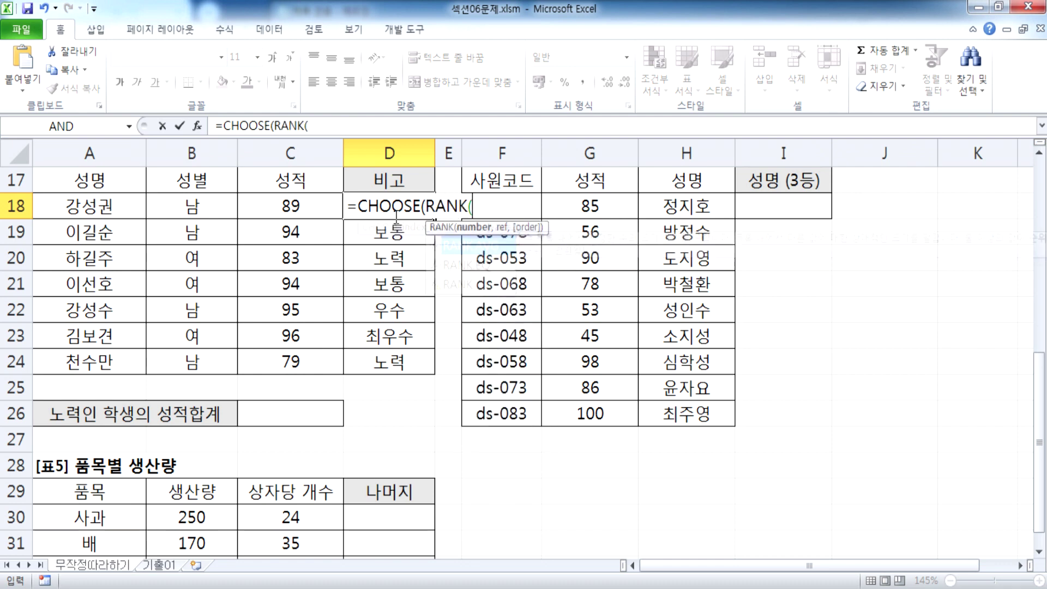
{"action": "left_click", "coordinate": [281, 203]}
{"action": "type", "text": ","}
{"action": "left_click_drag", "start_coordinate": [278, 205], "coordinate": [278, 352]}
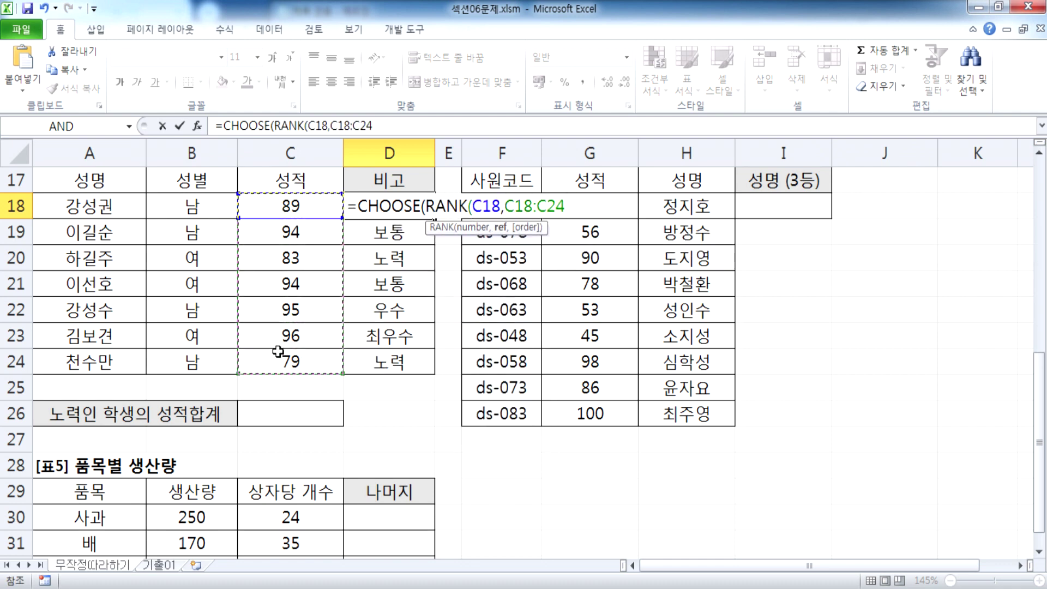
{"action": "key", "text": "F4"}
{"action": "type", "text": ")"}
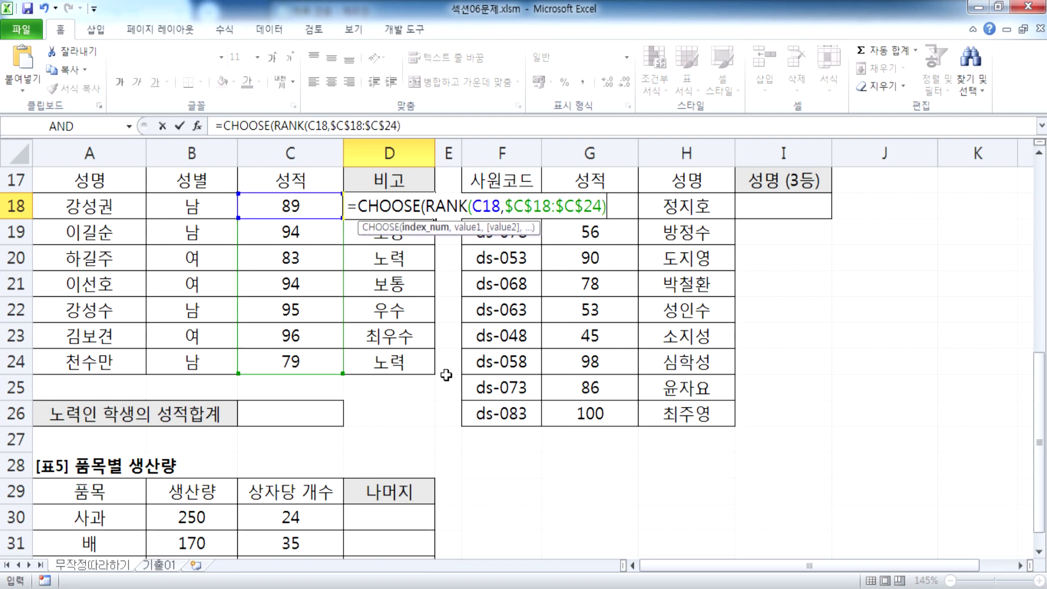
{"action": "type", "text": ",\"최우수\""}
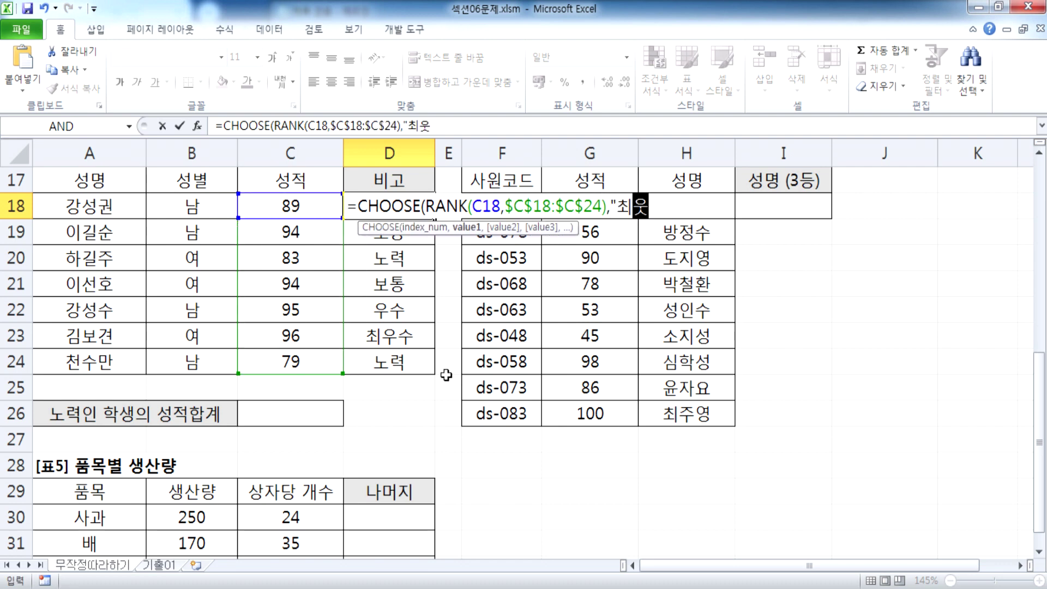
{"action": "type", "text": ",\""}
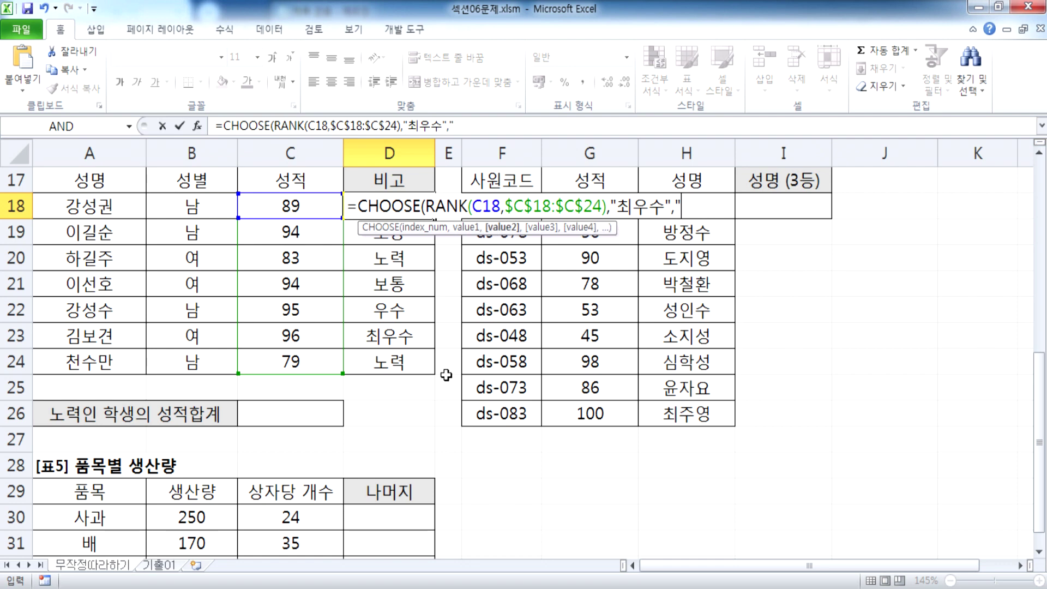
{"action": "type", "text": "웃수\",\"보통\",\""}
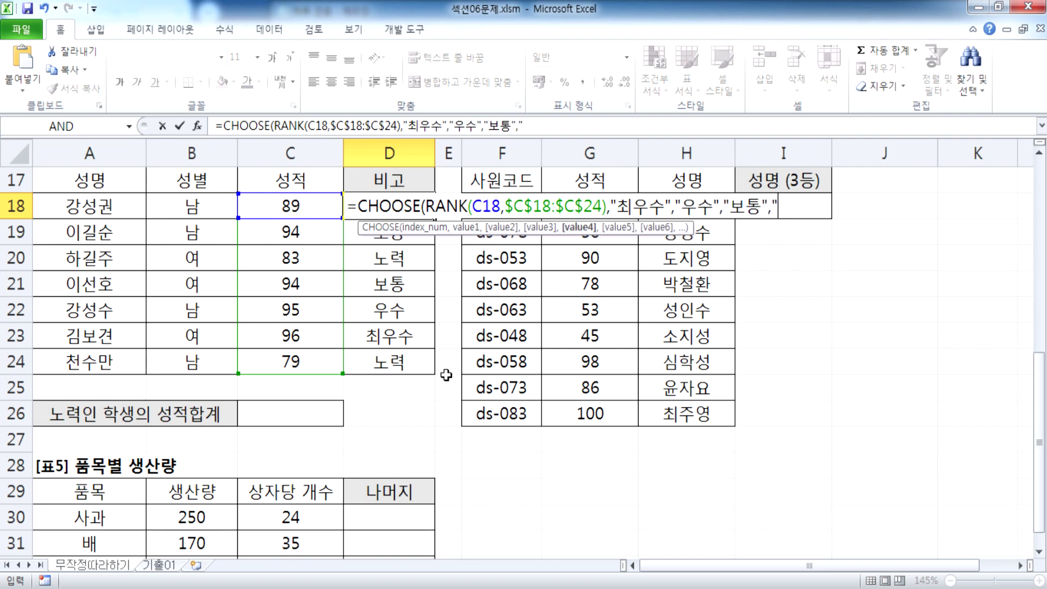
{"action": "type", "text": "노력\","}
{"action": "key", "text": "BackSpace"}
{"action": "key", "text": "Return"}
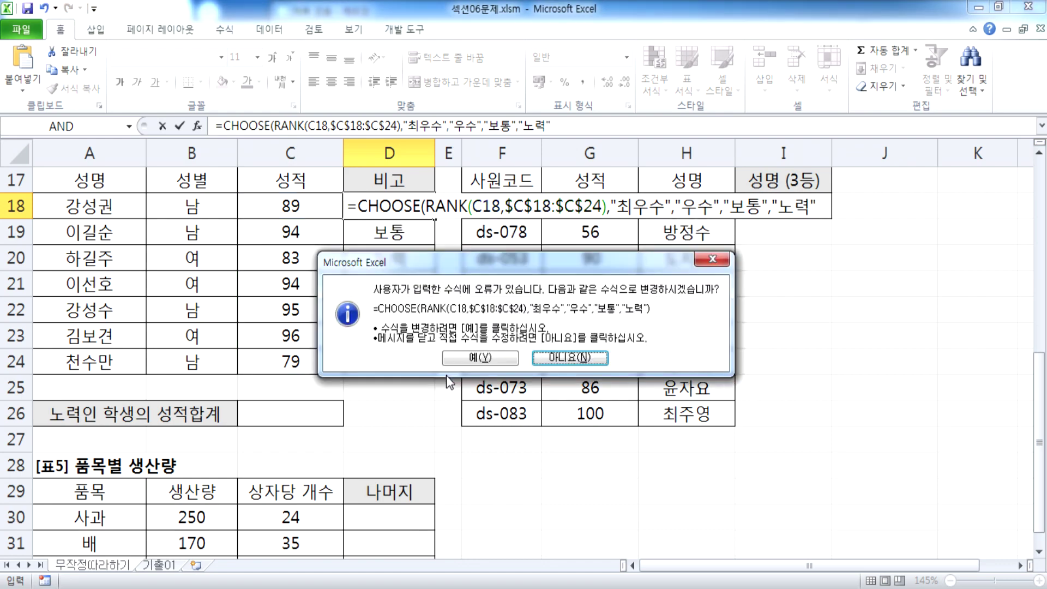
{"action": "left_click", "coordinate": [610, 354]}
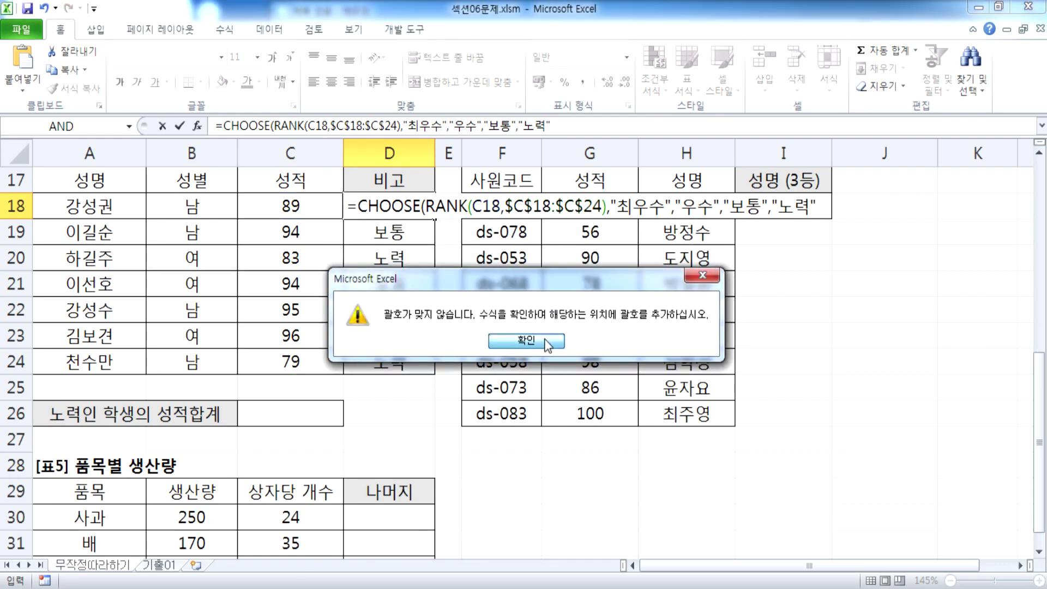
{"action": "left_click", "coordinate": [526, 340]}
{"action": "left_click_drag", "start_coordinate": [765, 210], "coordinate": [818, 209]}
{"action": "key", "text": "ctrl+c"}
{"action": "left_click", "coordinate": [817, 209]}
{"action": "key", "text": "ctrl+v"}
{"action": "key", "text": "ctrl+v"}
{"action": "key", "text": "ctrl+v"}
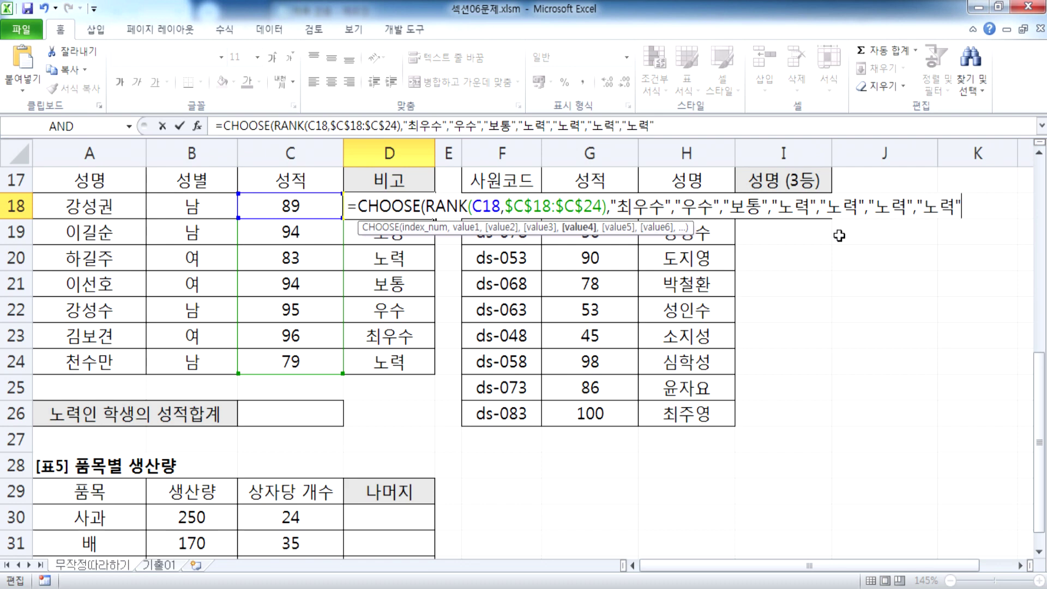
{"action": "key", "text": "Return"}
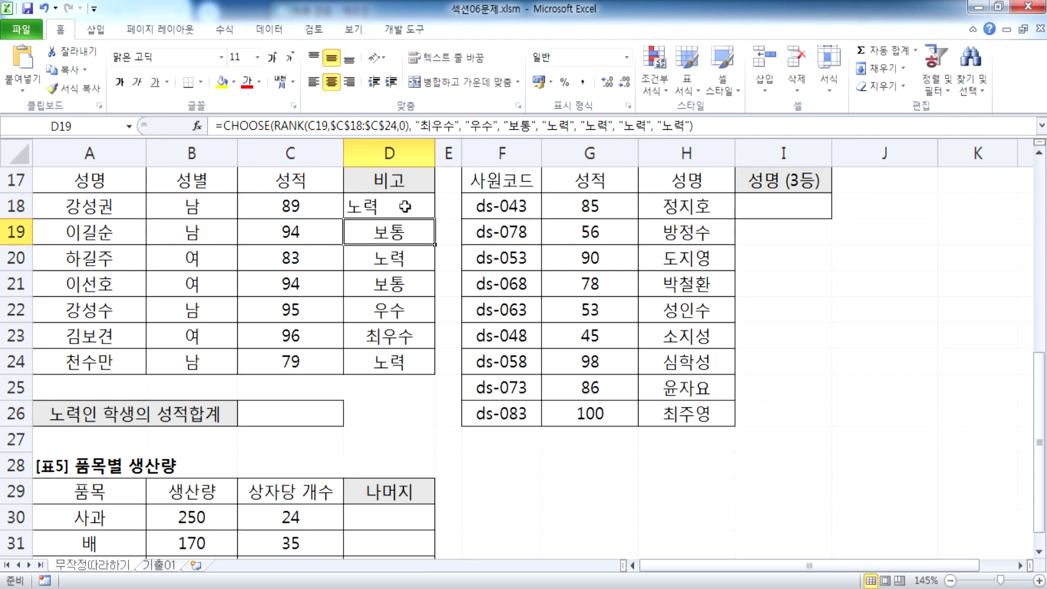
{"action": "left_click", "coordinate": [411, 208]}
{"action": "key", "text": "F2"}
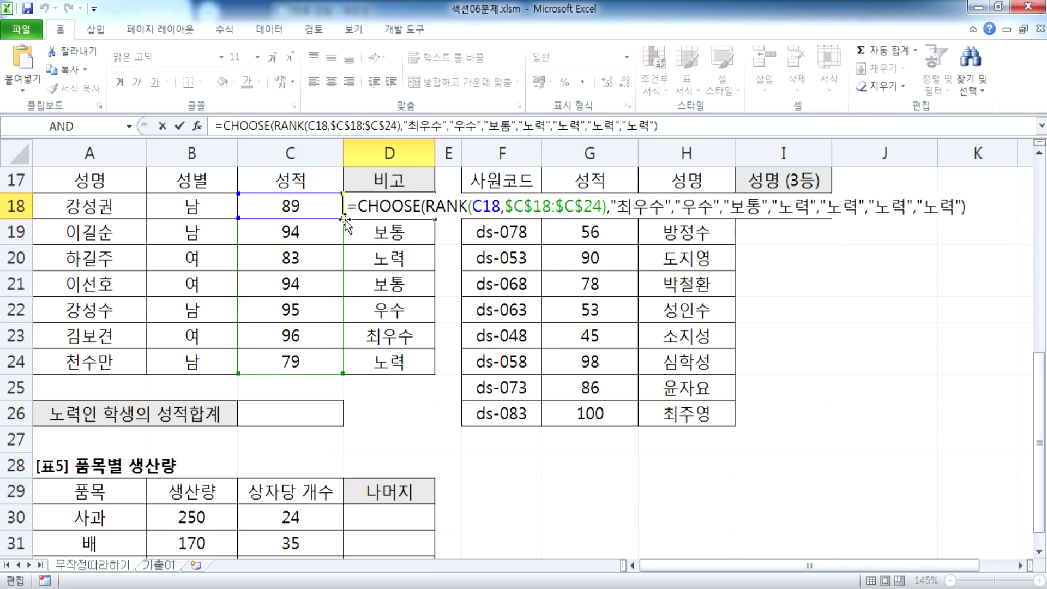
{"action": "key", "text": "Escape"}
{"action": "key", "text": "F2"}
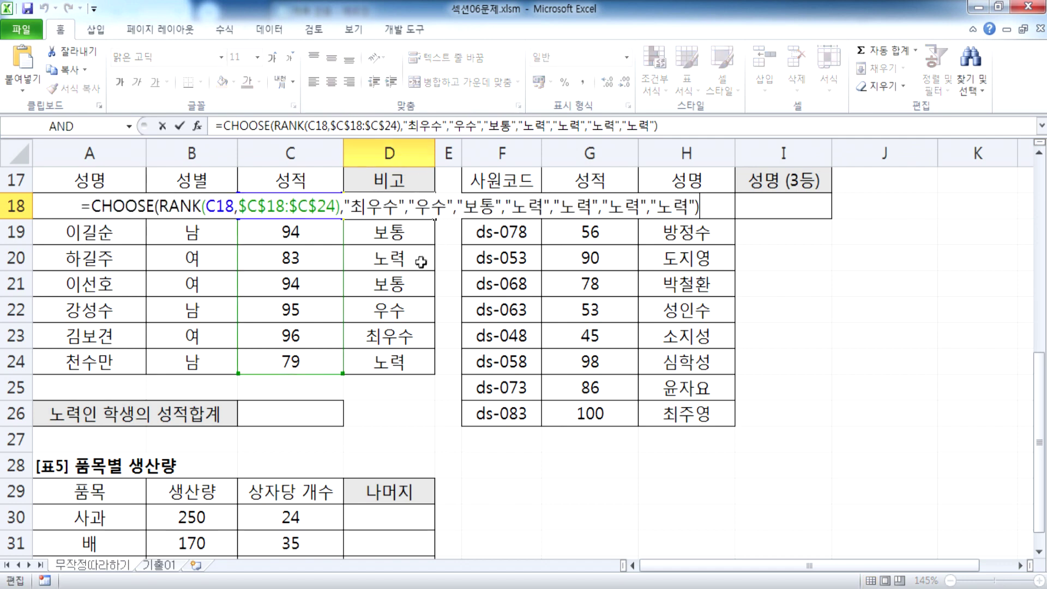
{"action": "key", "text": "Escape"}
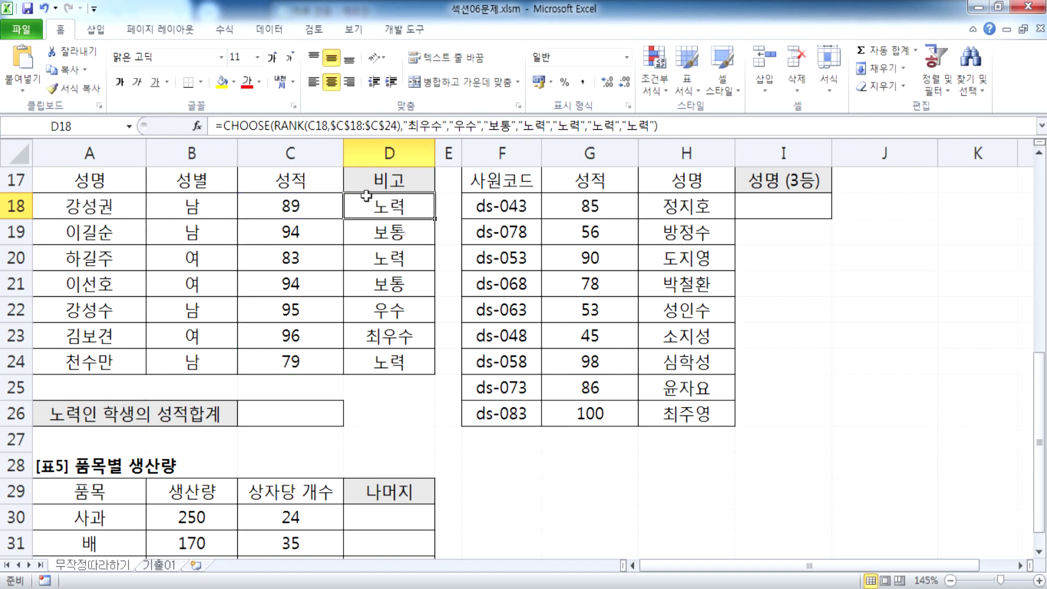
{"action": "key", "text": "alt+h"}
{"action": "key", "text": "a"}
{"action": "key", "text": "l"}
{"action": "key", "text": "F2"}
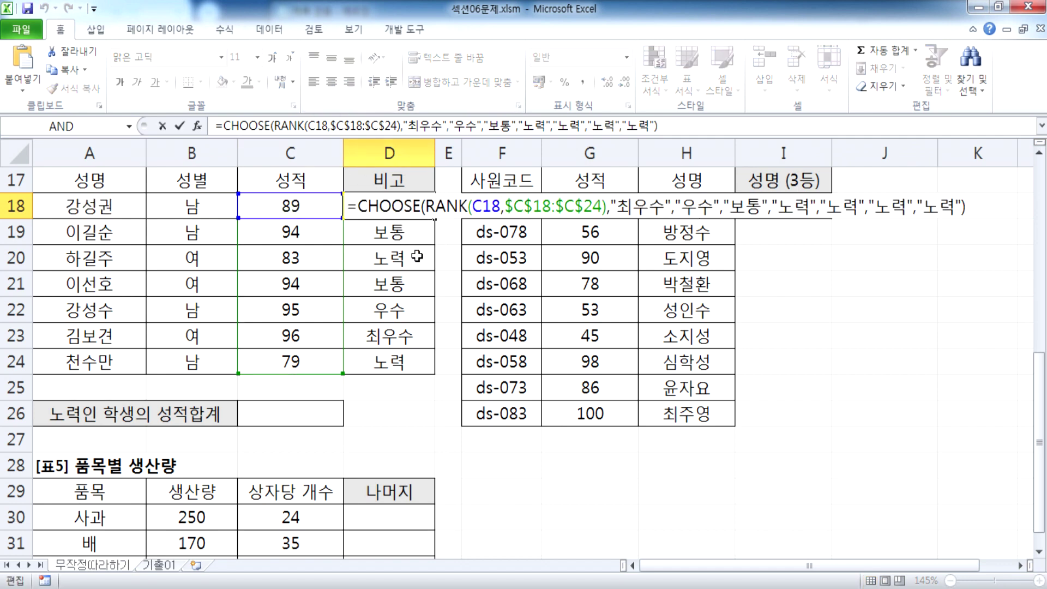
{"action": "key", "text": "Escape"}
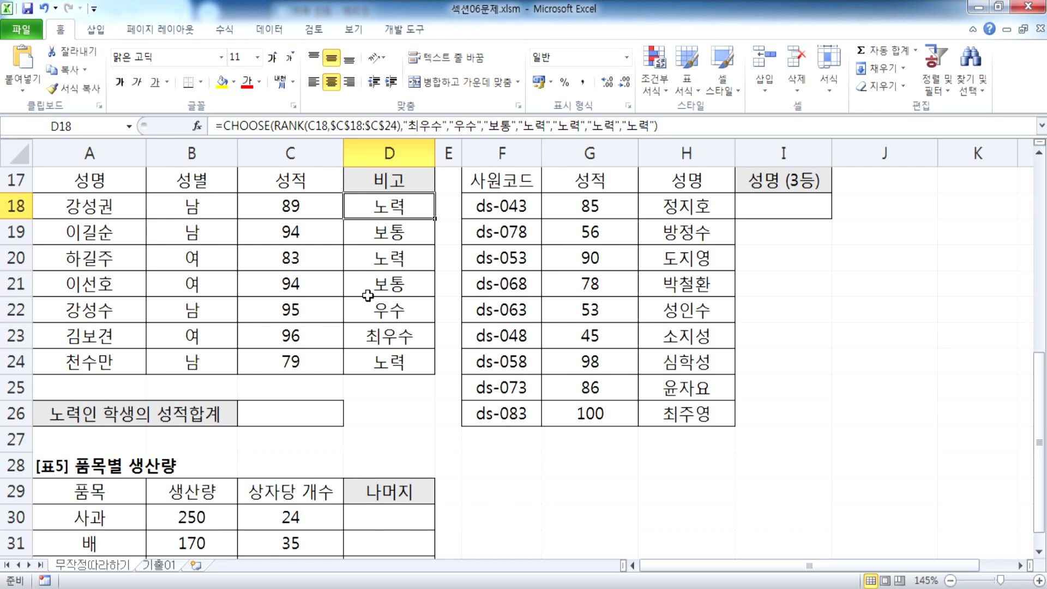
{"action": "left_click", "coordinate": [427, 229]}
Begin a new Notepad line with '문제4)' after checking the Excel table.
{"action": "left_click", "coordinate": [419, 211]}
{"action": "key", "text": "alt+Tab"}
{"action": "scroll", "coordinate": [411, 231], "scroll_direction": "down", "scroll_amount": 1}
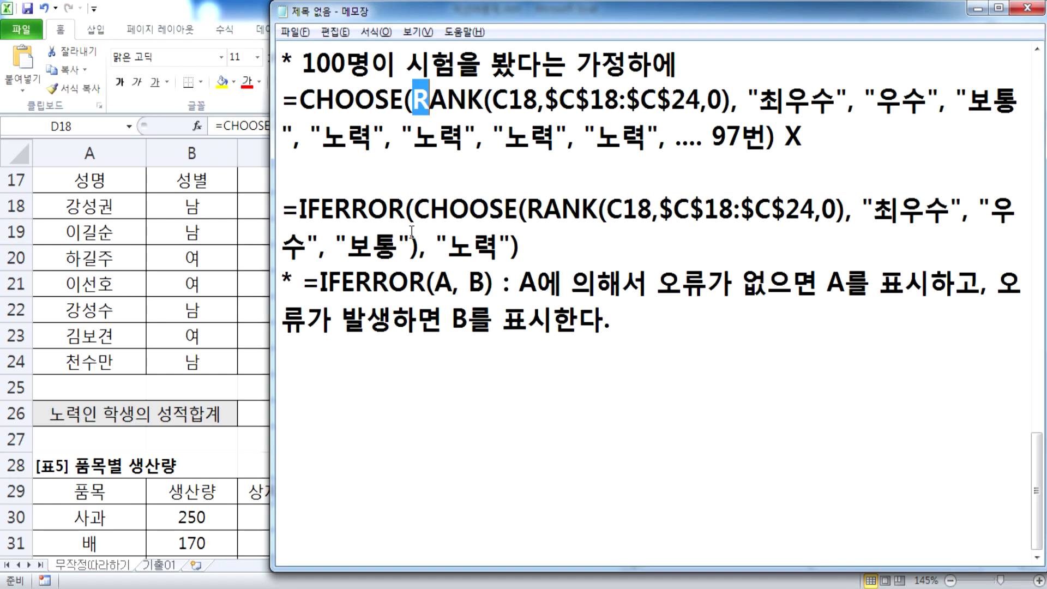
{"action": "left_click", "coordinate": [363, 358]}
{"action": "key", "text": "Return"}
{"action": "type", "text": "문제"}
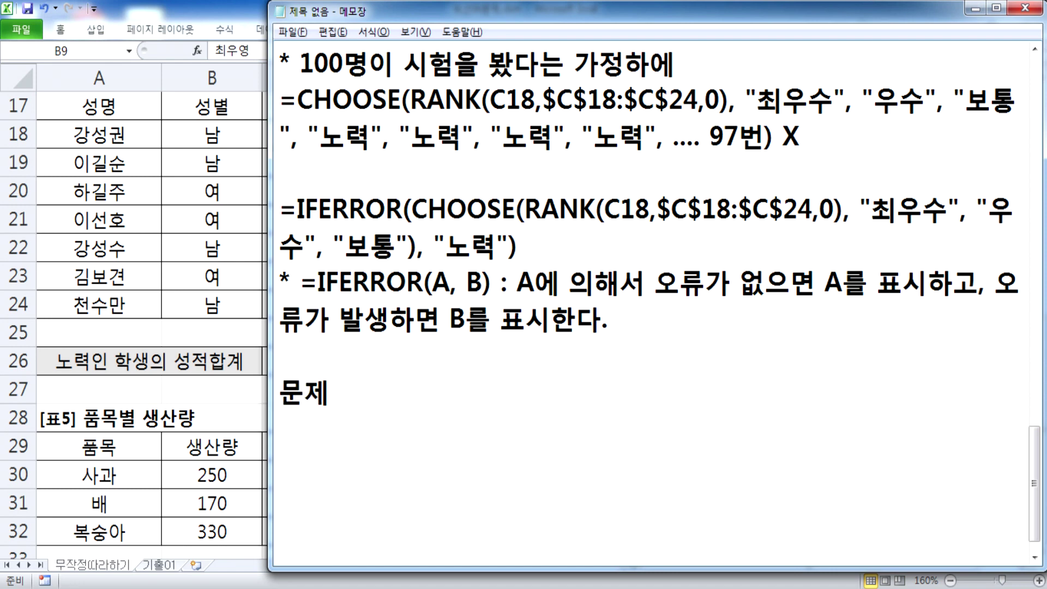
{"action": "type", "text": "4)"}
{"action": "key", "text": "alt+Tab"}
{"action": "scroll", "coordinate": [441, 348], "scroll_direction": "up", "scroll_amount": 2}
{"action": "scroll", "coordinate": [442, 360], "scroll_direction": "down", "scroll_amount": 1}
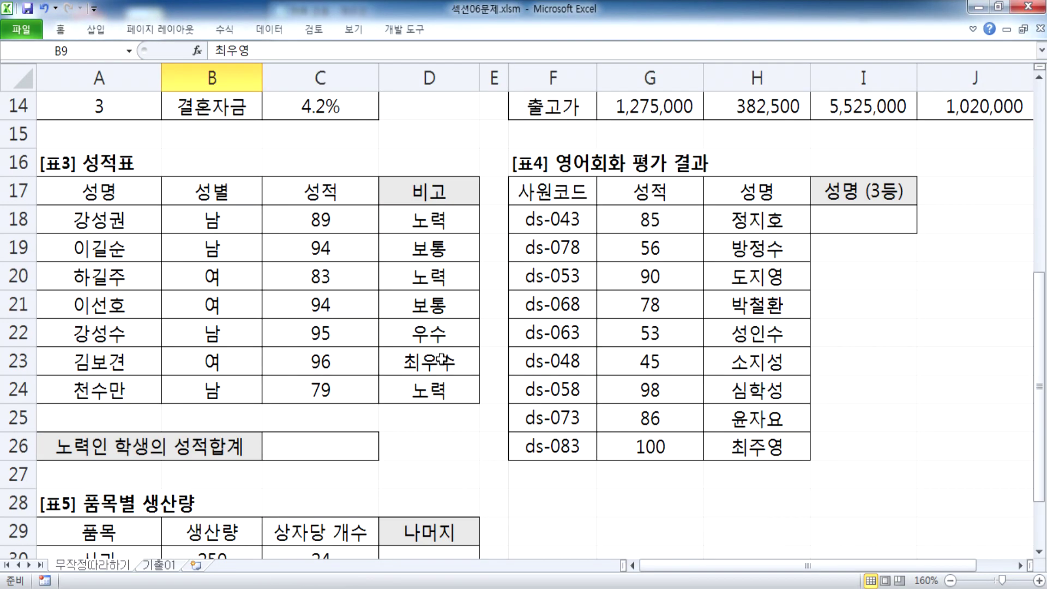
{"action": "key", "text": "alt+Tab"}
Complete the problem: 표3 성적표에서 "노력"인 학생들의 성적의 합계를 계산하시오.
{"action": "type", "text": "표3 "}
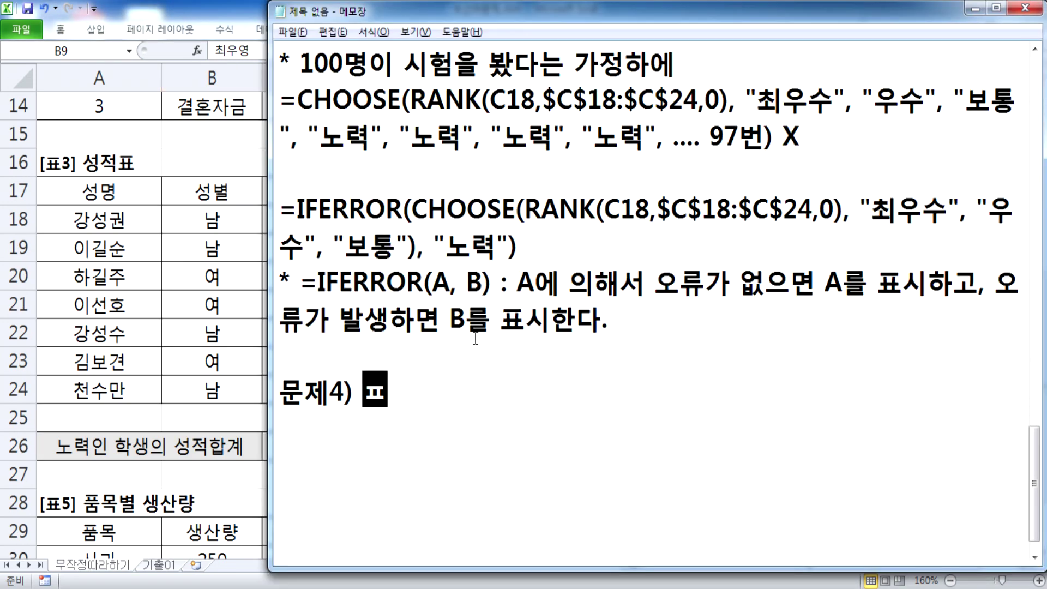
{"action": "type", "text": "성적ㅍ"}
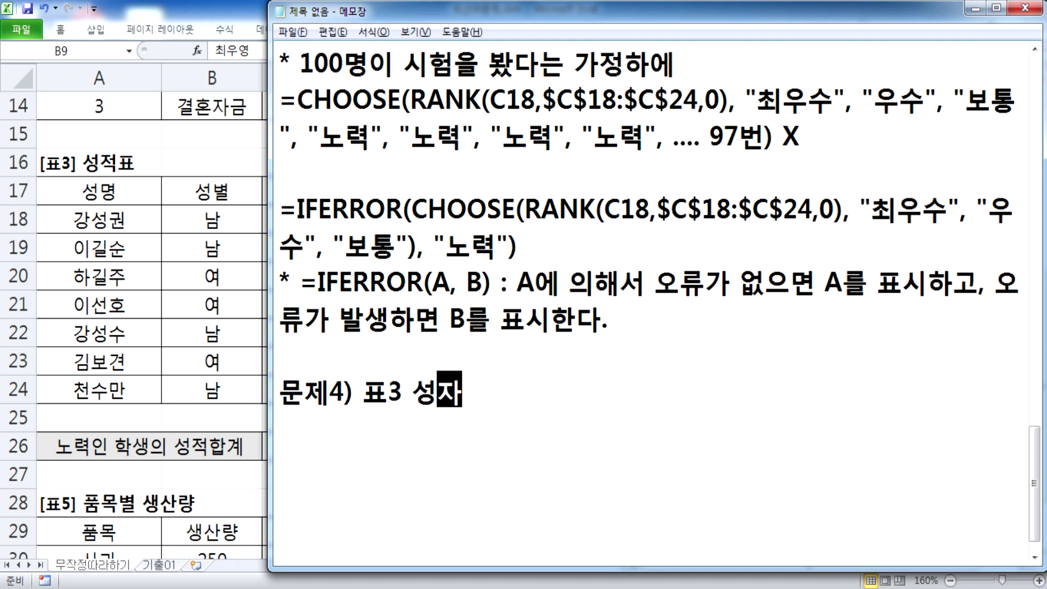
{"action": "type", "text": "에서"}
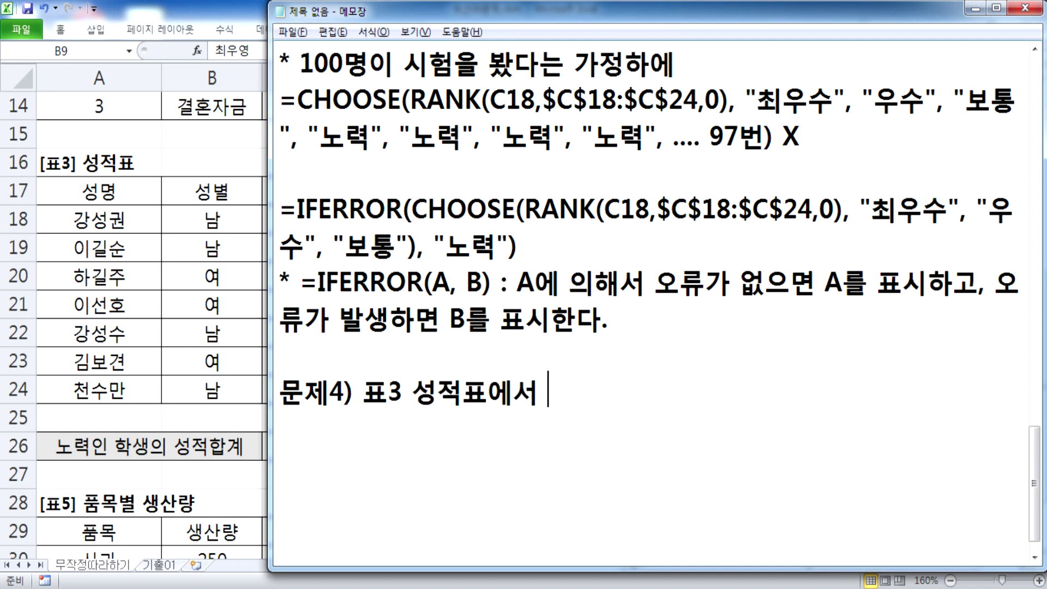
{"action": "key", "text": "alt+Tab"}
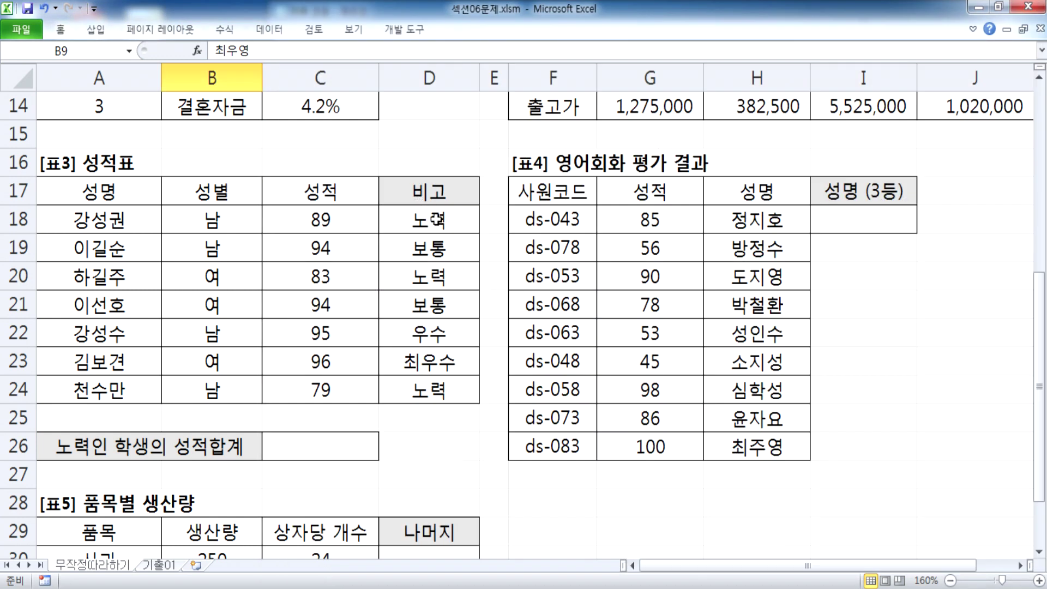
{"action": "key", "text": "alt+Tab"}
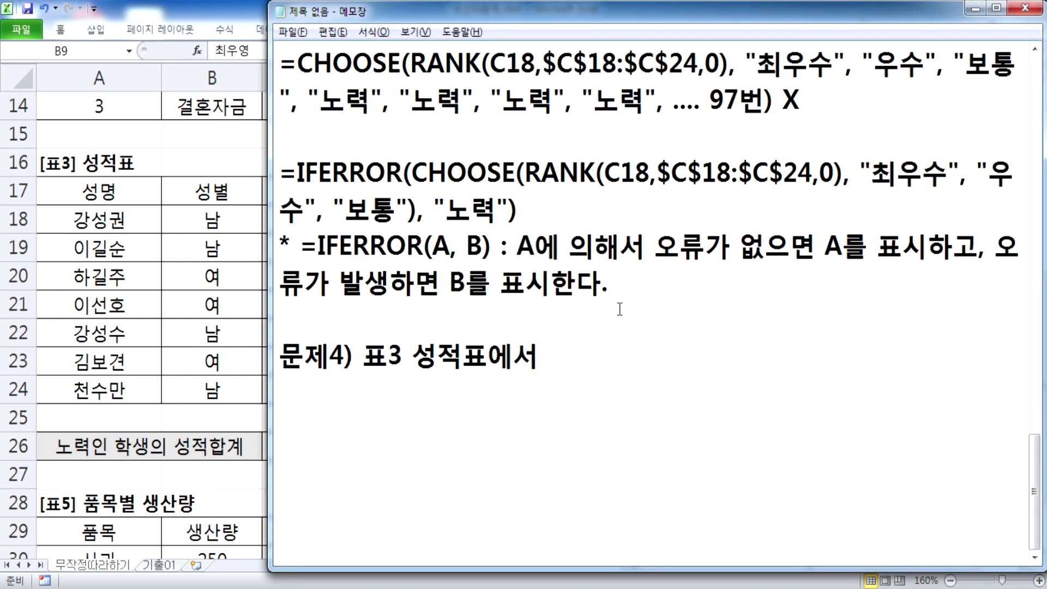
{"action": "type", "text": "\"노력\"인"}
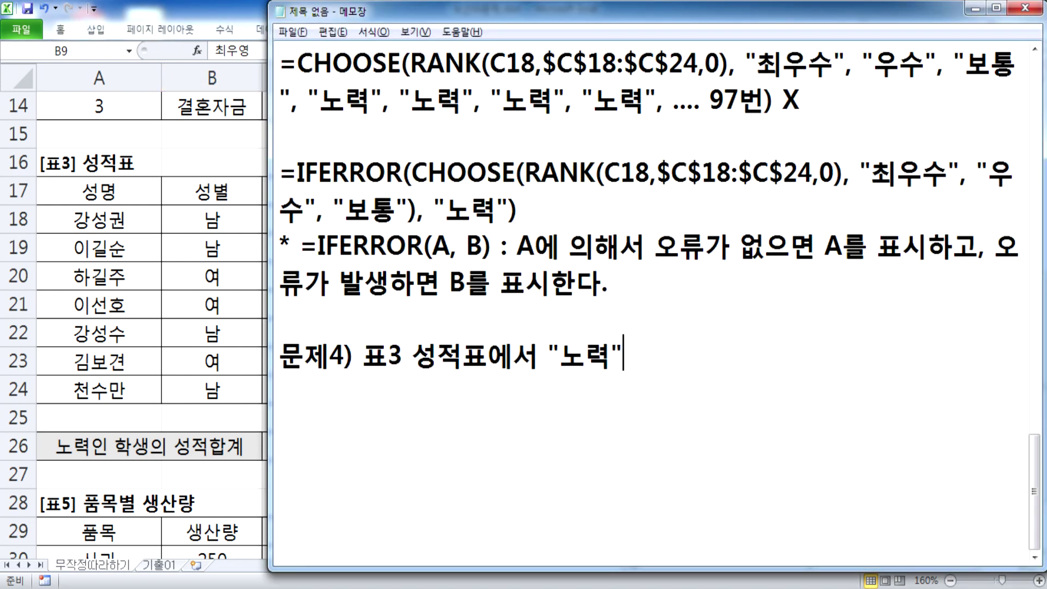
{"action": "type", "text": " 학생들의"}
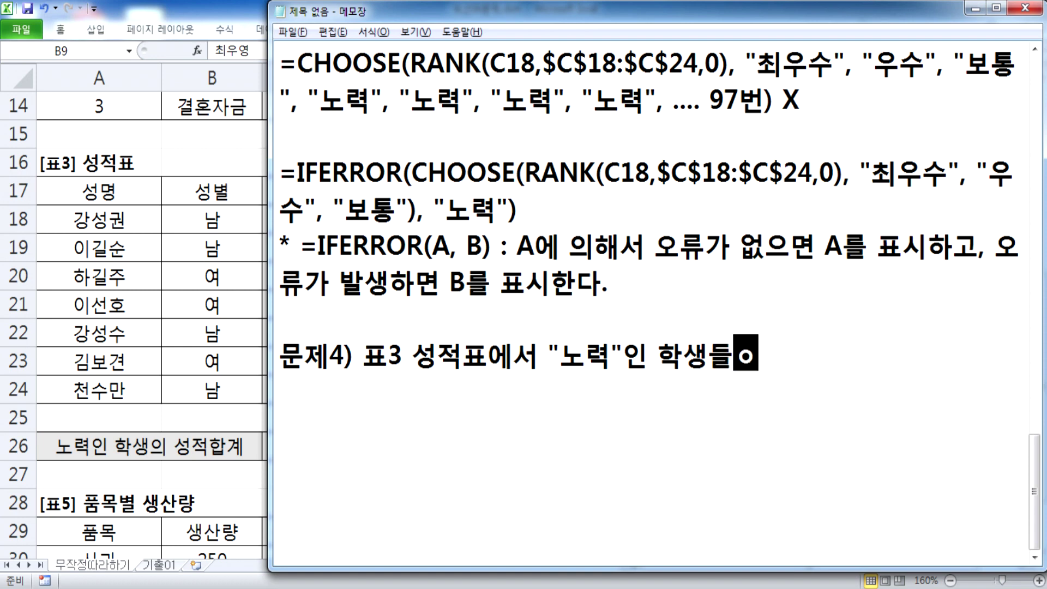
{"action": "key", "text": "alt+Tab"}
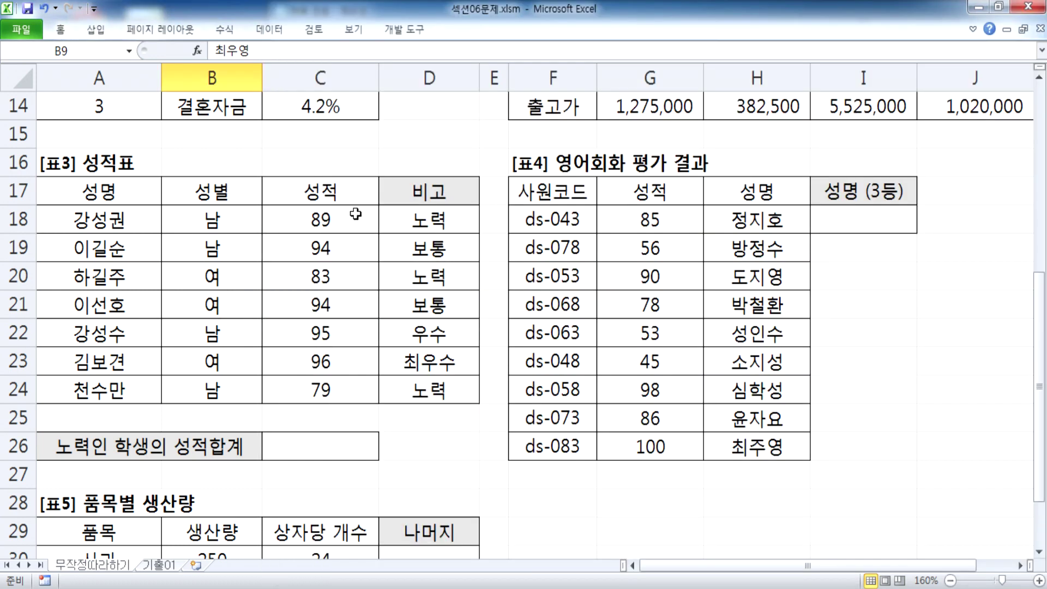
{"action": "key", "text": "alt+Tab"}
{"action": "type", "text": "성적의 합"}
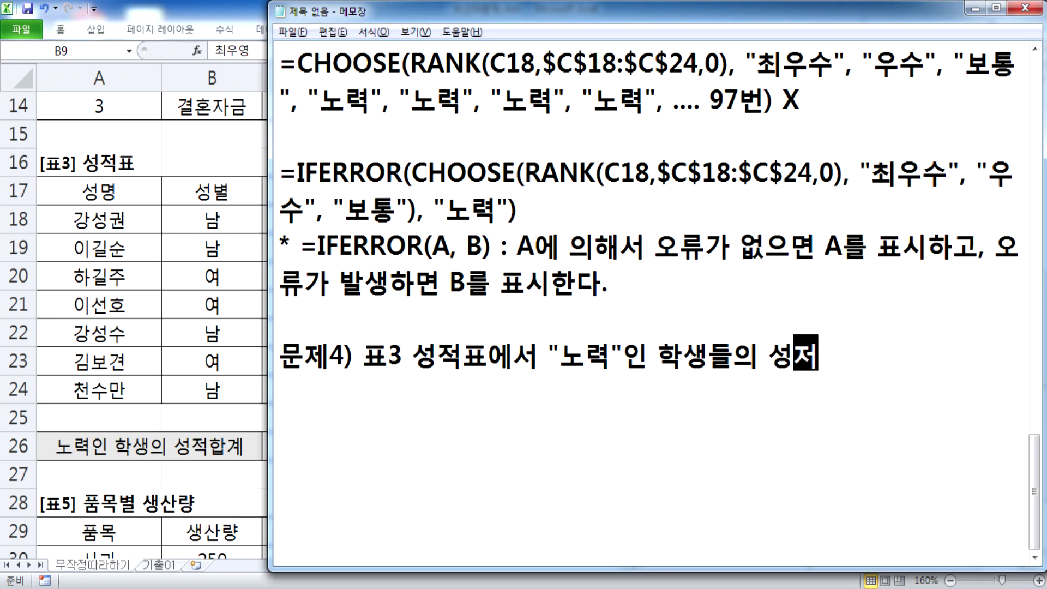
{"action": "type", "text": "계,"}
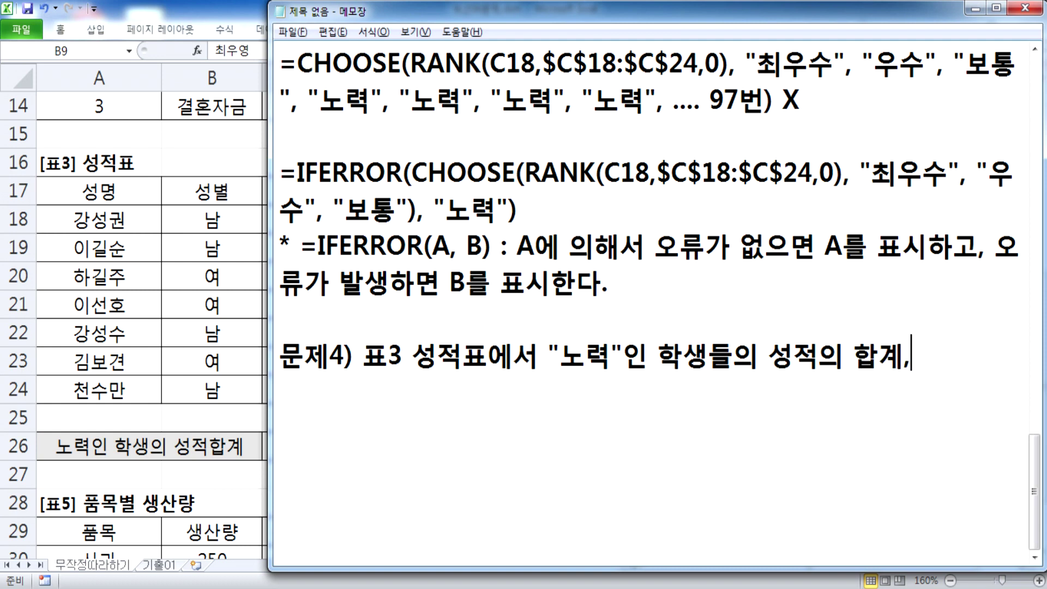
{"action": "key", "text": "BackSpace"}
{"action": "type", "text": "을 계"}
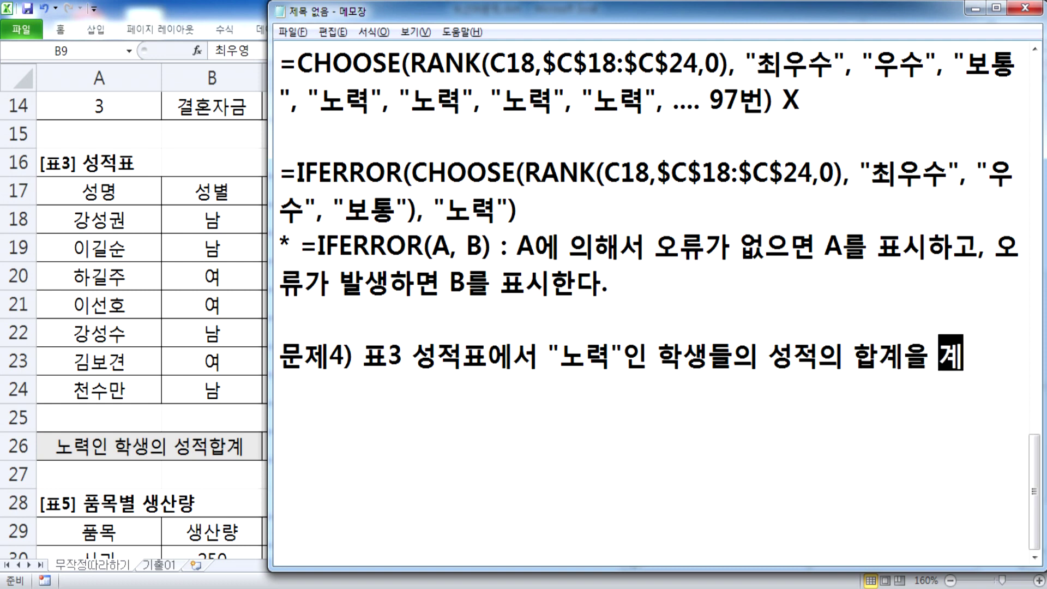
{"action": "type", "text": "산하시오."}
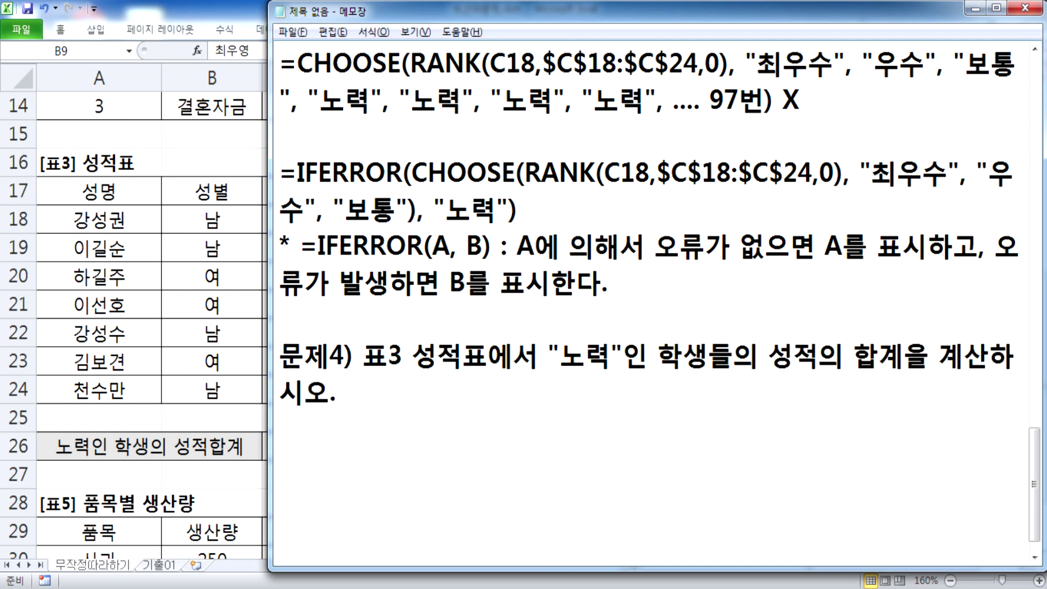
{"action": "key", "text": "Return"}
{"action": "key", "text": "Return"}
{"action": "key", "text": "Return"}
{"action": "key", "text": "Return"}
{"action": "key", "text": "Return"}
{"action": "key", "text": "Return"}
{"action": "key", "text": "Return"}
{"action": "key", "text": "Return"}
{"action": "key", "text": "Return"}
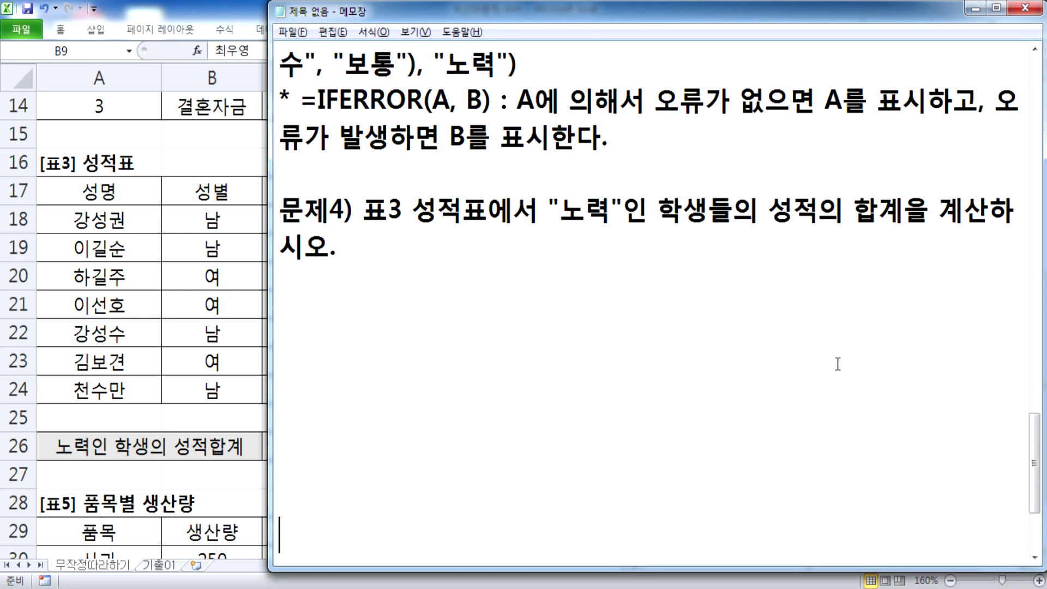
Write 'SUMIF 함수를 사용' on the line below the problem.
{"action": "key", "text": "Return"}
{"action": "key", "text": "Return"}
{"action": "left_click", "coordinate": [357, 208]}
{"action": "left_click", "coordinate": [391, 176]}
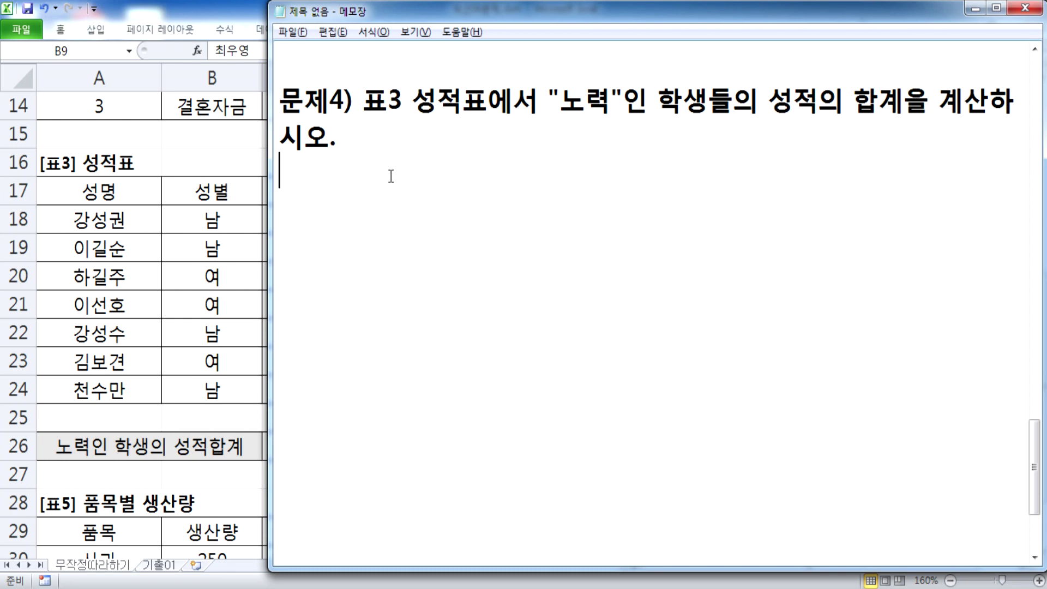
{"action": "type", "text": "sumif"}
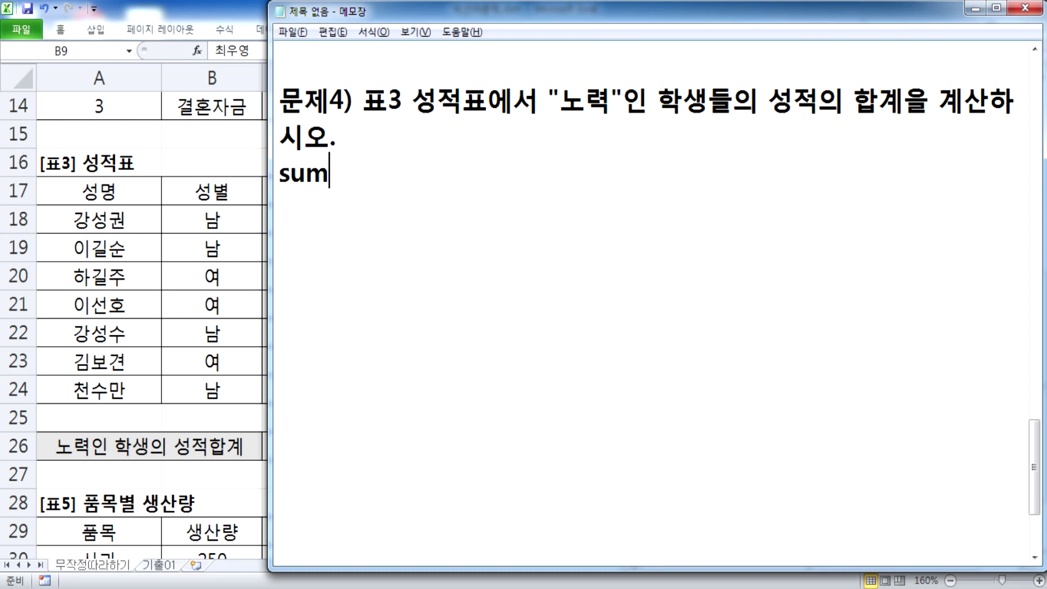
{"action": "key", "text": "BackSpace"}
{"action": "key", "text": "BackSpace"}
{"action": "key", "text": "BackSpace"}
{"action": "key", "text": "BackSpace"}
{"action": "key", "text": "BackSpace"}
{"action": "type", "text": "ㄴ"}
{"action": "key", "text": "BackSpace"}
{"action": "type", "text": "SUM"}
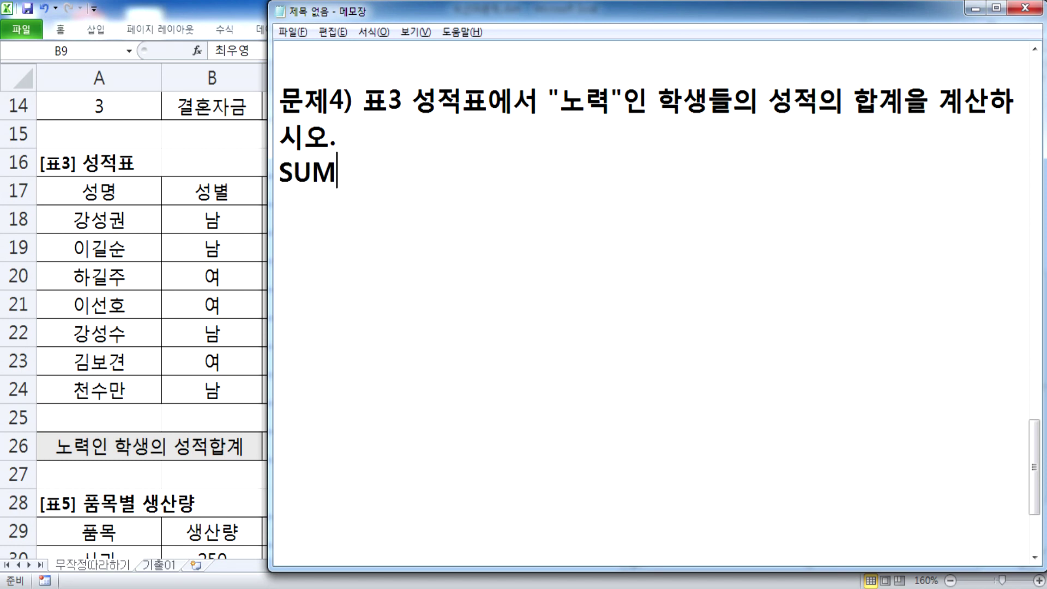
{"action": "type", "text": "IF 함수를 사용"}
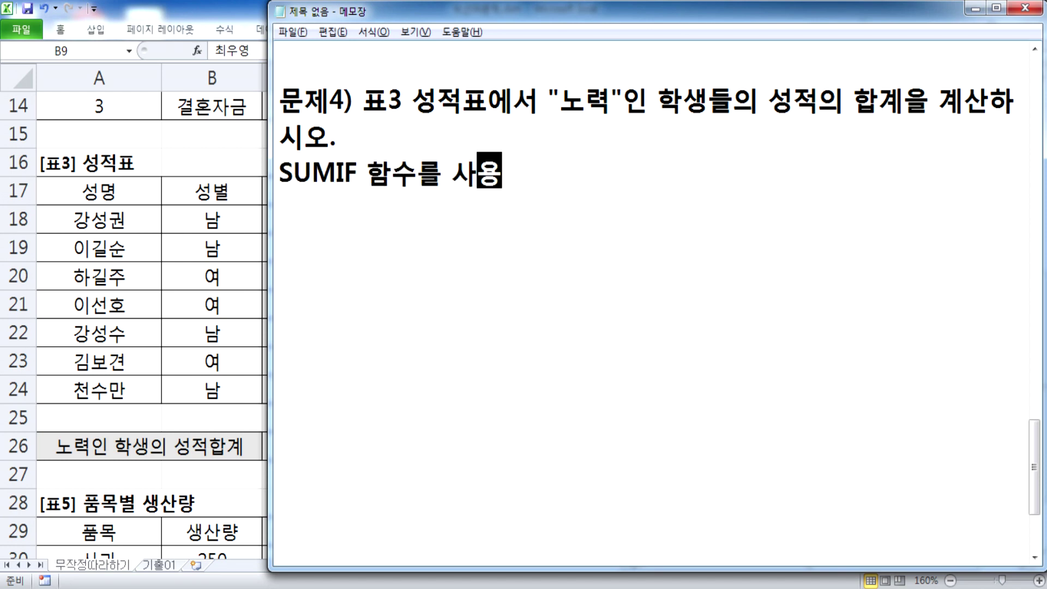
{"action": "key", "text": "Return"}
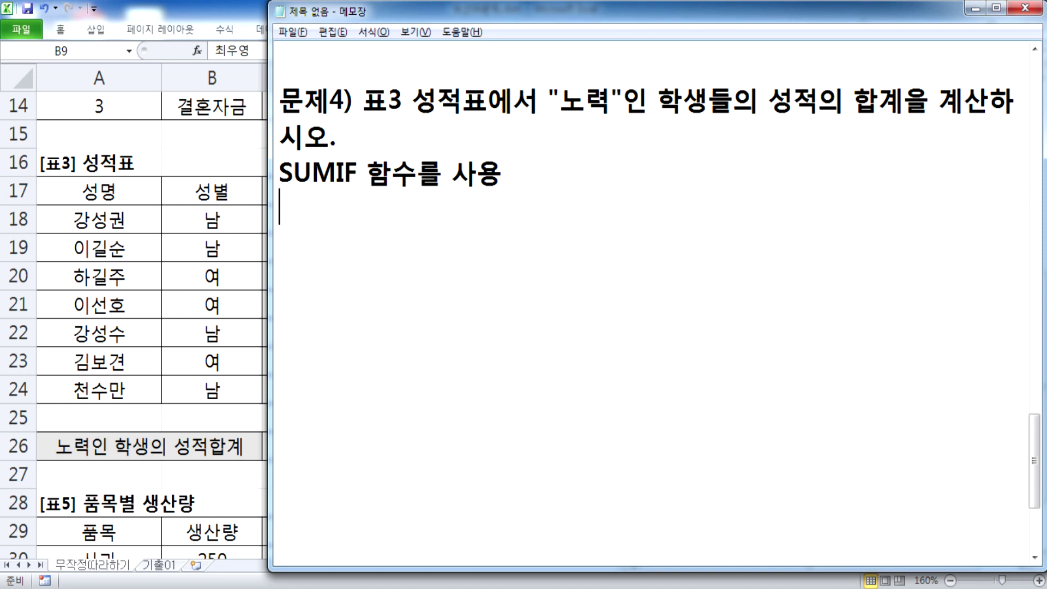
Add the syntax line =SUMIF(범위, 조건, [합계를 구할 범위]) with the third argument bracketed.
{"action": "key", "text": "alt+Tab"}
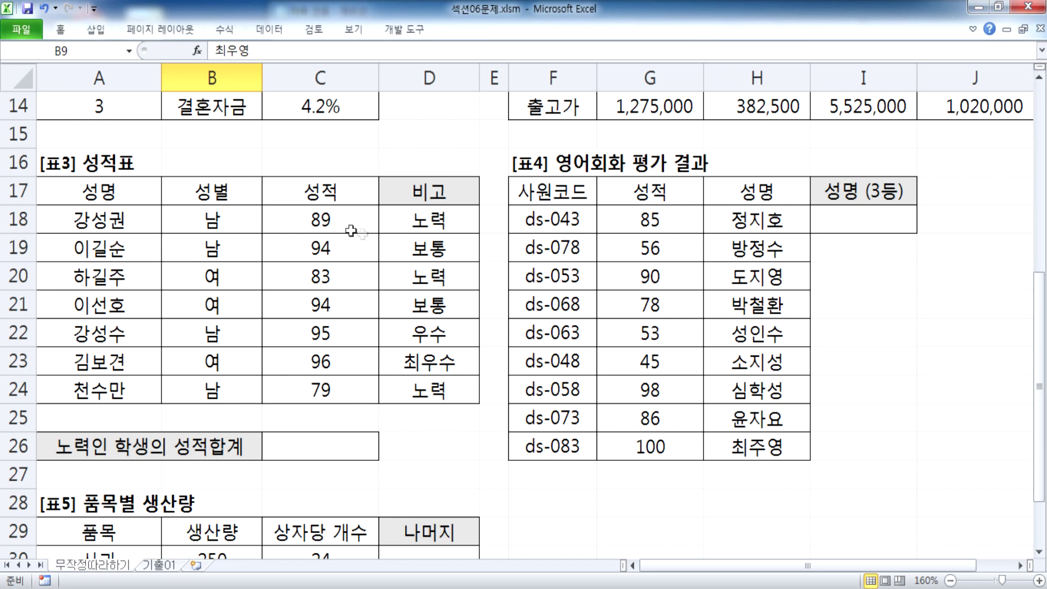
{"action": "key", "text": "alt+Tab"}
{"action": "type", "text": "=SUMIF(범위, 족"}
{"action": "type", "text": "건, 합계를 구할 범위)"}
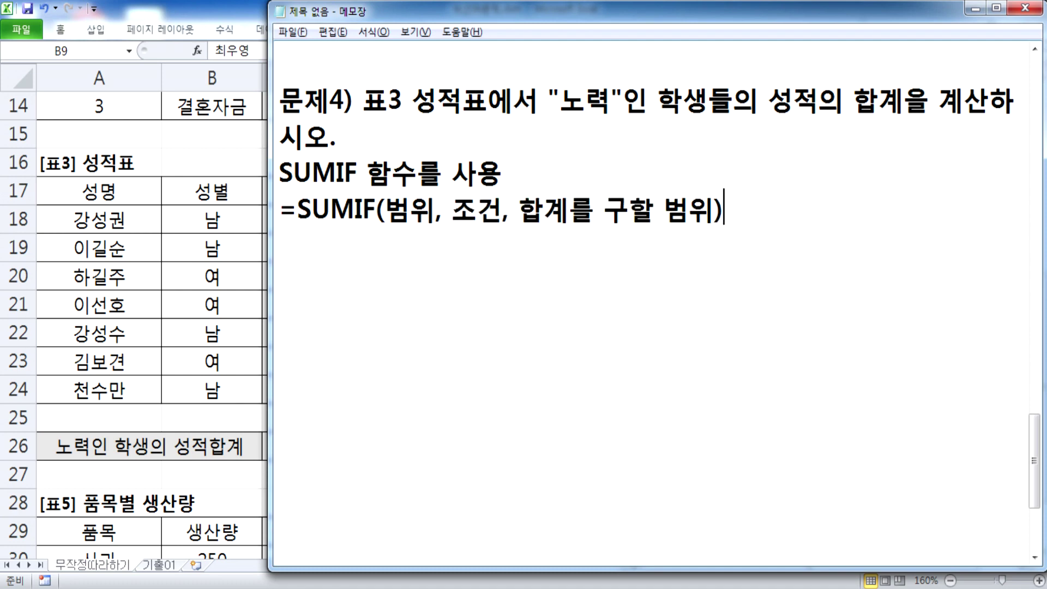
{"action": "key", "text": "Left"}
{"action": "key", "text": "Left"}
{"action": "key", "text": "Left"}
{"action": "key", "text": "Left"}
{"action": "key", "text": "Left"}
{"action": "key", "text": "Left"}
{"action": "key", "text": "Left"}
{"action": "key", "text": "Left"}
{"action": "key", "text": "Left"}
{"action": "type", "text": "["}
{"action": "key", "text": "Right"}
{"action": "key", "text": "Right"}
{"action": "key", "text": "Right"}
{"action": "key", "text": "Right"}
{"action": "key", "text": "Right"}
{"action": "key", "text": "Right"}
{"action": "key", "text": "Right"}
{"action": "key", "text": "Right"}
{"action": "key", "text": "Right"}
{"action": "type", "text": "]"}
{"action": "left_click", "coordinate": [832, 259]}
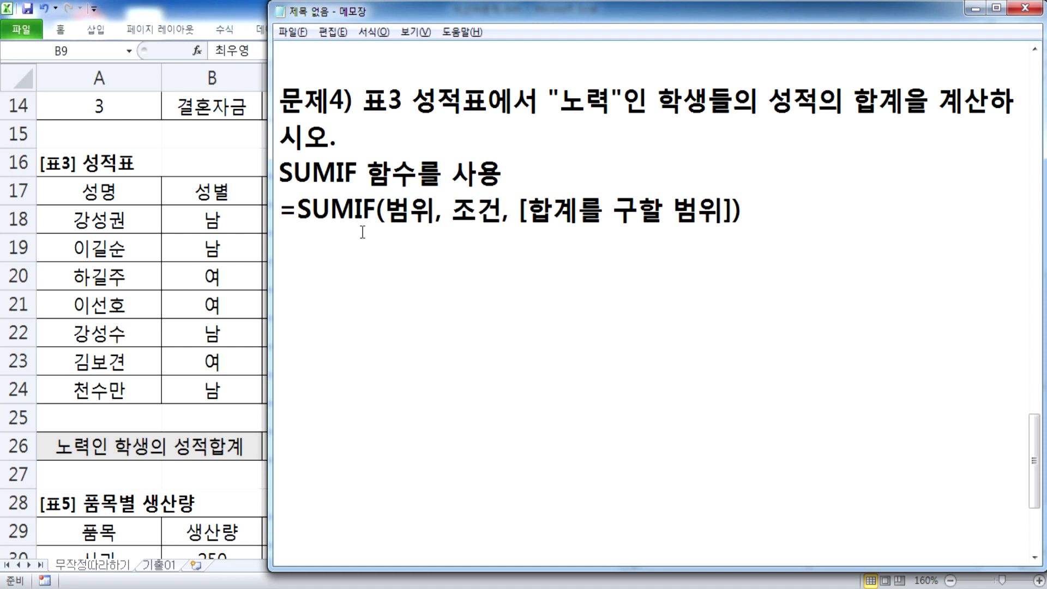
Duplicate the SUMIF syntax line below itself.
{"action": "left_click_drag", "start_coordinate": [281, 220], "coordinate": [288, 245]}
{"action": "key", "text": "ctrl+c"}
{"action": "left_click", "coordinate": [398, 265]}
{"action": "key", "text": "ctrl+v"}
{"action": "double_click", "coordinate": [425, 246]}
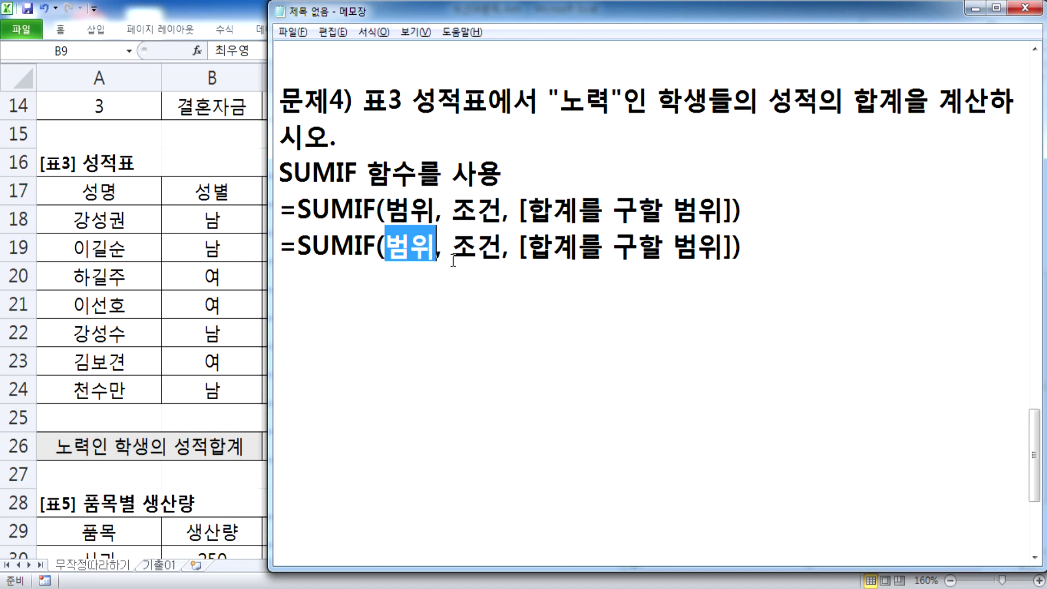
In the copy, replace 조건 with "노력" and 범위 with 비고.
{"action": "key", "text": "alt+Tab"}
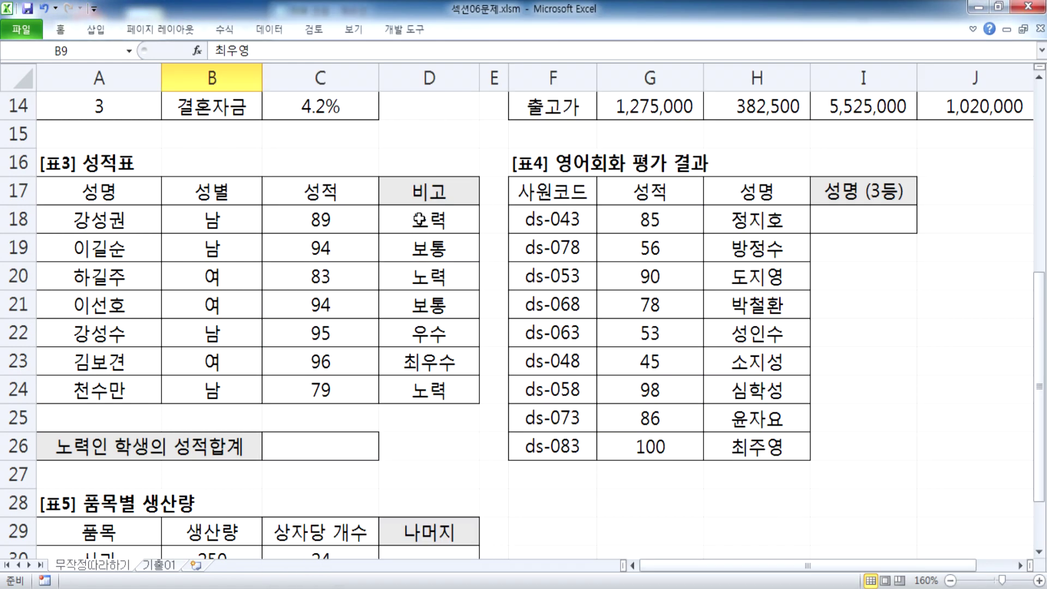
{"action": "key", "text": "alt+Tab"}
{"action": "left_click_drag", "start_coordinate": [451, 243], "coordinate": [502, 244]}
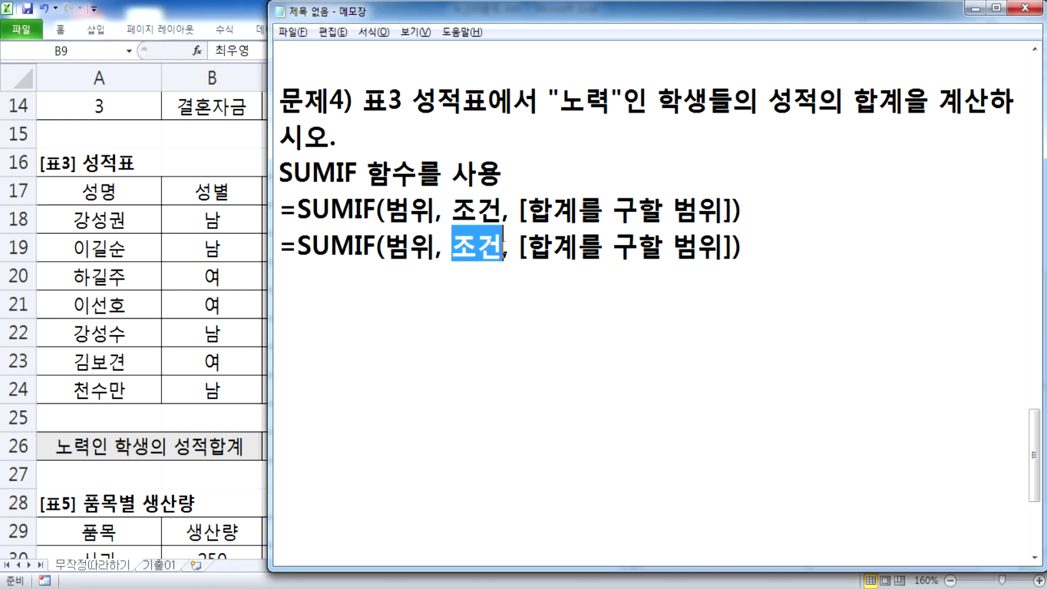
{"action": "type", "text": "\"노력\""}
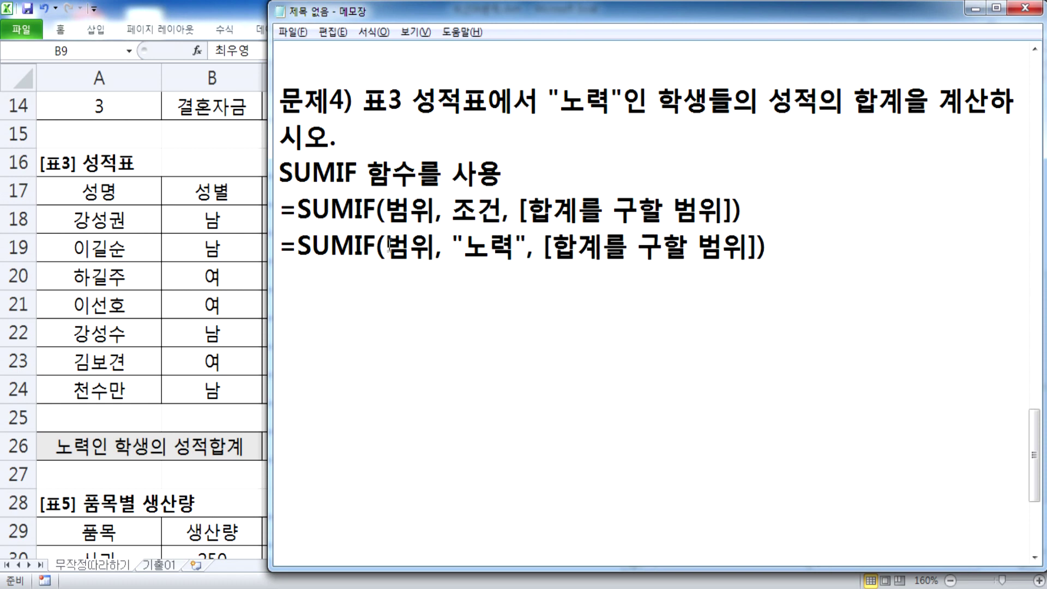
{"action": "left_click_drag", "start_coordinate": [386, 248], "coordinate": [426, 248]}
{"action": "key", "text": "alt+Tab"}
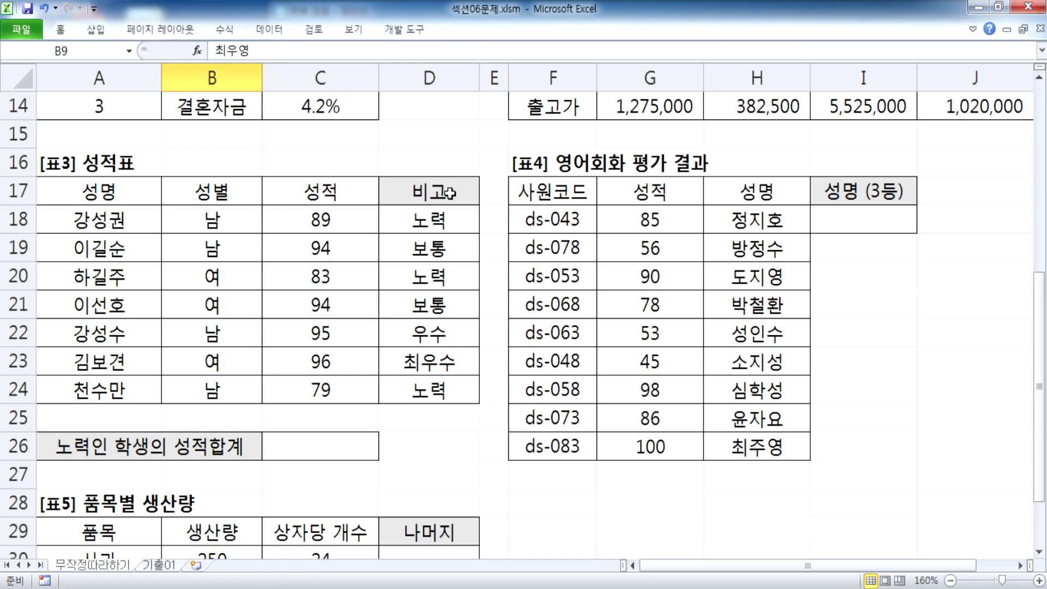
{"action": "key", "text": "alt+Tab"}
{"action": "type", "text": "비고"}
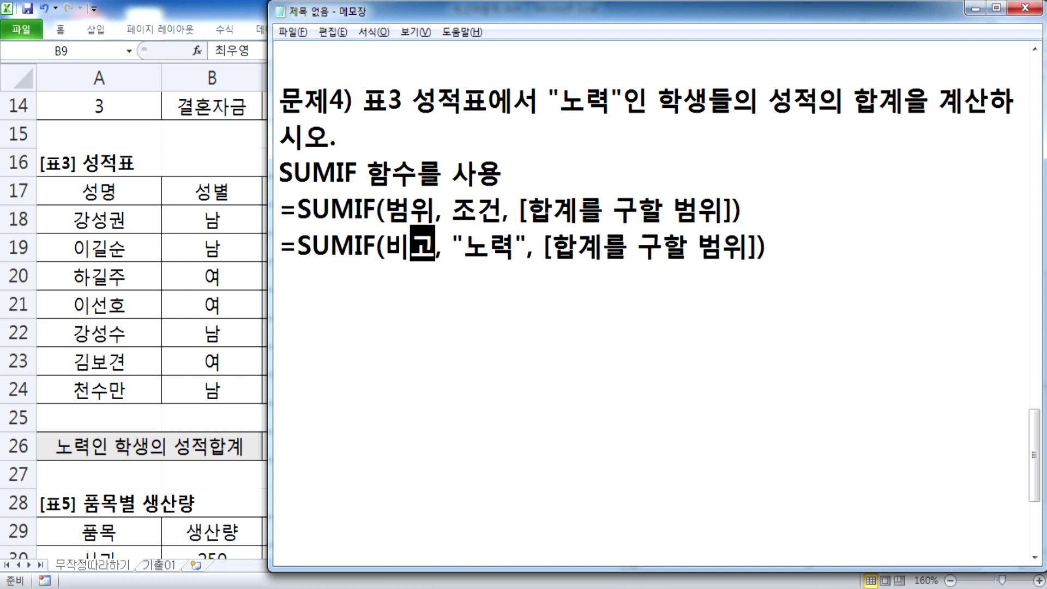
{"action": "key", "text": "alt+Tab"}
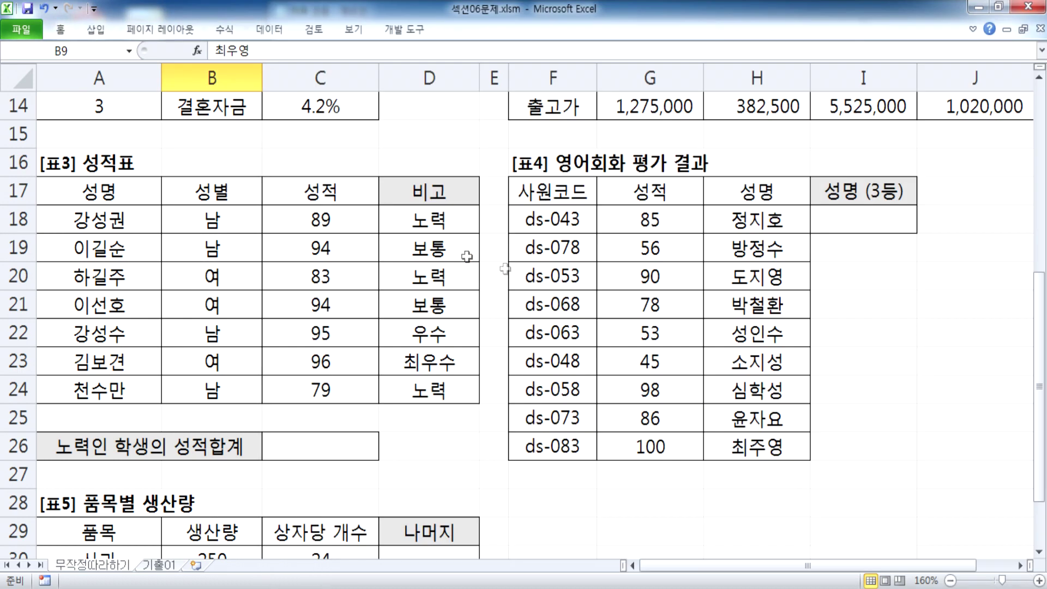
Select the 성별 B18:B24 and 성명 A18:A24 values, then score cell C18.
{"action": "left_click_drag", "start_coordinate": [234, 216], "coordinate": [227, 386]}
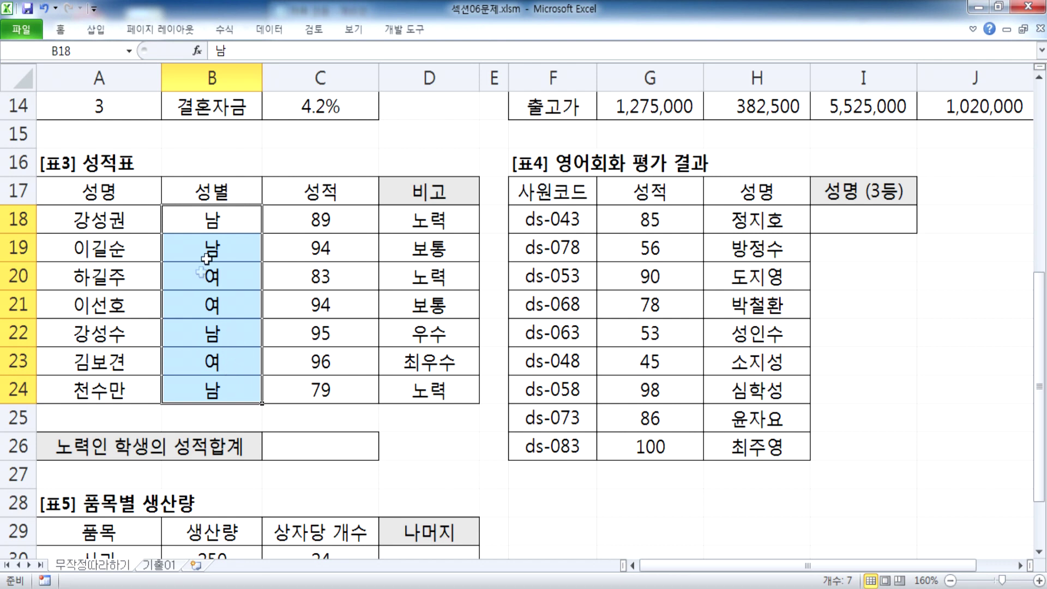
{"action": "left_click_drag", "start_coordinate": [214, 218], "coordinate": [213, 392]}
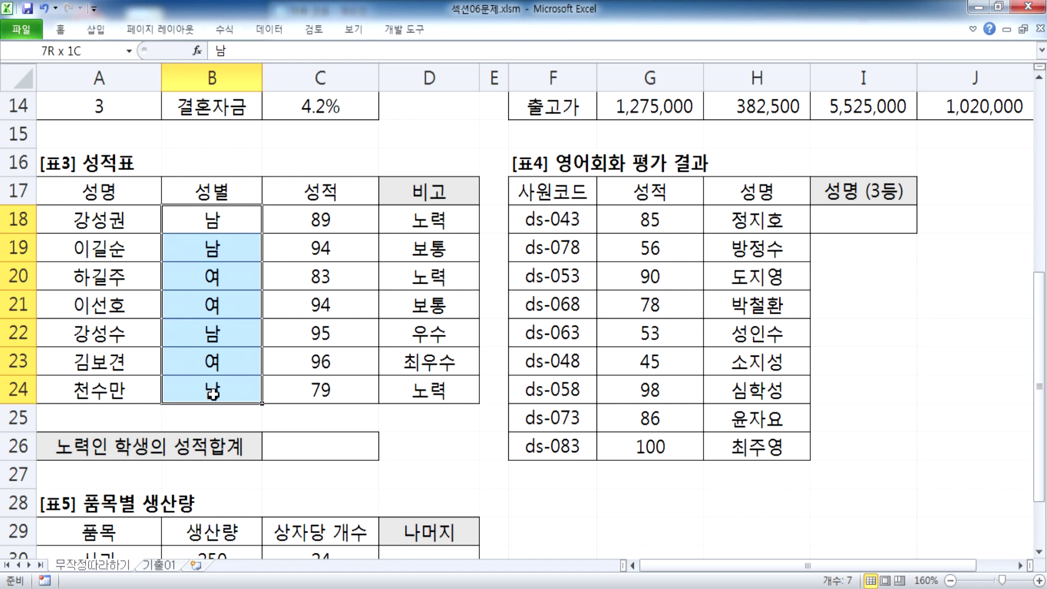
{"action": "left_click_drag", "start_coordinate": [121, 218], "coordinate": [123, 391]}
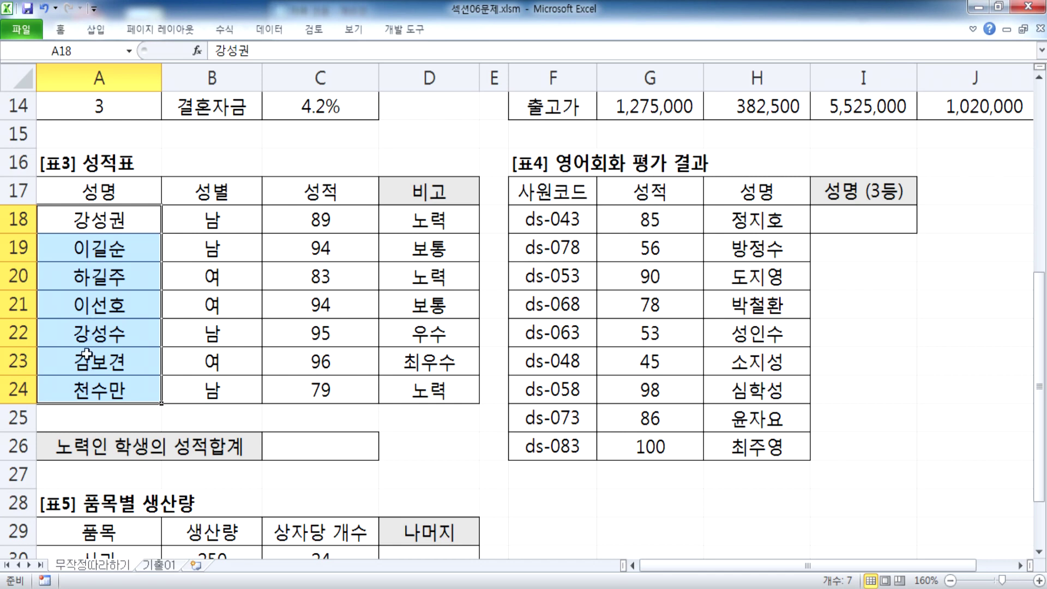
{"action": "left_click_drag", "start_coordinate": [106, 219], "coordinate": [107, 387]}
{"action": "key", "text": "alt+Tab"}
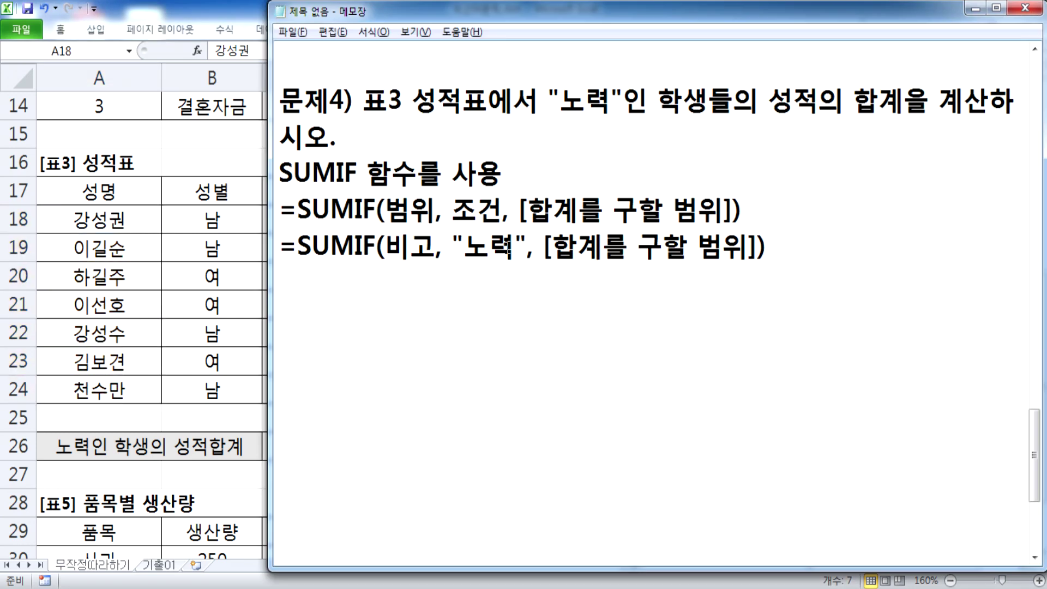
{"action": "key", "text": "alt+Tab"}
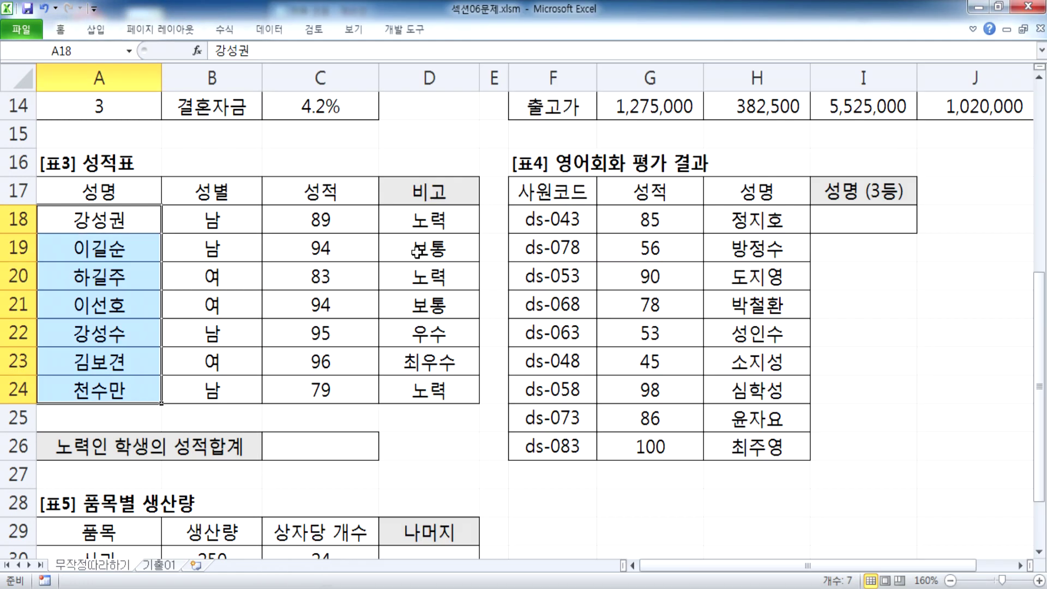
{"action": "left_click", "coordinate": [358, 214]}
Replace [합계를 구할 범위] with 성적, then select the three 노력 students' score rows in Excel.
{"action": "key", "text": "alt+Tab"}
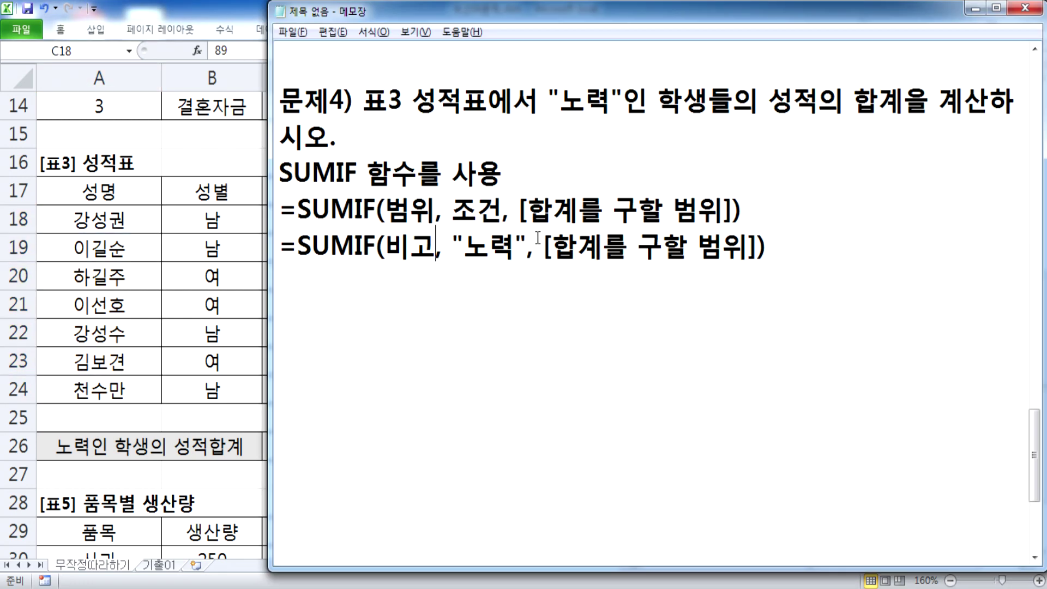
{"action": "left_click_drag", "start_coordinate": [544, 246], "coordinate": [759, 249]}
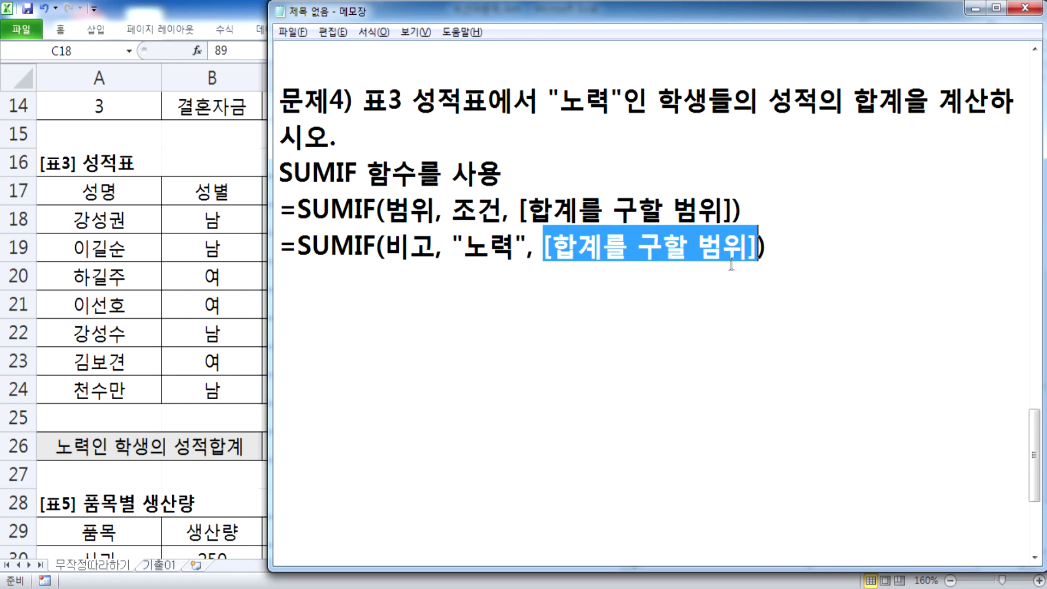
{"action": "type", "text": "ㅅ성적"}
{"action": "key", "text": "alt+Tab"}
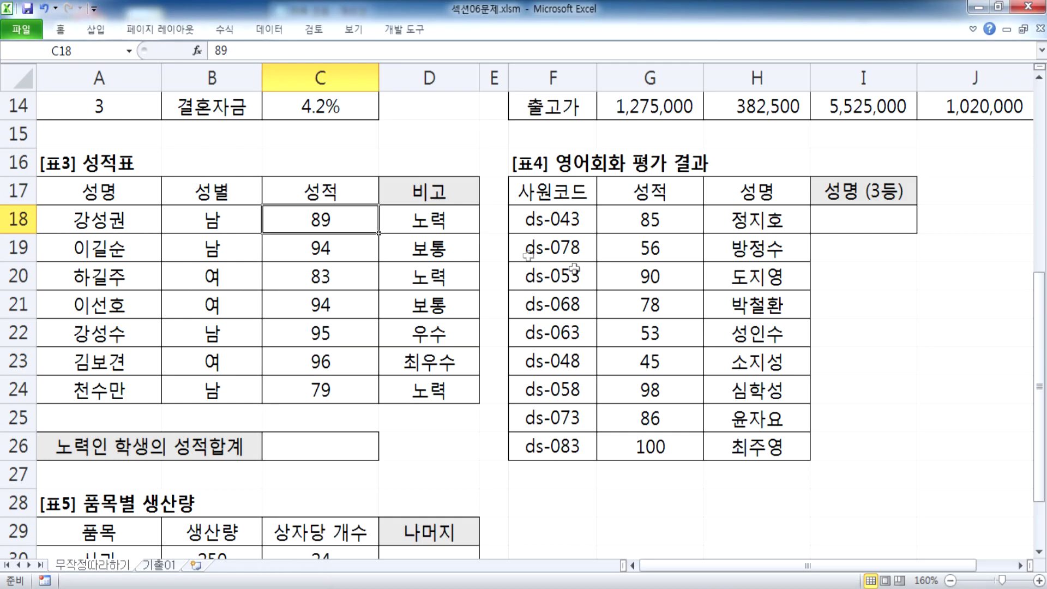
{"action": "left_click_drag", "start_coordinate": [312, 219], "coordinate": [312, 390]}
{"action": "left_click_drag", "start_coordinate": [449, 232], "coordinate": [342, 211]}
{"action": "left_click_drag", "start_coordinate": [441, 277], "coordinate": [332, 278]}
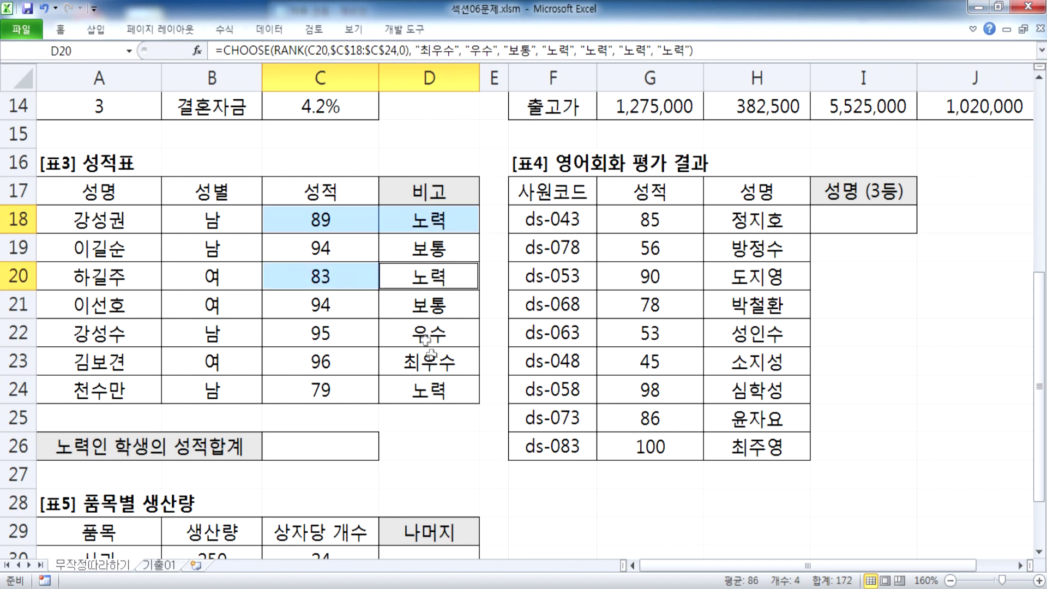
{"action": "left_click_drag", "start_coordinate": [428, 392], "coordinate": [322, 393]}
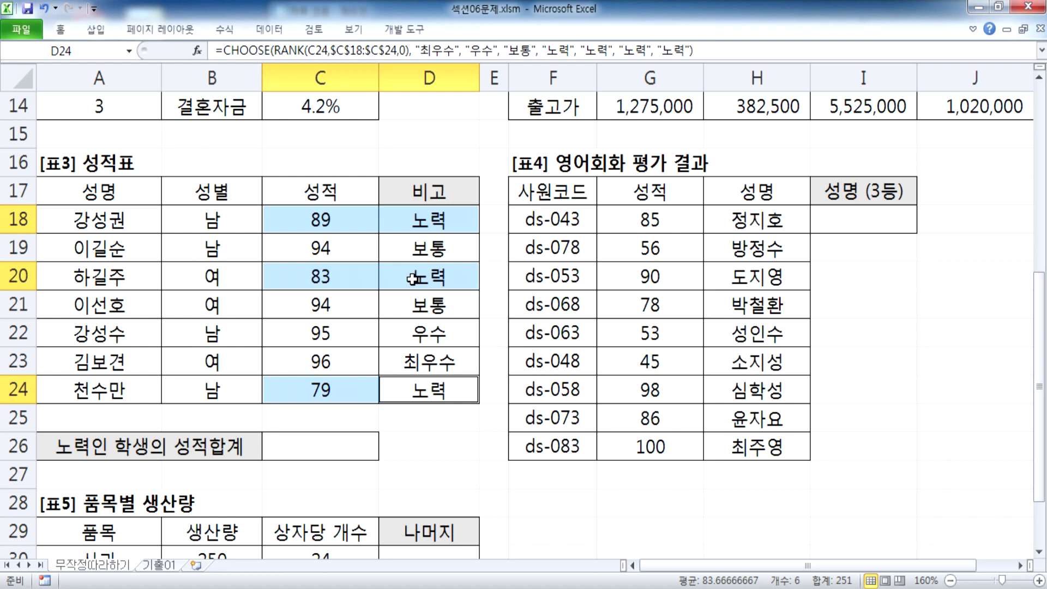
Highlight the range and optional sum-range arguments in the SUMIF syntax line.
{"action": "key", "text": "alt+Tab"}
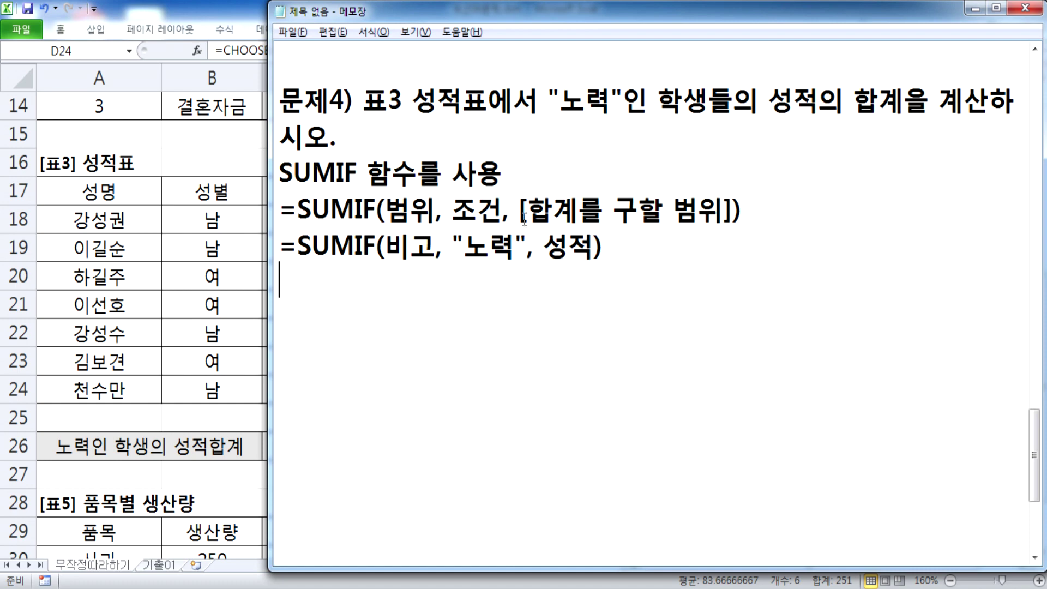
{"action": "left_click_drag", "start_coordinate": [524, 210], "coordinate": [718, 212]}
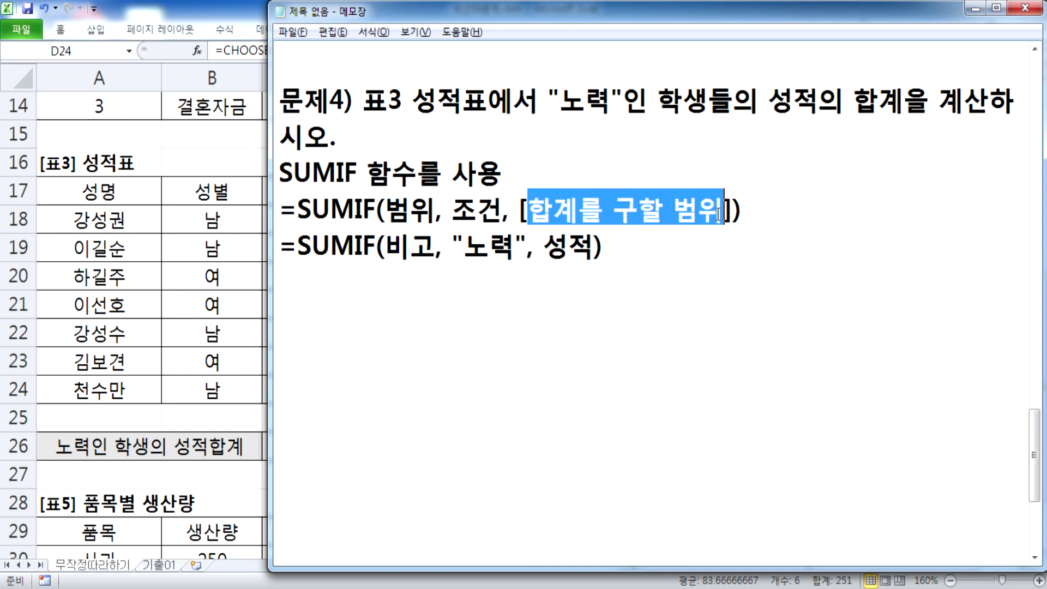
{"action": "left_click_drag", "start_coordinate": [385, 210], "coordinate": [436, 210]}
{"action": "left_click_drag", "start_coordinate": [520, 211], "coordinate": [734, 210]}
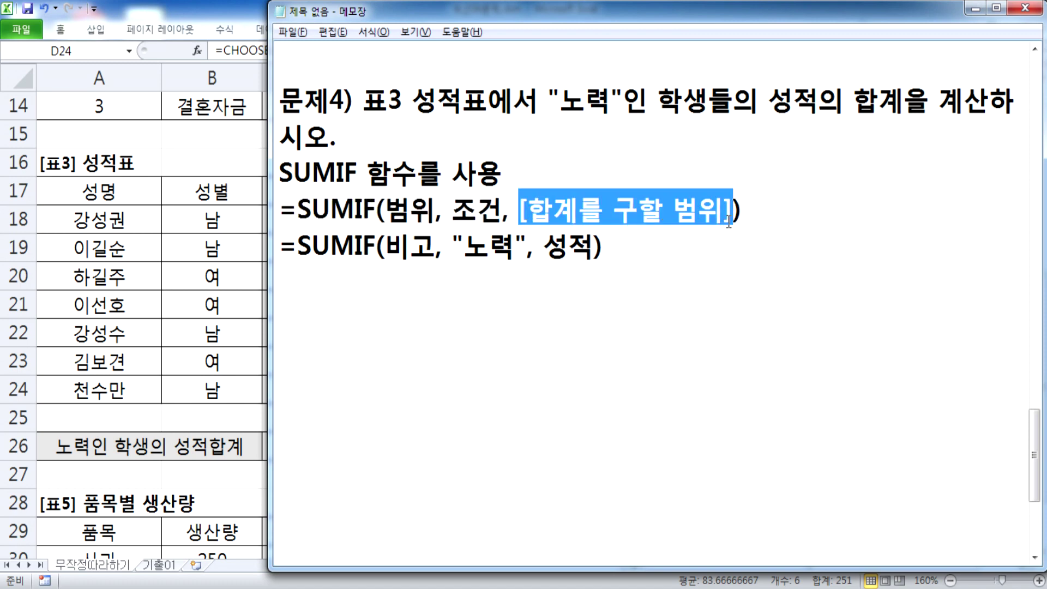
{"action": "left_click", "coordinate": [834, 217]}
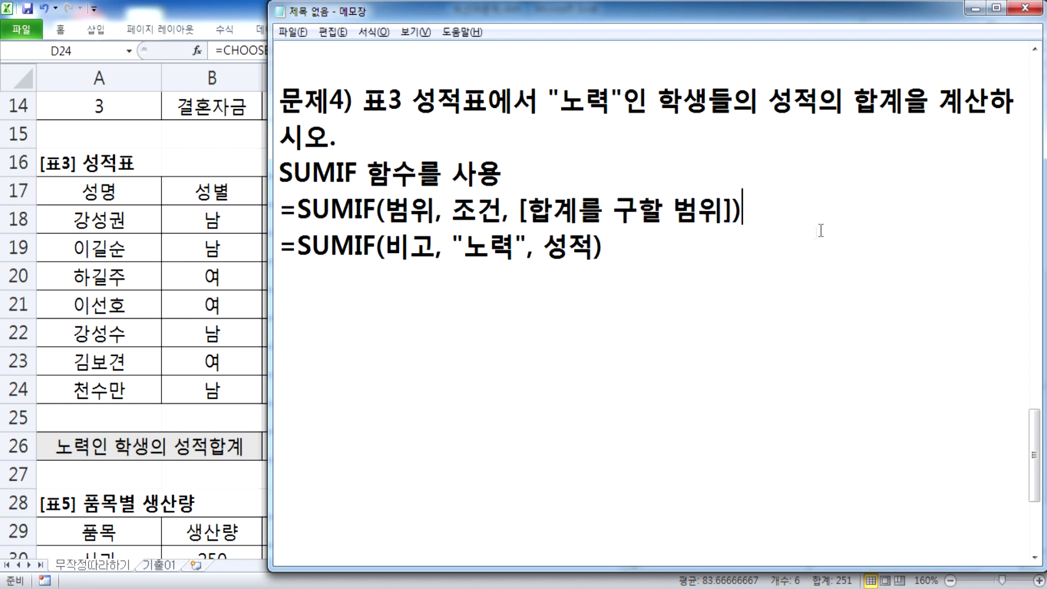
Add a note that the sum range can be omitted when it equals the range.
{"action": "key", "text": "Return"}
{"action": "type", "text": "* "}
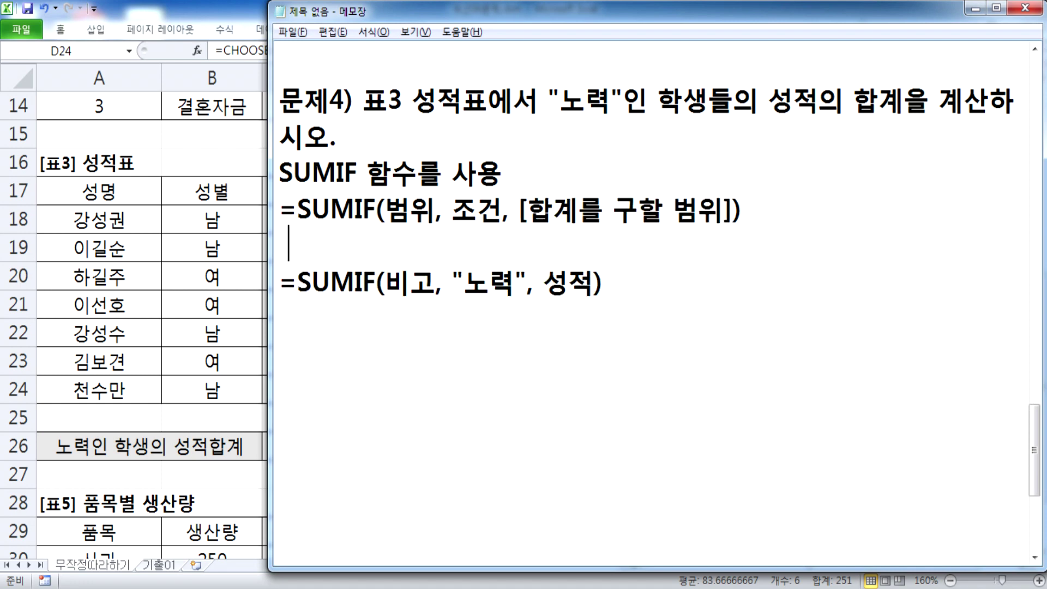
{"action": "type", "text": "범위"}
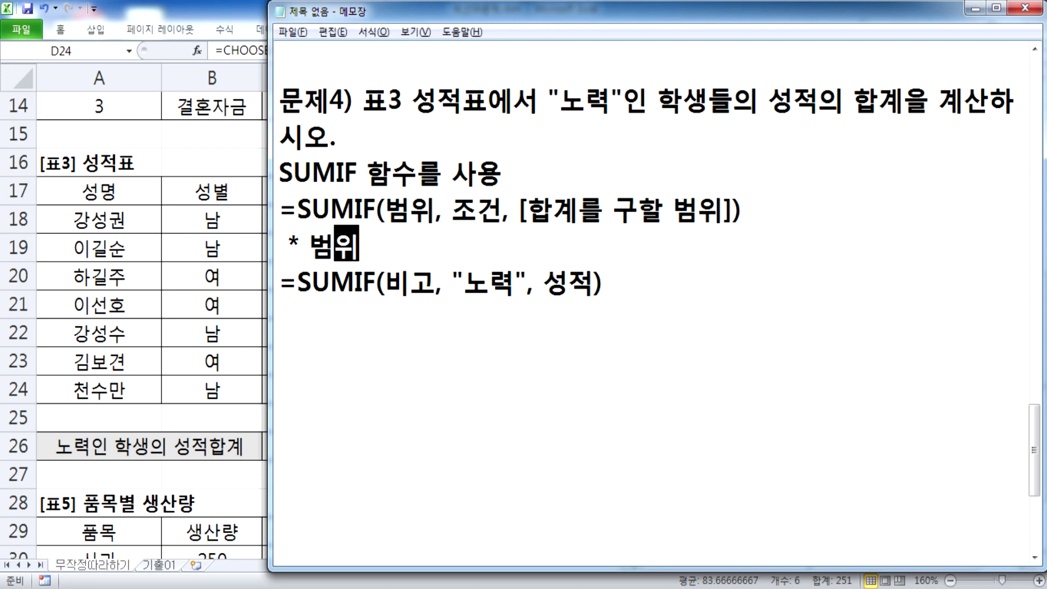
{"action": "type", "text": "와 ㅎ합계를 구"}
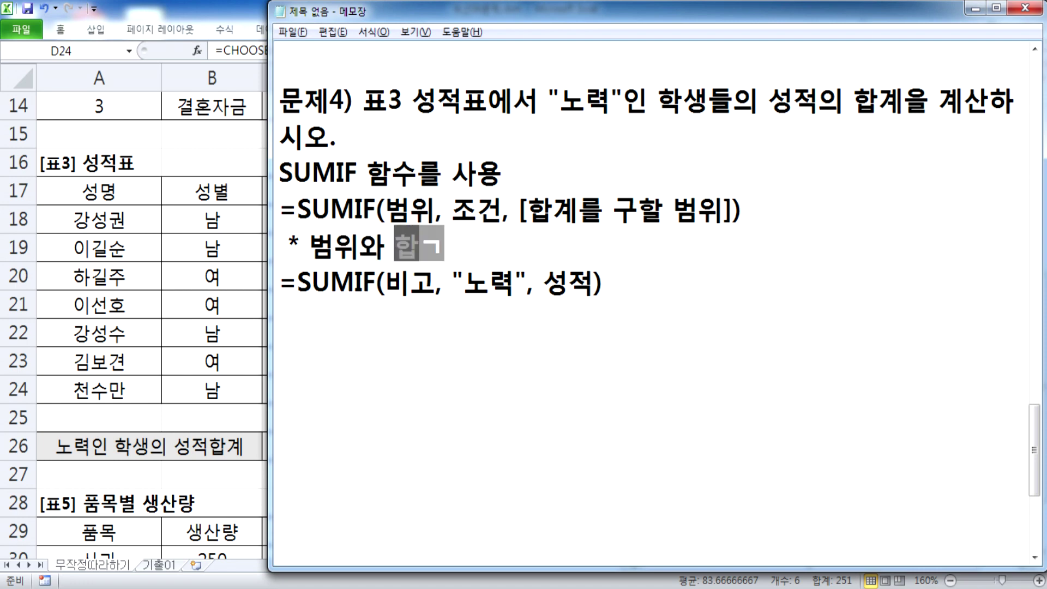
{"action": "type", "text": "할 범위가"}
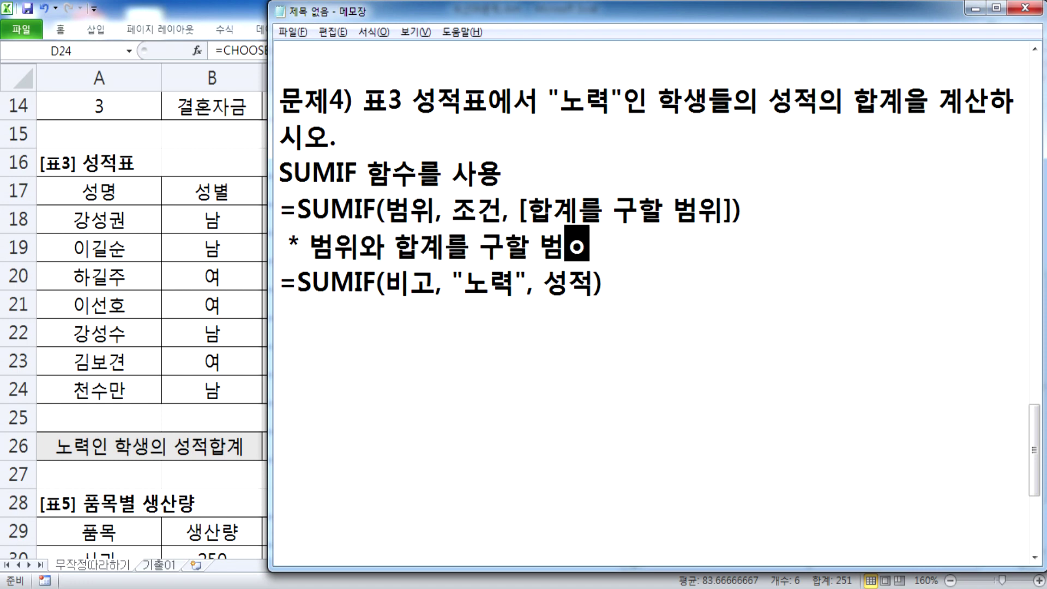
{"action": "type", "text": " 같으면 "}
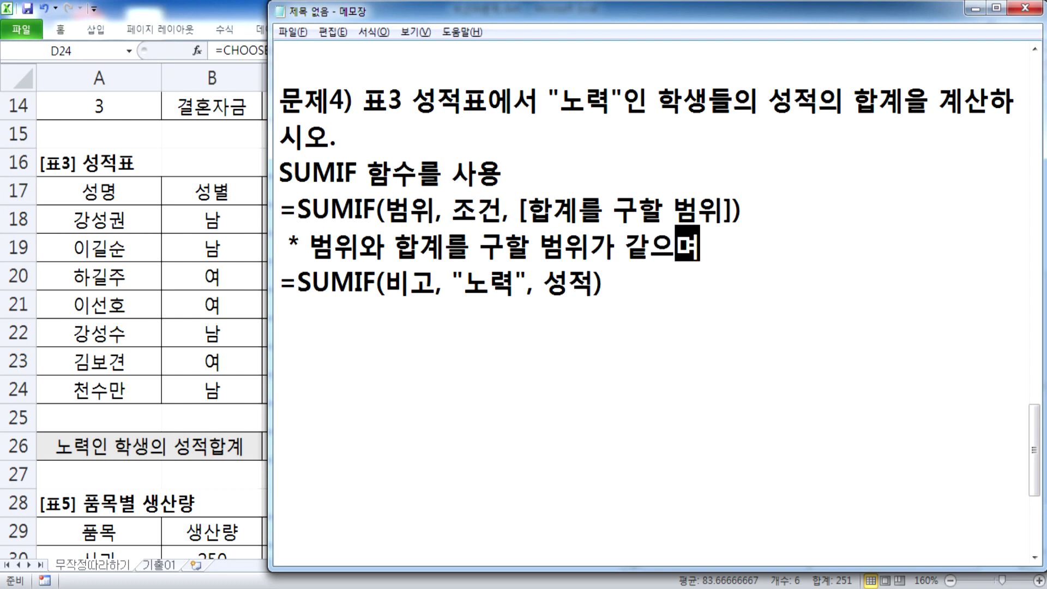
{"action": "type", "text": "합계를 구"}
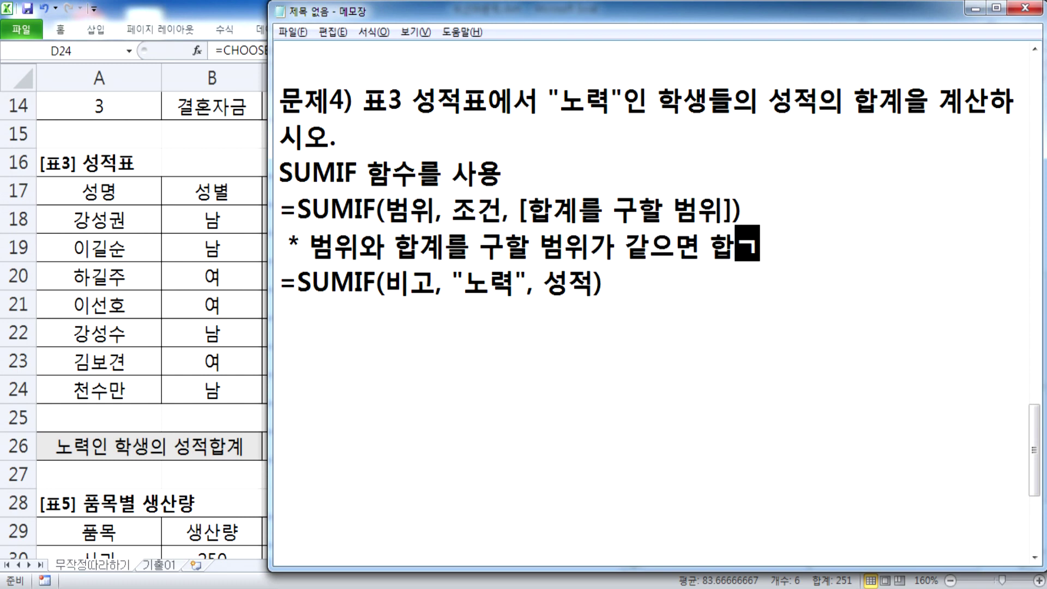
{"action": "type", "text": "할 버"}
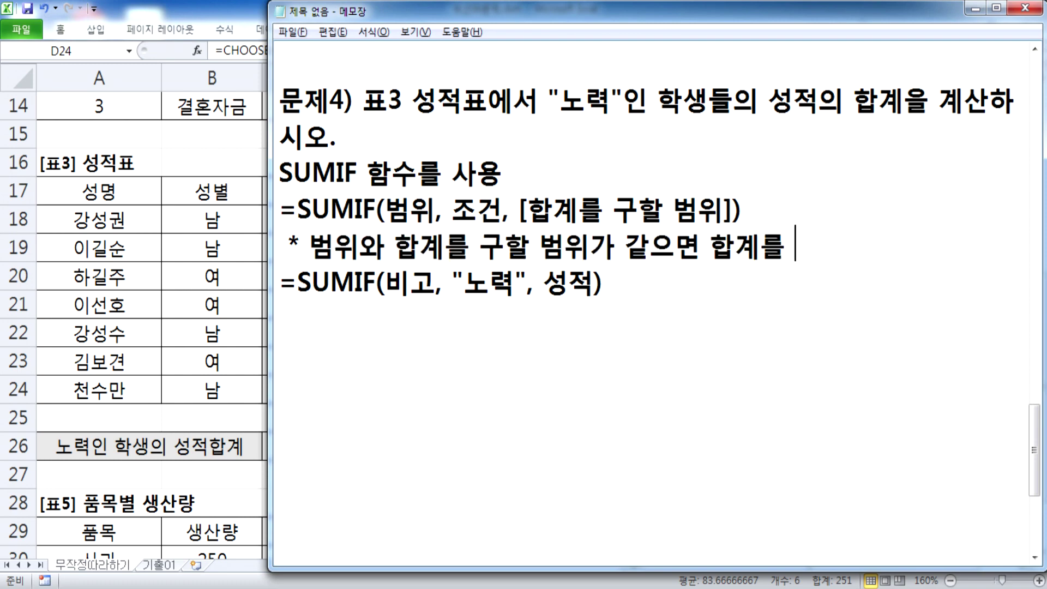
{"action": "type", "text": "ㅁ위를 생갸"}
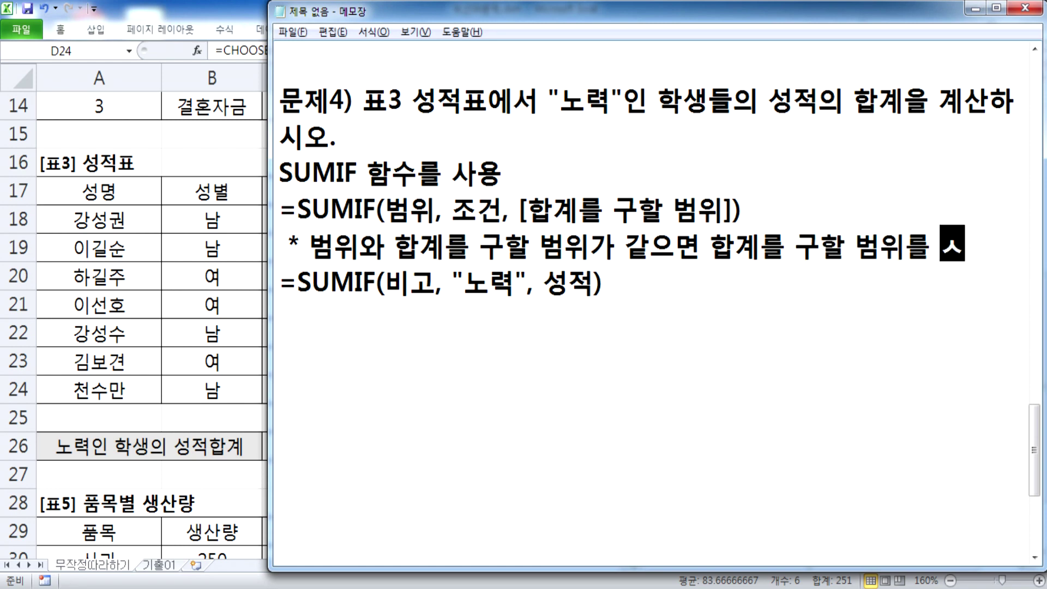
{"action": "key", "text": "BackSpace"}
{"action": "key", "text": "BackSpace"}
{"action": "type", "text": "략ㅎㅏㄹ 수 있다."}
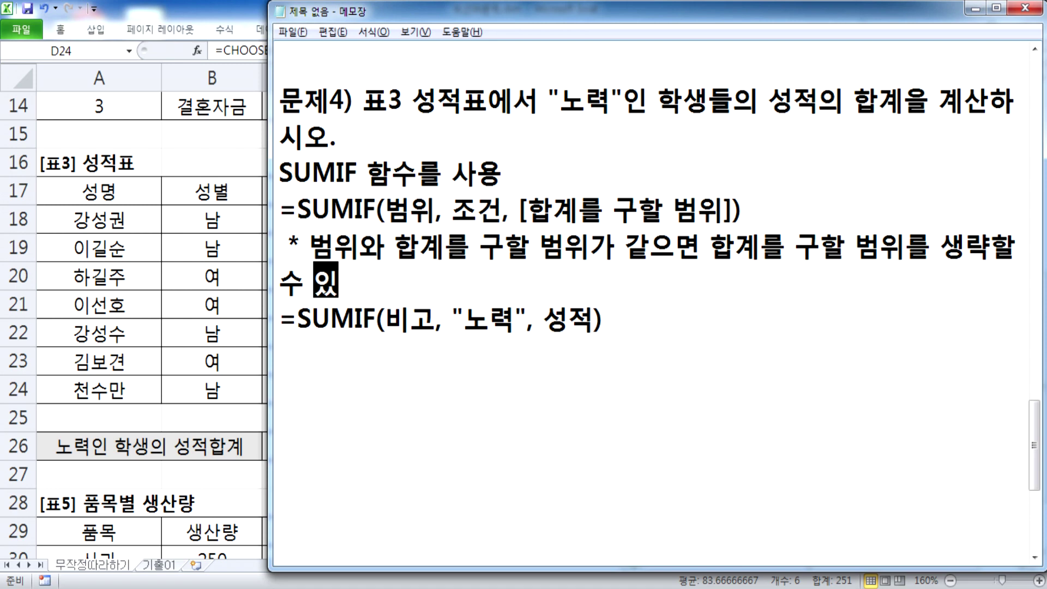
Wrap [합계를 구할 범위] and [범위] in brackets in the note, then move Notepad right to reveal column C.
{"action": "left_click", "coordinate": [403, 240]}
{"action": "type", "text": "["}
{"action": "left_click", "coordinate": [600, 247]}
{"action": "type", "text": "]"}
{"action": "left_click", "coordinate": [721, 246]}
{"action": "type", "text": "["}
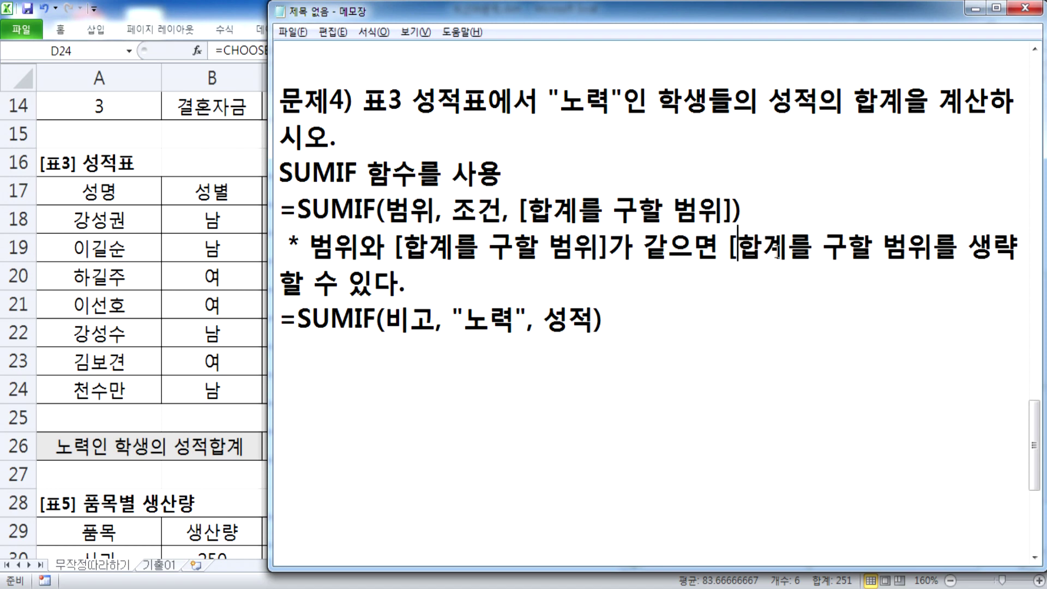
{"action": "left_click", "coordinate": [930, 247]}
{"action": "type", "text": "]"}
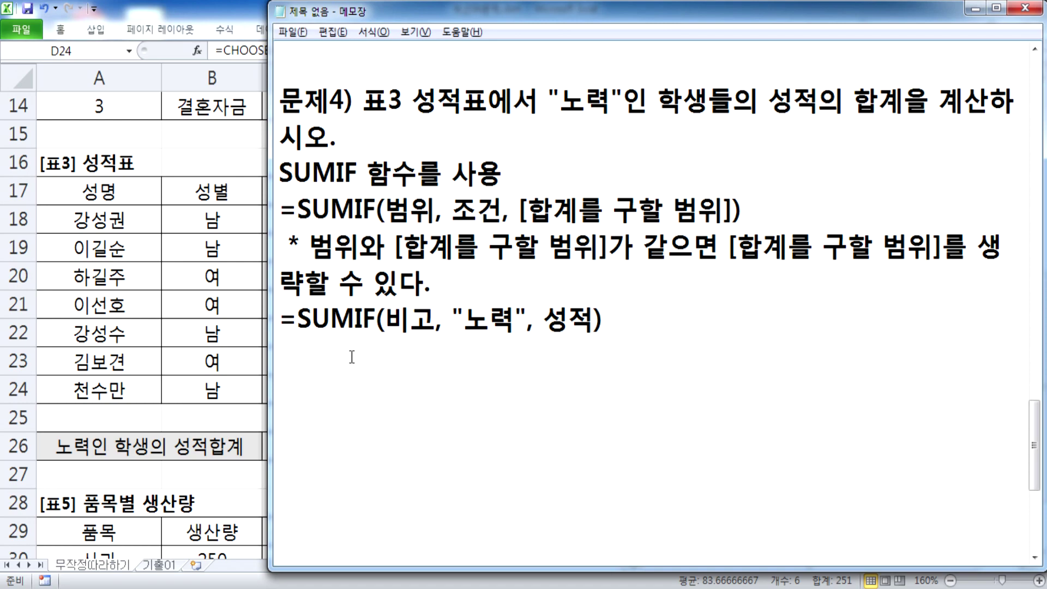
{"action": "left_click_drag", "start_coordinate": [394, 19], "coordinate": [482, 15]}
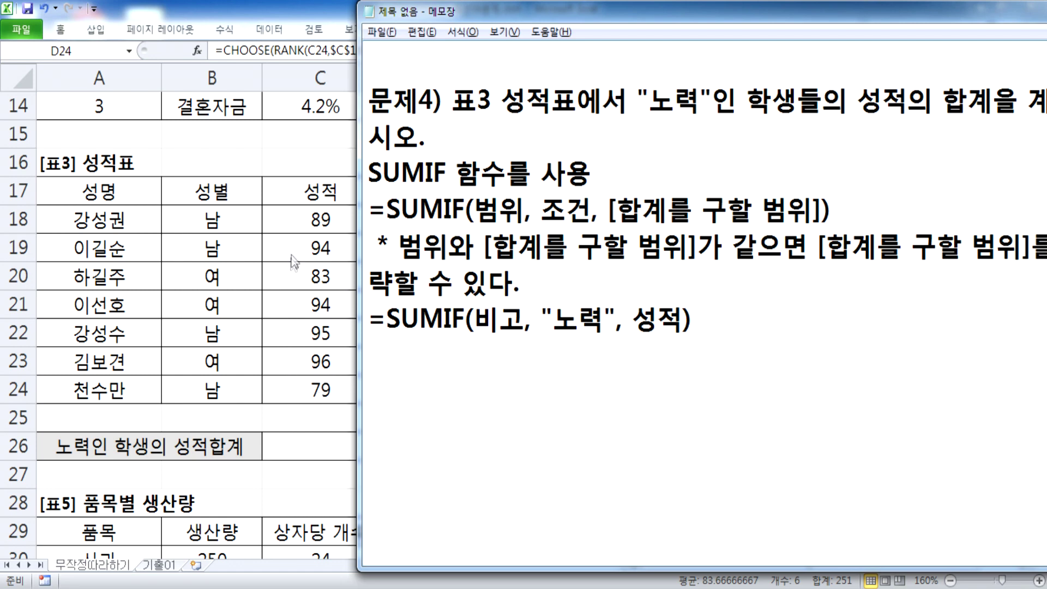
Select scores C18:C24 to confirm their 630 total, then highlight the optional sum-range argument in Notepad.
{"action": "left_click", "coordinate": [291, 225]}
{"action": "left_click_drag", "start_coordinate": [301, 219], "coordinate": [311, 390]}
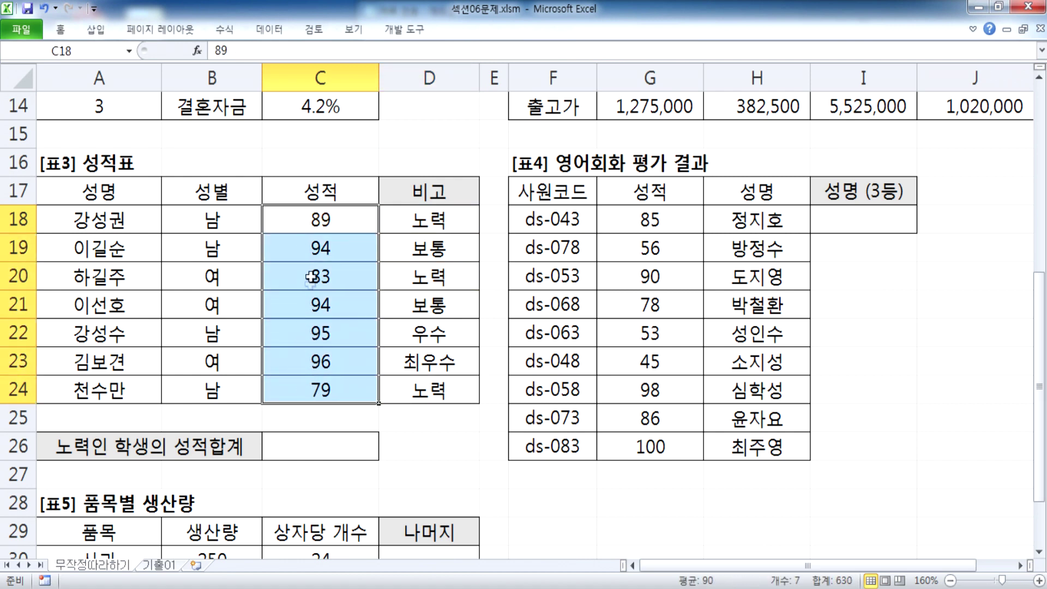
{"action": "left_click", "coordinate": [322, 248]}
{"action": "left_click", "coordinate": [326, 304]}
{"action": "left_click", "coordinate": [326, 332]}
{"action": "left_click", "coordinate": [324, 358]}
{"action": "left_click_drag", "start_coordinate": [327, 221], "coordinate": [325, 388]}
{"action": "key", "text": "alt+Tab"}
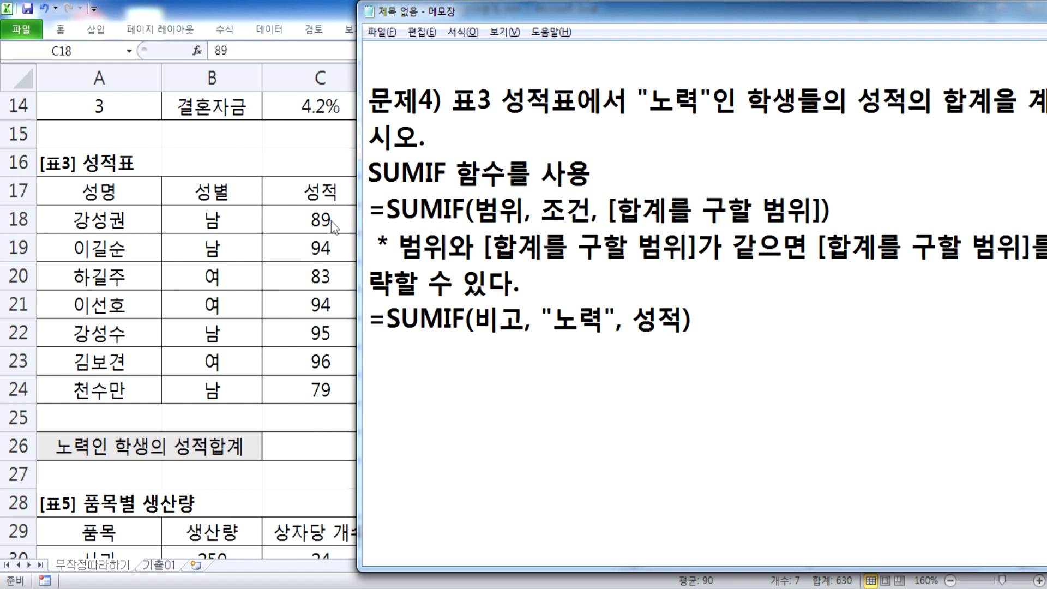
{"action": "left_click_drag", "start_coordinate": [608, 208], "coordinate": [831, 208]}
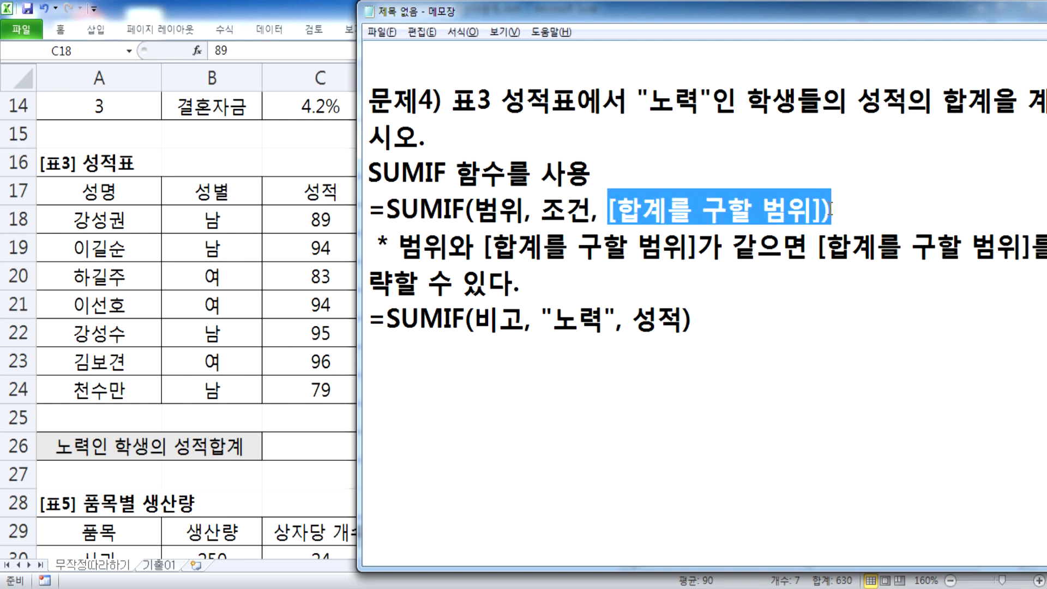
Add a comment about totaling scores of 90 or more and the formula =SUMIF(성적, ">=90", 성적).
{"action": "left_click", "coordinate": [540, 385]}
{"action": "type", "text": "* "}
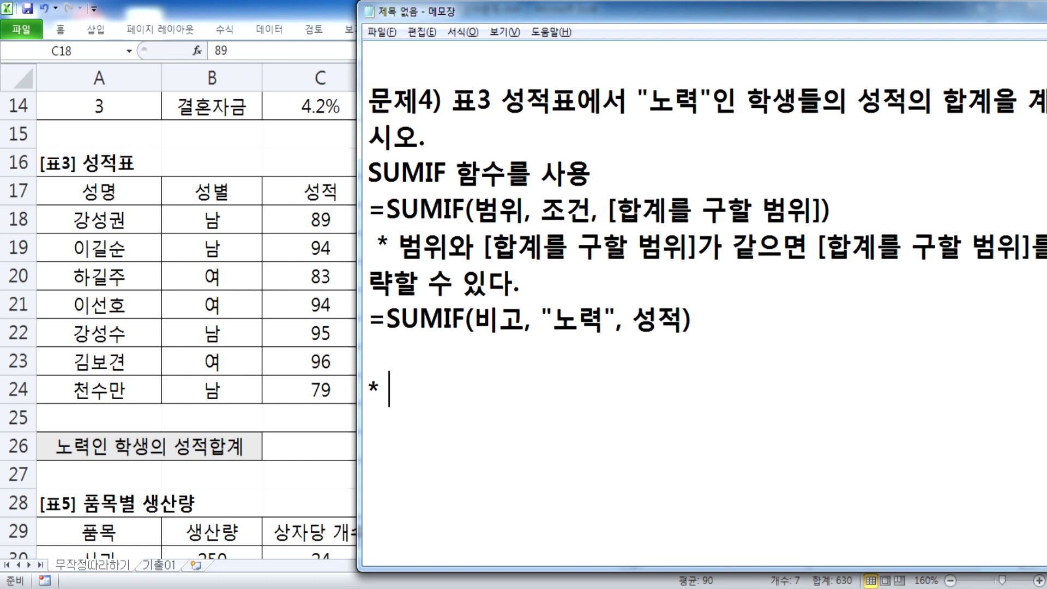
{"action": "type", "text": "성적에"}
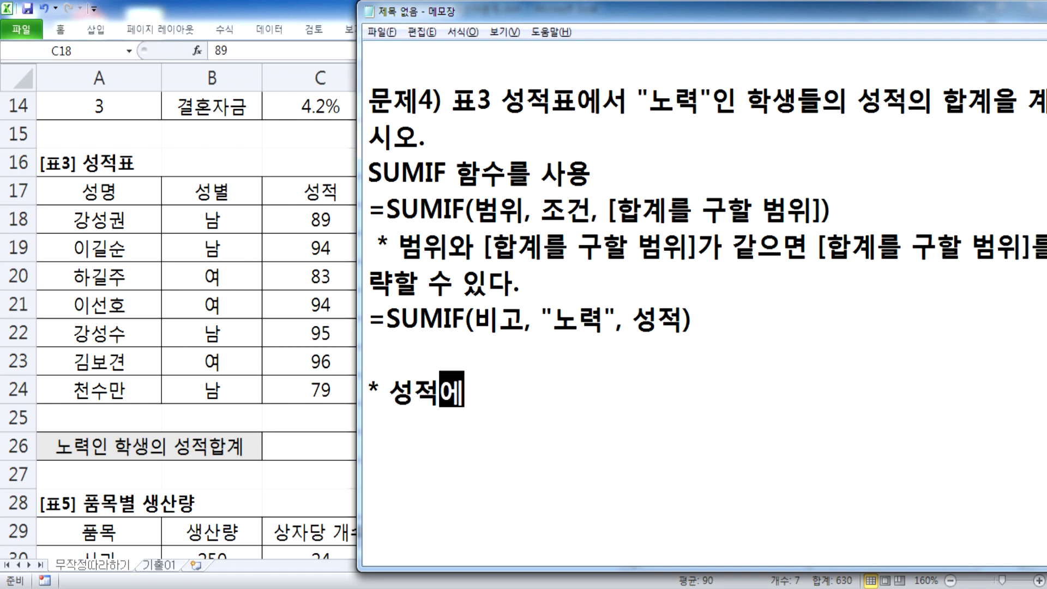
{"action": "type", "text": "서 90점 이상"}
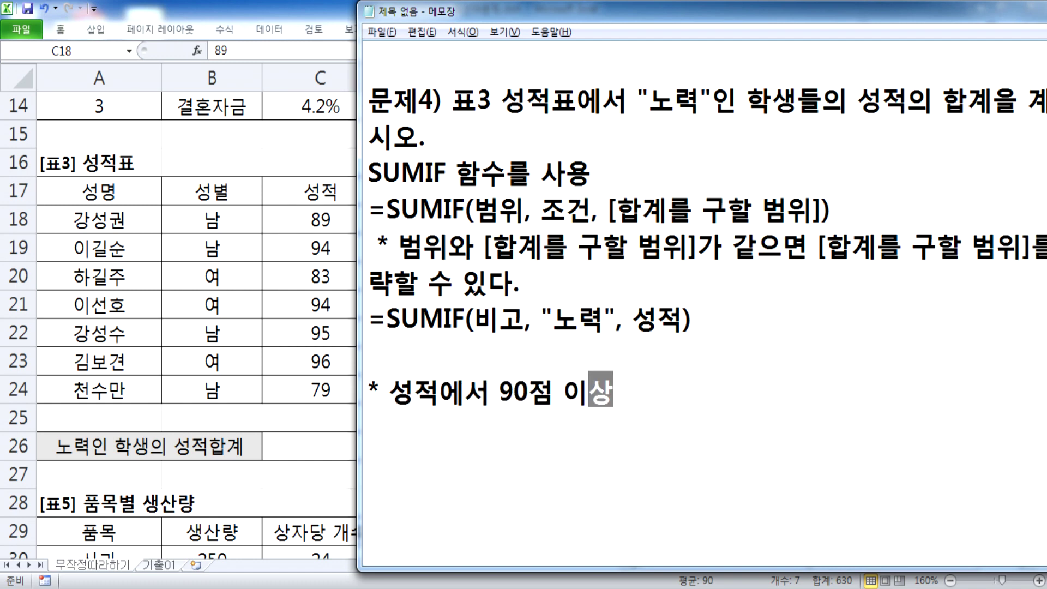
{"action": "type", "text": "인 학생"}
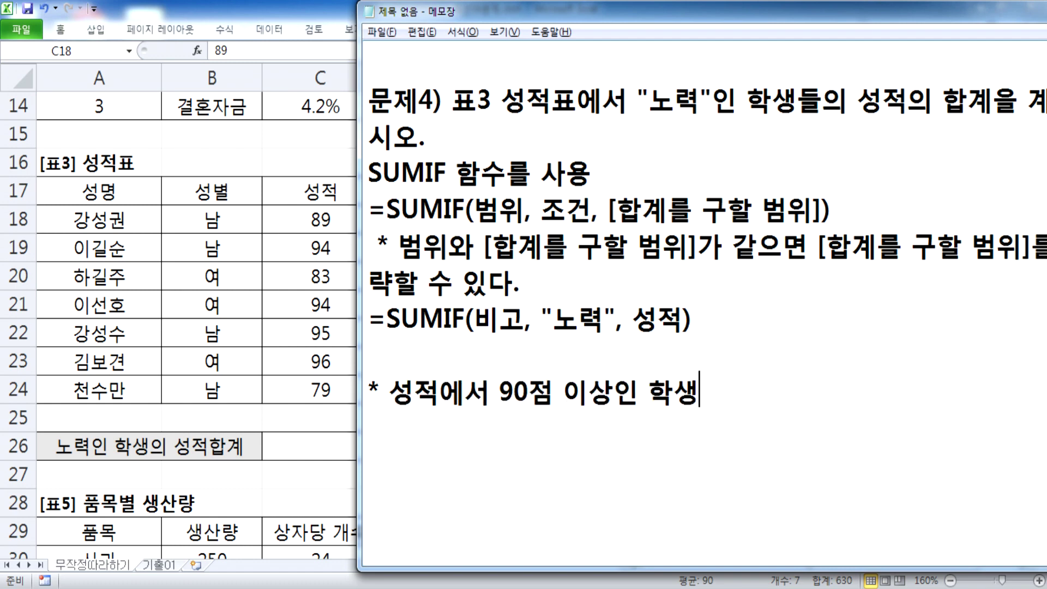
{"action": "type", "text": "들의 합"}
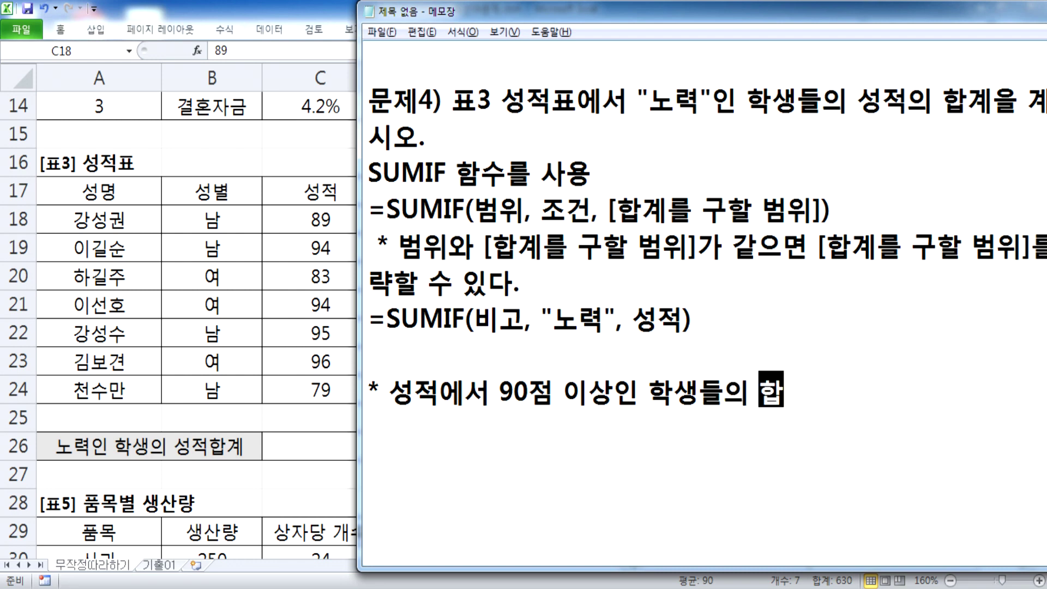
{"action": "type", "text": "계를 계산"}
{"action": "key", "text": "Return"}
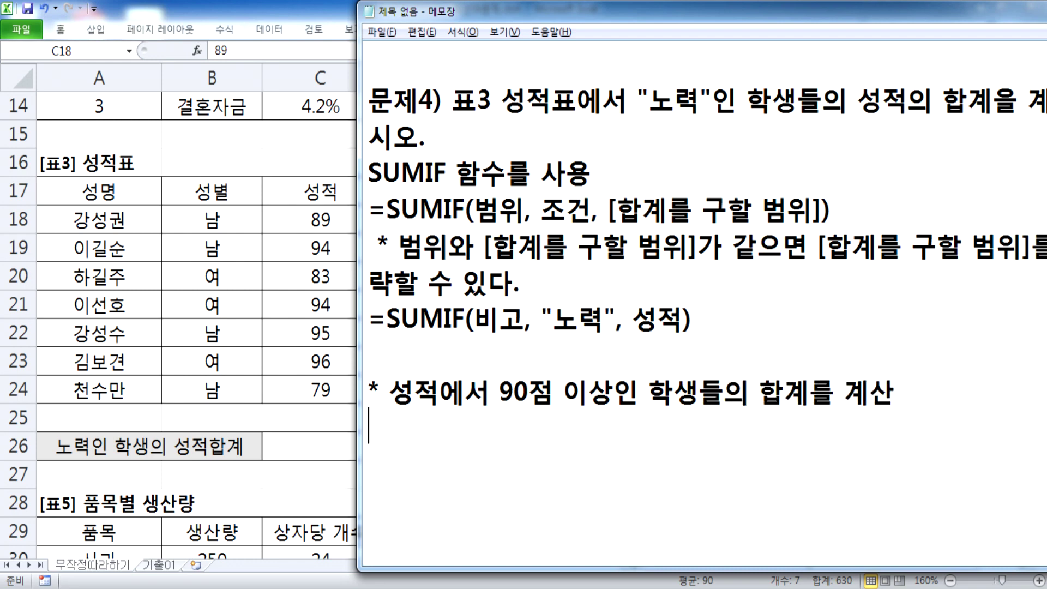
{"action": "scroll", "coordinate": [504, 367], "scroll_direction": "down", "scroll_amount": 3}
{"action": "scroll", "coordinate": [507, 362], "scroll_direction": "up", "scroll_amount": 2}
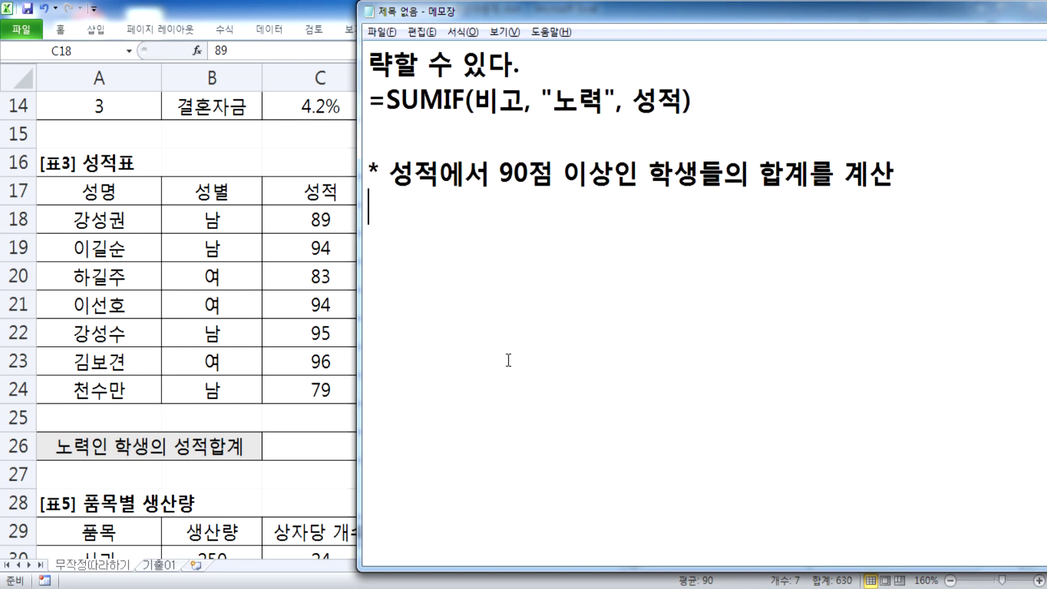
{"action": "type", "text": "=SUMIF(성적, \">=90"}
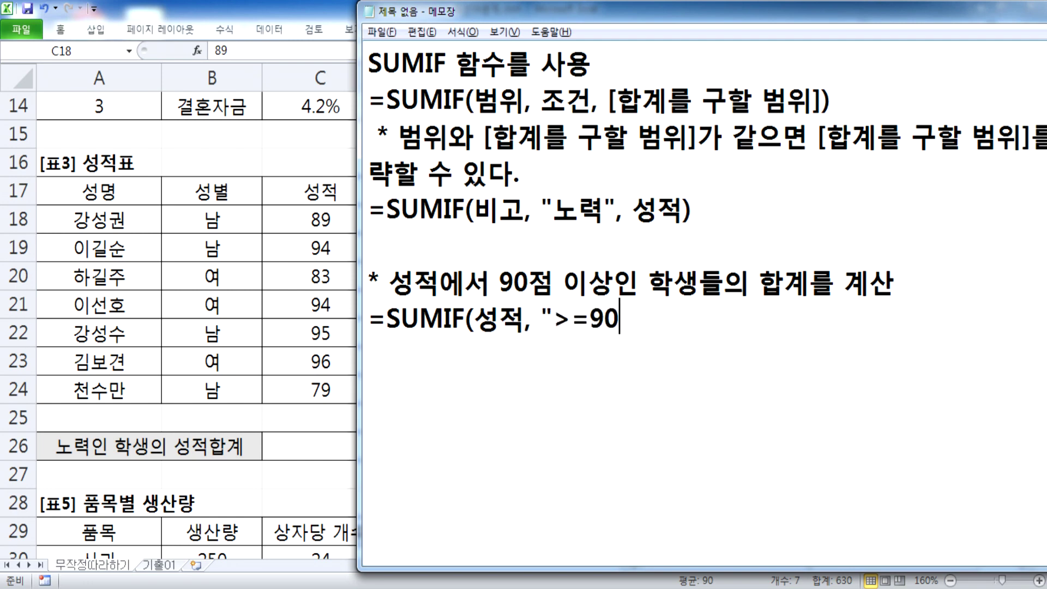
{"action": "type", "text": "\", 성적)"}
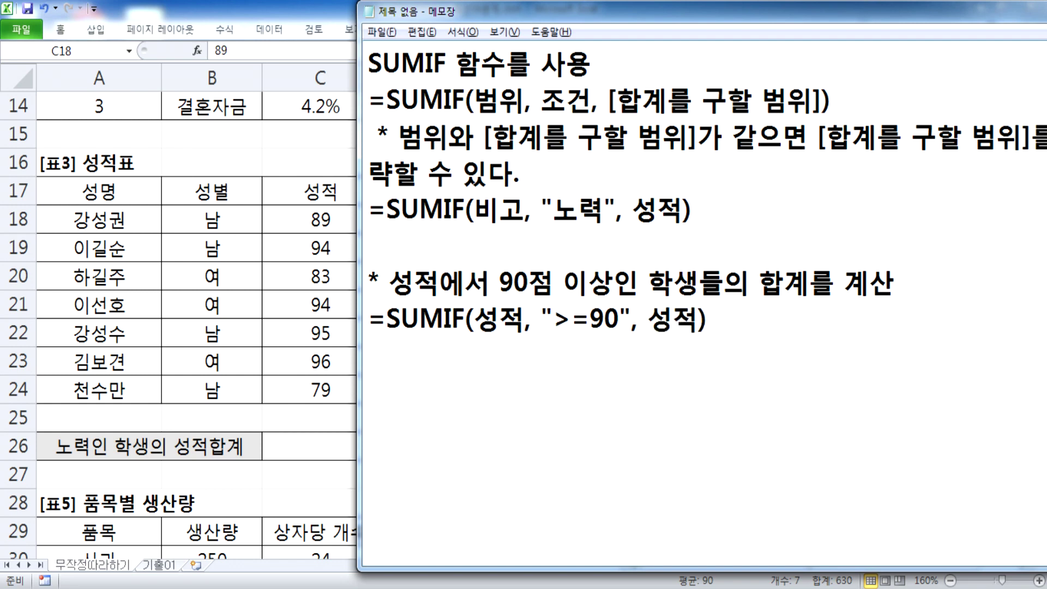
Duplicate the formula as =SUMIF(성적, ">=90") and note that 성적 can be omitted.
{"action": "key", "text": "Return"}
{"action": "key", "text": "shift+Up"}
{"action": "key", "text": "ctrl+x"}
{"action": "key", "text": "ctrl+v"}
{"action": "key", "text": "ctrl+v"}
{"action": "key", "text": "Left"}
{"action": "key", "text": "Left"}
{"action": "key", "text": "shift+Left"}
{"action": "key", "text": "shift+Left"}
{"action": "key", "text": "shift+Left"}
{"action": "key", "text": "shift+Left"}
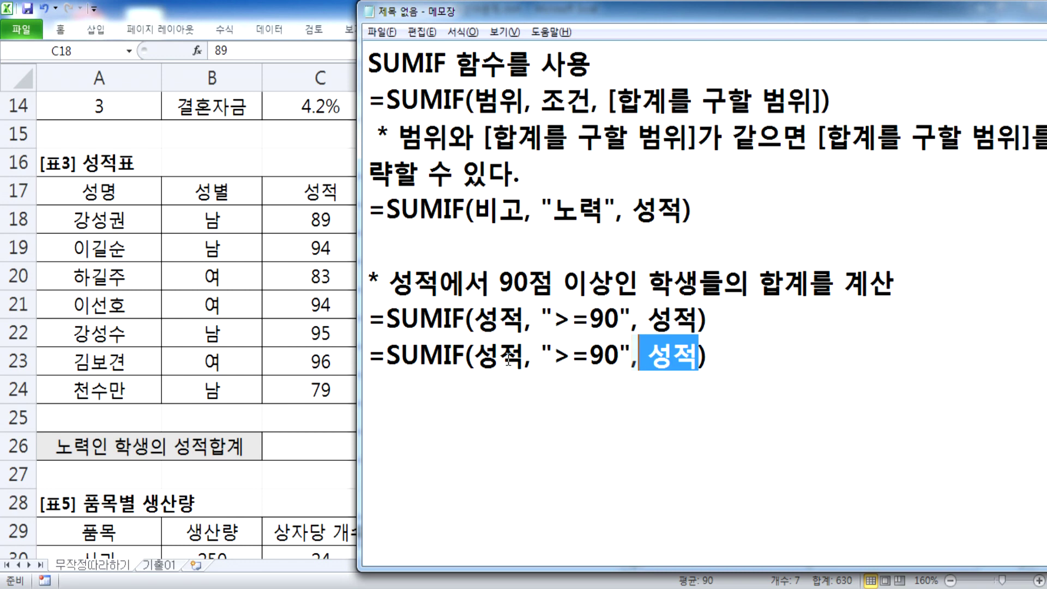
{"action": "key", "text": "Delete"}
{"action": "type", "text": "성적"}
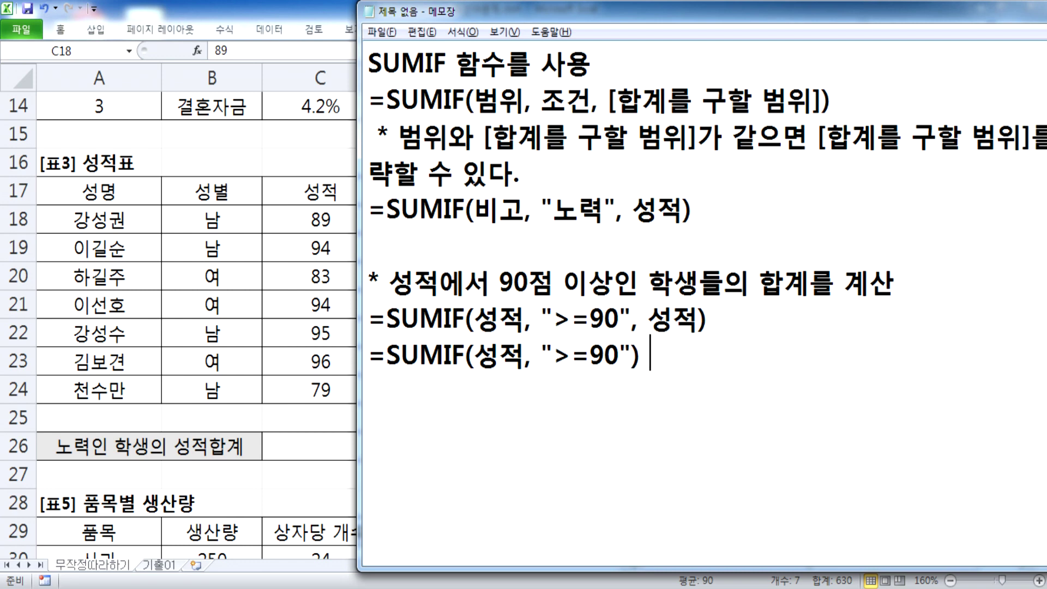
{"action": "type", "text": "을 생략ㅎ"}
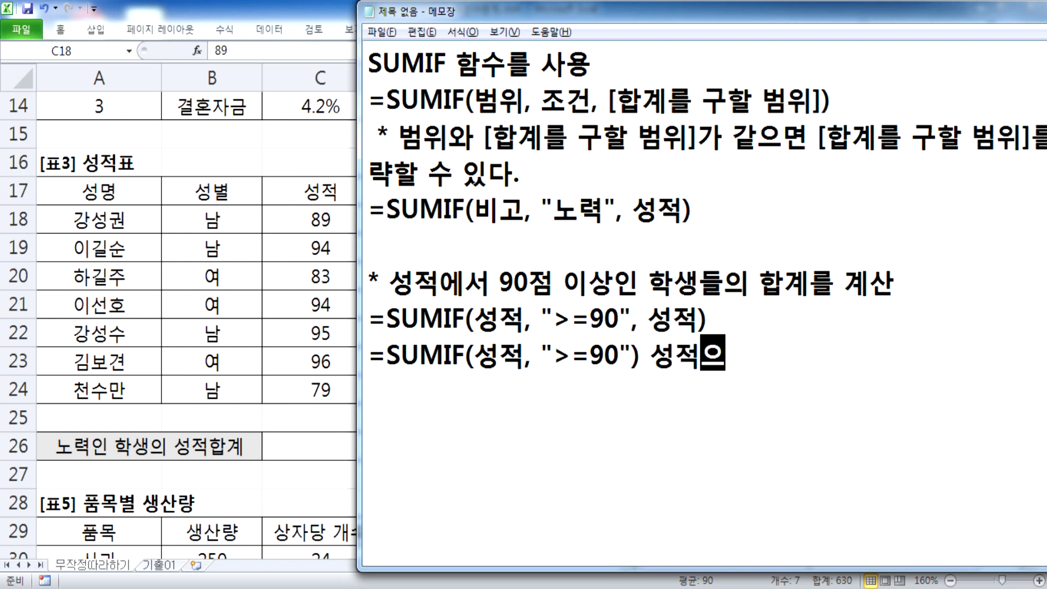
{"action": "type", "text": "할 수 있다."}
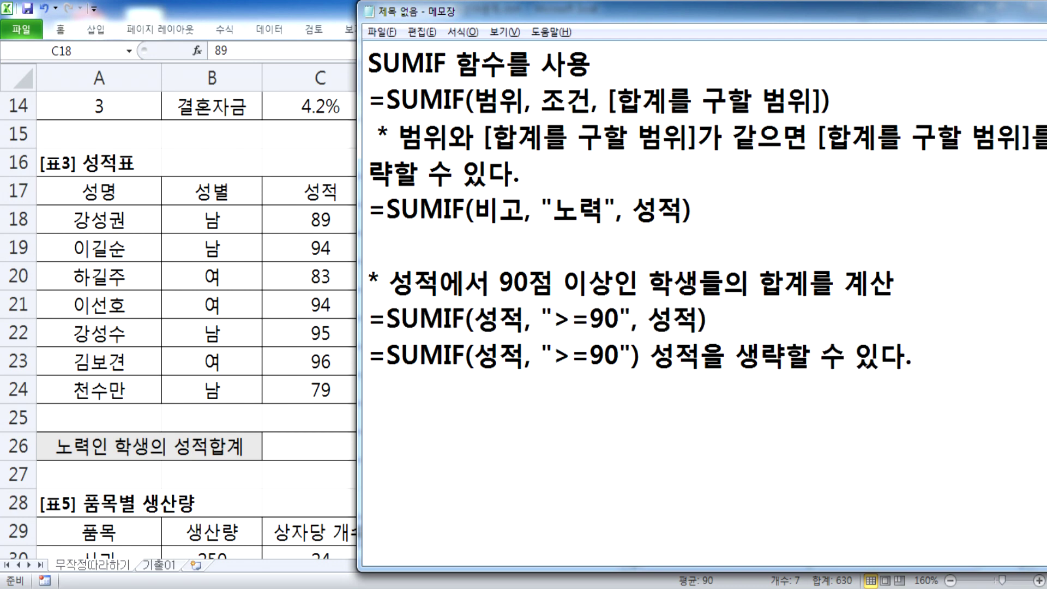
Highlight both 성적 arguments and where the sum range was dropped.
{"action": "left_click_drag", "start_coordinate": [473, 317], "coordinate": [525, 318]}
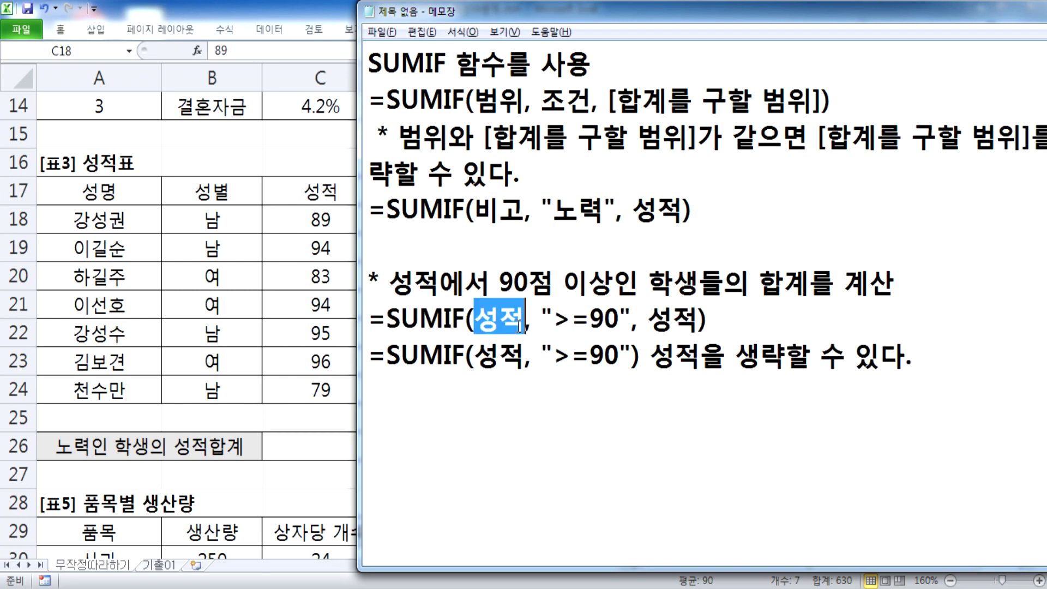
{"action": "left_click_drag", "start_coordinate": [647, 318], "coordinate": [700, 318]}
{"action": "left_click", "coordinate": [632, 355]}
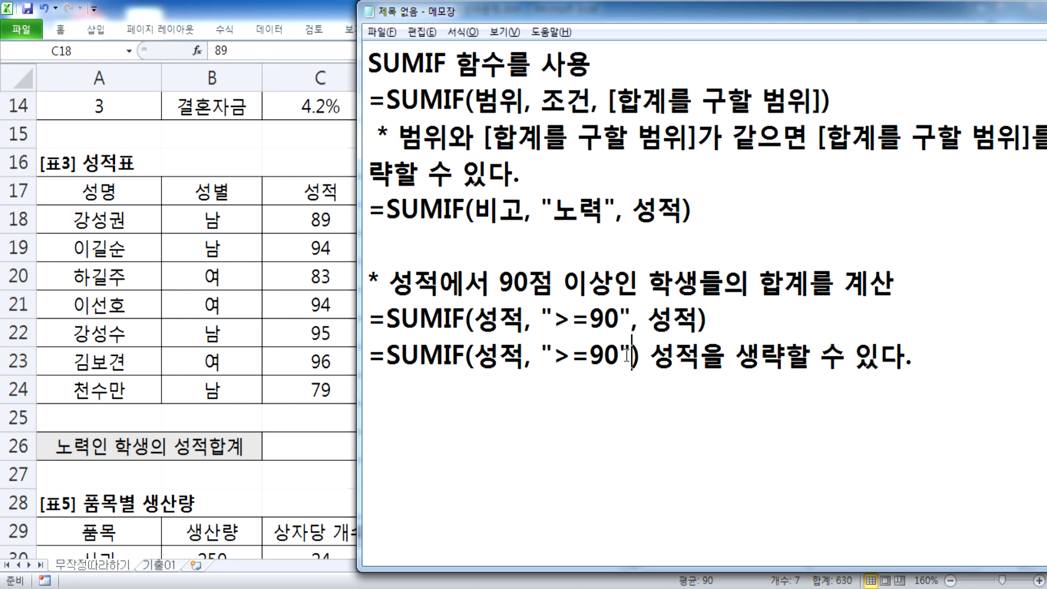
{"action": "left_click", "coordinate": [554, 387]}
{"action": "key", "text": "alt+Tab"}
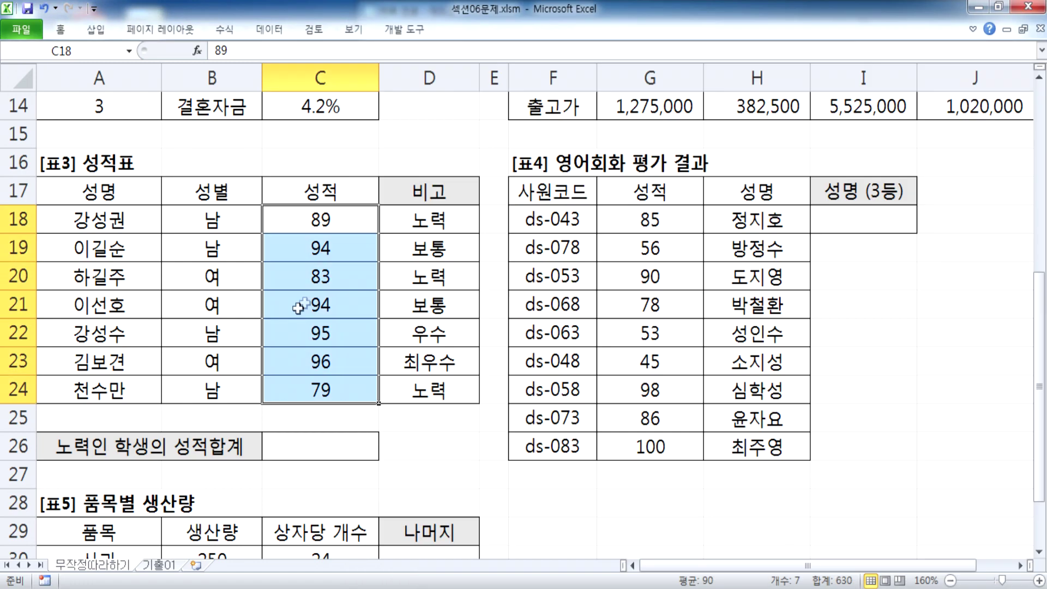
{"action": "left_click", "coordinate": [317, 444]}
{"action": "scroll", "coordinate": [391, 418], "scroll_direction": "down", "scroll_amount": 1}
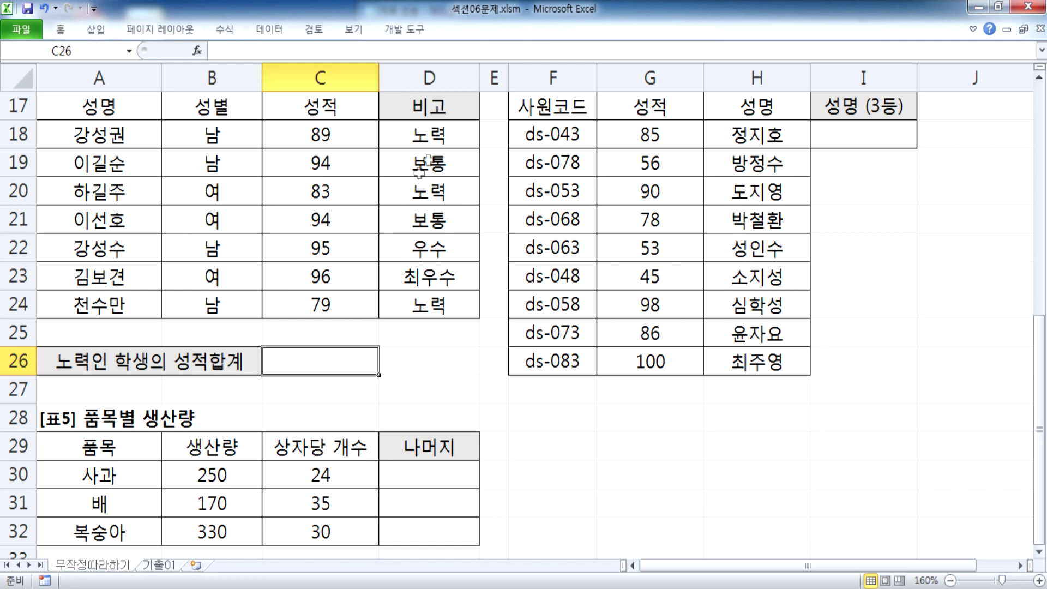
{"action": "left_click", "coordinate": [449, 136]}
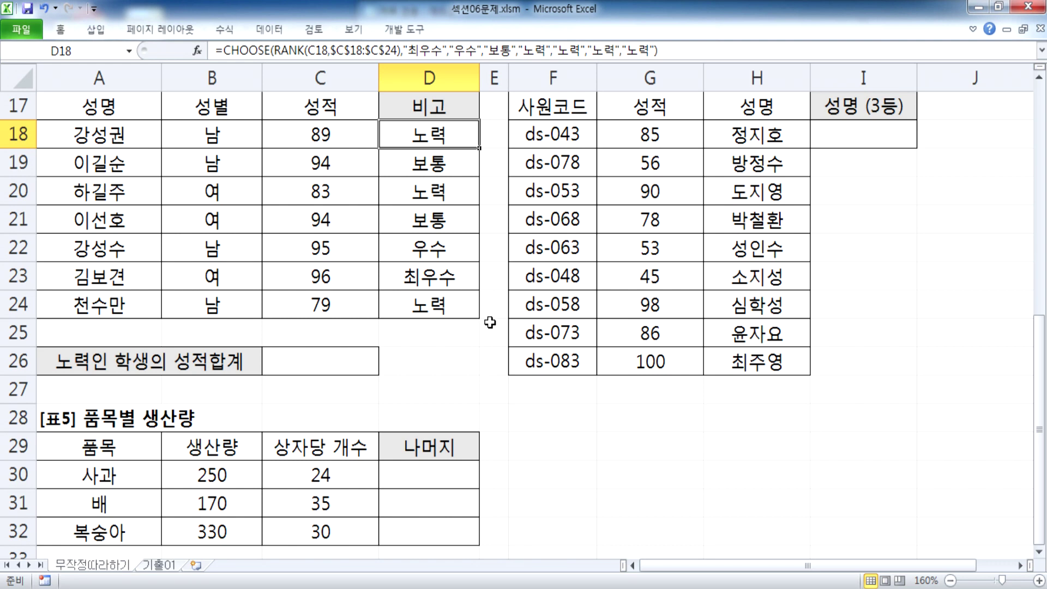
{"action": "left_click", "coordinate": [342, 367]}
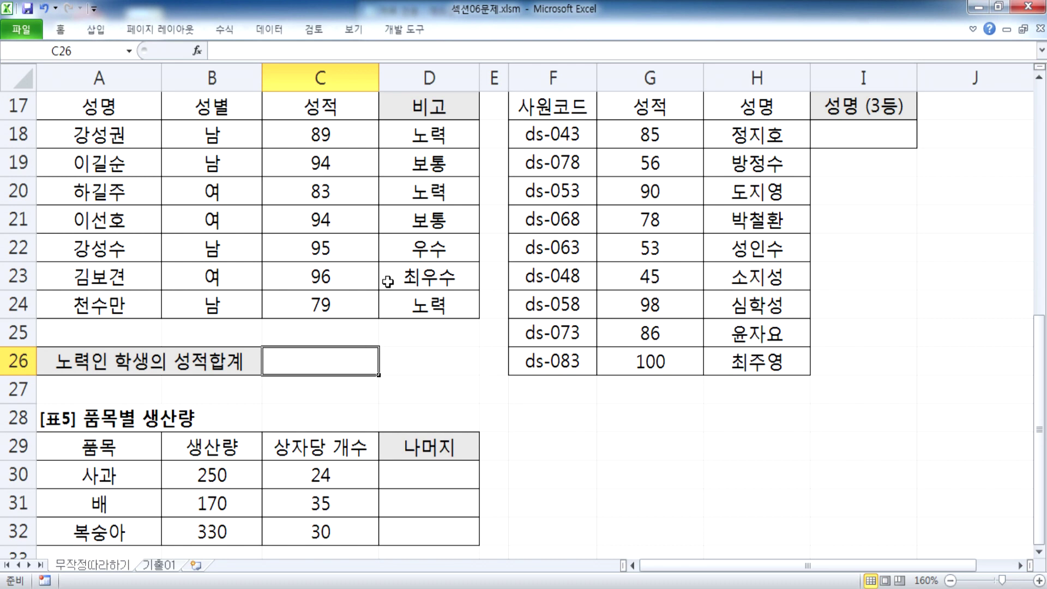
Start a SUMIF in C26 with range D18:D24 and criteria "노력".
{"action": "type", "text": "=녀ㅡㅑㄹ"}
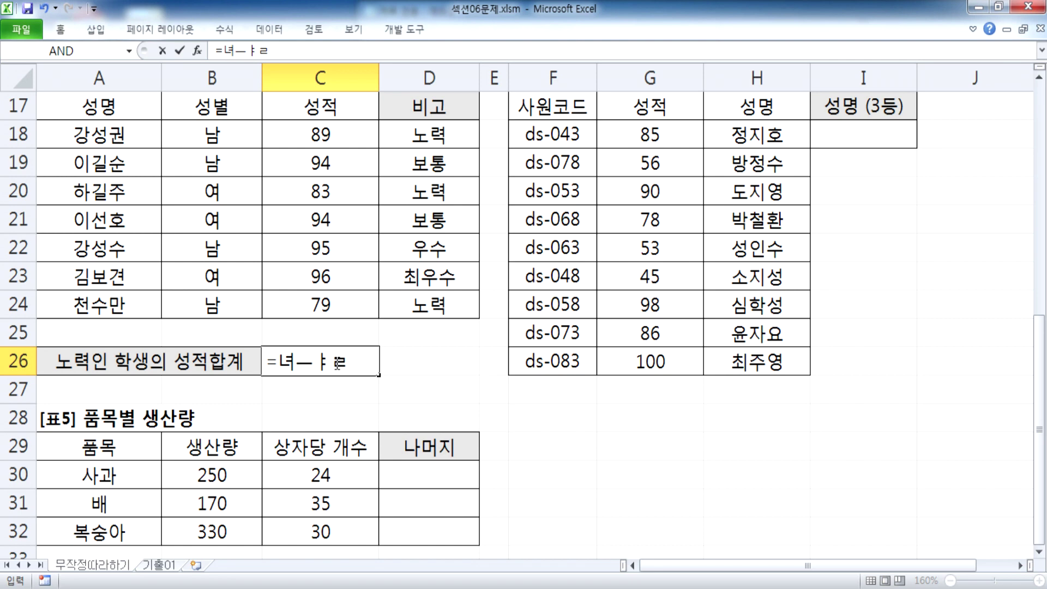
{"action": "key", "text": "Escape"}
{"action": "type", "text": "="}
{"action": "key", "text": "Hangul"}
{"action": "type", "text": "SUMIF("}
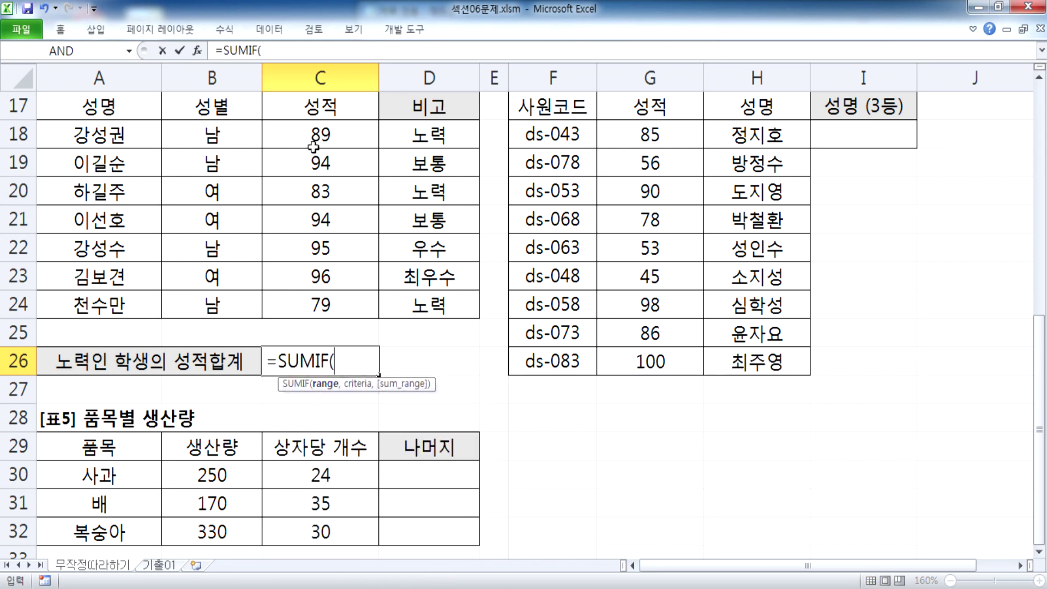
{"action": "left_click_drag", "start_coordinate": [410, 141], "coordinate": [435, 299]}
{"action": "type", "text": ","}
{"action": "left_click", "coordinate": [426, 143]}
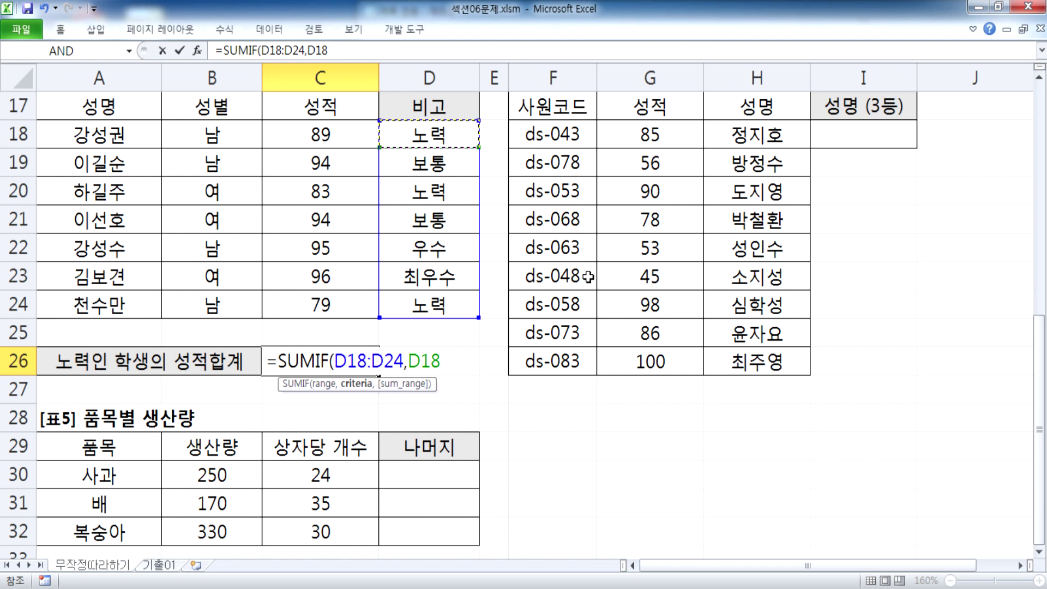
{"action": "left_click", "coordinate": [419, 190]}
{"action": "left_click", "coordinate": [416, 299]}
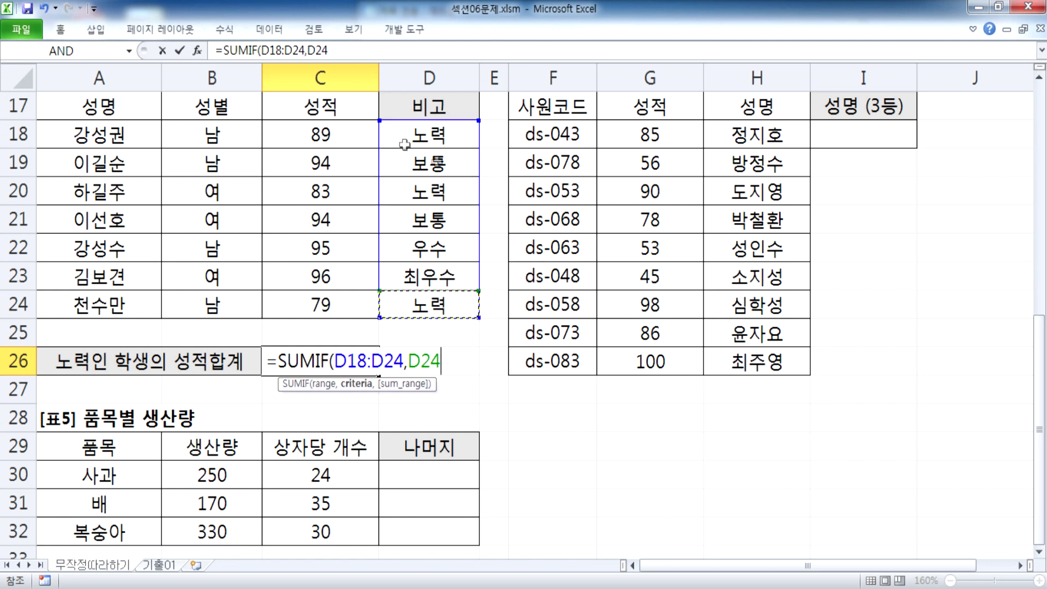
{"action": "key", "text": "BackSpace"}
{"action": "key", "text": "BackSpace"}
{"action": "key", "text": "BackSpace"}
{"action": "type", "text": "\"sh"}
{"action": "key", "text": "BackSpace"}
{"action": "key", "text": "BackSpace"}
{"action": "key", "text": "Hangul"}
{"action": "type", "text": "노력\""}
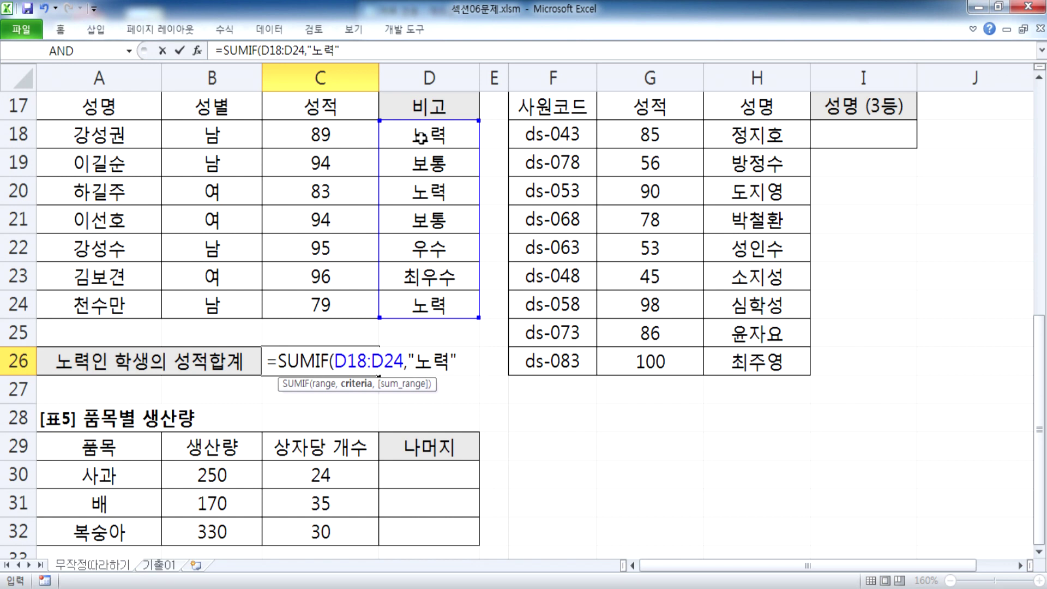
{"action": "left_click", "coordinate": [420, 137]}
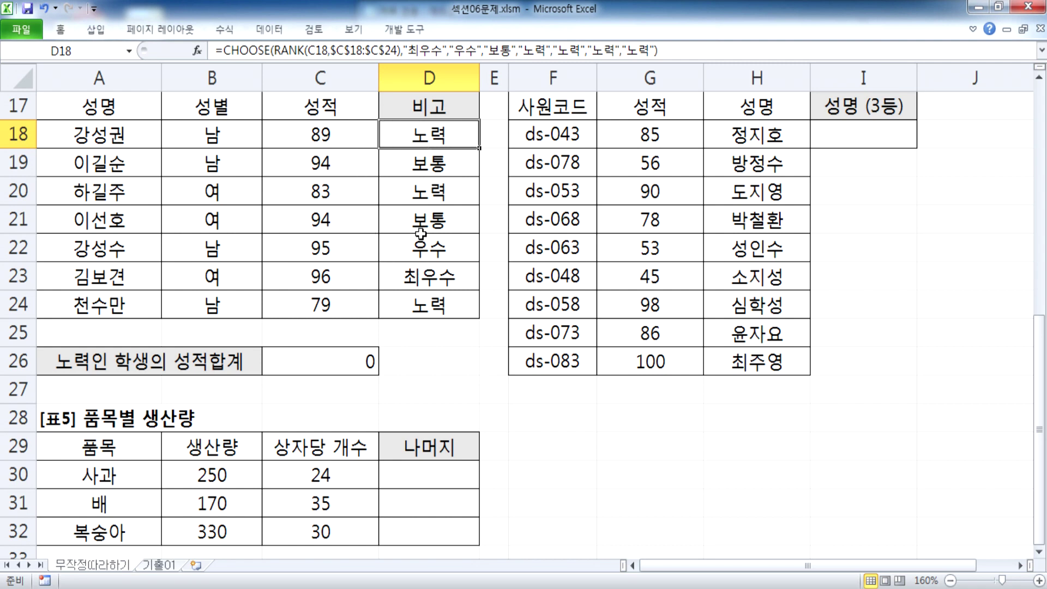
Add C18:C24 as the sum range, completing =SUMIF(D18:D24,"노력",C18:C24), which gives 251.
{"action": "double_click", "coordinate": [348, 361]}
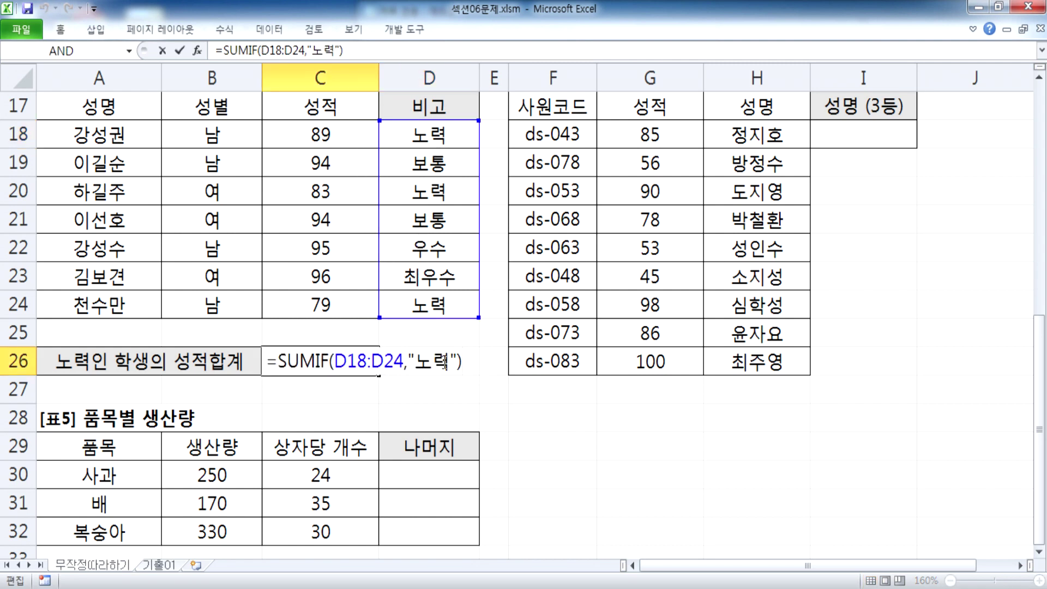
{"action": "left_click_drag", "start_coordinate": [409, 361], "coordinate": [450, 361]}
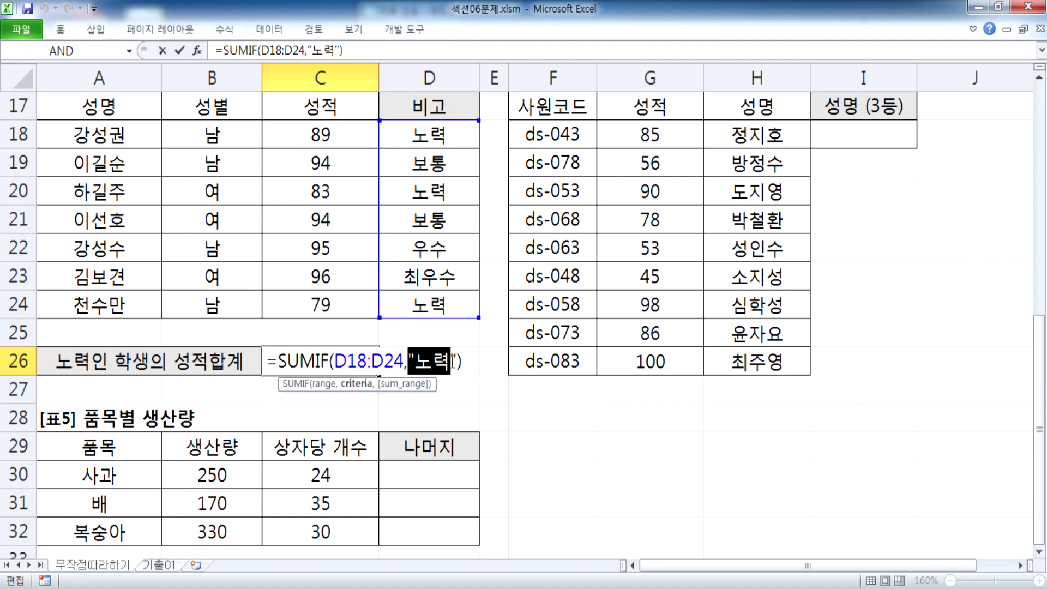
{"action": "left_click", "coordinate": [459, 361]}
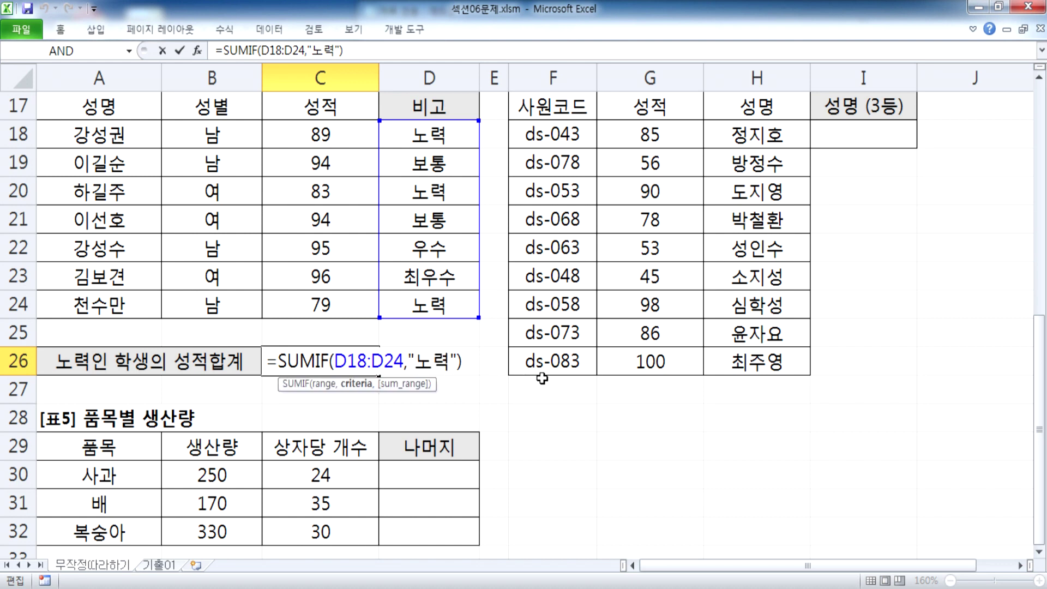
{"action": "type", "text": ","}
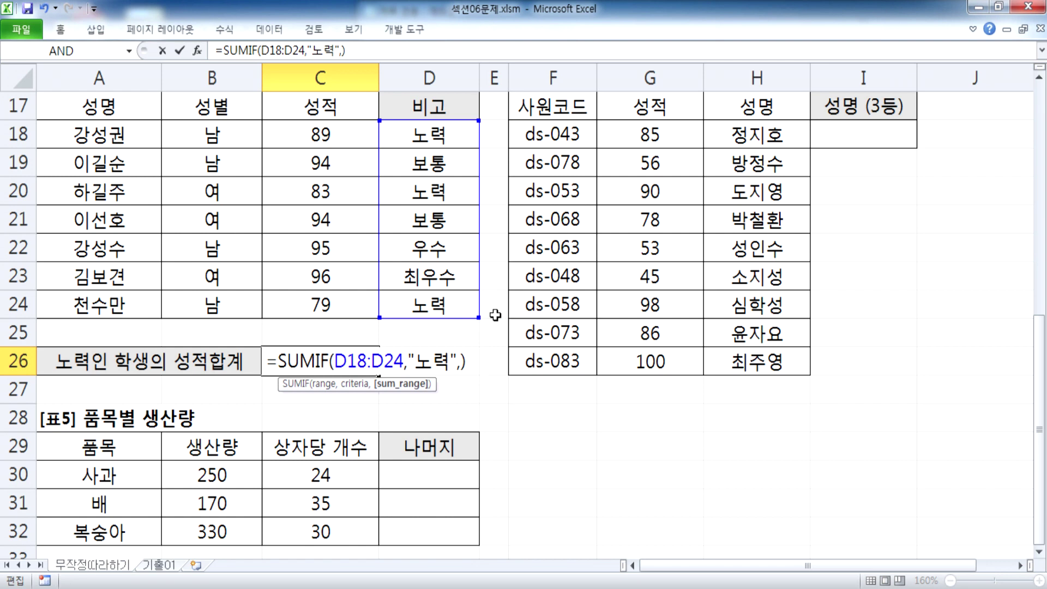
{"action": "left_click_drag", "start_coordinate": [291, 132], "coordinate": [304, 300]}
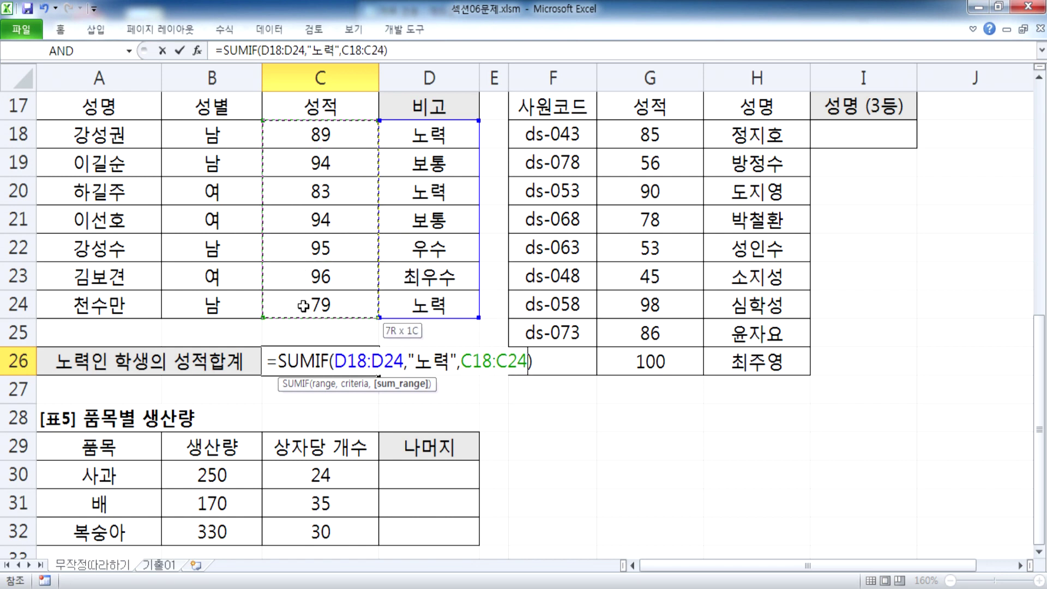
{"action": "key", "text": "Return"}
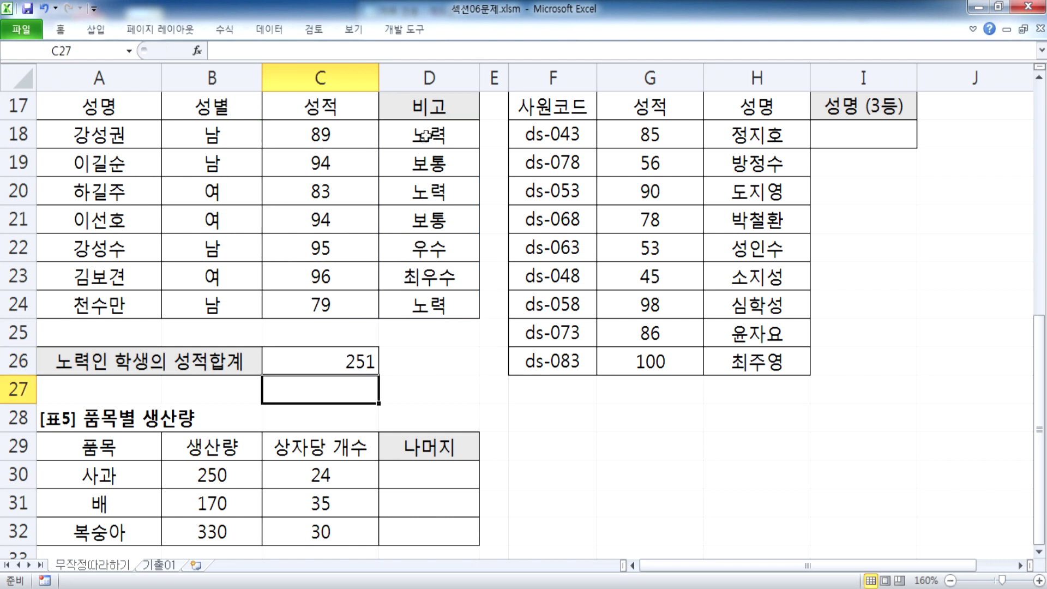
Check the 251 total against the 노력 students' scores 89, 83 and 79.
{"action": "left_click", "coordinate": [428, 137]}
{"action": "left_click", "coordinate": [339, 136]}
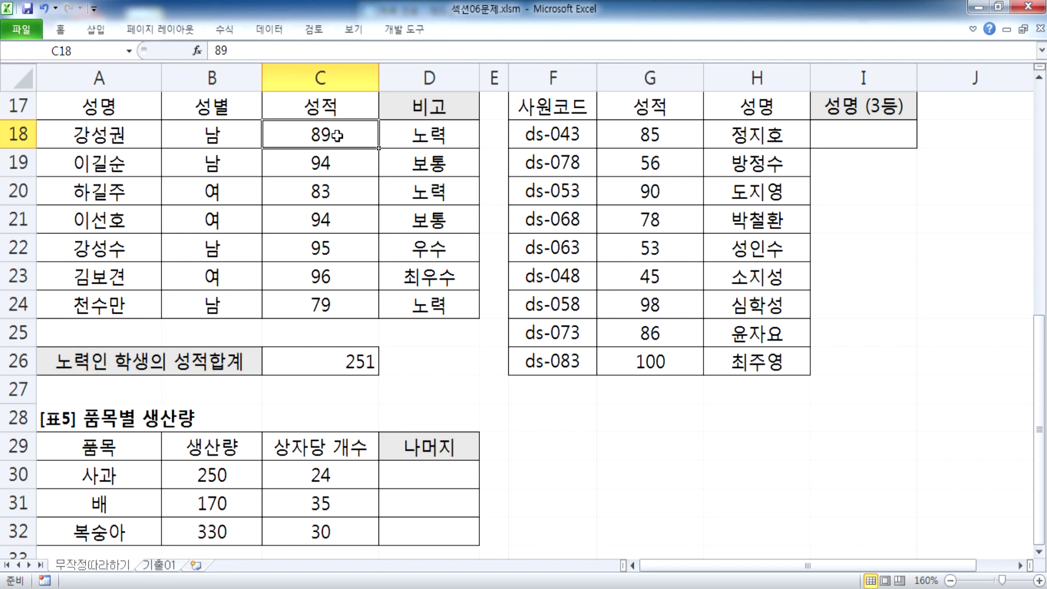
{"action": "left_click", "coordinate": [344, 188], "text": "ctrl"}
{"action": "left_click", "coordinate": [327, 304], "text": "ctrl"}
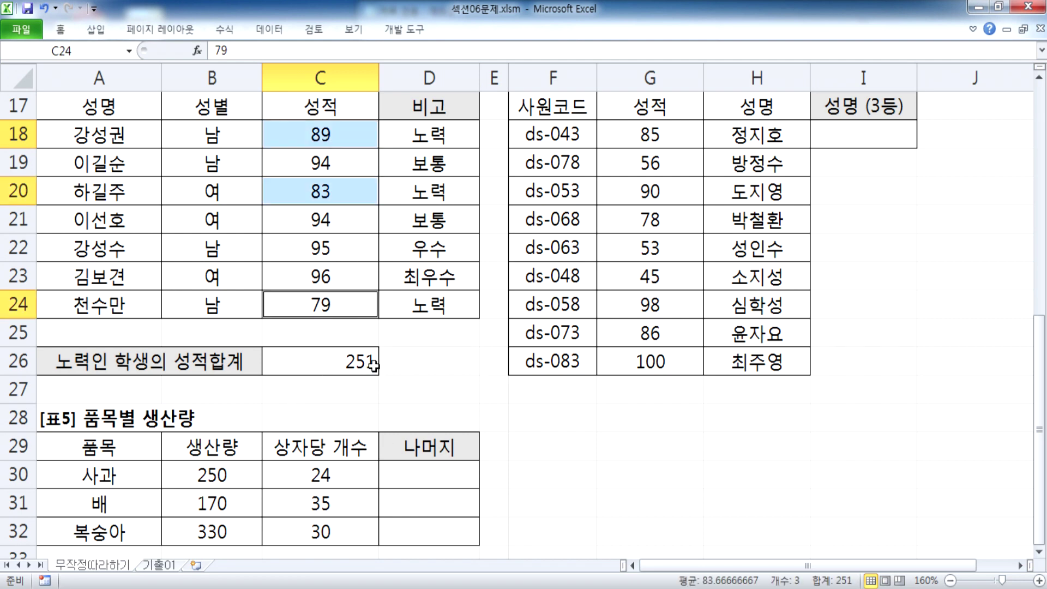
{"action": "left_click", "coordinate": [341, 358]}
Copy C26's SUMIF formula text for the Notepad notes.
{"action": "scroll", "coordinate": [425, 327], "scroll_direction": "down", "scroll_amount": 1}
{"action": "key", "text": "F2"}
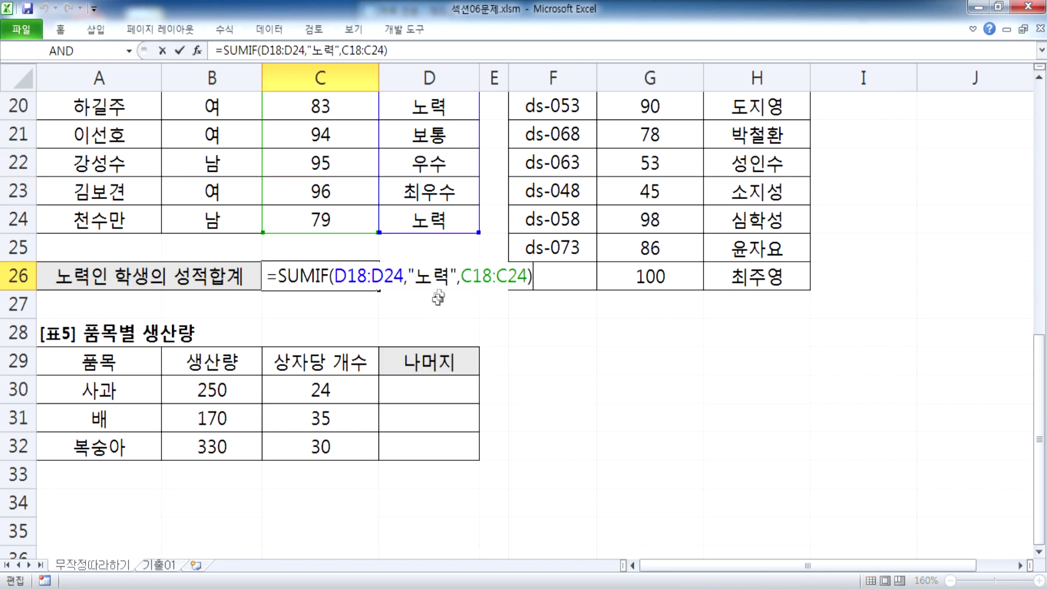
{"action": "left_click_drag", "start_coordinate": [543, 278], "coordinate": [266, 277]}
{"action": "key", "text": "ctrl+c"}
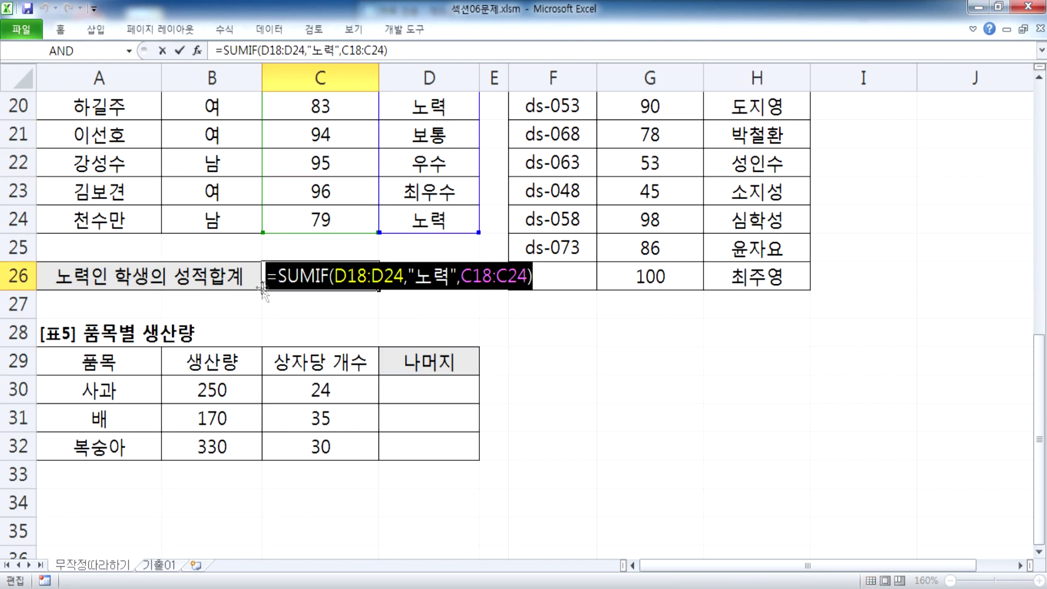
{"action": "key", "text": "alt+Tab"}
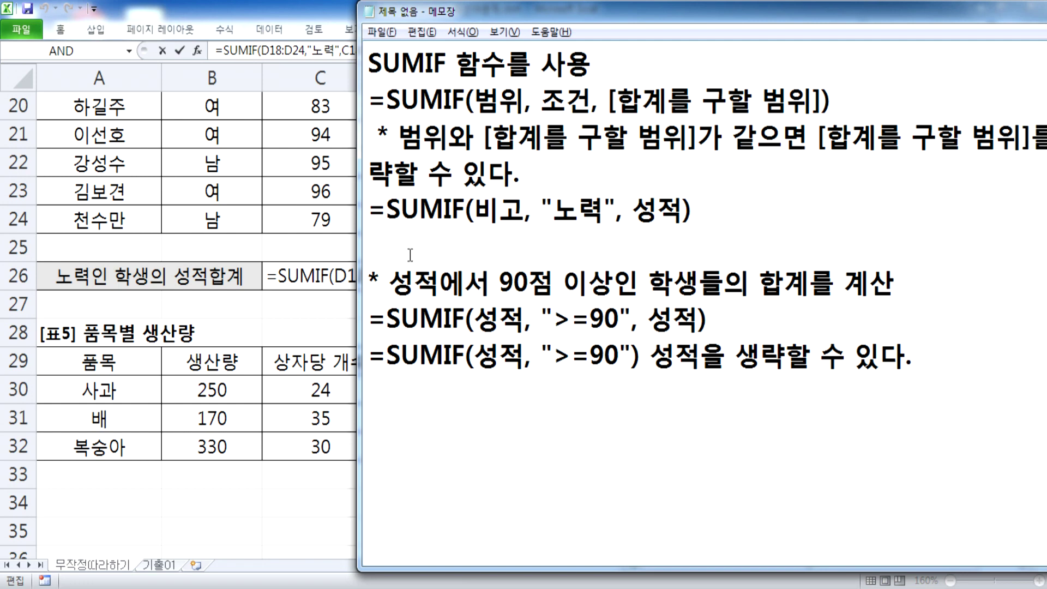
Paste =SUMIF(D18:D24, "노력", C18:C24) under the 비고 example with spaced arguments.
{"action": "left_click", "coordinate": [388, 240]}
{"action": "key", "text": "ctrl+v"}
{"action": "key", "text": "Return"}
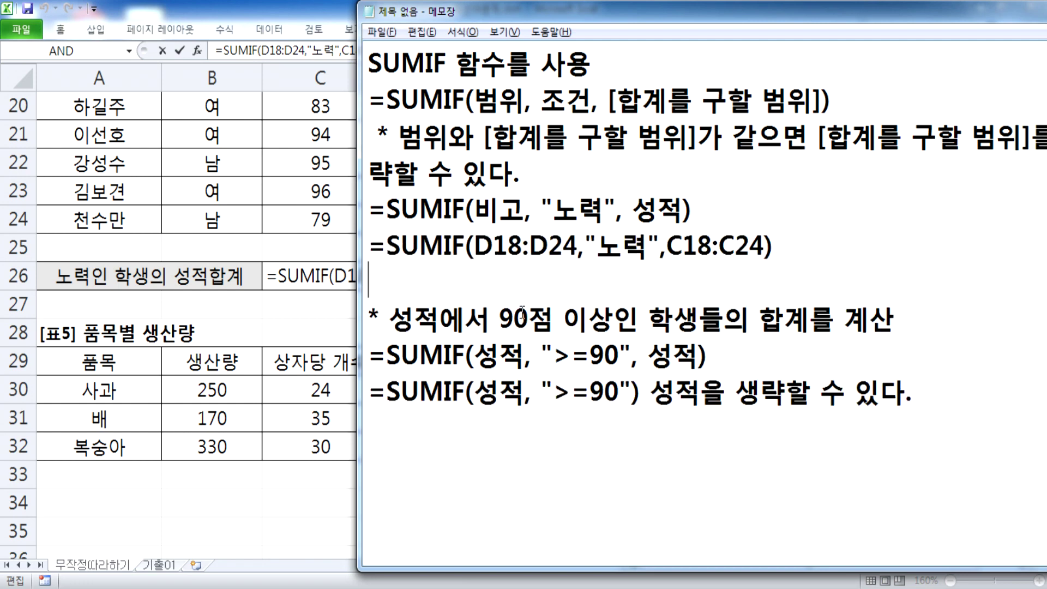
{"action": "left_click", "coordinate": [588, 246]}
{"action": "left_click", "coordinate": [678, 248]}
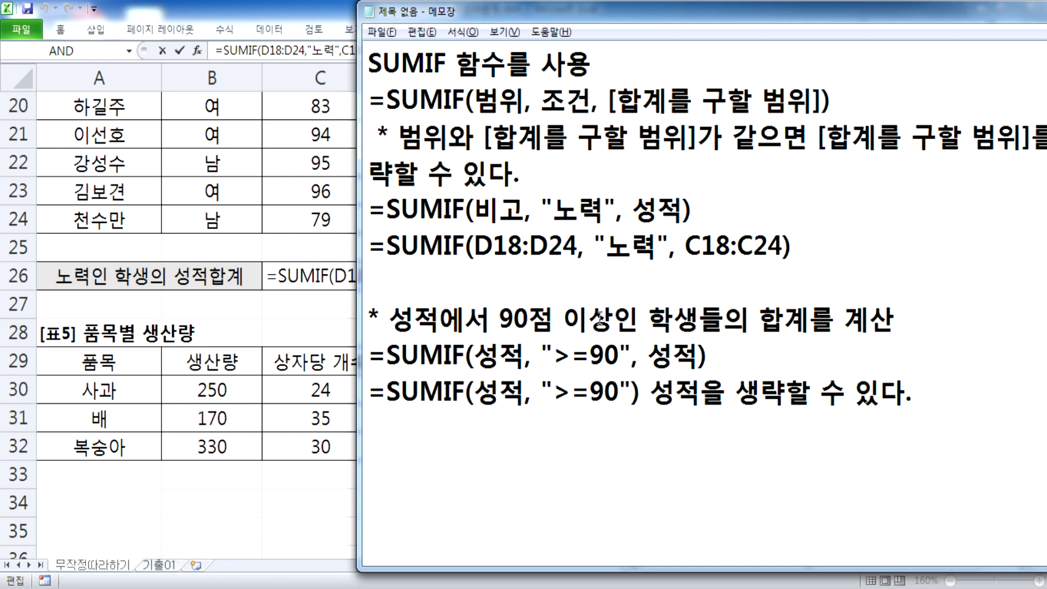
{"action": "scroll", "coordinate": [598, 316], "scroll_direction": "down", "scroll_amount": 1}
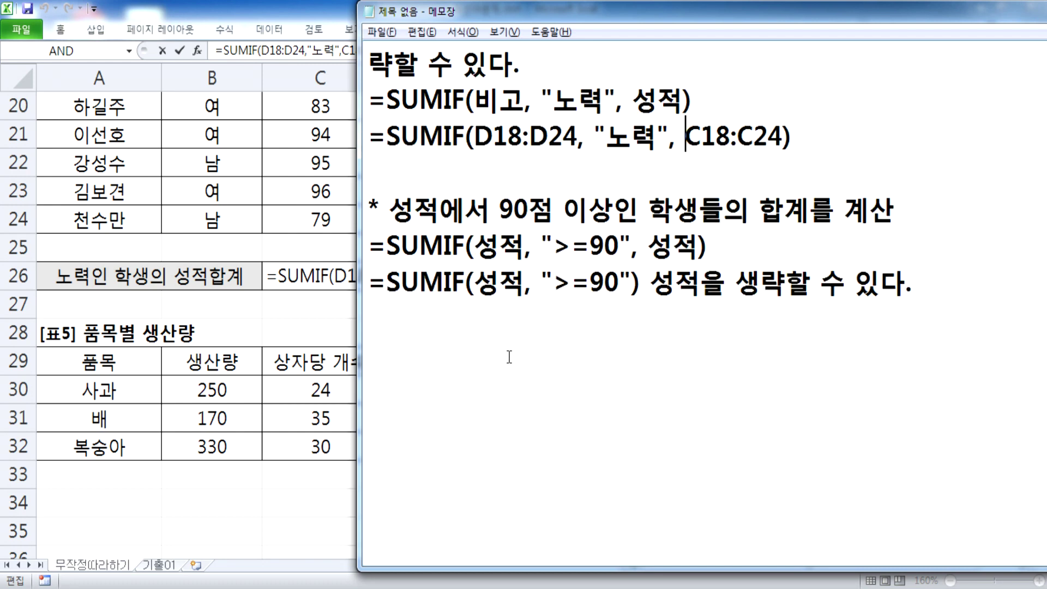
{"action": "scroll", "coordinate": [505, 360], "scroll_direction": "up", "scroll_amount": 1}
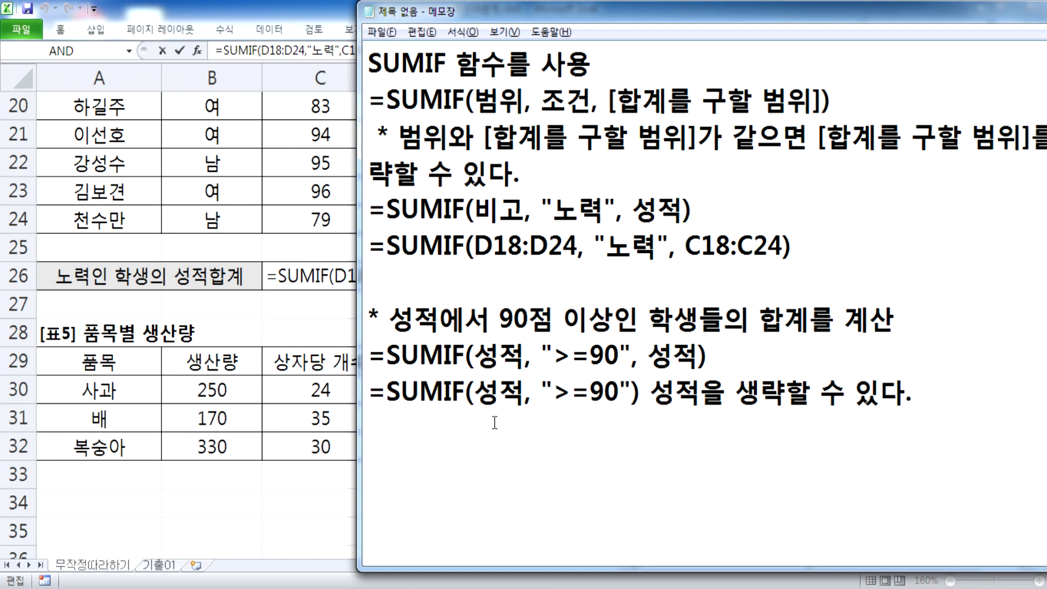
{"action": "key", "text": "alt+Tab"}
{"action": "key", "text": "Return"}
Scroll to the 표4 영어회화 평가 결과 table, select I18, and place Notepad beside it.
{"action": "scroll", "coordinate": [631, 323], "scroll_direction": "up", "scroll_amount": 2}
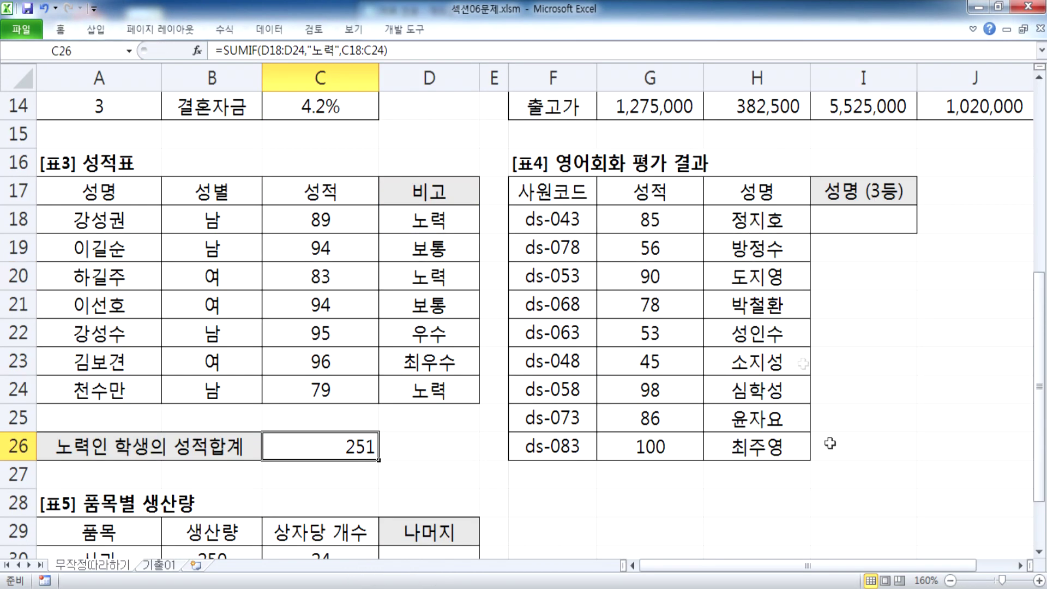
{"action": "left_click", "coordinate": [1019, 565]}
{"action": "left_click", "coordinate": [1020, 565]}
{"action": "left_click", "coordinate": [1019, 565]}
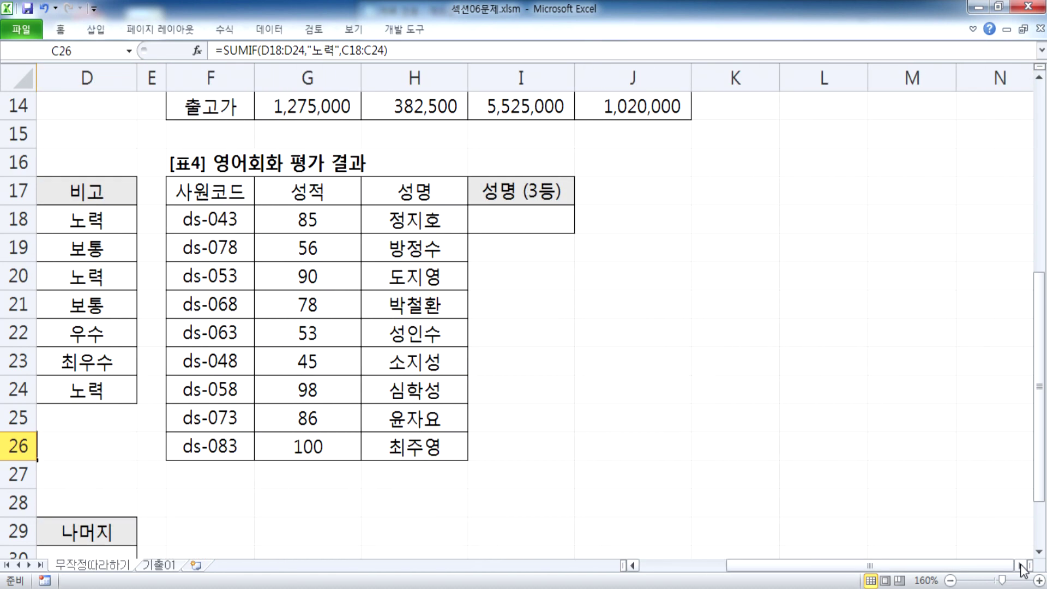
{"action": "left_click", "coordinate": [1019, 566]}
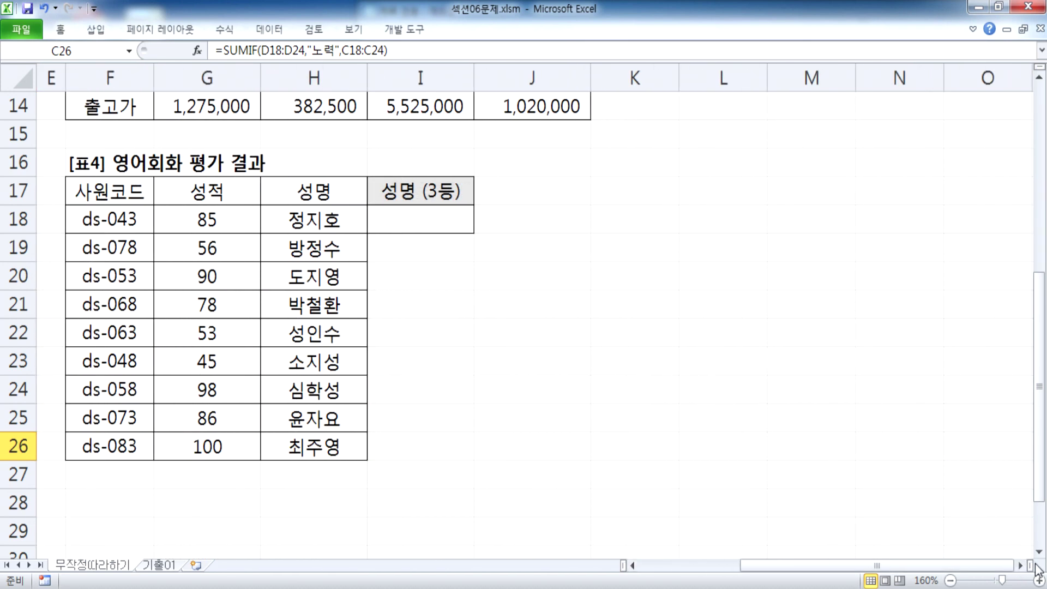
{"action": "left_click", "coordinate": [1039, 553]}
{"action": "left_click", "coordinate": [1039, 552]}
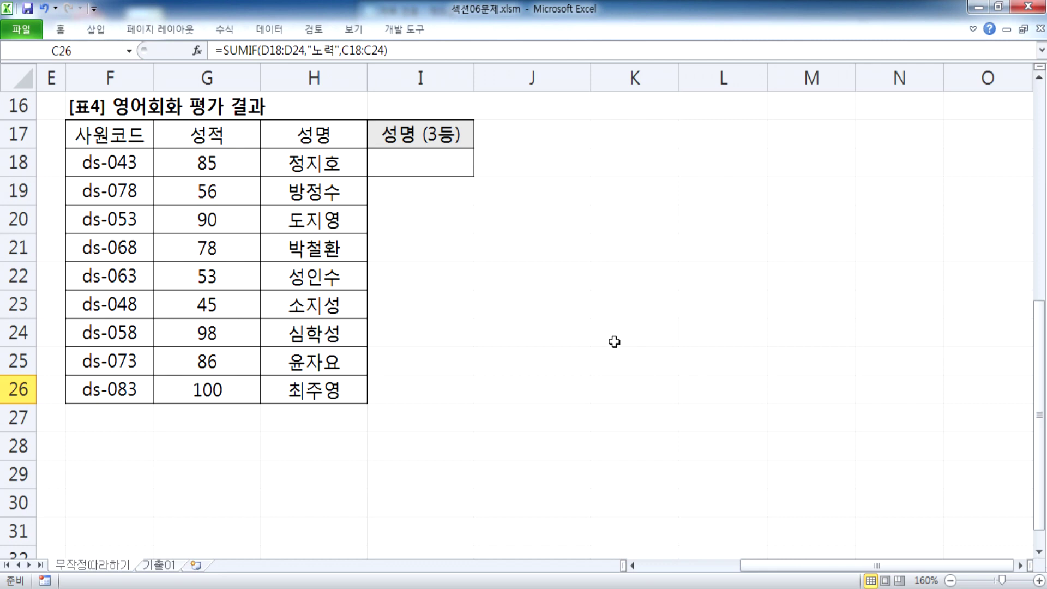
{"action": "left_click", "coordinate": [413, 159]}
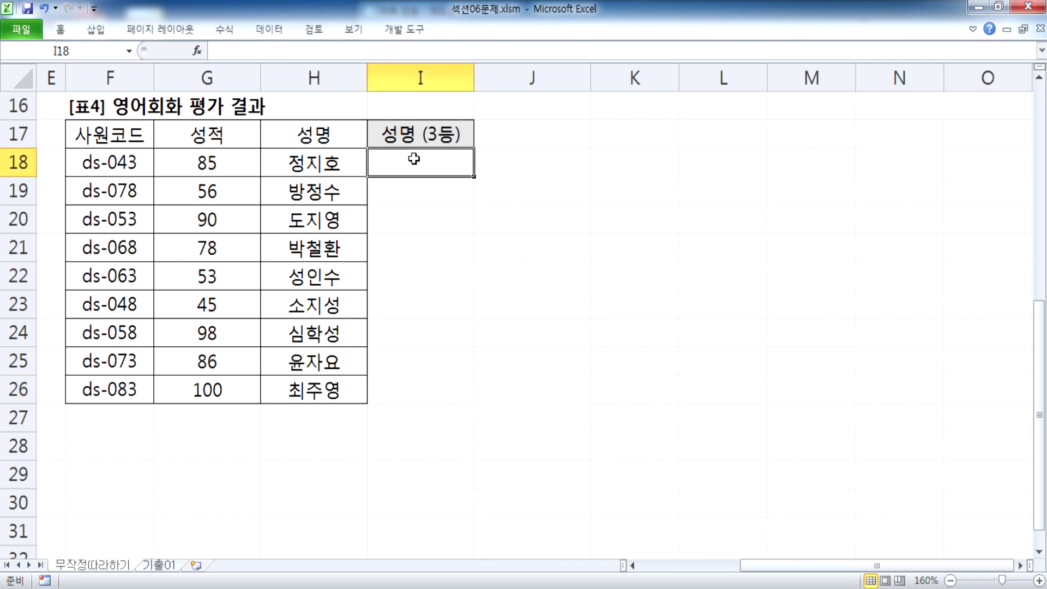
{"action": "key", "text": "alt+Tab"}
{"action": "left_click_drag", "start_coordinate": [495, 9], "coordinate": [599, 29]}
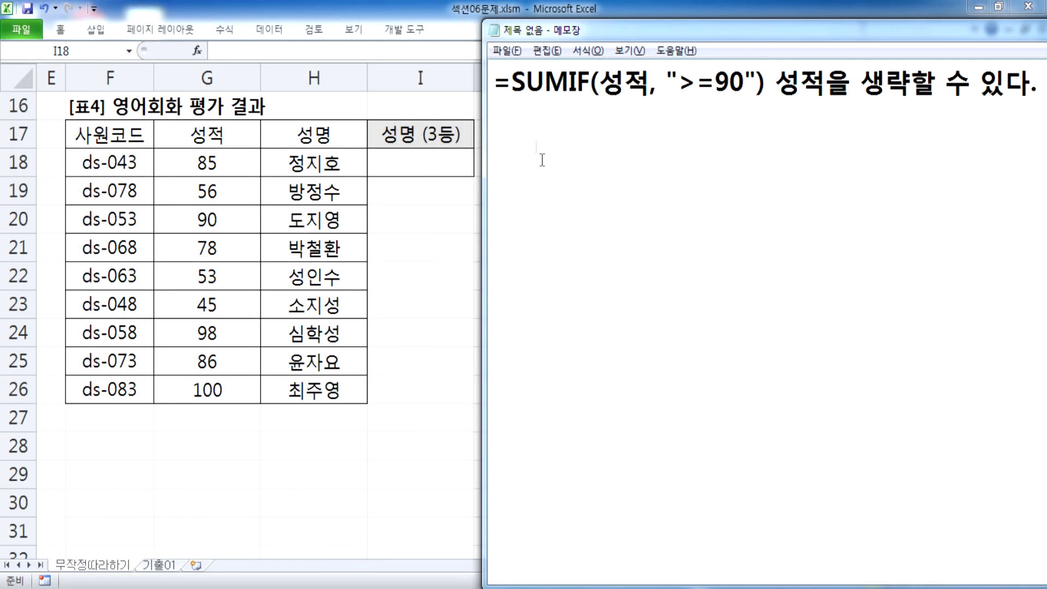
Write '문제5) 세번째로 높은 성적의 사원 이름을 표시' and delete the leftover duplicate line.
{"action": "key", "text": "BackSpace"}
{"action": "key", "text": "BackSpace"}
{"action": "key", "text": "BackSpace"}
{"action": "type", "text": "문제5"}
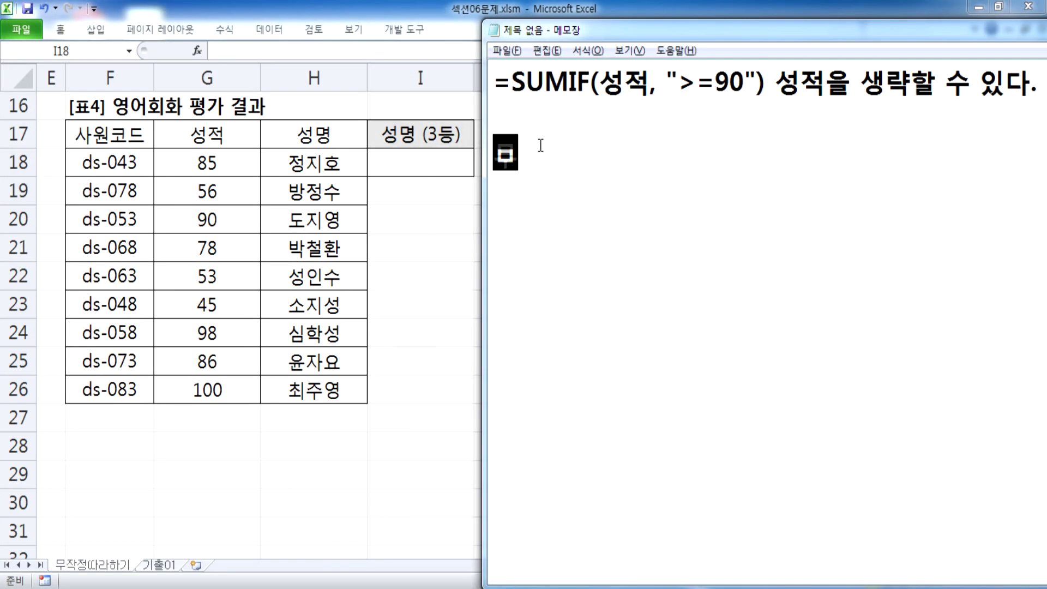
{"action": "type", "text": ") "}
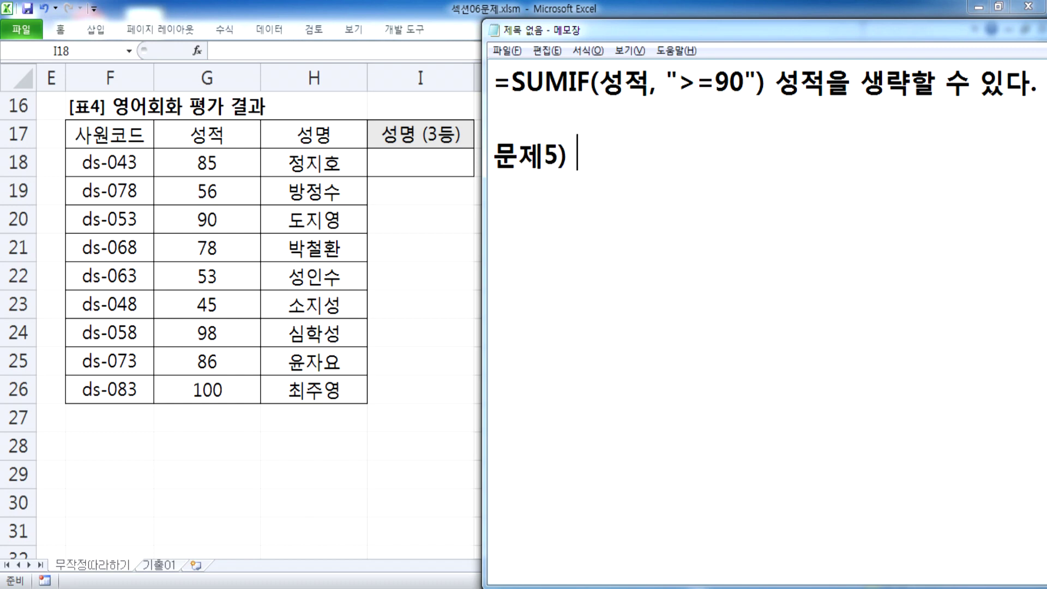
{"action": "type", "text": "3등의 "}
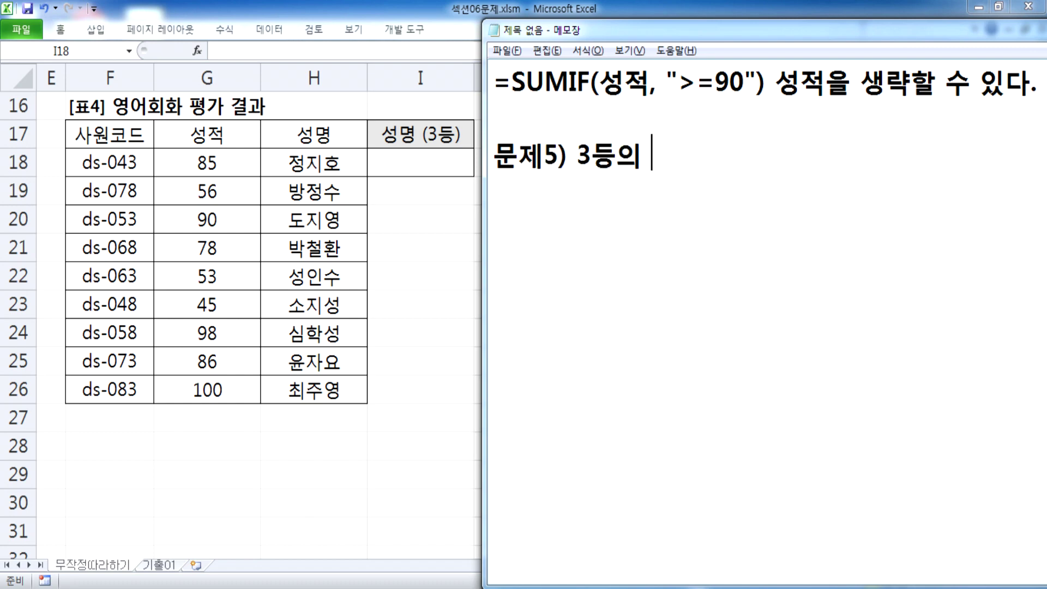
{"action": "type", "text": "성명ㅇ을 표시"}
{"action": "key", "text": "Return"}
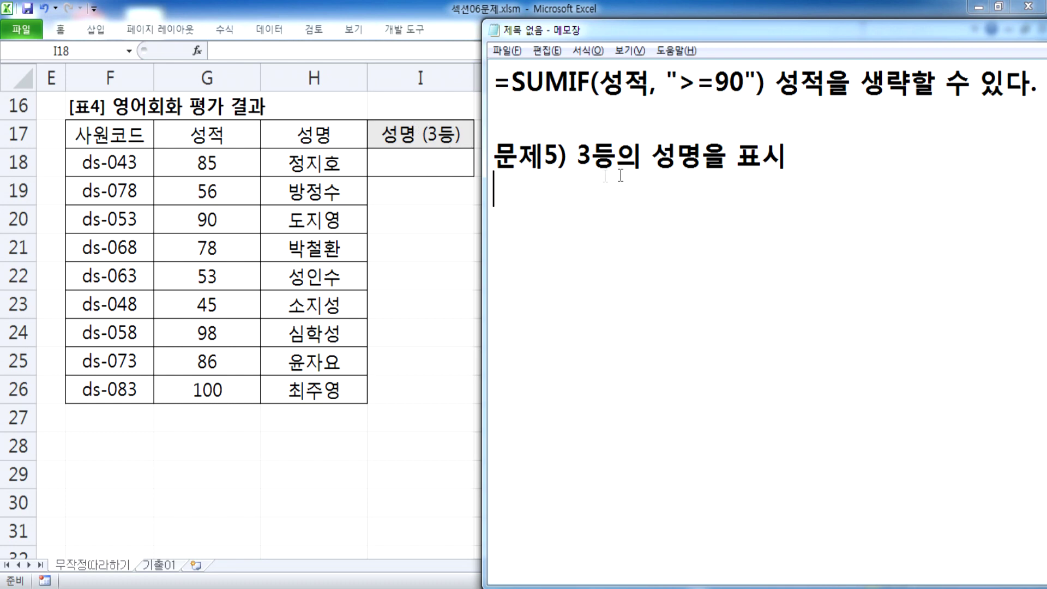
{"action": "left_click", "coordinate": [579, 158]}
{"action": "type", "text": "ㅅ세번째로 높ㅇ"}
{"action": "type", "text": "은 성적으"}
{"action": "type", "text": "의 사원"}
{"action": "type", "text": " 이"}
{"action": "type", "text": "ㅡㄹ ㅍ"}
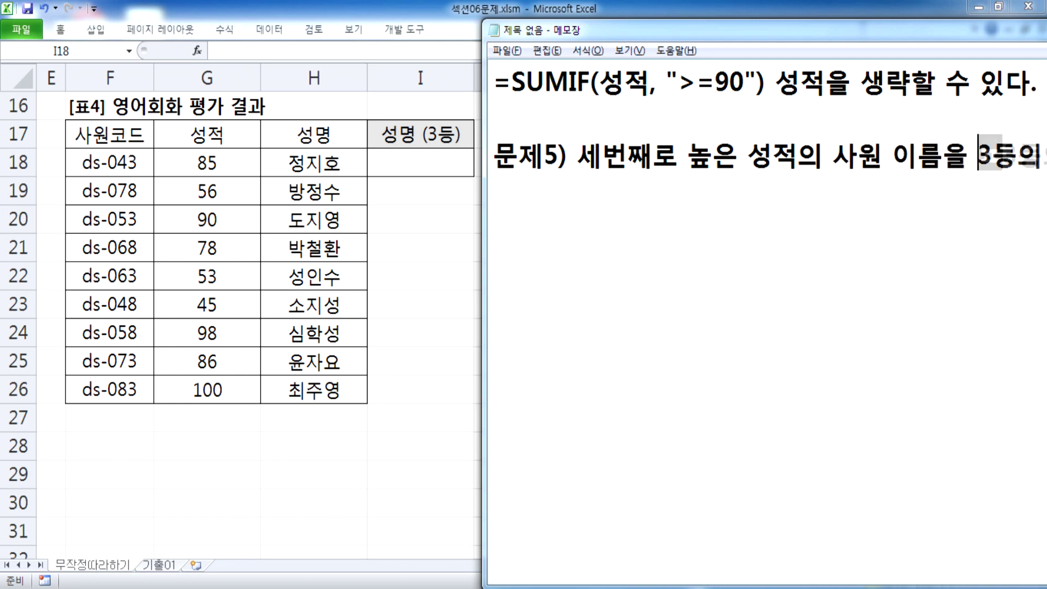
{"action": "type", "text": "ㅛㅅㅣ"}
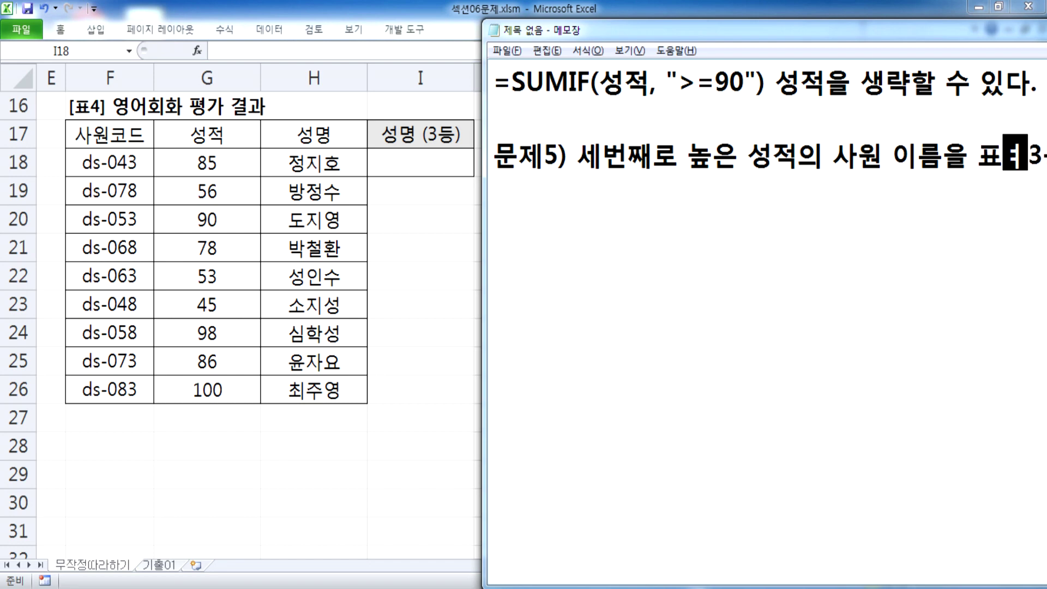
{"action": "key", "text": "Return"}
{"action": "key", "text": "shift+End"}
{"action": "key", "text": "Delete"}
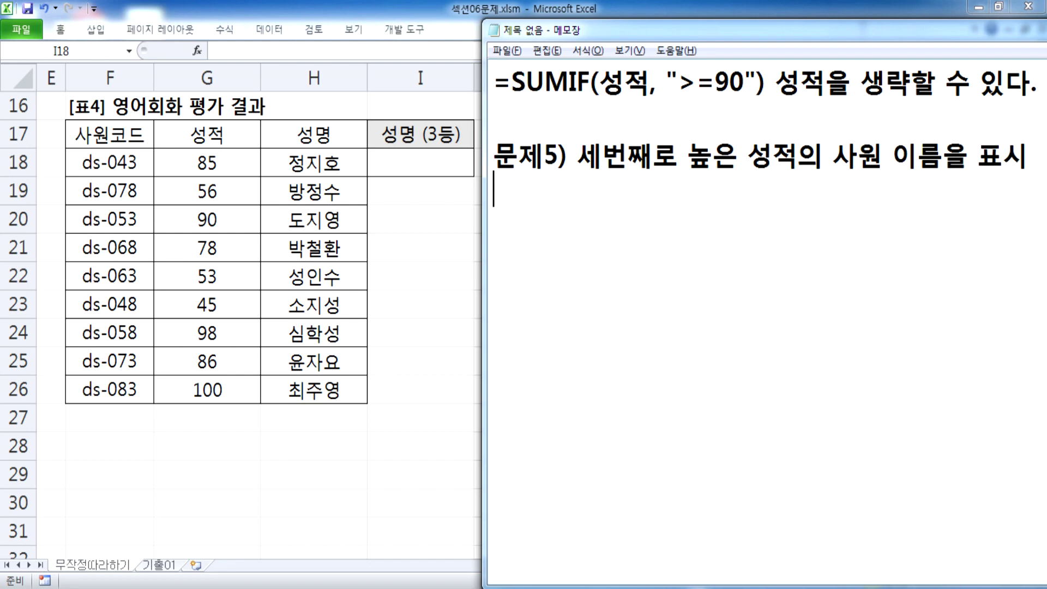
Note 'VLOOKUP, LARGE 함수를 사용' and '=LARGE(범위, k) 범위중에서 k번째로 큰 값'.
{"action": "type", "text": "VLOOKUP, "}
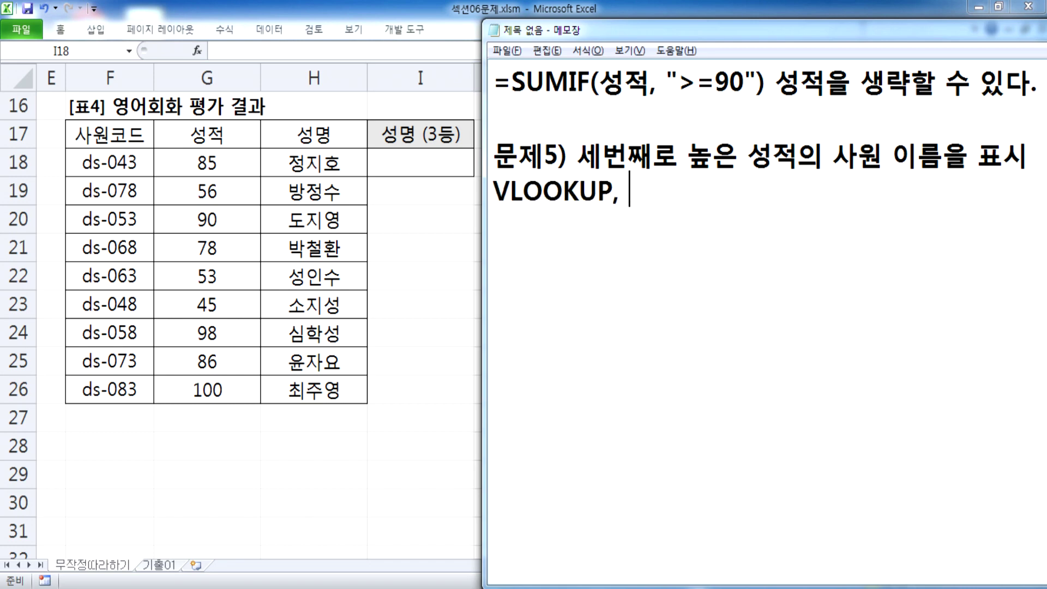
{"action": "type", "text": "LARGE "}
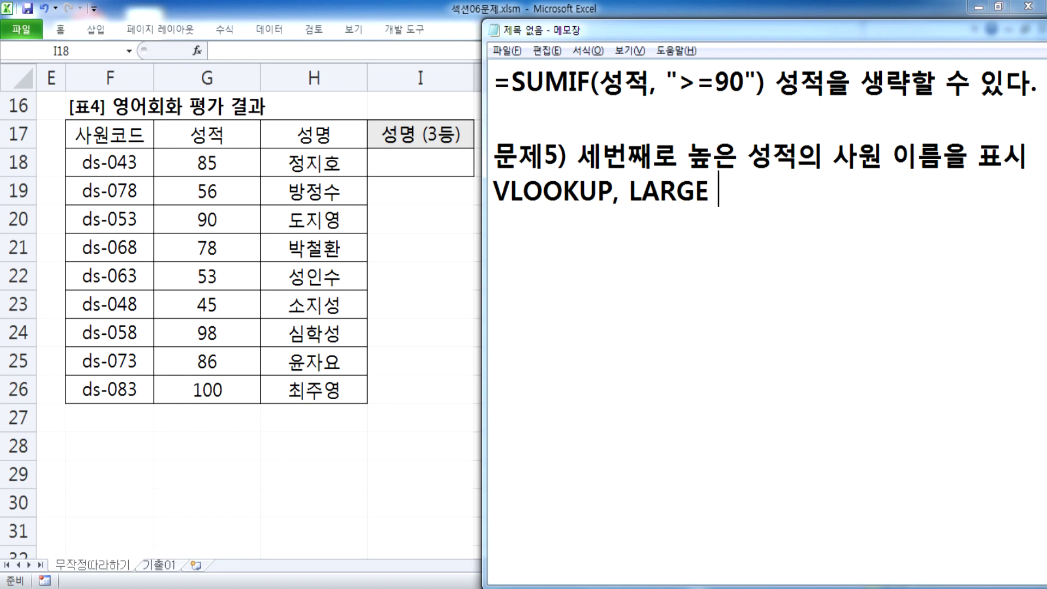
{"action": "type", "text": "함수를 ㅅ사용"}
{"action": "key", "text": "Return"}
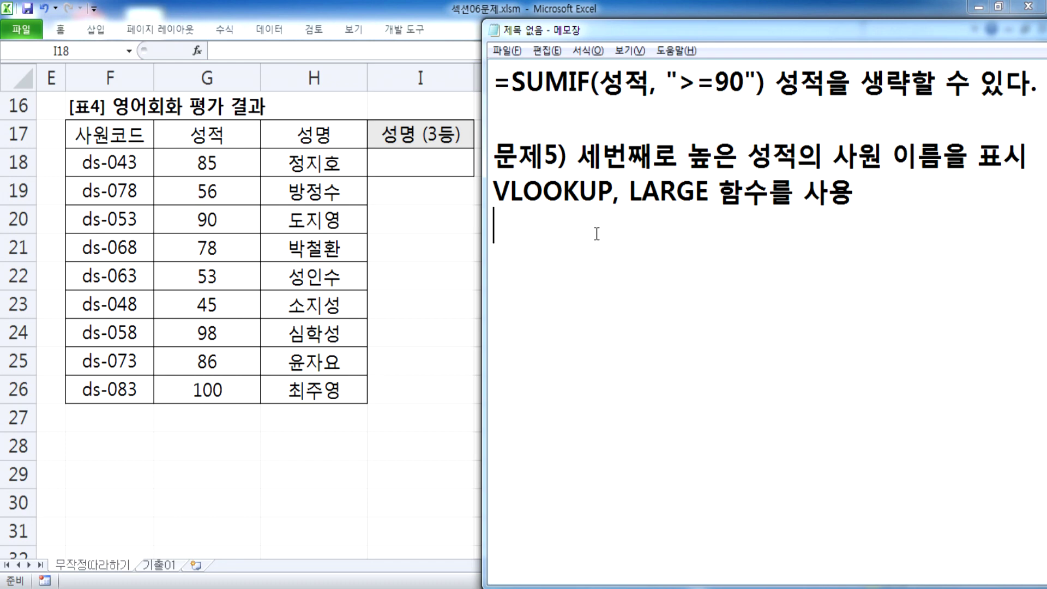
{"action": "type", "text": "=LA"}
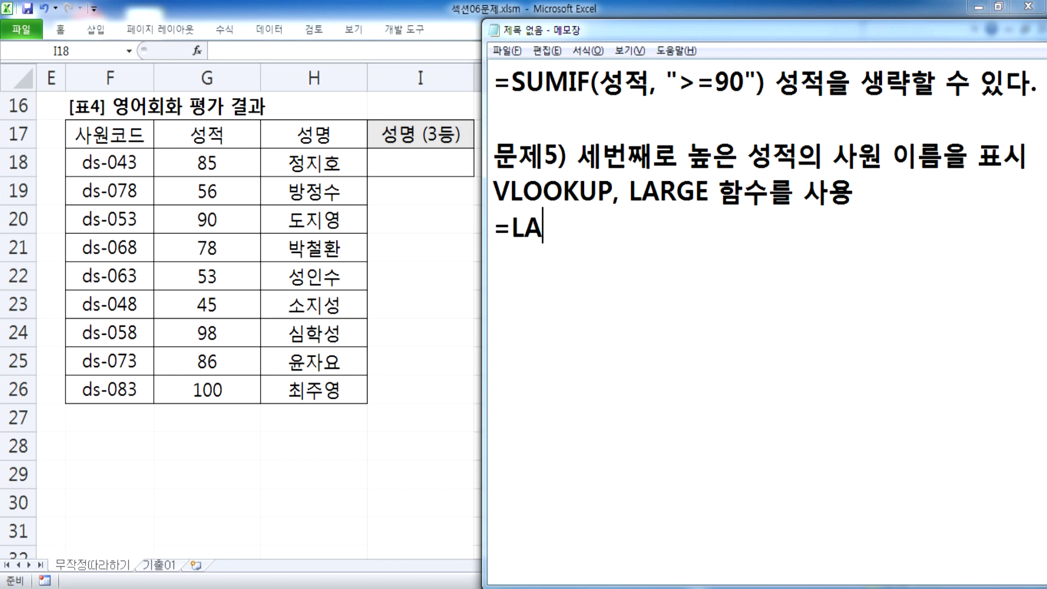
{"action": "type", "text": "RGE(범우ㅏ"}
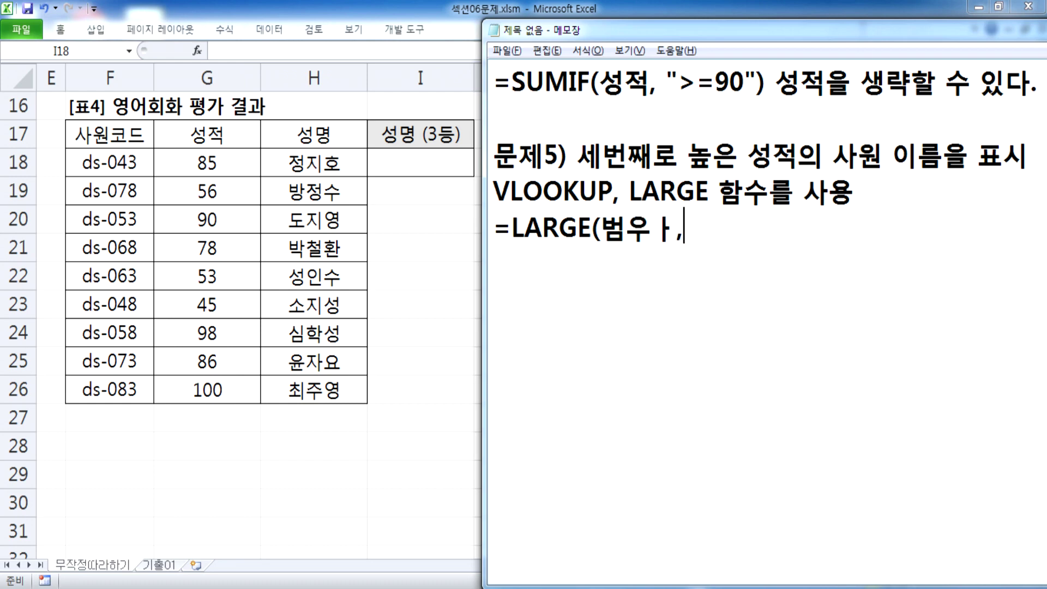
{"action": "key", "text": "ctrl+z"}
{"action": "type", "text": ", k)"}
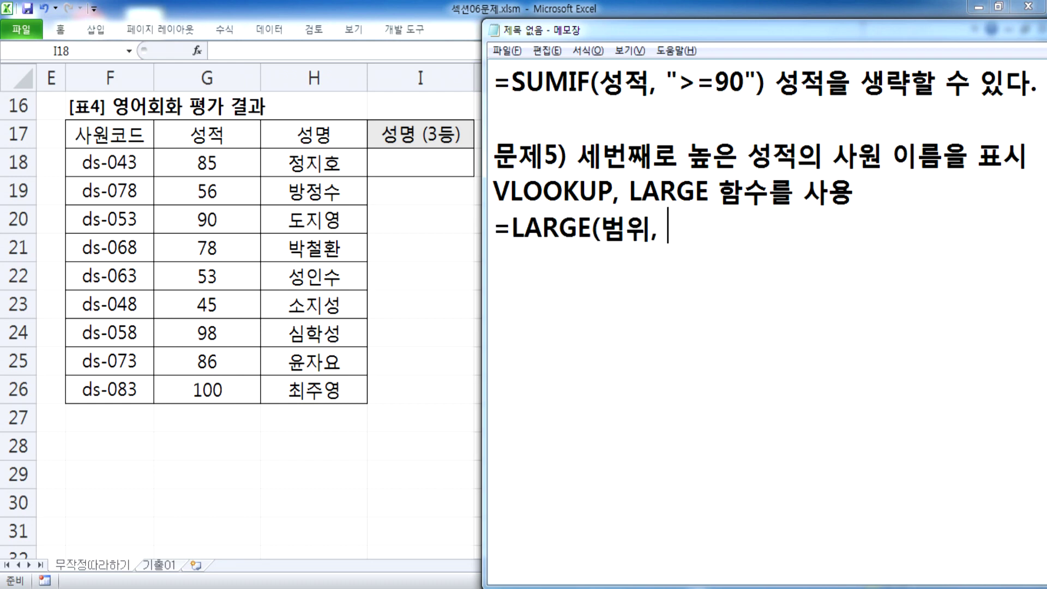
{"action": "type", "text": " 범위중에서 "}
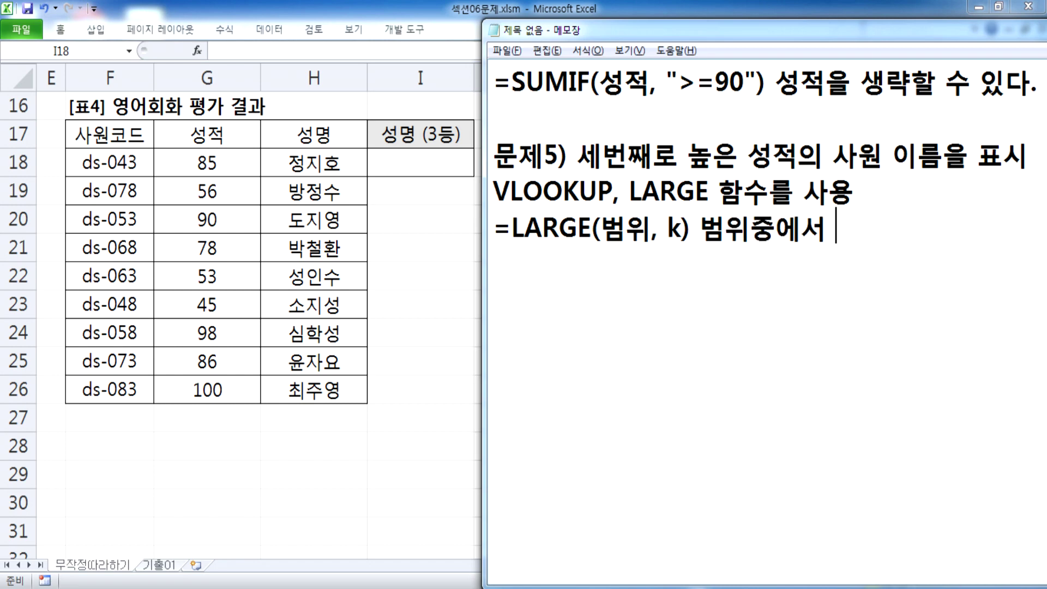
{"action": "type", "text": "k번째로"}
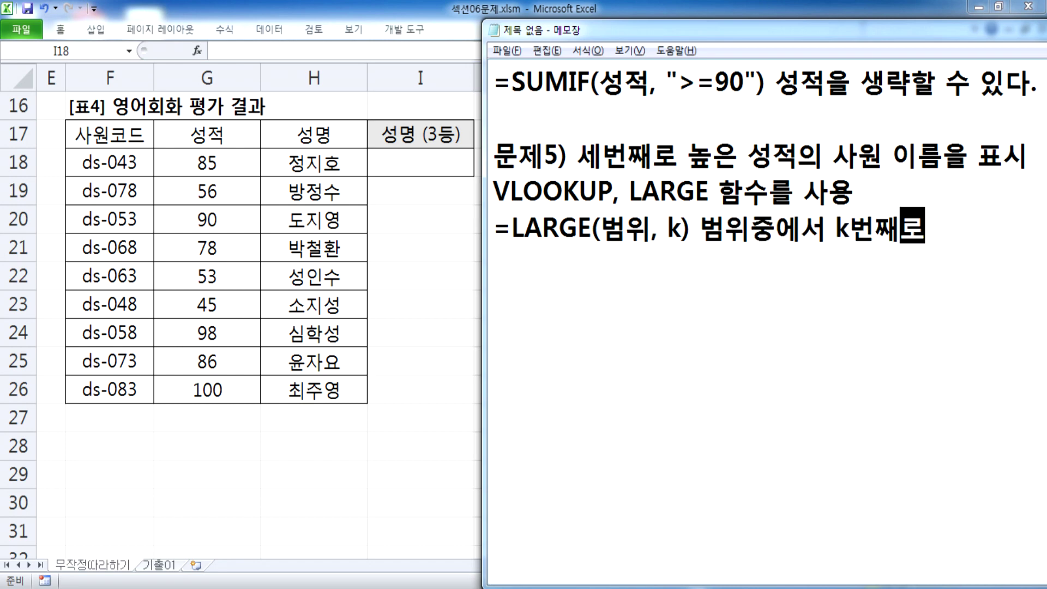
{"action": "type", "text": " 큰 값"}
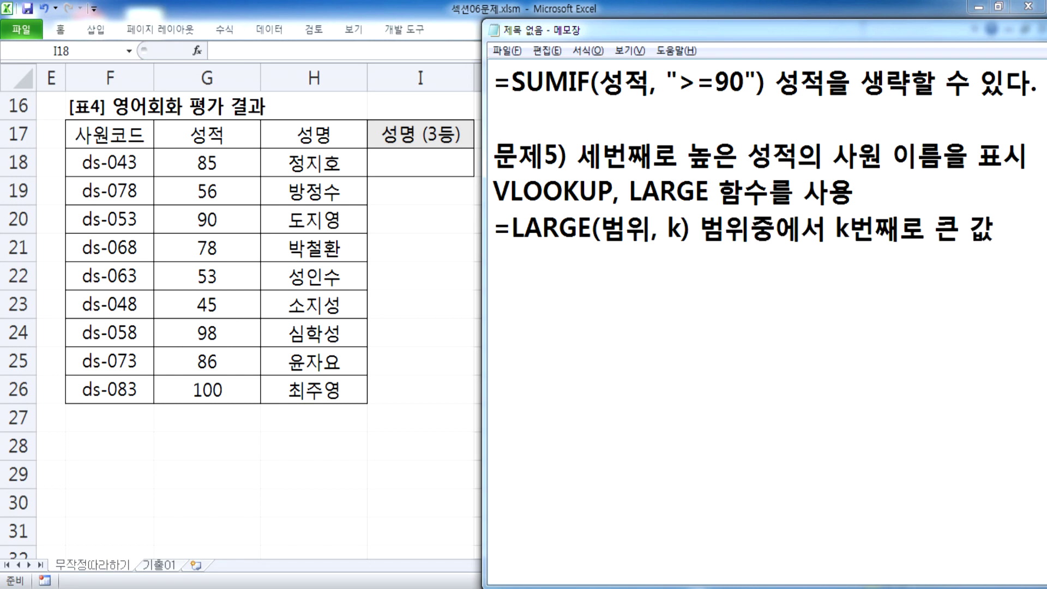
{"action": "key", "text": "Return"}
In Excel, point out the top two scores, 100 and 98.
{"action": "key", "text": "alt+Tab"}
{"action": "left_click", "coordinate": [219, 390]}
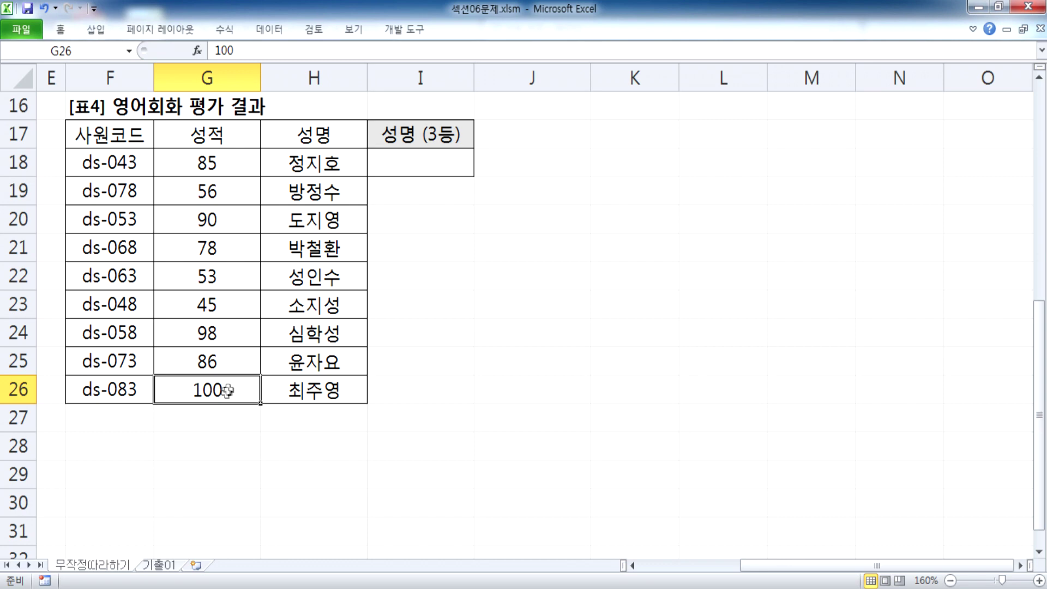
{"action": "left_click", "coordinate": [216, 334]}
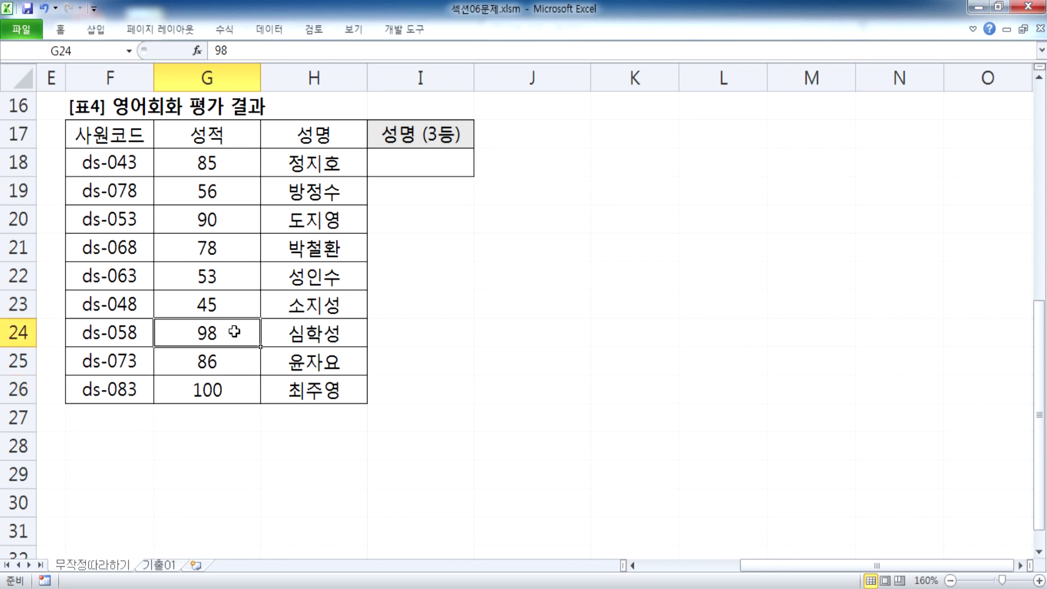
{"action": "left_click", "coordinate": [223, 216]}
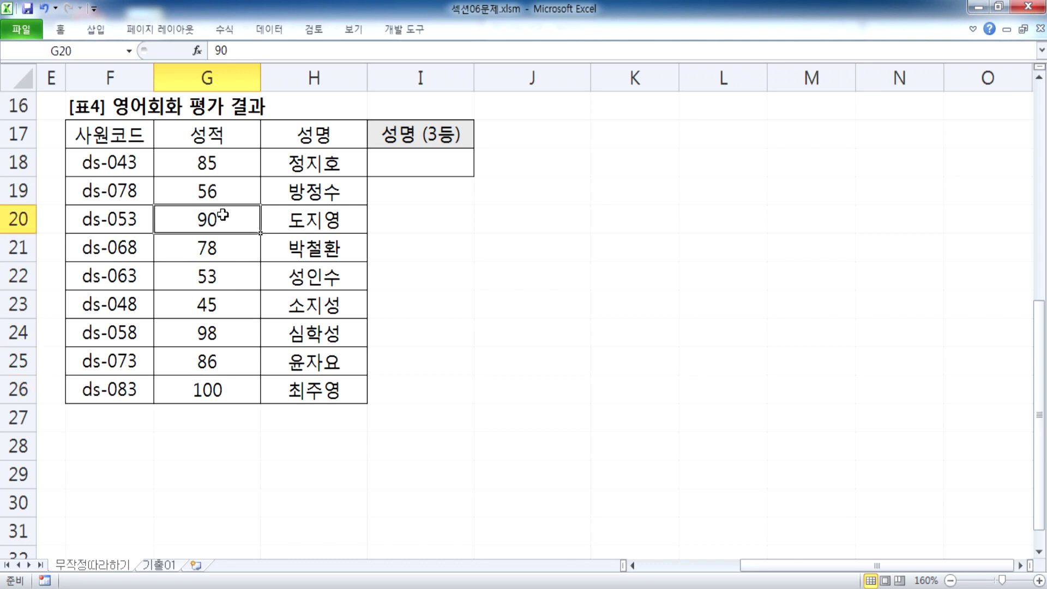
{"action": "key", "text": "alt+Tab"}
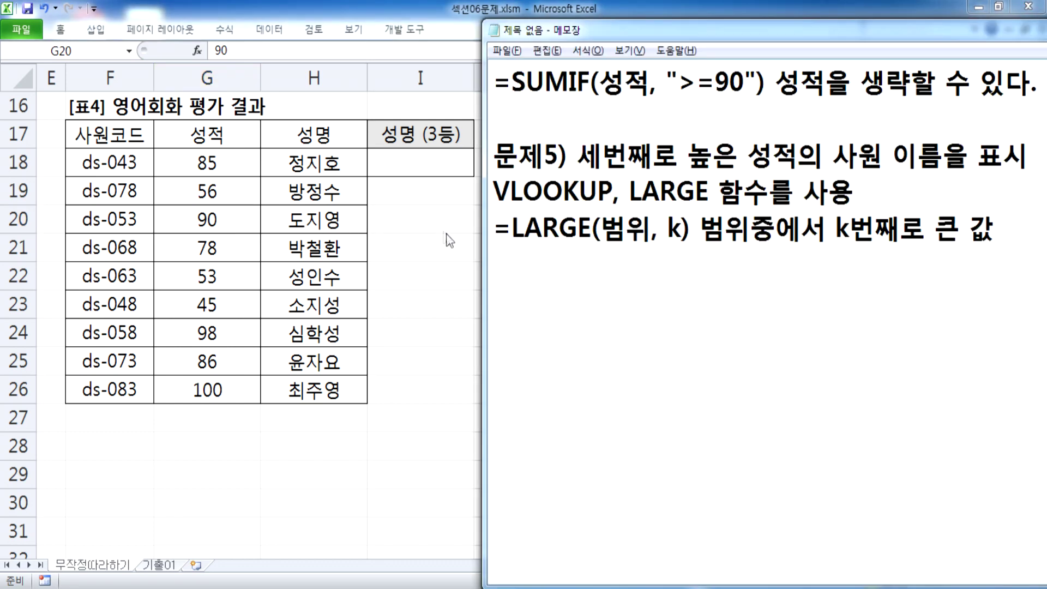
{"action": "key", "text": "alt+Tab"}
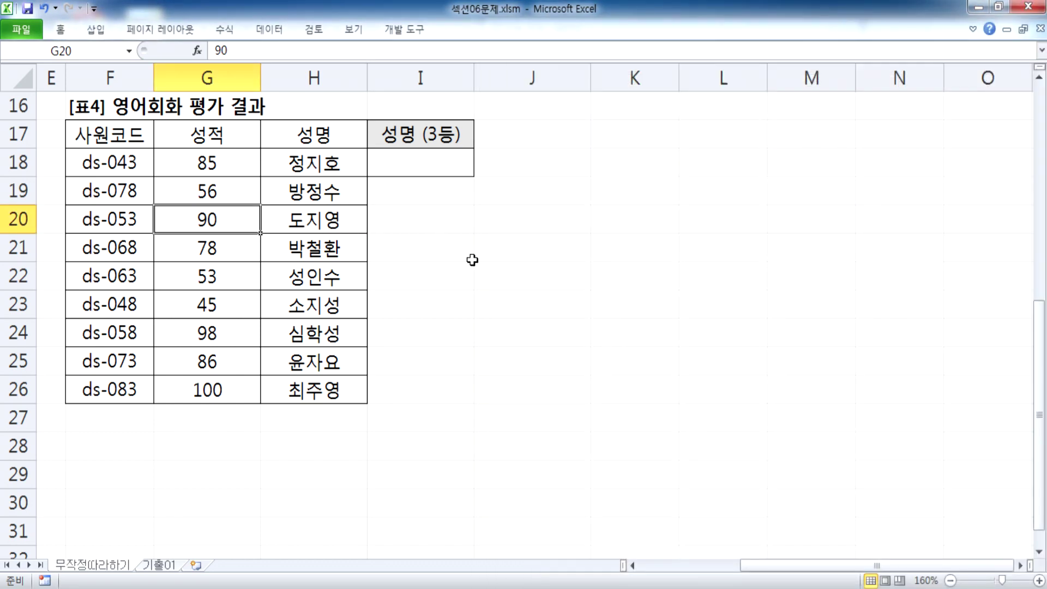
{"action": "key", "text": "alt+Tab"}
{"action": "left_click_drag", "start_coordinate": [483, 234], "coordinate": [462, 234]}
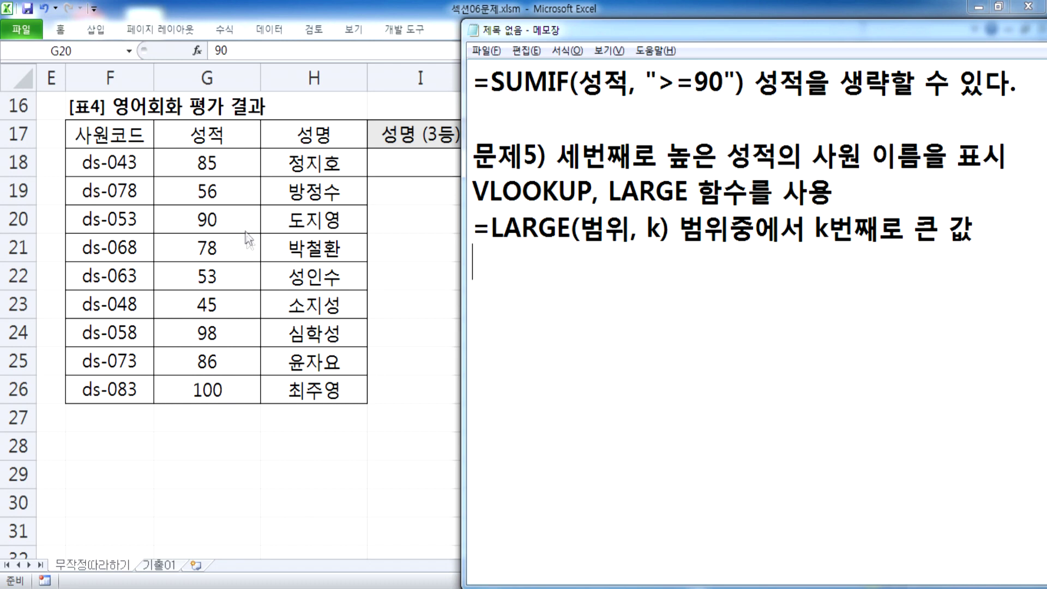
{"action": "left_click", "coordinate": [208, 391]}
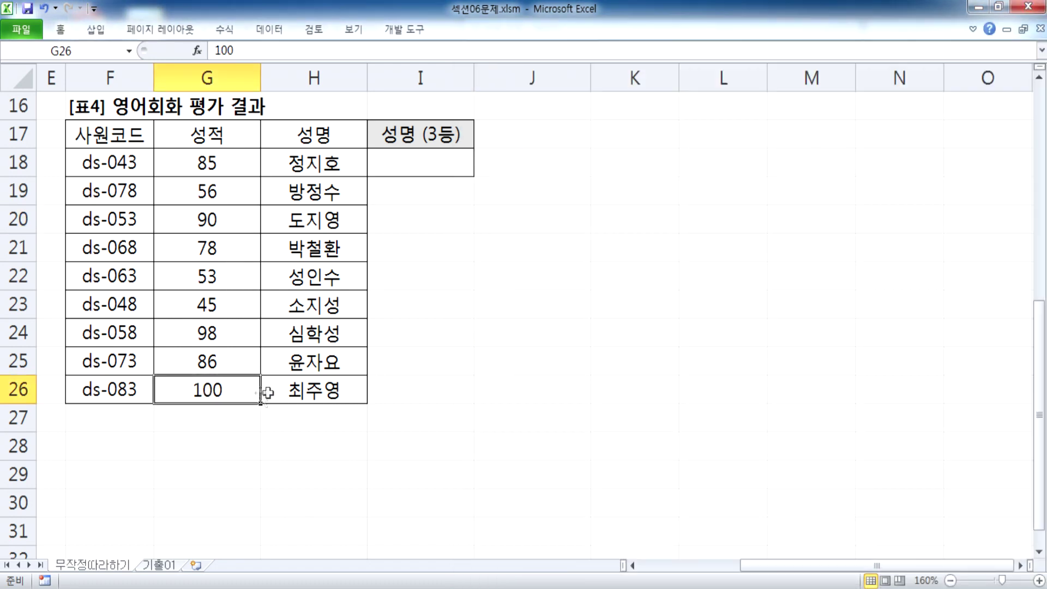
{"action": "left_click", "coordinate": [303, 392]}
{"action": "left_click", "coordinate": [207, 220]}
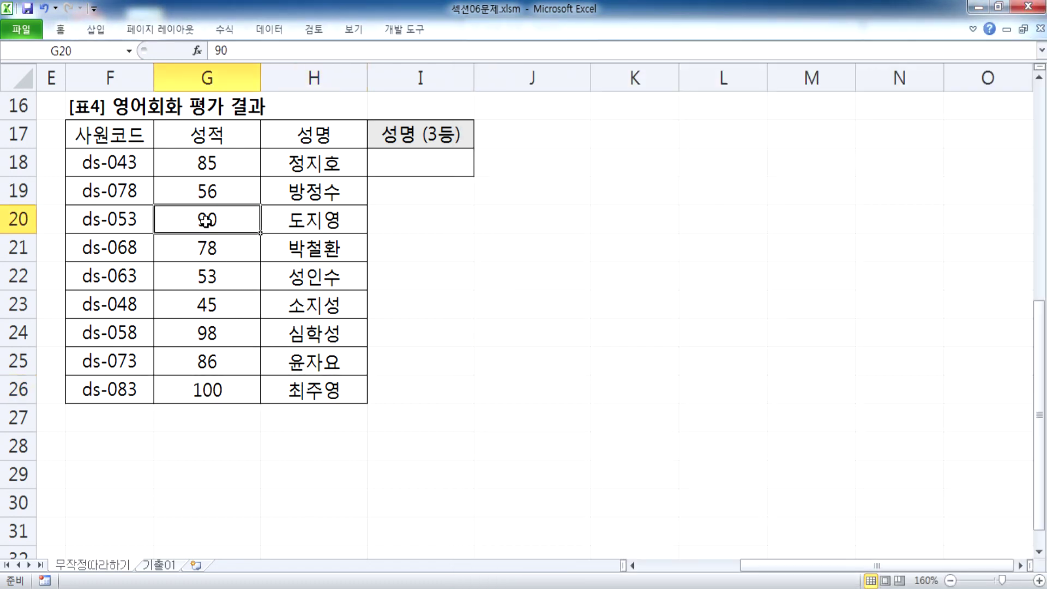
{"action": "left_click", "coordinate": [303, 221]}
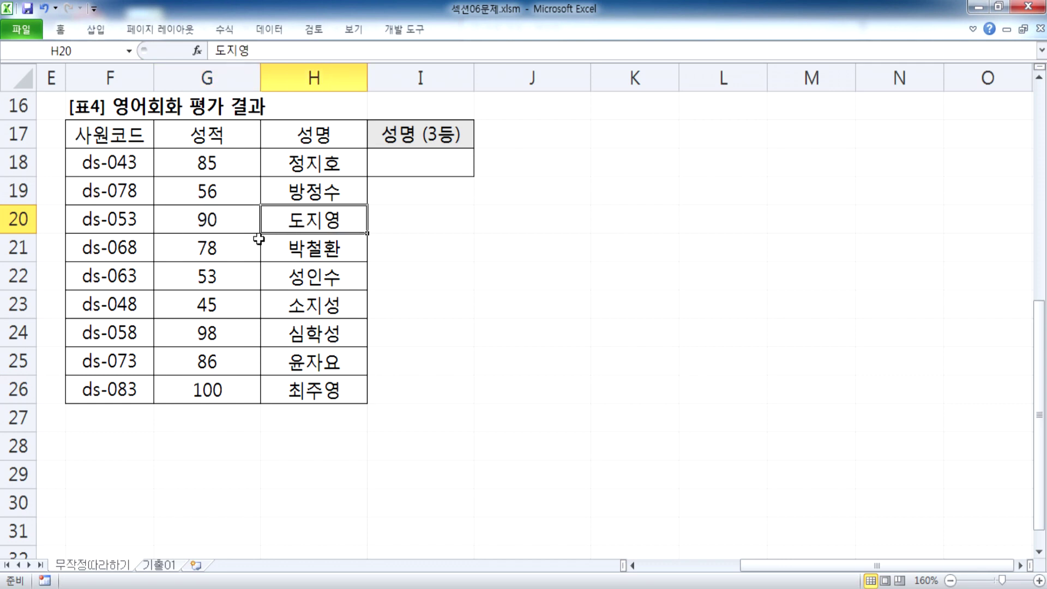
{"action": "left_click", "coordinate": [215, 190]}
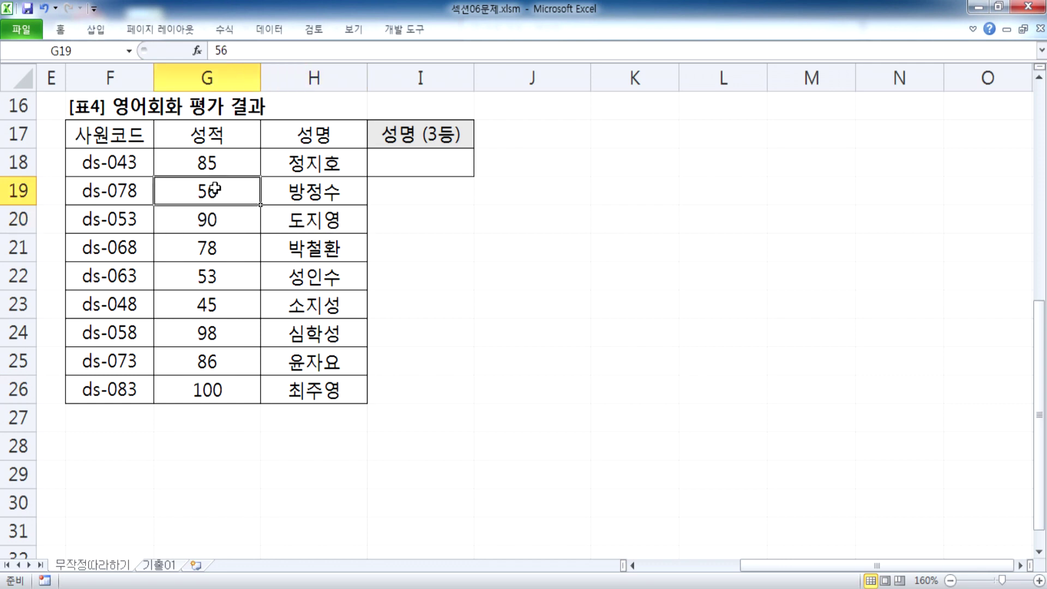
{"action": "left_click", "coordinate": [301, 192]}
{"action": "left_click", "coordinate": [222, 213]}
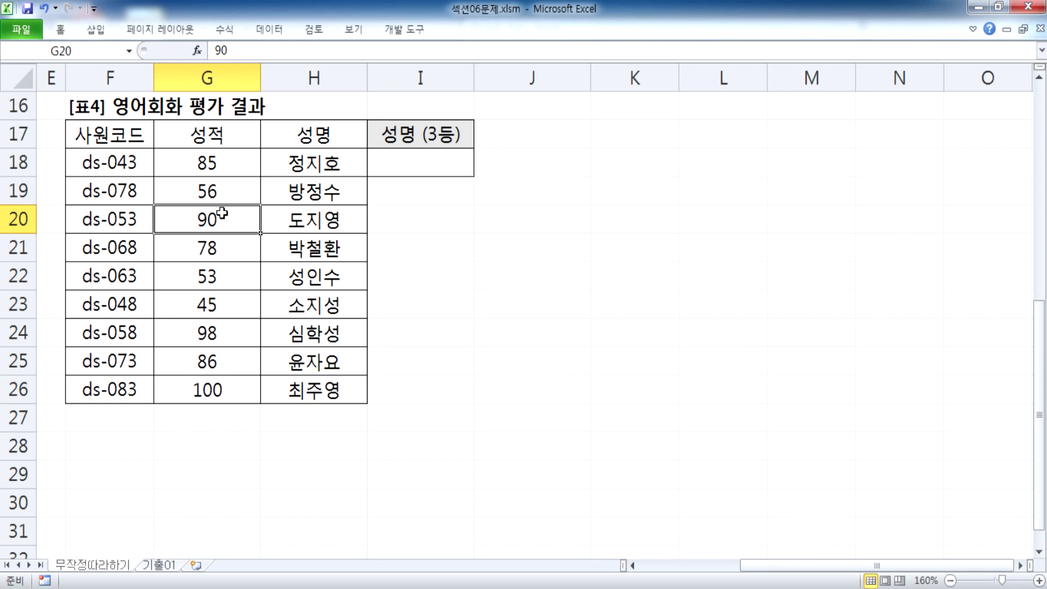
Type the syntax line =VLOOKUP(성적, 결과표, 순번, 옵션) in the notes.
{"action": "key", "text": "alt+Tab"}
{"action": "type", "text": "="}
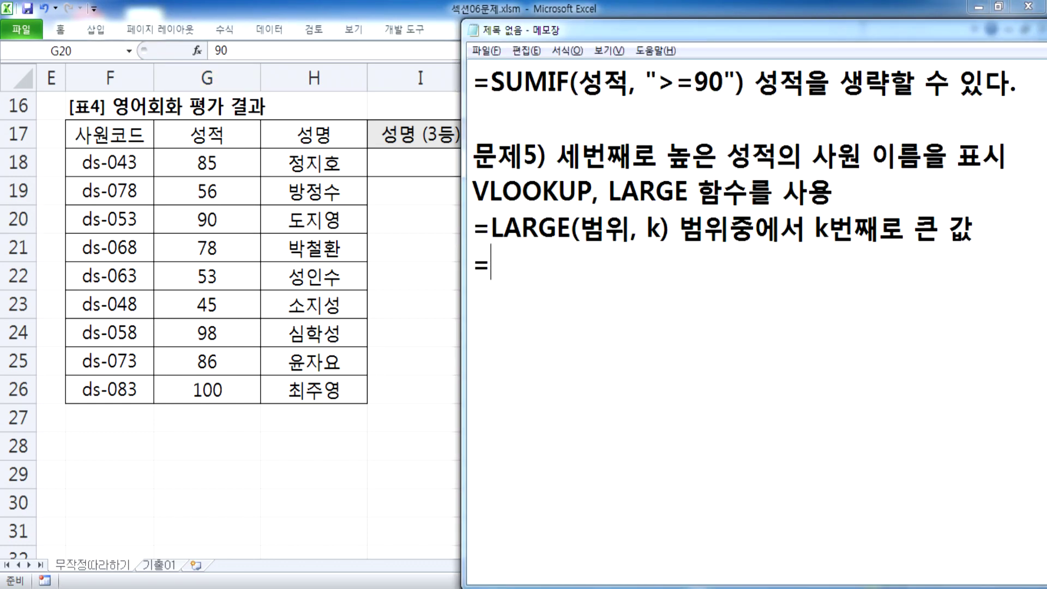
{"action": "type", "text": "VLOOKUOP"}
{"action": "key", "text": "BackSpace"}
{"action": "key", "text": "BackSpace"}
{"action": "type", "text": "P("}
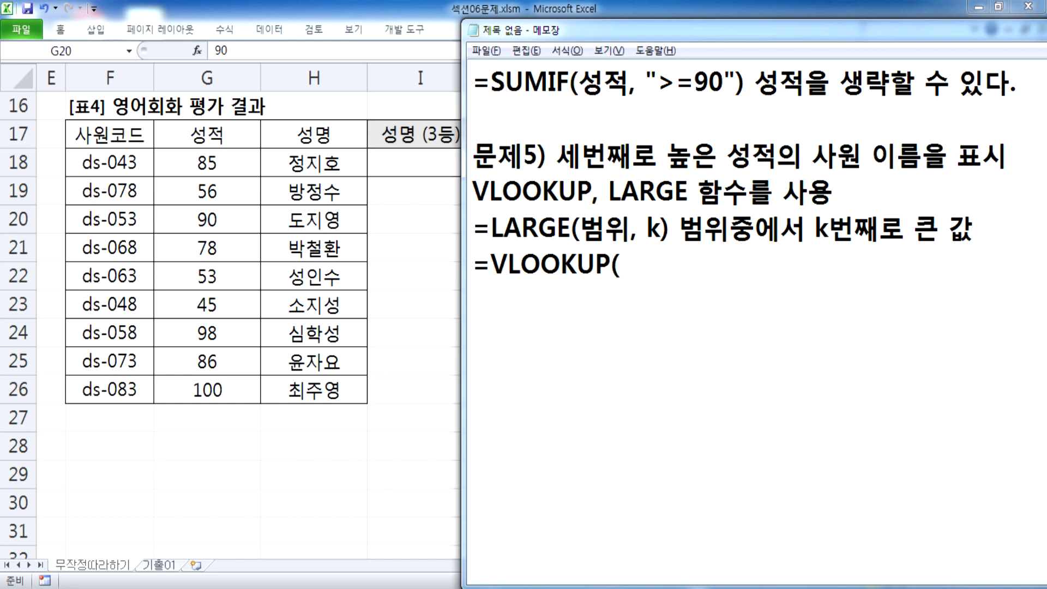
{"action": "type", "text": "WJA"}
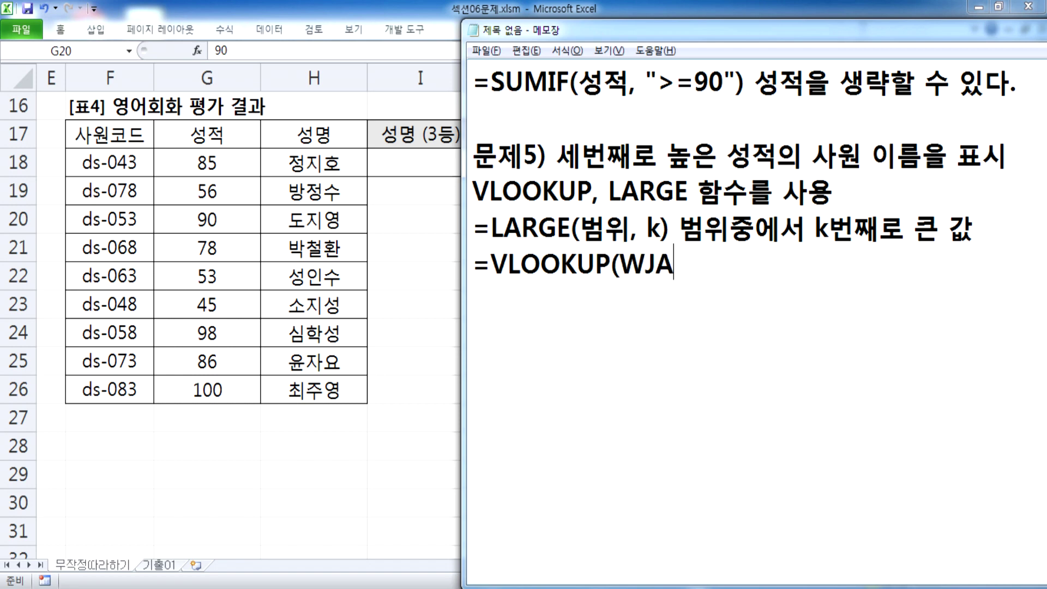
{"action": "key", "text": "BackSpace"}
{"action": "key", "text": "BackSpace"}
{"action": "key", "text": "BackSpace"}
{"action": "type", "text": "서성적, "}
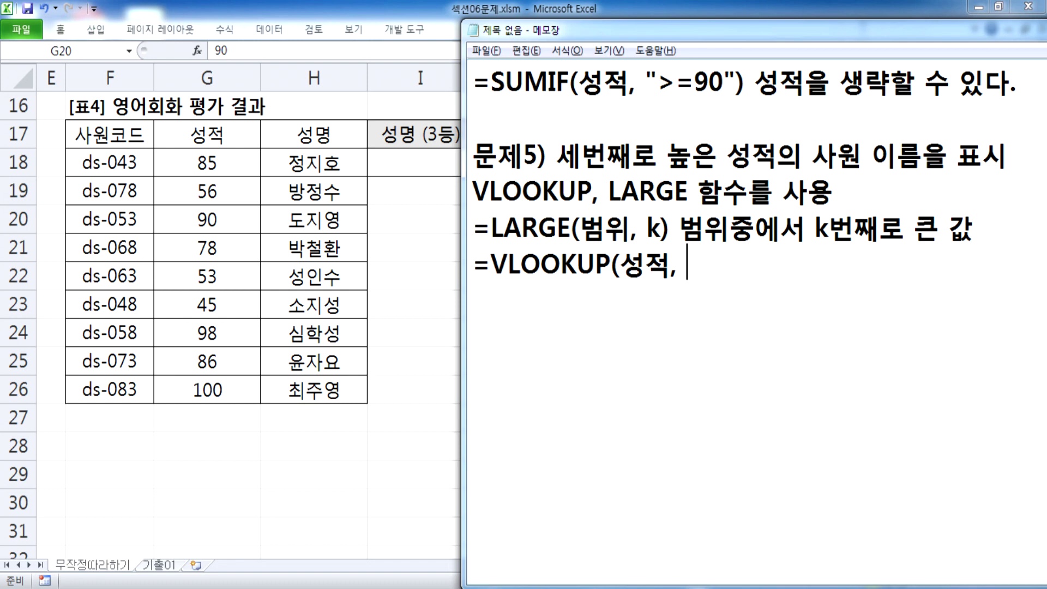
{"action": "type", "text": "결과표-,"}
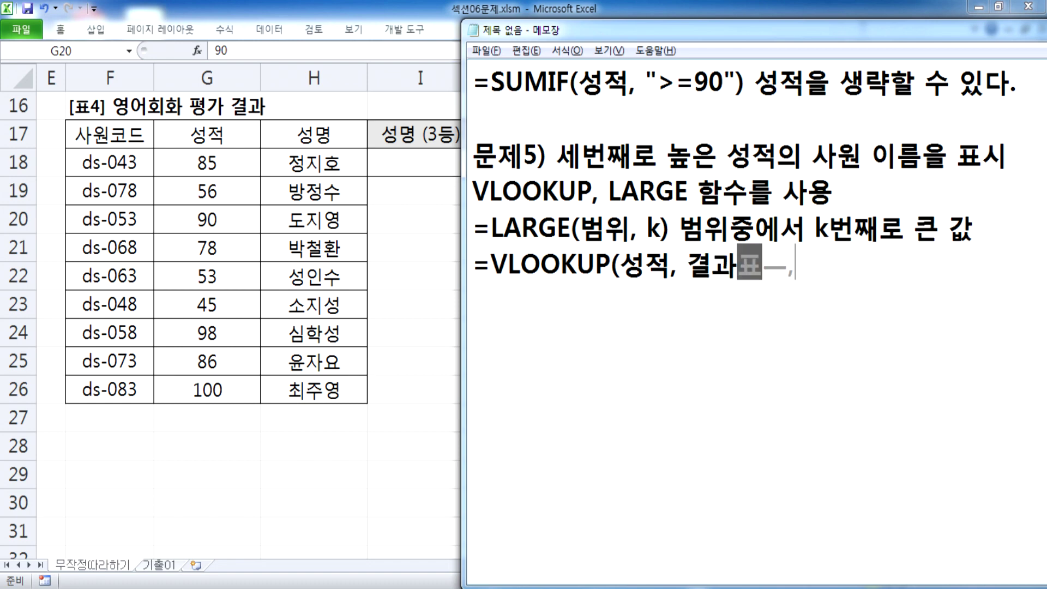
{"action": "key", "text": "BackSpace"}
{"action": "key", "text": "BackSpace"}
{"action": "key", "text": "BackSpace"}
{"action": "type", "text": ", 순번, "}
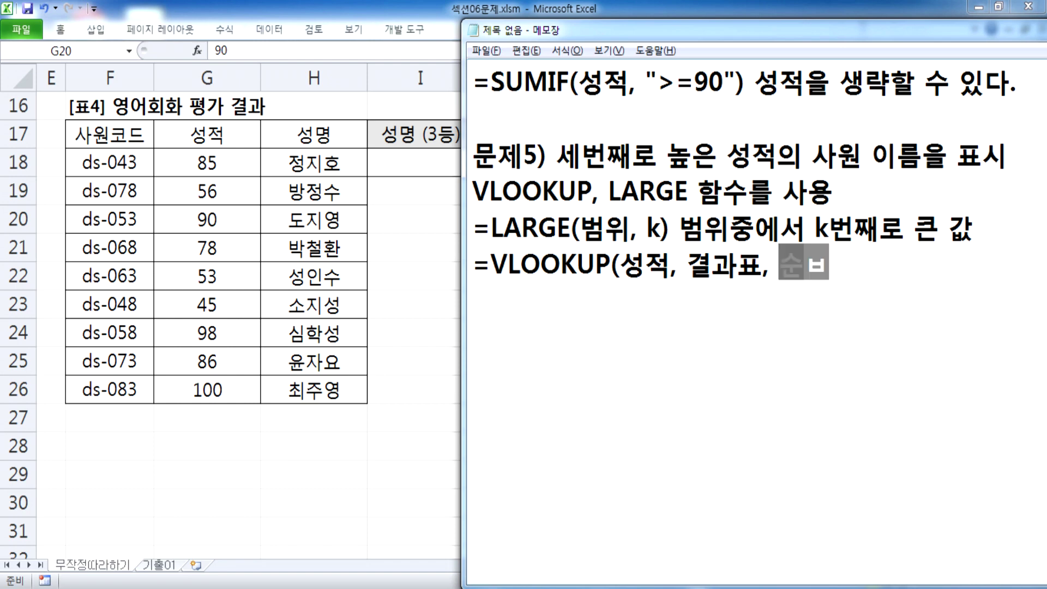
{"action": "type", "text": "옵션("}
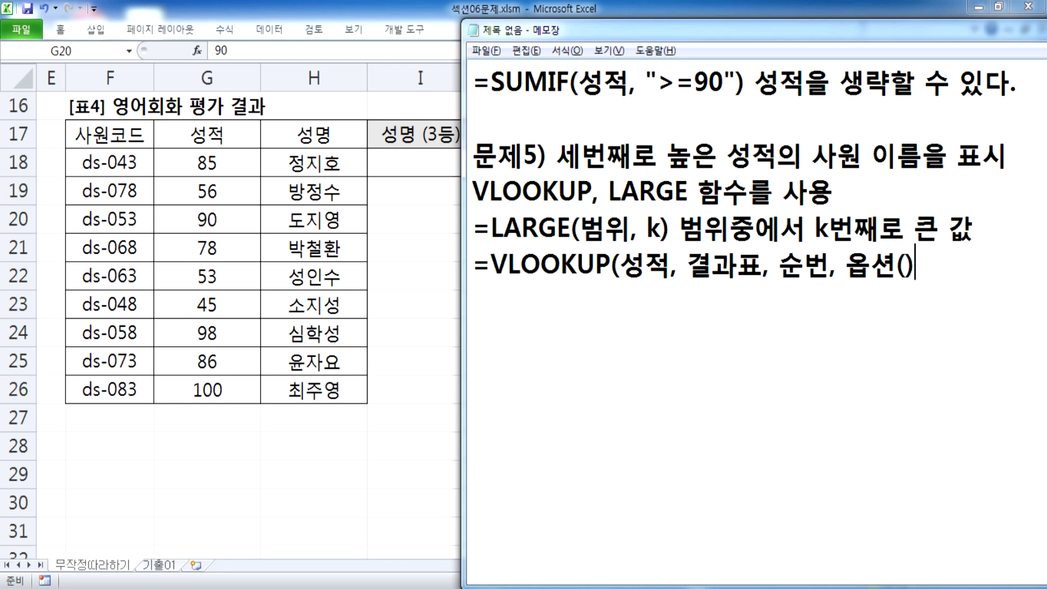
{"action": "key", "text": "BackSpace"}
{"action": "type", "text": ")"}
{"action": "key", "text": "Return"}
Begin the example line =VLOOKUP(90, below the syntax line.
{"action": "type", "text": "="}
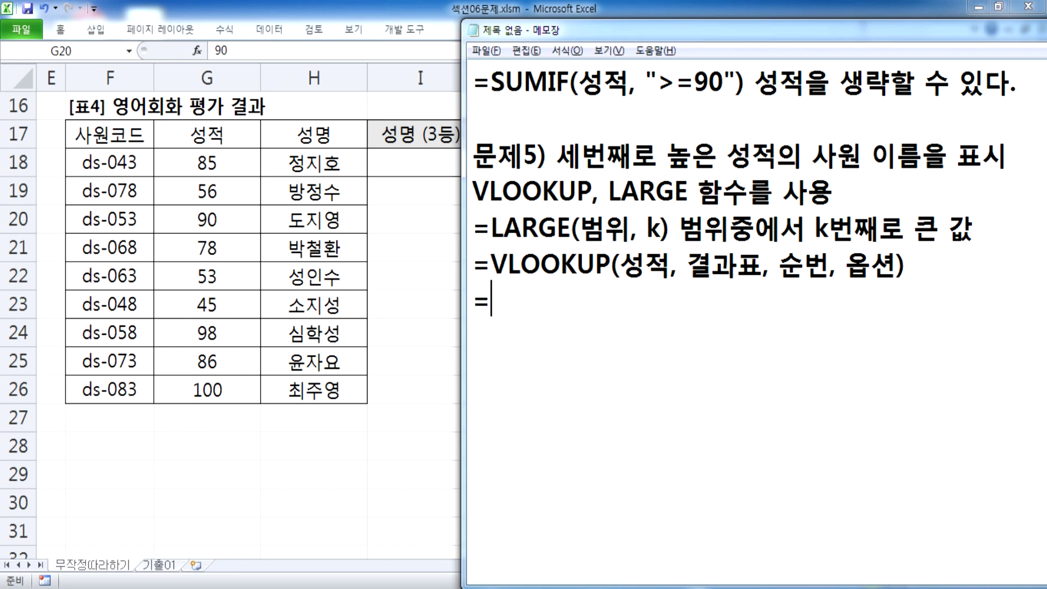
{"action": "type", "text": "VLOOKUPO"}
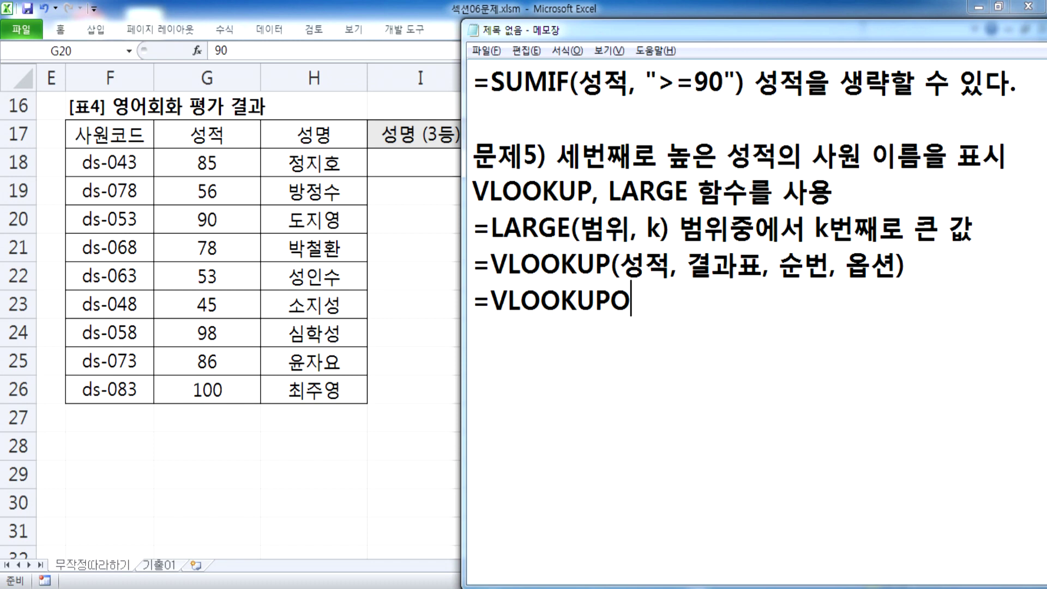
{"action": "key", "text": "BackSpace"}
{"action": "type", "text": "(6"}
{"action": "key", "text": "BackSpace"}
{"action": "type", "text": "90,"}
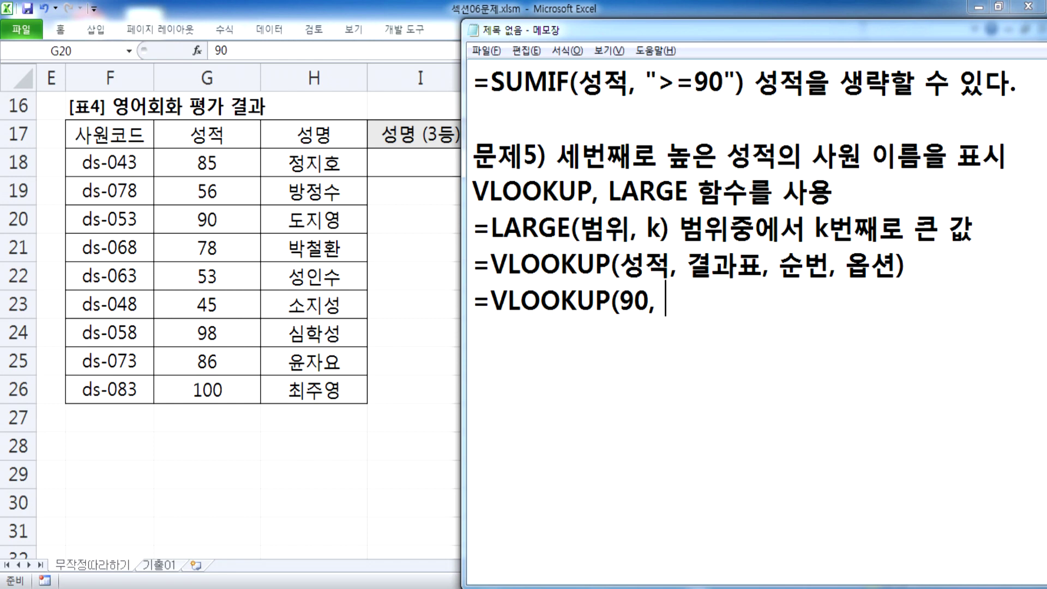
Point out the top three scores in column G: 100, 98 and 90.
{"action": "left_click", "coordinate": [223, 221]}
{"action": "left_click", "coordinate": [243, 387]}
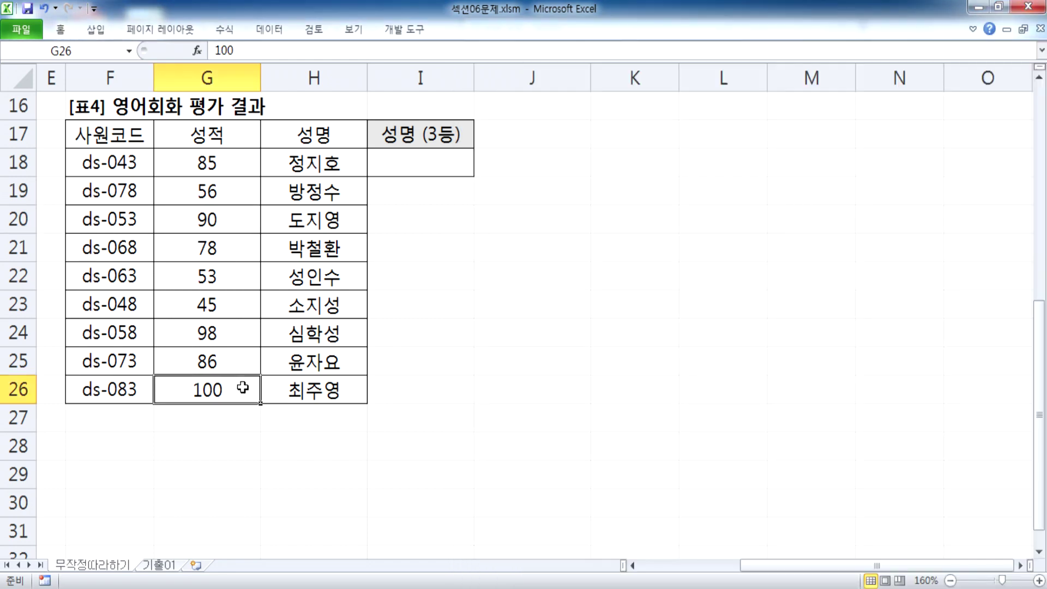
{"action": "left_click", "coordinate": [226, 337]}
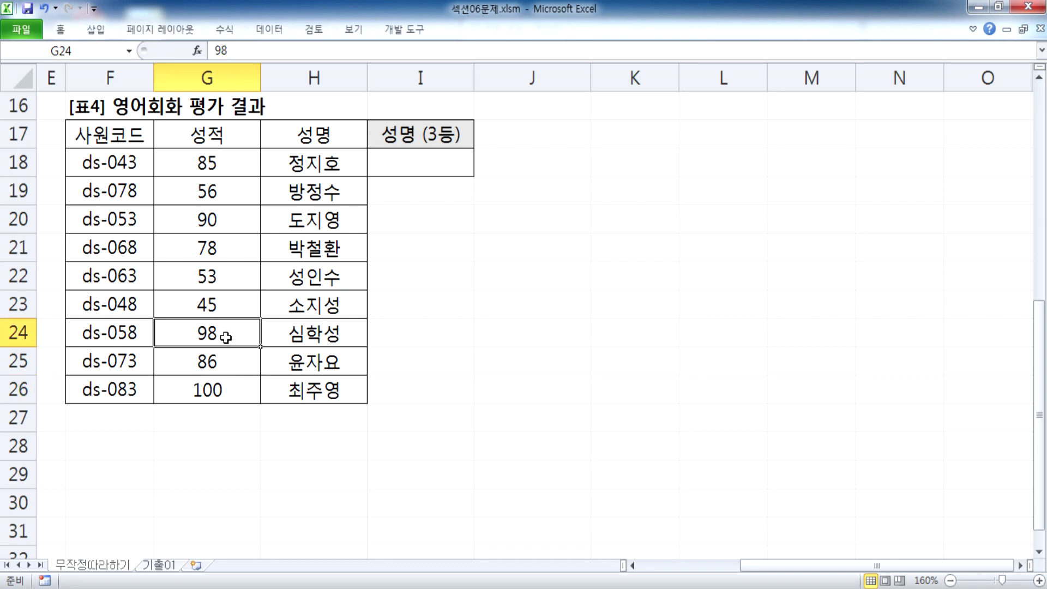
{"action": "left_click", "coordinate": [223, 220]}
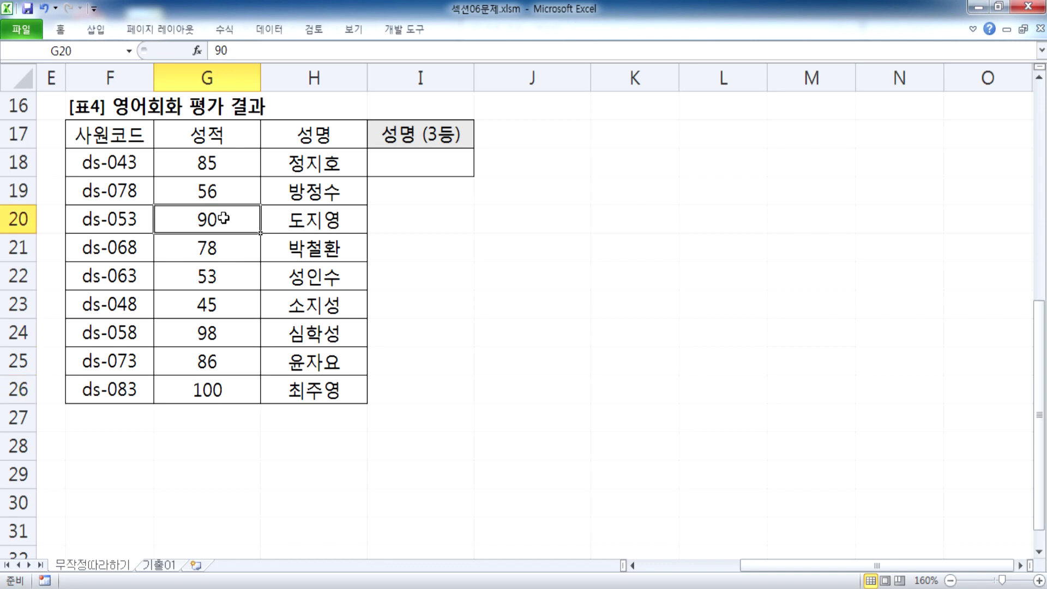
Enter =LARGE(G18:G26,3) in I18.
{"action": "left_click", "coordinate": [420, 163]}
{"action": "type", "text": "="}
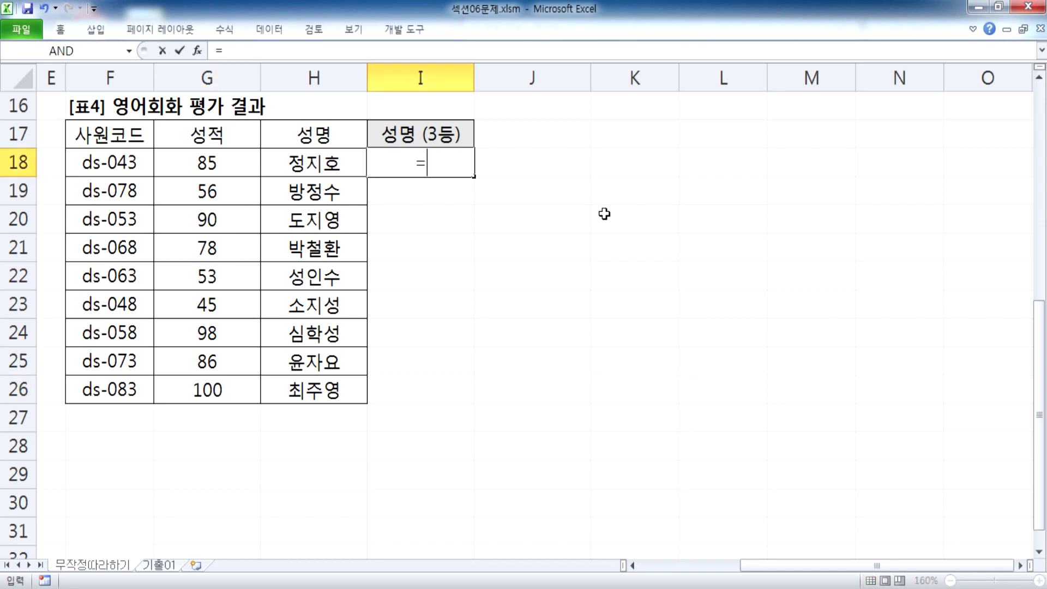
{"action": "type", "text": "ㅁ"}
{"action": "key", "text": "BackSpace"}
{"action": "type", "text": "L;"}
{"action": "key", "text": "BackSpace"}
{"action": "type", "text": "ARGE("}
{"action": "left_click_drag", "start_coordinate": [216, 174], "coordinate": [245, 389]}
{"action": "type", "text": ",3"}
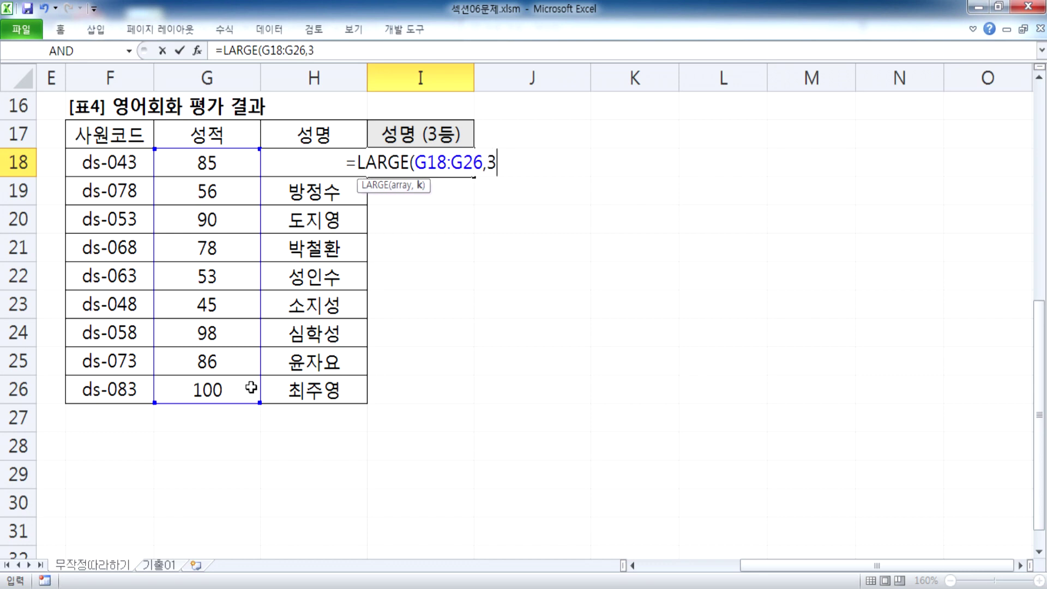
{"action": "key", "text": "Return"}
Confirm I18 returns 90 and find the name beside that score.
{"action": "left_click", "coordinate": [416, 158]}
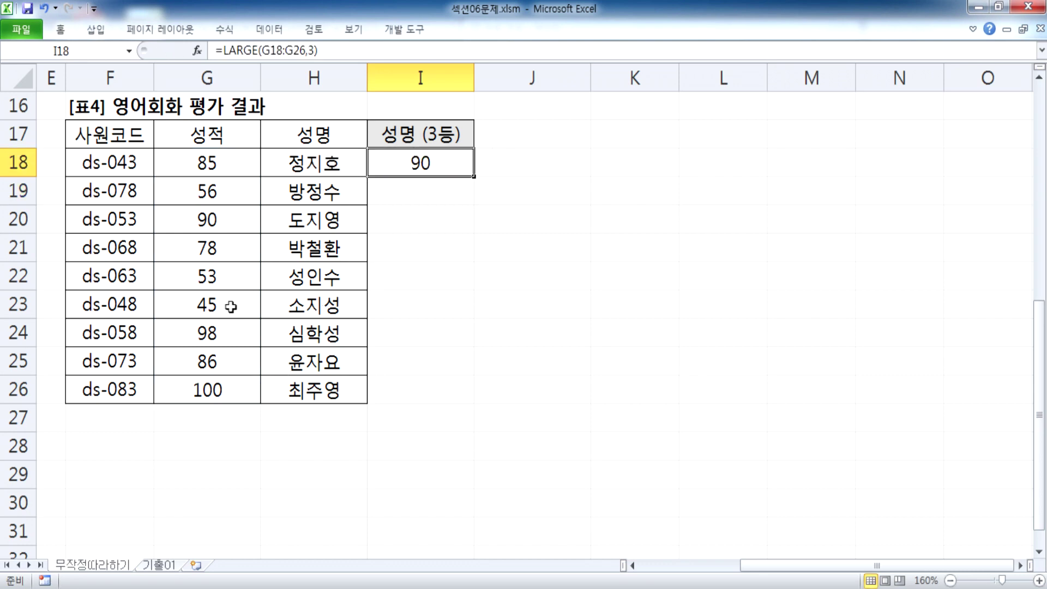
{"action": "left_click", "coordinate": [223, 220]}
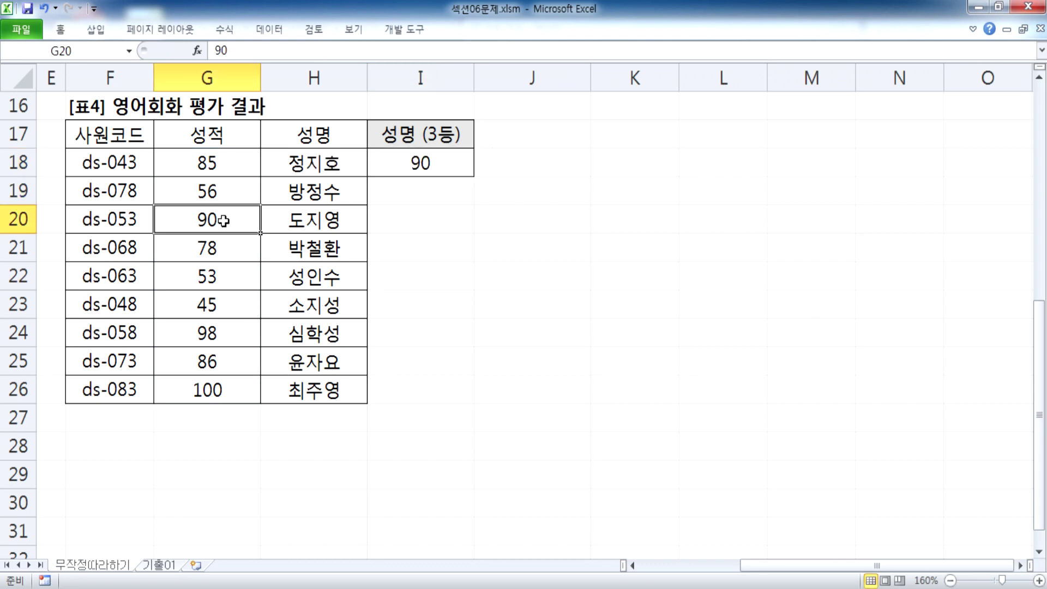
{"action": "left_click", "coordinate": [331, 225]}
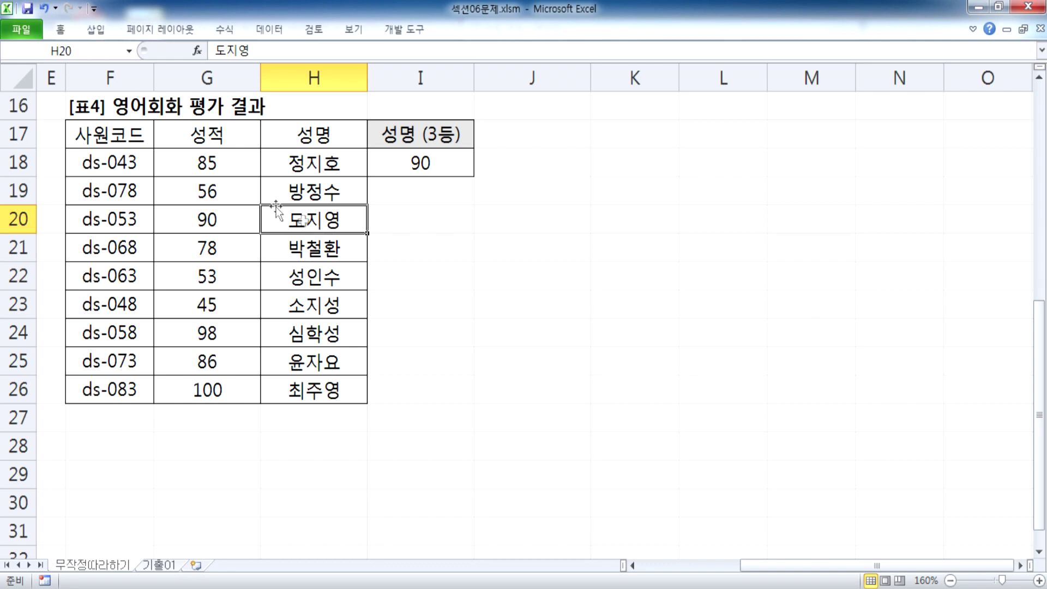
Compare the full table F18:H26 with the score and name columns G18:H26 as lookup table.
{"action": "key", "text": "alt+Tab"}
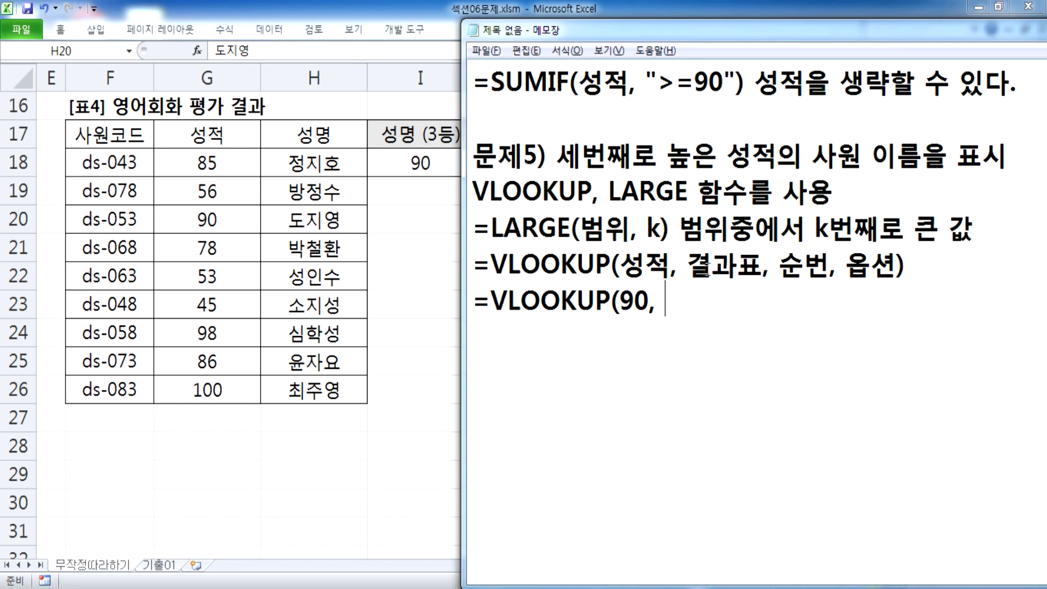
{"action": "key", "text": "alt+Tab"}
{"action": "left_click_drag", "start_coordinate": [142, 157], "coordinate": [326, 394]}
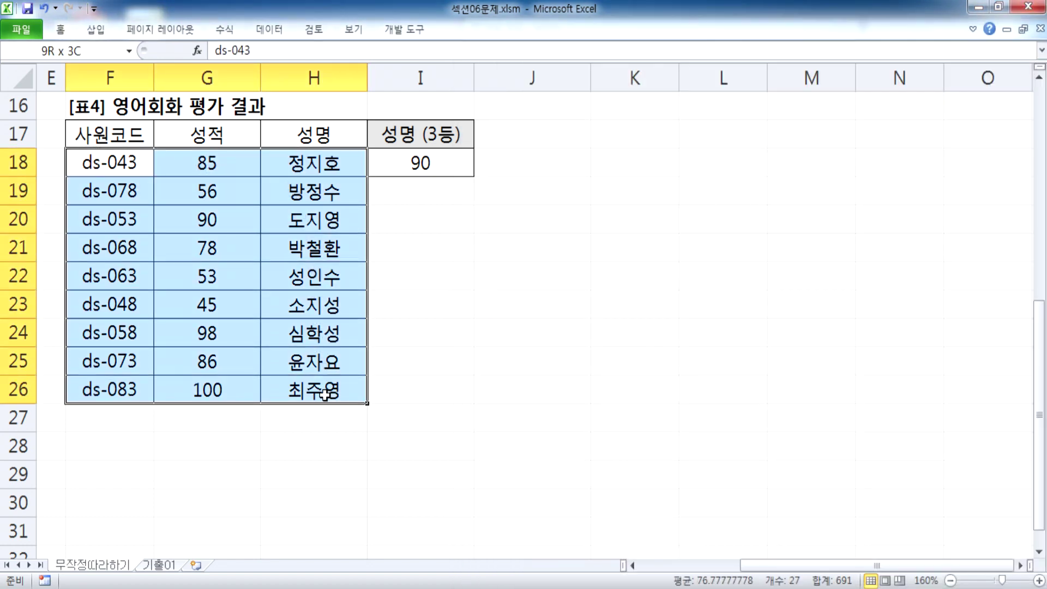
{"action": "left_click_drag", "start_coordinate": [188, 158], "coordinate": [312, 385]}
{"action": "key", "text": "alt+Tab"}
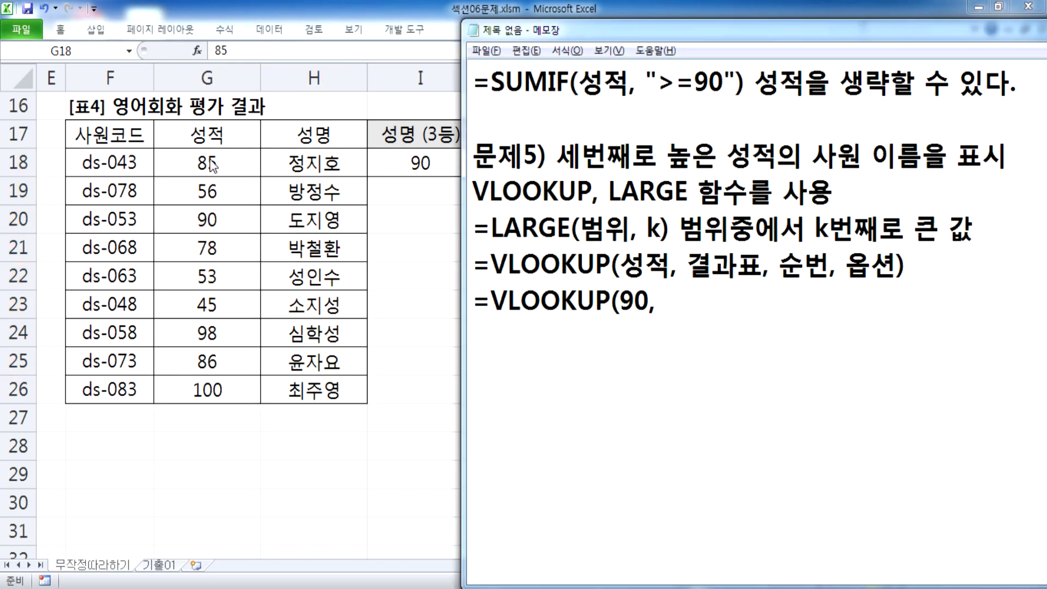
{"action": "key", "text": "alt+Tab"}
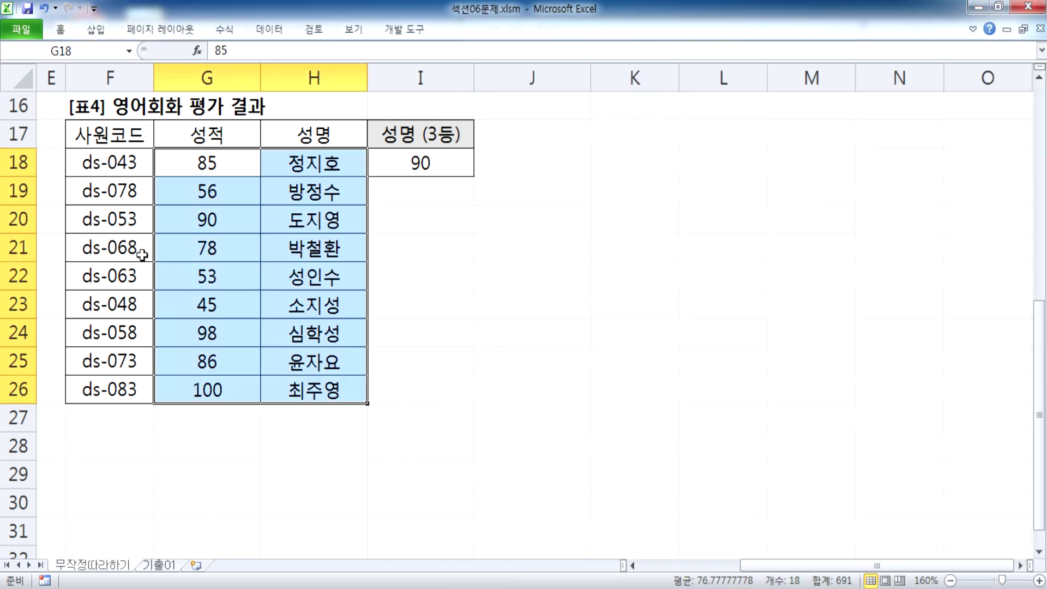
{"action": "left_click_drag", "start_coordinate": [84, 163], "coordinate": [305, 376]}
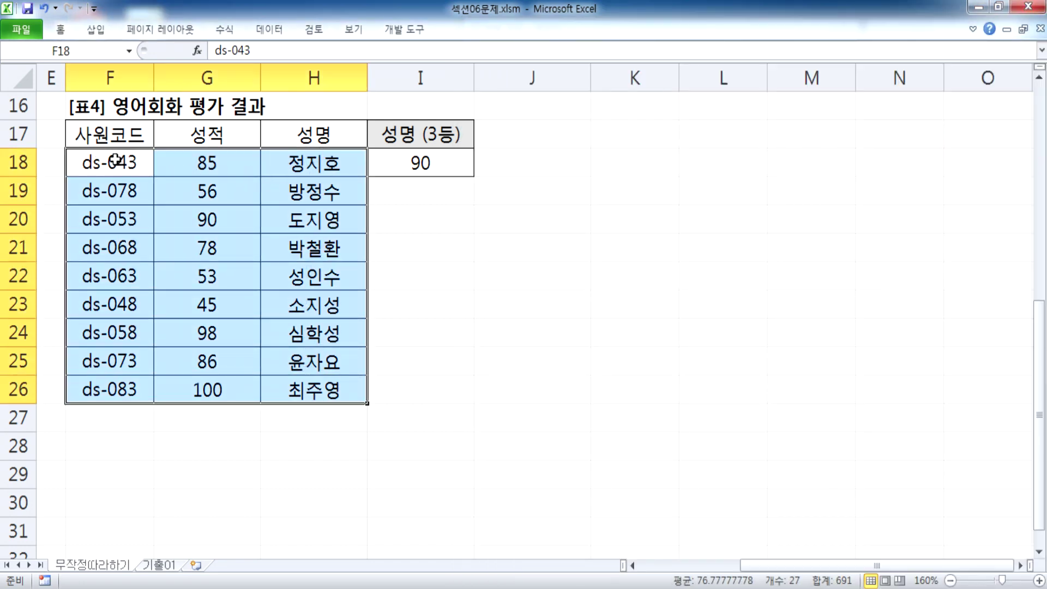
{"action": "left_click_drag", "start_coordinate": [214, 163], "coordinate": [278, 391]}
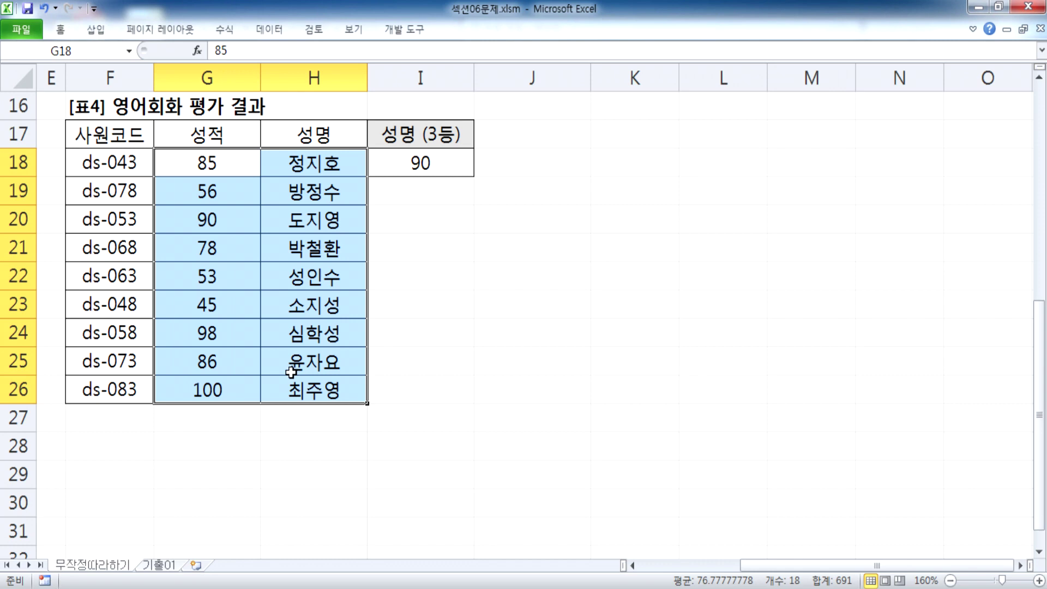
{"action": "key", "text": "alt+Tab"}
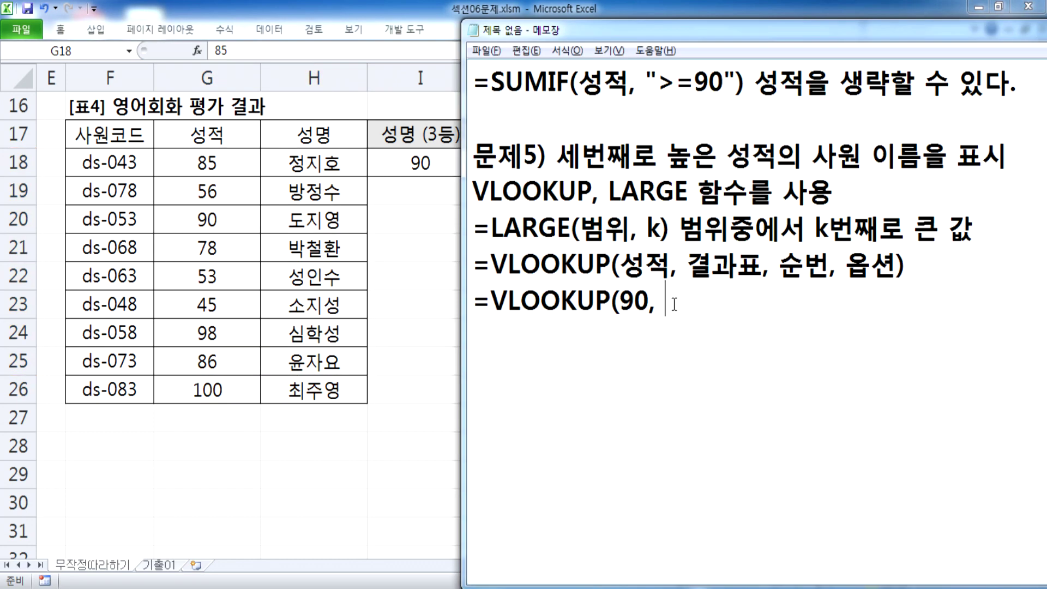
Add the range G18:H26 after =VLOOKUP(90, in the notes.
{"action": "type", "text": "ㅎ18:"}
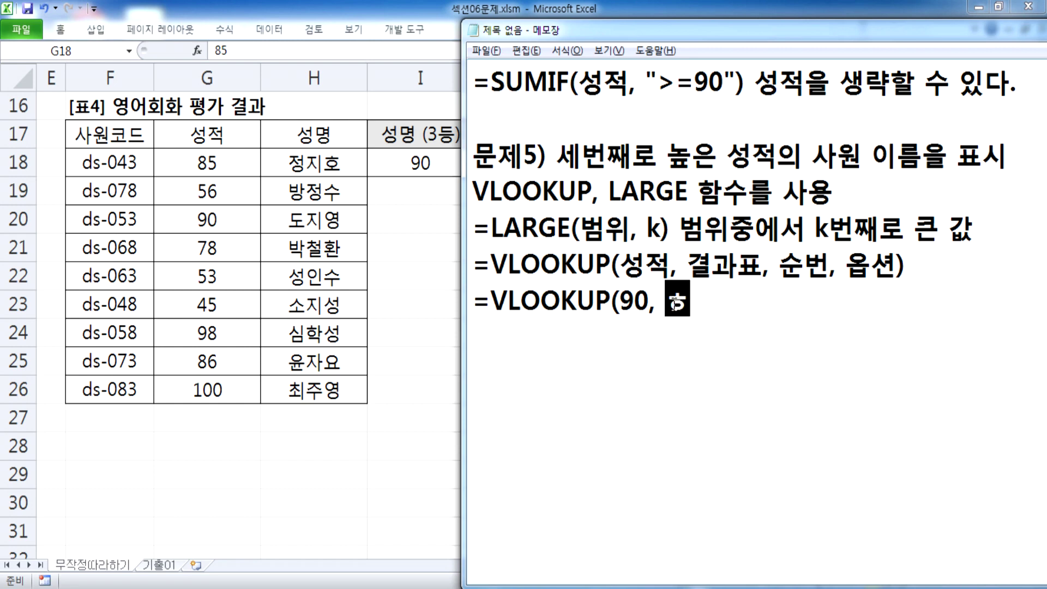
{"action": "key", "text": "Left"}
{"action": "key", "text": "Left"}
{"action": "key", "text": "Left"}
{"action": "key", "text": "Left"}
{"action": "type", "text": "G"}
{"action": "key", "text": "End"}
{"action": "key", "text": "Left"}
{"action": "key", "text": "Left"}
{"action": "key", "text": "Left"}
{"action": "key", "text": "Left"}
{"action": "key", "text": "Delete"}
{"action": "key", "text": "End"}
{"action": "type", "text": "H26"}
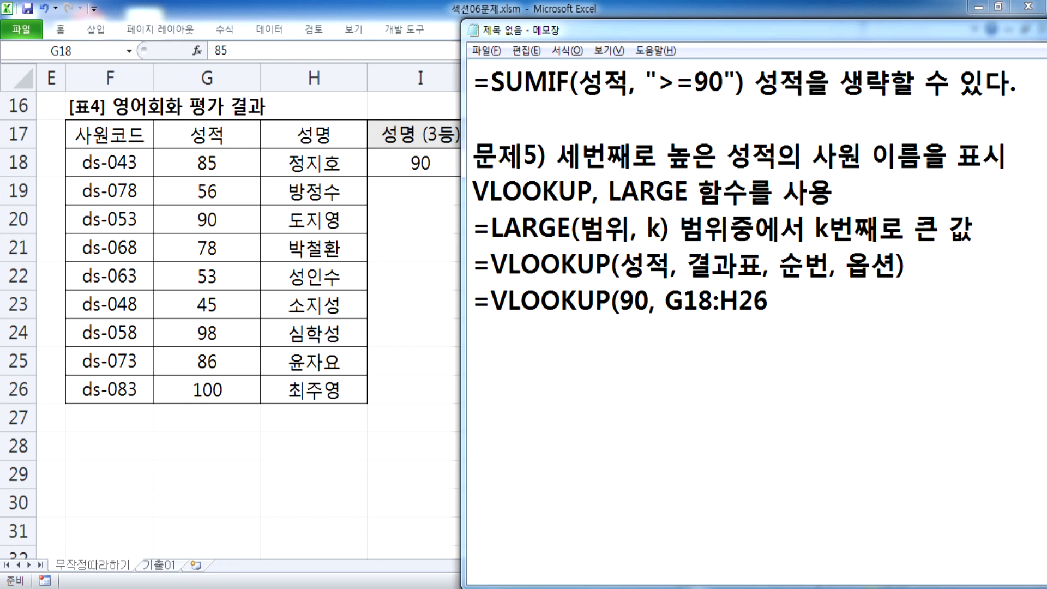
Re-check the G18:H26 lookup table in the worksheet.
{"action": "key", "text": "alt+Tab"}
{"action": "right_click", "coordinate": [710, 498]}
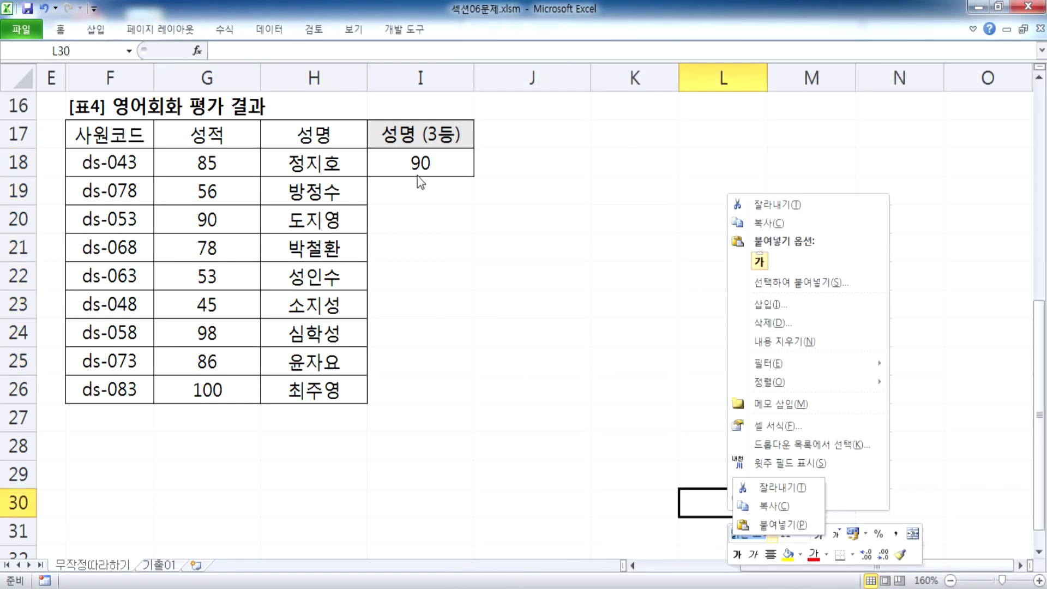
{"action": "key", "text": "Escape"}
{"action": "left_click", "coordinate": [340, 174]}
{"action": "left_click_drag", "start_coordinate": [218, 172], "coordinate": [317, 388]}
{"action": "key", "text": "alt+Tab"}
Finish the example as =VLOOKUP(90, G18:H26, 2, FALSE).
{"action": "type", "text": ","}
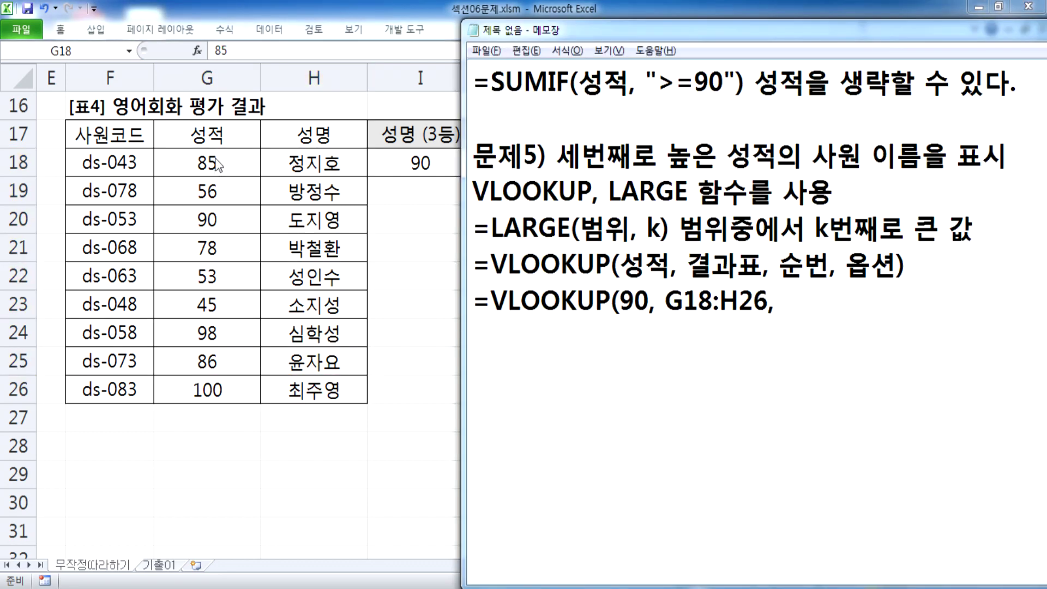
{"action": "type", "text": "2,"}
{"action": "type", "text": "FALSE)"}
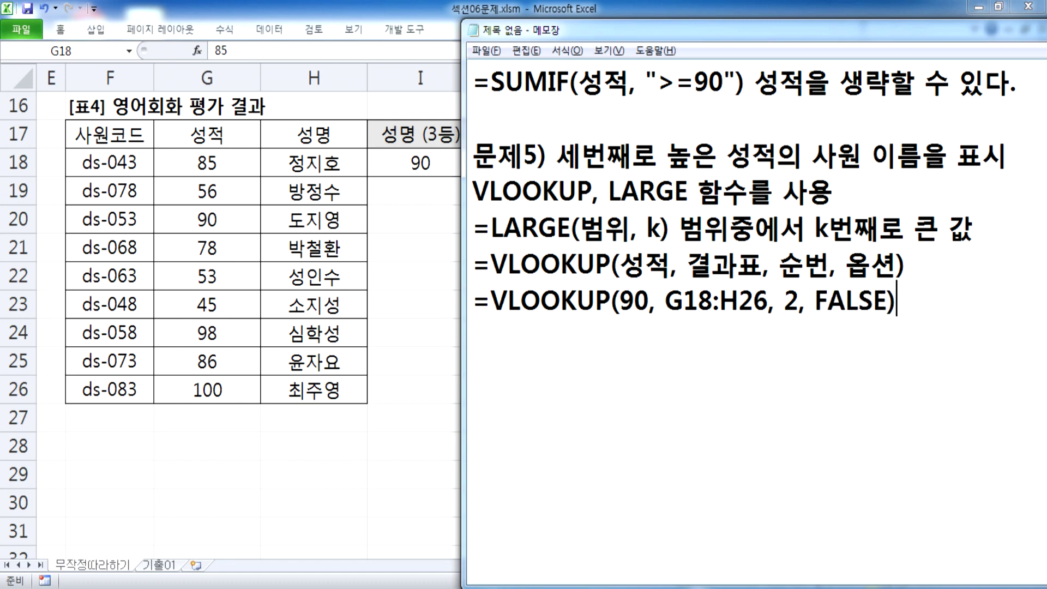
Duplicate the example line and replace 90 with LARGE(G18:G26, 3).
{"action": "key", "text": "Return"}
{"action": "left_click_drag", "start_coordinate": [475, 301], "coordinate": [476, 330]}
{"action": "key", "text": "ctrl+c"}
{"action": "left_click", "coordinate": [569, 344]}
{"action": "key", "text": "ctrl+v"}
{"action": "left_click_drag", "start_coordinate": [617, 338], "coordinate": [648, 338]}
{"action": "type", "text": "LARGE("}
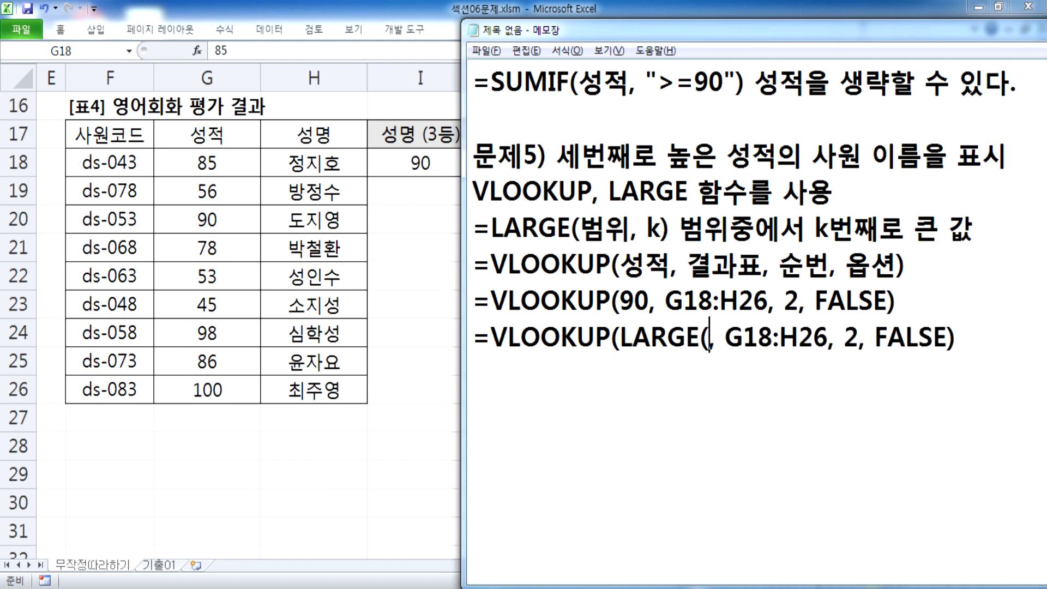
{"action": "type", "text": "G1"}
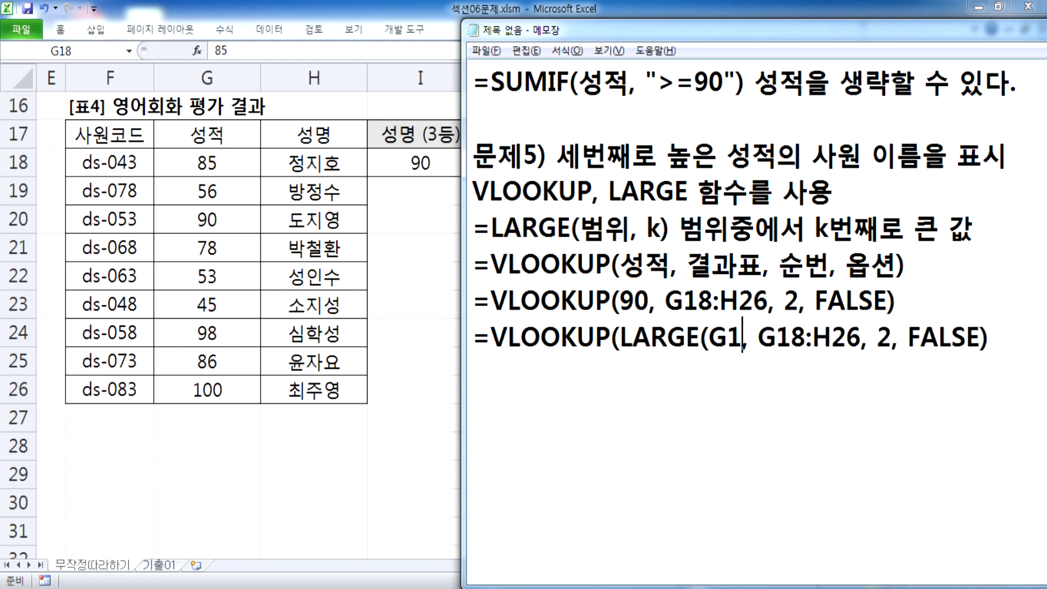
{"action": "type", "text": "8:G26, 3)"}
Reposition the notes window, highlight the k value 3, and return to the worksheet.
{"action": "left_click_drag", "start_coordinate": [577, 21], "coordinate": [432, 12]}
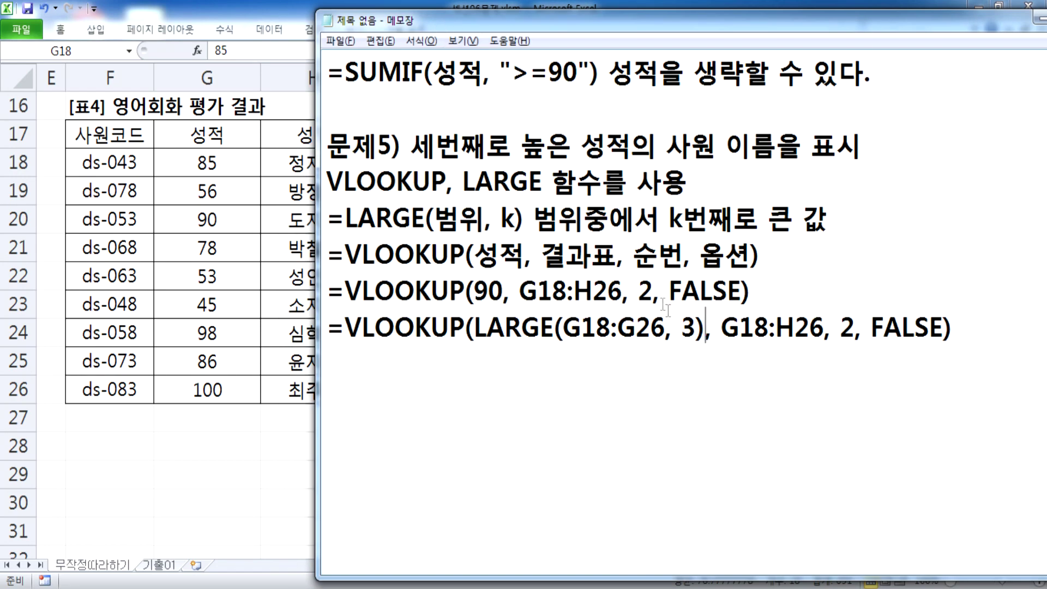
{"action": "double_click", "coordinate": [690, 329]}
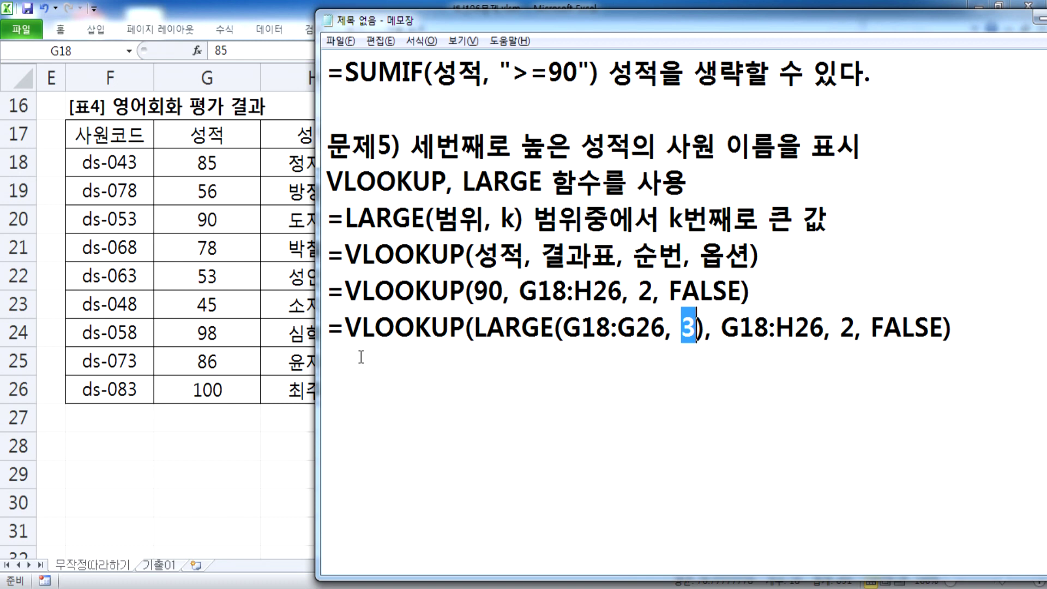
{"action": "key", "text": "alt+Tab"}
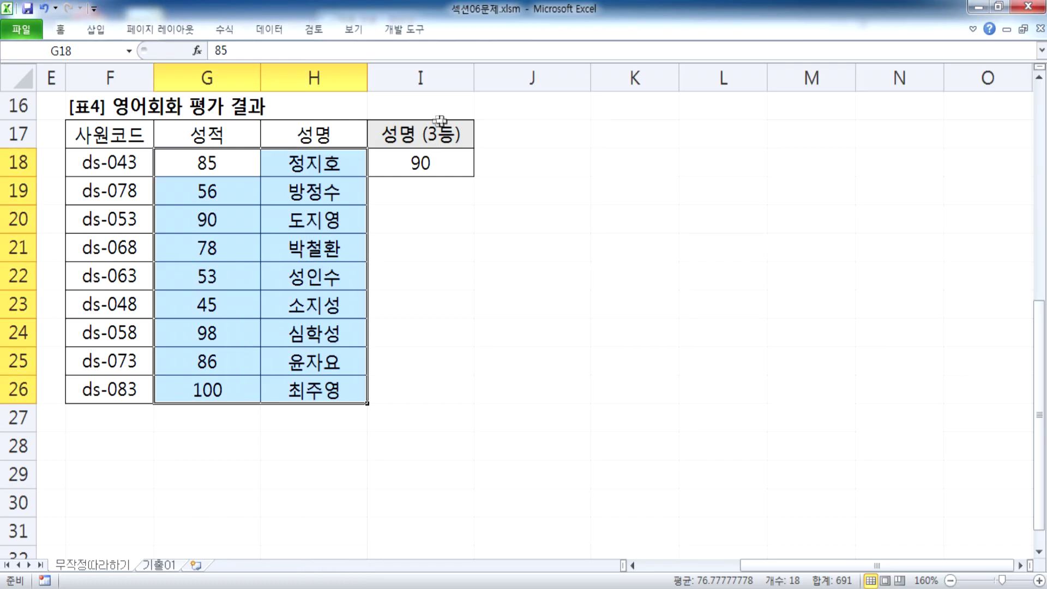
{"action": "left_click", "coordinate": [429, 134]}
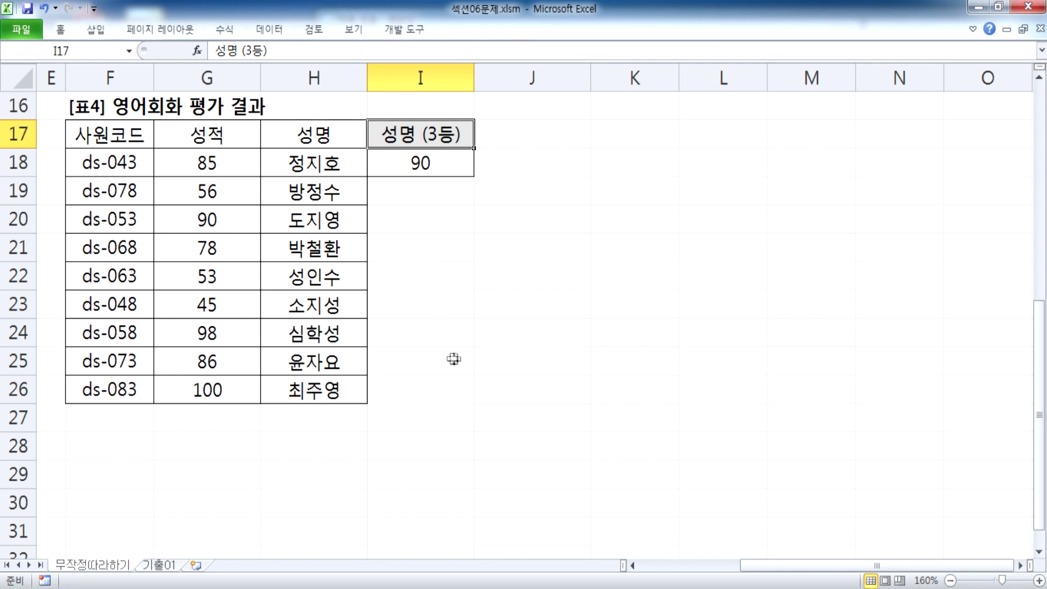
Replace I18's formula with the nested =VLOOKUP(LARGE(G18:G26,3),G18:H26,2,FALSE) copied from the notes.
{"action": "key", "text": "alt+Tab"}
{"action": "left_click_drag", "start_coordinate": [954, 327], "coordinate": [328, 327]}
{"action": "key", "text": "alt+Tab"}
{"action": "double_click", "coordinate": [435, 162]}
{"action": "key", "text": "End"}
{"action": "key", "text": "shift+Home"}
{"action": "key", "text": "ctrl+v"}
{"action": "key", "text": "Return"}
Change the LARGE k argument in I18 to 1 so it shows the top scorer.
{"action": "left_click", "coordinate": [456, 166]}
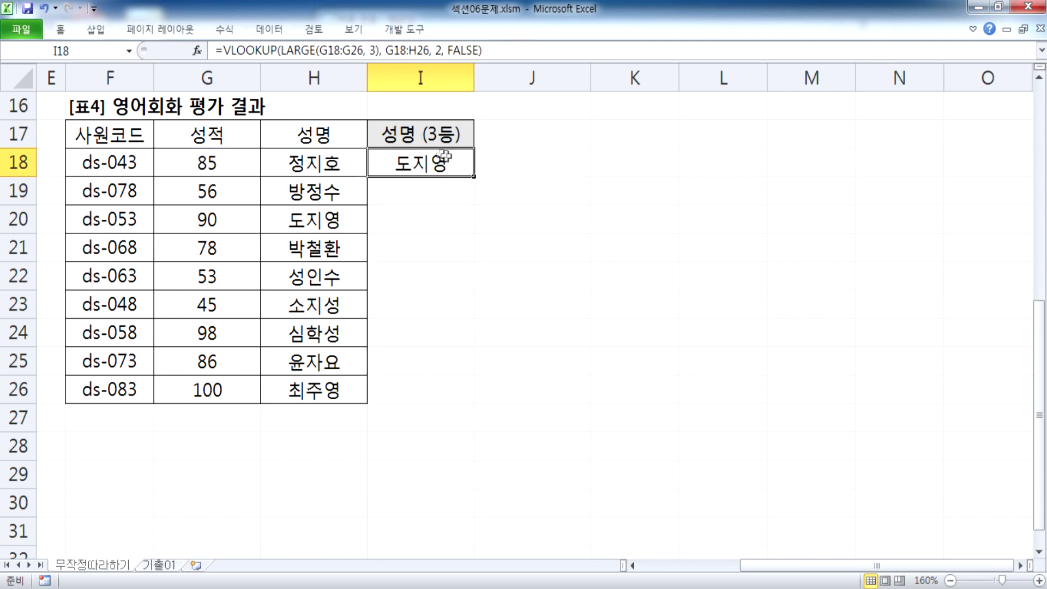
{"action": "key", "text": "F2"}
{"action": "left_click", "coordinate": [464, 170]}
{"action": "key", "text": "BackSpace"}
{"action": "type", "text": "1"}
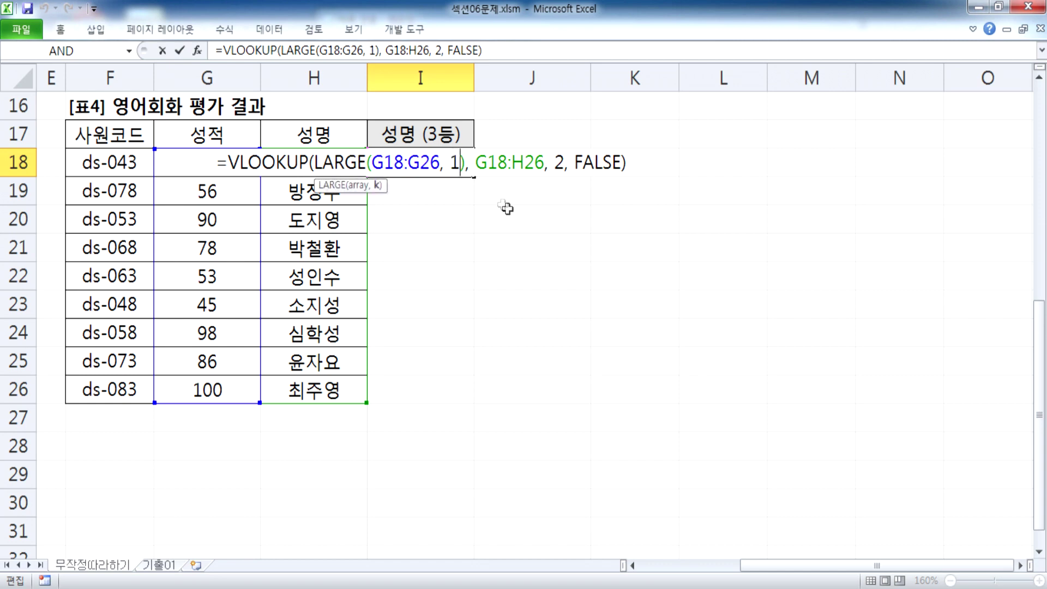
{"action": "key", "text": "Return"}
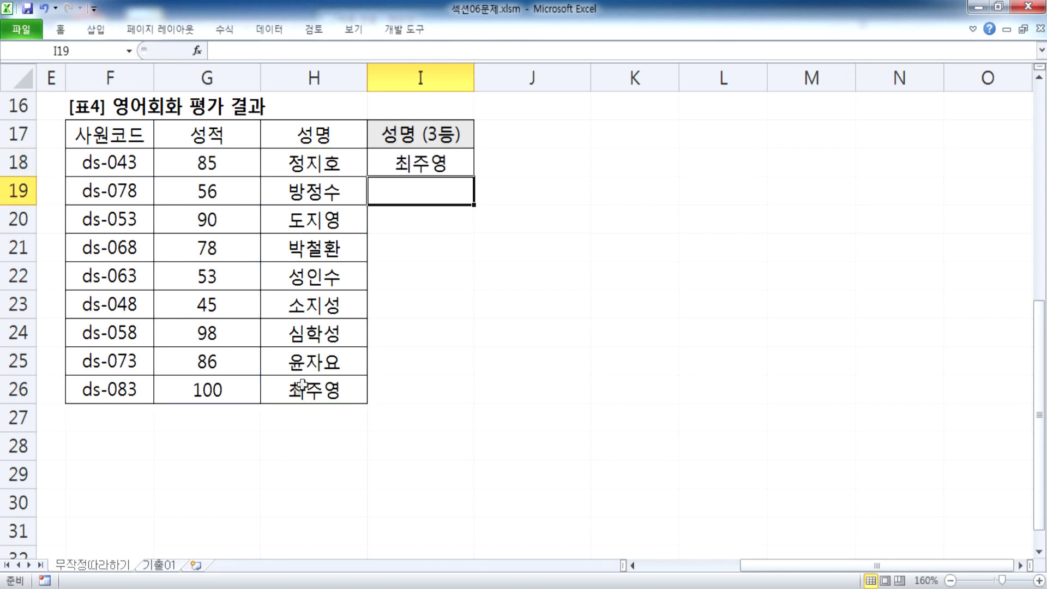
Try k = 2 for the second-place scorer, then set k back to 3 for third place.
{"action": "double_click", "coordinate": [437, 172]}
{"action": "key", "text": "shift+Left"}
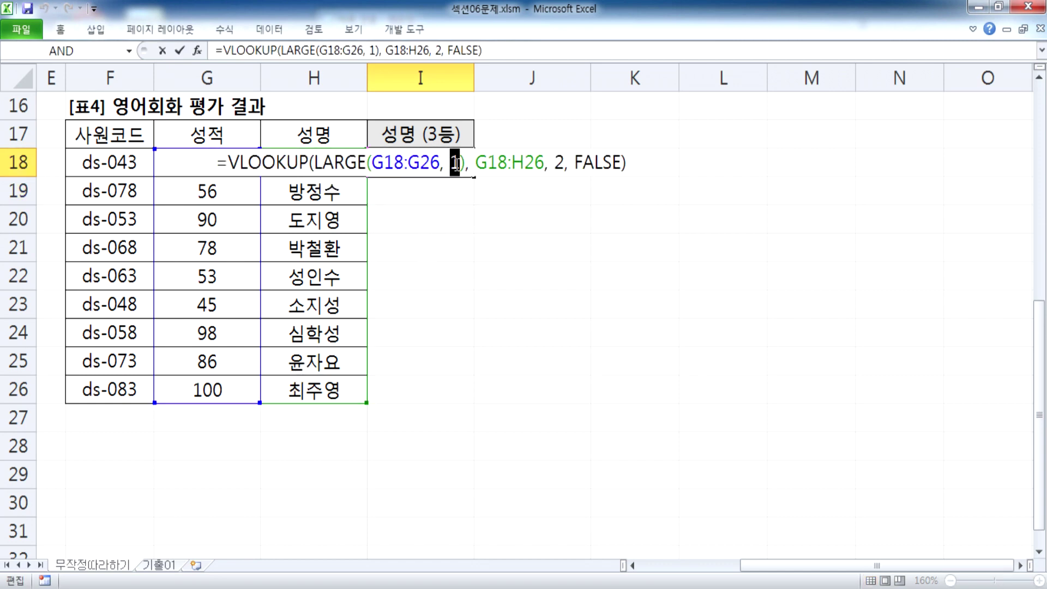
{"action": "type", "text": "2"}
{"action": "key", "text": "Return"}
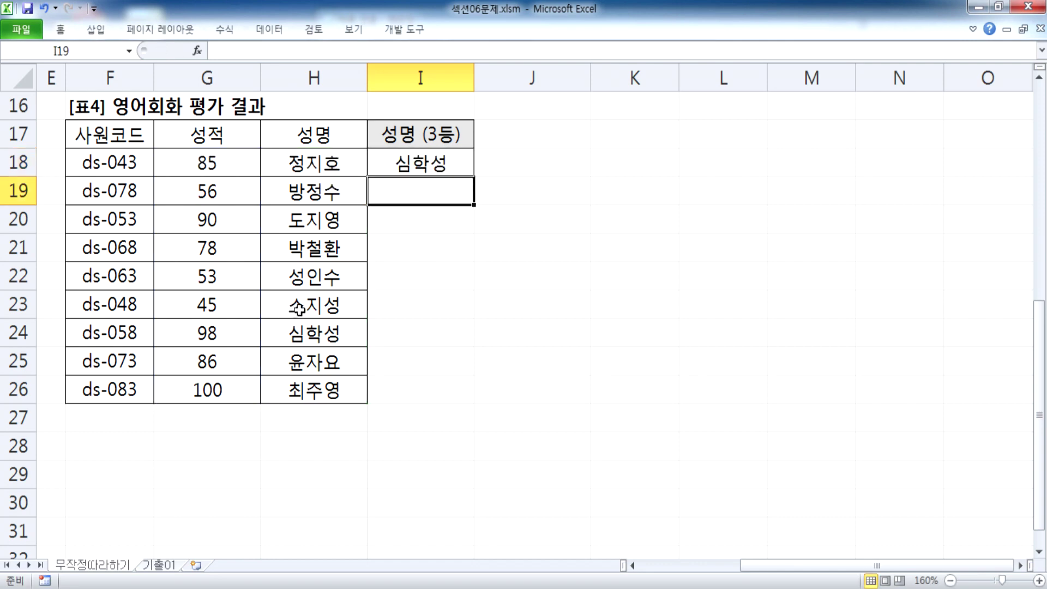
{"action": "double_click", "coordinate": [427, 164]}
{"action": "left_click", "coordinate": [460, 162]}
{"action": "key", "text": "shift+Left"}
{"action": "type", "text": "3"}
{"action": "key", "text": "Return"}
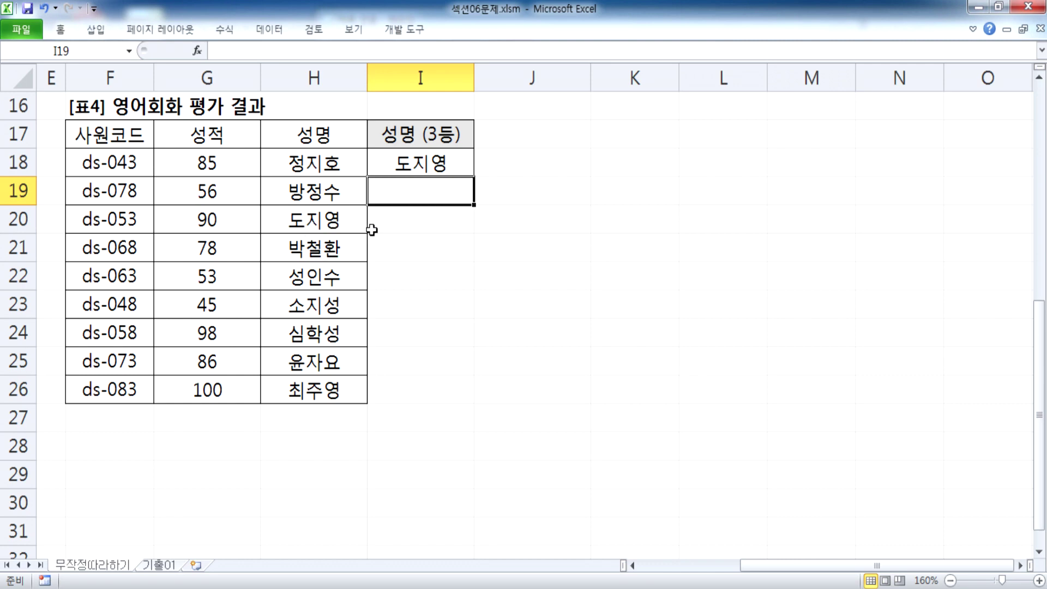
{"action": "left_click", "coordinate": [451, 165]}
Read through the nested VLOOKUP/LARGE notes in Notepad, then go back to column A of the Excel sheet.
{"action": "key", "text": "alt+Tab"}
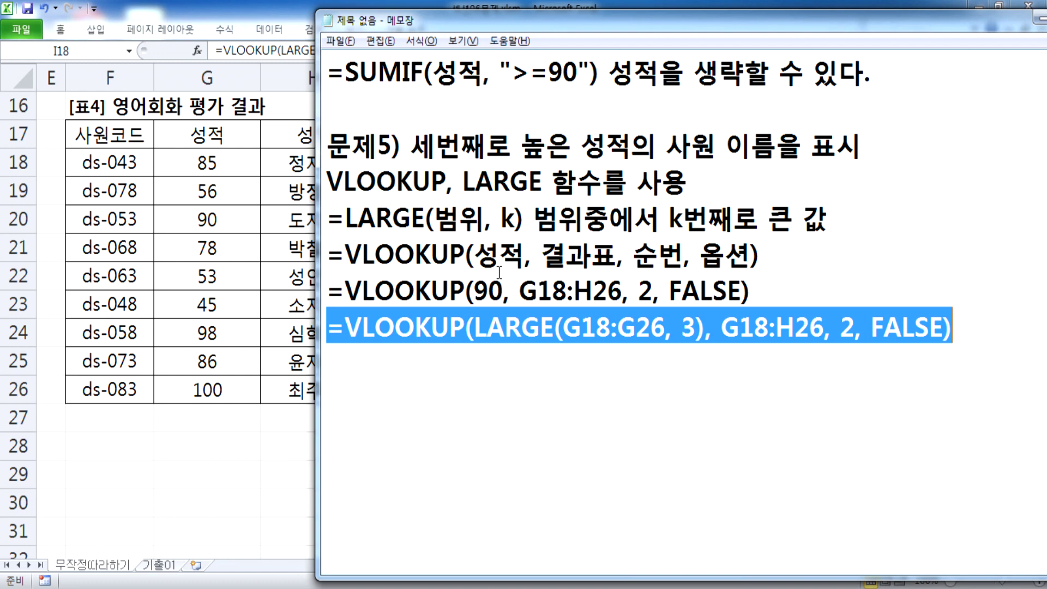
{"action": "left_click", "coordinate": [867, 346]}
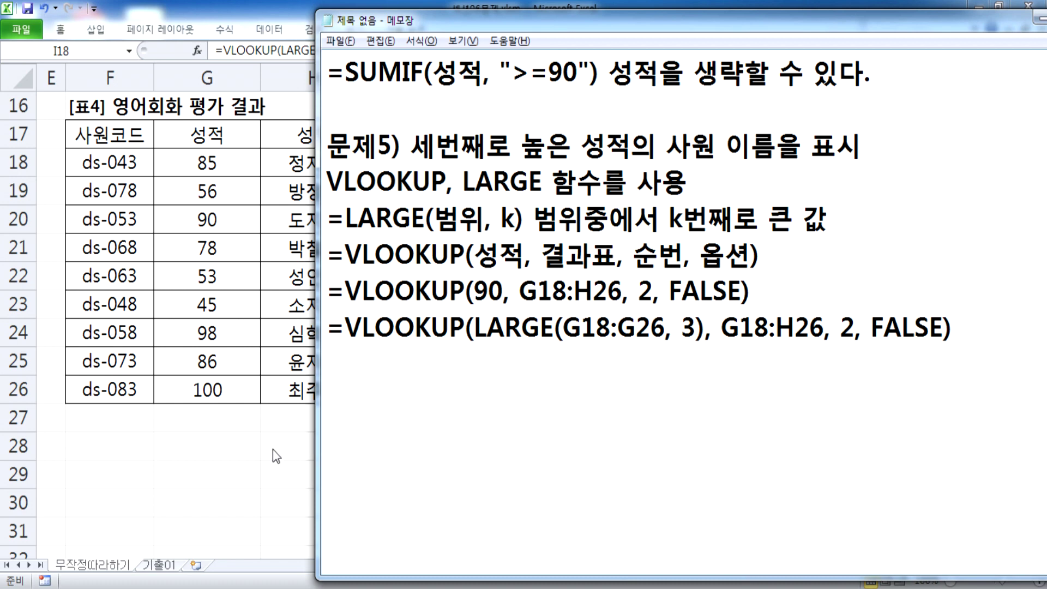
{"action": "key", "text": "alt+Tab"}
{"action": "key", "text": "Home"}
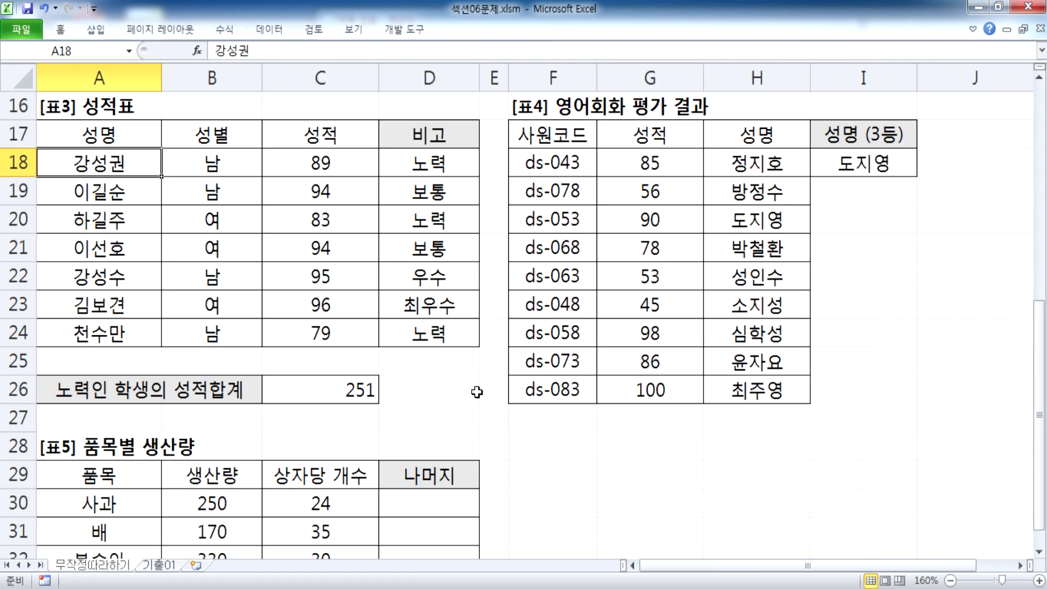
Move and narrow the Notepad window so the 품목별 생산량 table shows beside it.
{"action": "scroll", "coordinate": [400, 412], "scroll_direction": "down", "scroll_amount": 4}
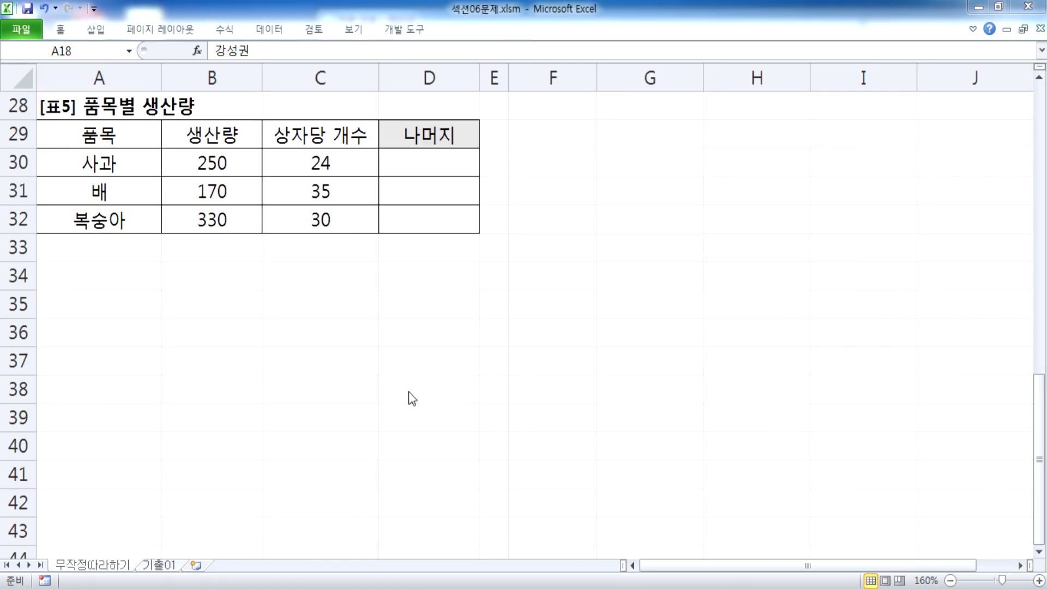
{"action": "key", "text": "alt+Tab"}
{"action": "left_click_drag", "start_coordinate": [440, 27], "coordinate": [382, 23]}
{"action": "left_click_drag", "start_coordinate": [262, 123], "coordinate": [483, 90]}
{"action": "scroll", "coordinate": [554, 284], "scroll_direction": "down", "scroll_amount": 7}
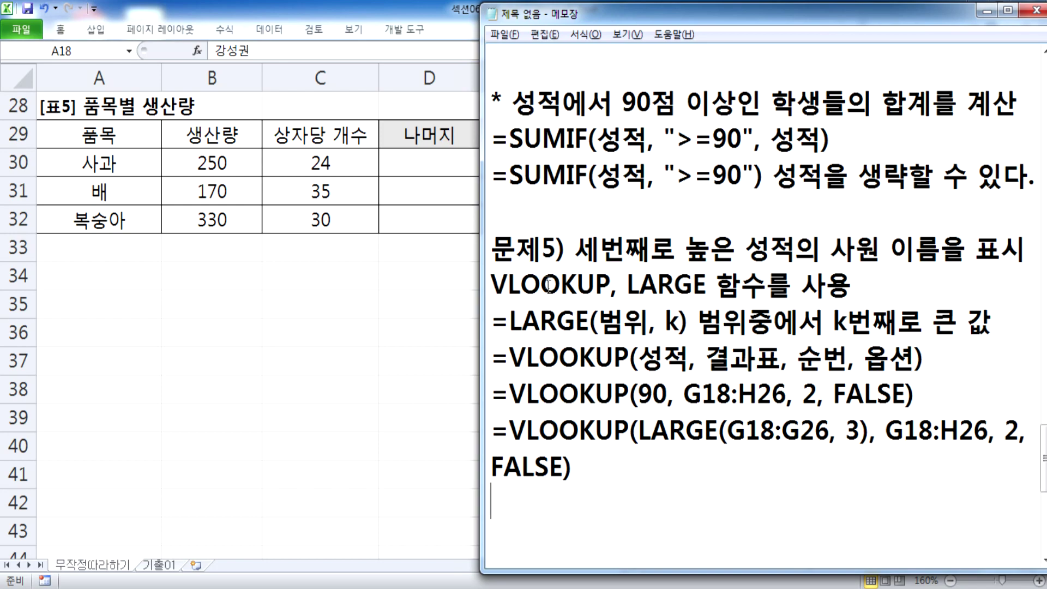
{"action": "scroll", "coordinate": [554, 284], "scroll_direction": "up", "scroll_amount": 2}
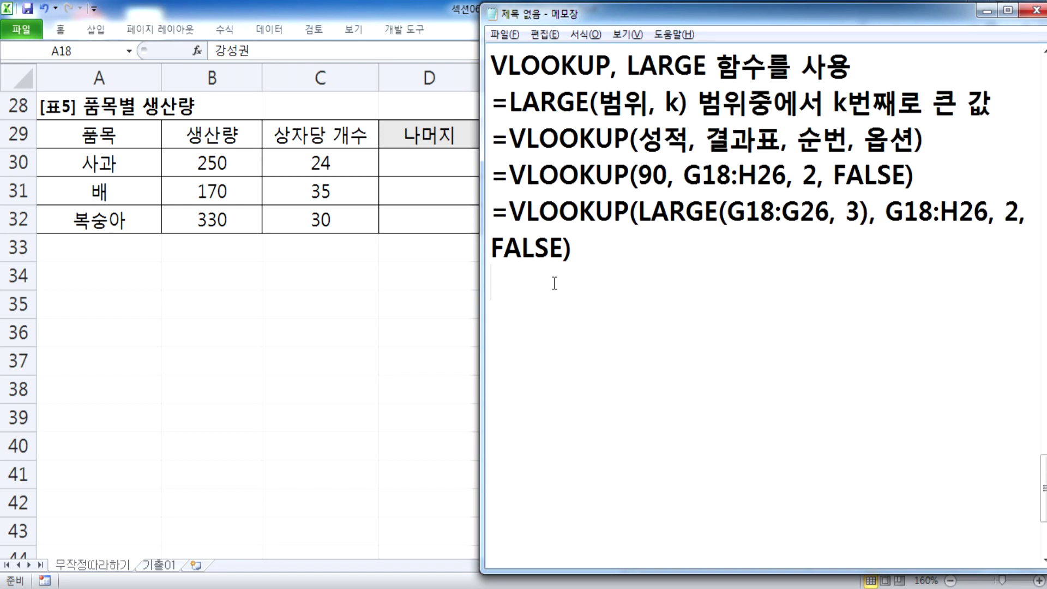
Add the heading 문제6) 나머지를 계산 on a new line below the last formula.
{"action": "key", "text": "Return"}
{"action": "type", "text": "ANSWP6"}
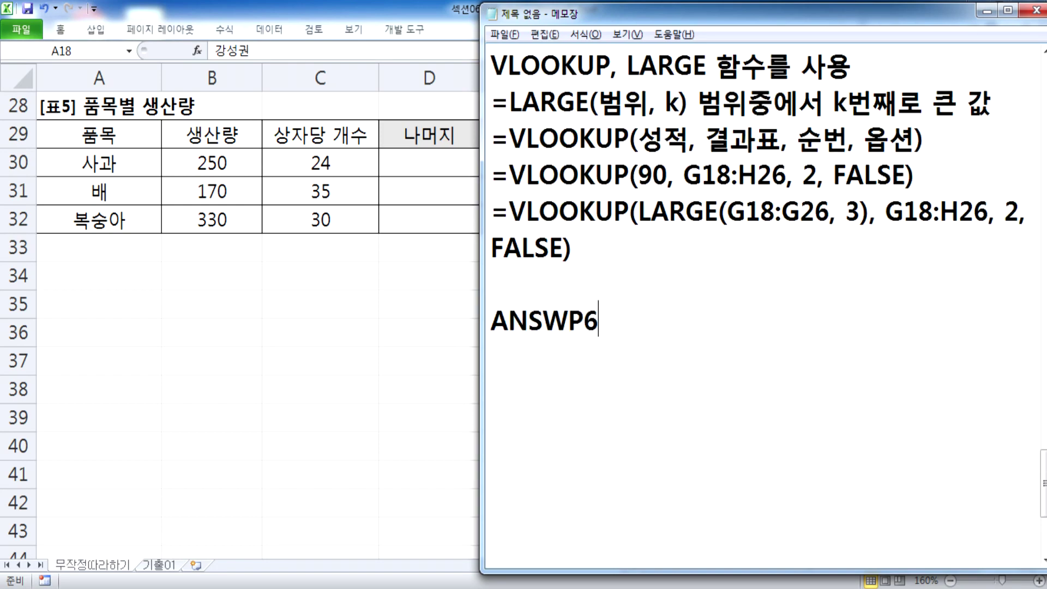
{"action": "key", "text": "shift+Home"}
{"action": "key", "text": "ctrl+BackSpace"}
{"action": "key", "text": "BackSpace"}
{"action": "type", "text": "문제"}
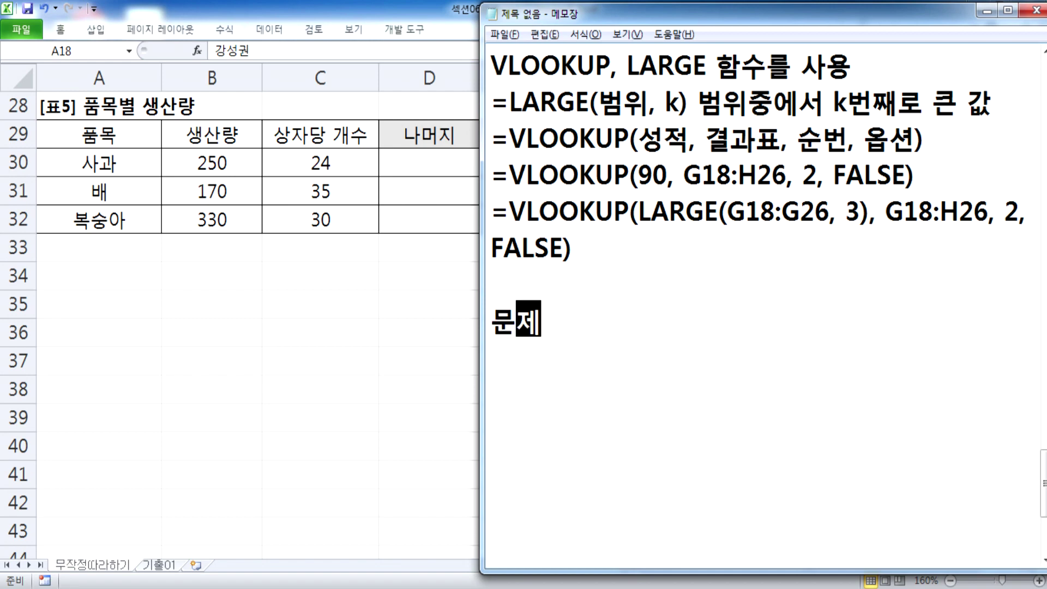
{"action": "type", "text": "6) 나저"}
{"action": "key", "text": "BackSpace"}
{"action": "key", "text": "BackSpace"}
{"action": "type", "text": "머"}
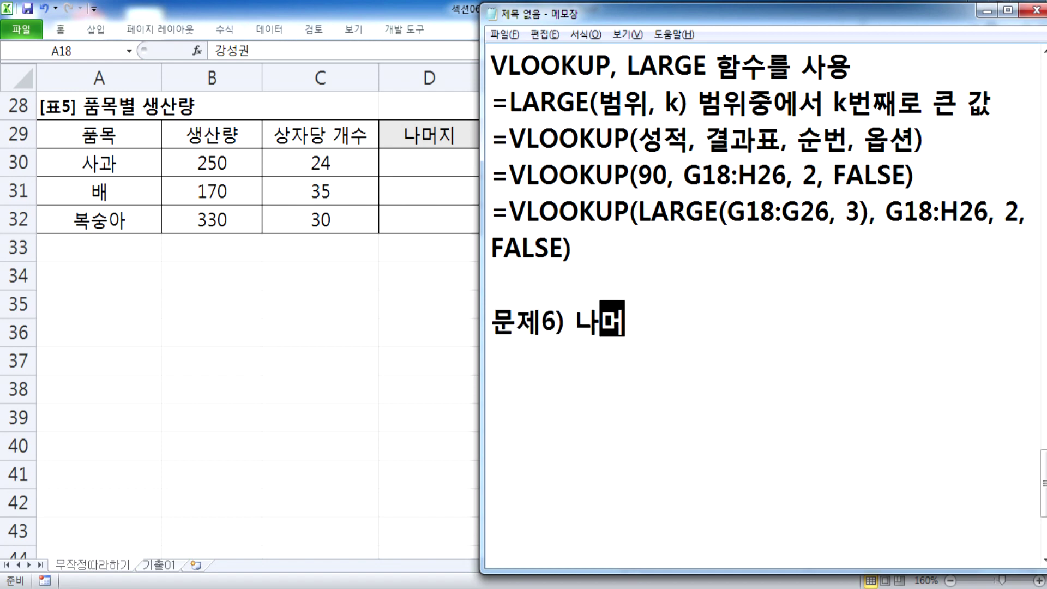
{"action": "type", "text": "지를 계사ㄴ"}
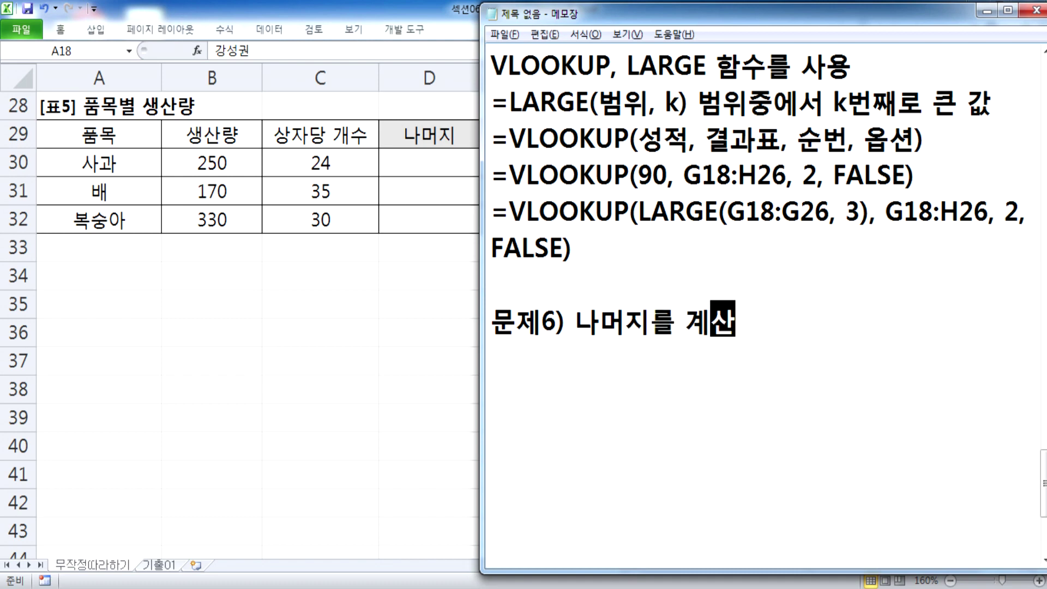
{"action": "key", "text": "Return"}
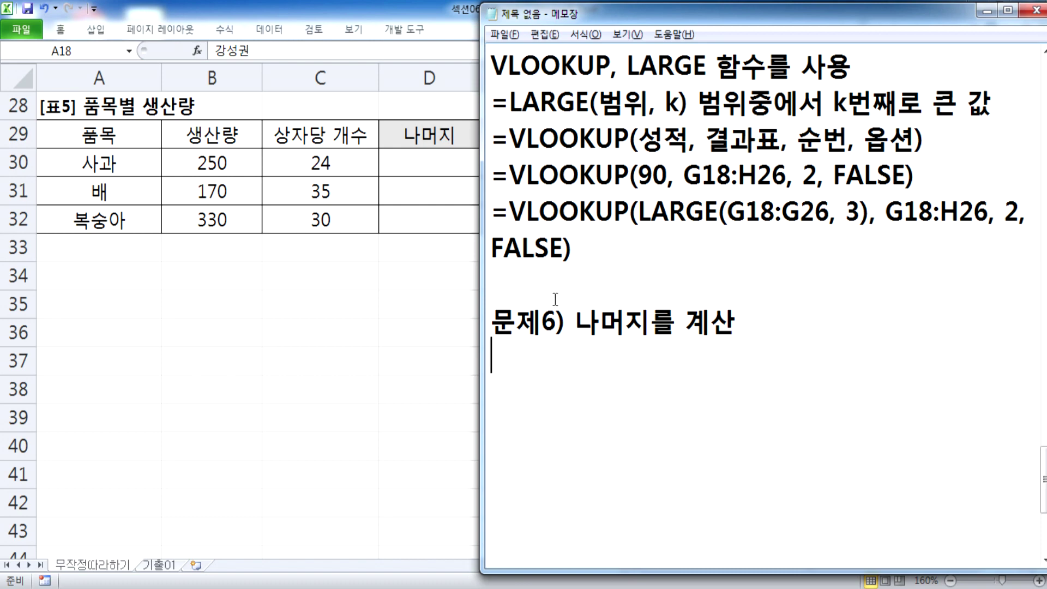
Write 100/40 = 2.5 and 몫 = 2, then start a 나머지 = line with trial values 0, 20, 5.
{"action": "scroll", "coordinate": [555, 299], "scroll_direction": "down", "scroll_amount": 1}
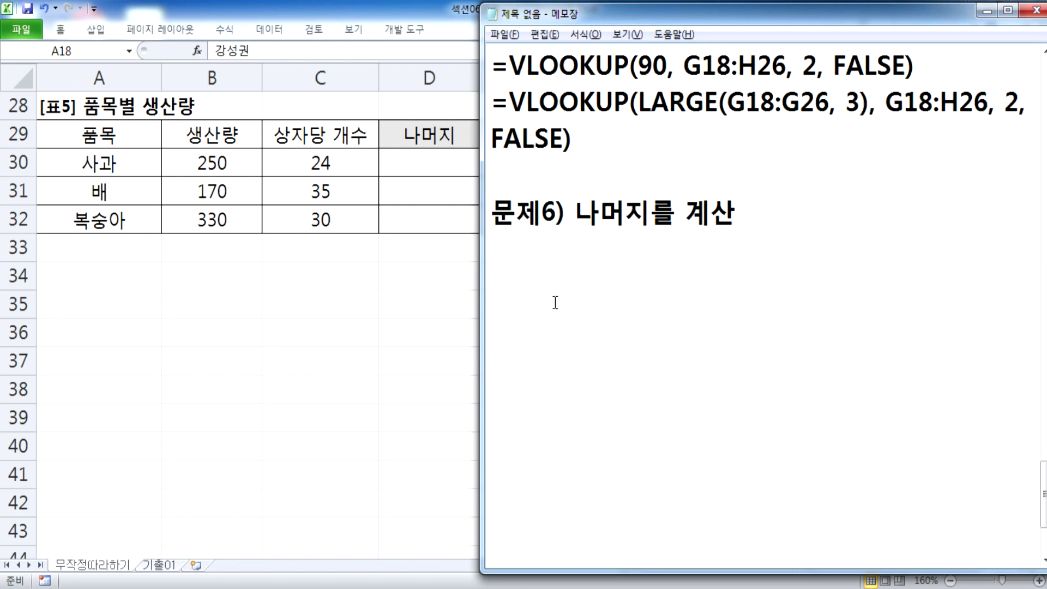
{"action": "type", "text": "100/"}
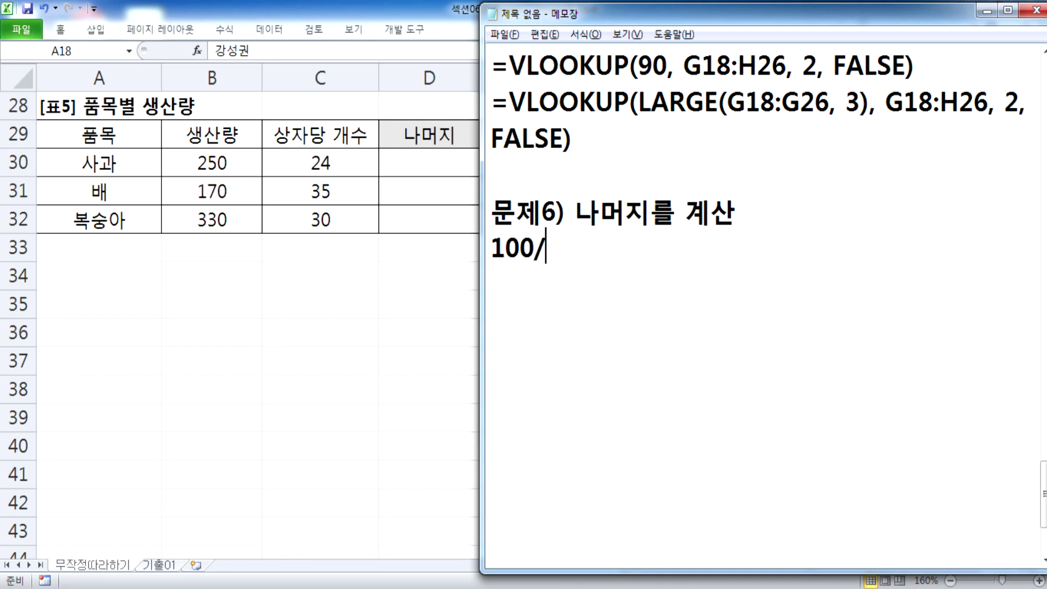
{"action": "type", "text": "40 = 2.5"}
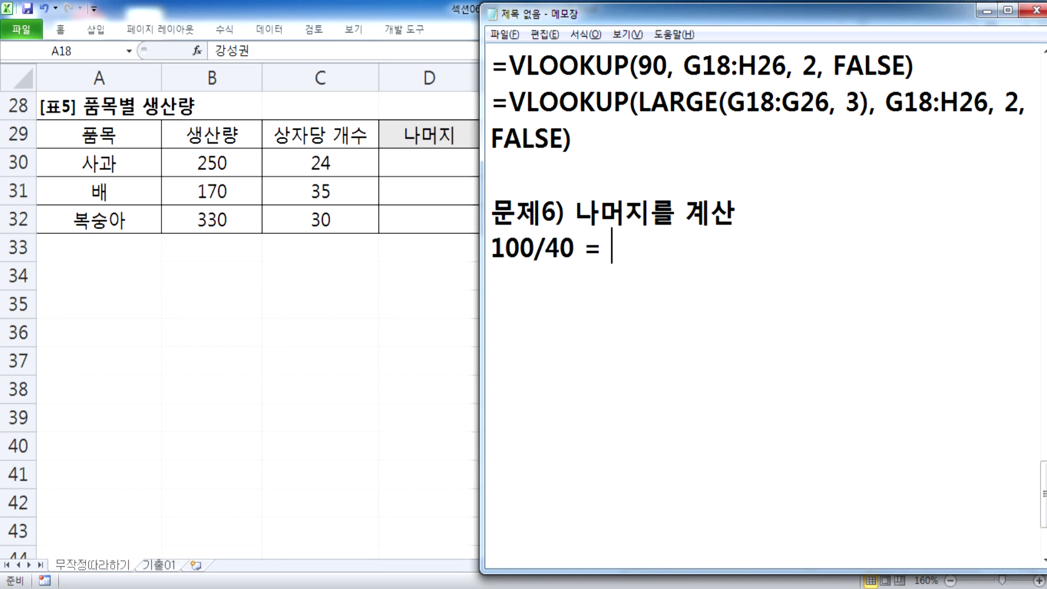
{"action": "key", "text": "Return"}
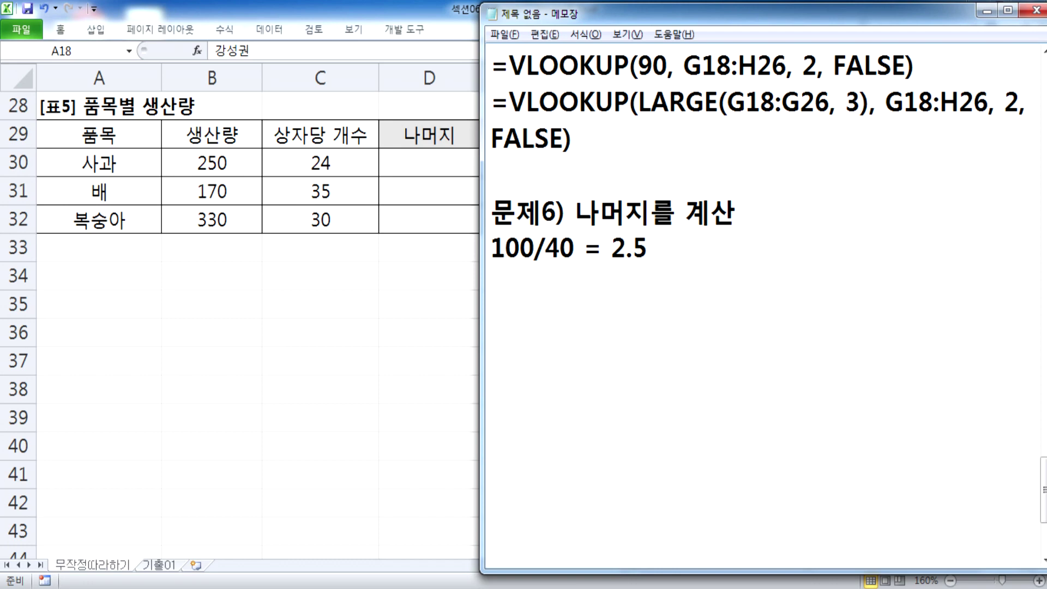
{"action": "type", "text": "몫 = 2"}
{"action": "key", "text": "Return"}
{"action": "type", "text": "나머지 ="}
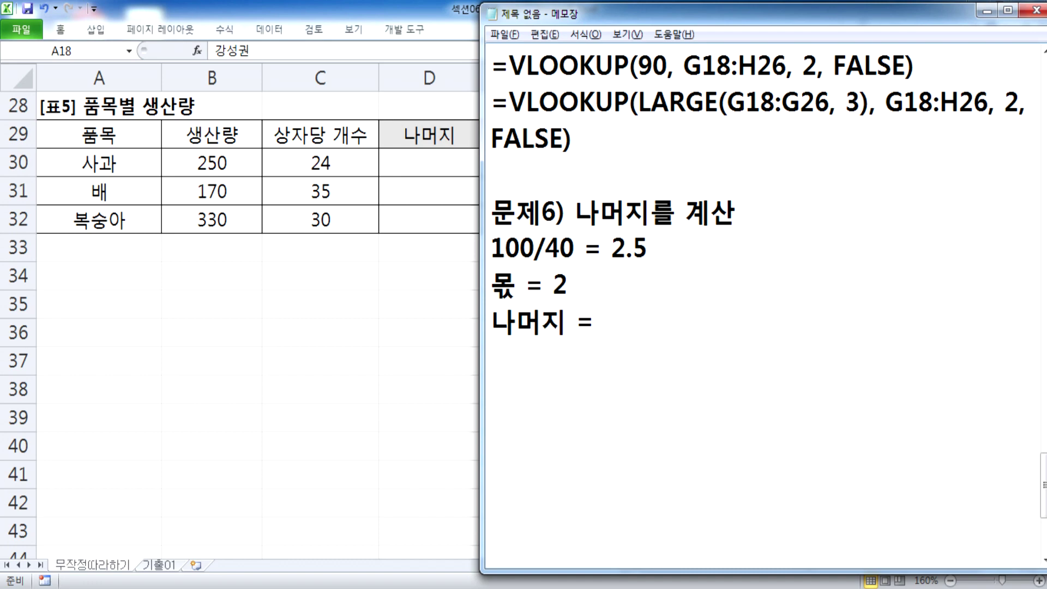
{"action": "type", "text": "0"}
{"action": "type", "text": "20"}
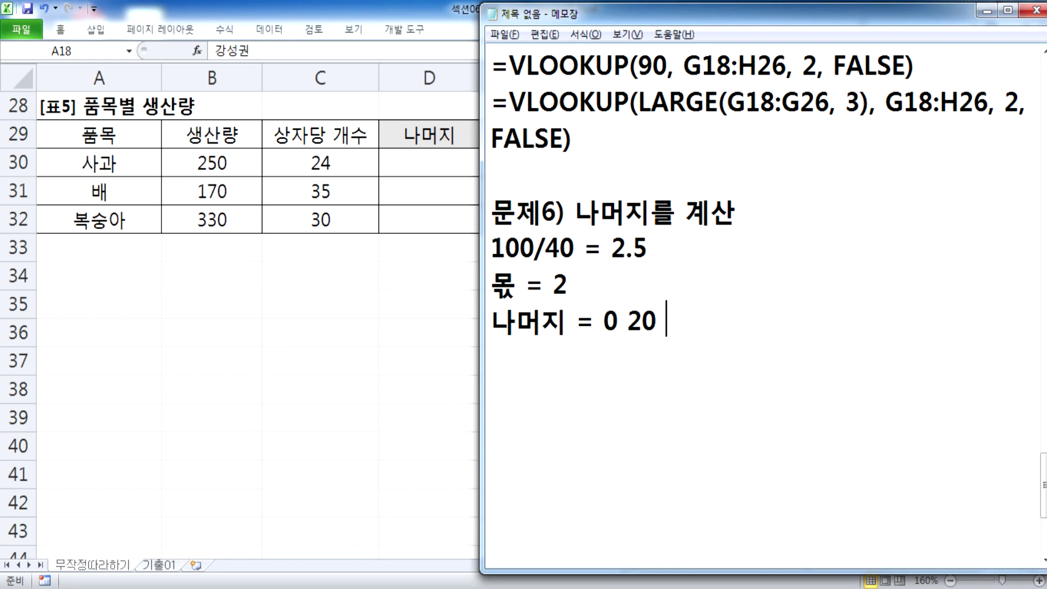
{"action": "type", "text": "5"}
Change the trailing 5 to 0.5, then trim the trial values off the 나머지 = line.
{"action": "key", "text": "BackSpace"}
{"action": "type", "text": "0.5"}
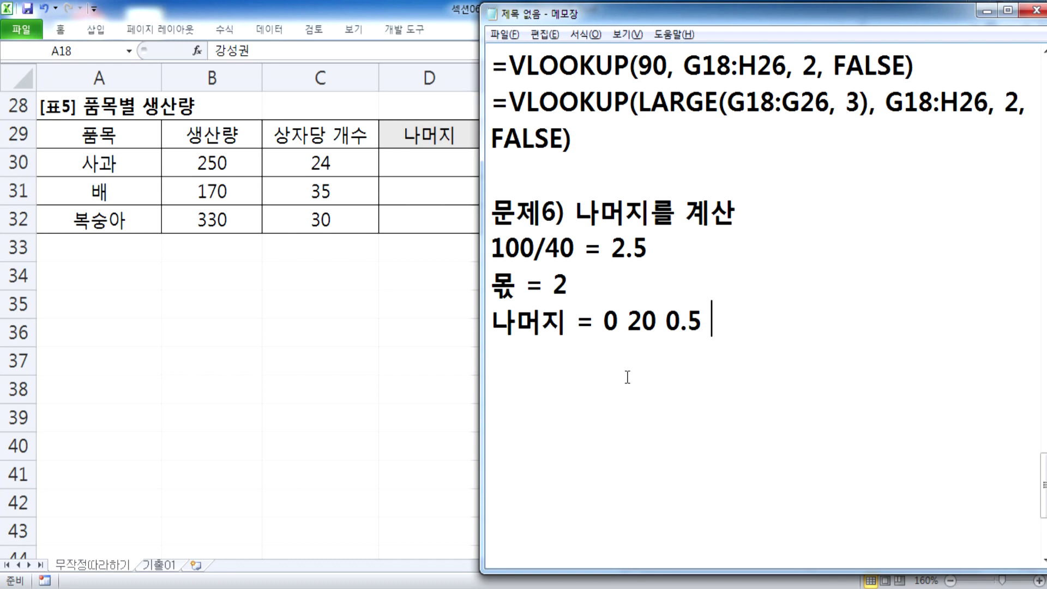
{"action": "key", "text": "BackSpace"}
{"action": "key", "text": "BackSpace"}
{"action": "key", "text": "BackSpace"}
{"action": "key", "text": "BackSpace"}
{"action": "key", "text": "BackSpace"}
{"action": "key", "text": "BackSpace"}
{"action": "key", "text": "BackSpace"}
{"action": "key", "text": "BackSpace"}
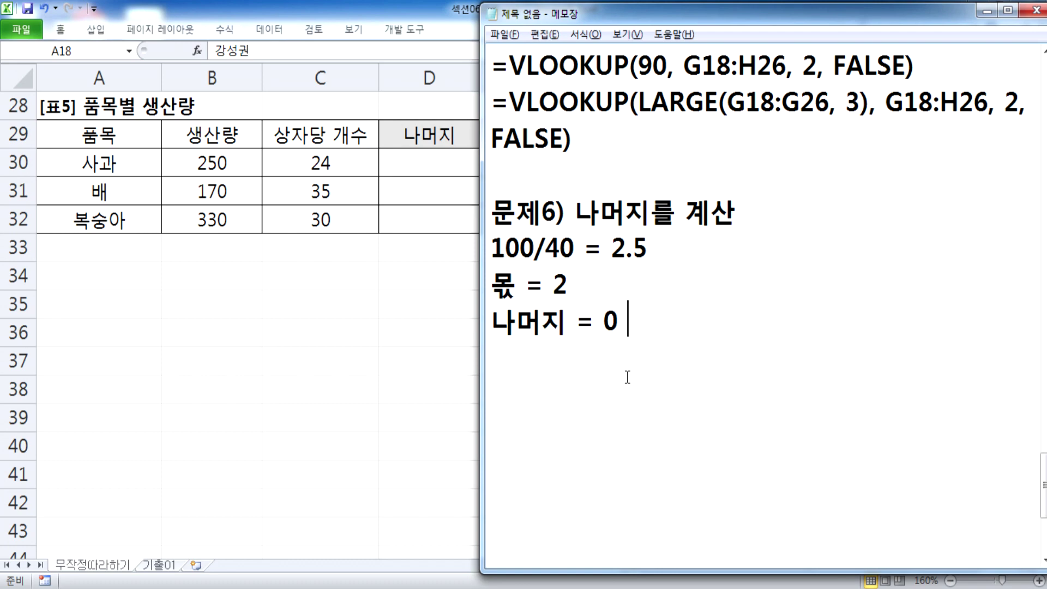
Make the remainder line read 나머지 = 20 and delete the duplicated example lines below it.
{"action": "type", "text": "220"}
{"action": "key", "text": "BackSpace"}
{"action": "key", "text": "BackSpace"}
{"action": "type", "text": "0"}
{"action": "key", "text": "Return"}
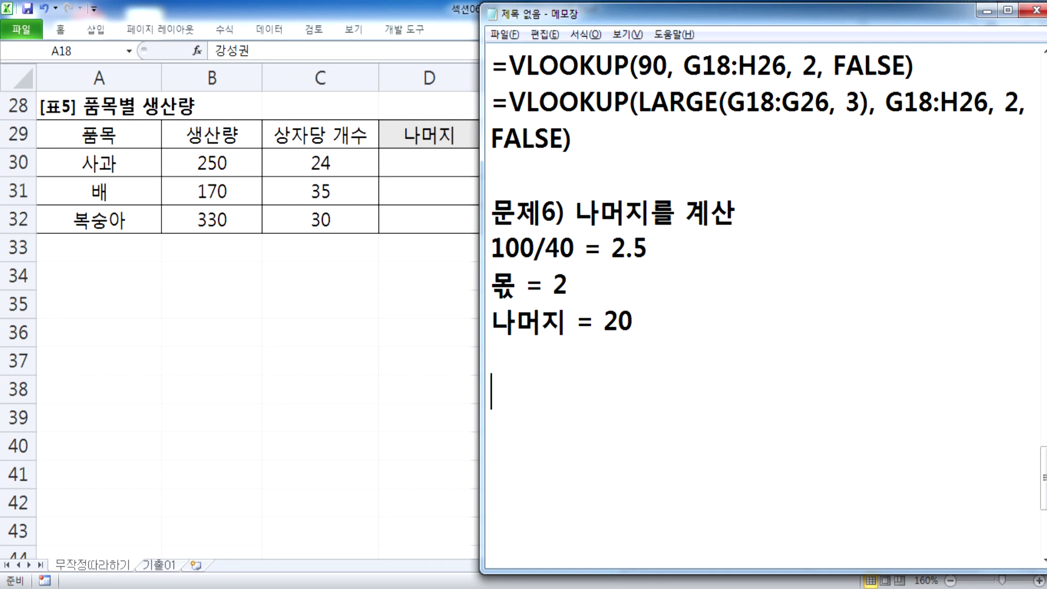
{"action": "key", "text": "Return"}
{"action": "type", "text": "100/"}
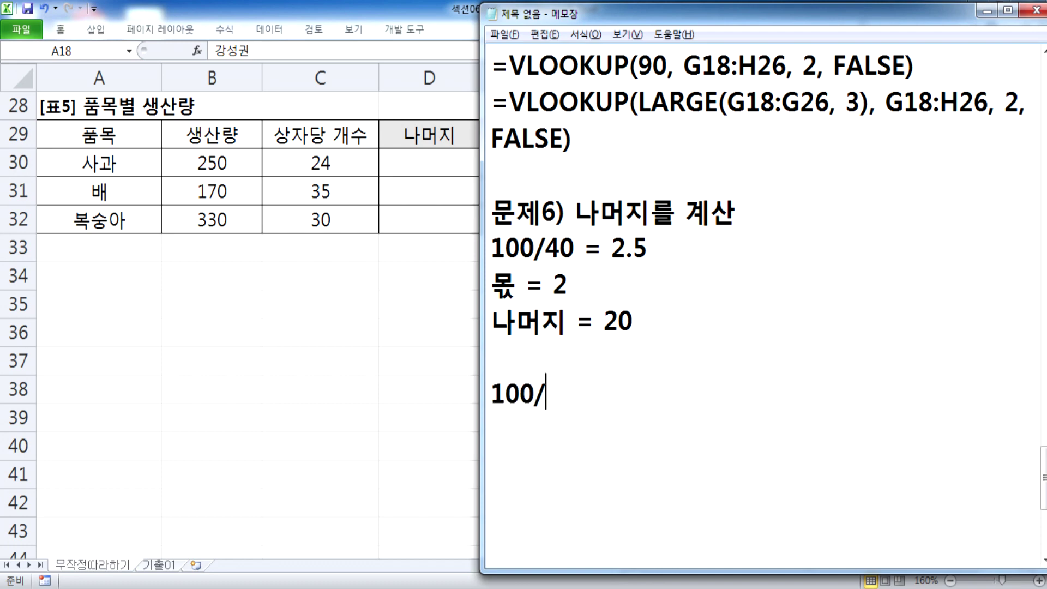
{"action": "type", "text": "40 = 2"}
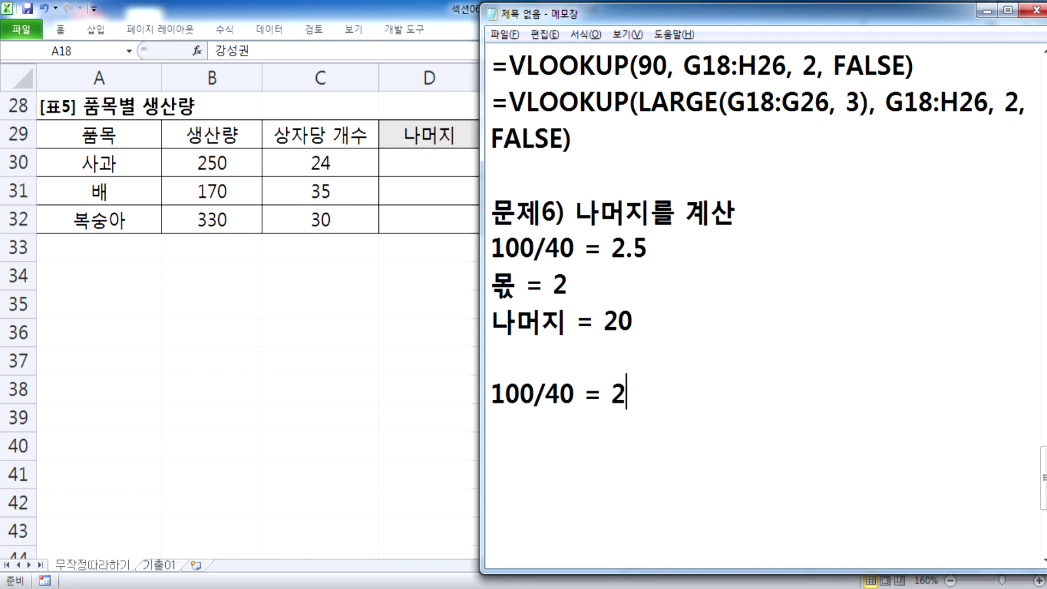
{"action": "key", "text": "Return"}
{"action": "type", "text": "나머지"}
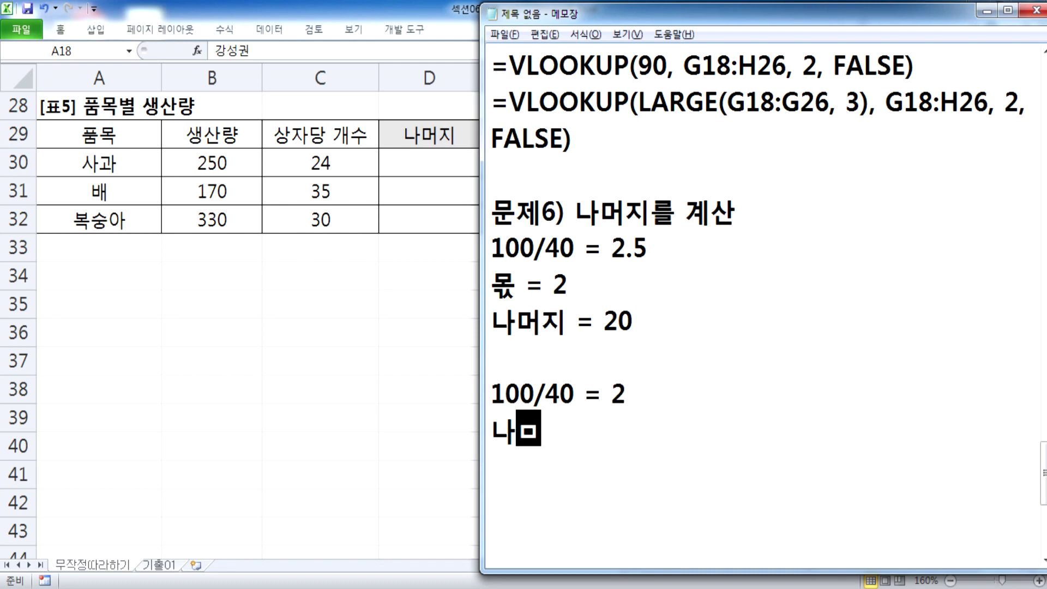
{"action": "type", "text": " = 20"}
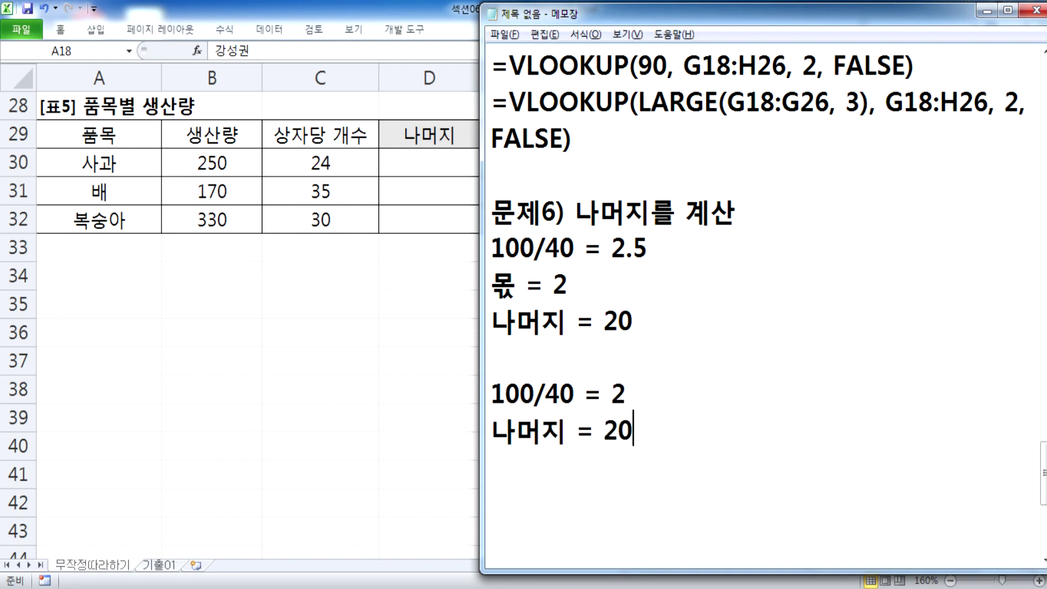
{"action": "left_click_drag", "start_coordinate": [505, 393], "coordinate": [667, 441]}
{"action": "key", "text": "BackSpace"}
{"action": "key", "text": "BackSpace"}
{"action": "key", "text": "BackSpace"}
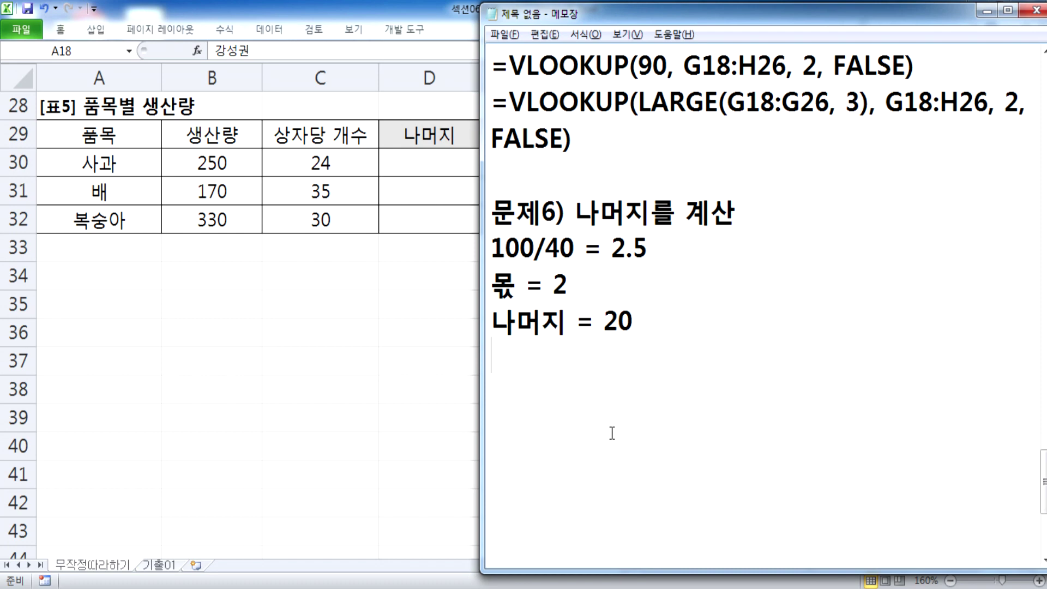
{"action": "key", "text": "Return"}
Add a MOD 함수 heading with the example =MOD(100, 40) beneath it.
{"action": "type", "text": "MOD ㅎ사"}
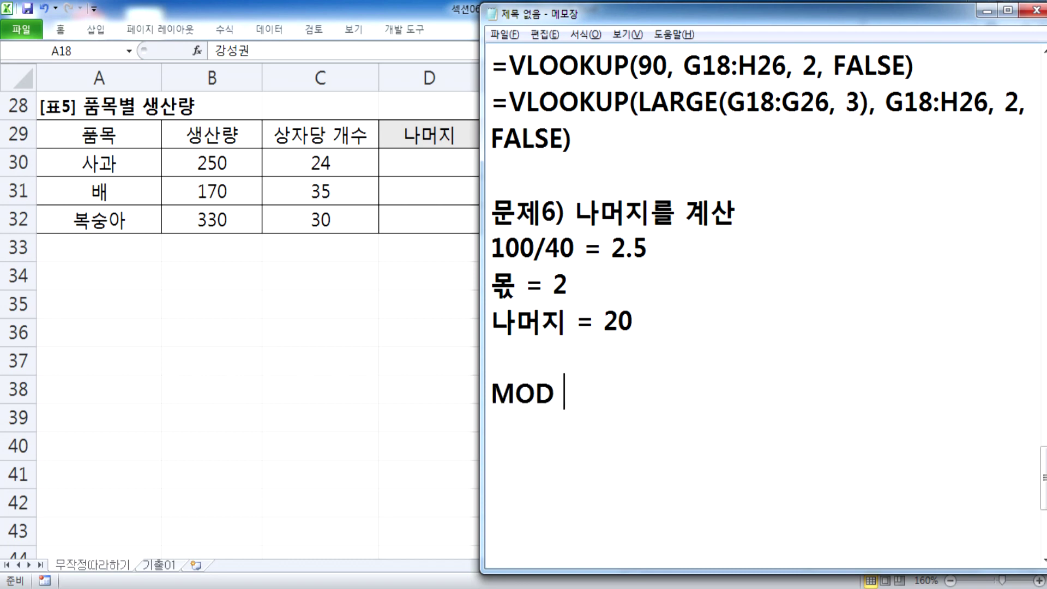
{"action": "key", "text": "BackSpace"}
{"action": "key", "text": "BackSpace"}
{"action": "key", "text": "BackSpace"}
{"action": "type", "text": "함수"}
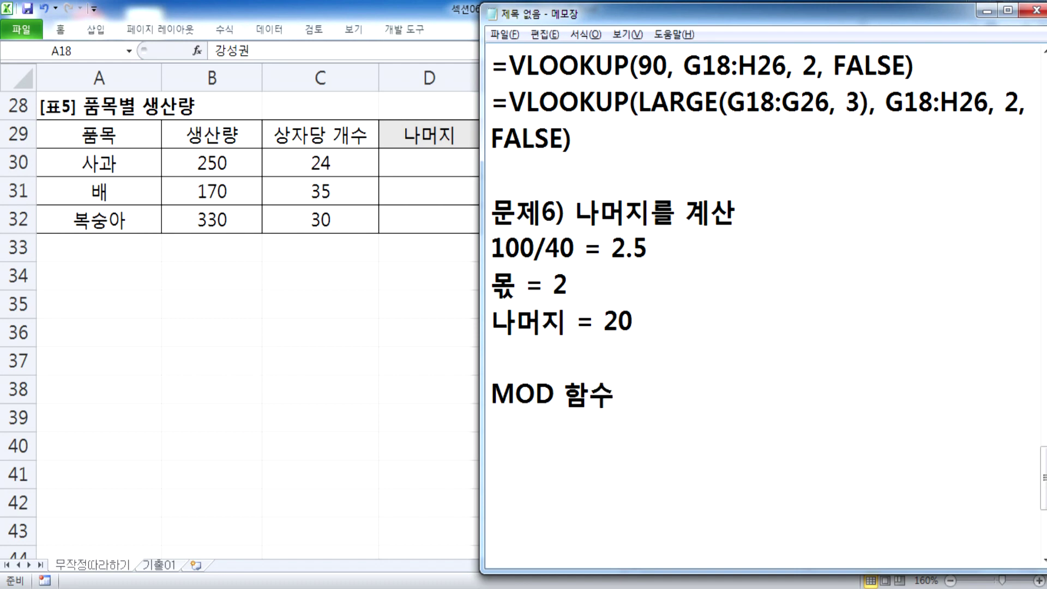
{"action": "key", "text": "Return"}
{"action": "type", "text": "=ㅡ"}
{"action": "key", "text": "BackSpace"}
{"action": "key", "text": "Hangul"}
{"action": "type", "text": "M"}
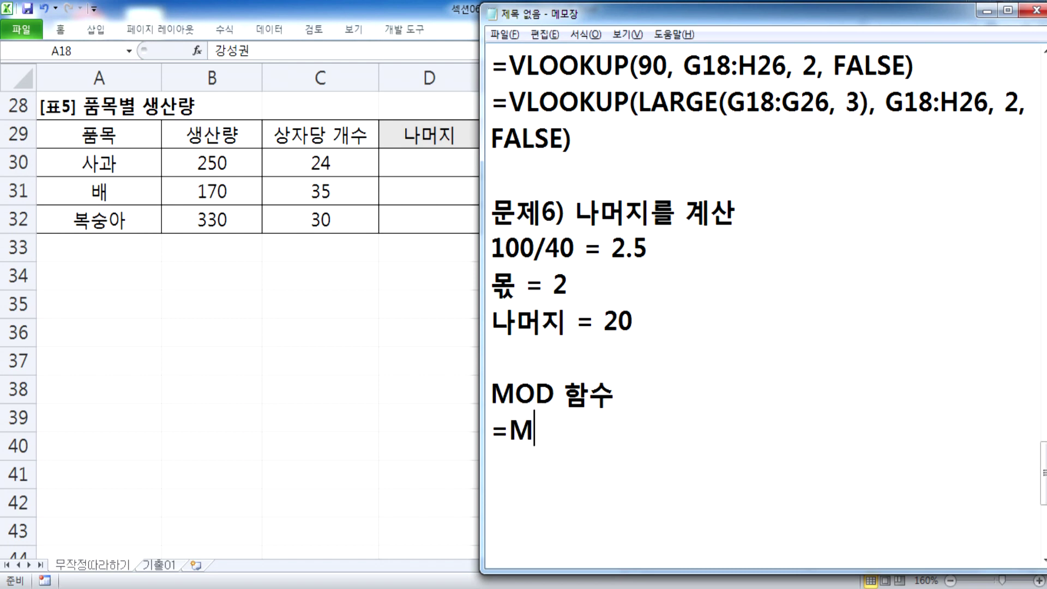
{"action": "type", "text": "OD(100, 4"}
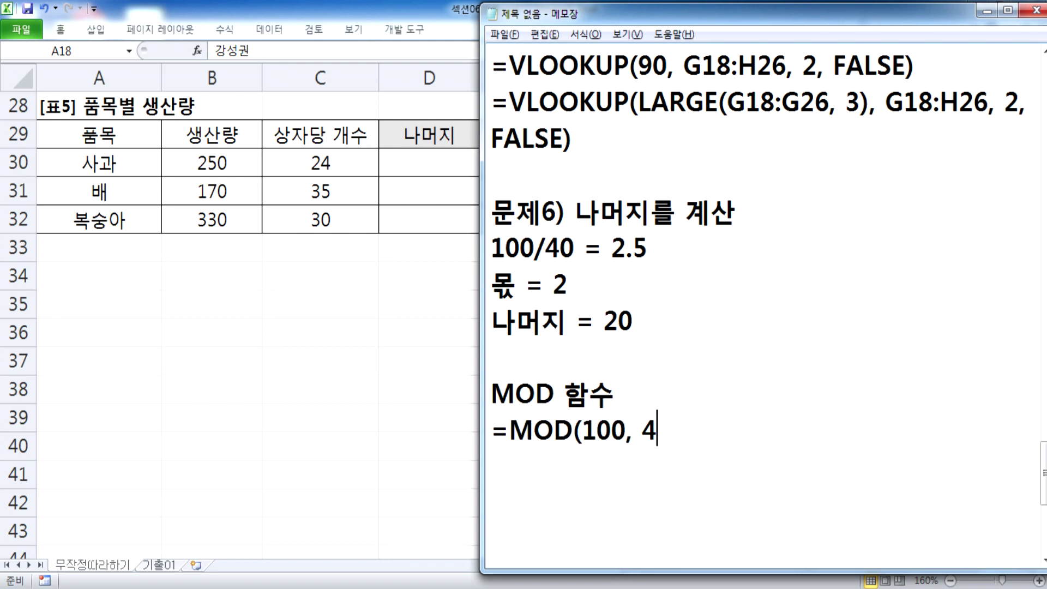
{"action": "type", "text": "0)"}
{"action": "scroll", "coordinate": [605, 464], "scroll_direction": "down", "scroll_amount": 1}
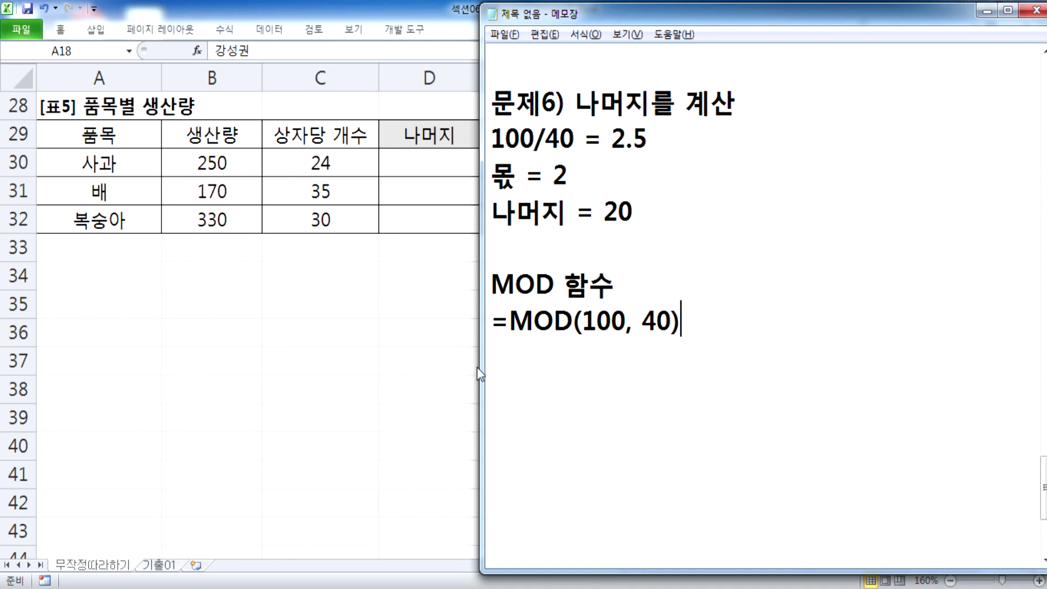
Enter =MOD(B30,C30) in D30 to get the remainder of production per box.
{"action": "left_click", "coordinate": [417, 173]}
{"action": "type", "text": "=MO"}
{"action": "key", "text": "Tab"}
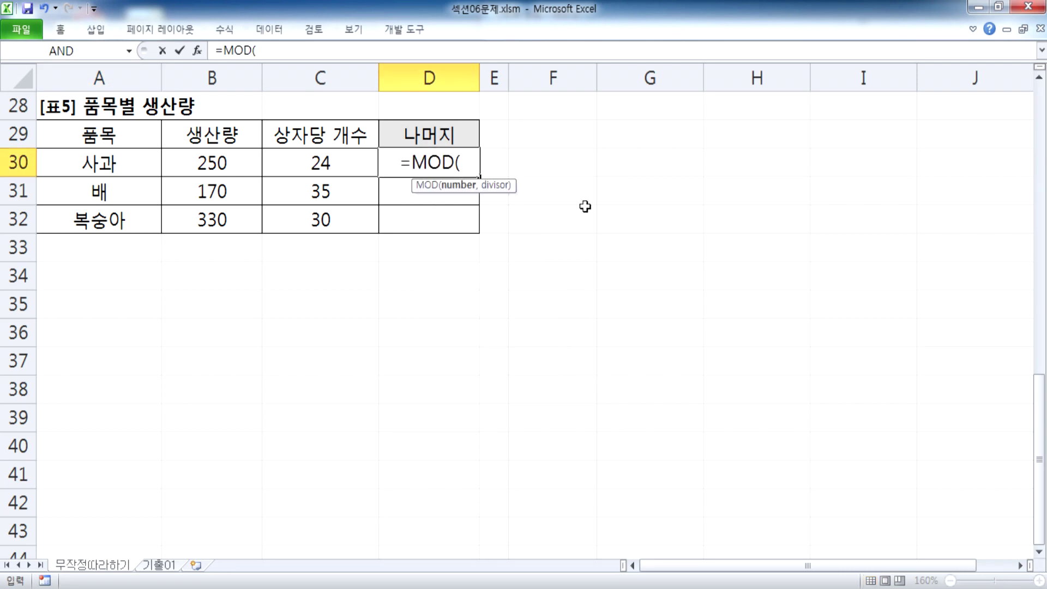
{"action": "left_click", "coordinate": [229, 159]}
{"action": "type", "text": ","}
{"action": "left_click", "coordinate": [327, 163]}
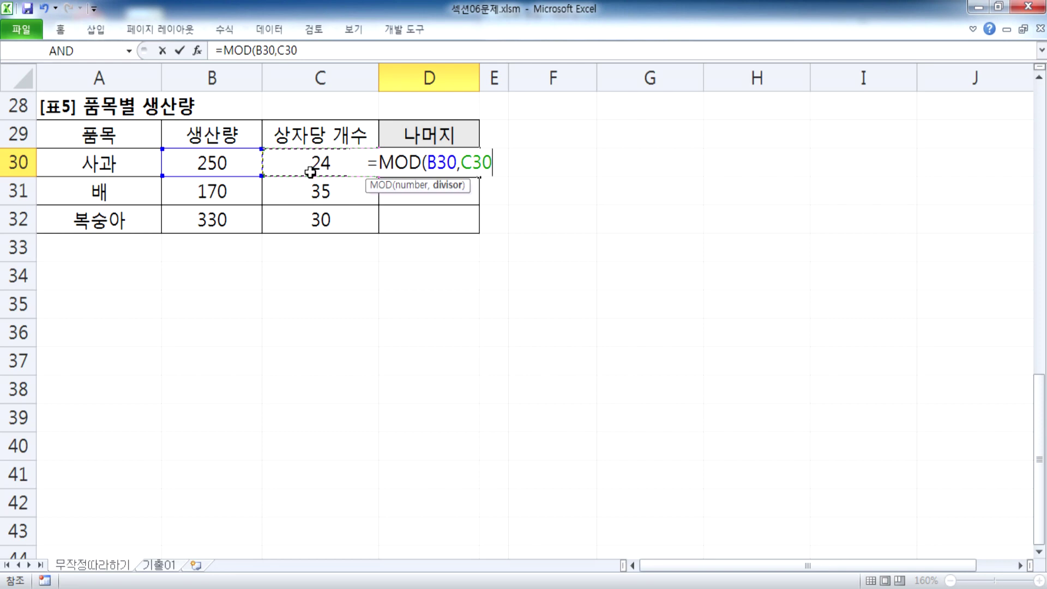
{"action": "key", "text": "Return"}
Check the B and C values, fill the MOD formula down to D32 (10, 30, 0), and launch Paint.
{"action": "left_click", "coordinate": [432, 158]}
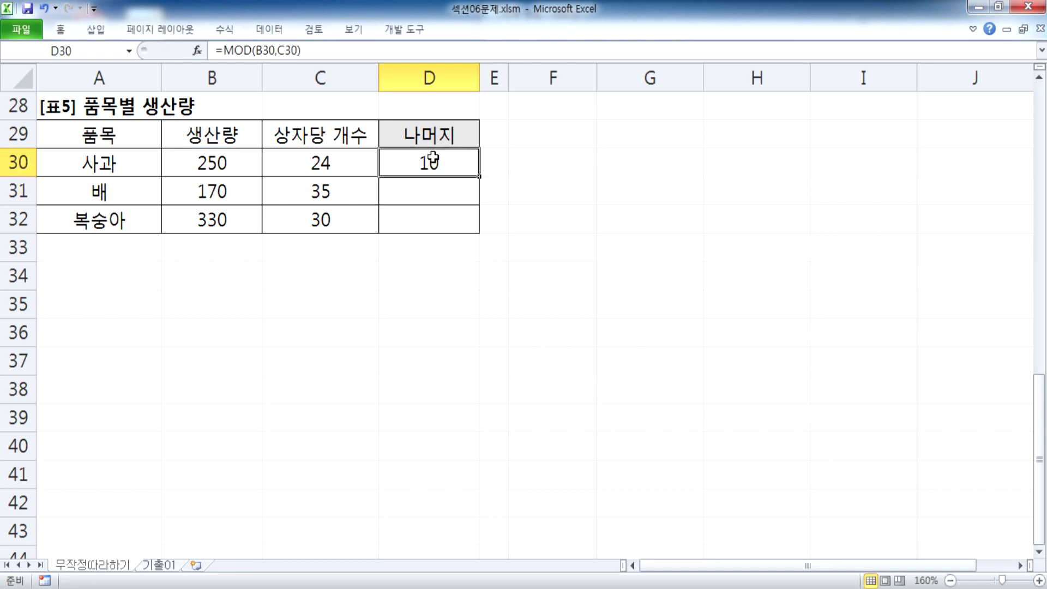
{"action": "left_click", "coordinate": [236, 222]}
{"action": "left_click", "coordinate": [322, 220]}
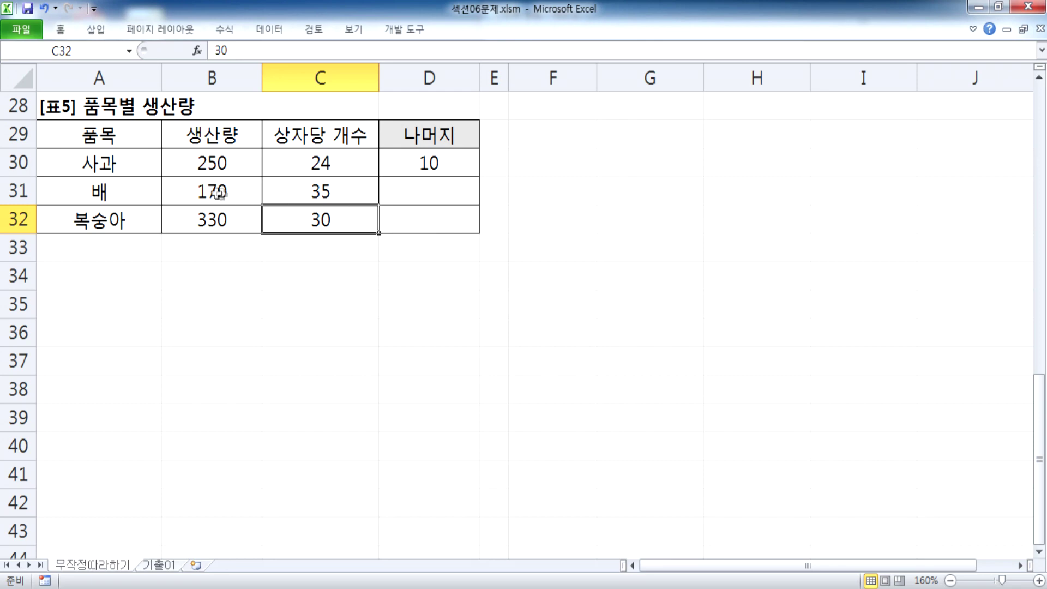
{"action": "left_click", "coordinate": [234, 194]}
{"action": "left_click", "coordinate": [280, 194]}
{"action": "left_click", "coordinate": [230, 190]}
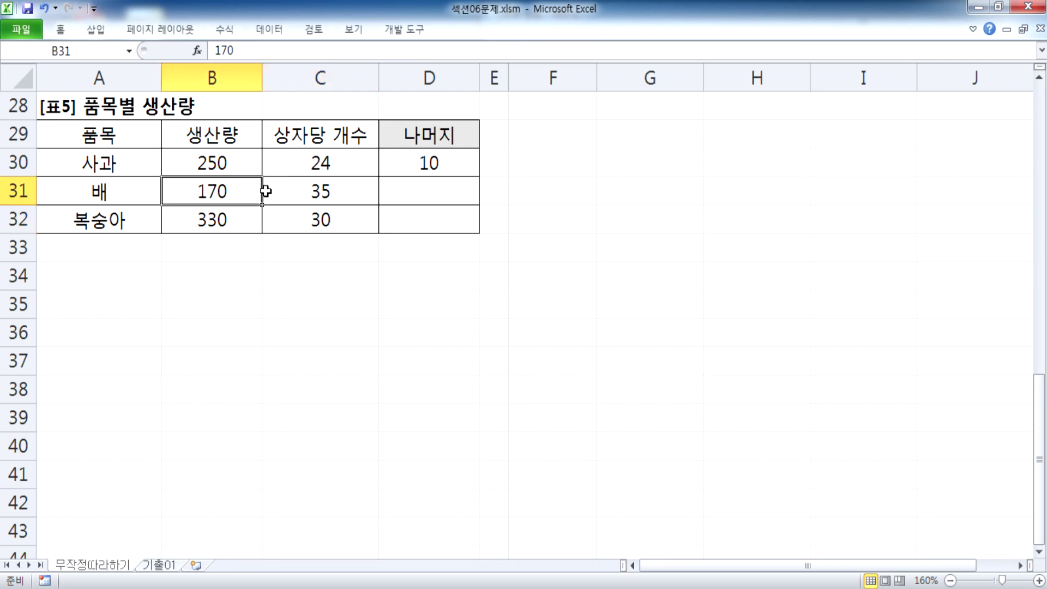
{"action": "left_click", "coordinate": [334, 194]}
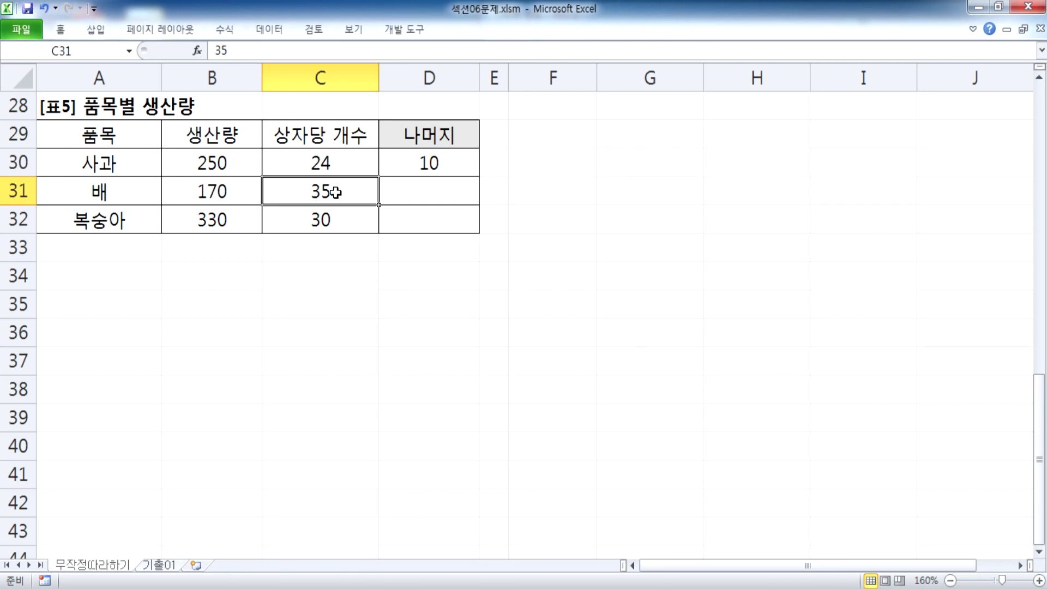
{"action": "left_click", "coordinate": [473, 159]}
{"action": "left_click_drag", "start_coordinate": [477, 175], "coordinate": [477, 230]}
{"action": "left_click", "coordinate": [438, 207]}
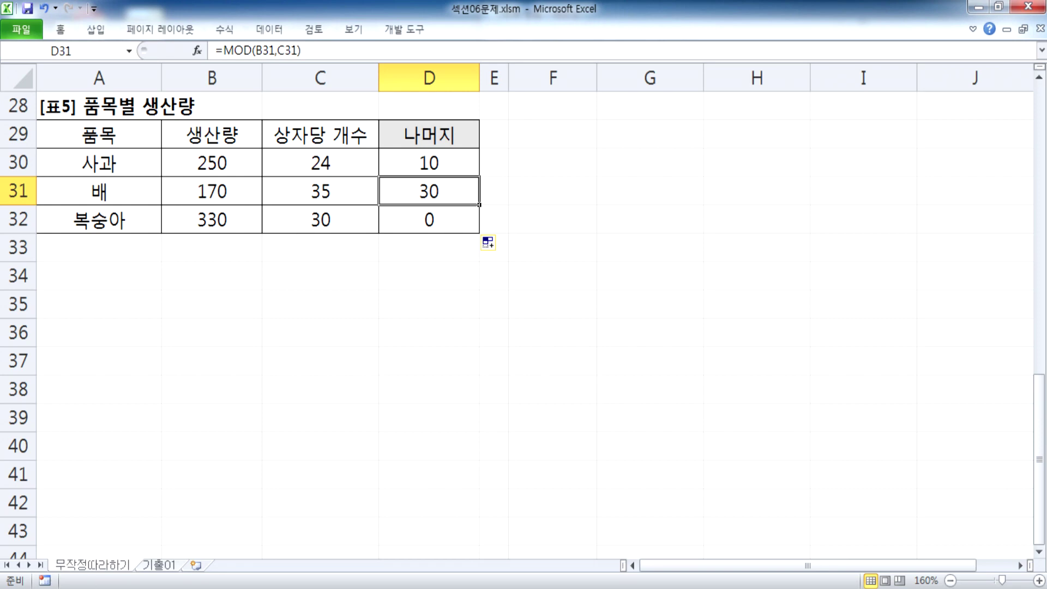
{"action": "key", "text": "super"}
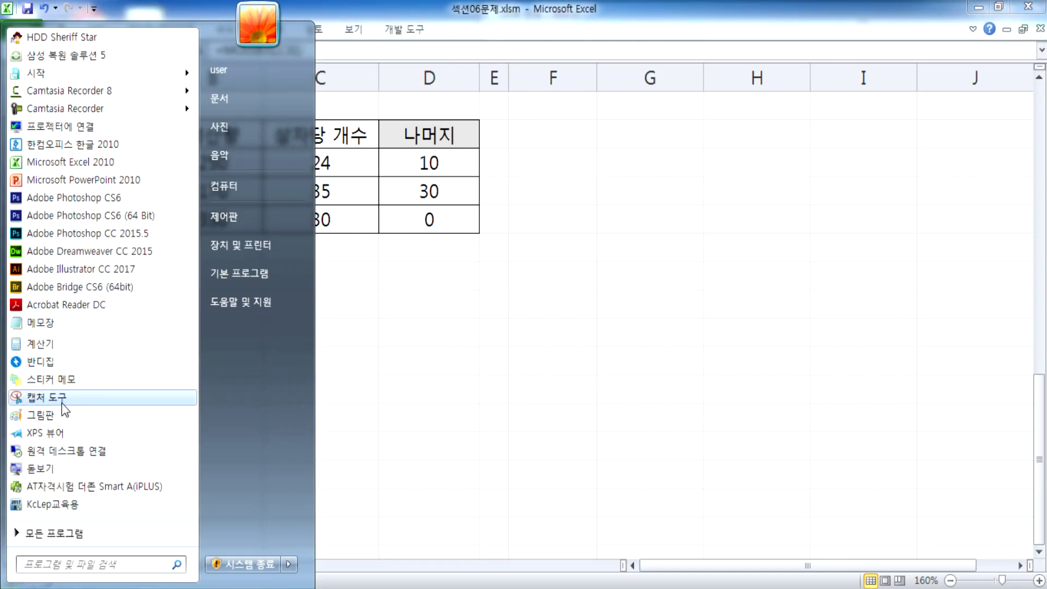
{"action": "key", "text": "super"}
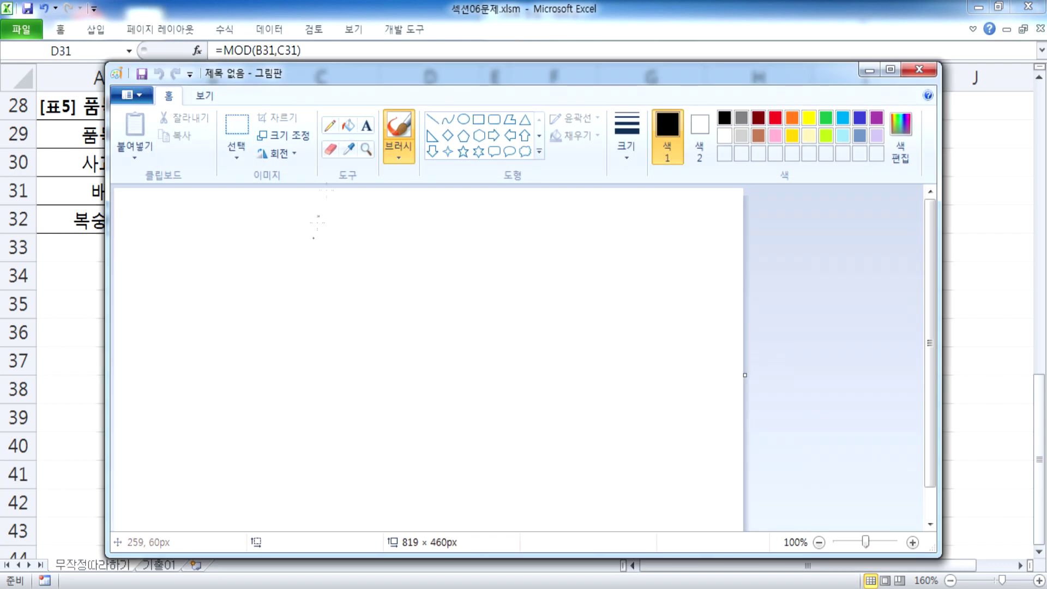
Maximize Paint and sketch 100 ÷ 40 in black: quotient 2, subtract 80, remainder 20.
{"action": "double_click", "coordinate": [352, 79]}
{"action": "left_click_drag", "start_coordinate": [331, 182], "coordinate": [331, 226]}
{"action": "mouse_move", "coordinate": [373, 192]}
{"action": "left_mouse_down"}
{"action": "mouse_move", "coordinate": [358, 203]}
{"action": "mouse_move", "coordinate": [437, 190]}
{"action": "left_mouse_up"}
{"action": "mouse_move", "coordinate": [319, 170]}
{"action": "left_mouse_down"}
{"action": "mouse_move", "coordinate": [311, 236]}
{"action": "mouse_move", "coordinate": [473, 166]}
{"action": "left_mouse_up"}
{"action": "mouse_move", "coordinate": [249, 197]}
{"action": "left_mouse_down"}
{"action": "mouse_move", "coordinate": [218, 218]}
{"action": "mouse_move", "coordinate": [254, 222]}
{"action": "left_mouse_up"}
{"action": "mouse_move", "coordinate": [247, 196]}
{"action": "left_mouse_down"}
{"action": "mouse_move", "coordinate": [245, 234]}
{"action": "mouse_move", "coordinate": [271, 200]}
{"action": "left_mouse_up"}
{"action": "left_click_drag", "start_coordinate": [407, 140], "coordinate": [436, 151]}
{"action": "mouse_move", "coordinate": [382, 240]}
{"action": "left_mouse_down"}
{"action": "mouse_move", "coordinate": [356, 258]}
{"action": "mouse_move", "coordinate": [419, 238]}
{"action": "left_mouse_up"}
{"action": "left_click_drag", "start_coordinate": [320, 289], "coordinate": [453, 263]}
{"action": "mouse_move", "coordinate": [378, 304]}
{"action": "left_mouse_down"}
{"action": "mouse_move", "coordinate": [438, 324]}
{"action": "mouse_move", "coordinate": [457, 296]}
{"action": "left_mouse_up"}
Circle the remainder 20 in red, then continue in green to 200 and a final 0, and close Paint.
{"action": "left_click", "coordinate": [664, 50]}
{"action": "mouse_move", "coordinate": [434, 353]}
{"action": "left_mouse_down"}
{"action": "mouse_move", "coordinate": [386, 341]}
{"action": "mouse_move", "coordinate": [496, 306]}
{"action": "mouse_move", "coordinate": [447, 351]}
{"action": "left_mouse_up"}
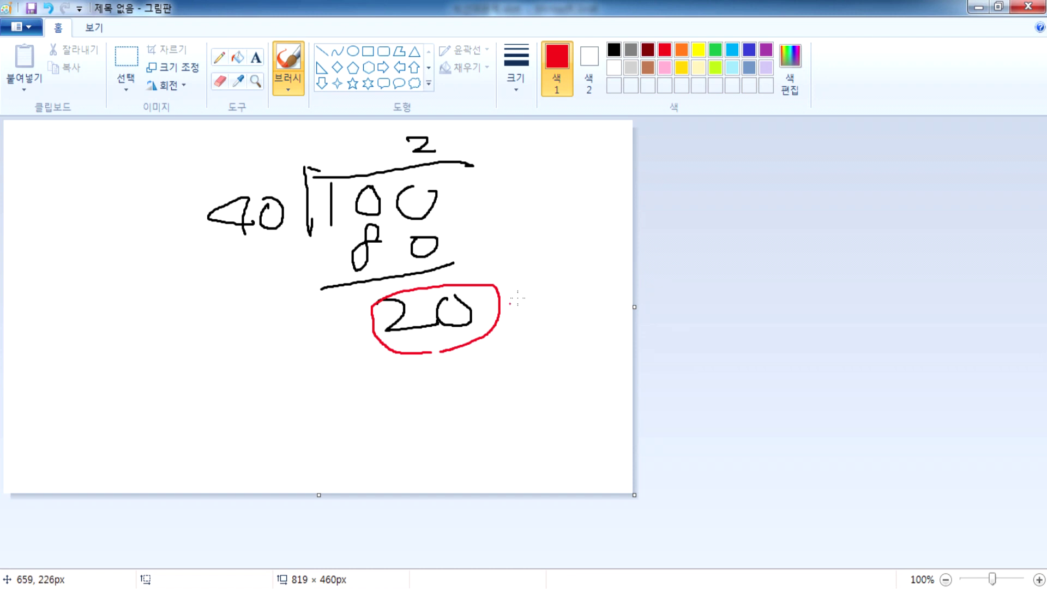
{"action": "left_click", "coordinate": [716, 50]}
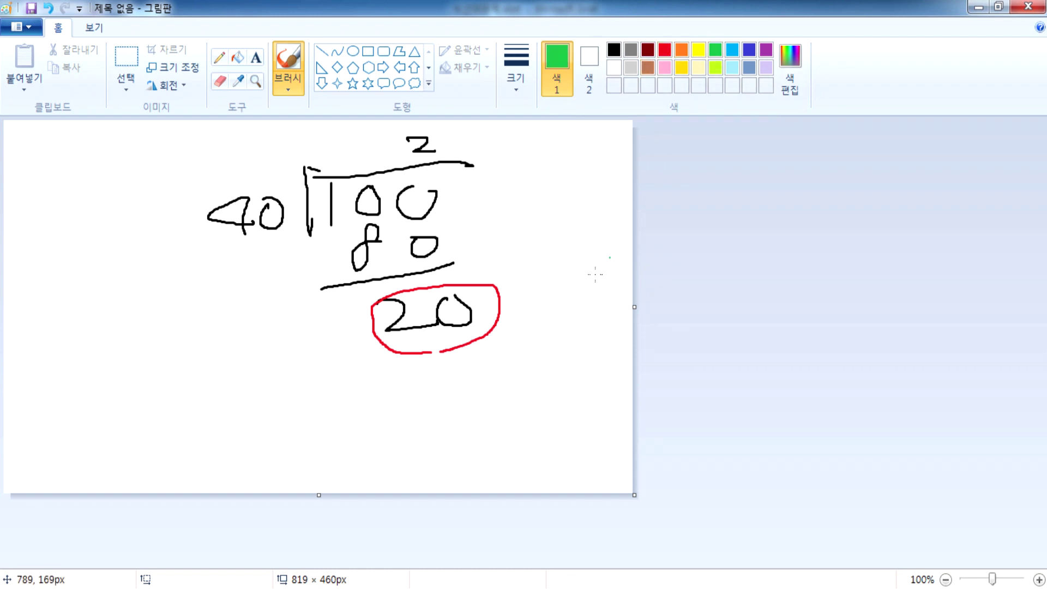
{"action": "mouse_move", "coordinate": [497, 308]}
{"action": "left_mouse_down"}
{"action": "mouse_move", "coordinate": [485, 336]}
{"action": "mouse_move", "coordinate": [496, 311]}
{"action": "left_mouse_up"}
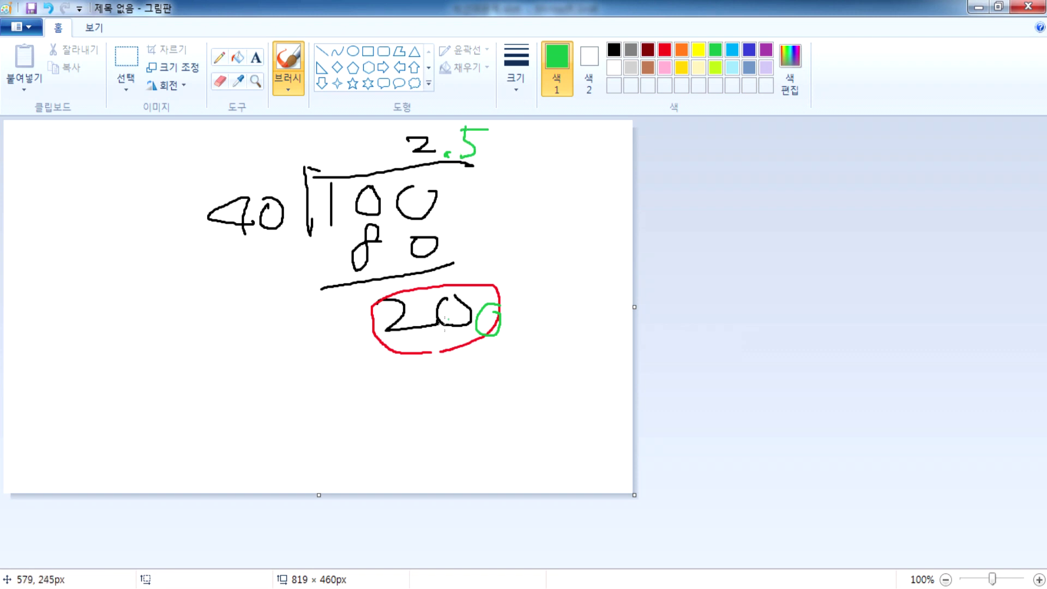
{"action": "mouse_move", "coordinate": [406, 369]}
{"action": "left_mouse_down"}
{"action": "mouse_move", "coordinate": [430, 392]}
{"action": "mouse_move", "coordinate": [497, 361]}
{"action": "left_mouse_up"}
{"action": "left_click_drag", "start_coordinate": [544, 386], "coordinate": [388, 415]}
{"action": "left_click_drag", "start_coordinate": [507, 418], "coordinate": [514, 418]}
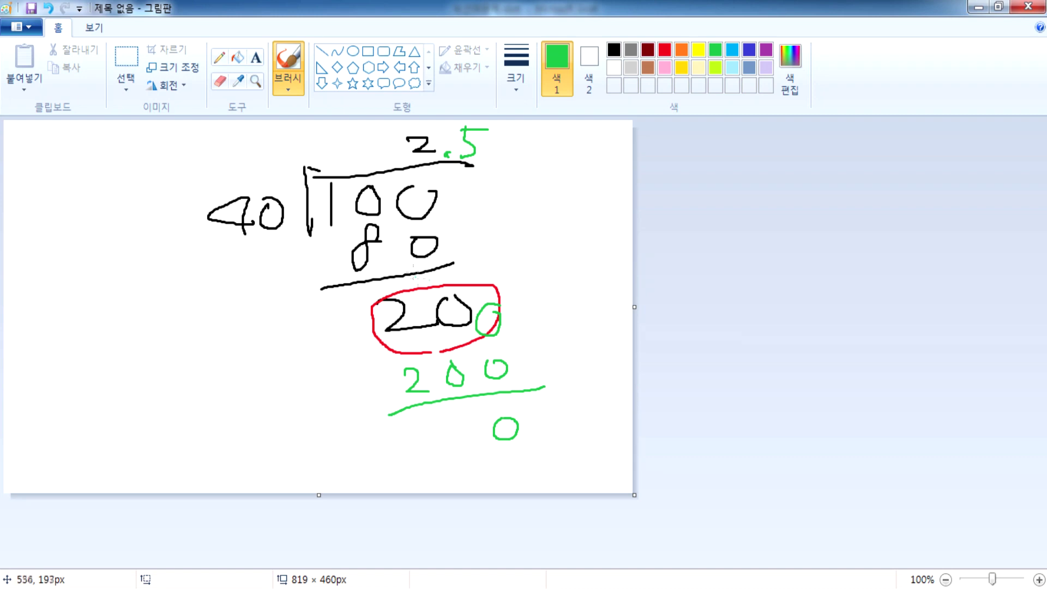
{"action": "left_click", "coordinate": [1028, 6]}
Discard the Paint sketch unsaved and review B30, C30 and D30's =MOD(B30,C30) result of 10.
{"action": "left_click", "coordinate": [543, 306]}
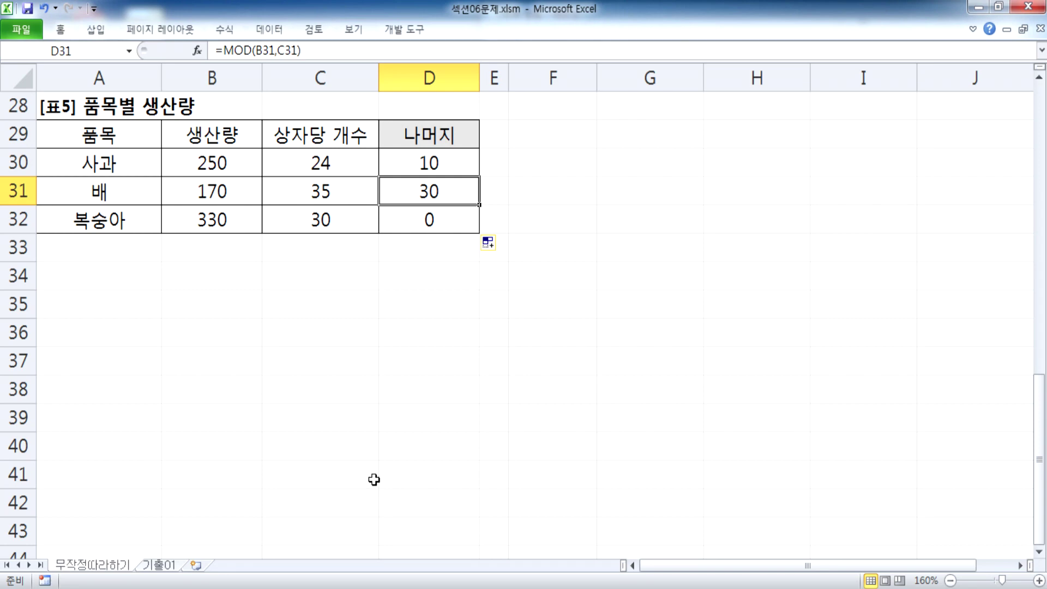
{"action": "left_click", "coordinate": [231, 164]}
{"action": "left_click", "coordinate": [309, 163]}
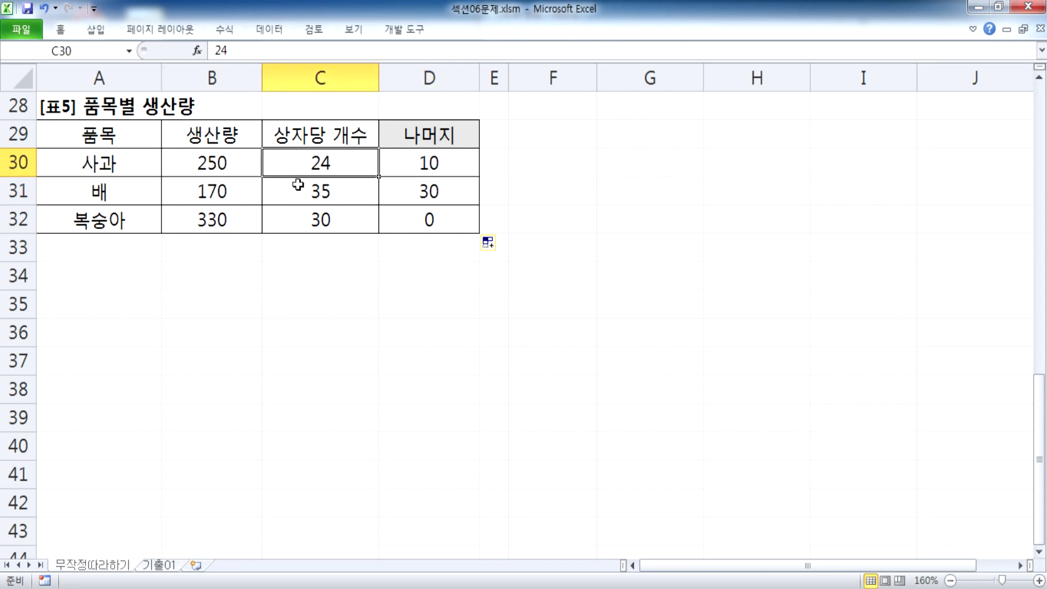
{"action": "left_click", "coordinate": [428, 164]}
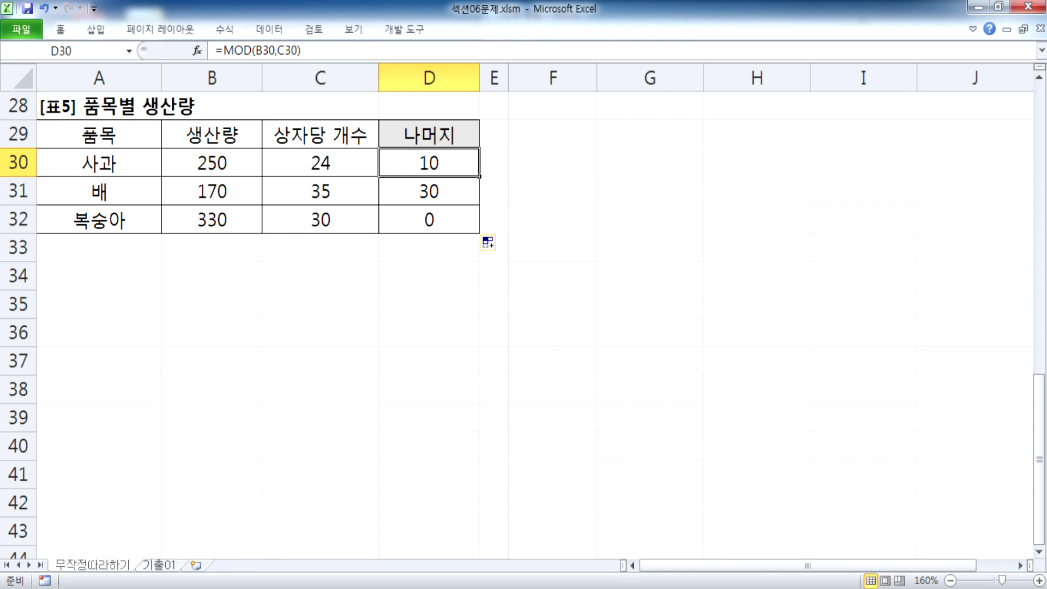
{"action": "key", "text": "alt+Tab"}
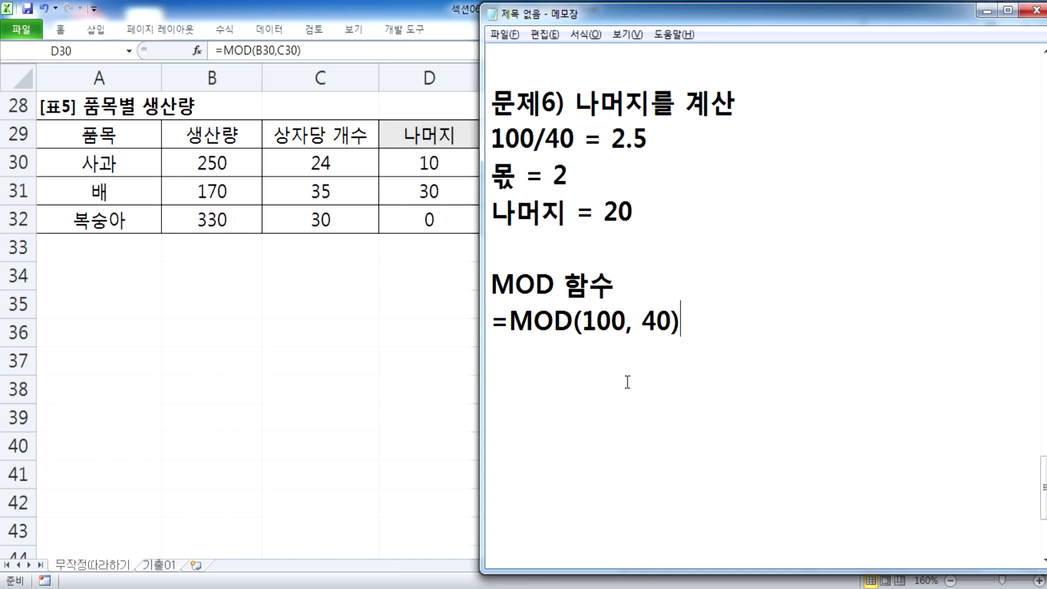
Add the line 배수관계를 확인 below =MOD(100, 40).
{"action": "key", "text": "Return"}
{"action": "key", "text": "Return"}
{"action": "key", "text": "Return"}
{"action": "key", "text": "Return"}
{"action": "key", "text": "Return"}
{"action": "key", "text": "Return"}
{"action": "key", "text": "Return"}
{"action": "key", "text": "Return"}
{"action": "key", "text": "Return"}
{"action": "key", "text": "Return"}
{"action": "key", "text": "Return"}
{"action": "key", "text": "Return"}
{"action": "key", "text": "Return"}
{"action": "key", "text": "Return"}
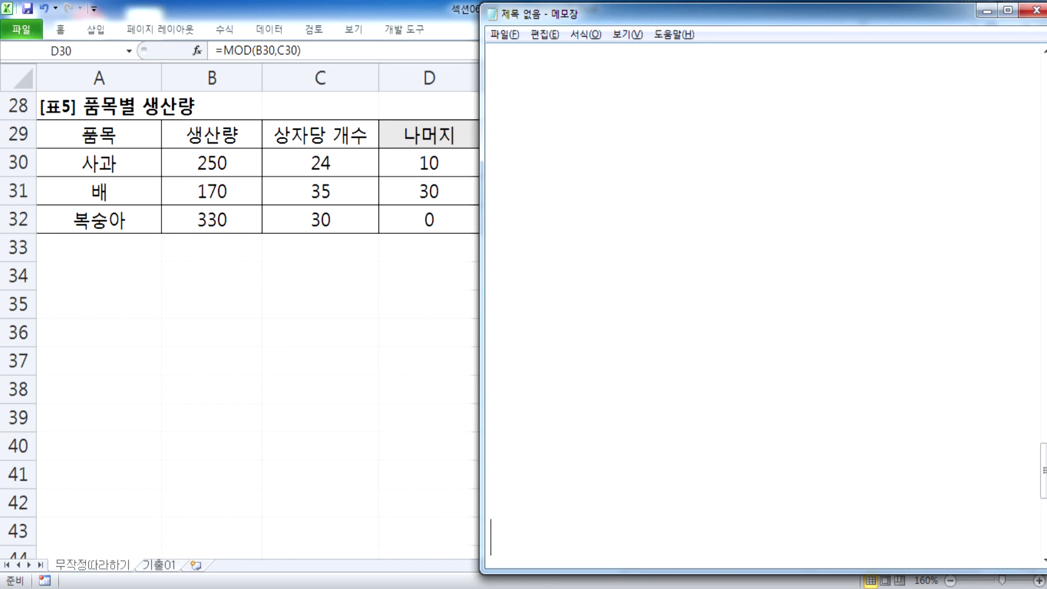
{"action": "scroll", "coordinate": [592, 267], "scroll_direction": "up", "scroll_amount": 5}
{"action": "left_click", "coordinate": [531, 195]}
{"action": "type", "text": "QOTN"}
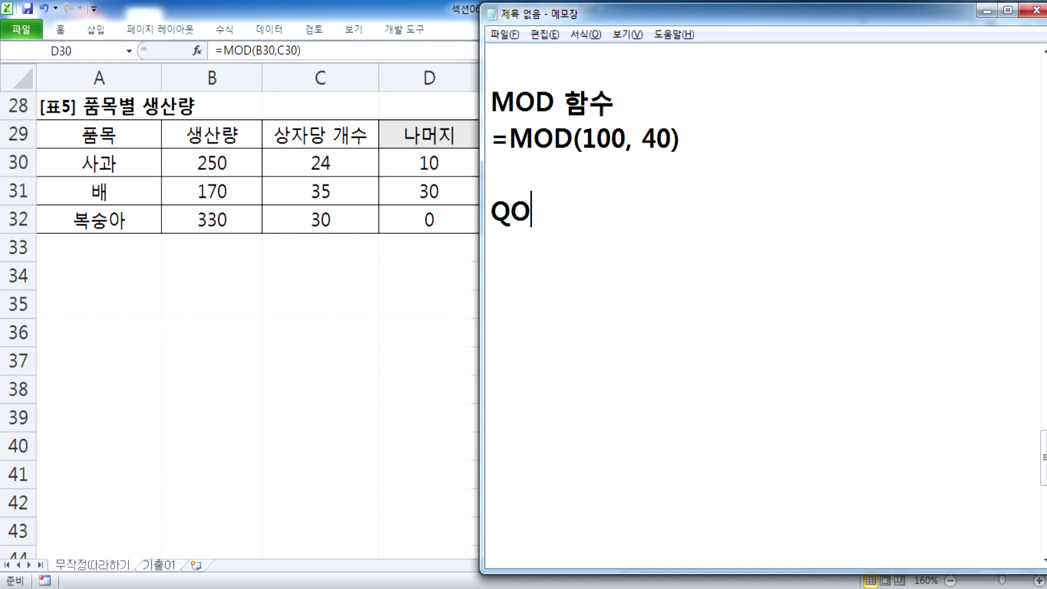
{"action": "key", "text": "BackSpace"}
{"action": "key", "text": "BackSpace"}
{"action": "key", "text": "BackSpace"}
{"action": "key", "text": "BackSpace"}
{"action": "key", "text": "Hangul"}
{"action": "type", "text": "배수"}
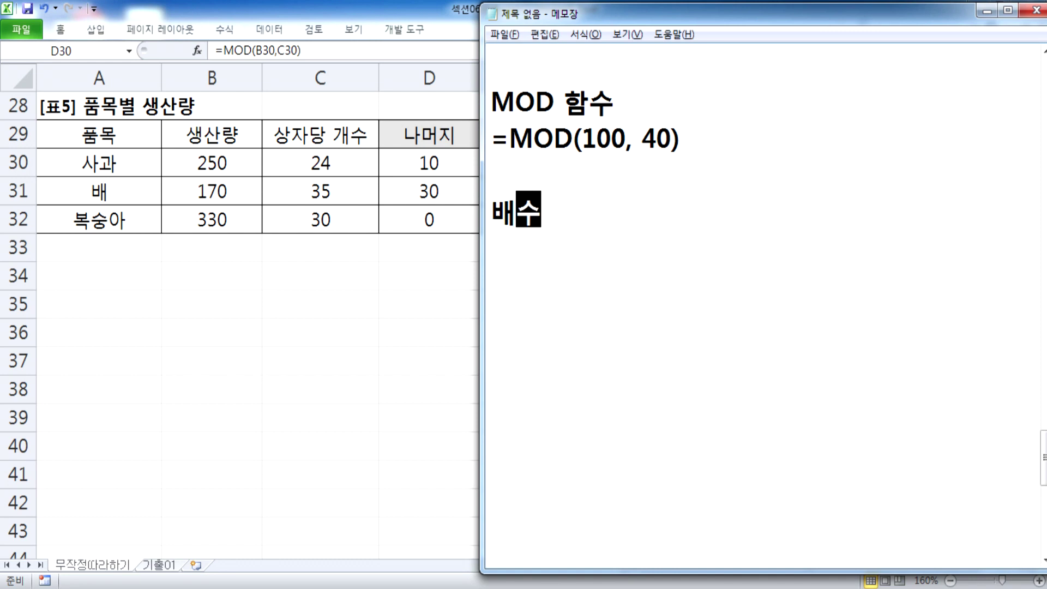
{"action": "type", "text": "고나"}
{"action": "key", "text": "BackSpace"}
{"action": "key", "text": "BackSpace"}
{"action": "type", "text": "관계"}
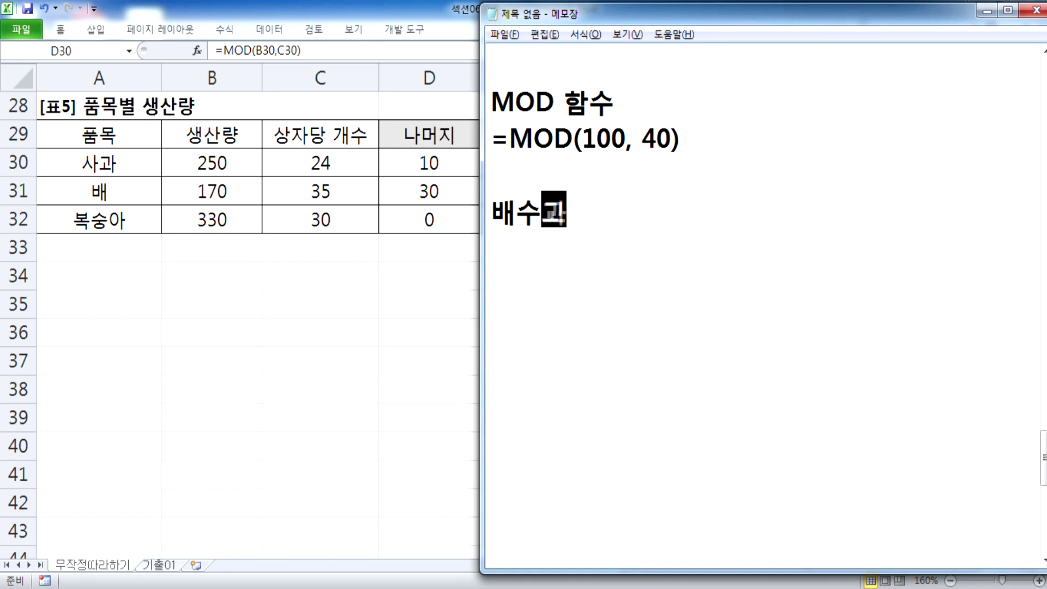
{"action": "type", "text": "를 확"}
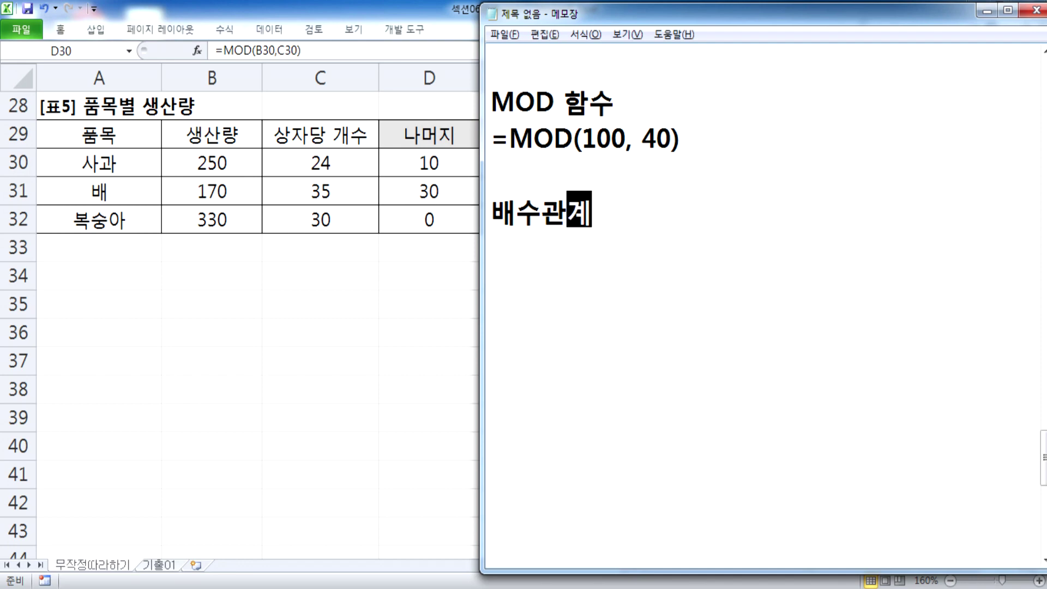
{"action": "type", "text": "인"}
Write the problem '문제) 어떤 수 M을 n으로 나누었더니 나머지가 0이다.' and widen Notepad leftward.
{"action": "key", "text": "Return"}
{"action": "type", "text": "문제)"}
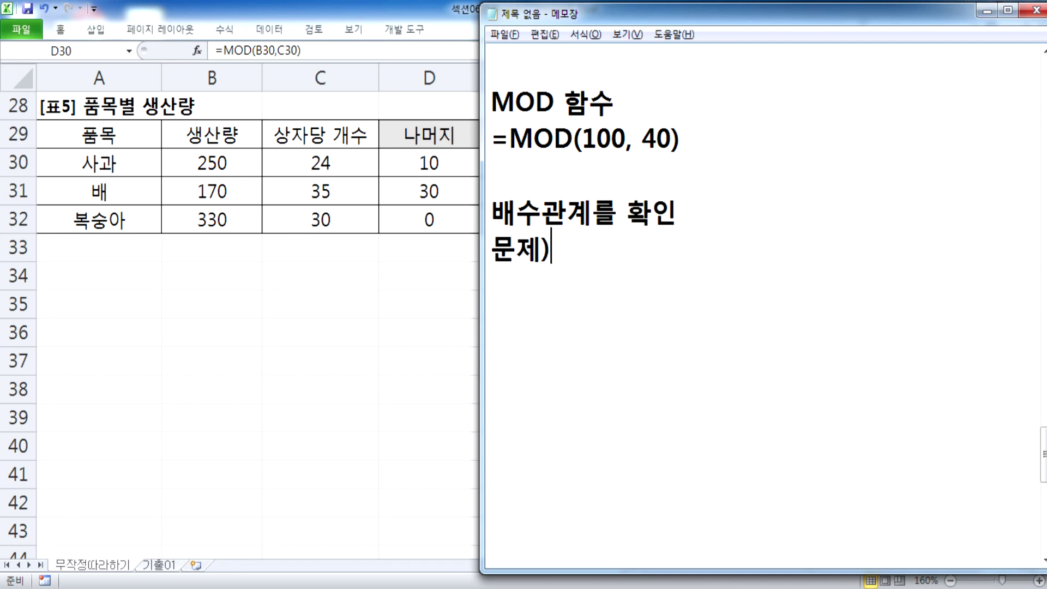
{"action": "type", "text": " 어떤 수"}
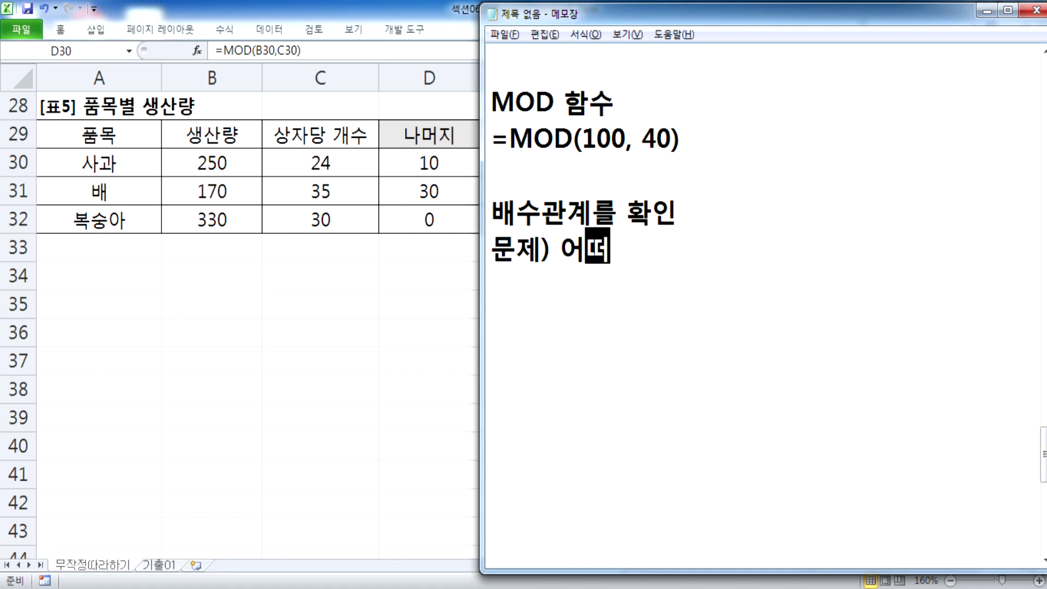
{"action": "type", "text": "를"}
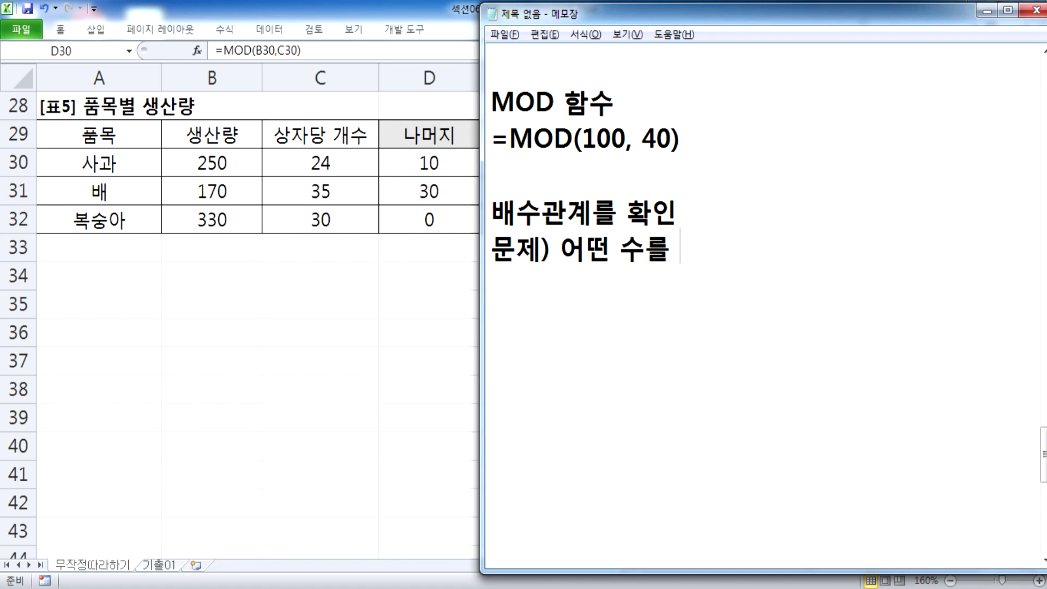
{"action": "key", "text": "Left"}
{"action": "key", "text": "Left"}
{"action": "type", "text": "M"}
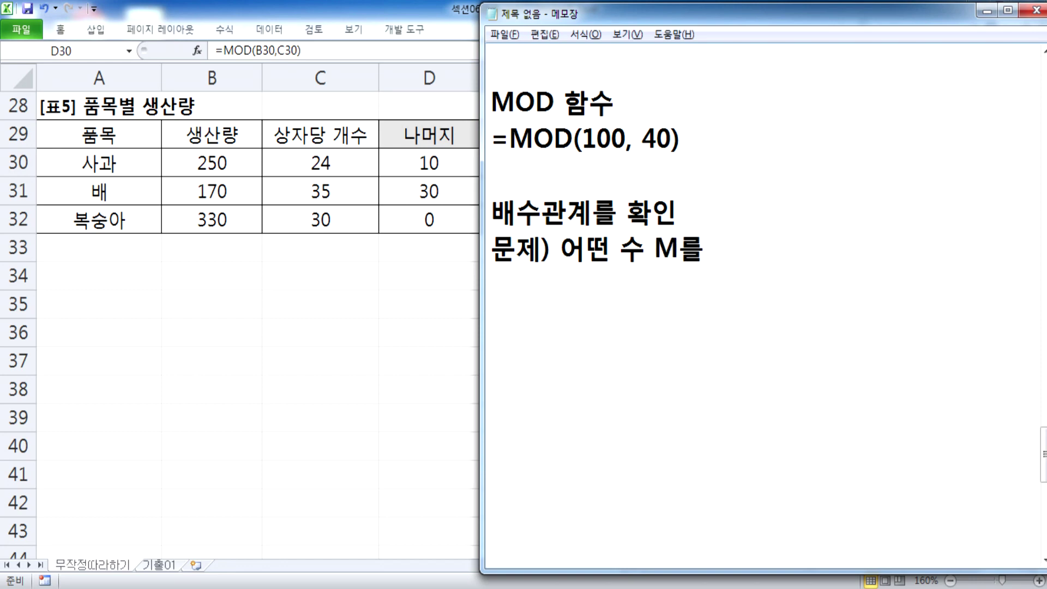
{"action": "type", "text": "을"}
{"action": "key", "text": "Delete"}
{"action": "key", "text": "Right"}
{"action": "type", "text": "n으로 나눙"}
{"action": "type", "text": "었"}
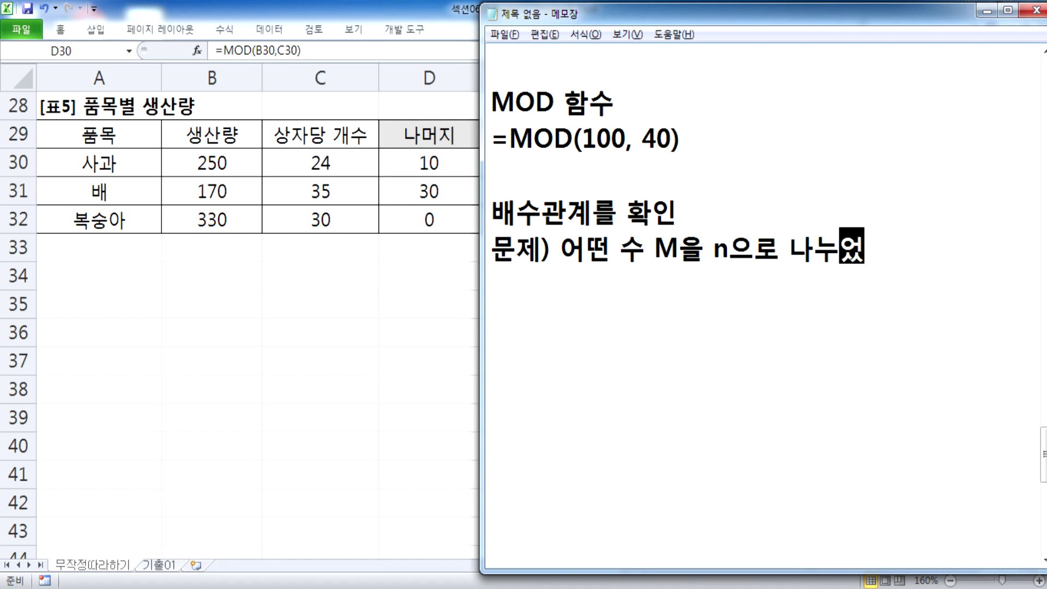
{"action": "type", "text": "더니 남머"}
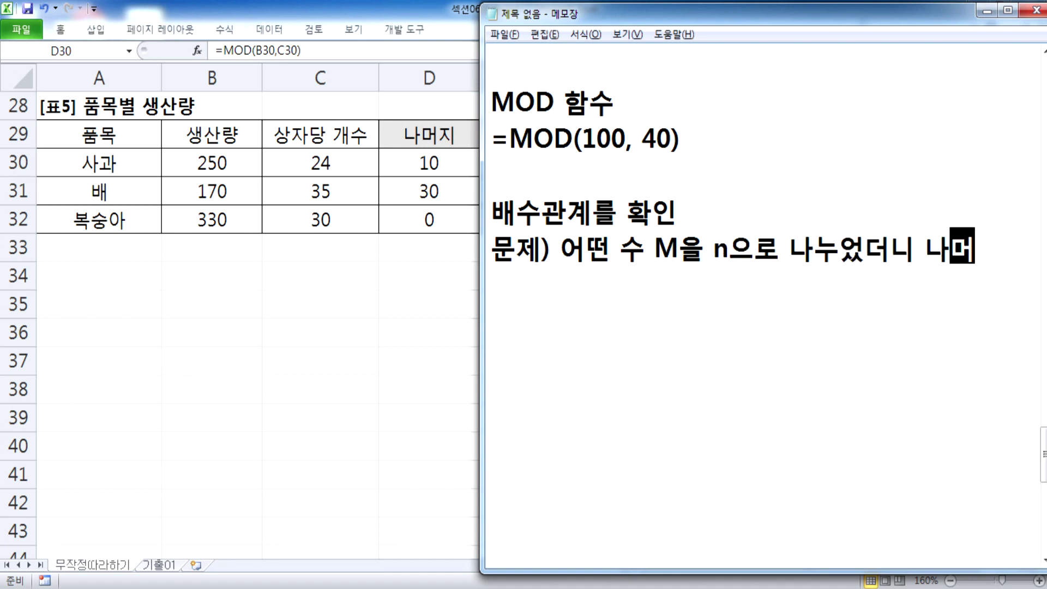
{"action": "type", "text": "지가 0이 "}
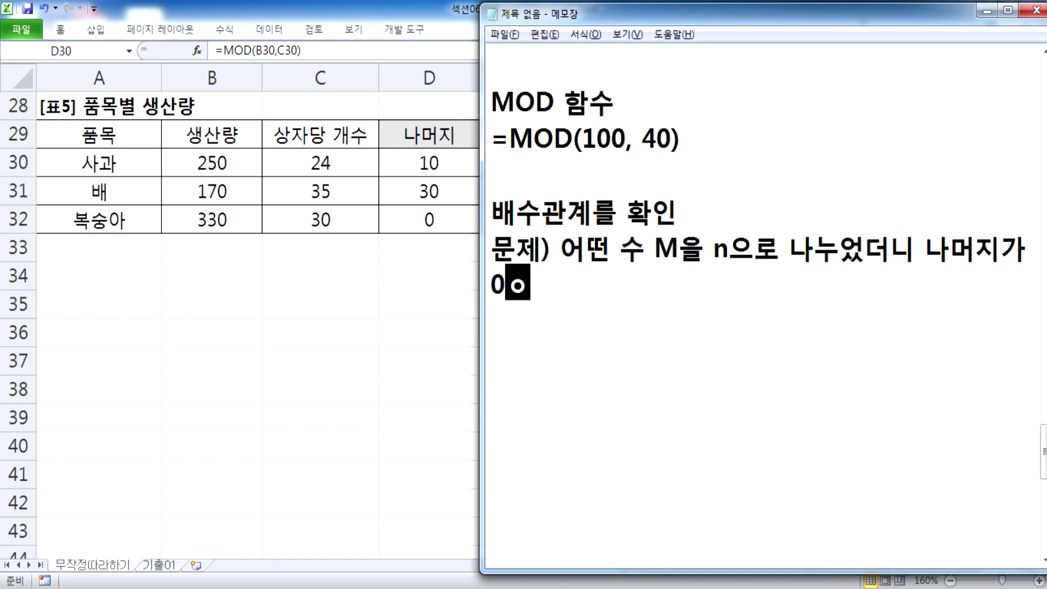
{"action": "type", "text": "다."}
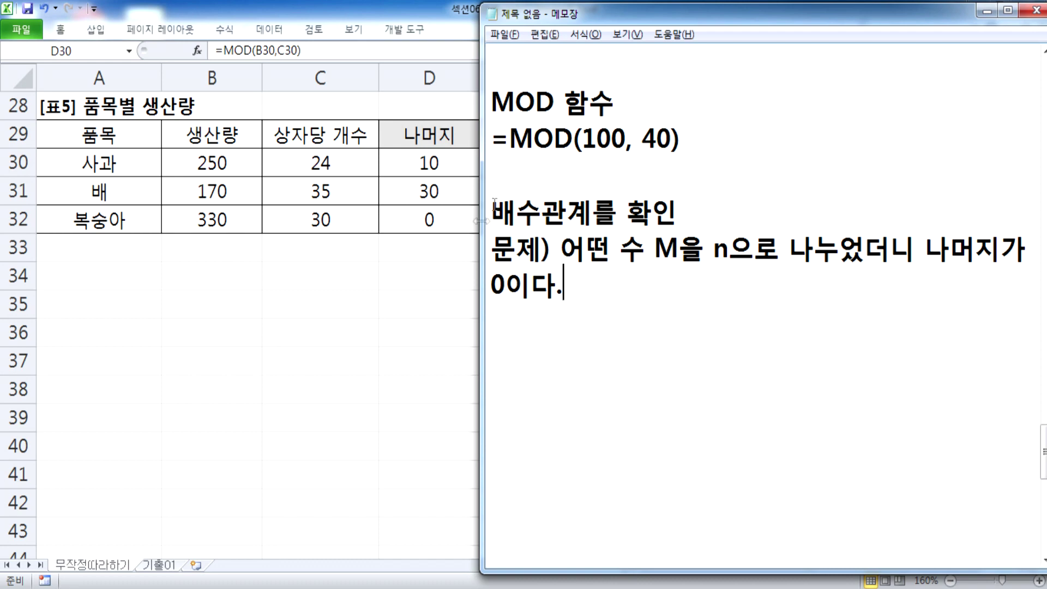
{"action": "key", "text": "ctrl+a"}
{"action": "key", "text": "Delete"}
{"action": "left_click_drag", "start_coordinate": [480, 245], "coordinate": [346, 246]}
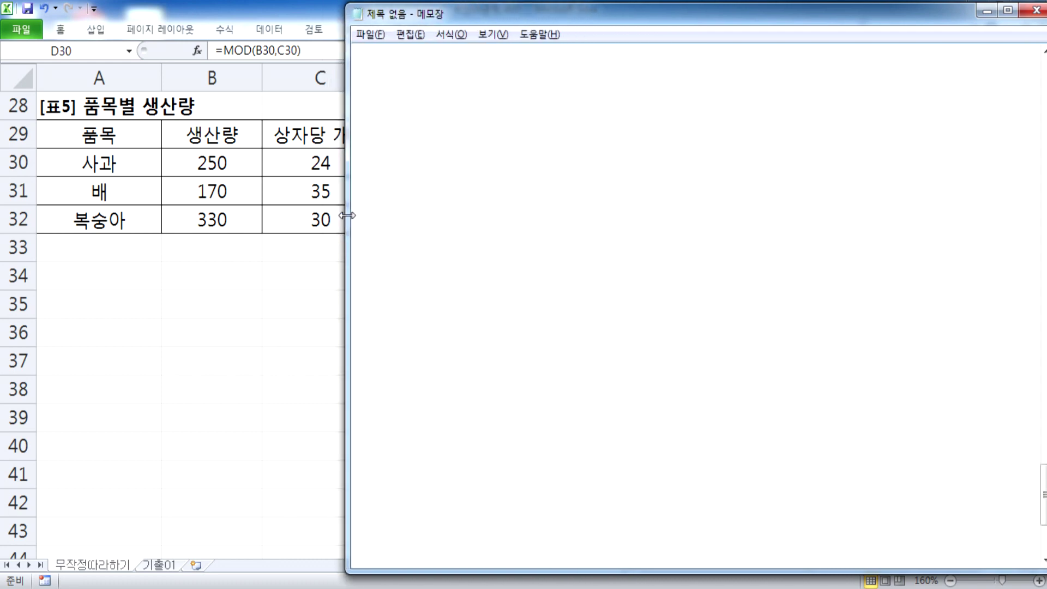
Complete the notes sentence with 'M은 n의 배수관계가 된다.'.
{"action": "key", "text": "ctrl+z"}
{"action": "key", "text": "Return"}
{"action": "type", "text": "어떤 수 m"}
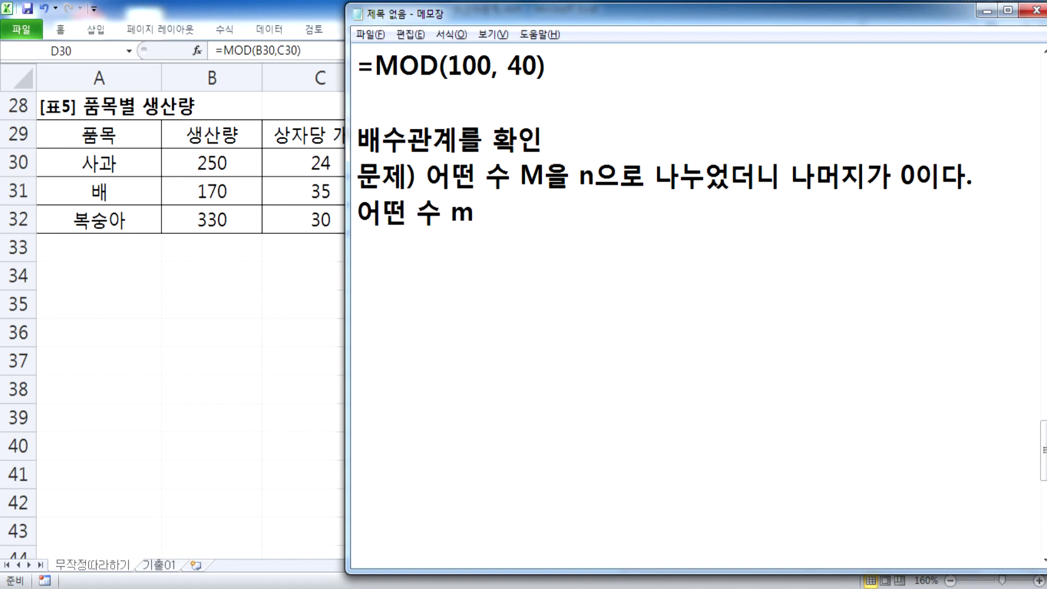
{"action": "key", "text": "BackSpace"}
{"action": "type", "text": "M은 n"}
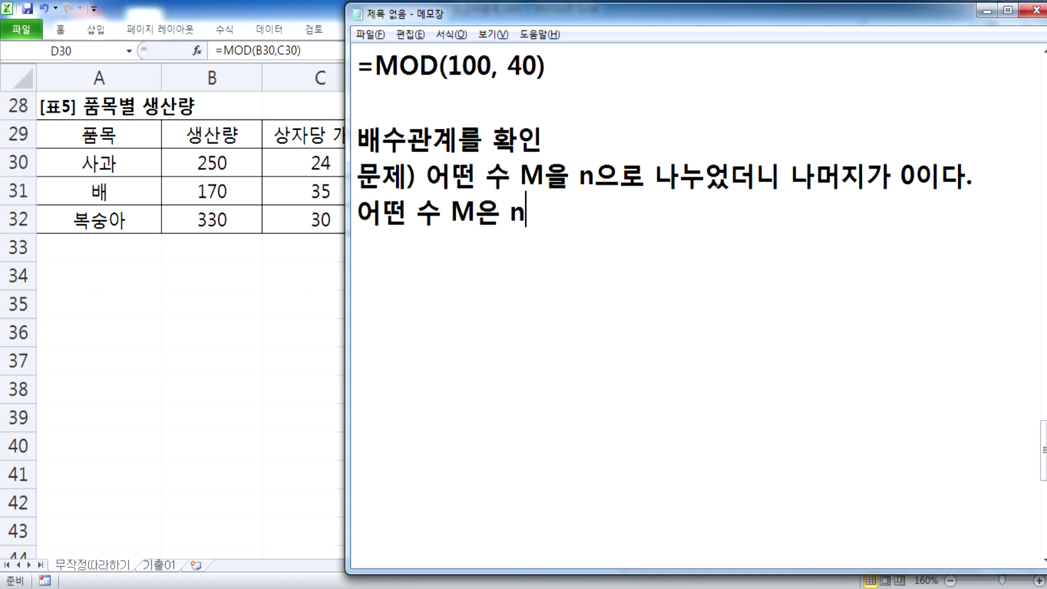
{"action": "type", "text": "의 배수관"}
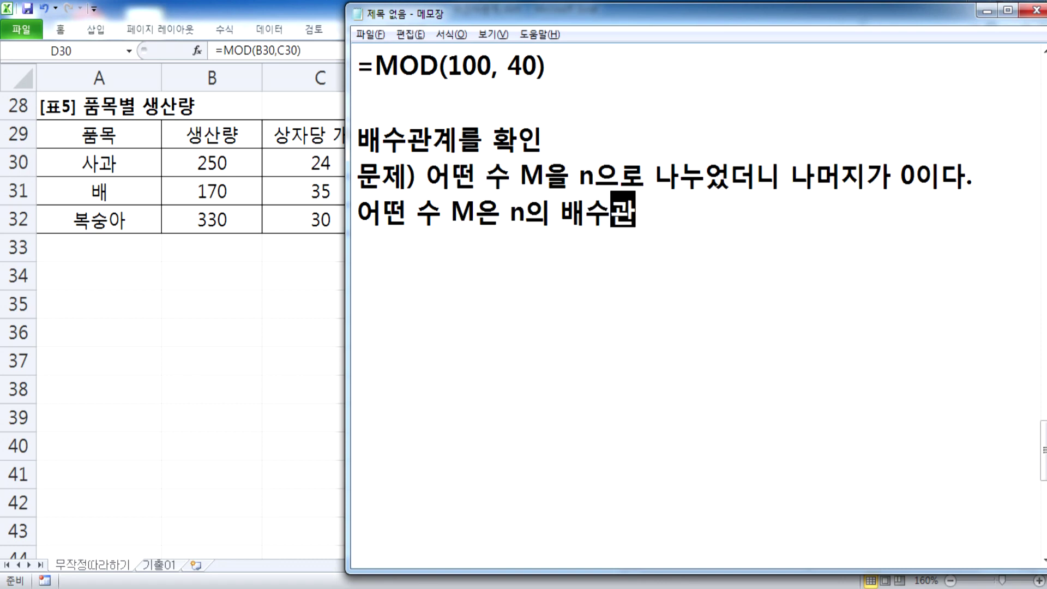
{"action": "type", "text": "계가 된다."}
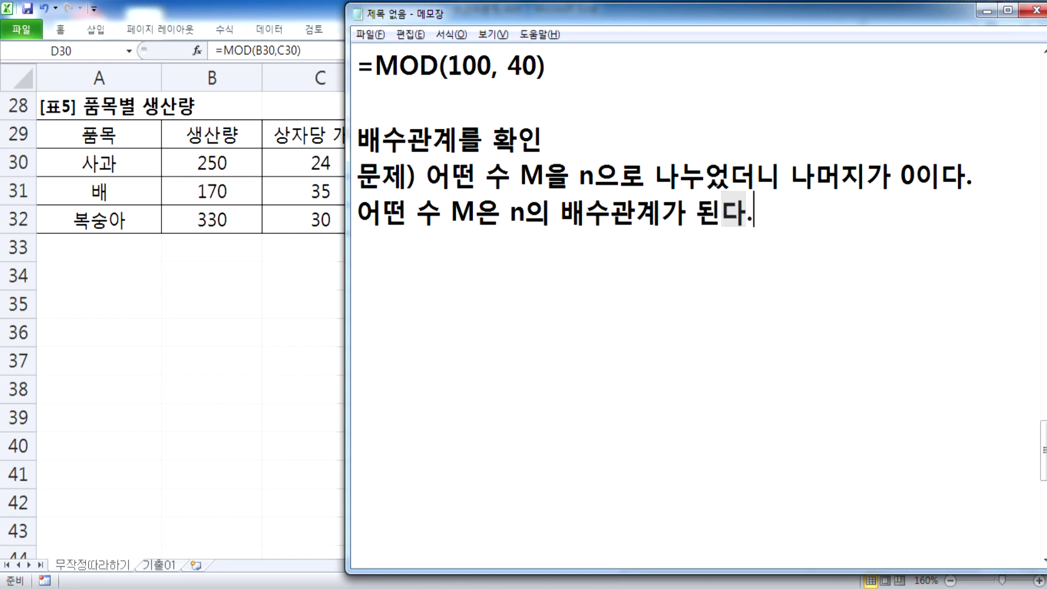
{"action": "key", "text": "Return"}
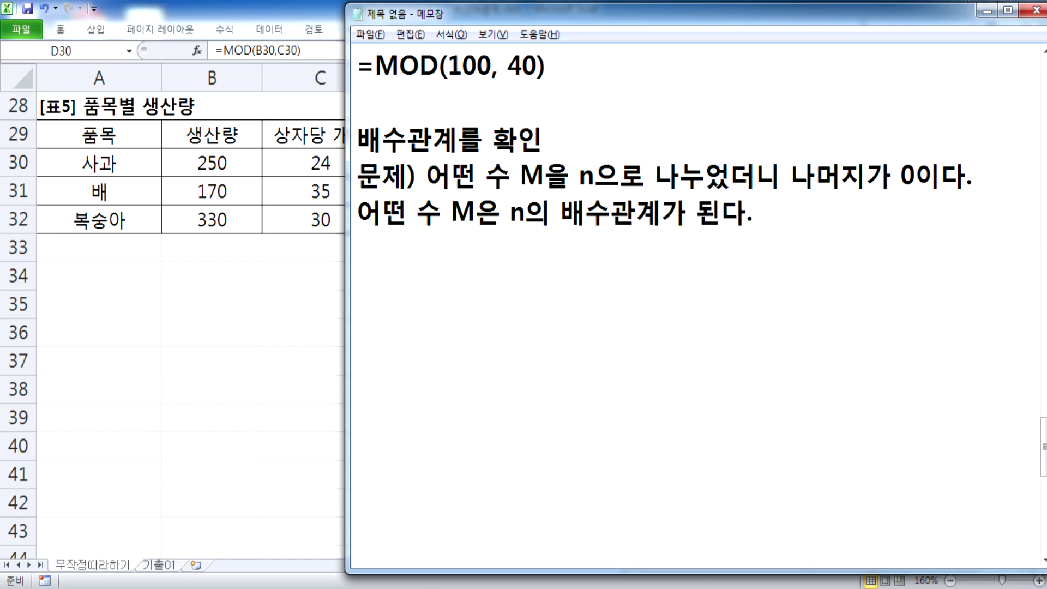
Add the problem 'M을 2로 나누었더니 나머지가 0이다.' with the answer 'M은 짝수다.'.
{"action": "type", "text": "문"}
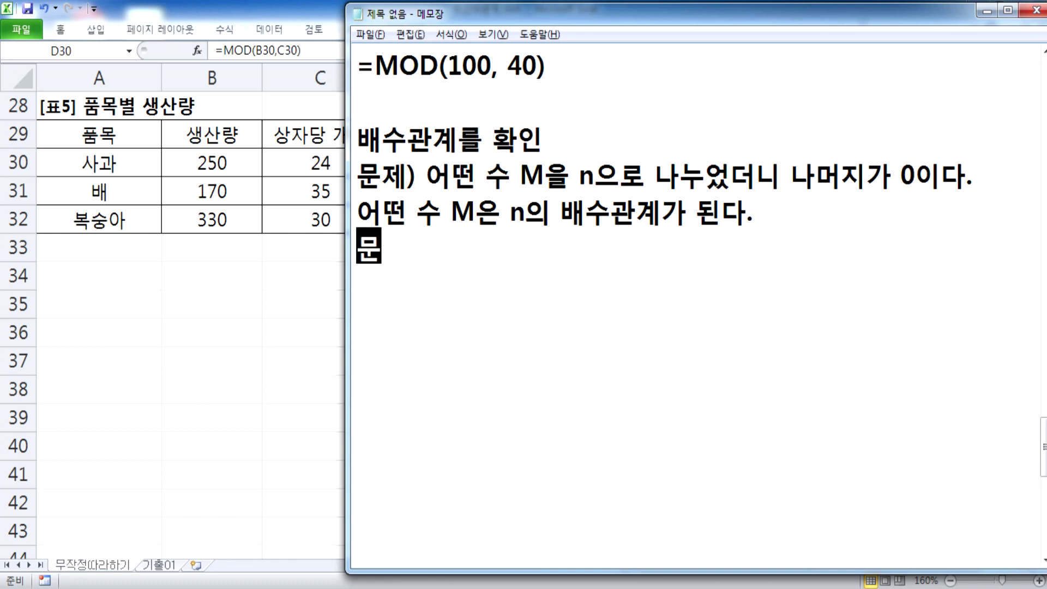
{"action": "type", "text": "제) 어떤"}
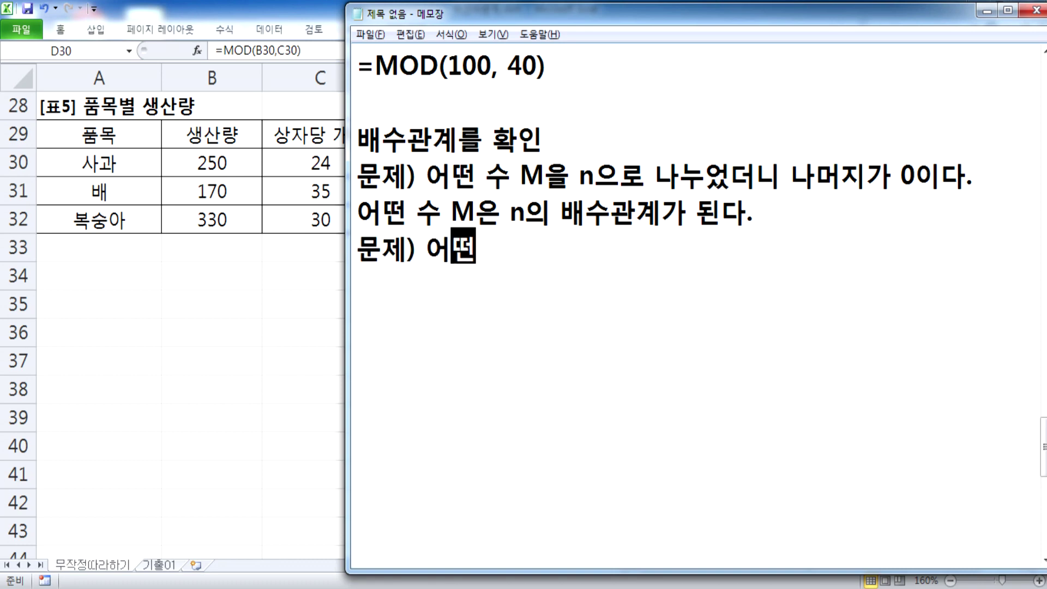
{"action": "type", "text": " 수 M을 2"}
{"action": "key", "text": "Hangul"}
{"action": "type", "text": "로 ㄴ"}
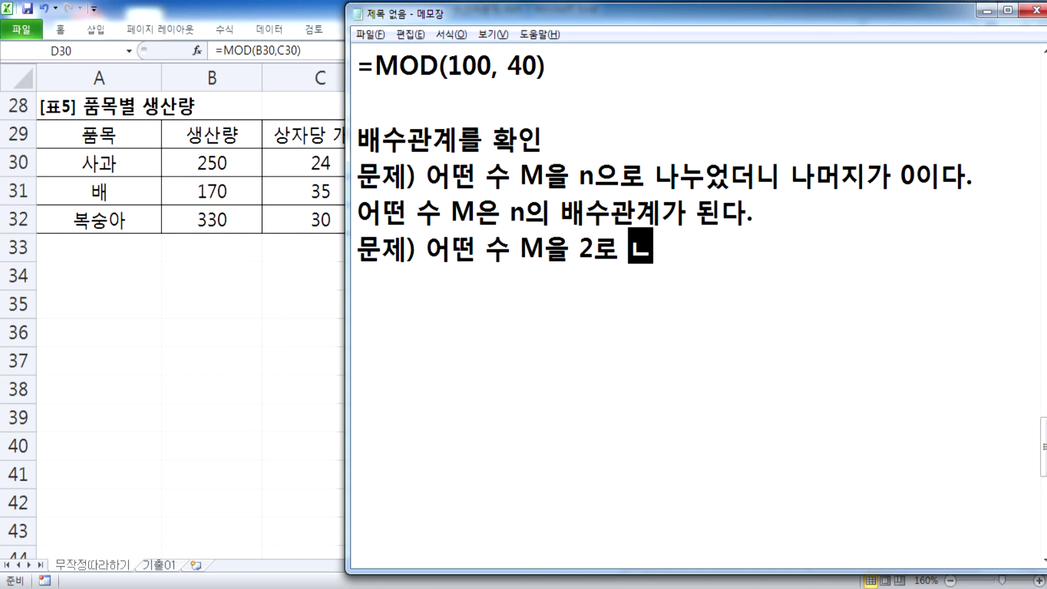
{"action": "type", "text": "나누었더니 나머지가 0이다."}
{"action": "key", "text": "Return"}
{"action": "type", "text": "어"}
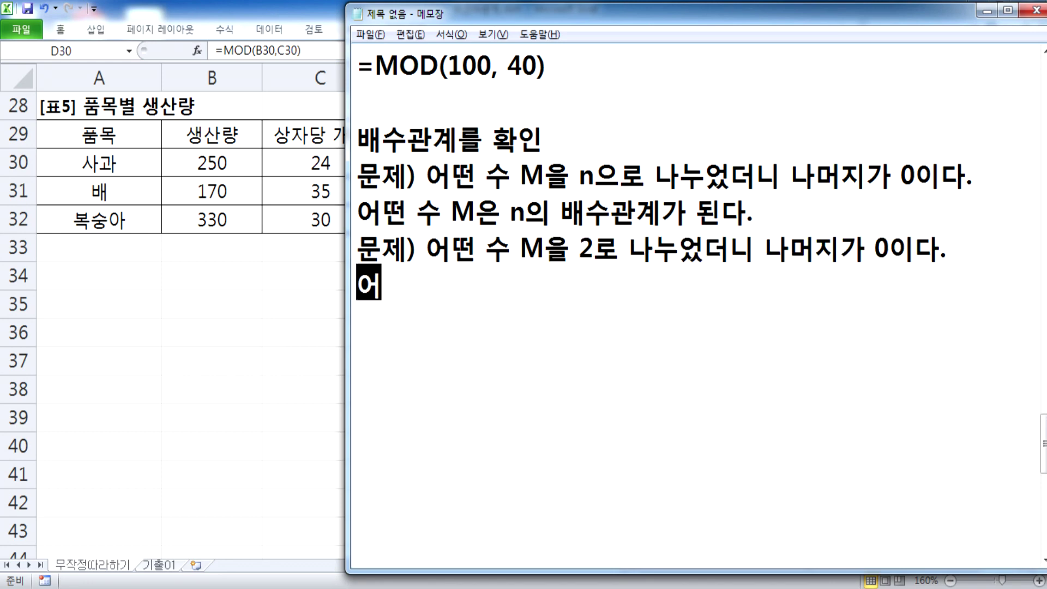
{"action": "type", "text": "떠"}
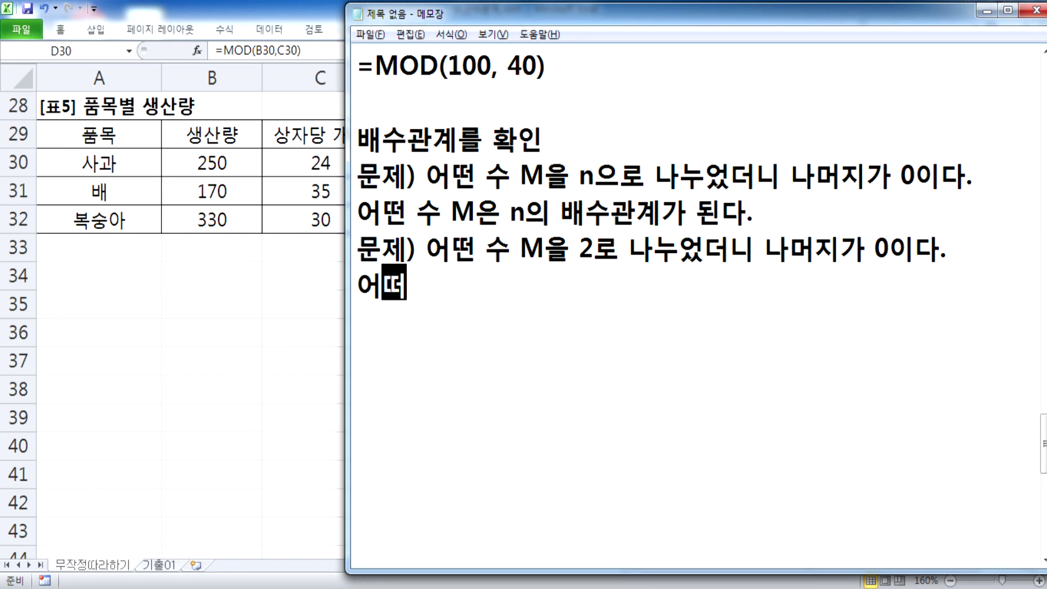
{"action": "type", "text": "ㄴ 수 MDMS"}
{"action": "key", "text": "BackSpace"}
{"action": "key", "text": "BackSpace"}
{"action": "key", "text": "BackSpace"}
{"action": "type", "text": "은 "}
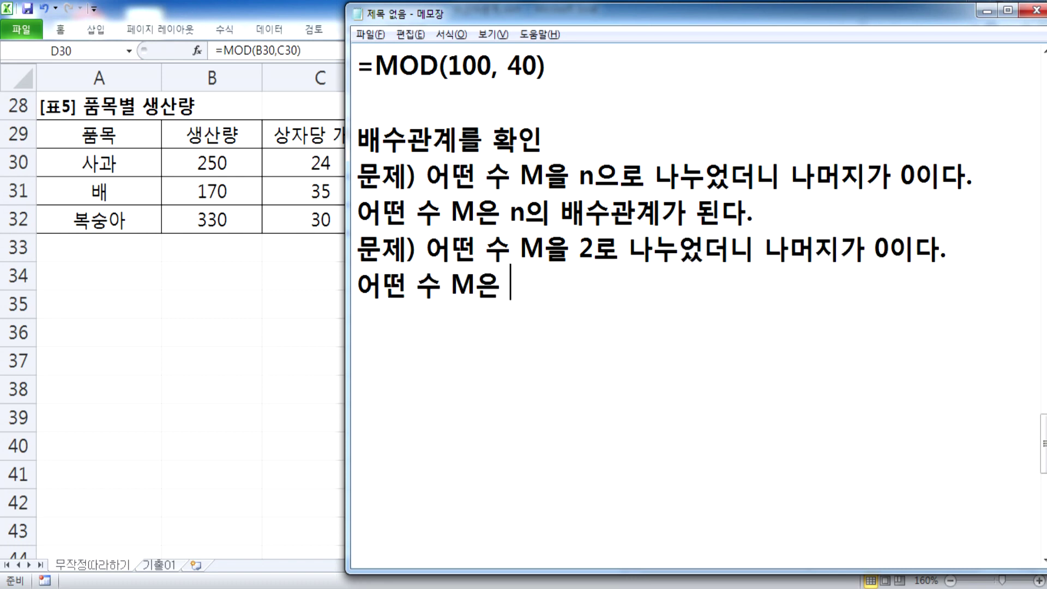
{"action": "type", "text": "짝수다."}
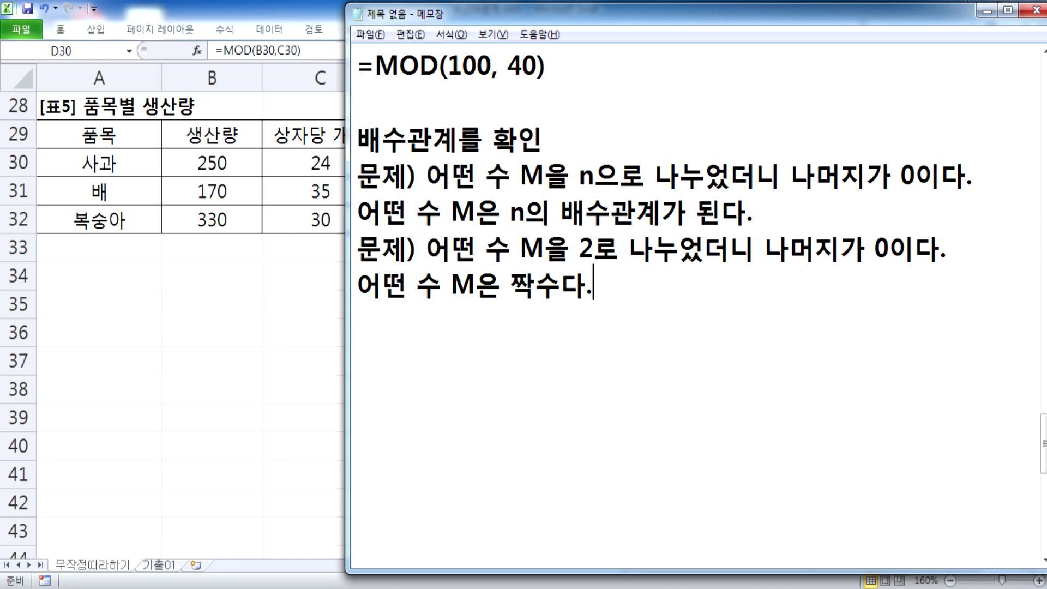
Duplicate those two lines and change the copy to remainder 1 meaning 홀수.
{"action": "key", "text": "Up"}
{"action": "key", "text": "Home"}
{"action": "key", "text": "shift+Down"}
{"action": "key", "text": "shift+Down"}
{"action": "key", "text": "ctrl+c"}
{"action": "key", "text": "Right"}
{"action": "key", "text": "ctrl+v"}
{"action": "key", "text": "Left"}
{"action": "key", "text": "Up"}
{"action": "key", "text": "Right"}
{"action": "key", "text": "Right"}
{"action": "key", "text": "Right"}
{"action": "key", "text": "Right"}
{"action": "key", "text": "Right"}
{"action": "key", "text": "Right"}
{"action": "key", "text": "Right"}
{"action": "key", "text": "Right"}
{"action": "key", "text": "Right"}
{"action": "key", "text": "Right"}
{"action": "key", "text": "Right"}
{"action": "key", "text": "Right"}
{"action": "key", "text": "Right"}
{"action": "key", "text": "Right"}
{"action": "key", "text": "Left"}
{"action": "key", "text": "Delete"}
{"action": "type", "text": "1"}
{"action": "key", "text": "Down"}
{"action": "key", "text": "Left"}
{"action": "key", "text": "Left"}
{"action": "type", "text": "호"}
{"action": "key", "text": "Delete"}
{"action": "type", "text": "ㄹ"}
{"action": "key", "text": "Down"}
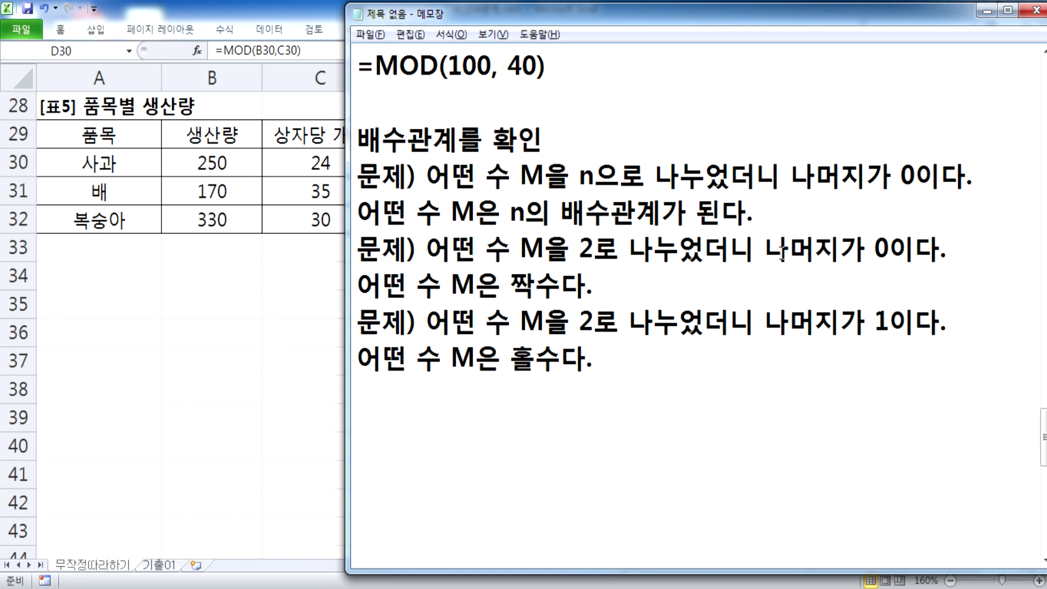
{"action": "left_click", "coordinate": [576, 66]}
{"action": "double_click", "coordinate": [576, 68]}
Scroll through the MOD remainder notes, then return to the Excel employee table.
{"action": "left_click", "coordinate": [561, 68]}
{"action": "scroll", "coordinate": [494, 145], "scroll_direction": "up", "scroll_amount": 1}
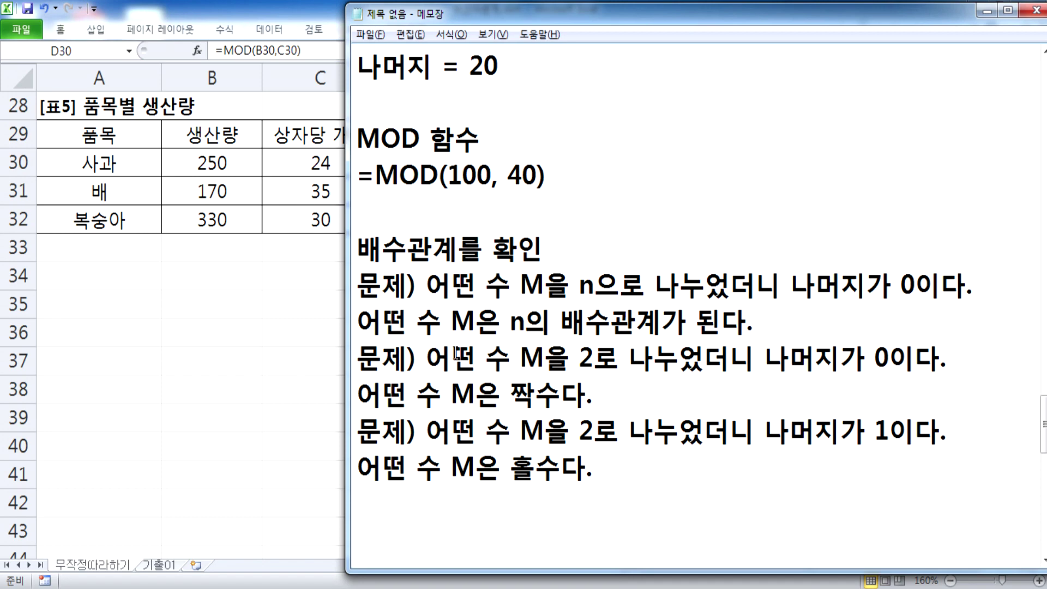
{"action": "scroll", "coordinate": [456, 358], "scroll_direction": "down", "scroll_amount": 2}
{"action": "left_click", "coordinate": [463, 325]}
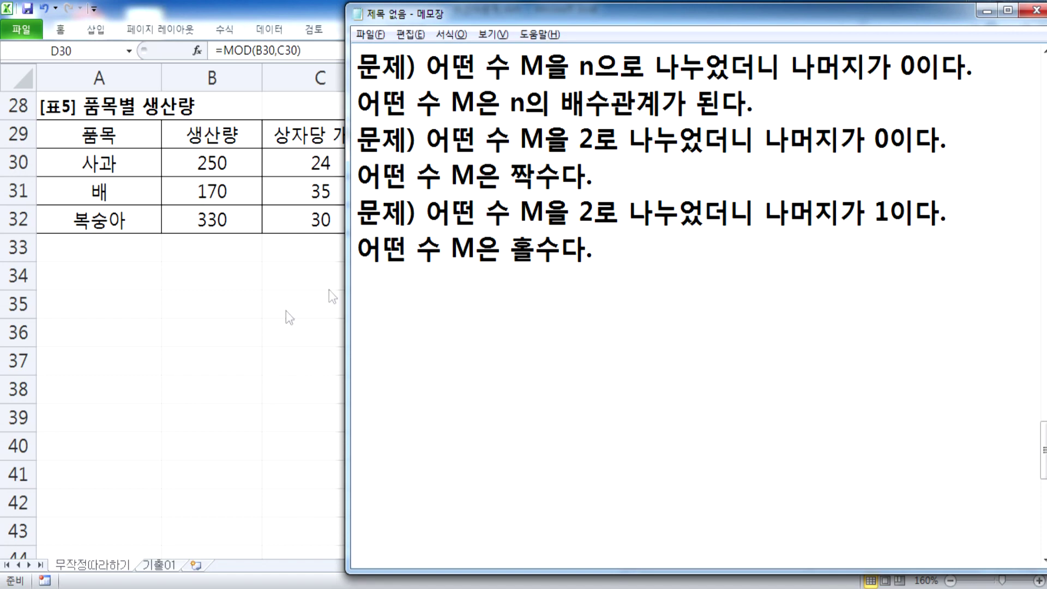
{"action": "key", "text": "alt+Tab"}
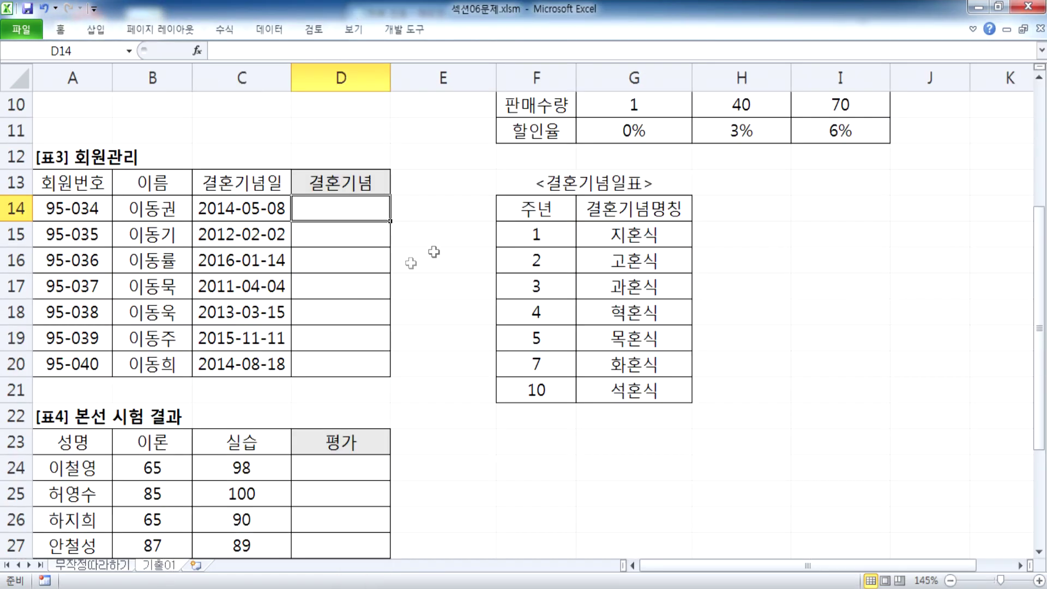
Check the final digit 1 of code H203-1 in A3, then return to the Notepad notes.
{"action": "scroll", "coordinate": [434, 251], "scroll_direction": "up", "scroll_amount": 3}
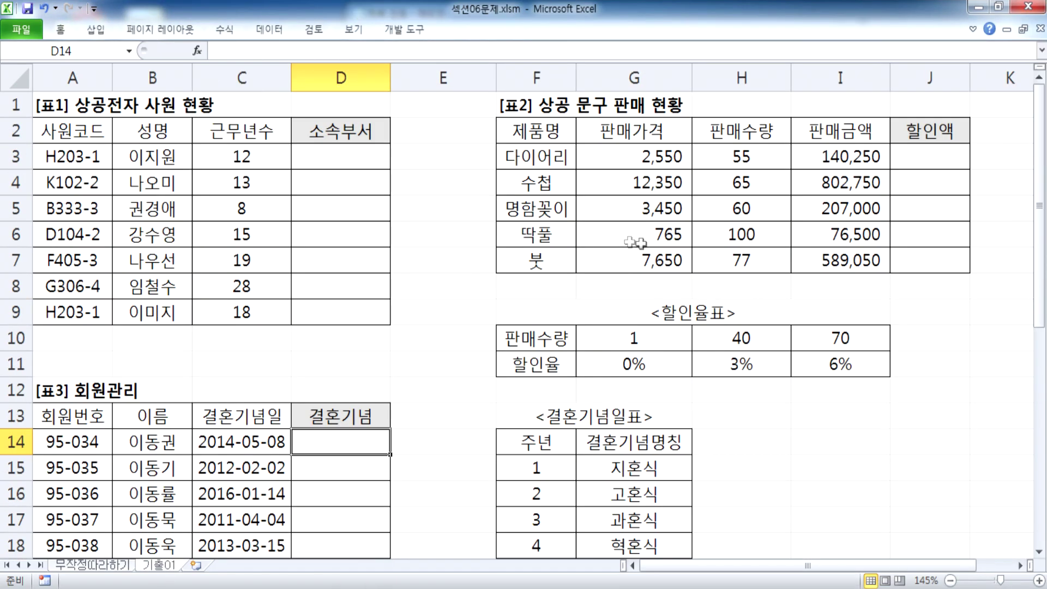
{"action": "left_click", "coordinate": [931, 160]}
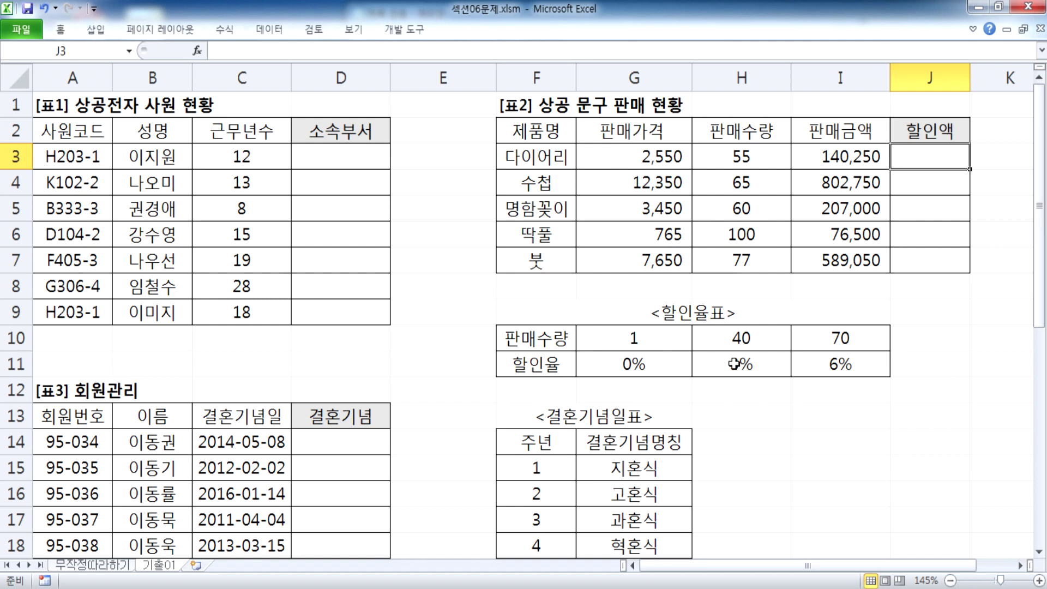
{"action": "left_click", "coordinate": [318, 157]}
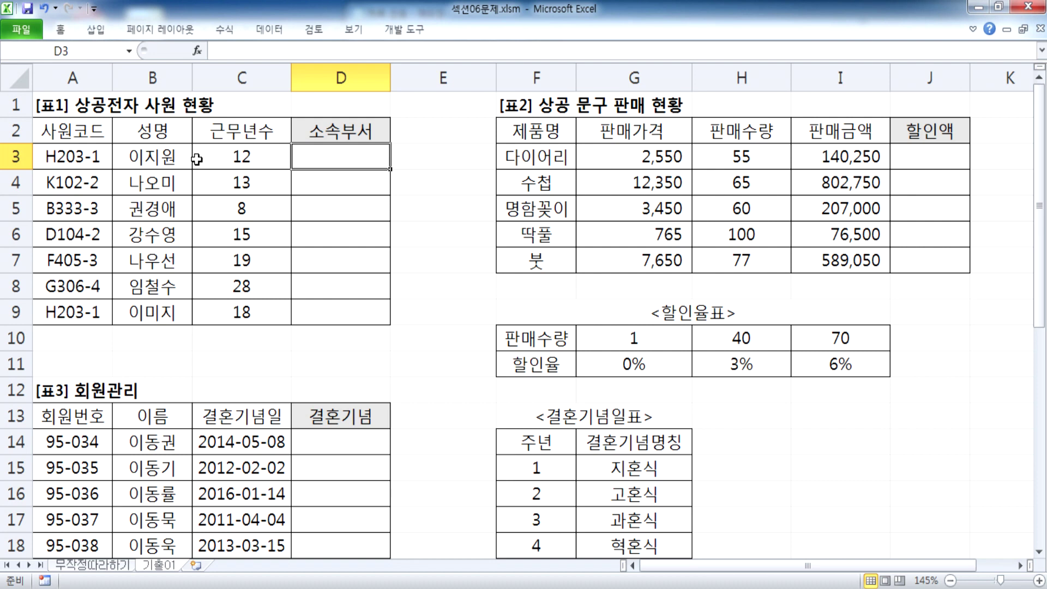
{"action": "double_click", "coordinate": [89, 156]}
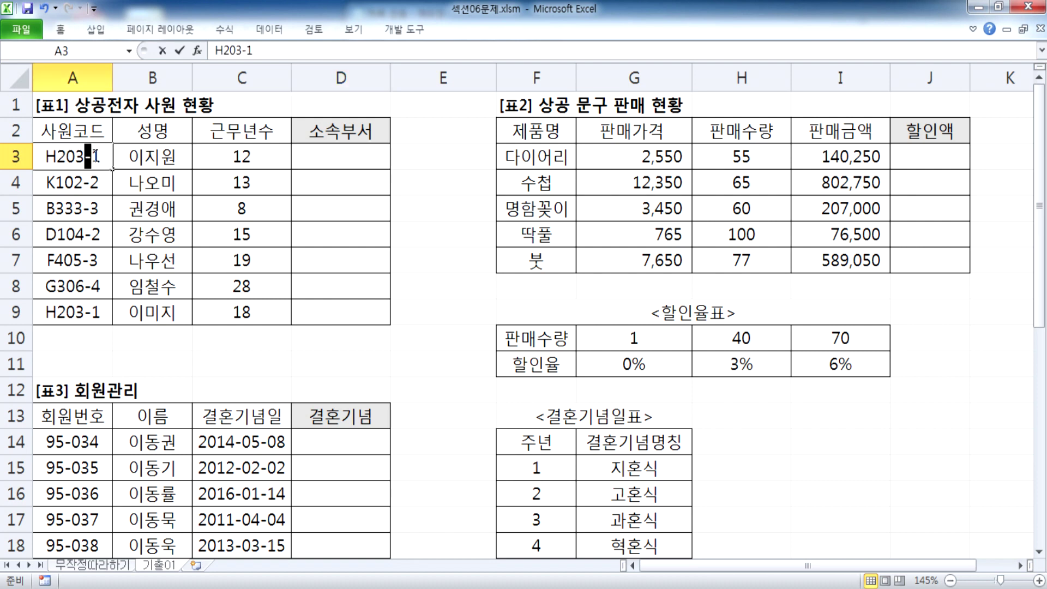
{"action": "double_click", "coordinate": [95, 157]}
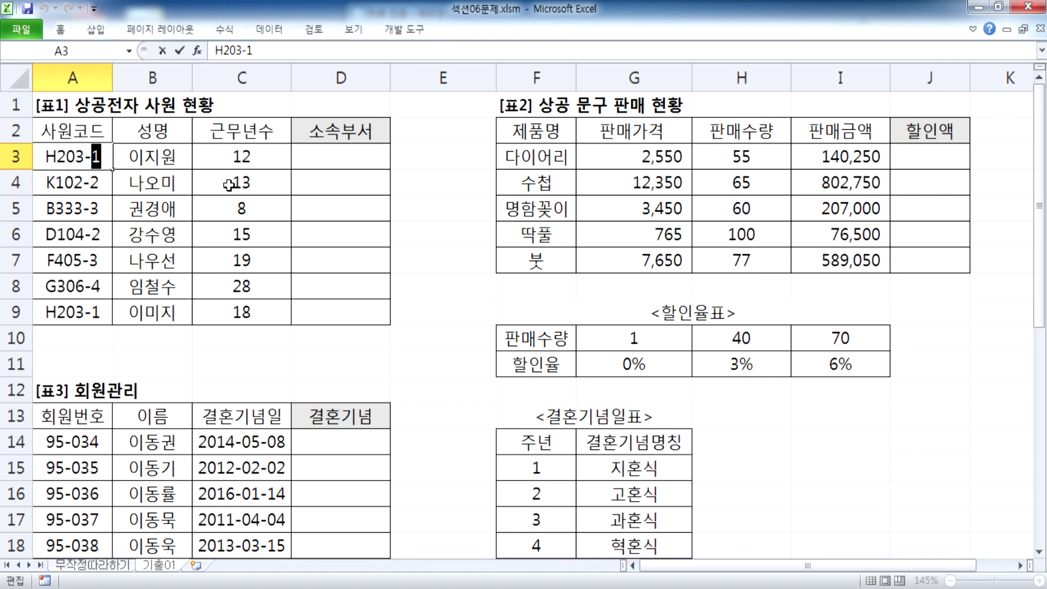
{"action": "left_click", "coordinate": [323, 162]}
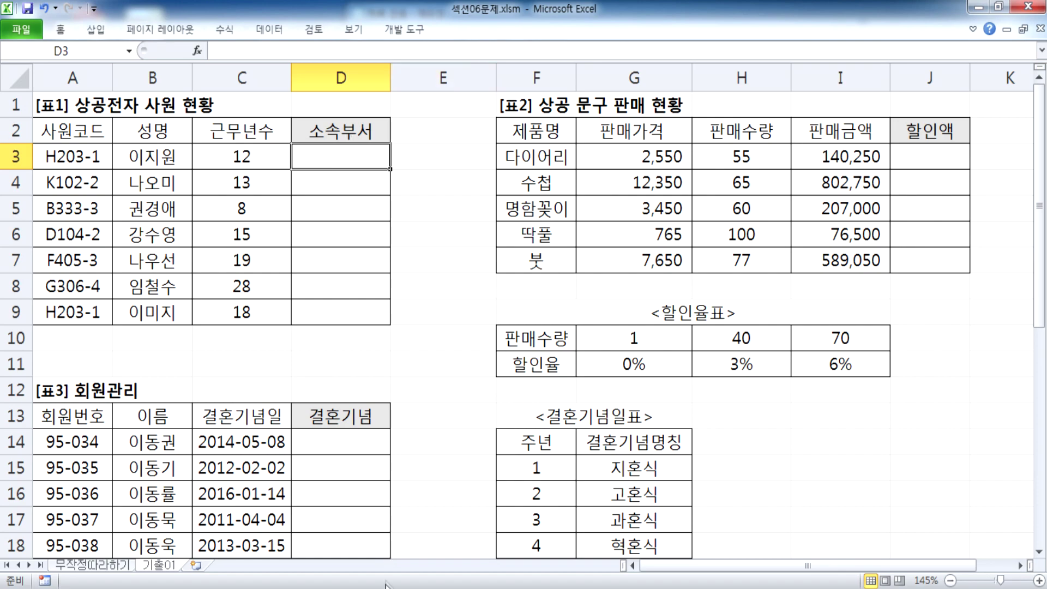
{"action": "key", "text": "alt+Tab"}
{"action": "scroll", "coordinate": [473, 231], "scroll_direction": "up", "scroll_amount": 5}
{"action": "scroll", "coordinate": [474, 232], "scroll_direction": "up", "scroll_amount": 6}
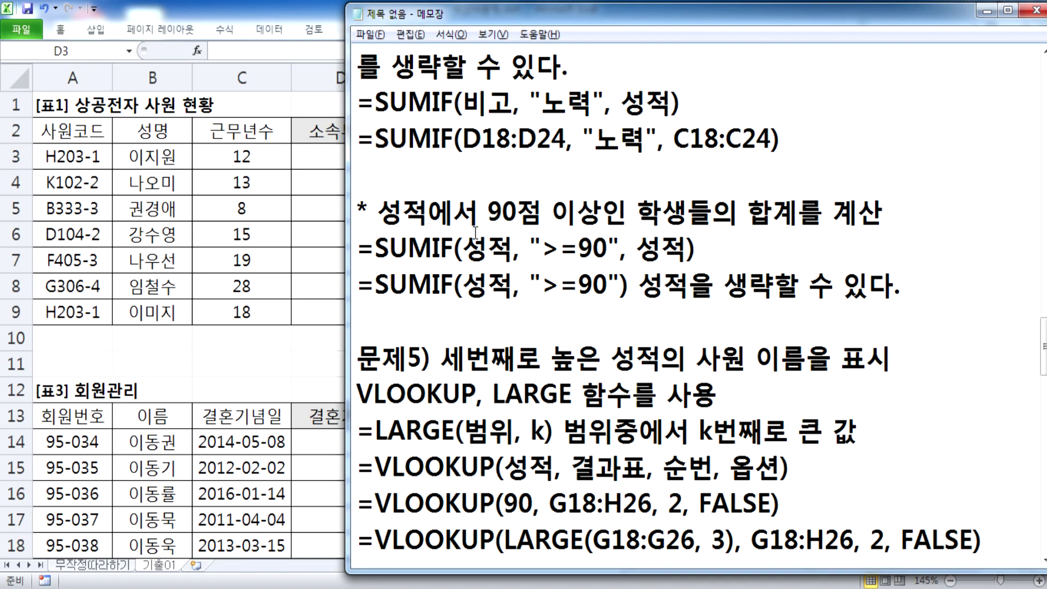
Widen Notepad, scroll up to the CHOOSE notes, and recheck A3's last digit in Excel.
{"action": "scroll", "coordinate": [475, 231], "scroll_direction": "up", "scroll_amount": 3}
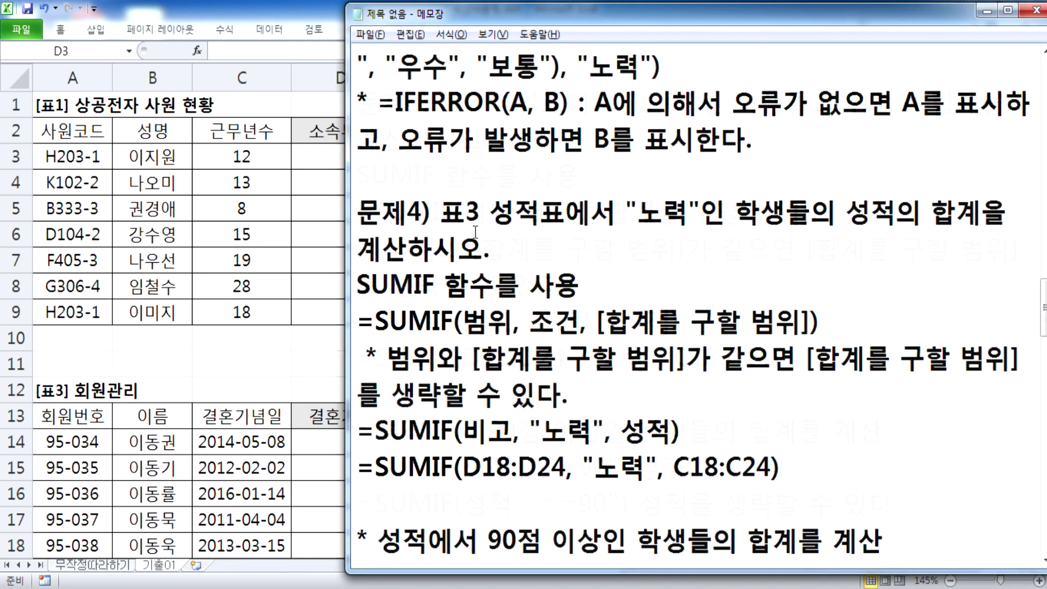
{"action": "left_click_drag", "start_coordinate": [300, 194], "coordinate": [75, 194]}
{"action": "scroll", "coordinate": [213, 276], "scroll_direction": "up", "scroll_amount": 3}
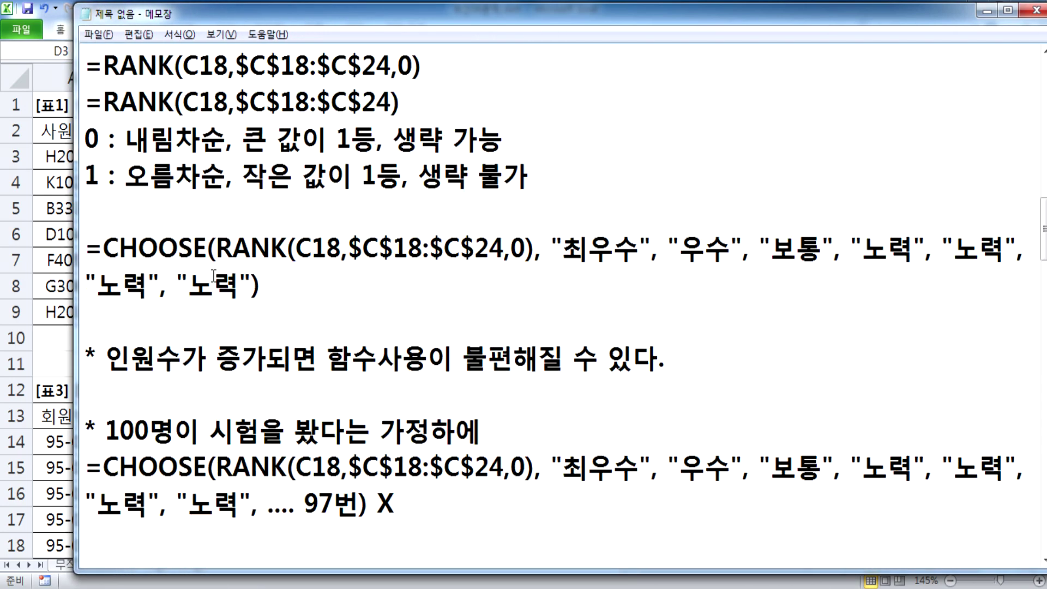
{"action": "scroll", "coordinate": [213, 275], "scroll_direction": "up", "scroll_amount": 3}
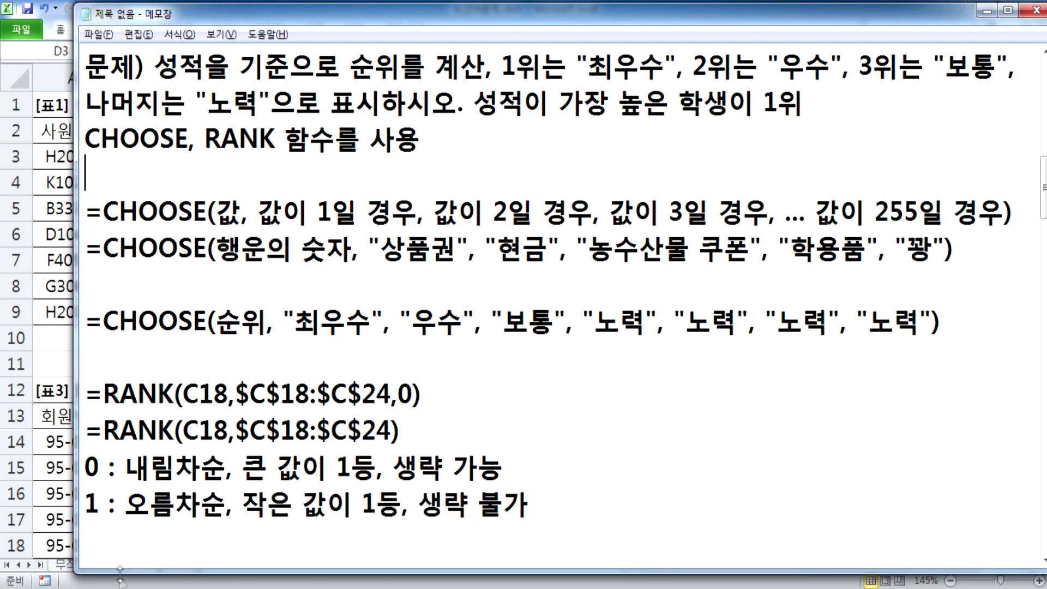
{"action": "left_click", "coordinate": [53, 476]}
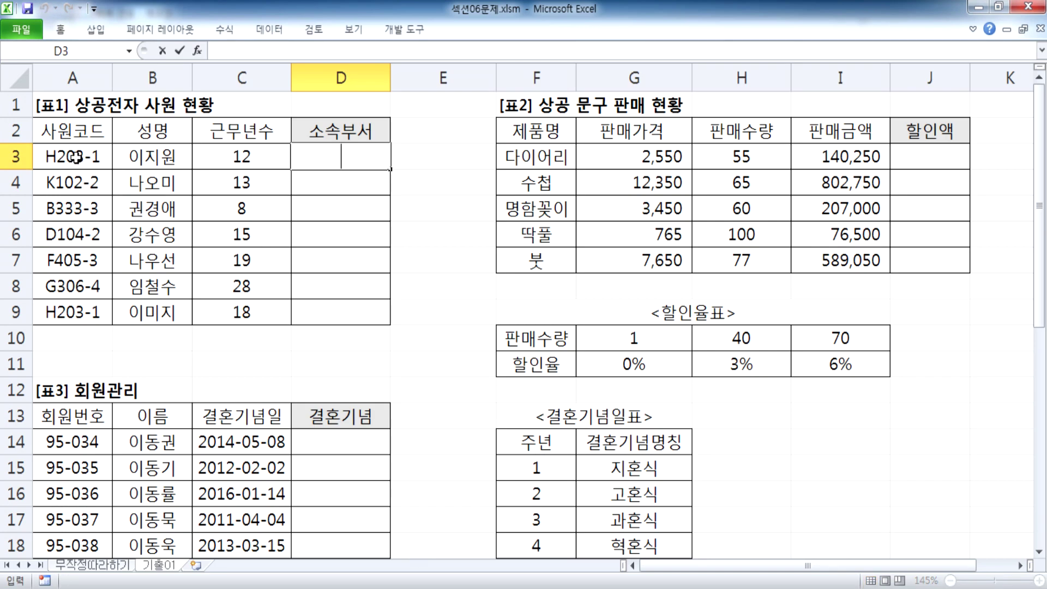
{"action": "left_click", "coordinate": [94, 157]}
{"action": "double_click", "coordinate": [100, 157]}
{"action": "double_click", "coordinate": [100, 159]}
Compare the CHOOSE examples' value argument and options against the D3 department task.
{"action": "key", "text": "alt+Tab"}
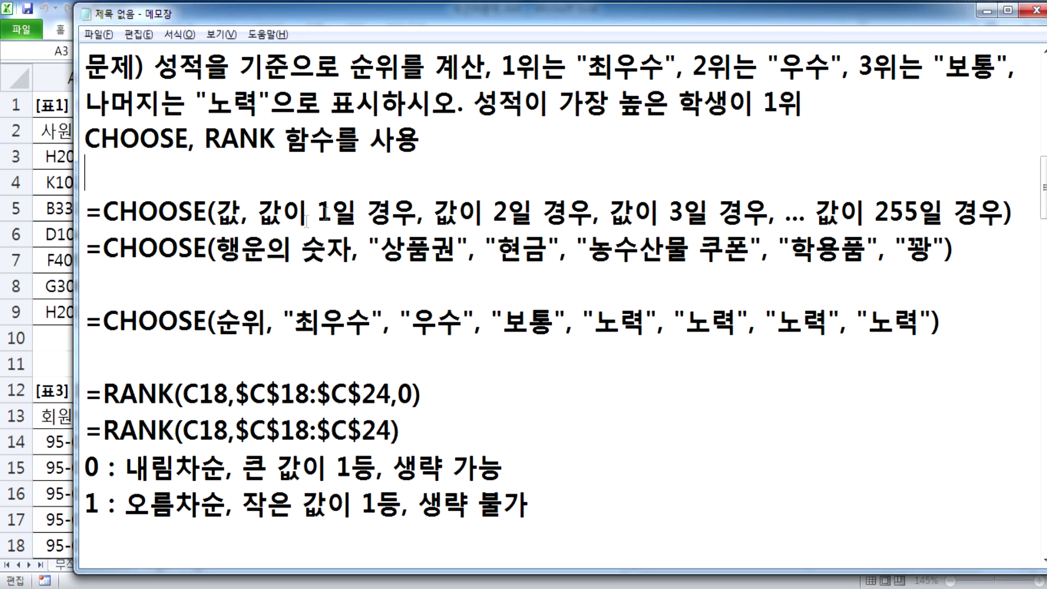
{"action": "double_click", "coordinate": [223, 216]}
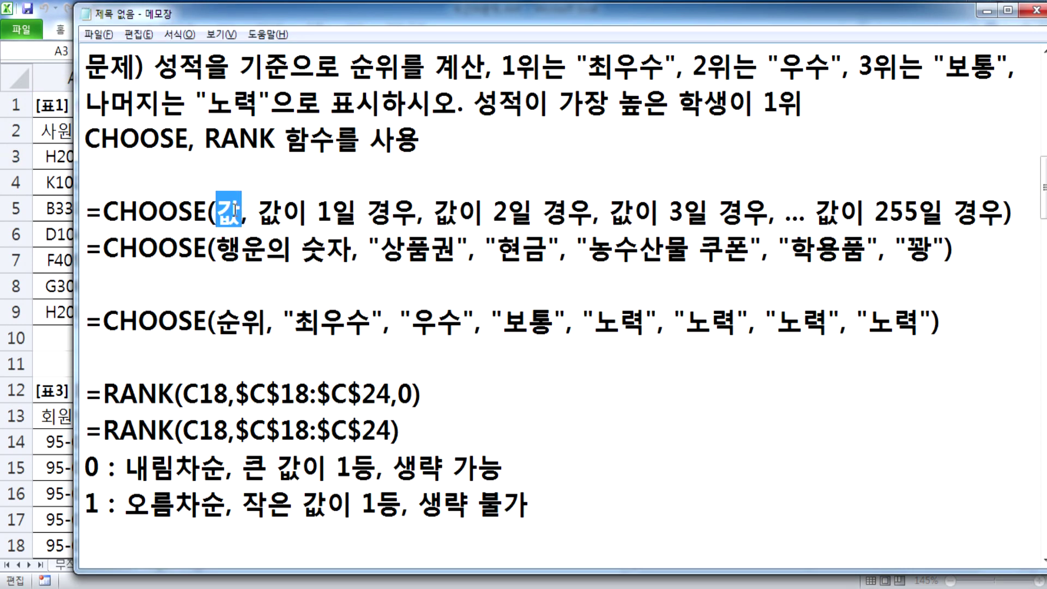
{"action": "left_click", "coordinate": [266, 216]}
{"action": "key", "text": "alt+Tab"}
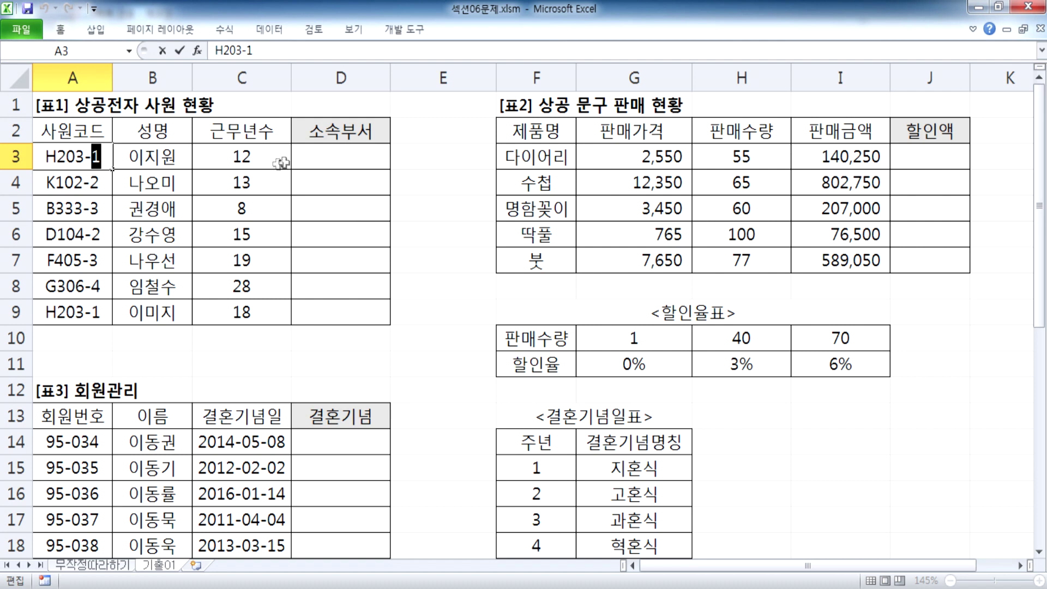
{"action": "left_click", "coordinate": [325, 160]}
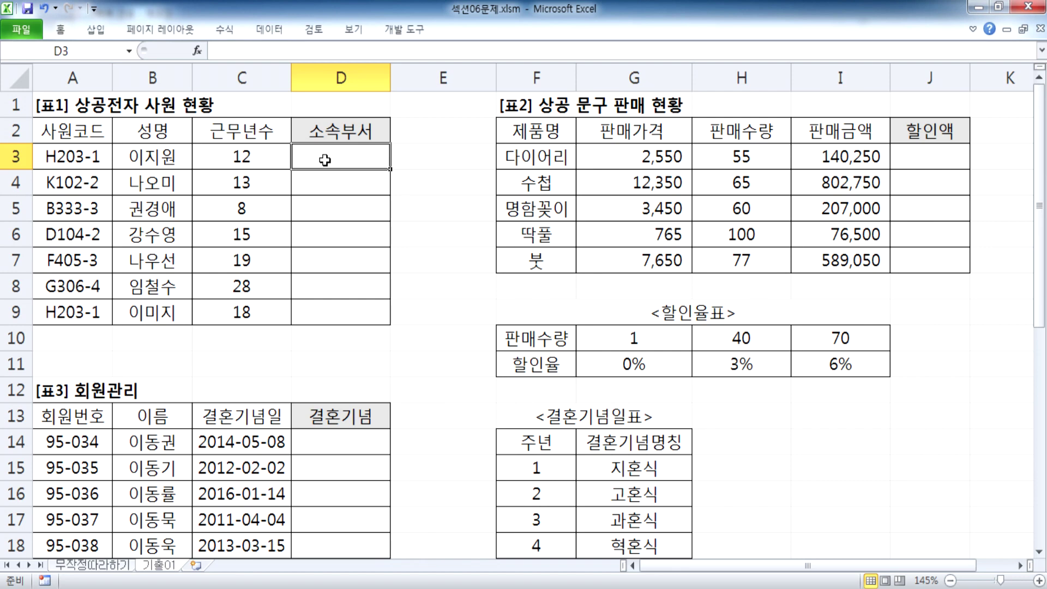
{"action": "key", "text": "alt+Tab"}
{"action": "left_click_drag", "start_coordinate": [381, 248], "coordinate": [525, 248]}
{"action": "left_click_drag", "start_coordinate": [577, 248], "coordinate": [615, 248]}
{"action": "left_click_drag", "start_coordinate": [789, 248], "coordinate": [840, 248]}
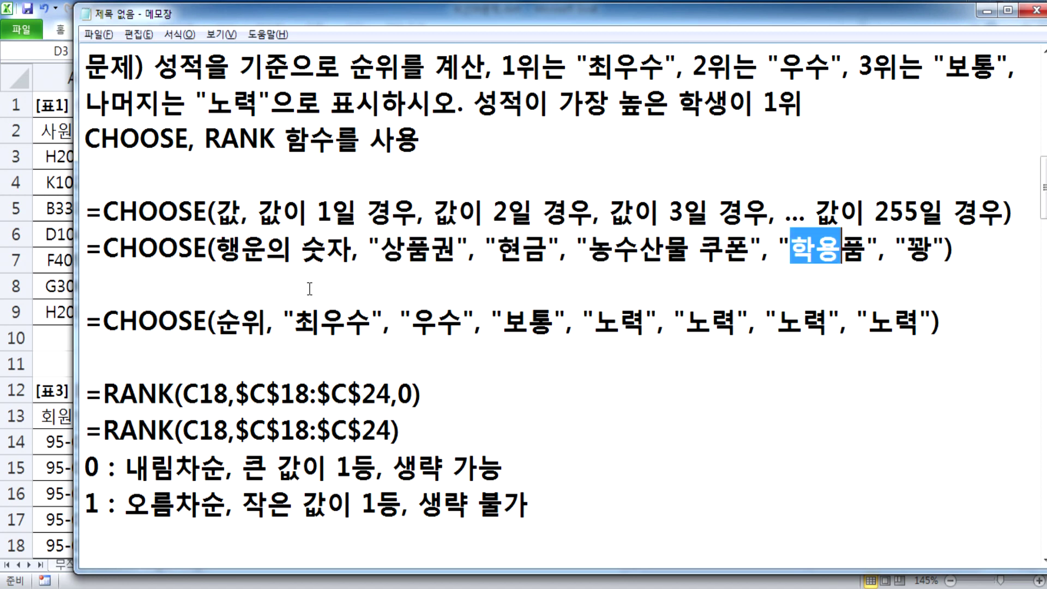
{"action": "left_click_drag", "start_coordinate": [217, 213], "coordinate": [234, 213]}
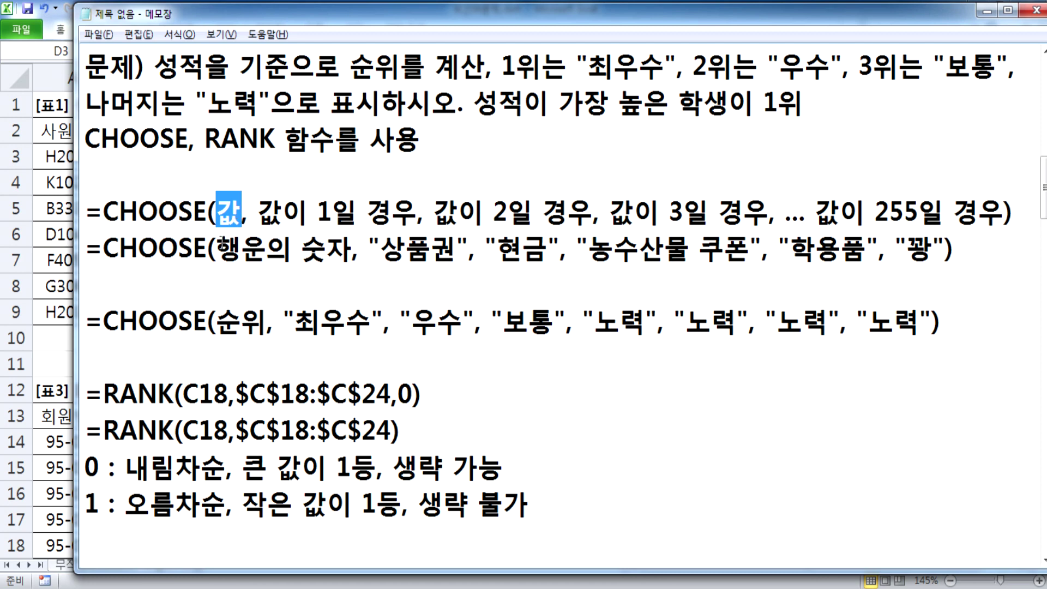
{"action": "left_click", "coordinate": [139, 278]}
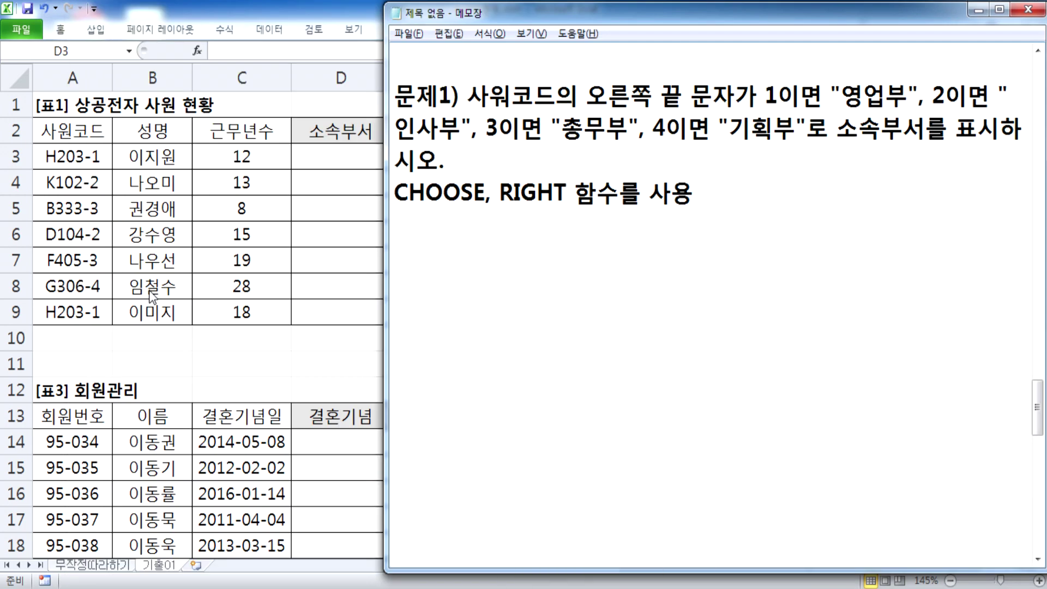
Start an =CHOOSE( line and correct the typo 사워코드 to 사원코드.
{"action": "type", "text": "="}
{"action": "type", "text": "CHOOSE("}
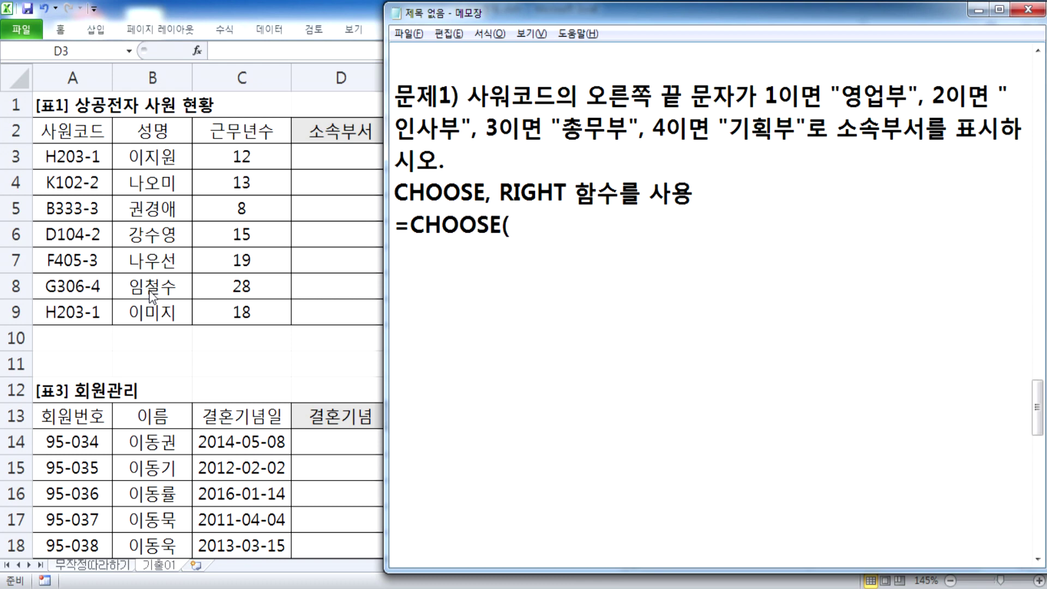
{"action": "double_click", "coordinate": [506, 109]}
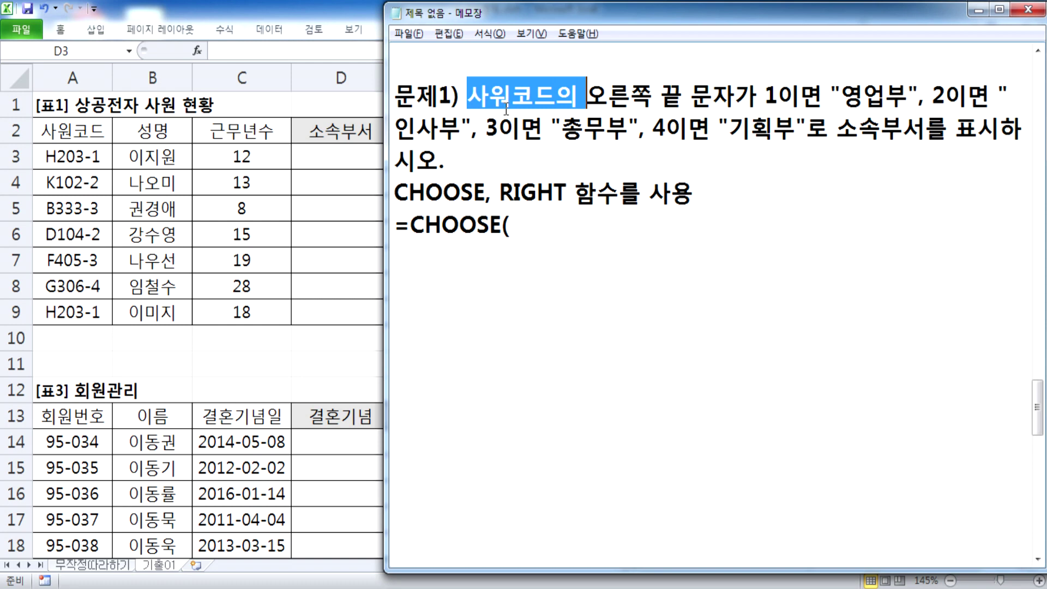
{"action": "key", "text": "Right"}
{"action": "key", "text": "Left"}
{"action": "key", "text": "Left"}
{"action": "key", "text": "Left"}
{"action": "key", "text": "Left"}
{"action": "key", "text": "Left"}
{"action": "key", "text": "Left"}
{"action": "key", "text": "Right"}
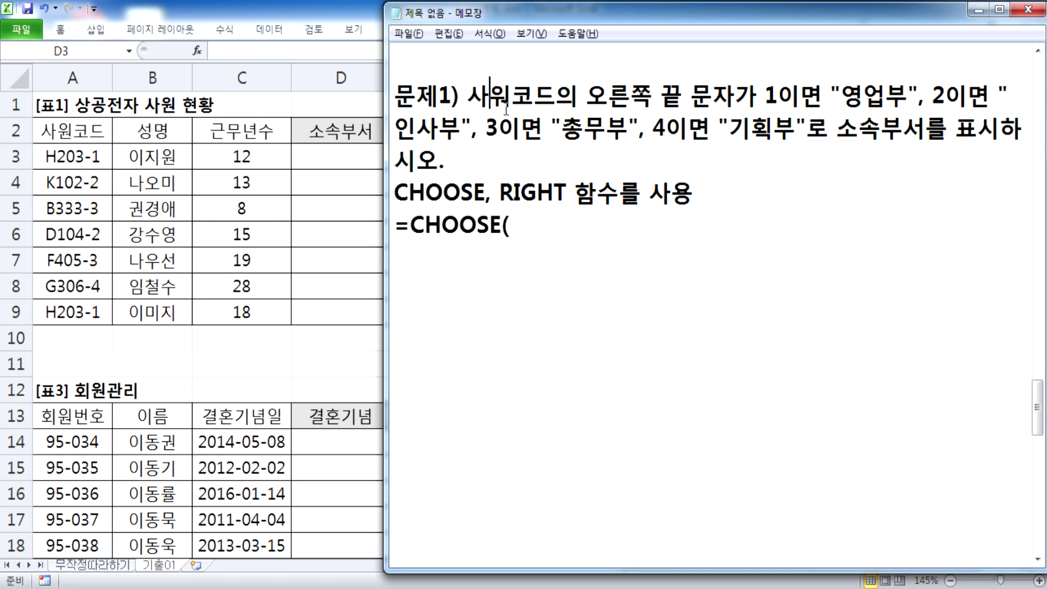
{"action": "type", "text": "원"}
{"action": "key", "text": "Delete"}
Draft =CHOOSE(사원코드의 오른쪽 끝 문자, ...) with the four department names.
{"action": "left_click", "coordinate": [527, 228]}
{"action": "left_click_drag", "start_coordinate": [466, 96], "coordinate": [737, 96]}
{"action": "key", "text": "ctrl+c"}
{"action": "left_click", "coordinate": [551, 224]}
{"action": "key", "text": "ctrl+v"}
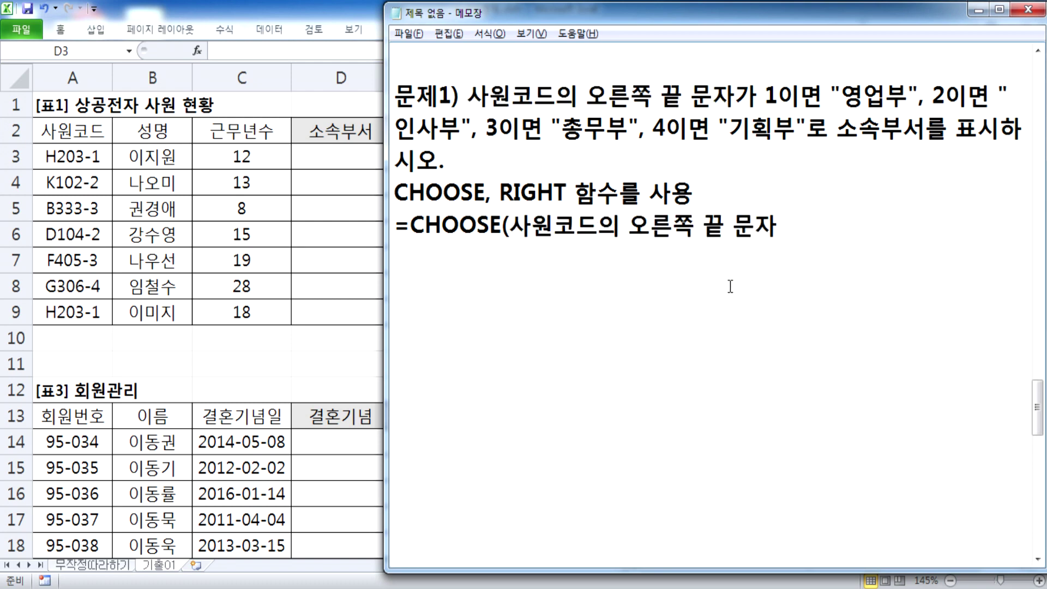
{"action": "type", "text": ", \"영업부\", \"인삽"}
{"action": "type", "text": "부\", \""}
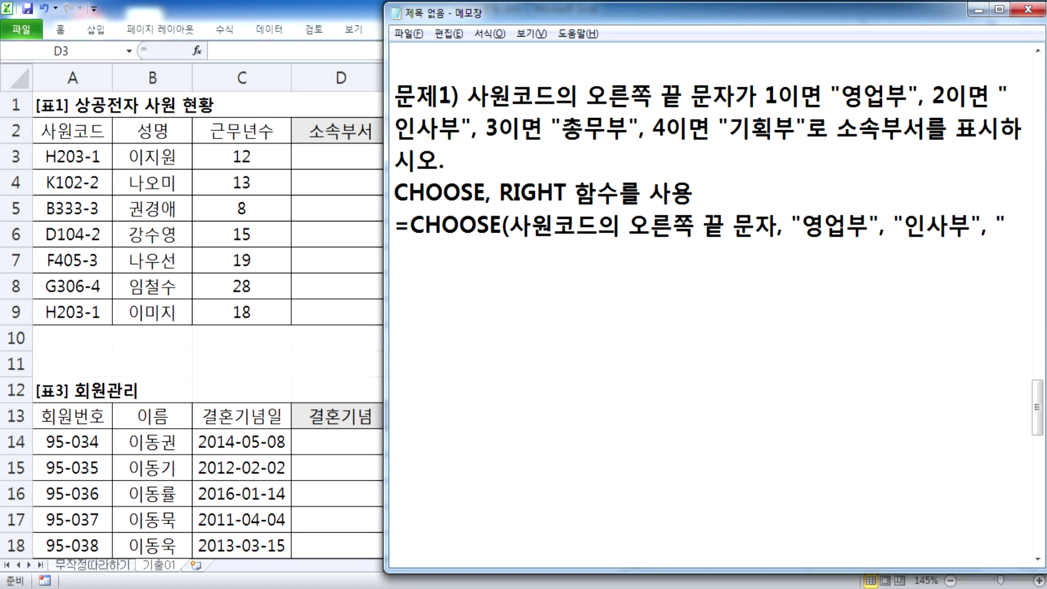
{"action": "type", "text": "총무부\""}
{"action": "type", "text": ", \""}
{"action": "type", "text": "획부\")"}
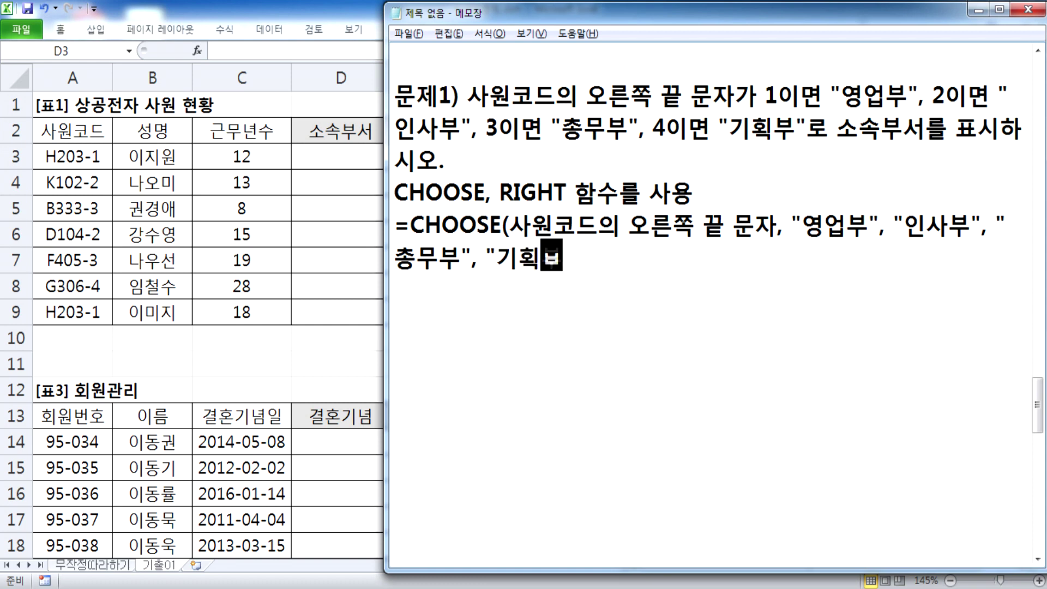
{"action": "key", "text": "Return"}
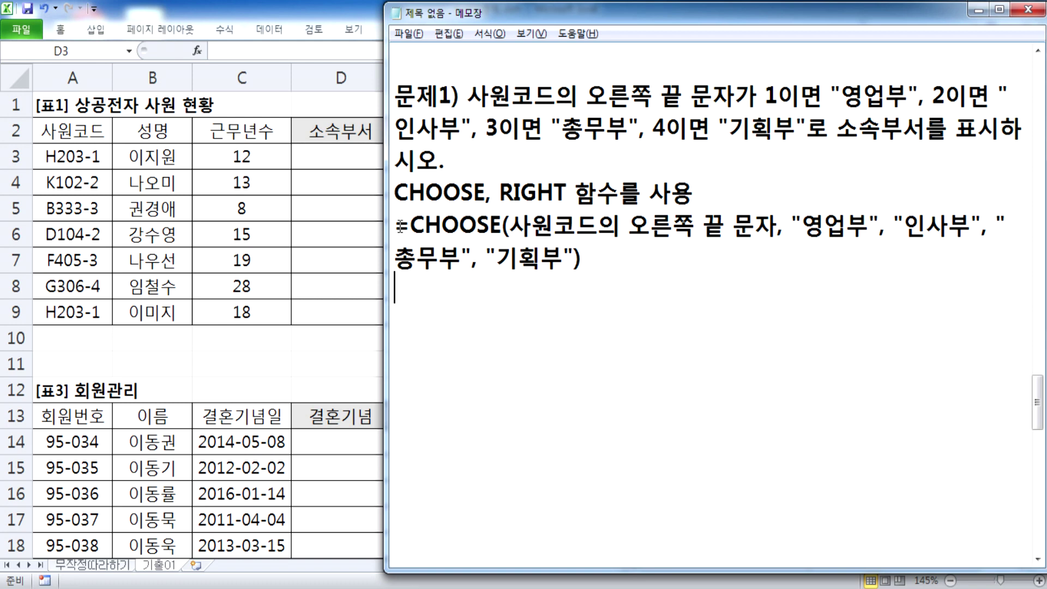
Copy the draft and rewrite its first argument as RIGHT(사원코드, 1).
{"action": "left_click_drag", "start_coordinate": [396, 225], "coordinate": [392, 273]}
{"action": "key", "text": "ctrl+c"}
{"action": "key", "text": "Right"}
{"action": "key", "text": "ctrl+v"}
{"action": "left_click_drag", "start_coordinate": [510, 289], "coordinate": [779, 293]}
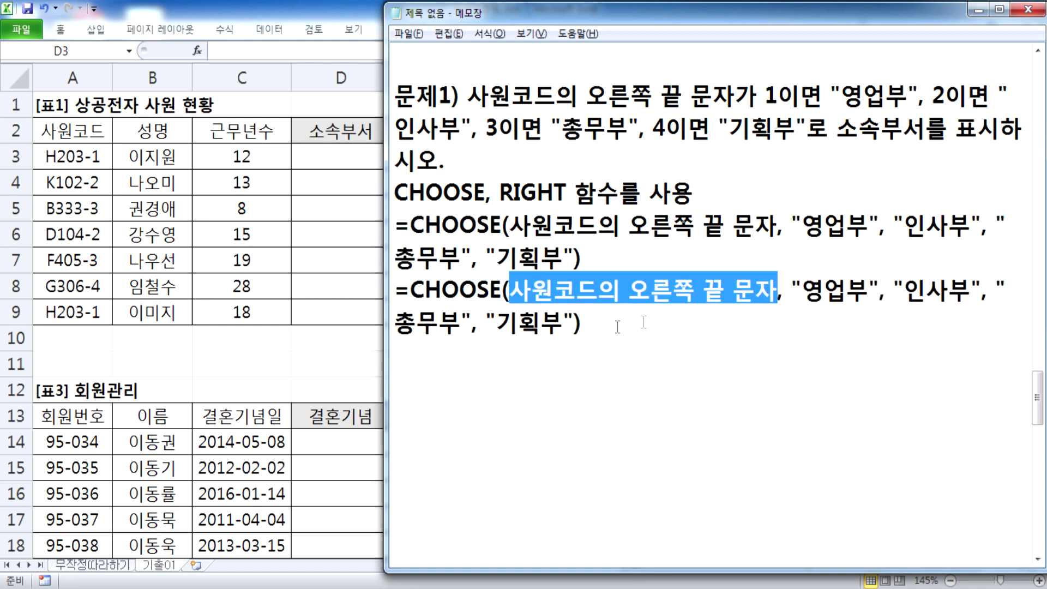
{"action": "left_click", "coordinate": [519, 294]}
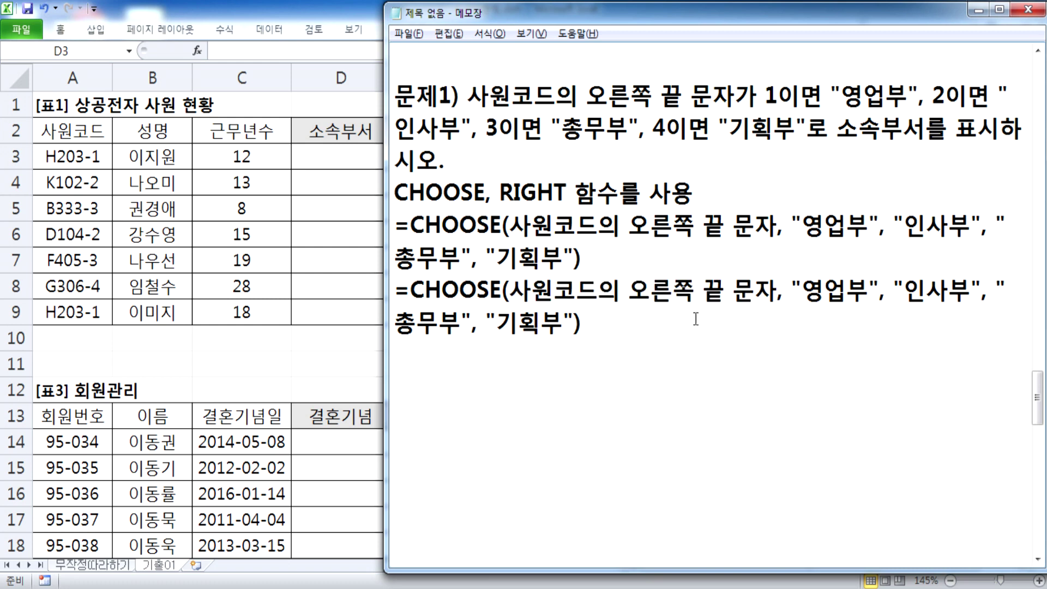
{"action": "type", "text": "RIGHT("}
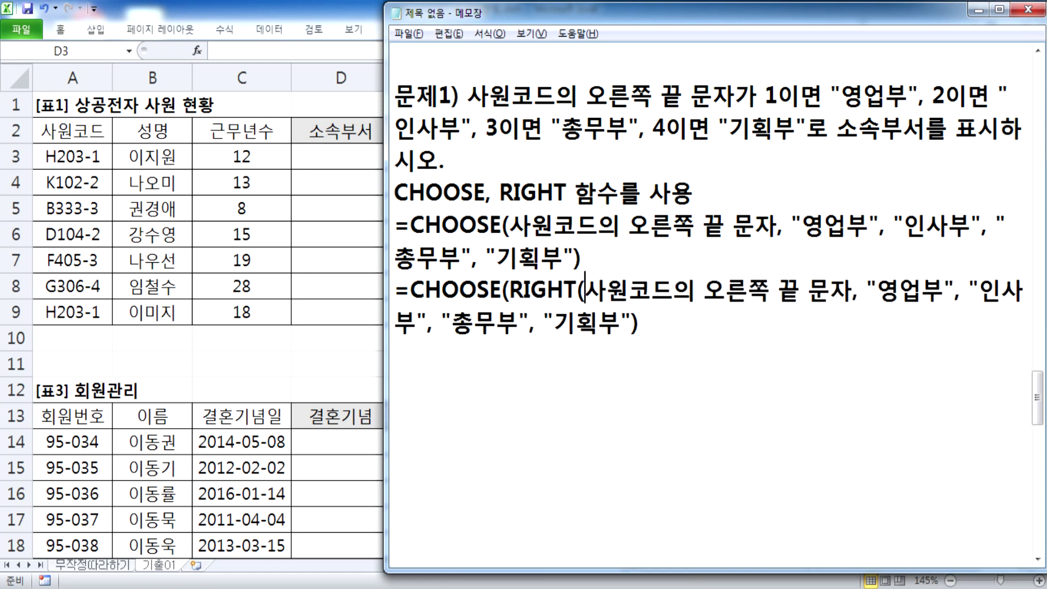
{"action": "key", "text": "Right"}
{"action": "key", "text": "Right"}
{"action": "key", "text": "Right"}
{"action": "key", "text": "Right"}
{"action": "type", "text": ", 1)"}
{"action": "key", "text": "Delete"}
{"action": "key", "text": "Delete"}
{"action": "key", "text": "Delete"}
{"action": "key", "text": "Delete"}
{"action": "key", "text": "Delete"}
{"action": "key", "text": "Delete"}
{"action": "key", "text": "Delete"}
{"action": "key", "text": "Delete"}
{"action": "key", "text": "Delete"}
{"action": "key", "text": "Delete"}
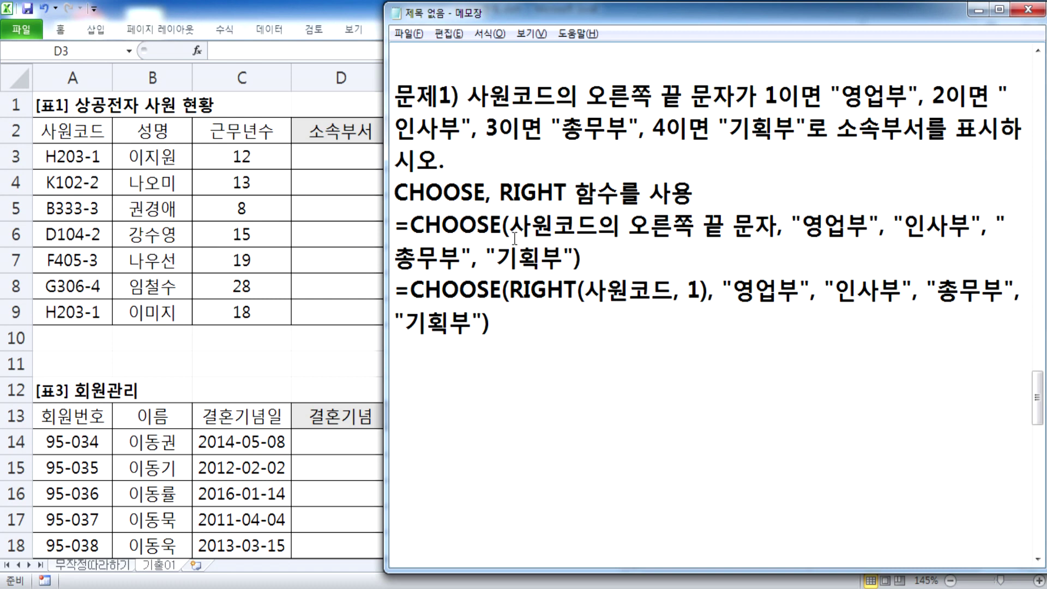
Copy it again and replace 사원코드 with A3 to get the final formula.
{"action": "left_click_drag", "start_coordinate": [393, 290], "coordinate": [389, 348]}
{"action": "key", "text": "ctrl+c"}
{"action": "left_click", "coordinate": [562, 357]}
{"action": "key", "text": "ctrl+v"}
{"action": "left_click_drag", "start_coordinate": [584, 354], "coordinate": [675, 354]}
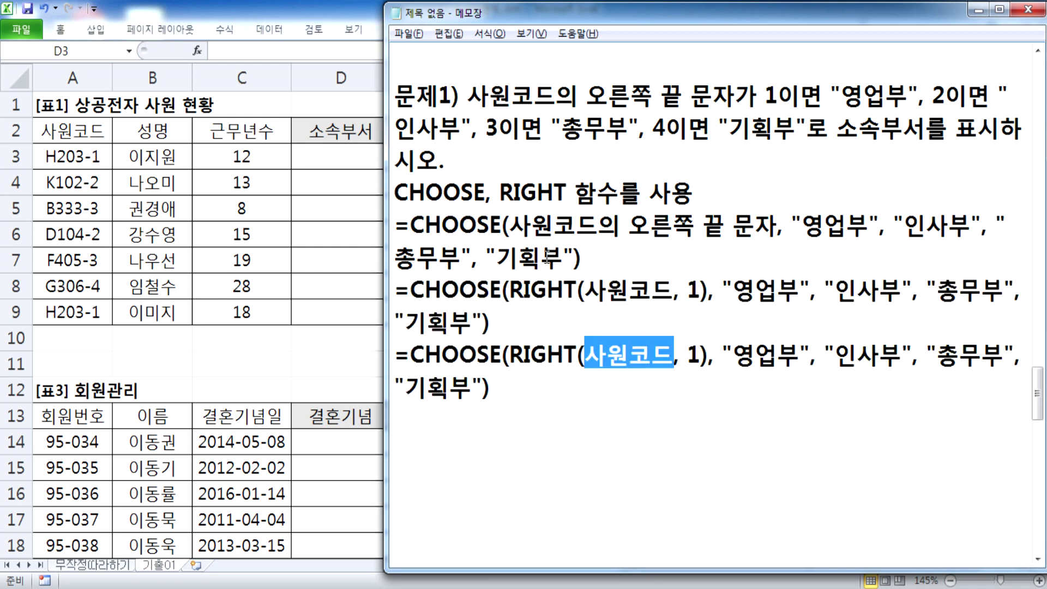
{"action": "type", "text": "ㅁ3"}
{"action": "key", "text": "BackSpace"}
{"action": "key", "text": "BackSpace"}
{"action": "type", "text": "A3"}
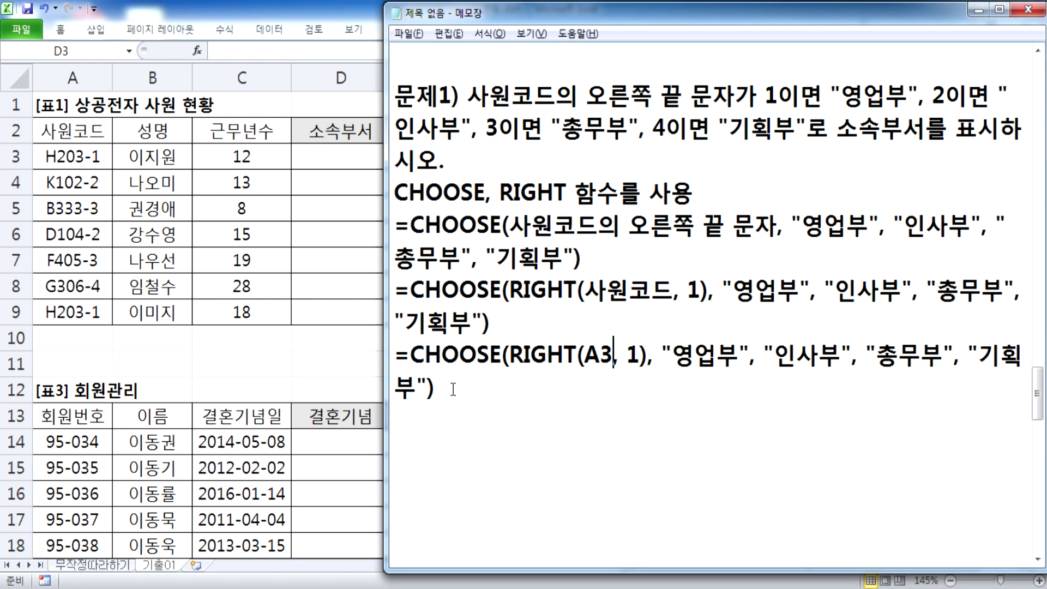
{"action": "left_click_drag", "start_coordinate": [453, 389], "coordinate": [394, 352]}
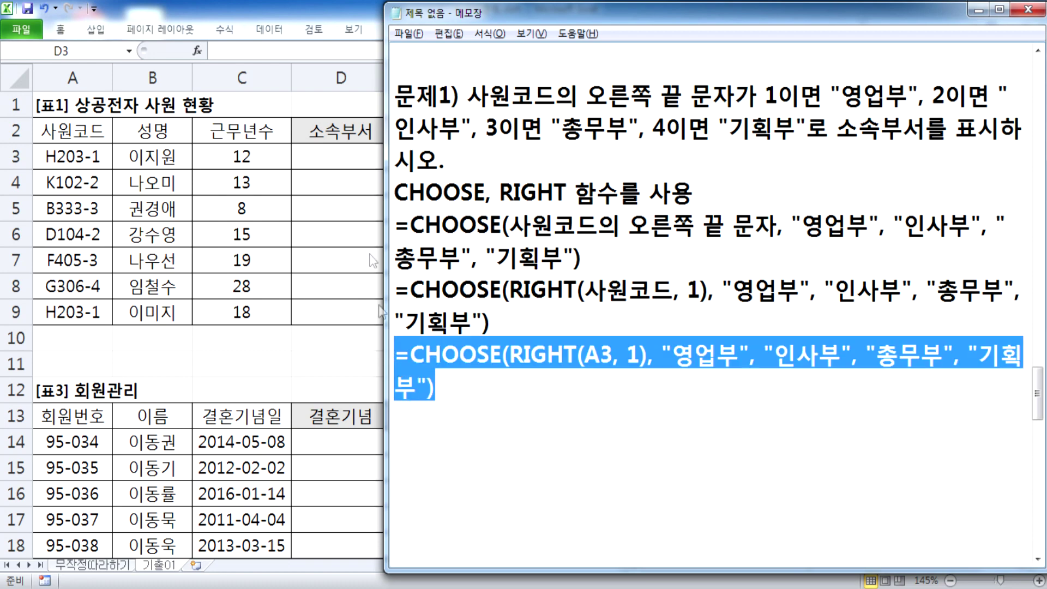
{"action": "left_click", "coordinate": [360, 158]}
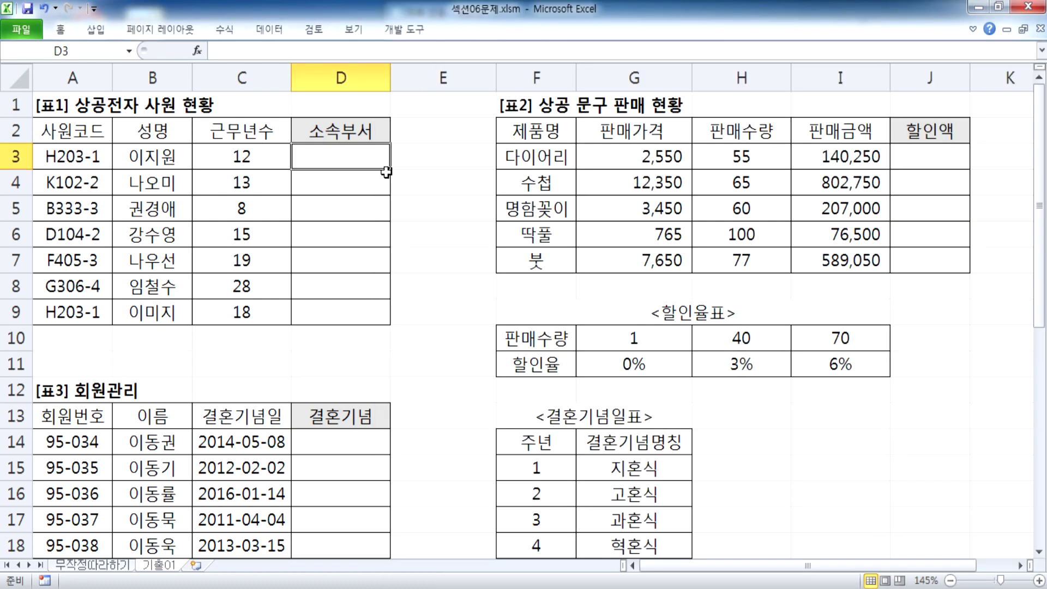
Enter =CHOOSE(RIGHT(A3,1),"영업부","인사부","총무부","기획부") in D3 so it shows 영업부.
{"action": "type", "text": "=CHOOSE"}
{"action": "type", "text": "(RO9"}
{"action": "key", "text": "BackSpace"}
{"action": "key", "text": "BackSpace"}
{"action": "type", "text": "IGHT("}
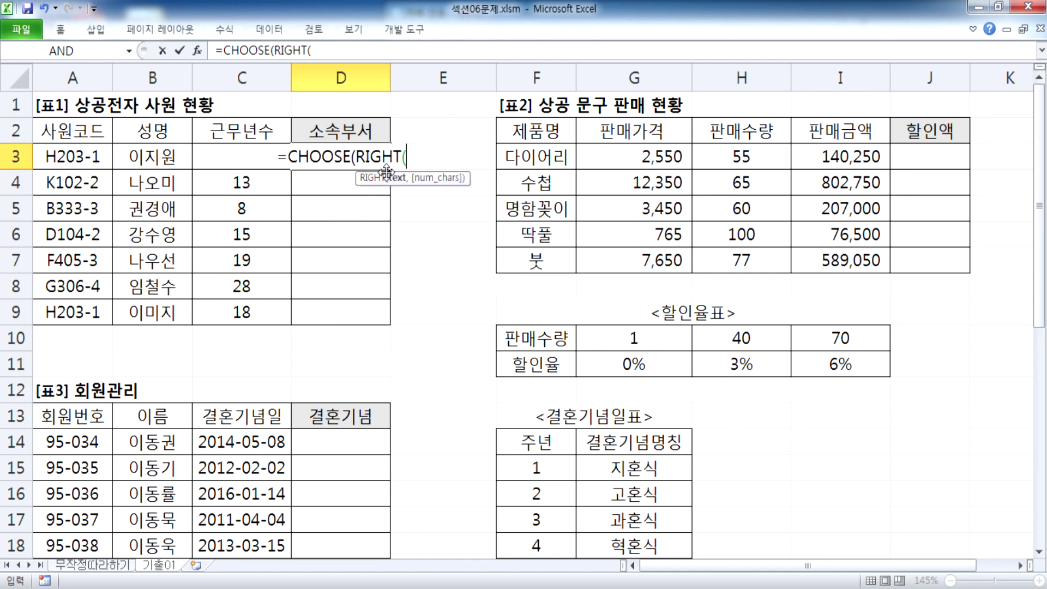
{"action": "left_click", "coordinate": [54, 156]}
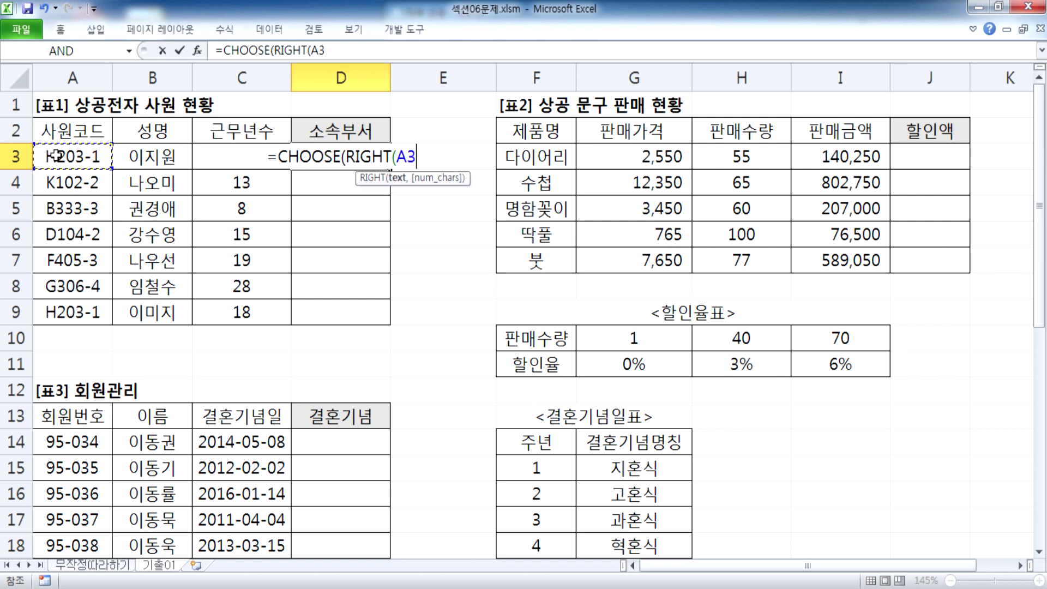
{"action": "type", "text": "M1"}
{"action": "key", "text": "BackSpace"}
{"action": "key", "text": "BackSpace"}
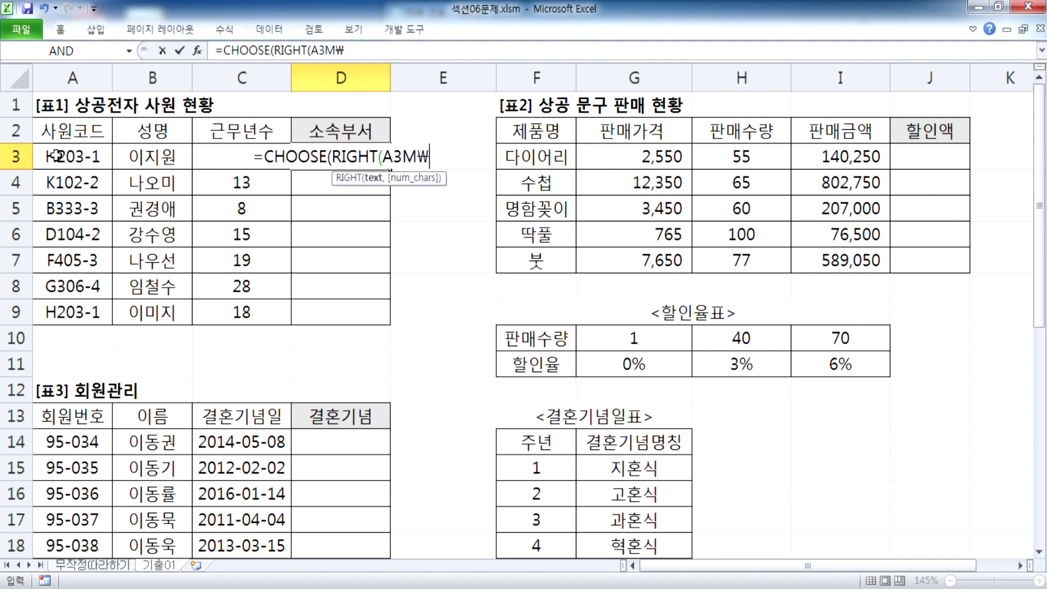
{"action": "type", "text": ",1)"}
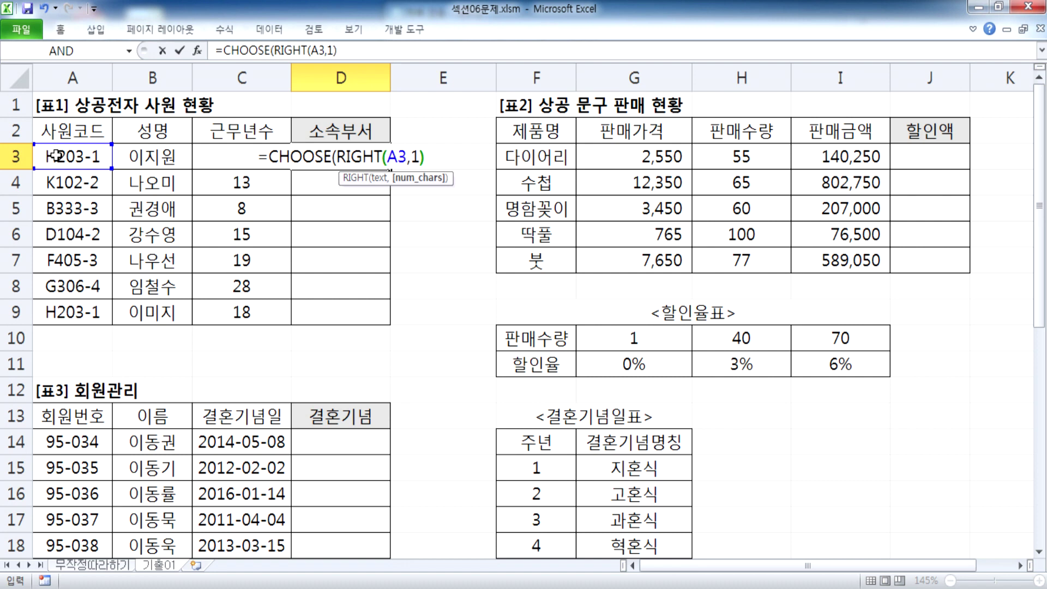
{"action": "type", "text": ",\"DUD"}
{"action": "key", "text": "BackSpace"}
{"action": "key", "text": "BackSpace"}
{"action": "key", "text": "BackSpace"}
{"action": "key", "text": "Hangul"}
{"action": "type", "text": "영업부\","}
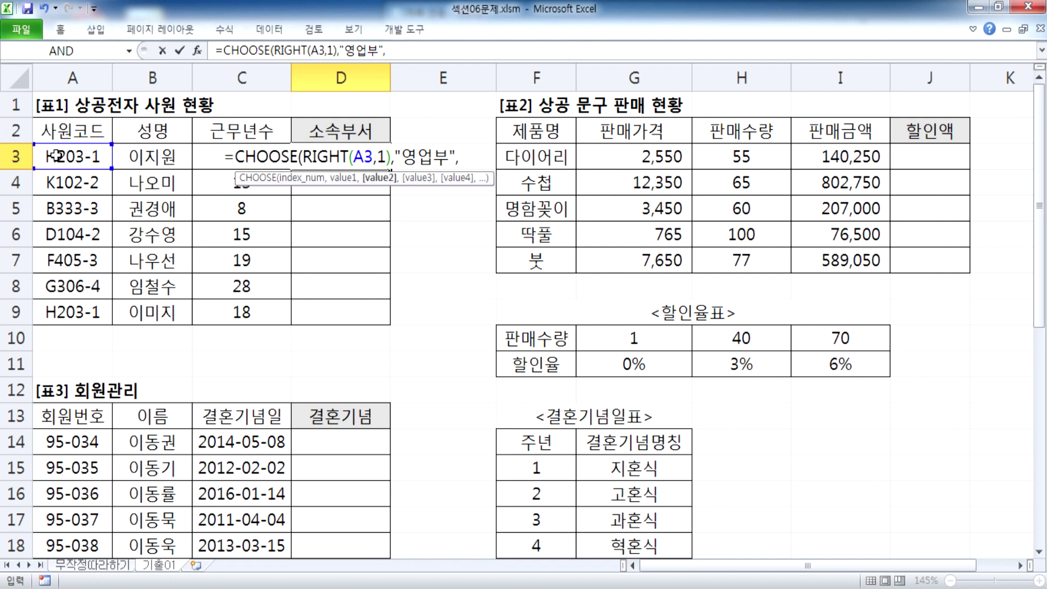
{"action": "type", "text": "ㅇ"}
{"action": "key", "text": "BackSpace"}
{"action": "type", "text": "\""}
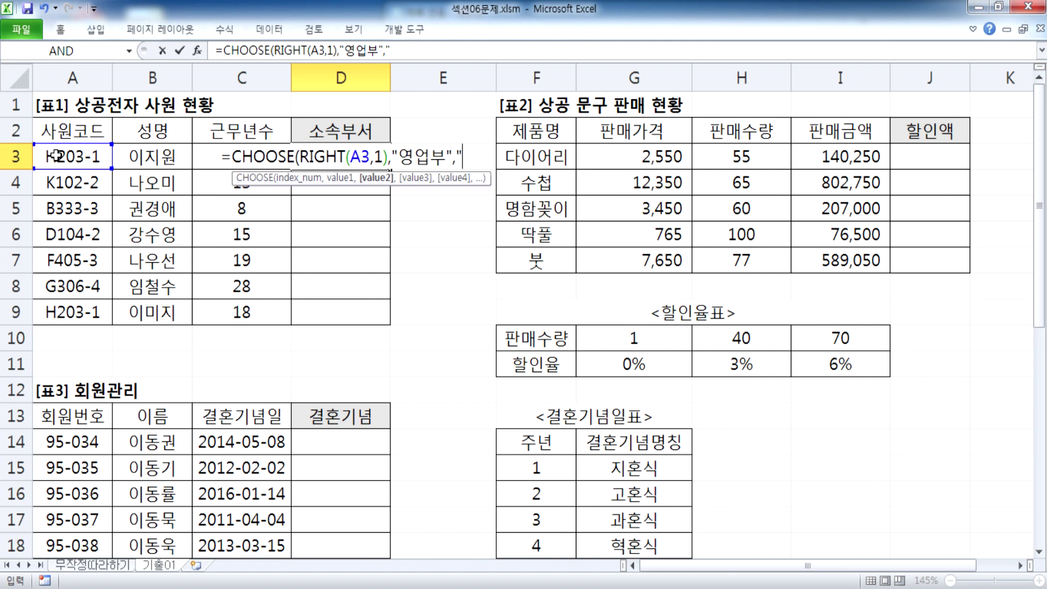
{"action": "type", "text": "인사부\","}
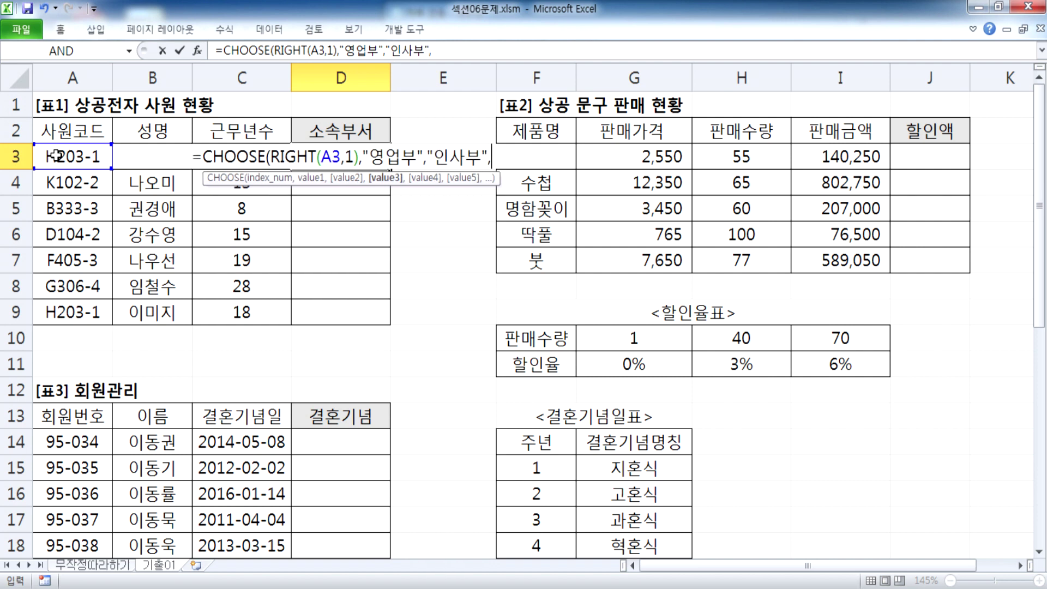
{"action": "type", "text": "\"총ㅁ"}
{"action": "type", "text": "무부\",\"기"}
{"action": "type", "text": "획부\")"}
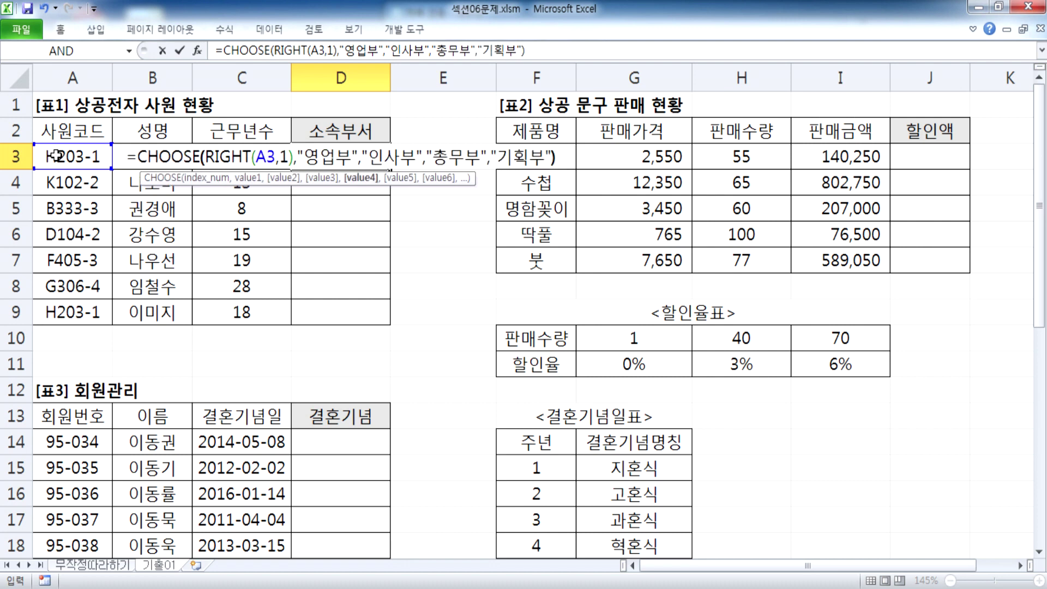
{"action": "key", "text": "Return"}
{"action": "key", "text": "alt+Tab"}
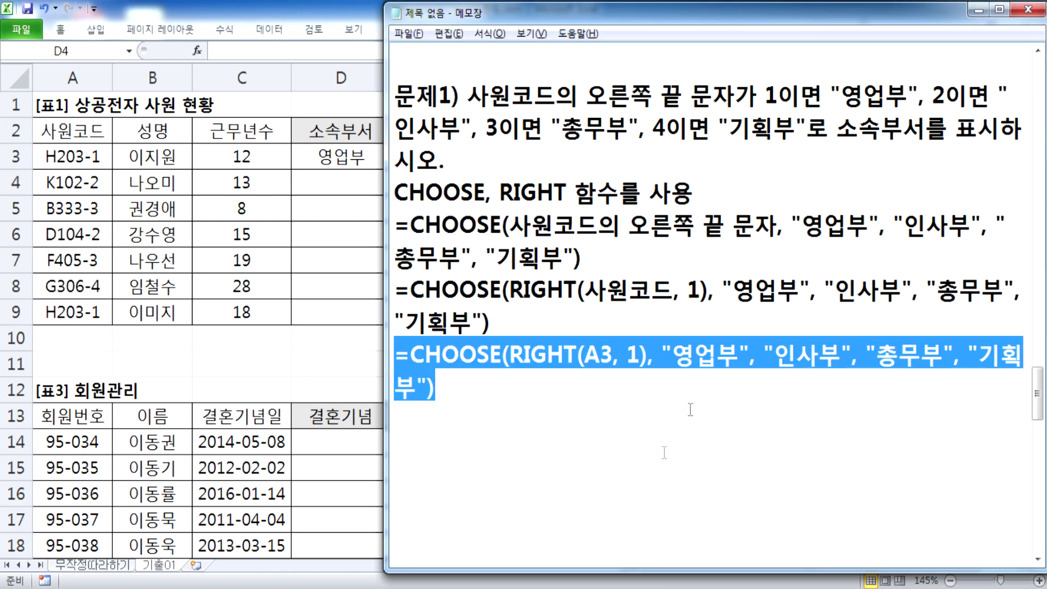
Retype the quotation marks around 영업부 in the Notepad formula.
{"action": "left_click", "coordinate": [665, 356]}
{"action": "left_click_drag", "start_coordinate": [668, 355], "coordinate": [675, 355]}
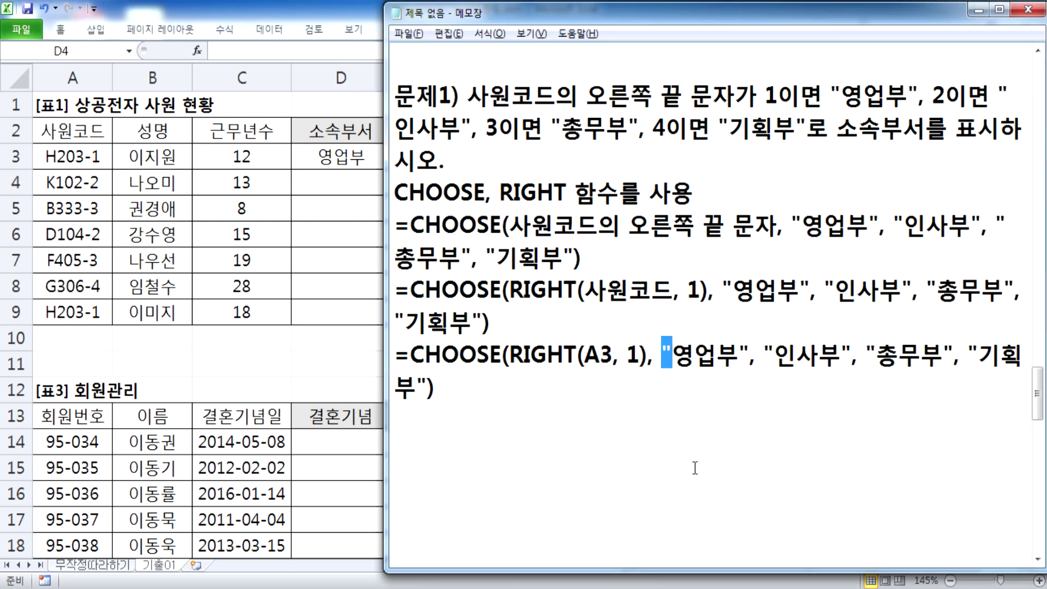
{"action": "key", "text": "Delete"}
{"action": "key", "text": "Left"}
{"action": "key", "text": "Left"}
{"action": "key", "text": "Right"}
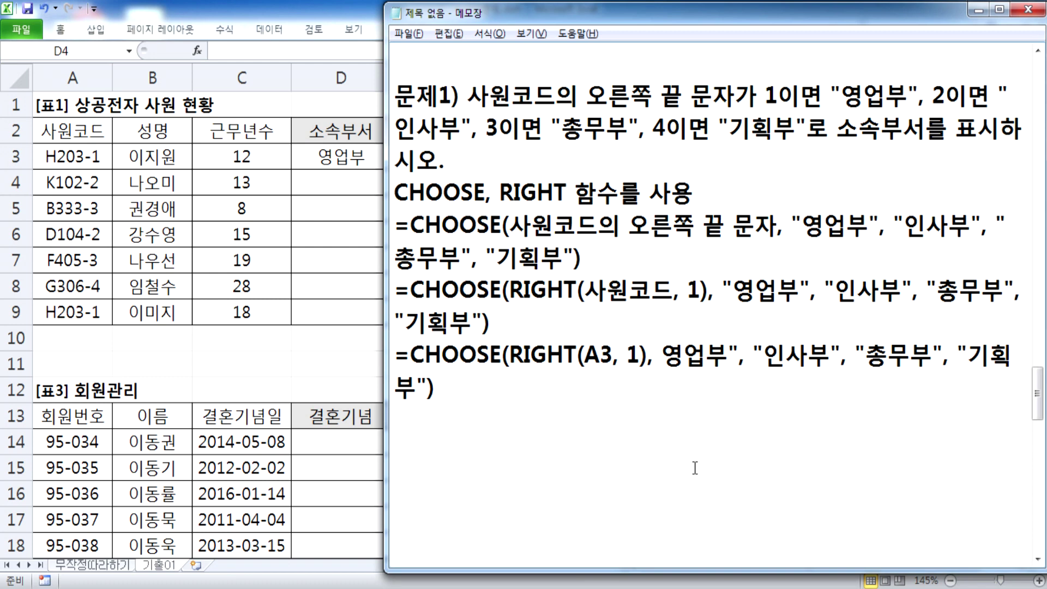
{"action": "key", "text": "Right"}
{"action": "key", "text": "Right"}
{"action": "key", "text": "Right"}
{"action": "key", "text": "Delete"}
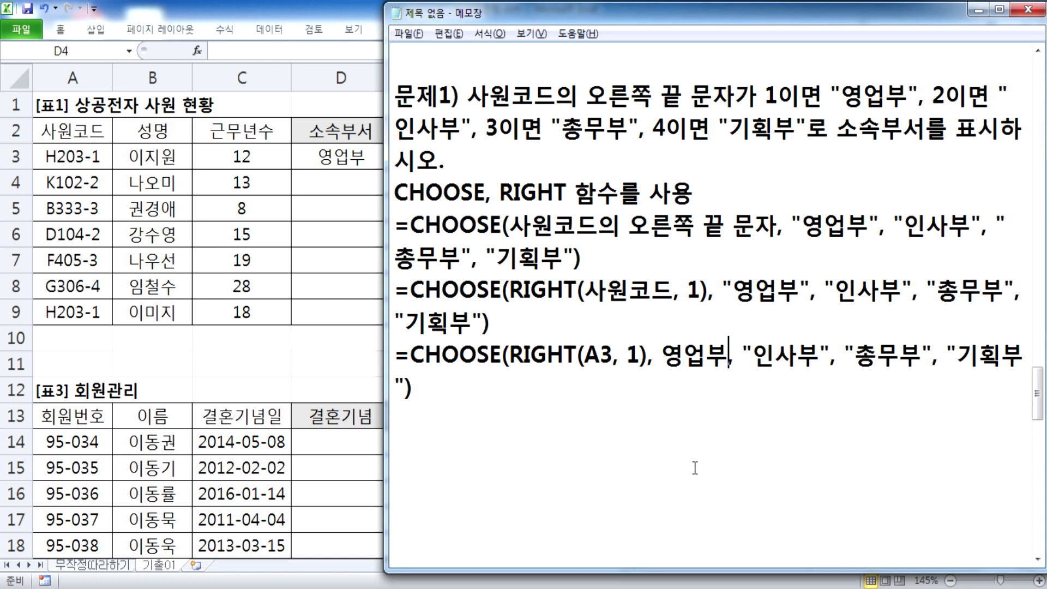
{"action": "type", "text": "\""}
{"action": "left_click", "coordinate": [662, 357]}
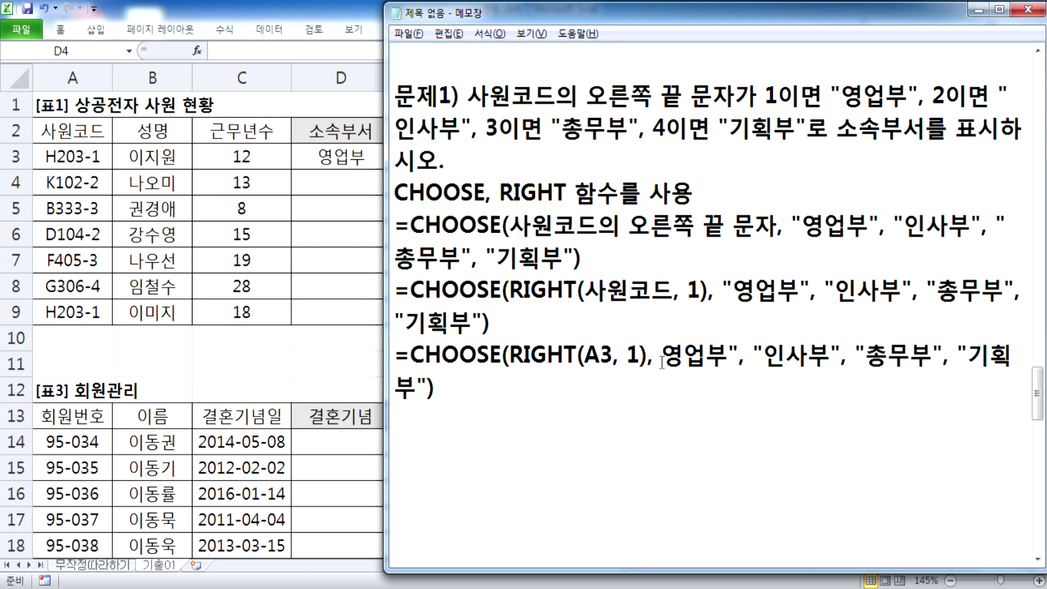
{"action": "type", "text": "\""}
Fill the D3 department formula down through D9.
{"action": "left_click", "coordinate": [337, 189]}
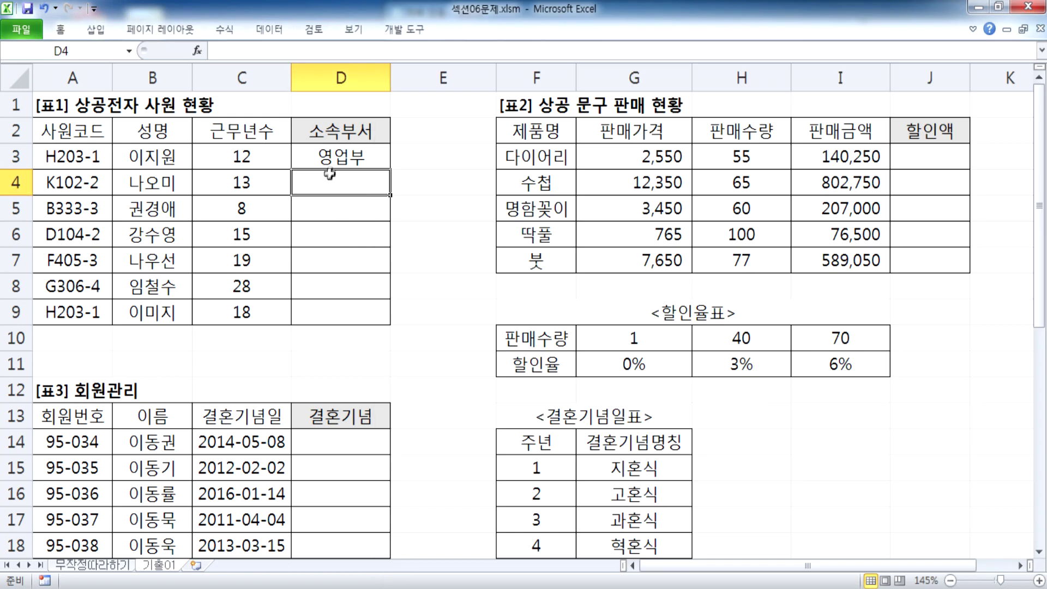
{"action": "left_click", "coordinate": [362, 155]}
{"action": "left_click_drag", "start_coordinate": [390, 170], "coordinate": [390, 325]}
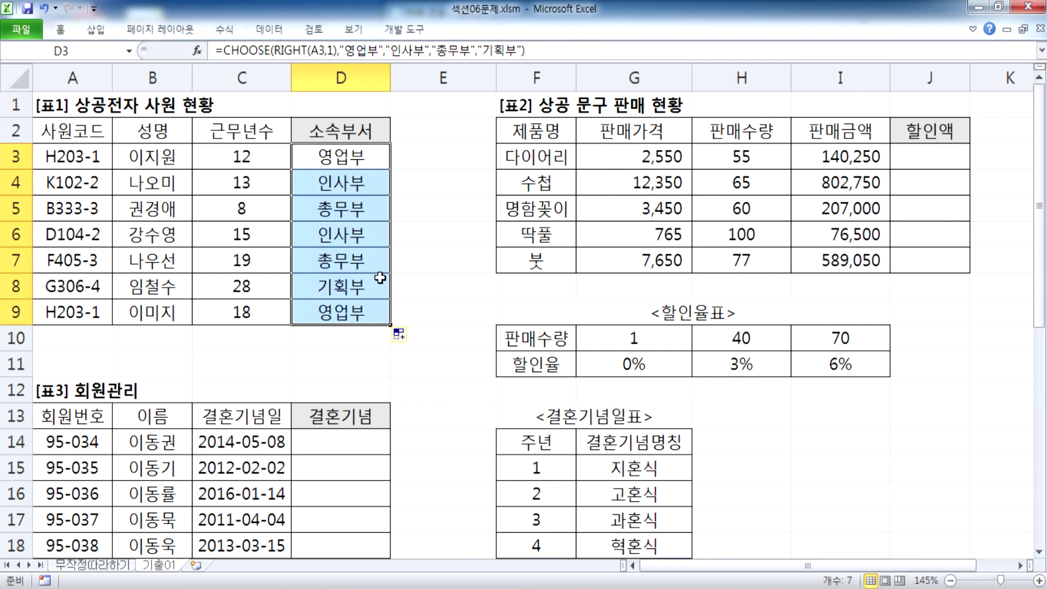
{"action": "key", "text": "alt+Tab"}
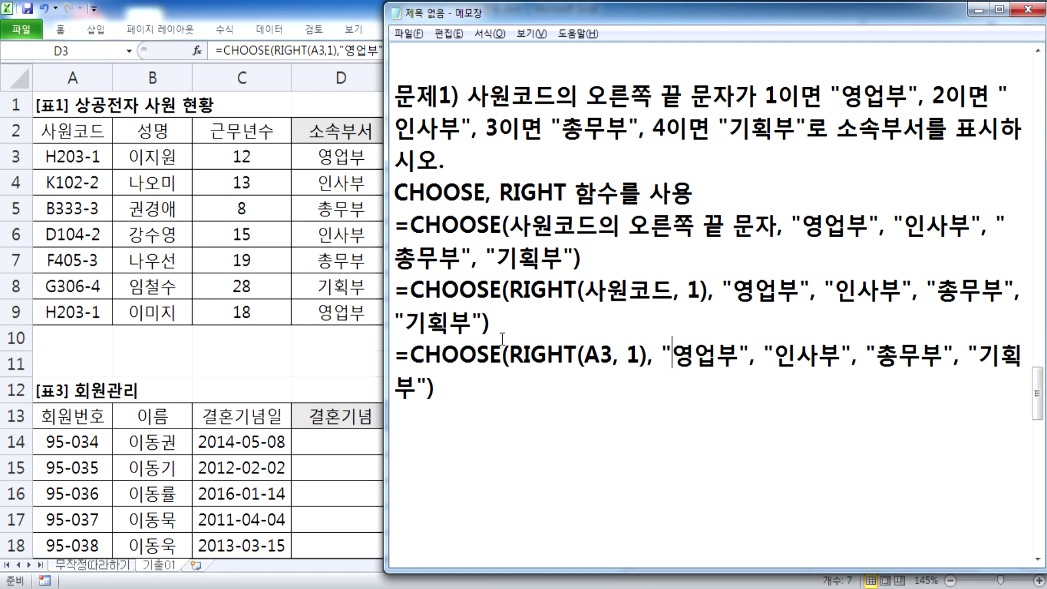
{"action": "left_click", "coordinate": [395, 225]}
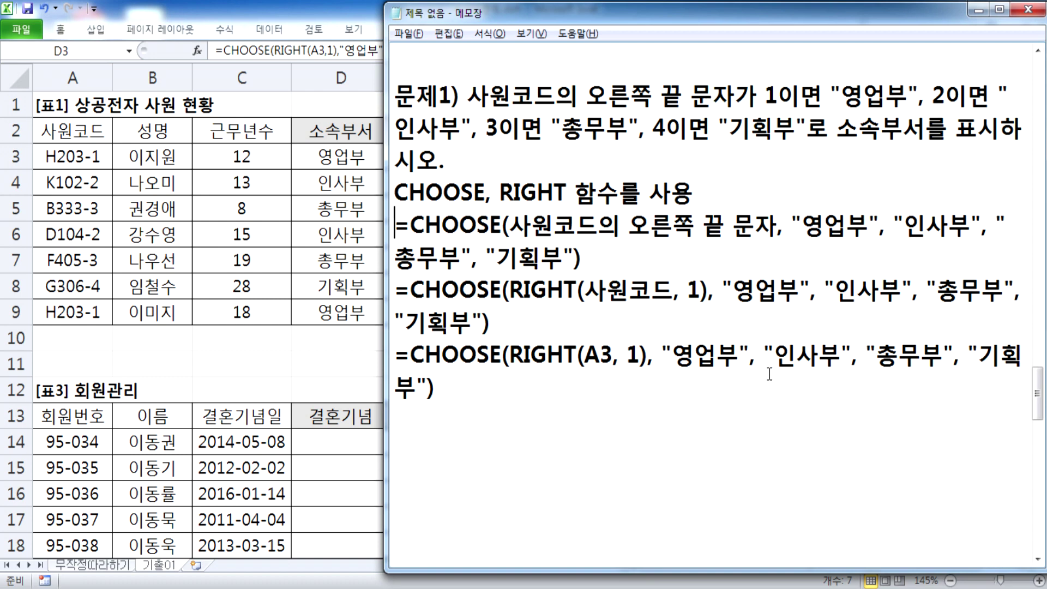
Add an empty line after the last CHOOSE formula in Notepad, then return to the Excel workbook.
{"action": "left_click_drag", "start_coordinate": [394, 353], "coordinate": [445, 399]}
{"action": "left_click", "coordinate": [444, 400]}
{"action": "key", "text": "Return"}
{"action": "scroll", "coordinate": [458, 402], "scroll_direction": "down", "scroll_amount": 1}
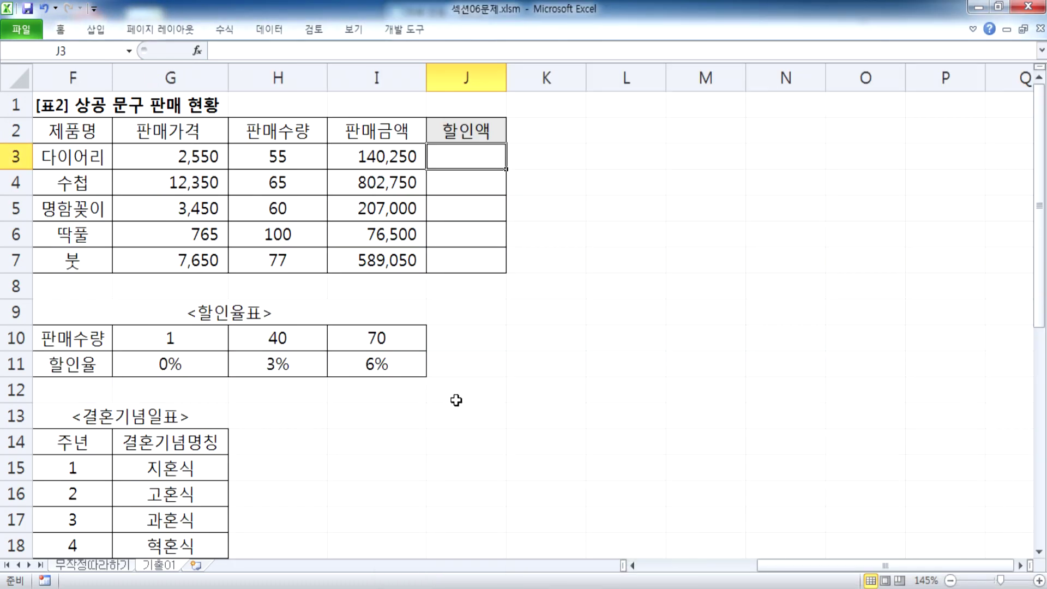
{"action": "left_click", "coordinate": [195, 564]}
Fill A1:D2 of the new sheet with the numbers 1 through 8, four per row.
{"action": "scroll", "coordinate": [178, 360], "scroll_direction": "up", "scroll_amount": 4, "text": "ctrl"}
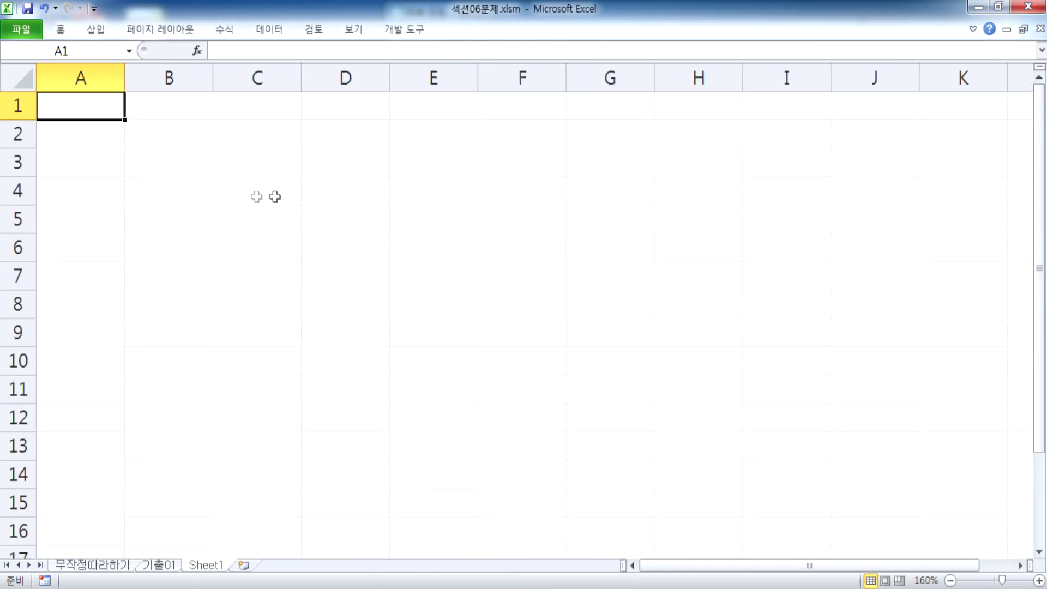
{"action": "type", "text": "1"}
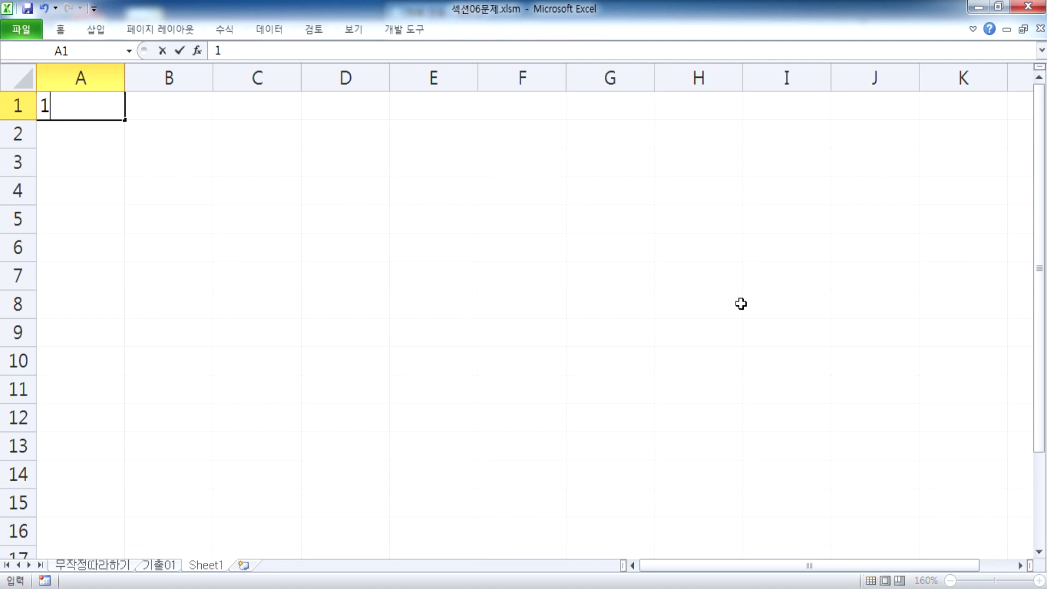
{"action": "key", "text": "Tab"}
{"action": "type", "text": "2"}
{"action": "key", "text": "Tab"}
{"action": "type", "text": "3"}
{"action": "key", "text": "Tab"}
{"action": "type", "text": "4"}
{"action": "key", "text": "Return"}
{"action": "type", "text": "5"}
{"action": "key", "text": "Tab"}
{"action": "type", "text": "6"}
{"action": "key", "text": "Tab"}
{"action": "type", "text": "7"}
{"action": "key", "text": "Tab"}
{"action": "type", "text": "8"}
{"action": "key", "text": "Return"}
Fill A3:D4 with the numbers 9 through 16 to complete the grid.
{"action": "type", "text": "9"}
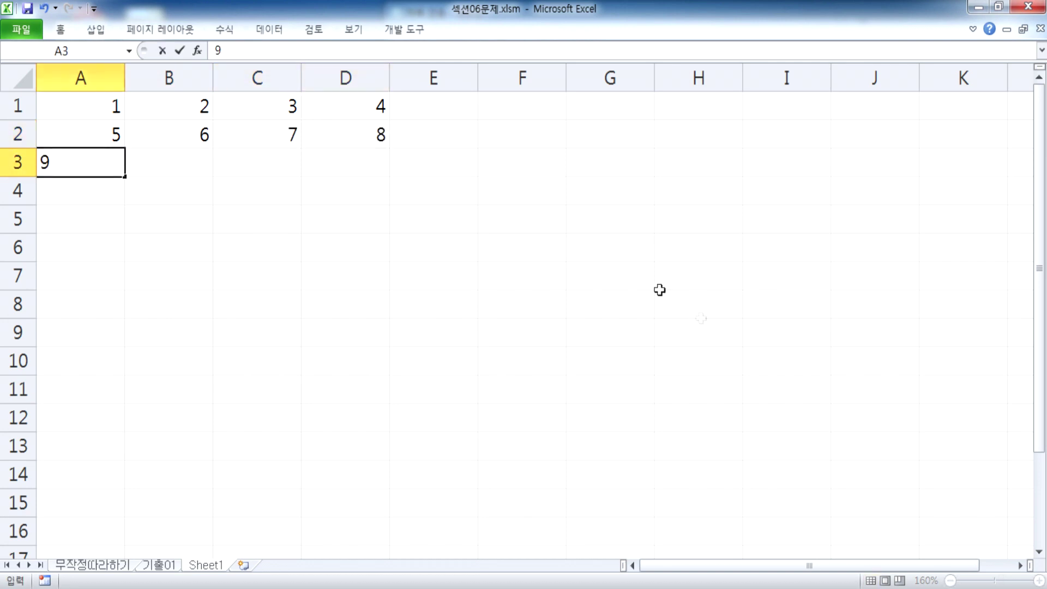
{"action": "key", "text": "Tab"}
{"action": "type", "text": "10"}
{"action": "key", "text": "Tab"}
{"action": "type", "text": "11"}
{"action": "key", "text": "Tab"}
{"action": "type", "text": "12"}
{"action": "key", "text": "Return"}
{"action": "type", "text": "13"}
{"action": "key", "text": "Tab"}
{"action": "type", "text": "14"}
{"action": "key", "text": "Tab"}
{"action": "type", "text": "15"}
{"action": "key", "text": "Tab"}
{"action": "type", "text": "16"}
{"action": "key", "text": "Return"}
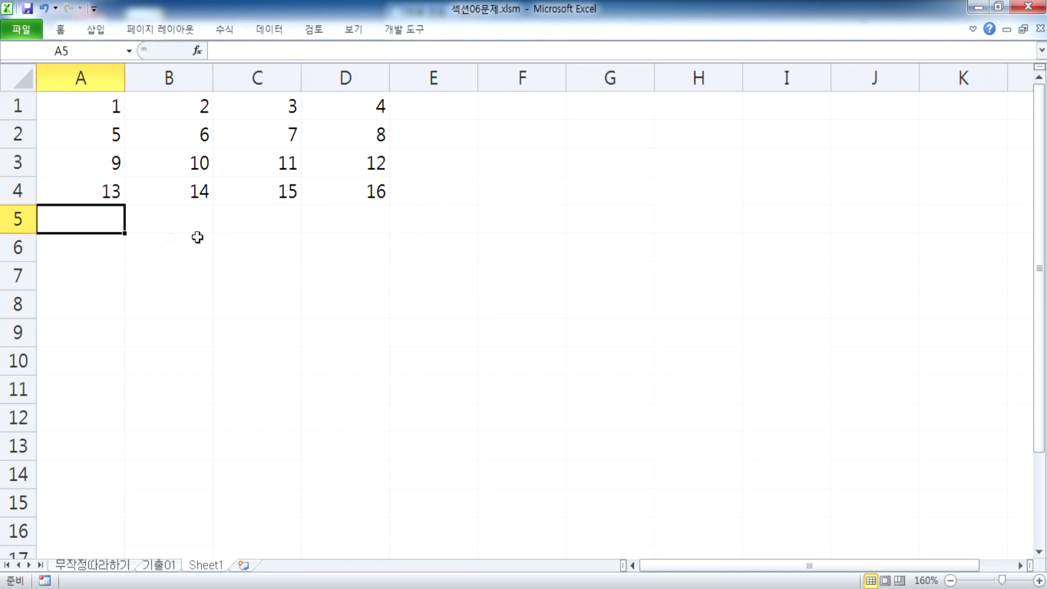
{"action": "left_click", "coordinate": [111, 243]}
{"action": "type", "text": "="}
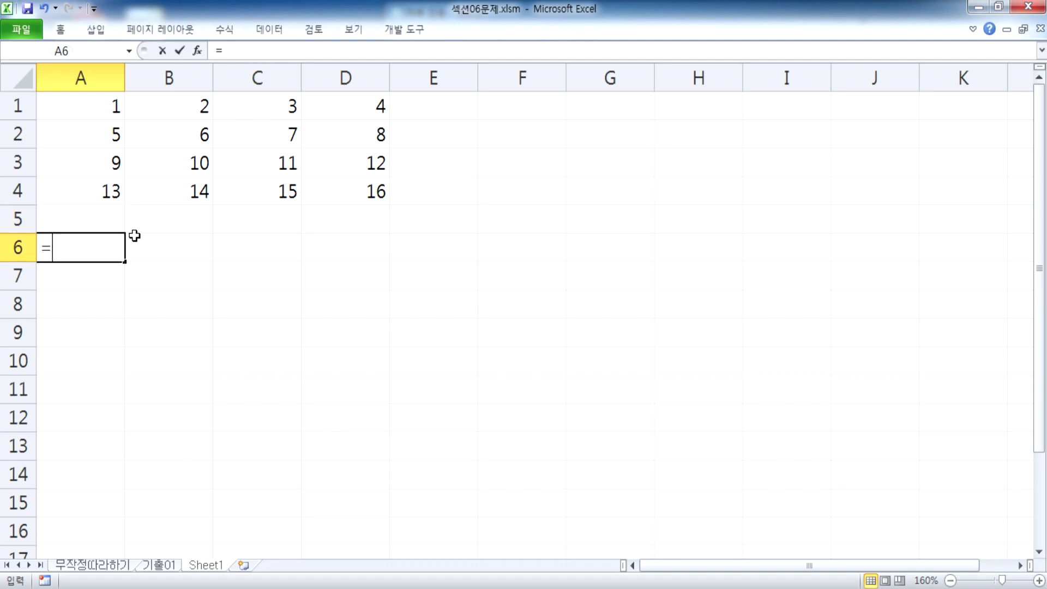
{"action": "left_click", "coordinate": [91, 131]}
{"action": "type", "text": "+"}
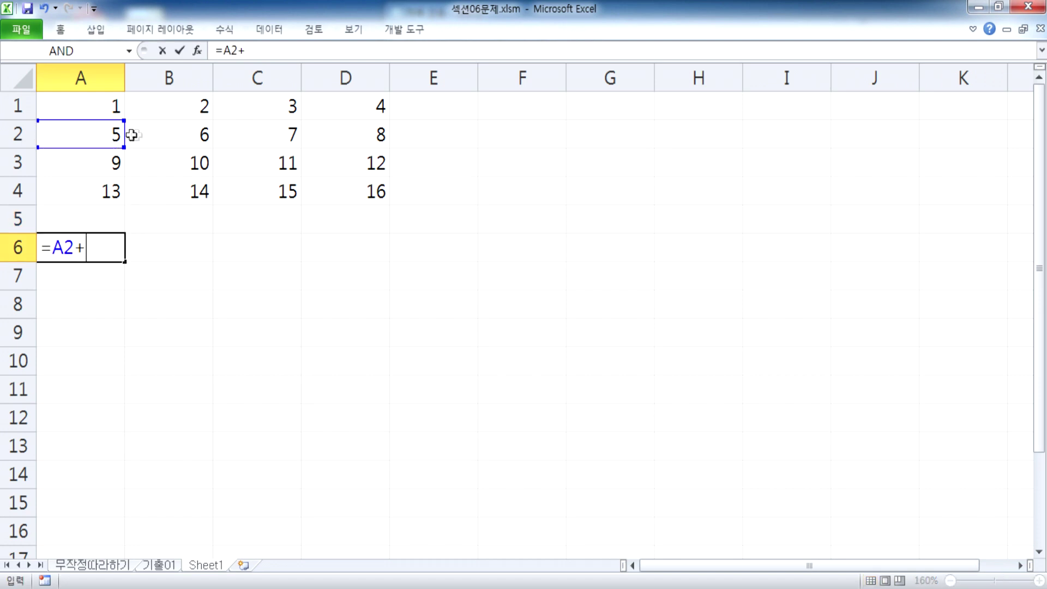
{"action": "left_click", "coordinate": [163, 134]}
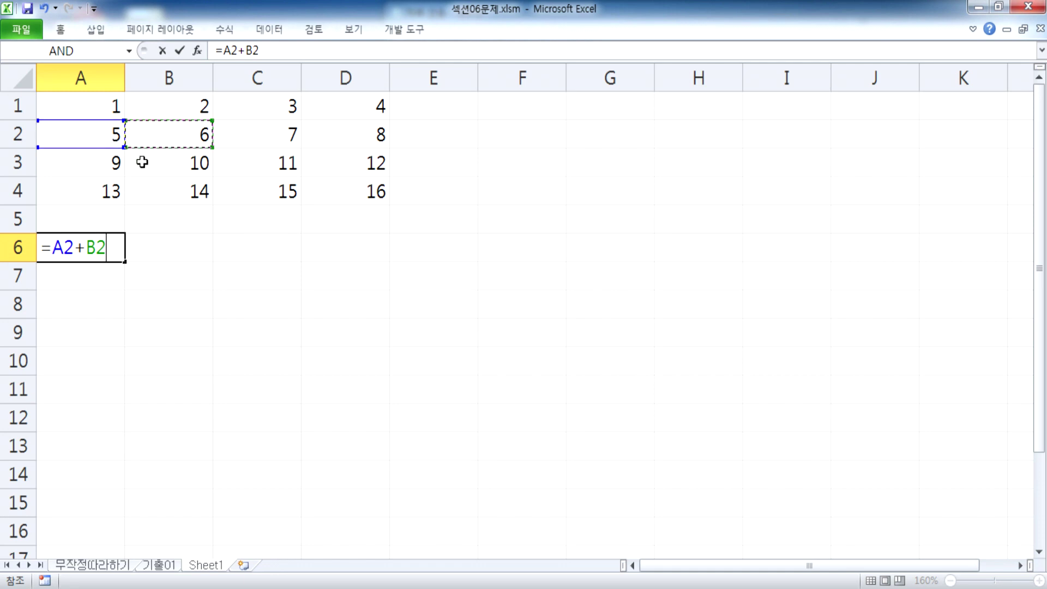
{"action": "key", "text": "Return"}
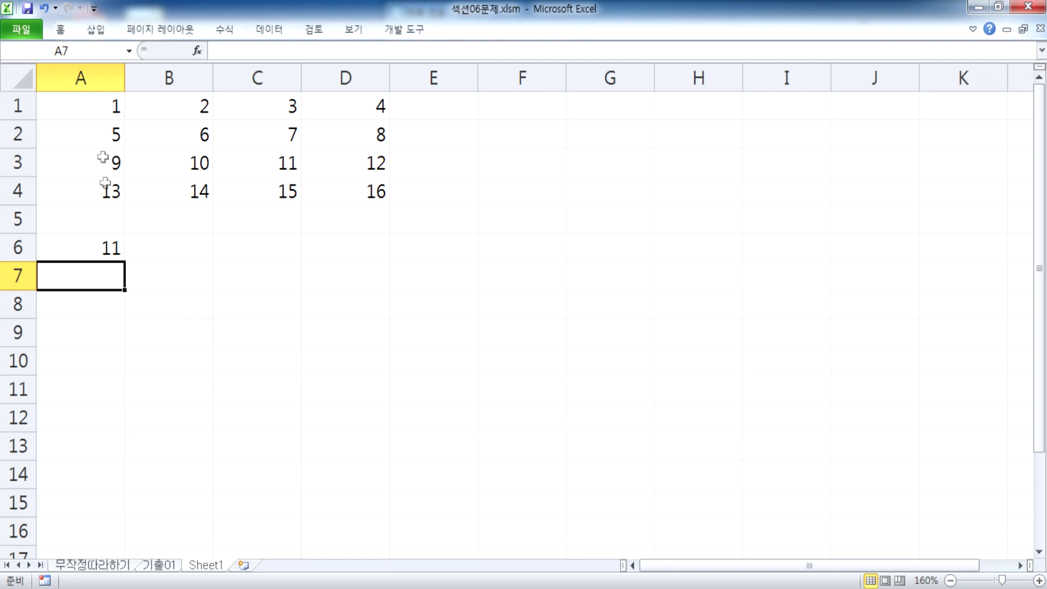
{"action": "left_click", "coordinate": [114, 246]}
{"action": "key", "text": "F2"}
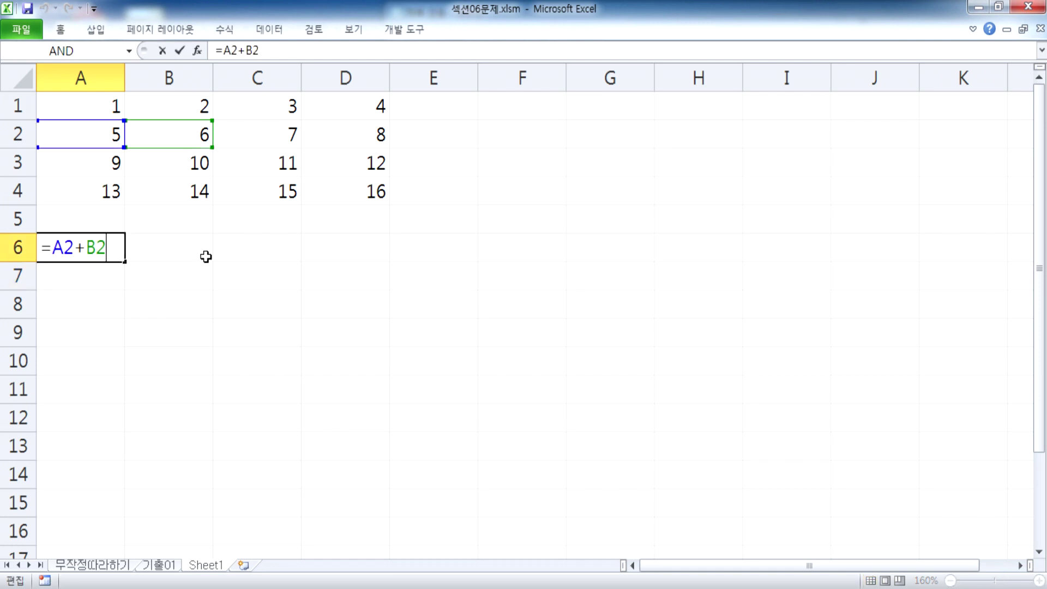
{"action": "key", "text": "Escape"}
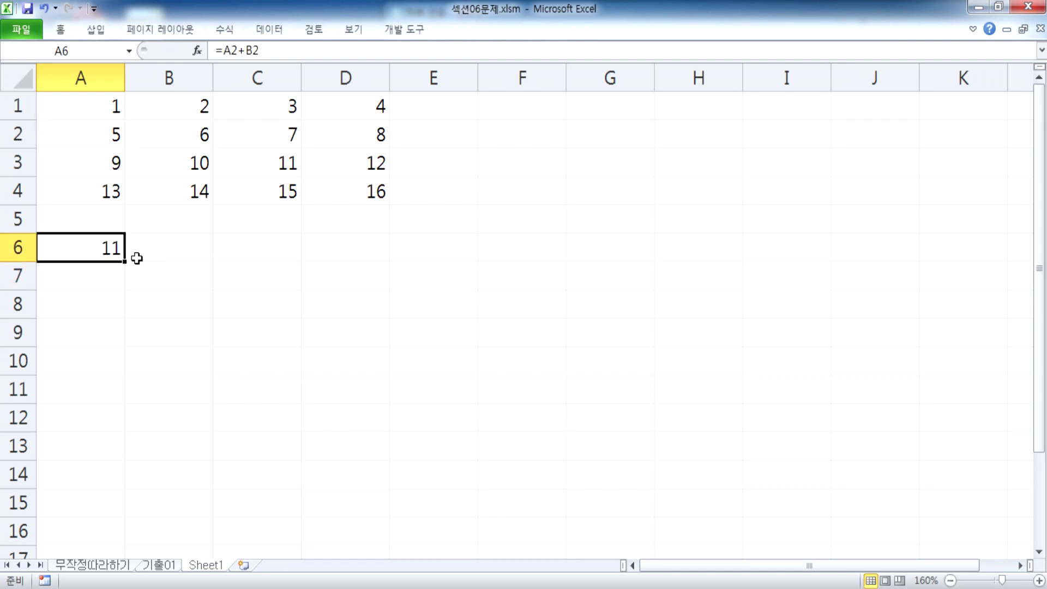
{"action": "key", "text": "ctrl+c"}
{"action": "left_click", "coordinate": [255, 248]}
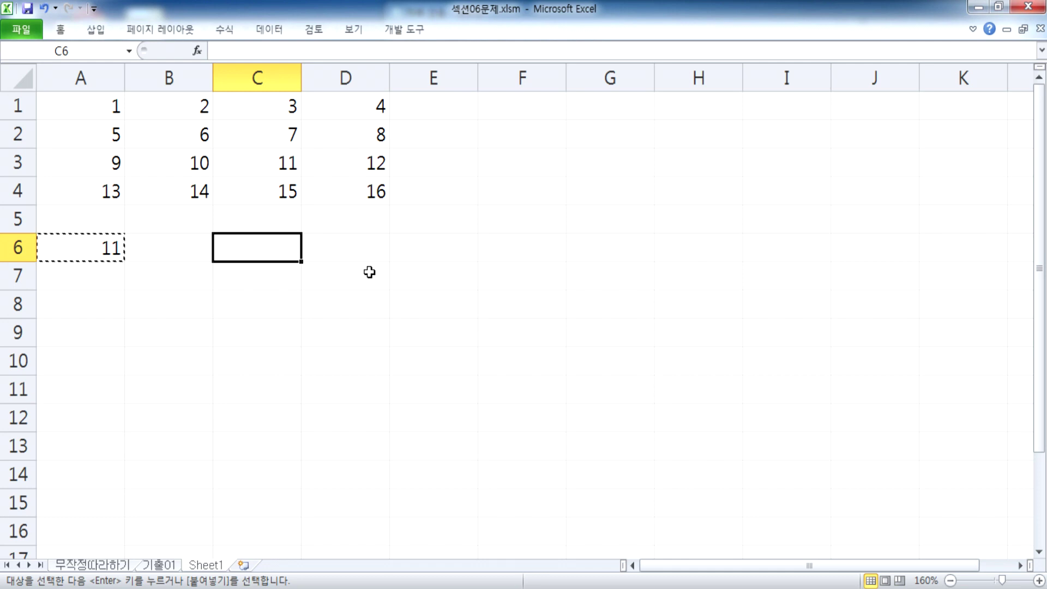
{"action": "key", "text": "ctrl+v"}
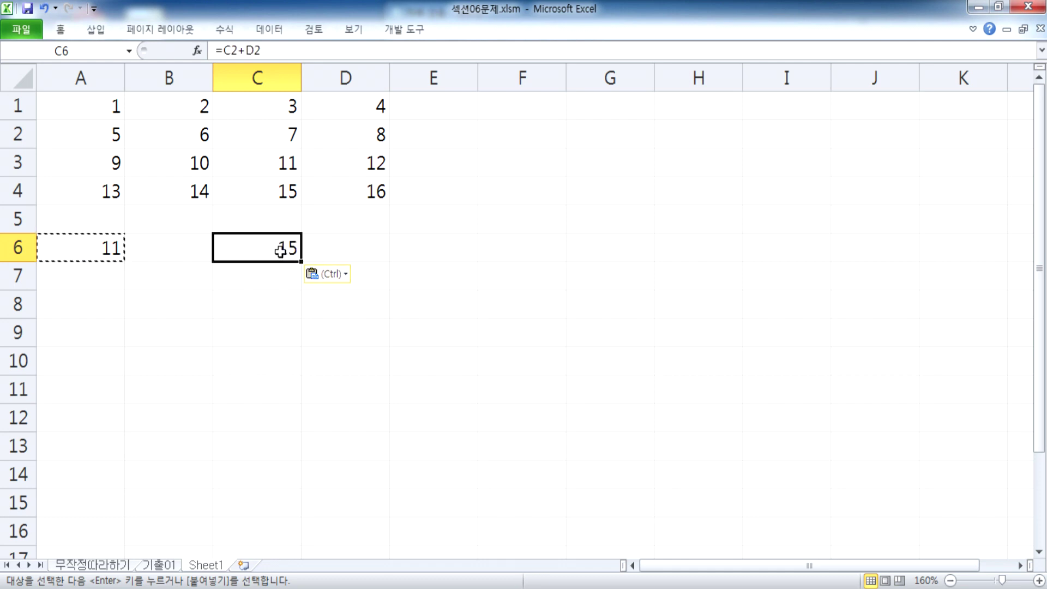
{"action": "key", "text": "F2"}
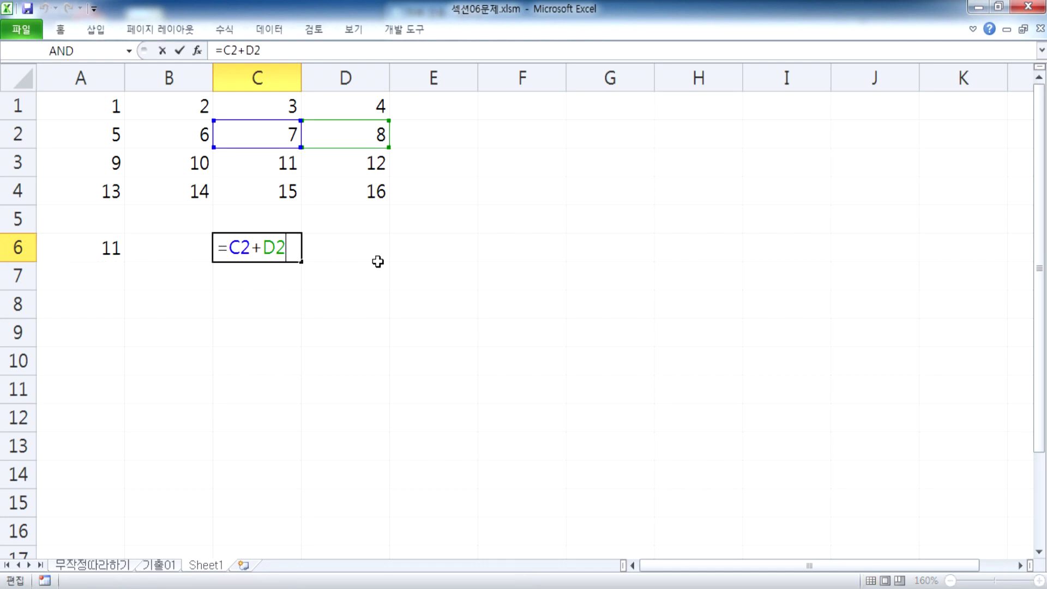
{"action": "key", "text": "Escape"}
{"action": "double_click", "coordinate": [77, 252]}
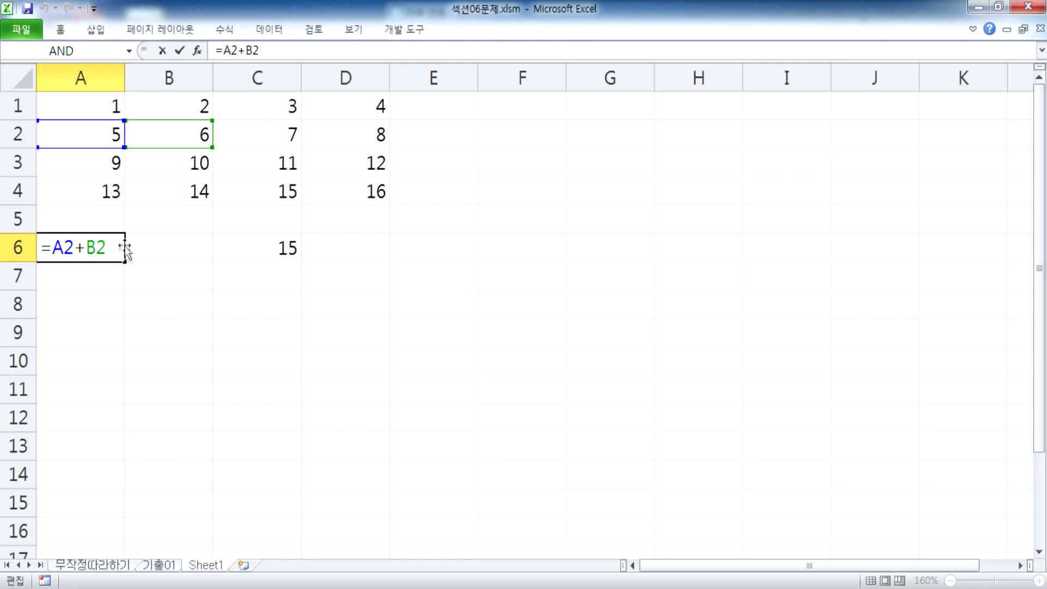
{"action": "key", "text": "ctrl+Return"}
{"action": "double_click", "coordinate": [259, 256]}
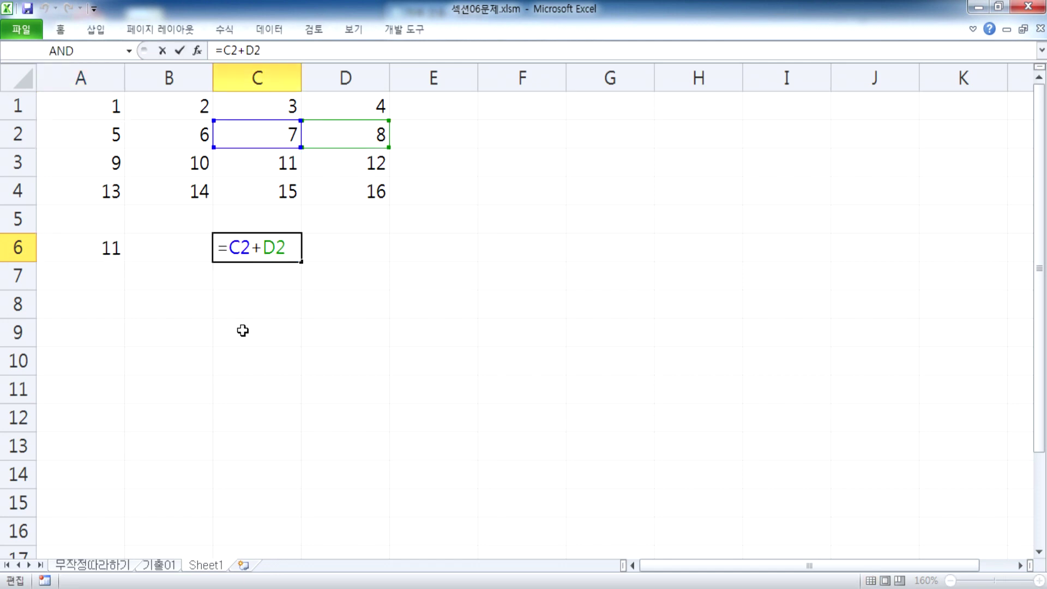
{"action": "key", "text": "ctrl+Return"}
{"action": "key", "text": "Delete"}
{"action": "left_click", "coordinate": [108, 247]}
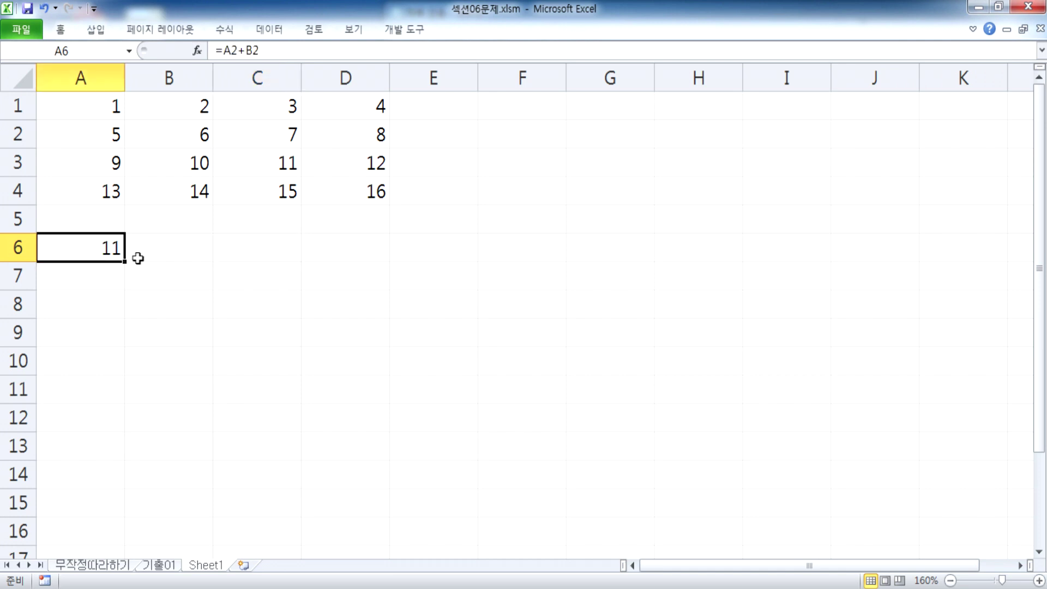
{"action": "key", "text": "ctrl+c"}
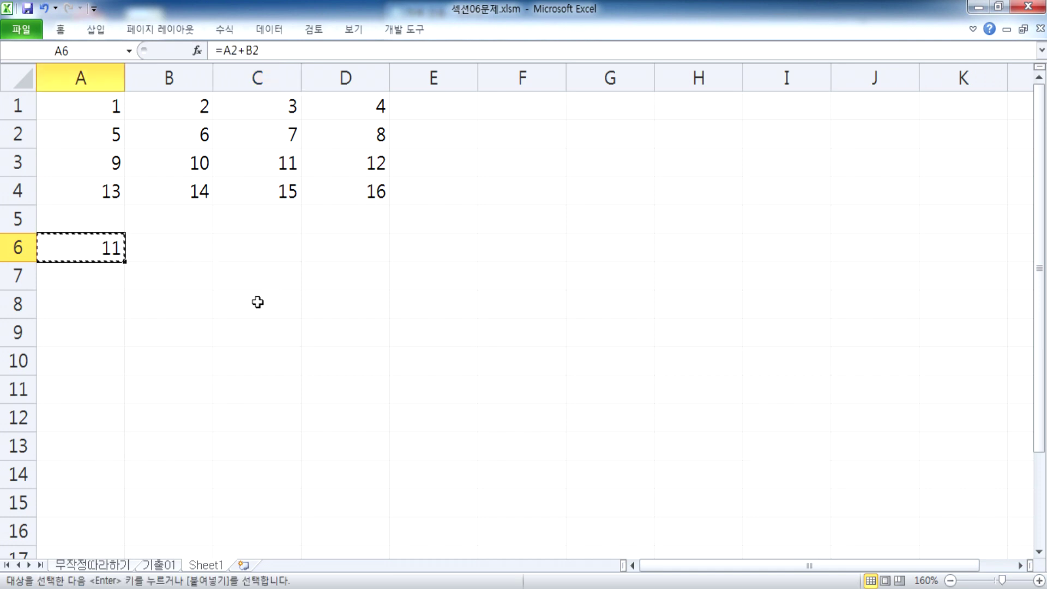
{"action": "left_click", "coordinate": [258, 301]}
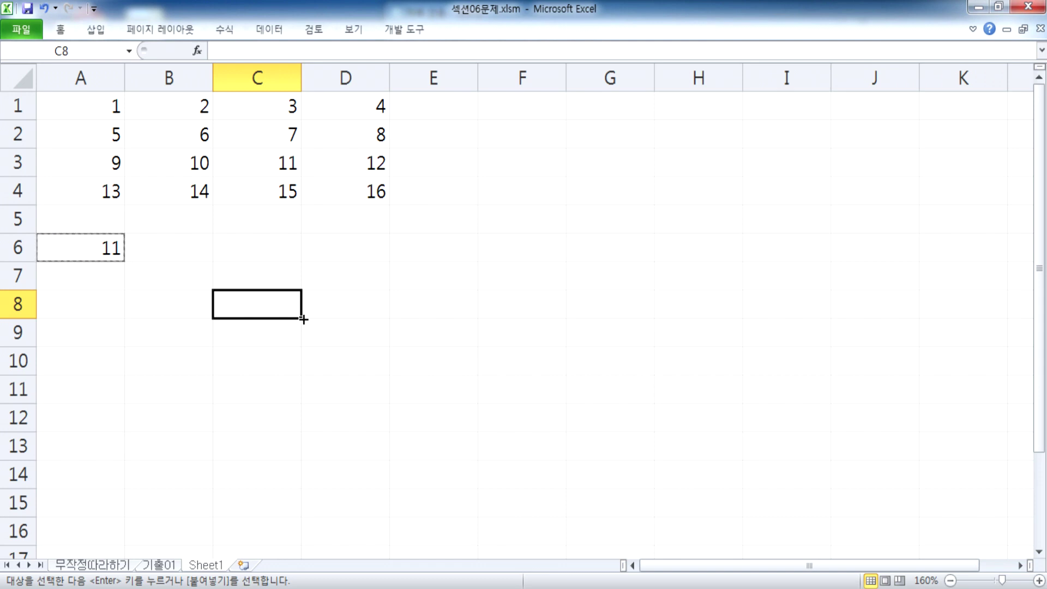
{"action": "key", "text": "ctrl+v"}
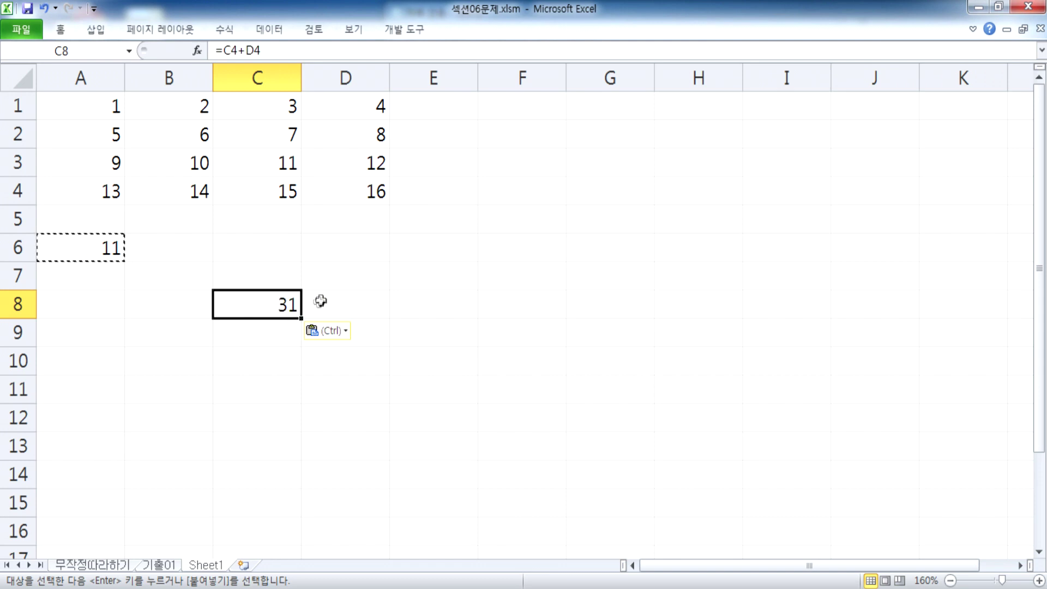
{"action": "key", "text": "F2"}
{"action": "key", "text": "Escape"}
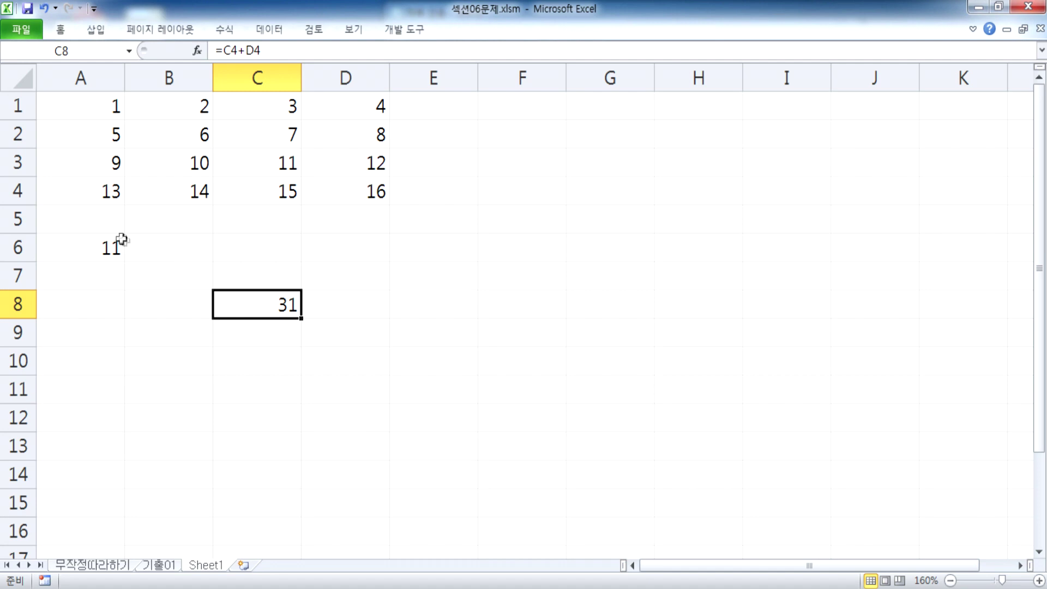
{"action": "left_click", "coordinate": [91, 244]}
{"action": "key", "text": "F2"}
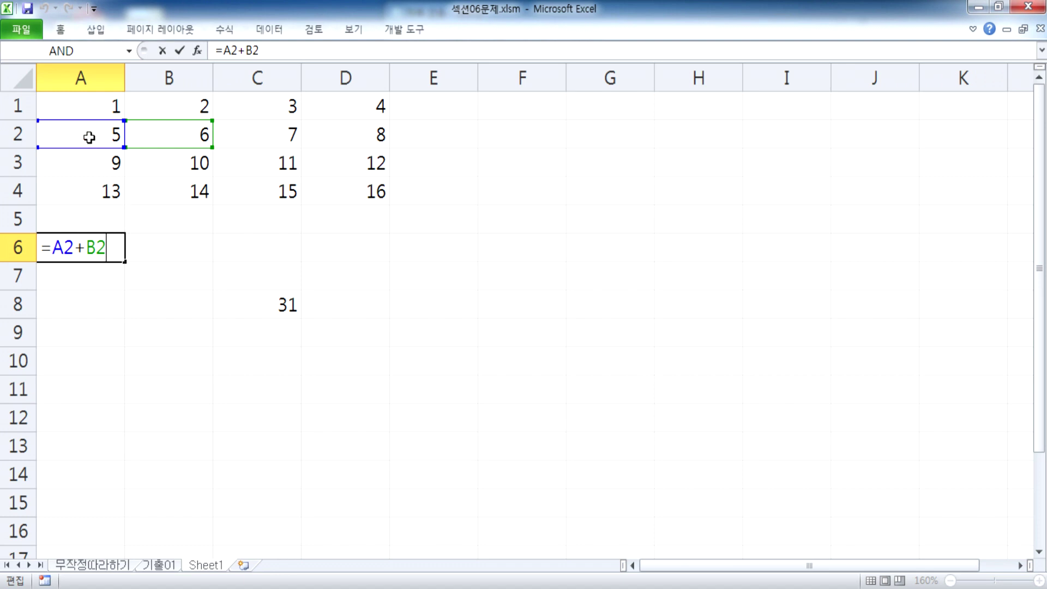
{"action": "key", "text": "Escape"}
{"action": "left_click", "coordinate": [252, 303]}
{"action": "key", "text": "F2"}
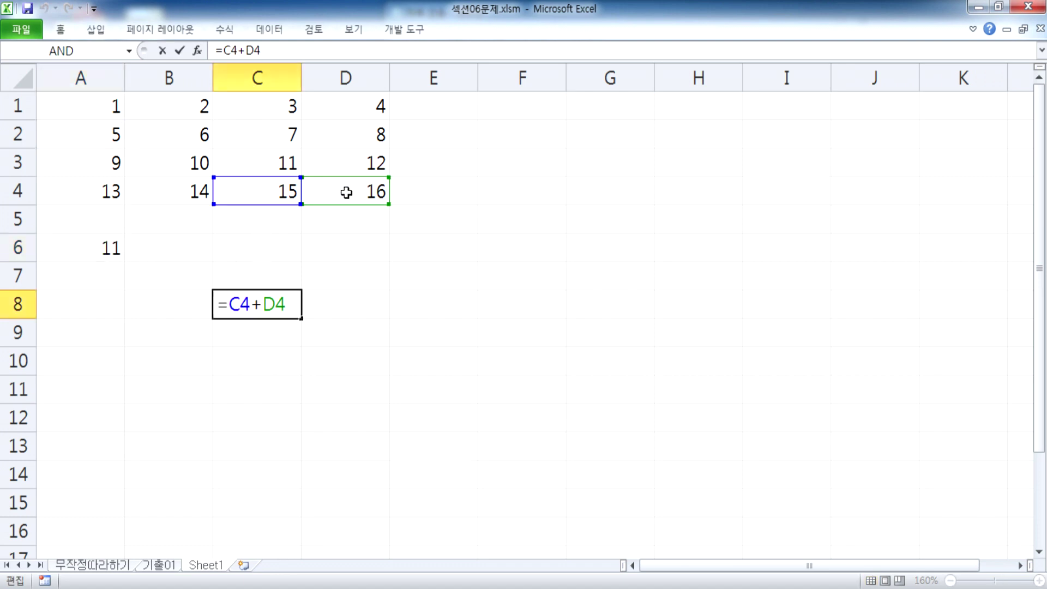
{"action": "key", "text": "Escape"}
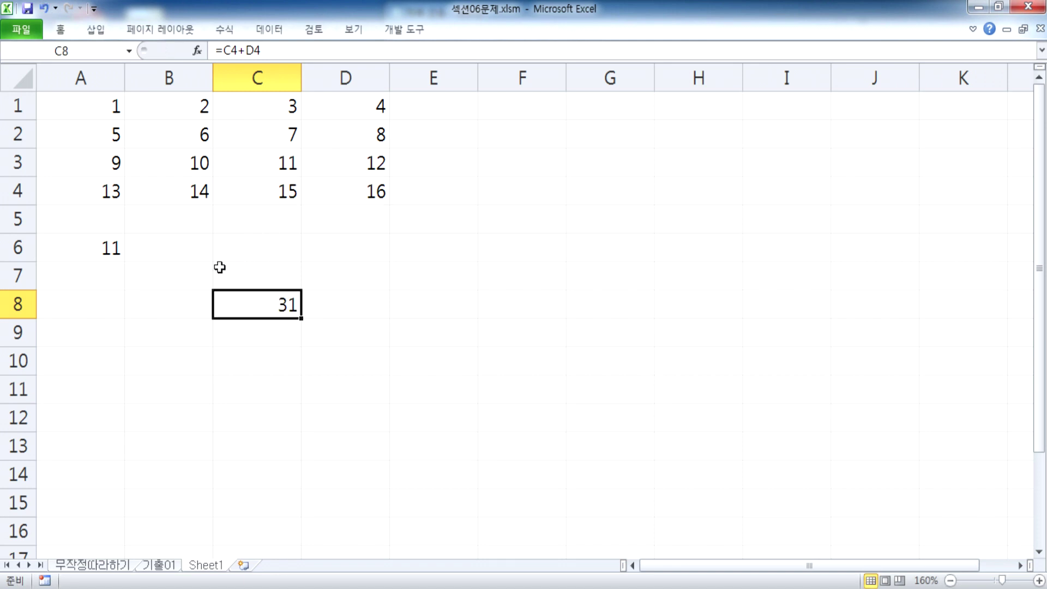
{"action": "key", "text": "Delete"}
{"action": "left_click", "coordinate": [109, 247]}
{"action": "key", "text": "Delete"}
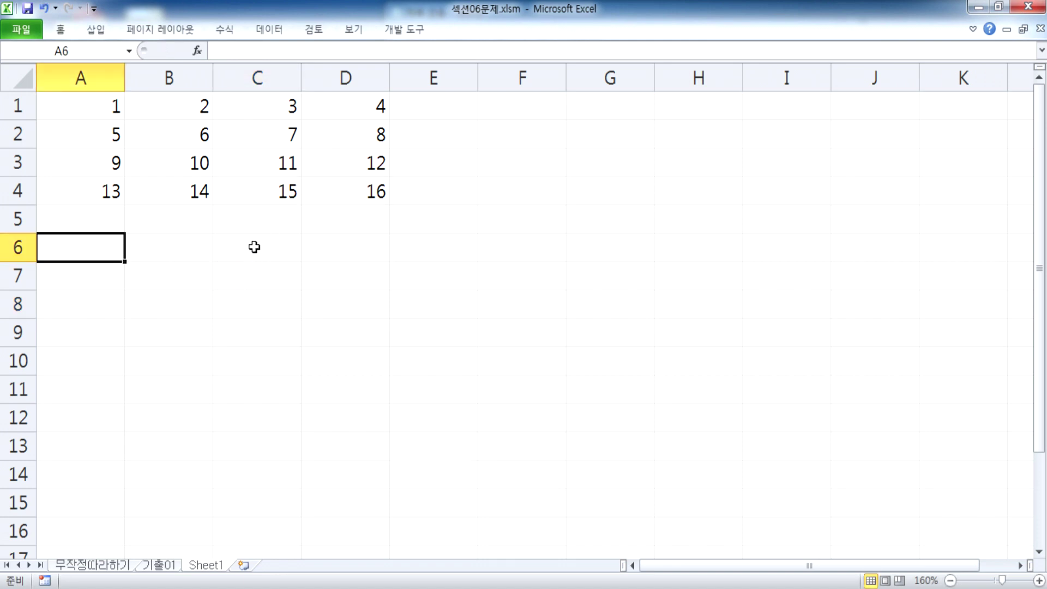
Enter the formula =A1+B2 in E1 and review it.
{"action": "left_click", "coordinate": [450, 110]}
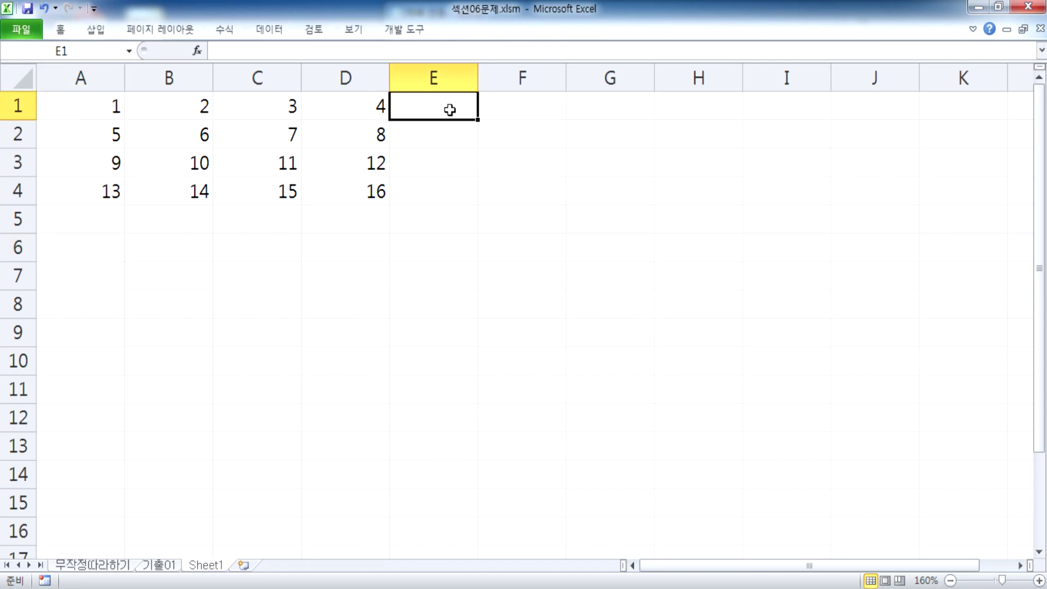
{"action": "type", "text": "="}
{"action": "left_click", "coordinate": [103, 105]}
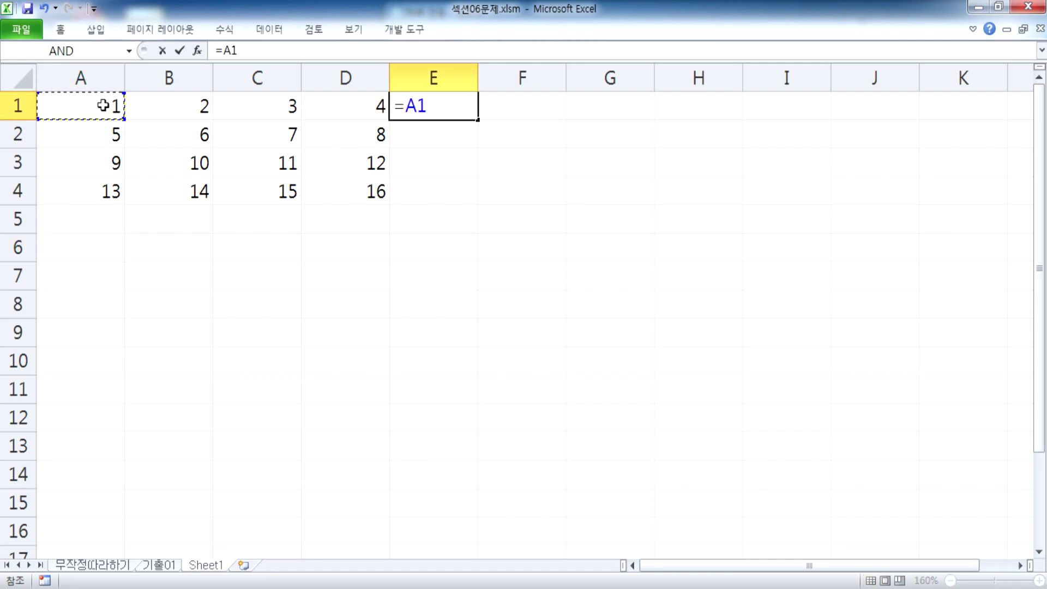
{"action": "type", "text": "+"}
{"action": "left_click", "coordinate": [146, 134]}
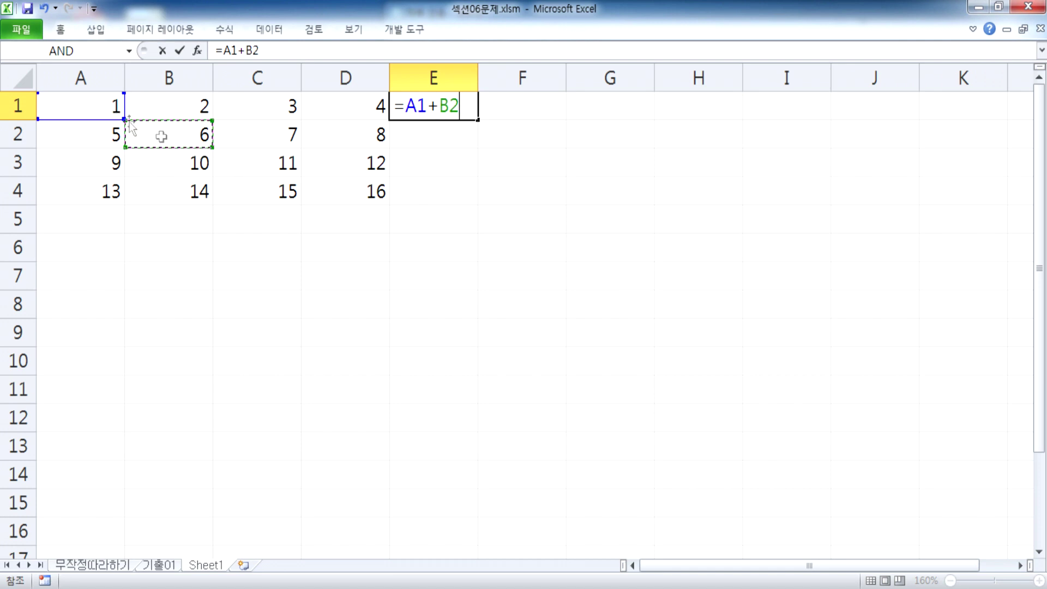
{"action": "key", "text": "Return"}
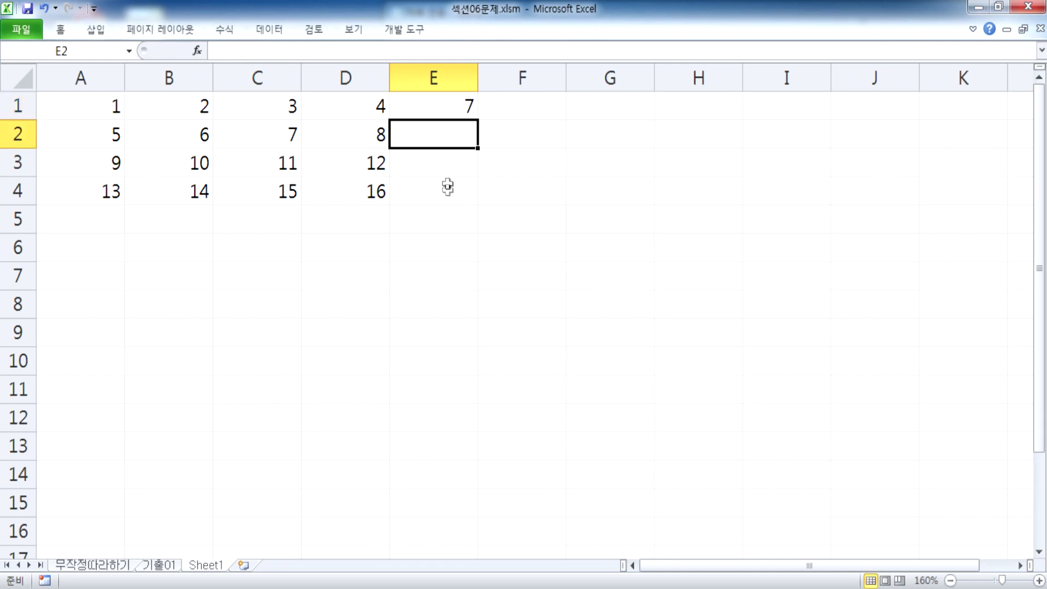
{"action": "left_click", "coordinate": [427, 105]}
{"action": "key", "text": "F2"}
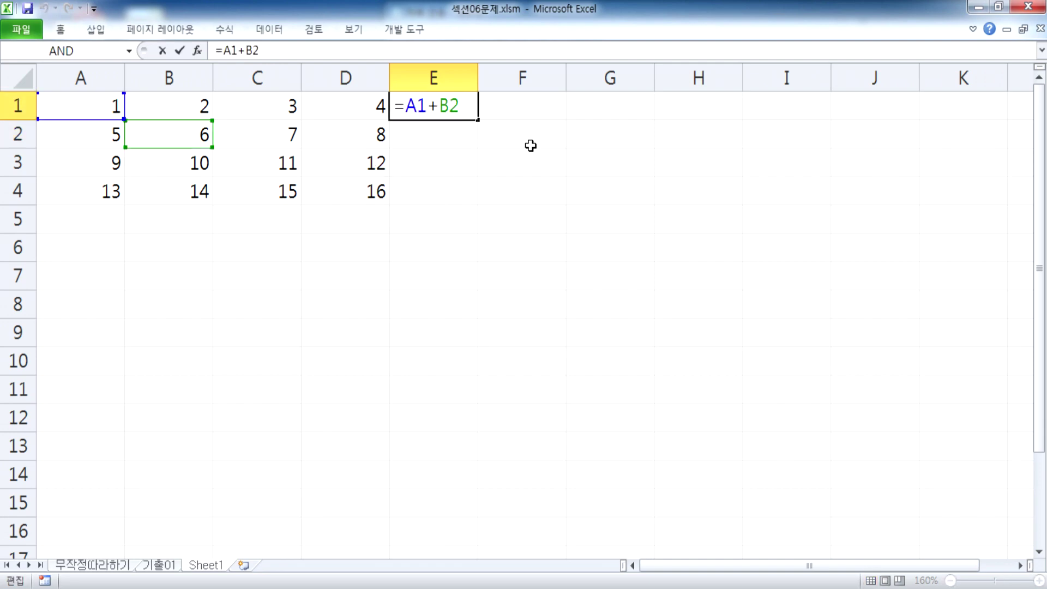
{"action": "key", "text": "Escape"}
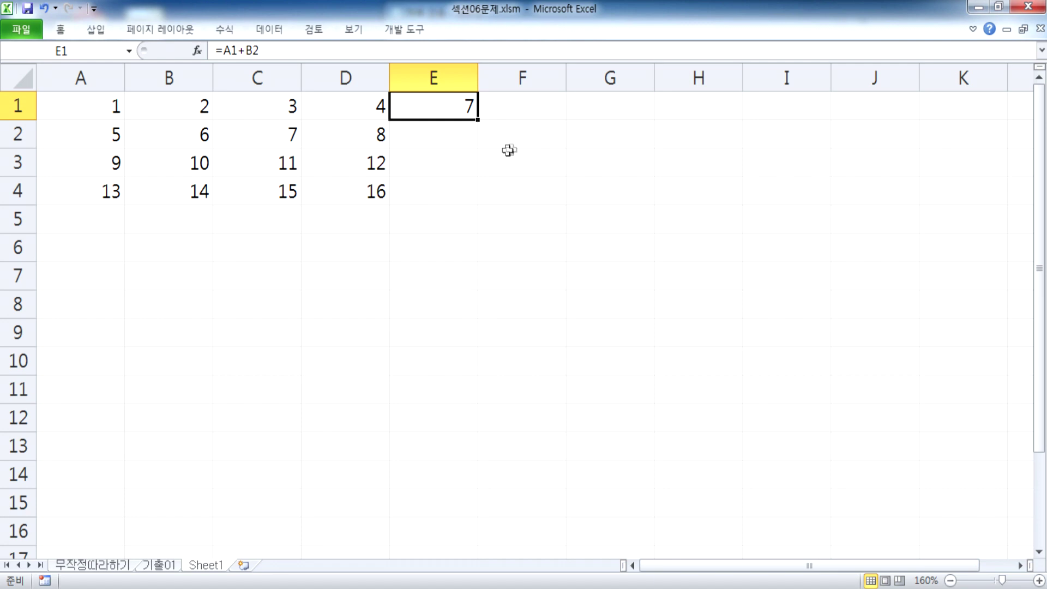
Copy E1's formula into F3.
{"action": "key", "text": "ctrl+c"}
{"action": "left_click", "coordinate": [517, 161]}
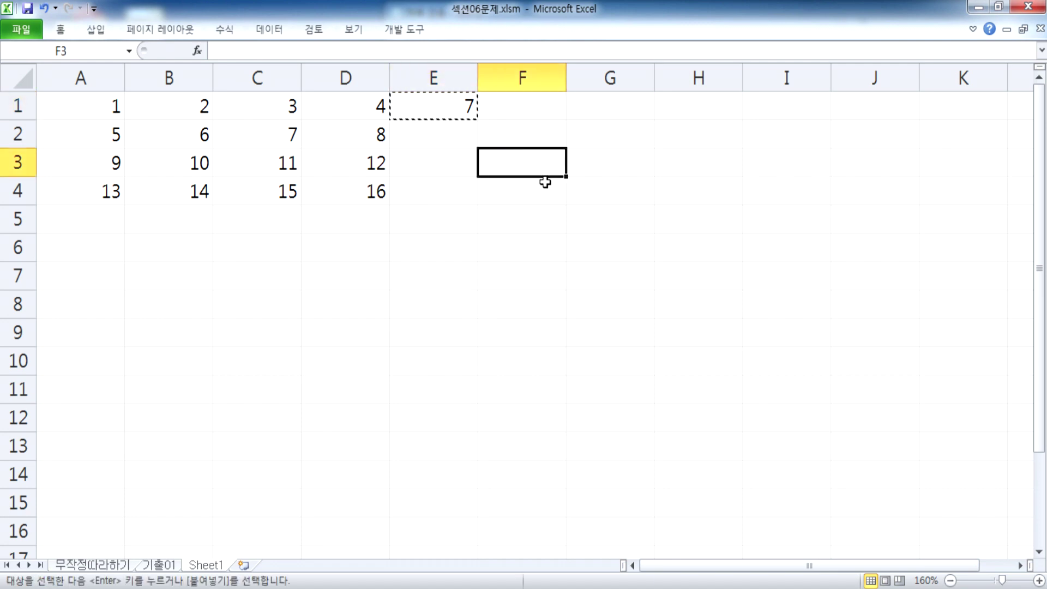
{"action": "key", "text": "ctrl+v"}
{"action": "key", "text": "Escape"}
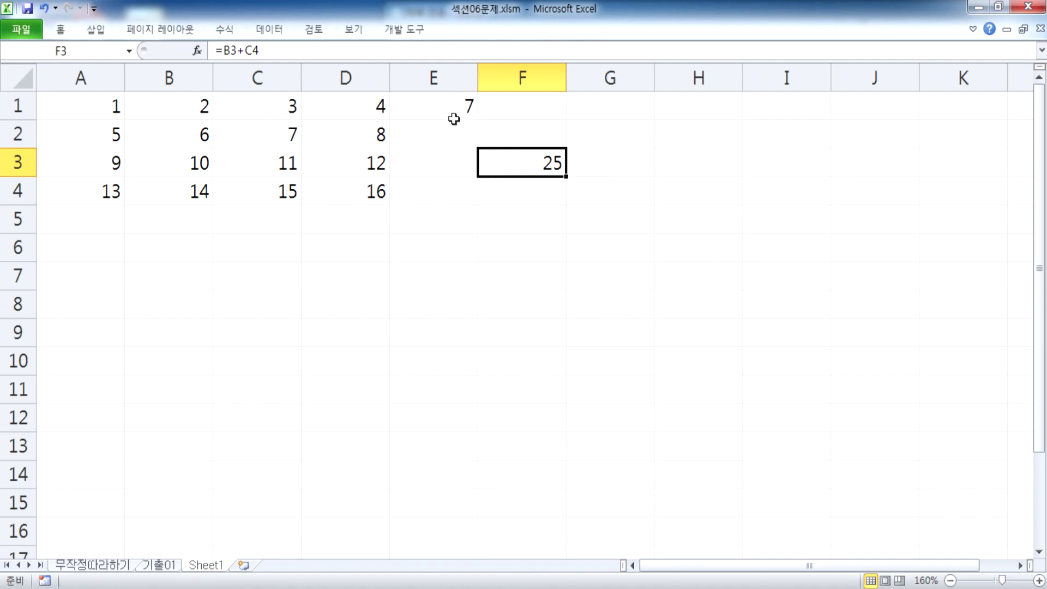
{"action": "double_click", "coordinate": [453, 115]}
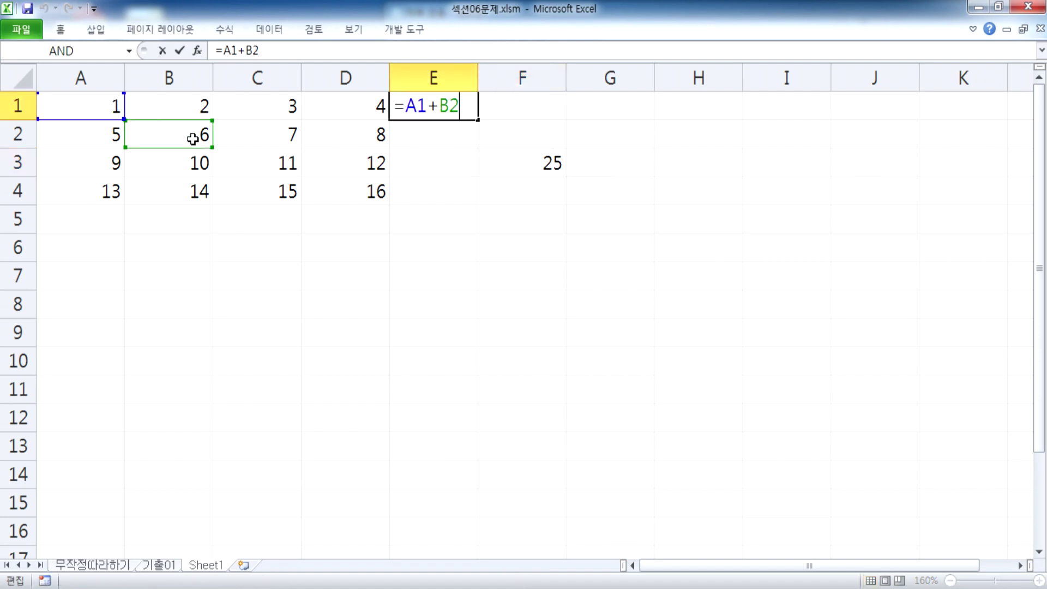
{"action": "key", "text": "ctrl+Return"}
Show that the pasted formula in F3 now refers to B3 and C4.
{"action": "left_click", "coordinate": [491, 168]}
{"action": "left_click", "coordinate": [433, 163]}
{"action": "left_click", "coordinate": [351, 162]}
{"action": "left_click", "coordinate": [256, 163]}
{"action": "left_click", "coordinate": [163, 164]}
{"action": "left_click", "coordinate": [224, 181]}
{"action": "left_click", "coordinate": [175, 164]}
{"action": "left_click", "coordinate": [271, 184]}
{"action": "left_click", "coordinate": [526, 161]}
{"action": "key", "text": "F2"}
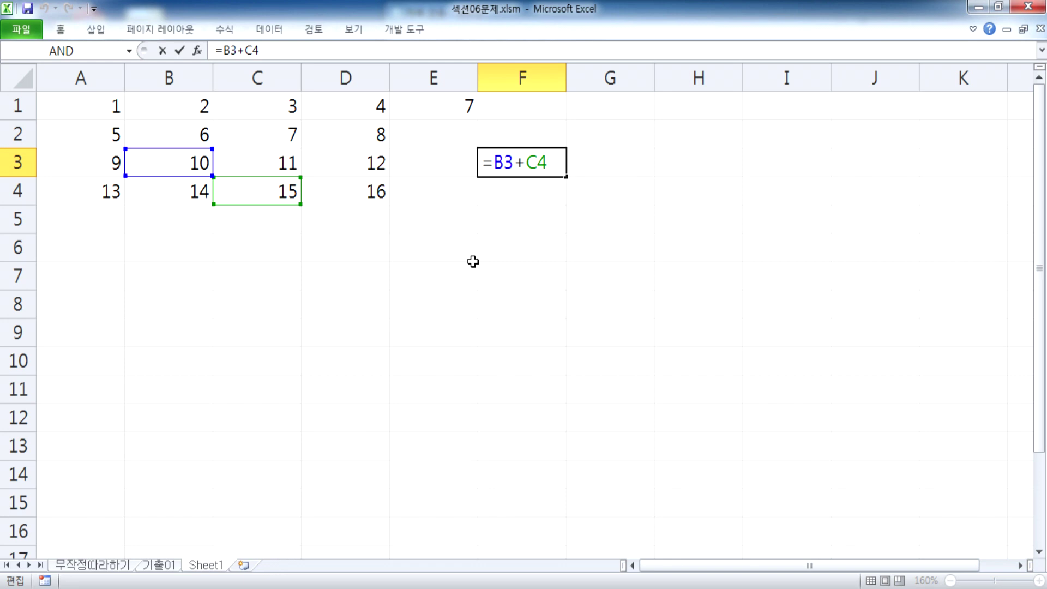
{"action": "key", "text": "Escape"}
Clear the contents of F3 and E1.
{"action": "key", "text": "Delete"}
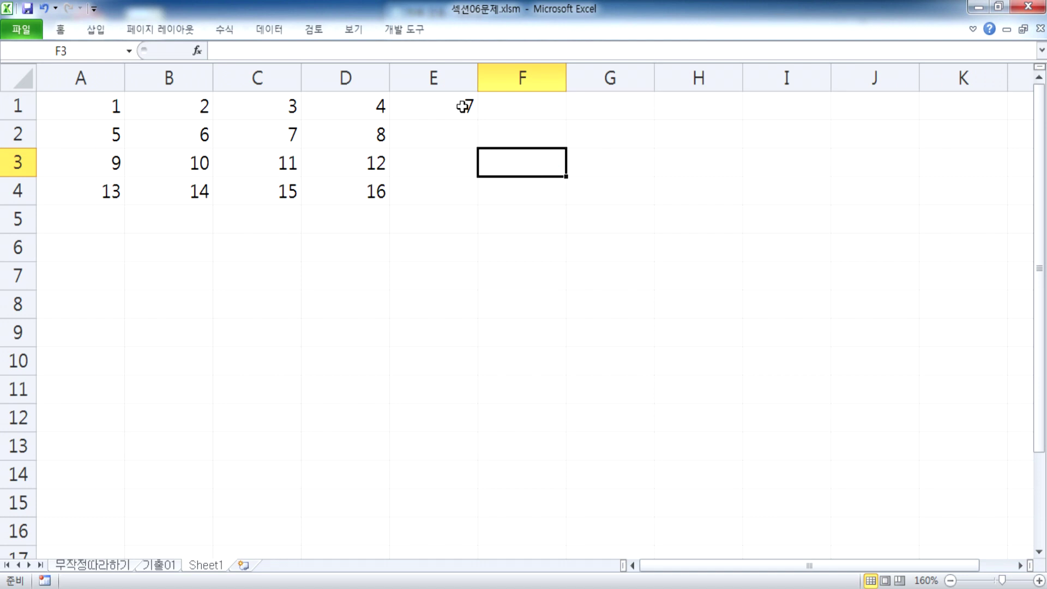
{"action": "left_click", "coordinate": [460, 113]}
{"action": "key", "text": "Delete"}
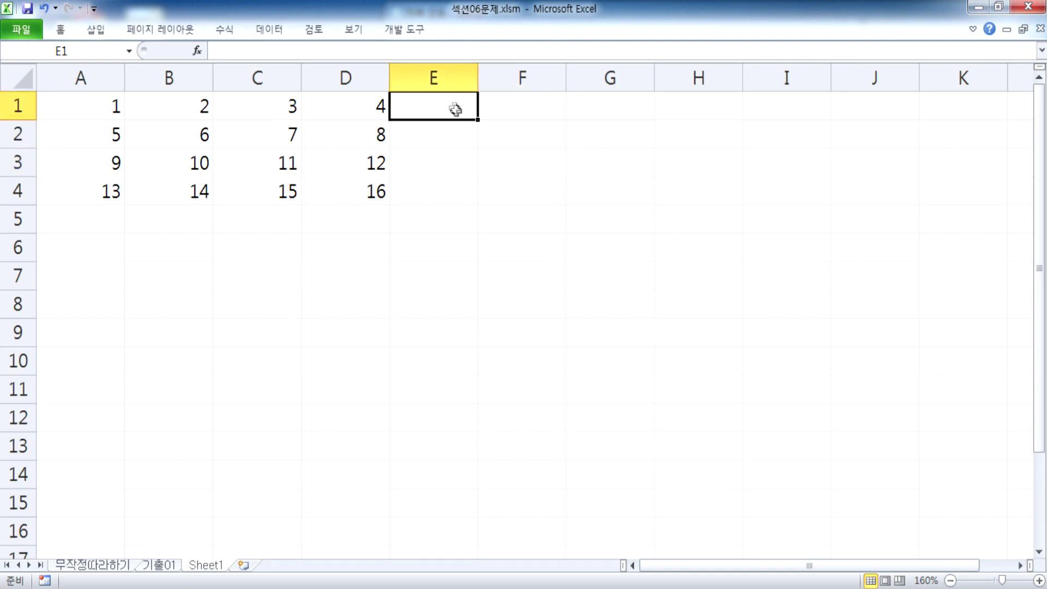
Enter =$A1+A$2 in E1, locking A1's column and A2's row.
{"action": "type", "text": "="}
{"action": "left_click", "coordinate": [90, 105]}
{"action": "type", "text": "+"}
{"action": "left_click", "coordinate": [107, 131]}
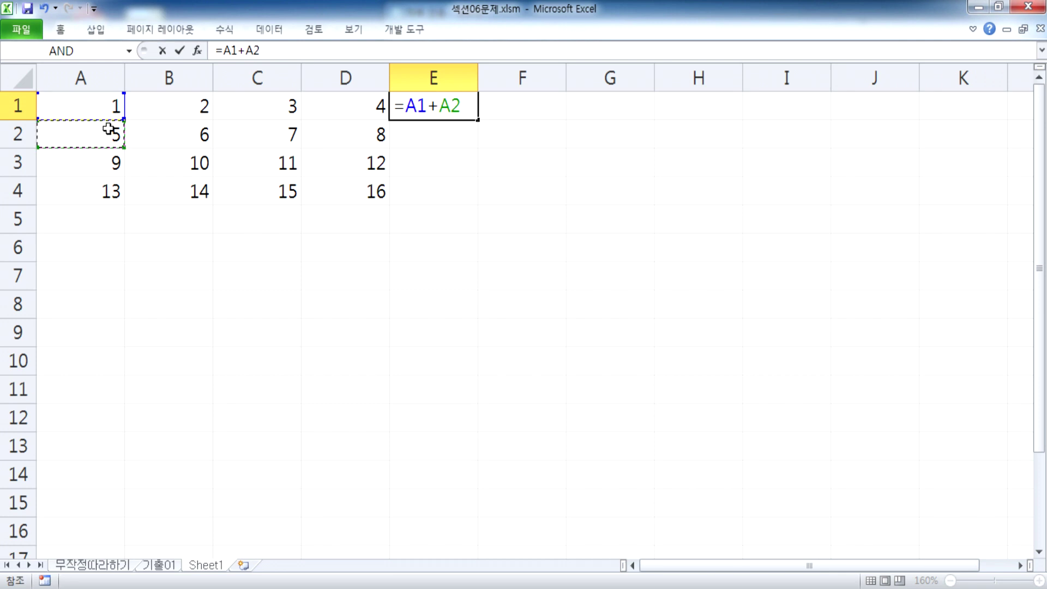
{"action": "left_click", "coordinate": [409, 106]}
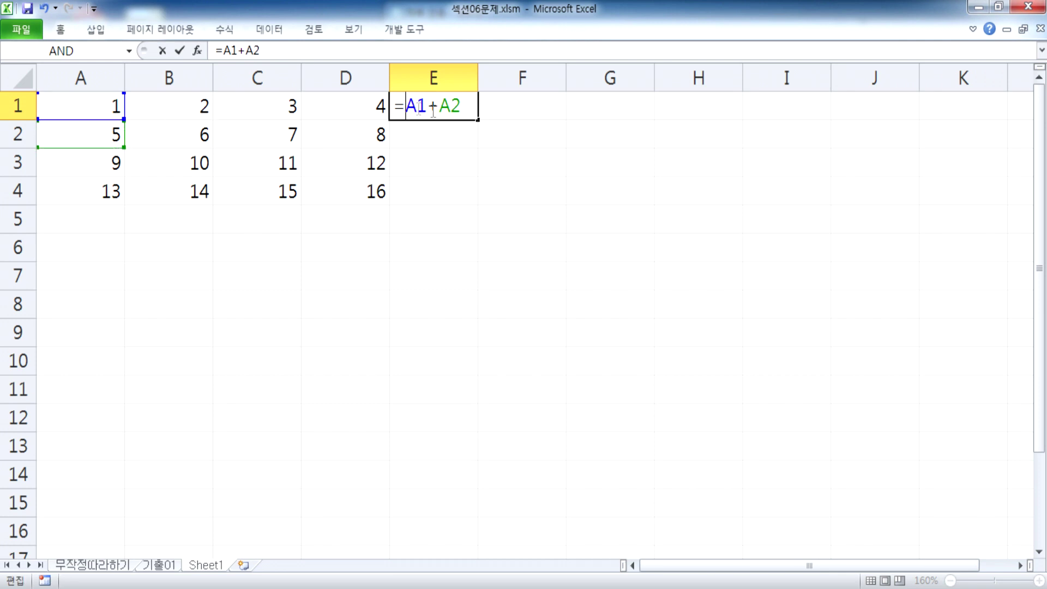
{"action": "type", "text": "$"}
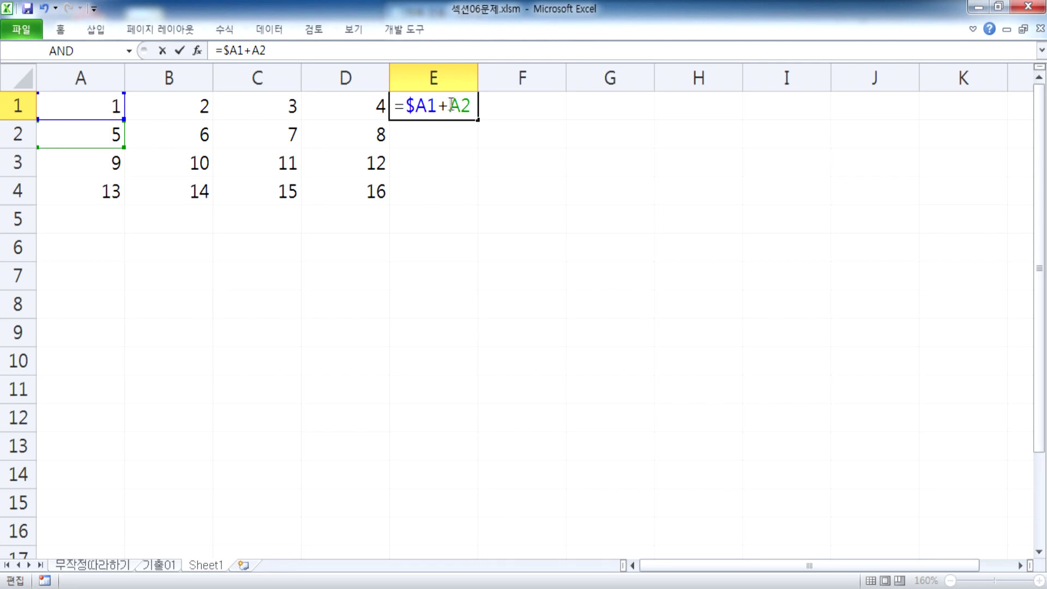
{"action": "left_click", "coordinate": [463, 108]}
{"action": "type", "text": "$"}
{"action": "key", "text": "BackSpace"}
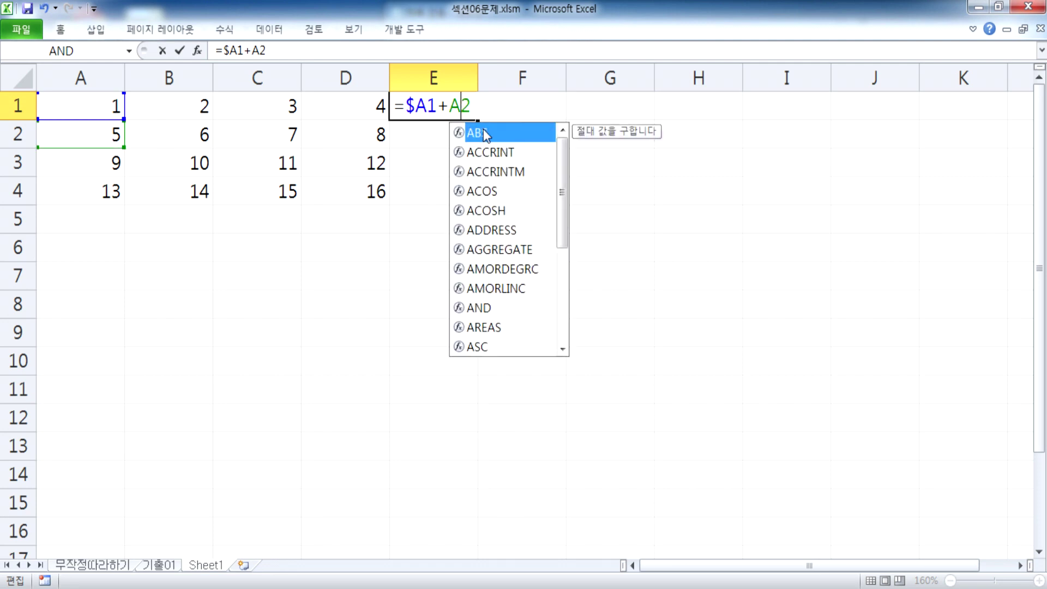
{"action": "type", "text": "$"}
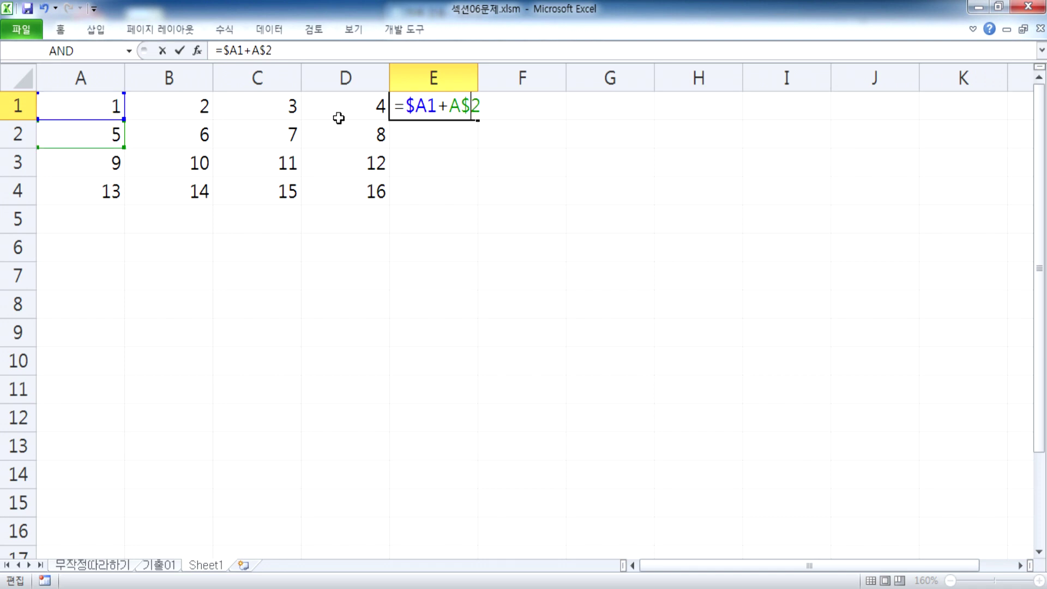
{"action": "key", "text": "Return"}
Copy E1 into F3, where it becomes =$A3+B$2.
{"action": "left_click", "coordinate": [468, 116]}
{"action": "key", "text": "ctrl+c"}
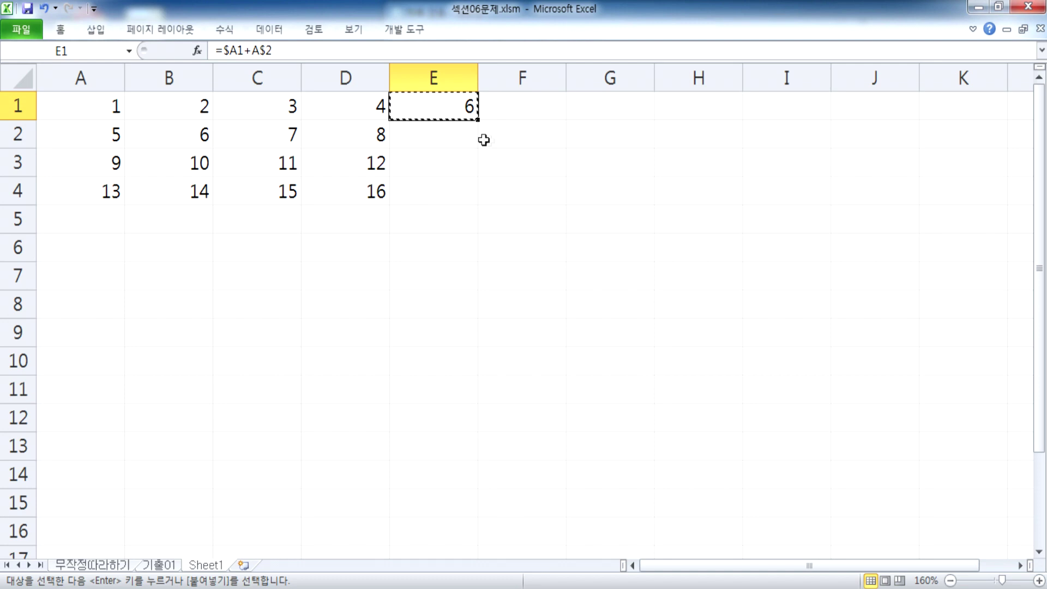
{"action": "left_click", "coordinate": [525, 157]}
{"action": "key", "text": "ctrl+v"}
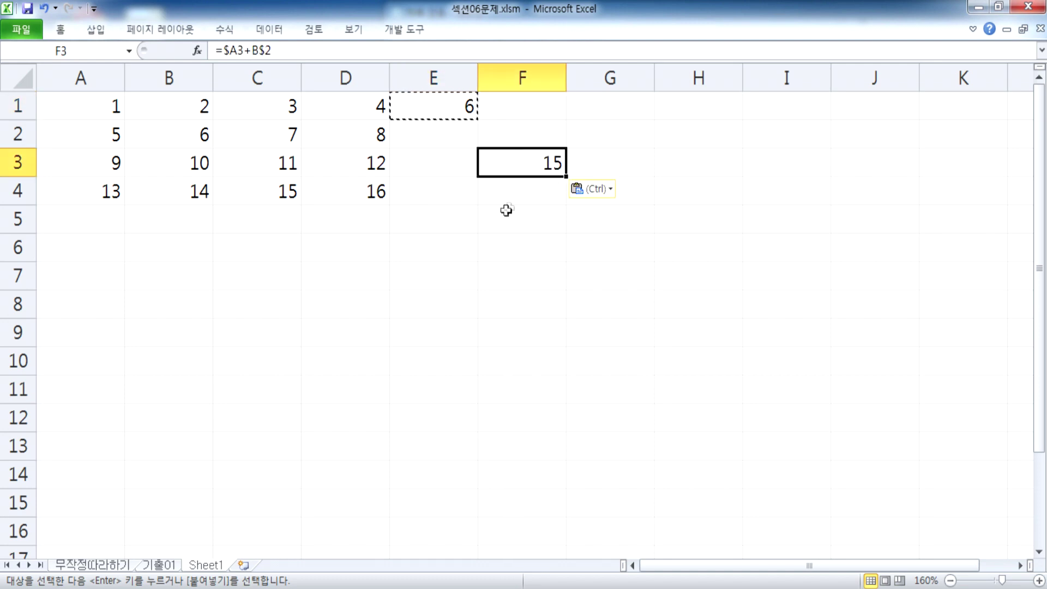
{"action": "double_click", "coordinate": [558, 169]}
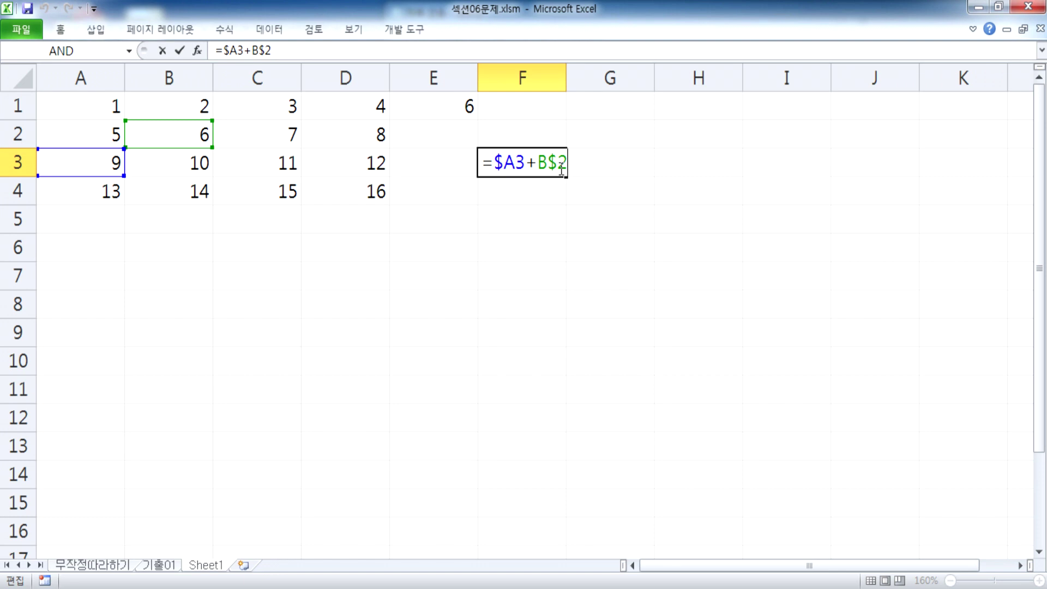
{"action": "key", "text": "Escape"}
{"action": "left_click", "coordinate": [443, 110]}
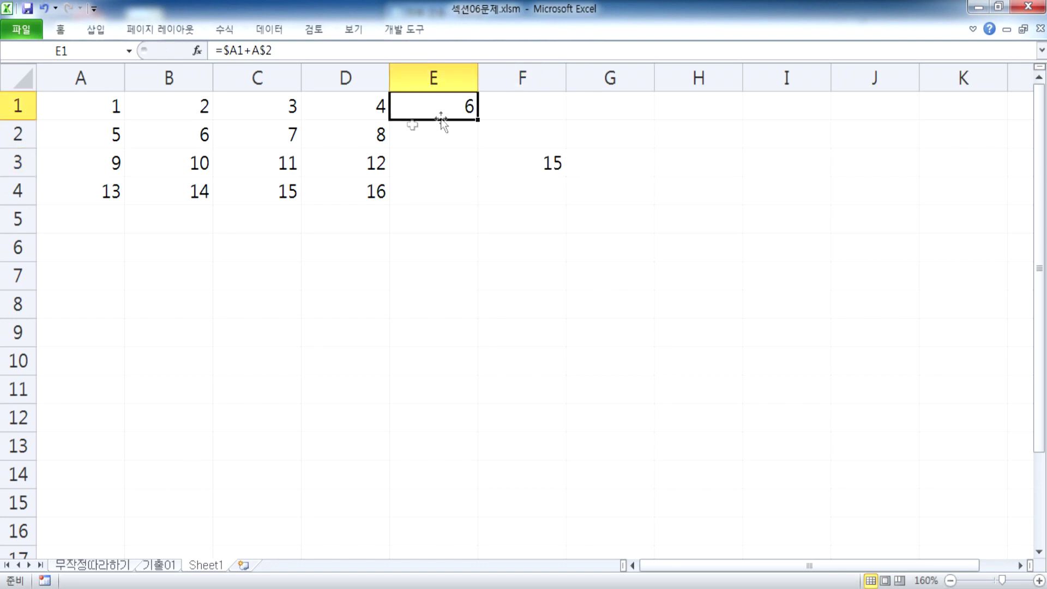
{"action": "double_click", "coordinate": [444, 109]}
{"action": "key", "text": "Escape"}
{"action": "double_click", "coordinate": [519, 167]}
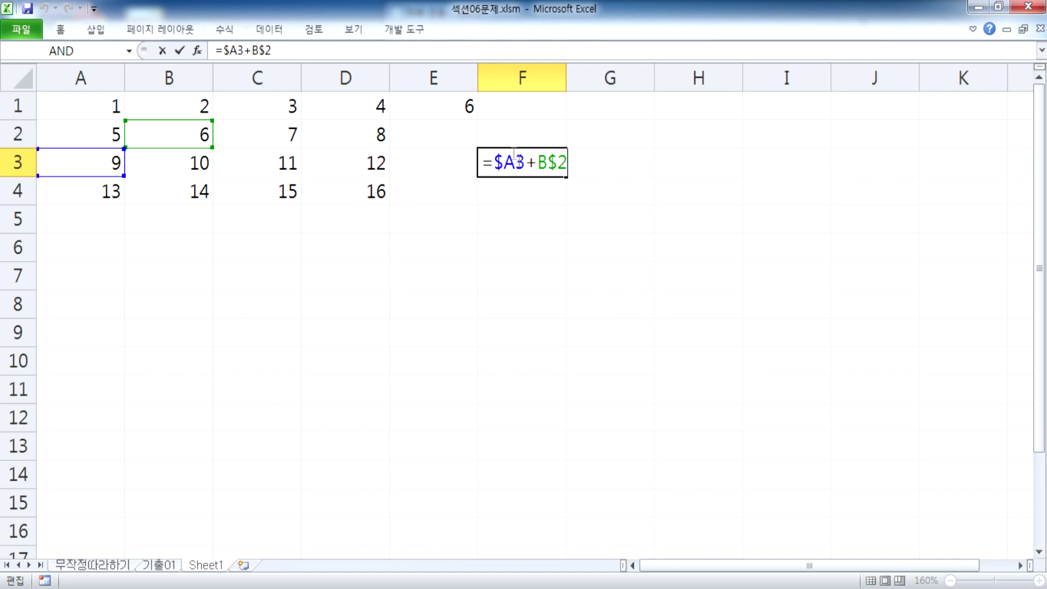
{"action": "key", "text": "Escape"}
{"action": "double_click", "coordinate": [455, 110]}
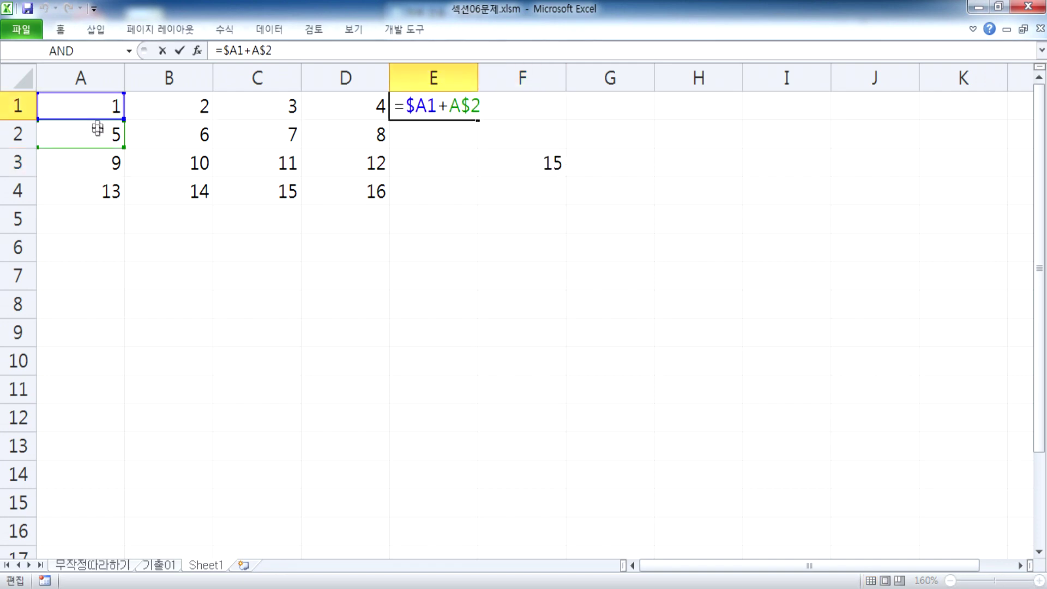
{"action": "key", "text": "Escape"}
{"action": "left_click", "coordinate": [519, 159]}
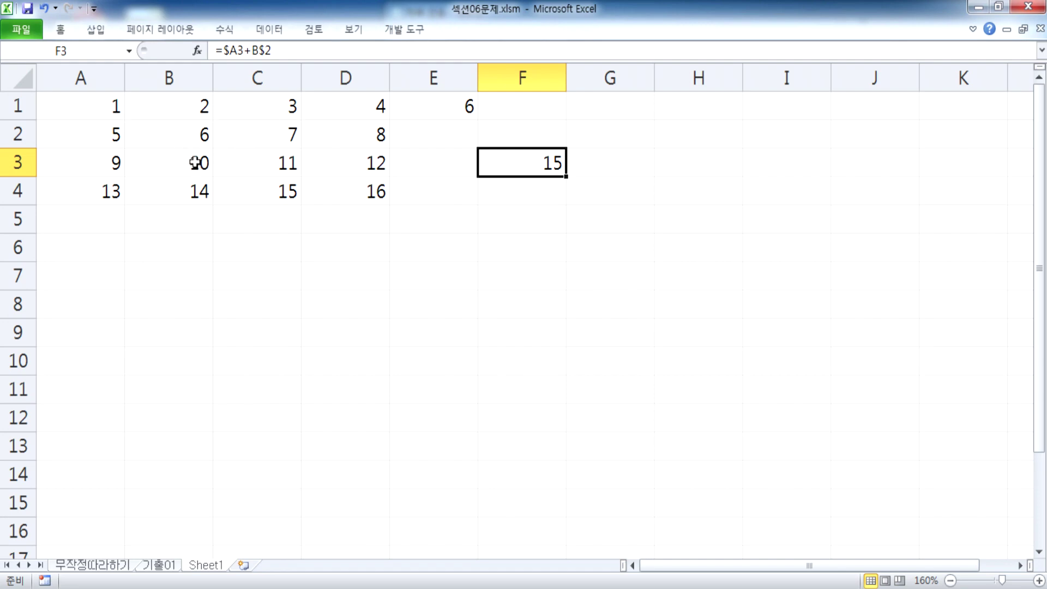
{"action": "left_click_drag", "start_coordinate": [195, 163], "coordinate": [196, 192]}
{"action": "left_click", "coordinate": [513, 161]}
{"action": "key", "text": "F2"}
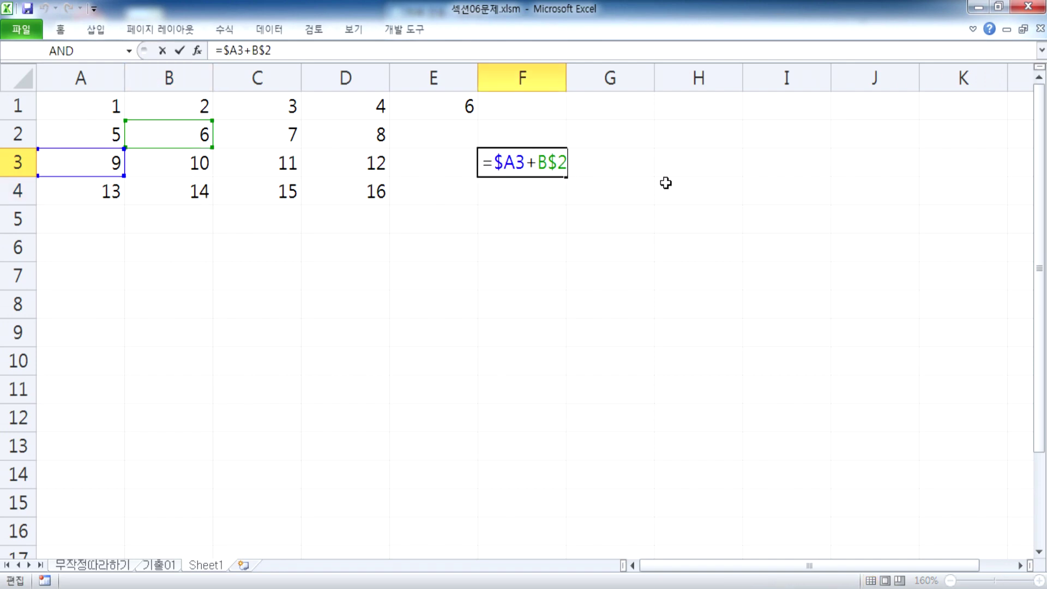
{"action": "key", "text": "Escape"}
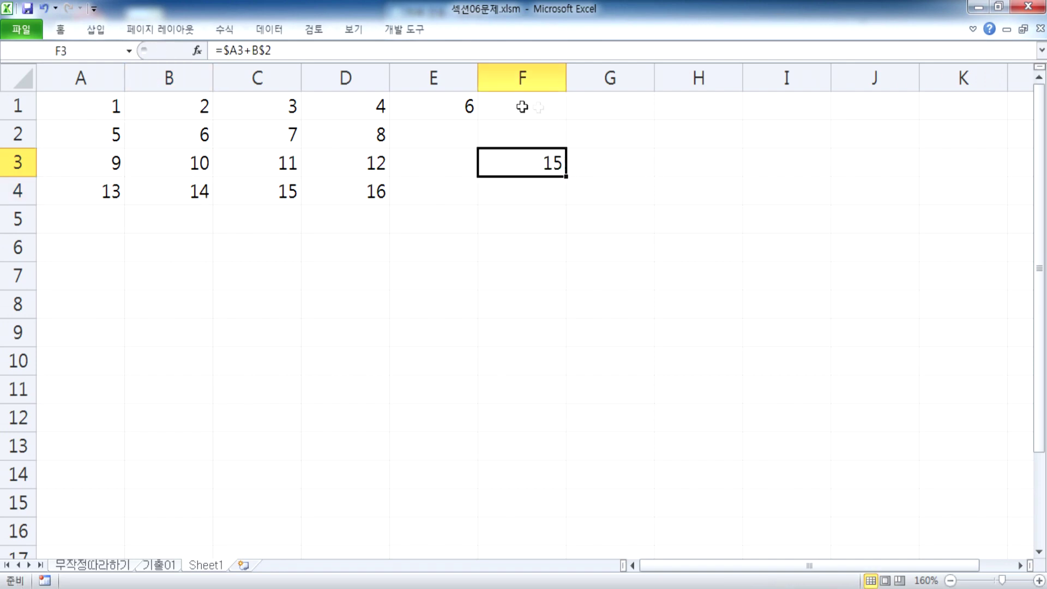
{"action": "left_click", "coordinate": [468, 105]}
{"action": "key", "text": "F2"}
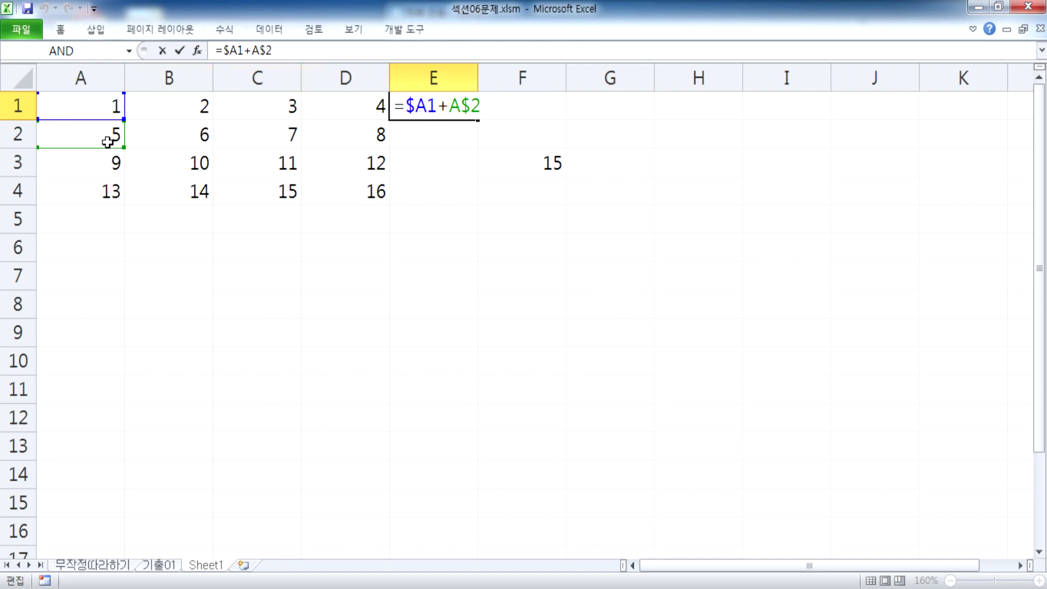
{"action": "key", "text": "ctrl+Return"}
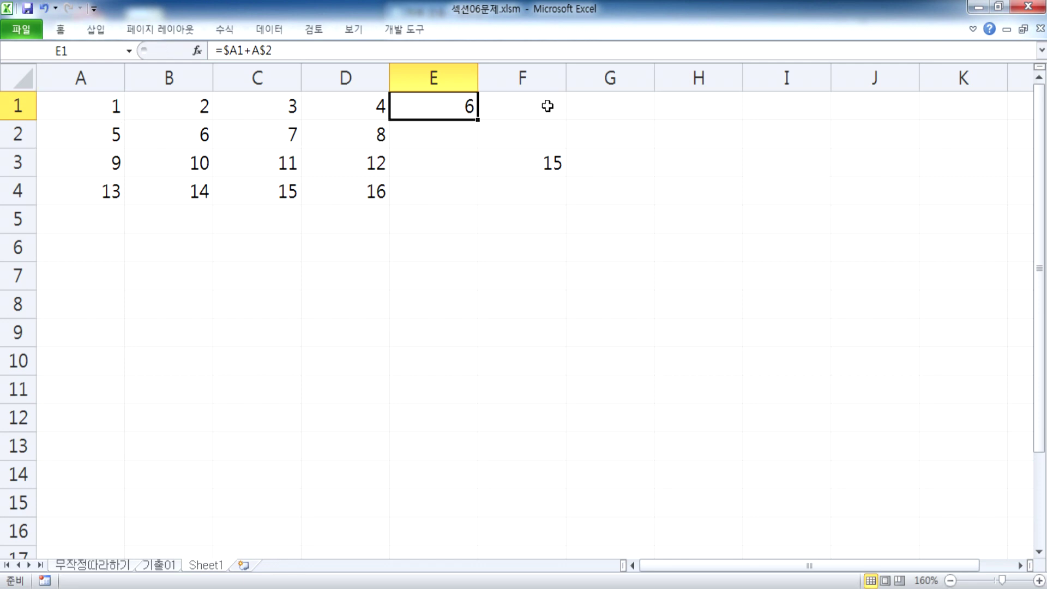
Type the text note $A1 into F1.
{"action": "left_click", "coordinate": [547, 106]}
{"action": "type", "text": "₩A1"}
{"action": "key", "text": "BackSpace"}
{"action": "key", "text": "BackSpace"}
{"action": "key", "text": "BackSpace"}
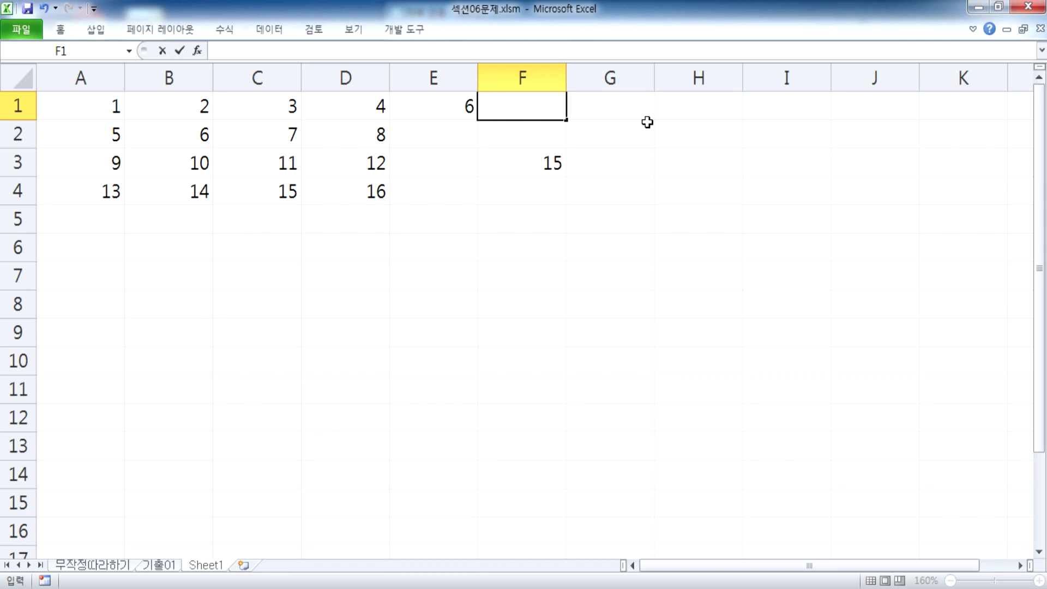
{"action": "type", "text": "$A1"}
{"action": "key", "text": "Return"}
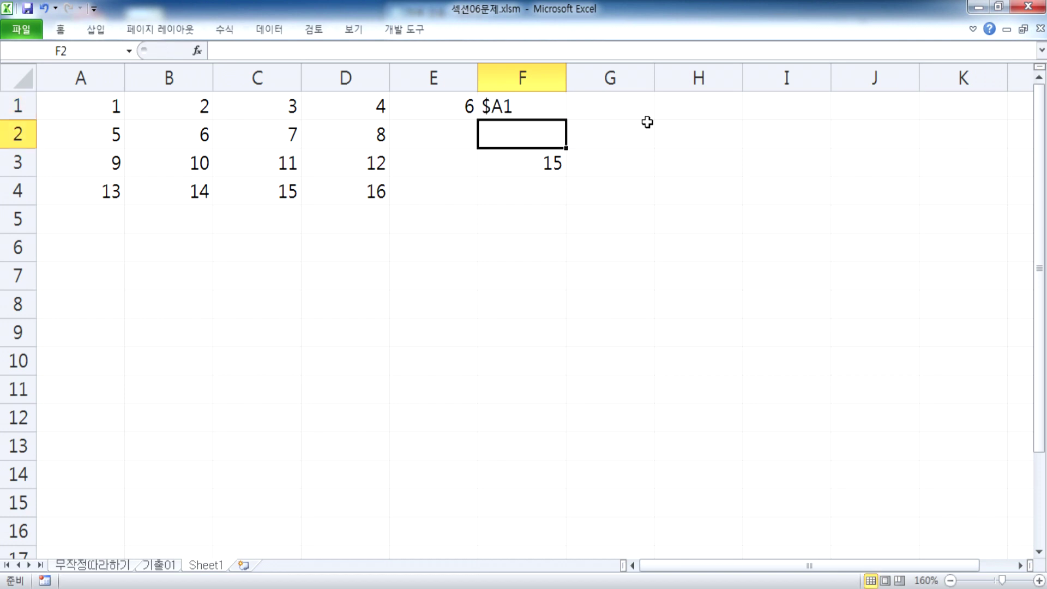
Recheck E1's formula, then type the text note A$2 into F2.
{"action": "key", "text": "Up"}
{"action": "key", "text": "Left"}
{"action": "key", "text": "F2"}
{"action": "key", "text": "Escape"}
{"action": "key", "text": "Right"}
{"action": "key", "text": "Down"}
{"action": "type", "text": "A$2"}
{"action": "key", "text": "Return"}
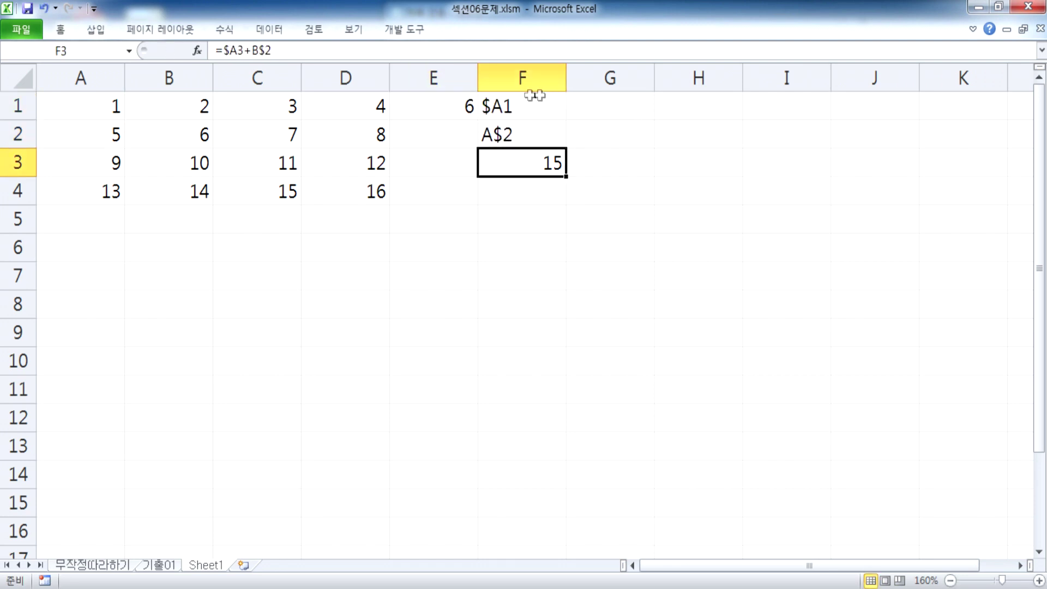
{"action": "left_click", "coordinate": [512, 102]}
{"action": "left_click", "coordinate": [103, 105]}
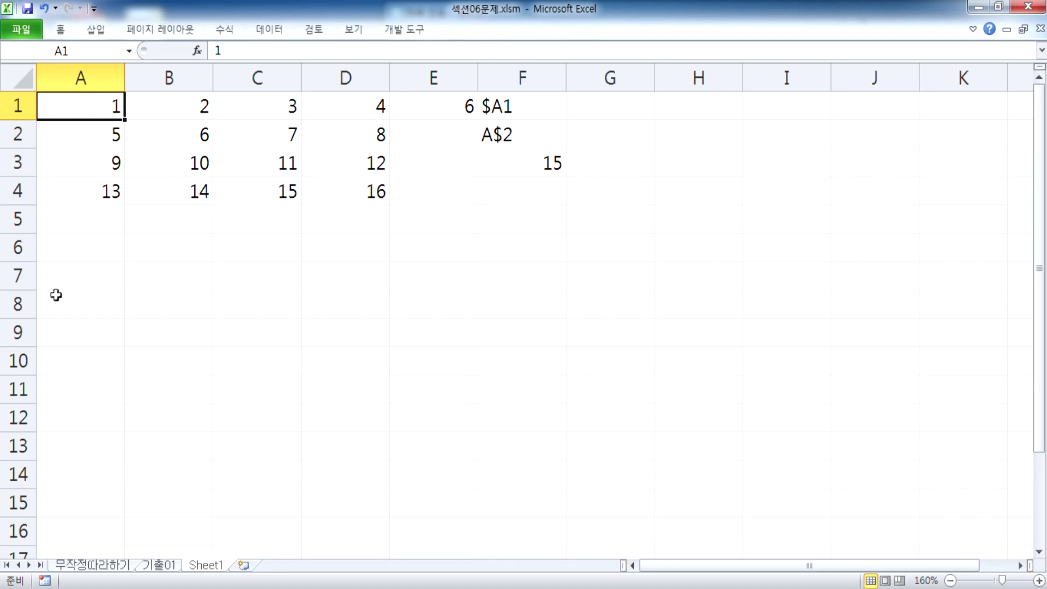
{"action": "left_click", "coordinate": [448, 111]}
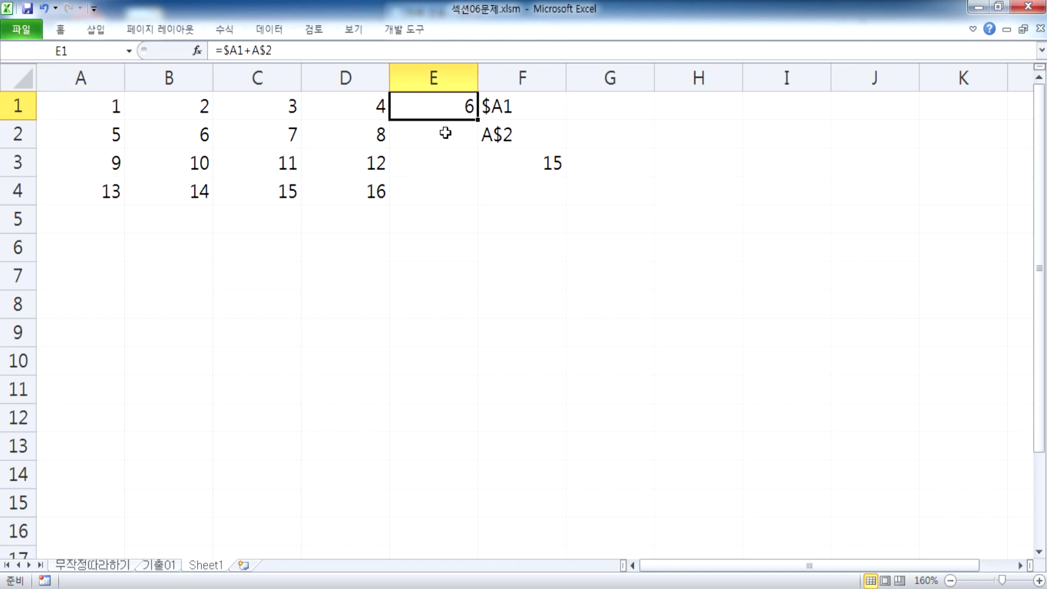
{"action": "left_click", "coordinate": [446, 161]}
{"action": "left_click", "coordinate": [517, 163]}
{"action": "left_click", "coordinate": [449, 101]}
{"action": "left_click", "coordinate": [536, 113]}
{"action": "left_click", "coordinate": [537, 159]}
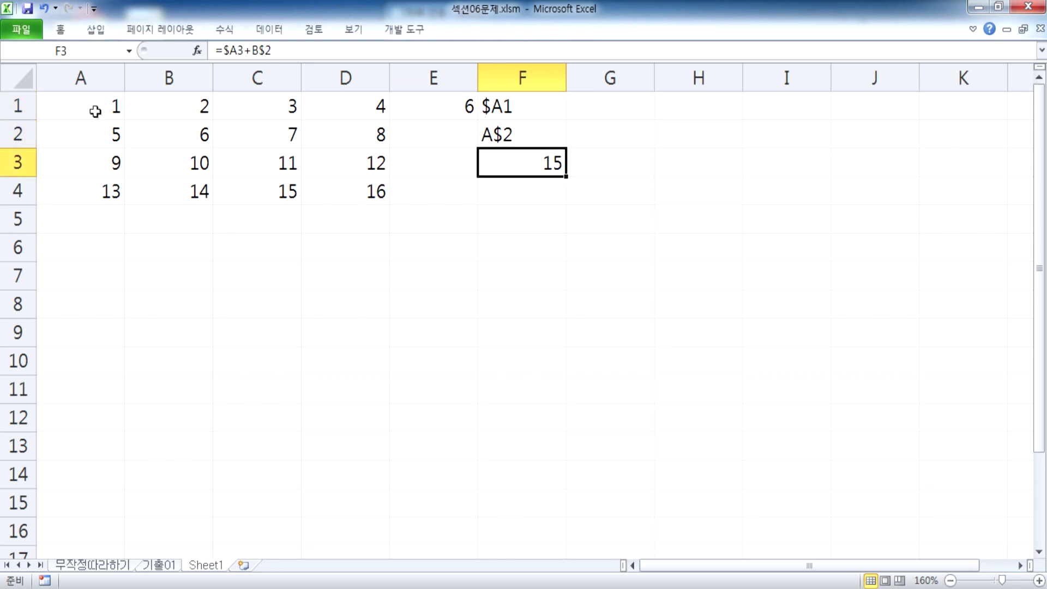
{"action": "left_click", "coordinate": [92, 108]}
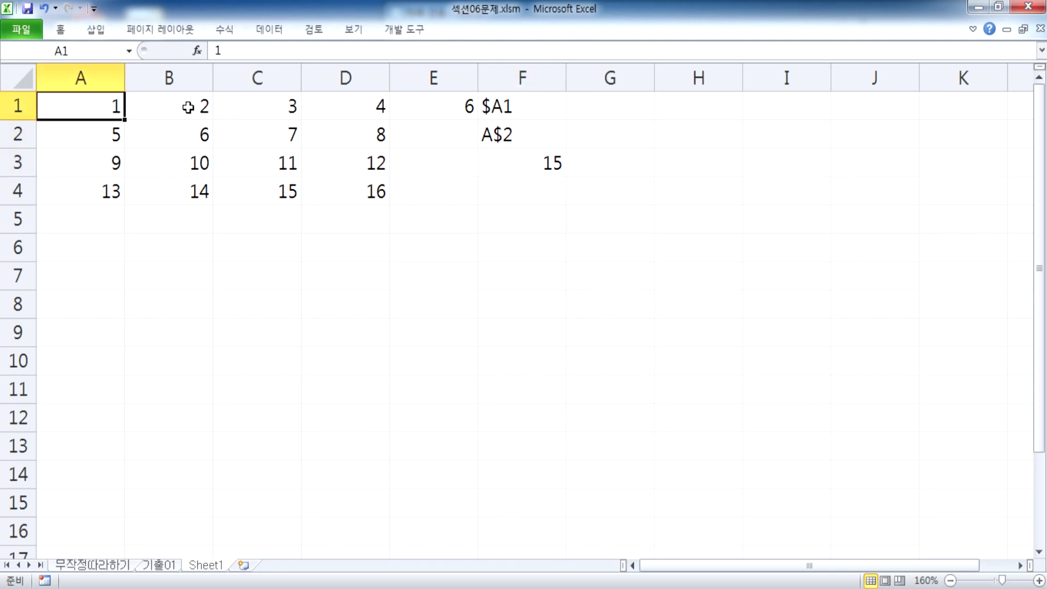
{"action": "left_click", "coordinate": [95, 132]}
{"action": "left_click", "coordinate": [96, 166]}
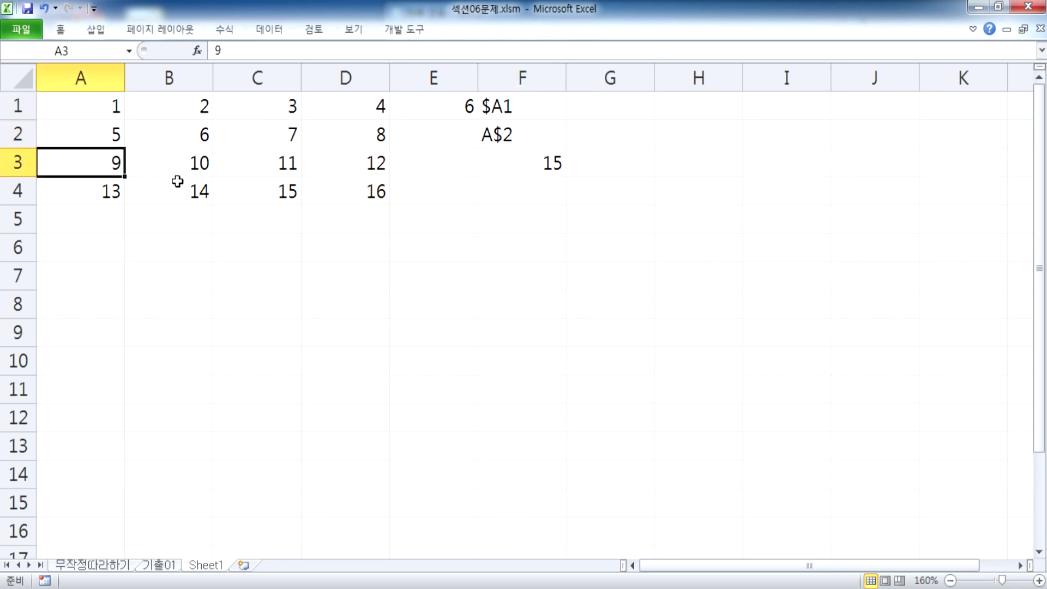
{"action": "double_click", "coordinate": [534, 170]}
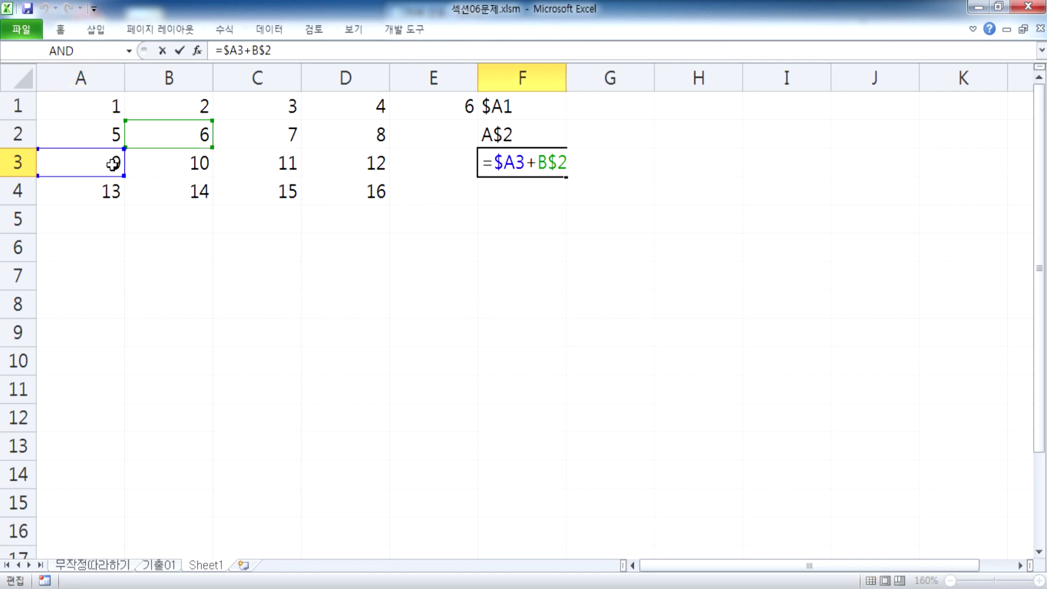
{"action": "key", "text": "Escape"}
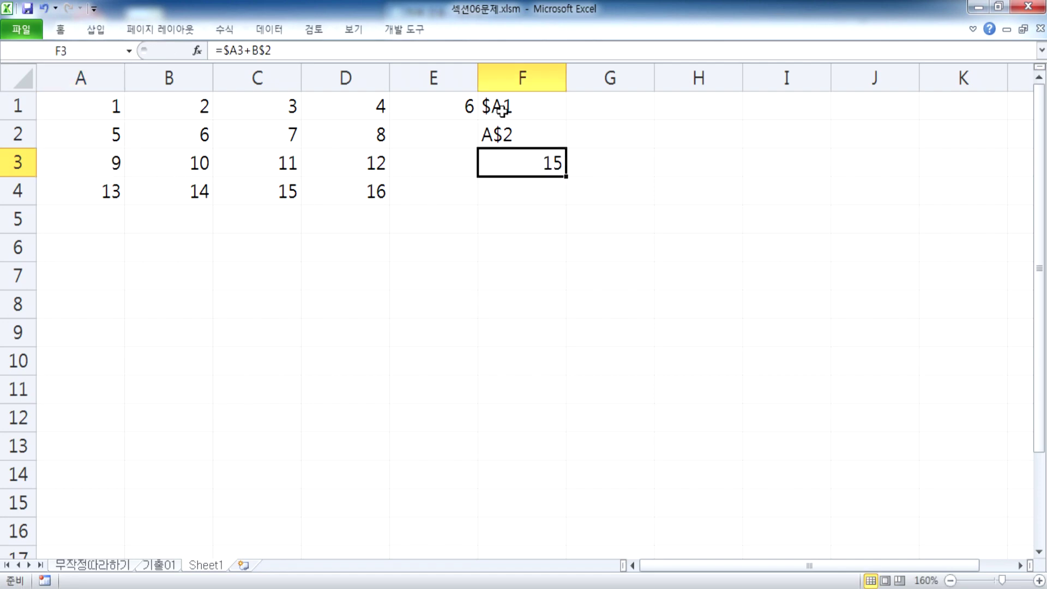
{"action": "left_click", "coordinate": [499, 135]}
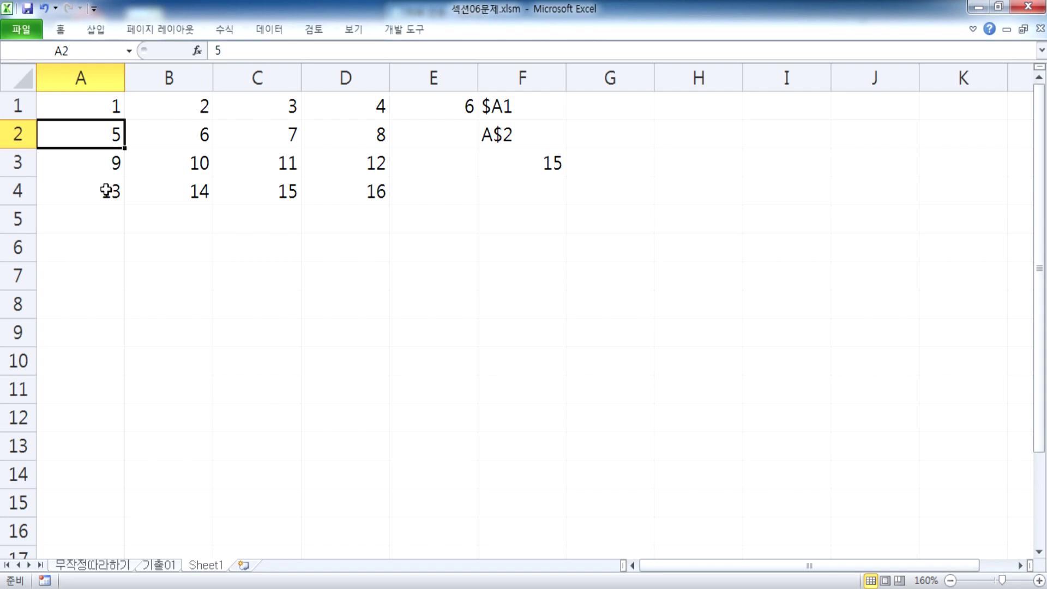
{"action": "left_click", "coordinate": [451, 109]}
{"action": "double_click", "coordinate": [450, 107]}
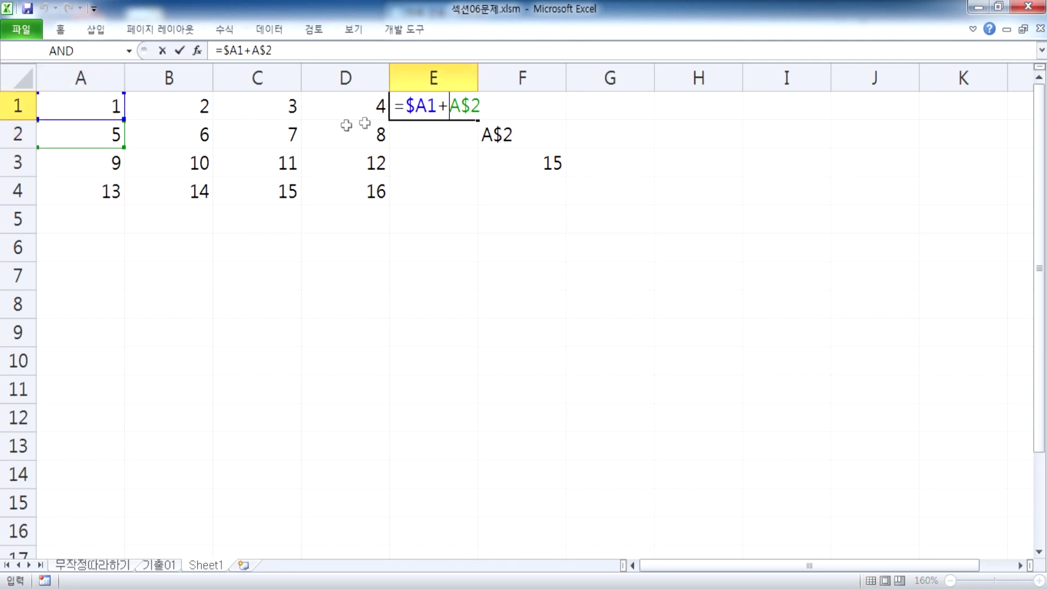
{"action": "key", "text": "Escape"}
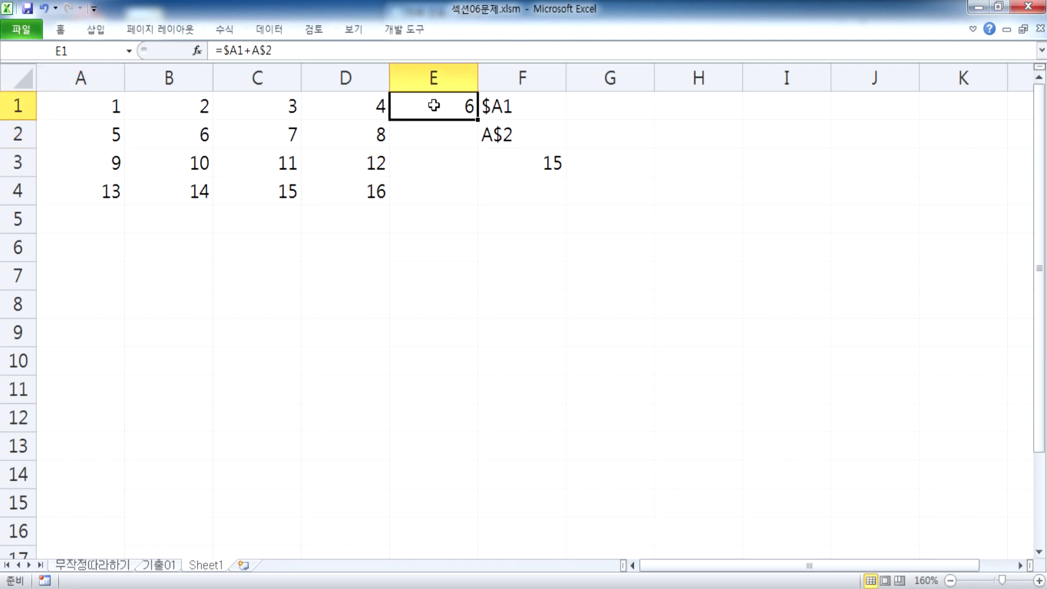
{"action": "left_click", "coordinate": [536, 105]}
{"action": "left_click", "coordinate": [449, 146]}
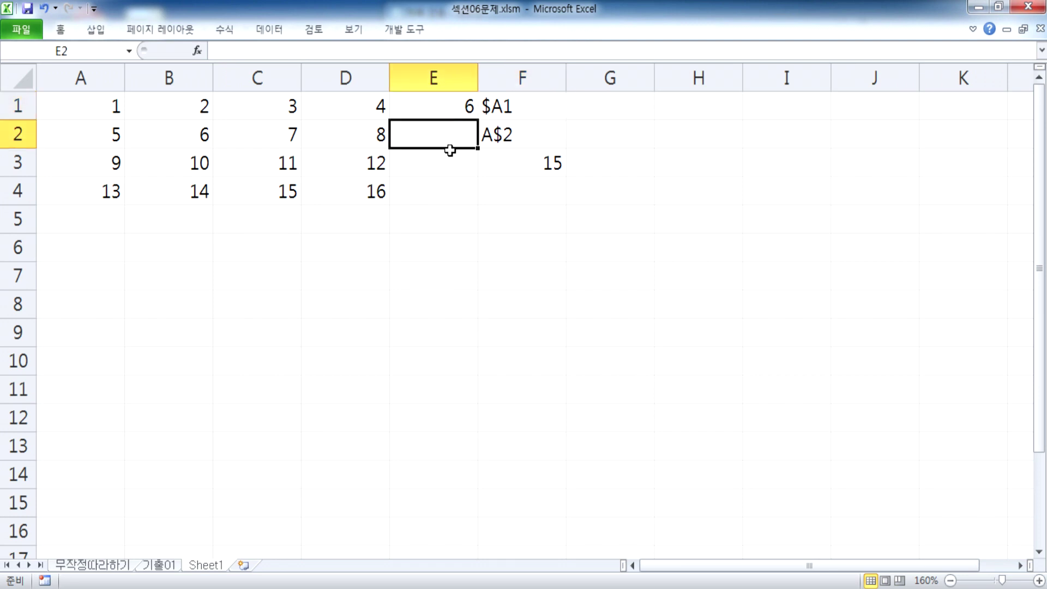
{"action": "left_click", "coordinate": [504, 155]}
{"action": "left_click", "coordinate": [450, 105]}
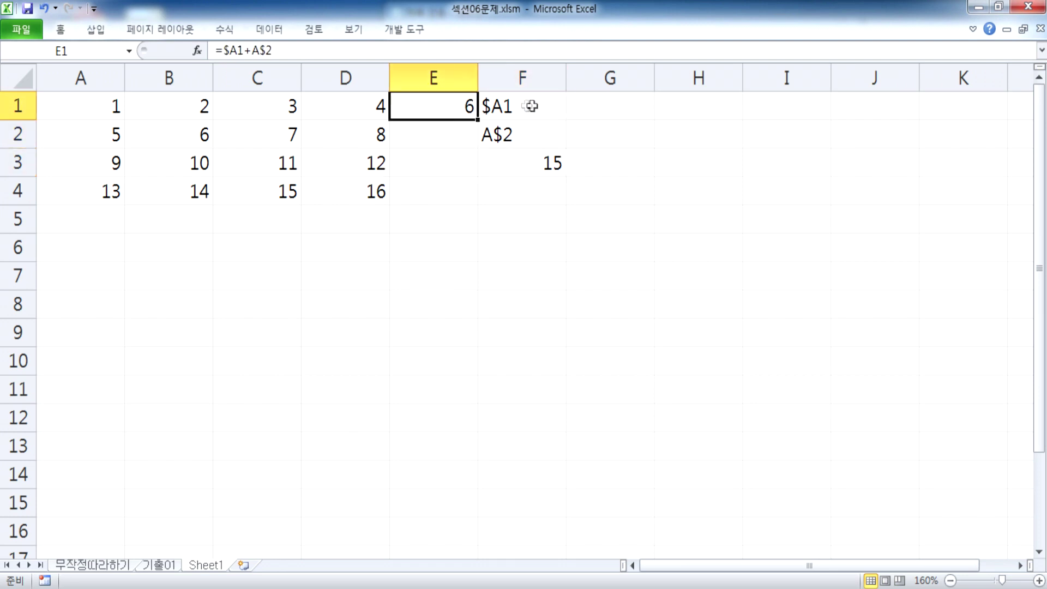
{"action": "left_click", "coordinate": [536, 106]}
{"action": "left_click", "coordinate": [541, 155]}
{"action": "double_click", "coordinate": [537, 133]}
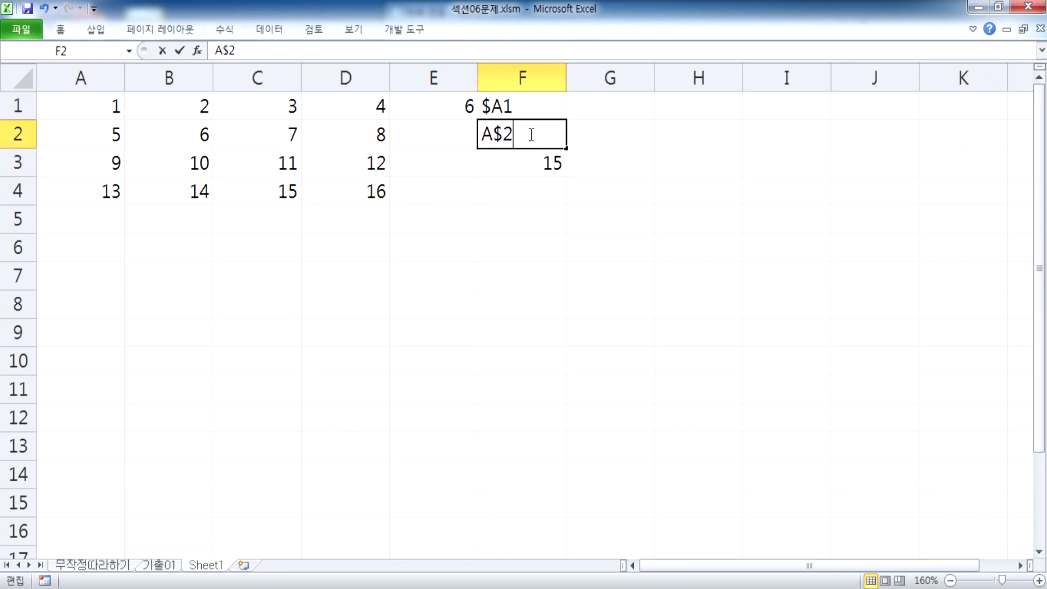
{"action": "left_click", "coordinate": [429, 98]}
{"action": "key", "text": "F2"}
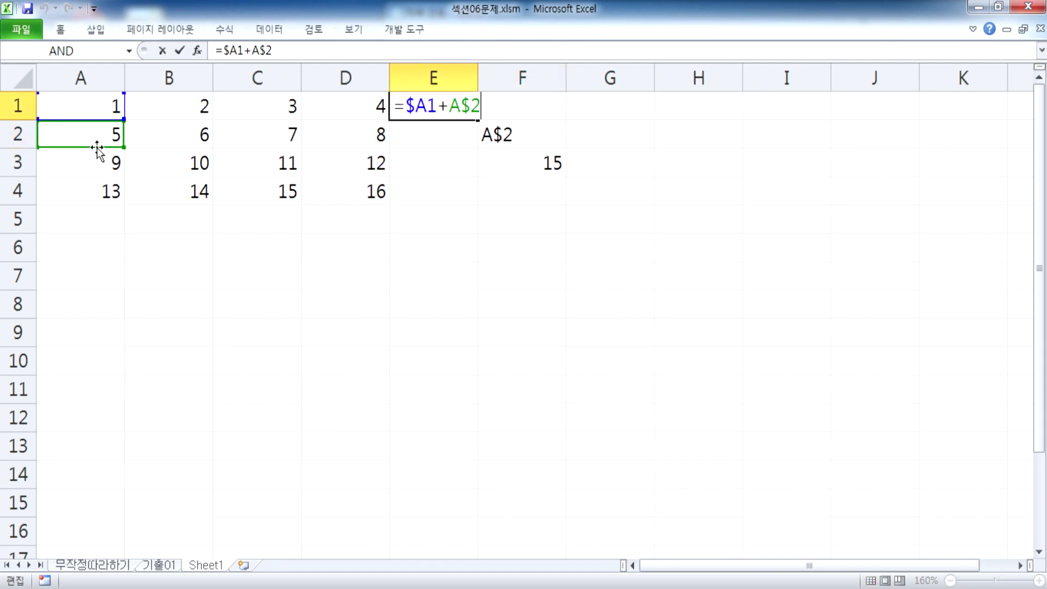
{"action": "key", "text": "Escape"}
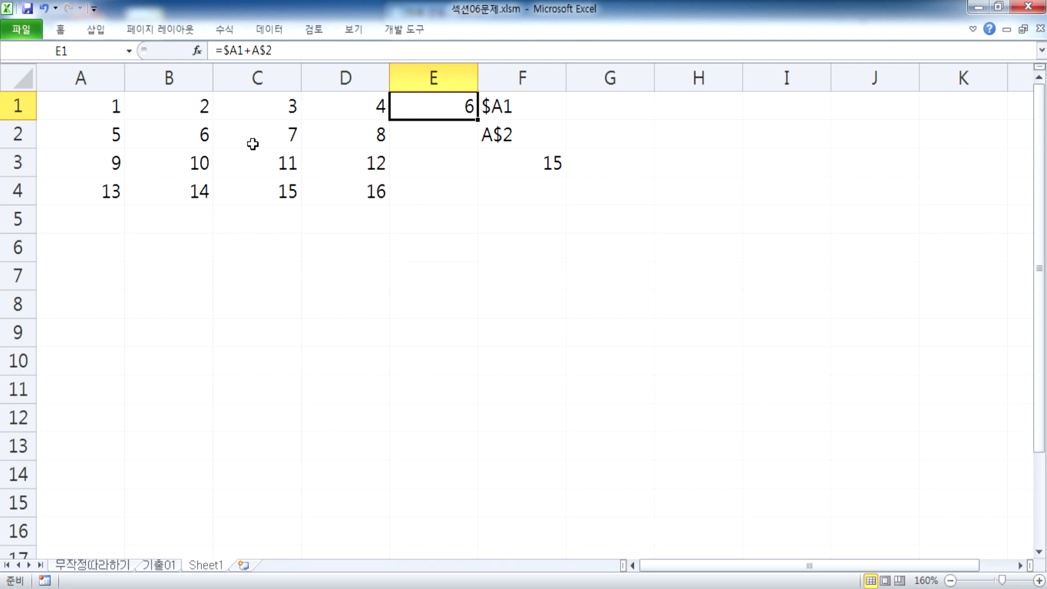
{"action": "left_click", "coordinate": [209, 134]}
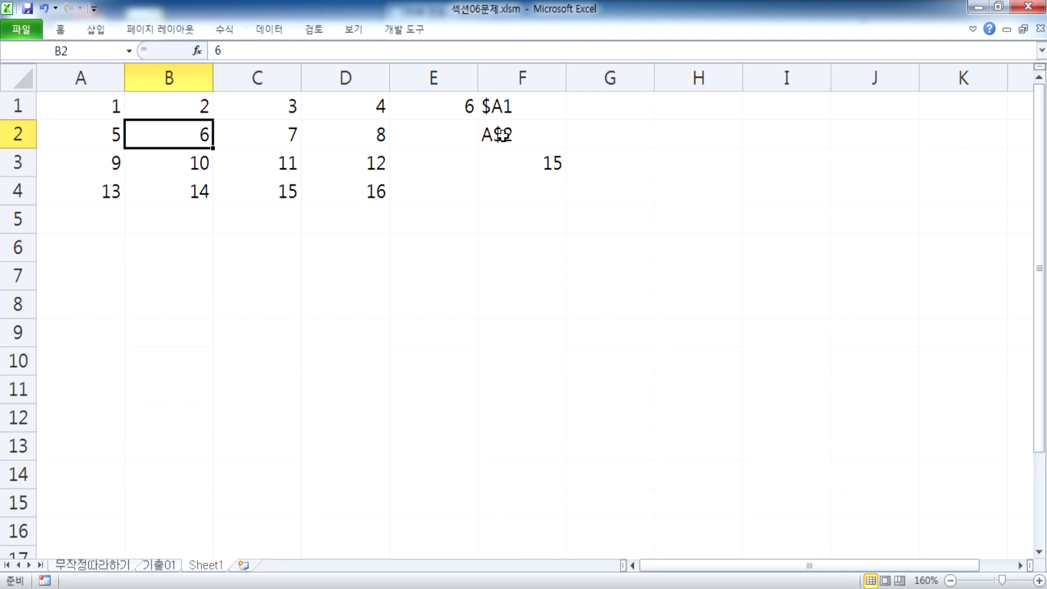
{"action": "left_click", "coordinate": [507, 141]}
{"action": "left_click", "coordinate": [510, 161]}
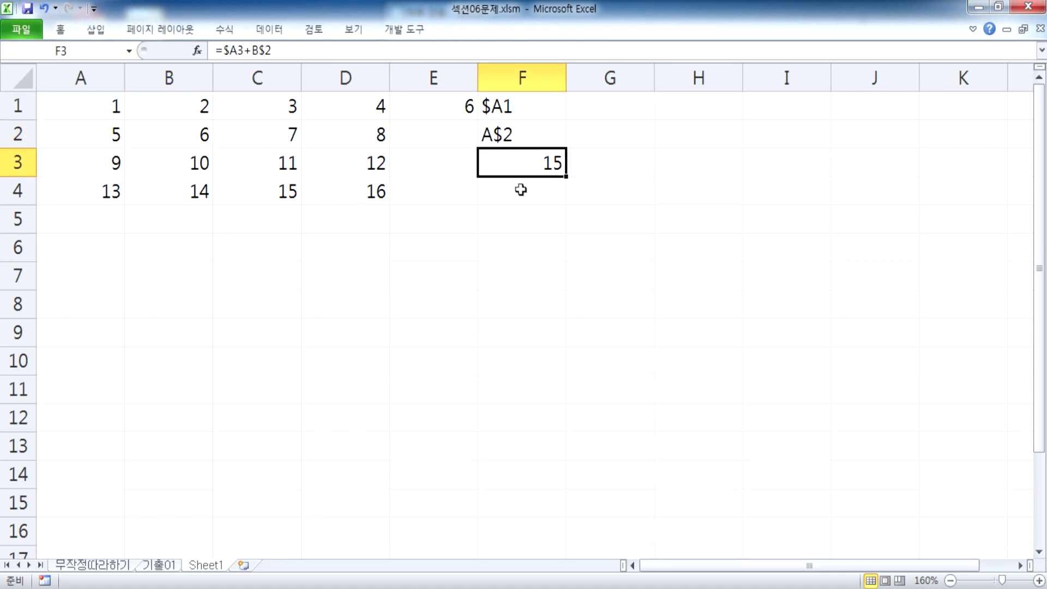
{"action": "left_click", "coordinate": [113, 134]}
{"action": "left_click", "coordinate": [199, 134]}
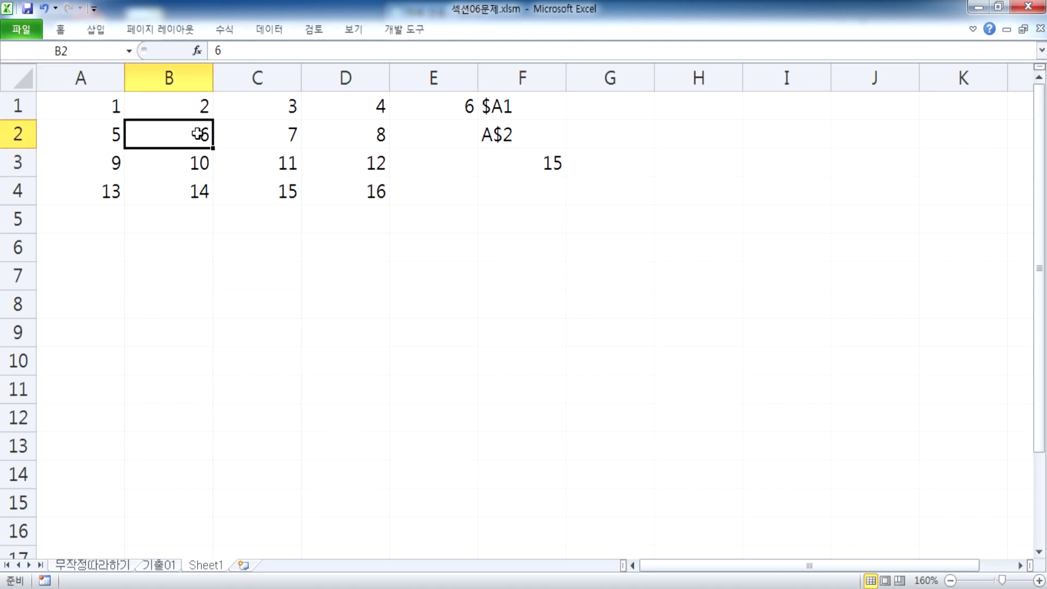
{"action": "left_click", "coordinate": [189, 162]}
{"action": "left_click", "coordinate": [186, 186]}
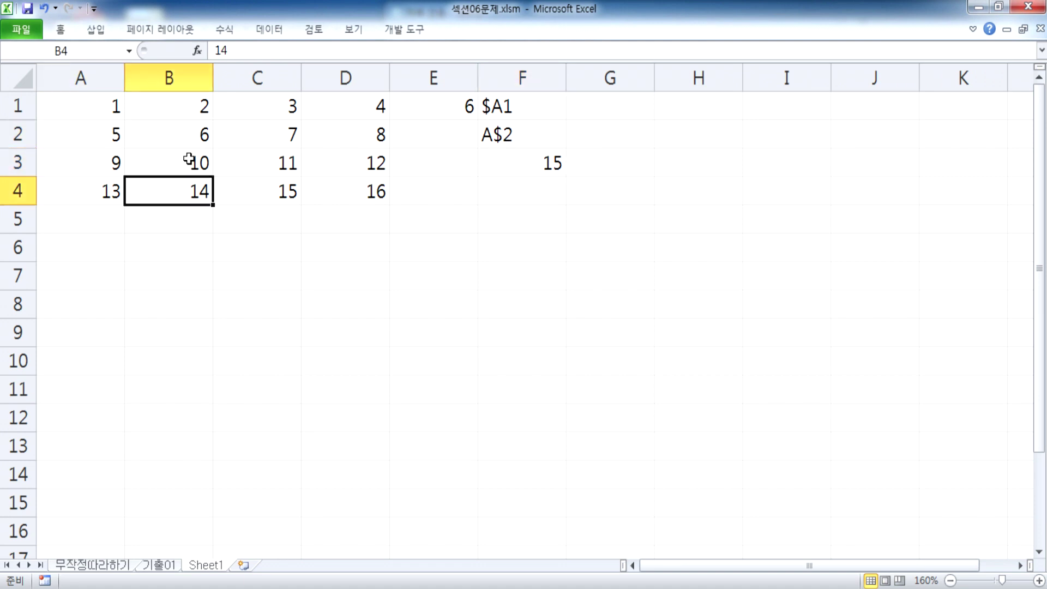
{"action": "left_click", "coordinate": [187, 141]}
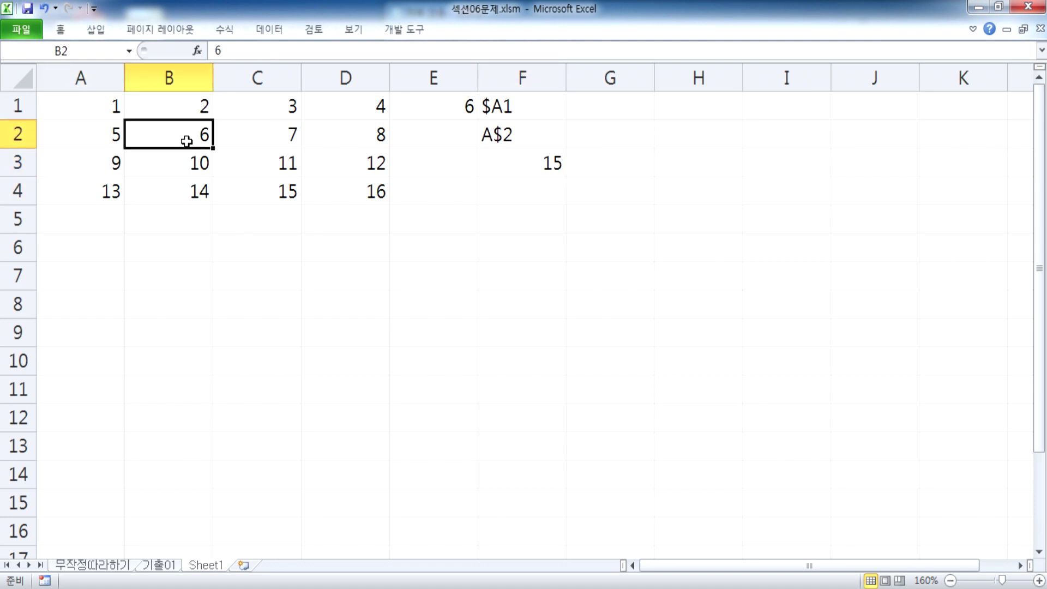
{"action": "double_click", "coordinate": [503, 161]}
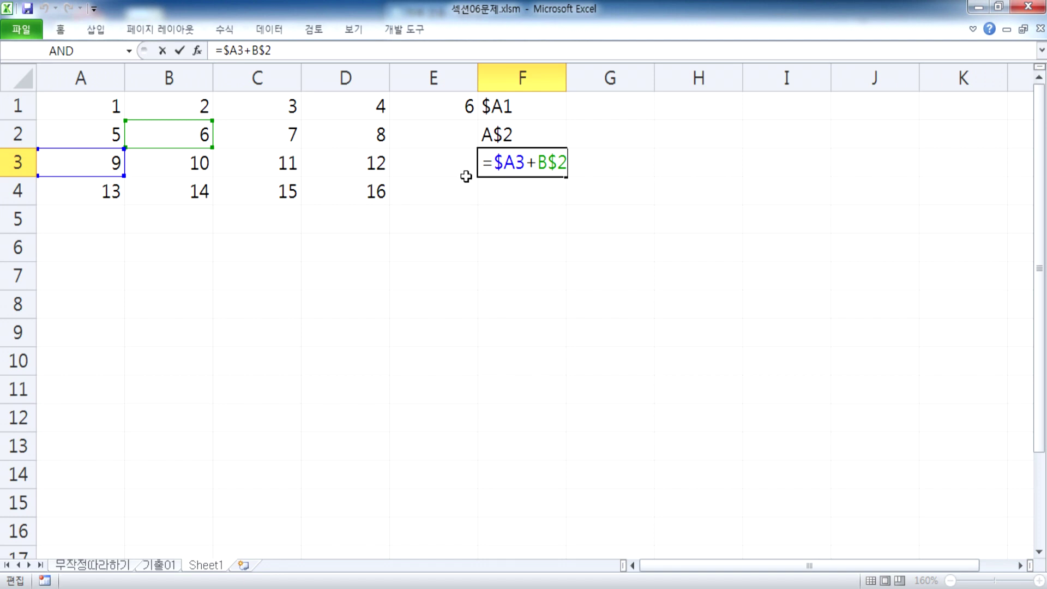
{"action": "key", "text": "Escape"}
Clear the example cells E1:F3.
{"action": "left_click_drag", "start_coordinate": [440, 105], "coordinate": [511, 172]}
{"action": "key", "text": "Delete"}
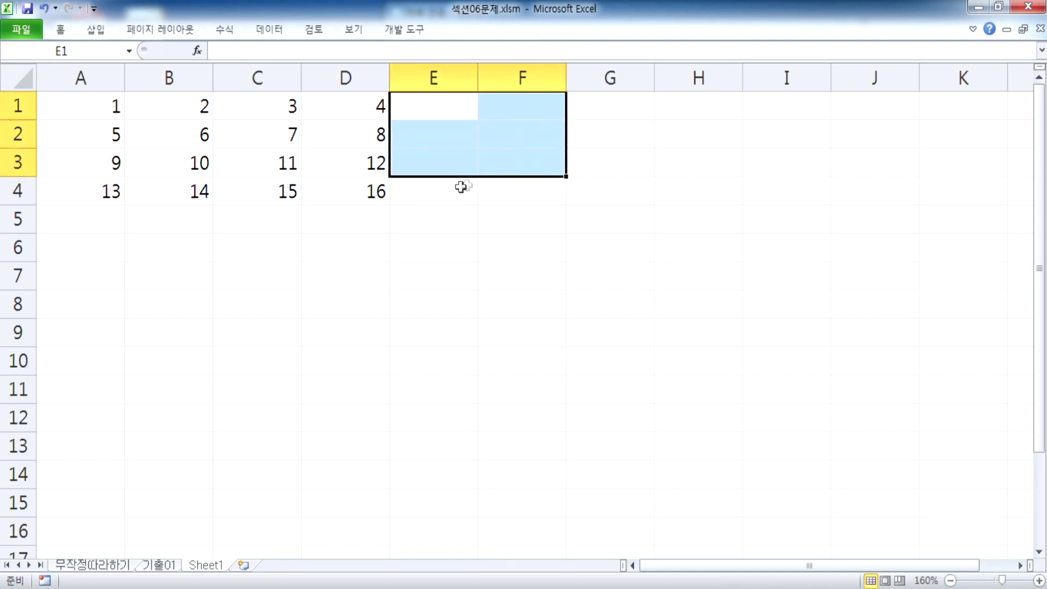
{"action": "left_click", "coordinate": [437, 109]}
{"action": "key", "text": "BackSpace"}
Build the absolute formula =$A$1+$B$1 in E1 using F4.
{"action": "type", "text": "="}
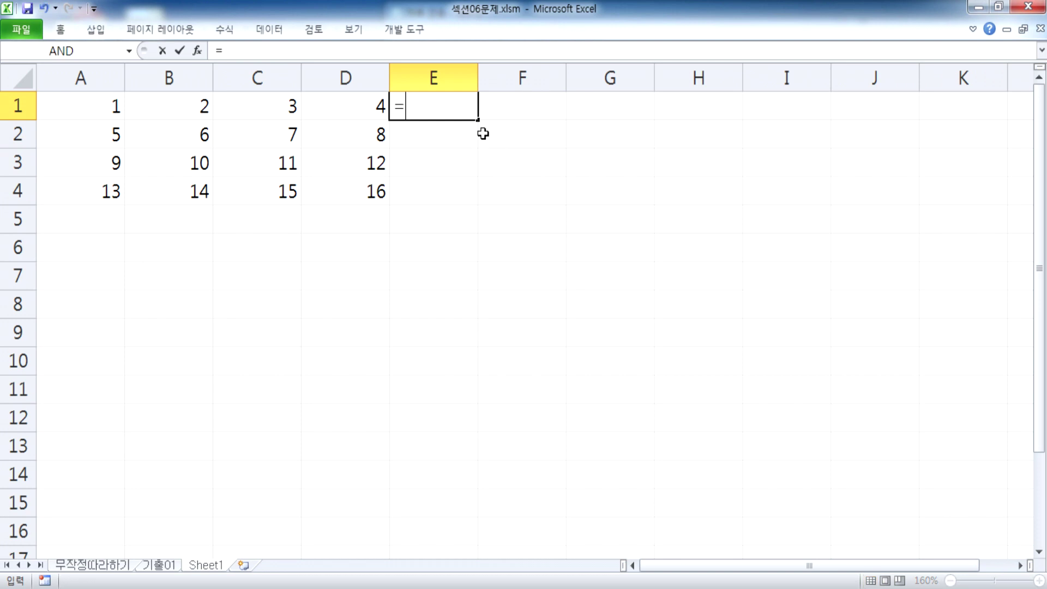
{"action": "left_click", "coordinate": [71, 102]}
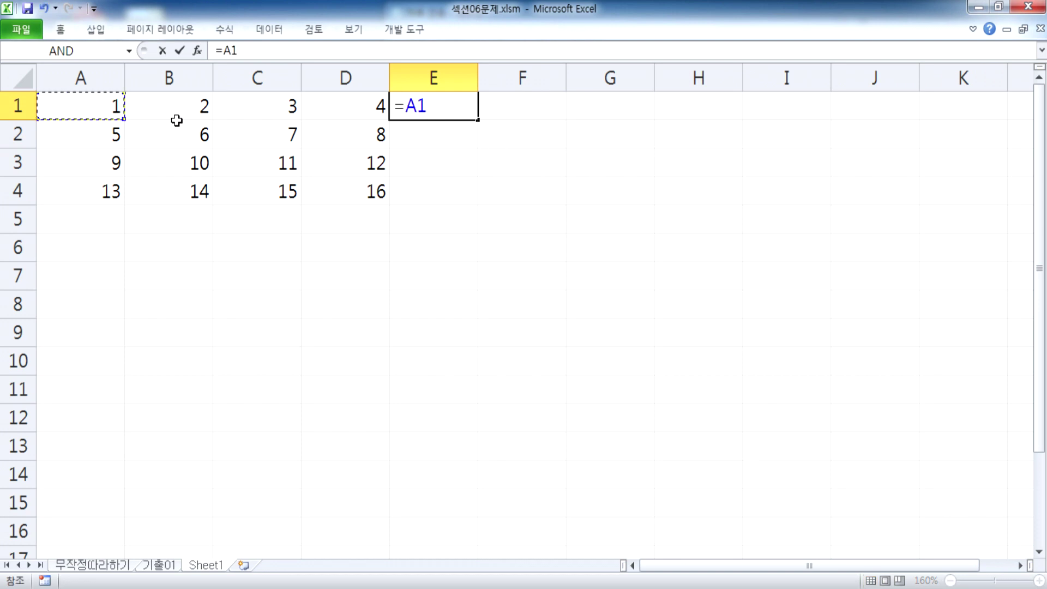
{"action": "key", "text": "F4"}
{"action": "type", "text": "+"}
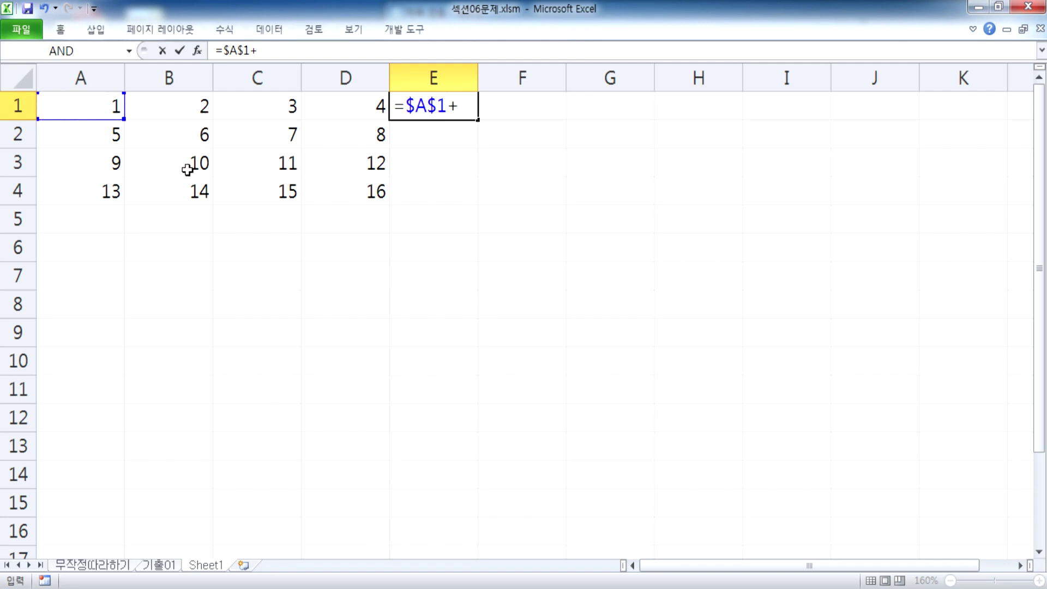
{"action": "left_click", "coordinate": [154, 112]}
{"action": "key", "text": "F4"}
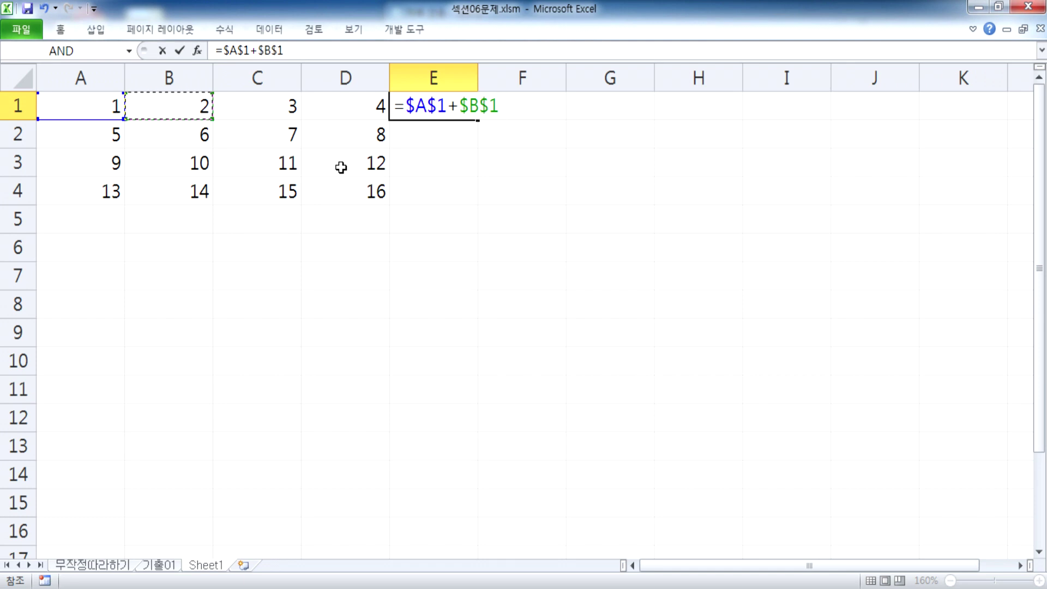
{"action": "key", "text": "Return"}
{"action": "left_click", "coordinate": [450, 104]}
{"action": "key", "text": "F2"}
{"action": "key", "text": "Escape"}
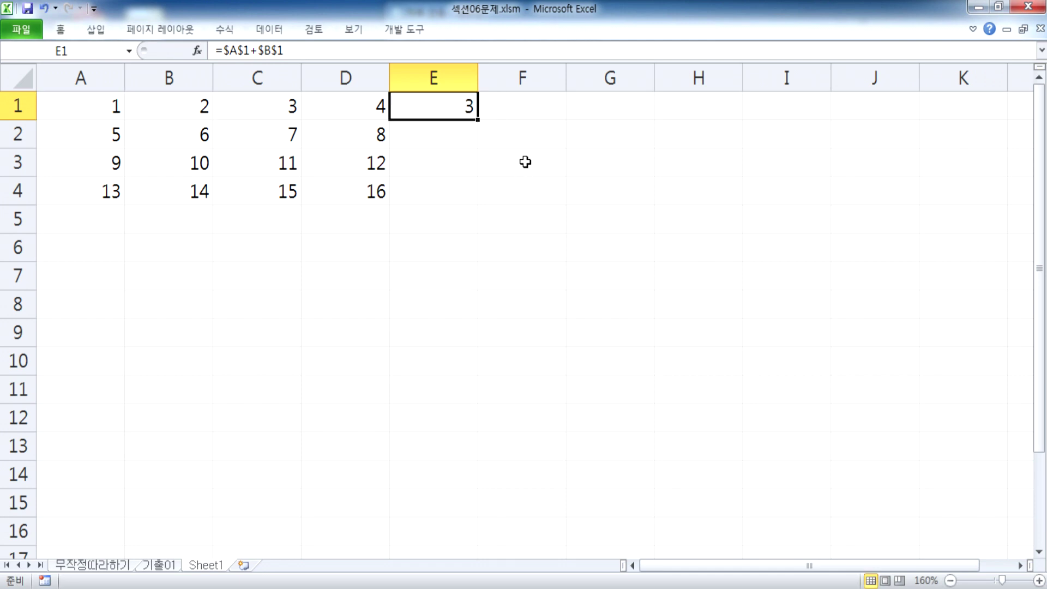
Copy the formula to F4, confirm it stays =$A$1+$B$1, then drag it onto E1.
{"action": "key", "text": "ctrl+c"}
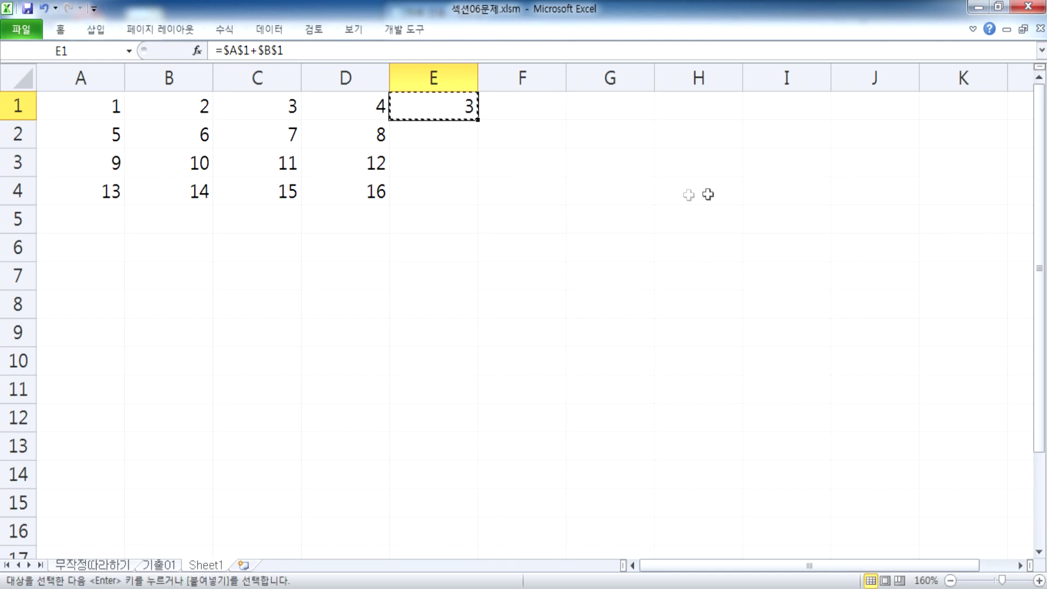
{"action": "left_click", "coordinate": [601, 192]}
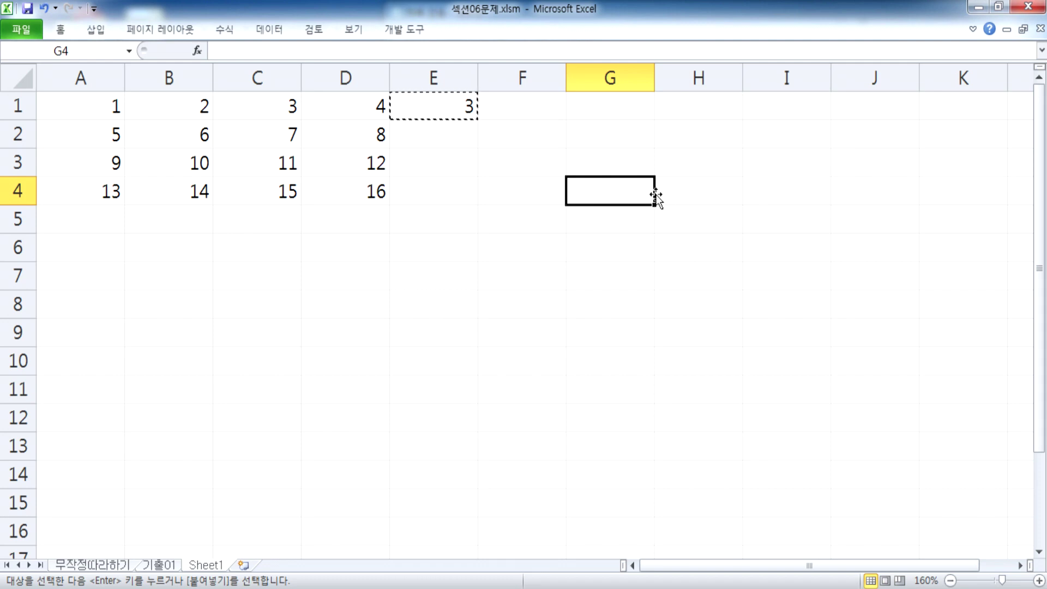
{"action": "key", "text": "Escape"}
{"action": "double_click", "coordinate": [428, 105]}
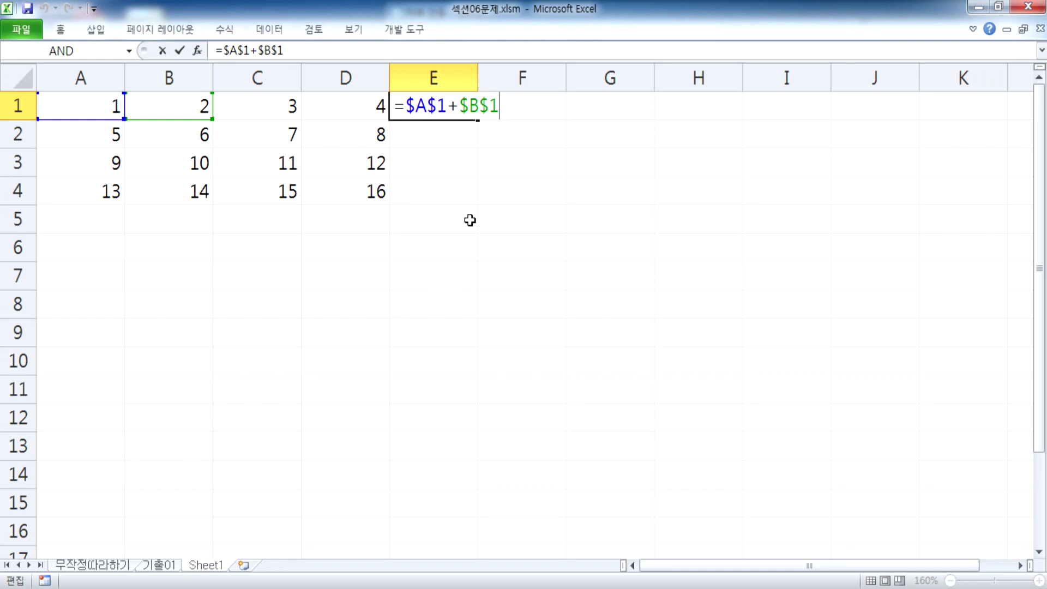
{"action": "key", "text": "ctrl+Return"}
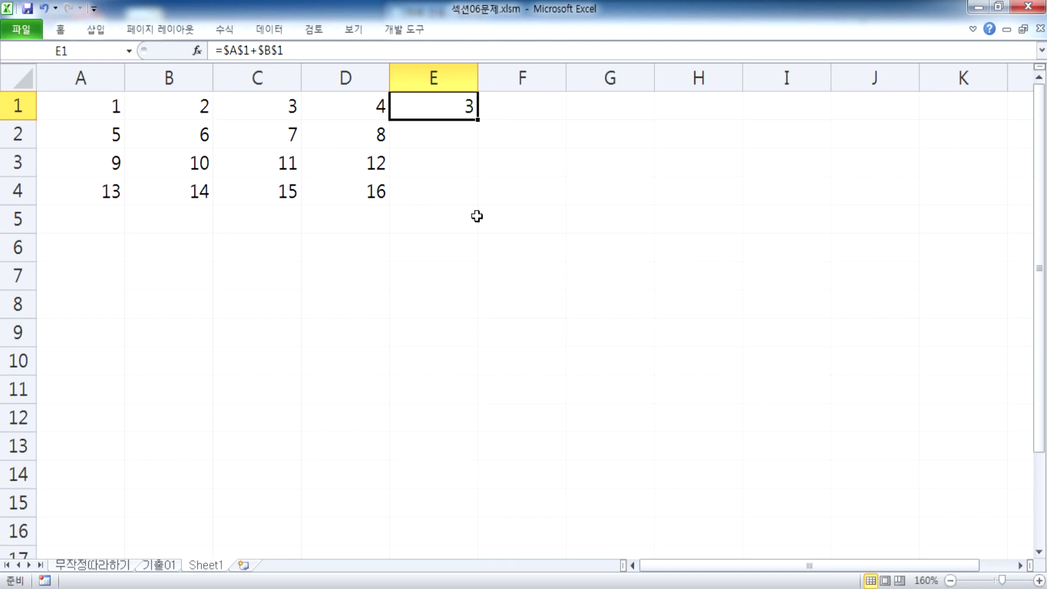
{"action": "key", "text": "ctrl+c"}
{"action": "left_click", "coordinate": [533, 185]}
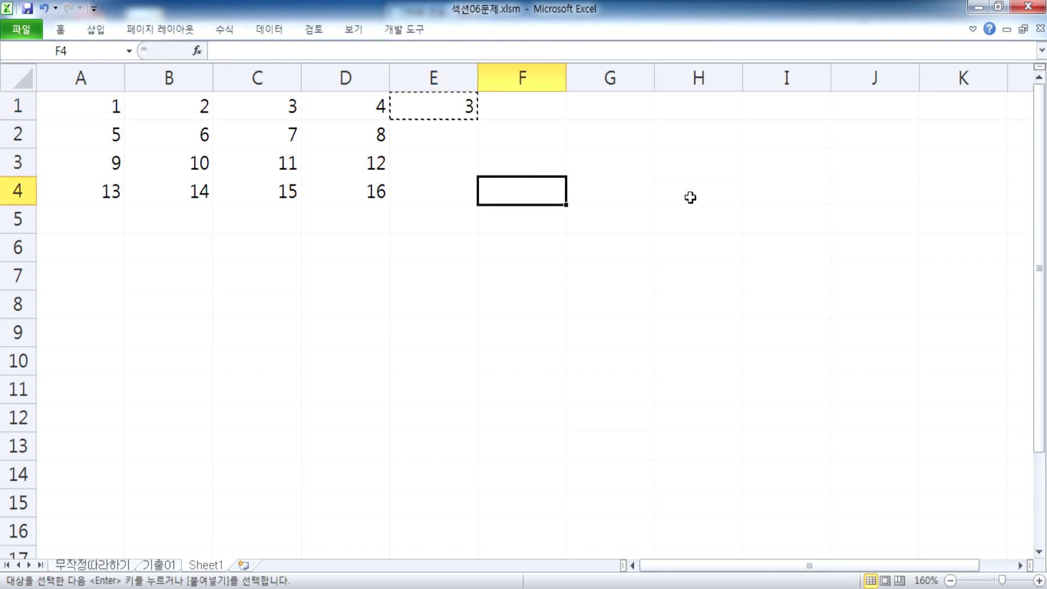
{"action": "key", "text": "ctrl+v"}
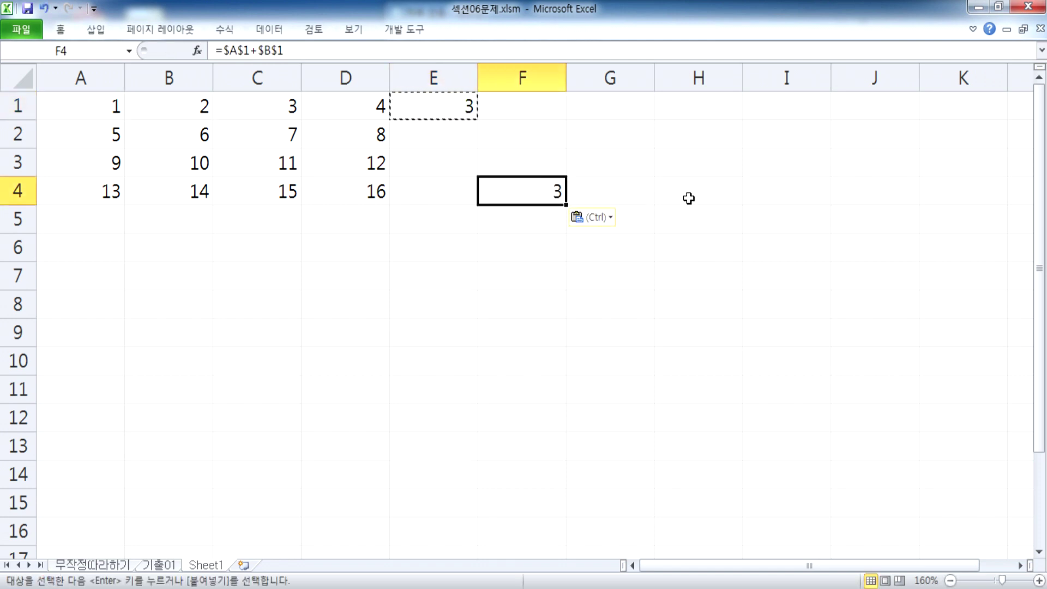
{"action": "double_click", "coordinate": [552, 191]}
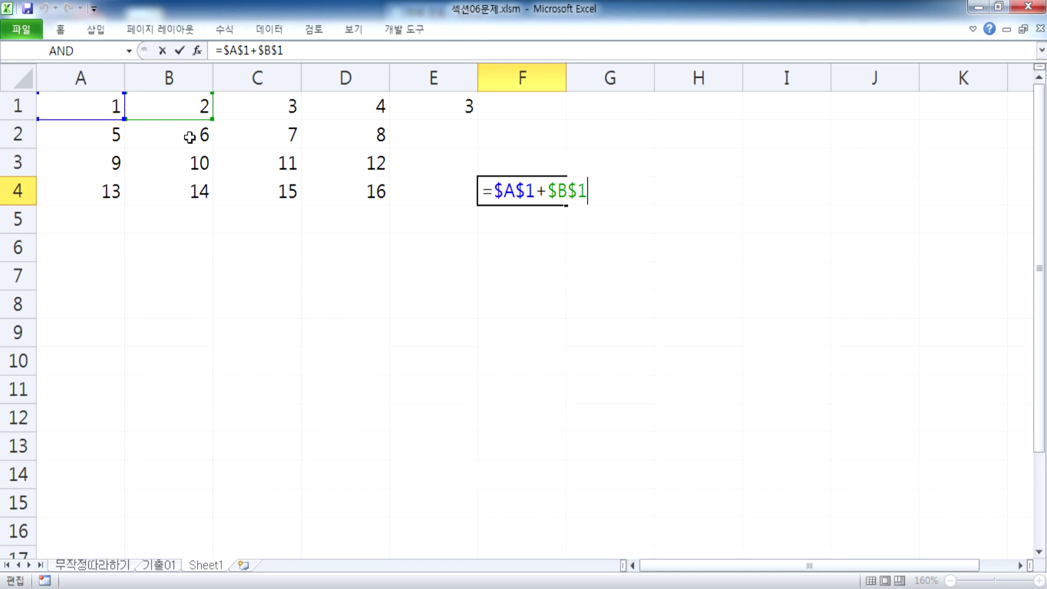
{"action": "key", "text": "ctrl+Return"}
{"action": "left_click_drag", "start_coordinate": [516, 202], "coordinate": [444, 103]}
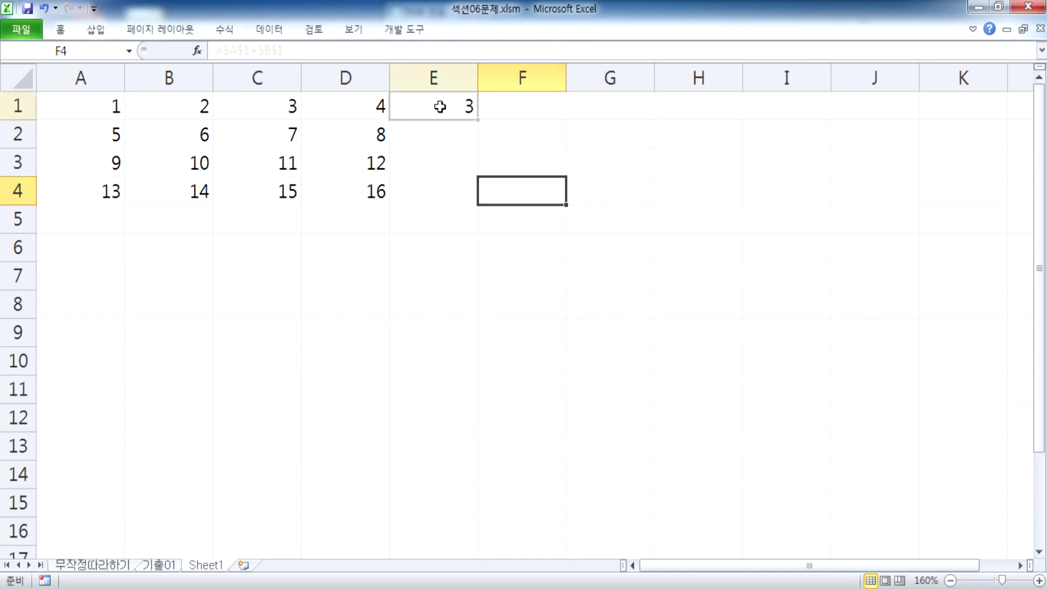
{"action": "double_click", "coordinate": [437, 105]}
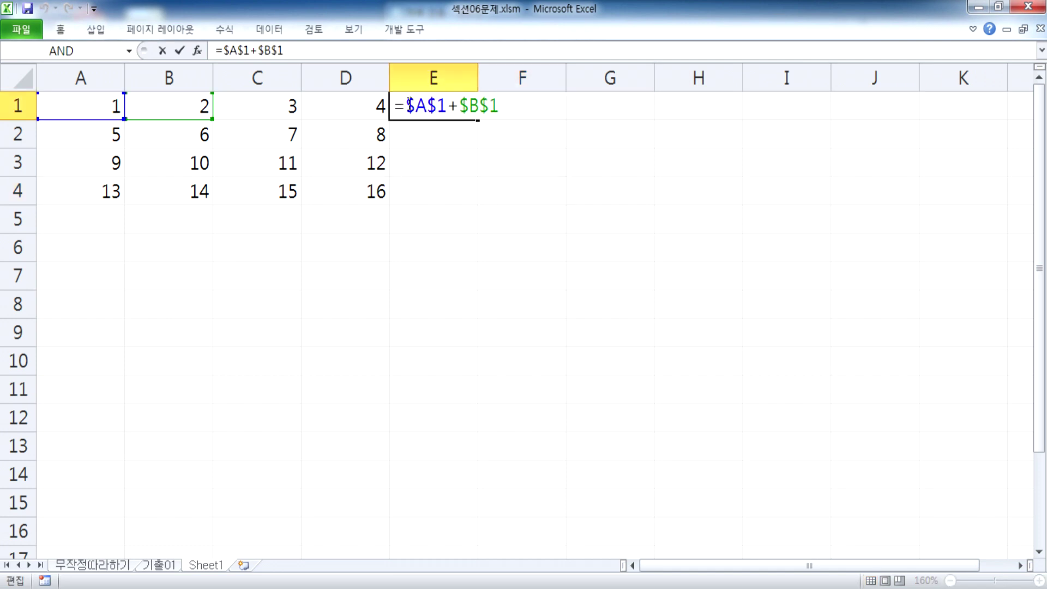
Edit E1's formula to =A$1+$B1 and review its references.
{"action": "double_click", "coordinate": [409, 104]}
{"action": "key", "text": "BackSpace"}
{"action": "left_click", "coordinate": [82, 112]}
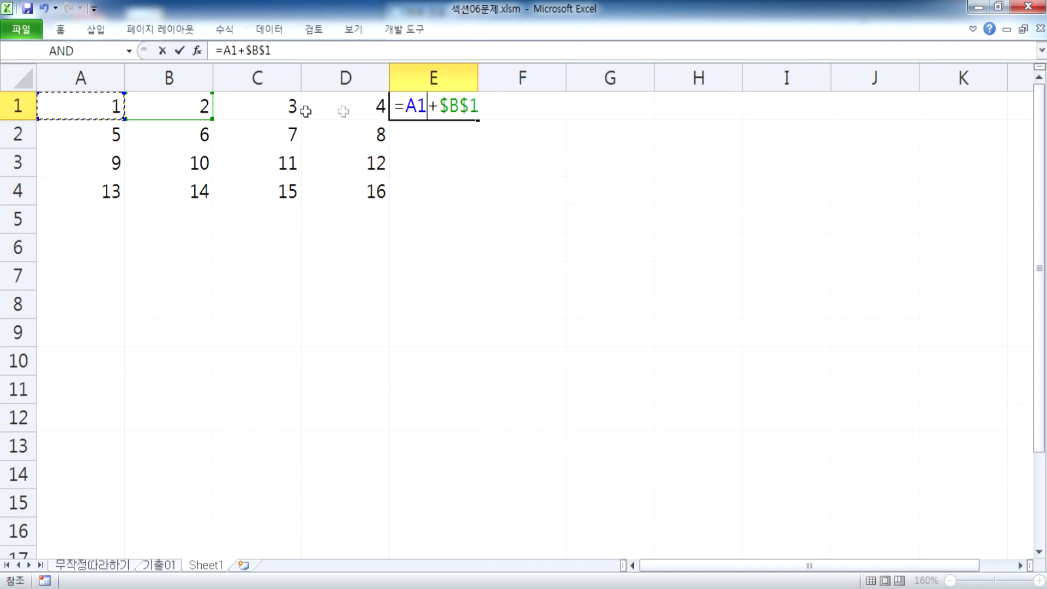
{"action": "left_click", "coordinate": [417, 106]}
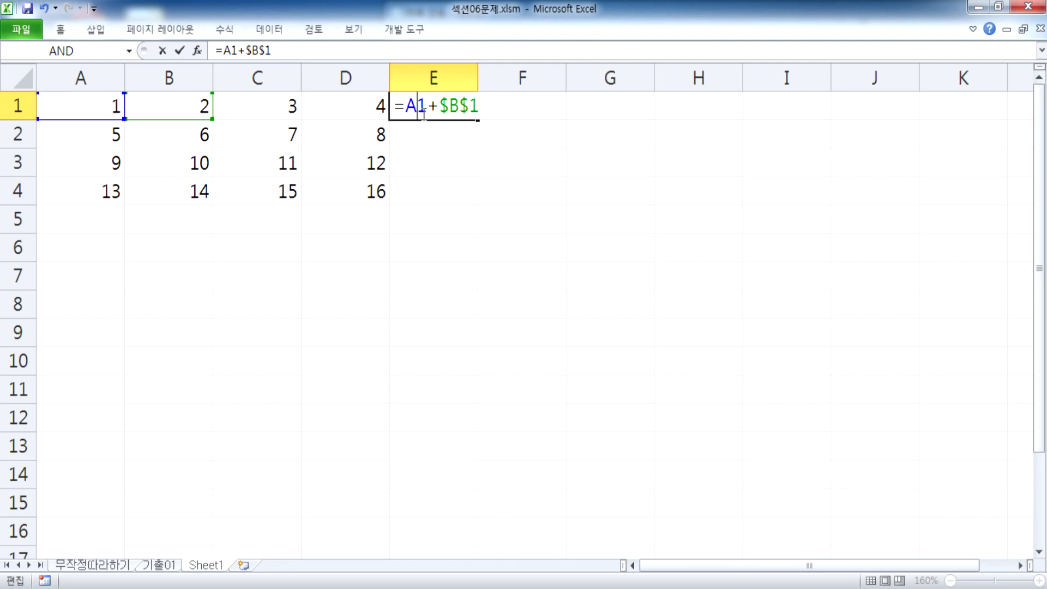
{"action": "type", "text": "$"}
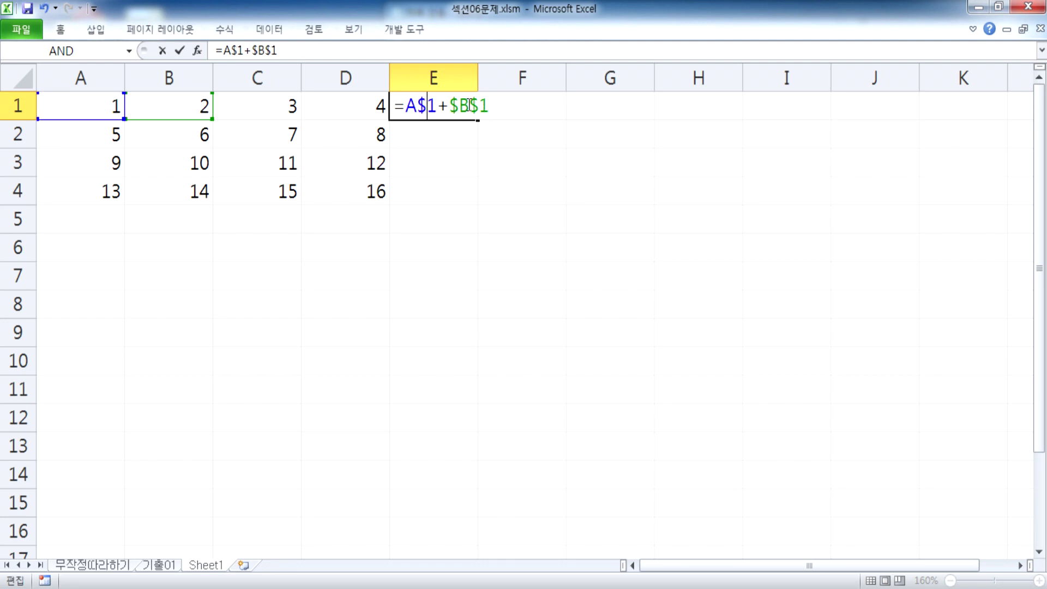
{"action": "key", "text": "Return"}
{"action": "double_click", "coordinate": [454, 114]}
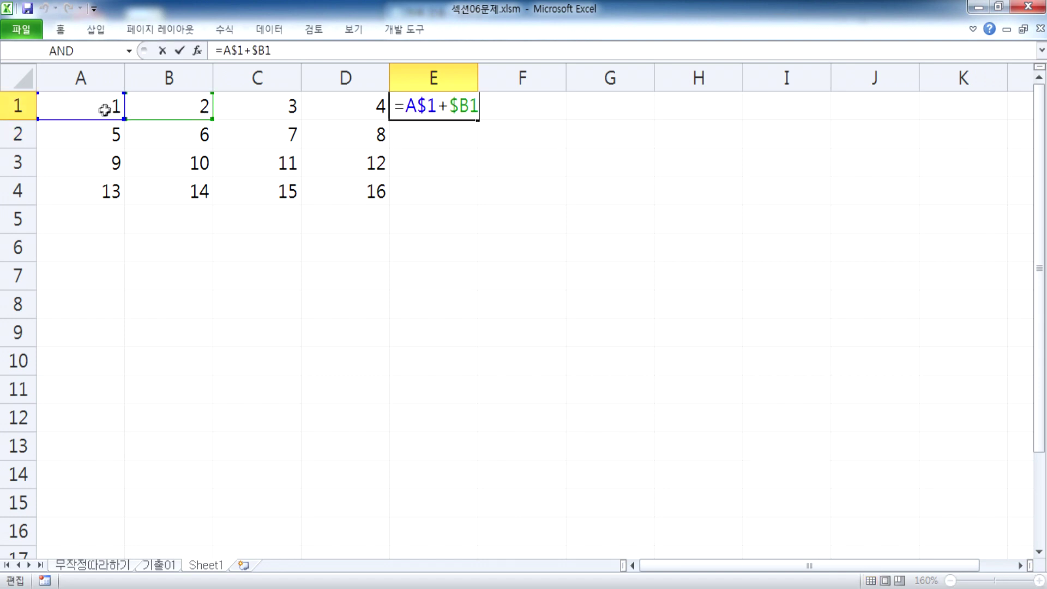
{"action": "left_click", "coordinate": [430, 106]}
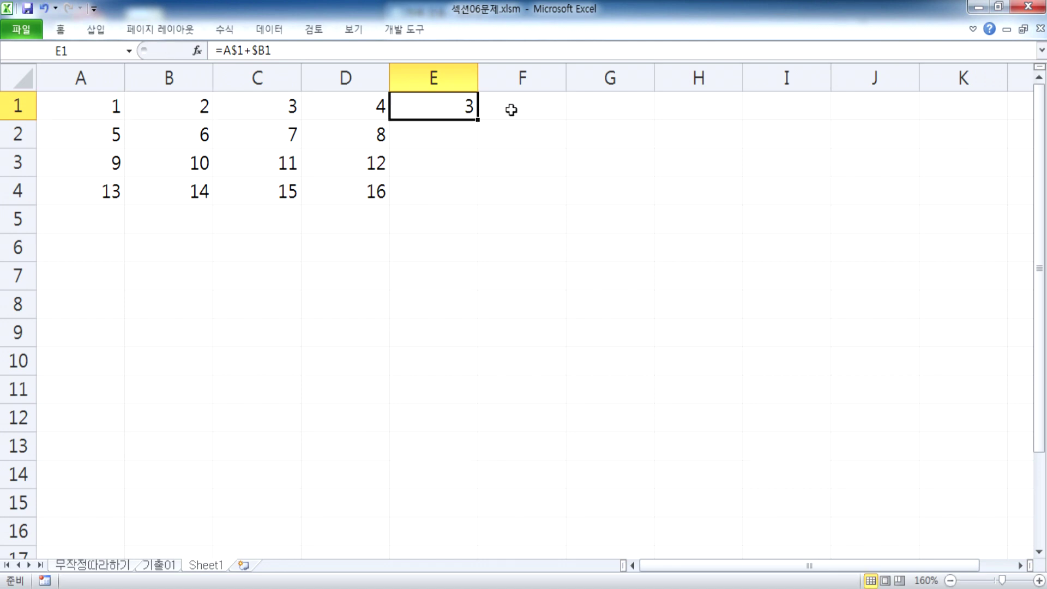
{"action": "double_click", "coordinate": [458, 115]}
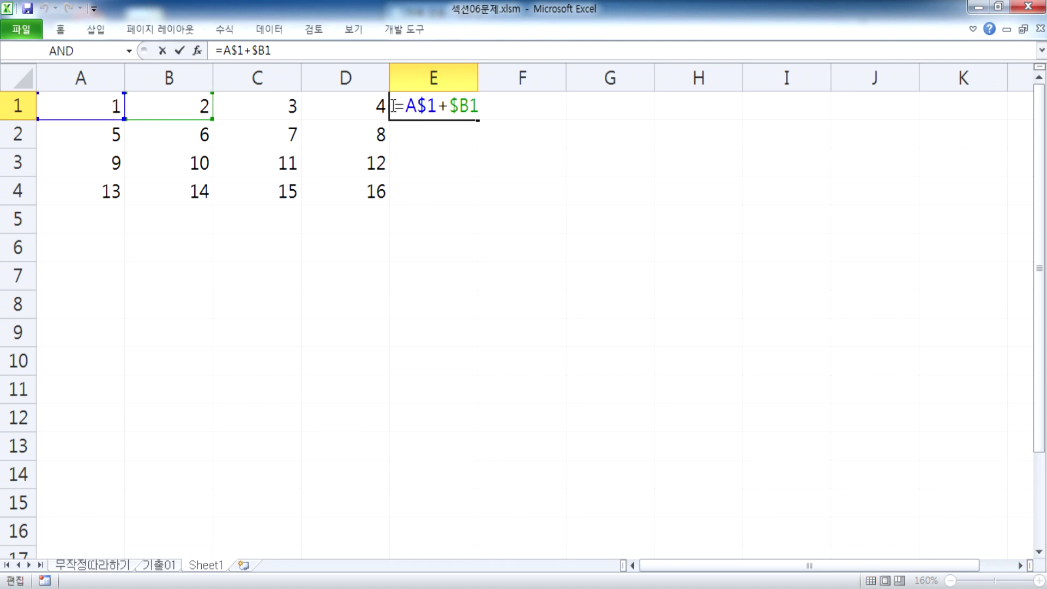
{"action": "key", "text": "Escape"}
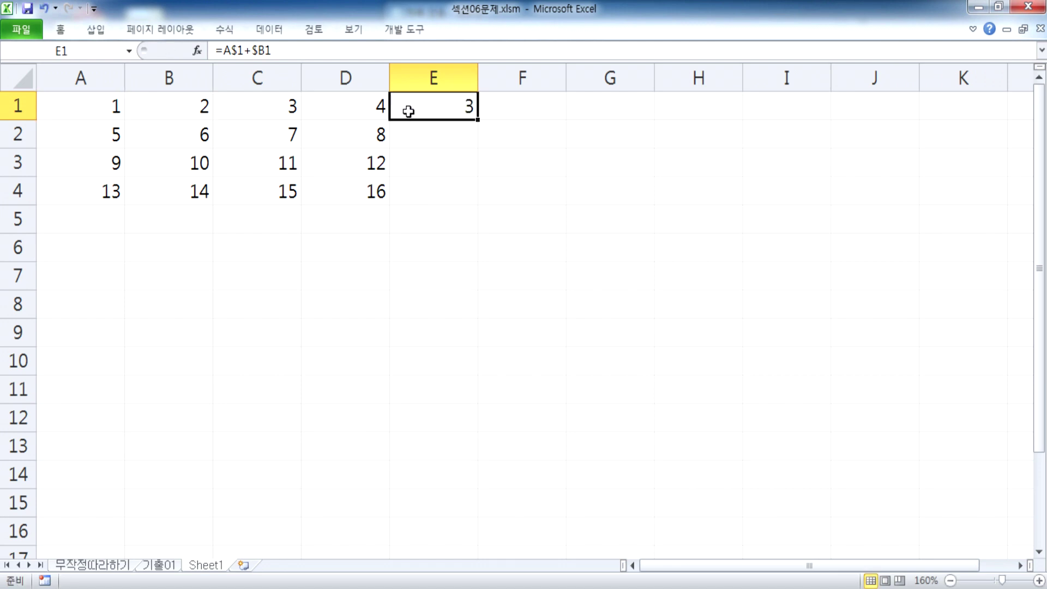
Copy E1 into F3, which yields 12.
{"action": "key", "text": "ctrl+c"}
{"action": "left_click", "coordinate": [547, 166]}
{"action": "key", "text": "ctrl+v"}
Prefix E1's formula with an apostrophe so it displays as text.
{"action": "key", "text": "Escape"}
{"action": "left_click", "coordinate": [432, 103]}
{"action": "double_click", "coordinate": [401, 106]}
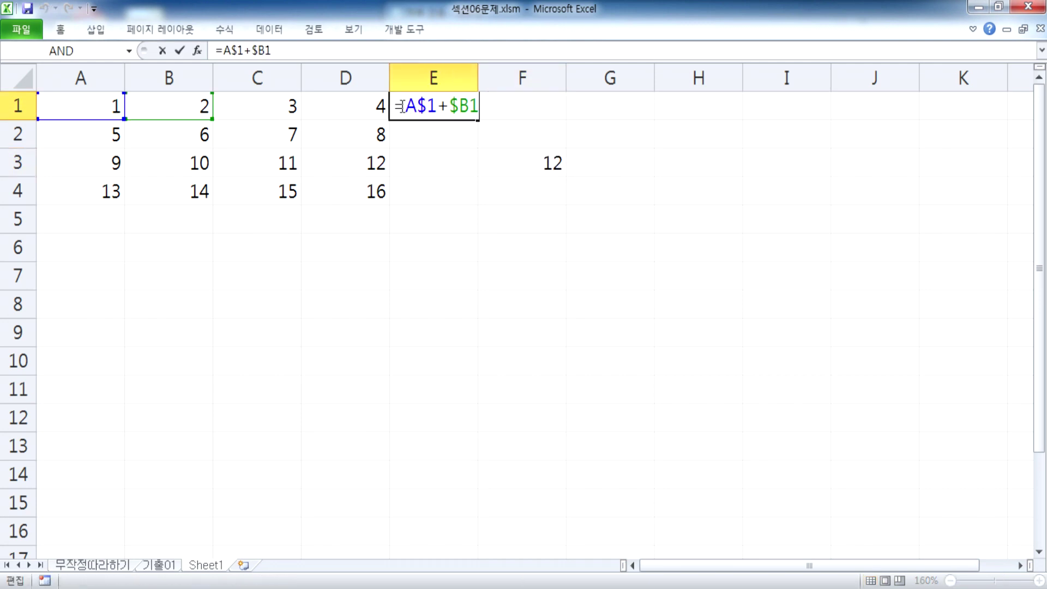
{"action": "type", "text": "'"}
{"action": "key", "text": "Return"}
{"action": "left_click", "coordinate": [430, 103]}
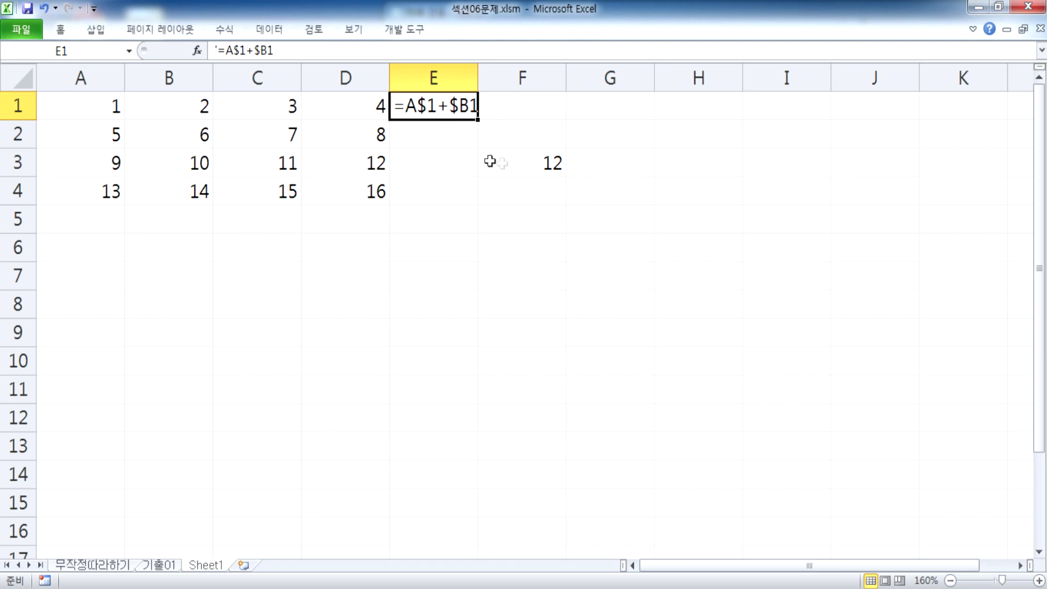
{"action": "left_click", "coordinate": [529, 166]}
{"action": "key", "text": "F2"}
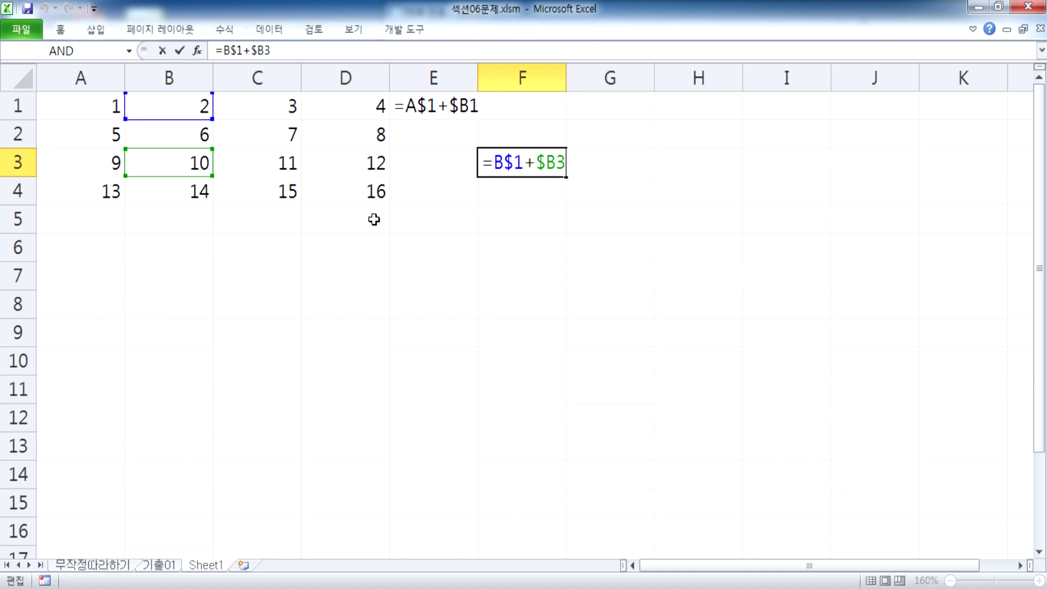
{"action": "key", "text": "Escape"}
{"action": "left_click", "coordinate": [405, 99]}
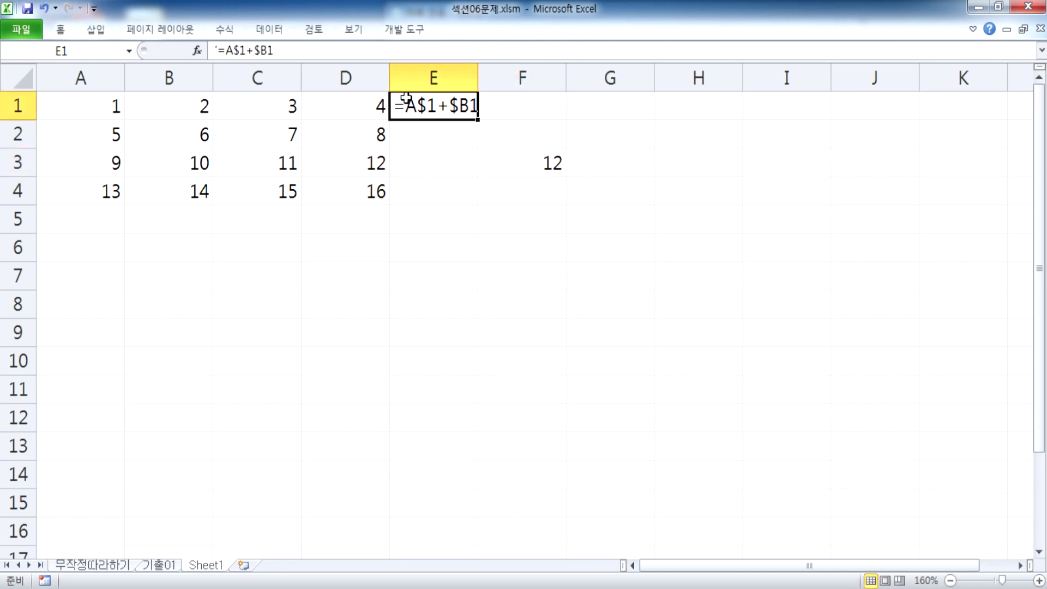
{"action": "left_click", "coordinate": [518, 170]}
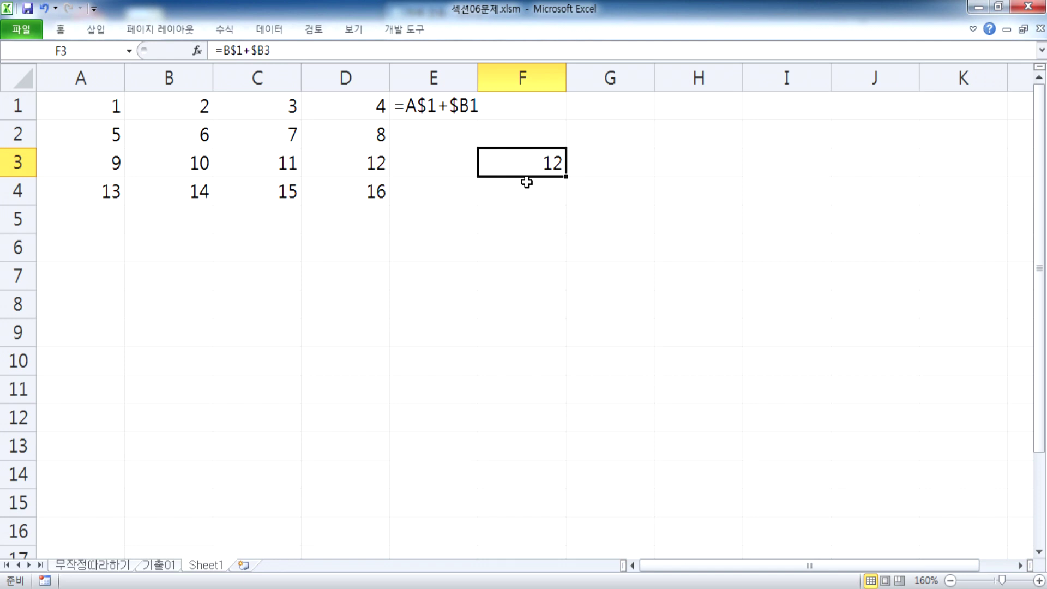
{"action": "double_click", "coordinate": [512, 168]}
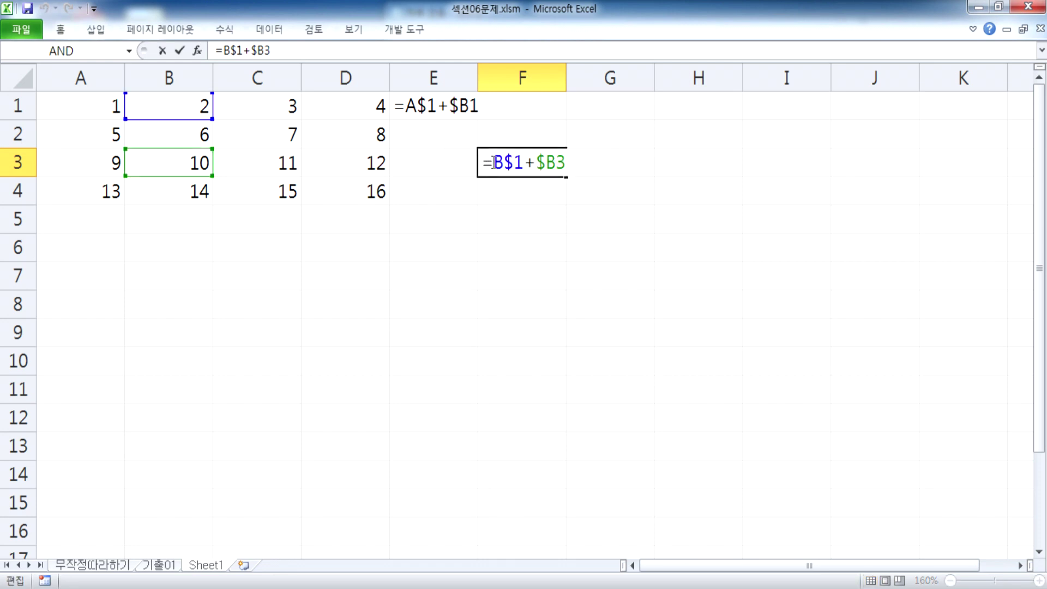
{"action": "left_click_drag", "start_coordinate": [504, 164], "coordinate": [515, 163]}
{"action": "key", "text": "Right"}
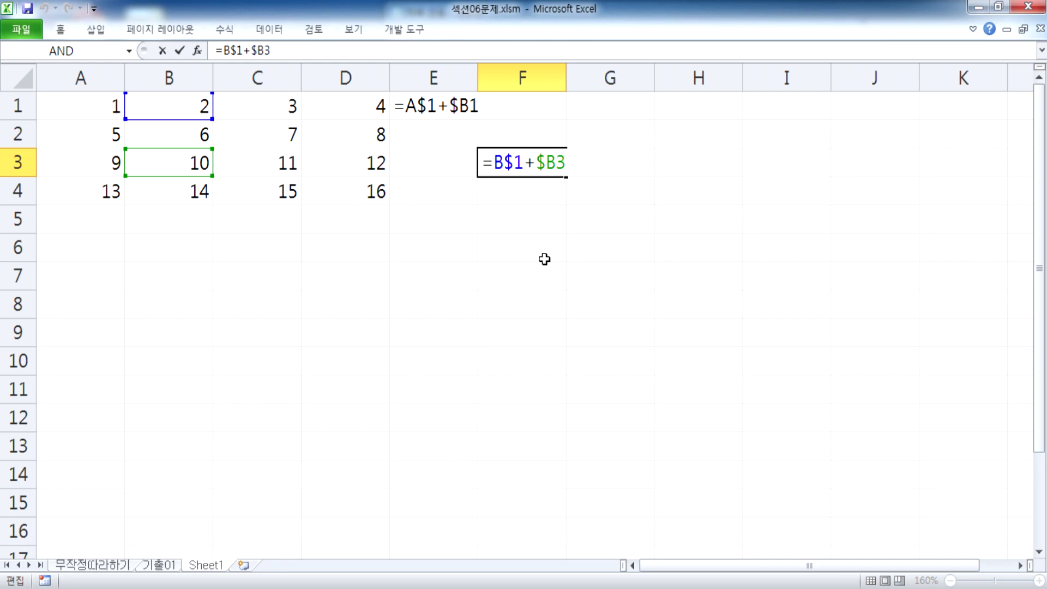
{"action": "key", "text": "ctrl+Return"}
On the 무작정따라하기 sheet, remove the $ before row 24 in D18's CHOOSE/RANK formula and recheck D18.
{"action": "left_click", "coordinate": [92, 564]}
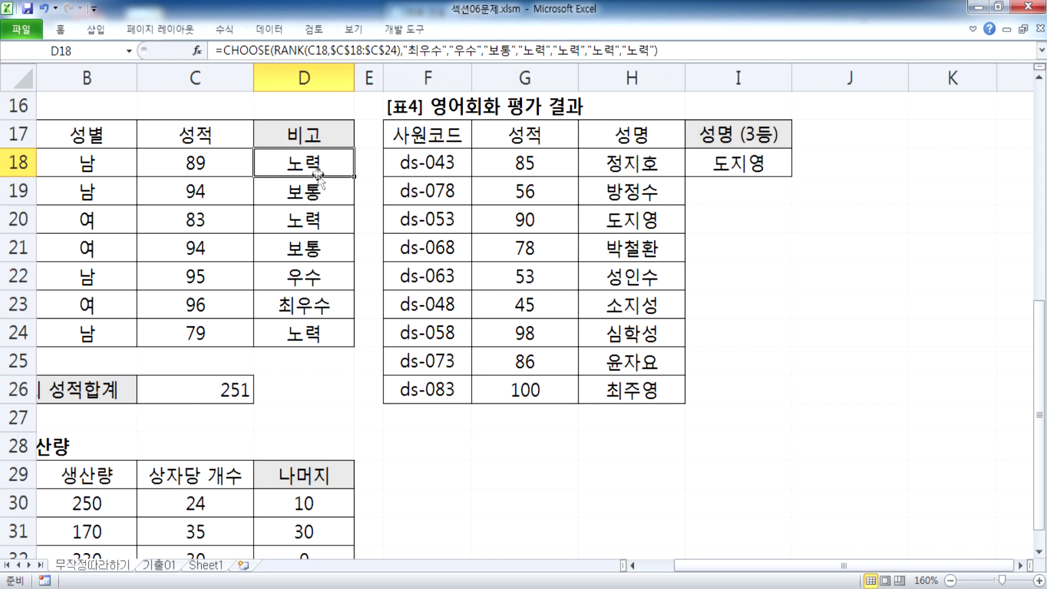
{"action": "double_click", "coordinate": [318, 164]}
{"action": "left_click", "coordinate": [294, 162]}
{"action": "key", "text": "Delete"}
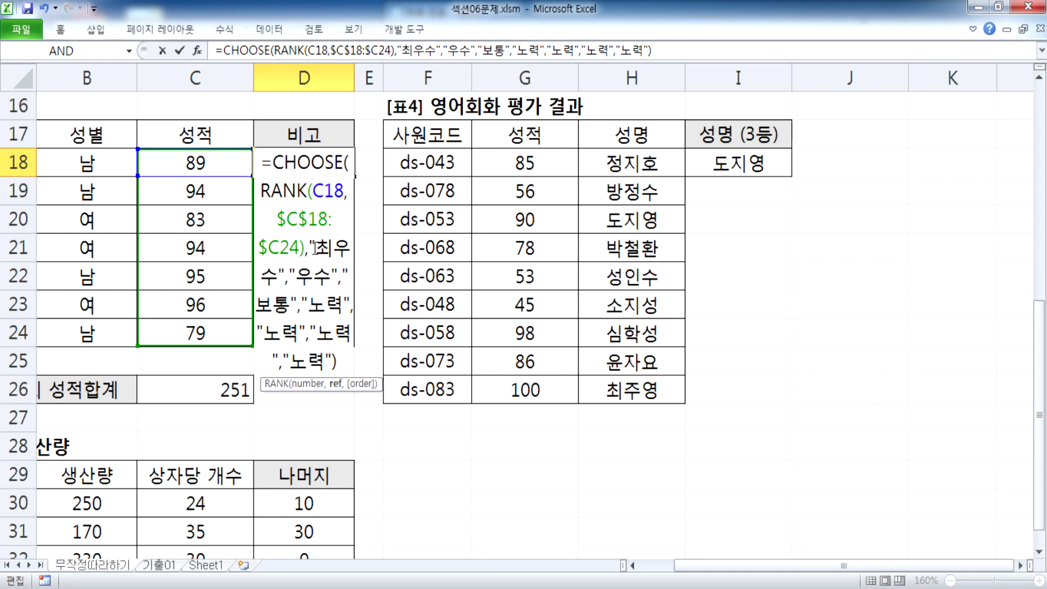
{"action": "key", "text": "Return"}
{"action": "left_click", "coordinate": [319, 165]}
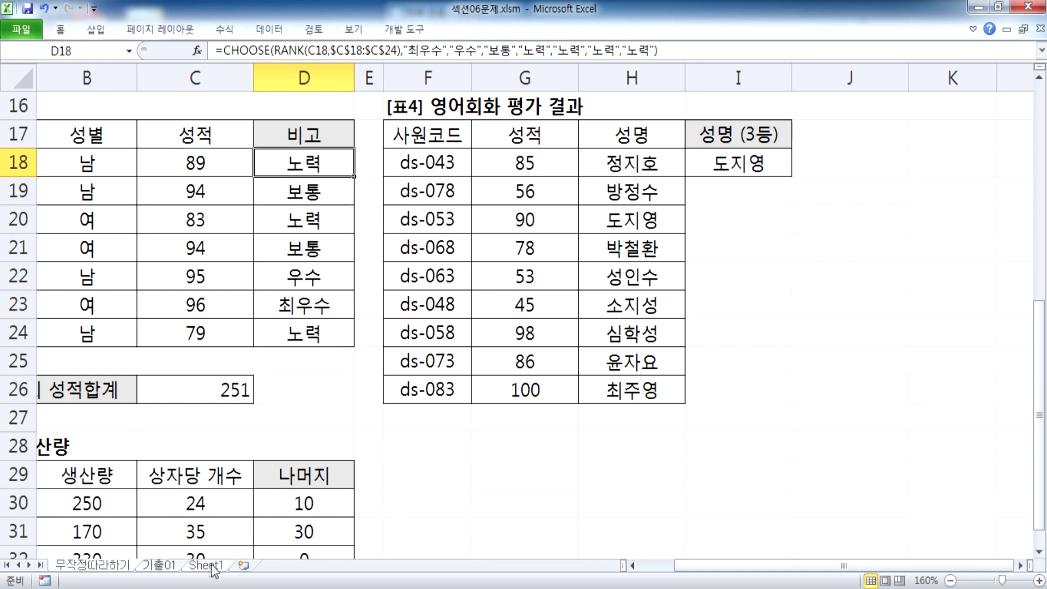
Go to the 기출01 sheet via Sheet1, scroll it right, and bring the Notepad notes forward.
{"action": "left_click", "coordinate": [207, 564]}
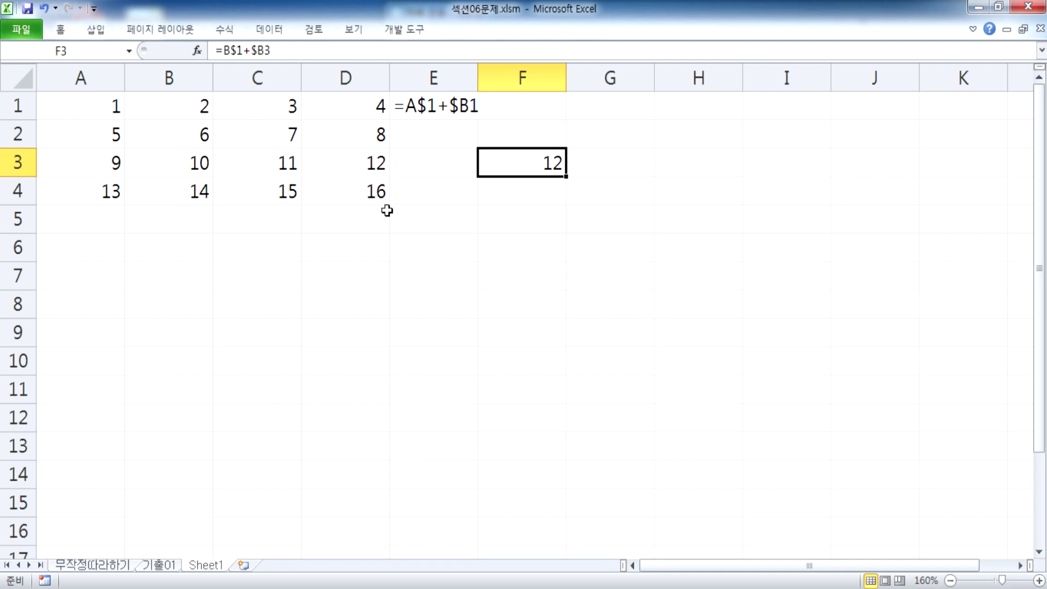
{"action": "left_click", "coordinate": [158, 565]}
{"action": "key", "text": "alt+Tab"}
{"action": "key", "text": "alt+Tab"}
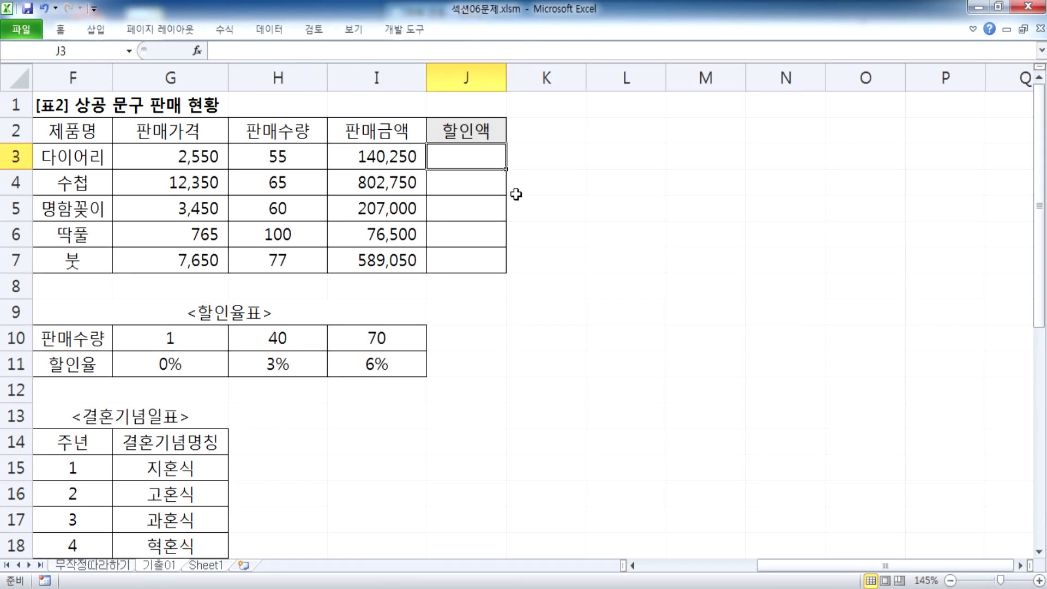
{"action": "scroll", "coordinate": [515, 193], "scroll_direction": "down", "scroll_amount": 1}
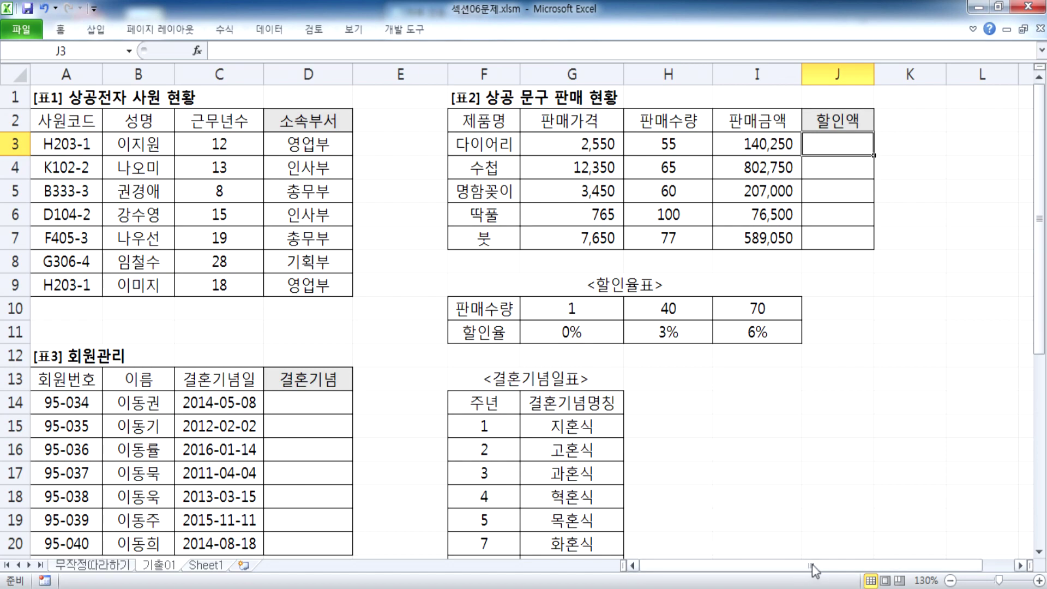
{"action": "left_click", "coordinate": [1020, 565]}
{"action": "left_click", "coordinate": [1022, 565]}
{"action": "left_click", "coordinate": [1022, 565]}
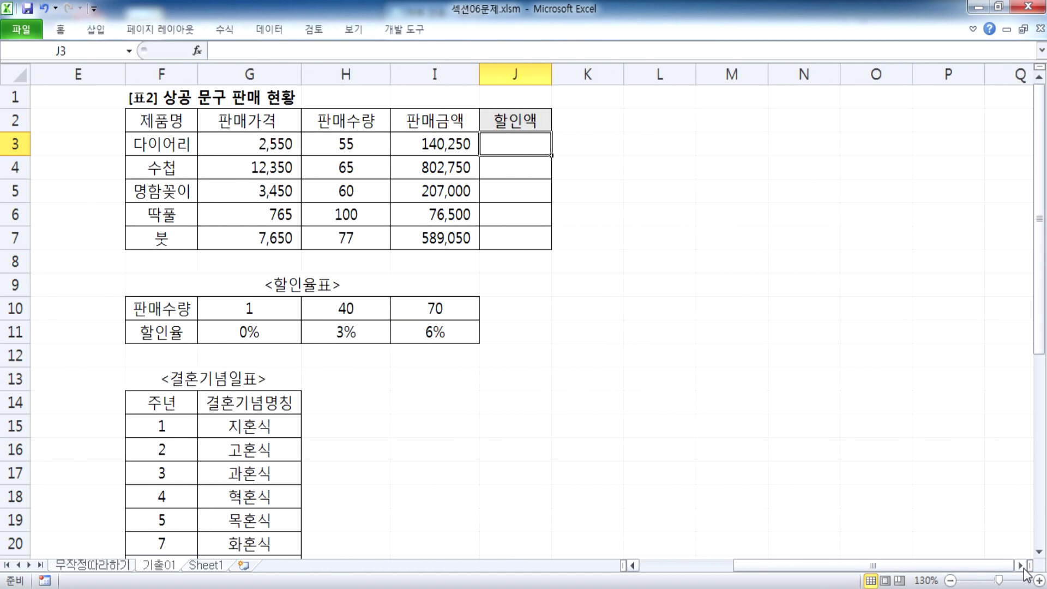
{"action": "left_click", "coordinate": [1021, 566]}
{"action": "key", "text": "alt+Tab"}
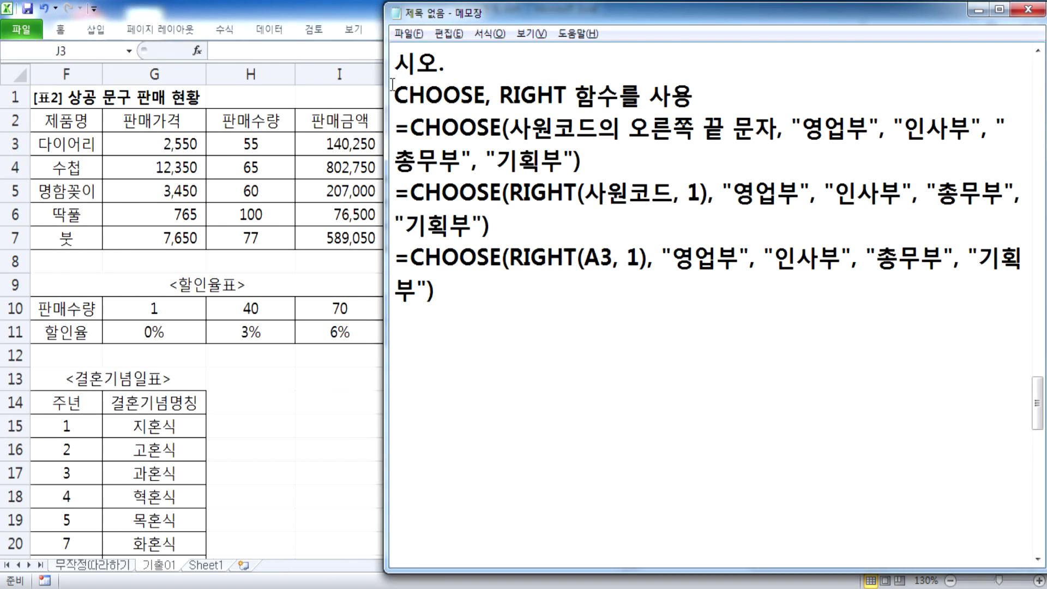
Remove the blank lines between the earlier formula and the 문제2 task text.
{"action": "left_click_drag", "start_coordinate": [383, 84], "coordinate": [460, 84]}
{"action": "scroll", "coordinate": [565, 274], "scroll_direction": "down", "scroll_amount": 3}
{"action": "scroll", "coordinate": [565, 274], "scroll_direction": "down", "scroll_amount": 1}
{"action": "key", "text": "Delete"}
{"action": "key", "text": "Delete"}
{"action": "key", "text": "Delete"}
{"action": "key", "text": "Delete"}
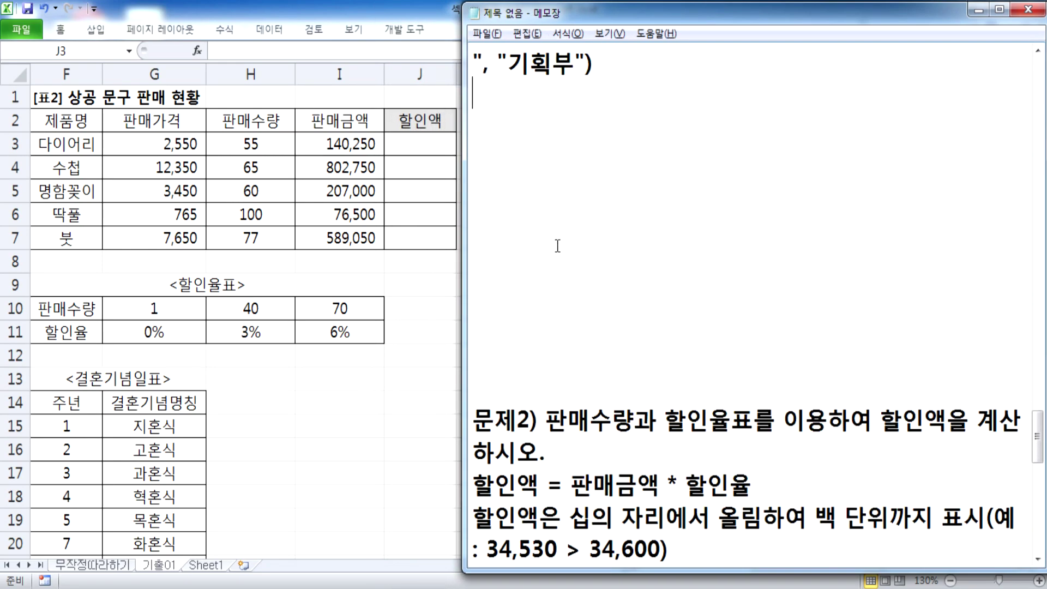
{"action": "key", "text": "Delete"}
{"action": "key", "text": "Delete"}
{"action": "key", "text": "Delete"}
{"action": "key", "text": "Delete"}
{"action": "key", "text": "Delete"}
{"action": "key", "text": "Delete"}
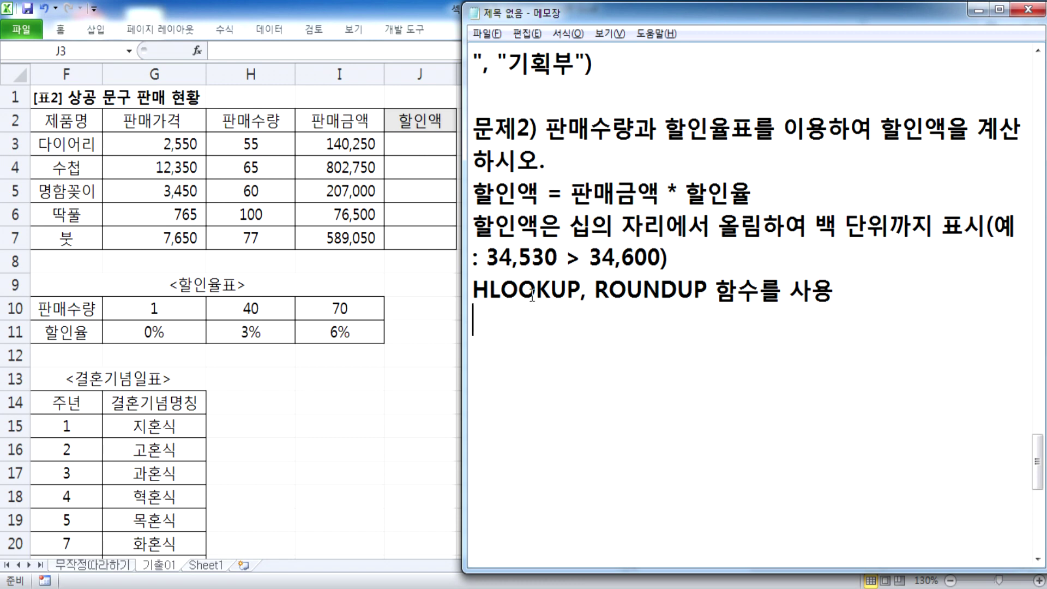
{"action": "scroll", "coordinate": [642, 328], "scroll_direction": "down", "scroll_amount": 2}
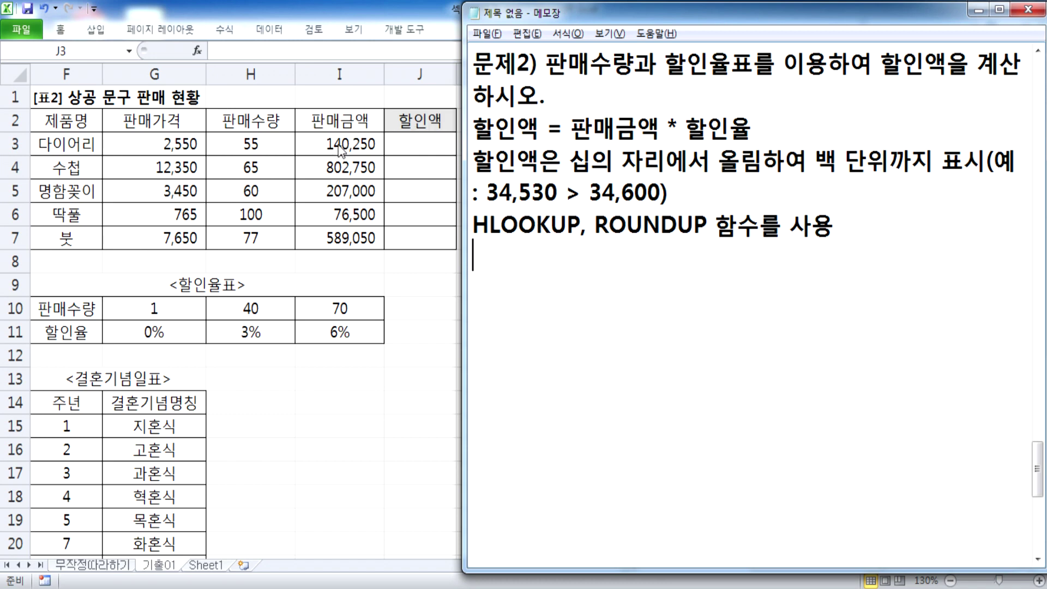
Type =I3*HLOOKUP(H3,G10:I11 on the new formula line.
{"action": "type", "text": "=I3"}
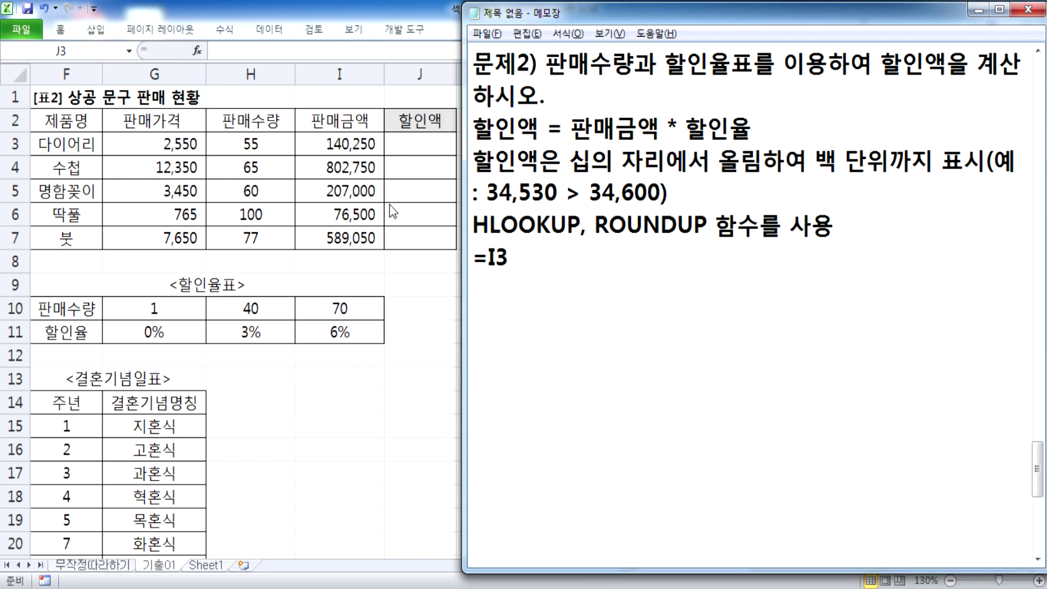
{"action": "type", "text": "*"}
{"action": "type", "text": "HLOOKUP("}
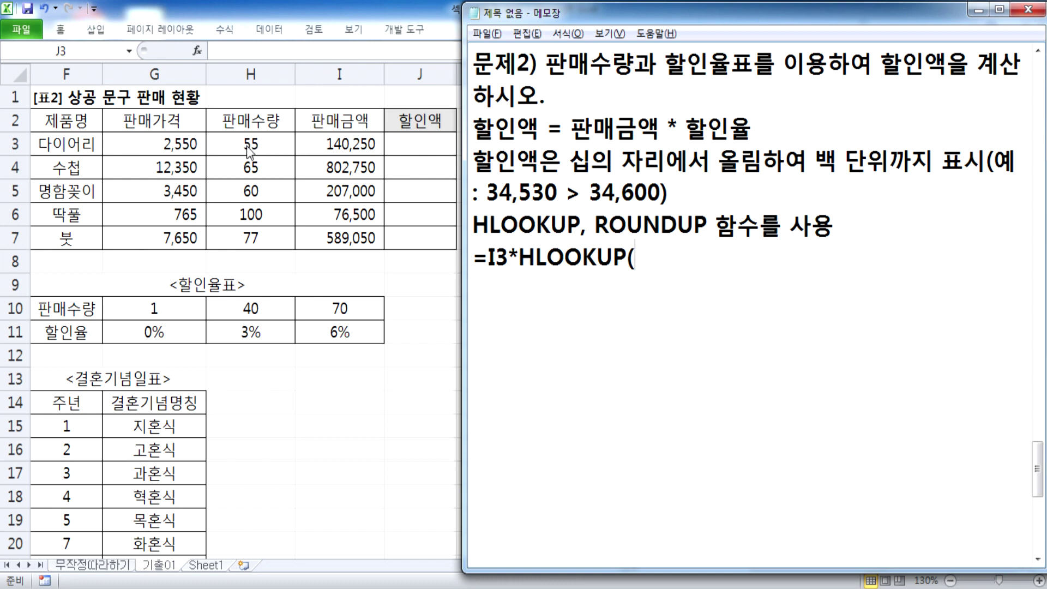
{"action": "type", "text": "H3,"}
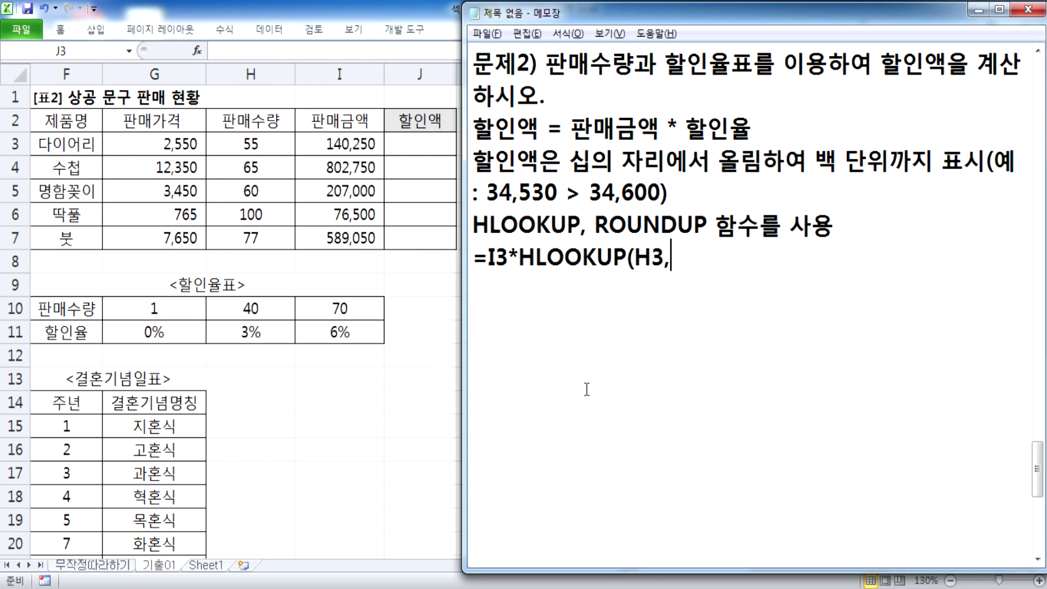
{"action": "type", "text": "G10:"}
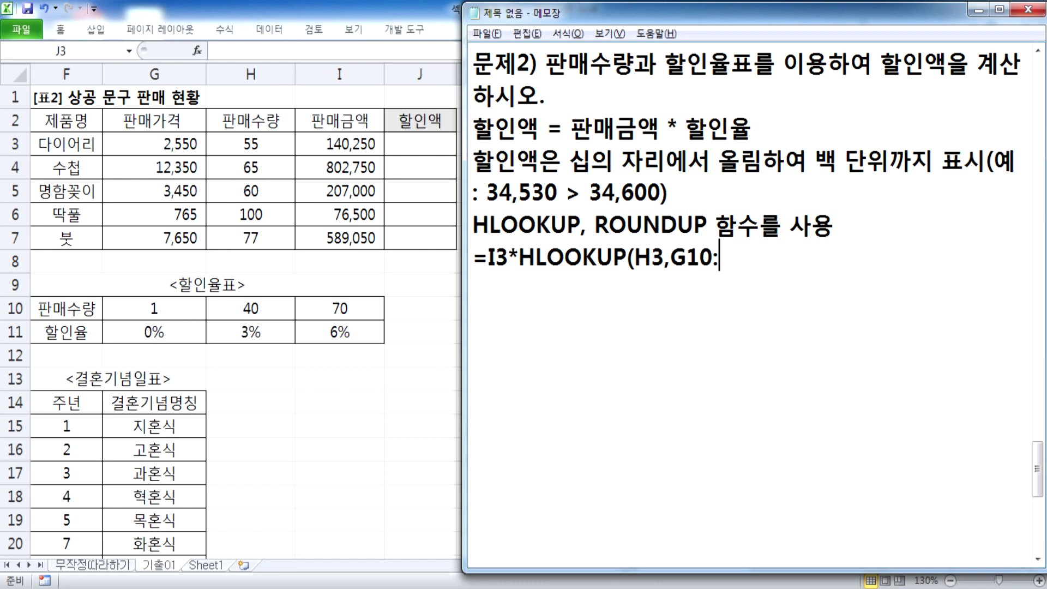
{"action": "type", "text": "I11"}
Make the rate-table range absolute as $G$10:$I$11.
{"action": "key", "text": "BackSpace"}
{"action": "key", "text": "BackSpace"}
{"action": "key", "text": "BackSpace"}
{"action": "key", "text": "BackSpace"}
{"action": "key", "text": "BackSpace"}
{"action": "key", "text": "BackSpace"}
{"action": "key", "text": "BackSpace"}
{"action": "key", "text": "BackSpace"}
{"action": "key", "text": "BackSpace"}
{"action": "key", "text": "BackSpace"}
{"action": "key", "text": "BackSpace"}
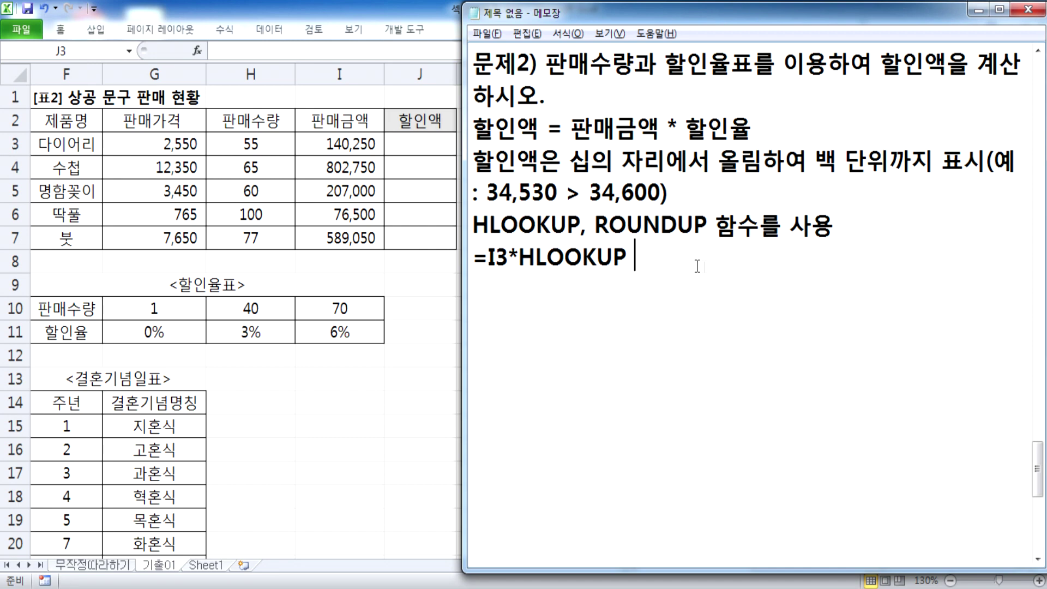
{"action": "key", "text": "ctrl+z"}
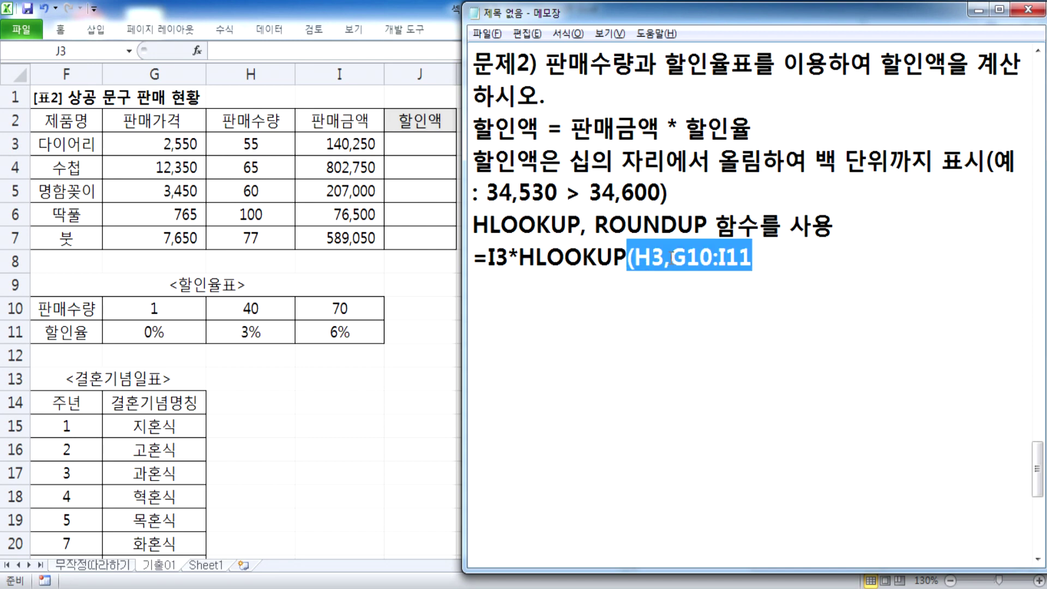
{"action": "left_click", "coordinate": [673, 257]}
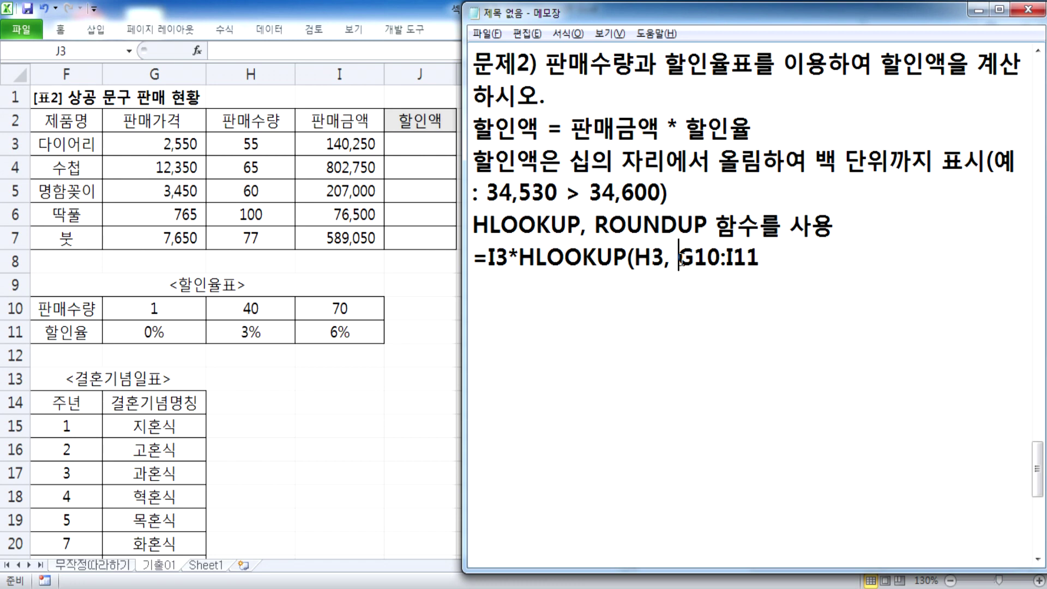
{"action": "type", "text": "$"}
{"action": "left_click", "coordinate": [709, 256]}
{"action": "type", "text": "$"}
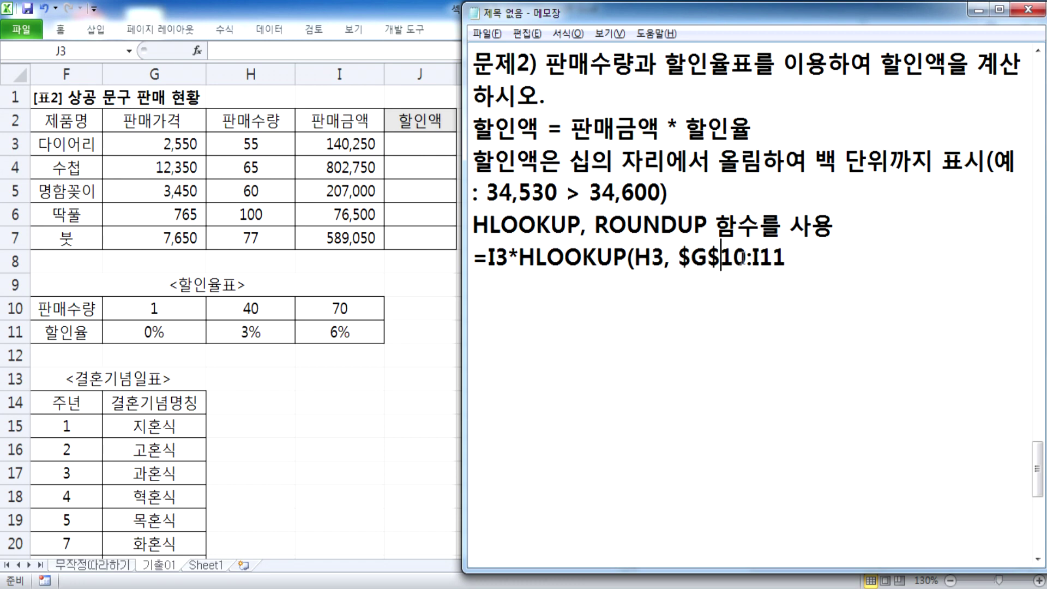
{"action": "left_click", "coordinate": [752, 257]}
{"action": "type", "text": "$"}
{"action": "left_click", "coordinate": [773, 257]}
{"action": "type", "text": "$I$"}
Finish the HLOOKUP arguments with row 2 and TRUE, closing the parentheses.
{"action": "left_click", "coordinate": [836, 277]}
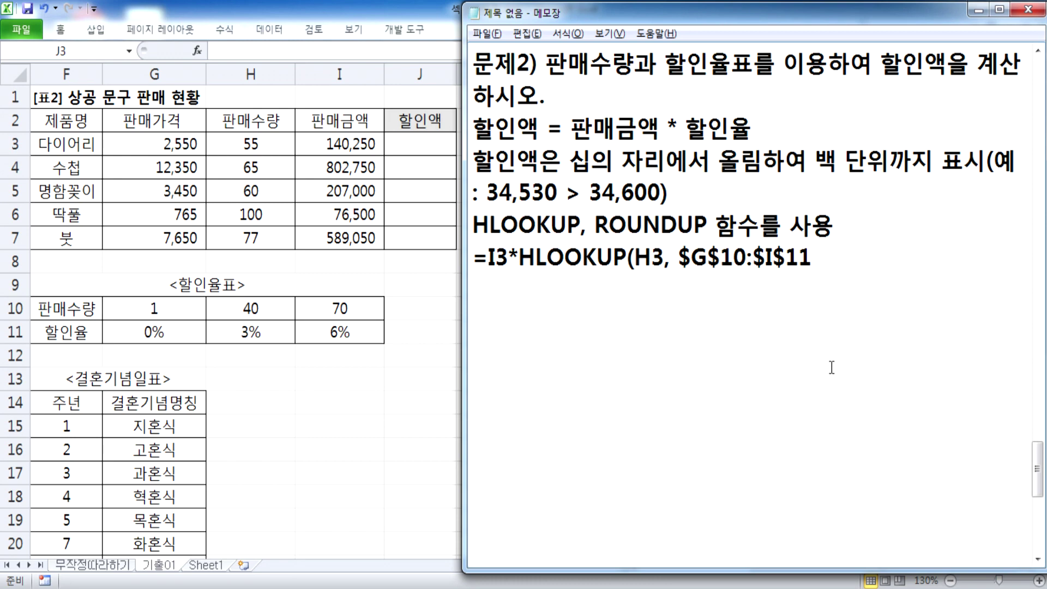
{"action": "type", "text": ","}
{"action": "type", "text": "2,"}
{"action": "type", "text": "TU"}
{"action": "key", "text": "BackSpace"}
{"action": "type", "text": "RUE"}
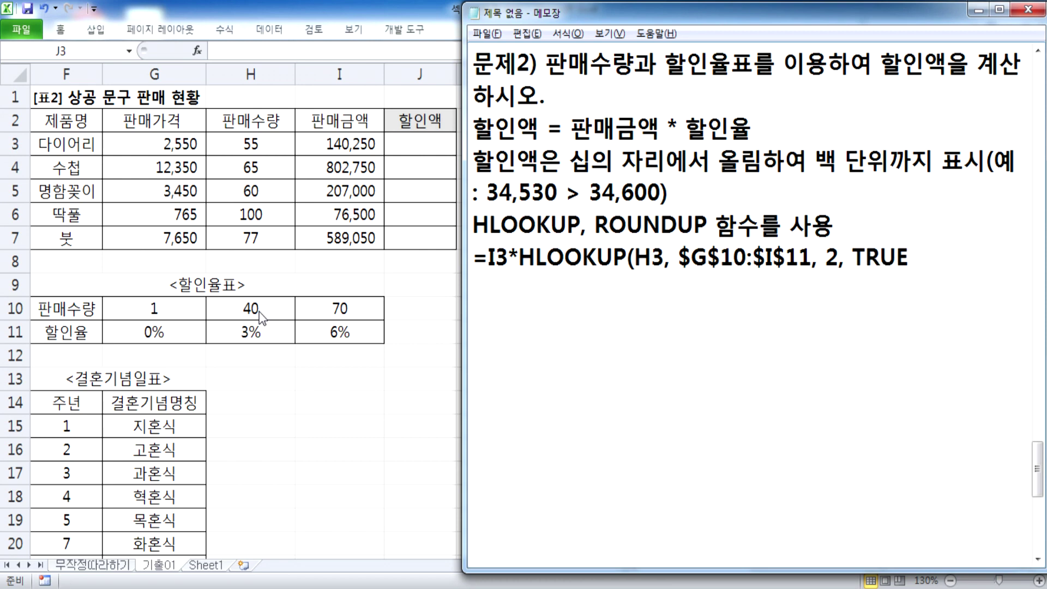
{"action": "type", "text": ")"}
Duplicate the HLOOKUP formula line and remove ', TRUE' from the copy.
{"action": "left_click_drag", "start_coordinate": [473, 255], "coordinate": [486, 289]}
{"action": "key", "text": "ctrl+c"}
{"action": "left_click", "coordinate": [487, 290]}
{"action": "key", "text": "ctrl+v"}
{"action": "left_click_drag", "start_coordinate": [838, 289], "coordinate": [909, 299]}
{"action": "key", "text": "BackSpace"}
Type the =ROUND(값, 자리수) syntax line below the formulas.
{"action": "left_click", "coordinate": [669, 327]}
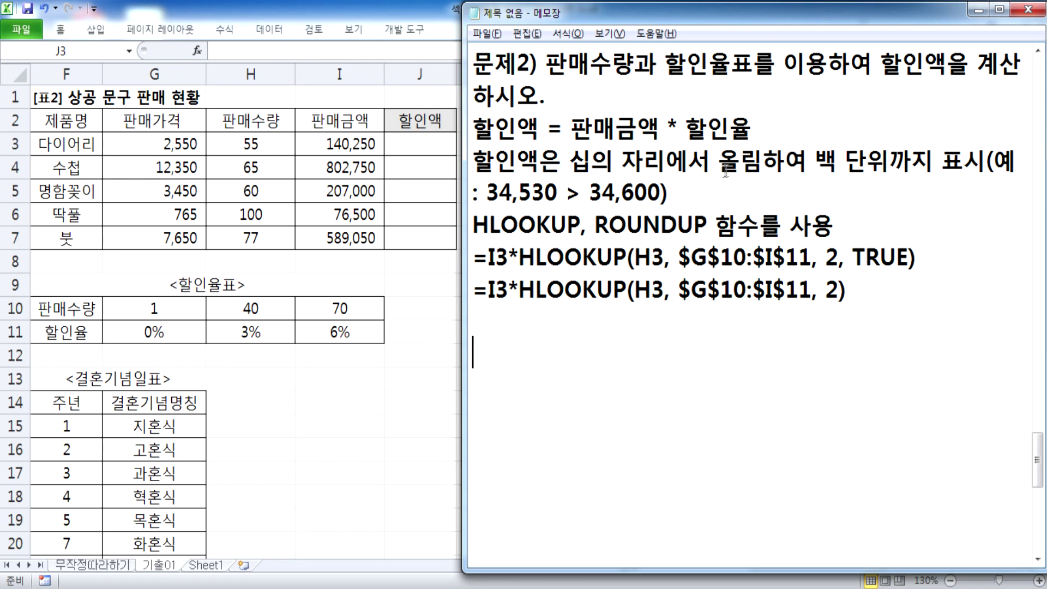
{"action": "left_click_drag", "start_coordinate": [718, 162], "coordinate": [741, 159]}
{"action": "left_click", "coordinate": [531, 347]}
{"action": "key", "text": "Return"}
{"action": "left_click", "coordinate": [512, 346]}
{"action": "type", "text": "=개ㅕ"}
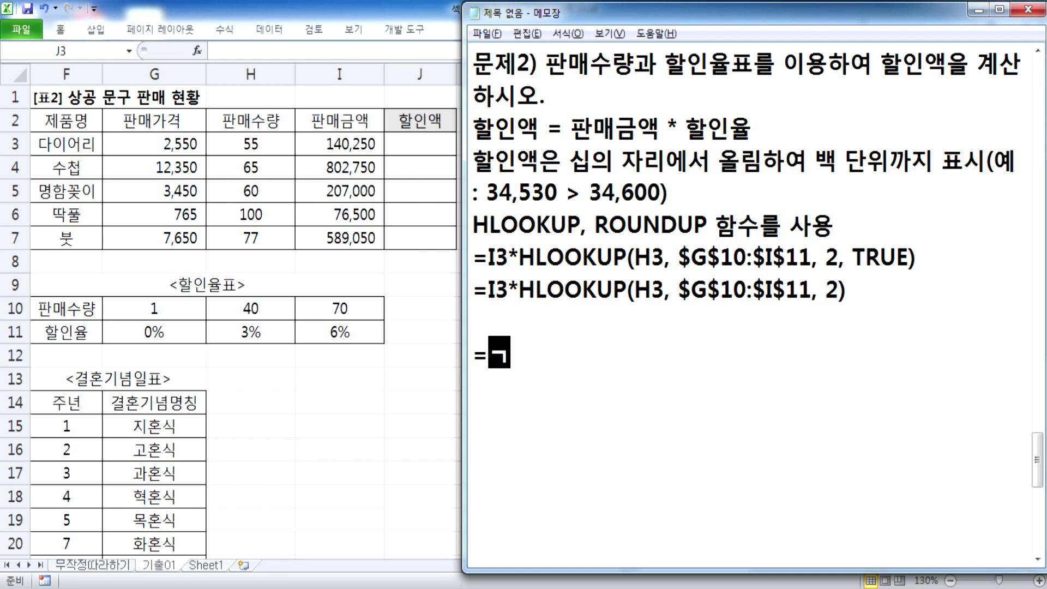
{"action": "key", "text": "BackSpace"}
{"action": "key", "text": "BackSpace"}
{"action": "type", "text": "개"}
{"action": "key", "text": "BackSpace"}
{"action": "key", "text": "BackSpace"}
{"action": "type", "text": "ROUND"}
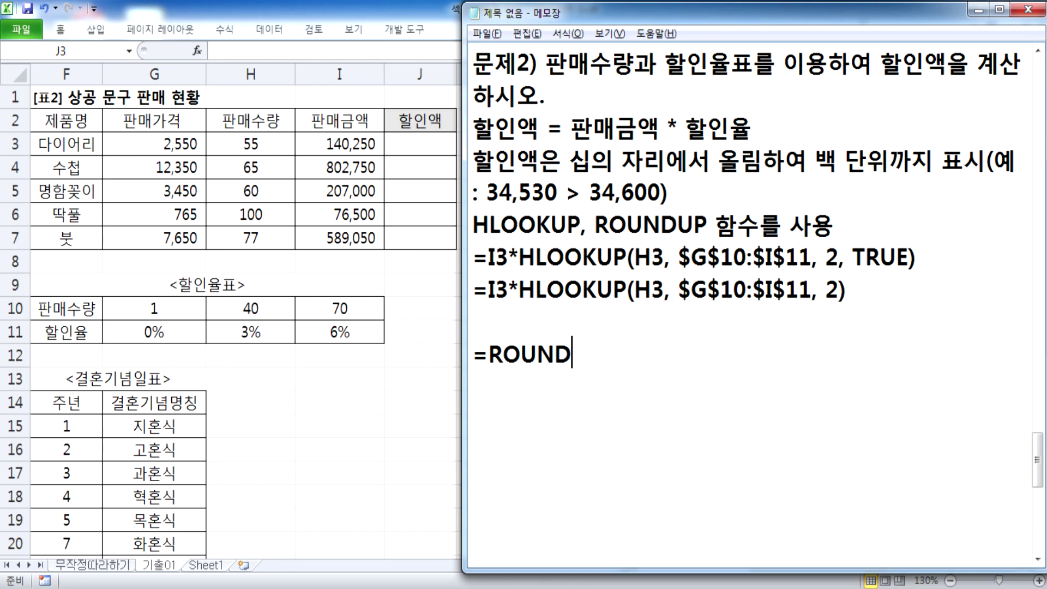
{"action": "type", "text": "(갑스"}
{"action": "key", "text": "BackSpace"}
{"action": "key", "text": "BackSpace"}
{"action": "key", "text": "BackSpace"}
{"action": "type", "text": "값, 자리수)"}
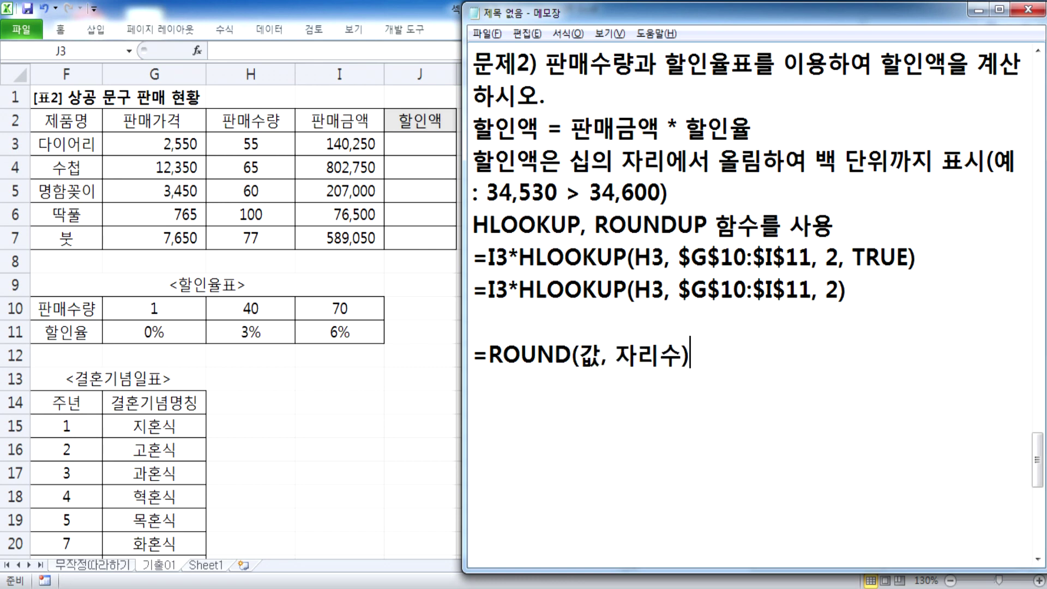
Add =ROUNDUP(값, 자리수) and =ROUNDDOWN(값, 자리수) syntax lines below it.
{"action": "key", "text": "Return"}
{"action": "type", "text": "=개ㅕ"}
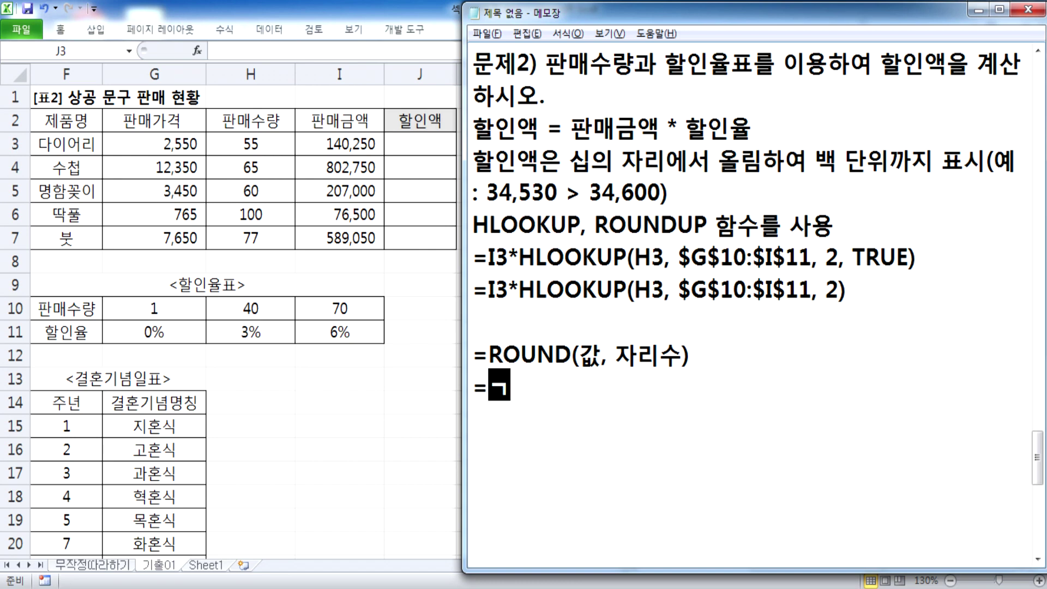
{"action": "key", "text": "BackSpace"}
{"action": "key", "text": "BackSpace"}
{"action": "key", "text": "Hangul"}
{"action": "type", "text": "RO"}
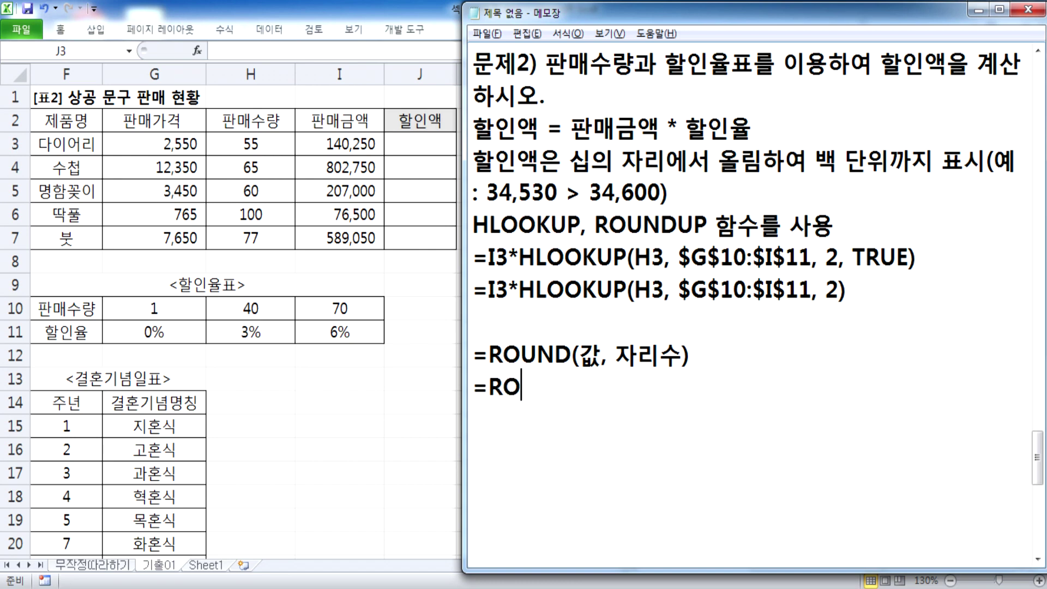
{"action": "type", "text": "UNDUP("}
{"action": "key", "text": "Hangul"}
{"action": "type", "text": "값, 자리수)"}
{"action": "key", "text": "Return"}
{"action": "type", "text": "=ROUND"}
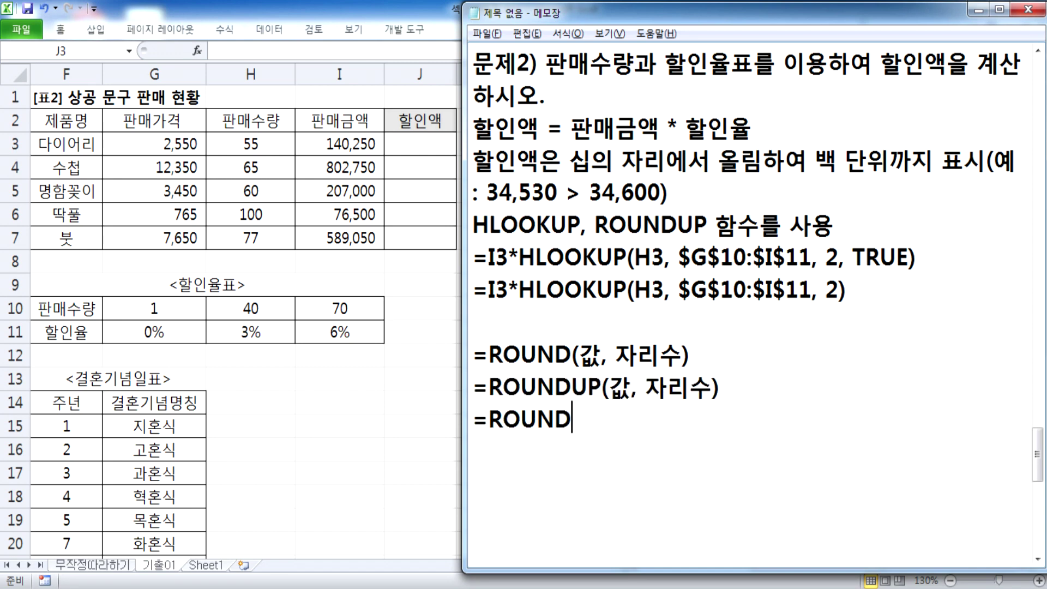
{"action": "type", "text": "DOWN("}
{"action": "key", "text": "Hangul"}
{"action": "type", "text": "갑, 자리수)"}
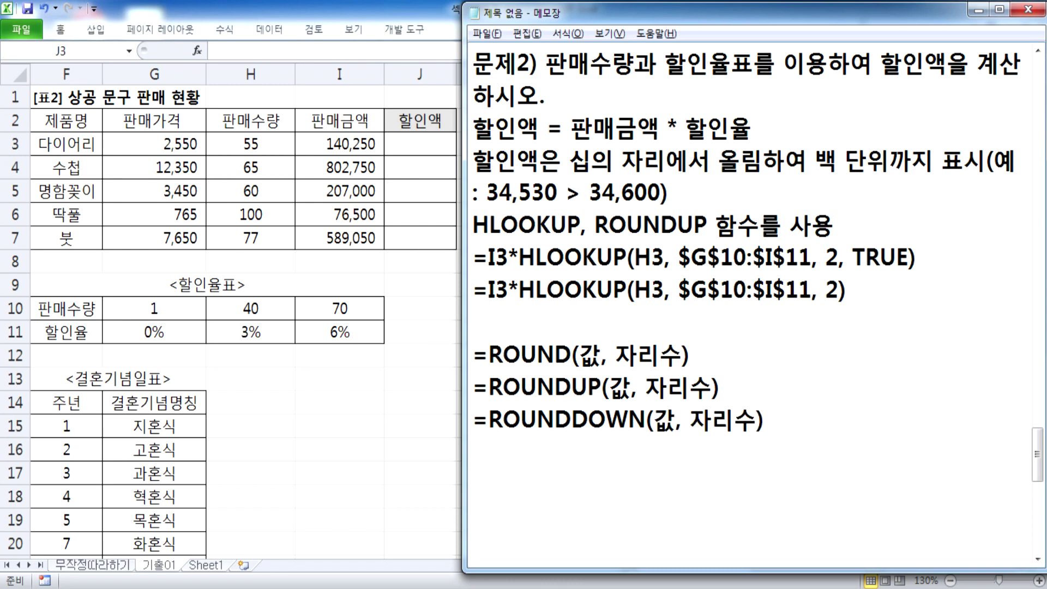
Label the three lines ': 반올림', ': 올림' and ': 내림, 절사'.
{"action": "scroll", "coordinate": [628, 292], "scroll_direction": "down", "scroll_amount": 1}
{"action": "left_click", "coordinate": [730, 256]}
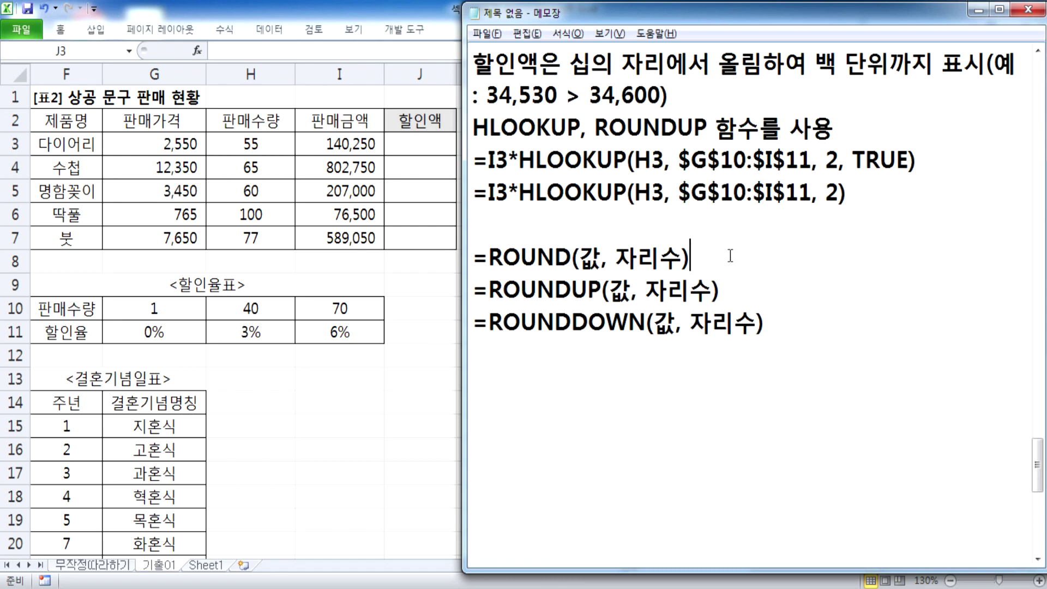
{"action": "type", "text": ": QK"}
{"action": "key", "text": "BackSpace"}
{"action": "key", "text": "BackSpace"}
{"action": "type", "text": "반올림"}
{"action": "key", "text": "Down"}
{"action": "type", "text": ": 올림"}
{"action": "key", "text": "Down"}
{"action": "type", "text": ": 내"}
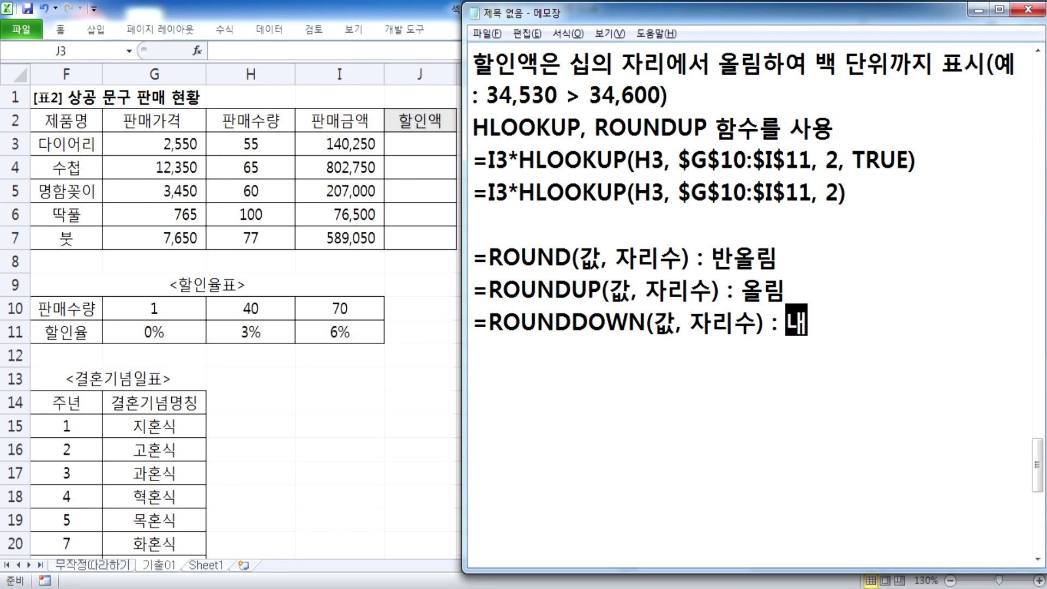
{"action": "type", "text": "림, 절사"}
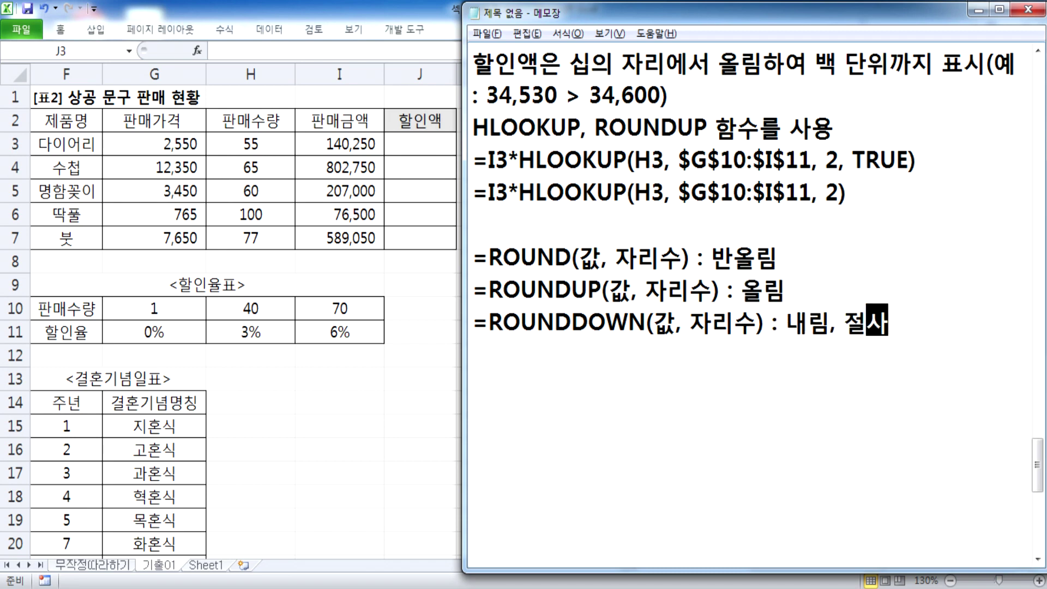
{"action": "key", "text": "Return"}
{"action": "key", "text": "Return"}
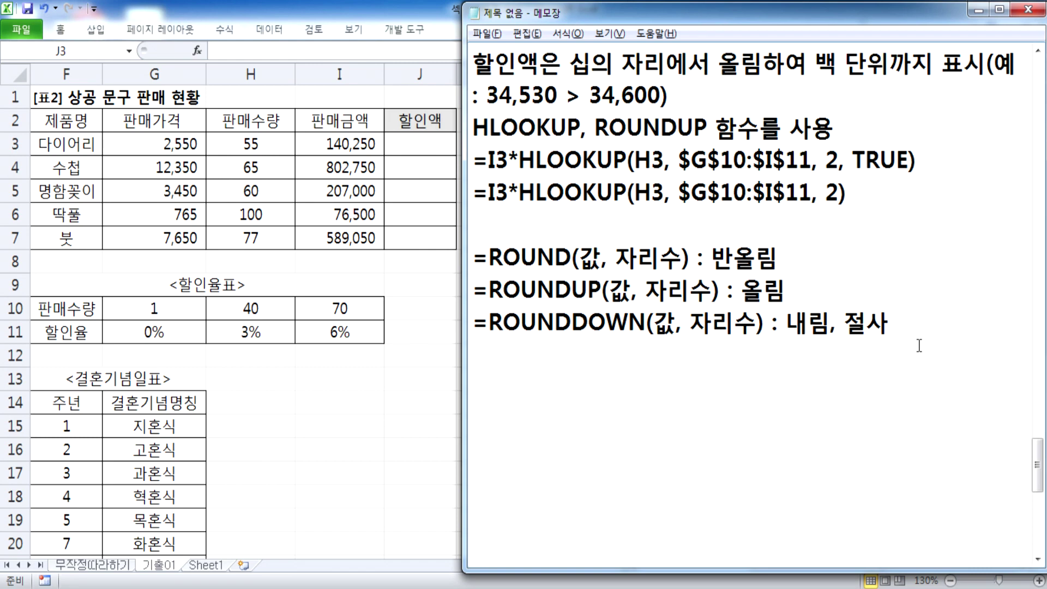
Copy the ROUNDUP line and replace 값 with the TRUE-less HLOOKUP formula, dropping the 올림 note.
{"action": "left_click", "coordinate": [483, 297]}
{"action": "key", "text": "shift+End"}
{"action": "key", "text": "ctrl+c"}
{"action": "left_click", "coordinate": [484, 366]}
{"action": "key", "text": "ctrl+v"}
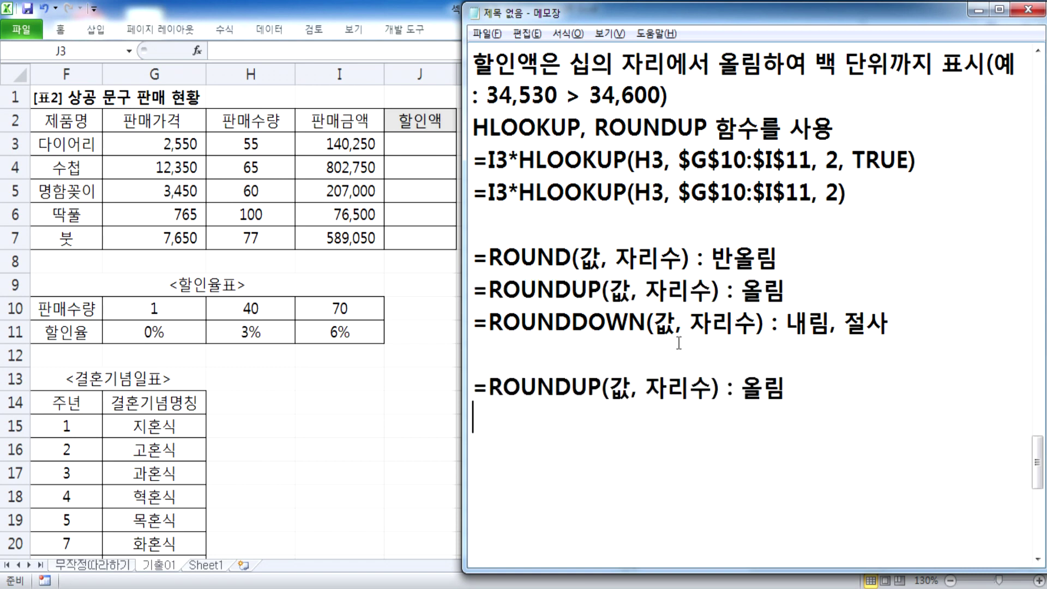
{"action": "scroll", "coordinate": [483, 365], "scroll_direction": "down", "scroll_amount": 1}
{"action": "left_click_drag", "start_coordinate": [488, 96], "coordinate": [848, 93]}
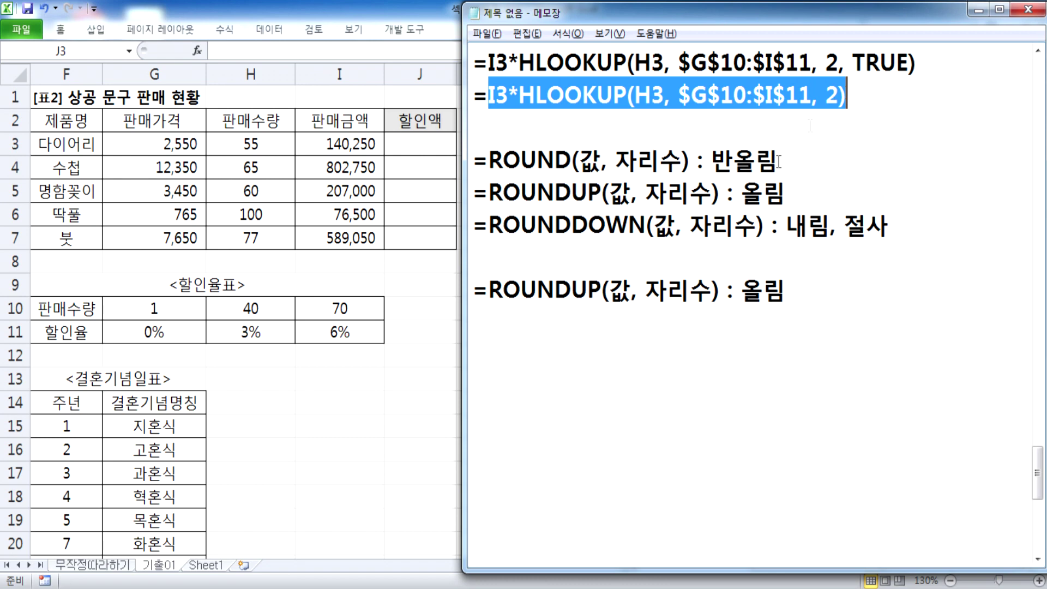
{"action": "double_click", "coordinate": [620, 289]}
{"action": "key", "text": "ctrl+v"}
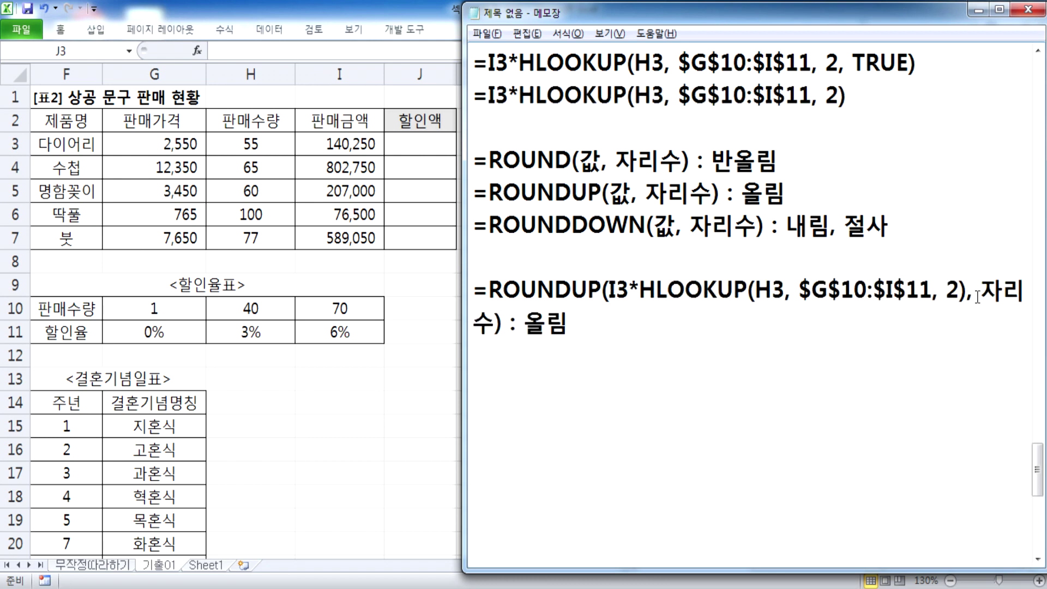
{"action": "left_click_drag", "start_coordinate": [509, 326], "coordinate": [573, 326]}
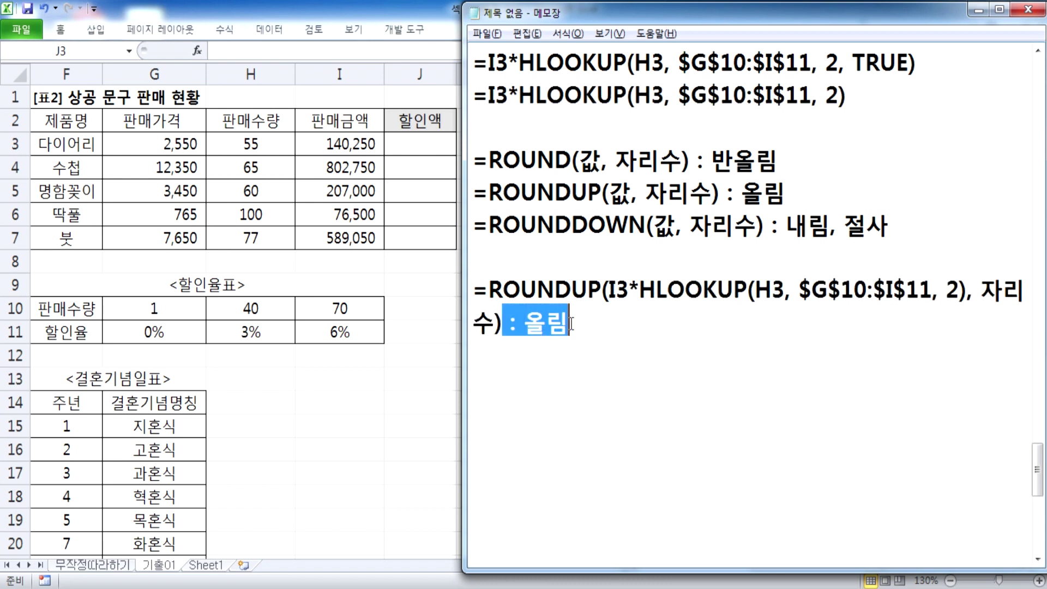
{"action": "key", "text": "BackSpace"}
Replace 자리수 with -2 so 34,530 rounds up to 34,600.
{"action": "left_click_drag", "start_coordinate": [455, 225], "coordinate": [381, 223]}
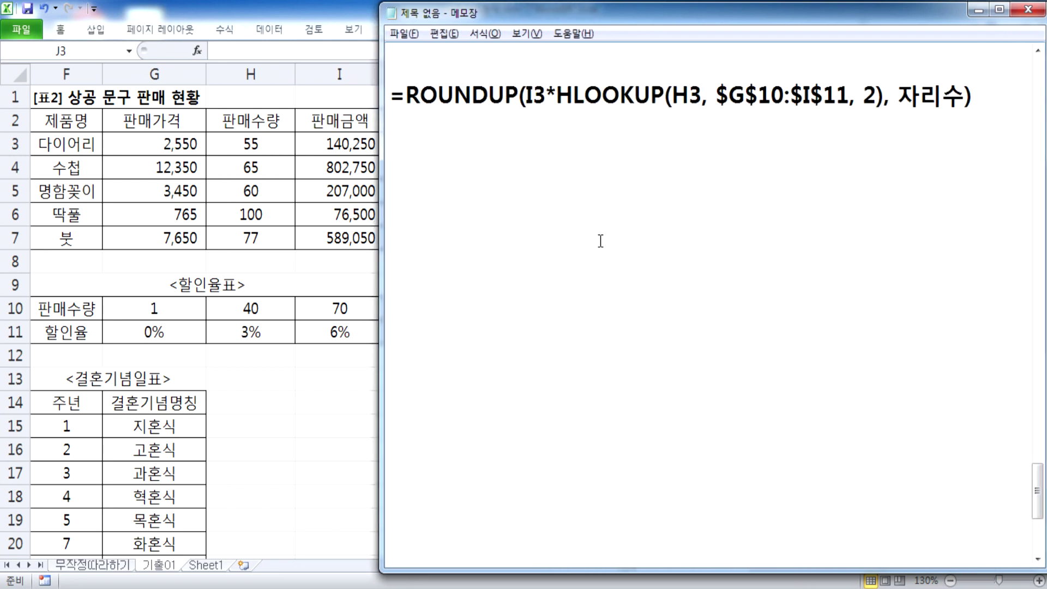
{"action": "scroll", "coordinate": [600, 241], "scroll_direction": "up", "scroll_amount": 1}
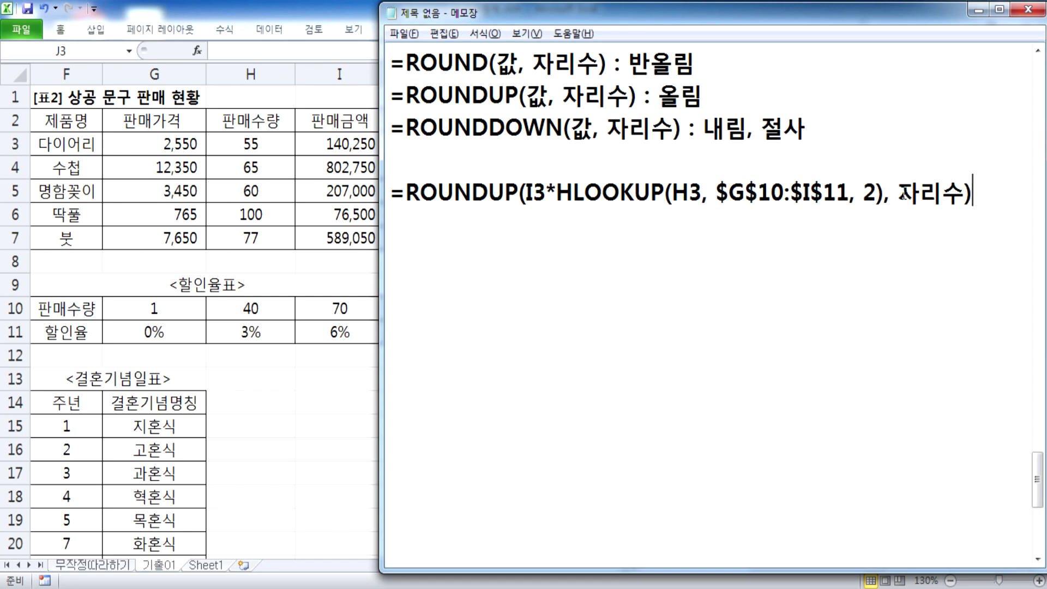
{"action": "scroll", "coordinate": [698, 218], "scroll_direction": "up", "scroll_amount": 2}
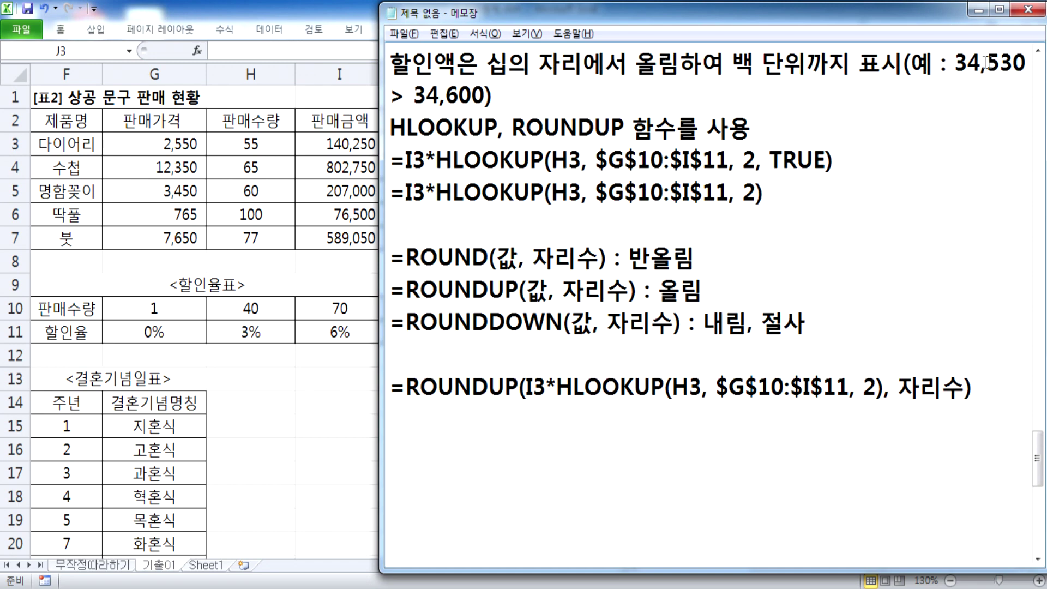
{"action": "left_click_drag", "start_coordinate": [999, 65], "coordinate": [1013, 64]}
{"action": "left_click_drag", "start_coordinate": [446, 95], "coordinate": [459, 95]}
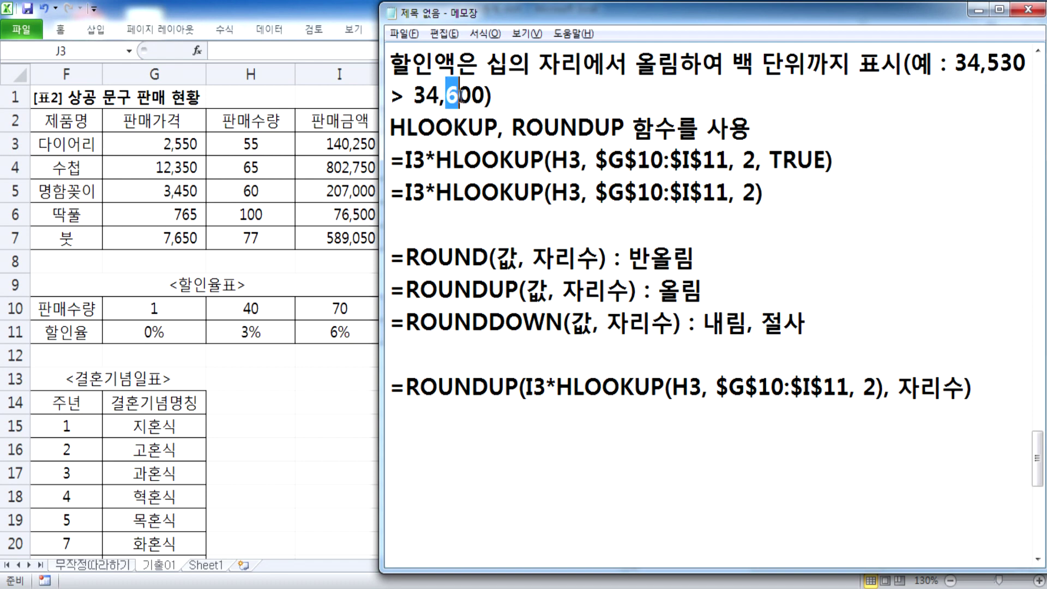
{"action": "left_click_drag", "start_coordinate": [999, 64], "coordinate": [1013, 64]}
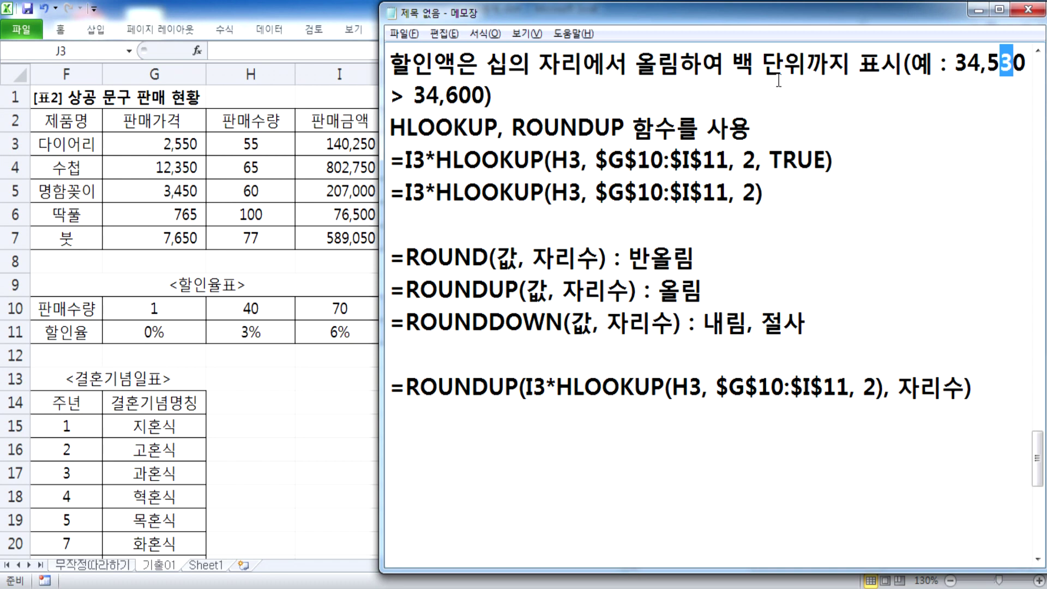
{"action": "left_click_drag", "start_coordinate": [897, 386], "coordinate": [960, 385]}
{"action": "type", "text": "-2"}
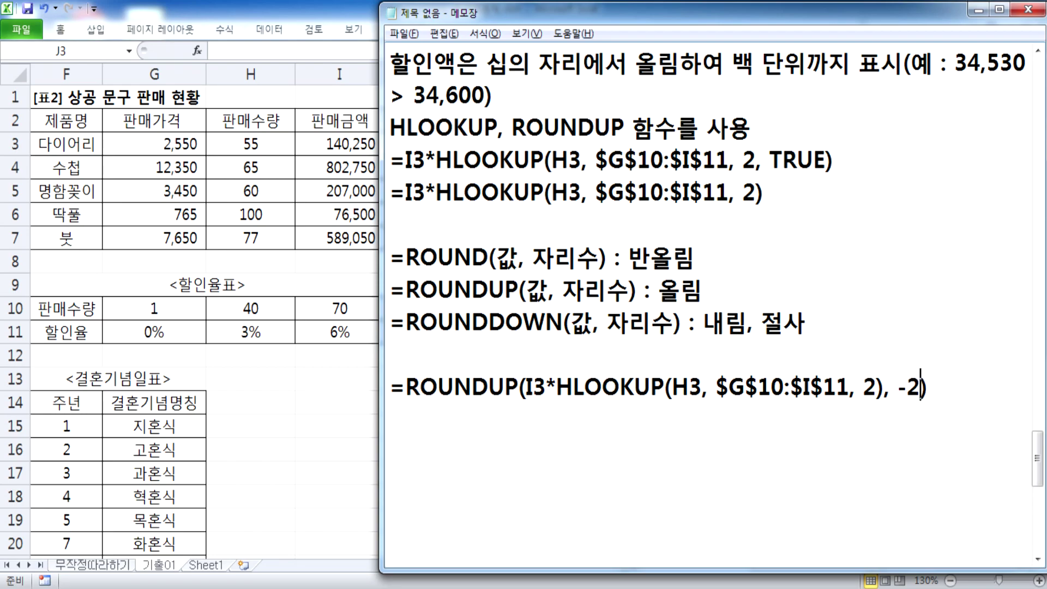
Bring Excel back, then return the Notepad notes to the front.
{"action": "left_click", "coordinate": [1042, 586]}
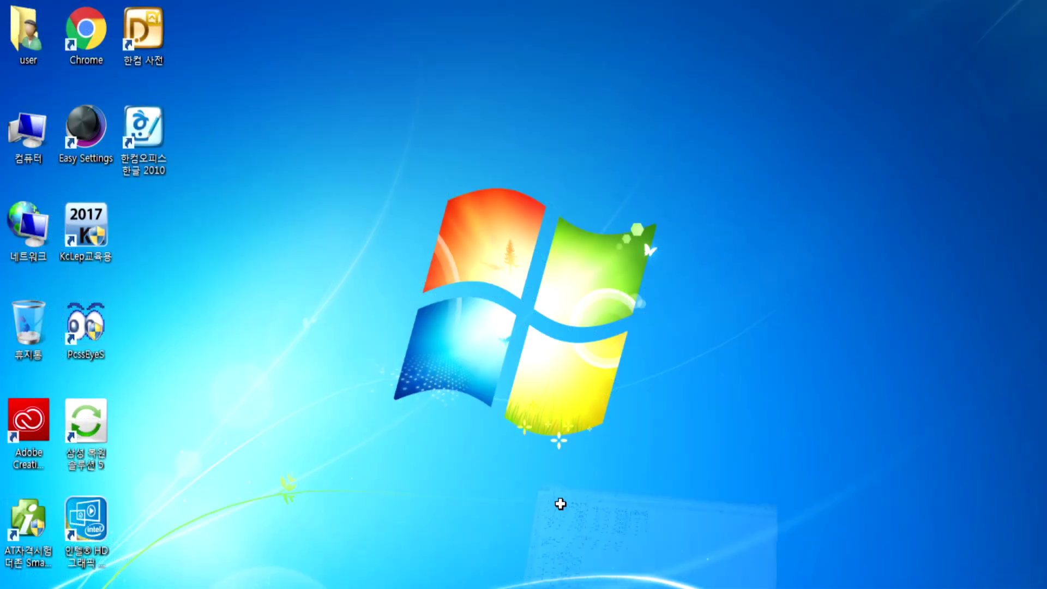
{"action": "key", "text": "alt+Tab"}
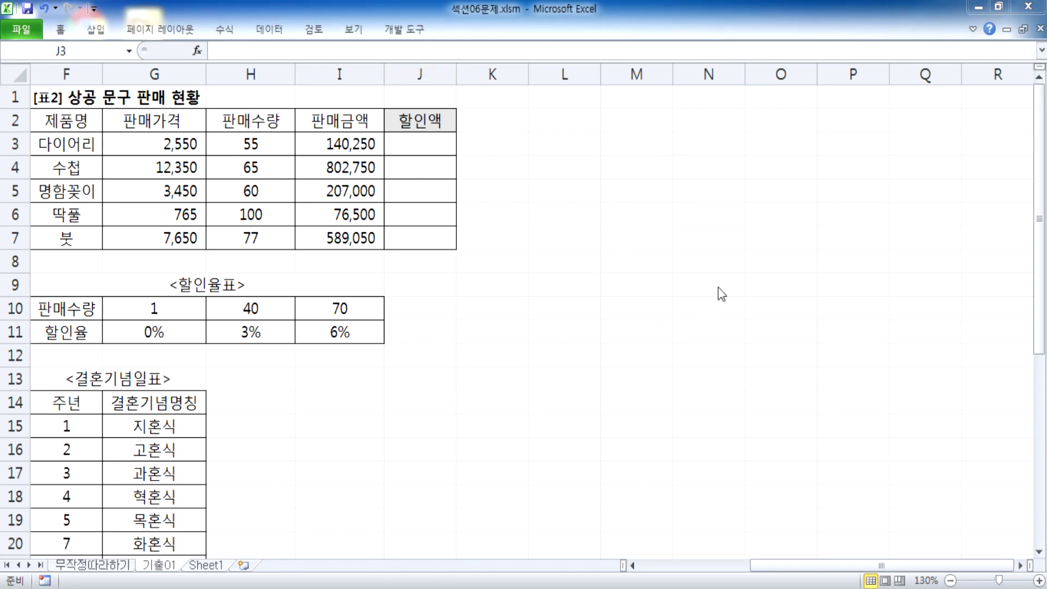
{"action": "left_click", "coordinate": [447, 579]}
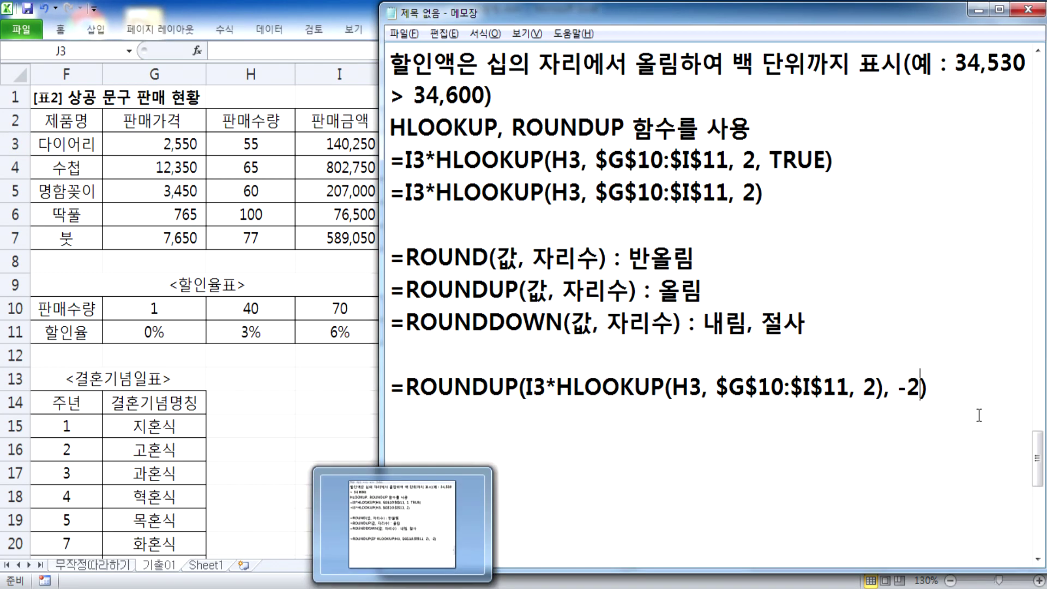
{"action": "scroll", "coordinate": [958, 402], "scroll_direction": "down", "scroll_amount": 1}
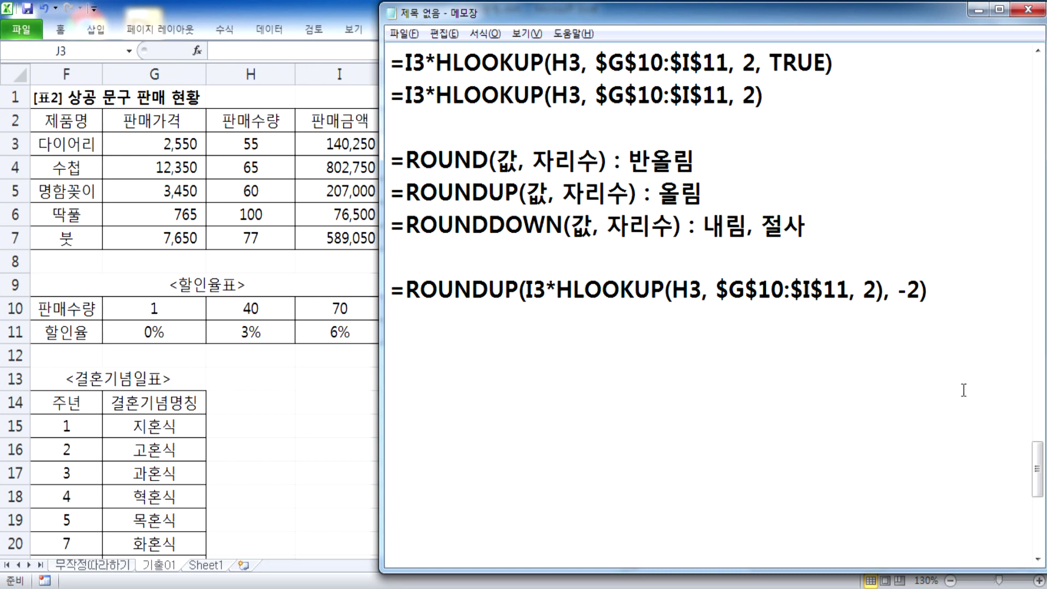
Add the note '일의 자리에서 반올림/올림/내림하여 십의 자리로 처리 : -1' under the ROUNDUP formula.
{"action": "key", "text": "Return"}
{"action": "type", "text": "일의 자"}
{"action": "type", "text": "리에서 "}
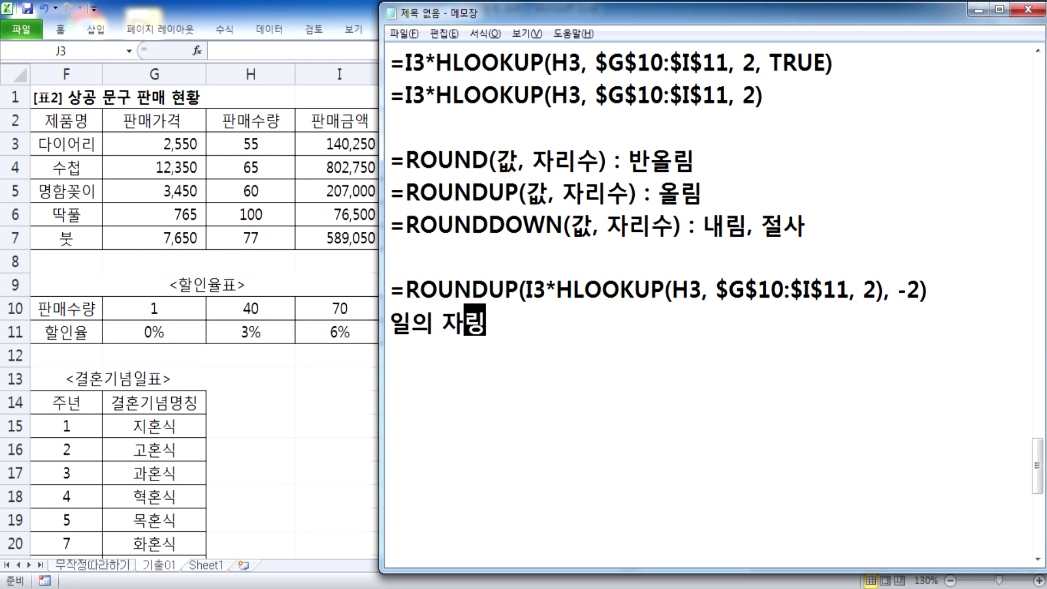
{"action": "type", "text": "반올림,"}
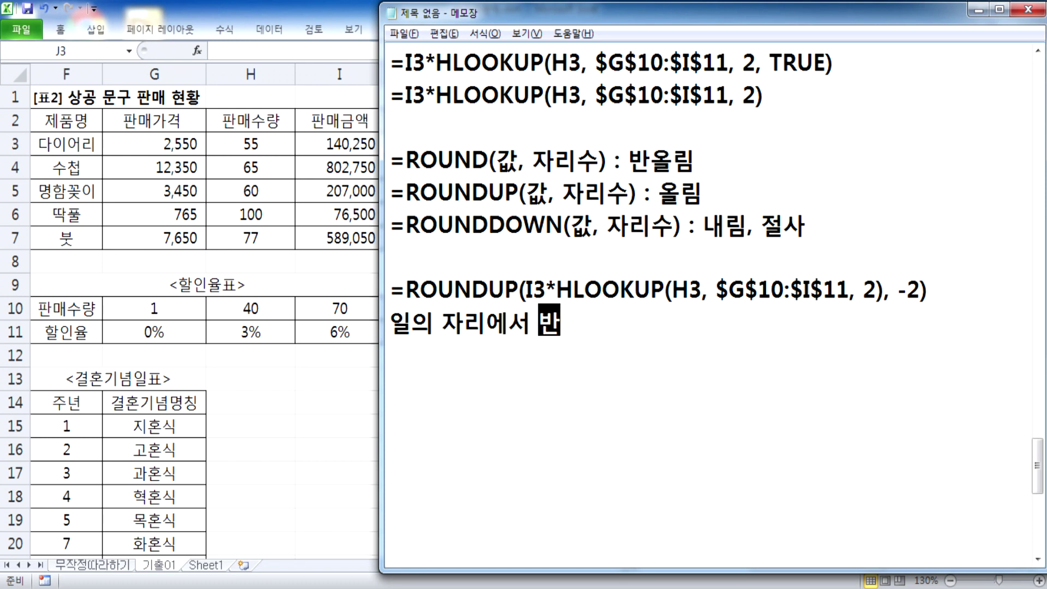
{"action": "key", "text": "BackSpace"}
{"action": "key", "text": "BackSpace"}
{"action": "type", "text": "ㅇ"}
{"action": "key", "text": "BackSpace"}
{"action": "type", "text": "/올림"}
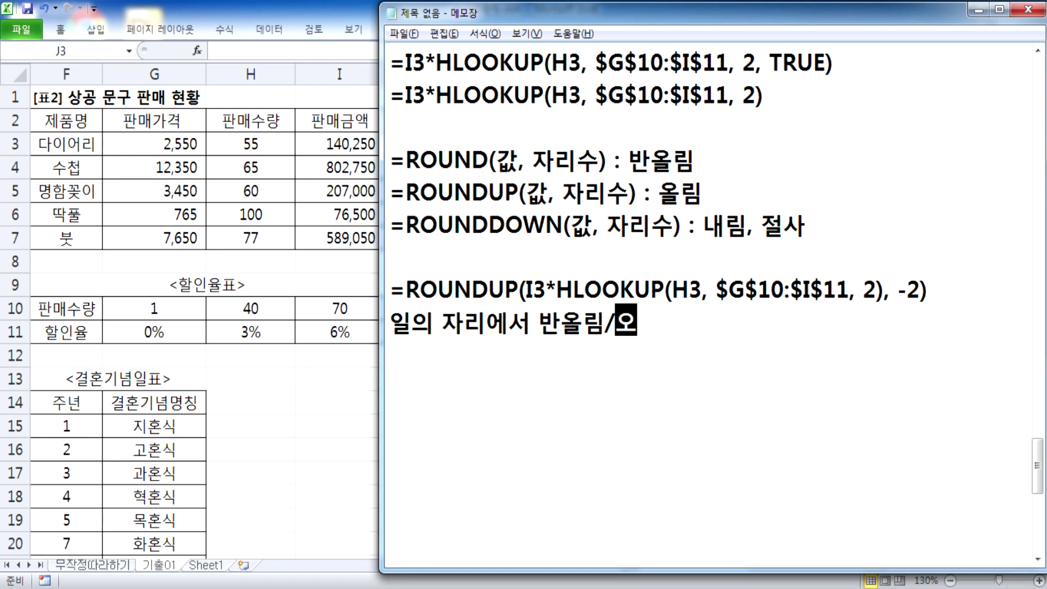
{"action": "type", "text": "/내"}
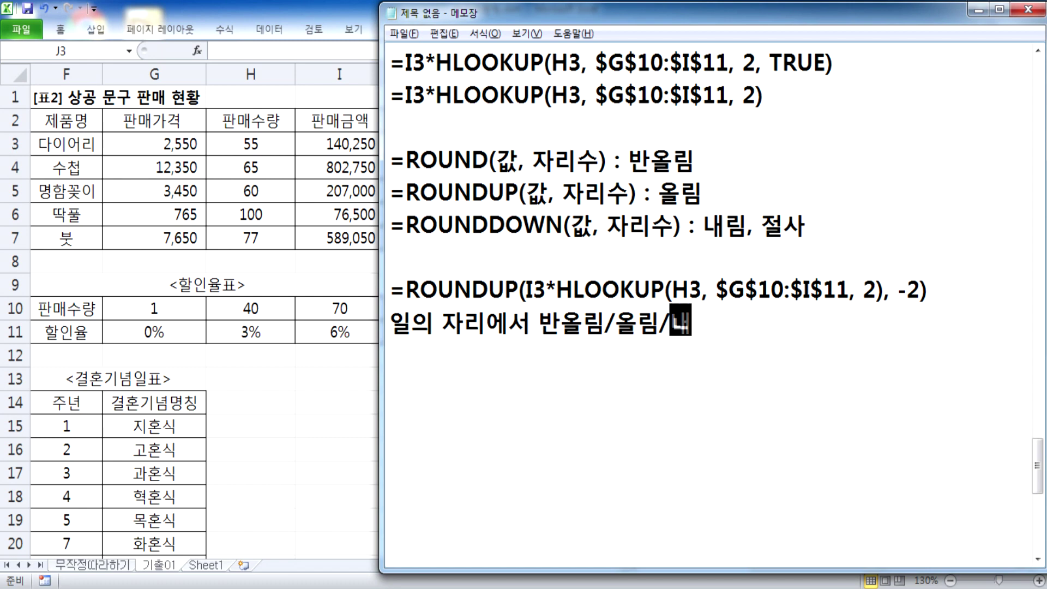
{"action": "type", "text": "림하여 심으"}
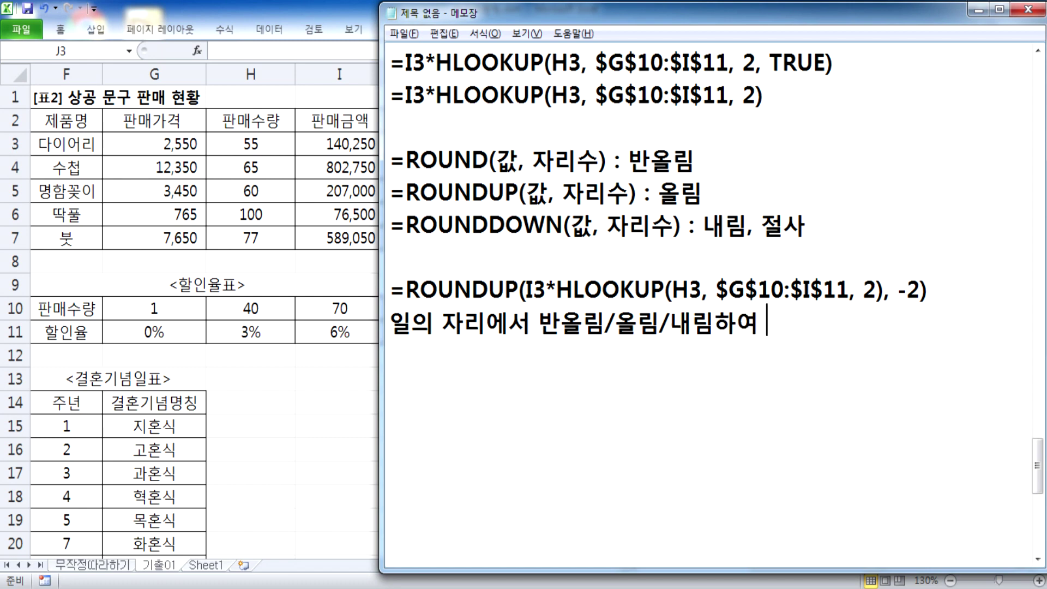
{"action": "key", "text": "BackSpace"}
{"action": "key", "text": "BackSpace"}
{"action": "key", "text": "BackSpace"}
{"action": "type", "text": "십의 자리"}
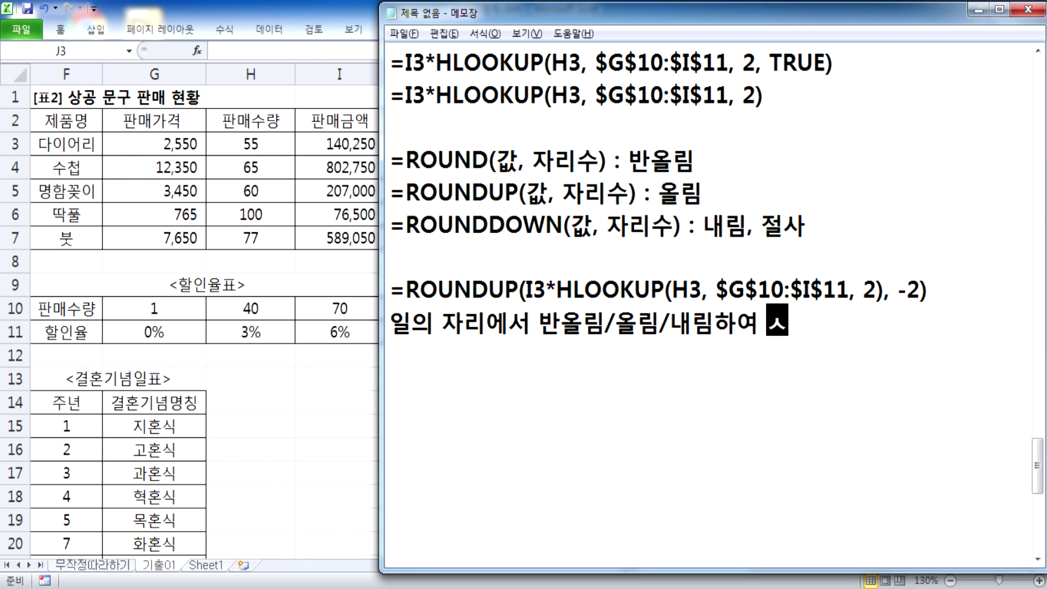
{"action": "type", "text": "로 처리 :"}
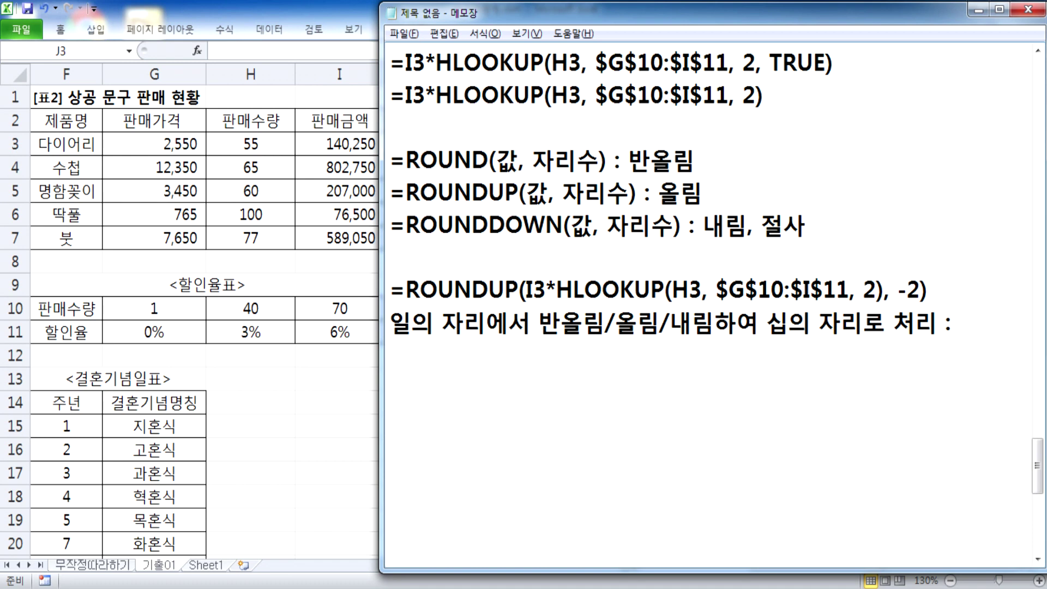
{"action": "type", "text": " -1"}
{"action": "key", "text": "Return"}
Duplicate the -1 note and edit the copy into the 백의 자리 line with digit -2.
{"action": "key", "text": "shift+Up"}
{"action": "key", "text": "ctrl+c"}
{"action": "key", "text": "Left"}
{"action": "key", "text": "ctrl+v"}
{"action": "type", "text": "십"}
{"action": "key", "text": "Delete"}
{"action": "key", "text": "Right"}
{"action": "key", "text": "Right"}
{"action": "key", "text": "Right"}
{"action": "key", "text": "Right"}
{"action": "key", "text": "Right"}
{"action": "key", "text": "Right"}
{"action": "key", "text": "Right"}
{"action": "key", "text": "Right"}
{"action": "key", "text": "Right"}
{"action": "key", "text": "Right"}
{"action": "key", "text": "Right"}
{"action": "key", "text": "Right"}
{"action": "key", "text": "Right"}
{"action": "key", "text": "Right"}
{"action": "key", "text": "Right"}
{"action": "key", "text": "Right"}
{"action": "key", "text": "Right"}
{"action": "key", "text": "Right"}
{"action": "key", "text": "Right"}
{"action": "key", "text": "Right"}
{"action": "key", "text": "Right"}
{"action": "key", "text": "Right"}
{"action": "key", "text": "Right"}
{"action": "key", "text": "Left"}
{"action": "key", "text": "Left"}
{"action": "key", "text": "Left"}
{"action": "type", "text": "ㅅ"}
{"action": "key", "text": "BackSpace"}
{"action": "type", "text": "백"}
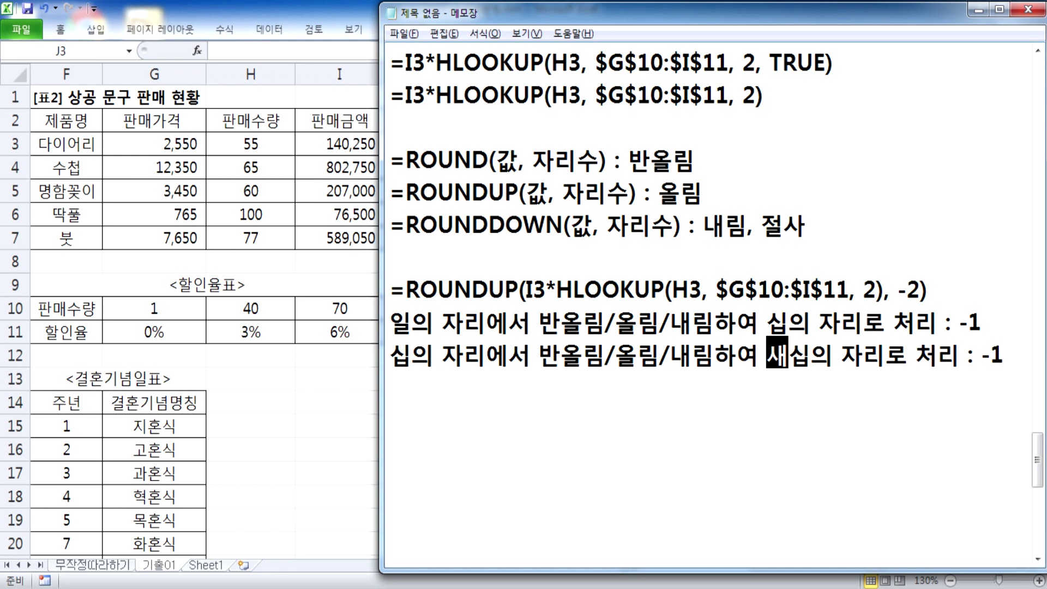
{"action": "key", "text": "Delete"}
{"action": "key", "text": "End"}
{"action": "key", "text": "BackSpace"}
{"action": "type", "text": "2"}
{"action": "key", "text": "Return"}
Paste another copy and edit it into the 천의 자리 line with digit -3.
{"action": "type", "text": "ㅍ"}
{"action": "key", "text": "BackSpace"}
{"action": "key", "text": "ctrl+v"}
{"action": "key", "text": "Up"}
{"action": "type", "text": "백"}
{"action": "key", "text": "Delete"}
{"action": "key", "text": "Right"}
{"action": "key", "text": "Right"}
{"action": "key", "text": "Right"}
{"action": "key", "text": "Right"}
{"action": "key", "text": "Right"}
{"action": "key", "text": "Right"}
{"action": "key", "text": "Right"}
{"action": "key", "text": "Right"}
{"action": "key", "text": "Right"}
{"action": "key", "text": "Right"}
{"action": "key", "text": "Right"}
{"action": "key", "text": "Right"}
{"action": "key", "text": "Right"}
{"action": "key", "text": "Right"}
{"action": "key", "text": "Right"}
{"action": "key", "text": "Right"}
{"action": "key", "text": "Right"}
{"action": "key", "text": "Right"}
{"action": "key", "text": "Right"}
{"action": "key", "text": "Right"}
{"action": "key", "text": "Left"}
{"action": "type", "text": "처ㄴ"}
{"action": "key", "text": "Delete"}
{"action": "key", "text": "End"}
{"action": "key", "text": "BackSpace"}
{"action": "type", "text": "3"}
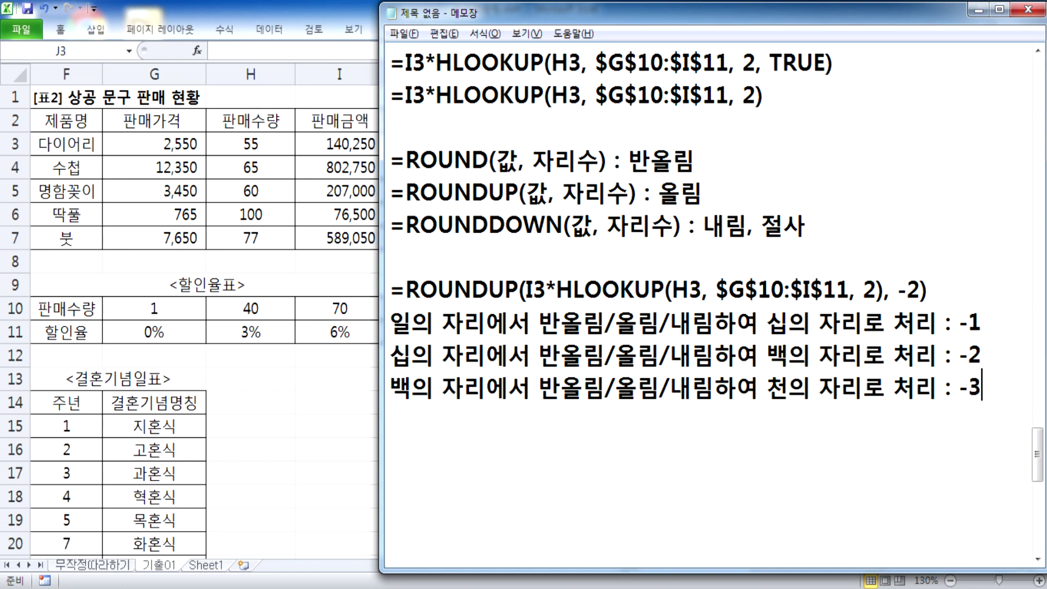
Add the decimal notes '소수이하 없이 처리 : 0' and '소수이하 1자리까지 표시 : 1'.
{"action": "key", "text": "Return"}
{"action": "type", "text": "소수"}
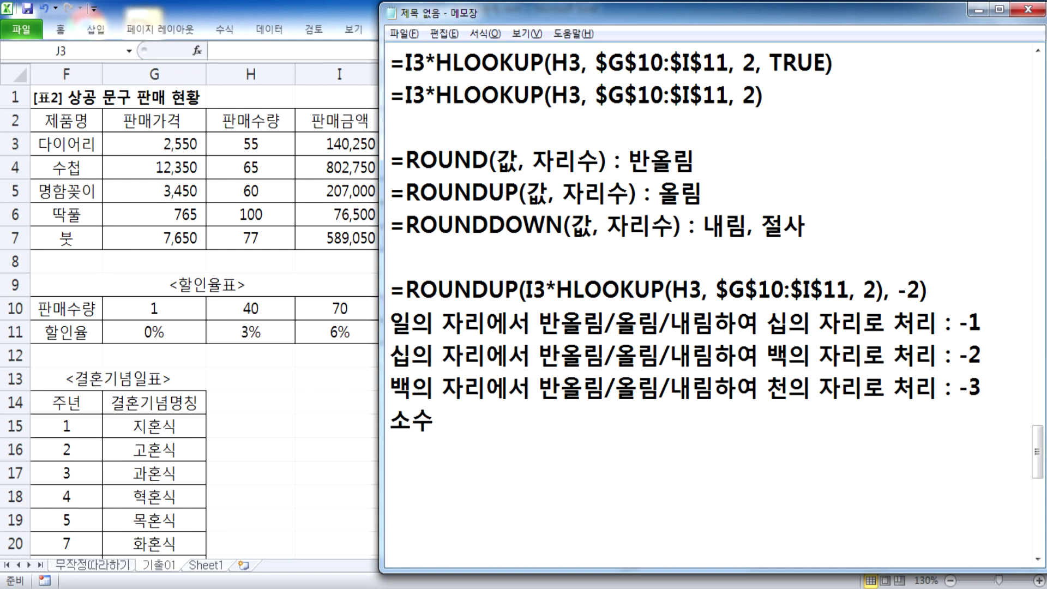
{"action": "type", "text": "이하 어ㅄ이 처리 :"}
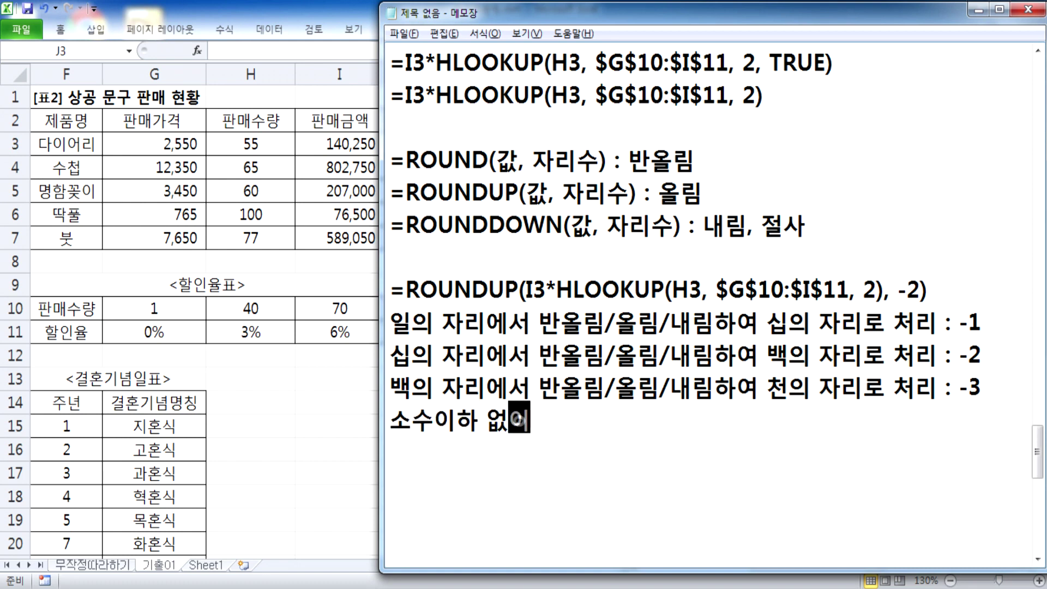
{"action": "type", "text": " 0"}
{"action": "key", "text": "Return"}
{"action": "type", "text": "소"}
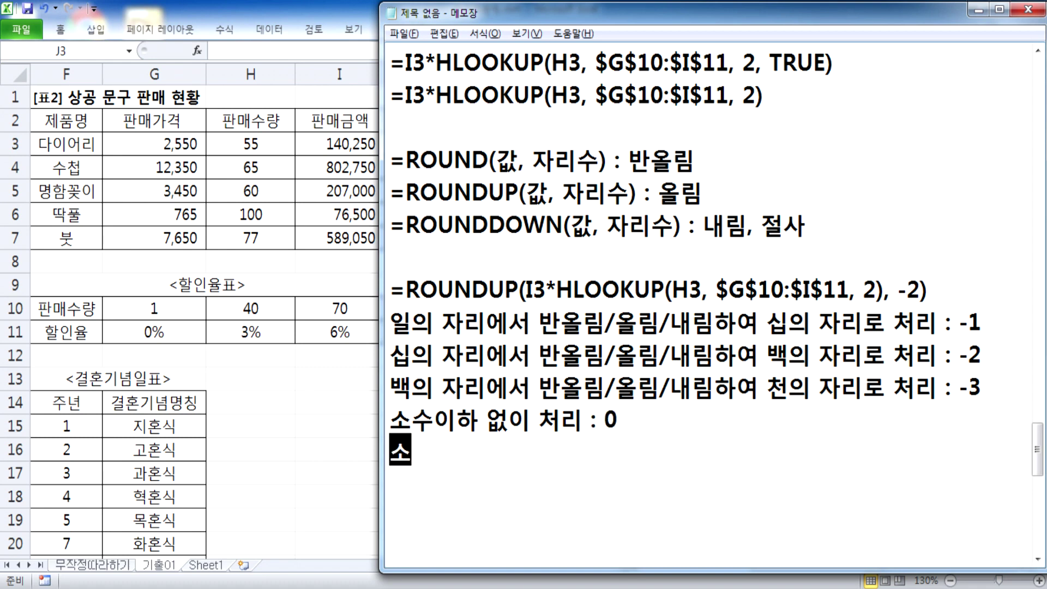
{"action": "type", "text": "수이하 1자리"}
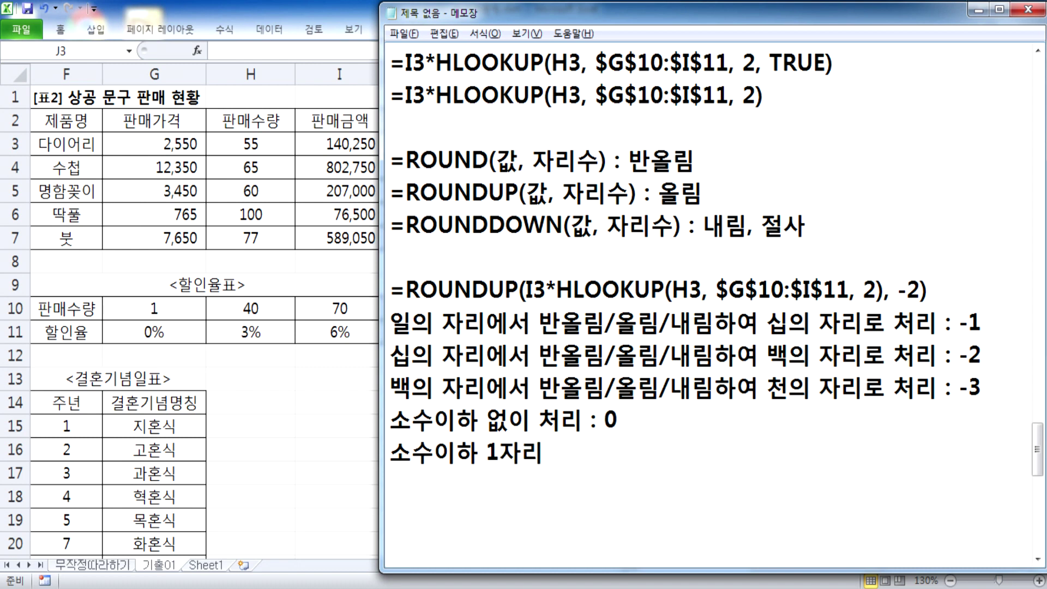
{"action": "type", "text": "까"}
{"action": "type", "text": "지 표시 : 1"}
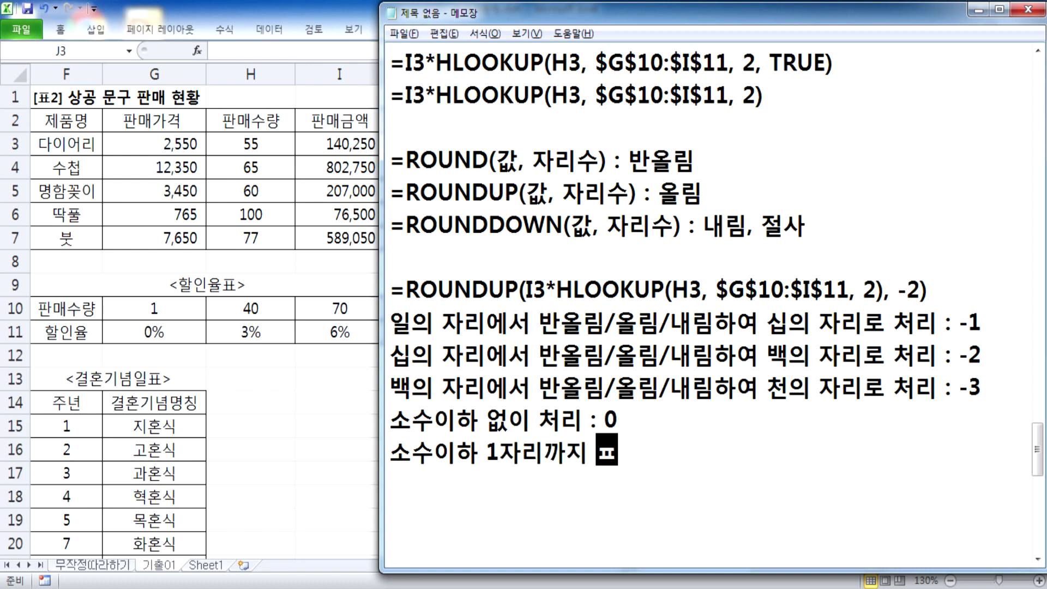
{"action": "key", "text": "Return"}
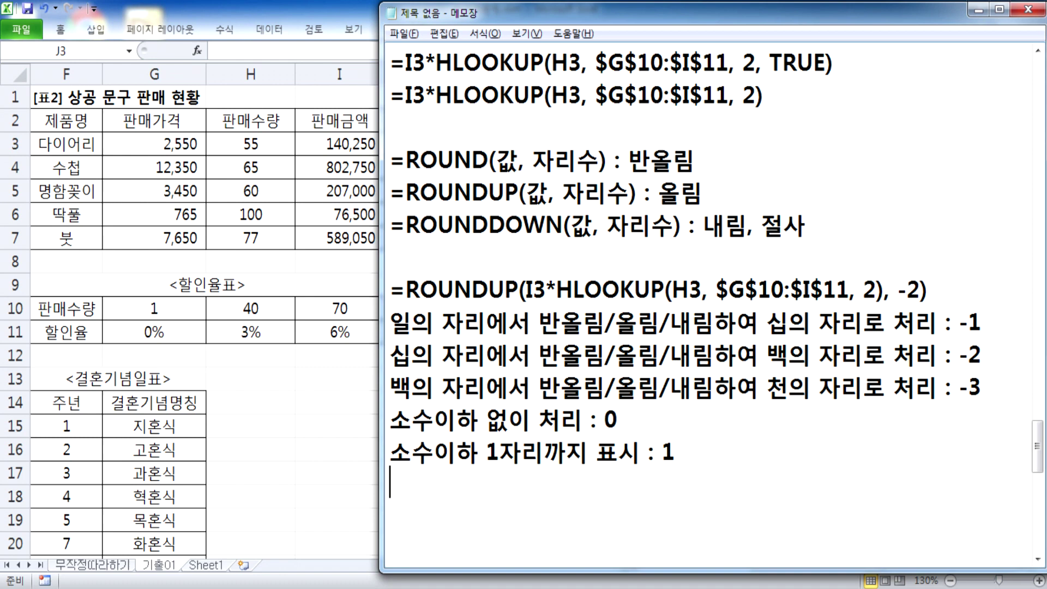
Duplicate the 1-decimal note and change it to '소수이하 2자리까지 표시 : 2'.
{"action": "key", "text": "Up"}
{"action": "key", "text": "shift+Down"}
{"action": "key", "text": "ctrl+c"}
{"action": "key", "text": "Right"}
{"action": "key", "text": "ctrl+v"}
{"action": "key", "text": "Left"}
{"action": "key", "text": "Left"}
{"action": "key", "text": "Left"}
{"action": "key", "text": "Left"}
{"action": "key", "text": "Left"}
{"action": "key", "text": "Left"}
{"action": "key", "text": "Left"}
{"action": "key", "text": "Left"}
{"action": "key", "text": "Left"}
{"action": "key", "text": "Left"}
{"action": "key", "text": "Left"}
{"action": "key", "text": "Left"}
{"action": "key", "text": "Left"}
{"action": "key", "text": "Left"}
{"action": "key", "text": "Right"}
{"action": "key", "text": "Delete"}
{"action": "type", "text": "2"}
{"action": "key", "text": "End"}
{"action": "key", "text": "Left"}
{"action": "key", "text": "Delete"}
{"action": "type", "text": "2"}
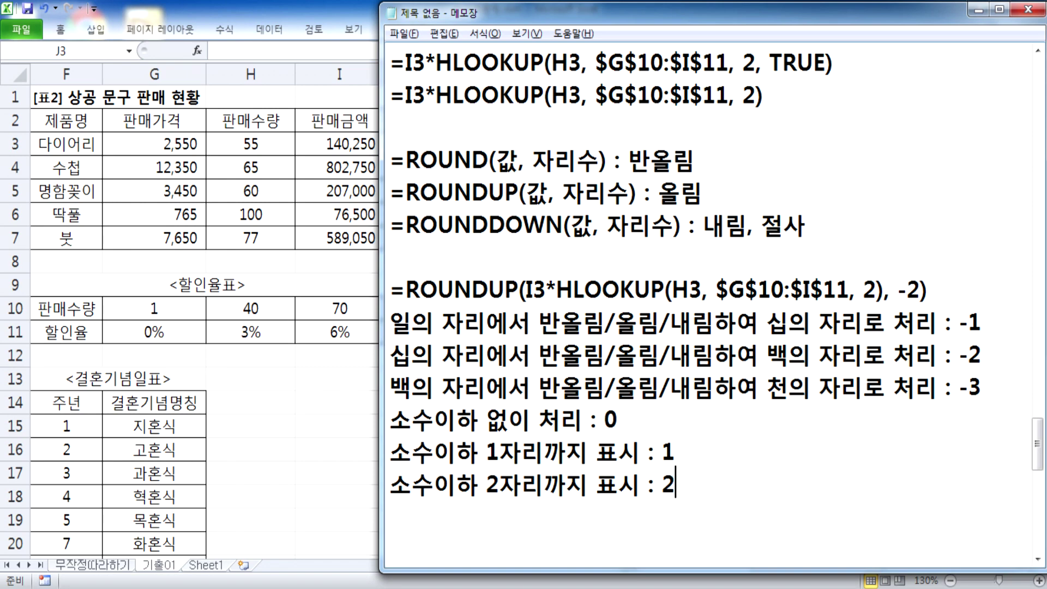
{"action": "scroll", "coordinate": [1009, 514], "scroll_direction": "down", "scroll_amount": 1}
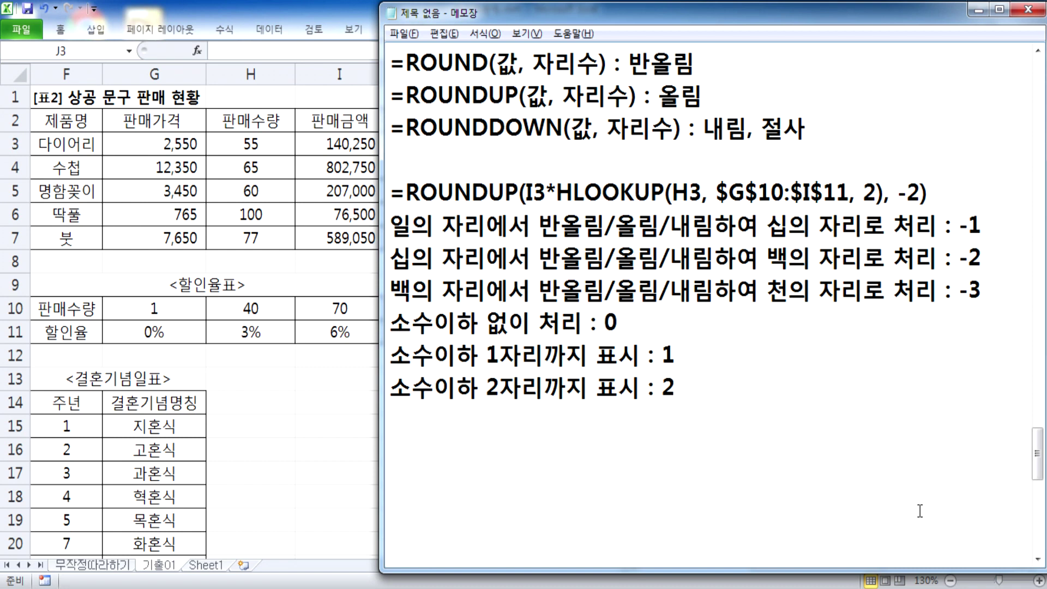
{"action": "key", "text": "Return"}
Widen the Notepad window leftward over the spreadsheet and scroll up to the 문제2 lines.
{"action": "scroll", "coordinate": [1024, 490], "scroll_direction": "up", "scroll_amount": 2}
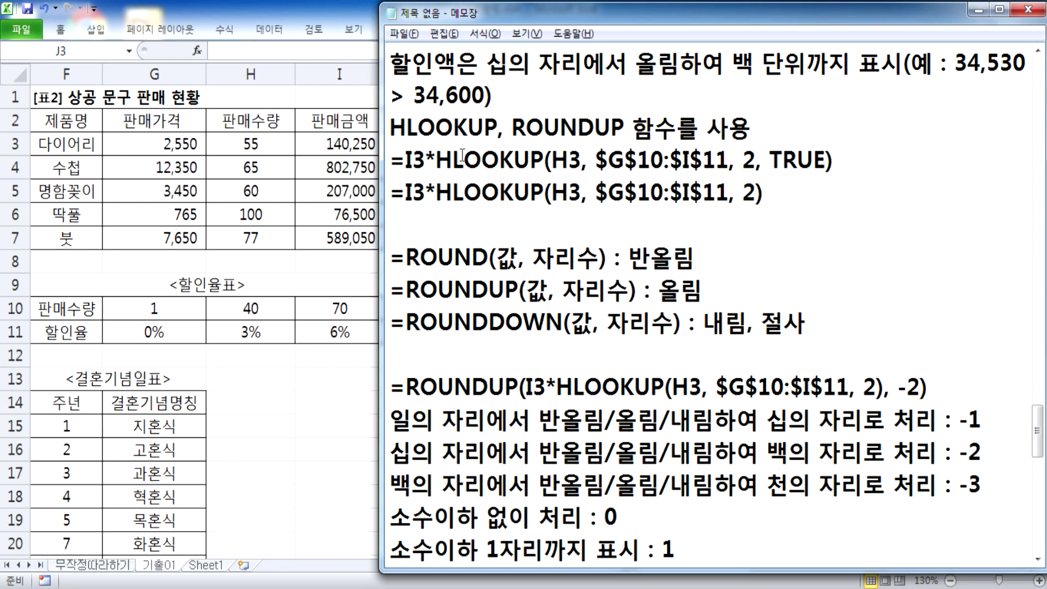
{"action": "left_click_drag", "start_coordinate": [382, 160], "coordinate": [263, 160]}
{"action": "scroll", "coordinate": [458, 205], "scroll_direction": "up", "scroll_amount": 4}
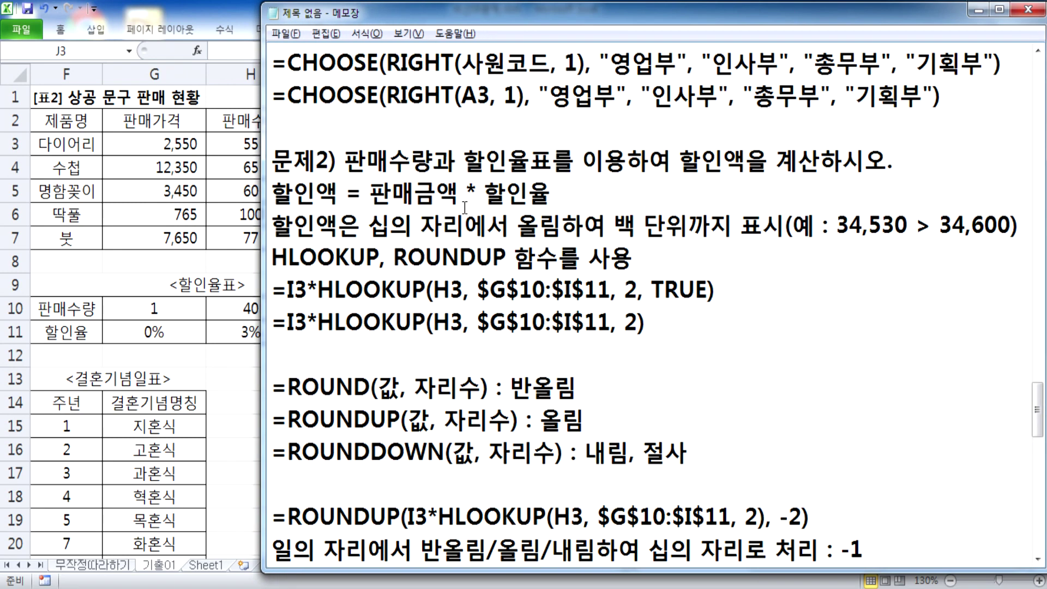
Highlight 십의 자리, 백 단위, the example 34,530 > 34,600 and 할인율 in the requirement.
{"action": "left_click_drag", "start_coordinate": [838, 225], "coordinate": [907, 225]}
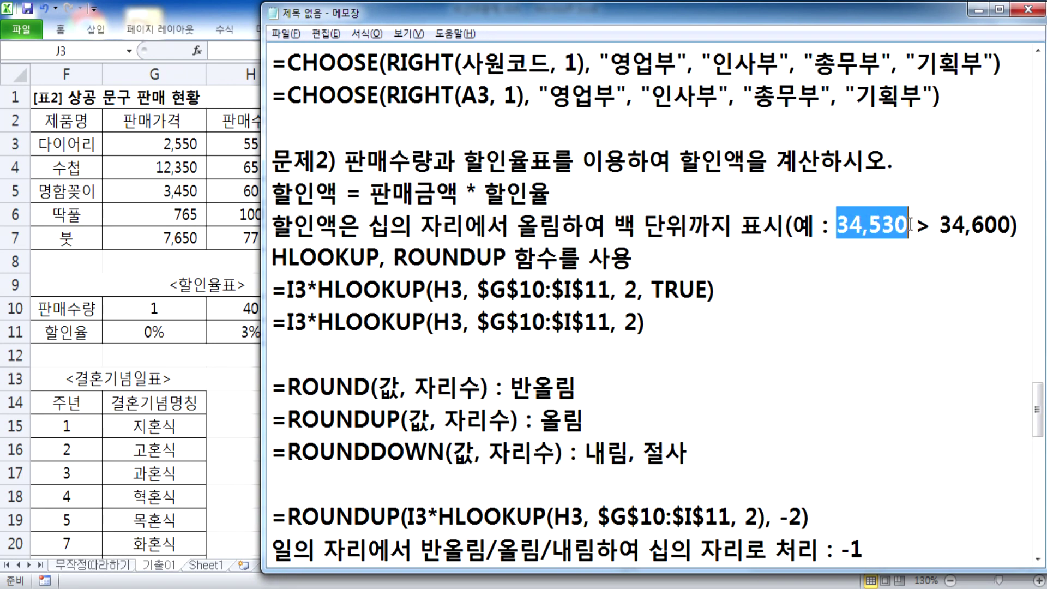
{"action": "left_click_drag", "start_coordinate": [971, 225], "coordinate": [984, 225]}
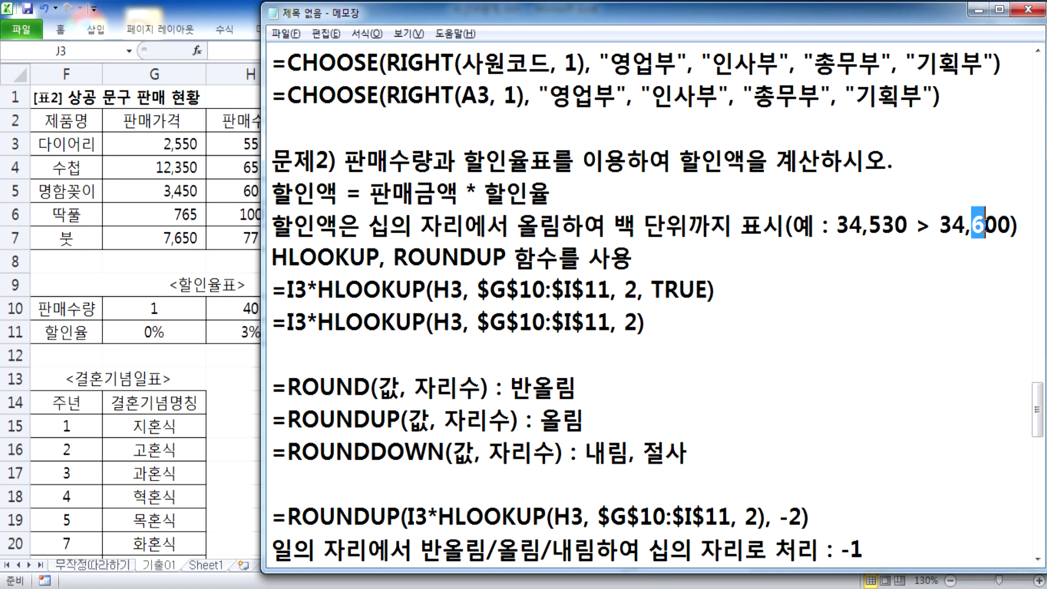
{"action": "left_click_drag", "start_coordinate": [372, 224], "coordinate": [469, 225]}
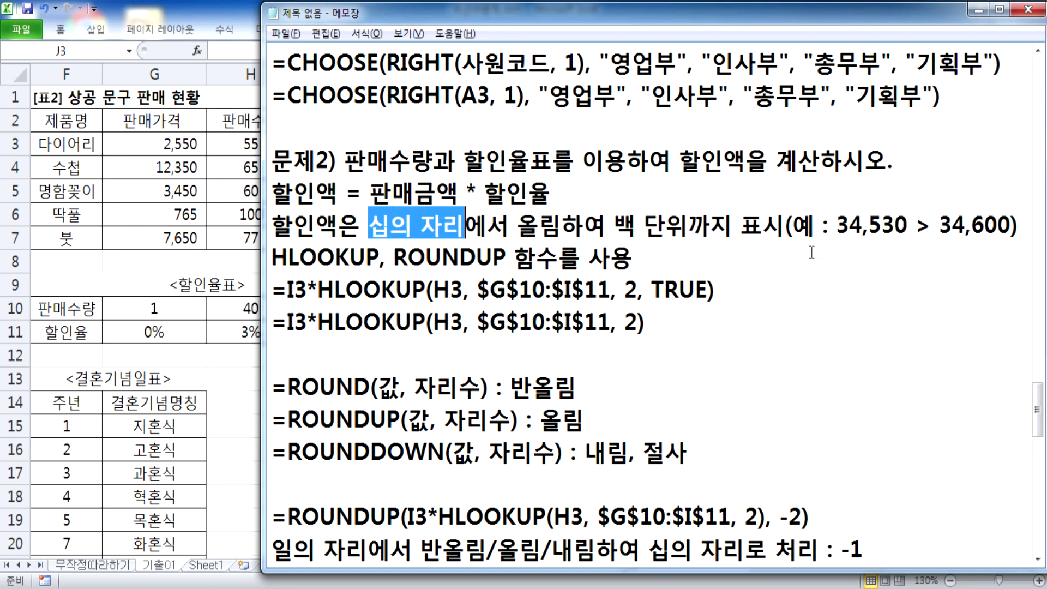
{"action": "left_click_drag", "start_coordinate": [880, 225], "coordinate": [894, 226]}
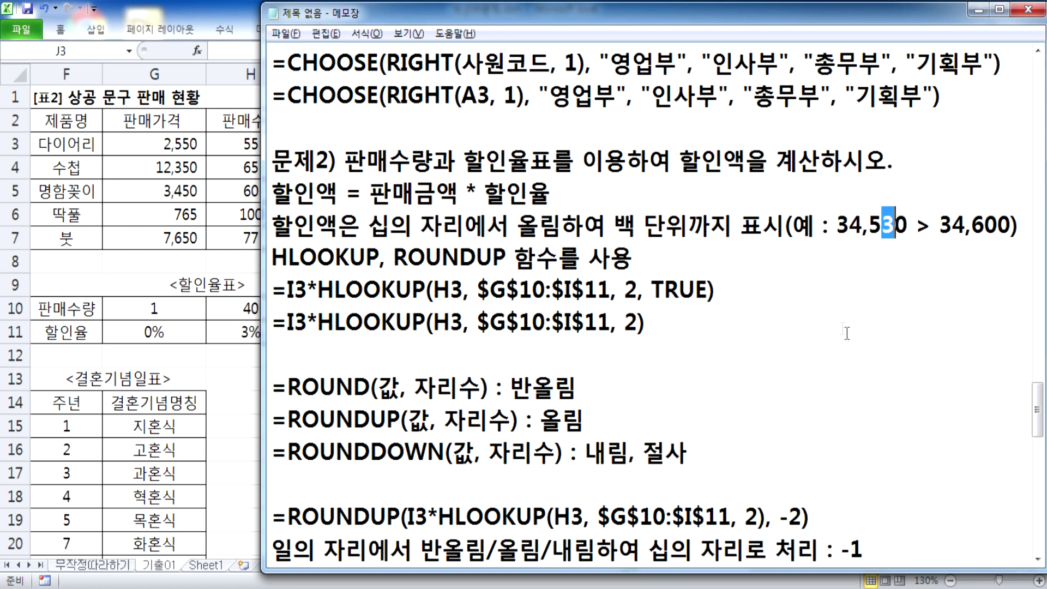
{"action": "left_click_drag", "start_coordinate": [613, 224], "coordinate": [685, 226]}
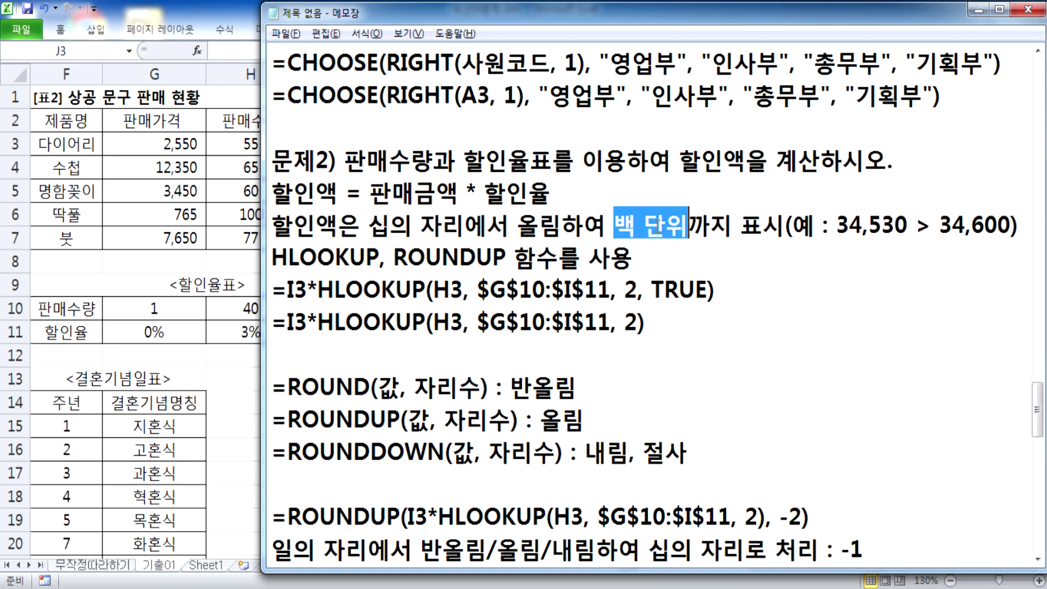
{"action": "left_click", "coordinate": [652, 225]}
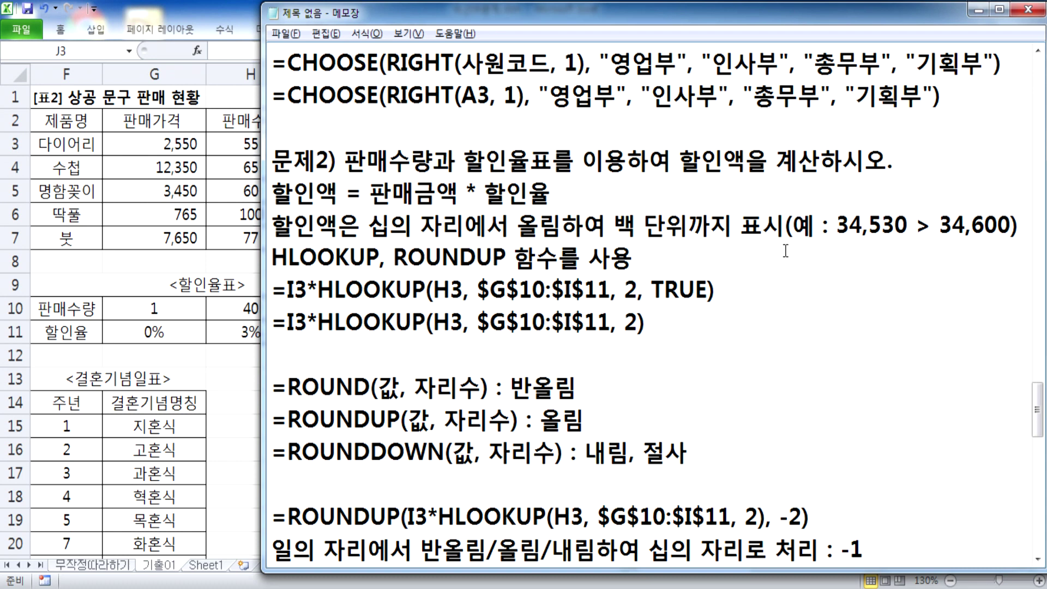
{"action": "left_click_drag", "start_coordinate": [971, 225], "coordinate": [984, 226]}
{"action": "left_click_drag", "start_coordinate": [786, 224], "coordinate": [1018, 223]}
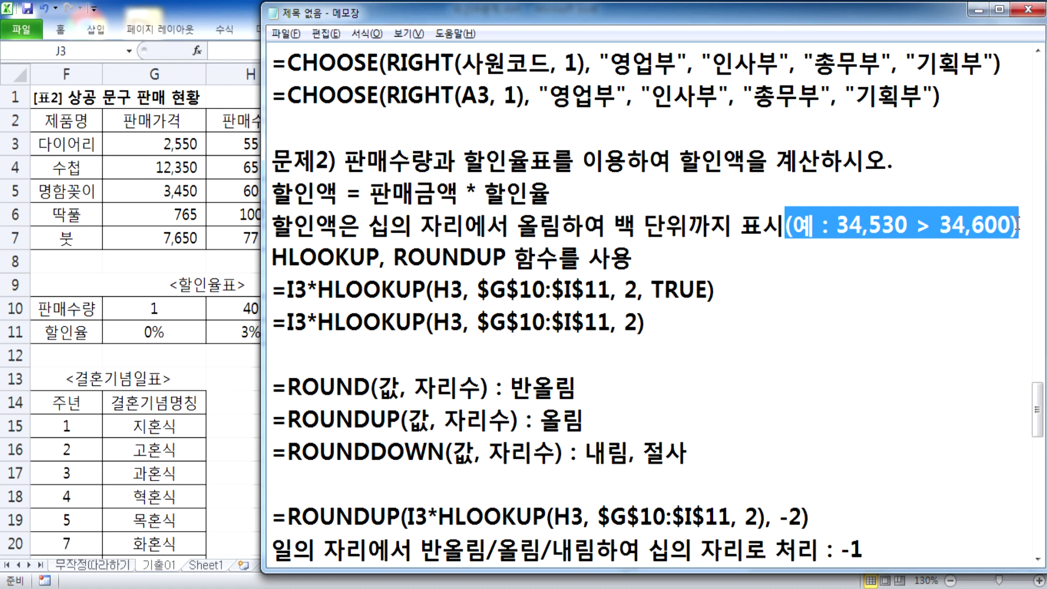
{"action": "double_click", "coordinate": [607, 186]}
{"action": "left_click", "coordinate": [615, 191]}
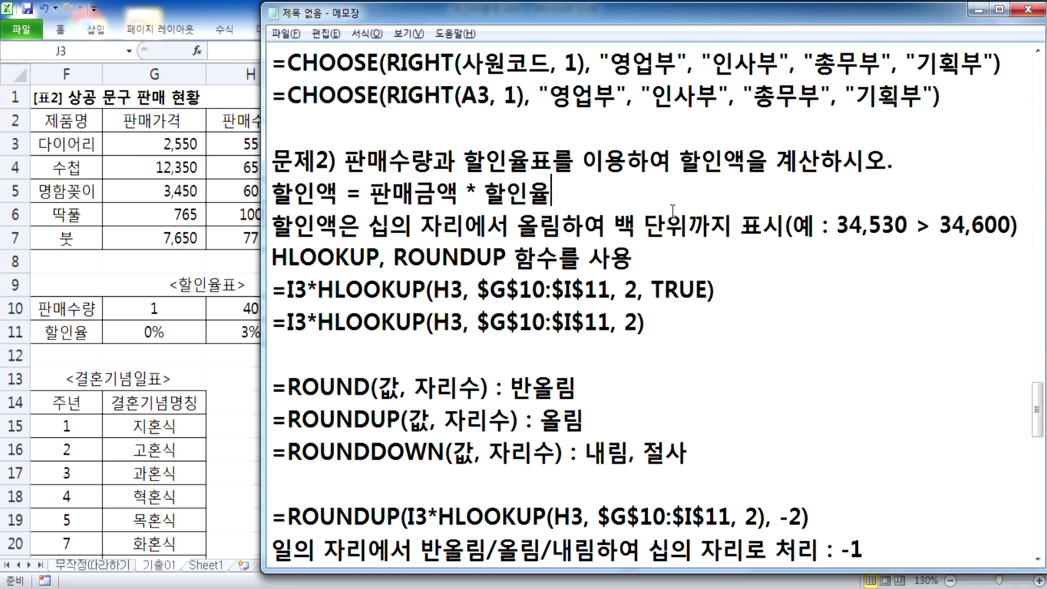
{"action": "scroll", "coordinate": [593, 266], "scroll_direction": "down", "scroll_amount": 3}
Type the line '예시, 반올림하여 소수이하 1자리까지 표시하시오' on the last line.
{"action": "scroll", "coordinate": [593, 265], "scroll_direction": "down", "scroll_amount": 2}
{"action": "left_click", "coordinate": [496, 266]}
{"action": "type", "text": "ㅇㅖ시, "}
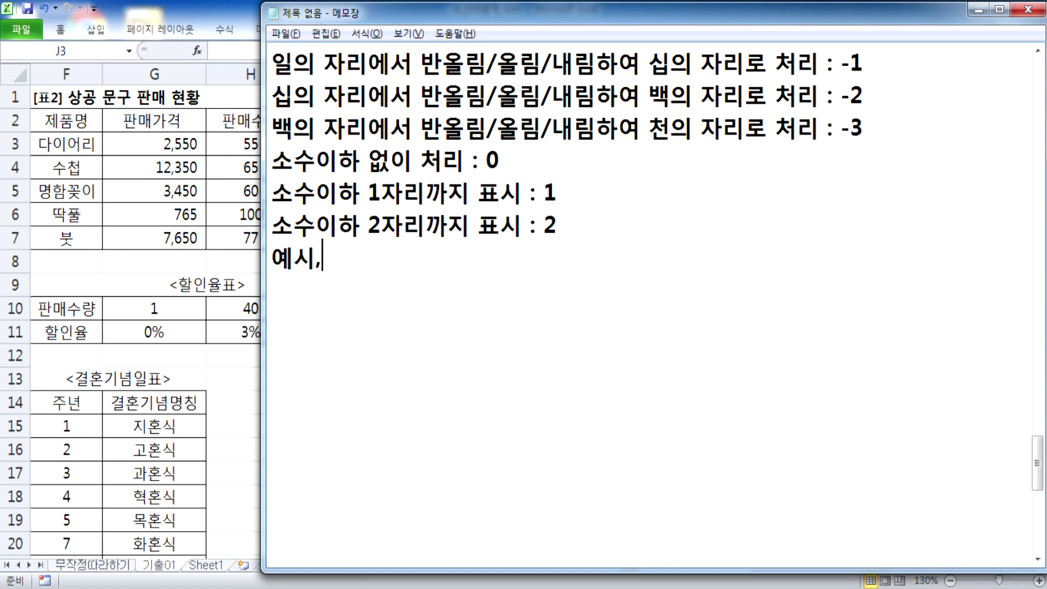
{"action": "type", "text": "소소"}
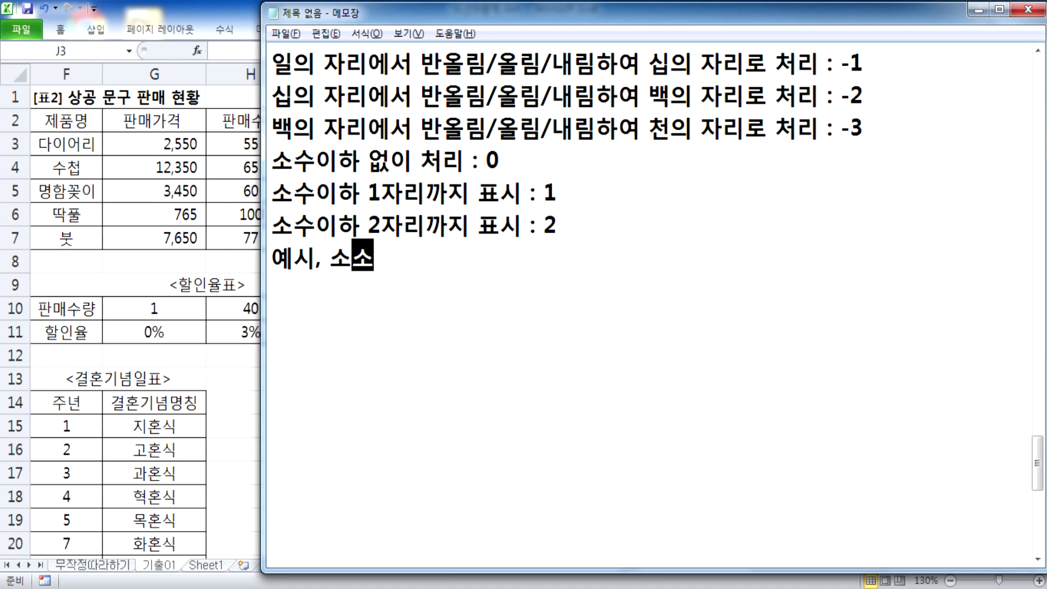
{"action": "type", "text": "수이하 12"}
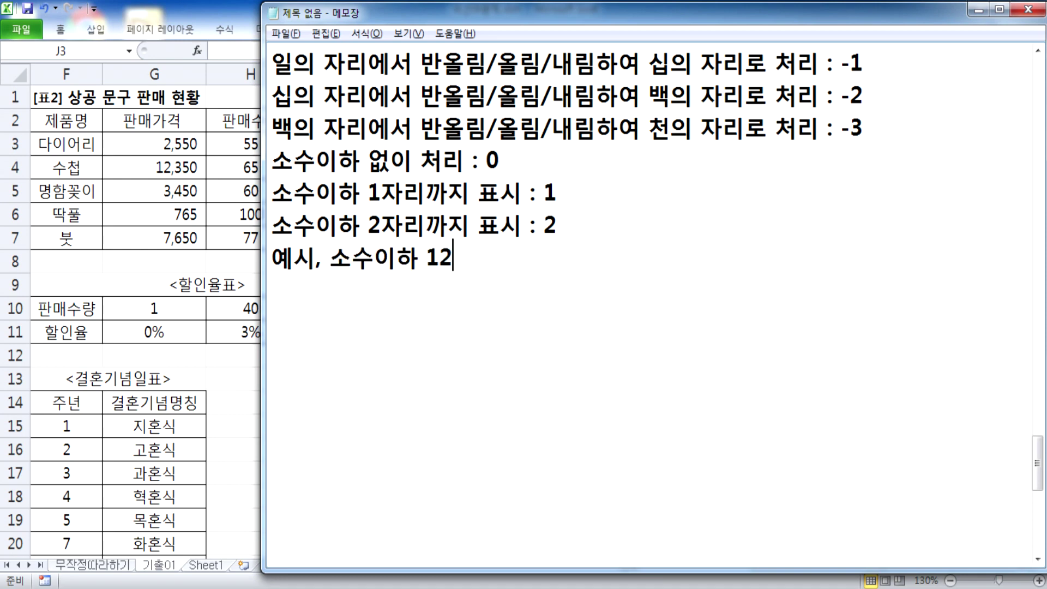
{"action": "key", "text": "BackSpace"}
{"action": "type", "text": "자릭"}
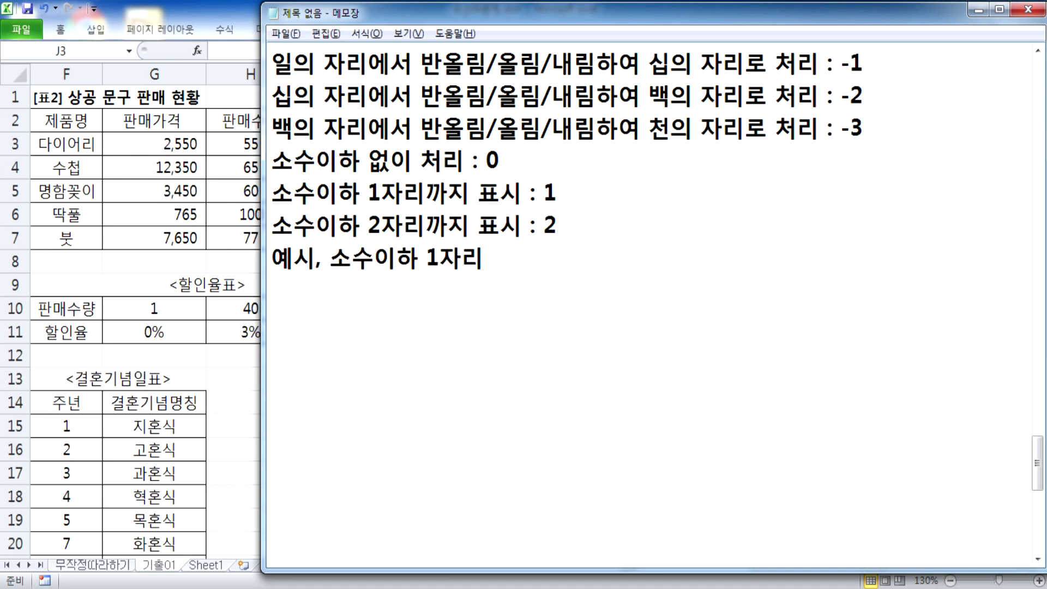
{"action": "type", "text": "까지 표시하시오"}
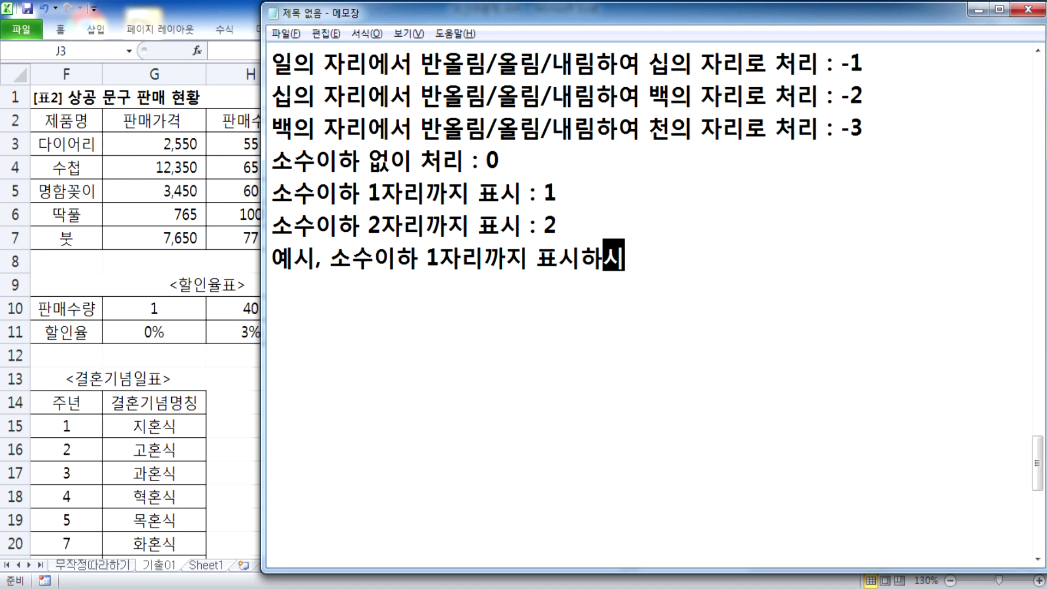
{"action": "key", "text": "Left"}
{"action": "key", "text": "Left"}
{"action": "key", "text": "Left"}
{"action": "key", "text": "Left"}
{"action": "key", "text": "Left"}
{"action": "key", "text": "Left"}
{"action": "key", "text": "Left"}
{"action": "key", "text": "Left"}
{"action": "key", "text": "Left"}
{"action": "key", "text": "Left"}
{"action": "key", "text": "Left"}
{"action": "key", "text": "Left"}
{"action": "key", "text": "Left"}
{"action": "key", "text": "Left"}
{"action": "key", "text": "Left"}
{"action": "key", "text": "Left"}
{"action": "type", "text": "ㅅ반올림하여"}
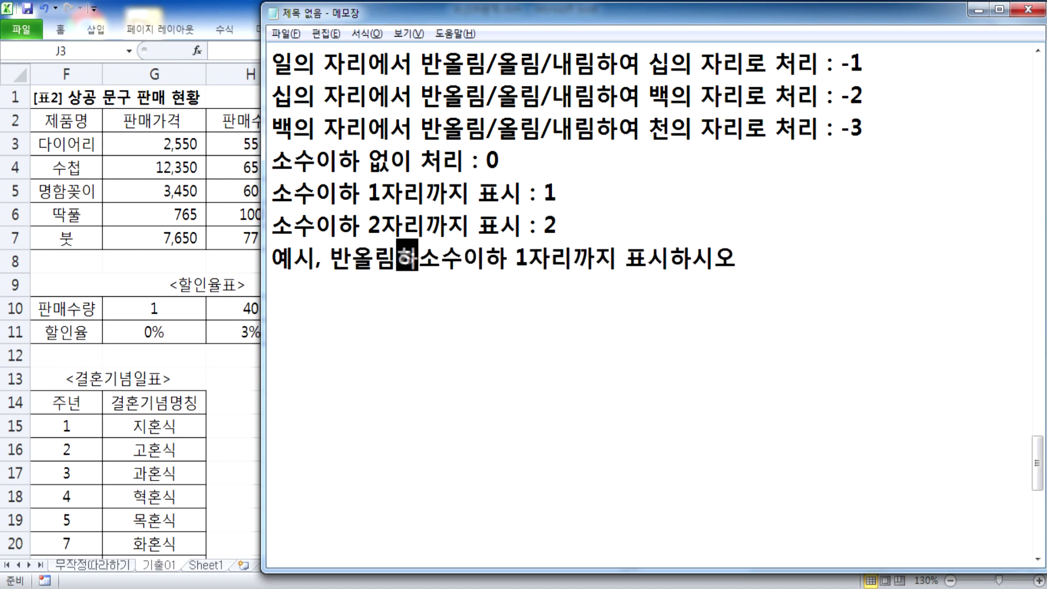
{"action": "left_click", "coordinate": [767, 257]}
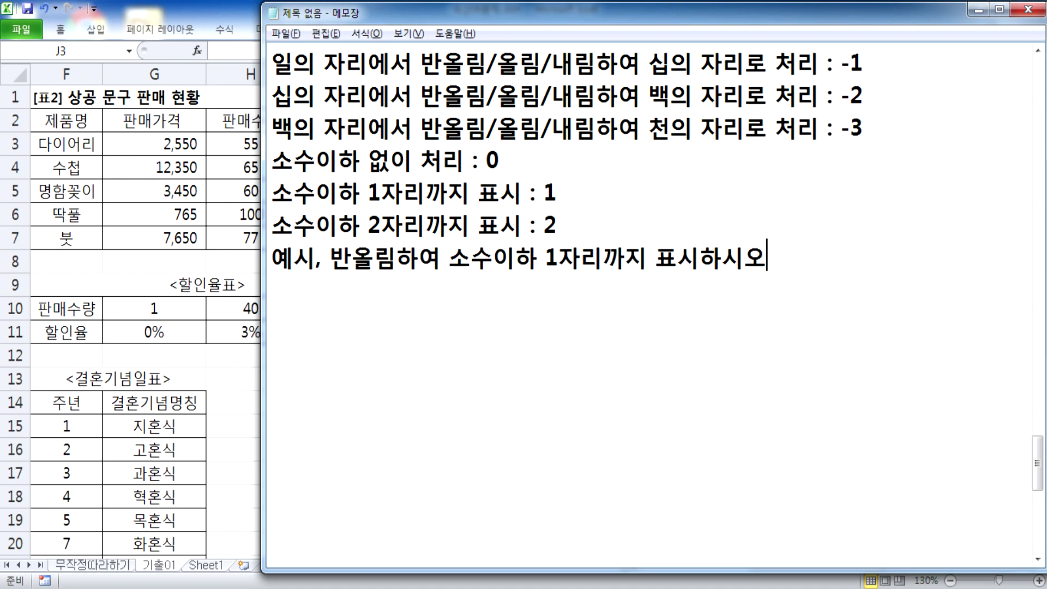
Change the prefix to [예] and append '(예, 67.78 > 67.8)', then start a new line.
{"action": "key", "text": "Home"}
{"action": "type", "text": "["}
{"action": "key", "text": "Right"}
{"action": "key", "text": "Right"}
{"action": "key", "text": "Left"}
{"action": "type", "text": "]"}
{"action": "key", "text": "Delete"}
{"action": "key", "text": "Delete"}
{"action": "key", "text": "End"}
{"action": "type", "text": "(예"}
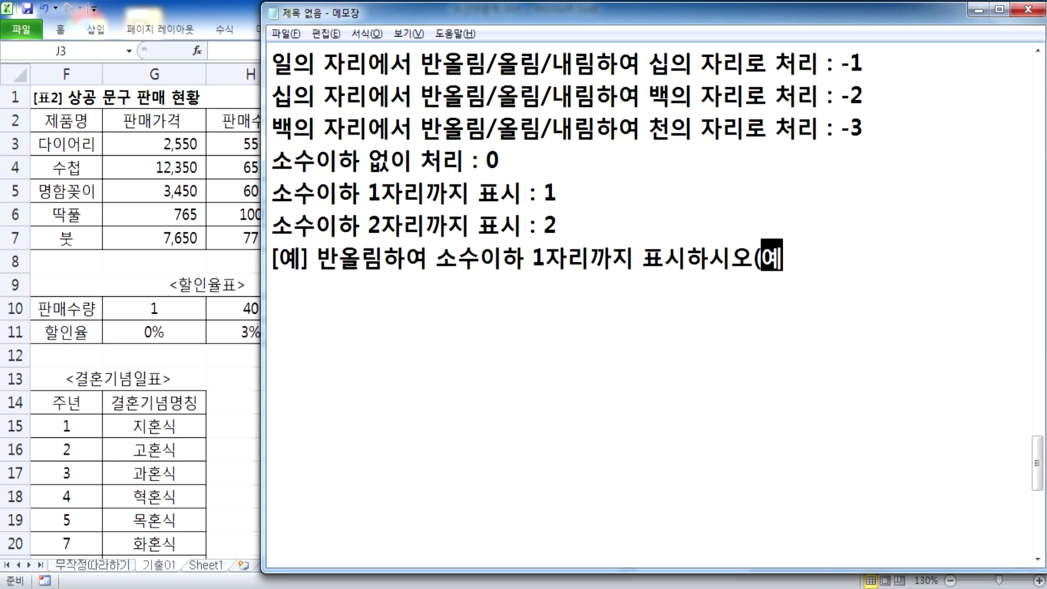
{"action": "type", "text": ", 6"}
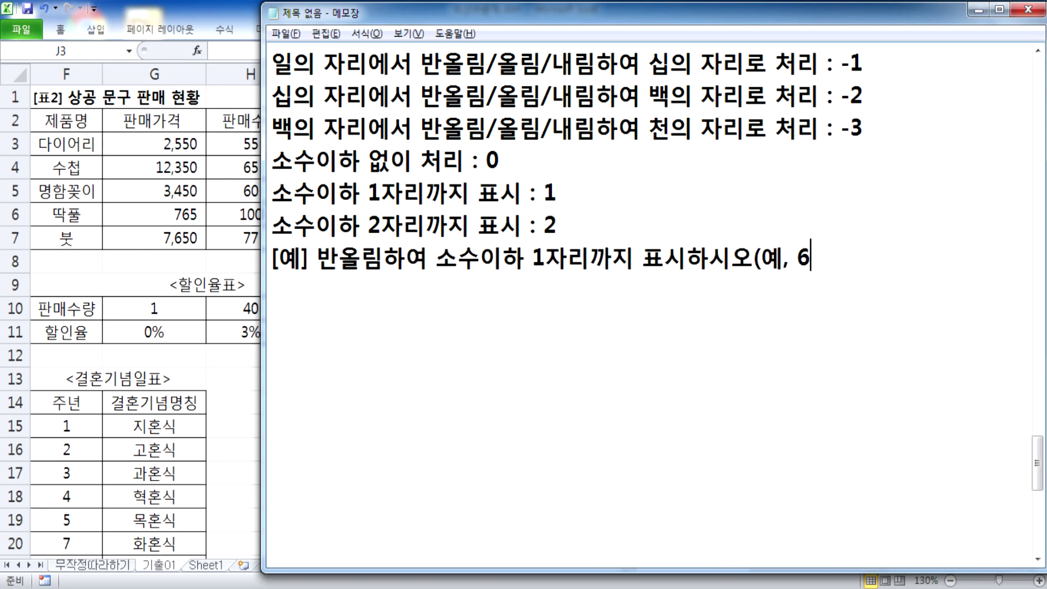
{"action": "type", "text": "7.78 > 67.8"}
{"action": "type", "text": ")"}
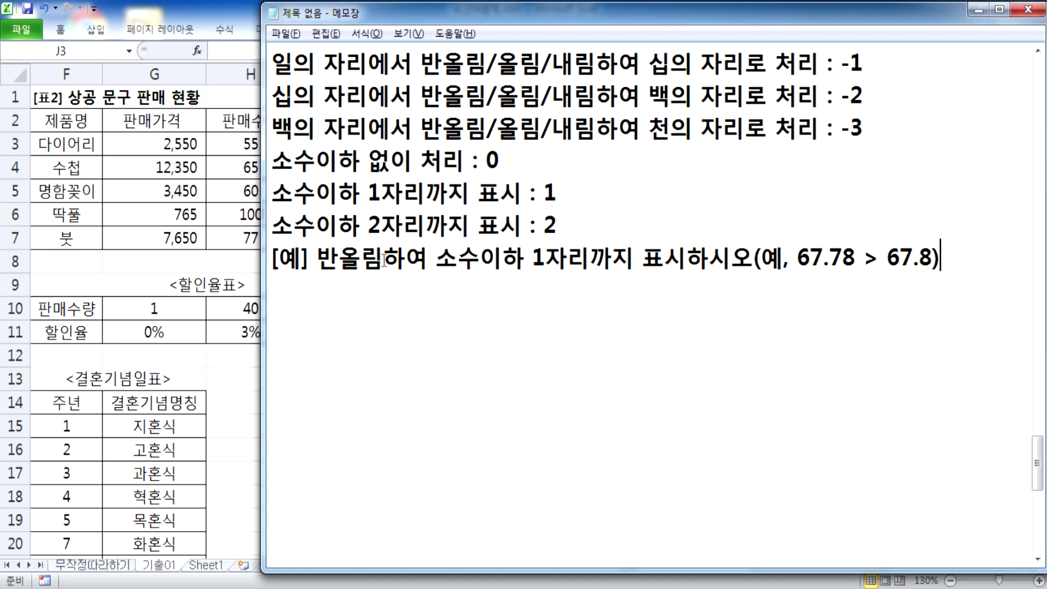
{"action": "left_click_drag", "start_coordinate": [829, 258], "coordinate": [855, 258]}
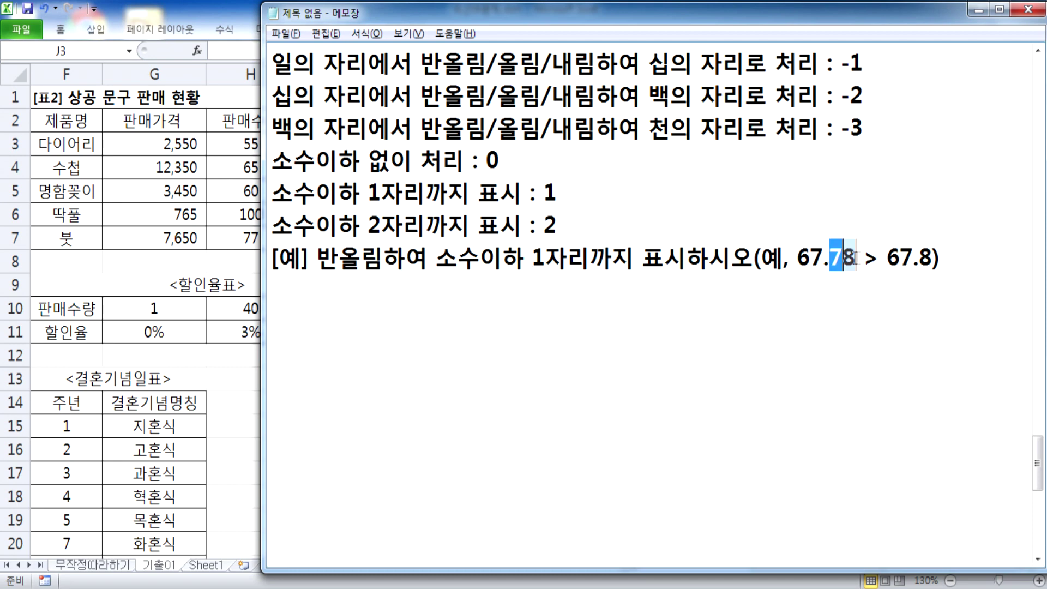
{"action": "left_click", "coordinate": [932, 256]}
{"action": "key", "text": "Return"}
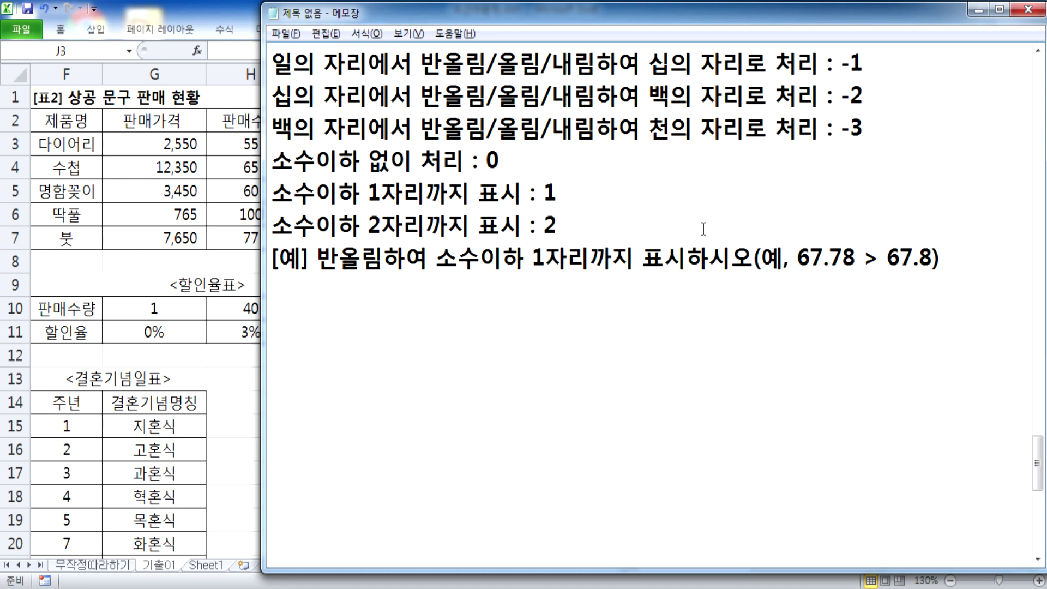
{"action": "scroll", "coordinate": [708, 284], "scroll_direction": "up", "scroll_amount": 2}
Scroll up to review the =ROUND/ROUNDUP/ROUNDDOWN lines, then switch back to Excel's sales sheet.
{"action": "scroll", "coordinate": [560, 297], "scroll_direction": "down", "scroll_amount": 1}
{"action": "double_click", "coordinate": [556, 292]}
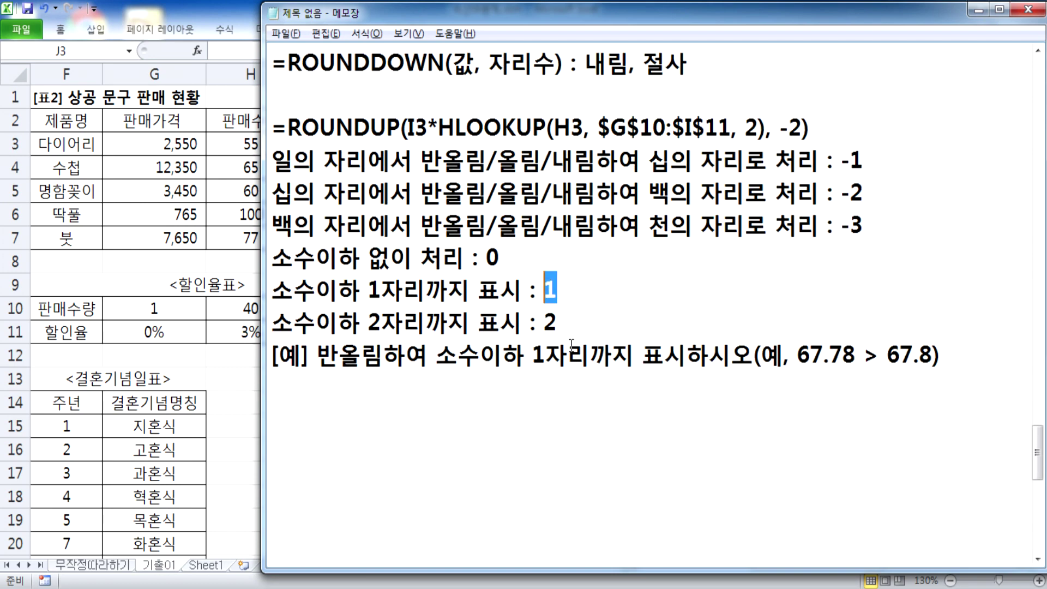
{"action": "scroll", "coordinate": [571, 345], "scroll_direction": "up", "scroll_amount": 1}
{"action": "left_click_drag", "start_coordinate": [353, 95], "coordinate": [479, 94]}
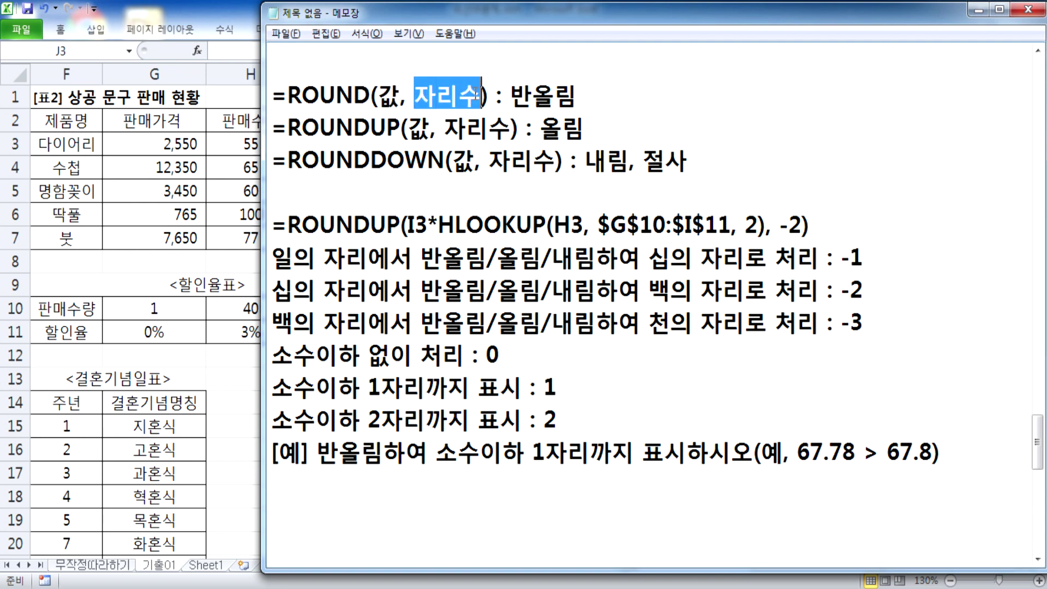
{"action": "scroll", "coordinate": [571, 287], "scroll_direction": "down", "scroll_amount": 2}
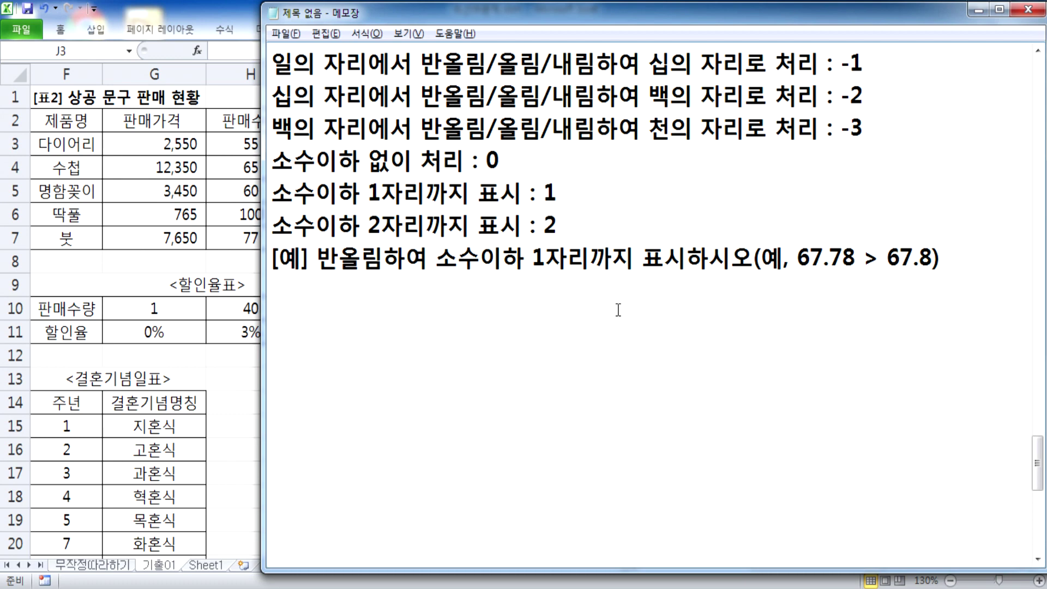
{"action": "key", "text": "alt+Tab"}
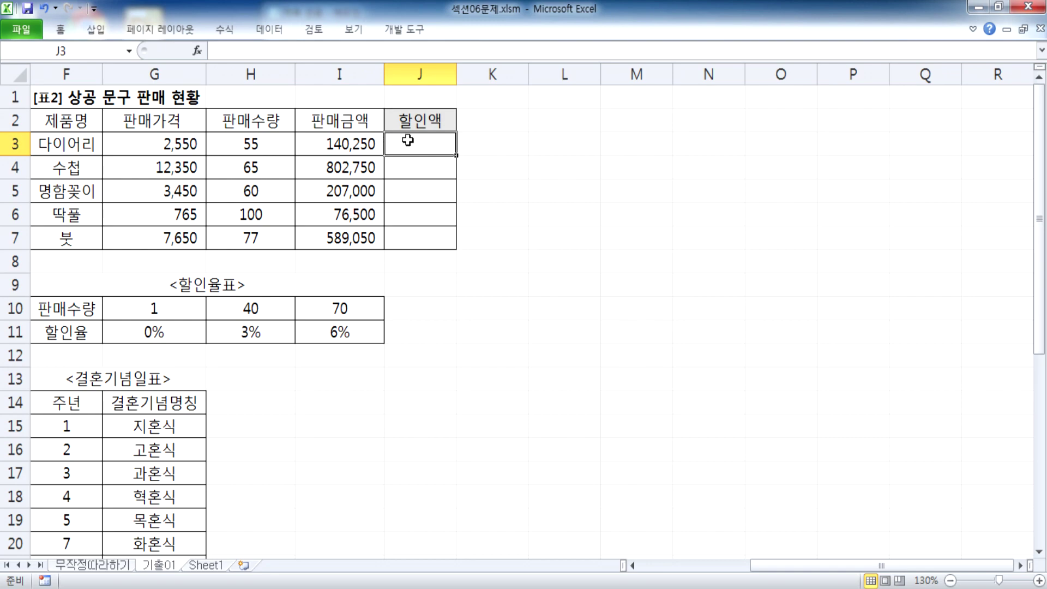
Copy the =ROUNDUP(I3*HLOOKUP(H3, $G$10:$I$11, 2), -2) line from Notepad into cell J3.
{"action": "key", "text": "alt+Tab"}
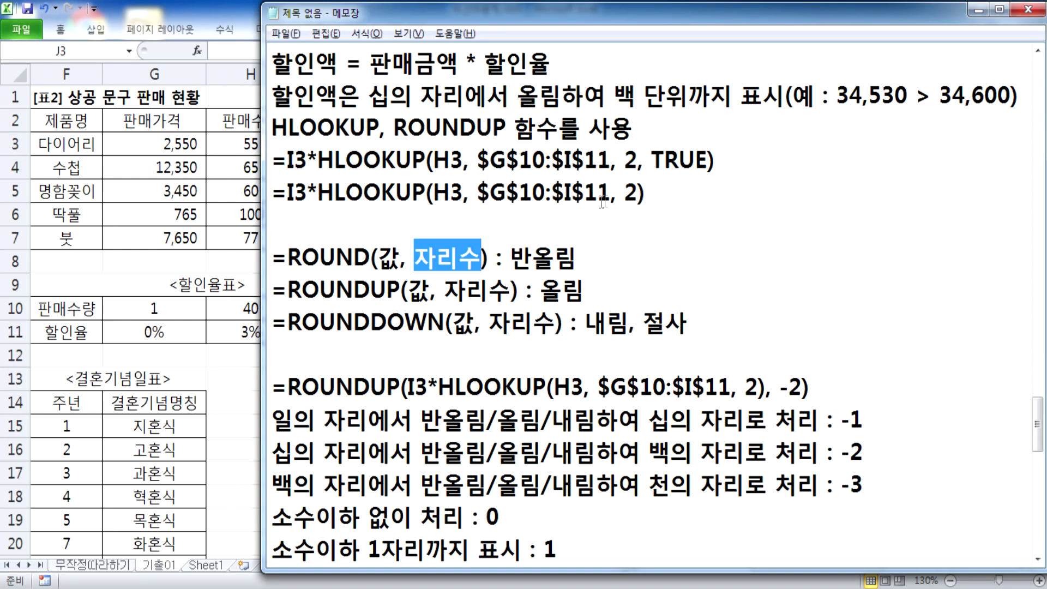
{"action": "left_click_drag", "start_coordinate": [810, 387], "coordinate": [270, 388]}
{"action": "key", "text": "ctrl+c"}
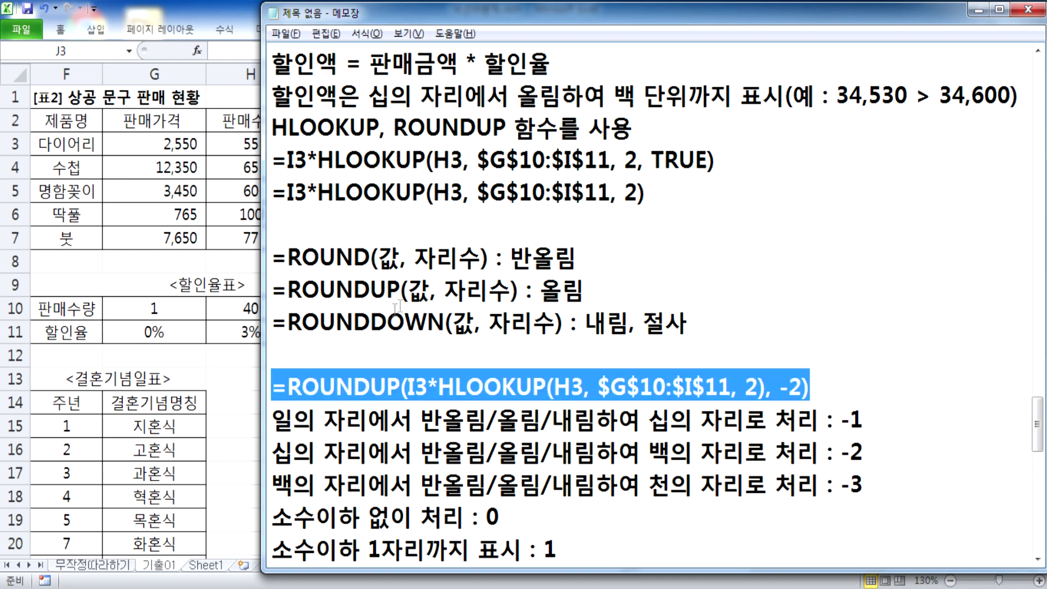
{"action": "key", "text": "alt+Tab"}
{"action": "double_click", "coordinate": [433, 146]}
{"action": "key", "text": "ctrl+v"}
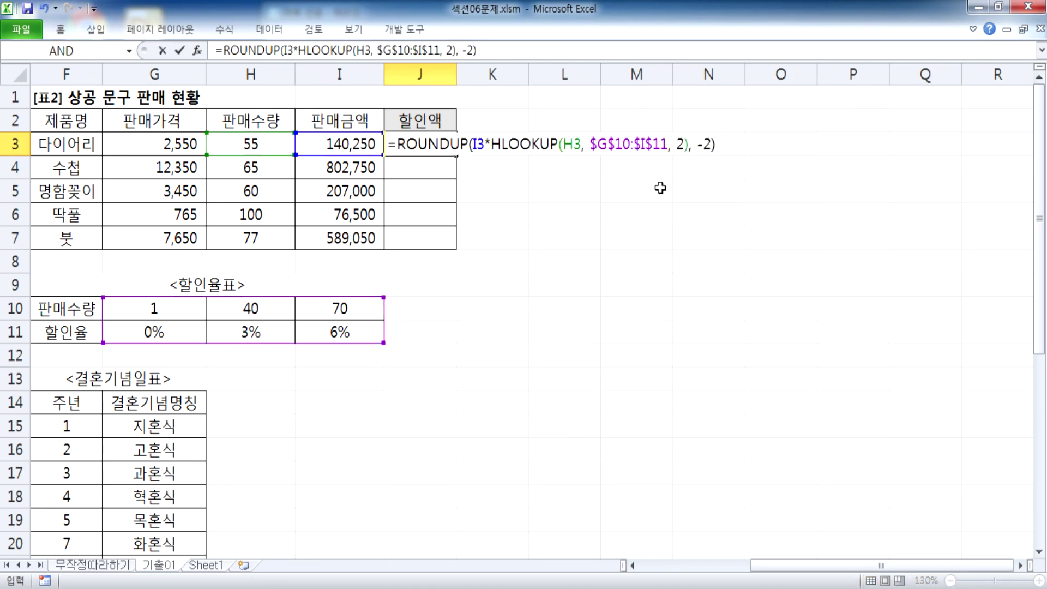
{"action": "key", "text": "Return"}
{"action": "key", "text": "Up"}
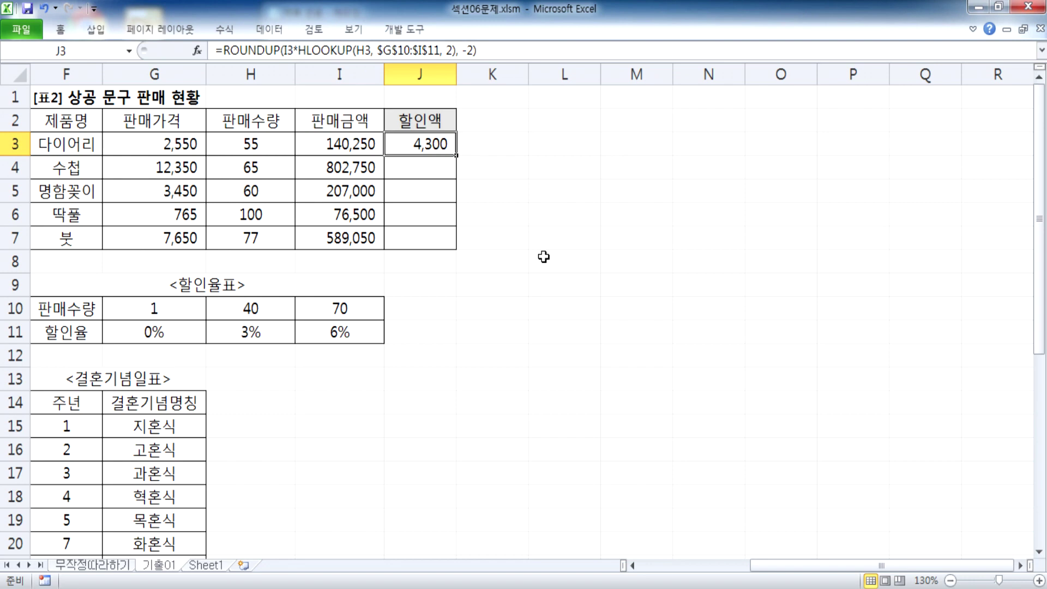
Format J3 as accounting with thousands separators and 0 decimals, showing 4,300.
{"action": "double_click", "coordinate": [62, 32]}
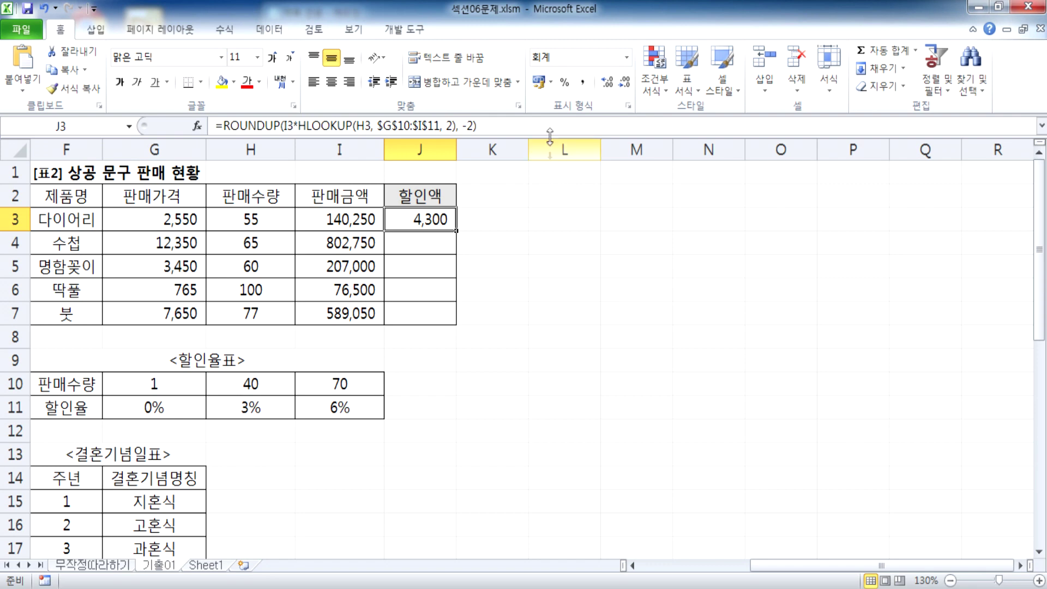
{"action": "left_click", "coordinate": [626, 57]}
{"action": "left_click", "coordinate": [601, 92]}
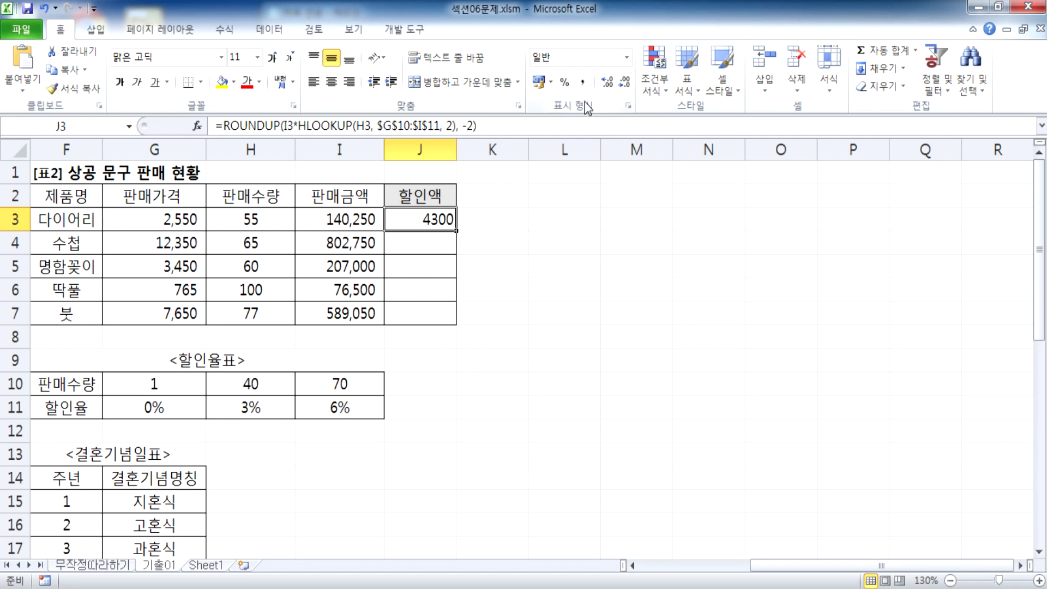
{"action": "left_click", "coordinate": [582, 82]}
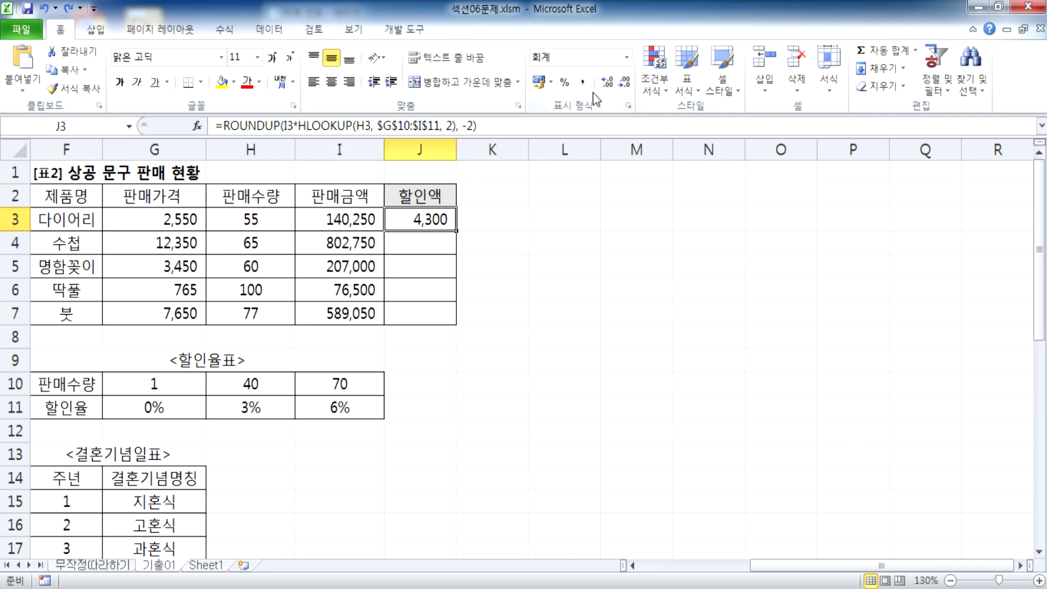
{"action": "left_click", "coordinate": [628, 105]}
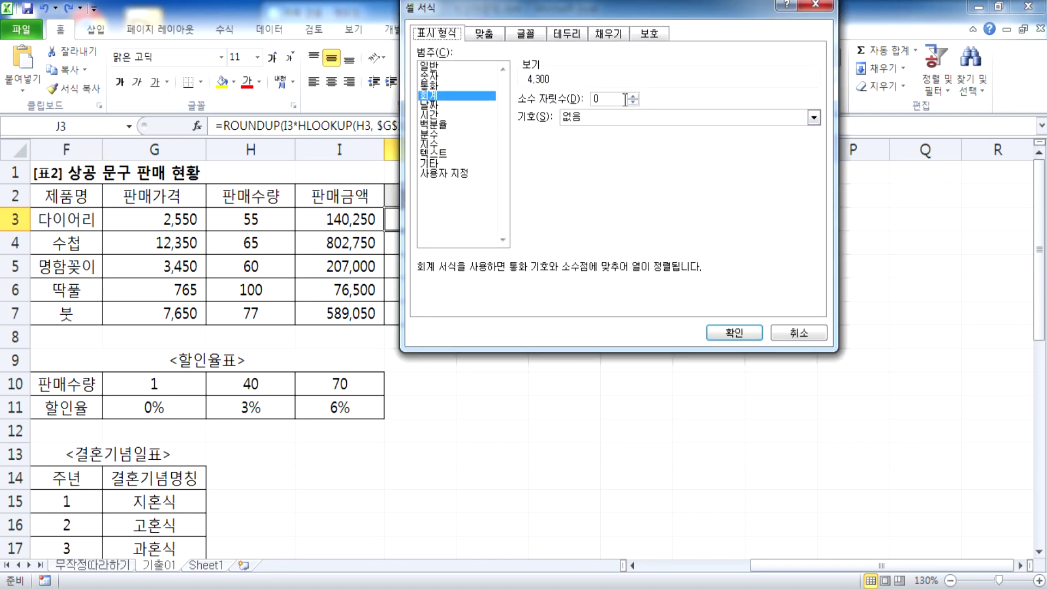
{"action": "key", "text": "Return"}
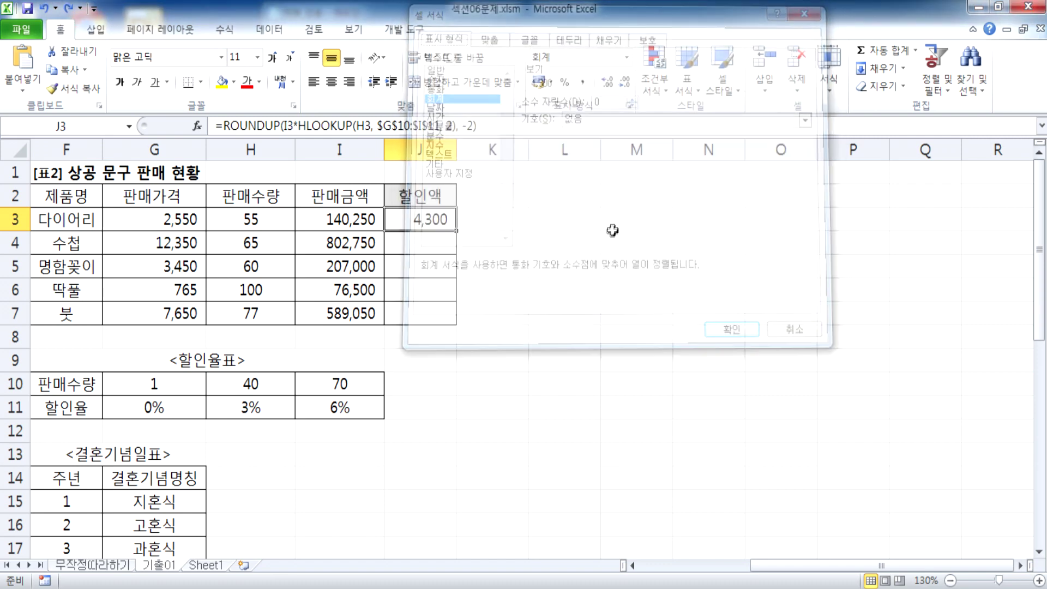
{"action": "key", "text": "F2"}
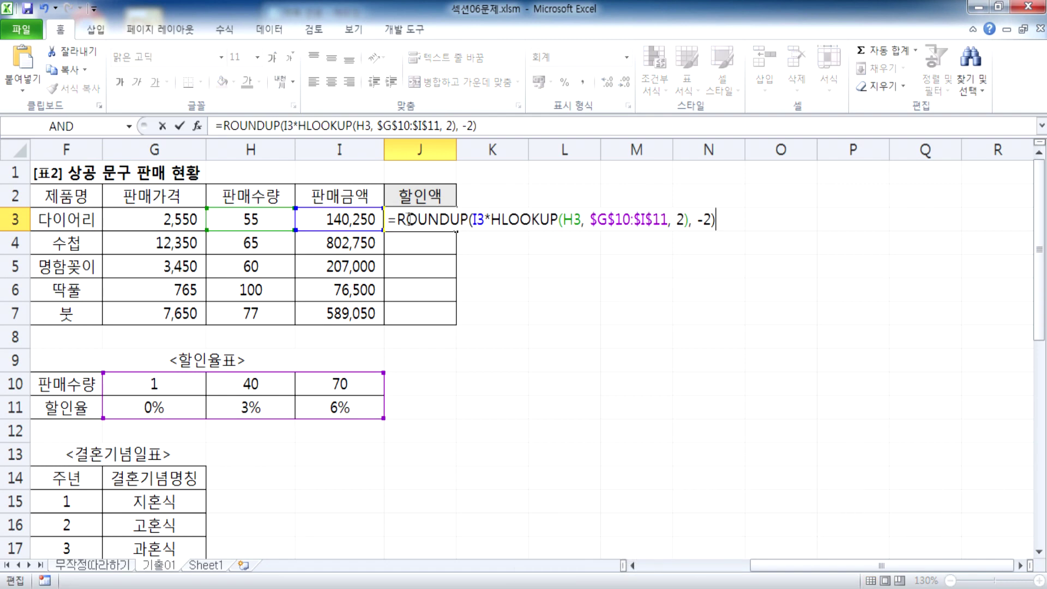
Strip ROUNDUP and the -2 argument from J3, leaving =I3*HLOOKUP(H3, $G$10:$I$11, 2).
{"action": "left_click_drag", "start_coordinate": [399, 219], "coordinate": [478, 220]}
{"action": "key", "text": "Delete"}
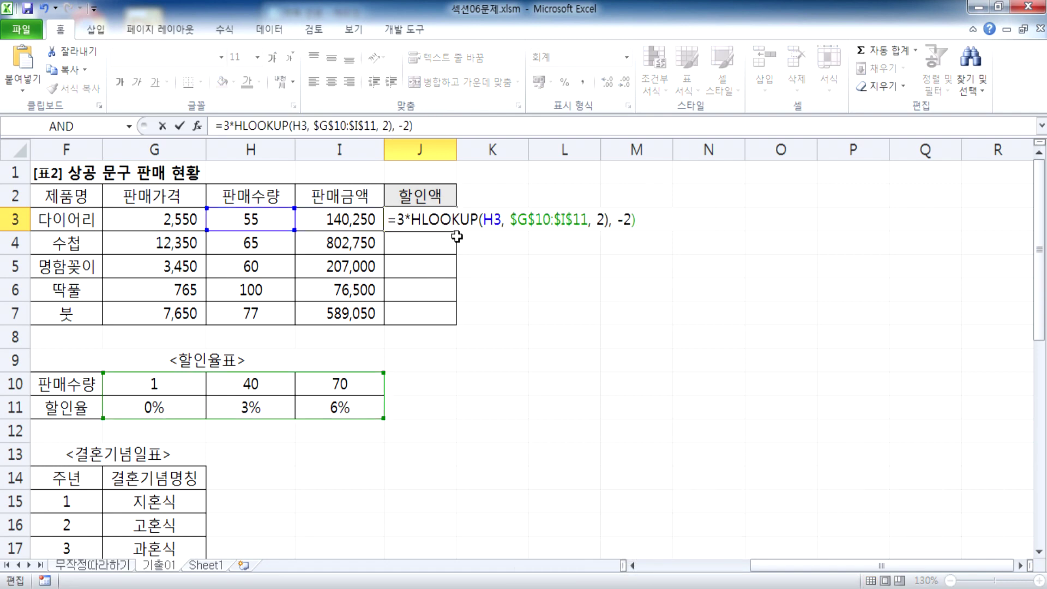
{"action": "type", "text": "I"}
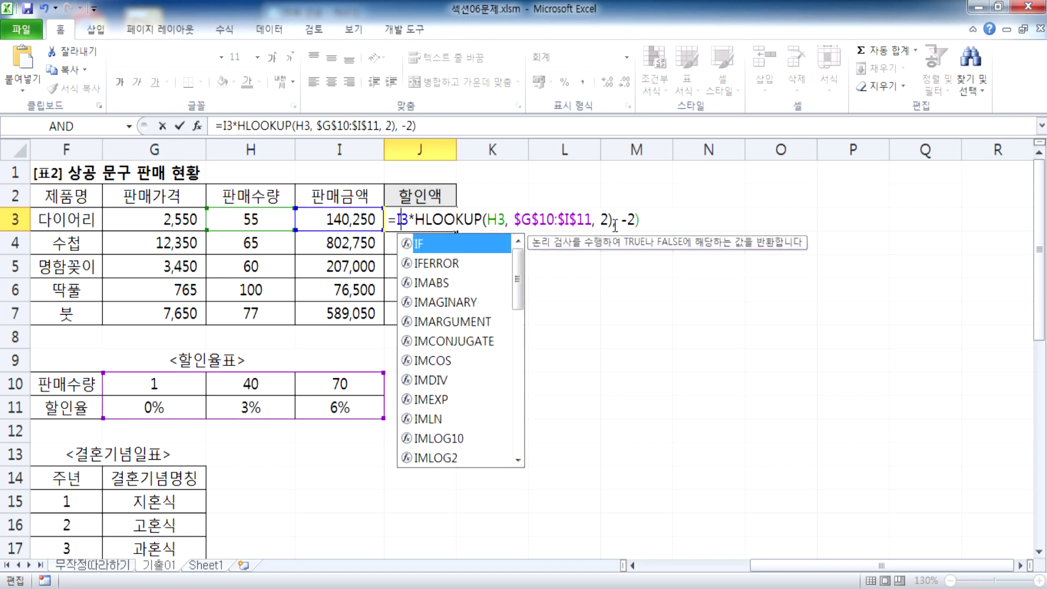
{"action": "left_click_drag", "start_coordinate": [613, 220], "coordinate": [659, 222]}
{"action": "key", "text": "Delete"}
{"action": "key", "text": "Return"}
Fill the unrounded formula down to J7 to compare, then clear J3:J7.
{"action": "left_click", "coordinate": [444, 220]}
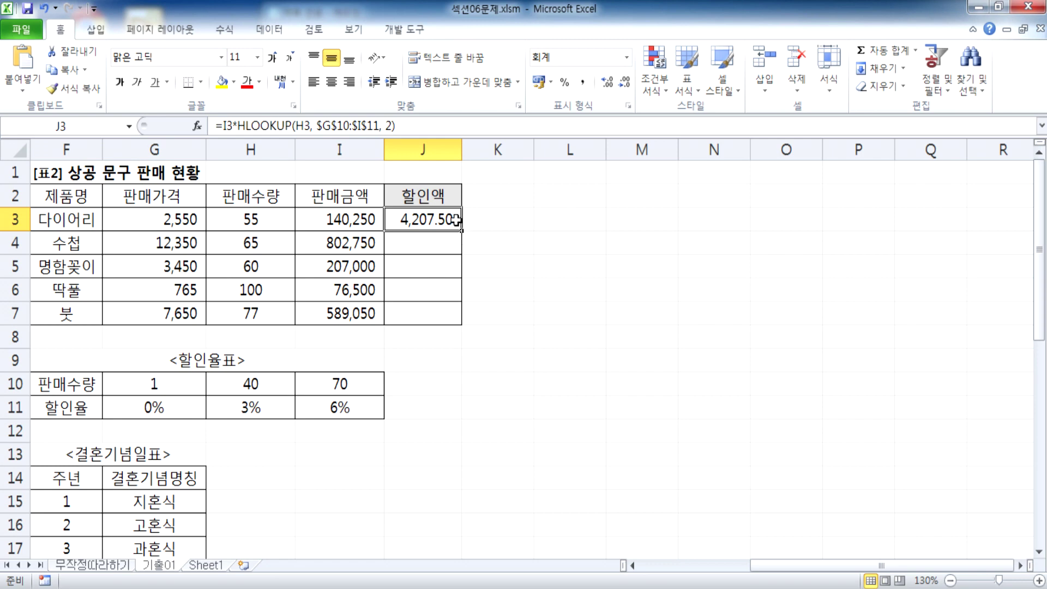
{"action": "left_click_drag", "start_coordinate": [462, 230], "coordinate": [462, 325]}
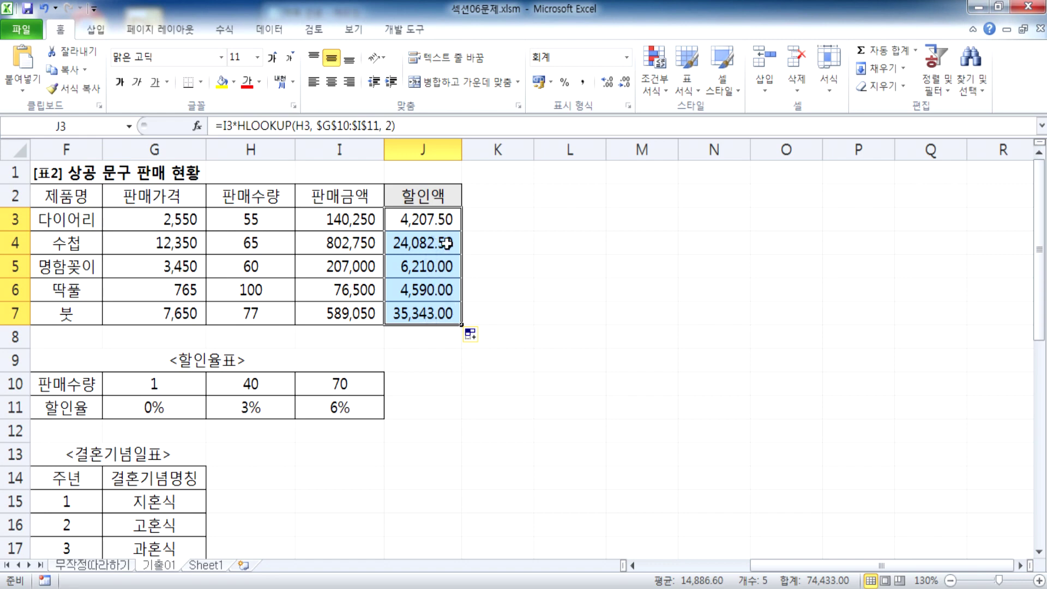
{"action": "key", "text": "Delete"}
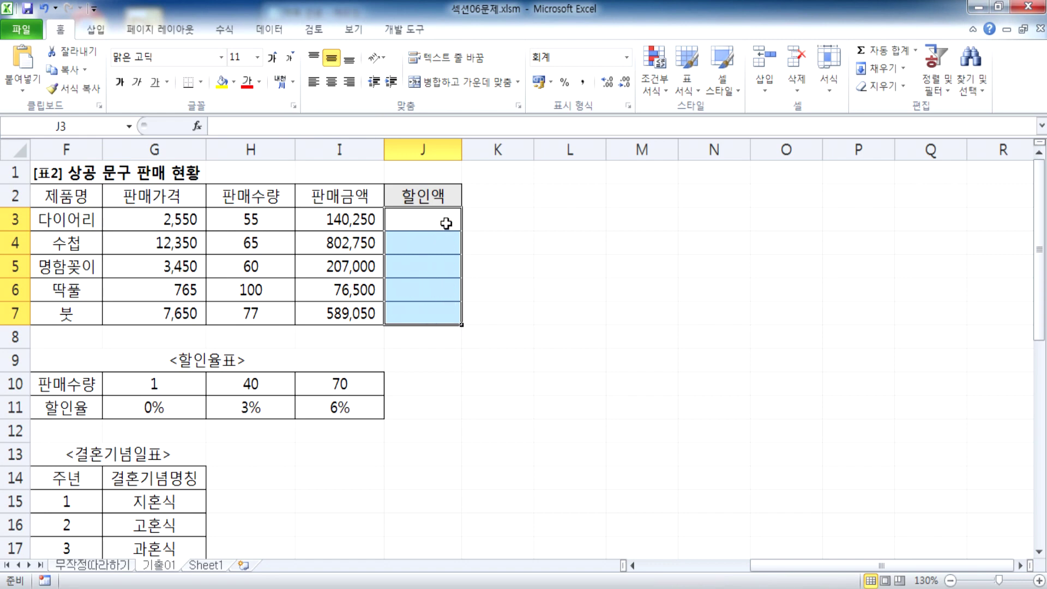
Undo three times and paste the ROUNDUP/HLOOKUP discount formula into J3.
{"action": "left_click", "coordinate": [46, 9]}
{"action": "left_click", "coordinate": [46, 9]}
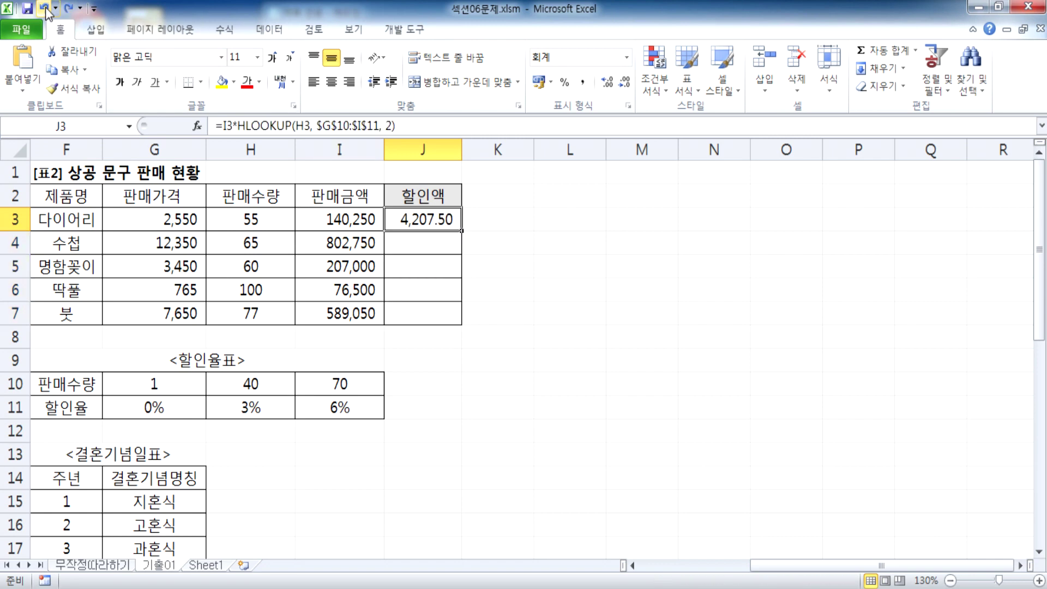
{"action": "left_click", "coordinate": [46, 9]}
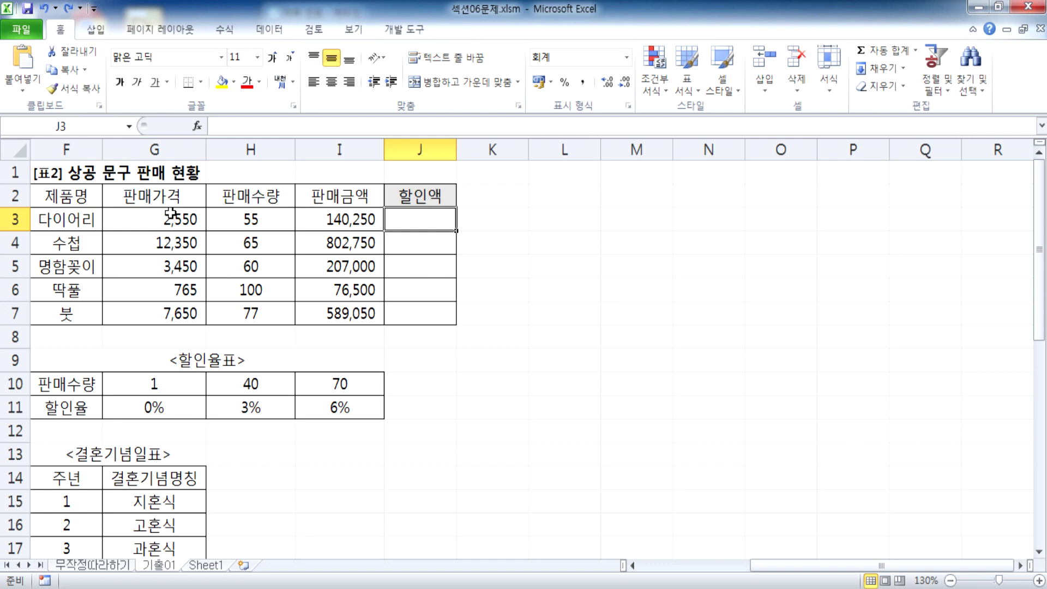
{"action": "double_click", "coordinate": [427, 221]}
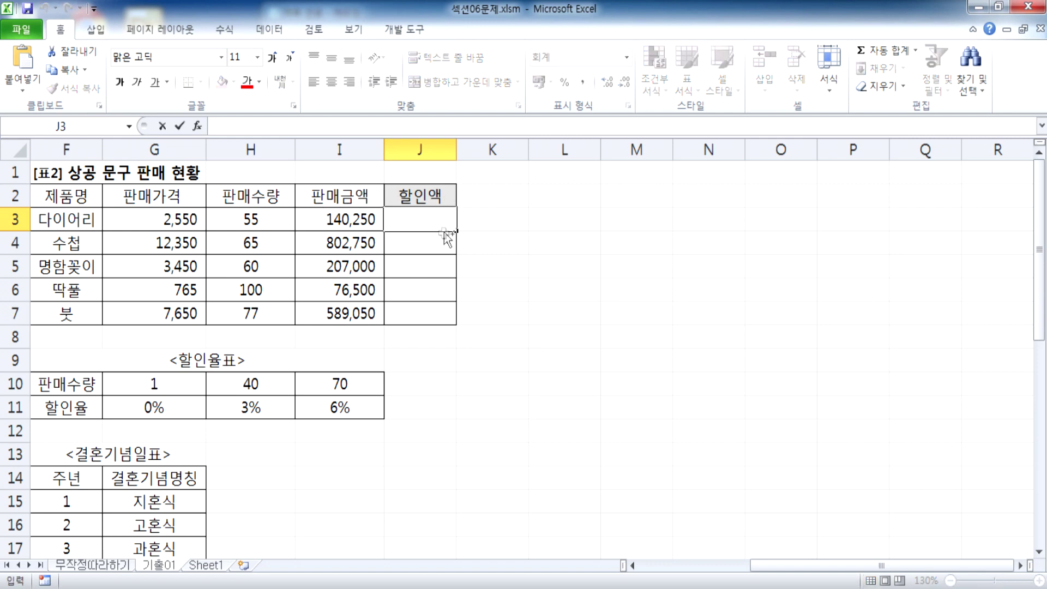
{"action": "type", "text": "=ROUNDUP(I3*HLOOKUP(H3, $G$10:$I$11, 2), -2)"}
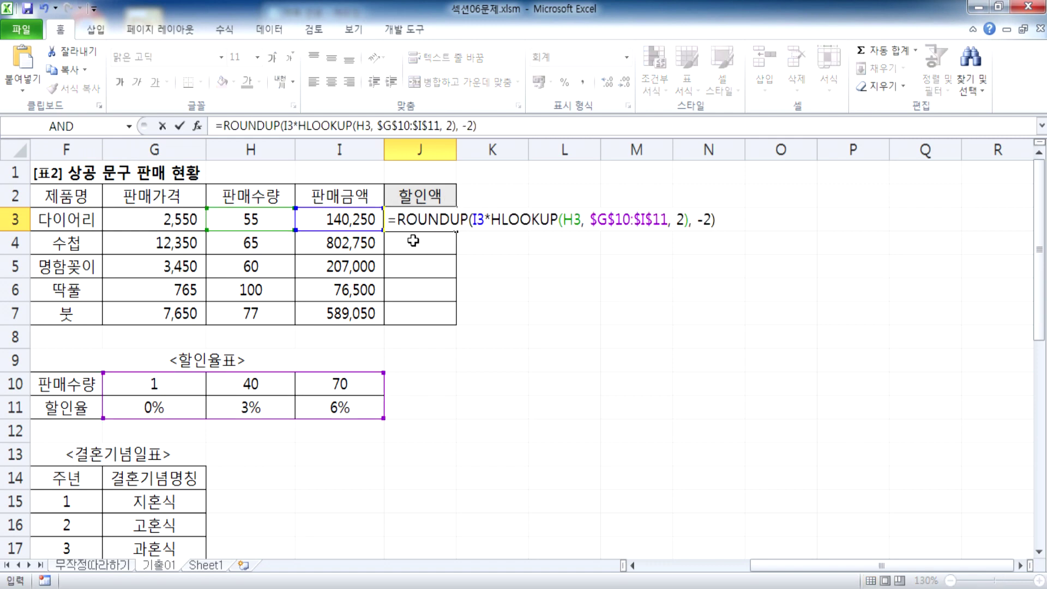
{"action": "key", "text": "Return"}
Reopen J3 to point out the ROUNDUP( wrapper and the -2 argument, leaving it unchanged.
{"action": "left_click", "coordinate": [431, 220]}
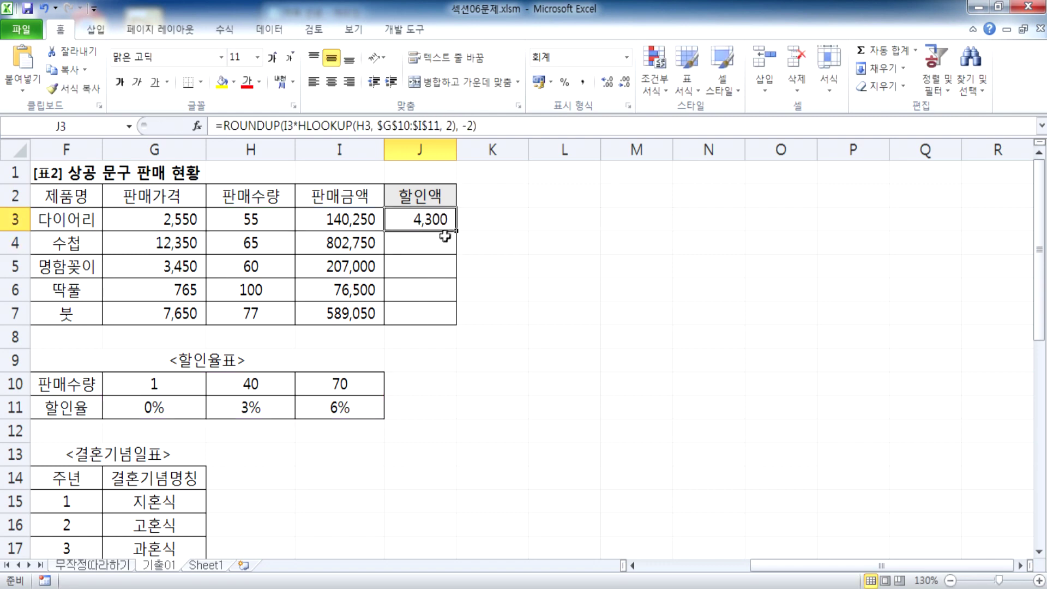
{"action": "double_click", "coordinate": [450, 219]}
{"action": "left_click_drag", "start_coordinate": [389, 219], "coordinate": [473, 219]}
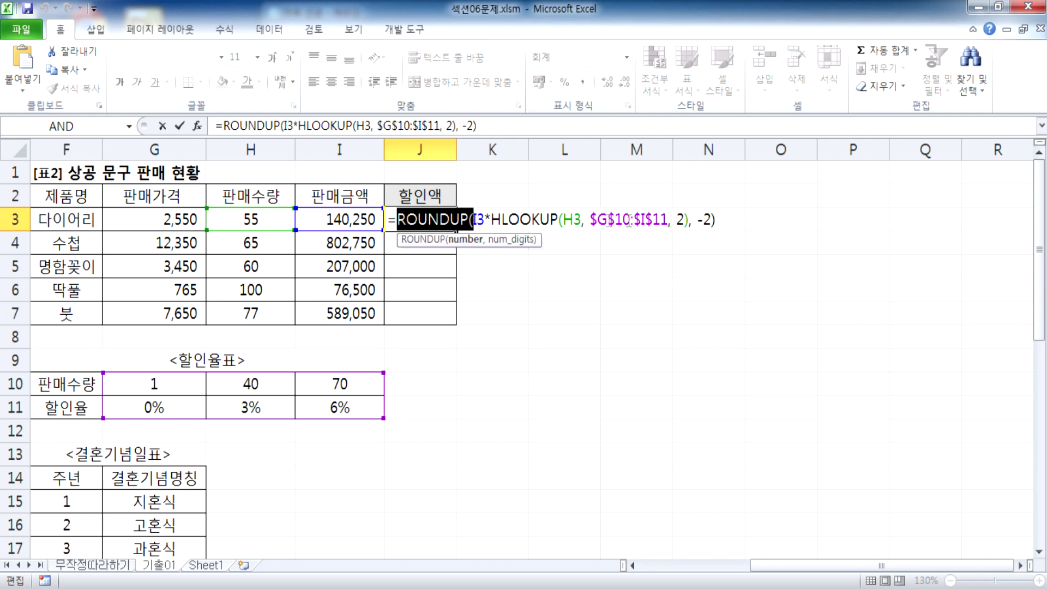
{"action": "left_click_drag", "start_coordinate": [688, 219], "coordinate": [721, 222]}
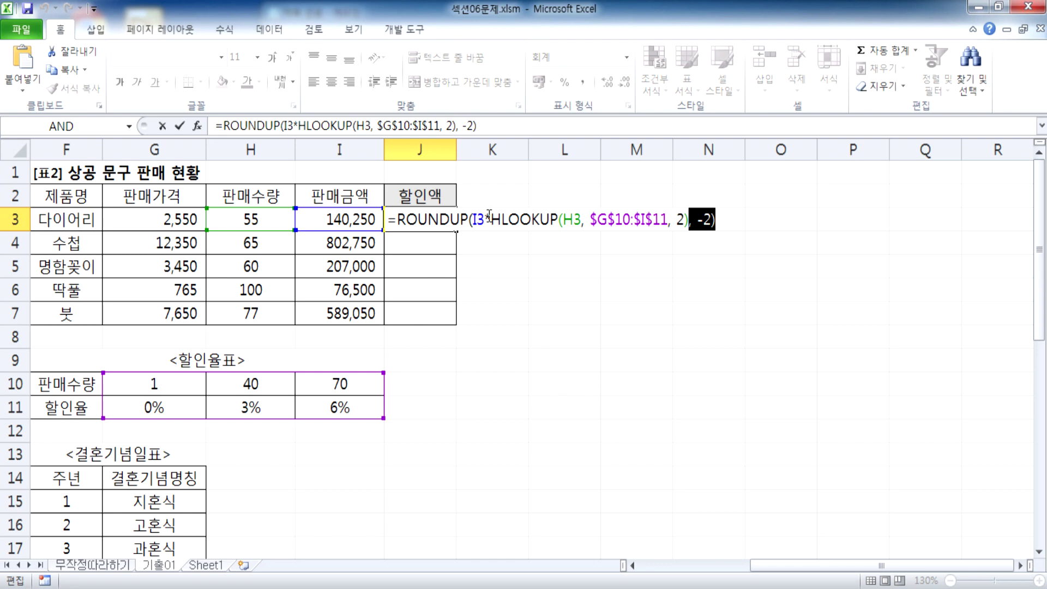
{"action": "key", "text": "Return"}
Fill J3's formula down to J7, giving 4,300, 24,100, 6,300, 4,600 and 35,400.
{"action": "left_click", "coordinate": [450, 224]}
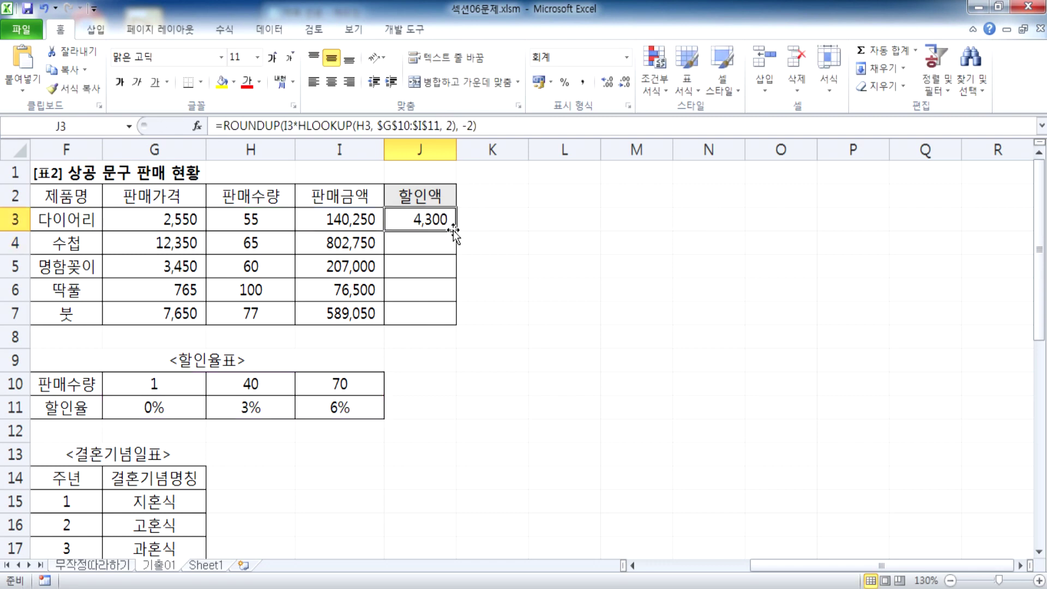
{"action": "double_click", "coordinate": [453, 229]}
{"action": "left_click", "coordinate": [309, 356]}
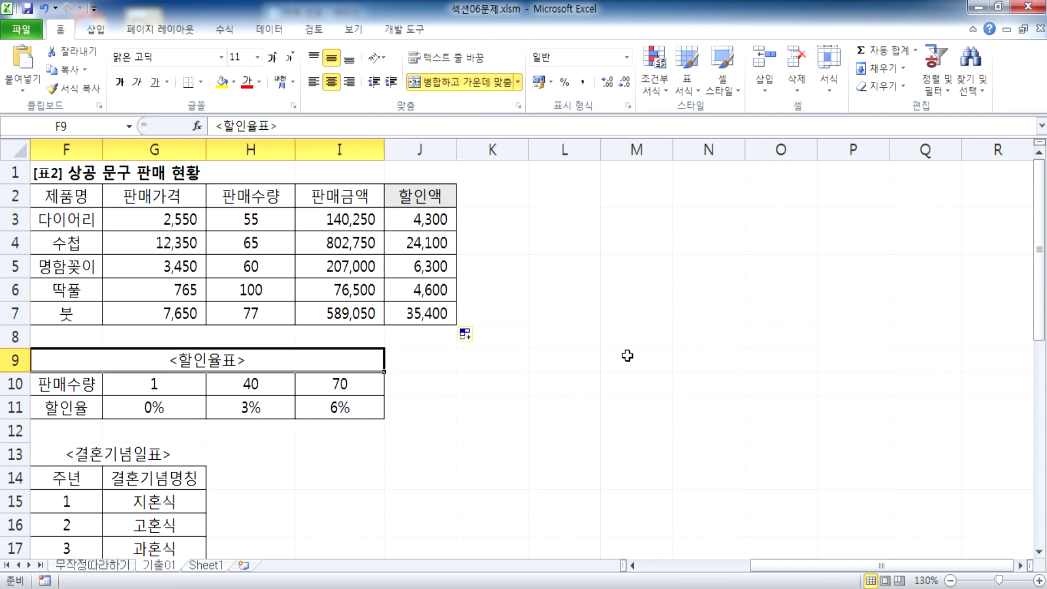
{"action": "key", "text": "Home"}
{"action": "scroll", "coordinate": [444, 346], "scroll_direction": "down", "scroll_amount": 4}
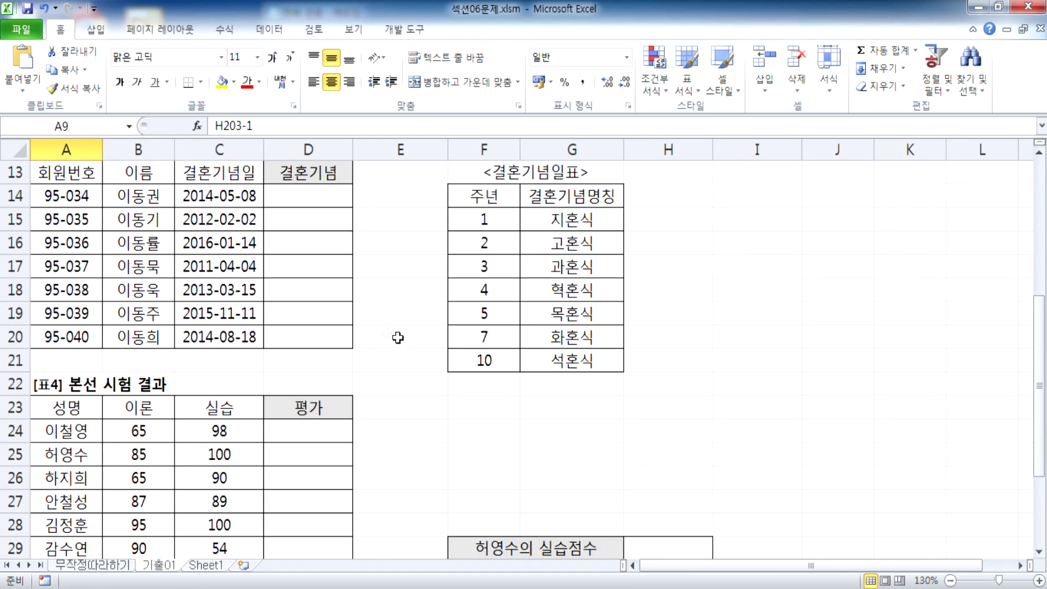
Select cell D14, then switch to the Notepad formula notes.
{"action": "left_click", "coordinate": [309, 197]}
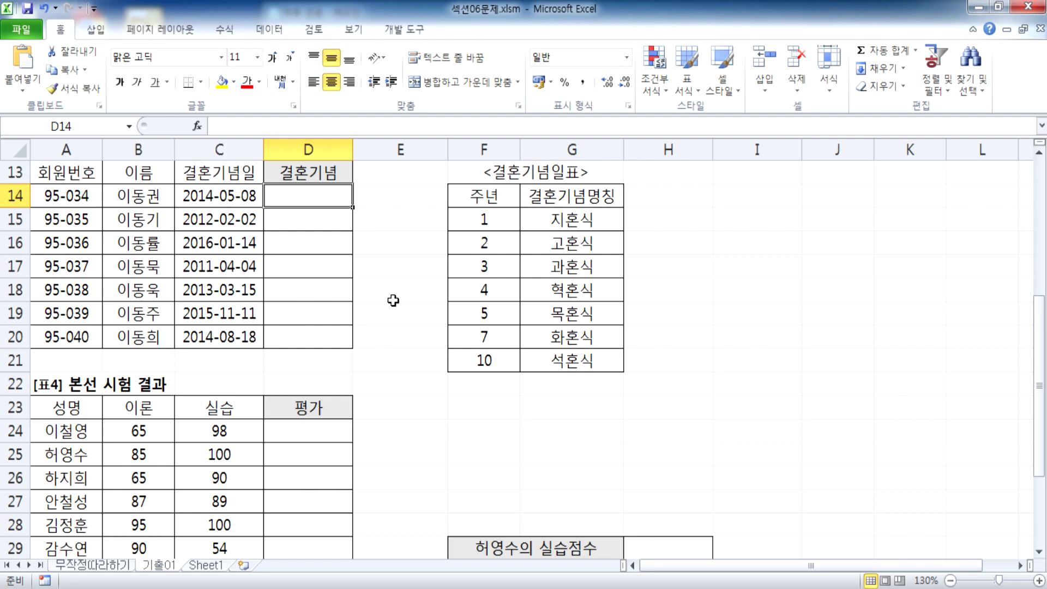
{"action": "key", "text": "alt+Tab"}
Type the heading '문제3) 결혼기념 주년을 산출(현재날짜와 결혼기념일을 참조)' in Notepad.
{"action": "scroll", "coordinate": [431, 332], "scroll_direction": "down", "scroll_amount": 6}
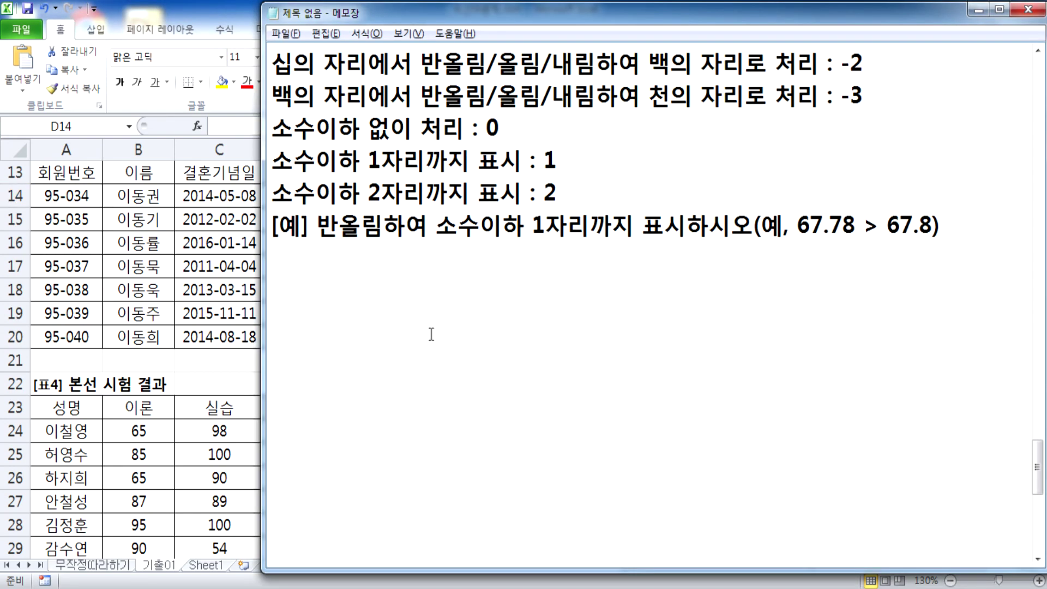
{"action": "scroll", "coordinate": [338, 224], "scroll_direction": "up", "scroll_amount": 3}
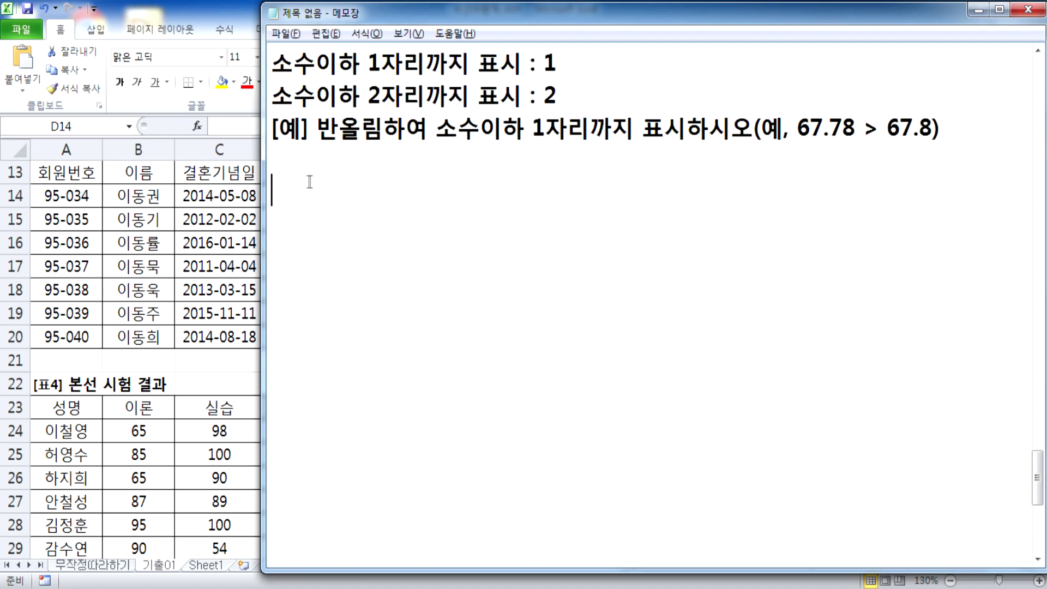
{"action": "type", "text": "문제"}
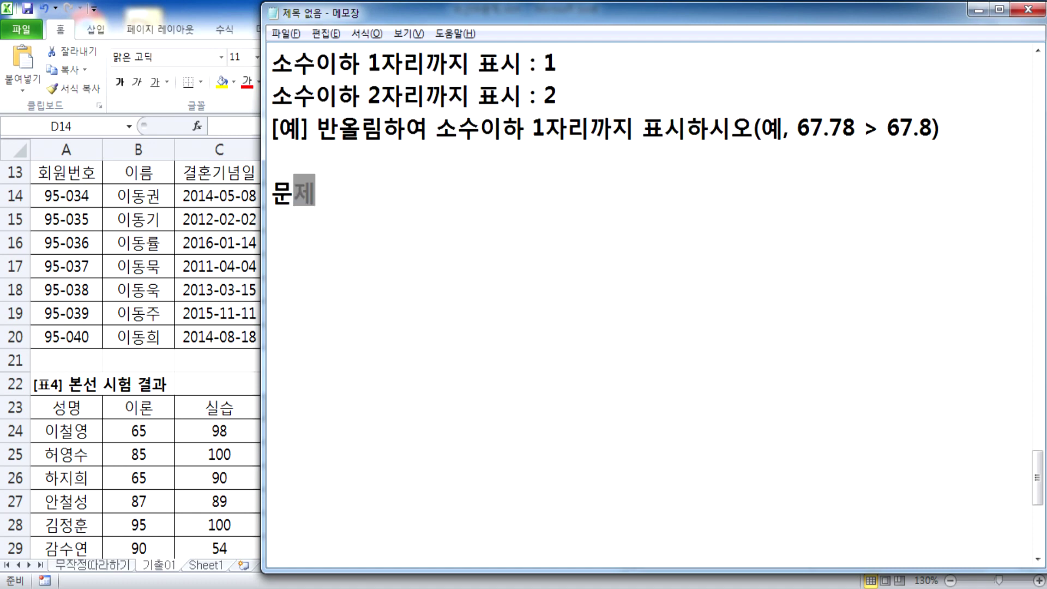
{"action": "type", "text": "3) 결혼기념"}
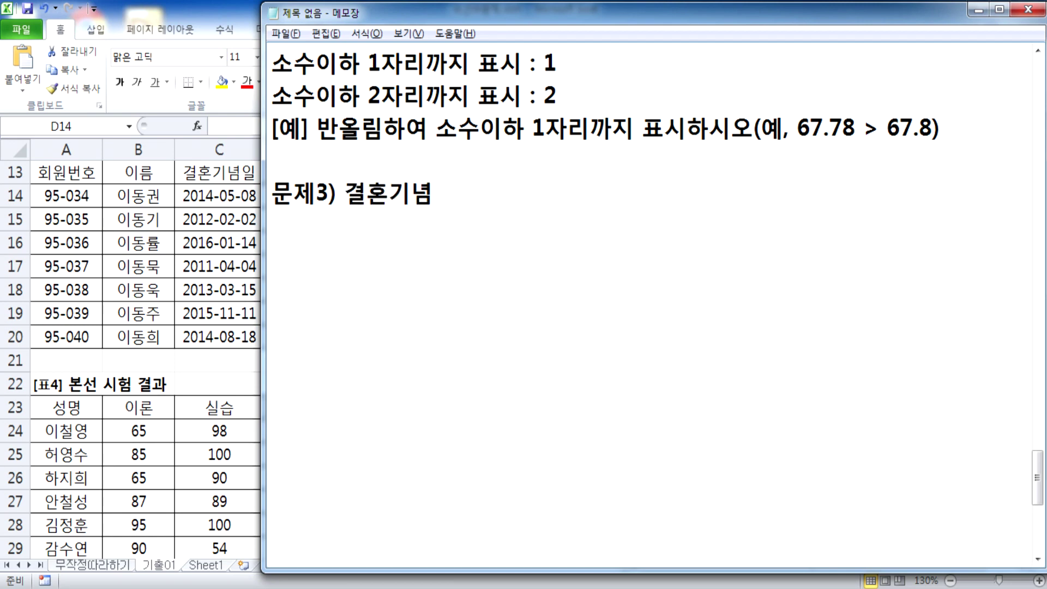
{"action": "type", "text": " 주년을 ㄱ"}
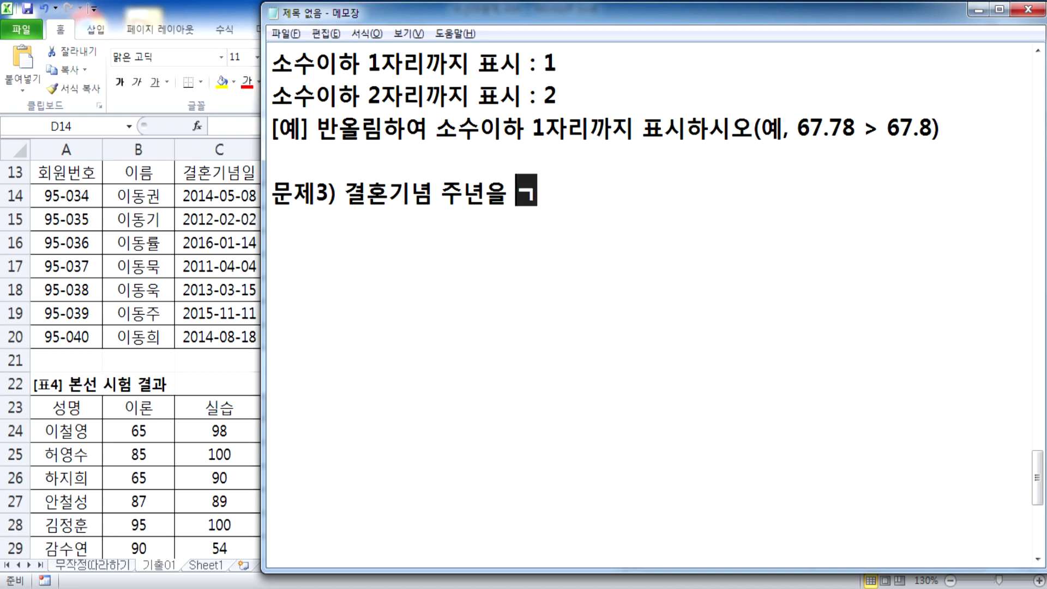
{"action": "key", "text": "BackSpace"}
{"action": "type", "text": "산출"}
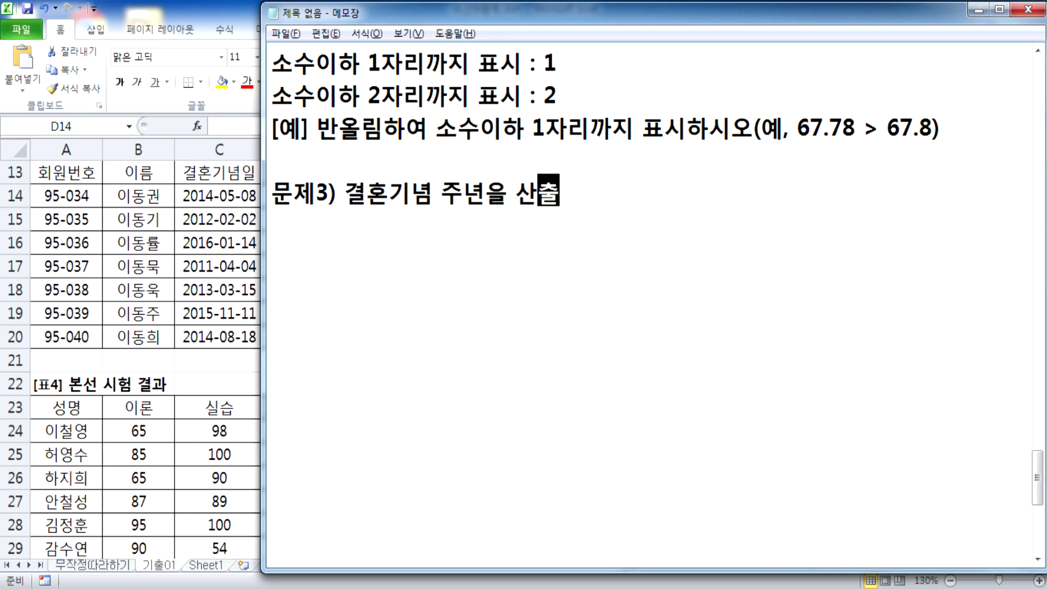
{"action": "type", "text": "(현재"}
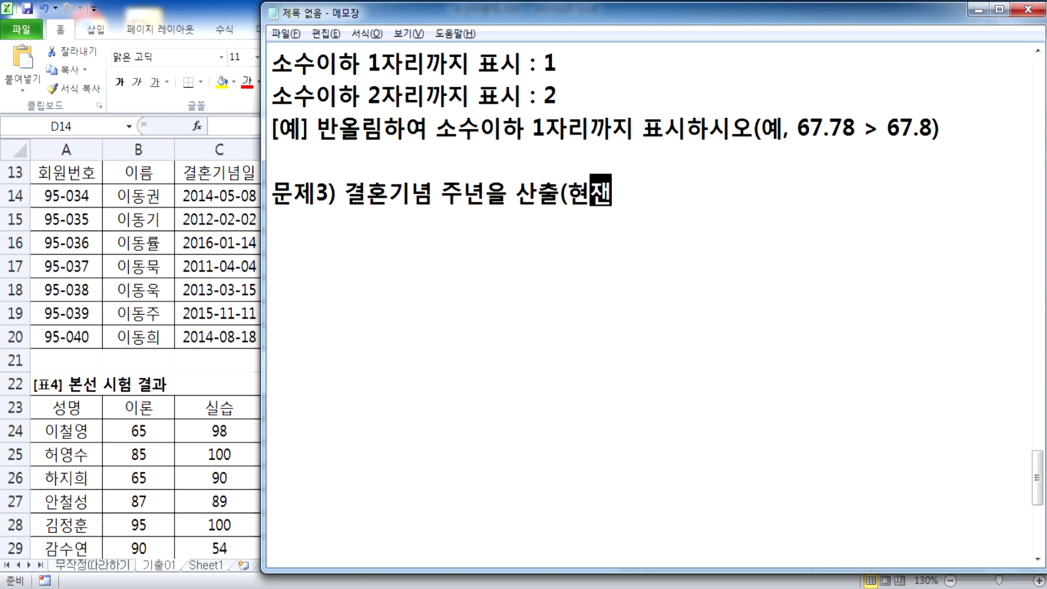
{"action": "type", "text": "날짜와 결호"}
{"action": "type", "text": "ㄴ기념일ㅇ"}
{"action": "type", "text": "ㅡㄹ "}
{"action": "type", "text": "참조)"}
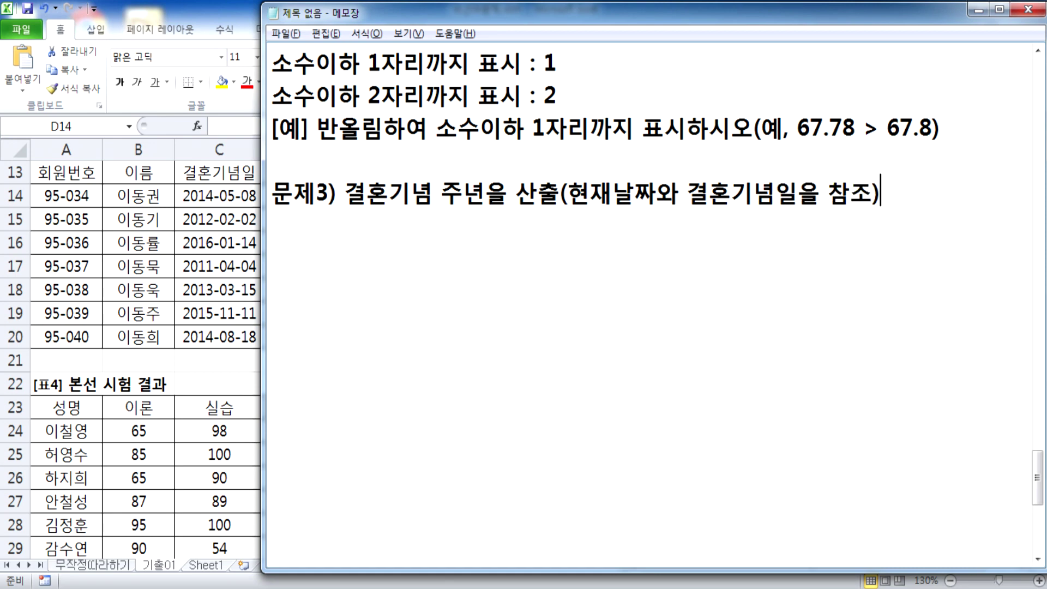
{"action": "key", "text": "Return"}
Add the line 'YEAR, TODAY, VLOOKUP 함수를 사용' below it, then return to Excel.
{"action": "type", "text": "YEAR, "}
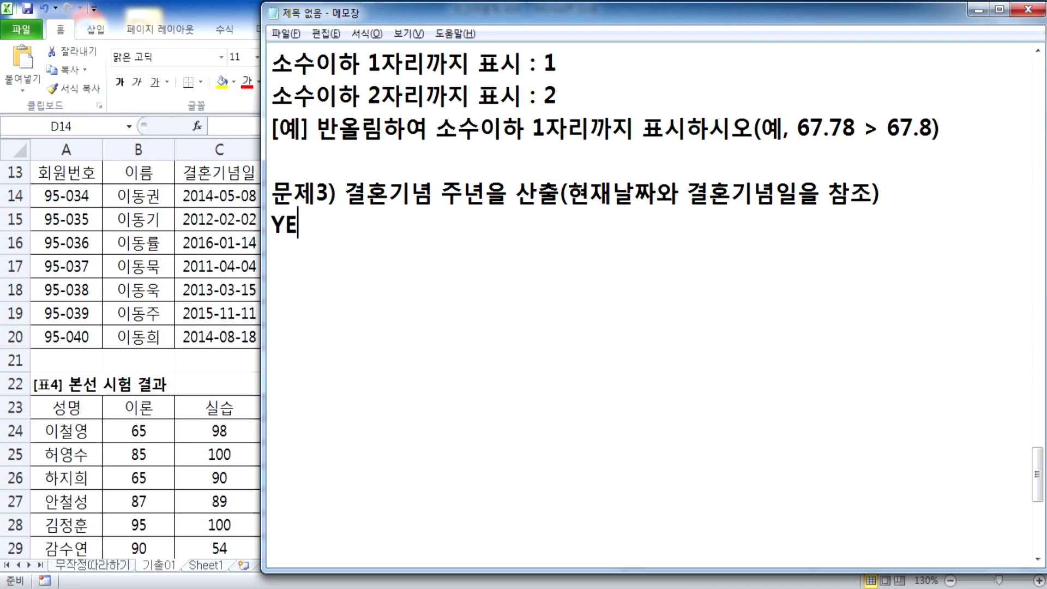
{"action": "type", "text": "TODAY, "}
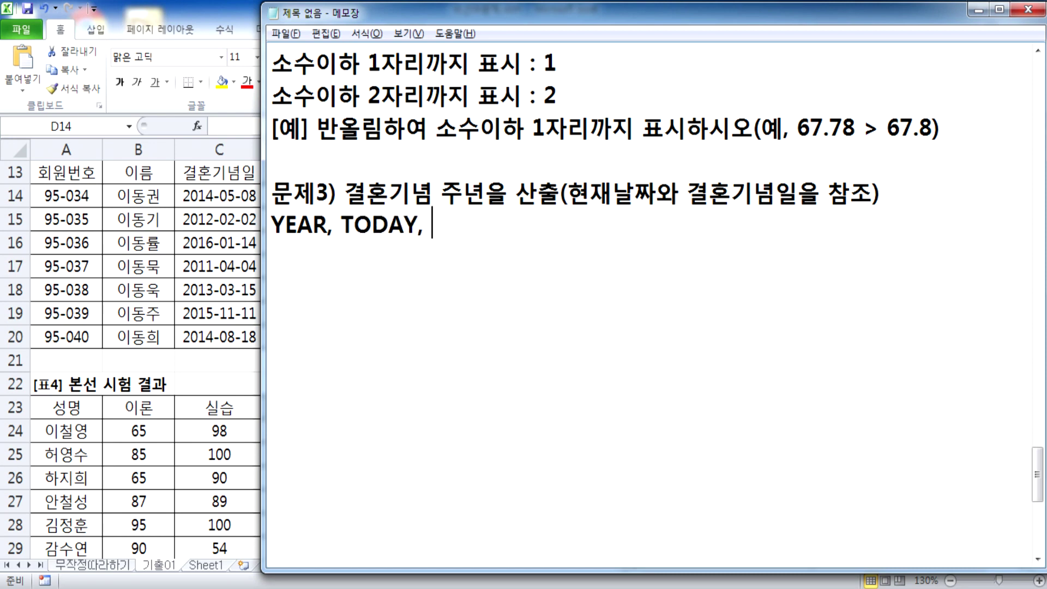
{"action": "type", "text": "VLOOK"}
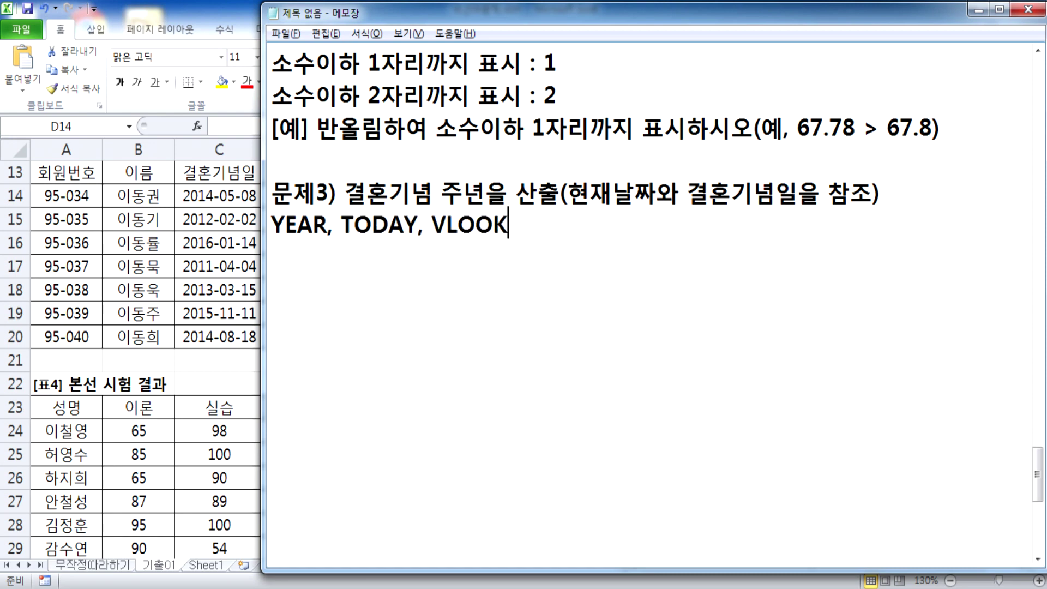
{"action": "type", "text": "UP 함숫"}
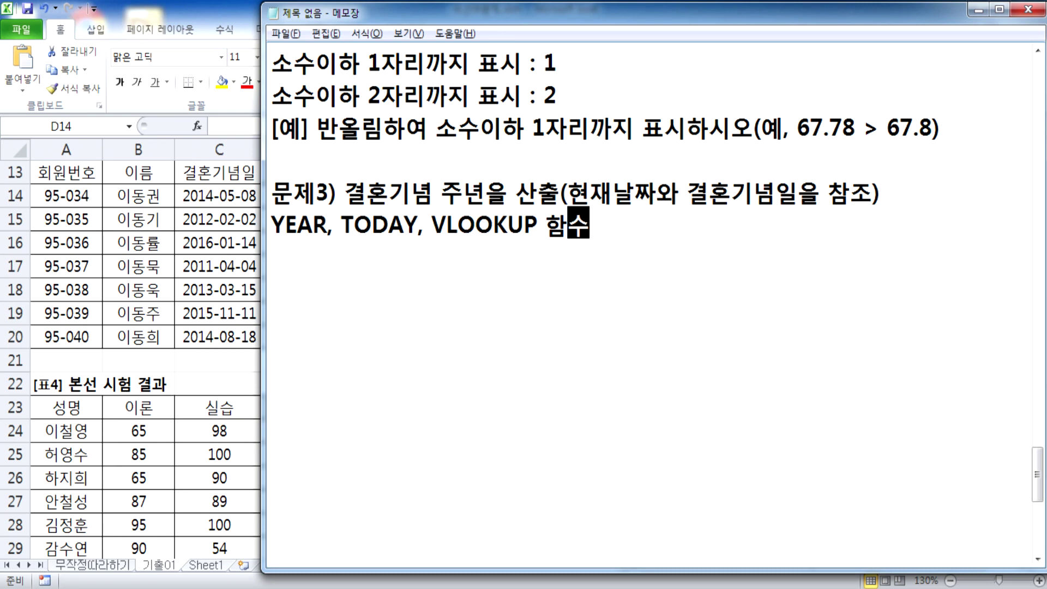
{"action": "key", "text": "BackSpace"}
{"action": "type", "text": "수를 사용"}
{"action": "key", "text": "Return"}
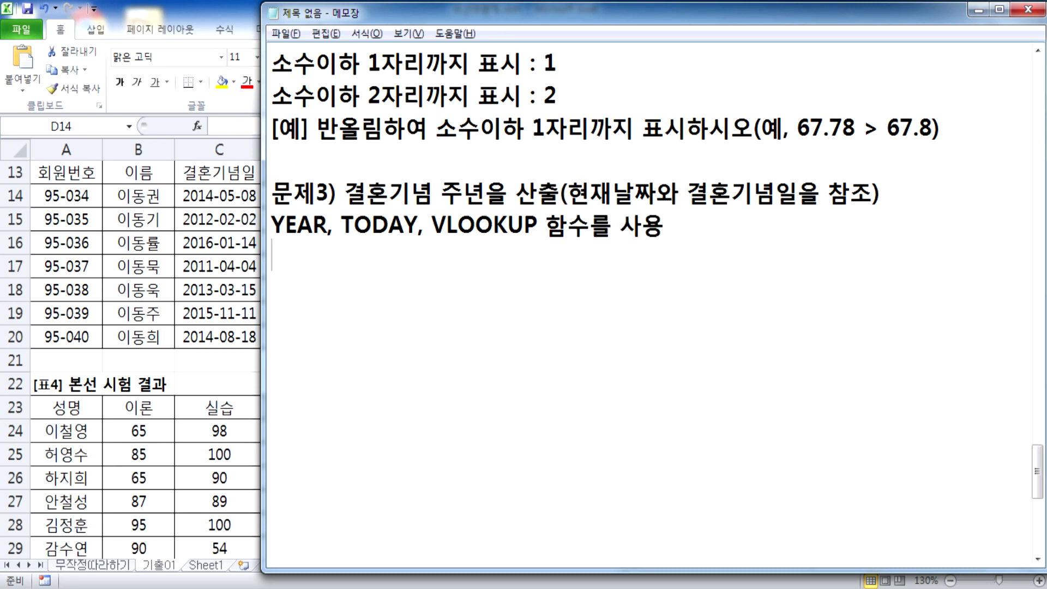
{"action": "key", "text": "alt+Tab"}
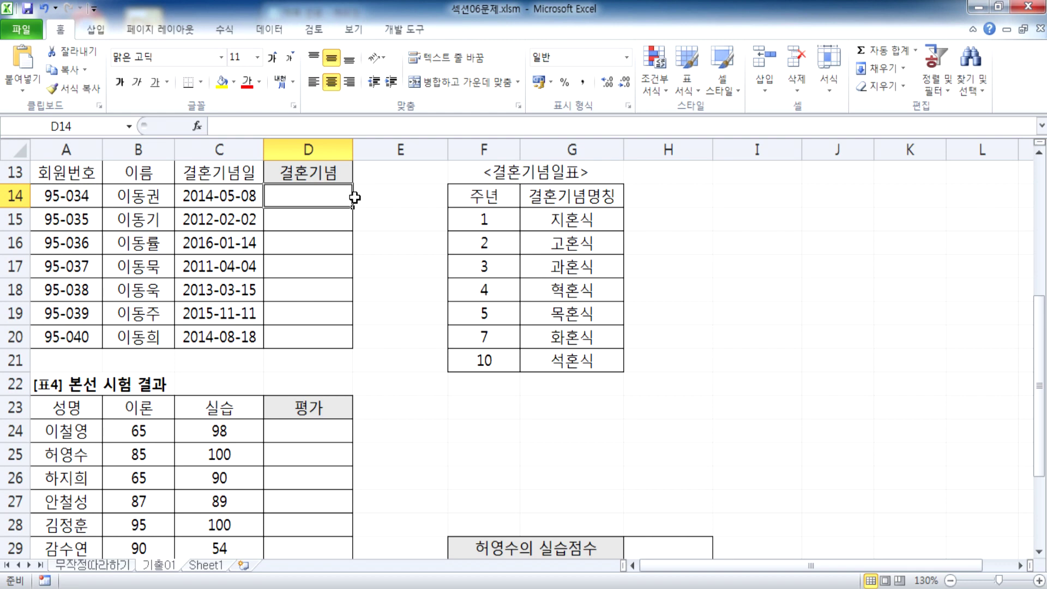
In Notepad, write the line '주년 = 현재년도 - 결혼년도'.
{"action": "key", "text": "alt+Tab"}
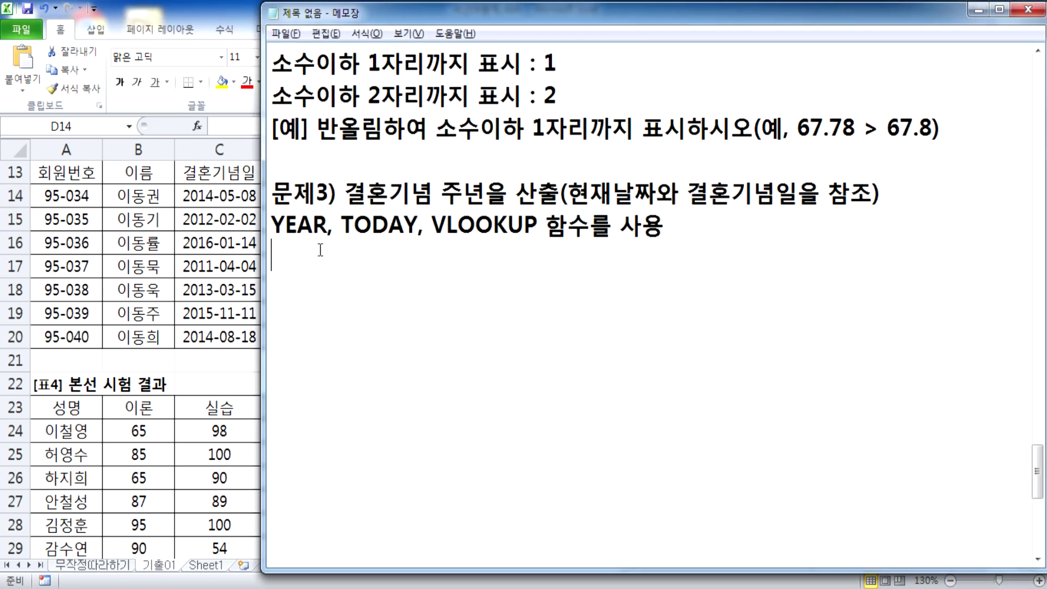
{"action": "type", "text": "WNSUS"}
{"action": "key", "text": "BackSpace"}
{"action": "key", "text": "BackSpace"}
{"action": "key", "text": "BackSpace"}
{"action": "key", "text": "BackSpace"}
{"action": "key", "text": "BackSpace"}
{"action": "type", "text": "주년 ="}
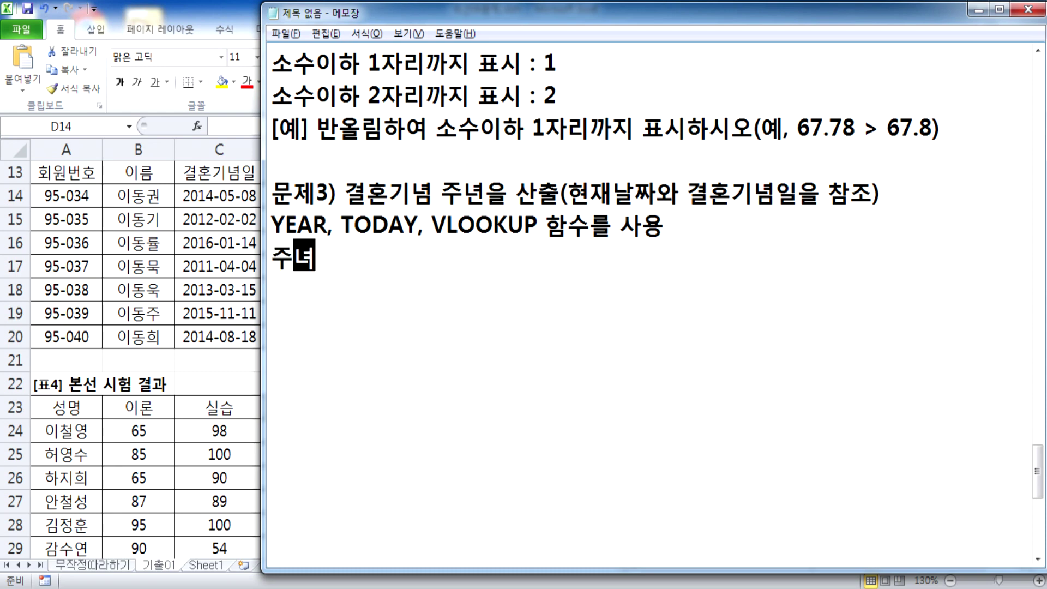
{"action": "type", "text": " 현재년"}
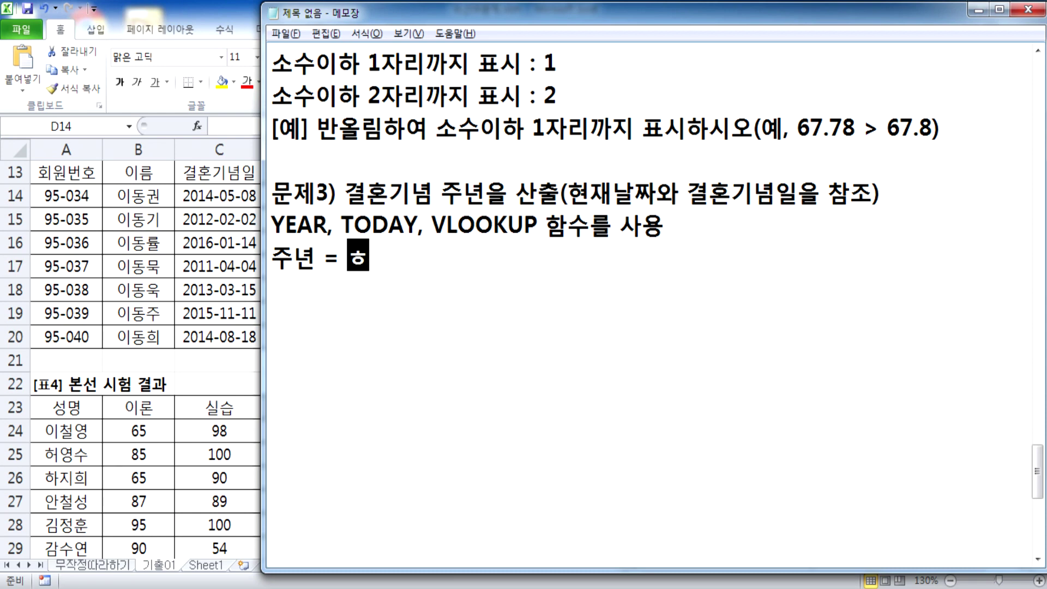
{"action": "type", "text": "="}
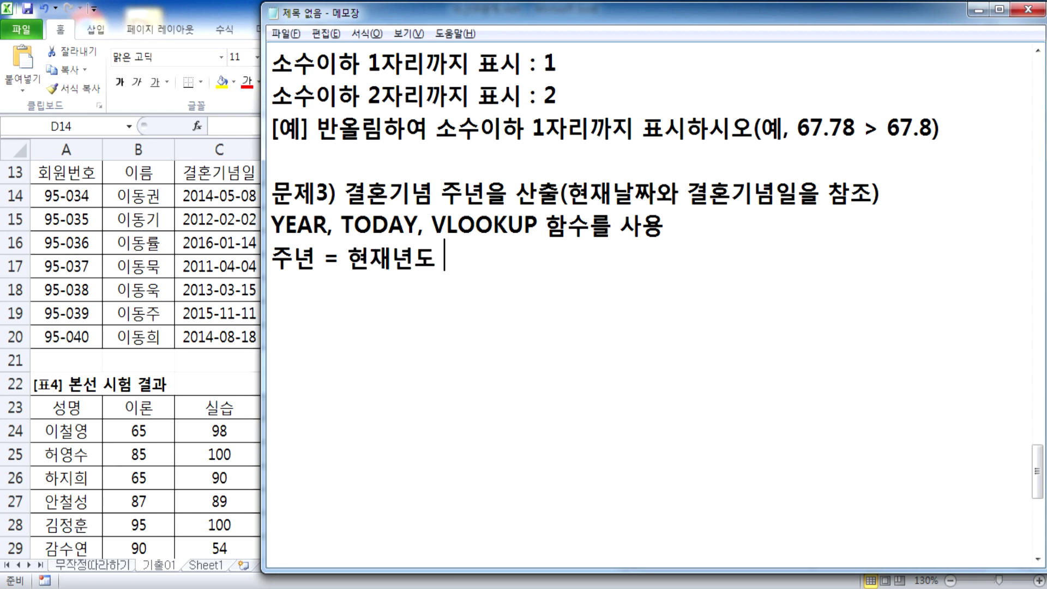
{"action": "key", "text": "BackSpace"}
{"action": "key", "text": "BackSpace"}
{"action": "type", "text": "0"}
{"action": "key", "text": "BackSpace"}
{"action": "type", "text": "-="}
{"action": "key", "text": "BackSpace"}
{"action": "type", "text": "결"}
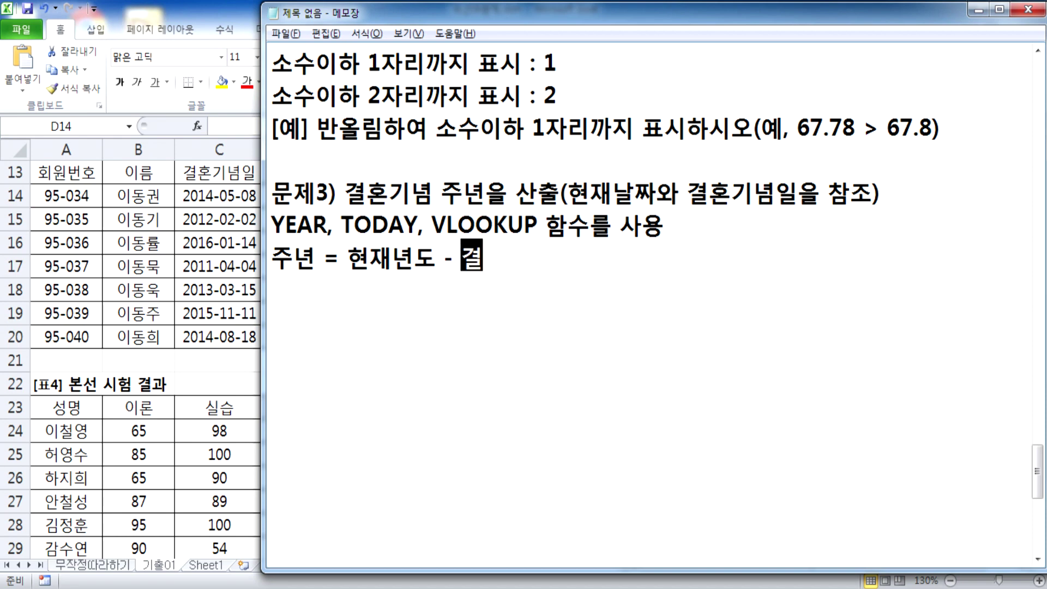
{"action": "type", "text": "혼기념일"}
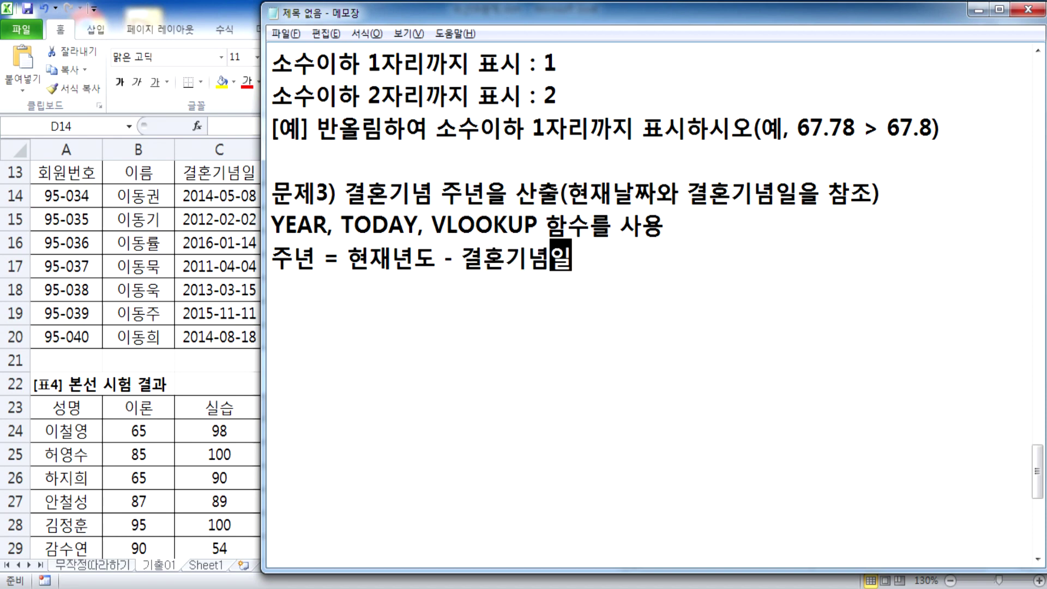
{"action": "key", "text": "BackSpace"}
{"action": "key", "text": "BackSpace"}
{"action": "key", "text": "BackSpace"}
{"action": "key", "text": "BackSpace"}
{"action": "key", "text": "BackSpace"}
{"action": "type", "text": "년도"}
{"action": "key", "text": "Return"}
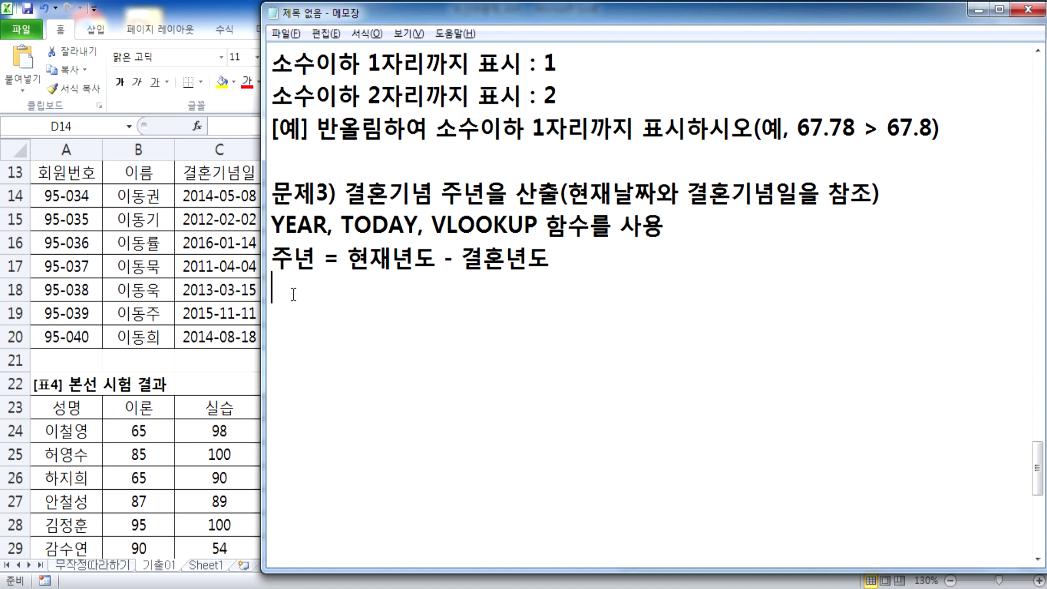
Add the line '현재년도 =YEAR(TODAY())'.
{"action": "type", "text": "현재년도 =YEAR("}
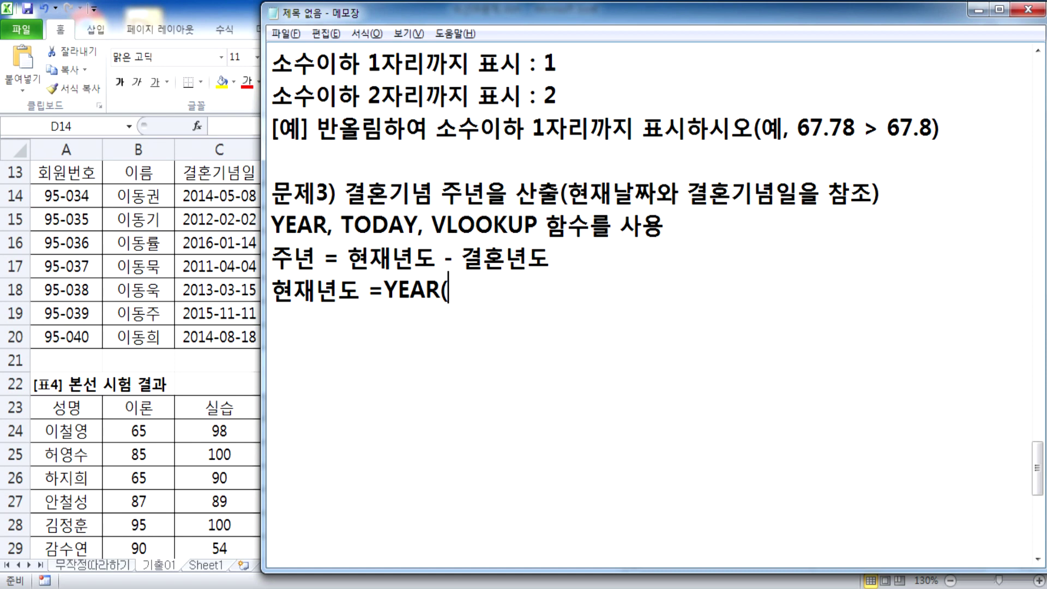
{"action": "type", "text": "TODAY"}
{"action": "key", "text": "BackSpace"}
{"action": "type", "text": "Y("}
{"action": "key", "text": "BackSpace"}
{"action": "type", "text": "())"}
{"action": "key", "text": "Return"}
Add the line '결혼년도 =YEAR(결혼기념일)' followed by a blank line.
{"action": "type", "text": "RU"}
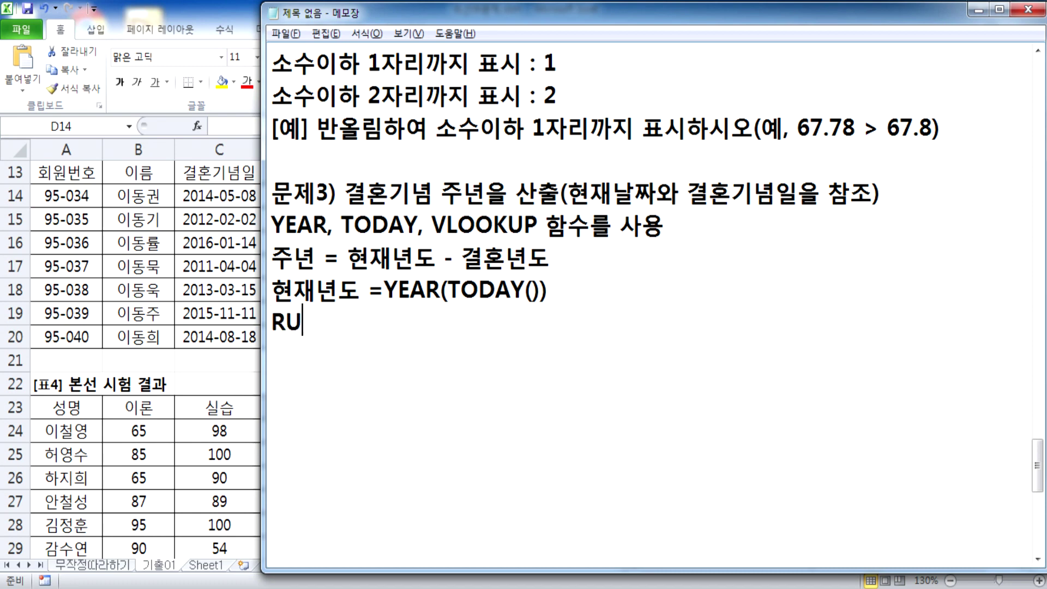
{"action": "key", "text": "BackSpace"}
{"action": "key", "text": "BackSpace"}
{"action": "type", "text": "결혼년도 ="}
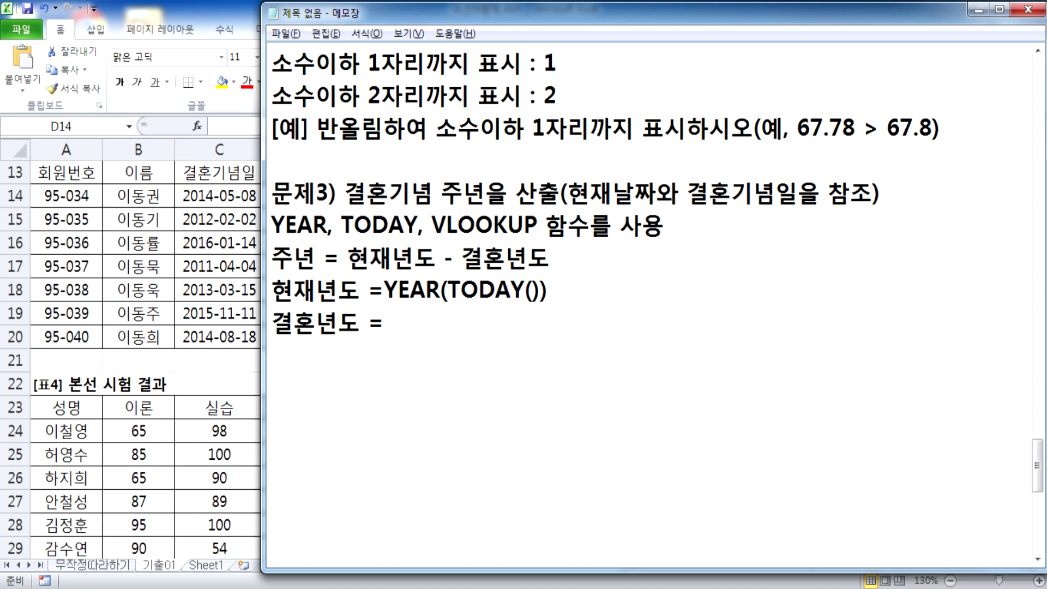
{"action": "type", "text": "YEAR("}
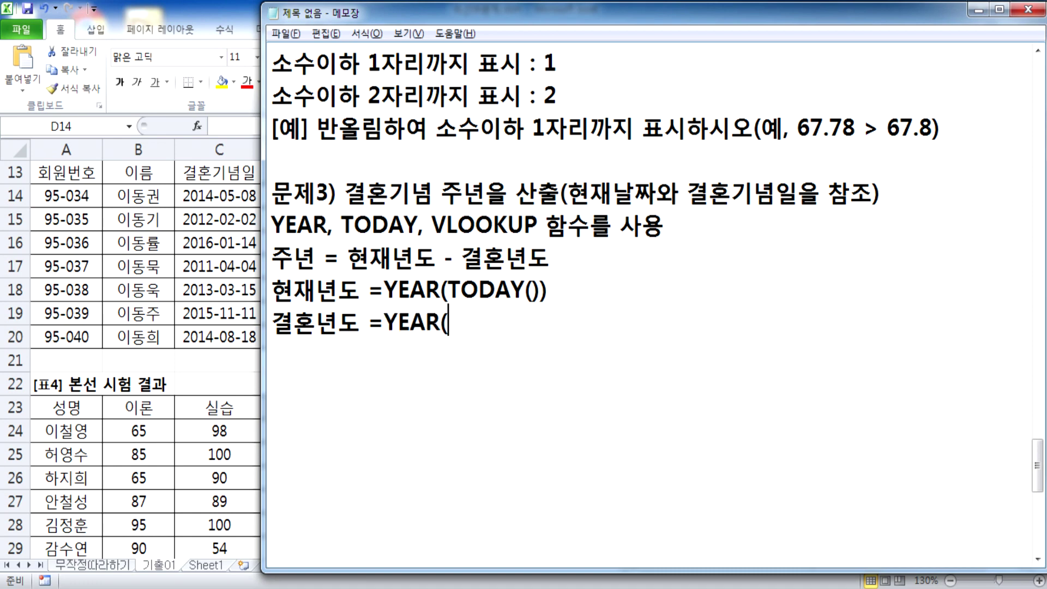
{"action": "type", "text": "RU"}
{"action": "key", "text": "BackSpace"}
{"action": "key", "text": "BackSpace"}
{"action": "type", "text": "결호"}
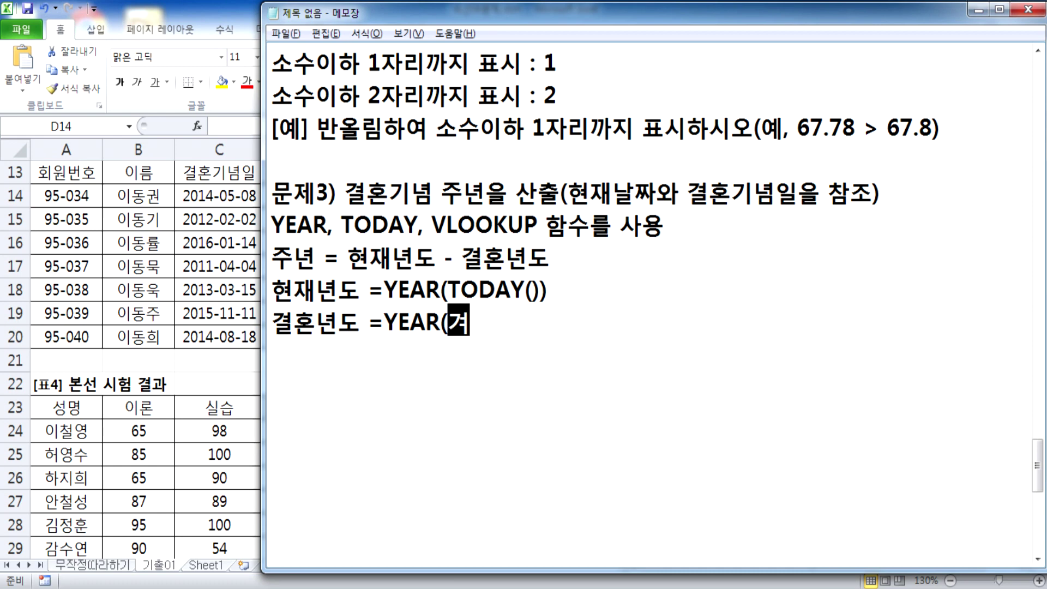
{"action": "type", "text": "ㄴ기념일)"}
{"action": "key", "text": "Return"}
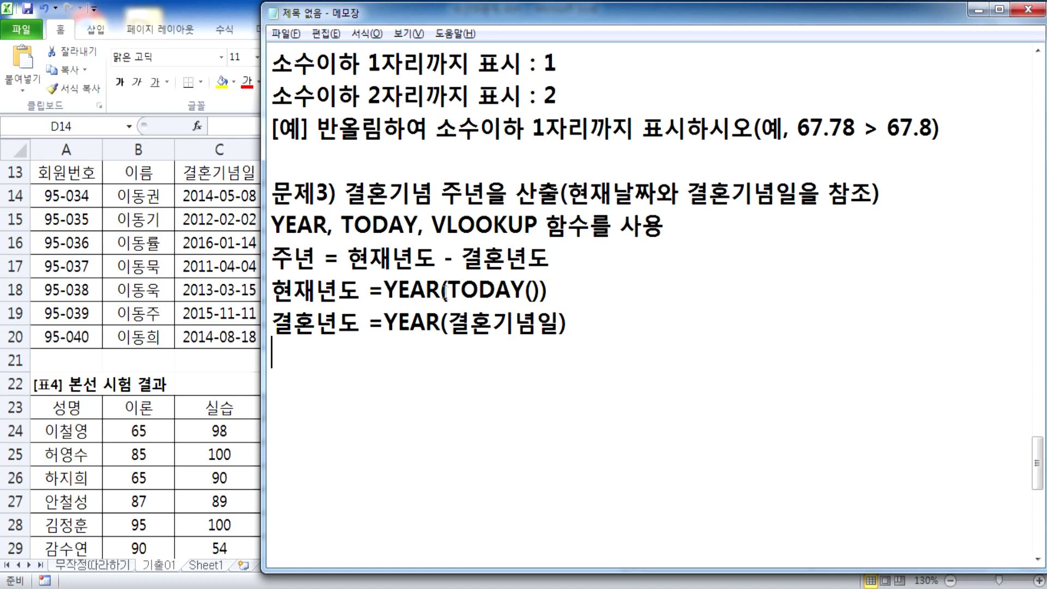
{"action": "key", "text": "Return"}
Type =TODAY() on a new line and adjust the space inside TODAY( ) on the 현재년도 line.
{"action": "type", "text": "="}
{"action": "type", "text": "ㅅ"}
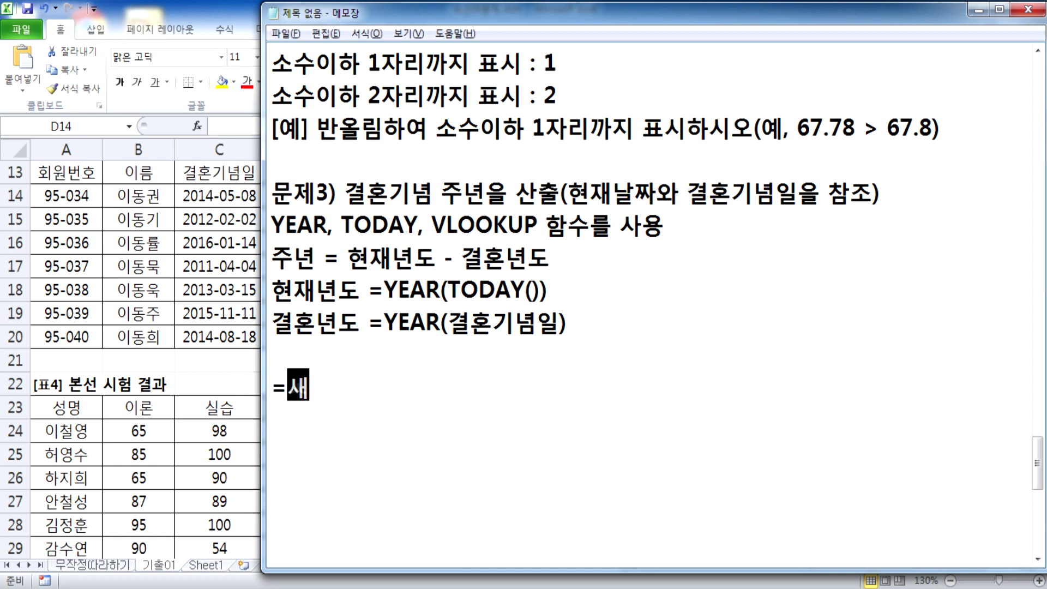
{"action": "key", "text": "BackSpace"}
{"action": "type", "text": "TODAY("}
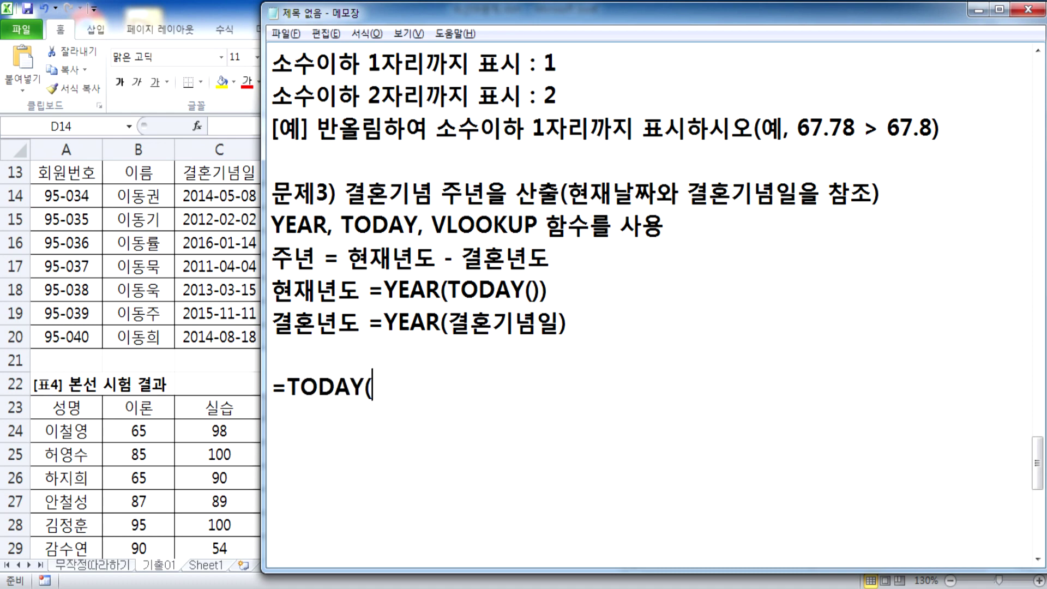
{"action": "type", "text": ")"}
{"action": "left_click", "coordinate": [373, 387]}
{"action": "left_click", "coordinate": [534, 289]}
{"action": "key", "text": "BackSpace"}
{"action": "left_click", "coordinate": [600, 300]}
{"action": "left_click", "coordinate": [532, 290]}
Highlight the YEAR, TODAY( ) and 결혼기념일 parts of the formula lines for emphasis.
{"action": "double_click", "coordinate": [535, 290]}
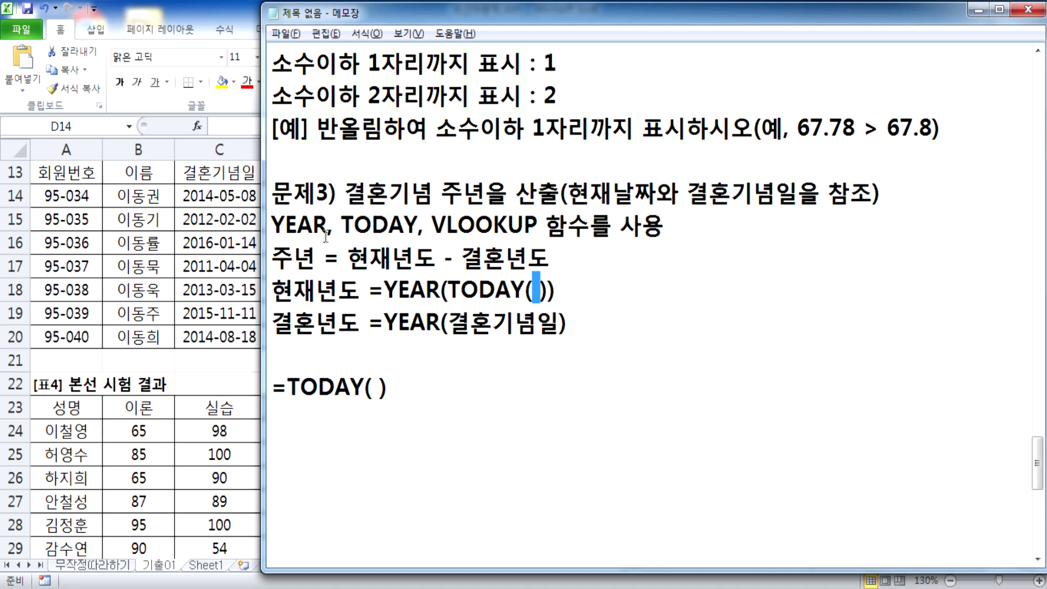
{"action": "left_click_drag", "start_coordinate": [384, 322], "coordinate": [559, 323]}
{"action": "left_click_drag", "start_coordinate": [440, 323], "coordinate": [383, 323]}
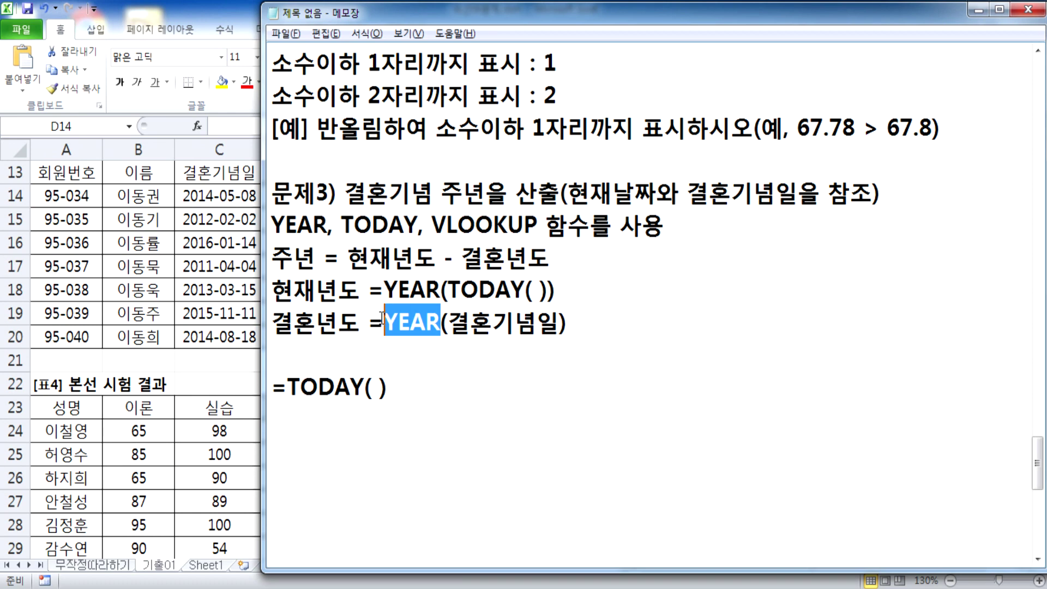
{"action": "left_click_drag", "start_coordinate": [448, 290], "coordinate": [384, 290]}
{"action": "left_click", "coordinate": [384, 290]}
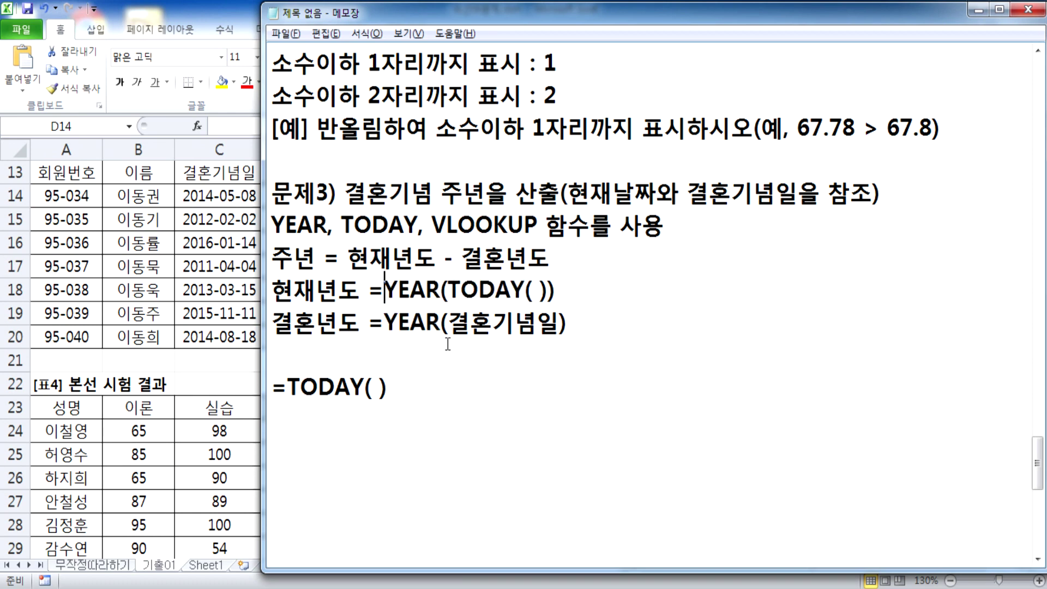
Label the TODAY line as '=TODAY( ) : 현재 날짜'.
{"action": "scroll", "coordinate": [447, 344], "scroll_direction": "down", "scroll_amount": 2}
{"action": "left_click", "coordinate": [428, 201]}
{"action": "type", "text": ": 현재 나"}
{"action": "type", "text": "ㄹ짜"}
{"action": "key", "text": "Return"}
{"action": "key", "text": "BackSpace"}
{"action": "key", "text": "BackSpace"}
{"action": "key", "text": "Return"}
{"action": "type", "text": "짜"}
{"action": "key", "text": "BackSpace"}
{"action": "key", "text": "BackSpace"}
{"action": "key", "text": "BackSpace"}
{"action": "type", "text": "짜"}
{"action": "key", "text": "Return"}
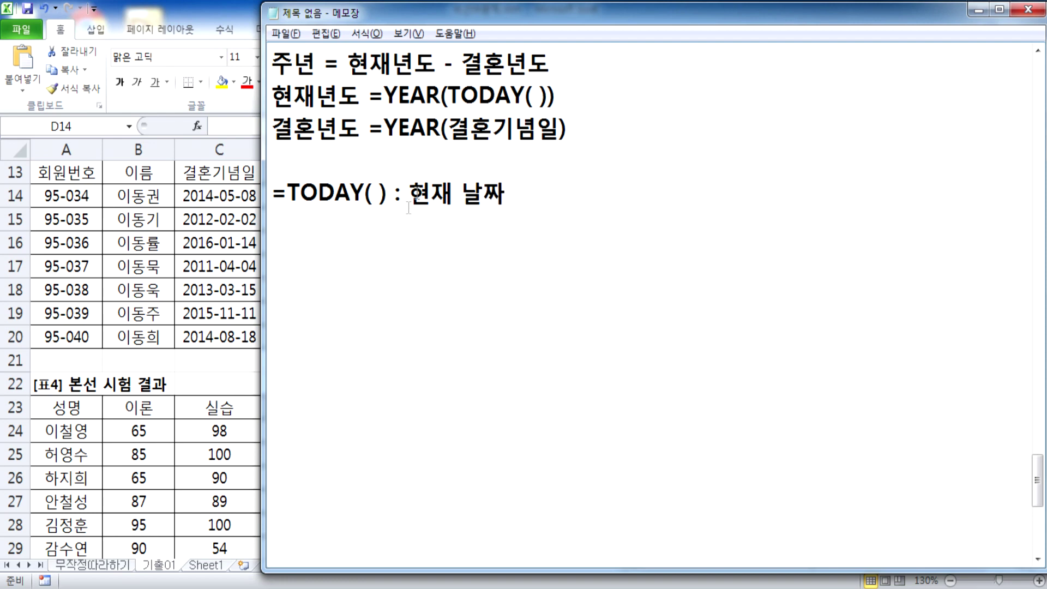
{"action": "scroll", "coordinate": [415, 264], "scroll_direction": "up", "scroll_amount": 1}
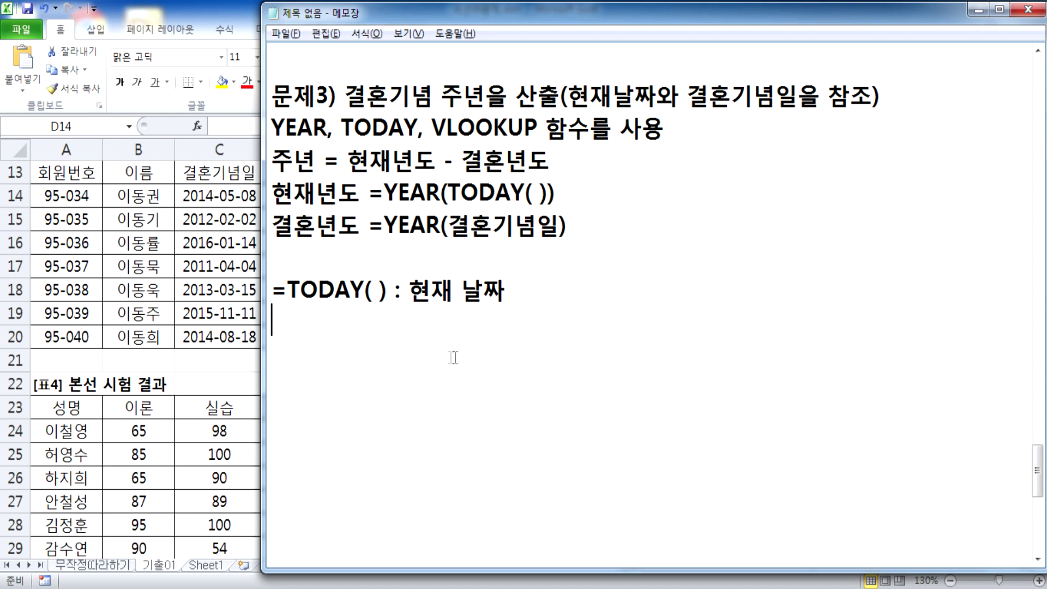
Add the line '=YEAR(TODAY( ))-YEAR(C14) : 주년' in Notepad.
{"action": "key", "text": "Return"}
{"action": "type", "text": "=YEAR(TODAY( ))-YEAR("}
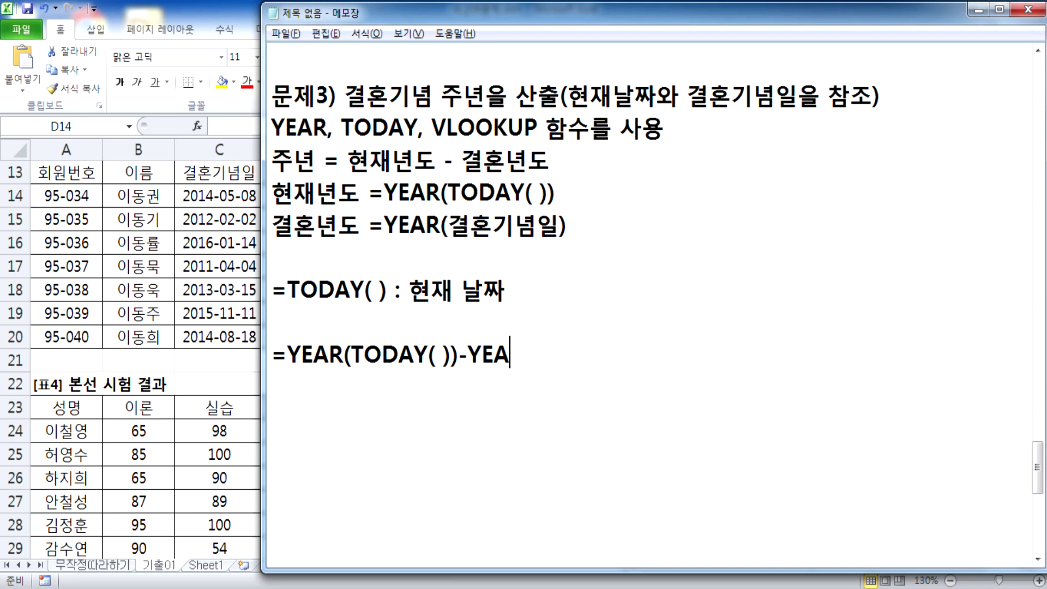
{"action": "type", "text": "C14)"}
{"action": "key", "text": "Return"}
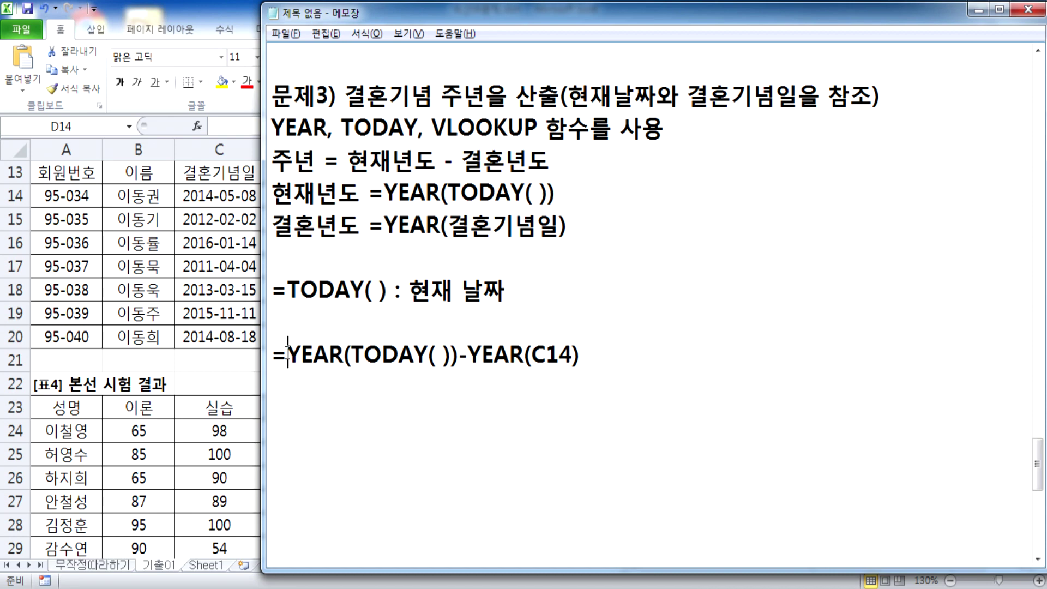
{"action": "left_click", "coordinate": [643, 357]}
{"action": "type", "text": ": 주"}
{"action": "type", "text": "년"}
{"action": "key", "text": "Return"}
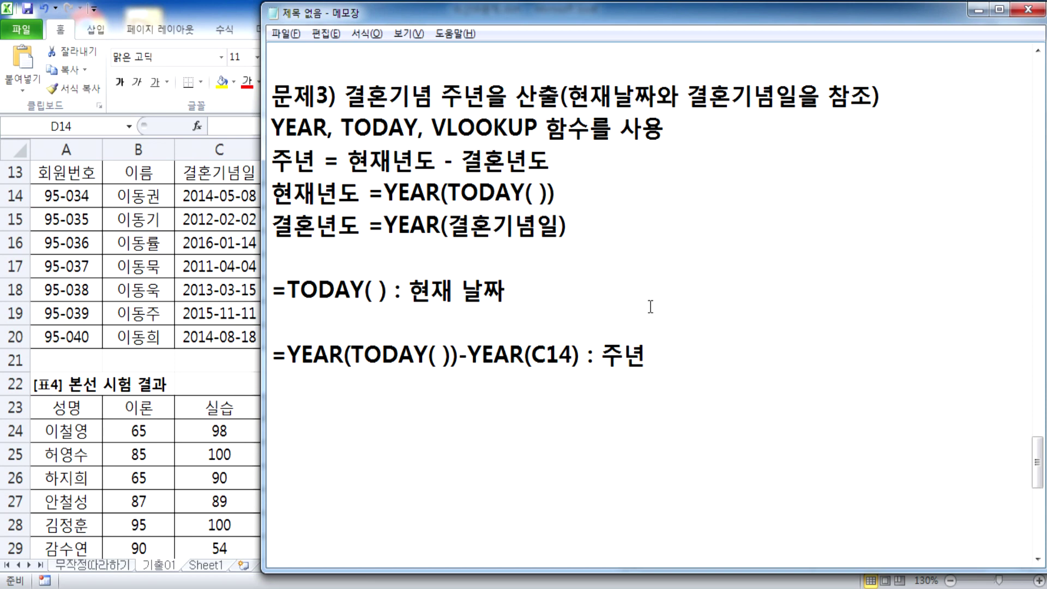
Back in Excel, select the 3-year row F17:G17 of the 결혼기념일표 lookup table.
{"action": "key", "text": "alt+Tab"}
{"action": "left_click", "coordinate": [479, 219]}
{"action": "key", "text": "F2"}
{"action": "left_click_drag", "start_coordinate": [497, 267], "coordinate": [570, 267]}
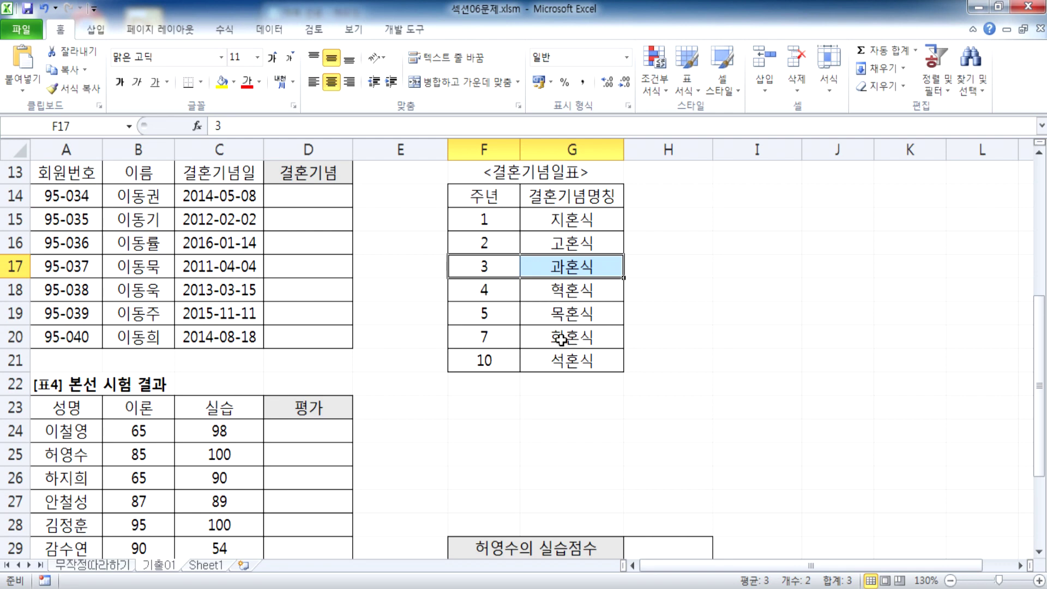
{"action": "double_click", "coordinate": [486, 338]}
{"action": "key", "text": "Escape"}
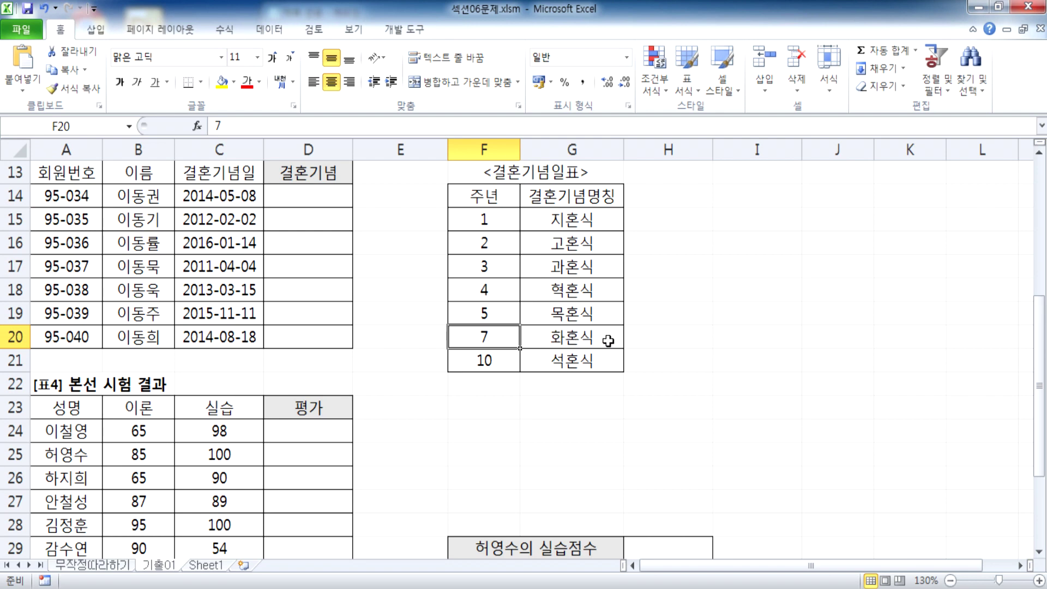
{"action": "left_click", "coordinate": [495, 362]}
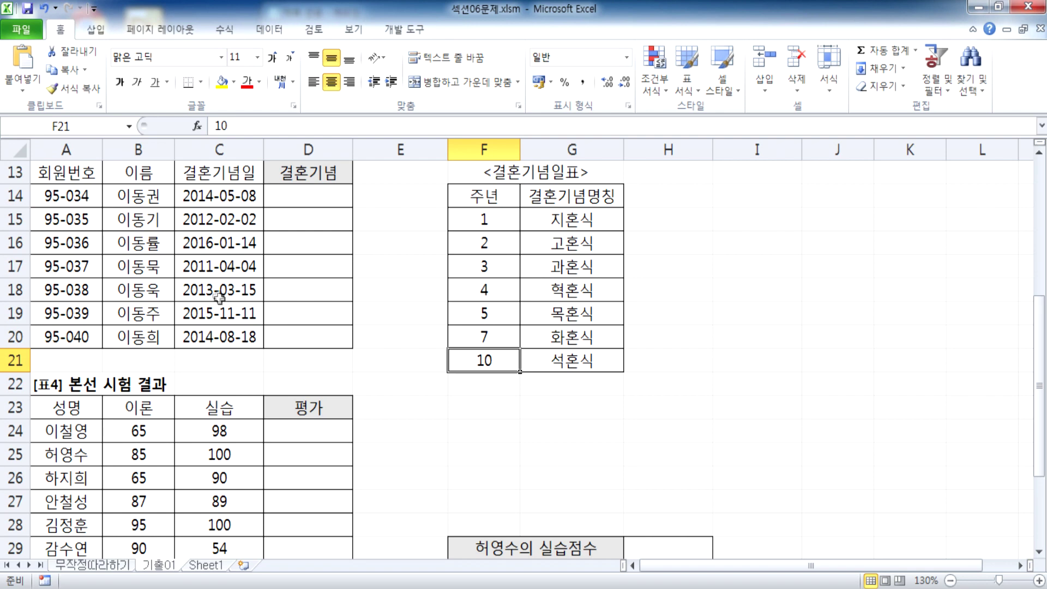
Check the 2011-04-04 wedding date in C17, then bring up the Problem 3 notes in Notepad.
{"action": "left_click", "coordinate": [219, 268]}
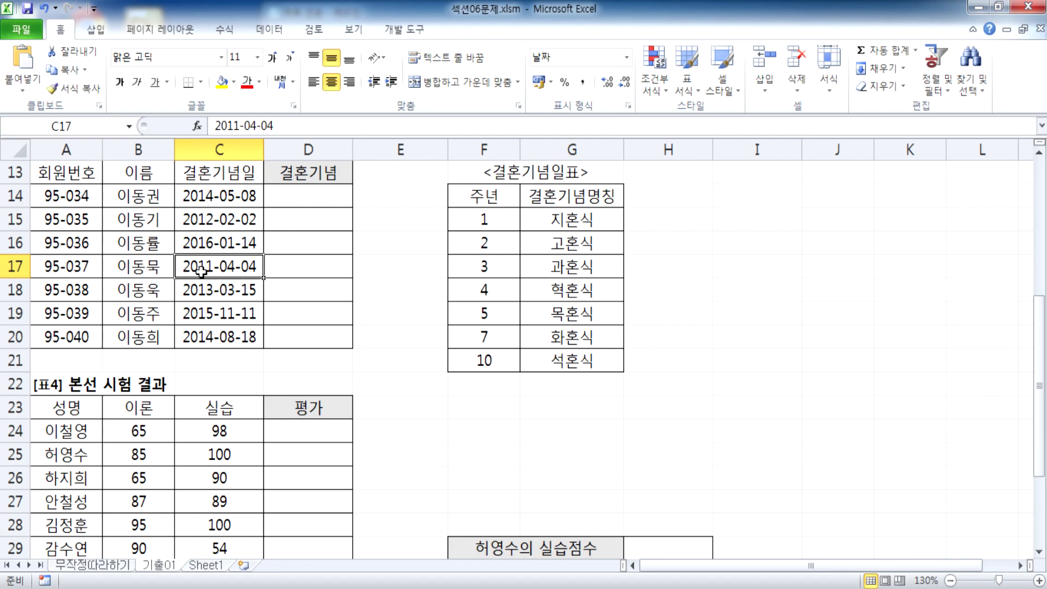
{"action": "key", "text": "alt+Tab"}
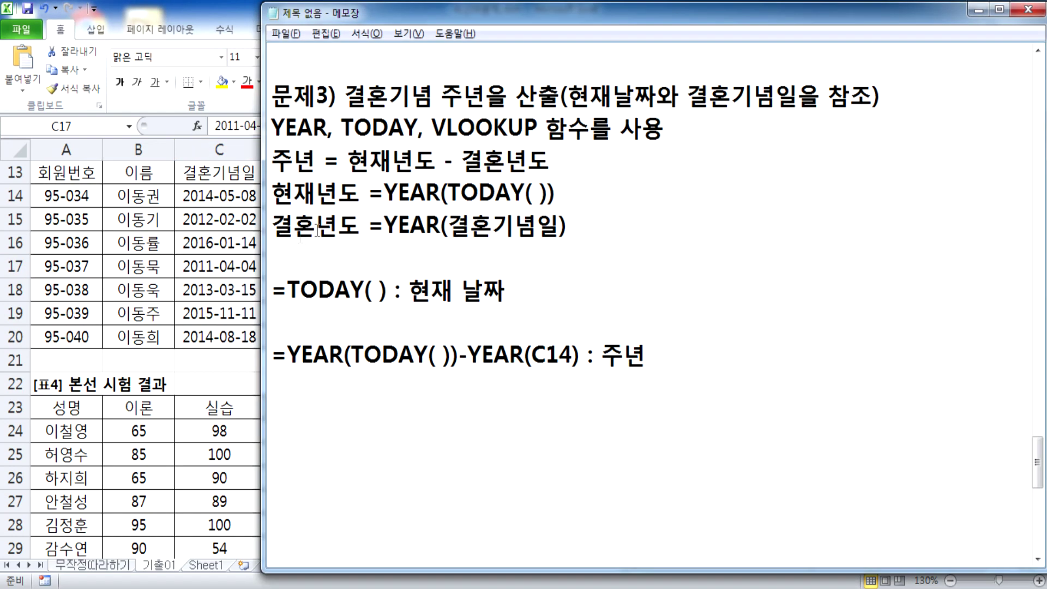
Start a new formula line: =VLOOKUP(YEAR(TODAY())-YEAR(C14), using the pasted year-difference expression.
{"action": "key", "text": "alt+Tab"}
{"action": "left_click_drag", "start_coordinate": [484, 231], "coordinate": [586, 362]}
{"action": "key", "text": "alt+Tab"}
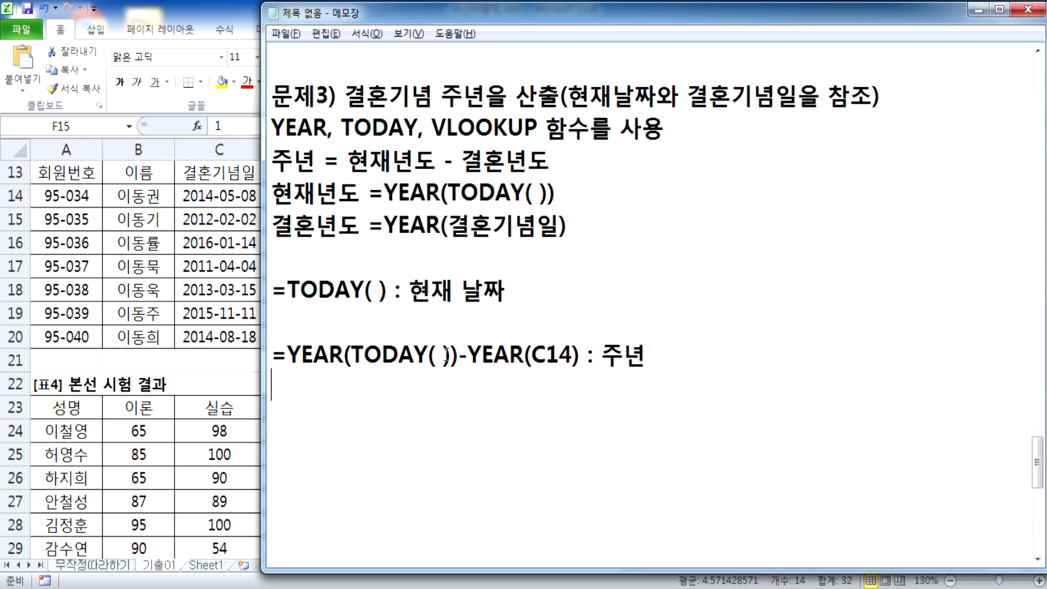
{"action": "left_click_drag", "start_coordinate": [287, 354], "coordinate": [569, 366]}
{"action": "key", "text": "ctrl+c"}
{"action": "scroll", "coordinate": [362, 391], "scroll_direction": "down", "scroll_amount": 1}
{"action": "left_click", "coordinate": [309, 297]}
{"action": "type", "text": "=ㅠ"}
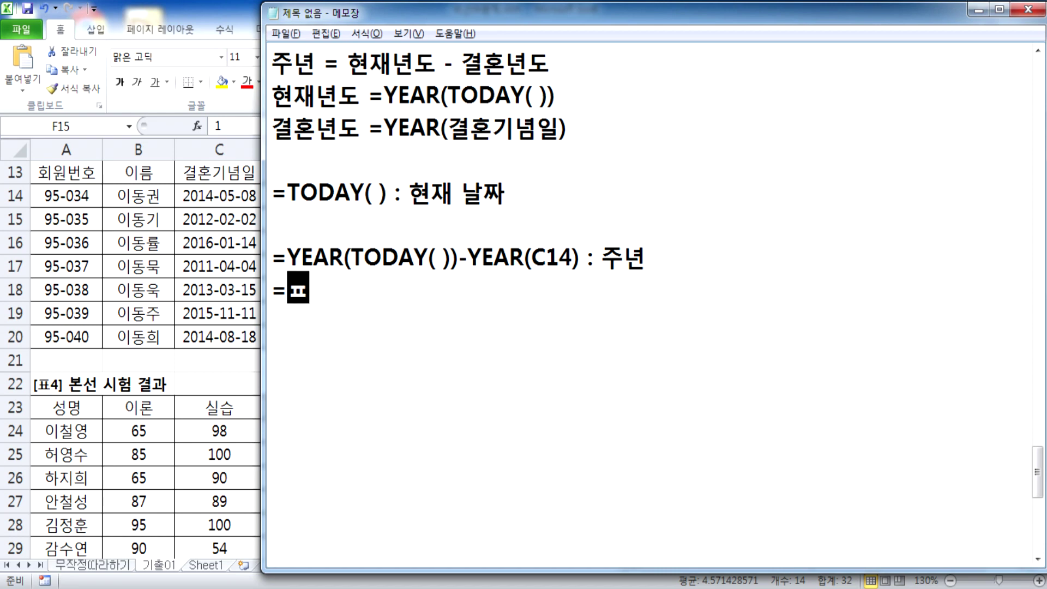
{"action": "key", "text": "BackSpace"}
{"action": "key", "text": "BackSpace"}
{"action": "type", "text": "VLOO"}
{"action": "type", "text": "UP("}
{"action": "key", "text": "ctrl+v"}
{"action": "type", "text": ","}
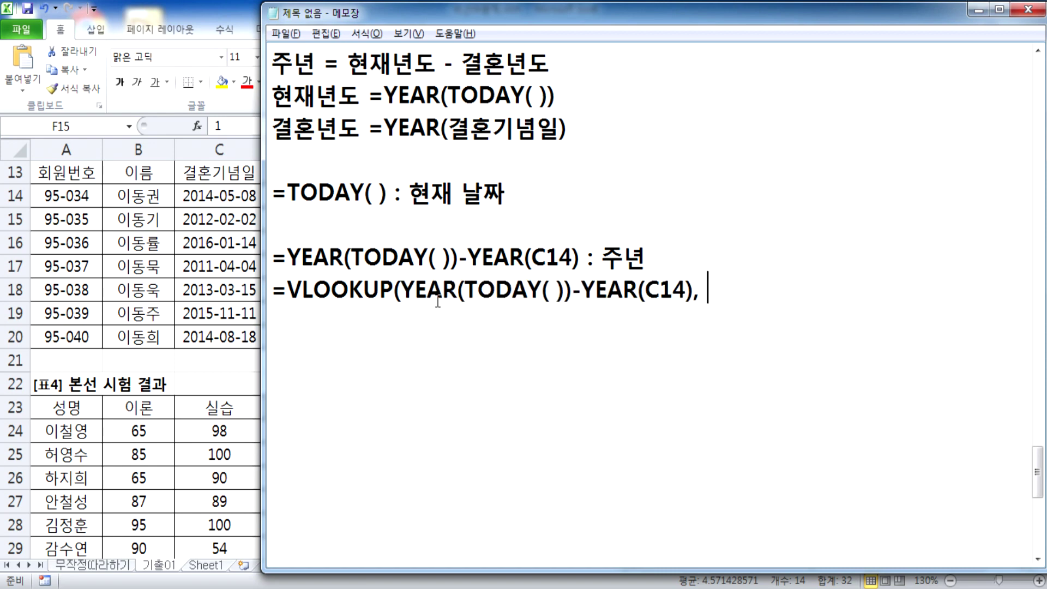
Add the absolute lookup range $F$15:$G$21 as the table argument.
{"action": "key", "text": "alt+Tab"}
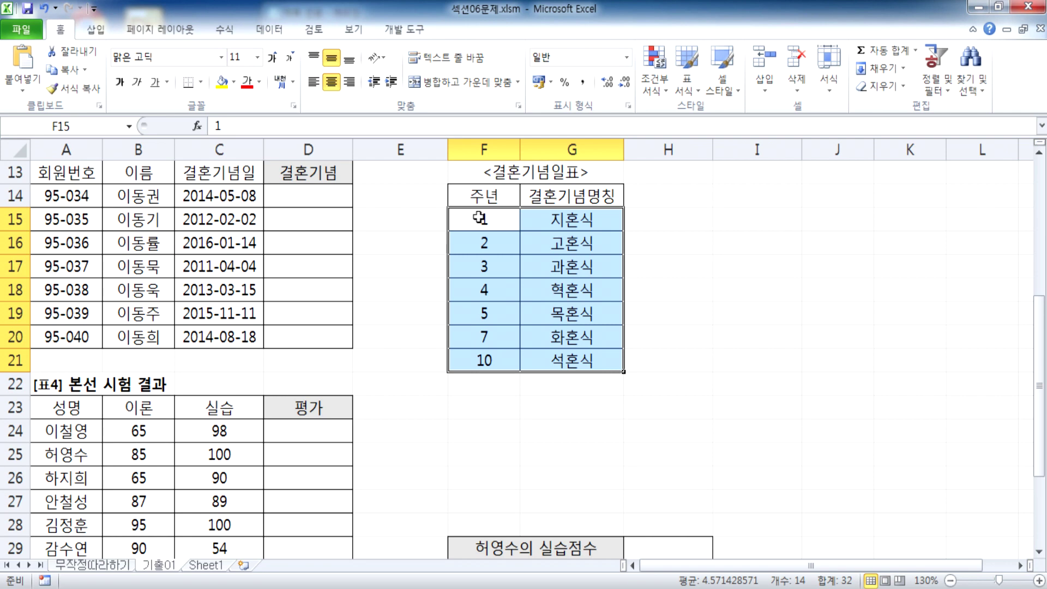
{"action": "key", "text": "alt+Tab"}
{"action": "type", "text": "F15"}
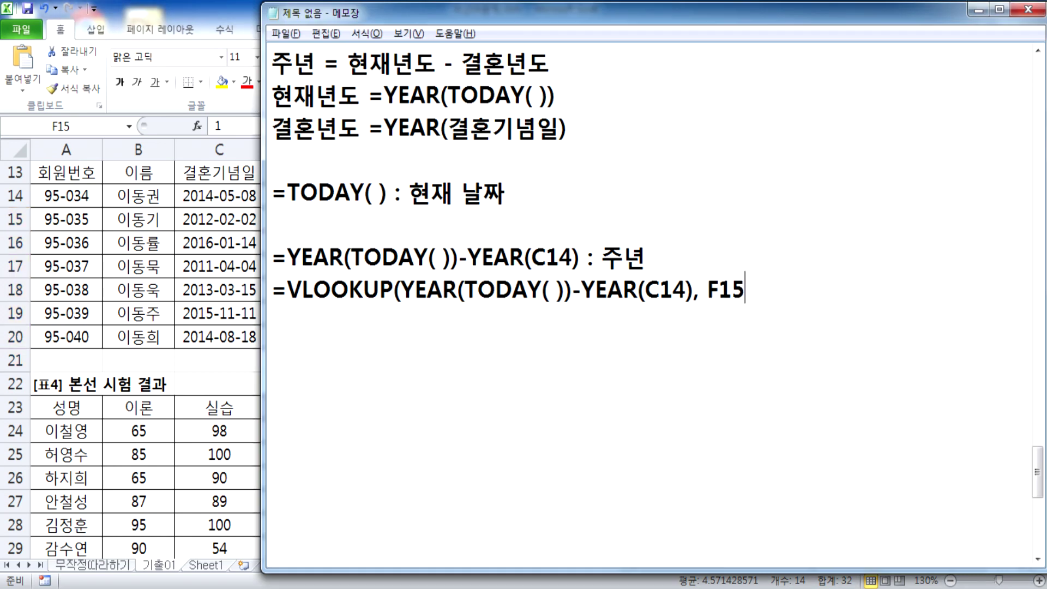
{"action": "type", "text": ":"}
{"action": "key", "text": "alt+Tab"}
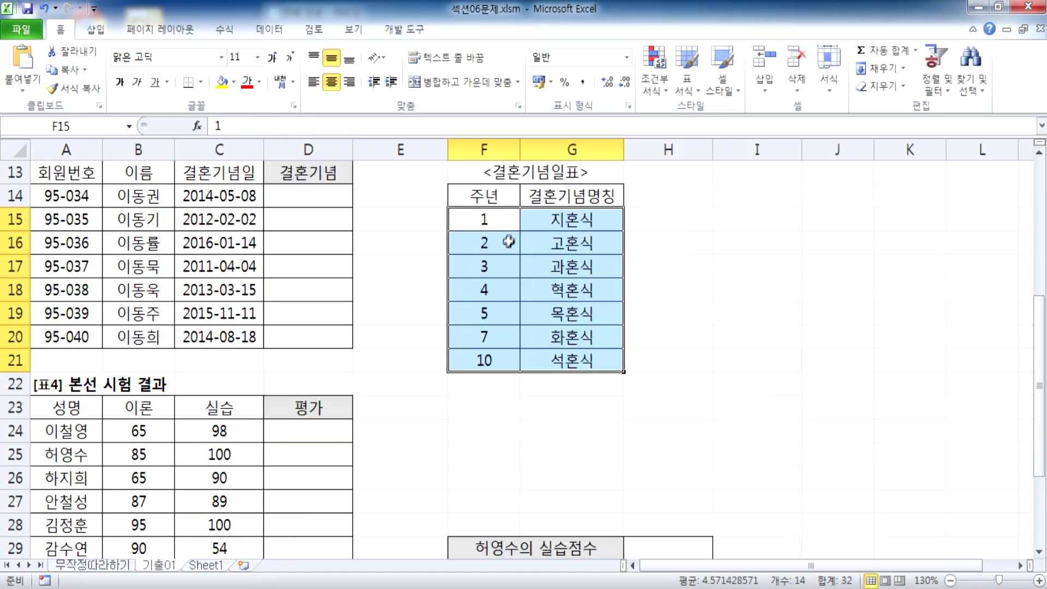
{"action": "key", "text": "alt+Tab"}
{"action": "type", "text": "G21"}
{"action": "left_click", "coordinate": [709, 288]}
{"action": "type", "text": "$"}
{"action": "key", "text": "Right"}
{"action": "type", "text": "$"}
{"action": "left_click", "coordinate": [779, 288]}
{"action": "type", "text": "$"}
{"action": "key", "text": "Right"}
{"action": "type", "text": "$"}
{"action": "type", "text": ","}
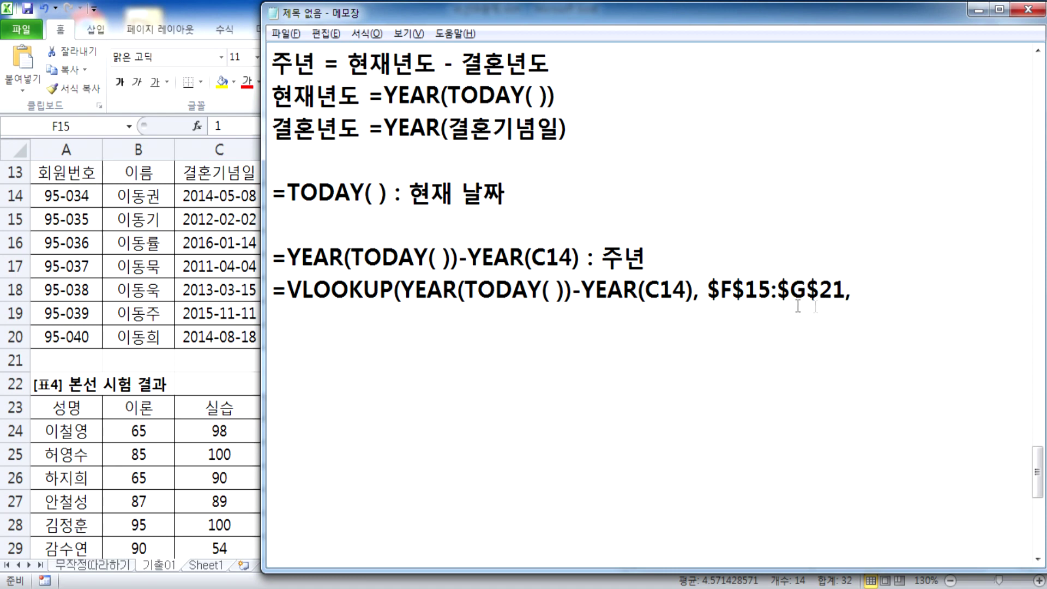
Finish the formula with column index 2 and TRUE, closing the parenthesis.
{"action": "key", "text": "alt+Tab"}
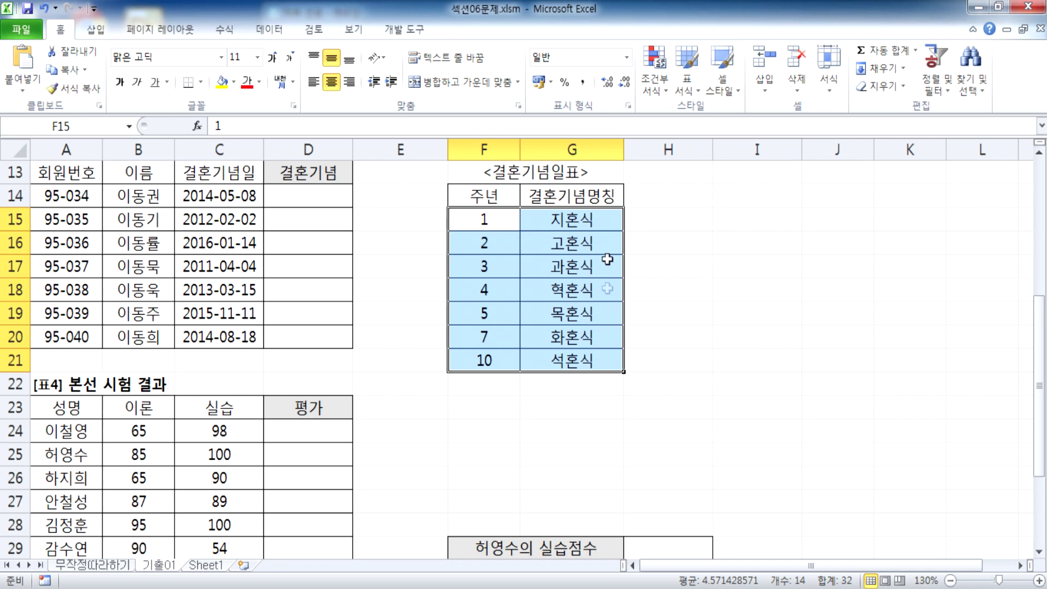
{"action": "key", "text": "alt+Tab"}
{"action": "type", "text": "2"}
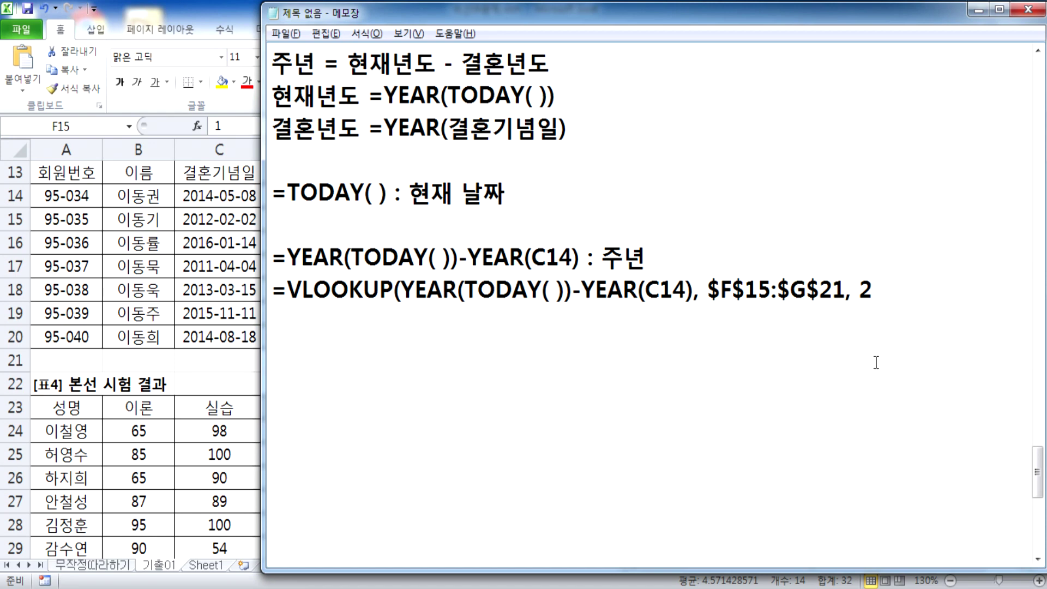
{"action": "key", "text": "alt+Tab"}
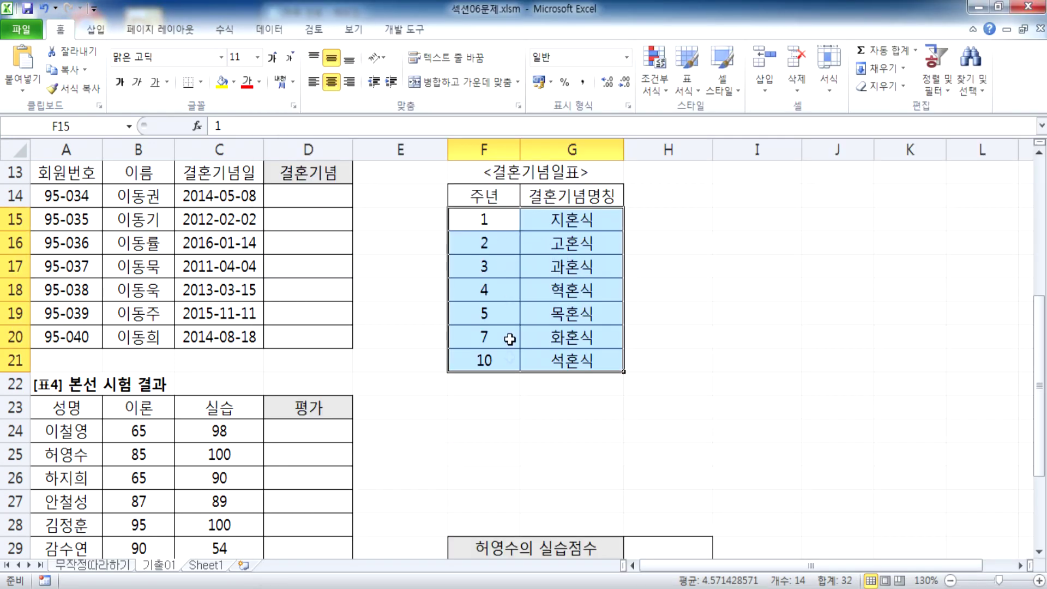
{"action": "key", "text": "alt+Tab"}
{"action": "type", "text": ", TRUE)"}
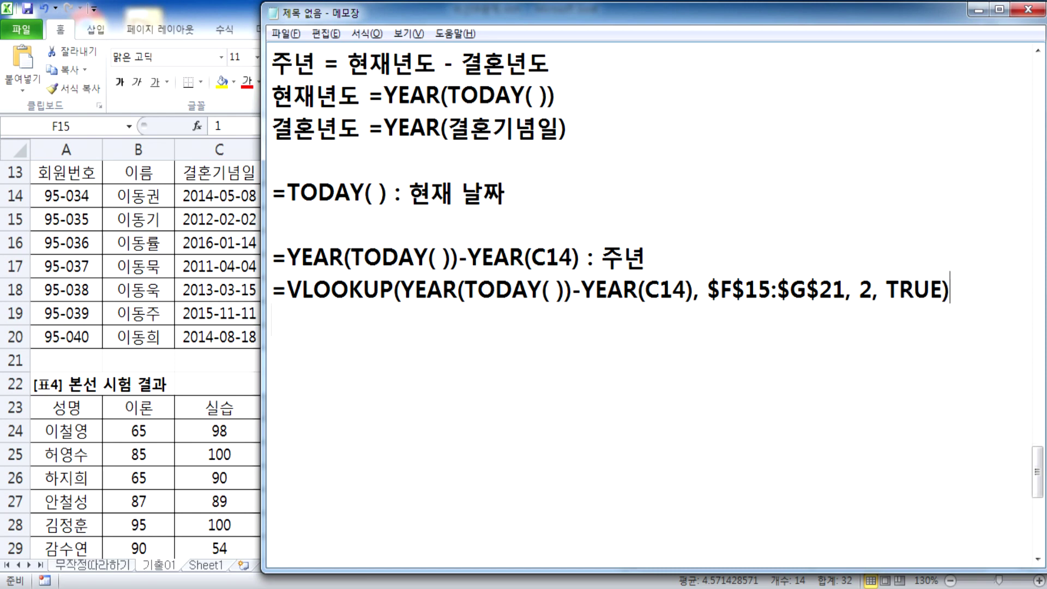
{"action": "key", "text": "Return"}
Duplicate the VLOOKUP line, remove ', TRUE' from the copy, and copy the shortened formula.
{"action": "key", "text": "Up"}
{"action": "key", "text": "shift+Down"}
{"action": "key", "text": "ctrl+c"}
{"action": "key", "text": "Right"}
{"action": "key", "text": "ctrl+v"}
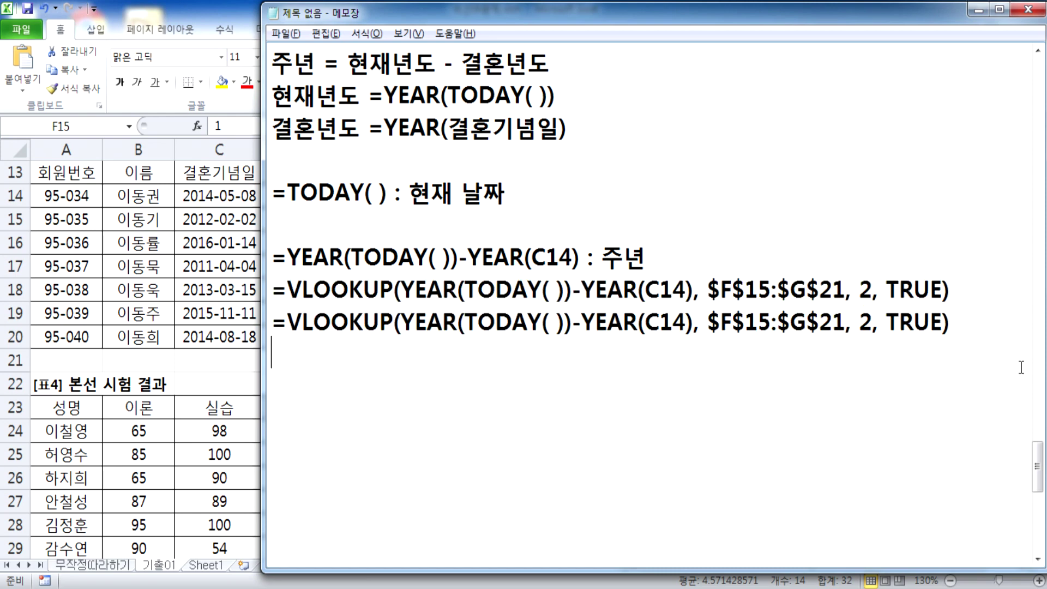
{"action": "key", "text": "shift+Left"}
{"action": "key", "text": "shift+Left"}
{"action": "key", "text": "shift+Left"}
{"action": "key", "text": "shift+Left"}
{"action": "key", "text": "shift+Left"}
{"action": "key", "text": "shift+Left"}
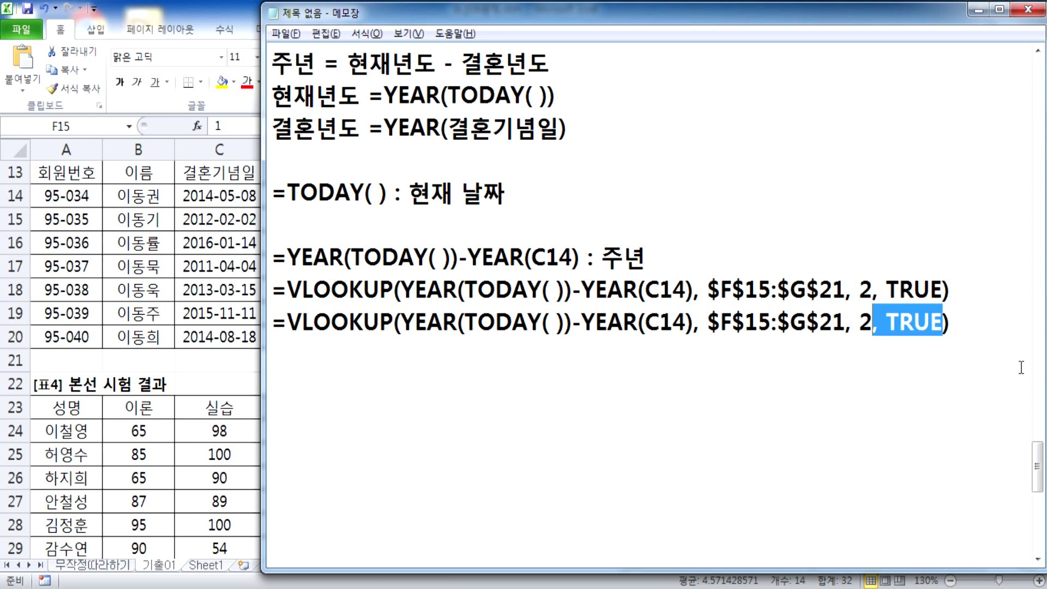
{"action": "key", "text": "BackSpace"}
{"action": "key", "text": "Home"}
{"action": "key", "text": "shift+End"}
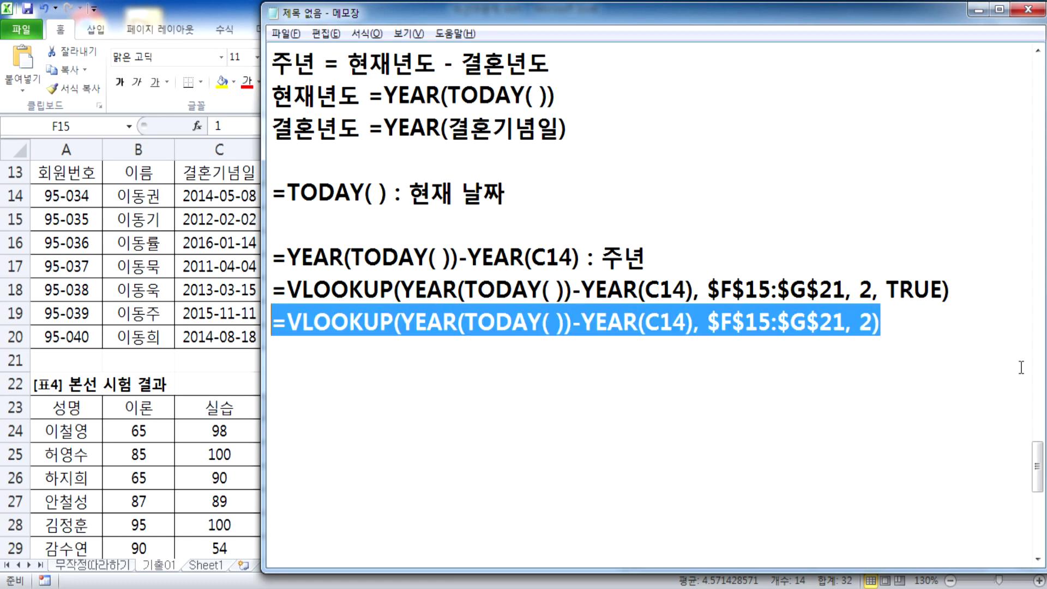
{"action": "key", "text": "ctrl+c"}
{"action": "key", "text": "alt+Tab"}
Paste the VLOOKUP formula into D14 and fill it down through D20.
{"action": "double_click", "coordinate": [344, 196]}
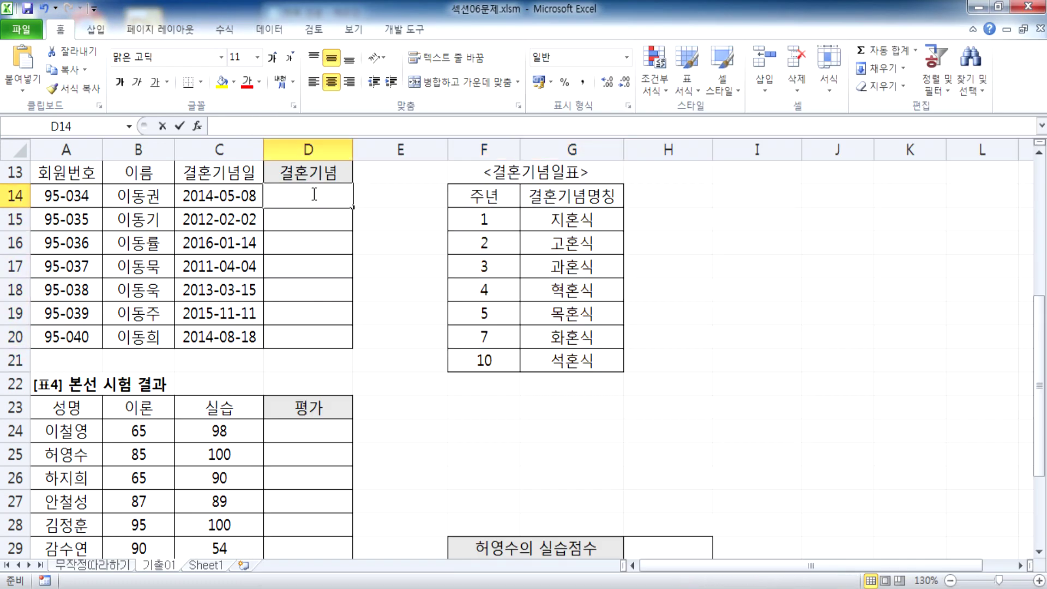
{"action": "key", "text": "ctrl+v"}
{"action": "left_click", "coordinate": [348, 195]}
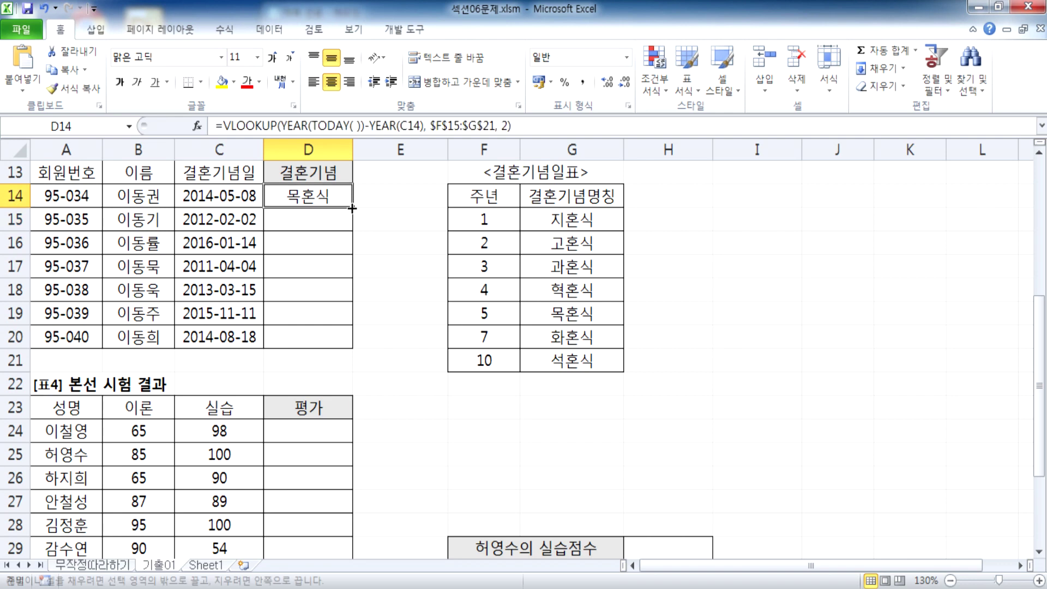
{"action": "double_click", "coordinate": [352, 207]}
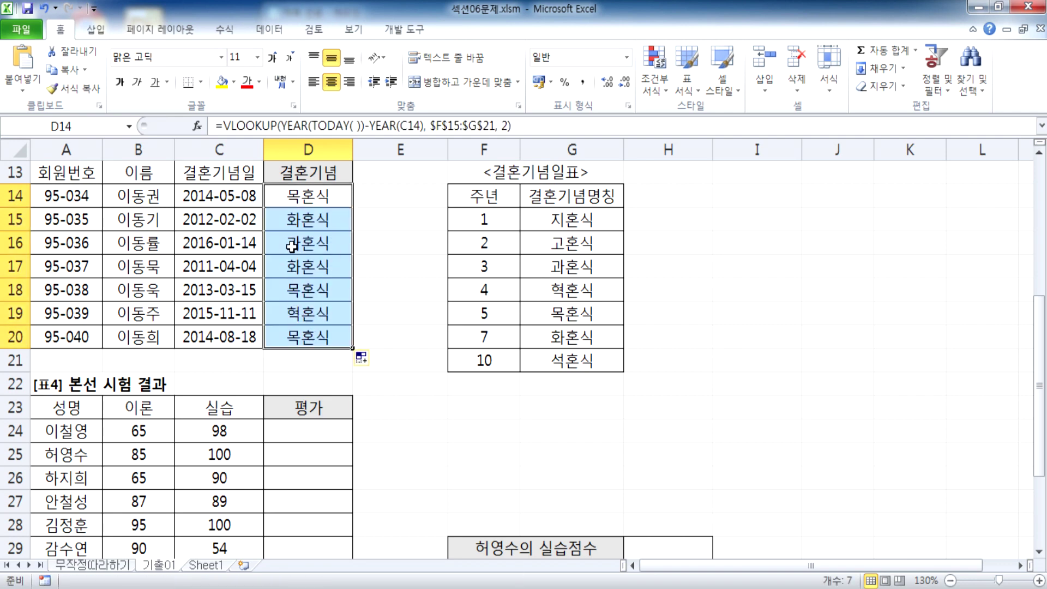
{"action": "left_click", "coordinate": [290, 266]}
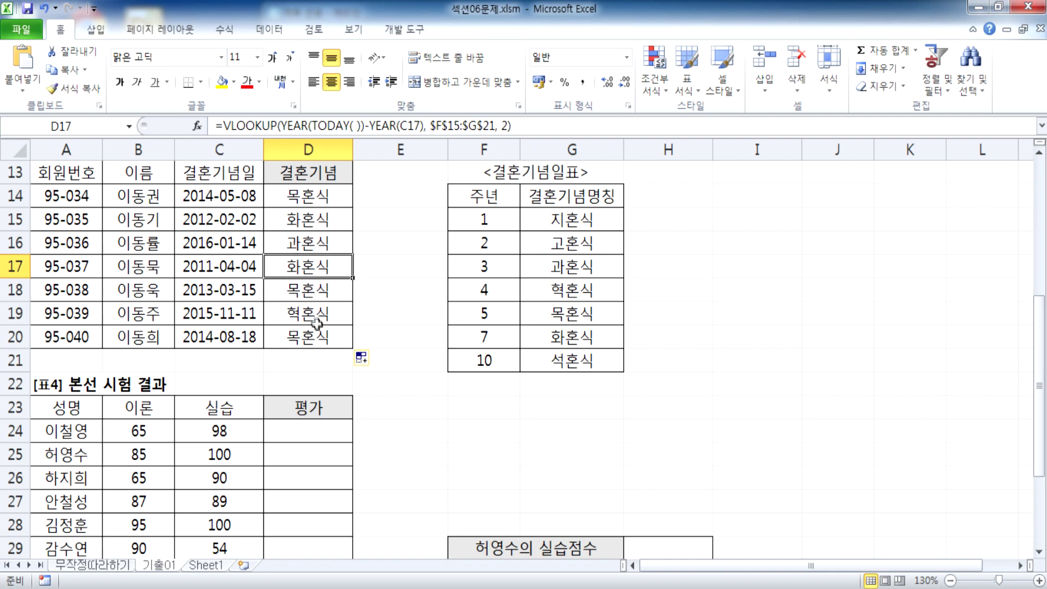
Test the lookup by changing the C14 wedding date to 2008-05-08.
{"action": "double_click", "coordinate": [207, 196]}
{"action": "left_click_drag", "start_coordinate": [206, 195], "coordinate": [213, 197]}
{"action": "type", "text": "0"}
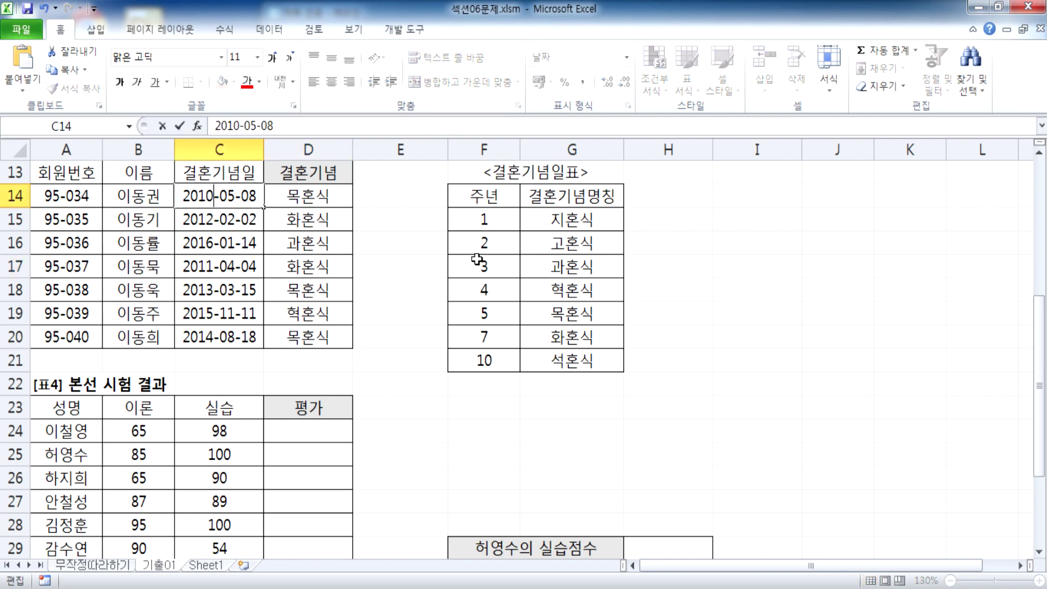
{"action": "key", "text": "Return"}
{"action": "key", "text": "Up"}
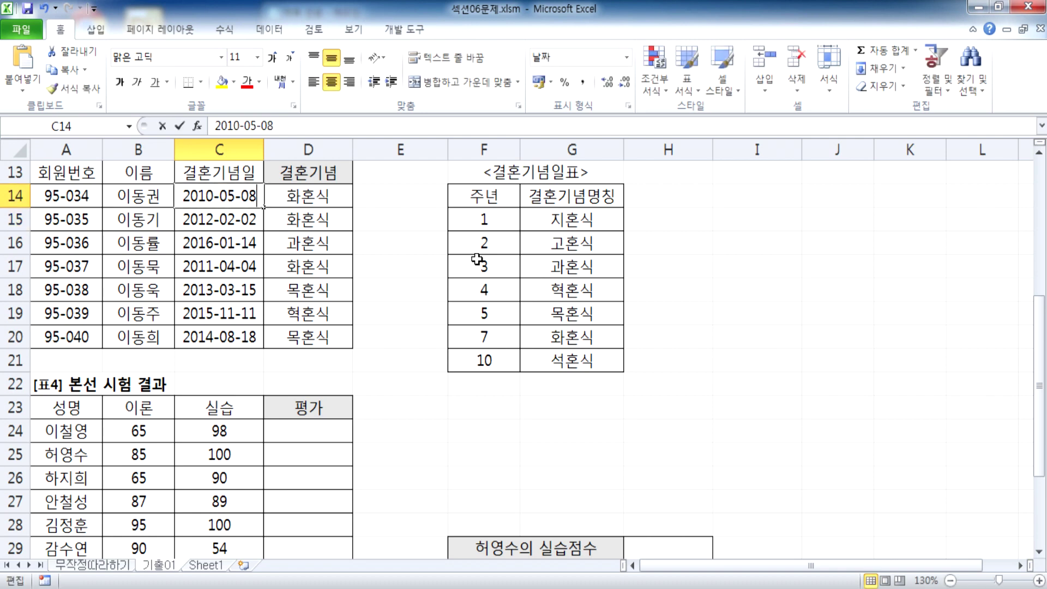
{"action": "key", "text": "F2"}
{"action": "key", "text": "Left"}
{"action": "key", "text": "Left"}
{"action": "key", "text": "Left"}
{"action": "key", "text": "Delete"}
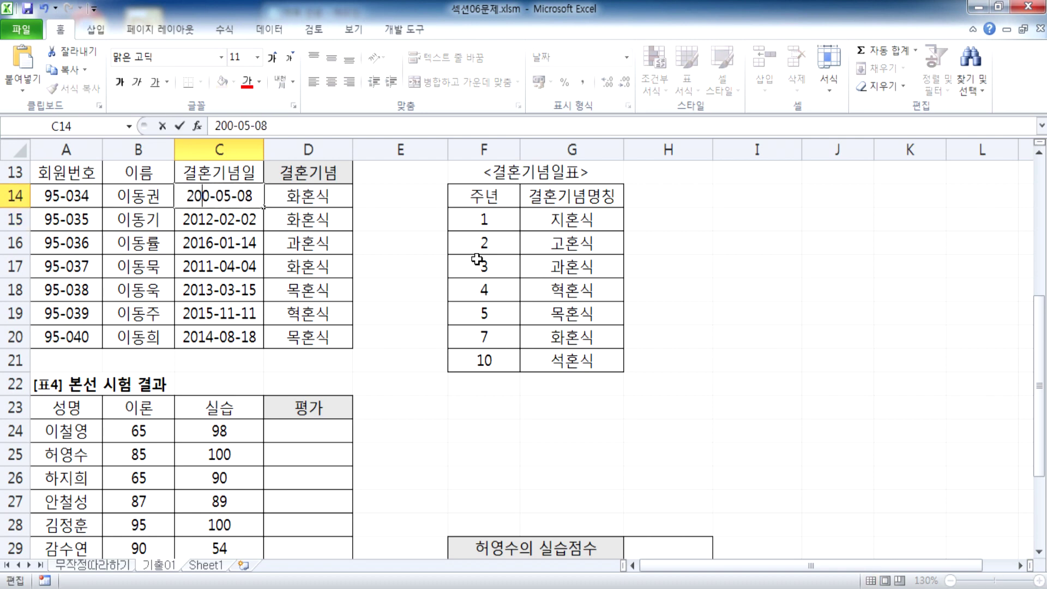
{"action": "type", "text": "8"}
{"action": "key", "text": "Return"}
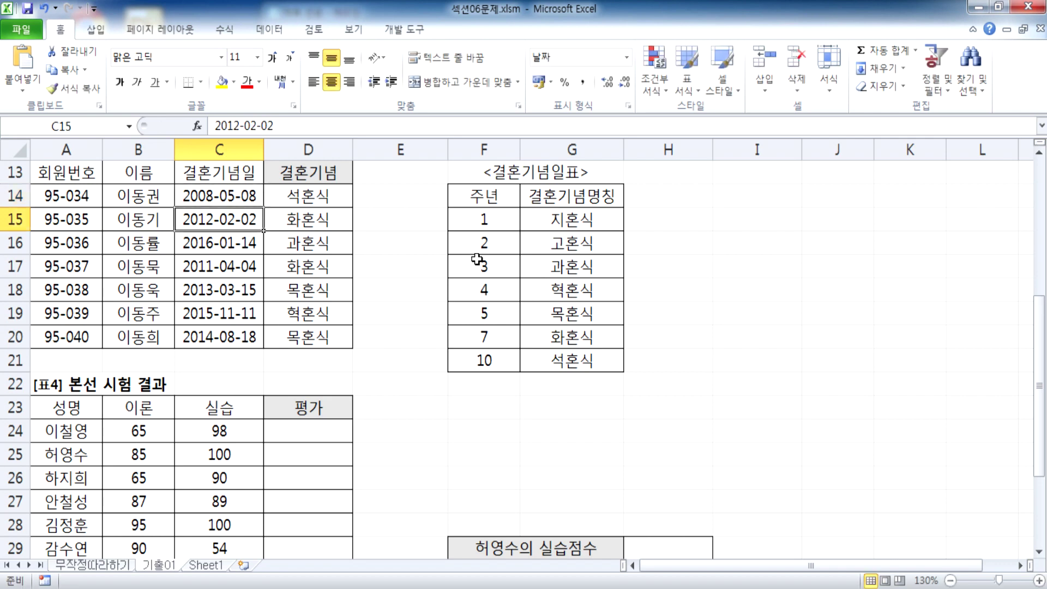
Undo the test edits so C14 reads 2014-05-08 again.
{"action": "left_click", "coordinate": [212, 200]}
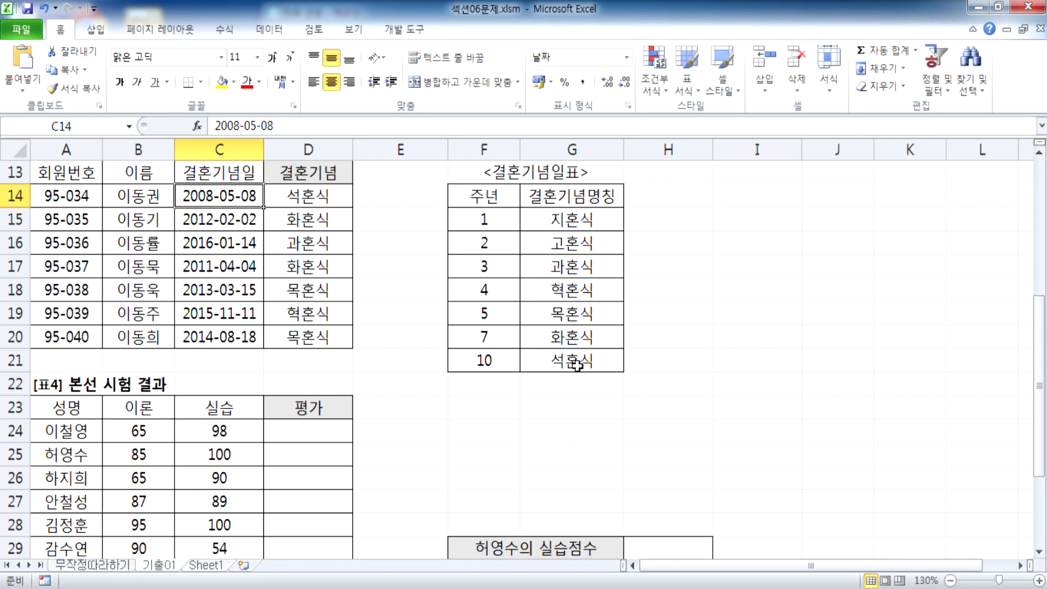
{"action": "key", "text": "ctrl+z"}
{"action": "key", "text": "ctrl+z"}
{"action": "key", "text": "alt+Tab"}
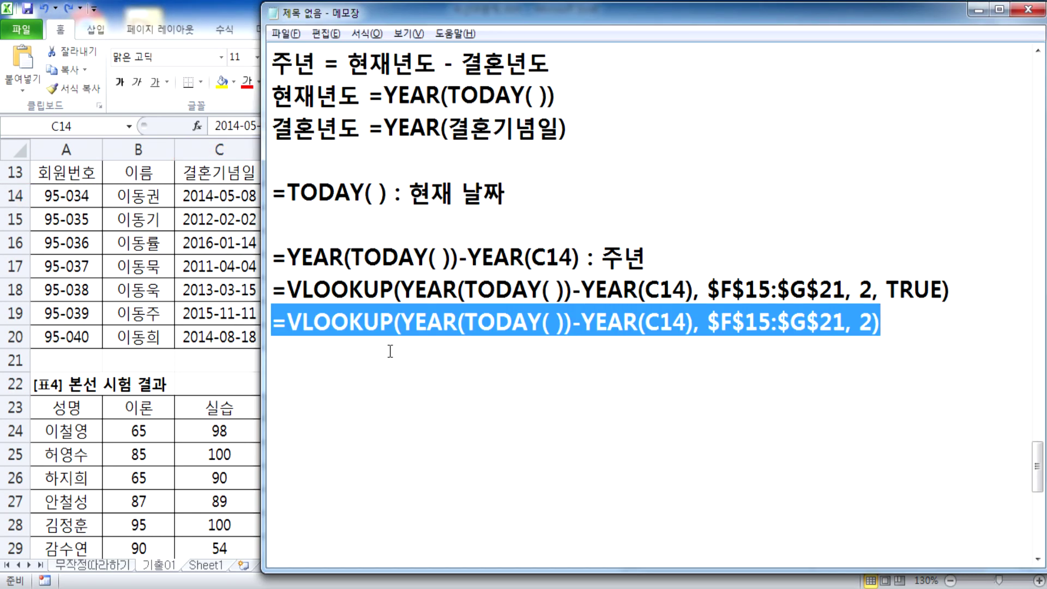
Add the line '문제4) 이론과 실습 과목의 평균점수와 평가를 계산' below the formulas.
{"action": "left_click", "coordinate": [390, 352]}
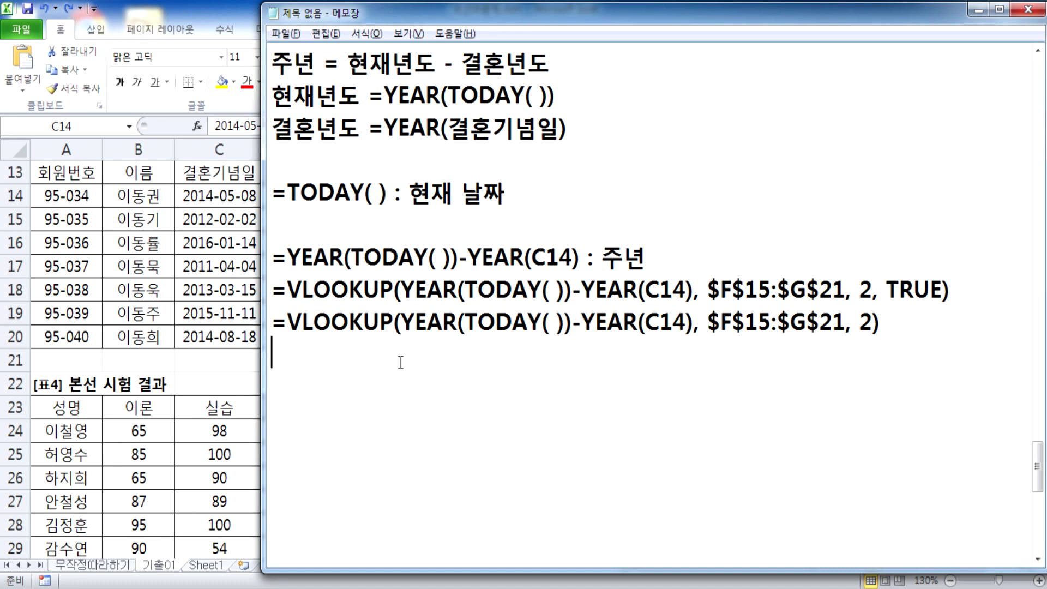
{"action": "key", "text": "Return"}
{"action": "key", "text": "Return"}
{"action": "type", "text": "ANSWP"}
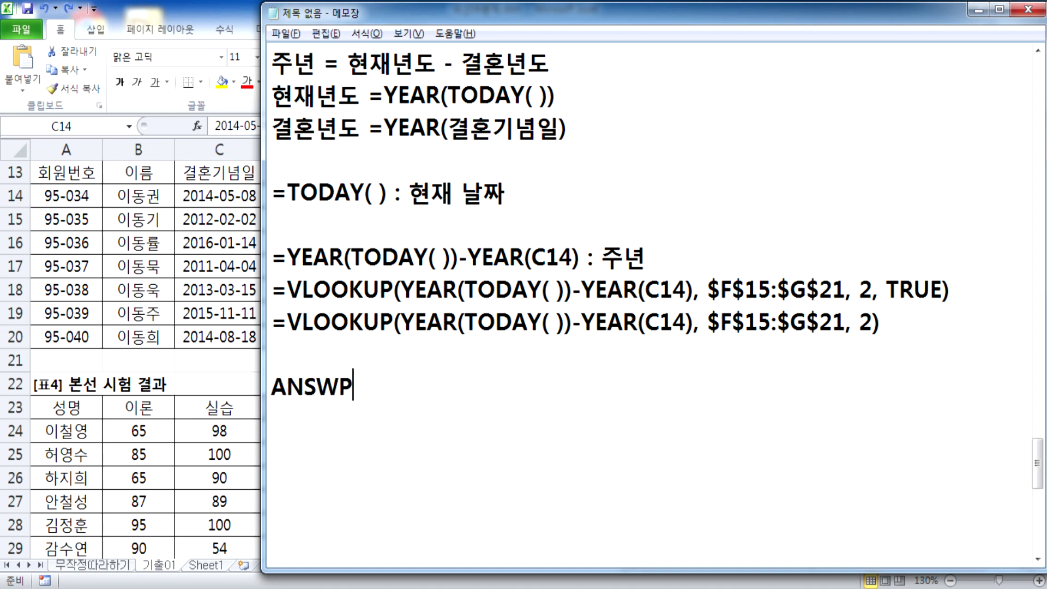
{"action": "left_click_drag", "start_coordinate": [550, 63], "coordinate": [401, 363]}
{"action": "key", "text": "ctrl+End"}
{"action": "key", "text": "shift+Home"}
{"action": "type", "text": "문제4)"}
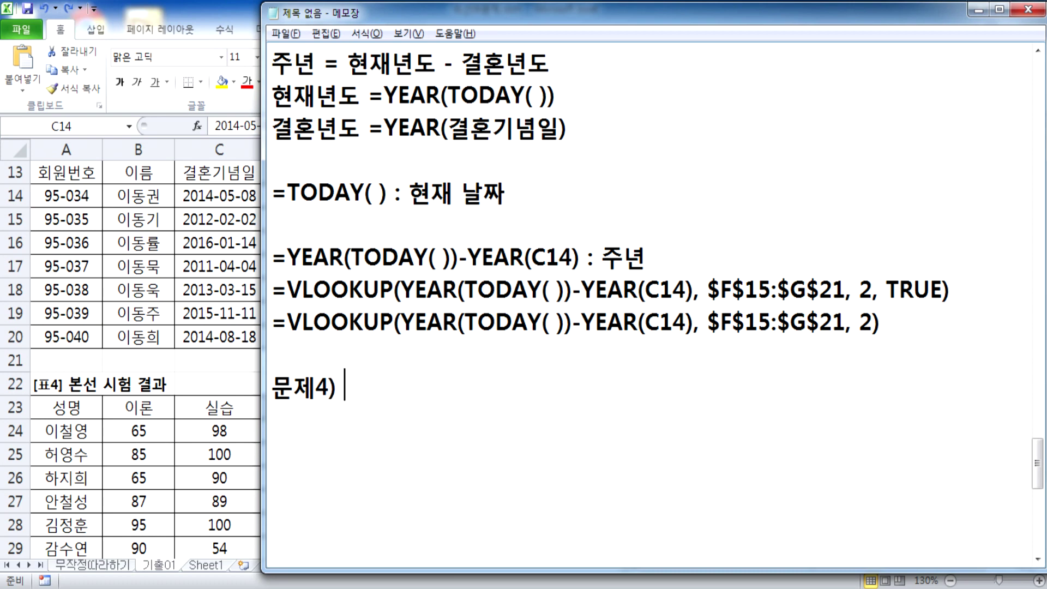
{"action": "type", "text": " 이론과"}
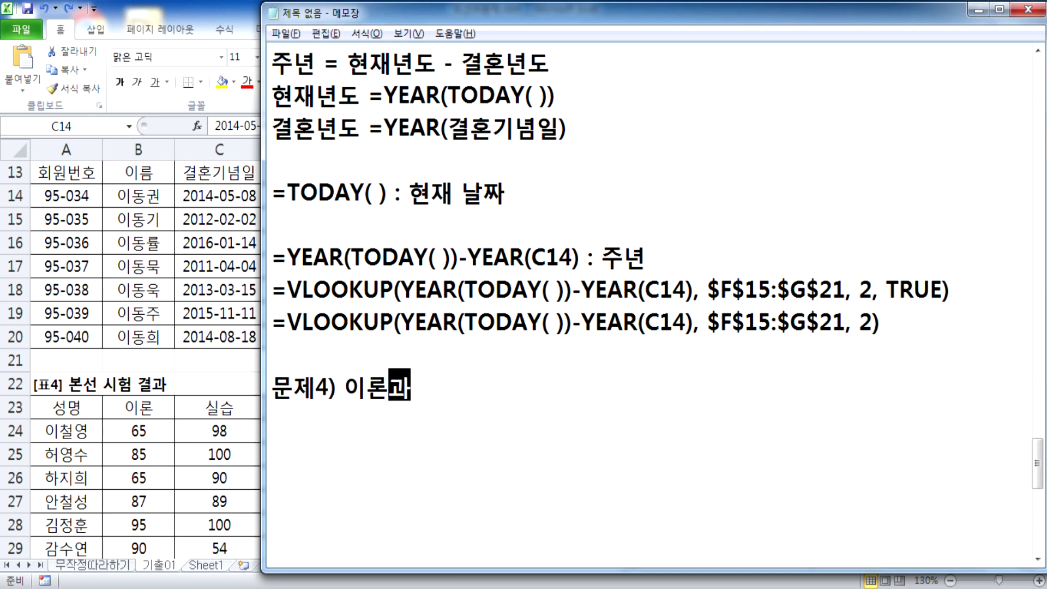
{"action": "type", "text": " 실습"}
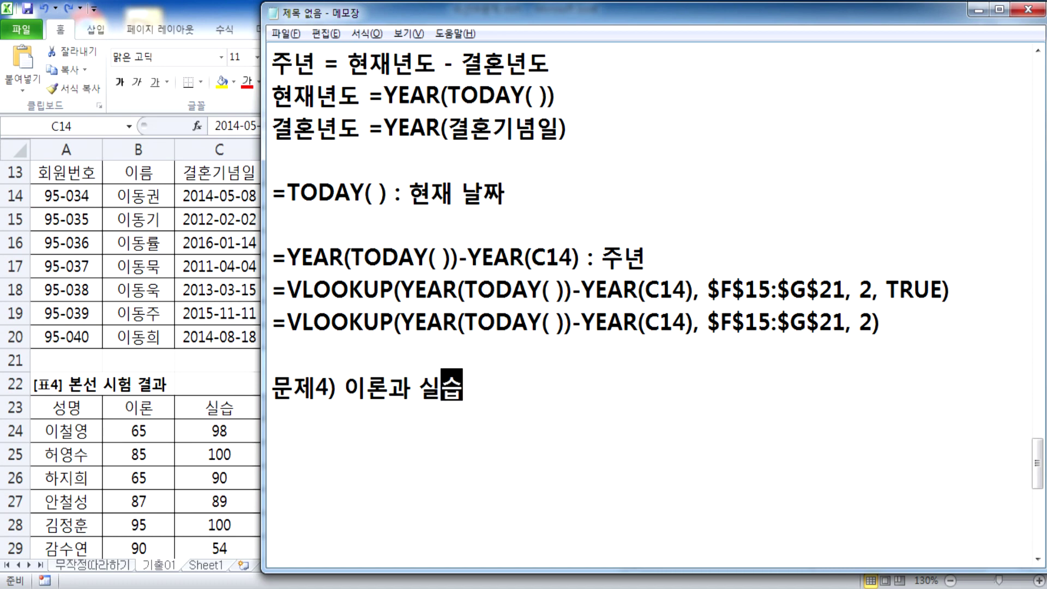
{"action": "type", "text": " 고과목의 평"}
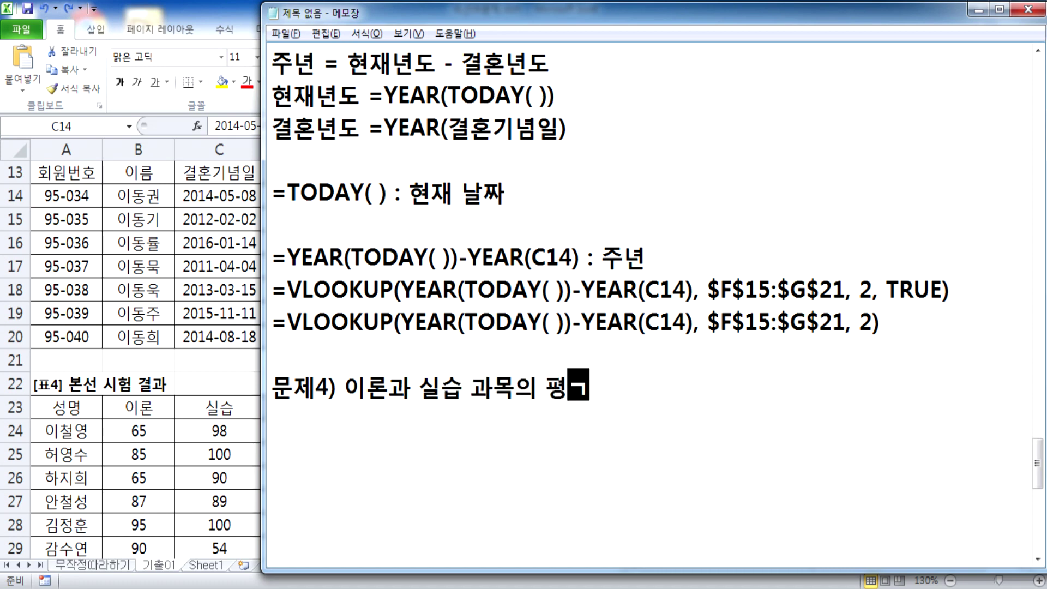
{"action": "type", "text": "균점수와 "}
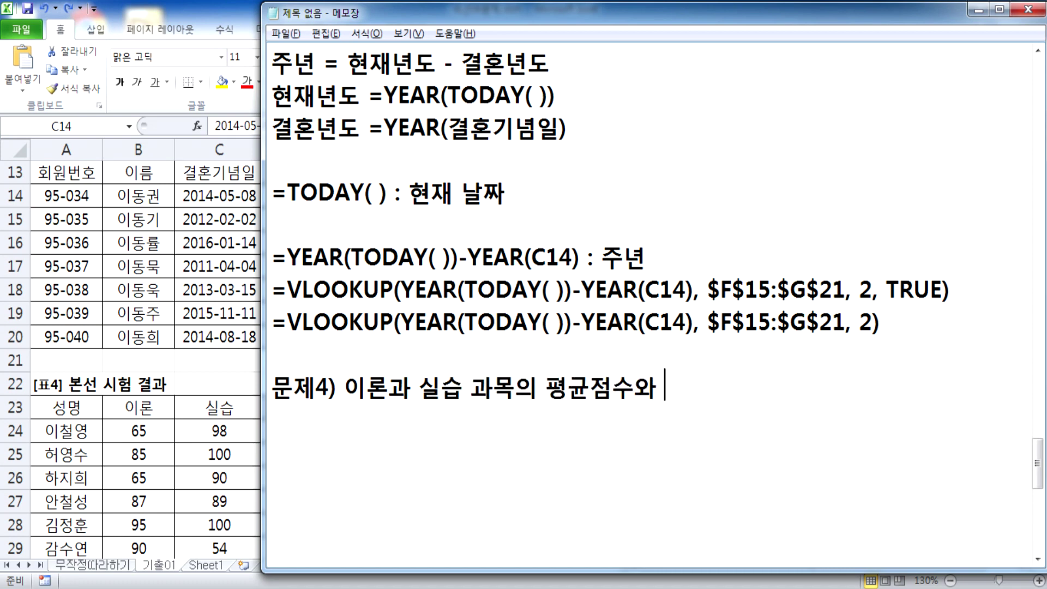
{"action": "type", "text": "평가를 계산"}
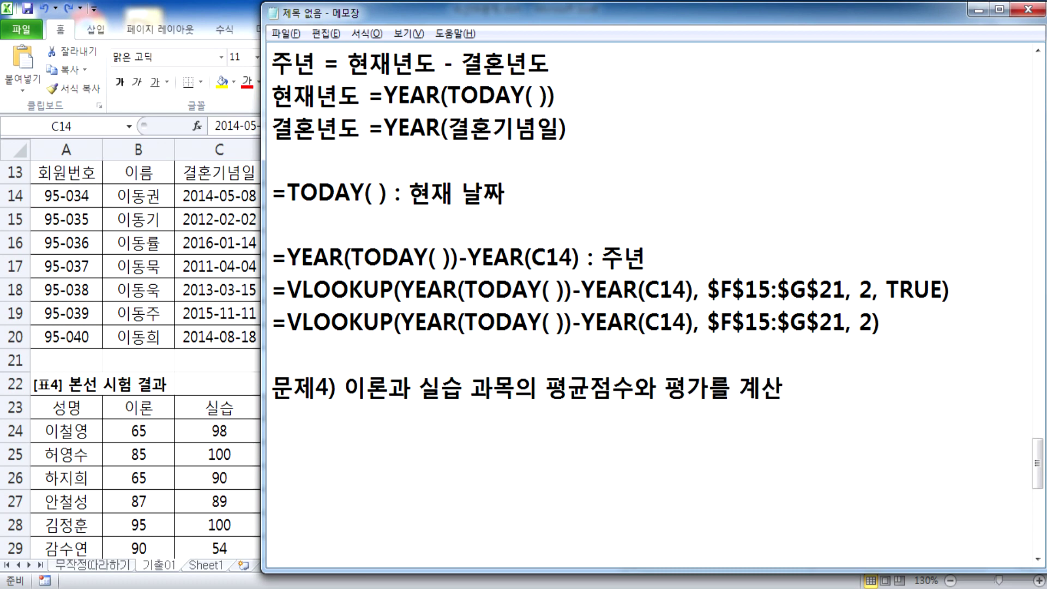
Add the line 'AVERAGE, HLOOKUP 함수를 사용' beneath the problem 4 heading.
{"action": "key", "text": "Return"}
{"action": "type", "text": "AVERAGER"}
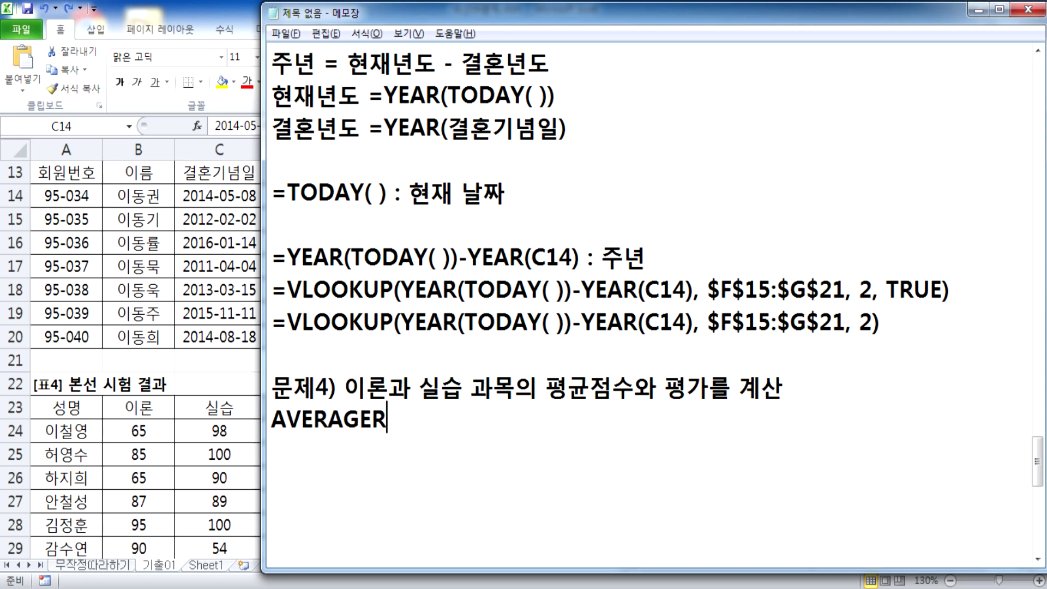
{"action": "key", "text": "BackSpace"}
{"action": "type", "text": ", "}
{"action": "type", "text": "HLOOKUP ㅎ"}
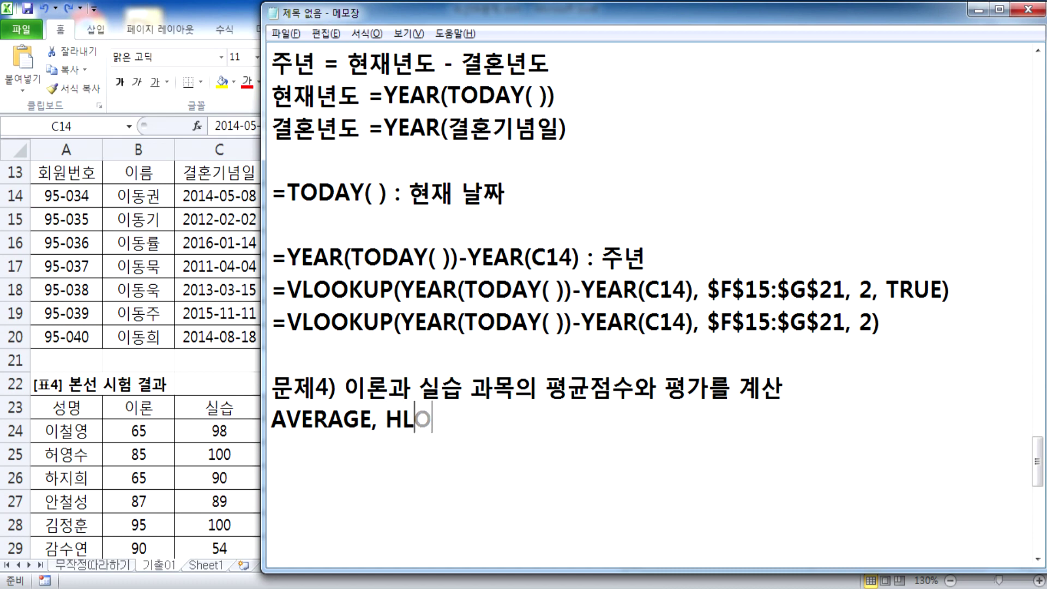
{"action": "type", "text": "ㅏㅁ수륾"}
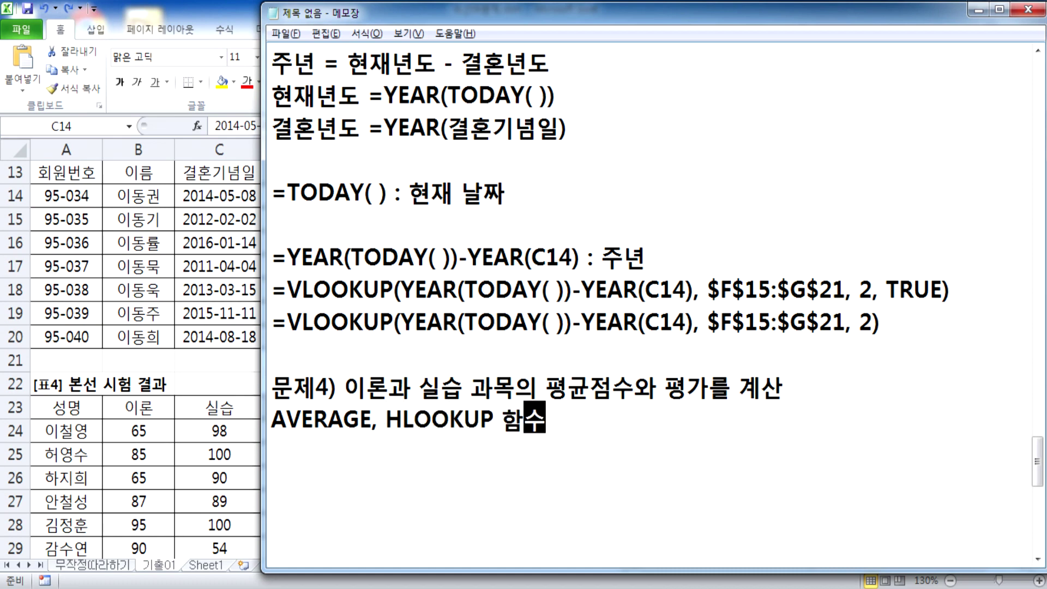
{"action": "key", "text": "BackSpace"}
{"action": "type", "text": "를 사용"}
{"action": "key", "text": "Return"}
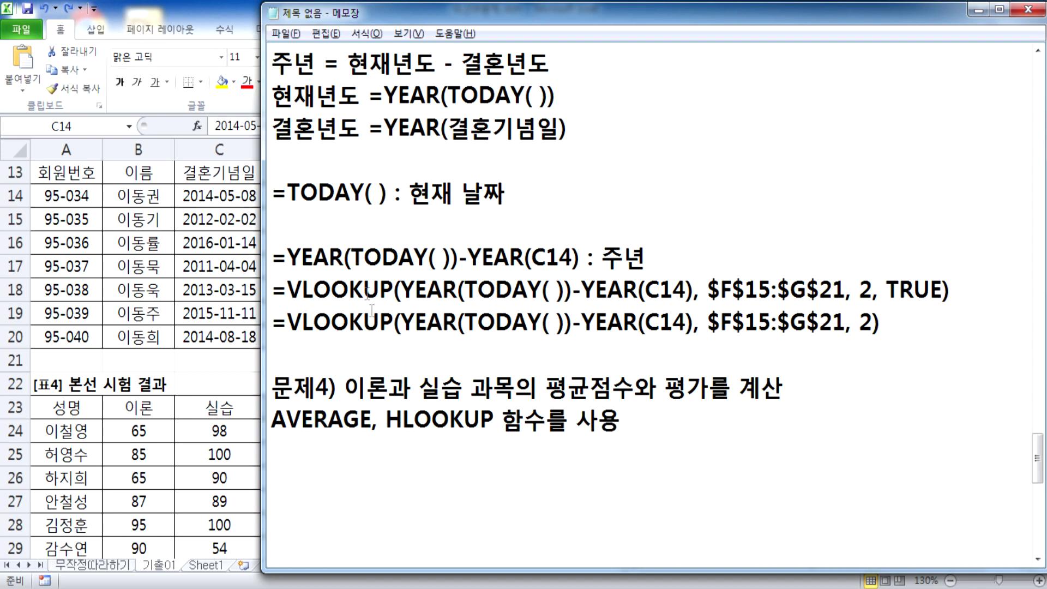
{"action": "scroll", "coordinate": [371, 310], "scroll_direction": "down", "scroll_amount": 2}
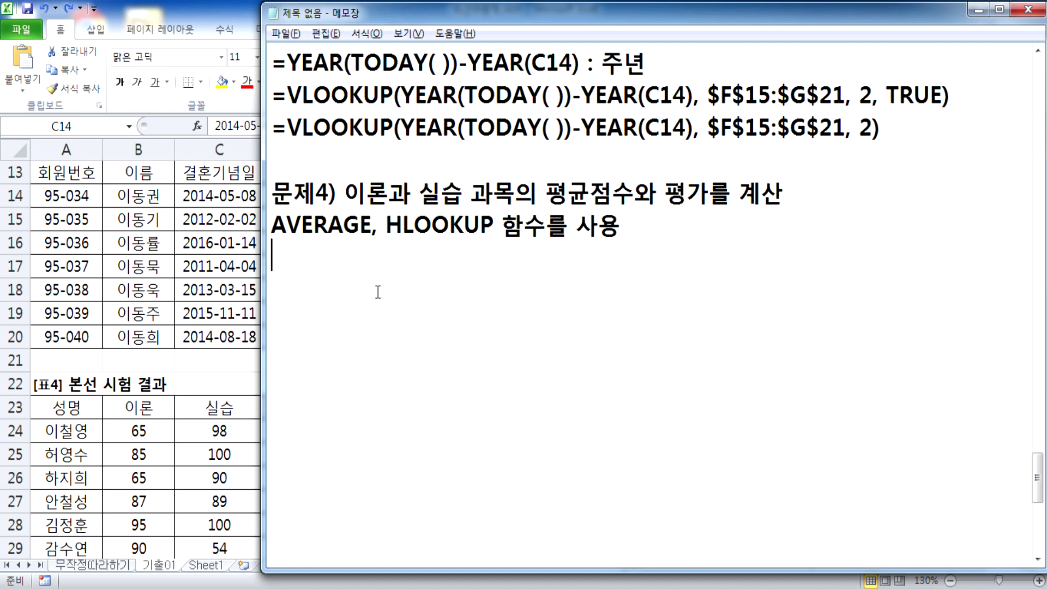
{"action": "key", "text": "alt+Tab"}
{"action": "scroll", "coordinate": [330, 280], "scroll_direction": "down", "scroll_amount": 3}
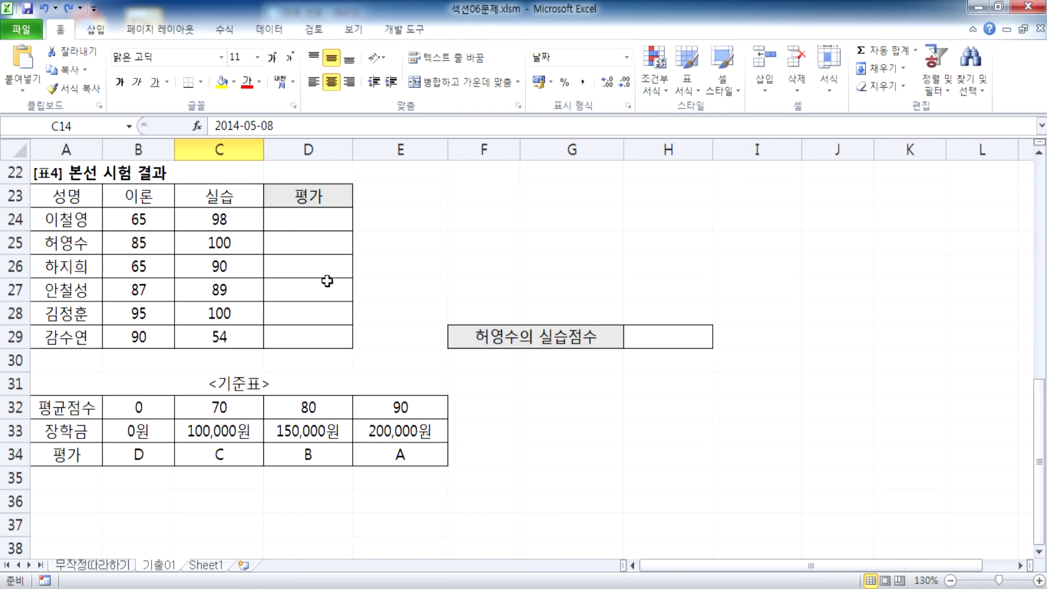
Minimize the ribbon and select the B24:C24 scores and the grade cell D24.
{"action": "double_click", "coordinate": [60, 29]}
{"action": "left_click", "coordinate": [156, 150]}
{"action": "left_click", "coordinate": [185, 145]}
{"action": "left_click_drag", "start_coordinate": [141, 145], "coordinate": [217, 145]}
{"action": "left_click", "coordinate": [306, 141]}
{"action": "key", "text": "alt+Tab"}
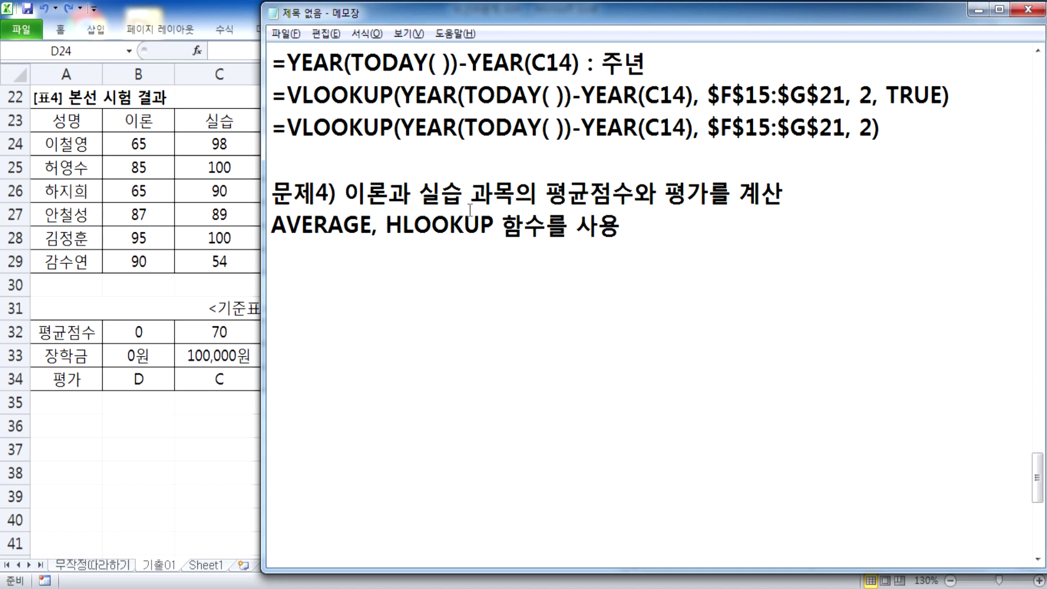
{"action": "key", "text": "alt+Tab"}
Select the <기준표> criteria table B32:E34 mapping scores 0–90 to grades.
{"action": "left_click", "coordinate": [126, 331]}
{"action": "left_click_drag", "start_coordinate": [93, 358], "coordinate": [368, 342]}
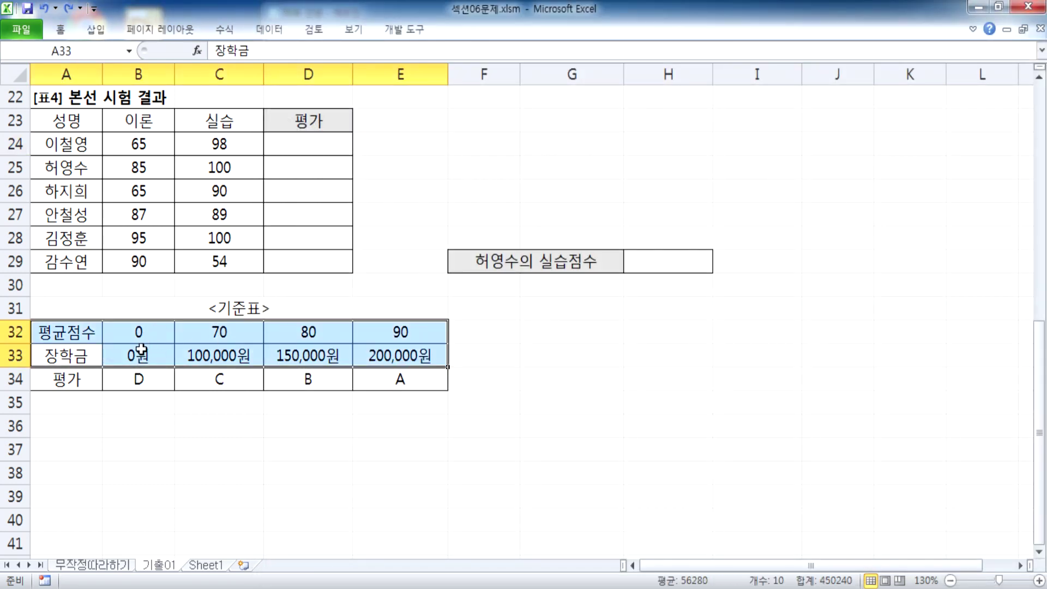
{"action": "left_click", "coordinate": [126, 377]}
{"action": "left_click", "coordinate": [157, 330]}
{"action": "left_click_drag", "start_coordinate": [157, 330], "coordinate": [389, 376]}
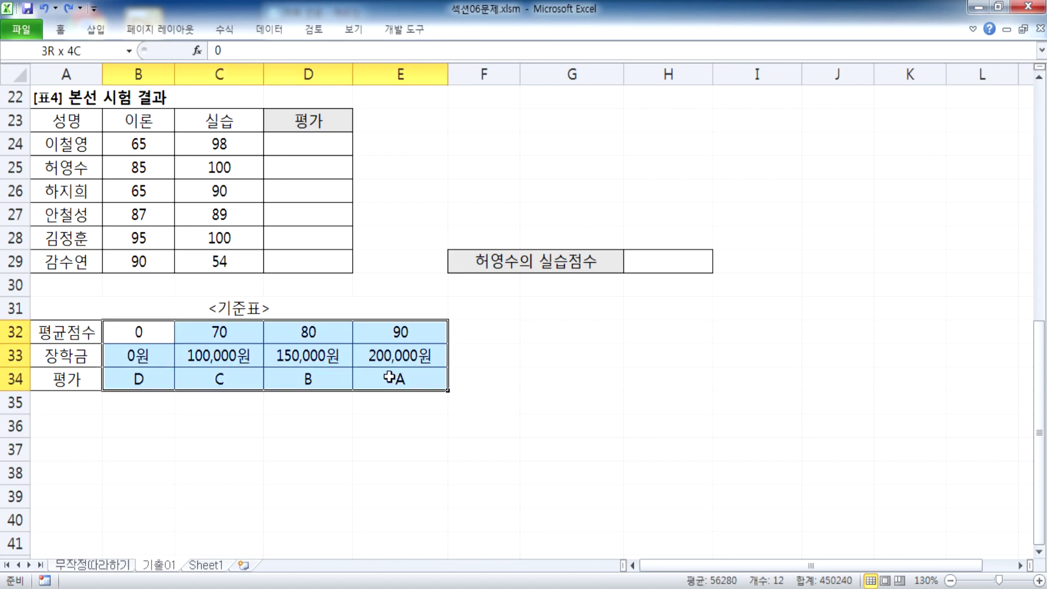